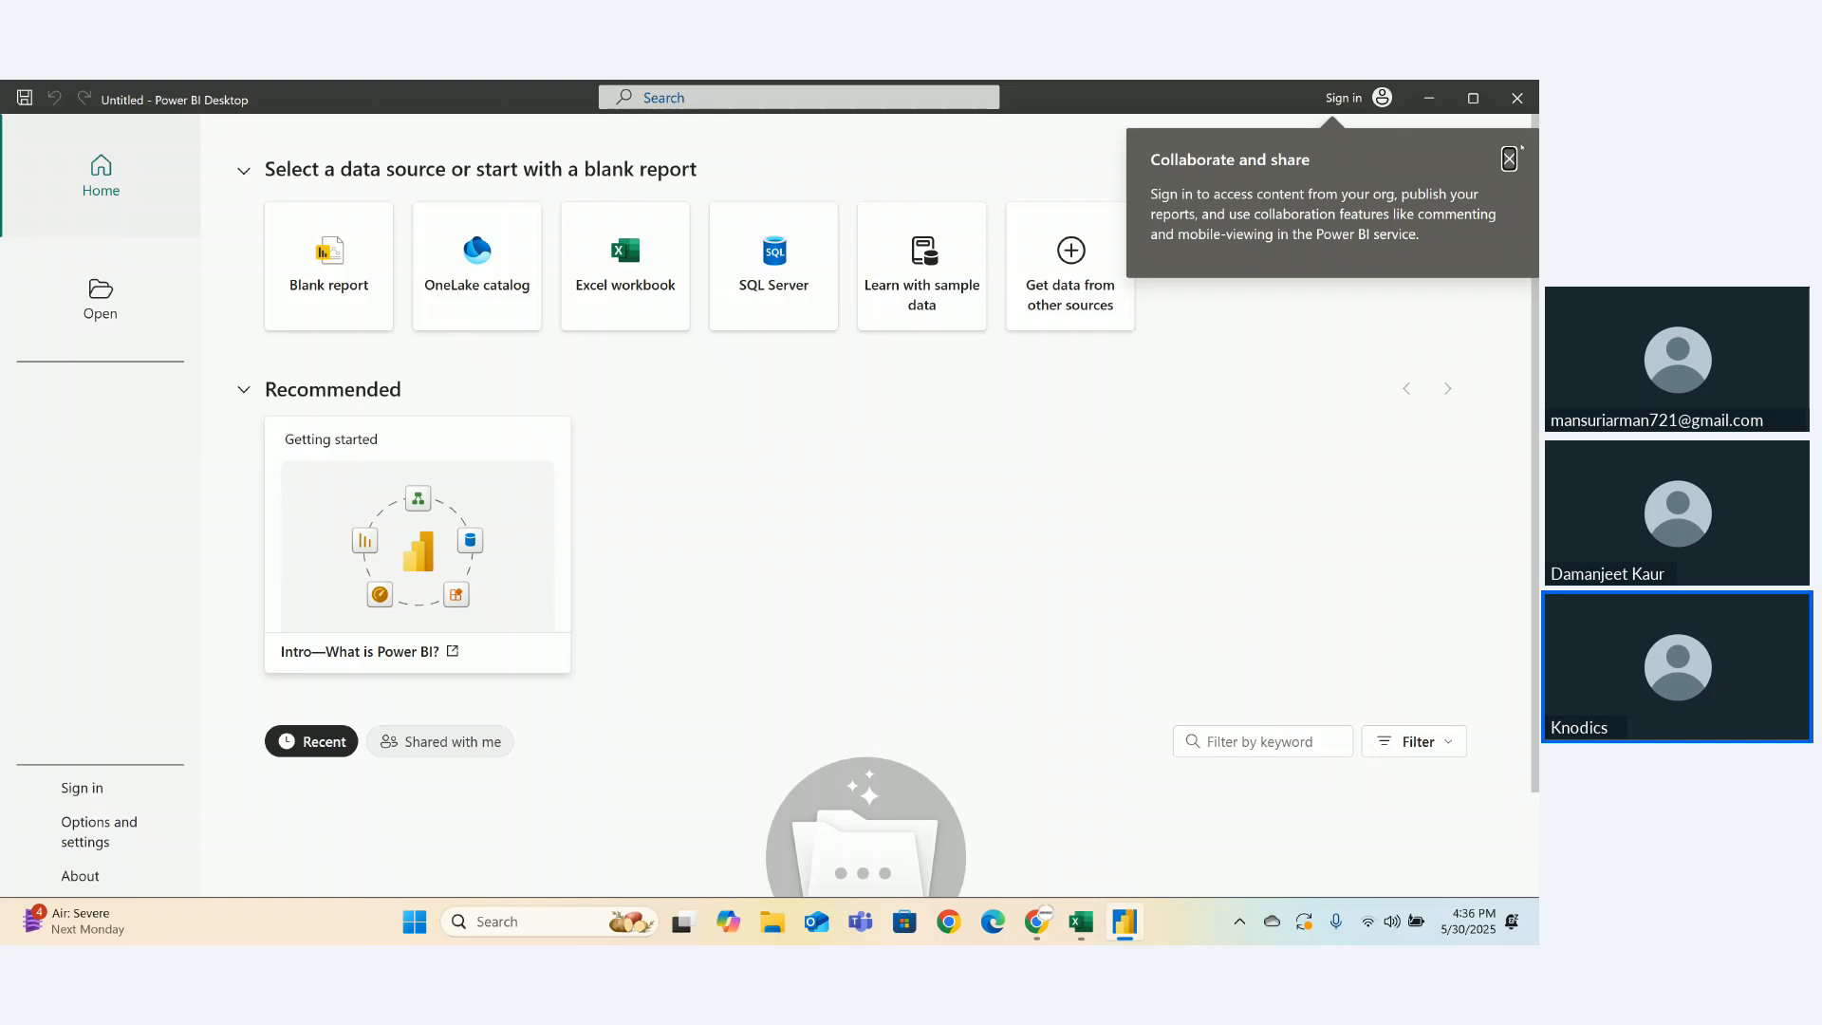
- Close the 'Collaborate and share' sign-in callout on the Power BI start screen
click(1508, 159)
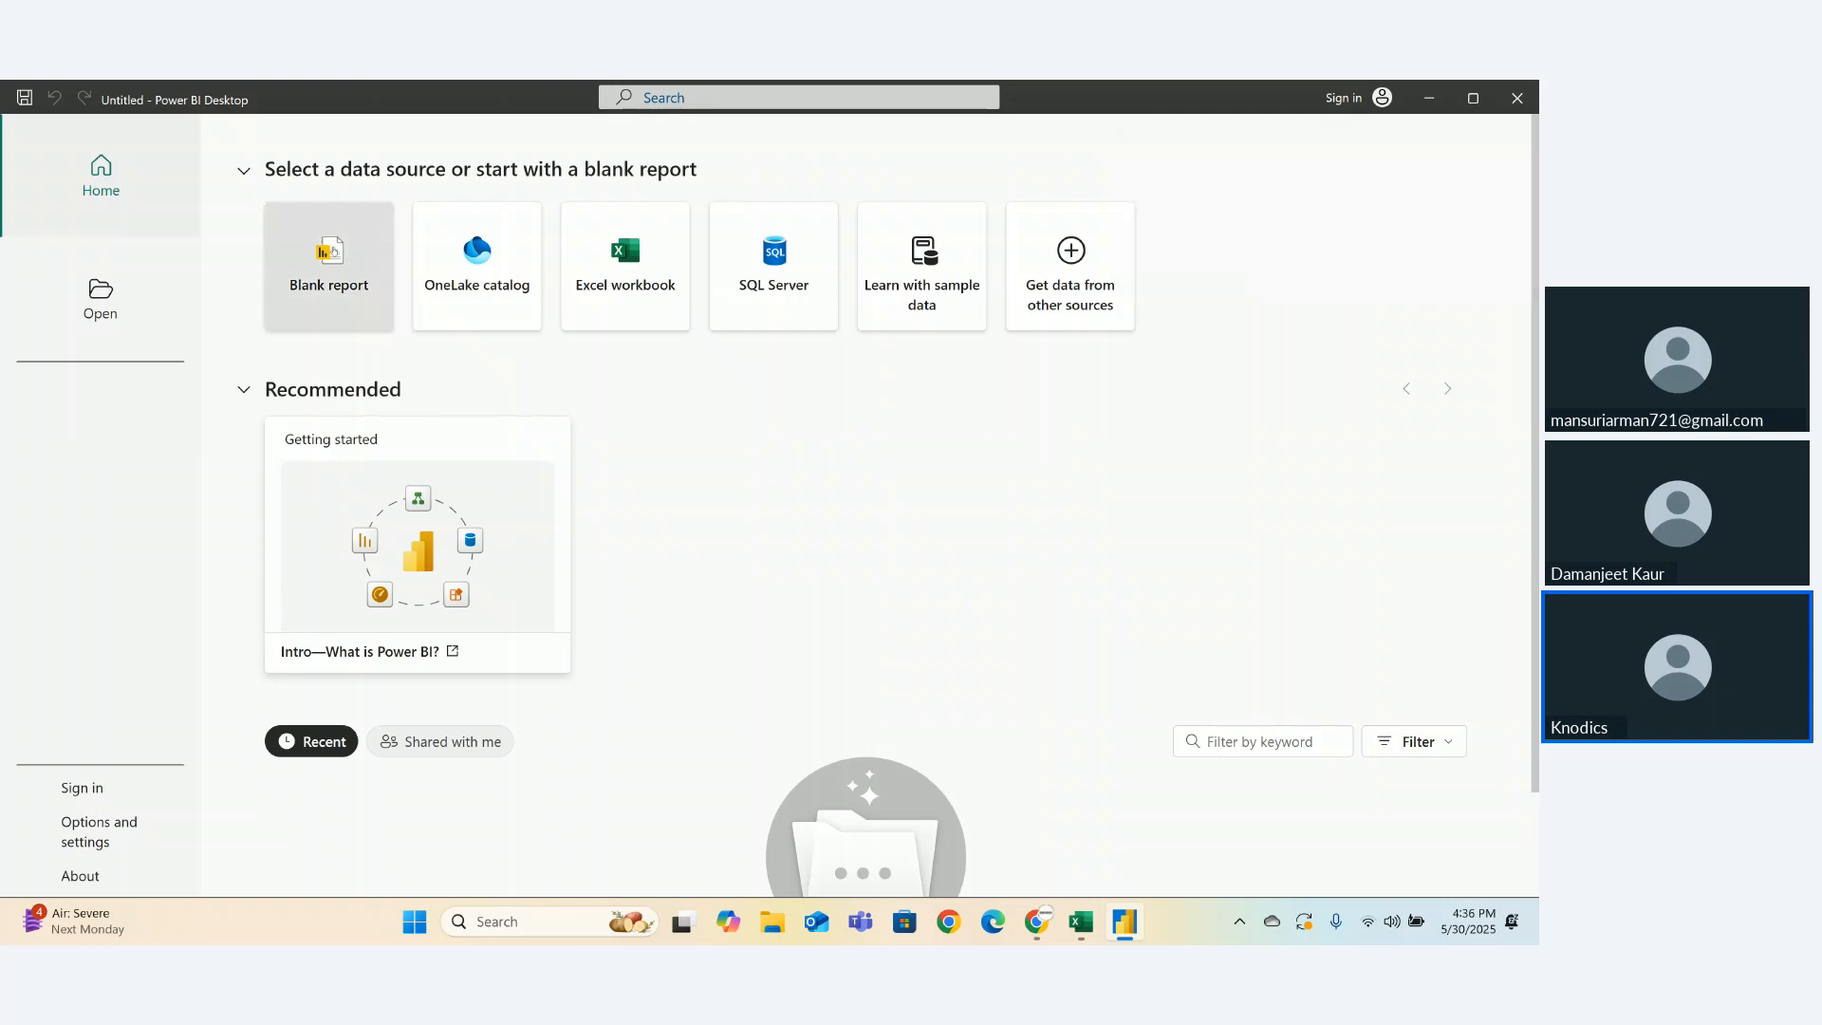
- Create a blank report and get past the Dark mode and visual calculations announcements
click(332, 250)
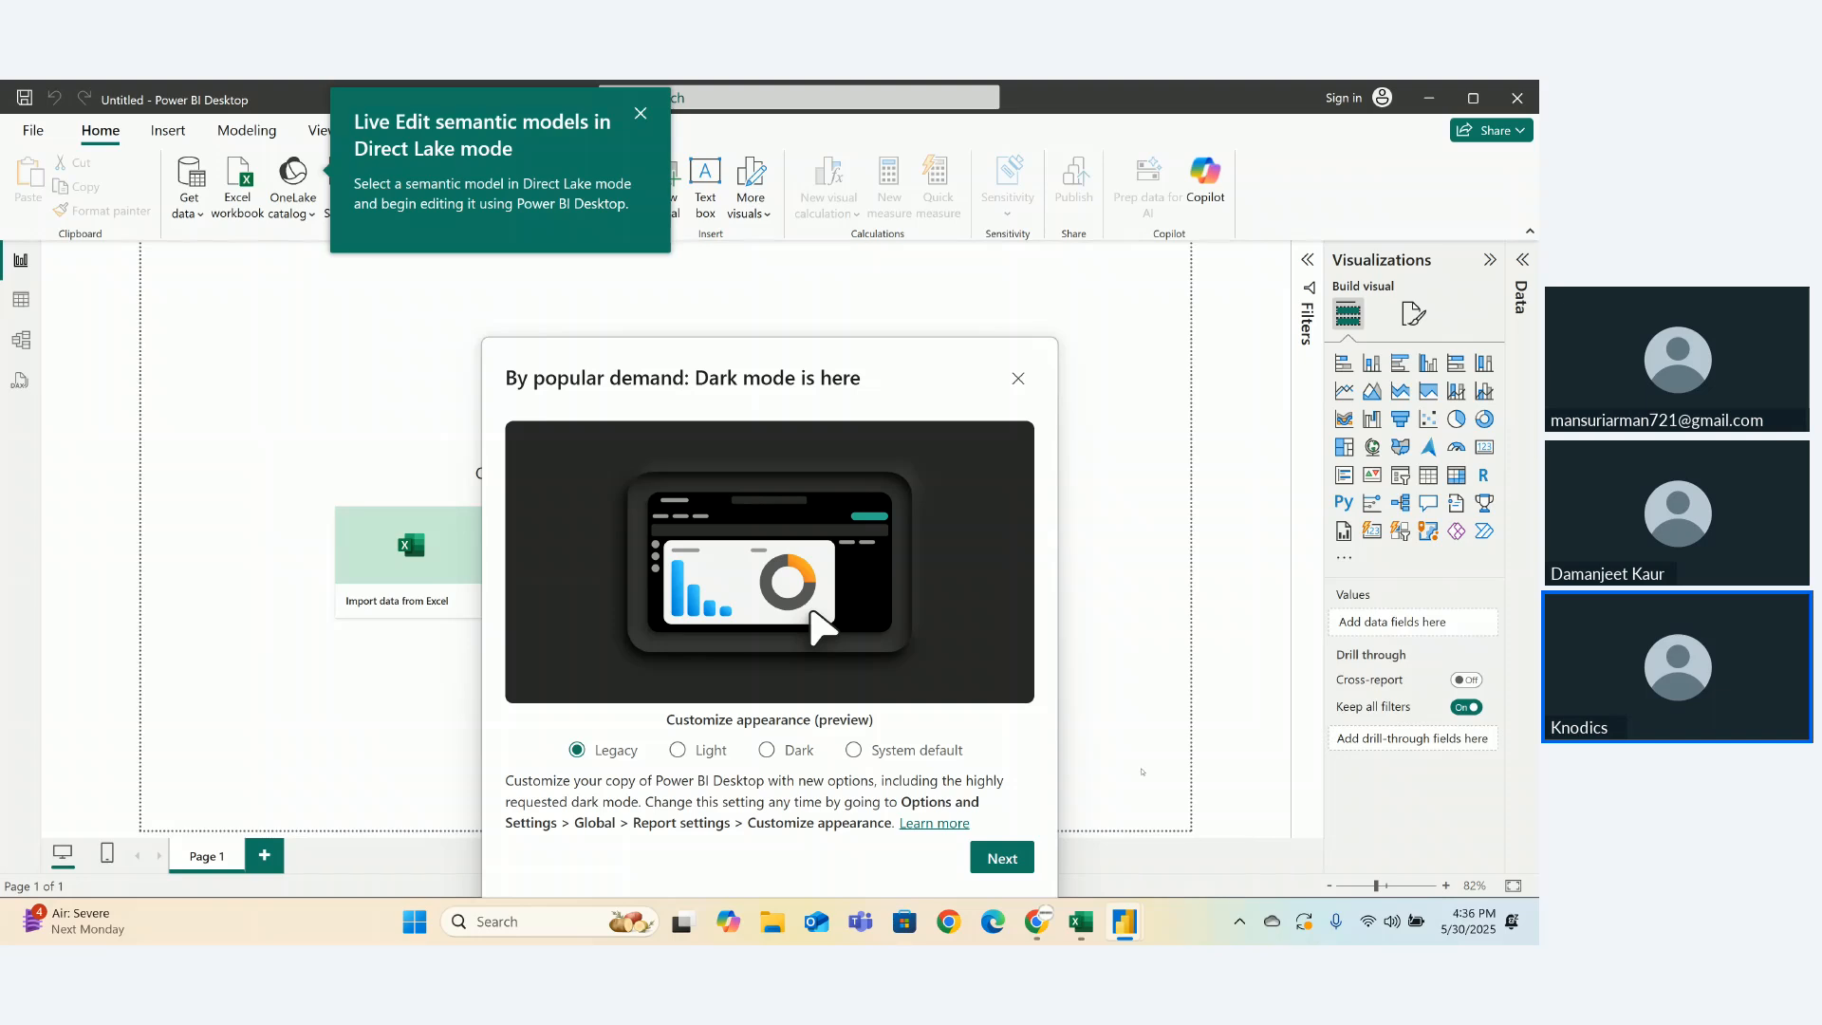
click(1001, 858)
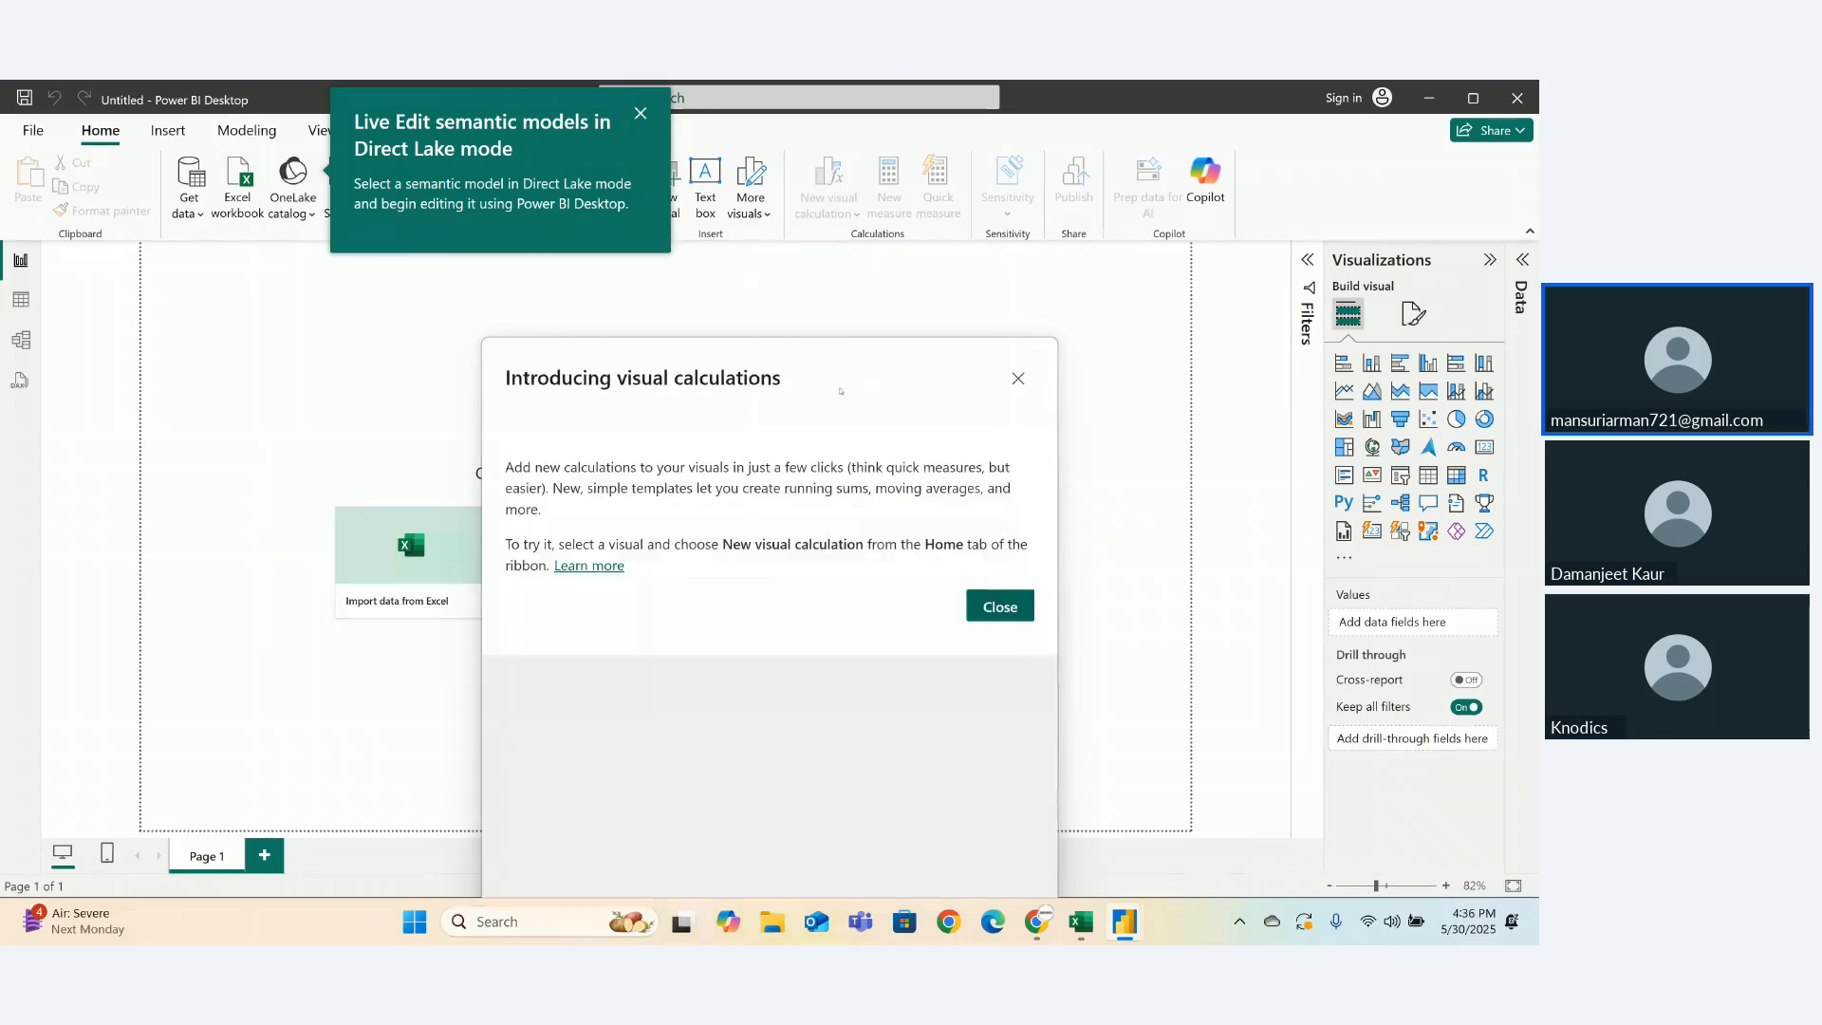
click(1017, 377)
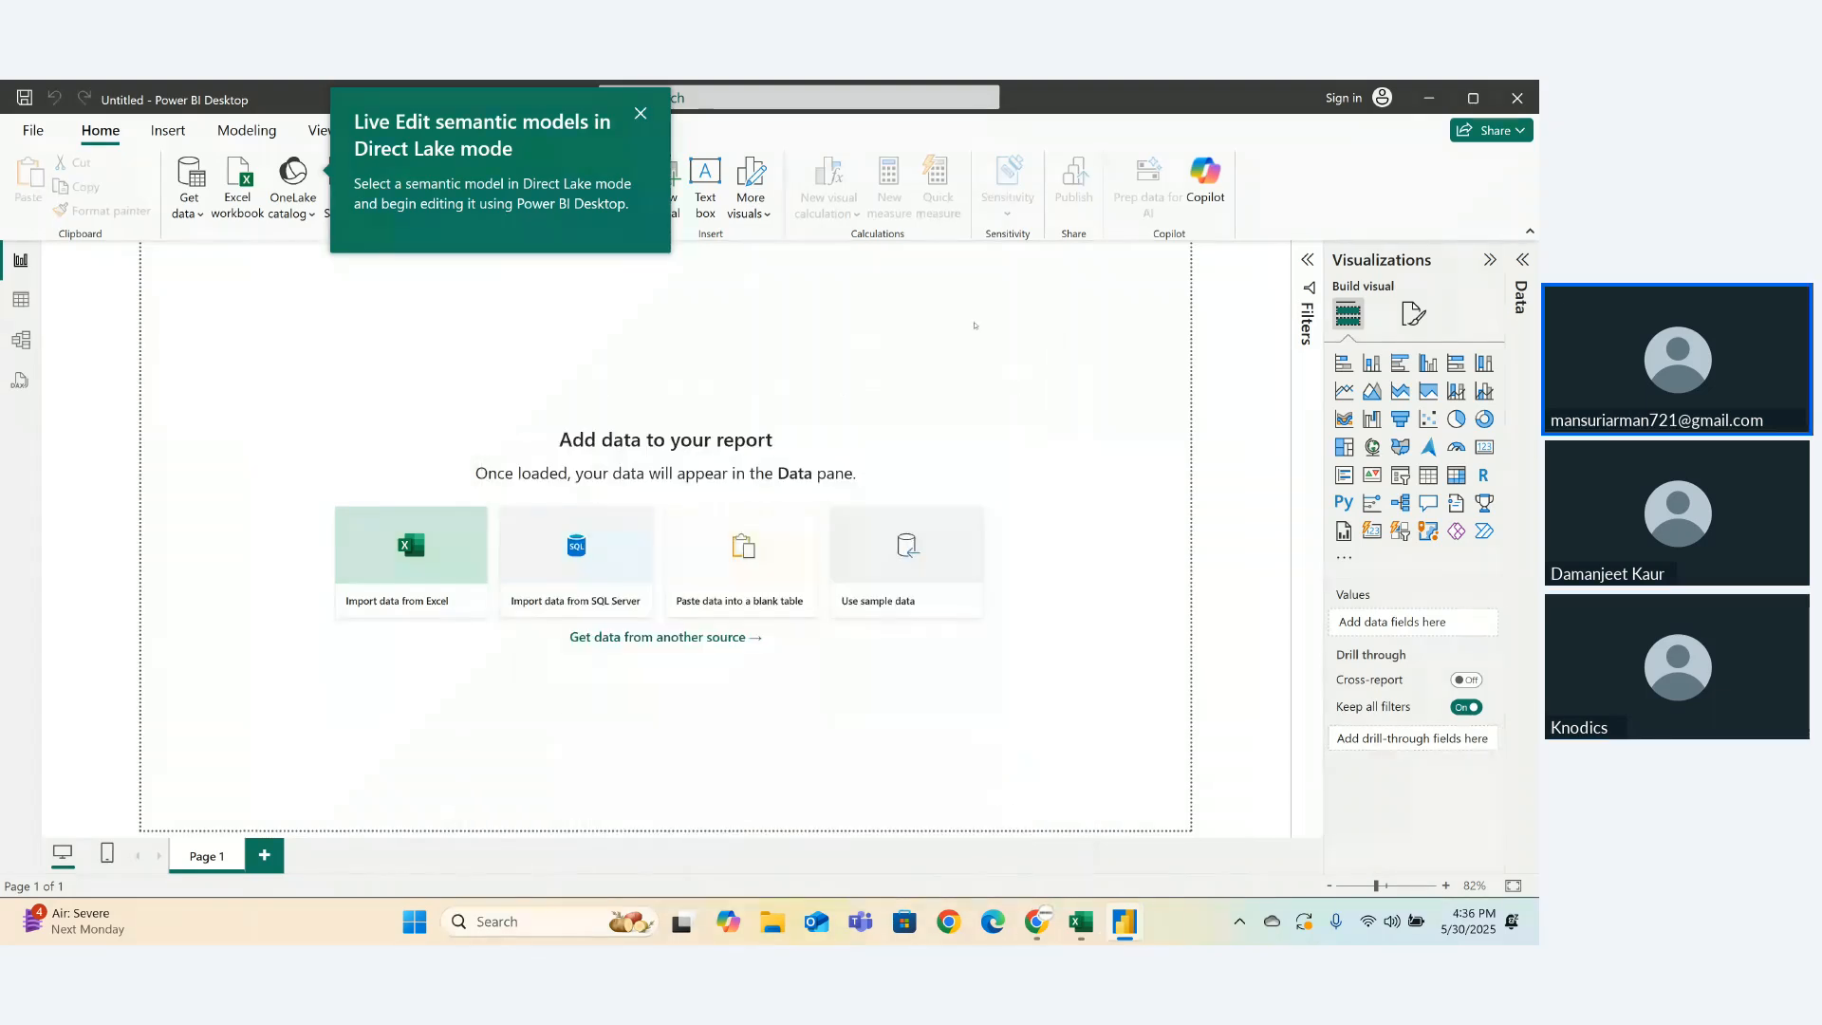
- Close the 'Live Edit semantic models in Direct Lake mode' popup
click(640, 113)
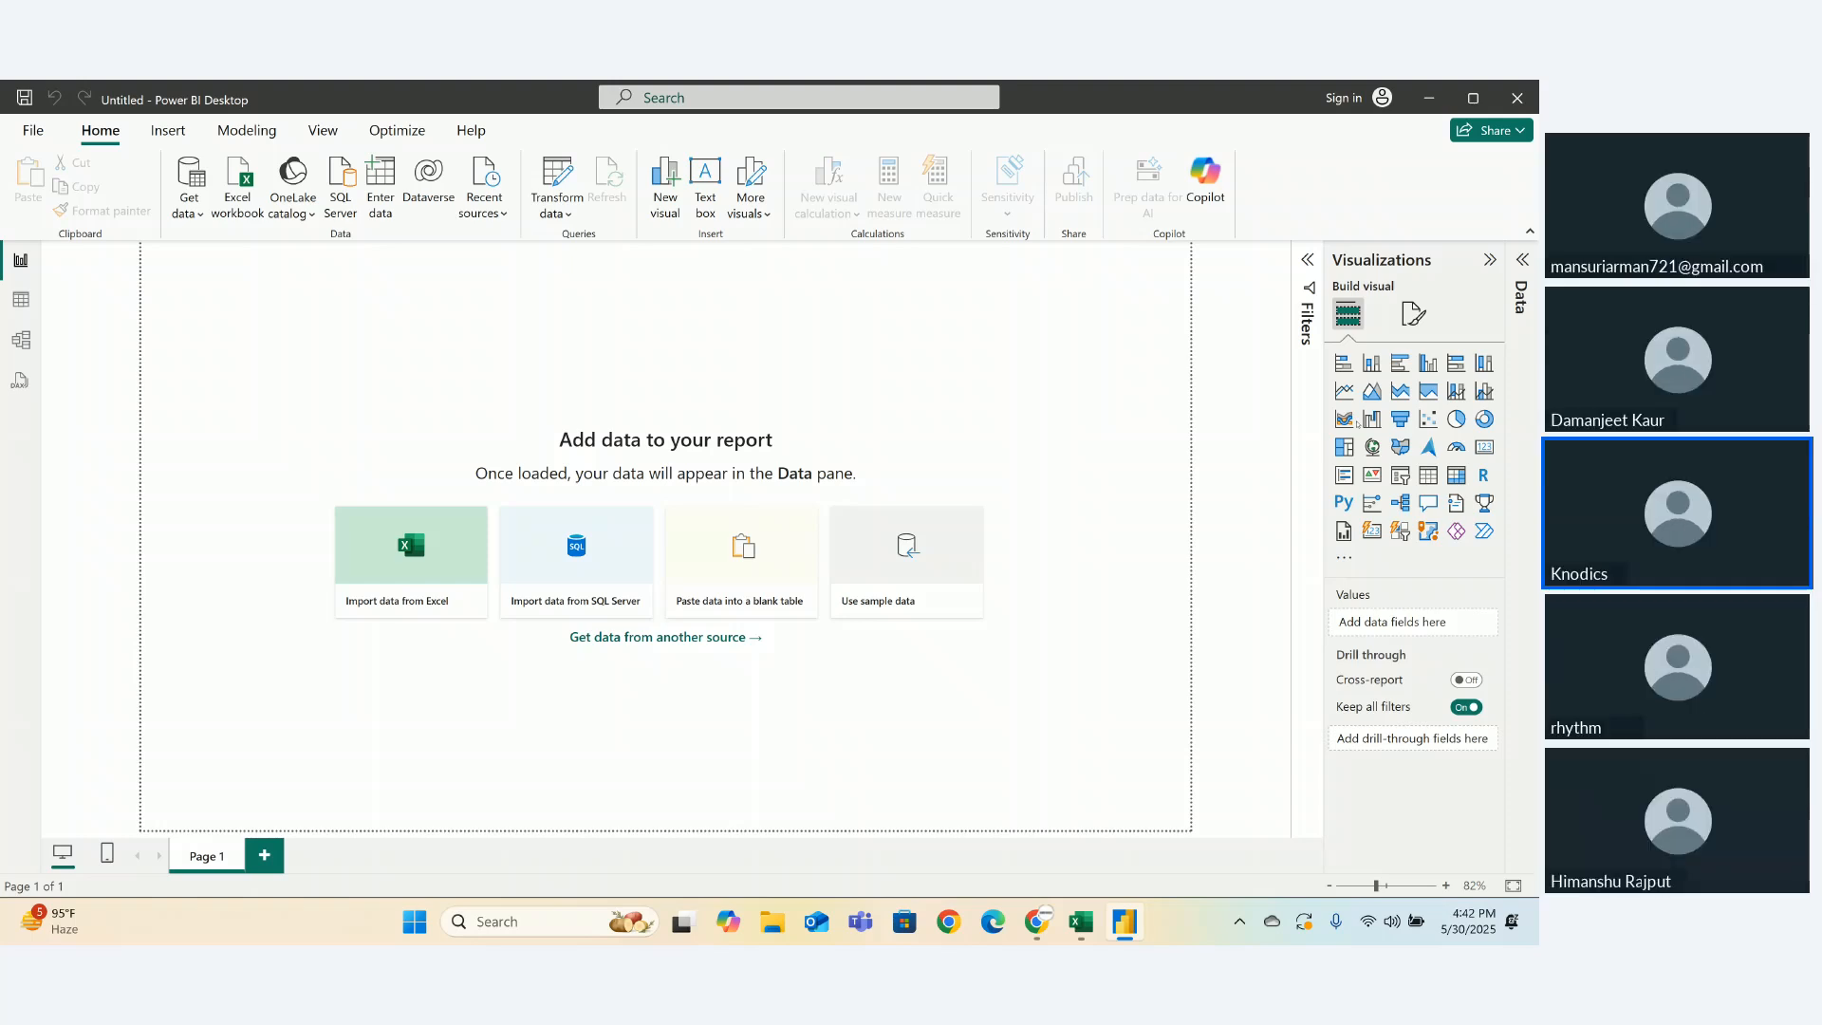
- Glance at the DA25 PowerBI Session window, then return to the empty Power BI report
mouse_move(1046, 937)
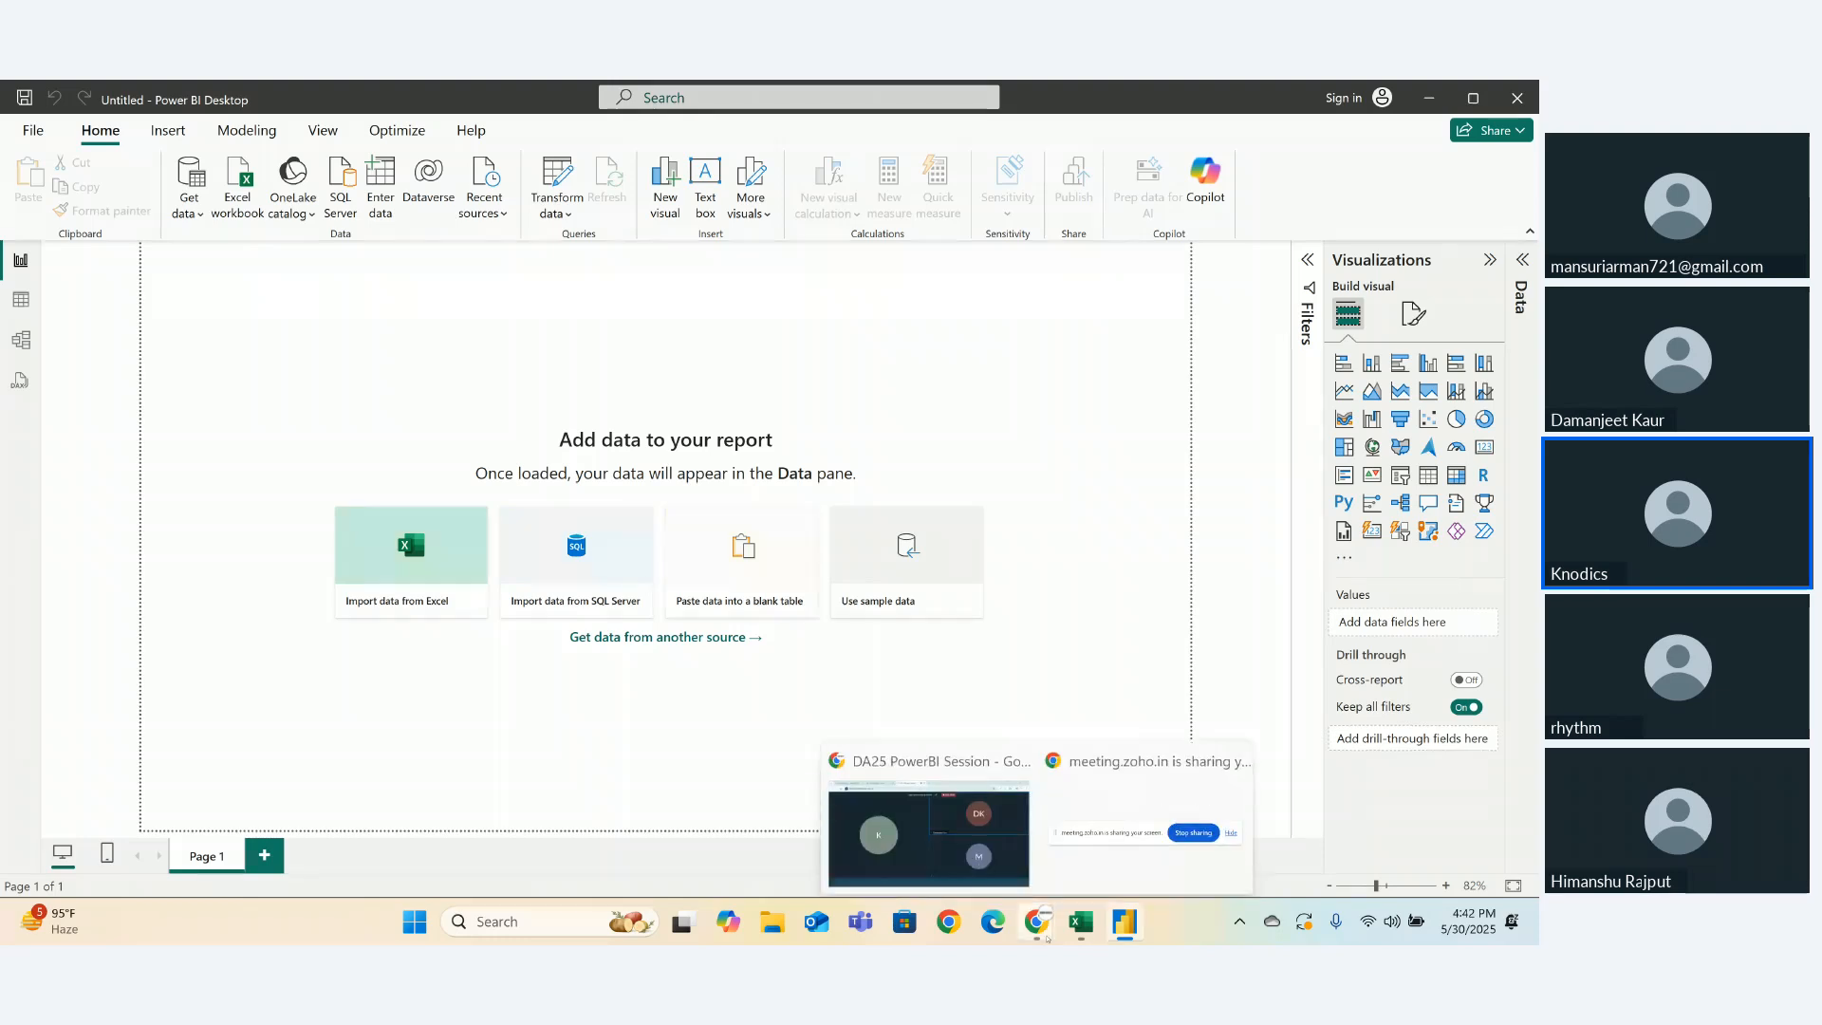
click(986, 868)
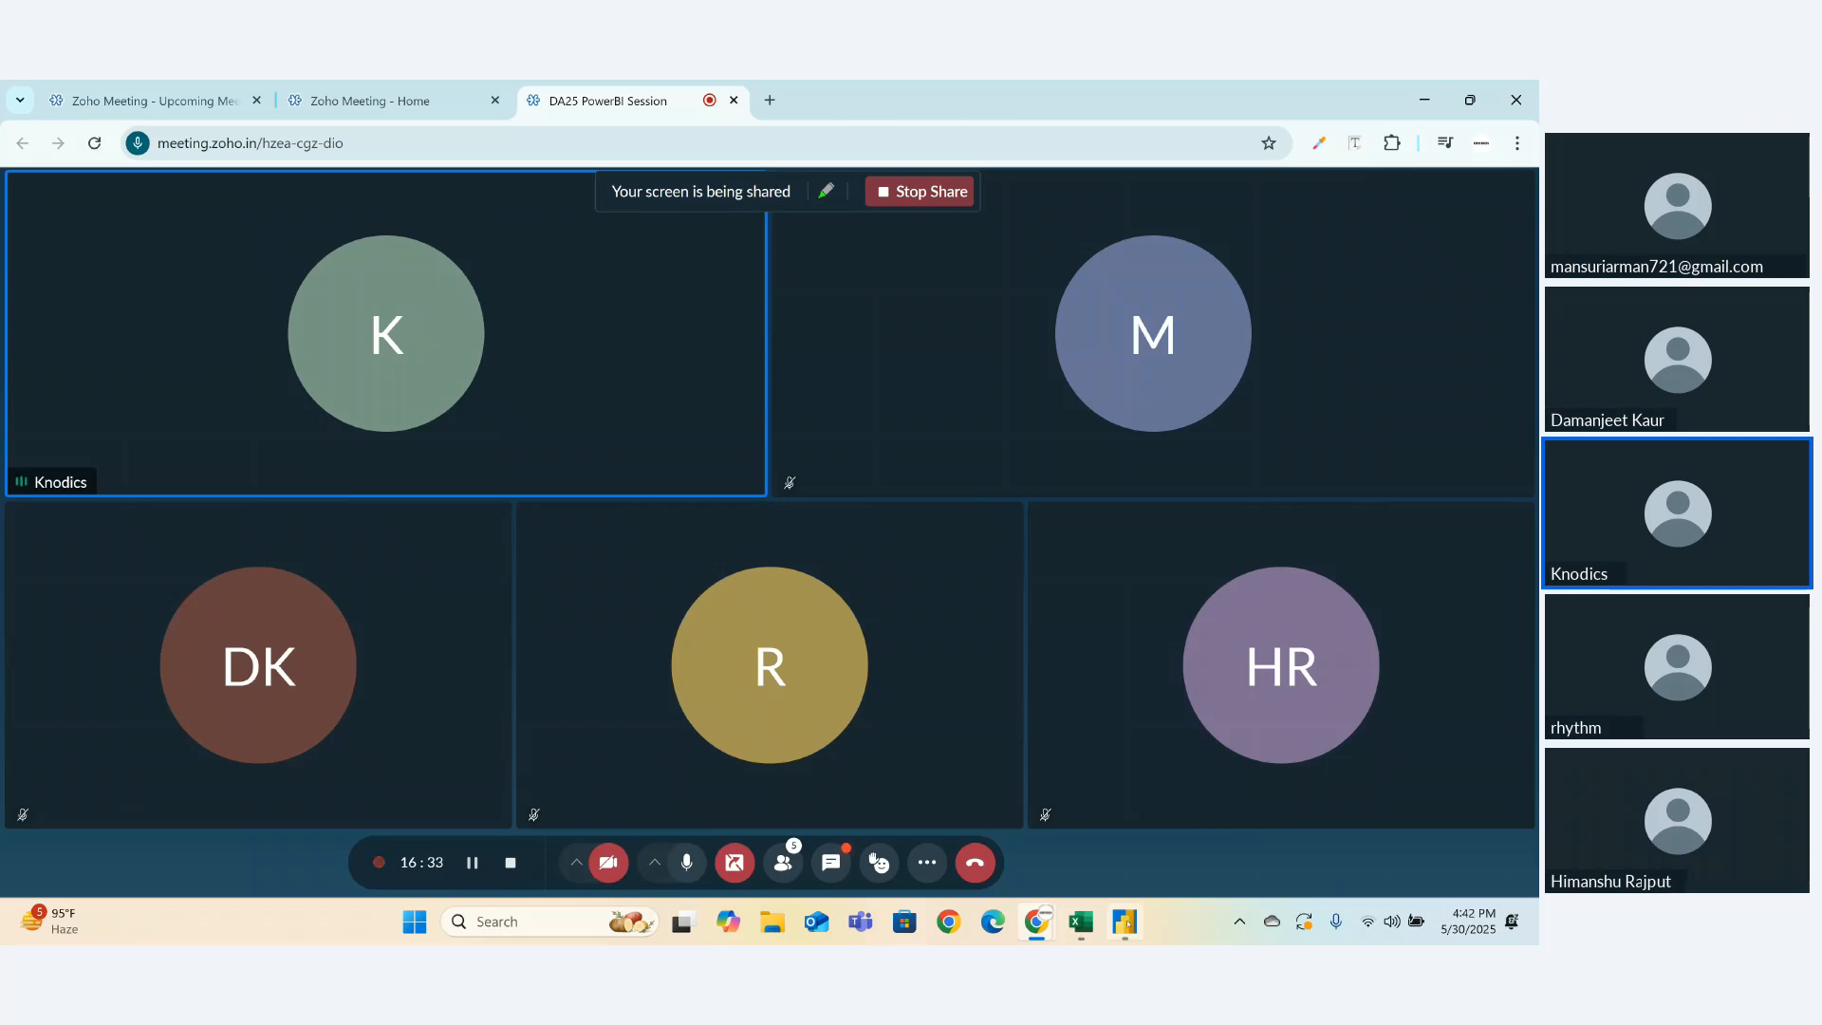
click(1124, 921)
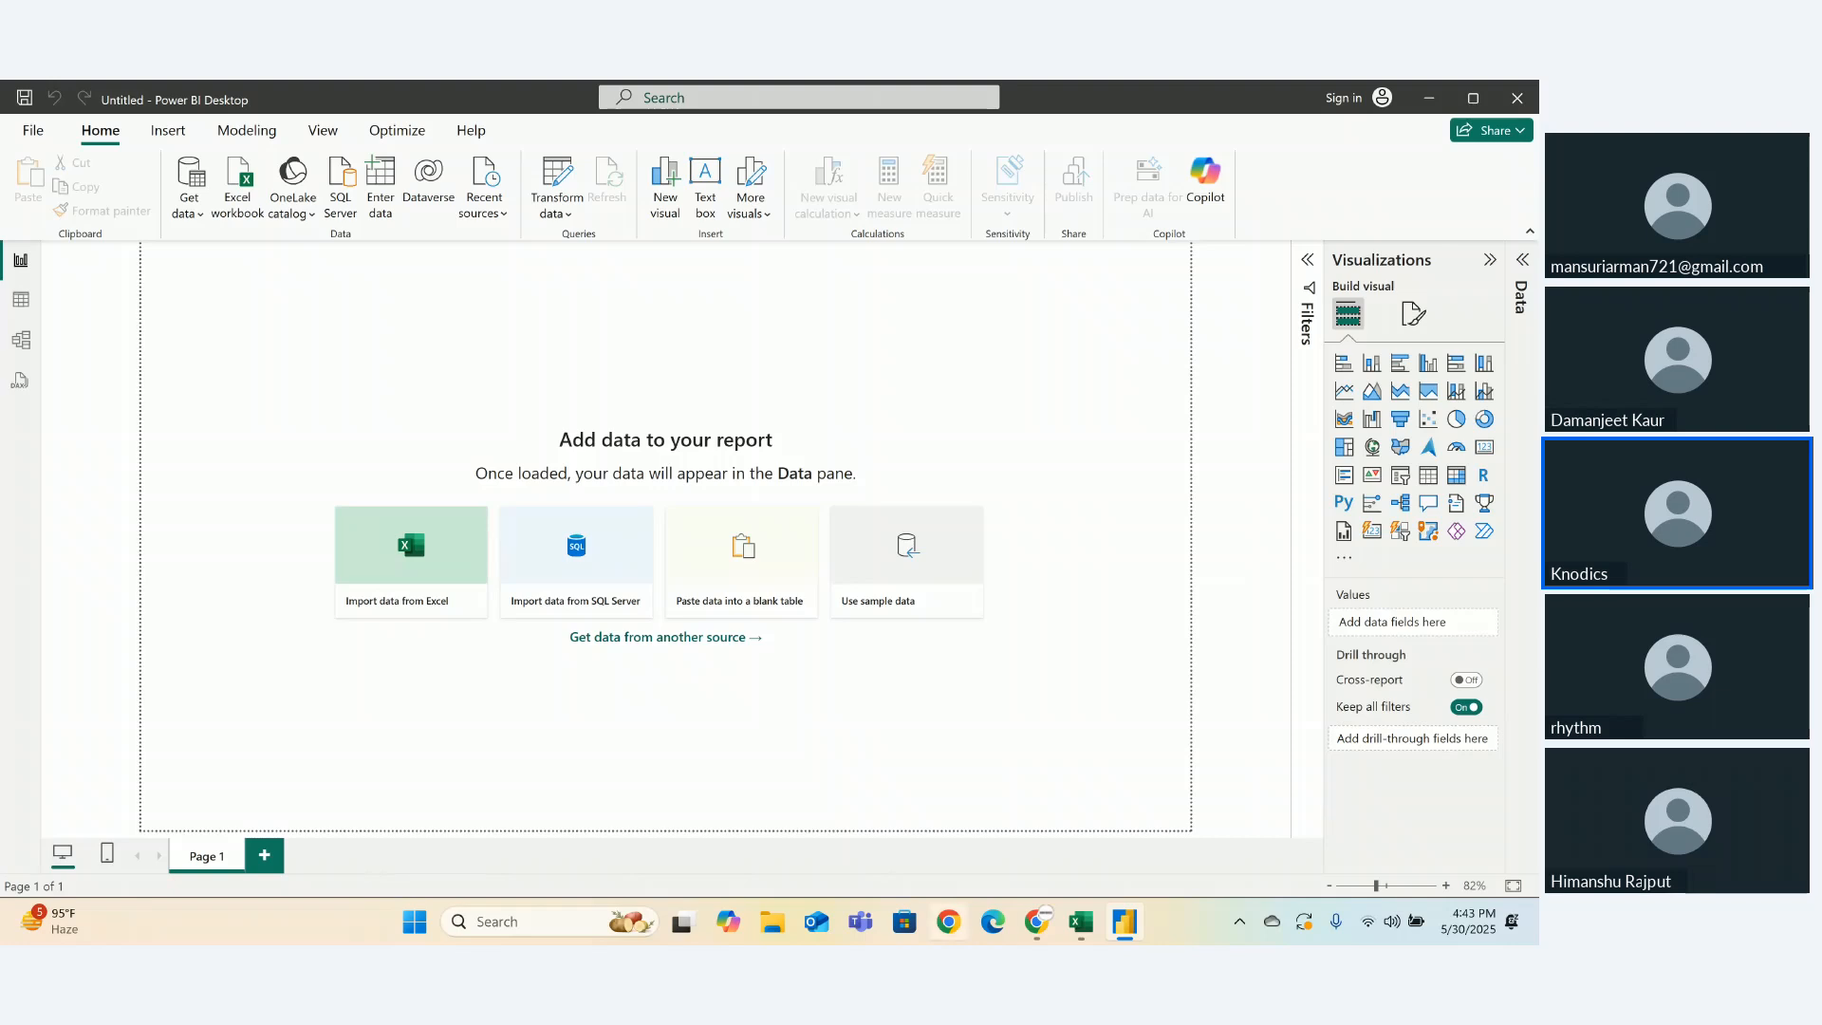
- Launch Chrome with a saved profile and search Google for 'download coofee sales data'
click(949, 922)
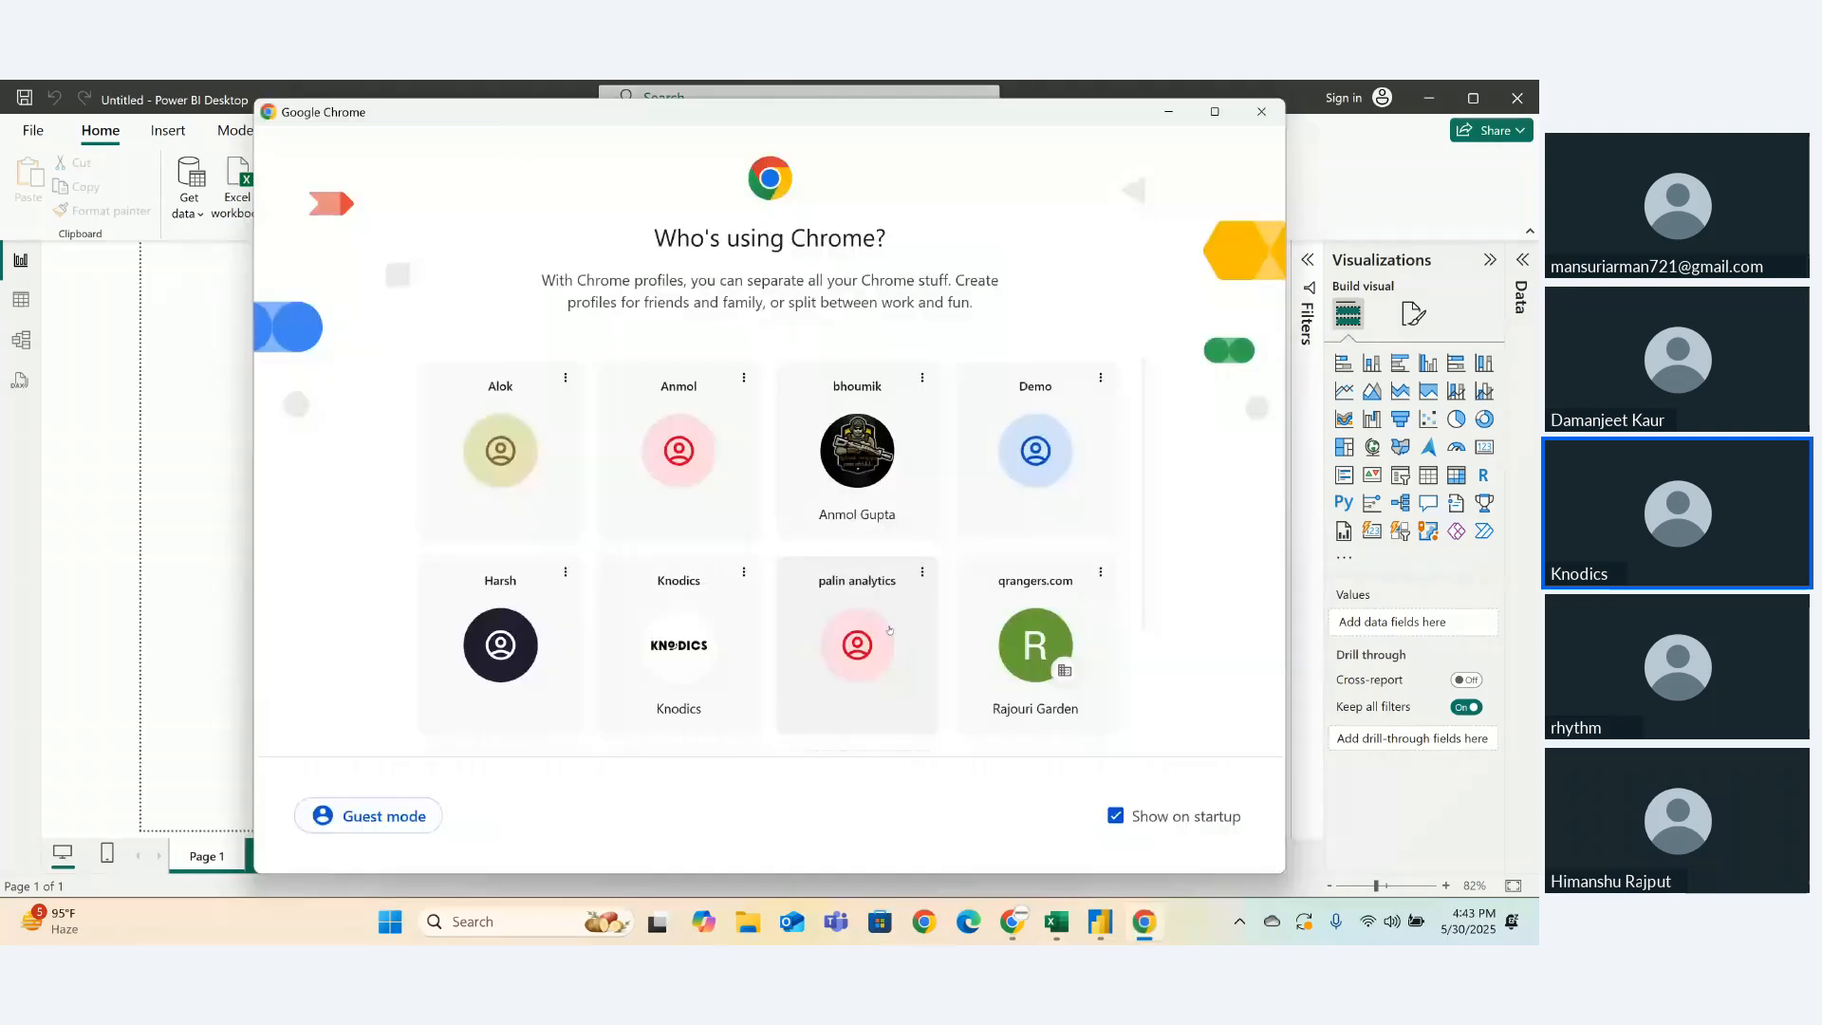
click(556, 468)
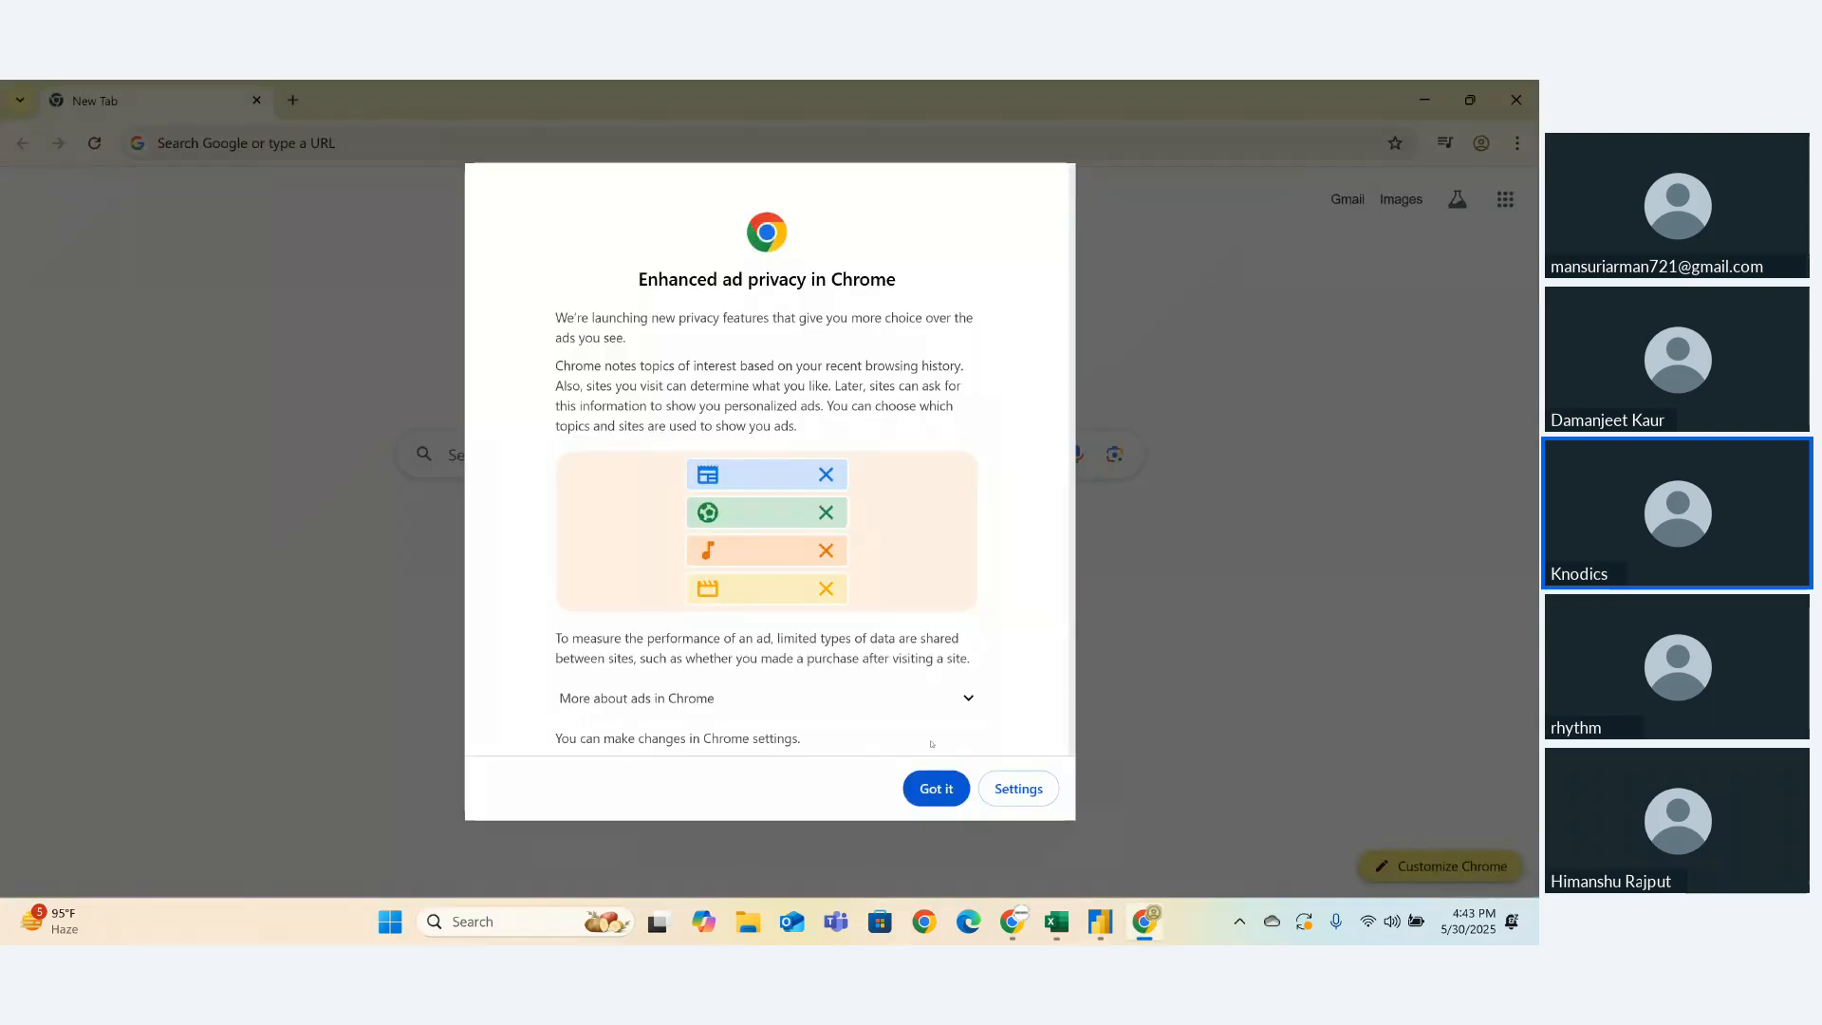
click(936, 790)
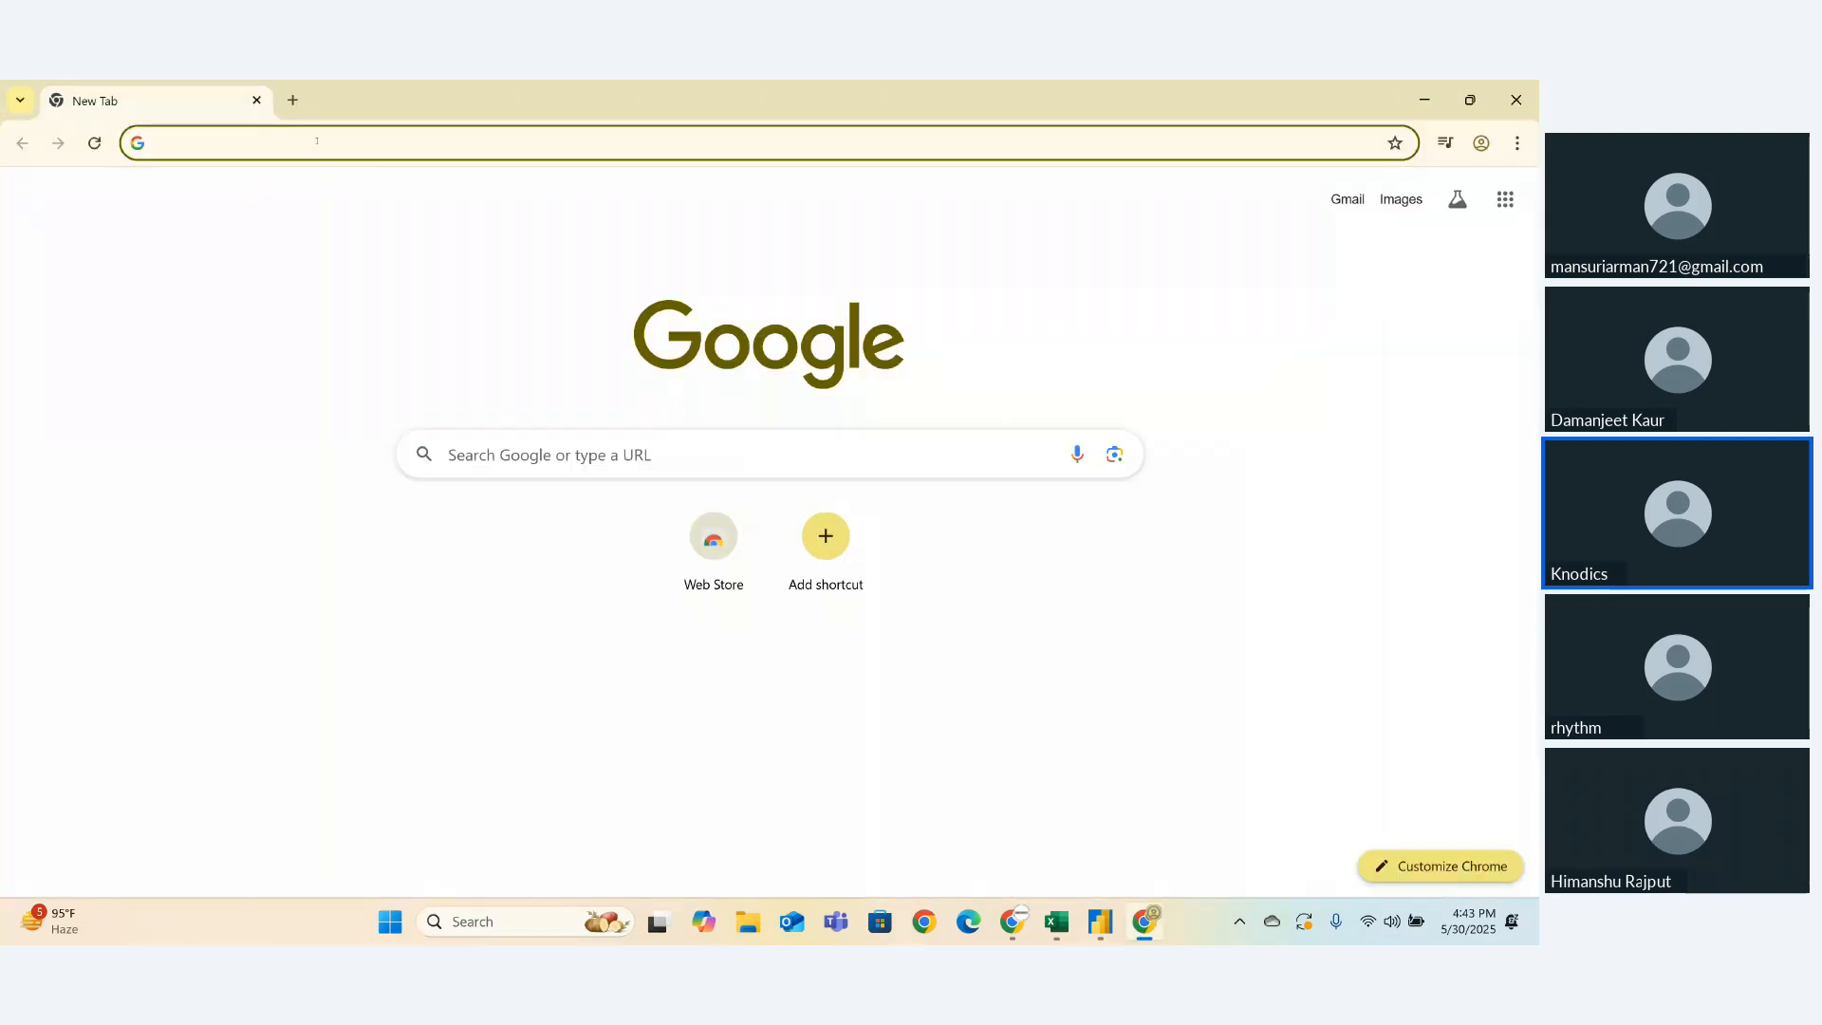
text(downl)
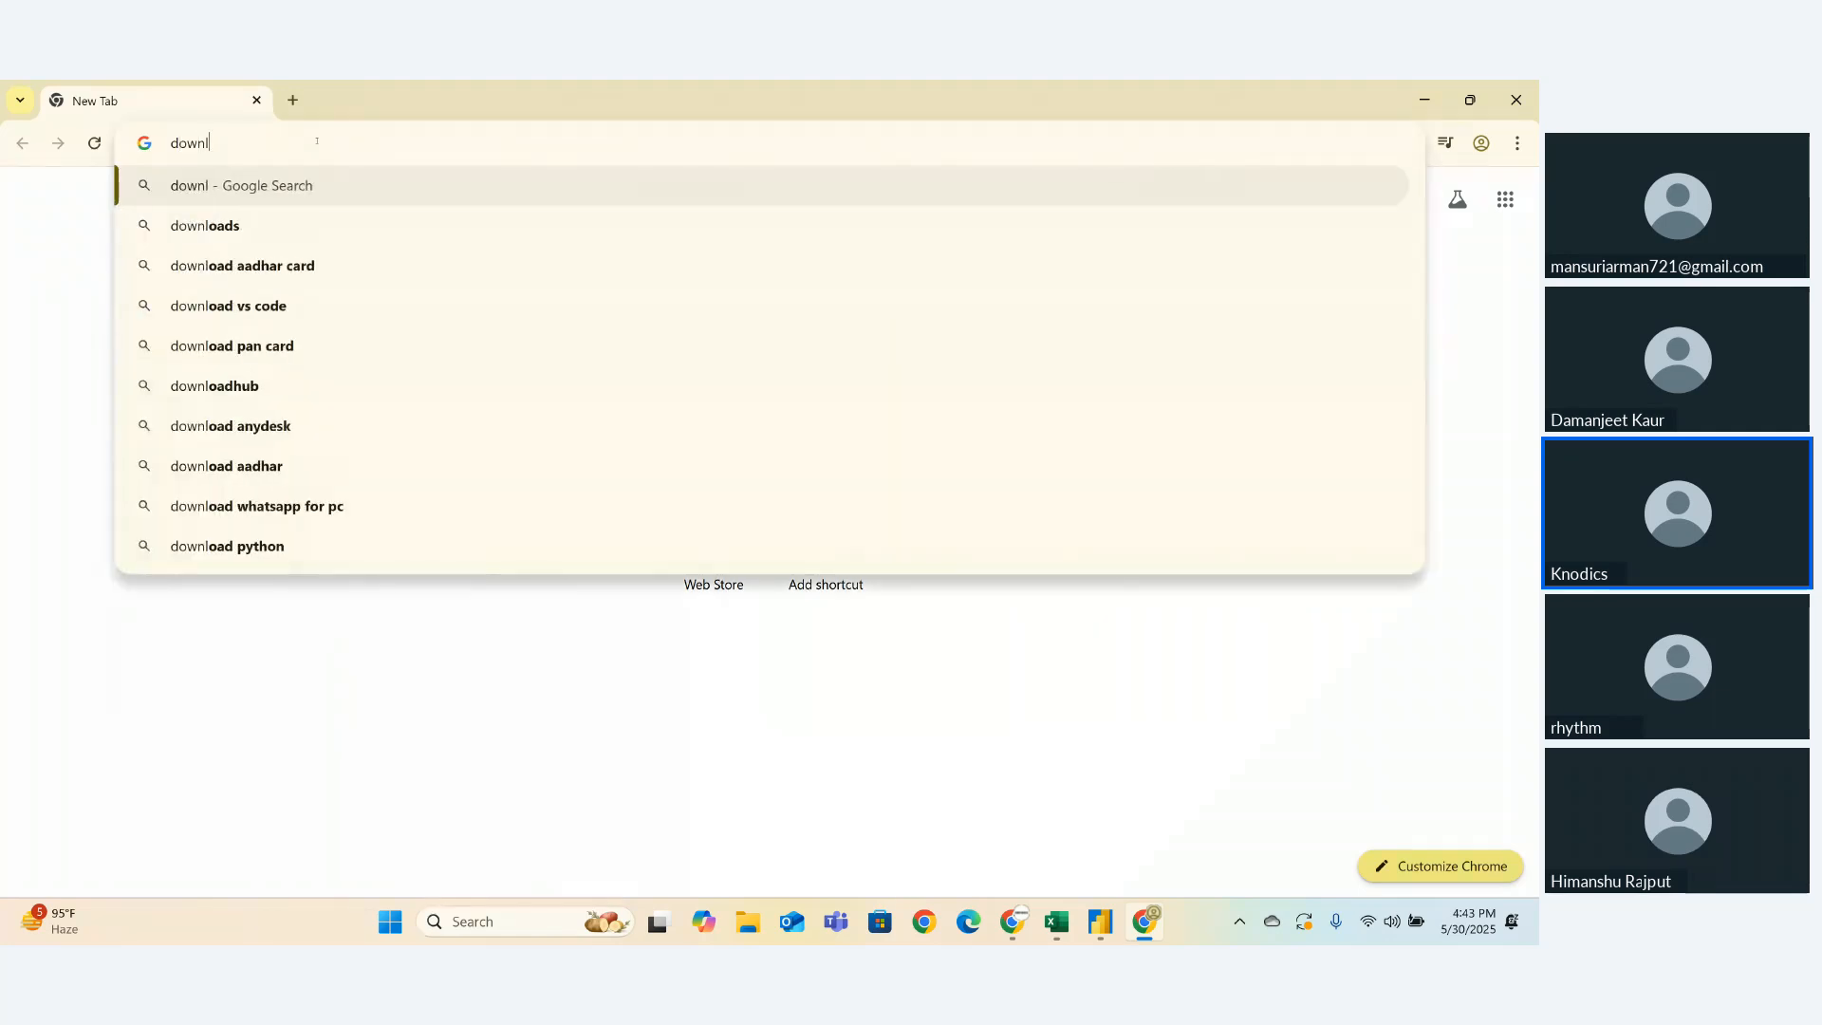
text(oad coofe)
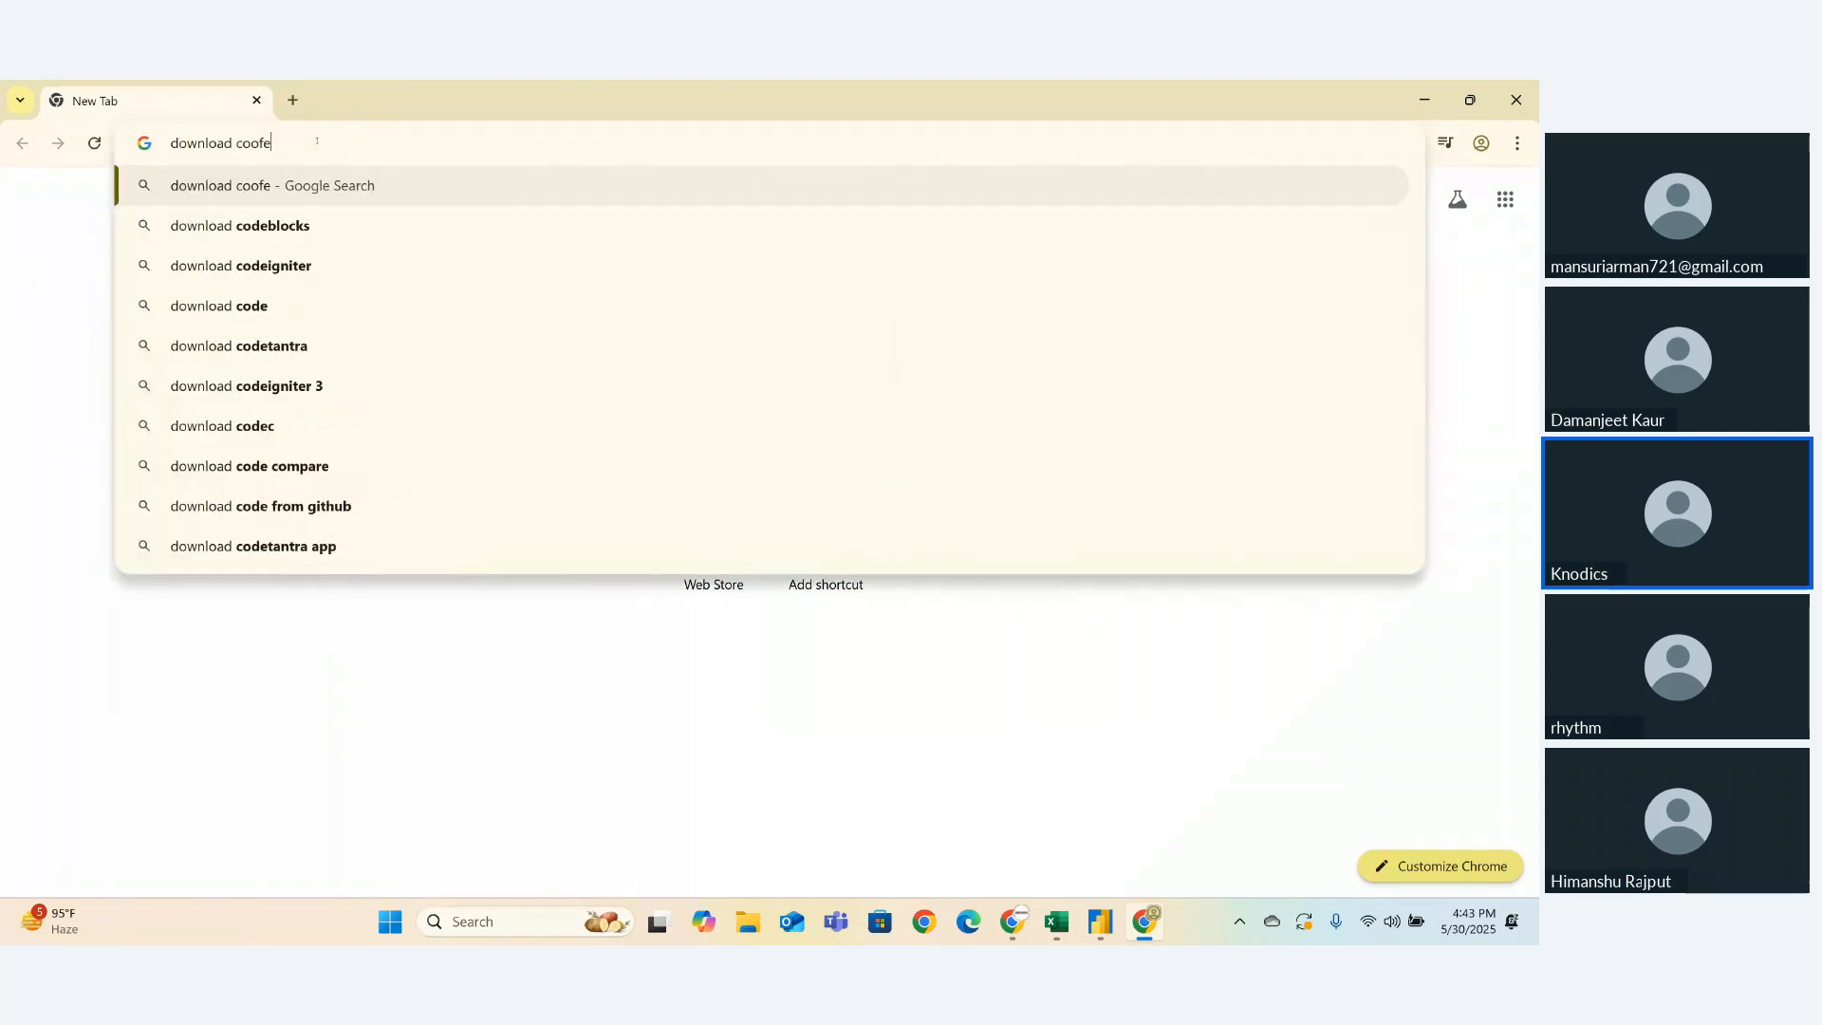
text(e sales)
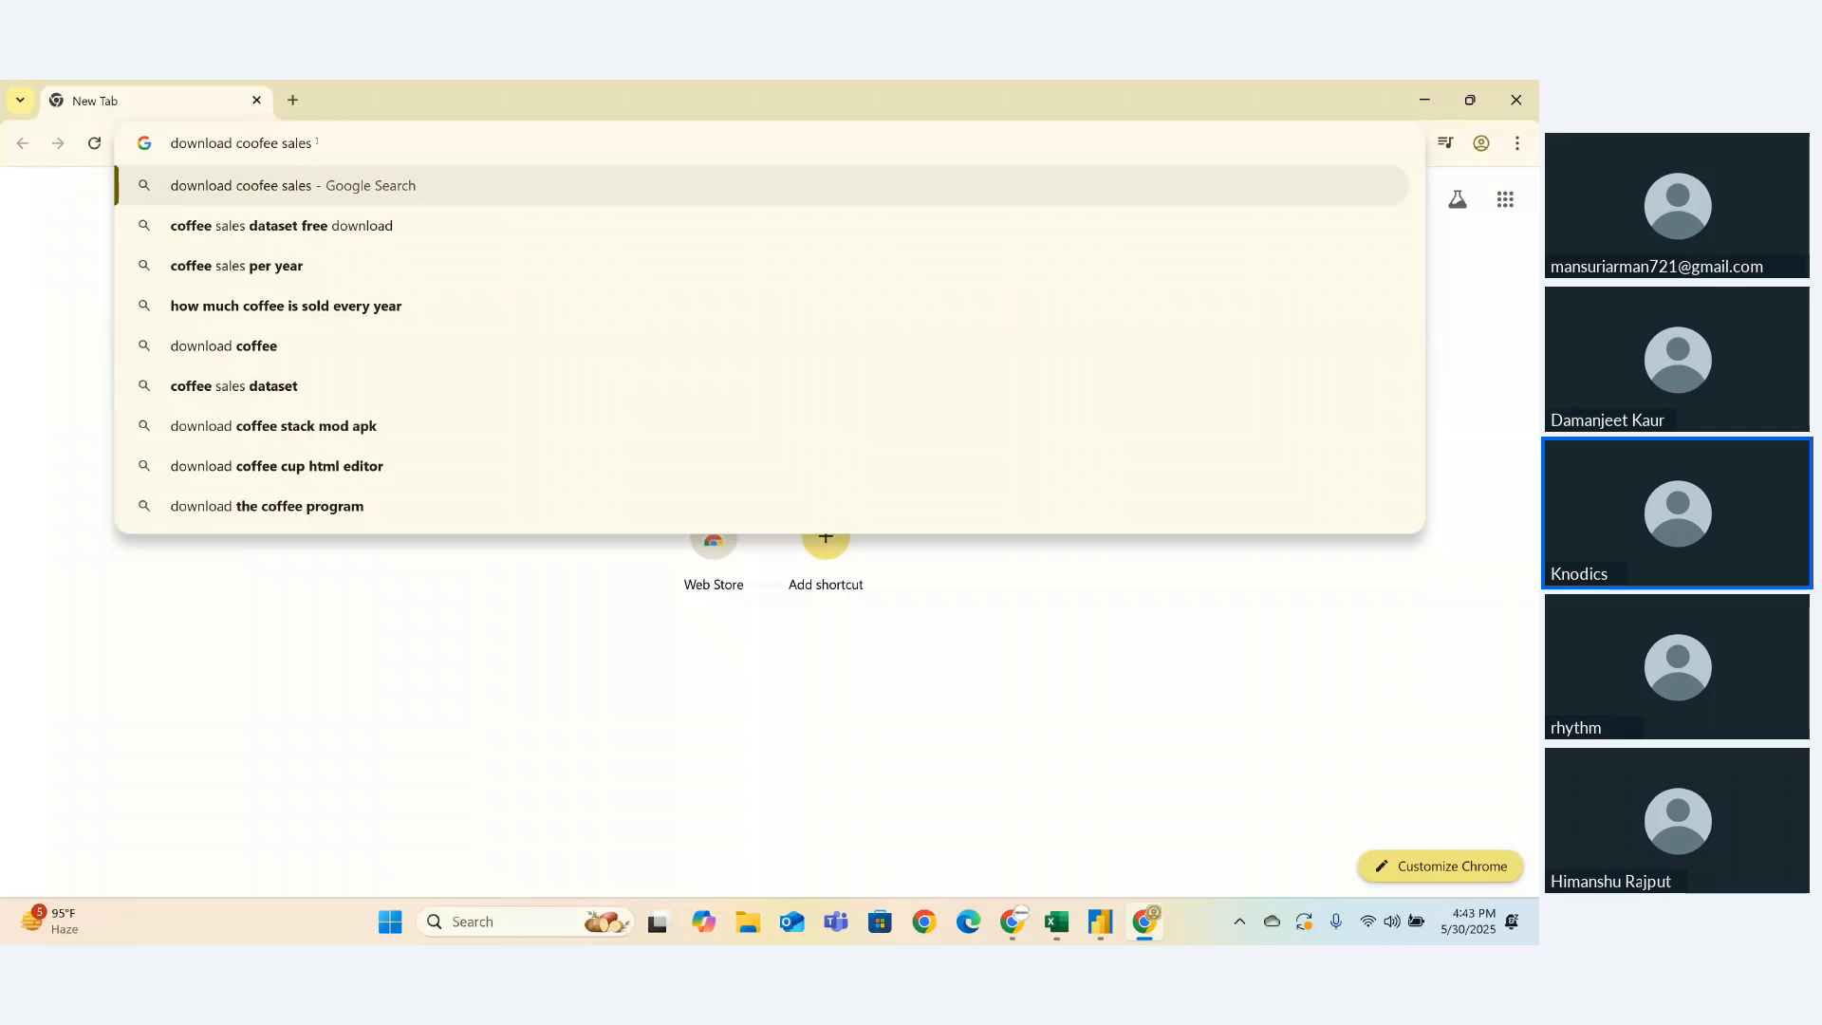
text( data)
key(Return)
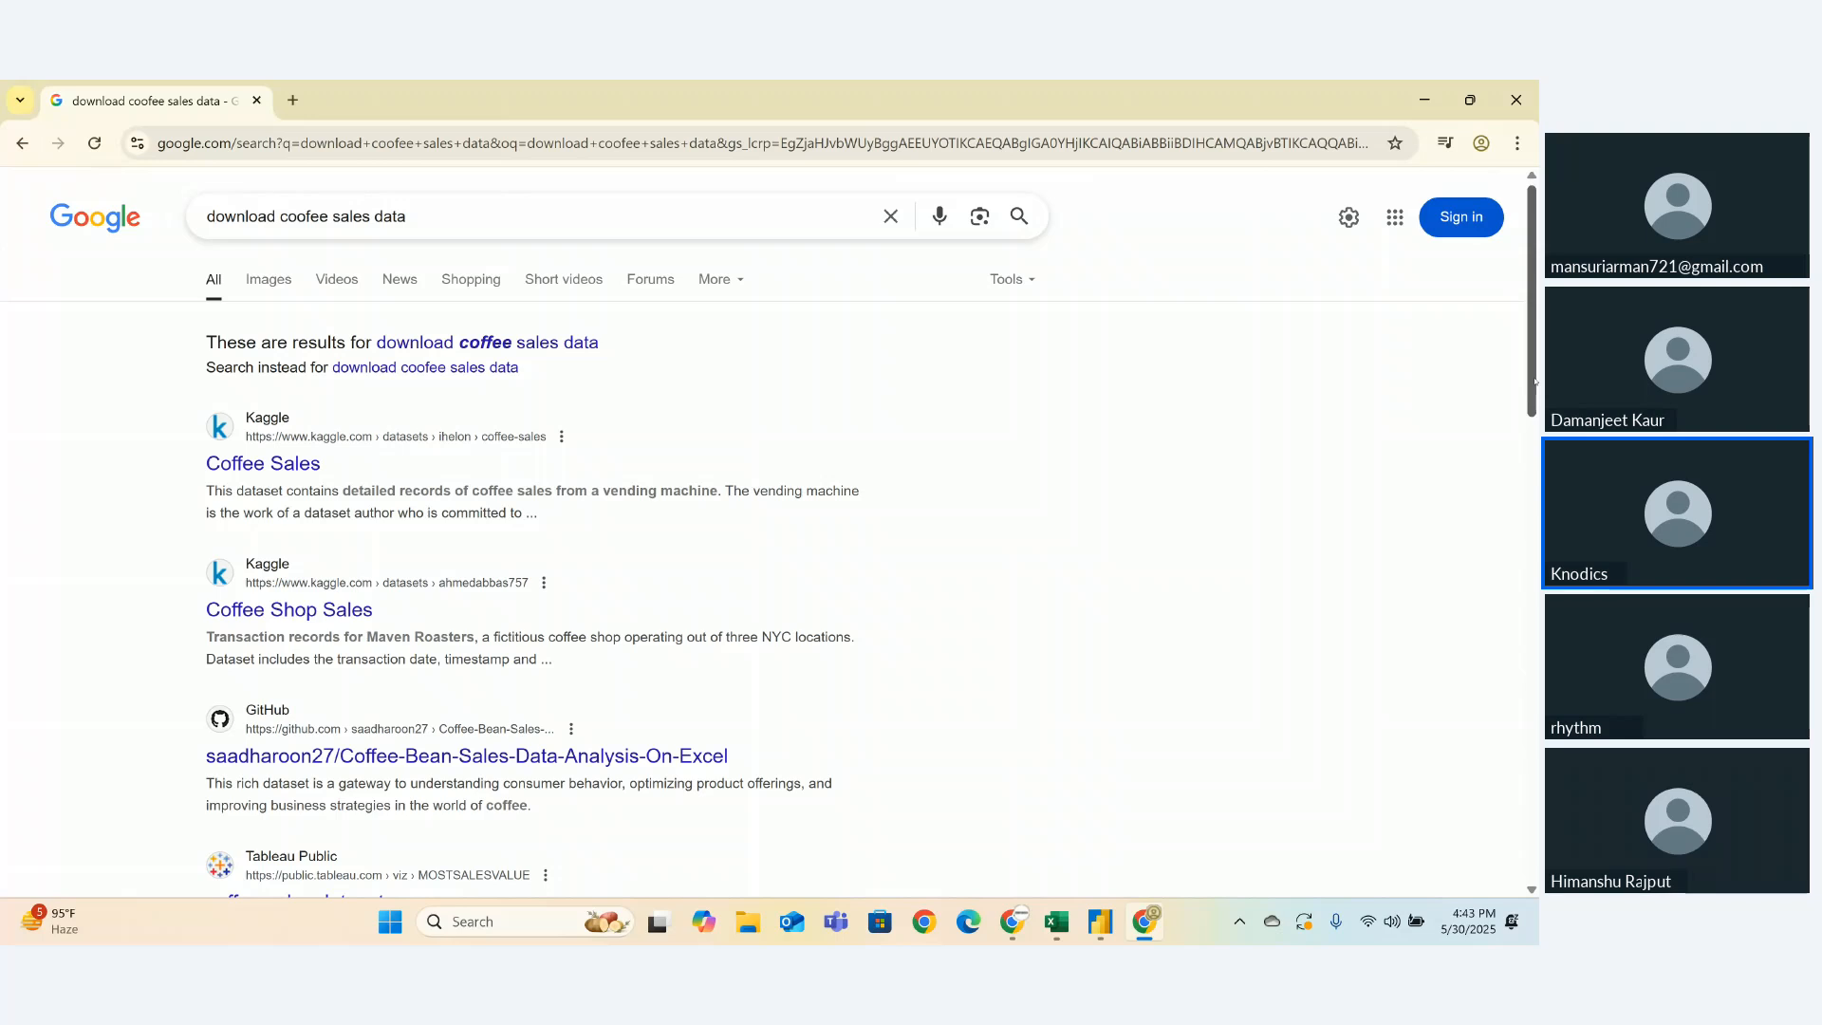
- Scroll the results and open the Coffee Sales Dashboard result on GitHub
drag(1530, 393, 1502, 583)
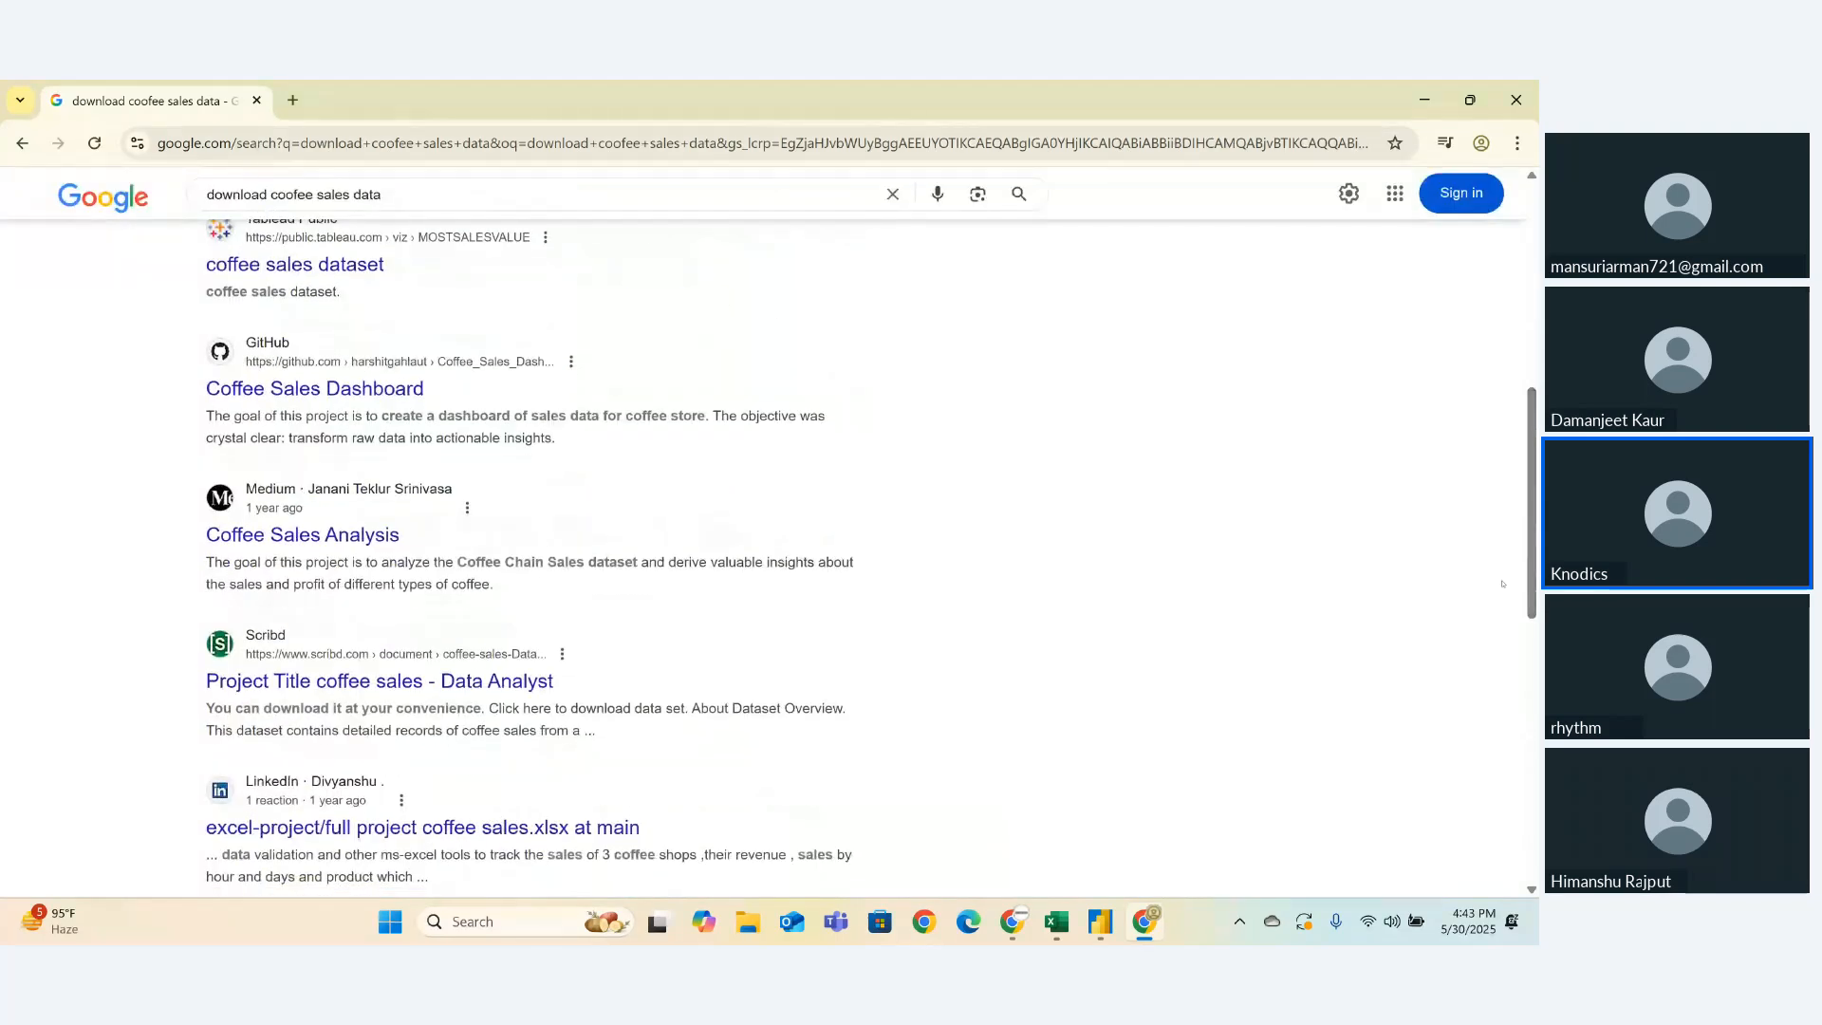
click(376, 390)
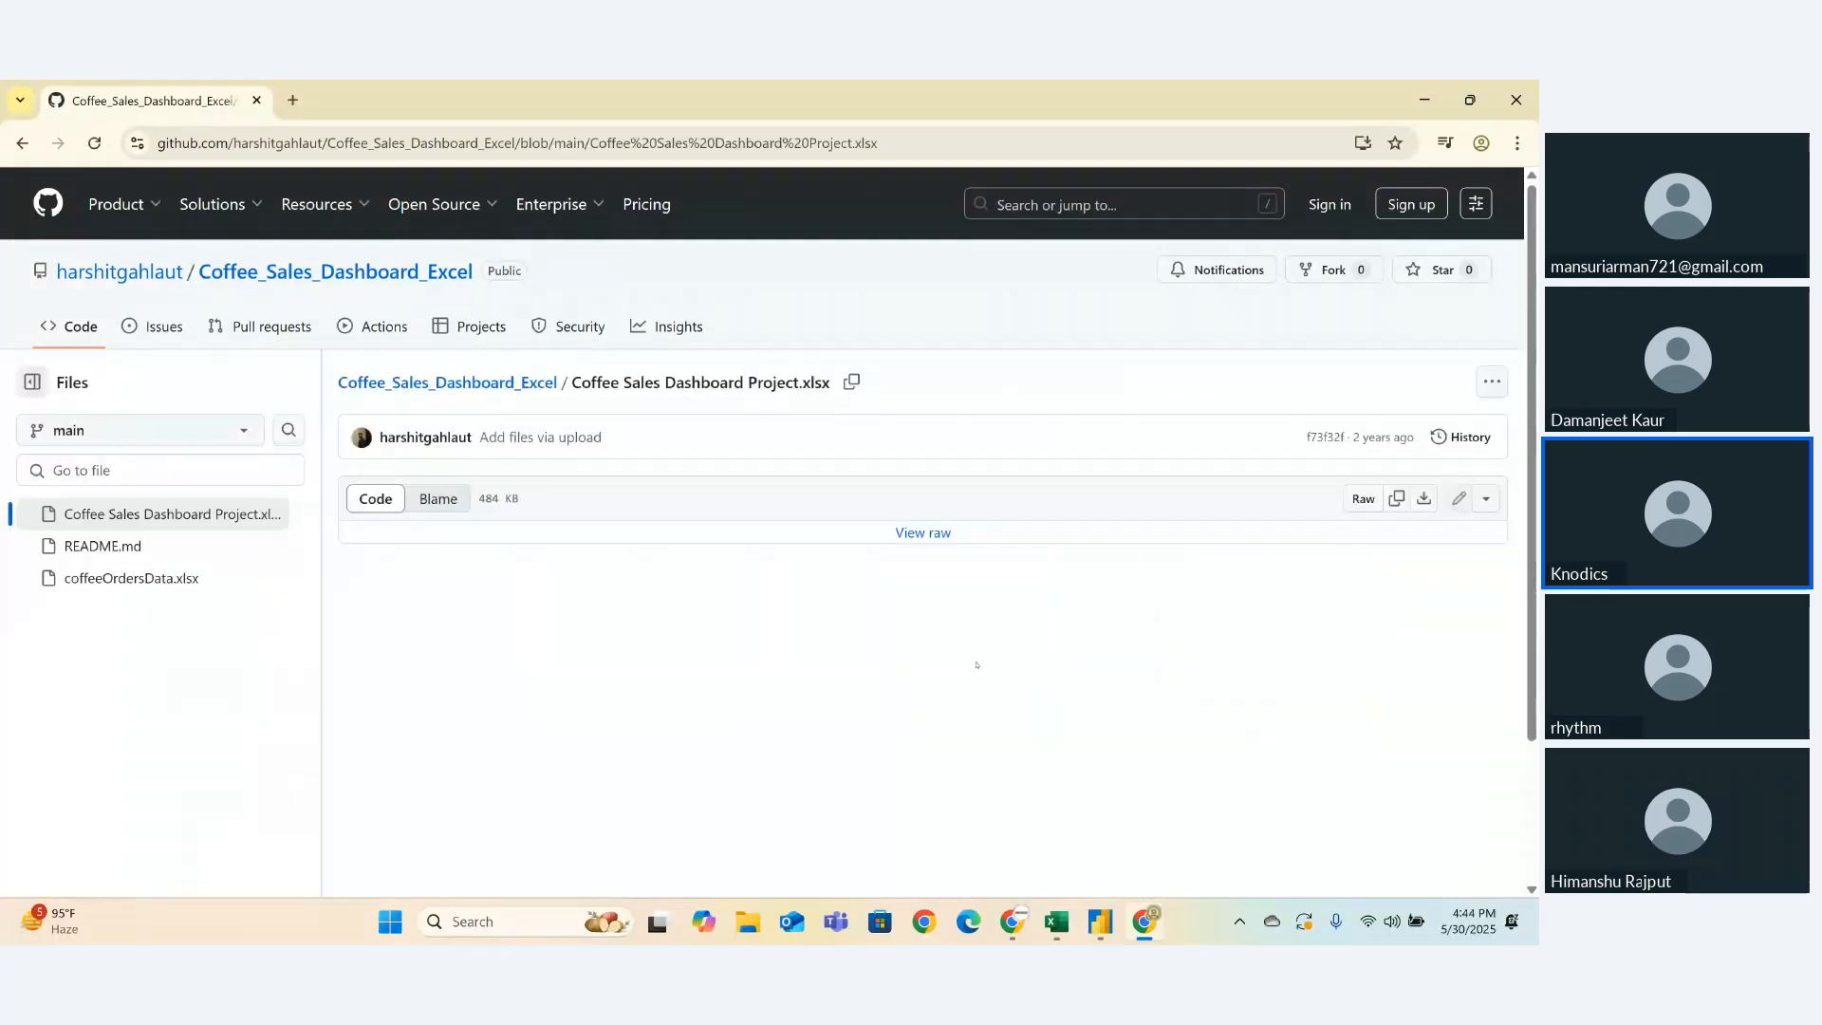
- Download Coffee Sales Dashboard Project.xlsx via View raw and open it in Excel
click(945, 534)
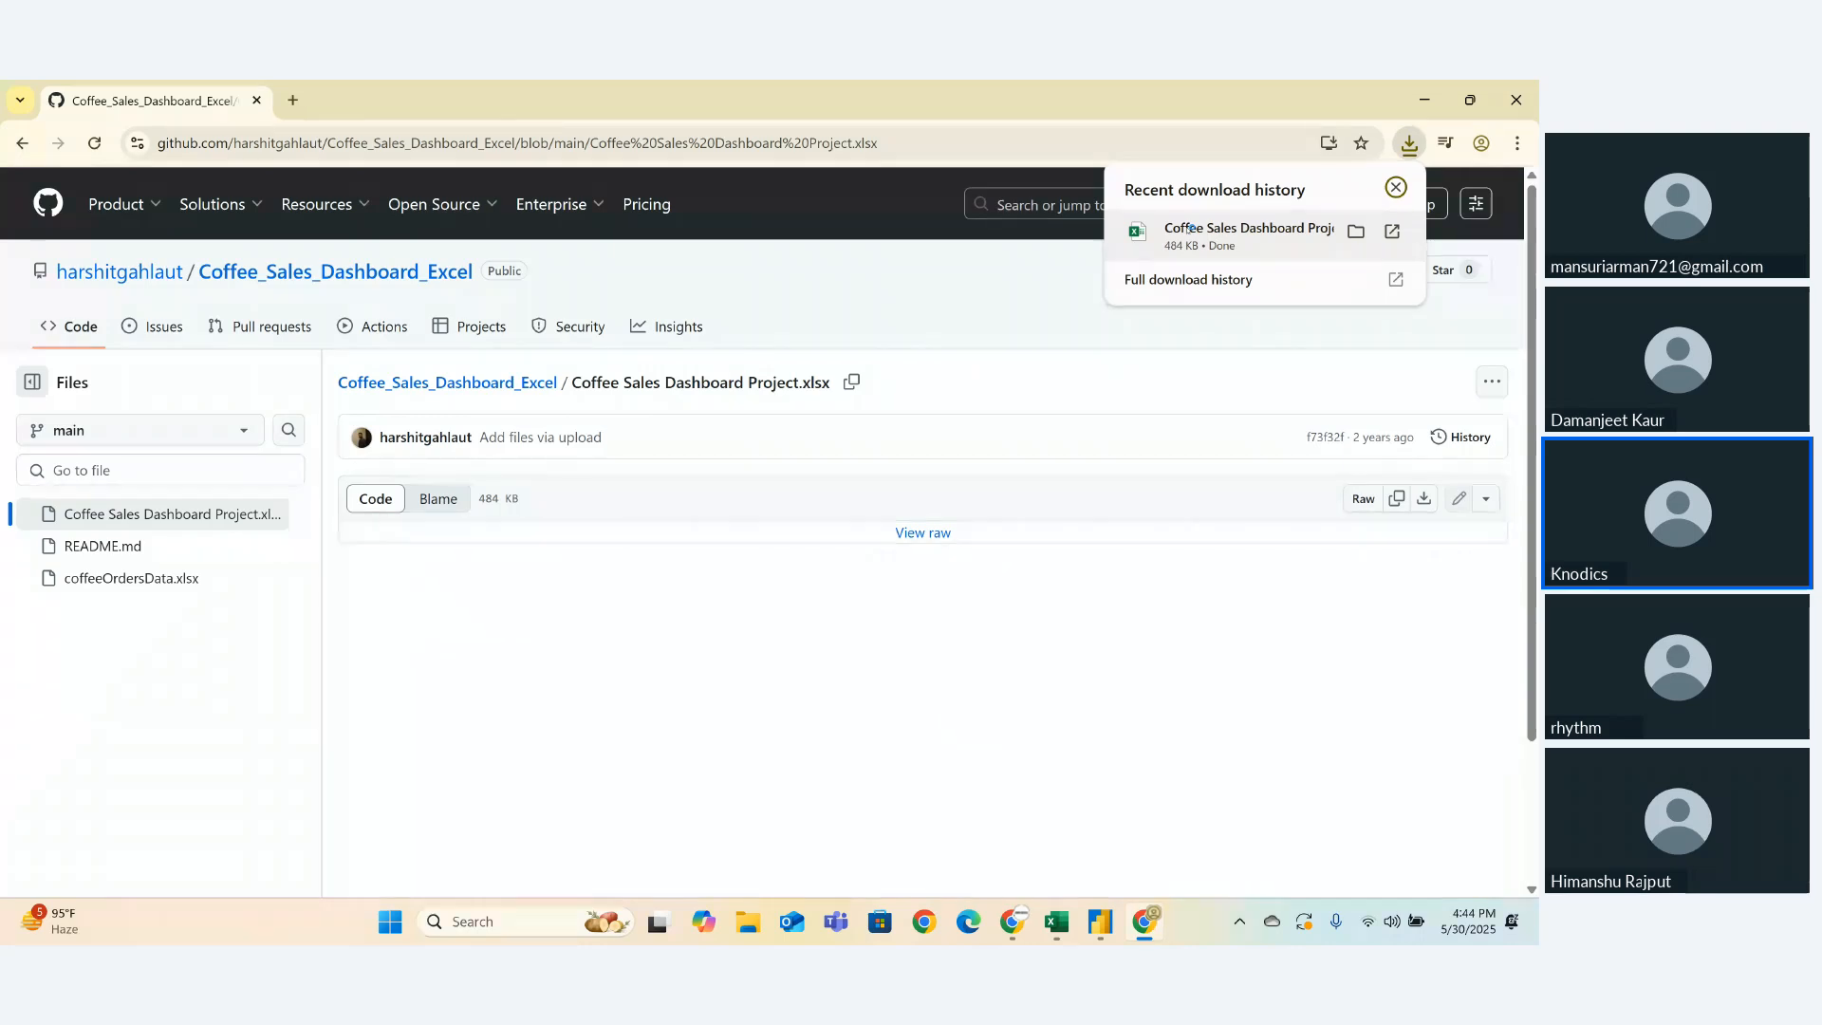
click(1189, 229)
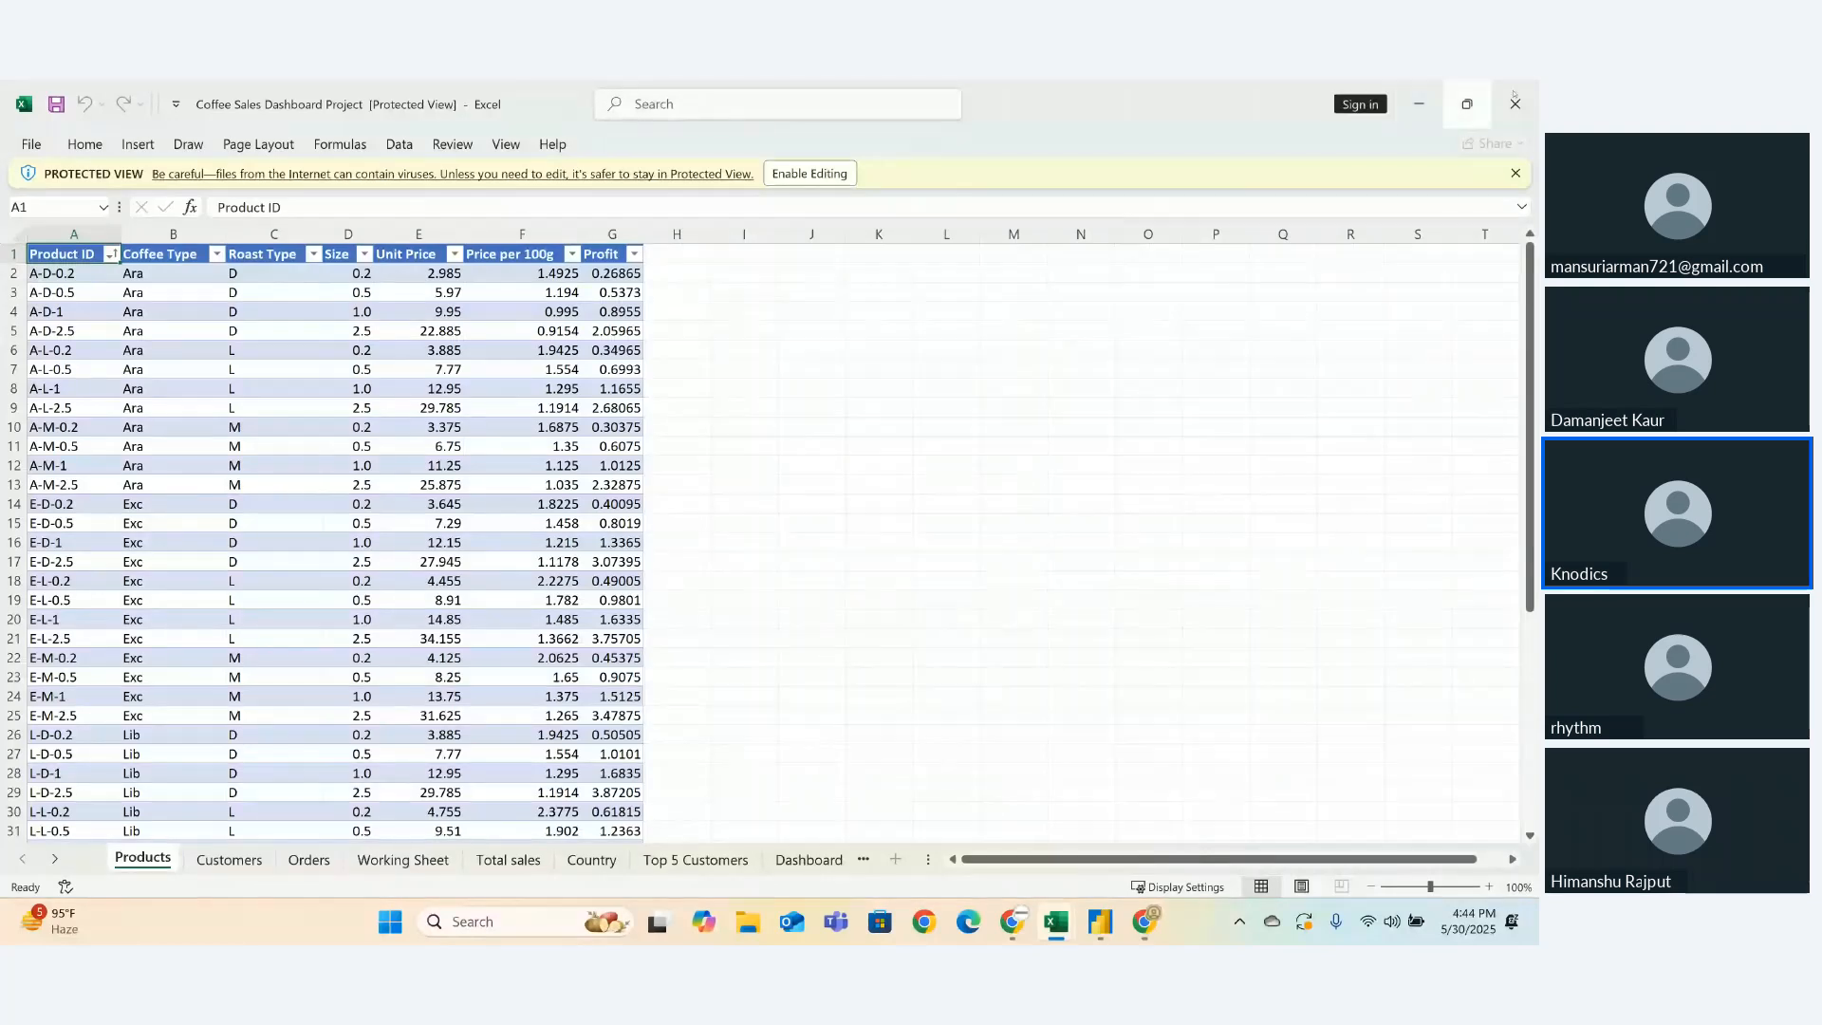
- Close the coffee sales workbook and the blank Book1 without saving
click(1515, 104)
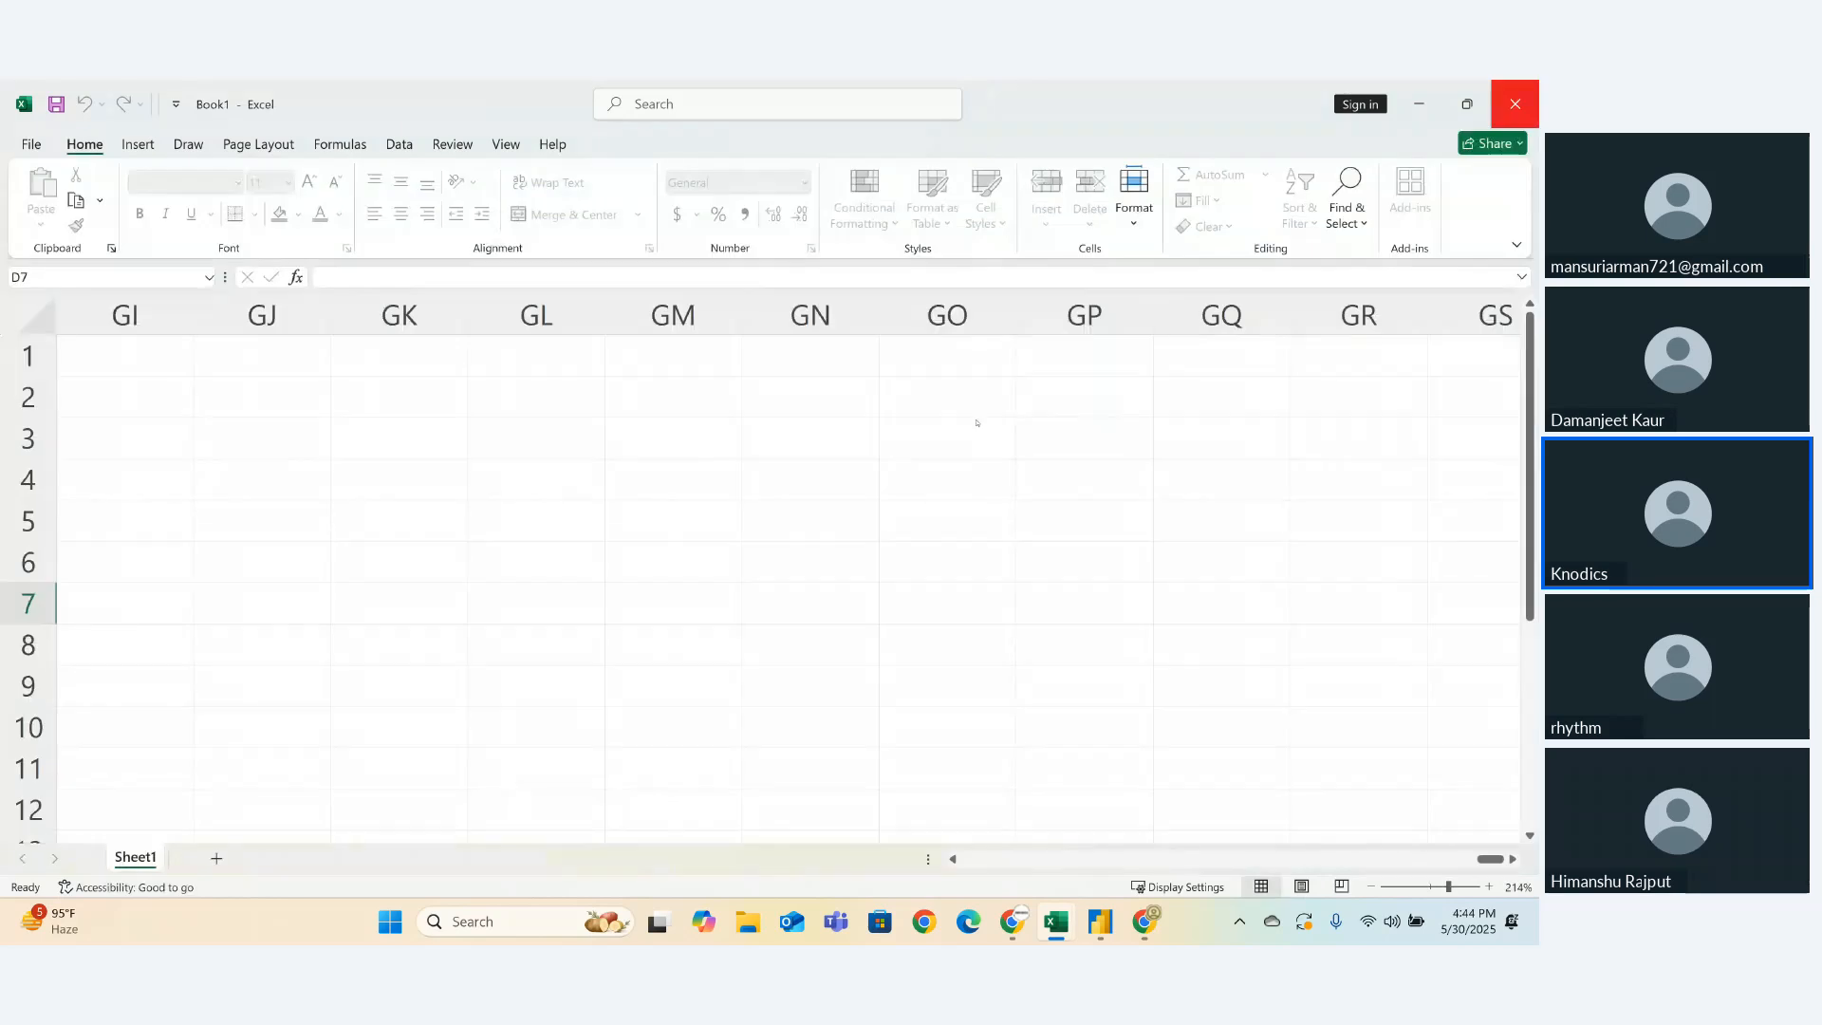
click(1515, 103)
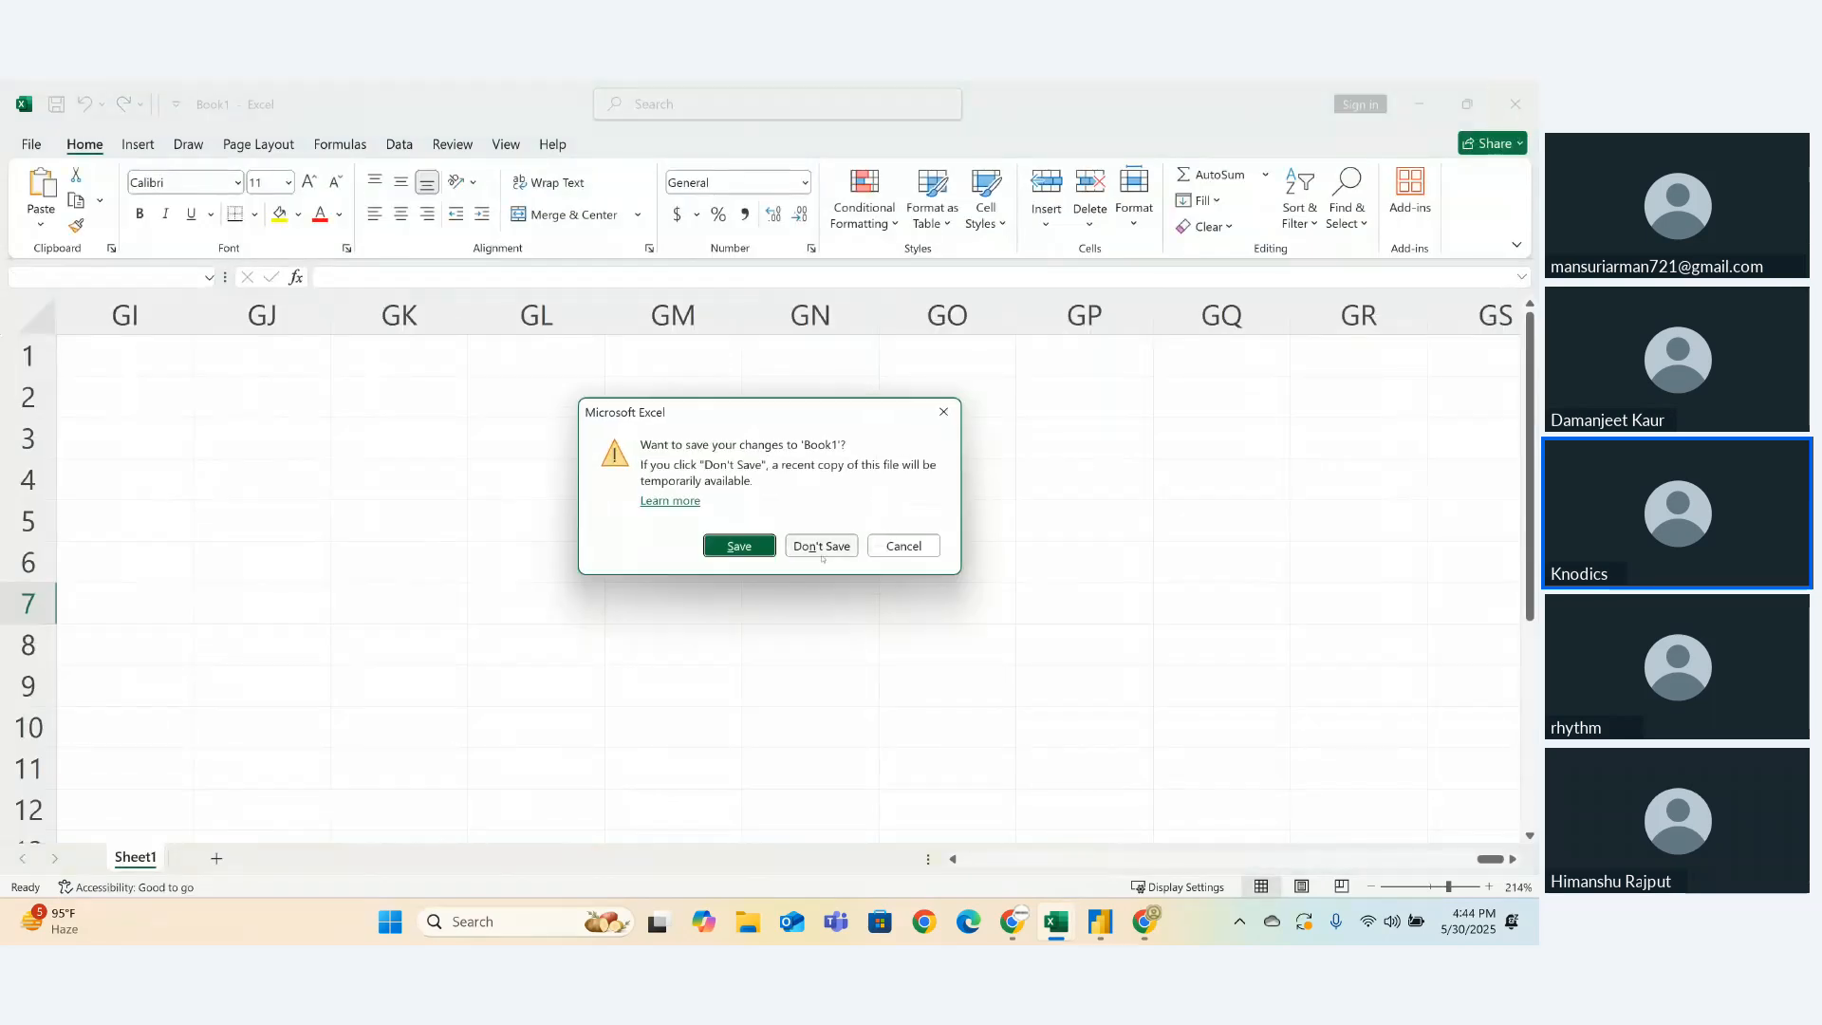
click(816, 539)
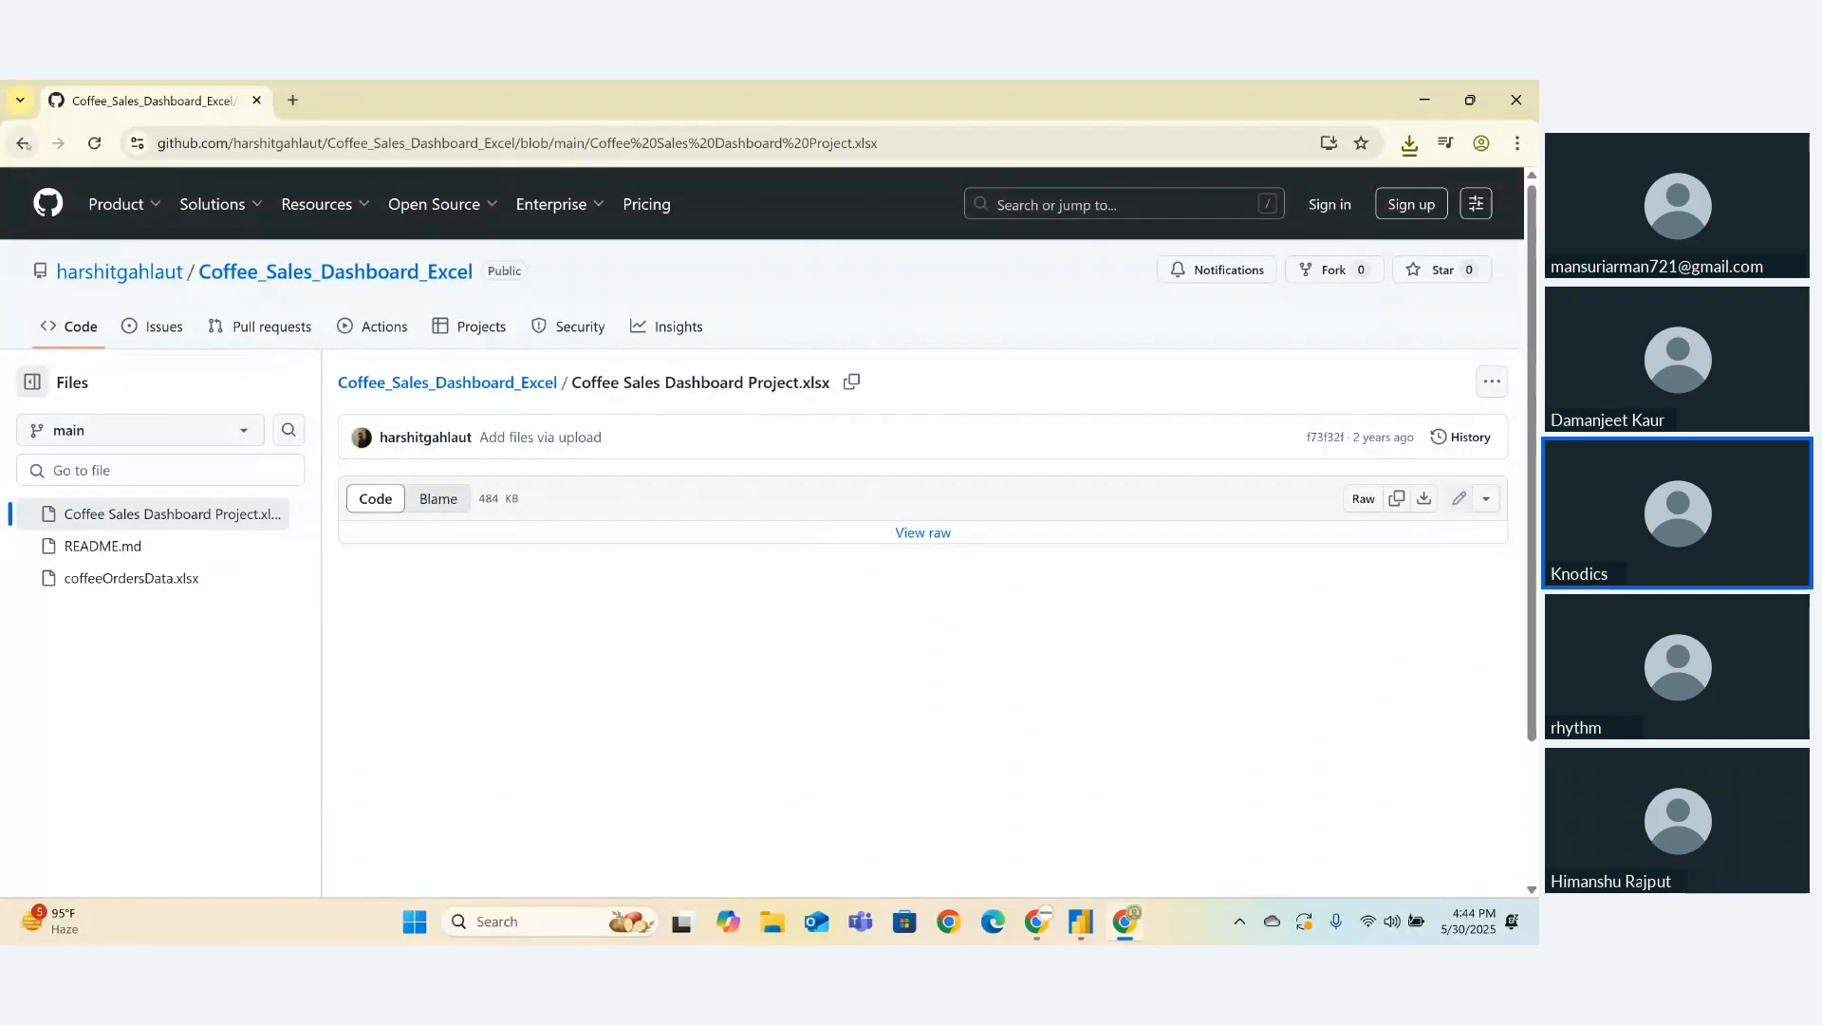
- Download coffeeOrdersData.xlsx from the repository, preview it in Excel, then close Excel
click(22, 143)
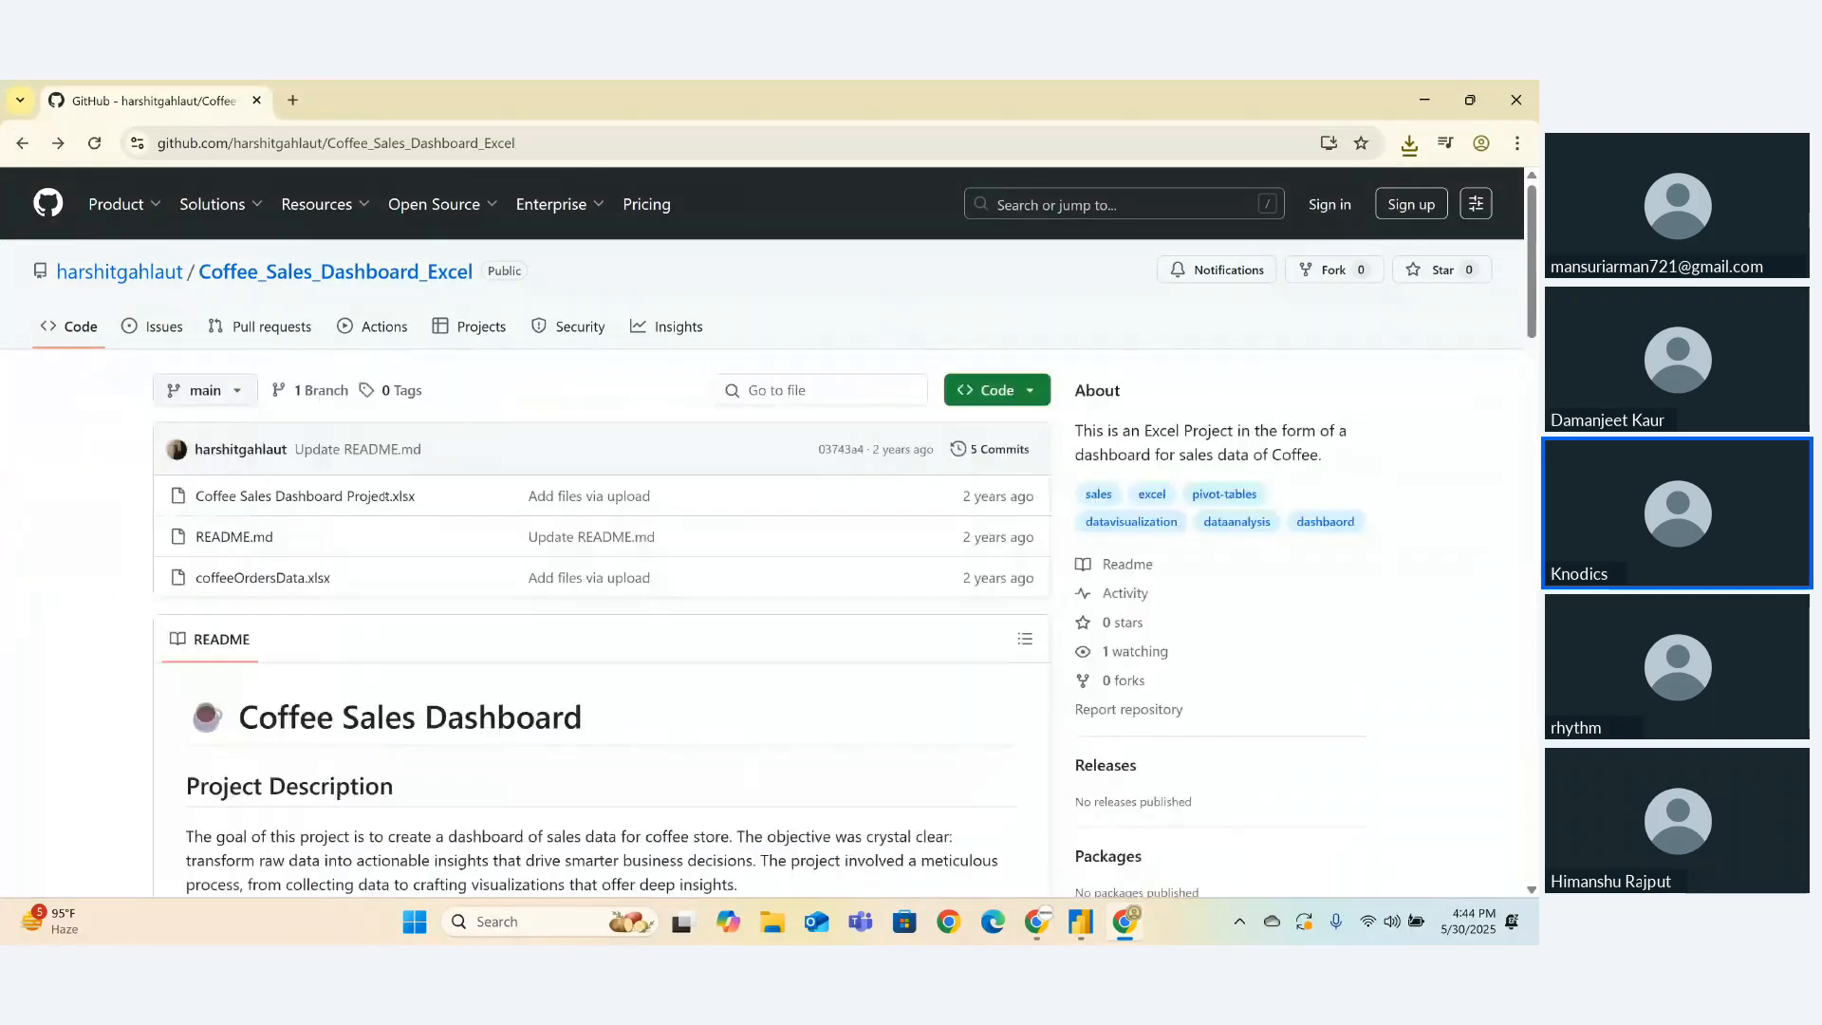
click(251, 578)
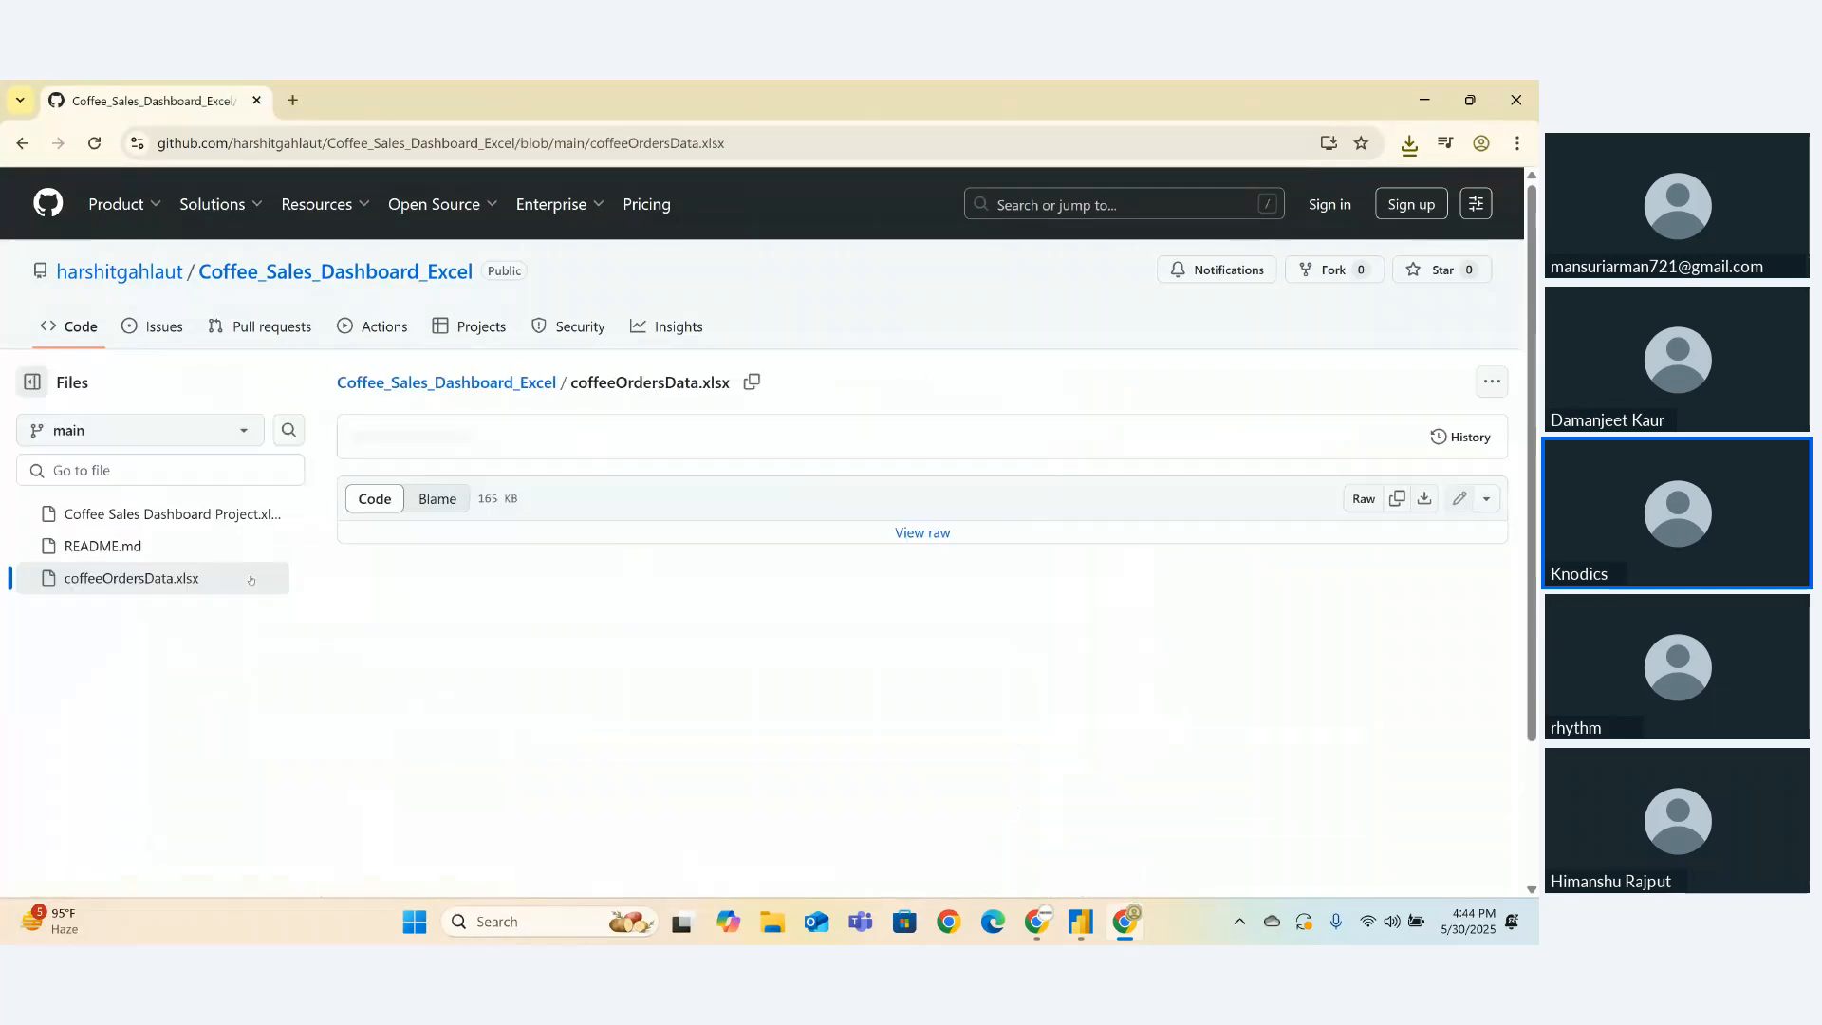
click(919, 533)
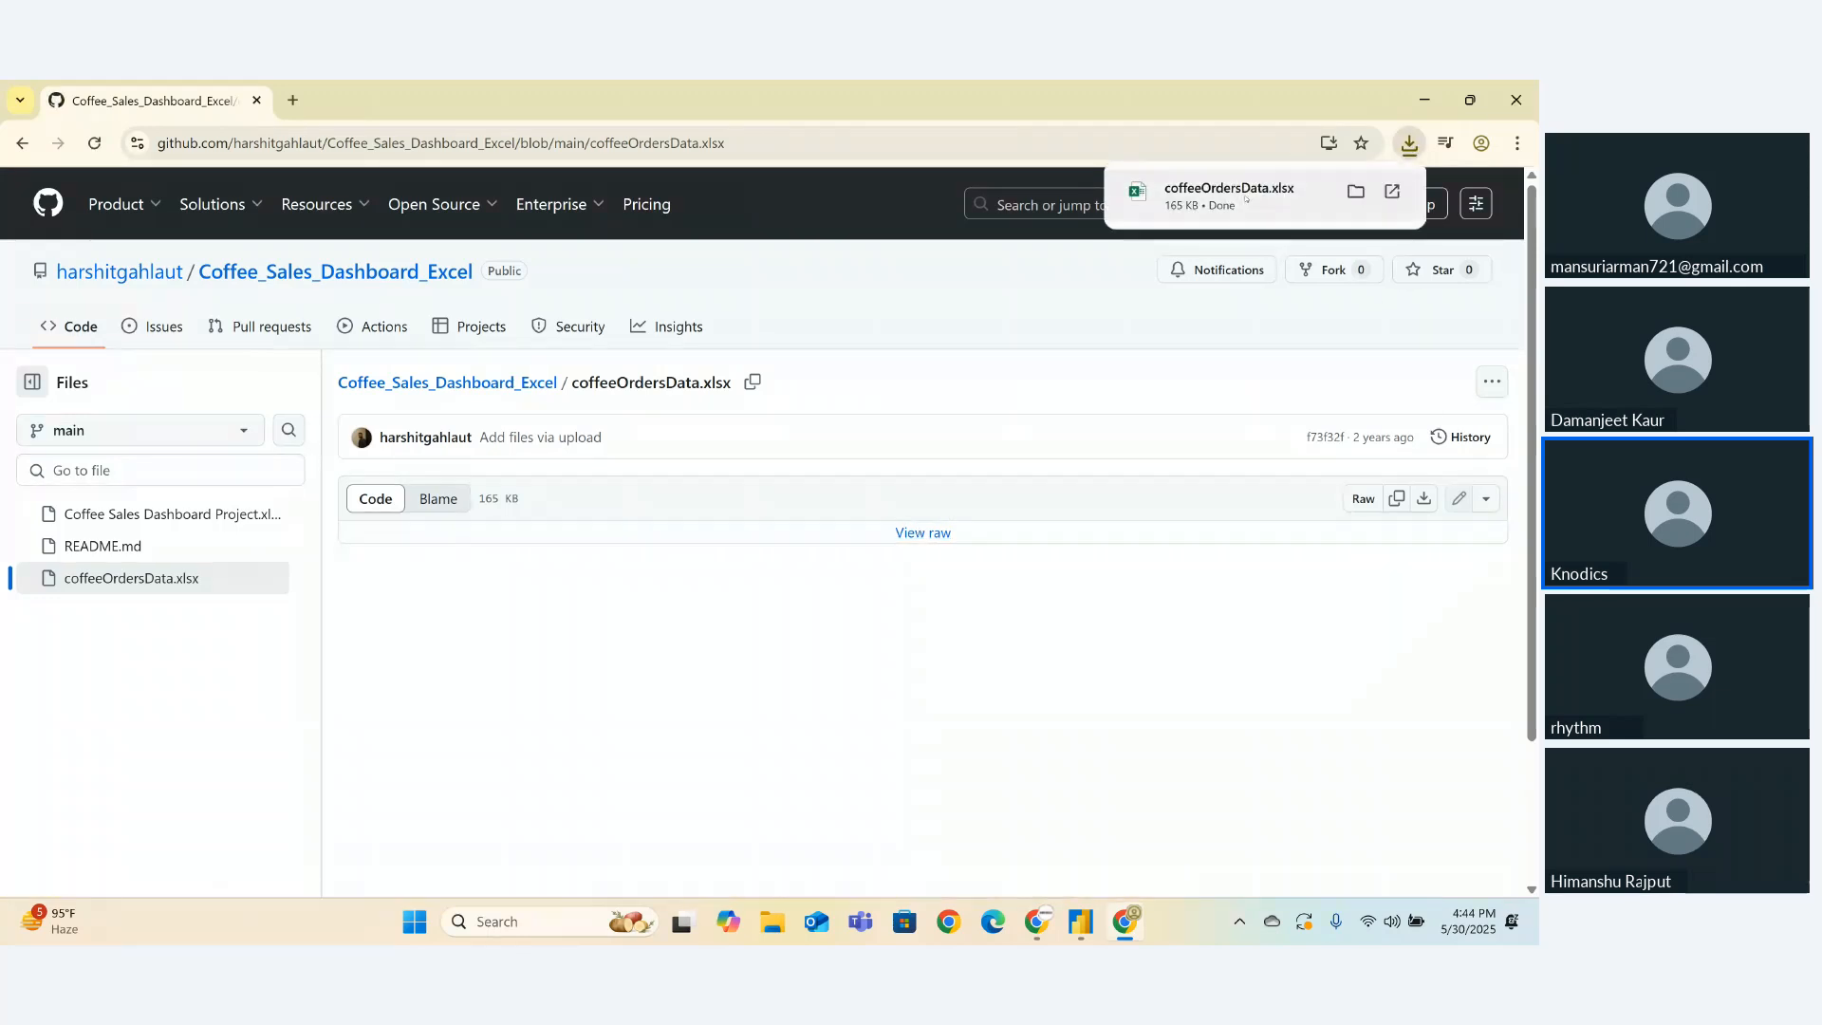
click(1228, 194)
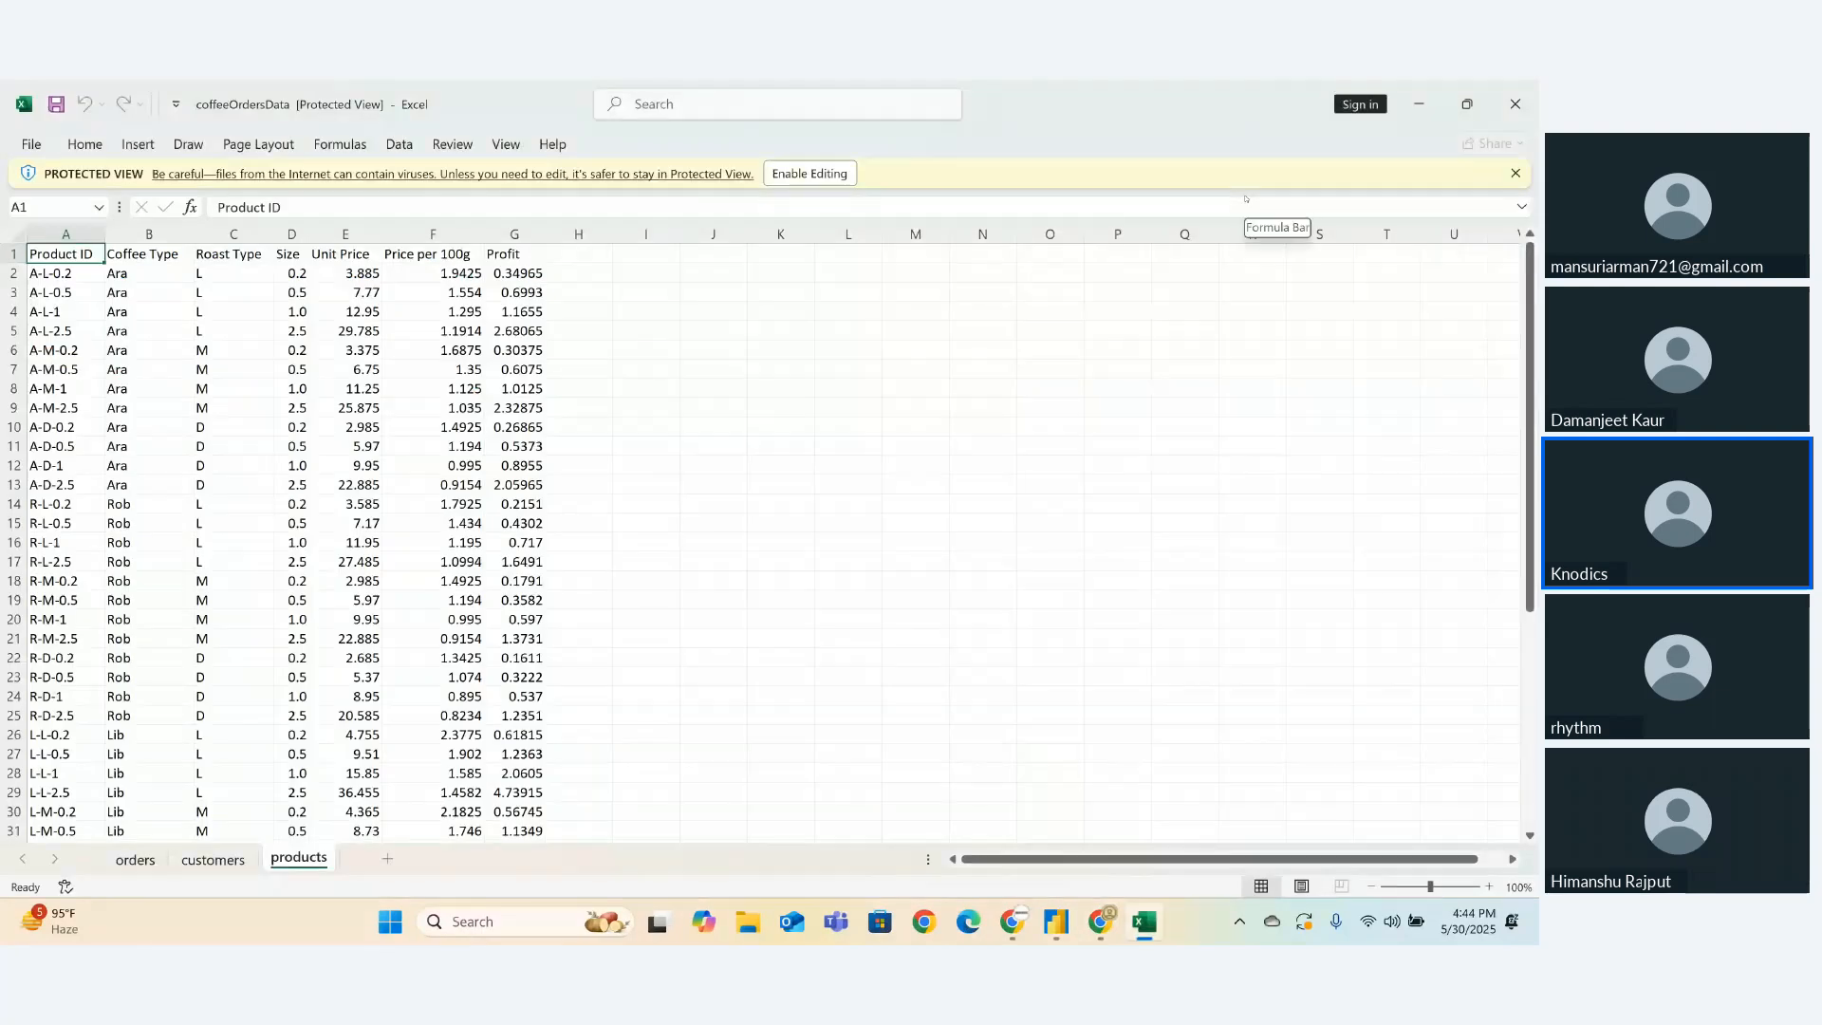
click(1514, 103)
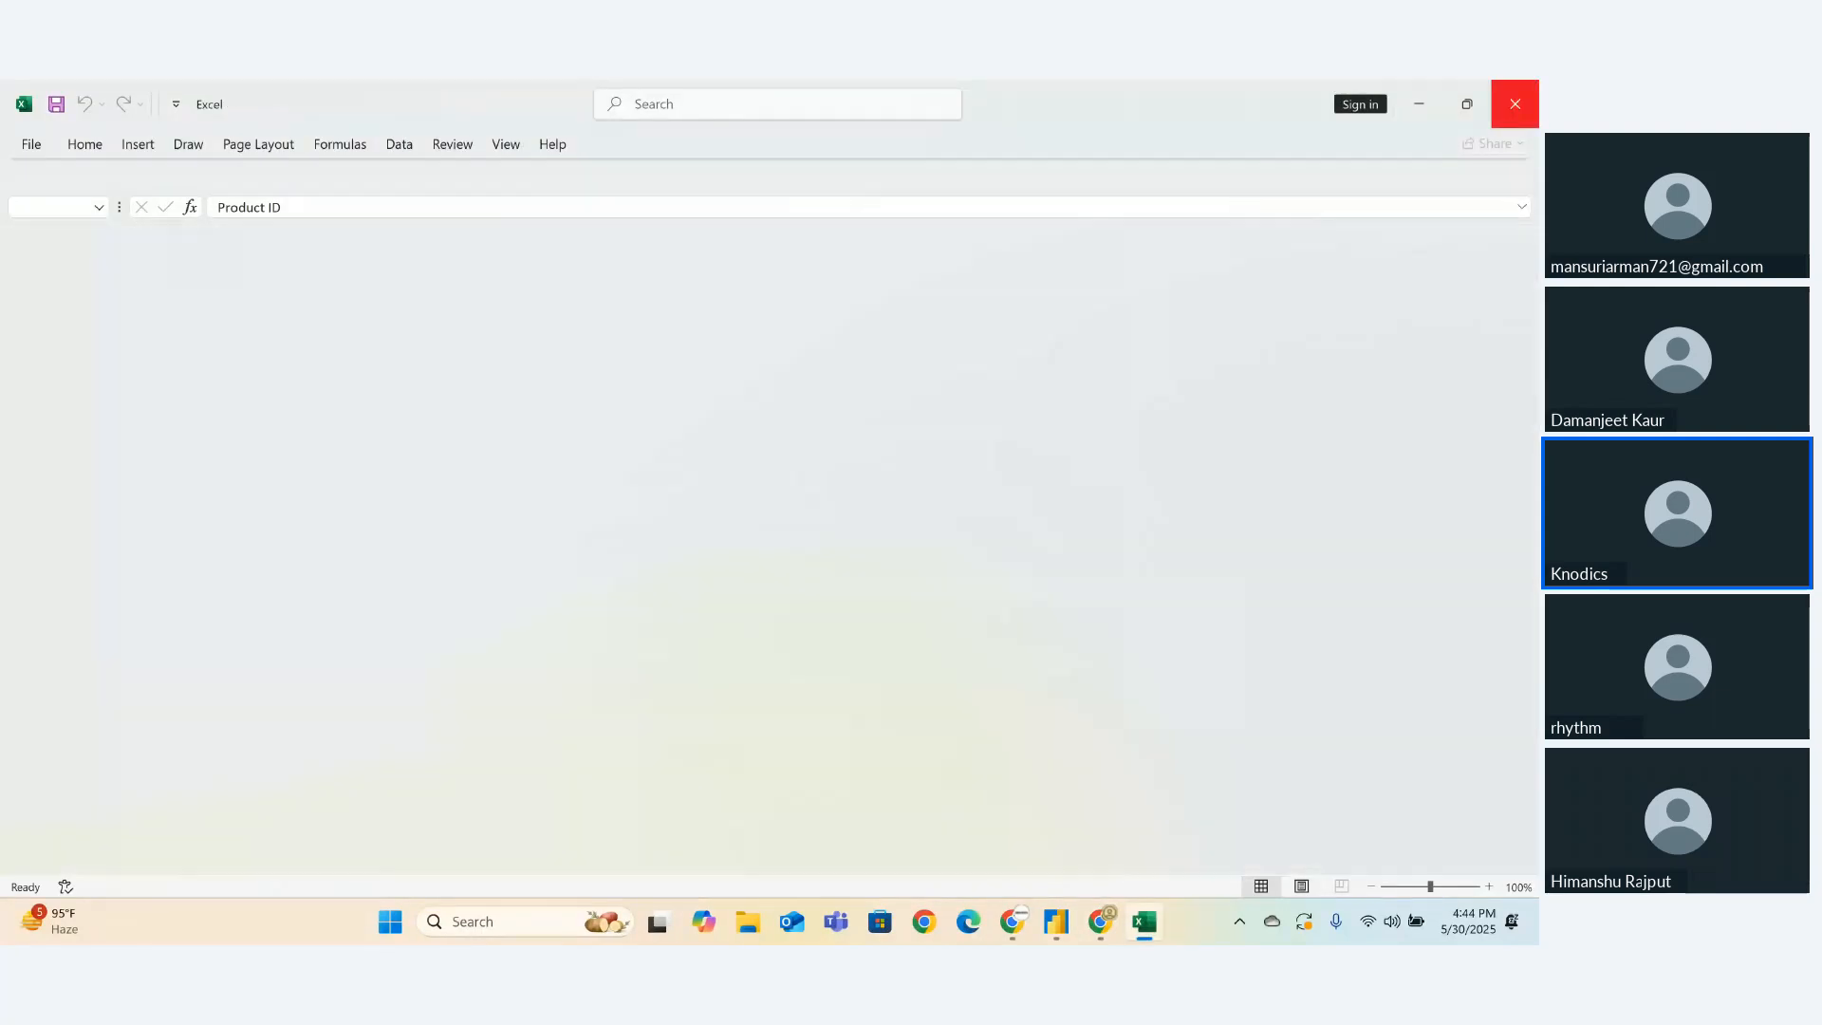
click(1514, 104)
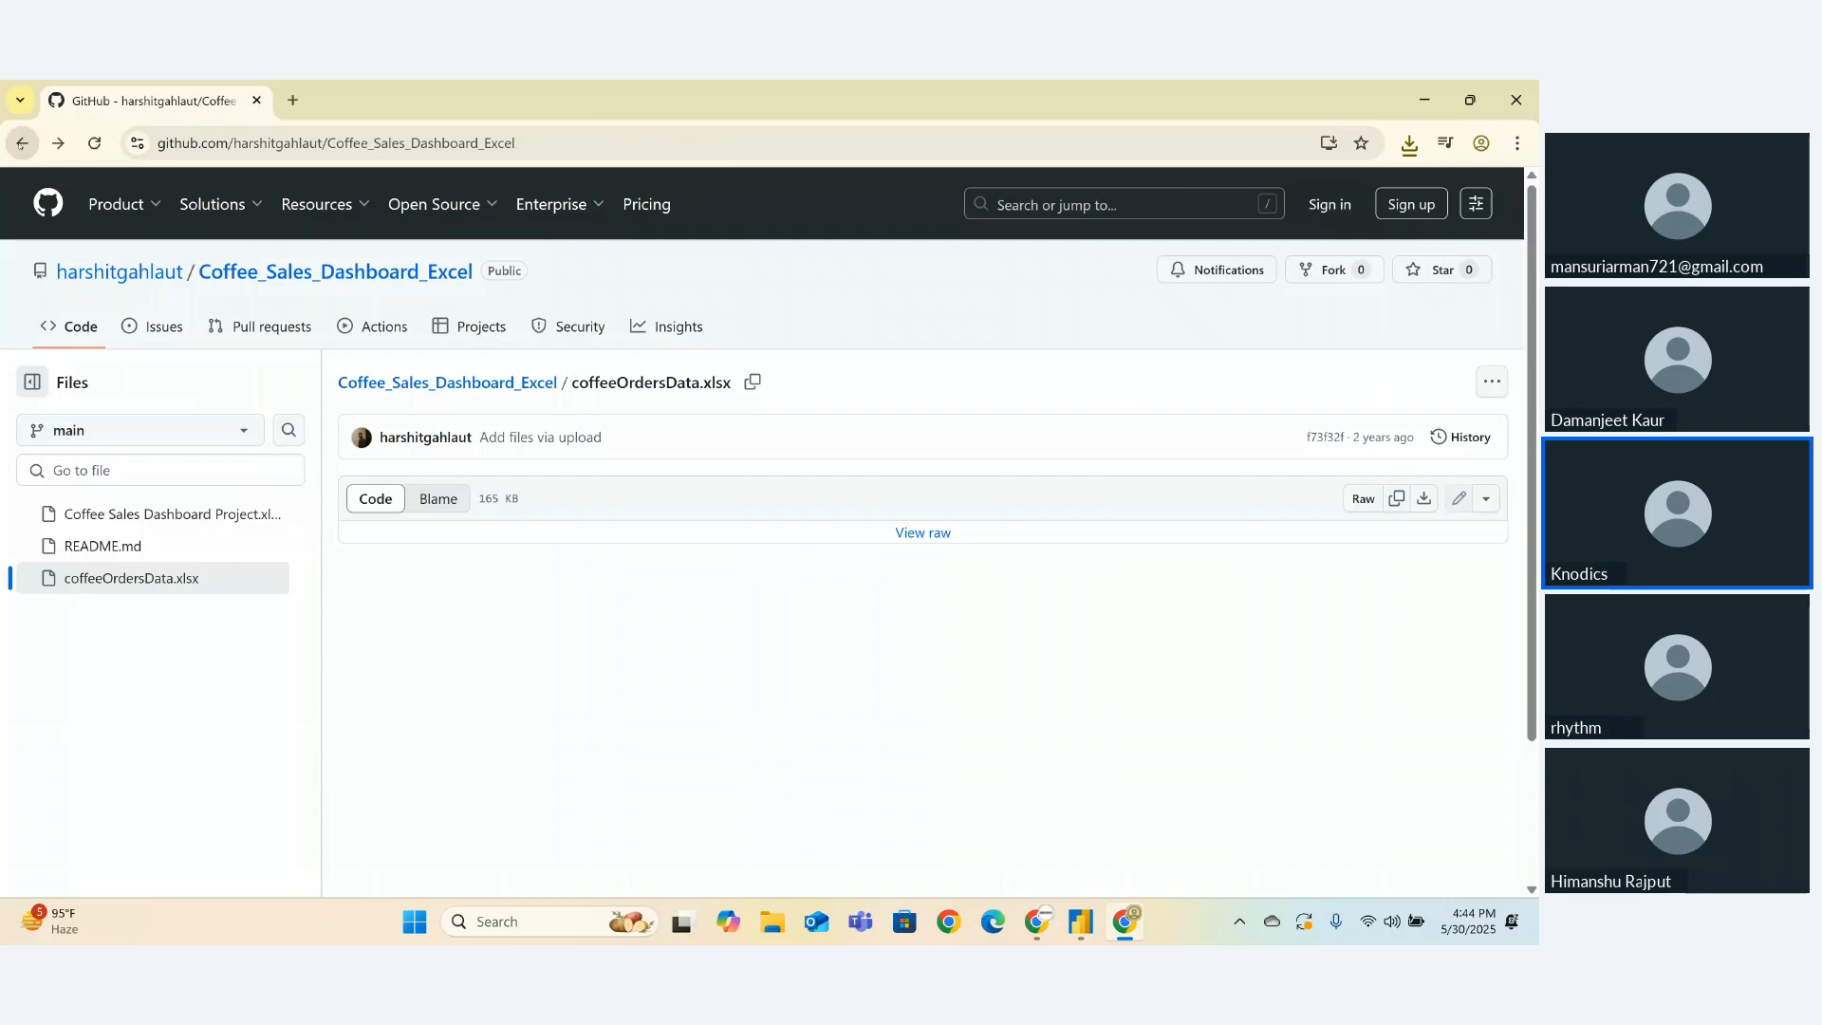
- Return to the Google results and accept the spelling fix 'download coffee sales data'
click(20, 142)
click(21, 142)
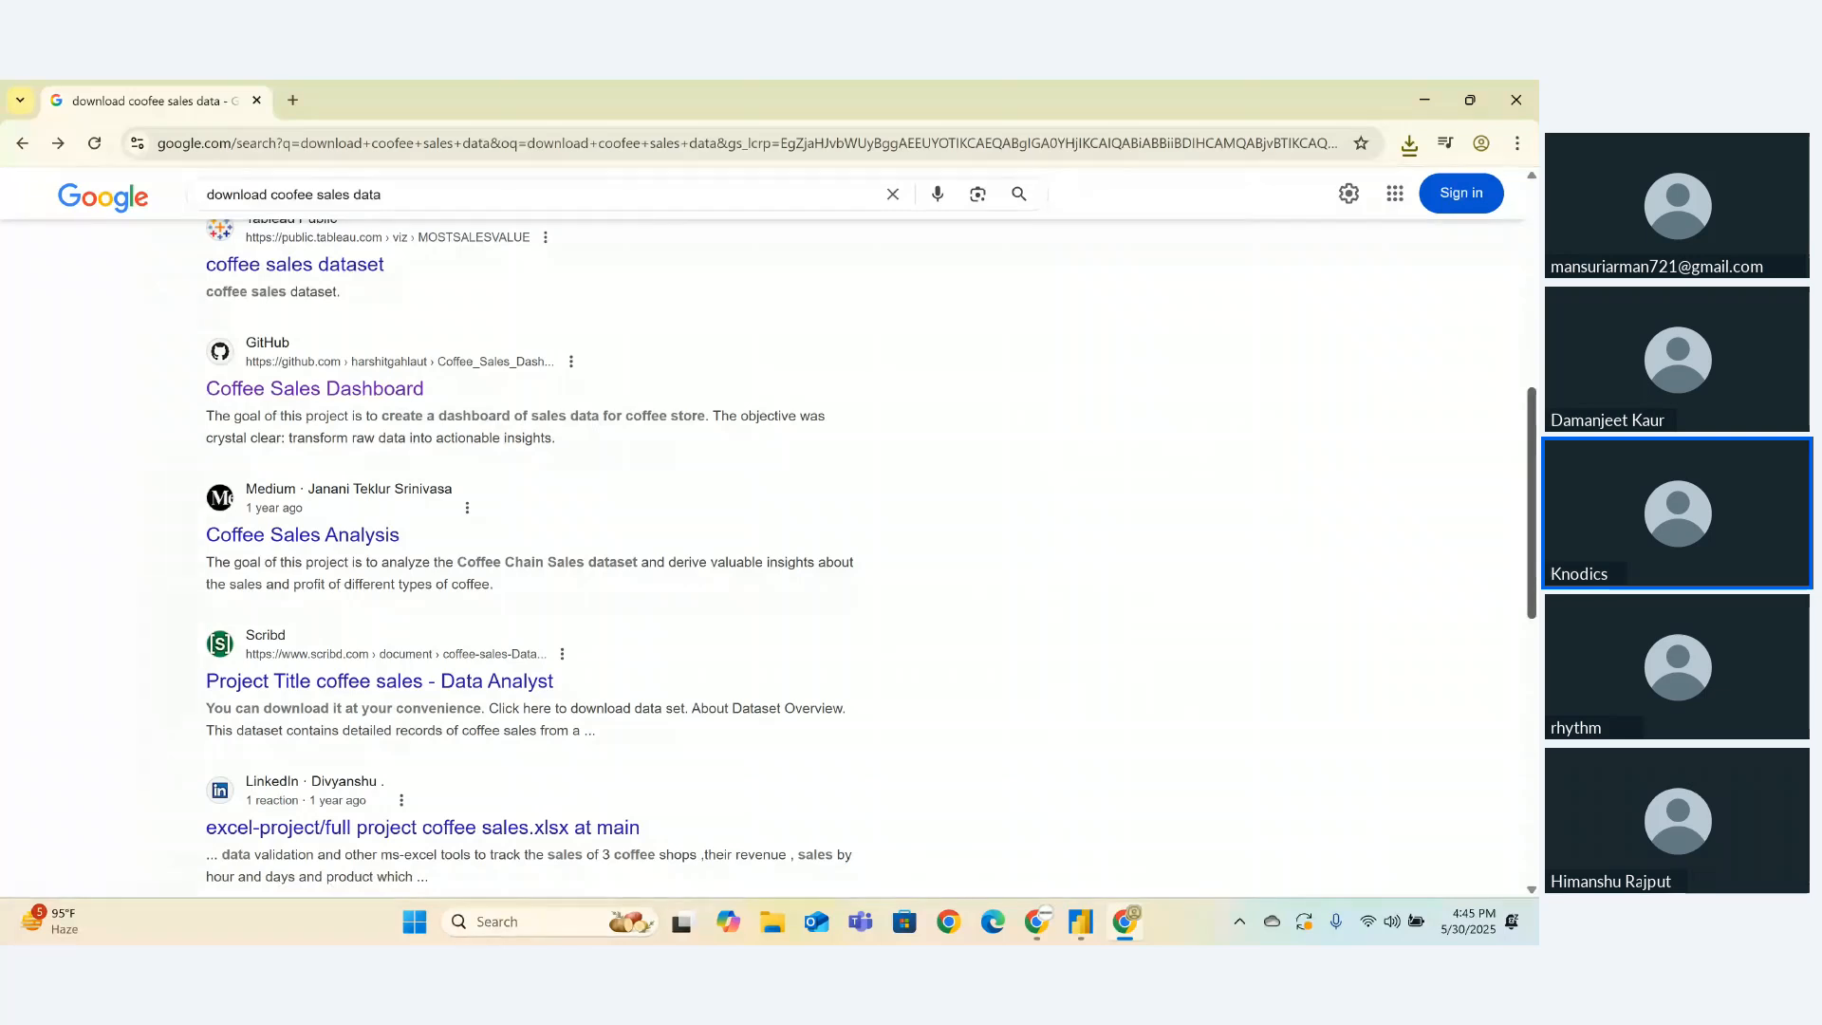
drag(1531, 503, 1532, 421)
drag(1534, 349, 1534, 227)
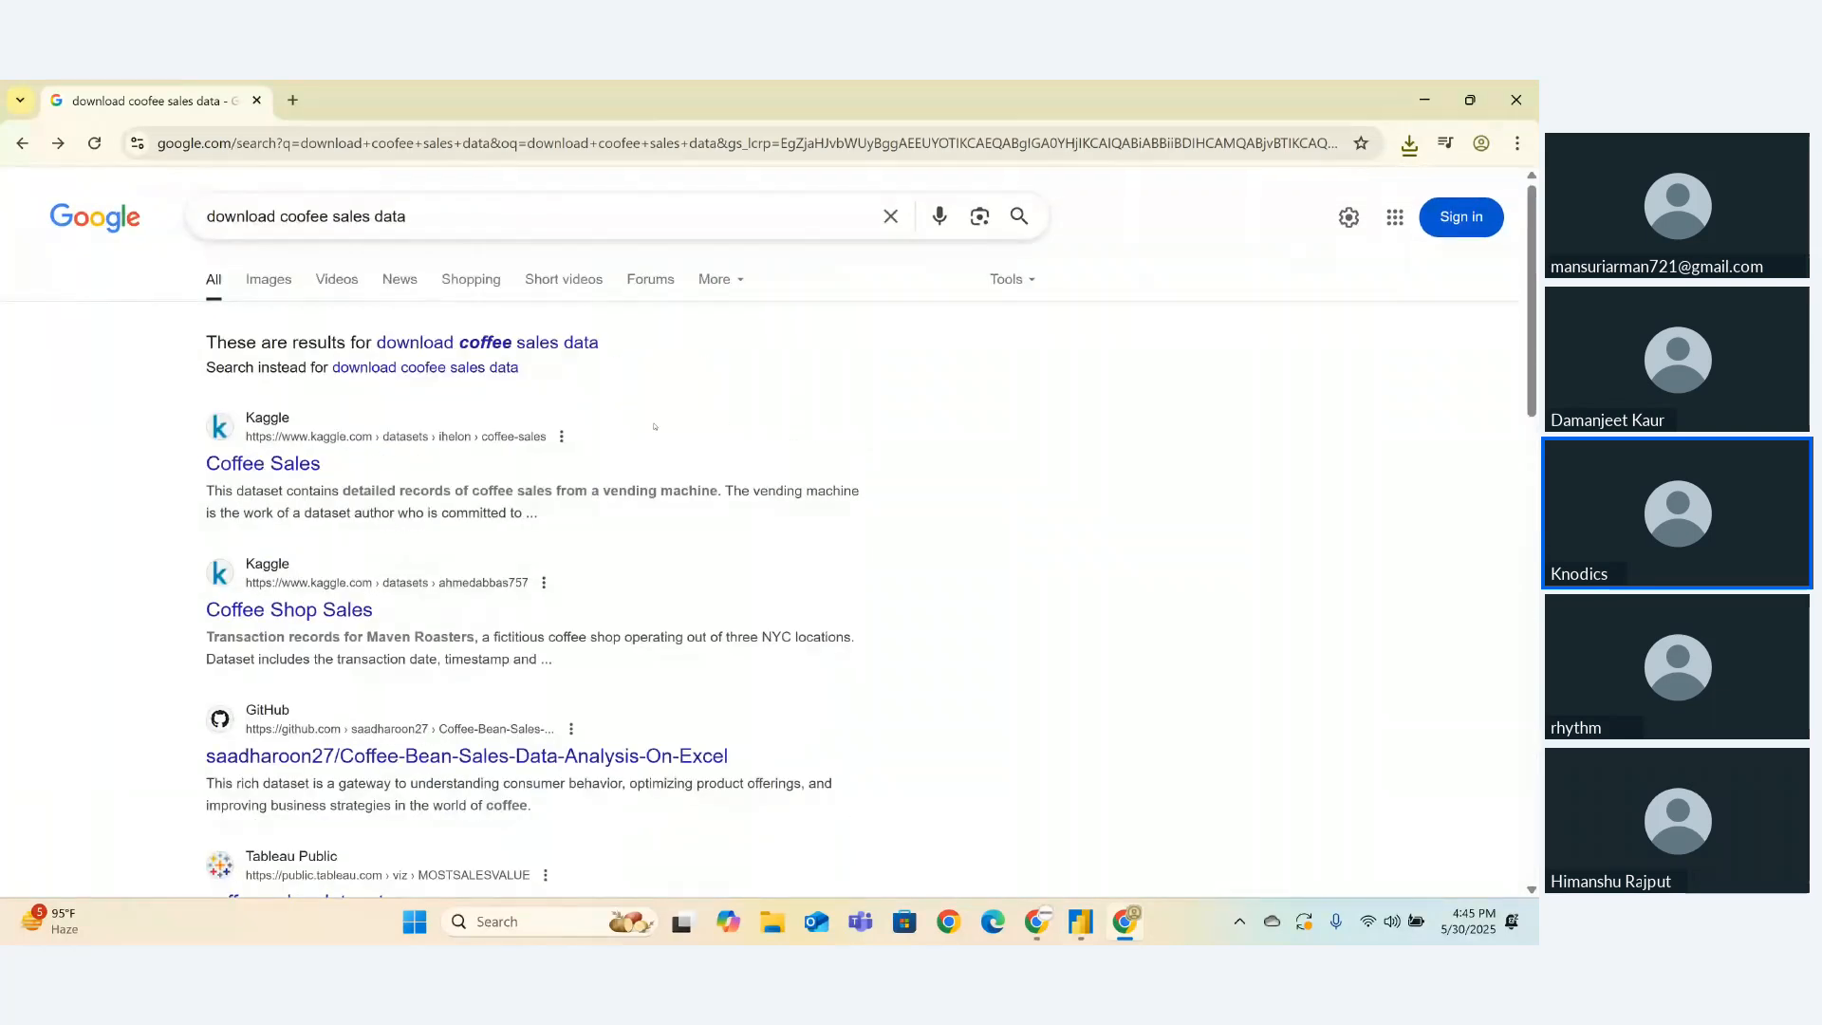
click(494, 343)
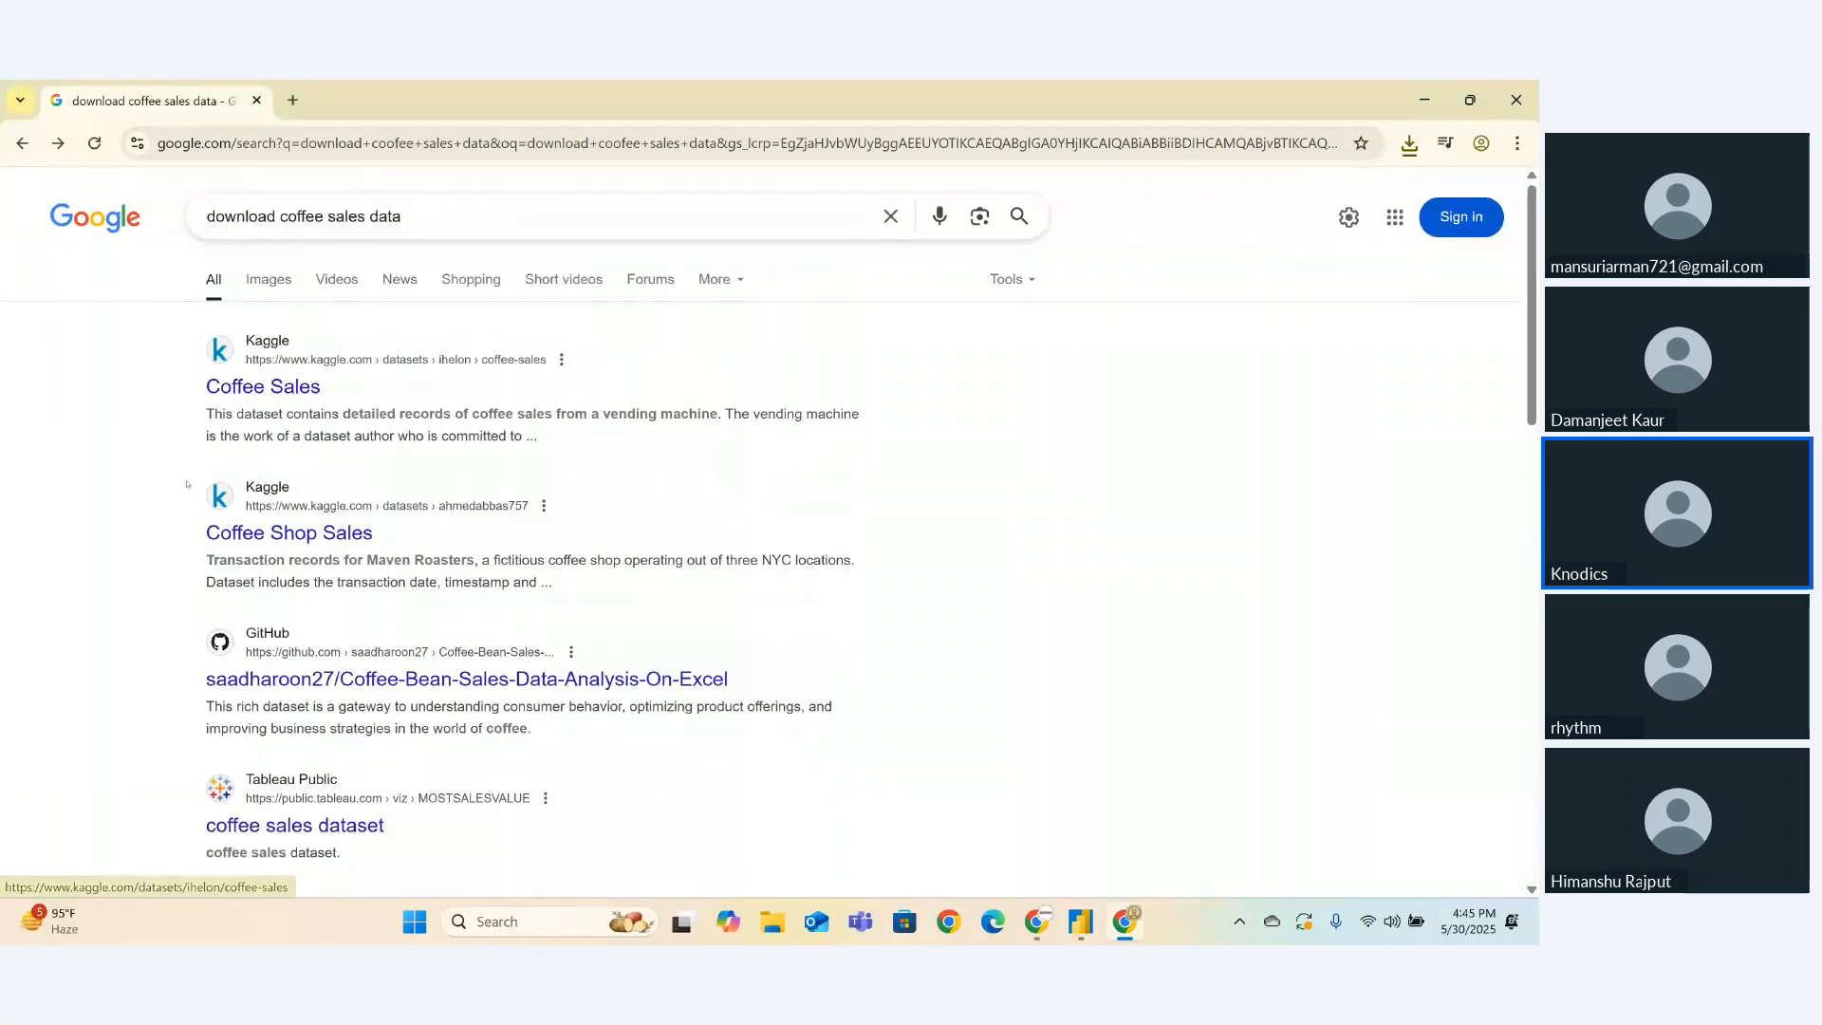
click(248, 395)
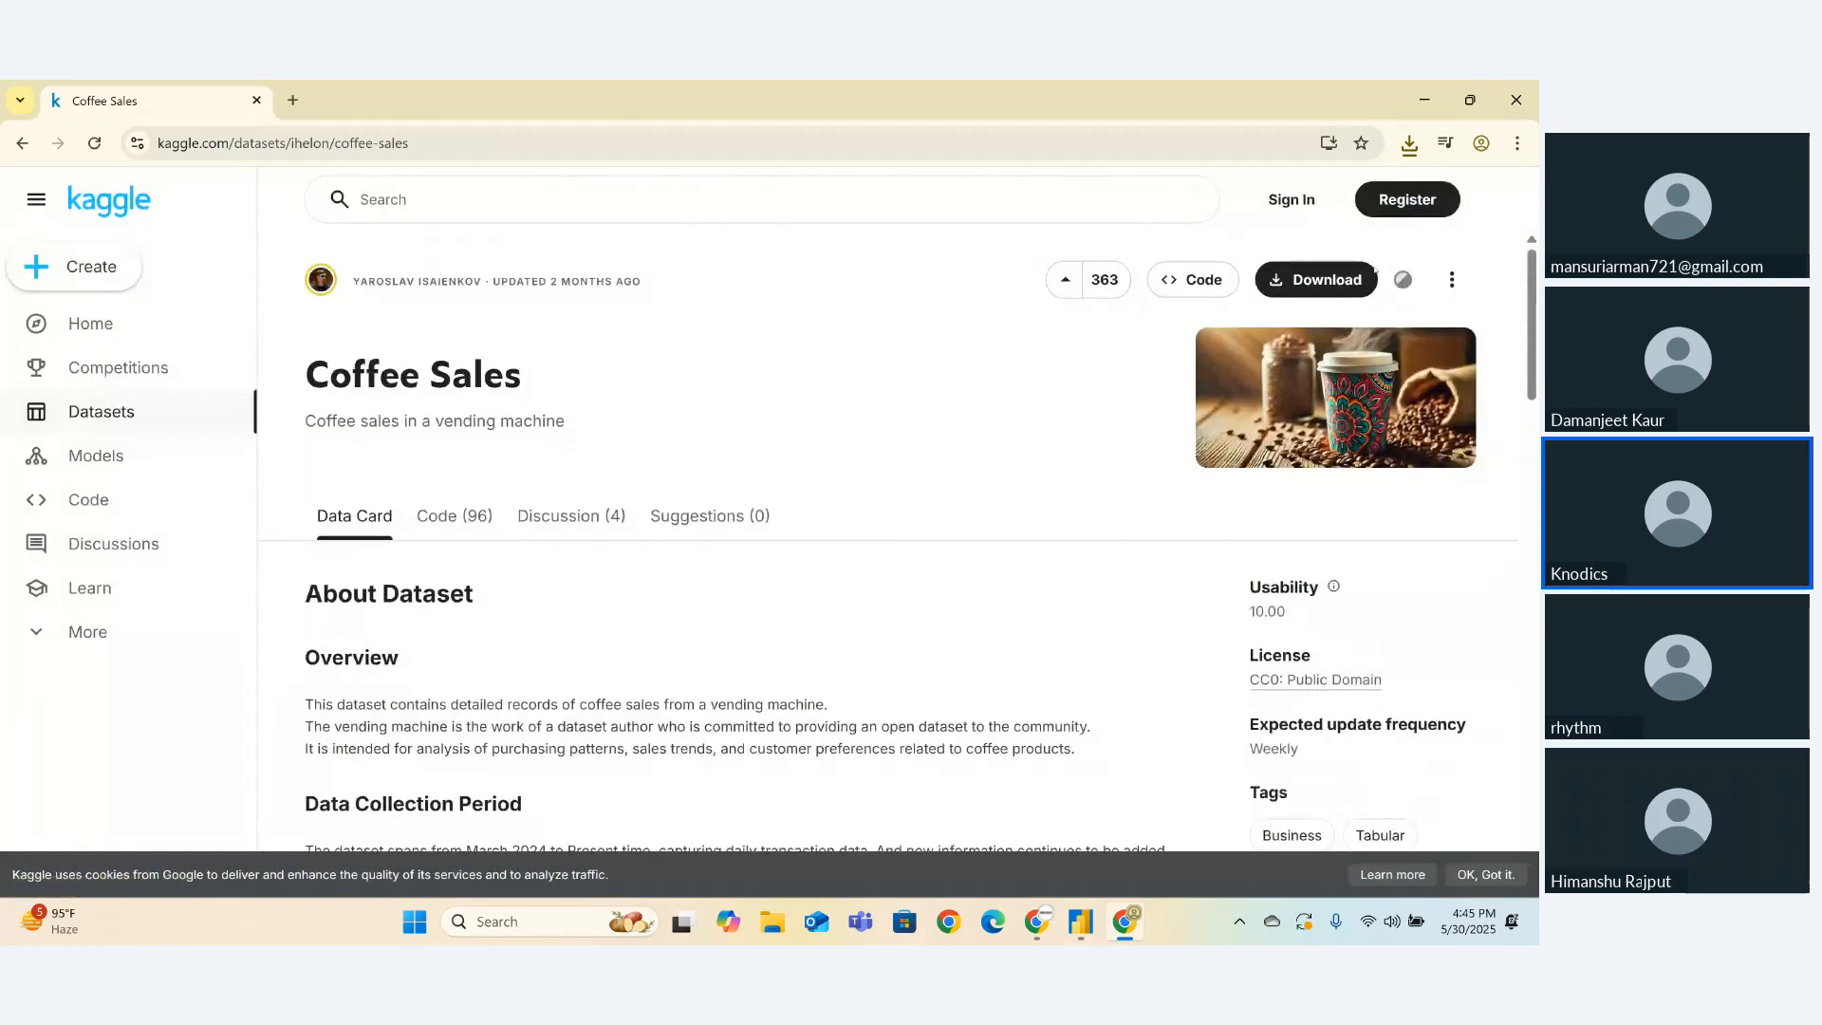
drag(1534, 325, 1535, 493)
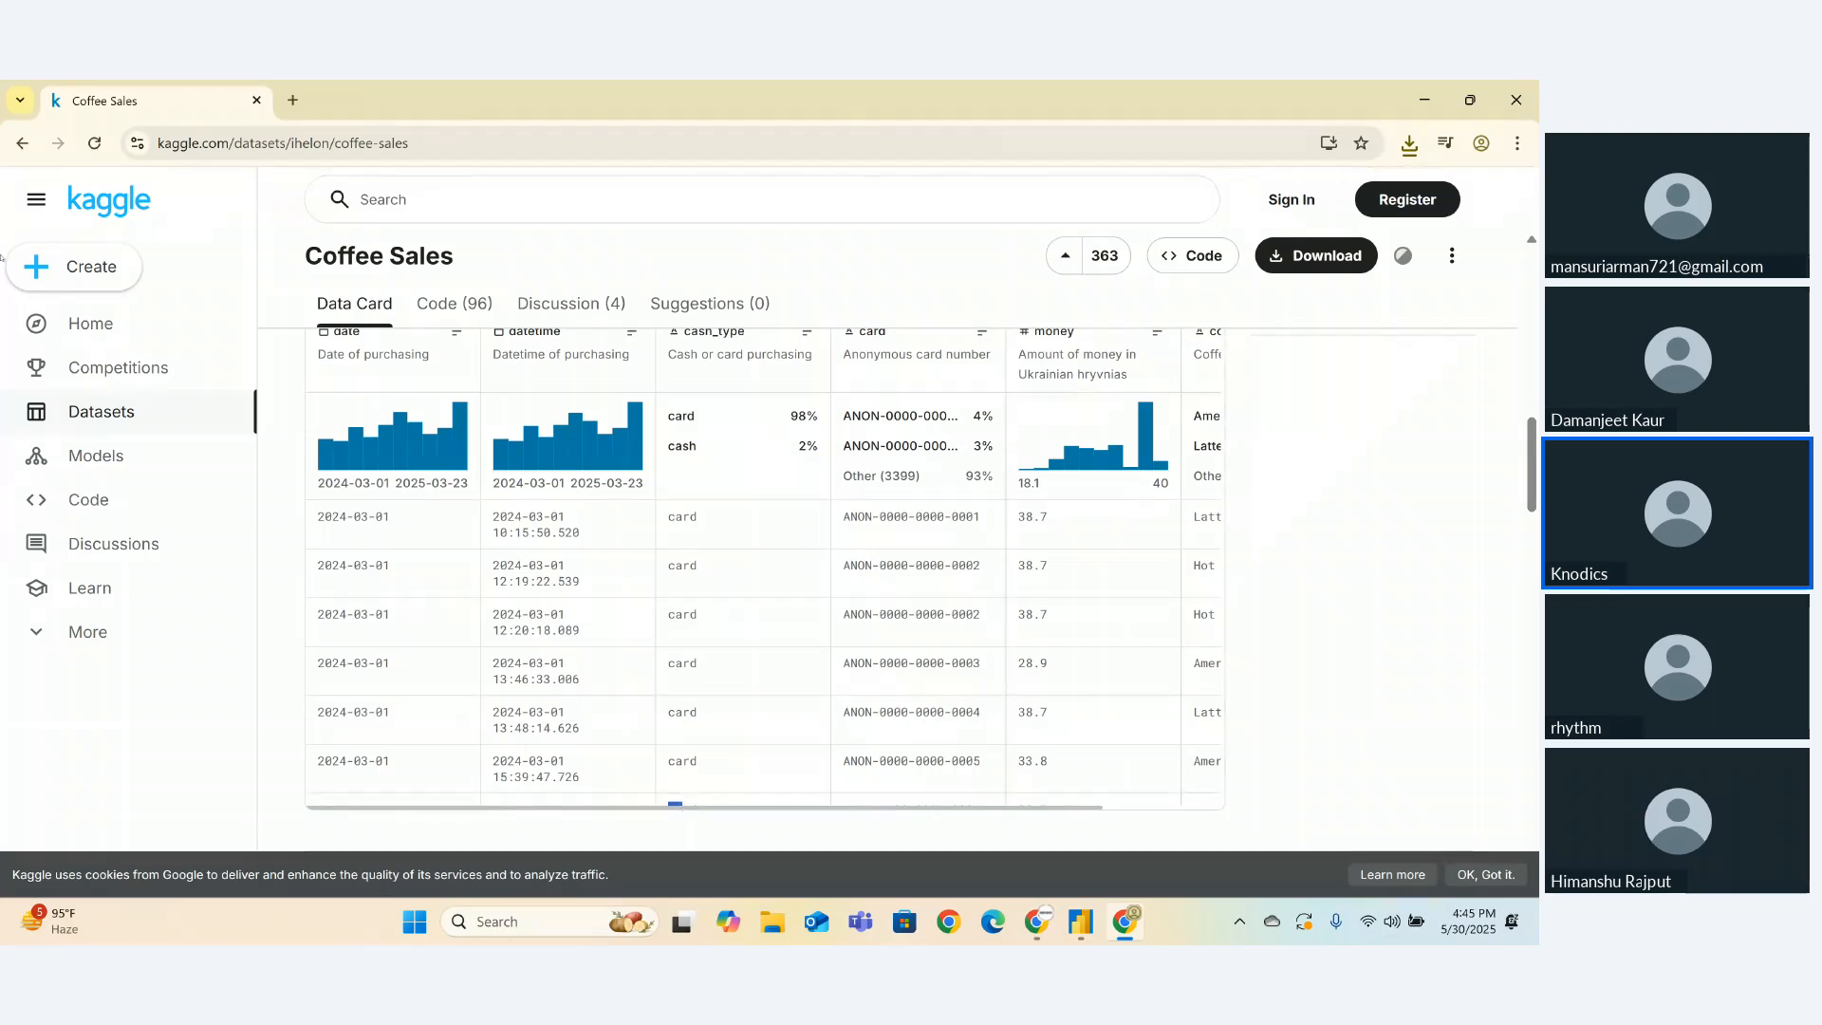
click(22, 142)
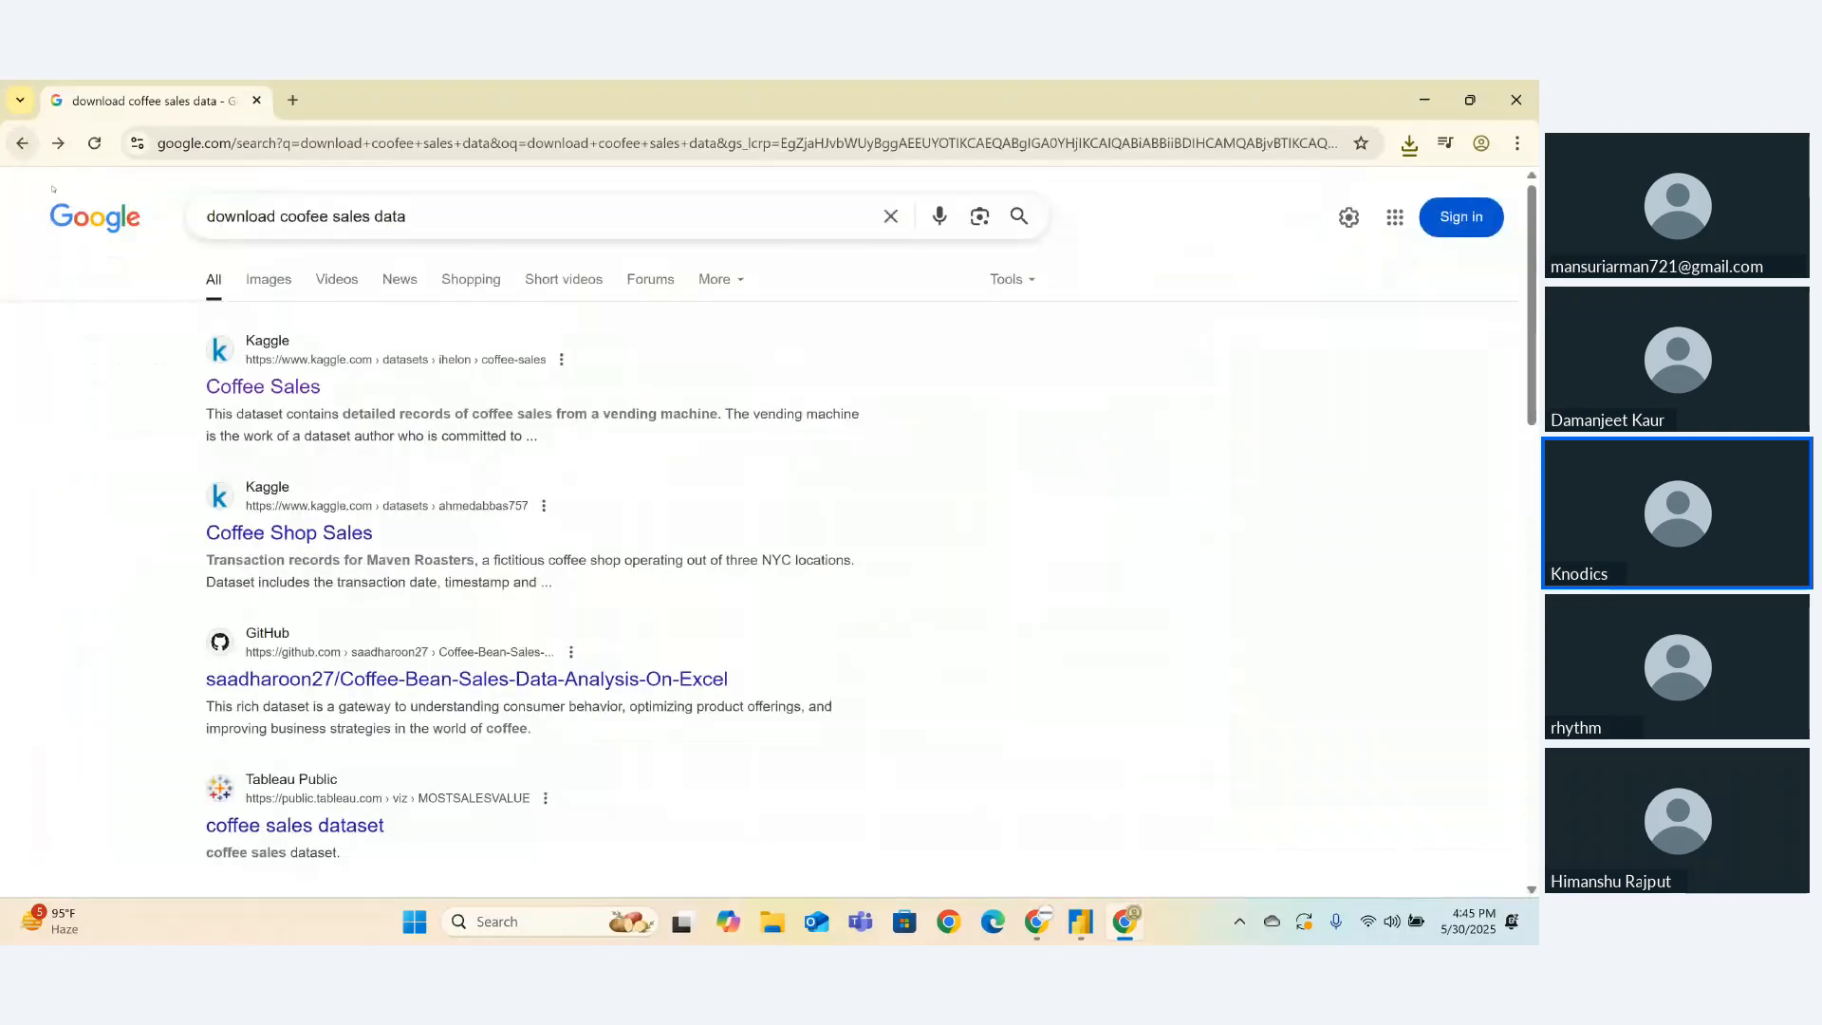
- Add 'github' to the coffee sales search and open the coffee_shop_sales_analysis repository result
click(445, 215)
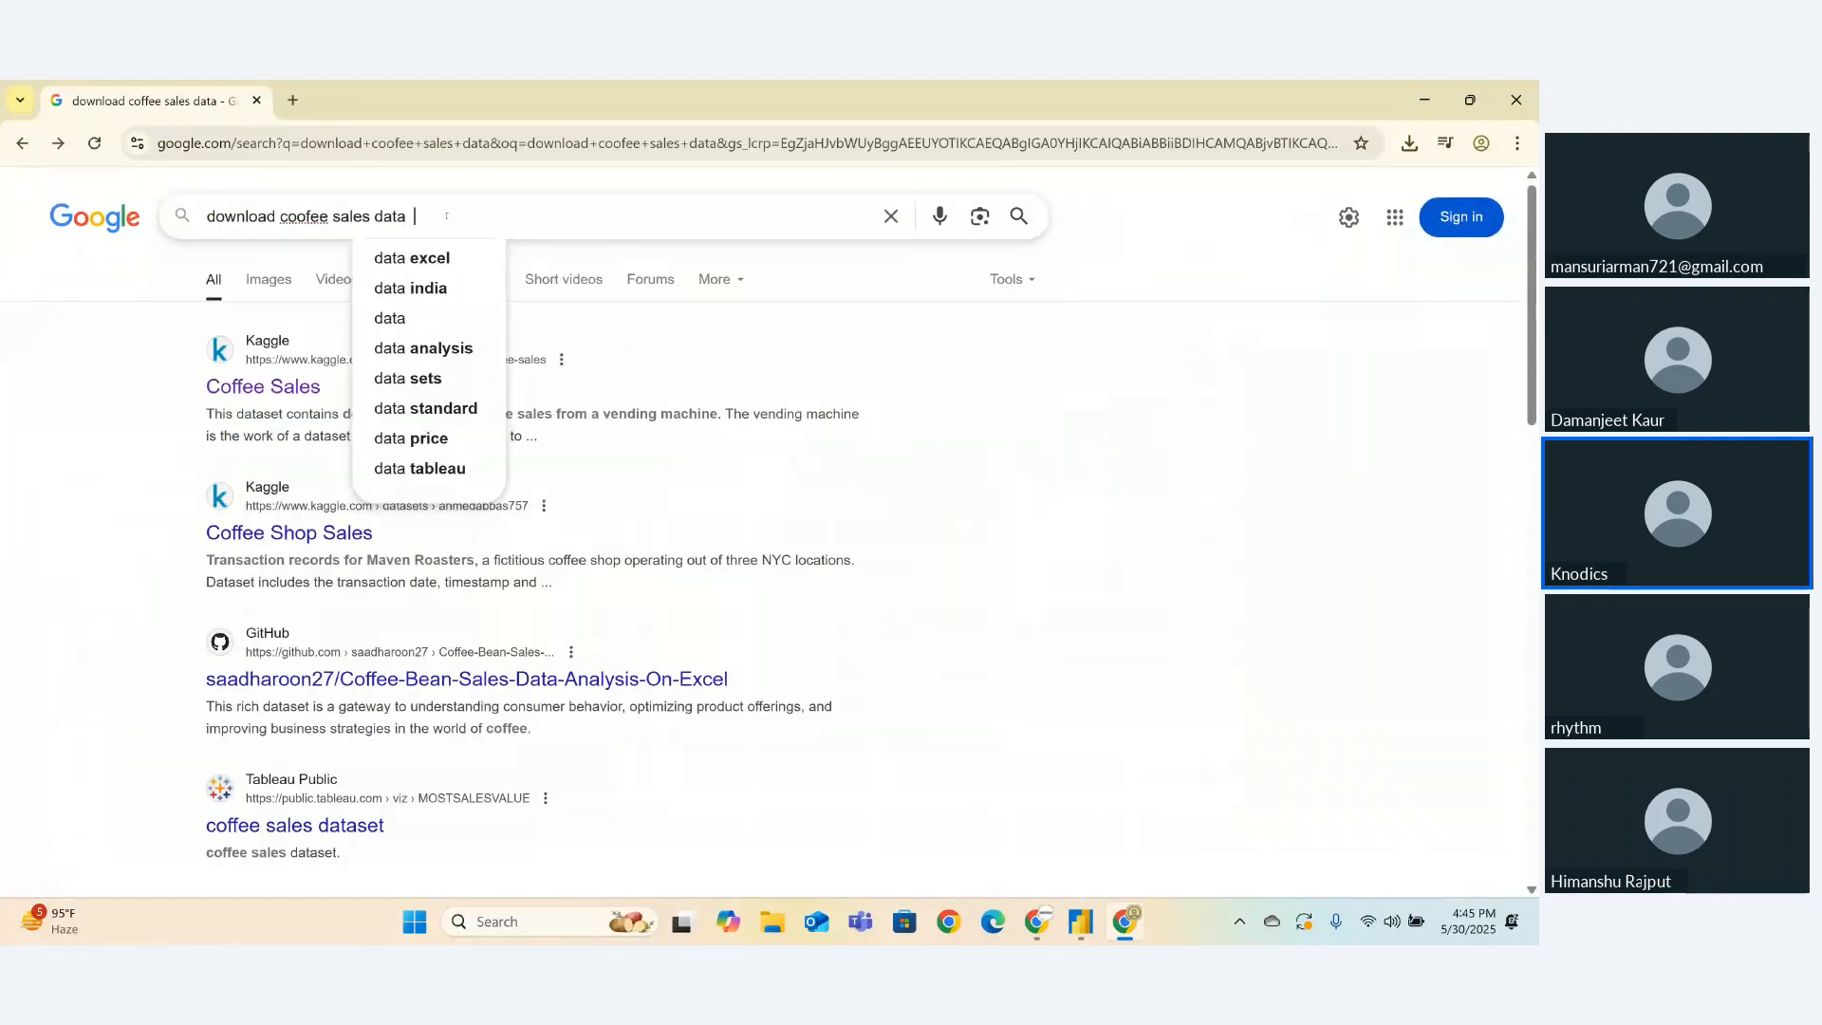
text(git)
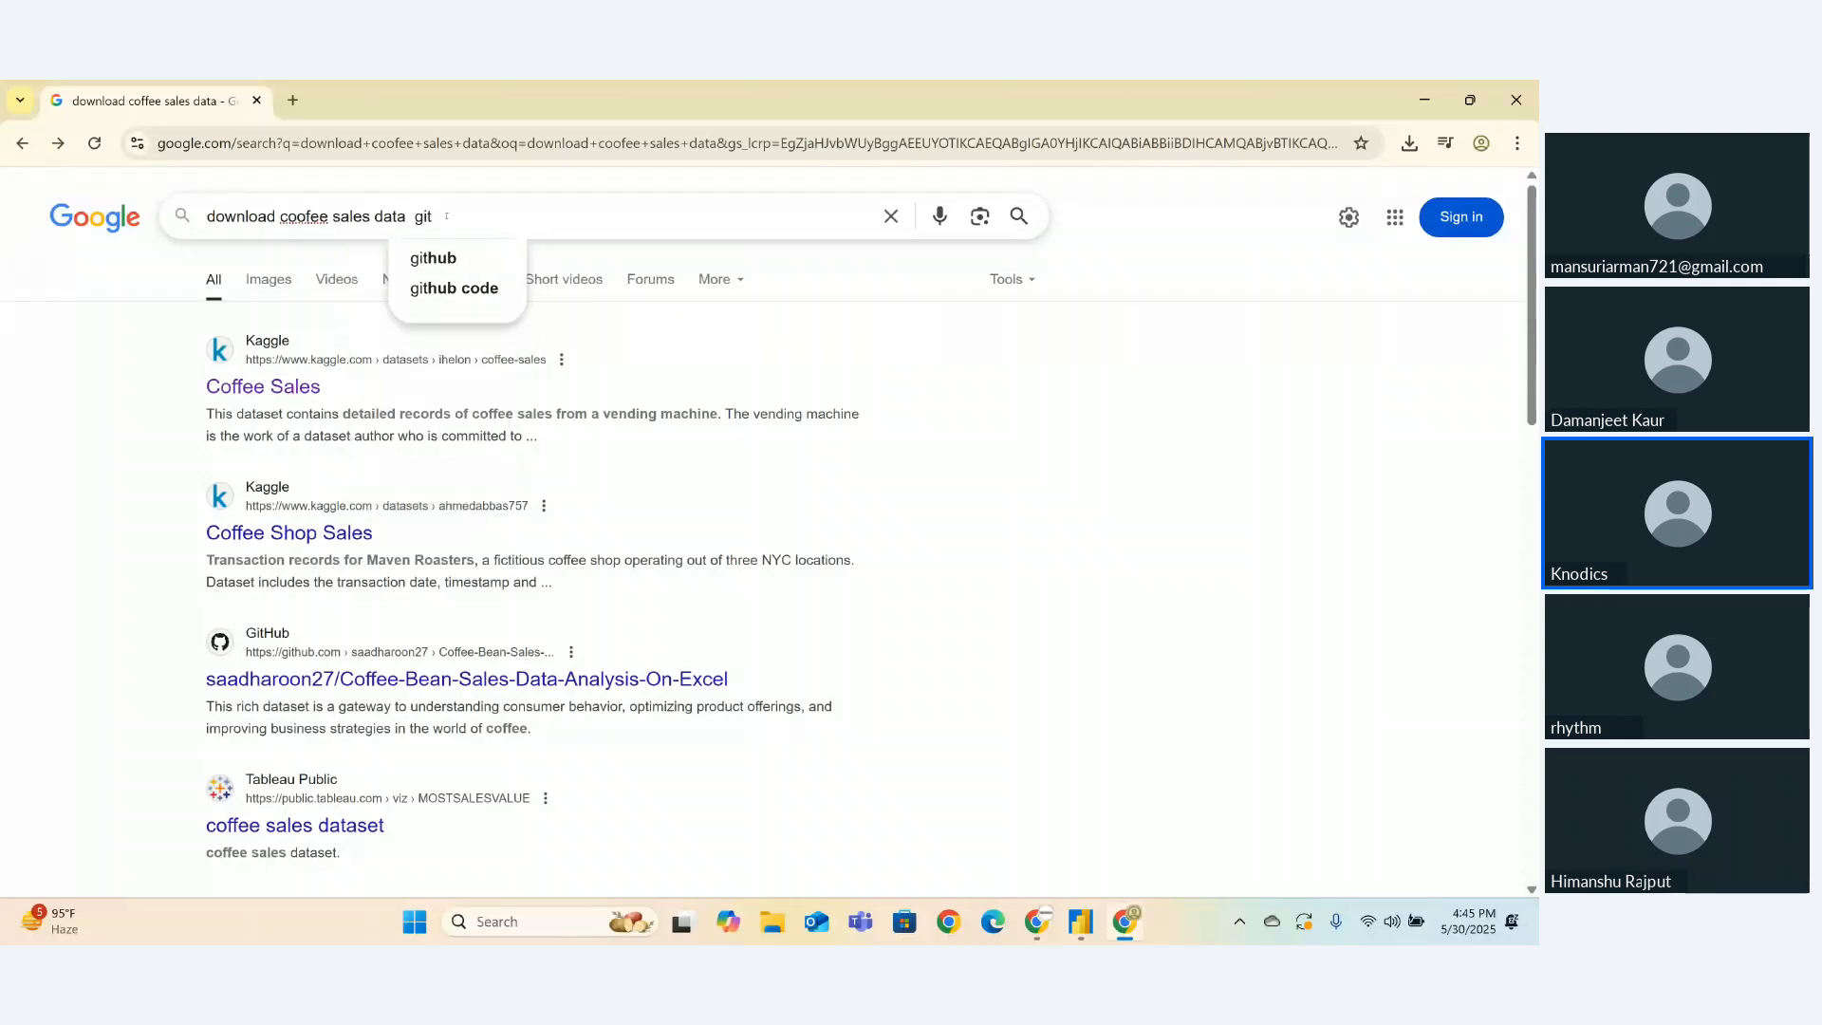
key(Down)
key(Return)
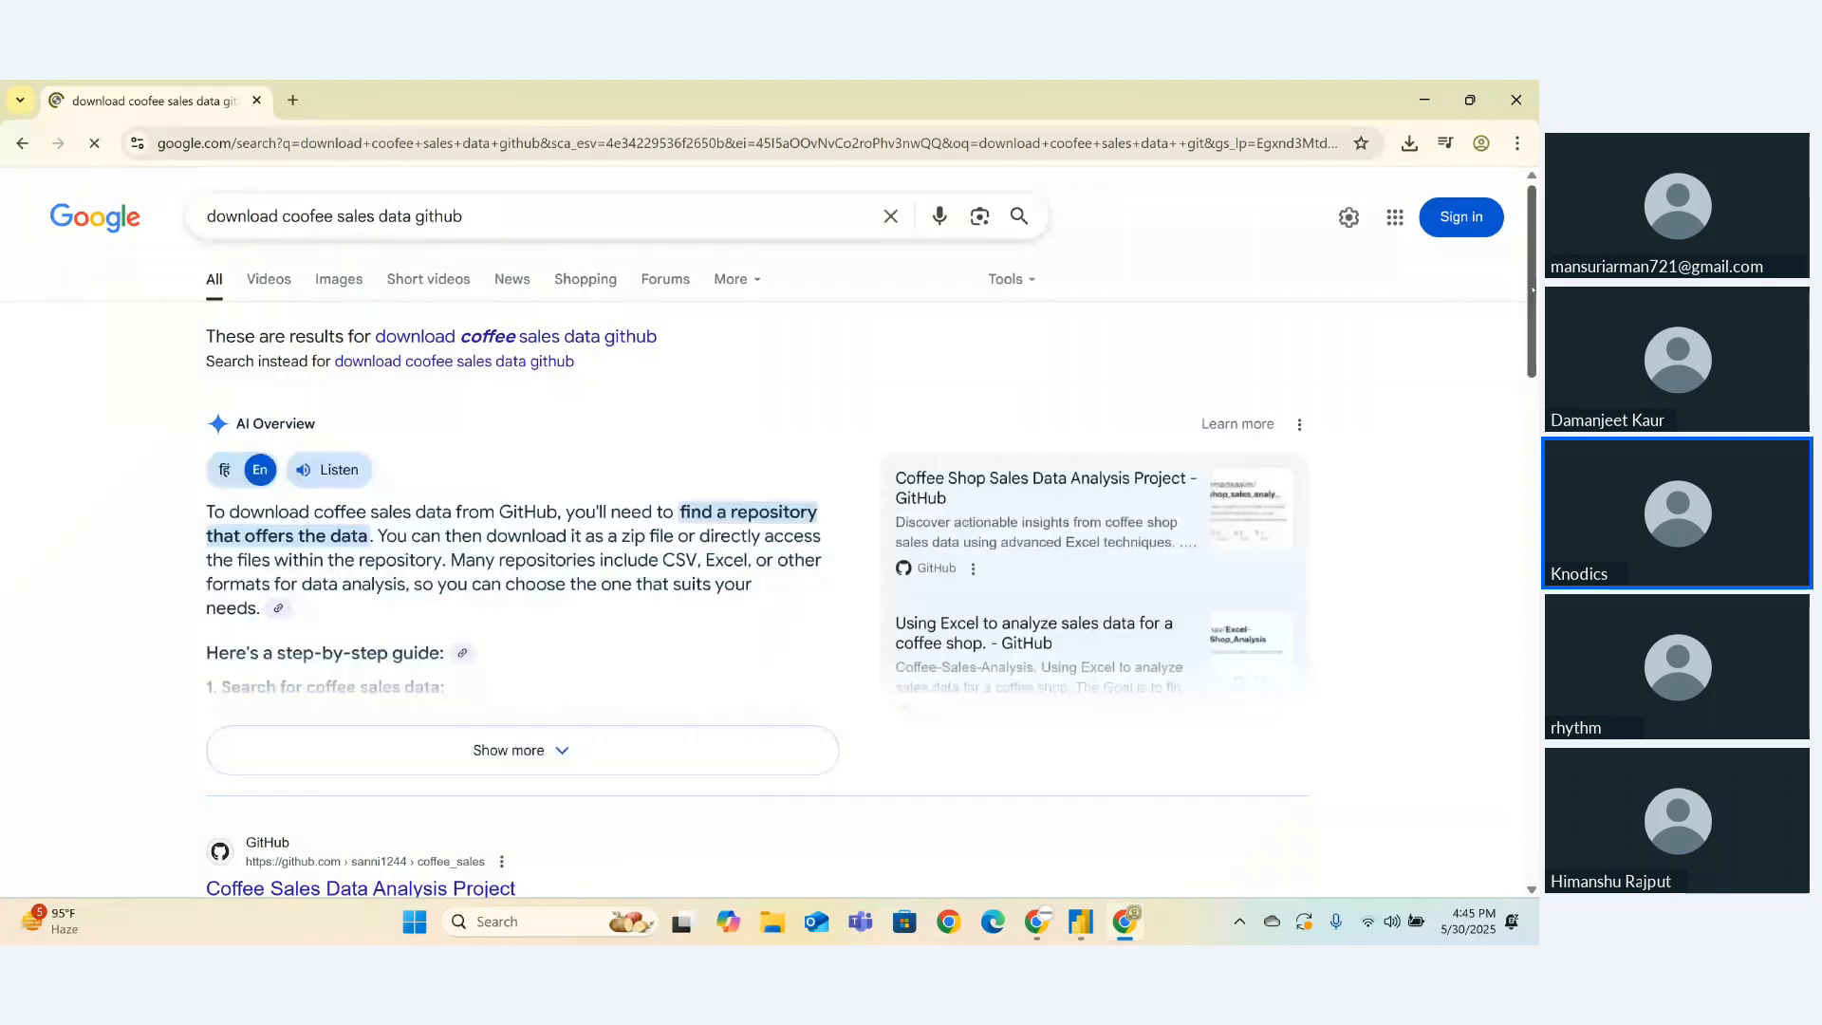
scroll(1513, 443, down, 5)
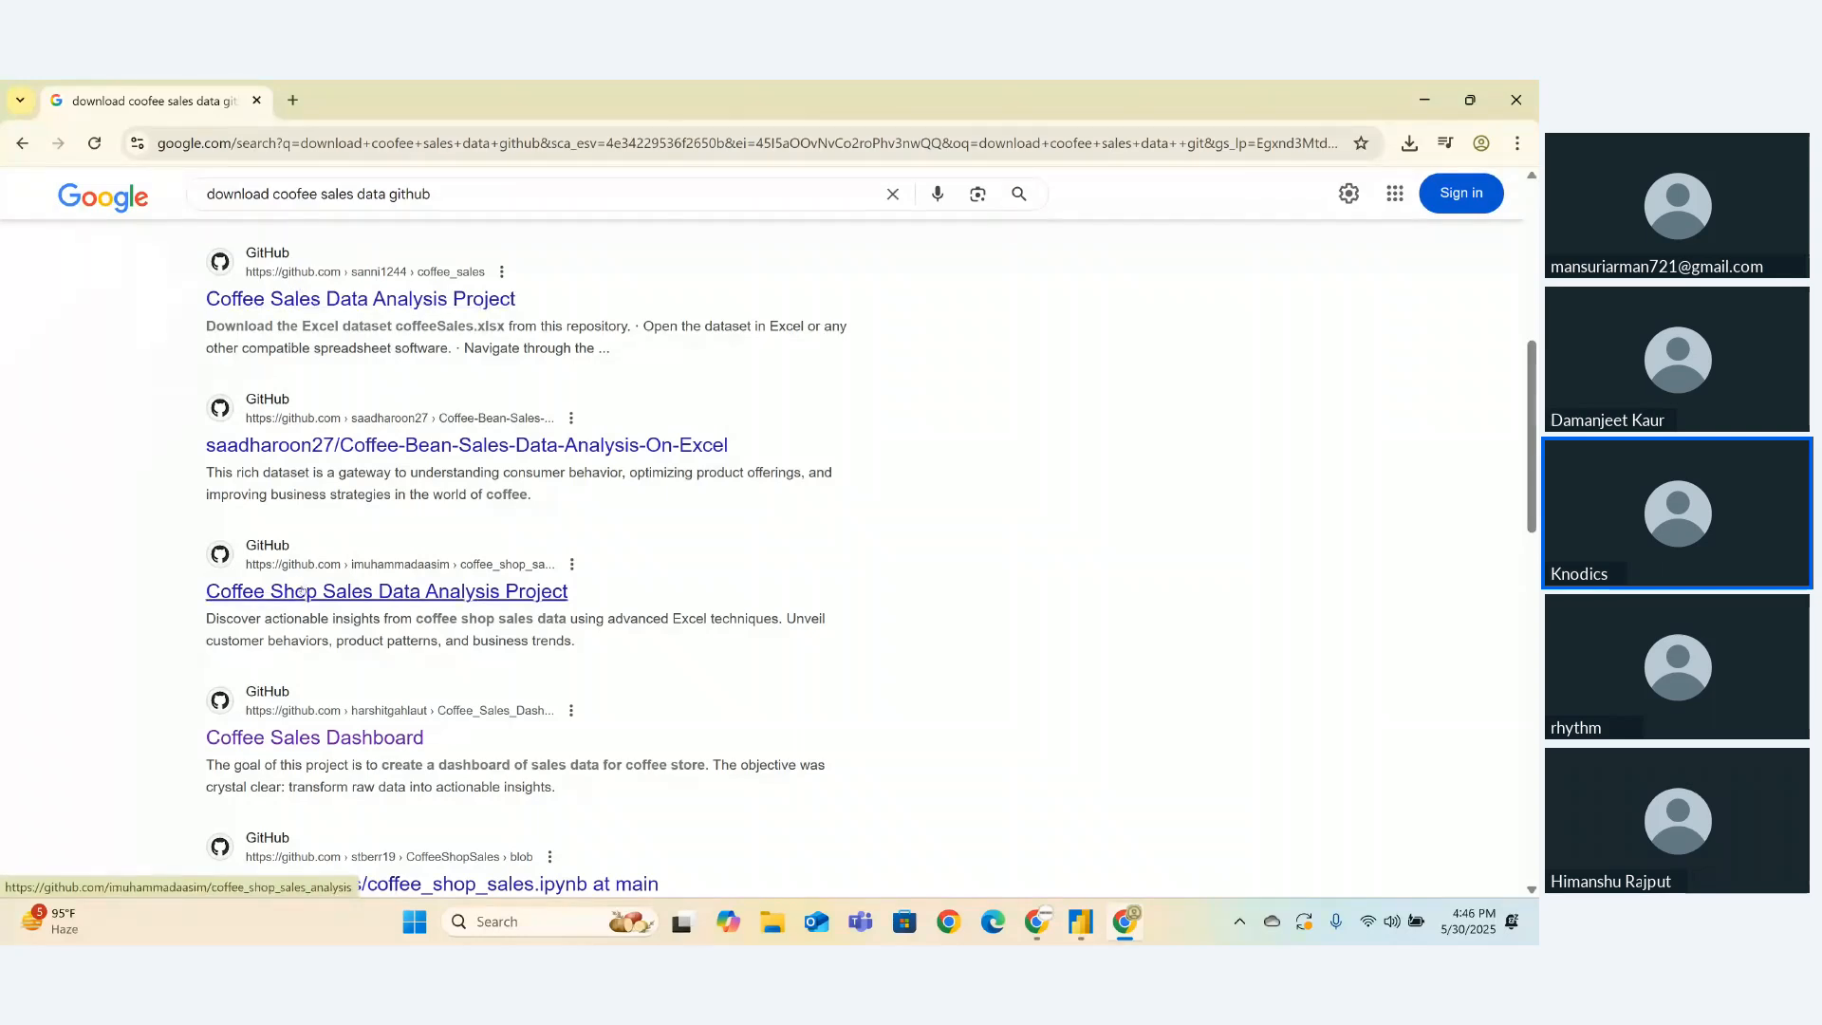
click(300, 592)
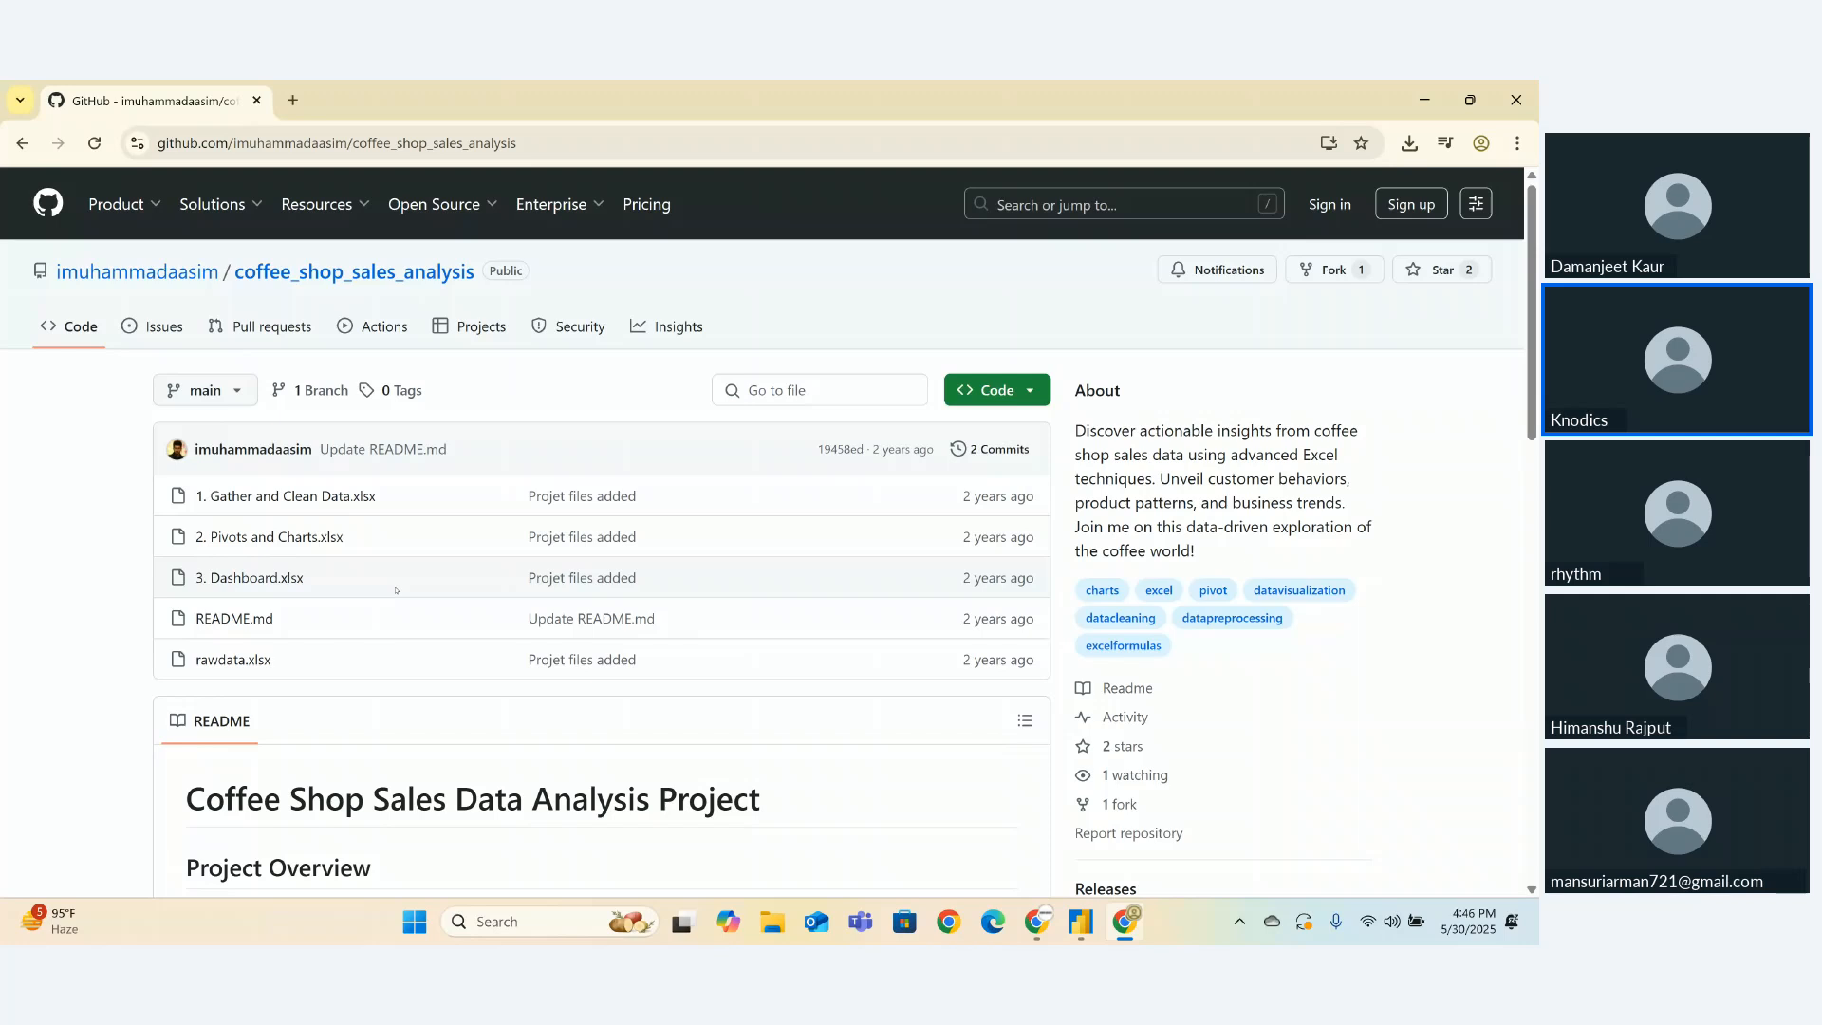
- Download rawdata.xlsx through View raw and open it from its Downloads folder
click(231, 660)
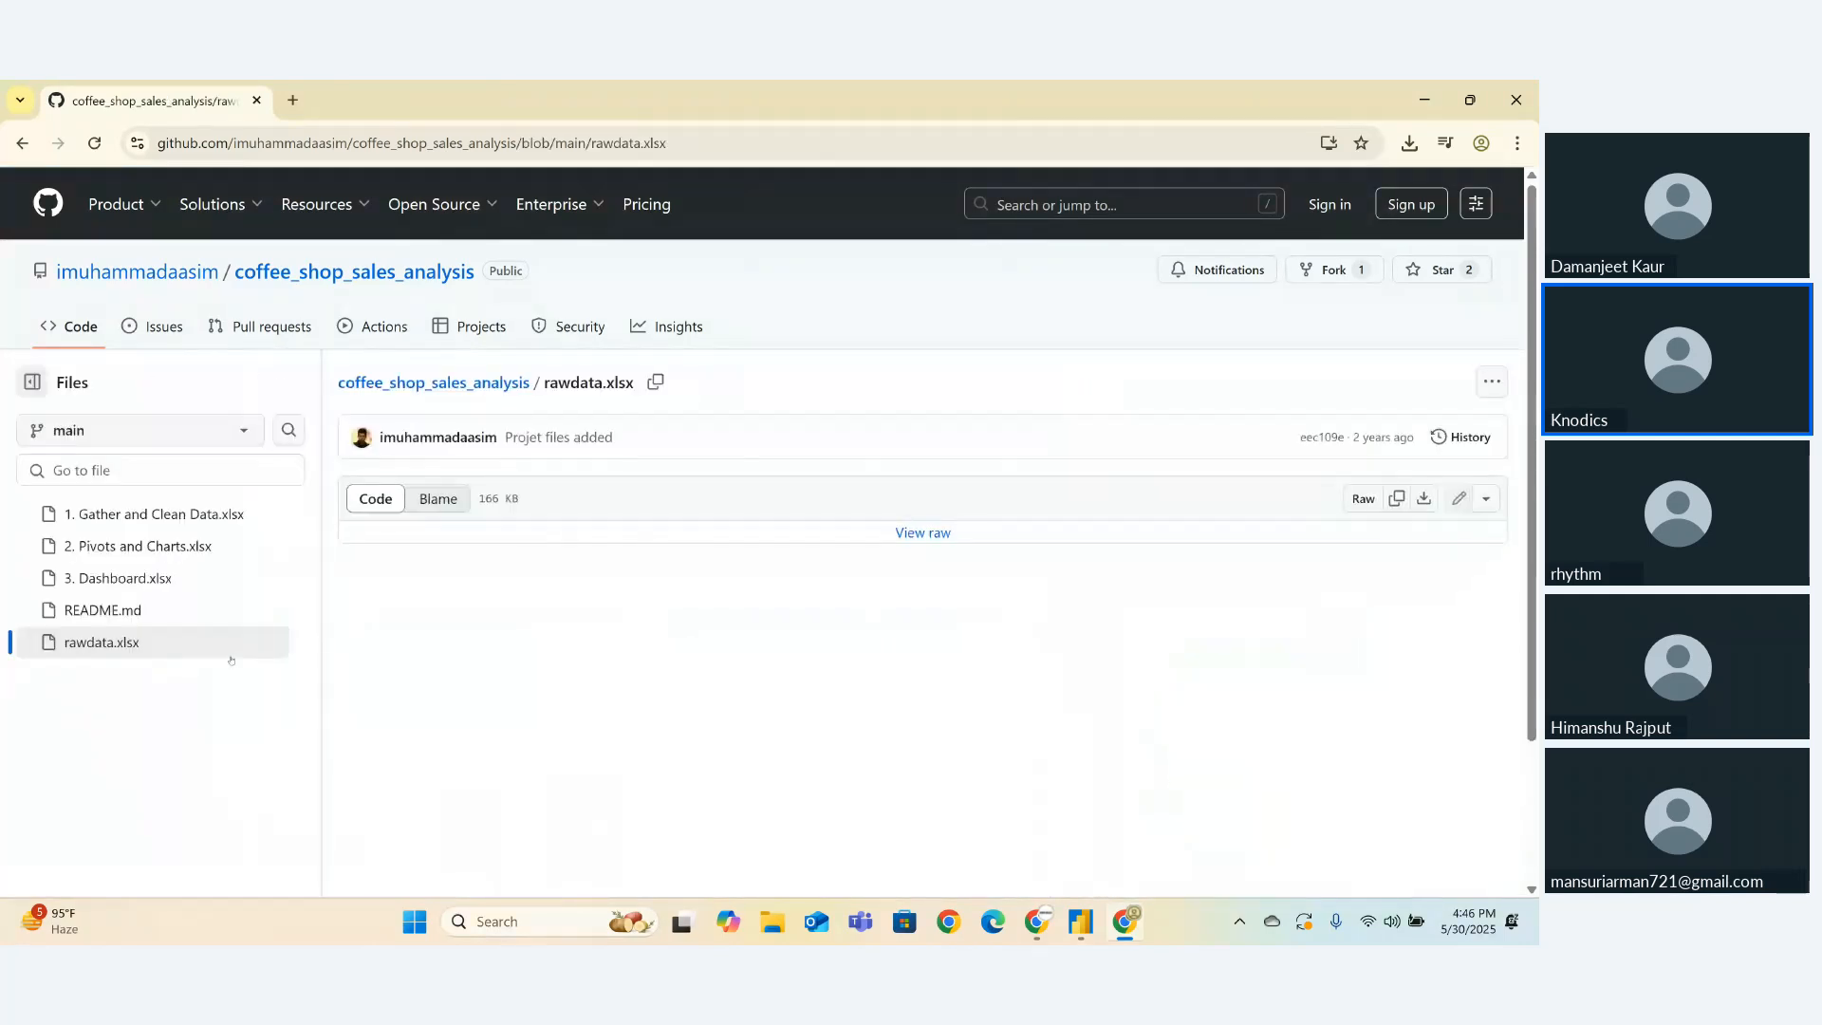
click(922, 534)
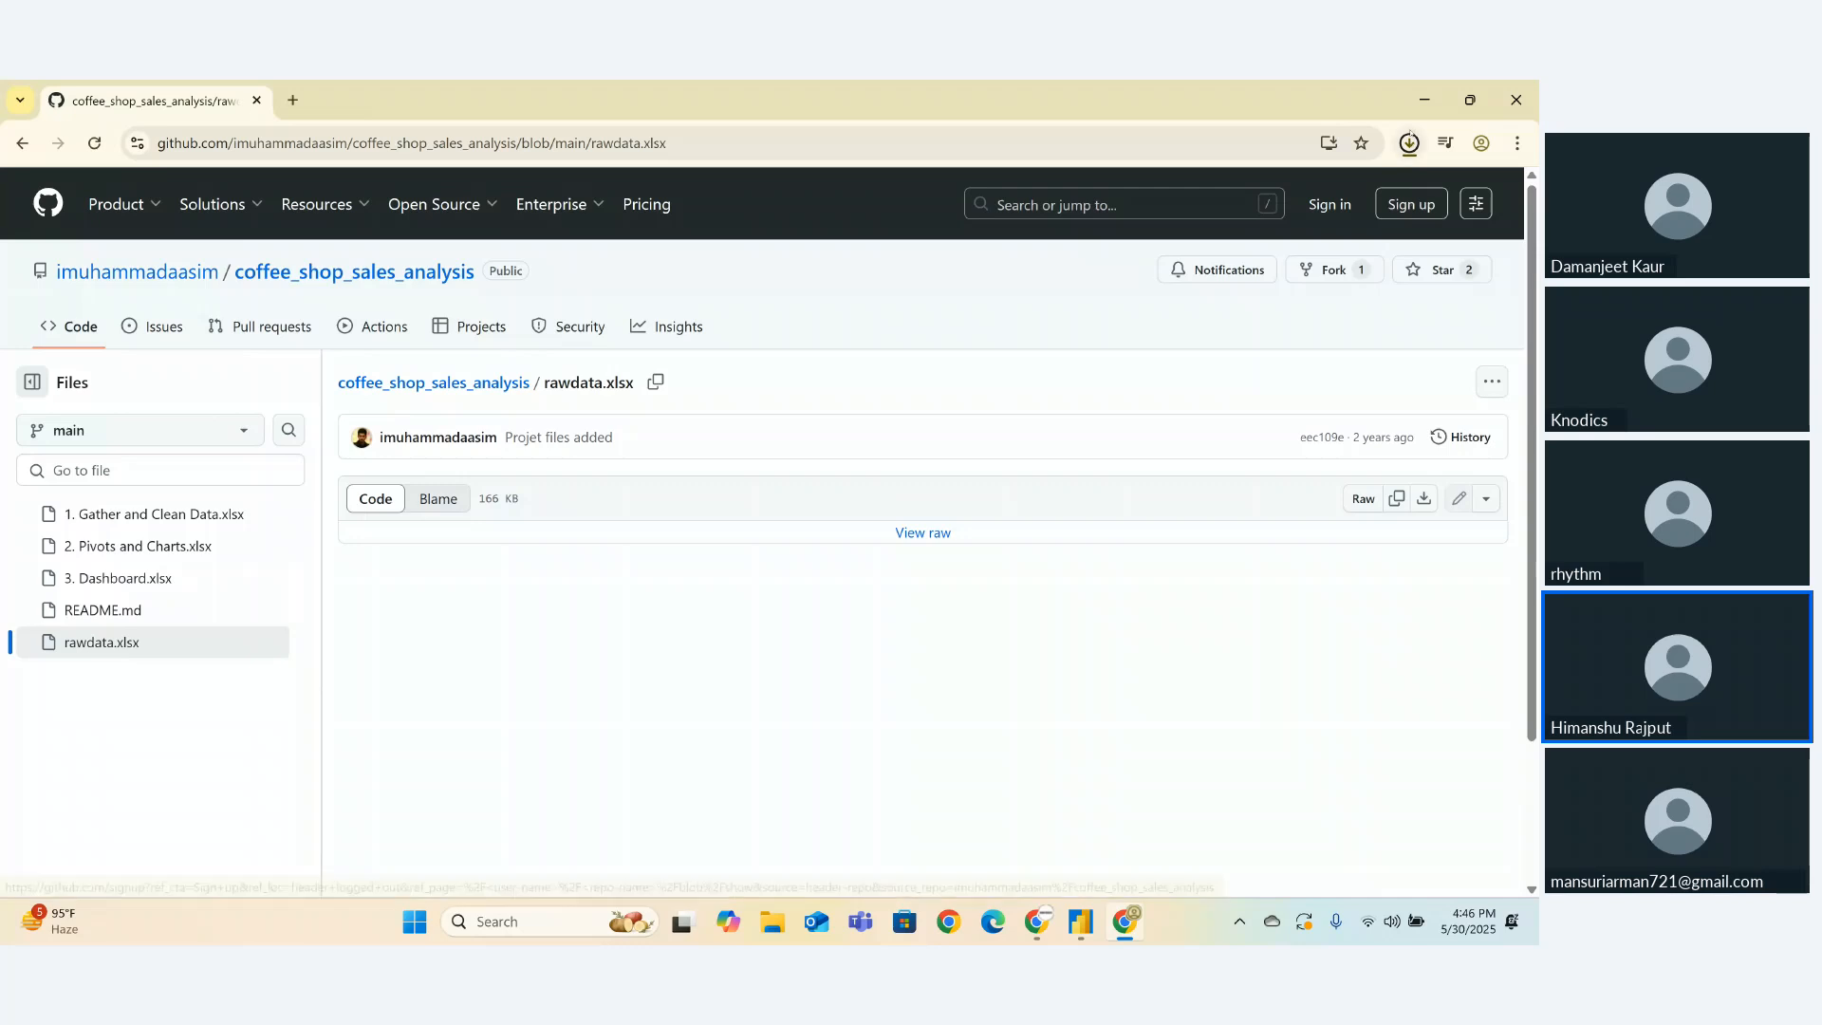
click(1409, 143)
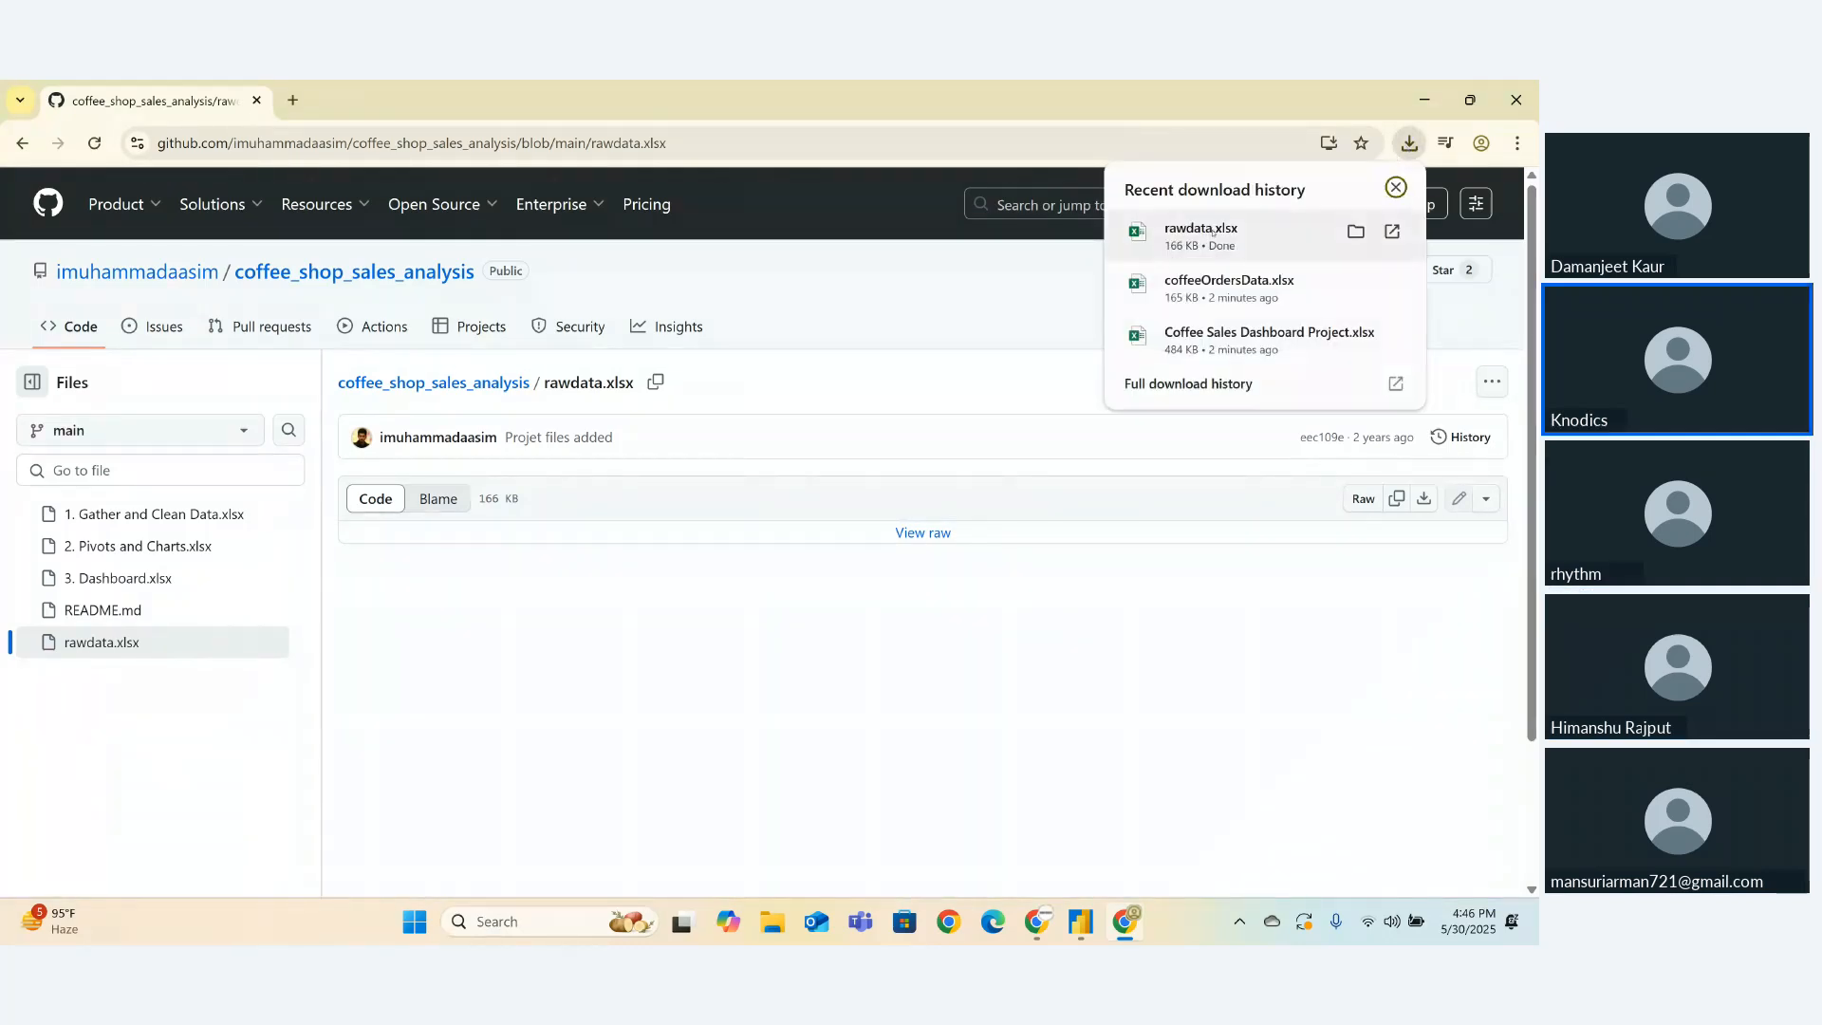
click(1356, 231)
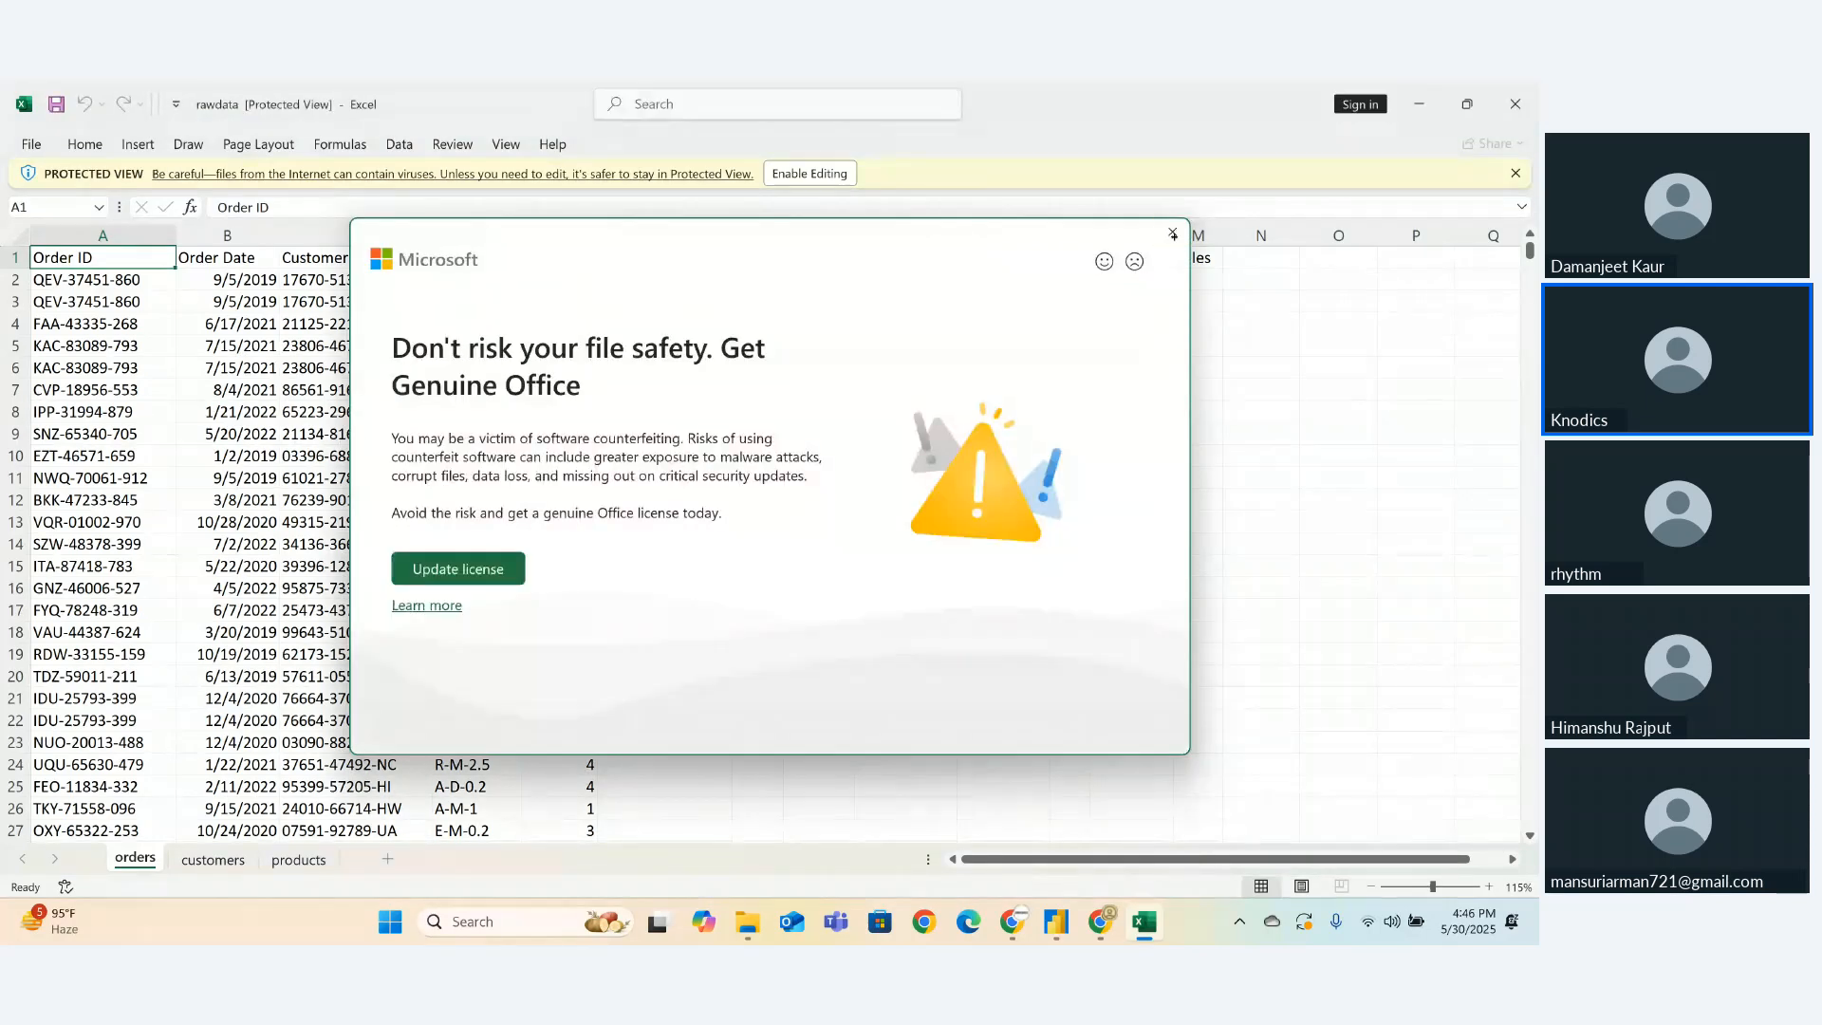
- Close the rawdata workbook and Downloads folder, then open the 3. Dashboard.xlsx file page
click(1173, 233)
click(1511, 106)
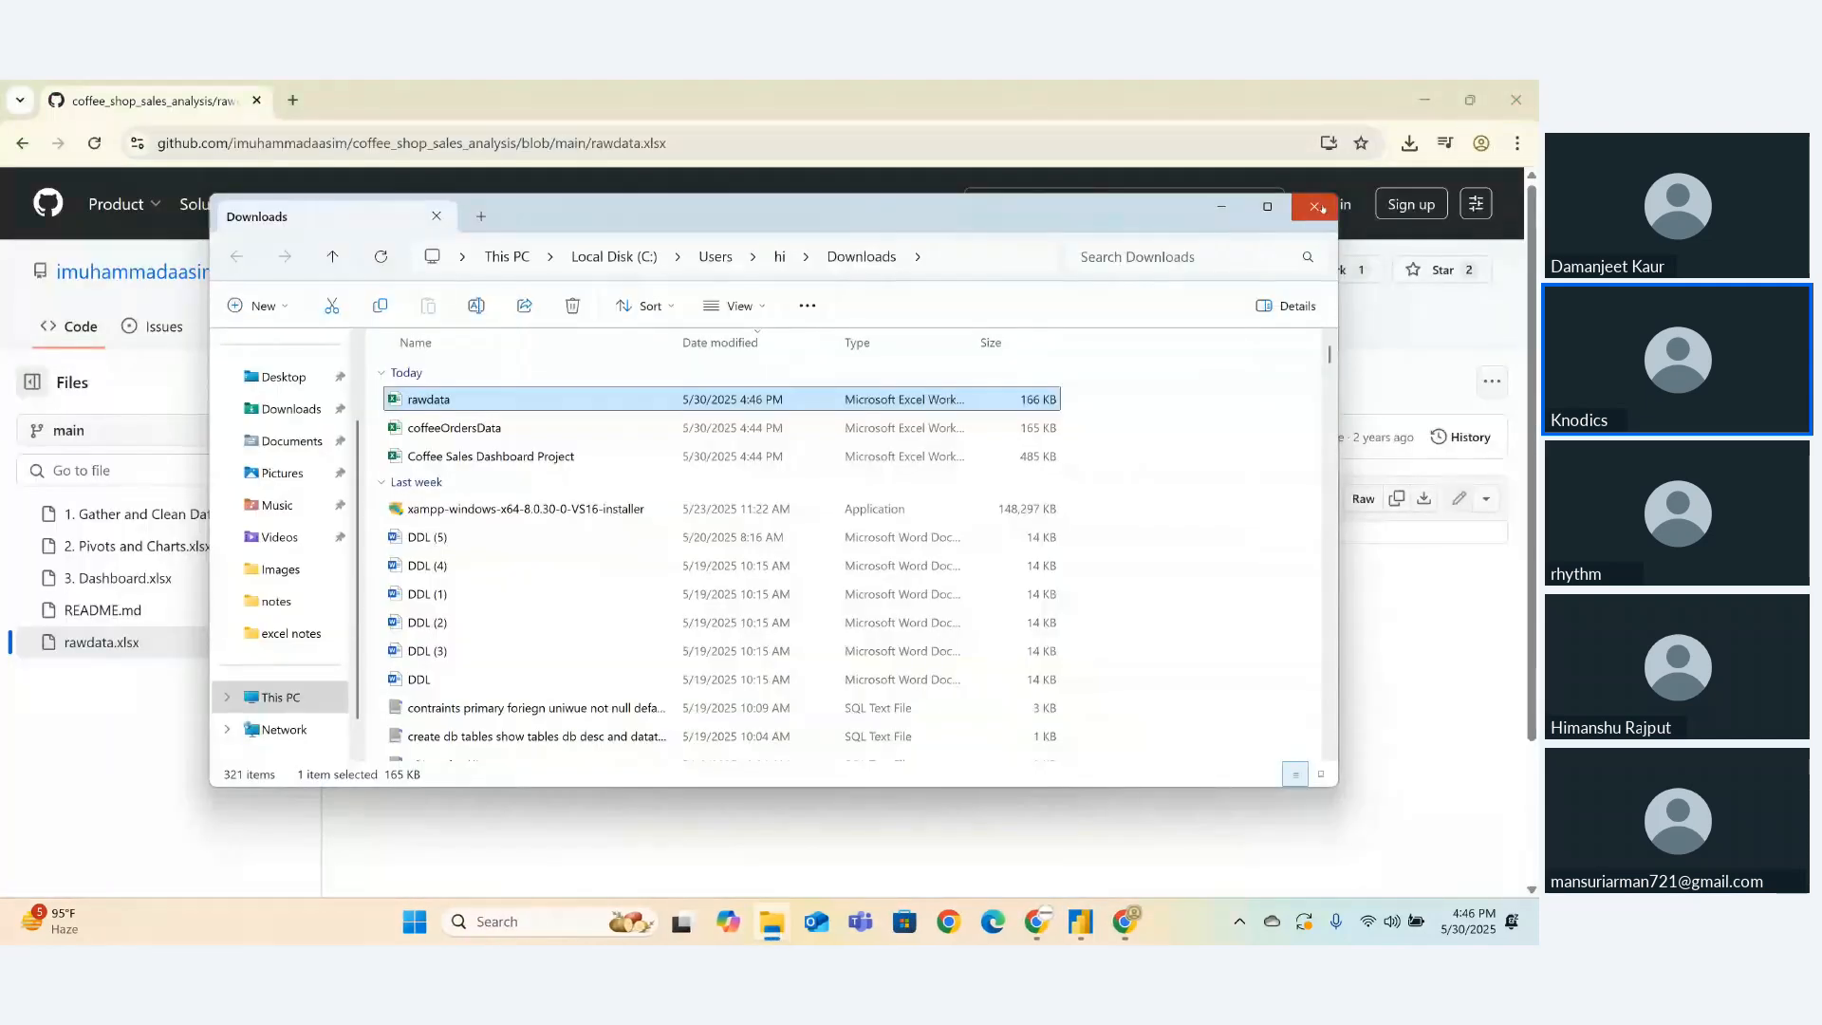
click(1315, 207)
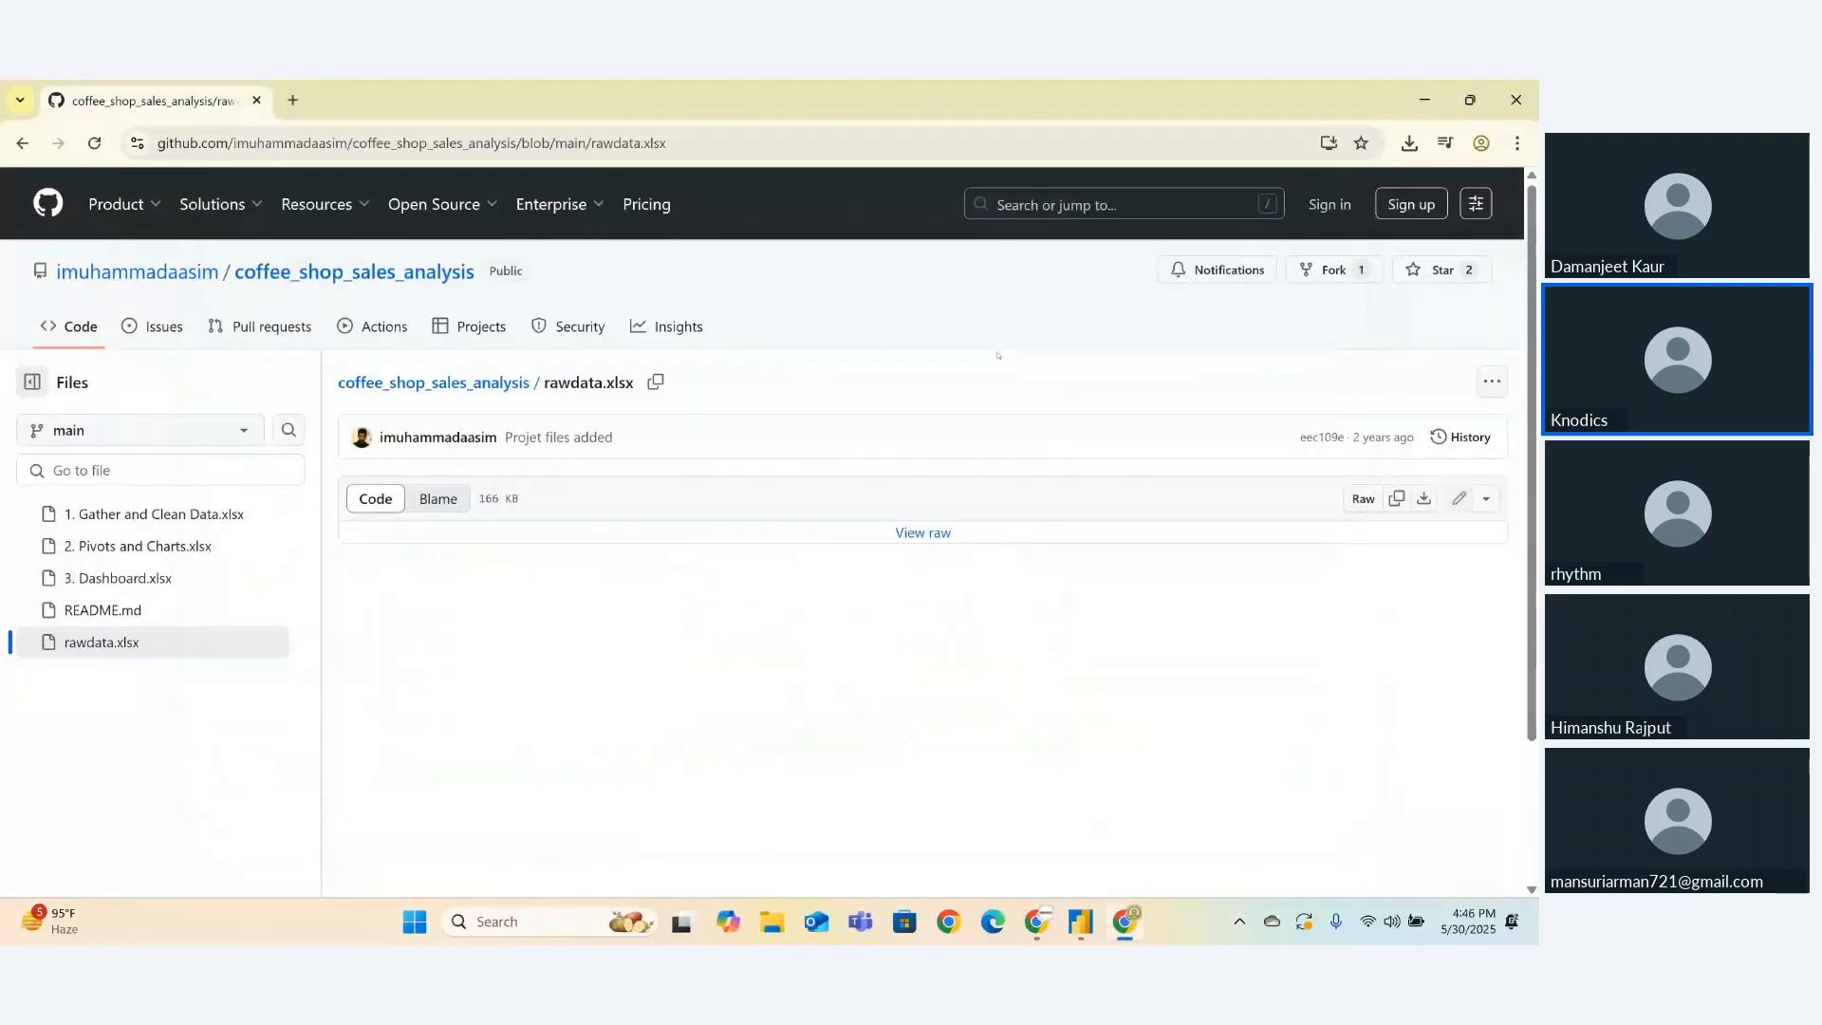
click(113, 579)
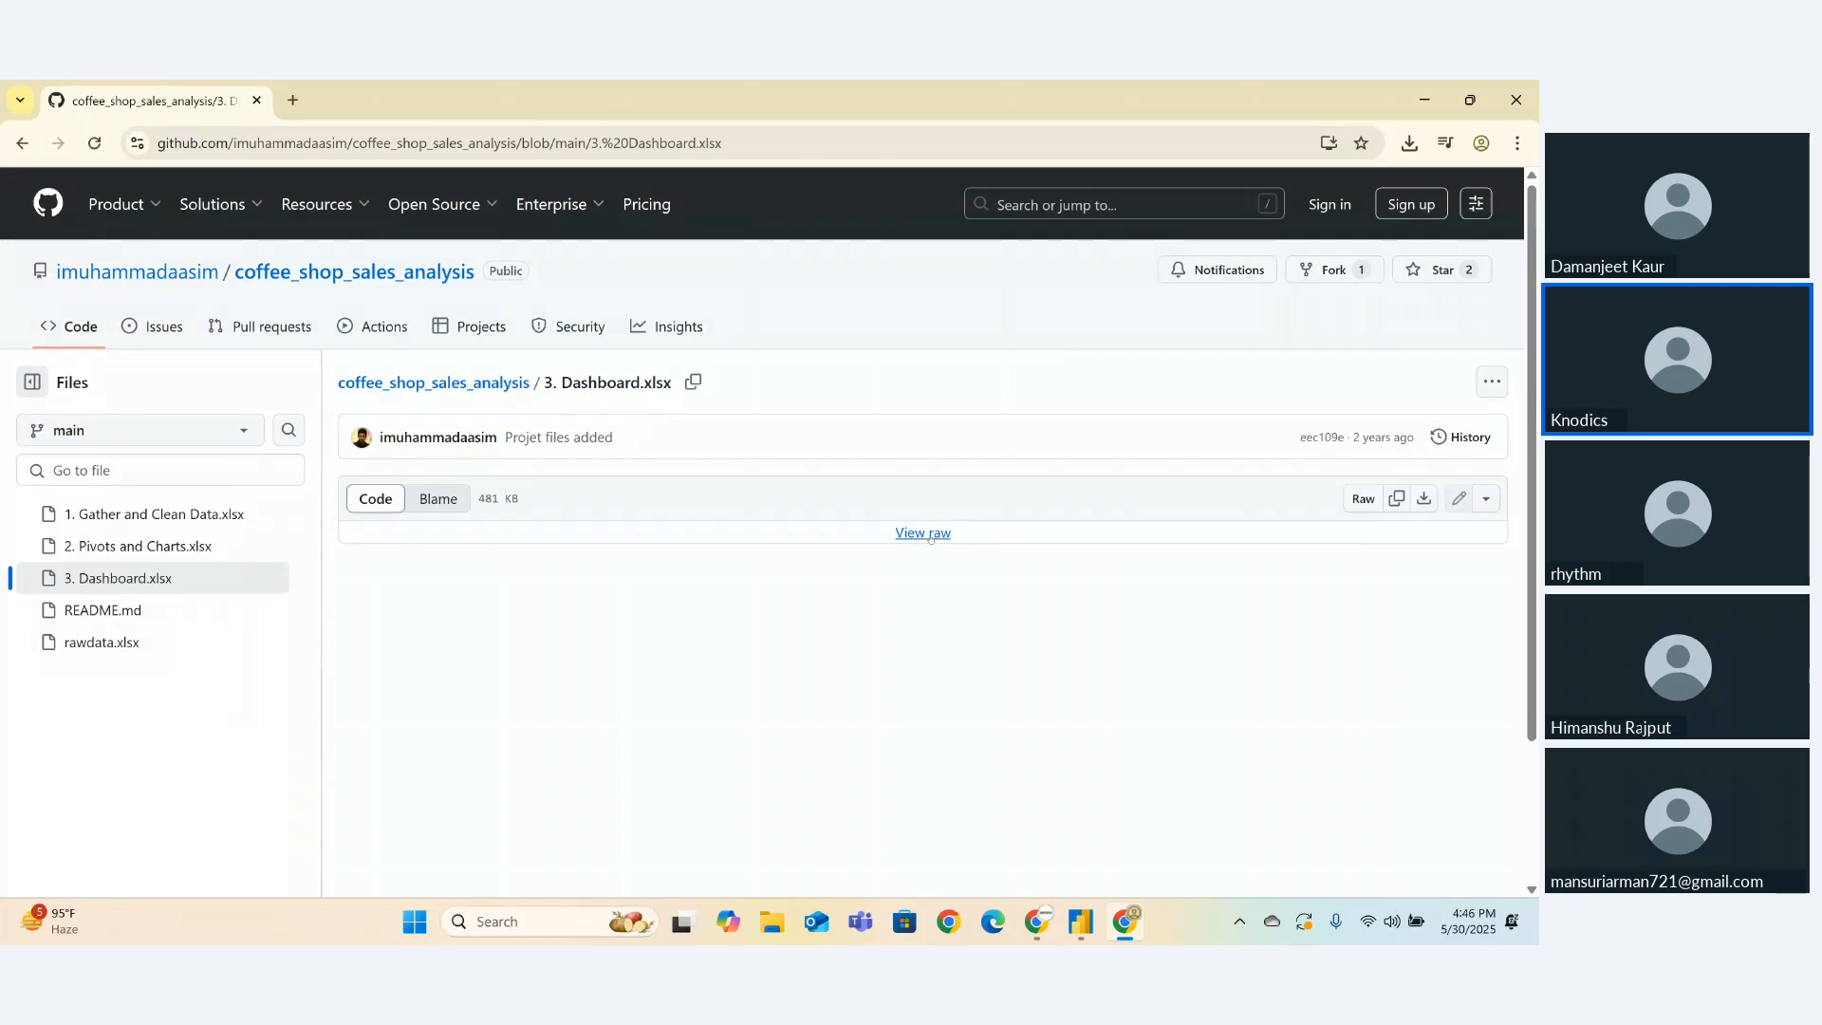
- Download 3. Dashboard.xlsx through View raw to open the Coffee Sales Dashboard in Excel
click(927, 534)
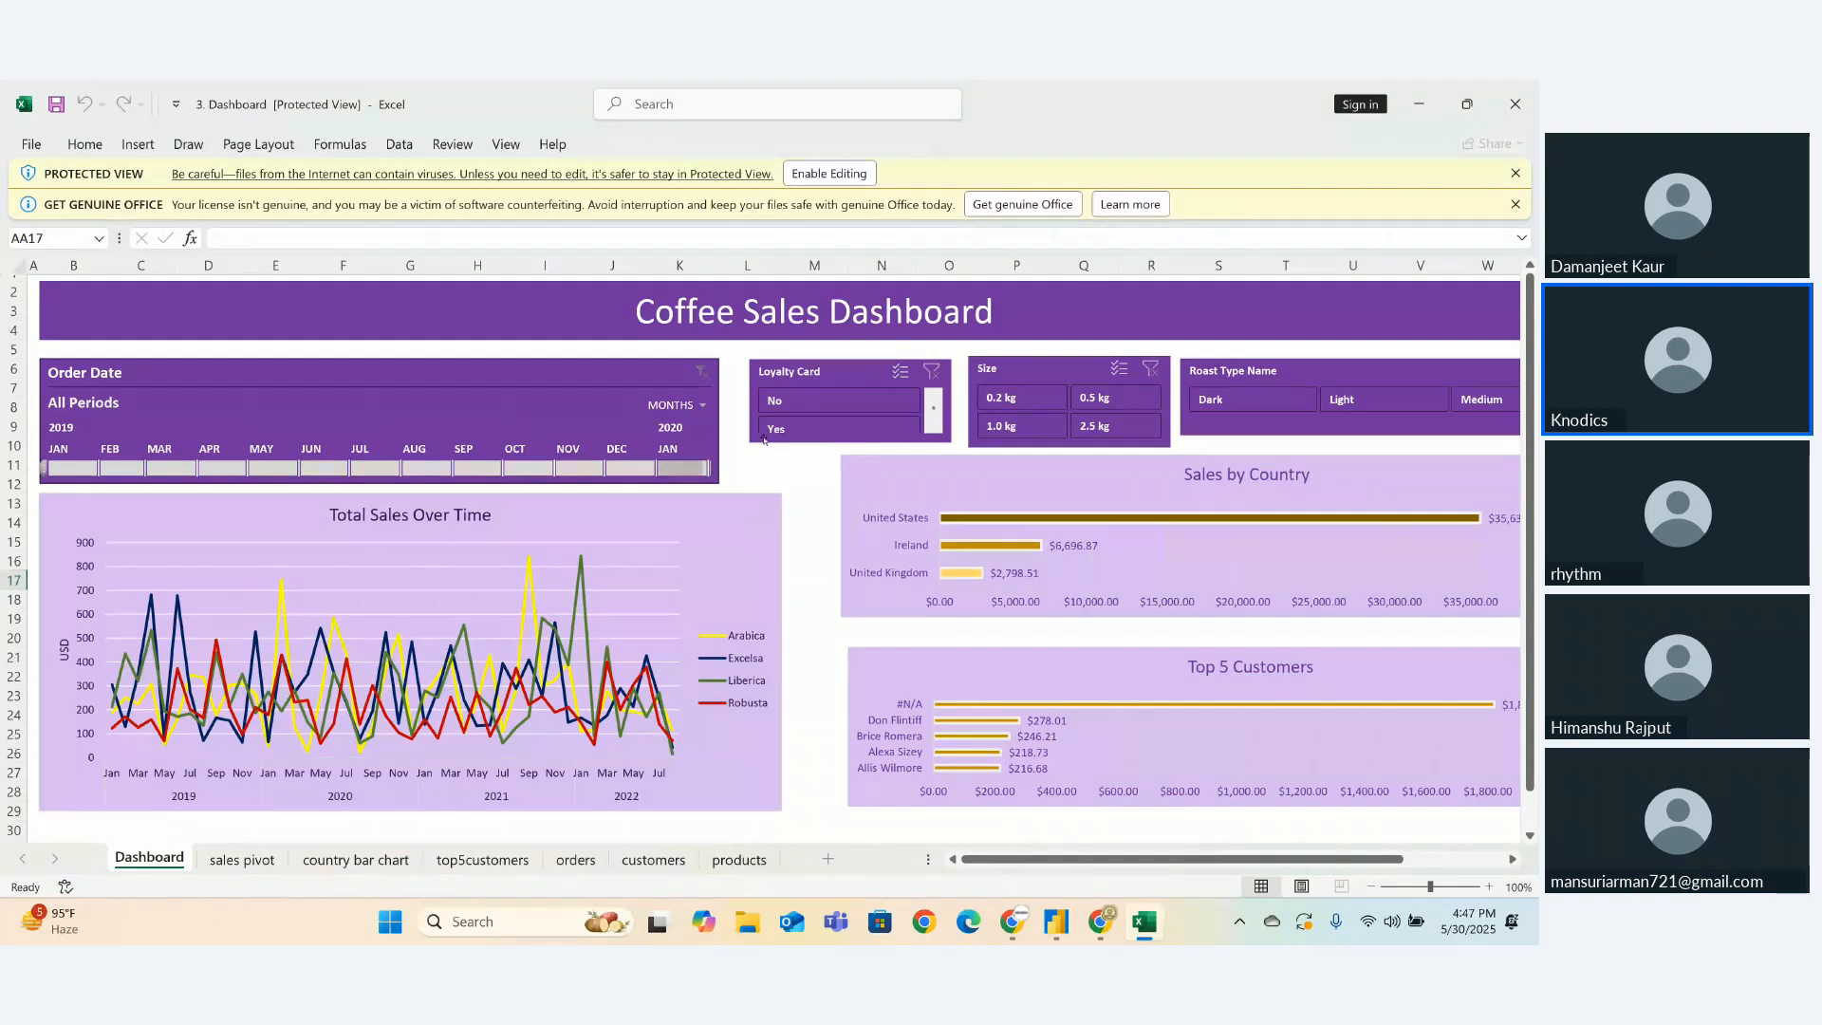
- Try the Loyalty Card slicer and Order Date timeline, then close the dashboard workbook
click(780, 433)
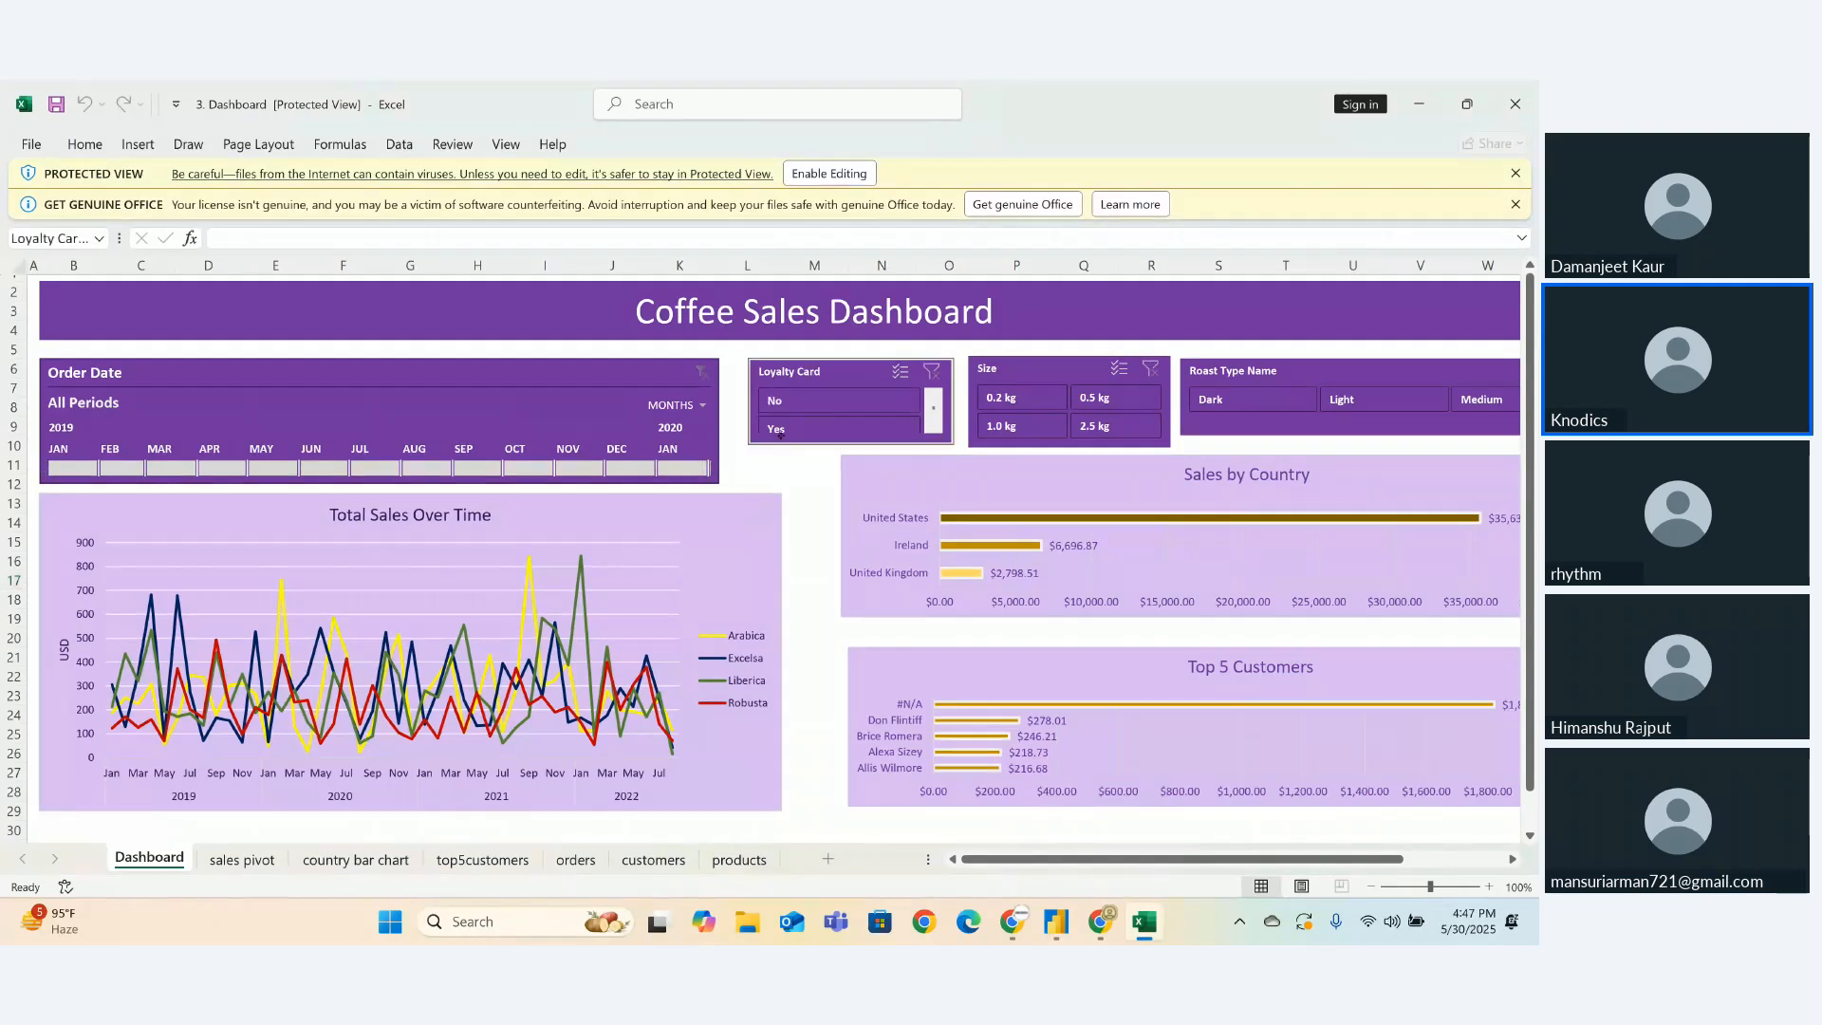
click(597, 466)
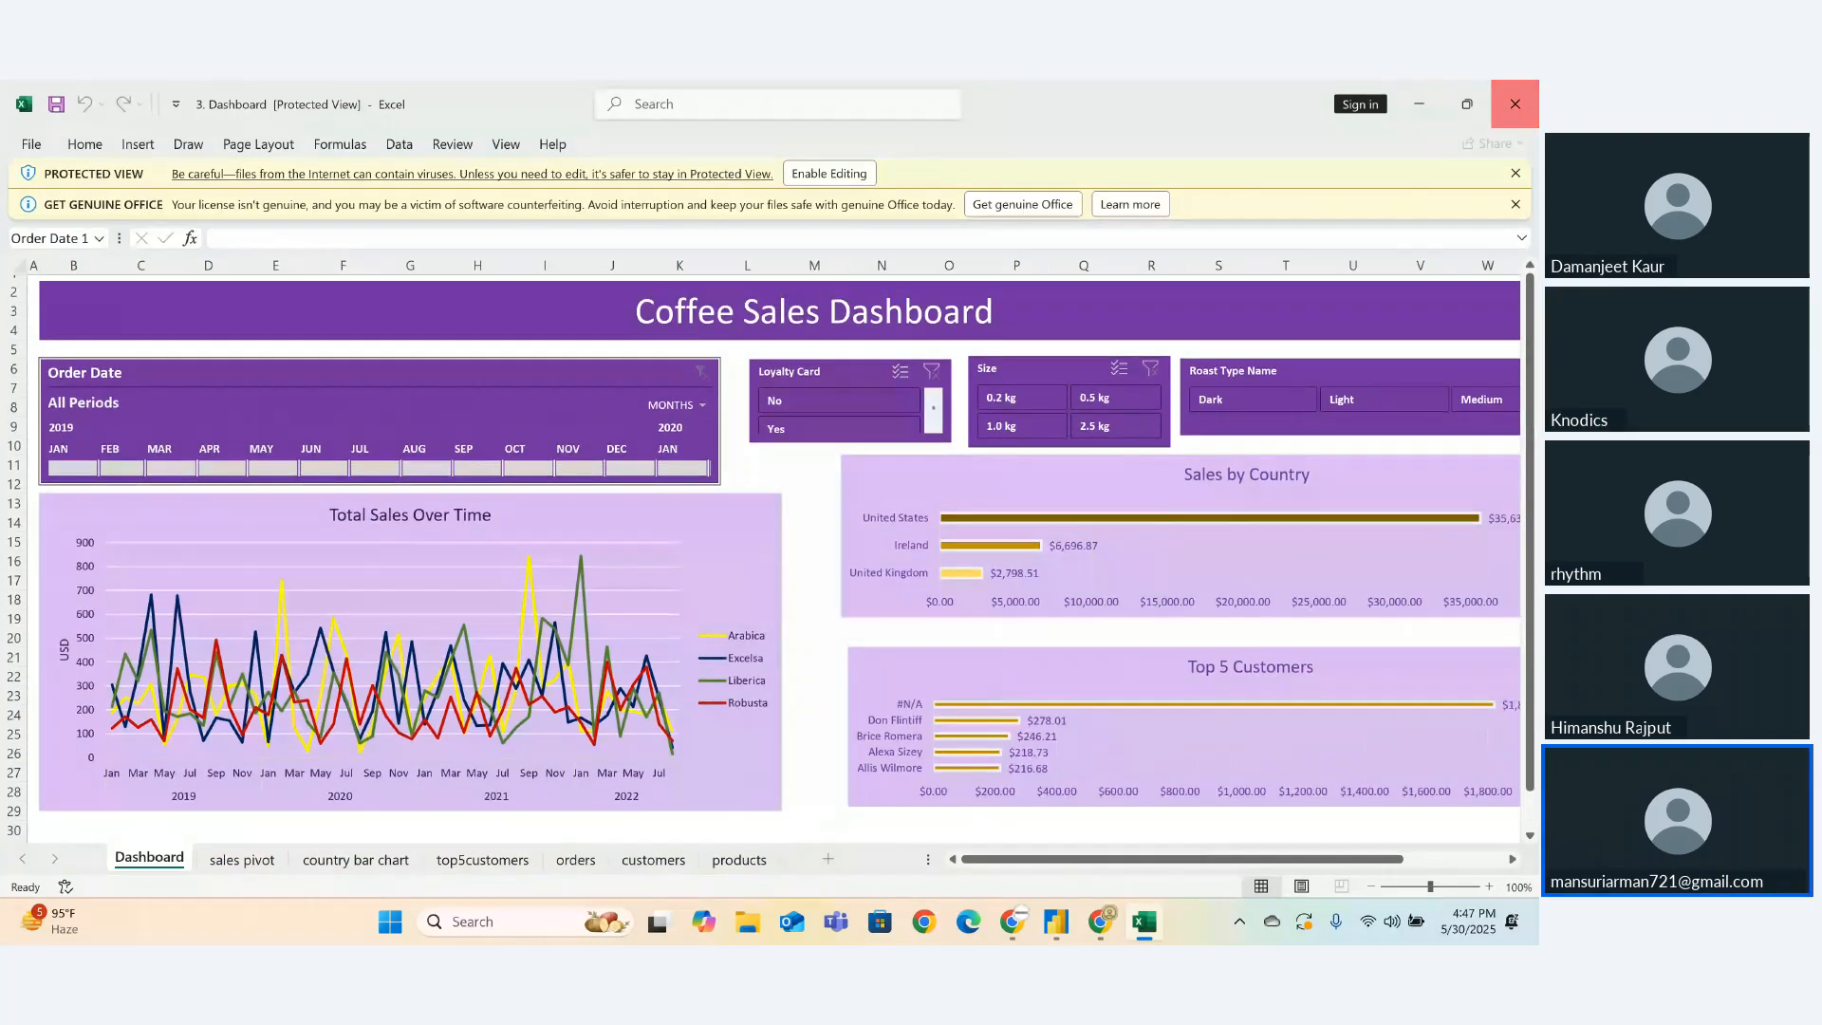
click(1515, 103)
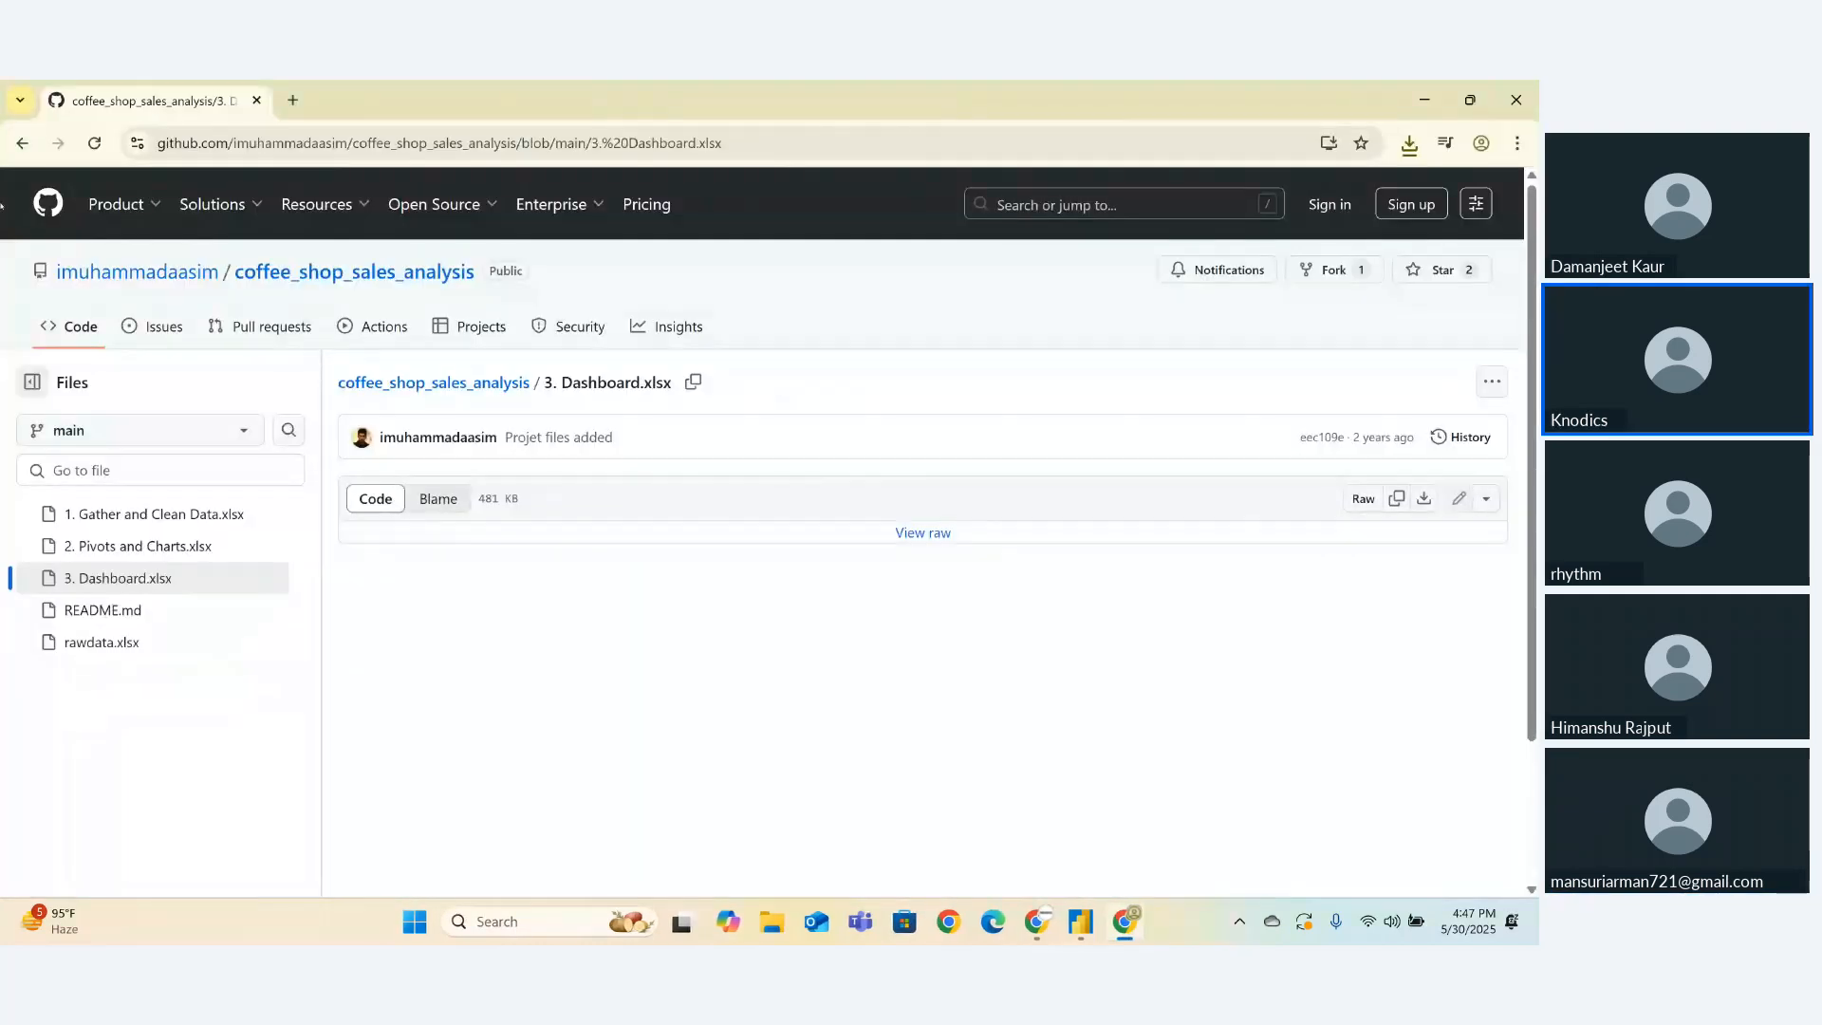
- Go back three pages to the Google results and open the CORGIS 'Coffee CSV File' page
click(22, 142)
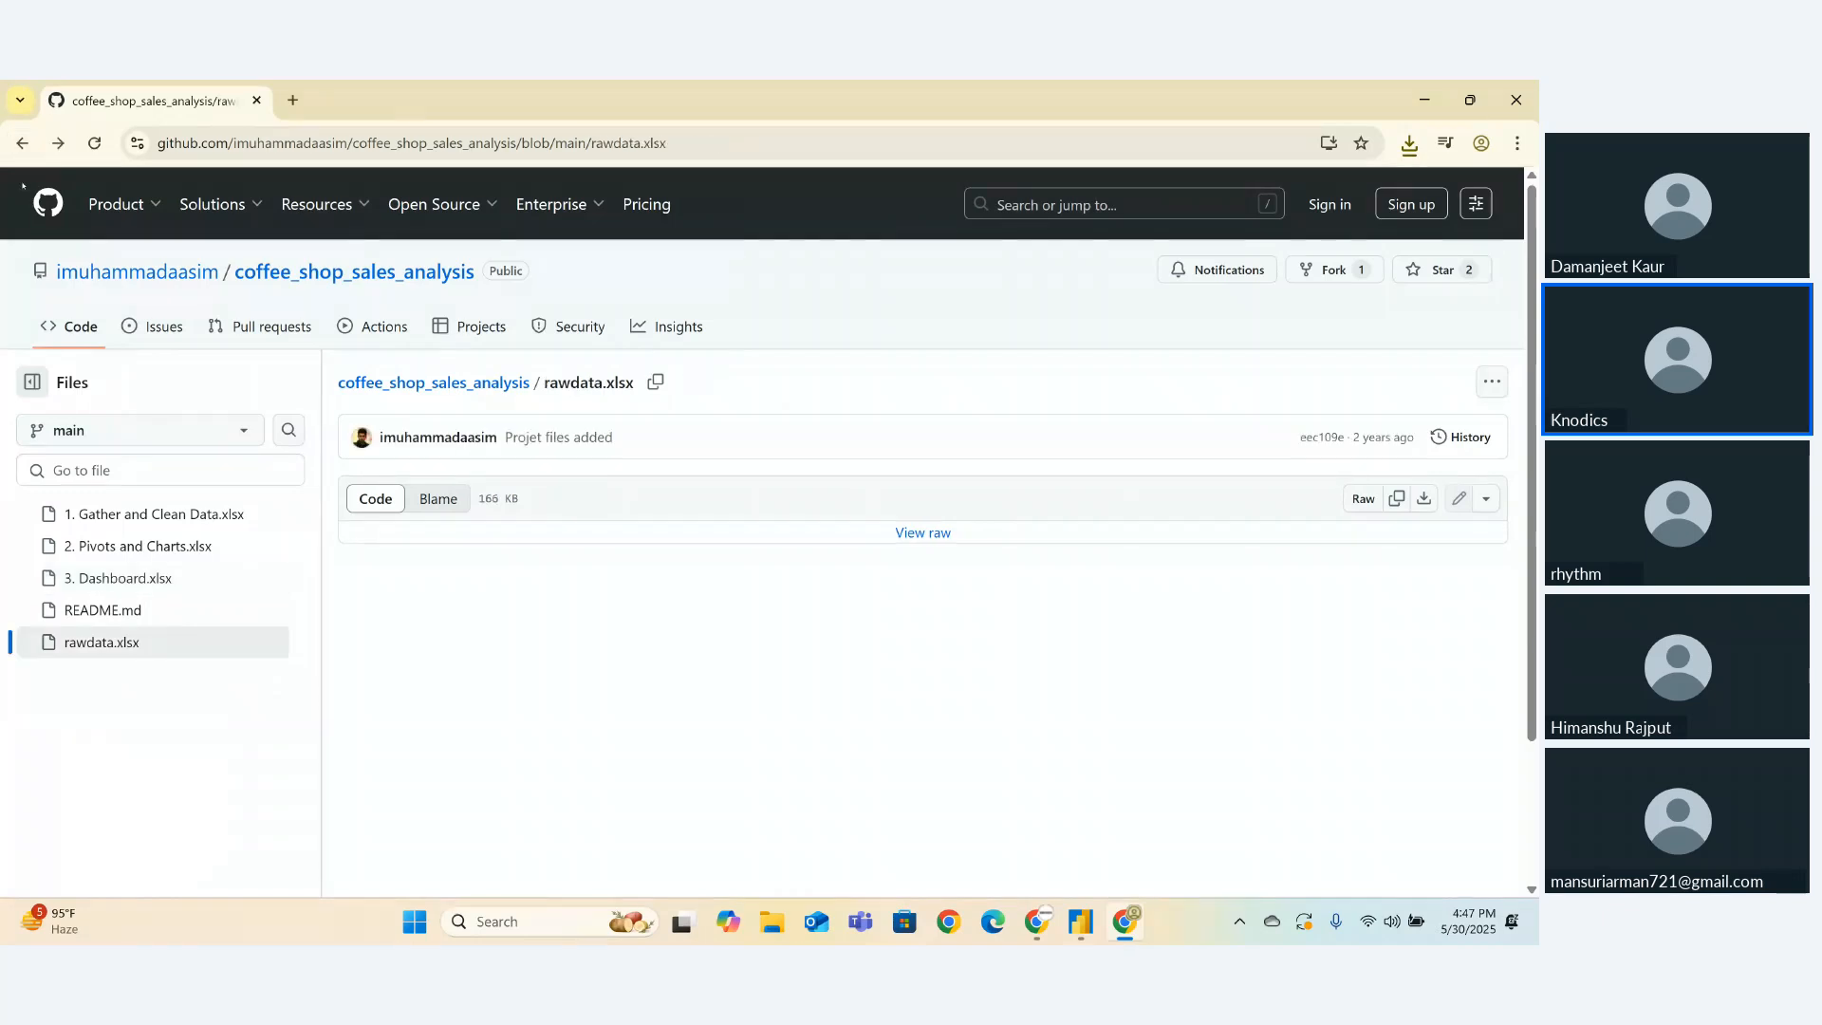
click(22, 142)
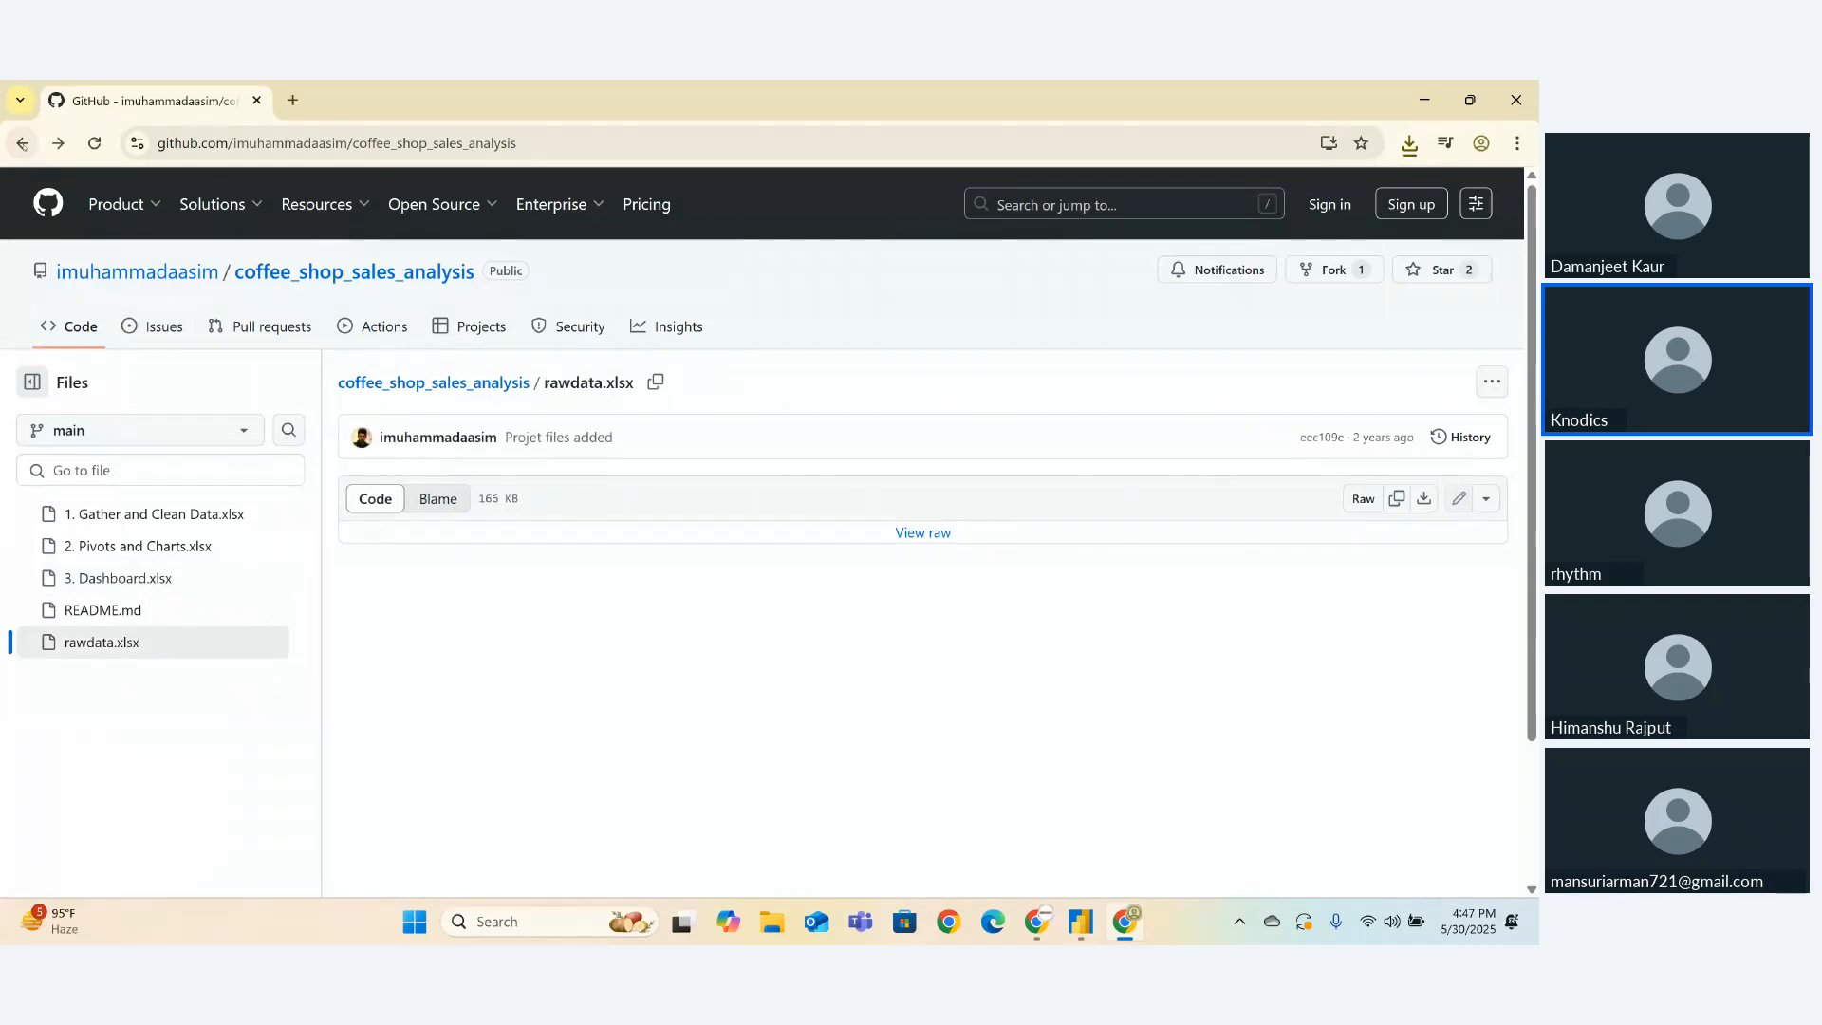
click(22, 142)
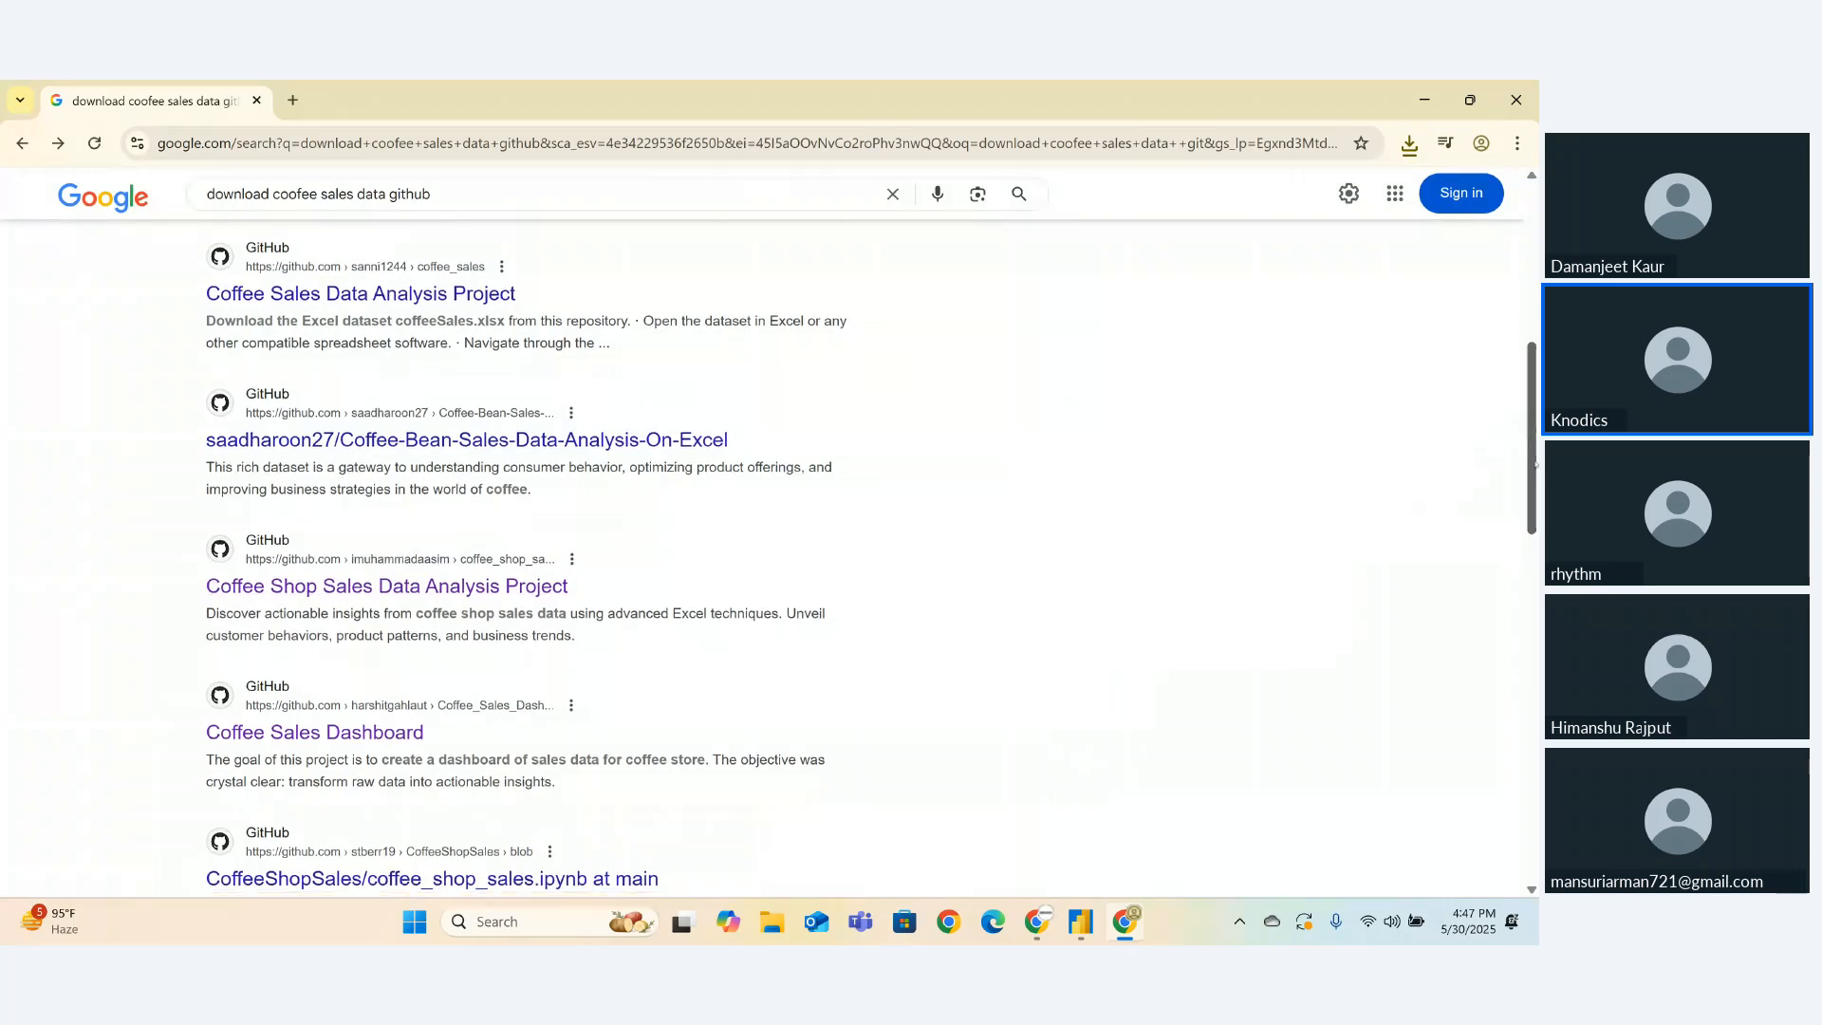
drag(1528, 441, 1487, 653)
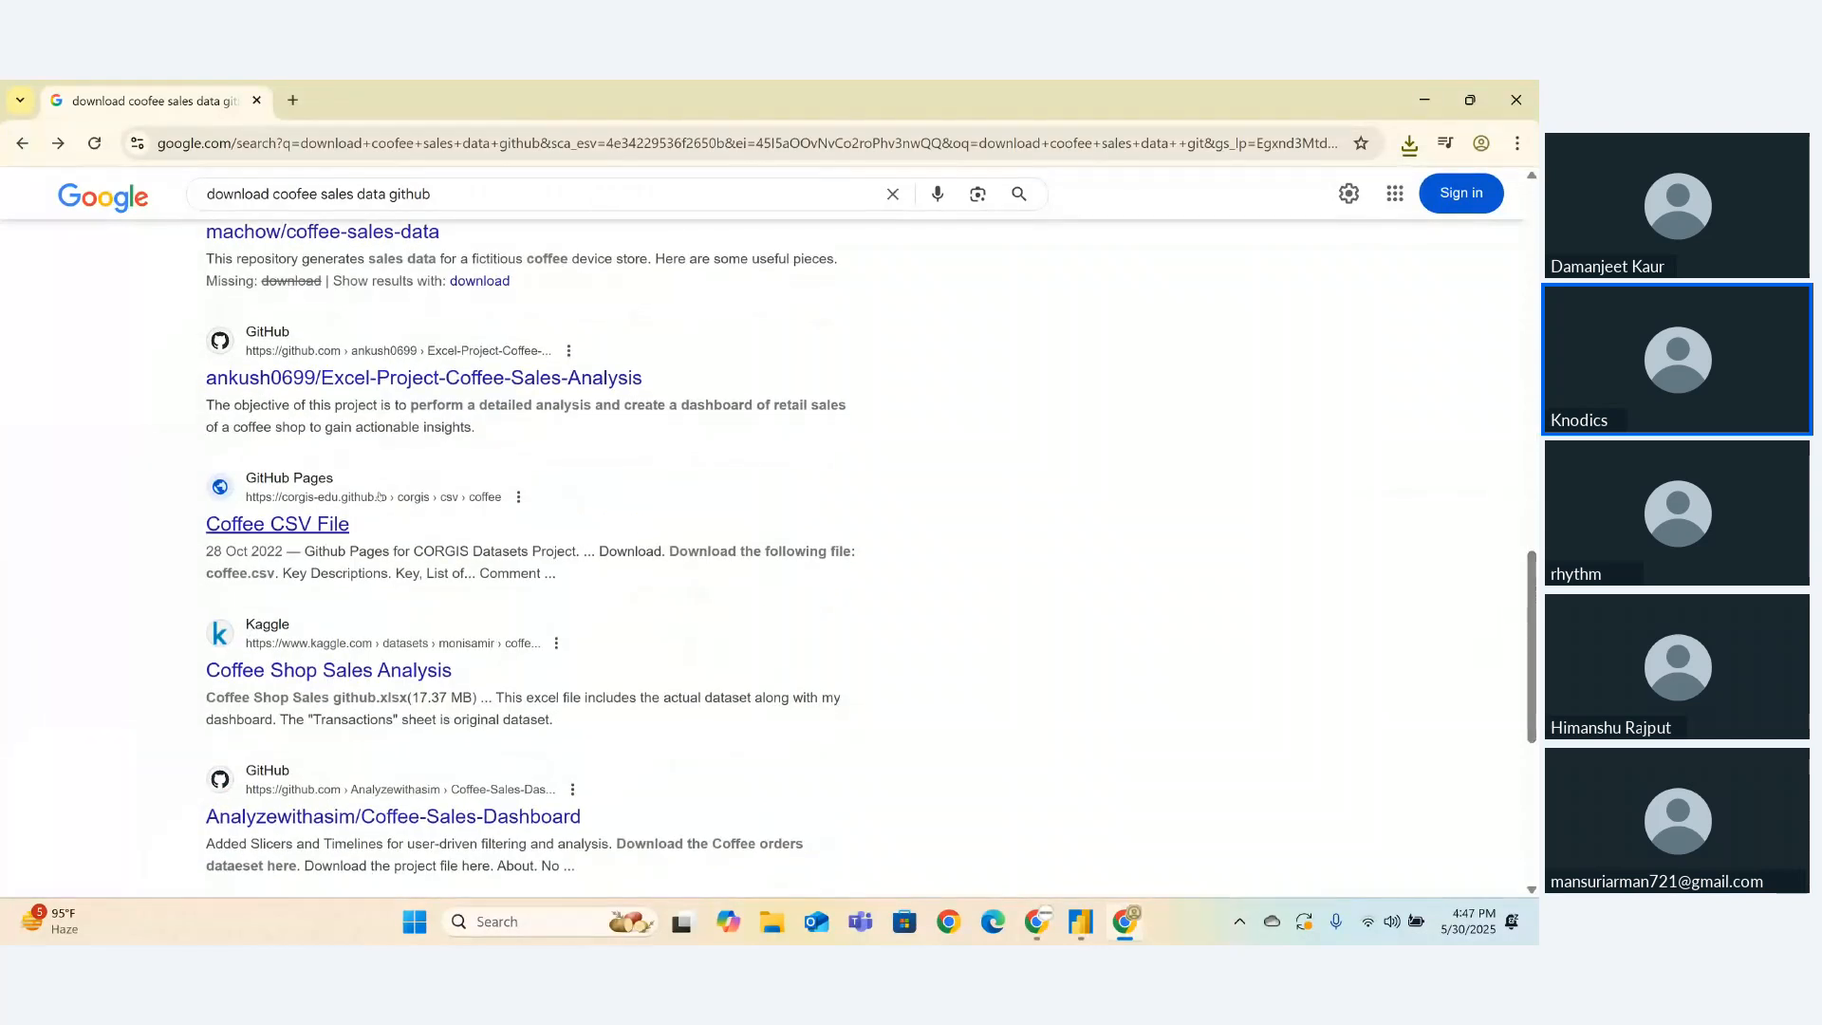
click(322, 521)
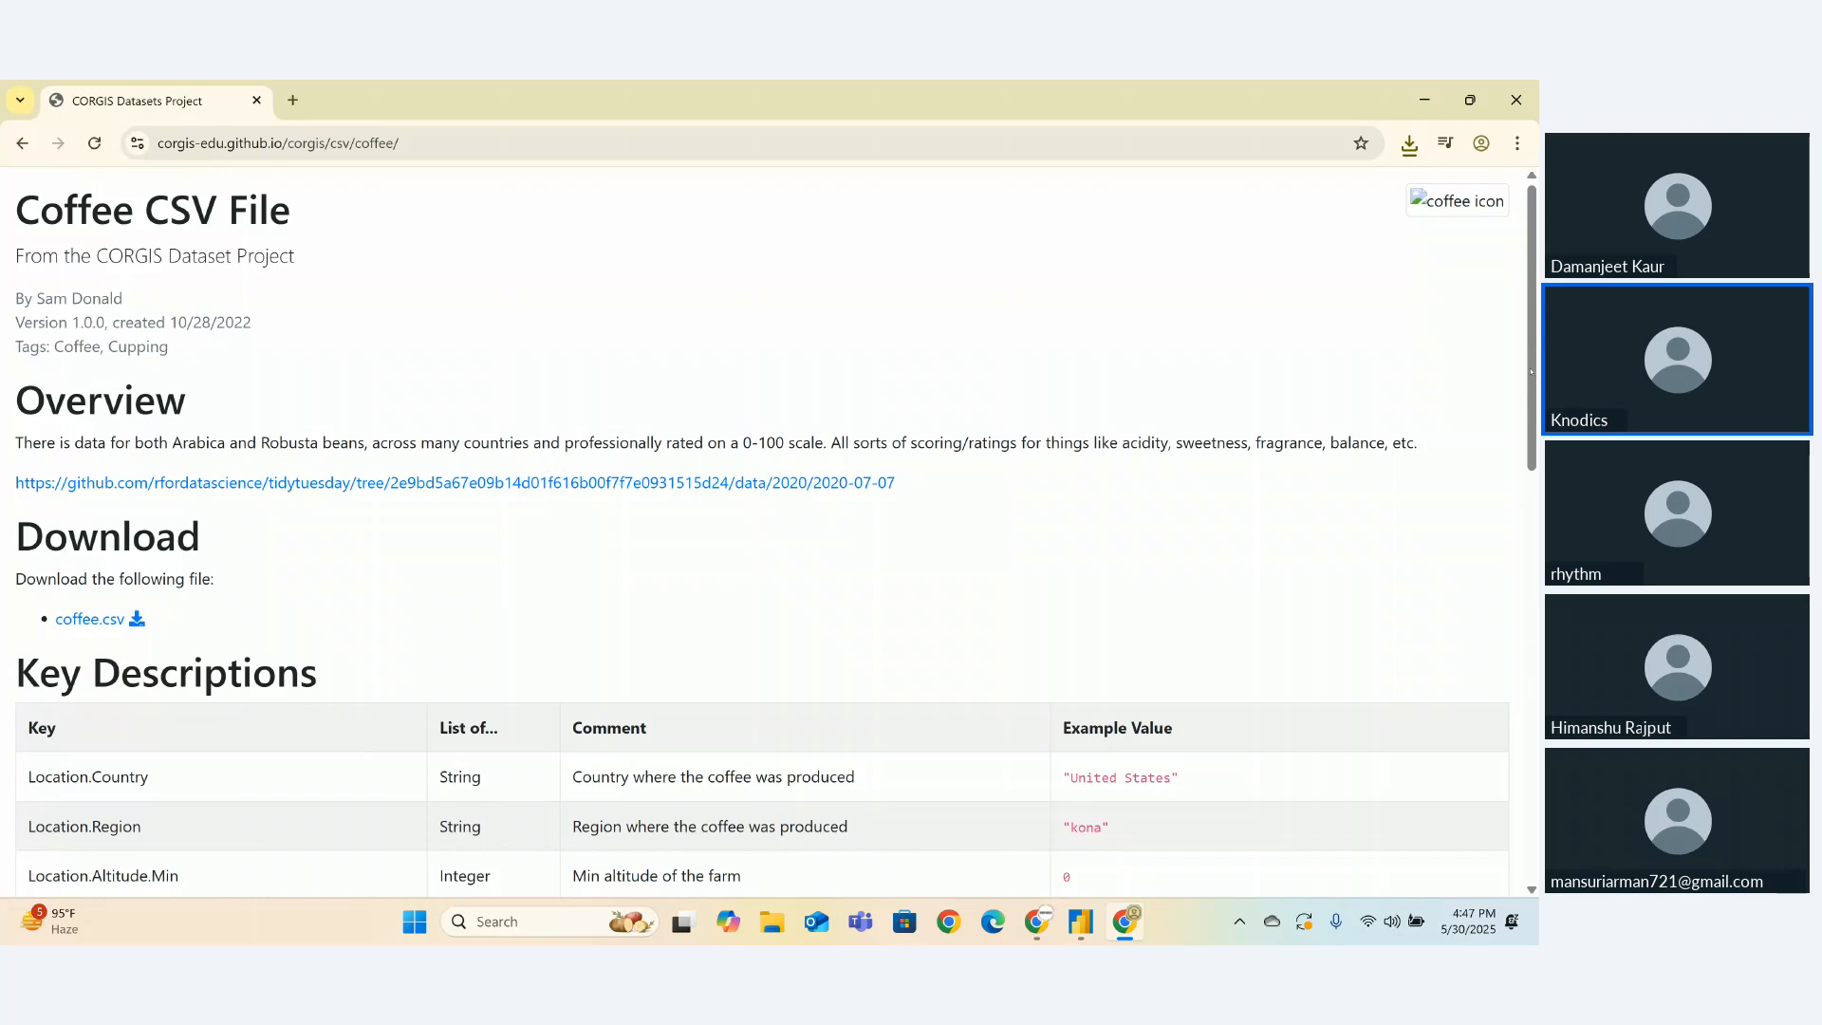
- Scroll through the CORGIS coffee dataset descriptions, then return to the Google results
drag(1531, 371, 1536, 619)
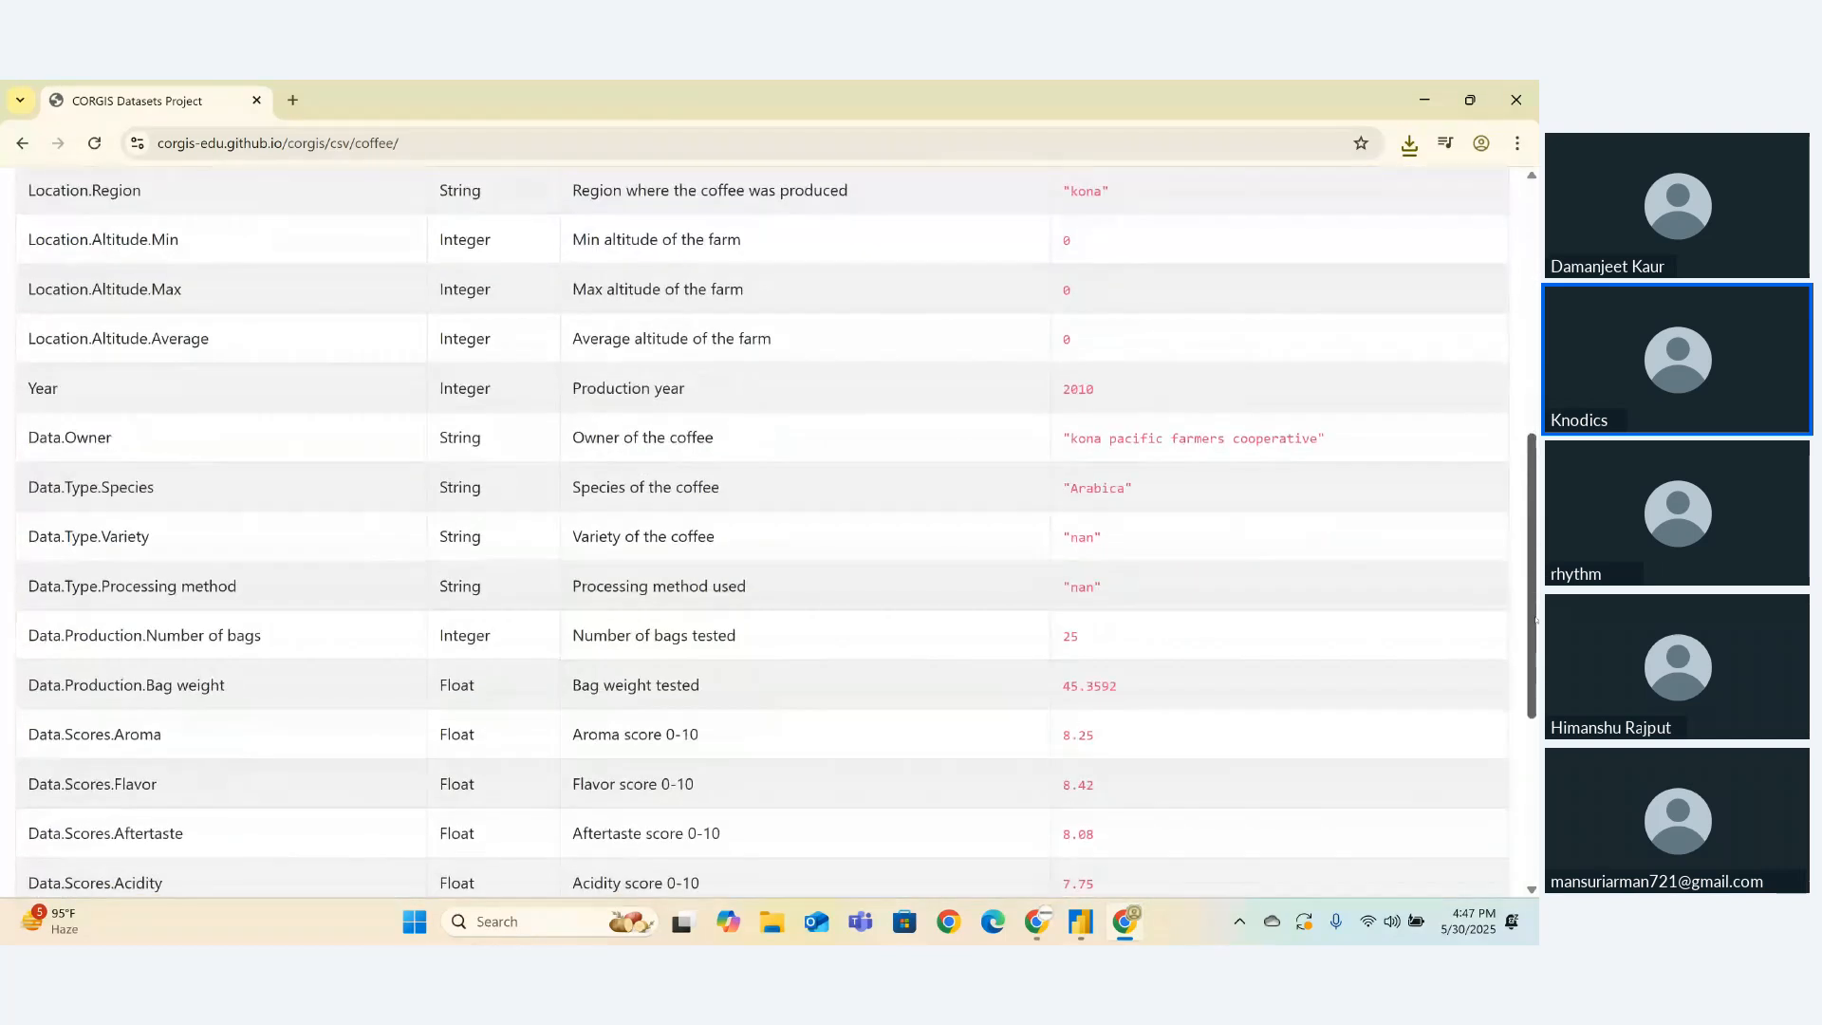
scroll(654, 520, down, 4)
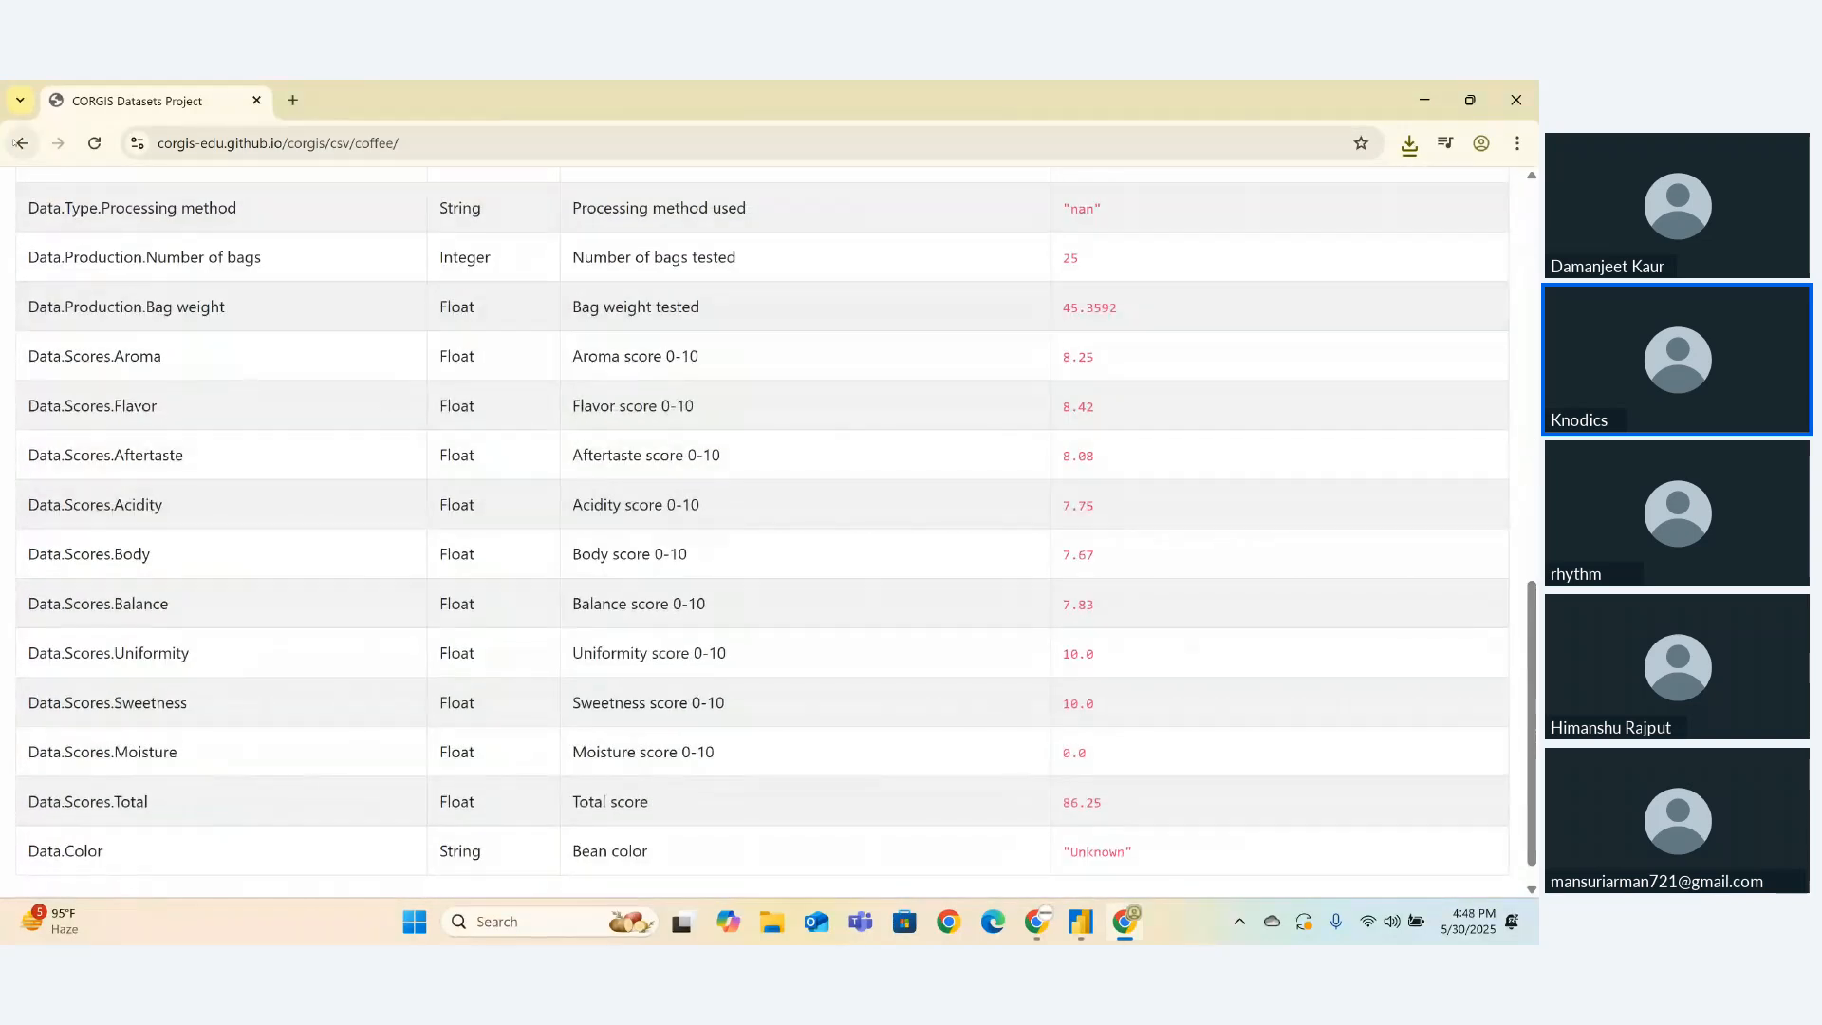
click(19, 142)
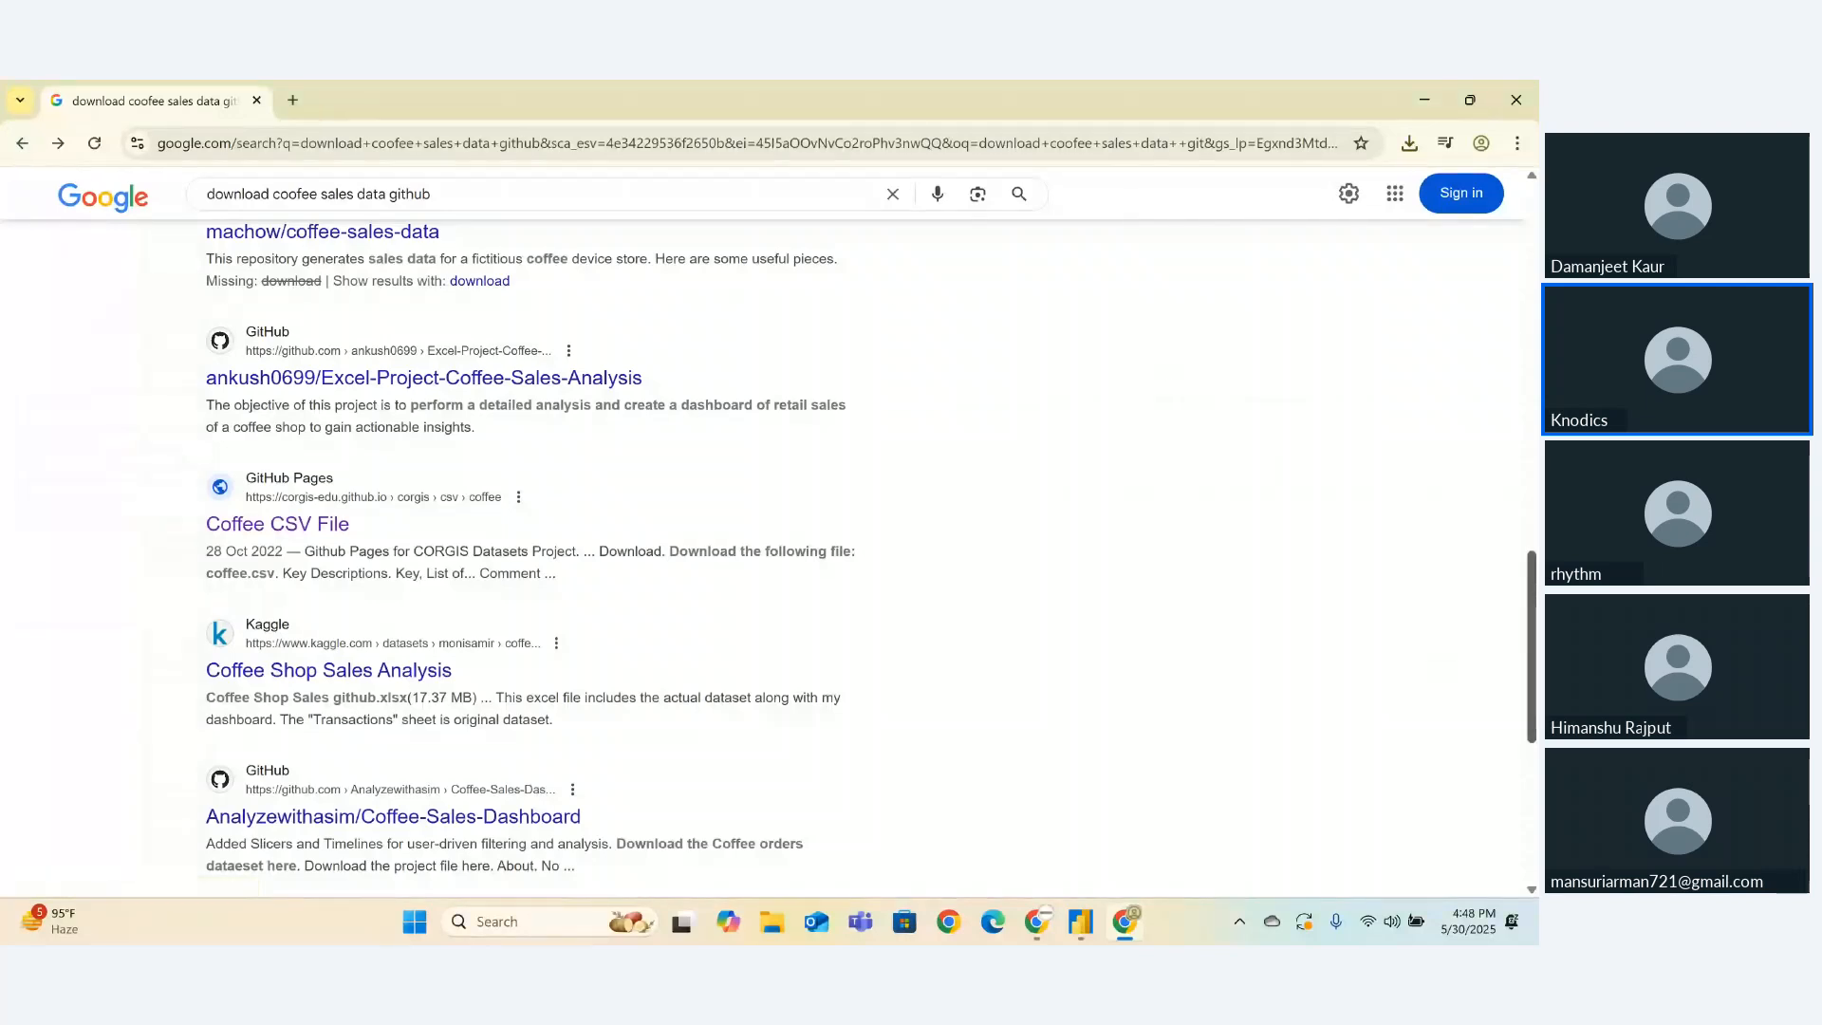
- Run the suggested 'Coffee shop sales dataset' search and open Kaggle's Coffee Shop Sales page
drag(1532, 631, 1502, 799)
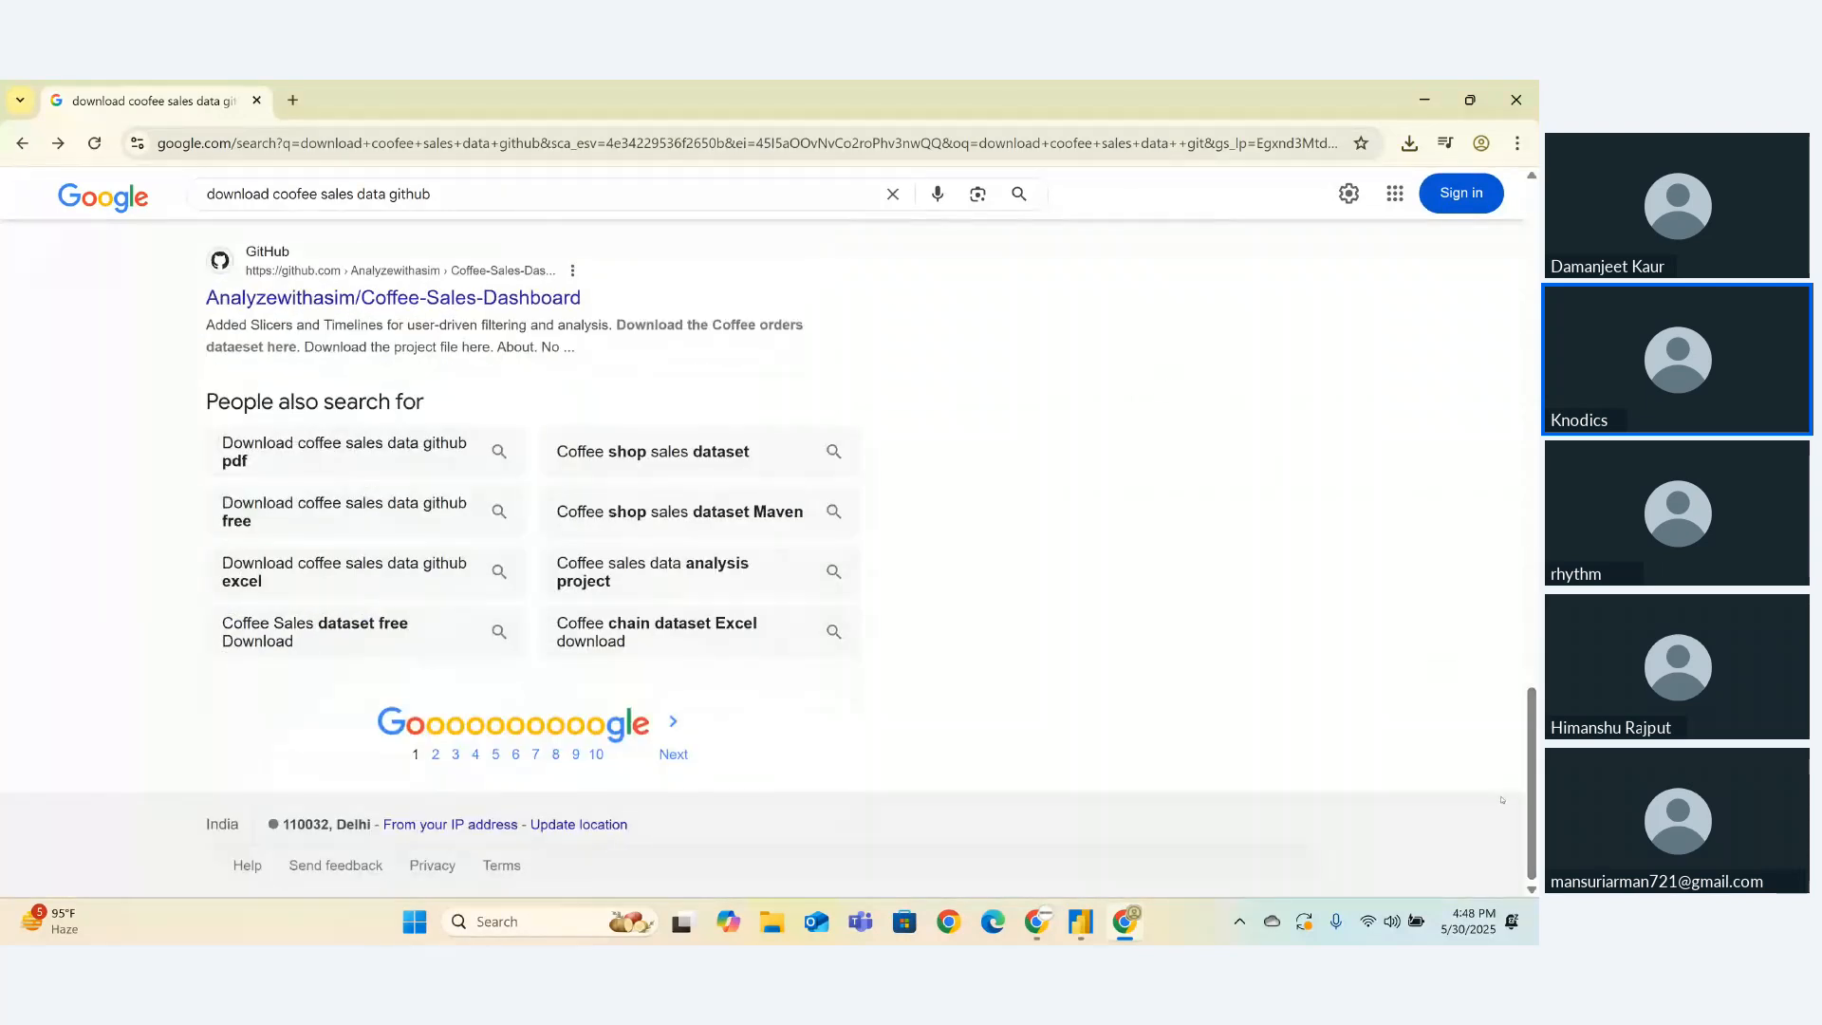
click(609, 449)
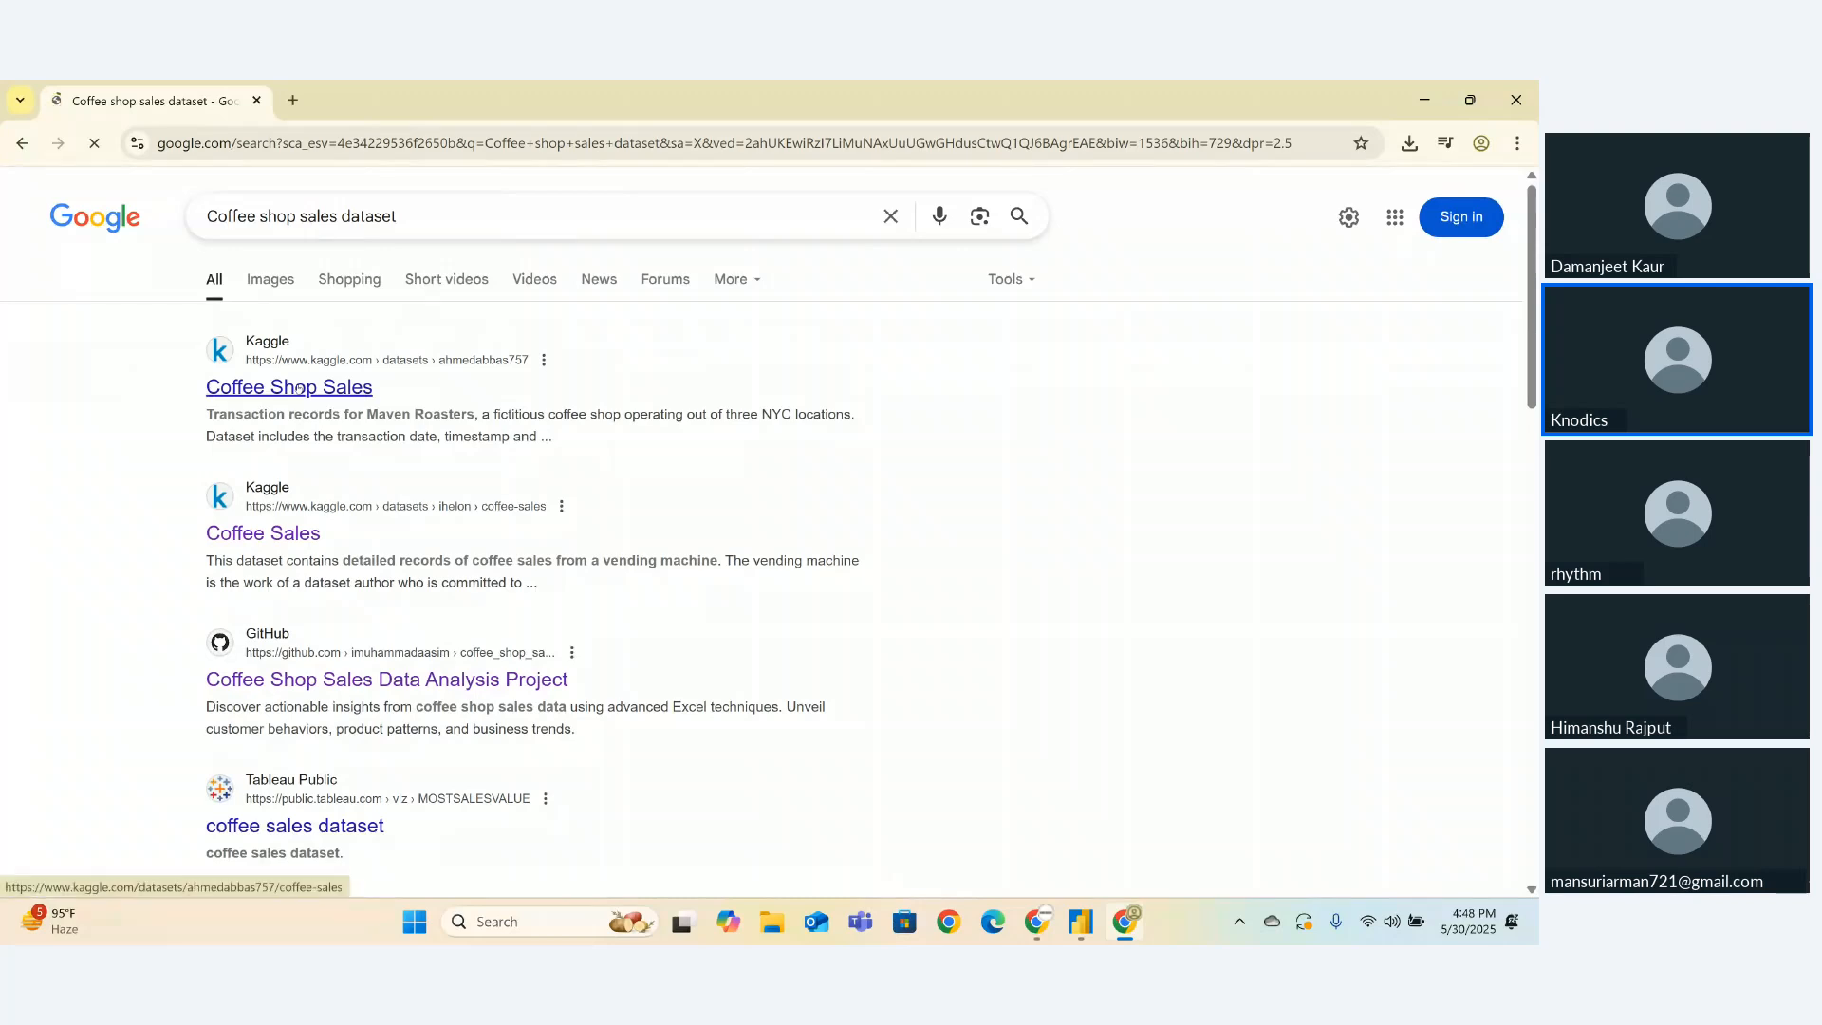
click(297, 387)
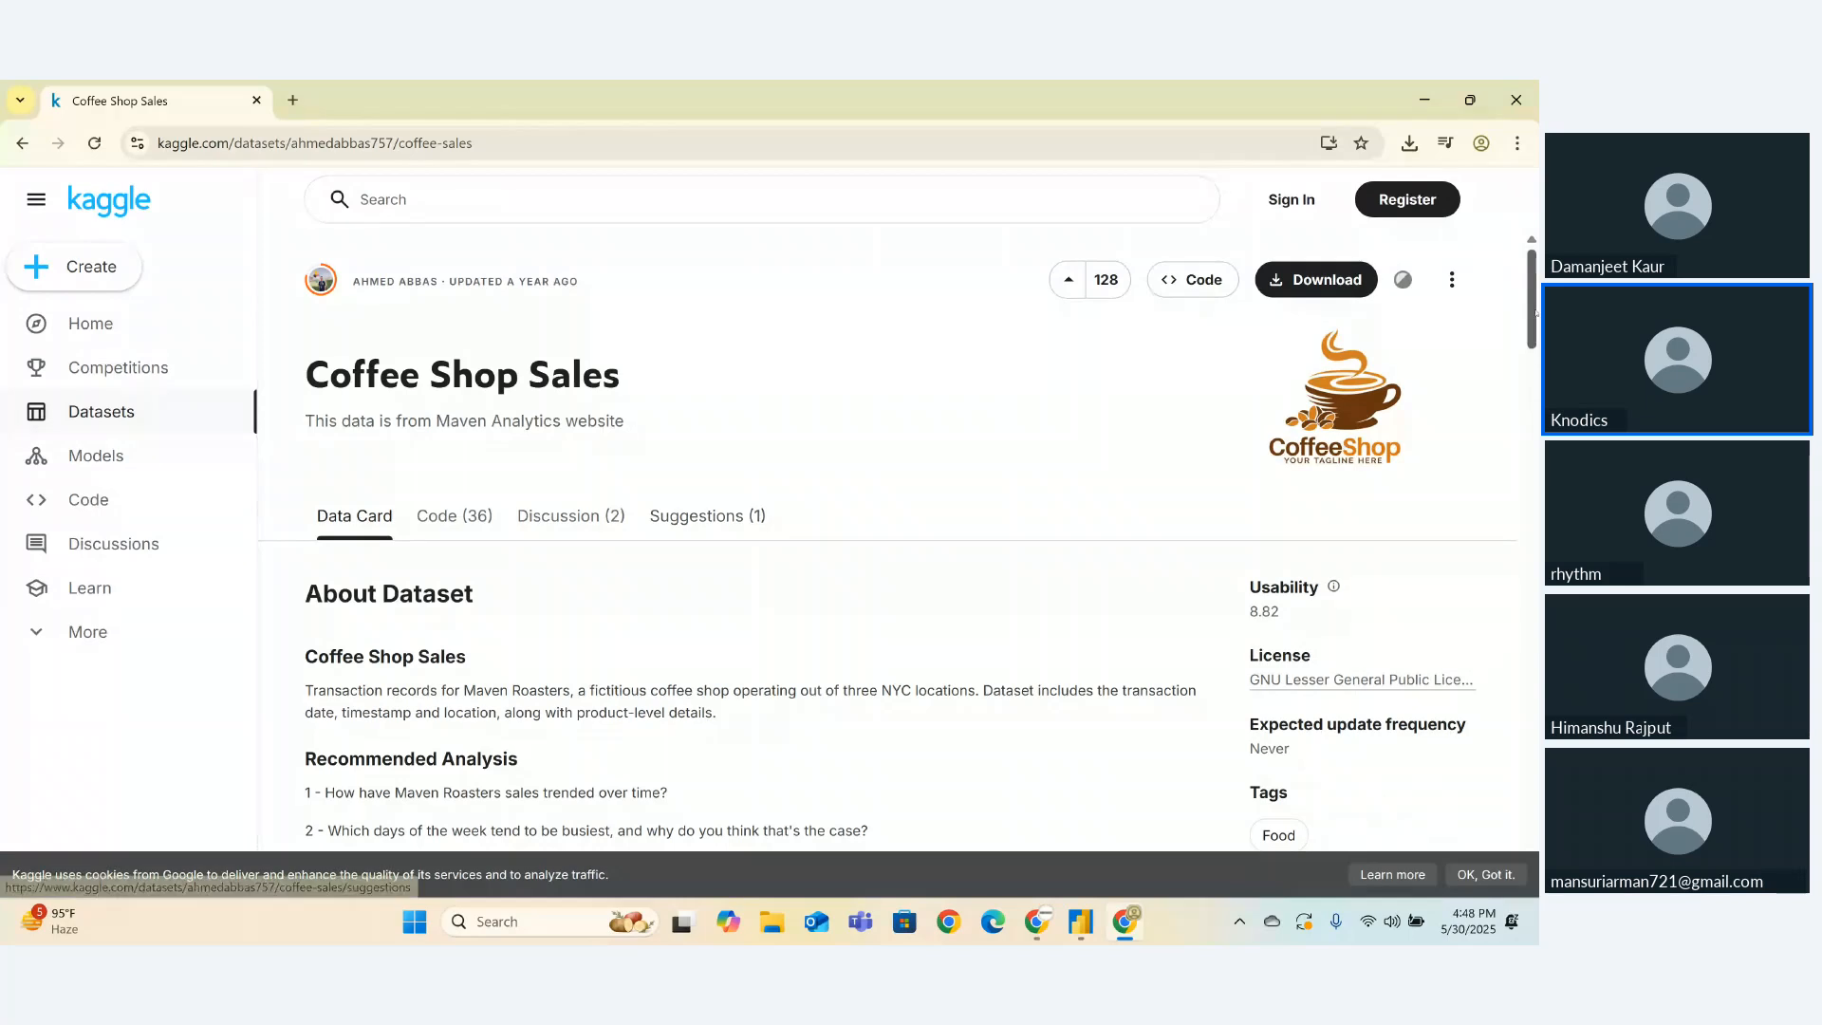
- Expand the Data Preview to review all Coffee Shop Sales columns
scroll(481, 606, down, 7)
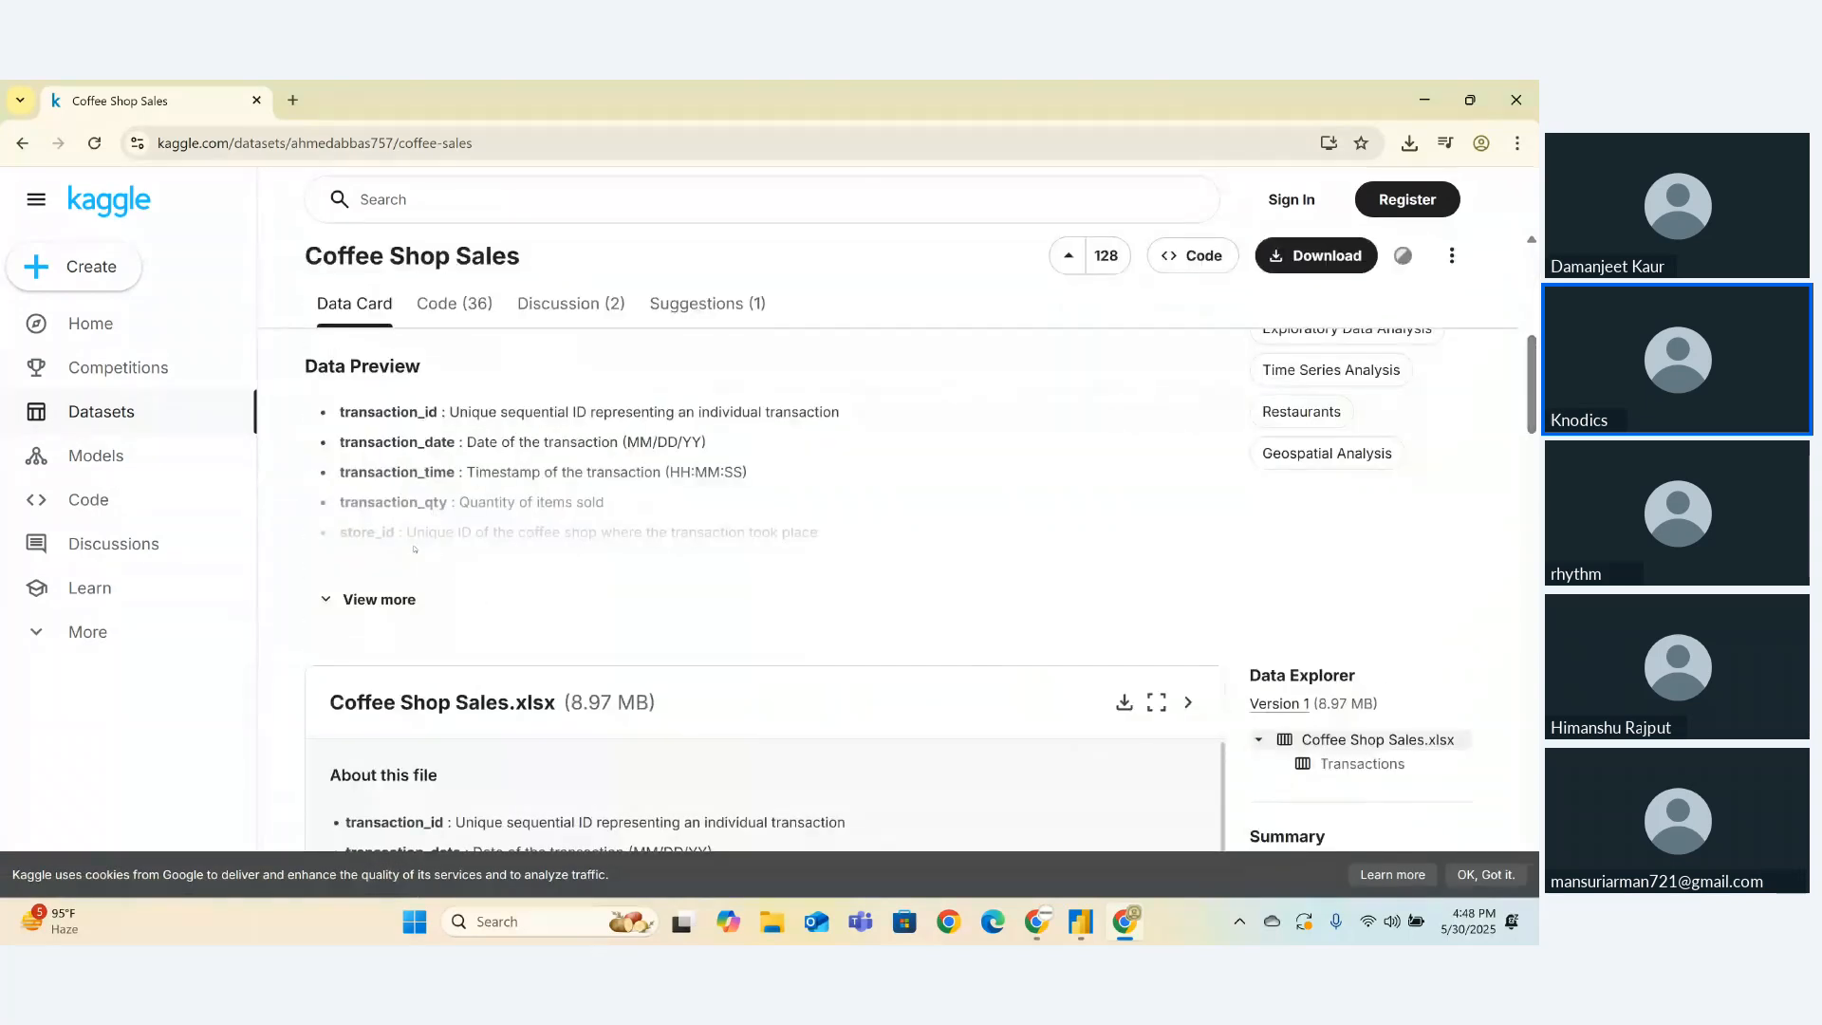
click(339, 594)
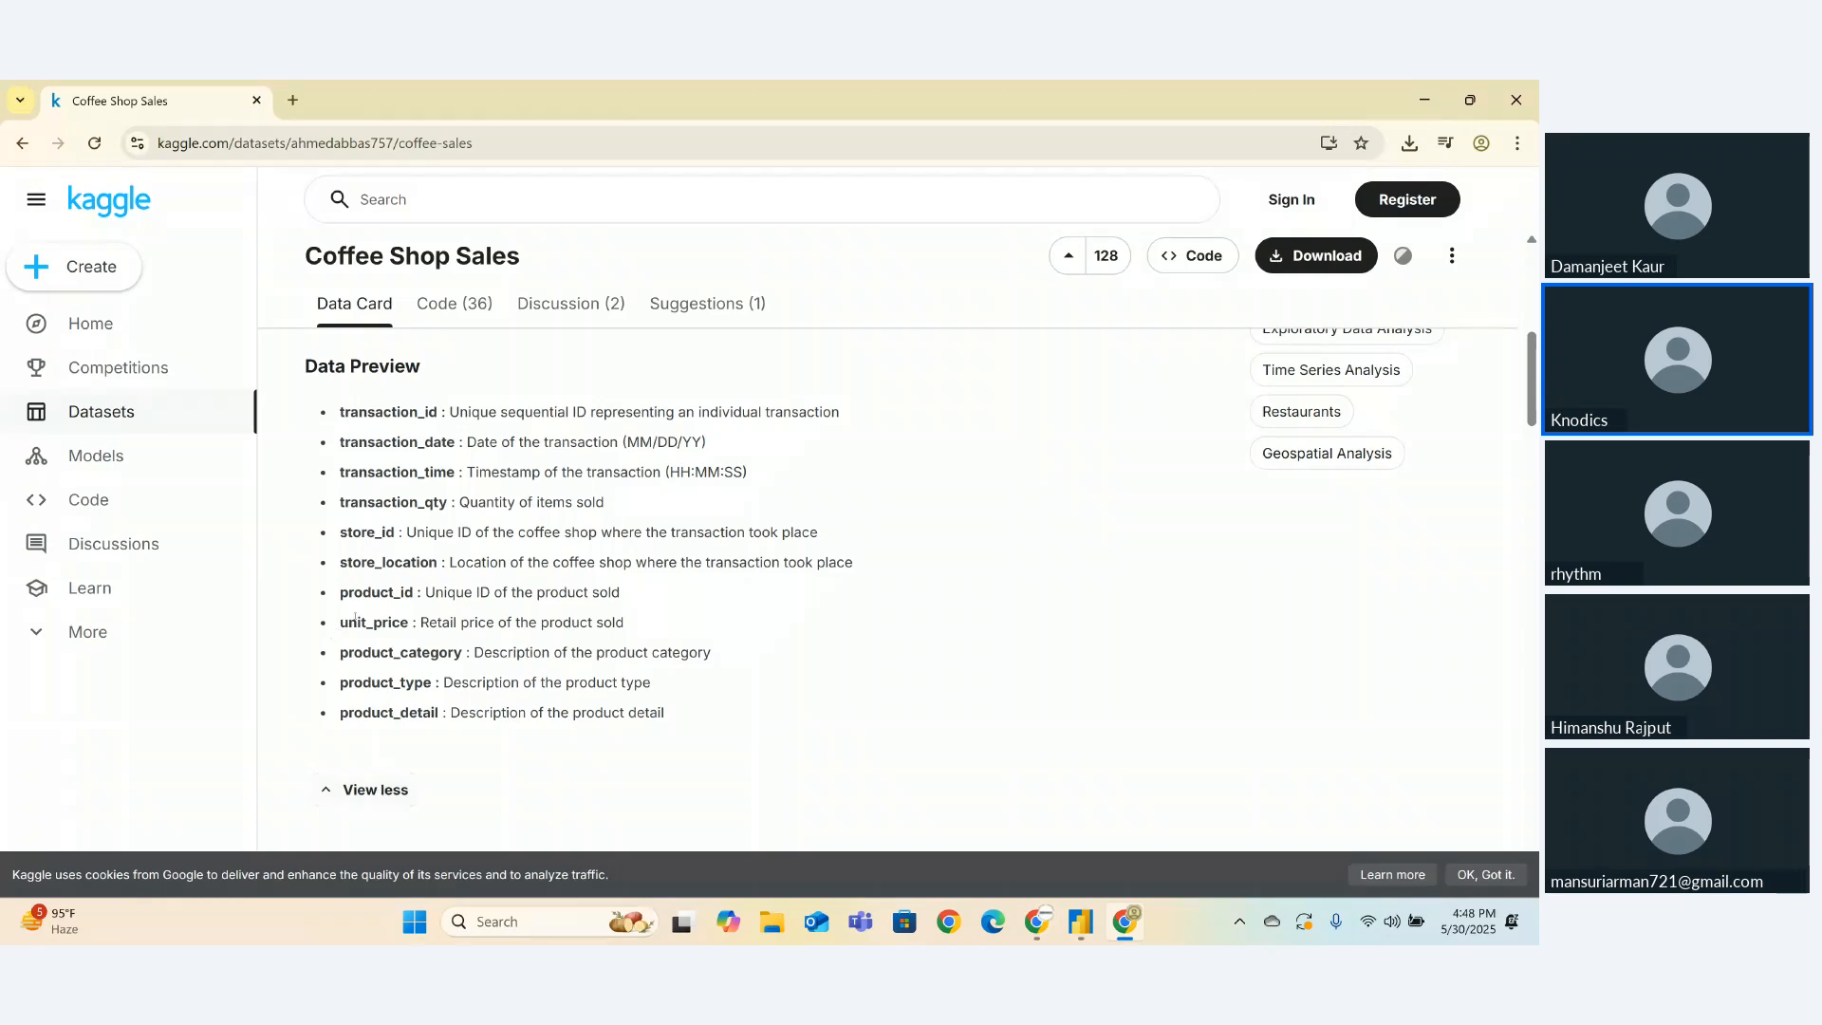
drag(337, 623, 318, 736)
click(337, 662)
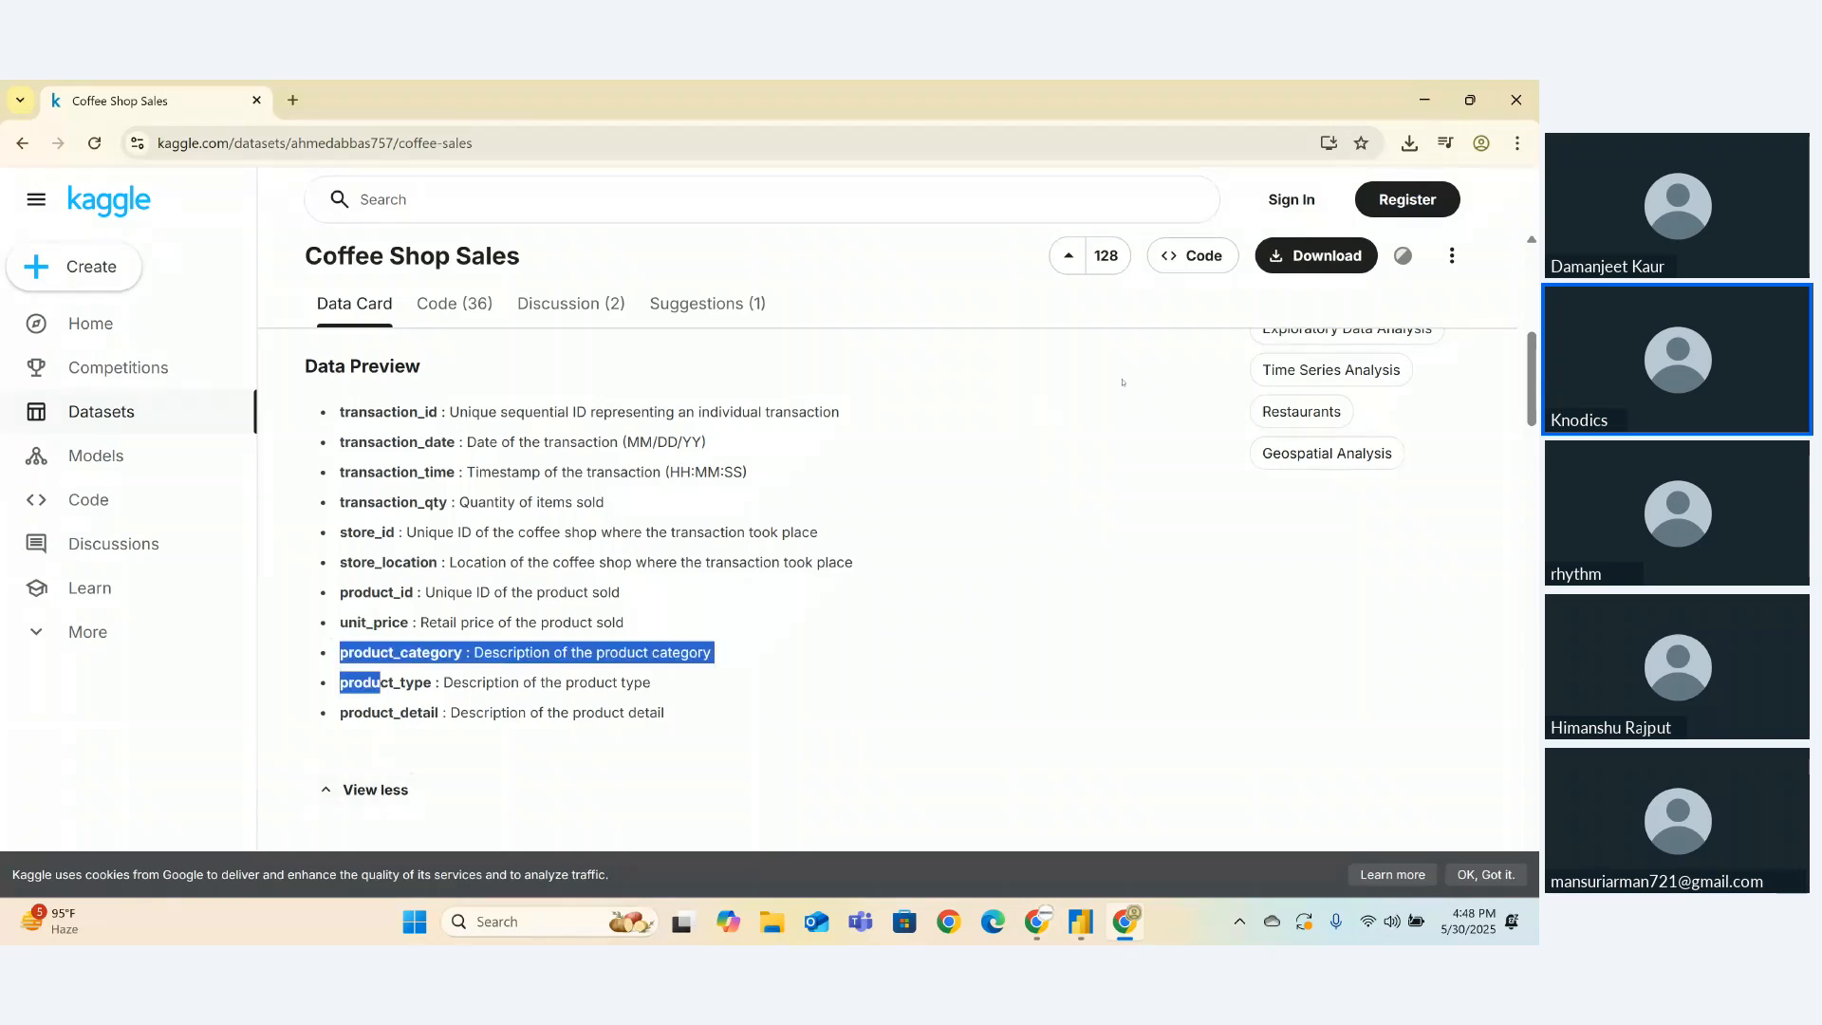
- Request the dataset download as a 9 MB zip file
click(1295, 248)
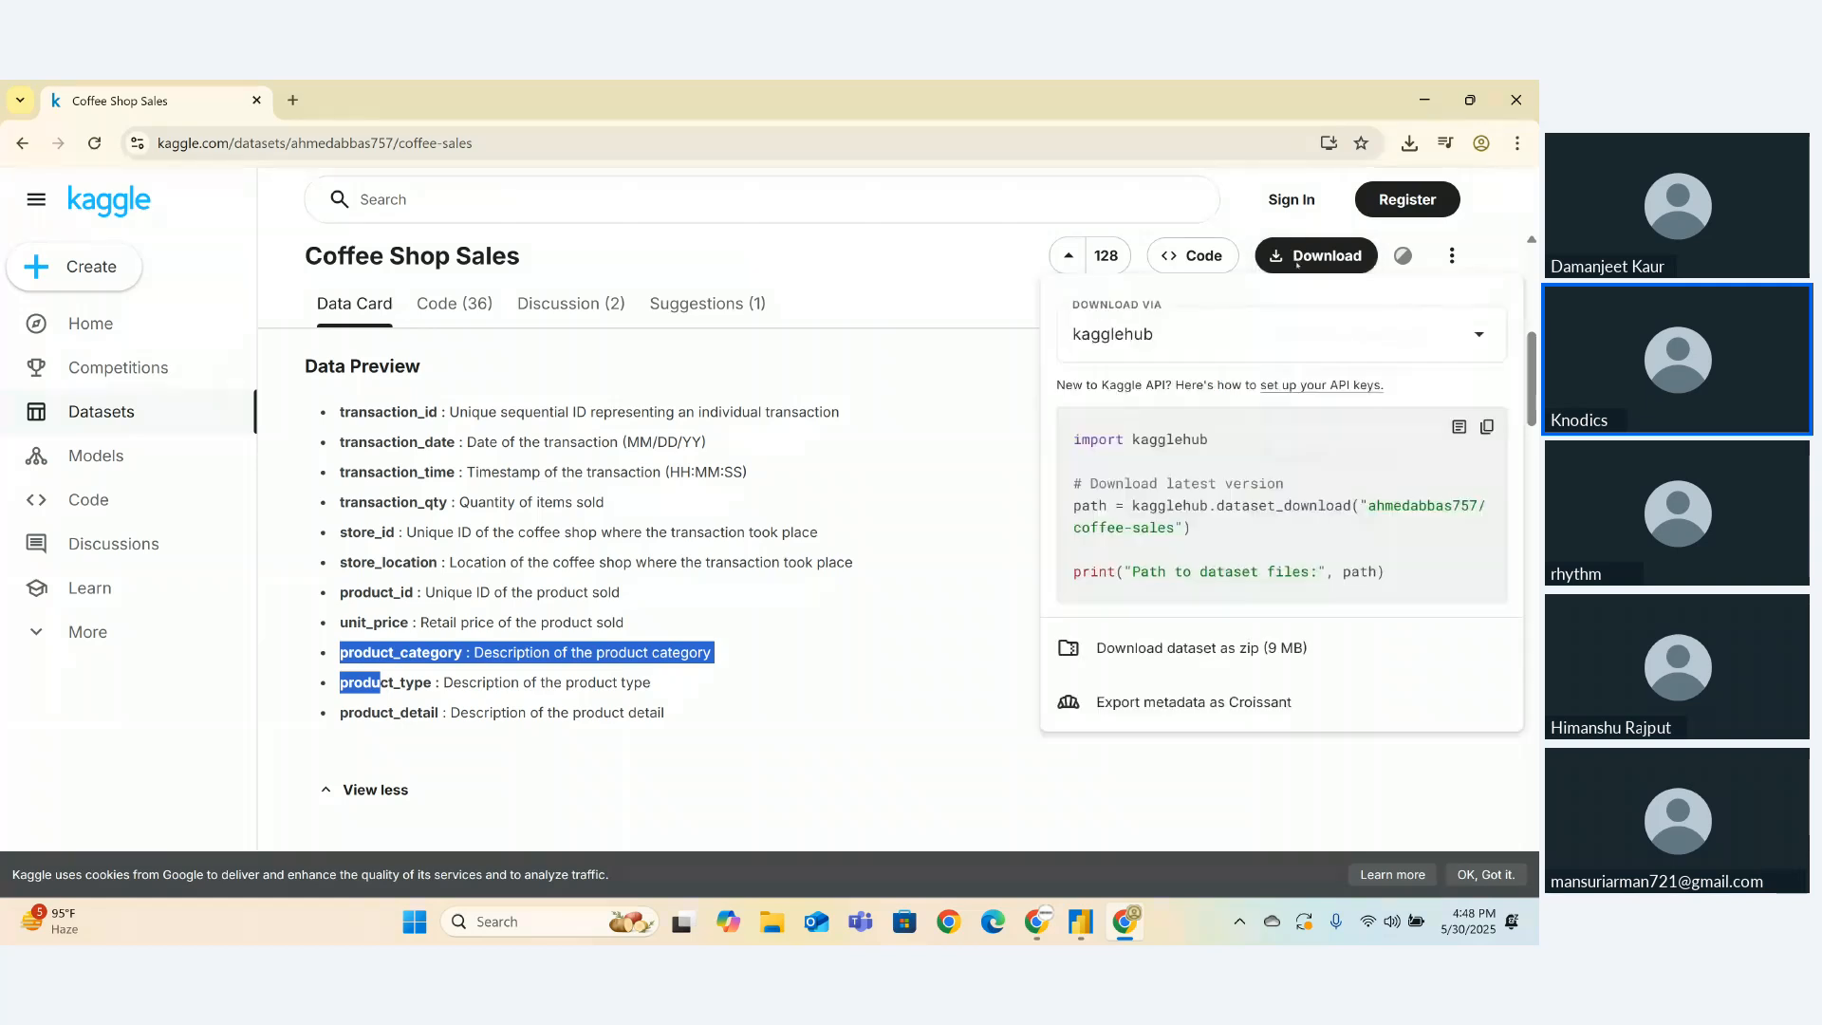
click(1295, 249)
click(1295, 248)
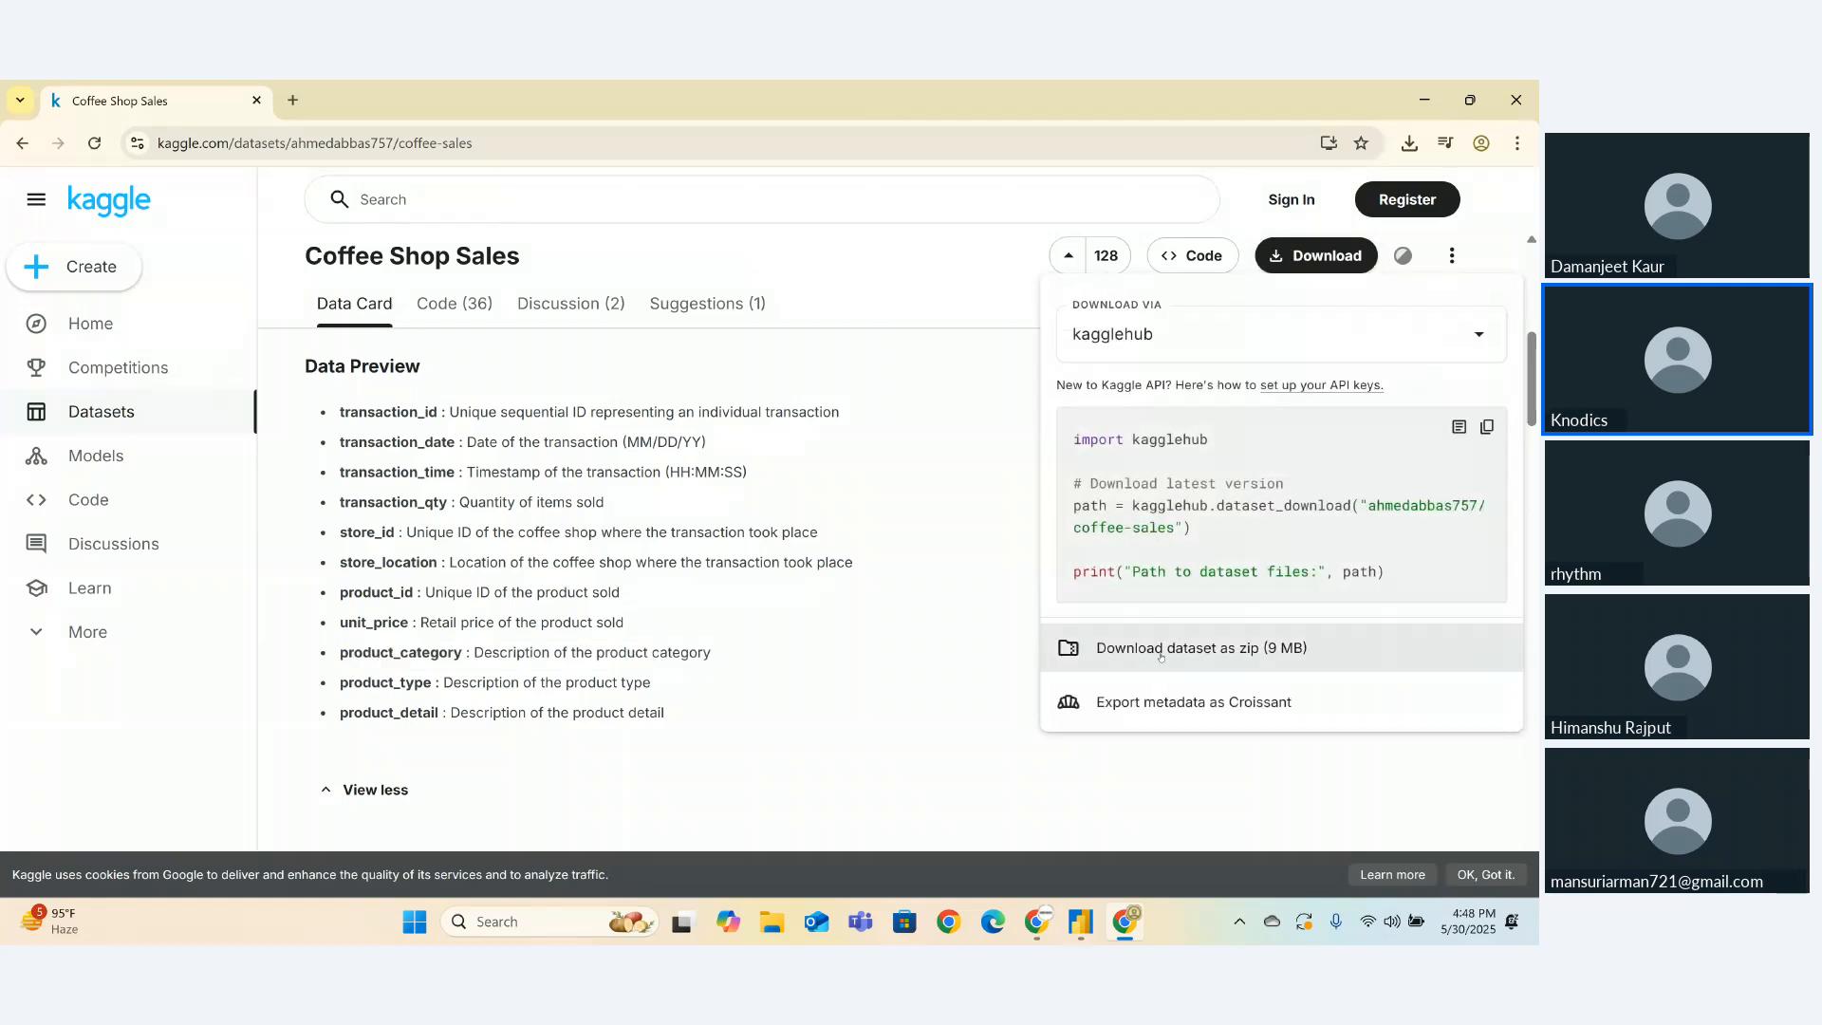
click(1160, 652)
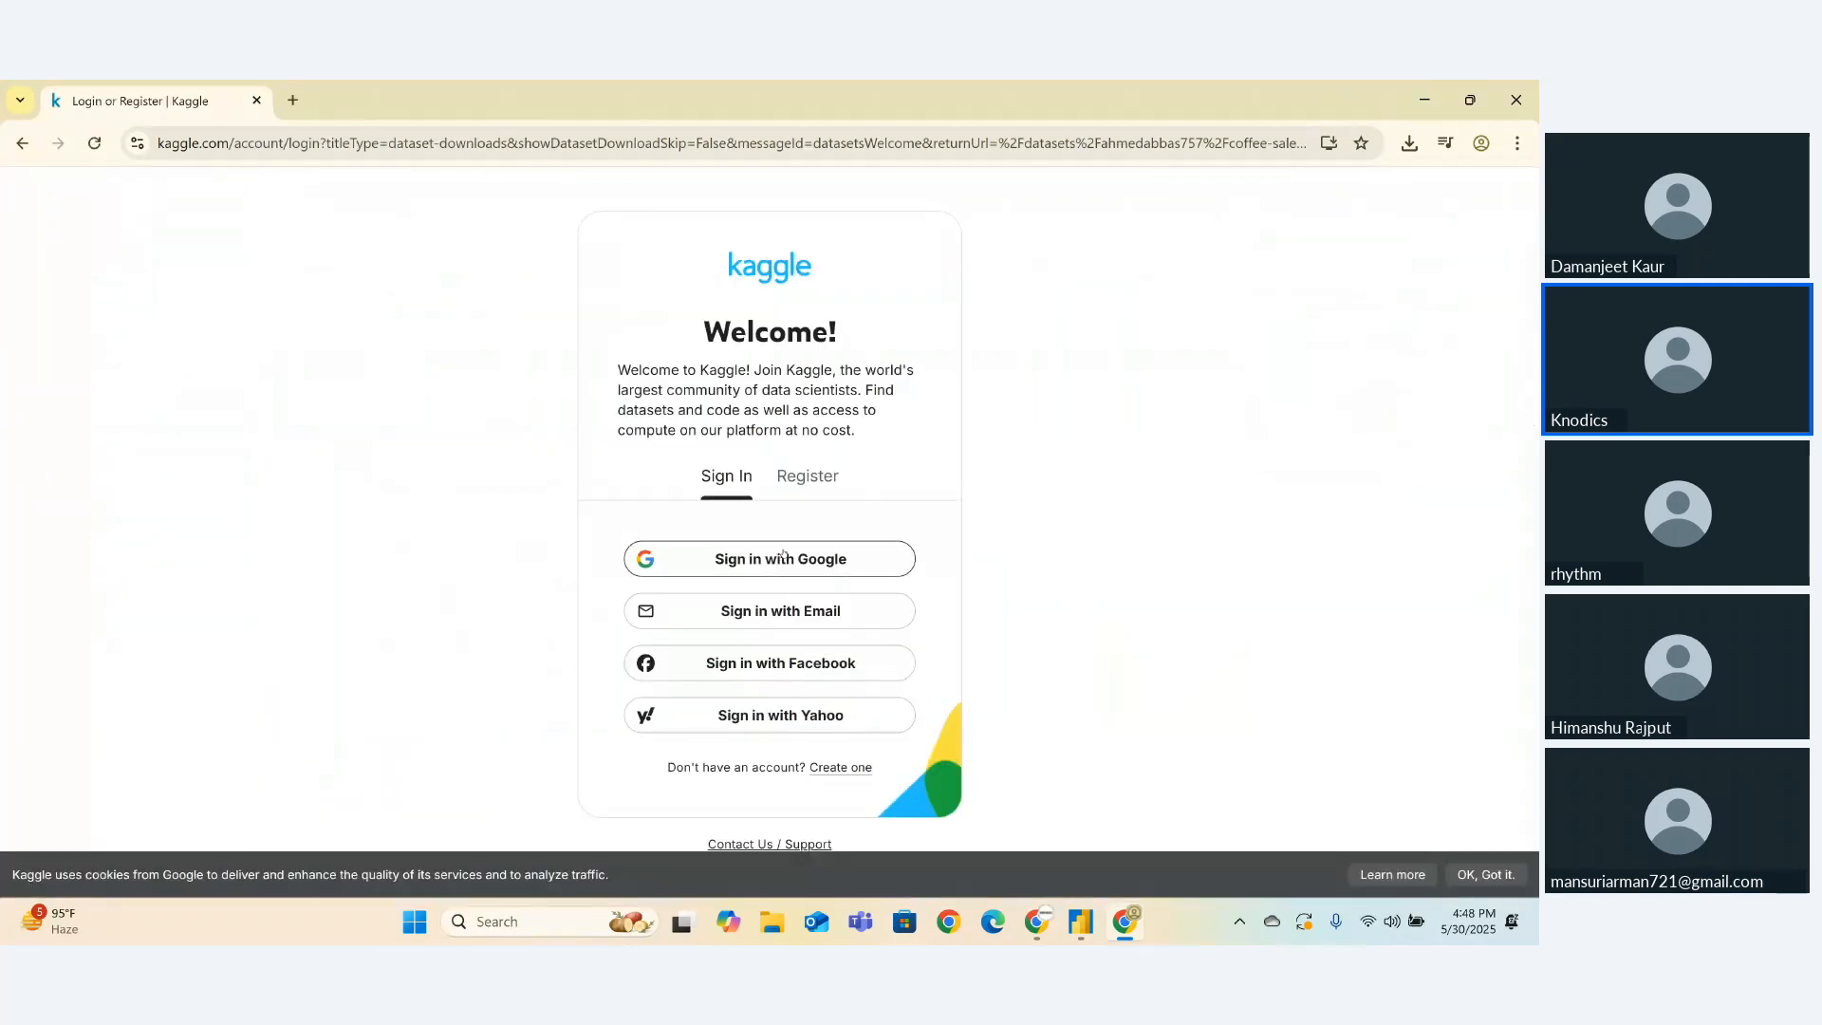
- Start Google account sign-in, then back out to the Kaggle sign-in choices
click(783, 556)
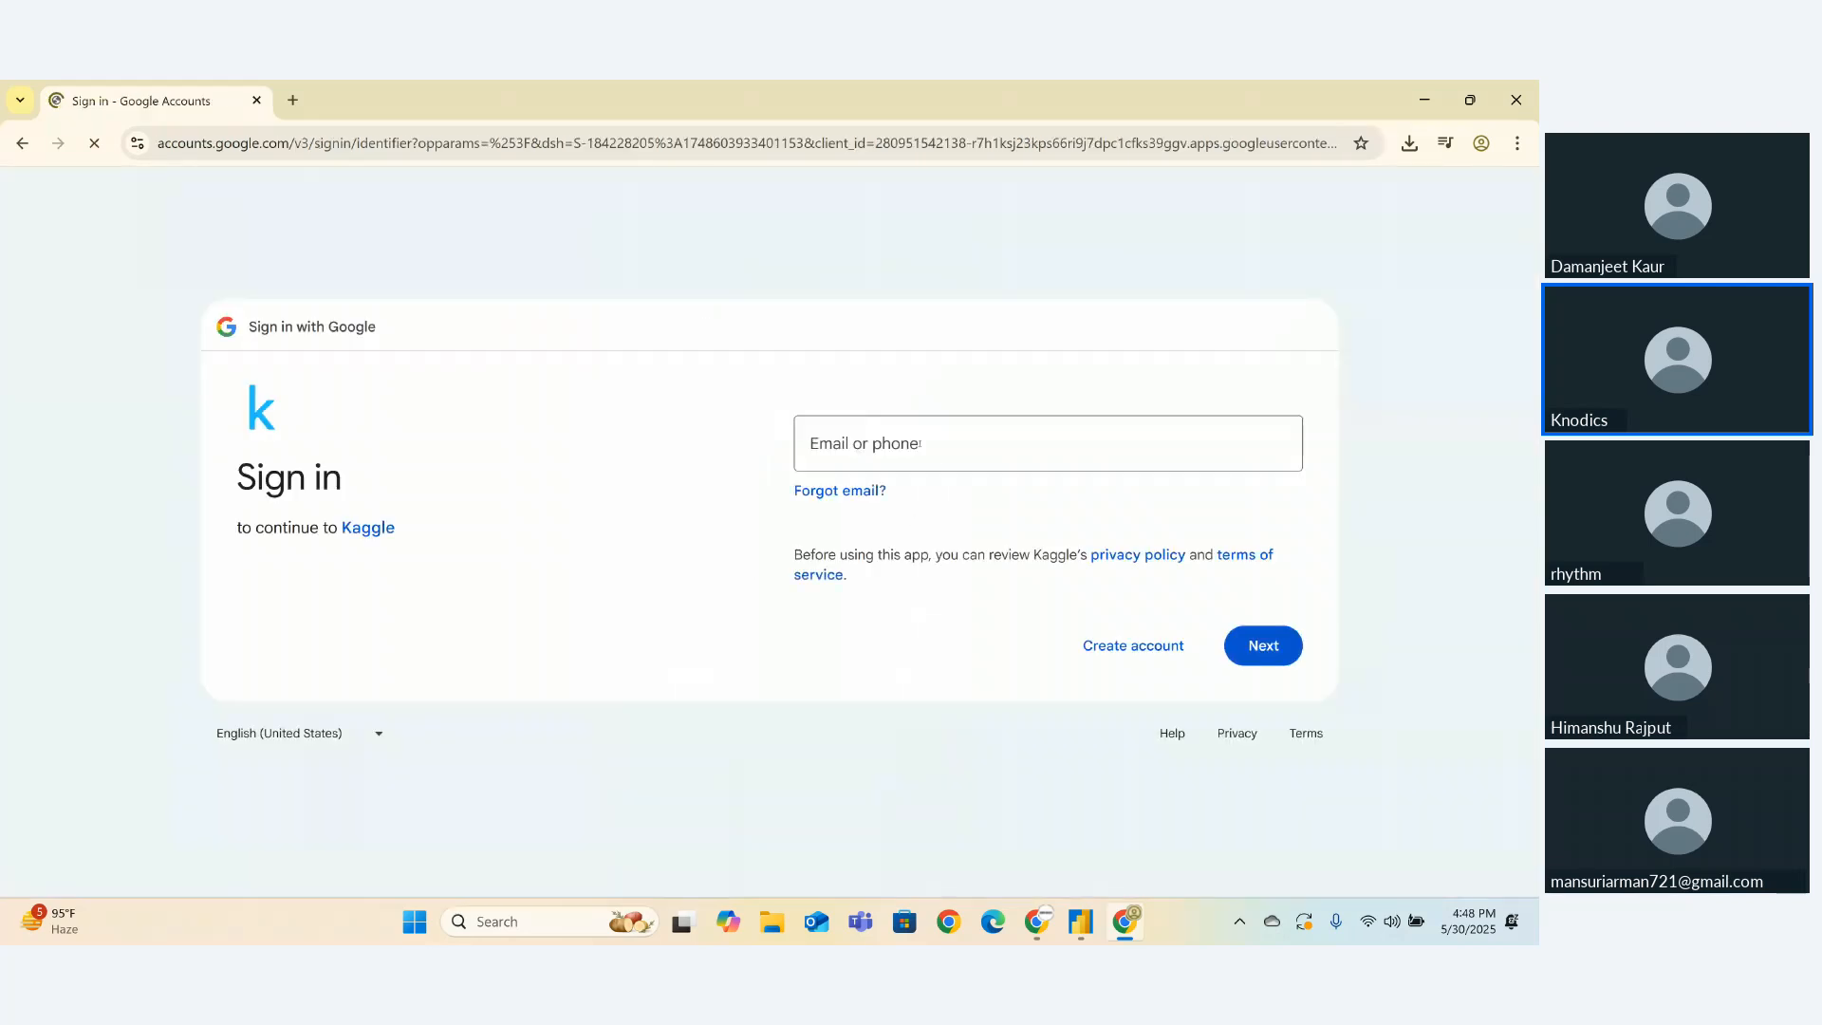
click(919, 443)
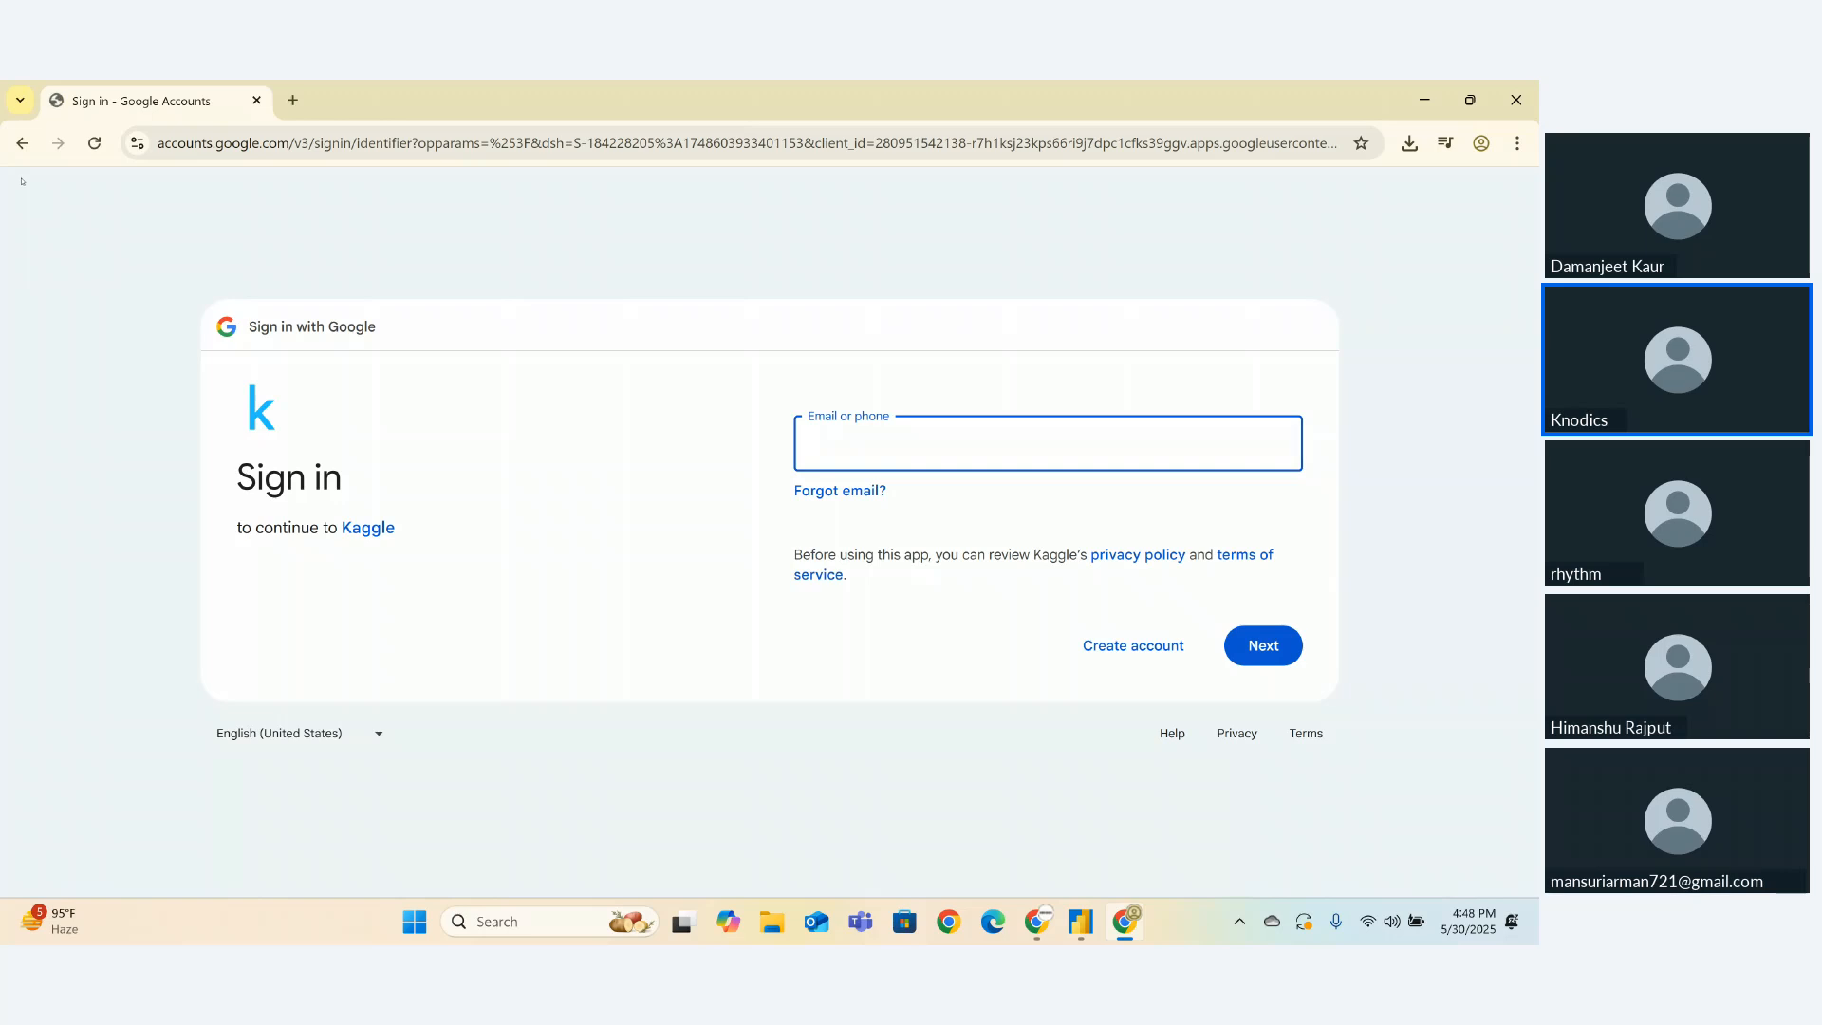
click(21, 143)
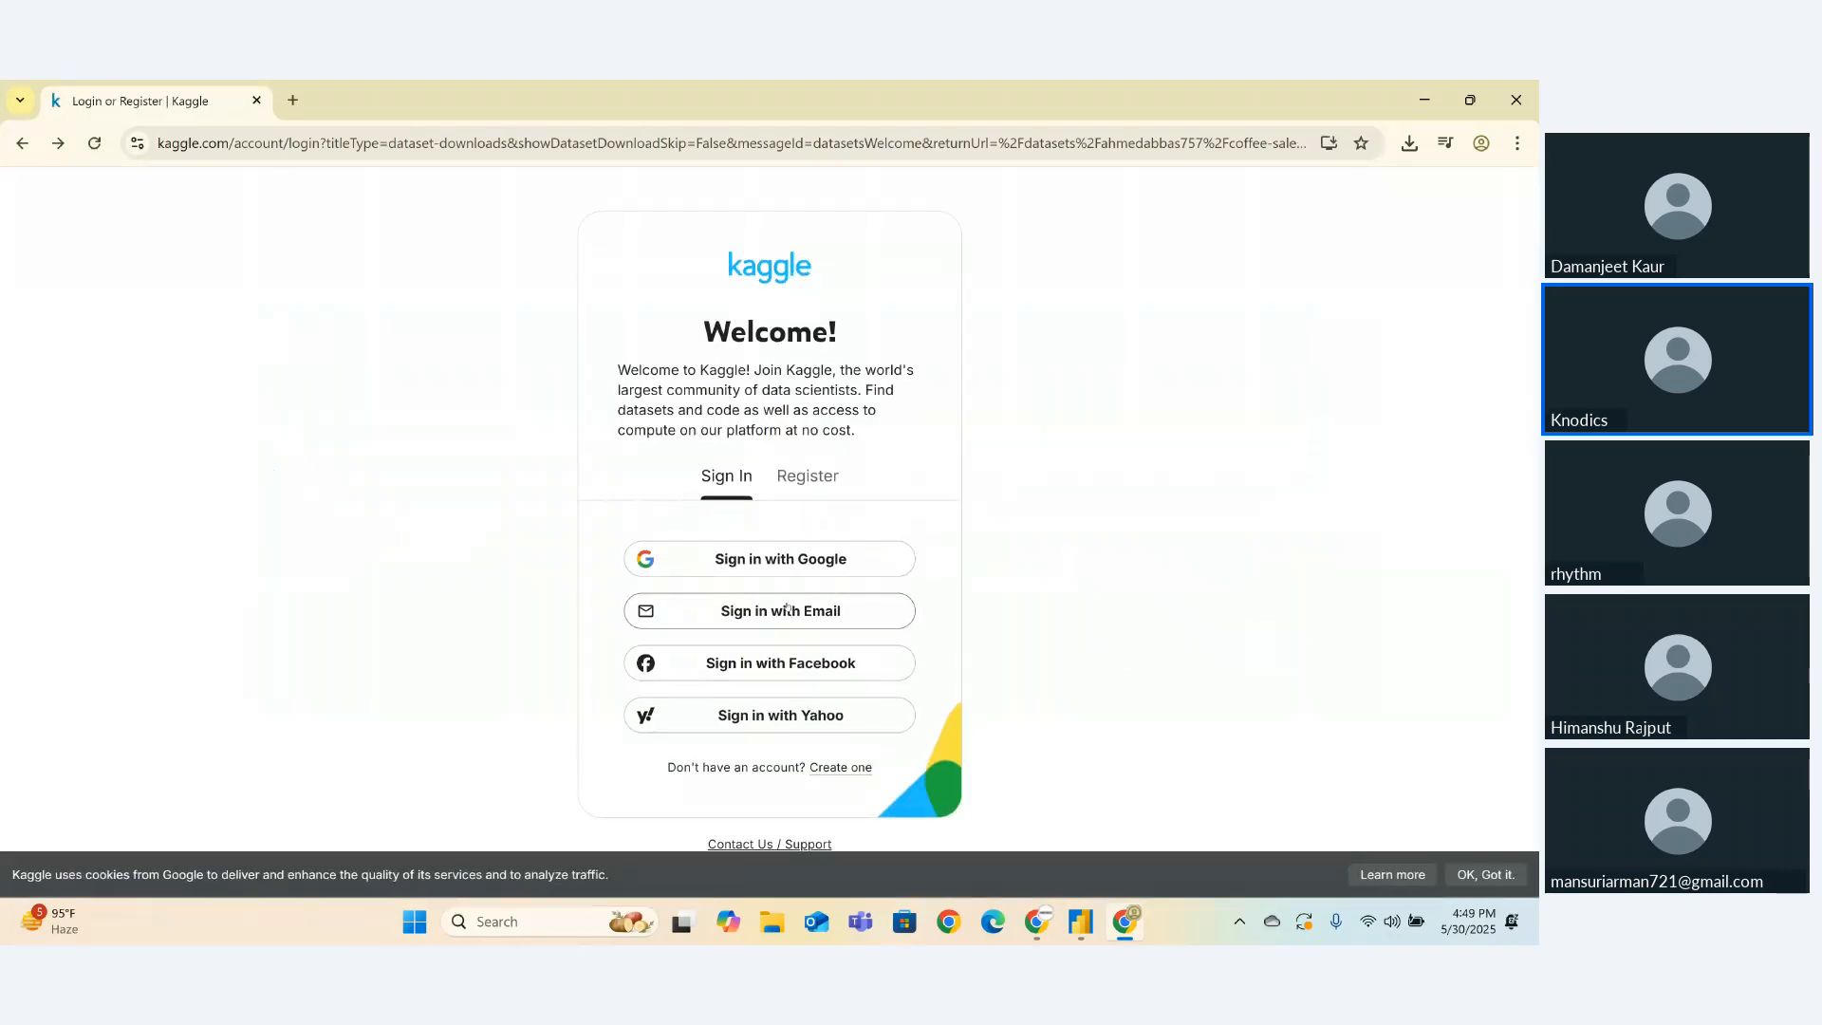
- Sign in to Kaggle with the account's e-mail address and password
click(787, 607)
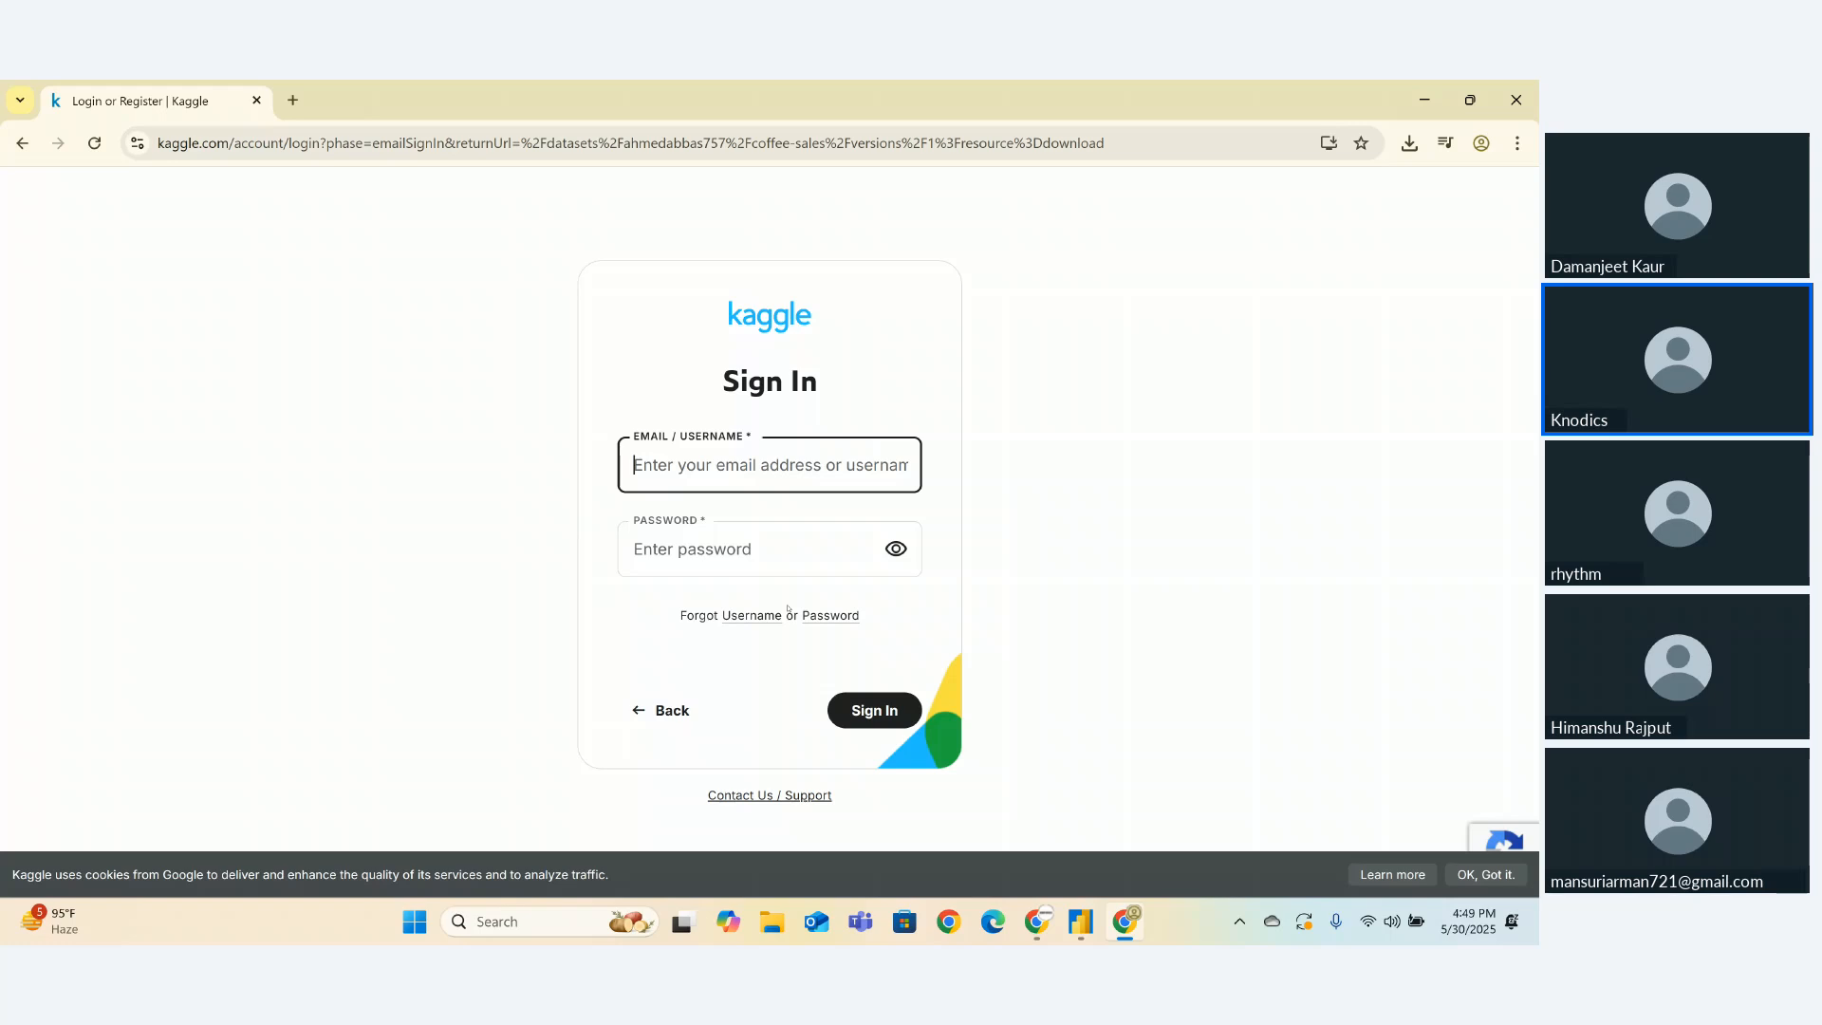
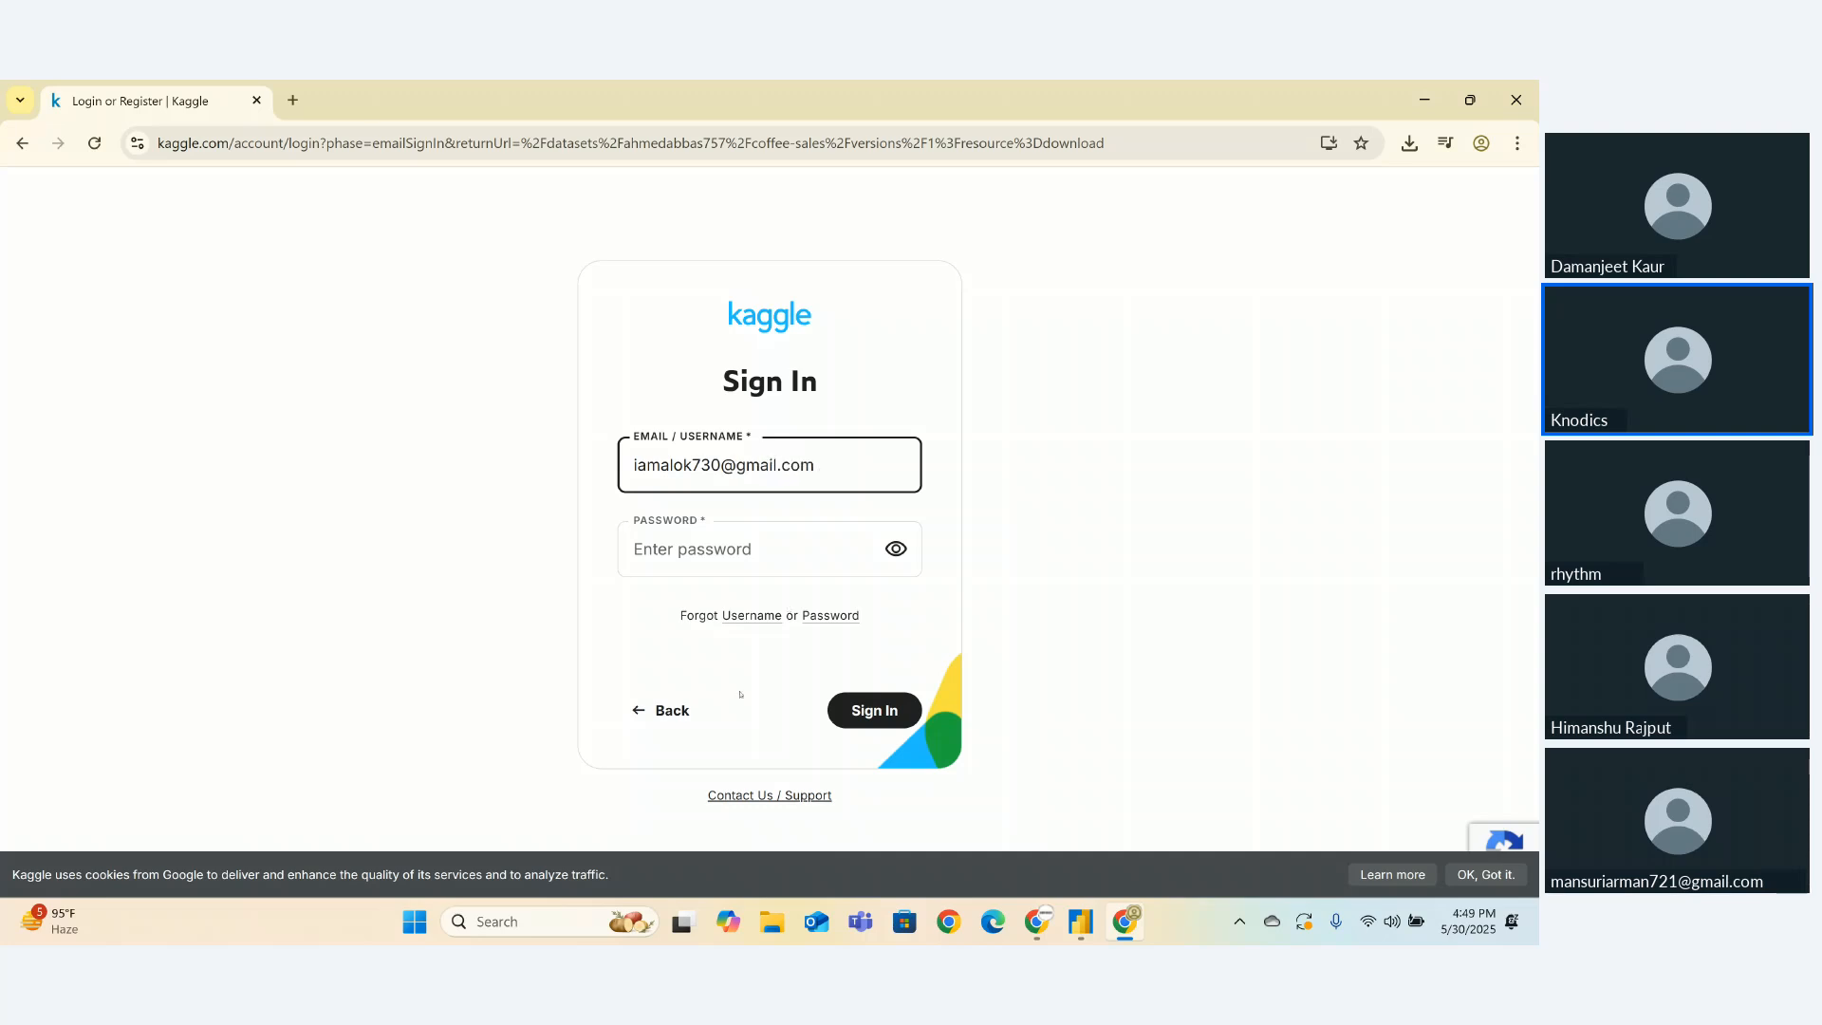
click(697, 566)
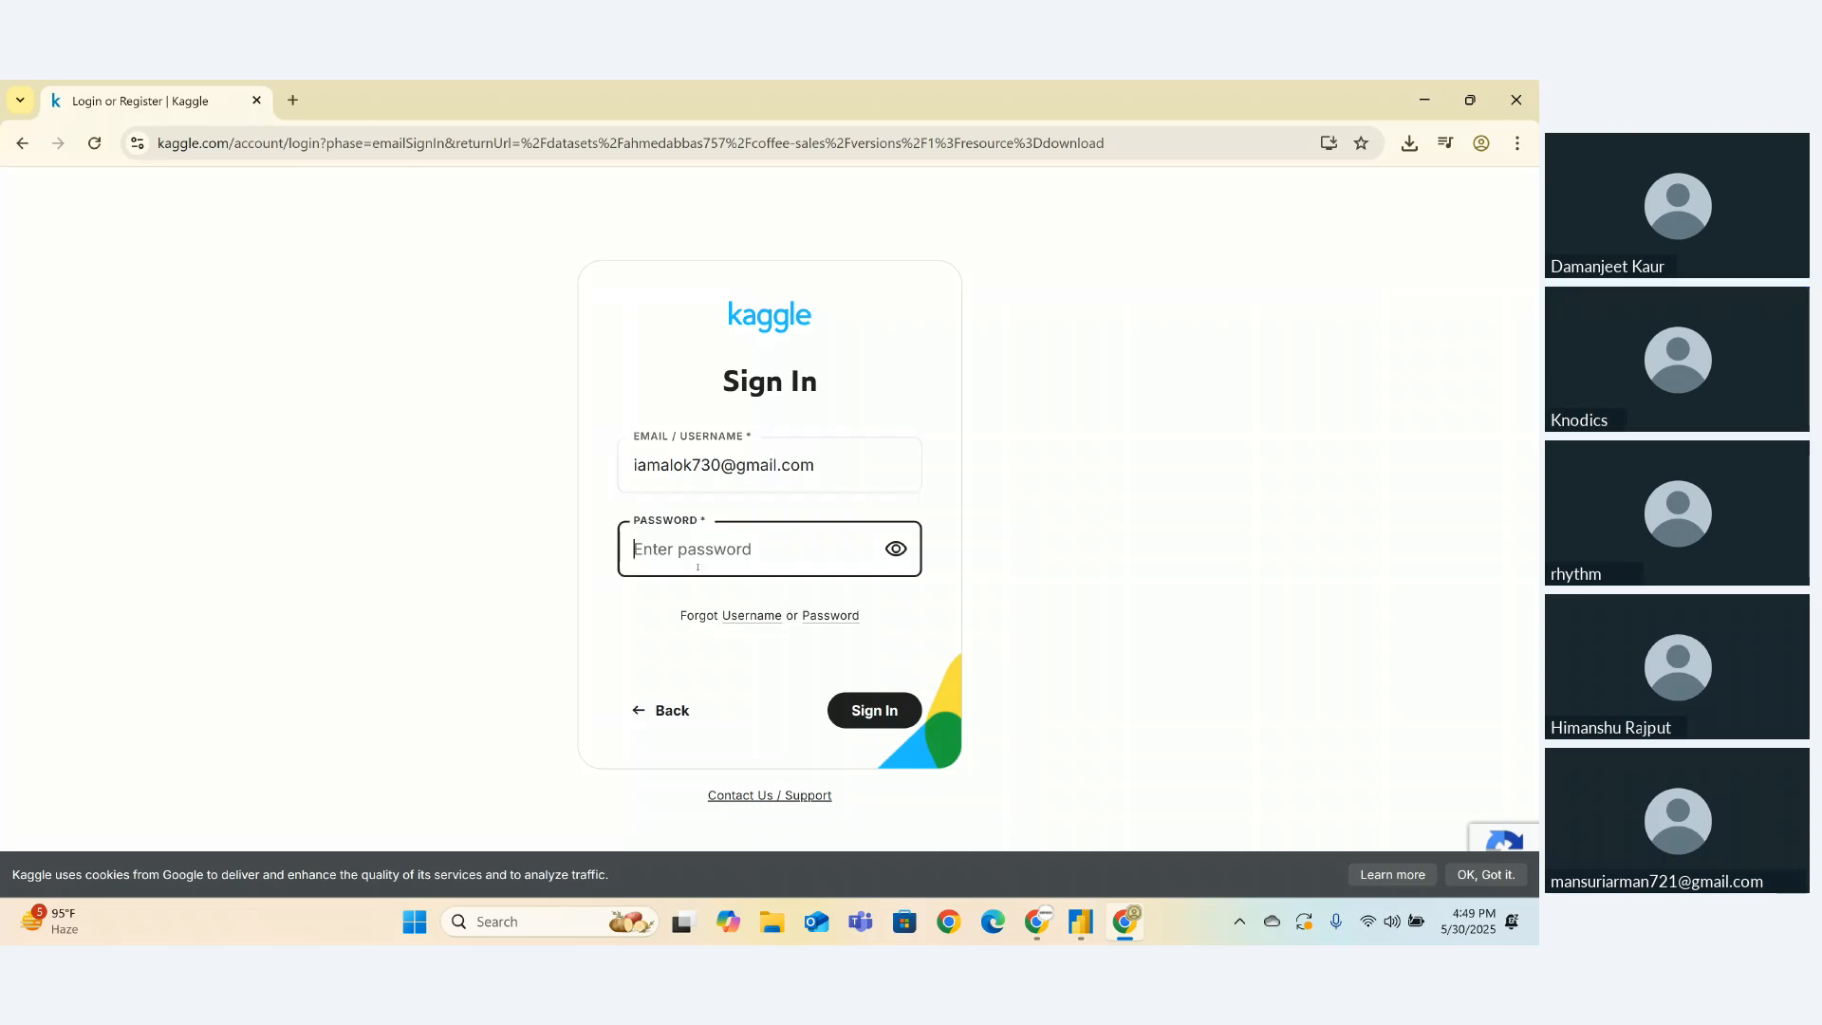
text(•••••)
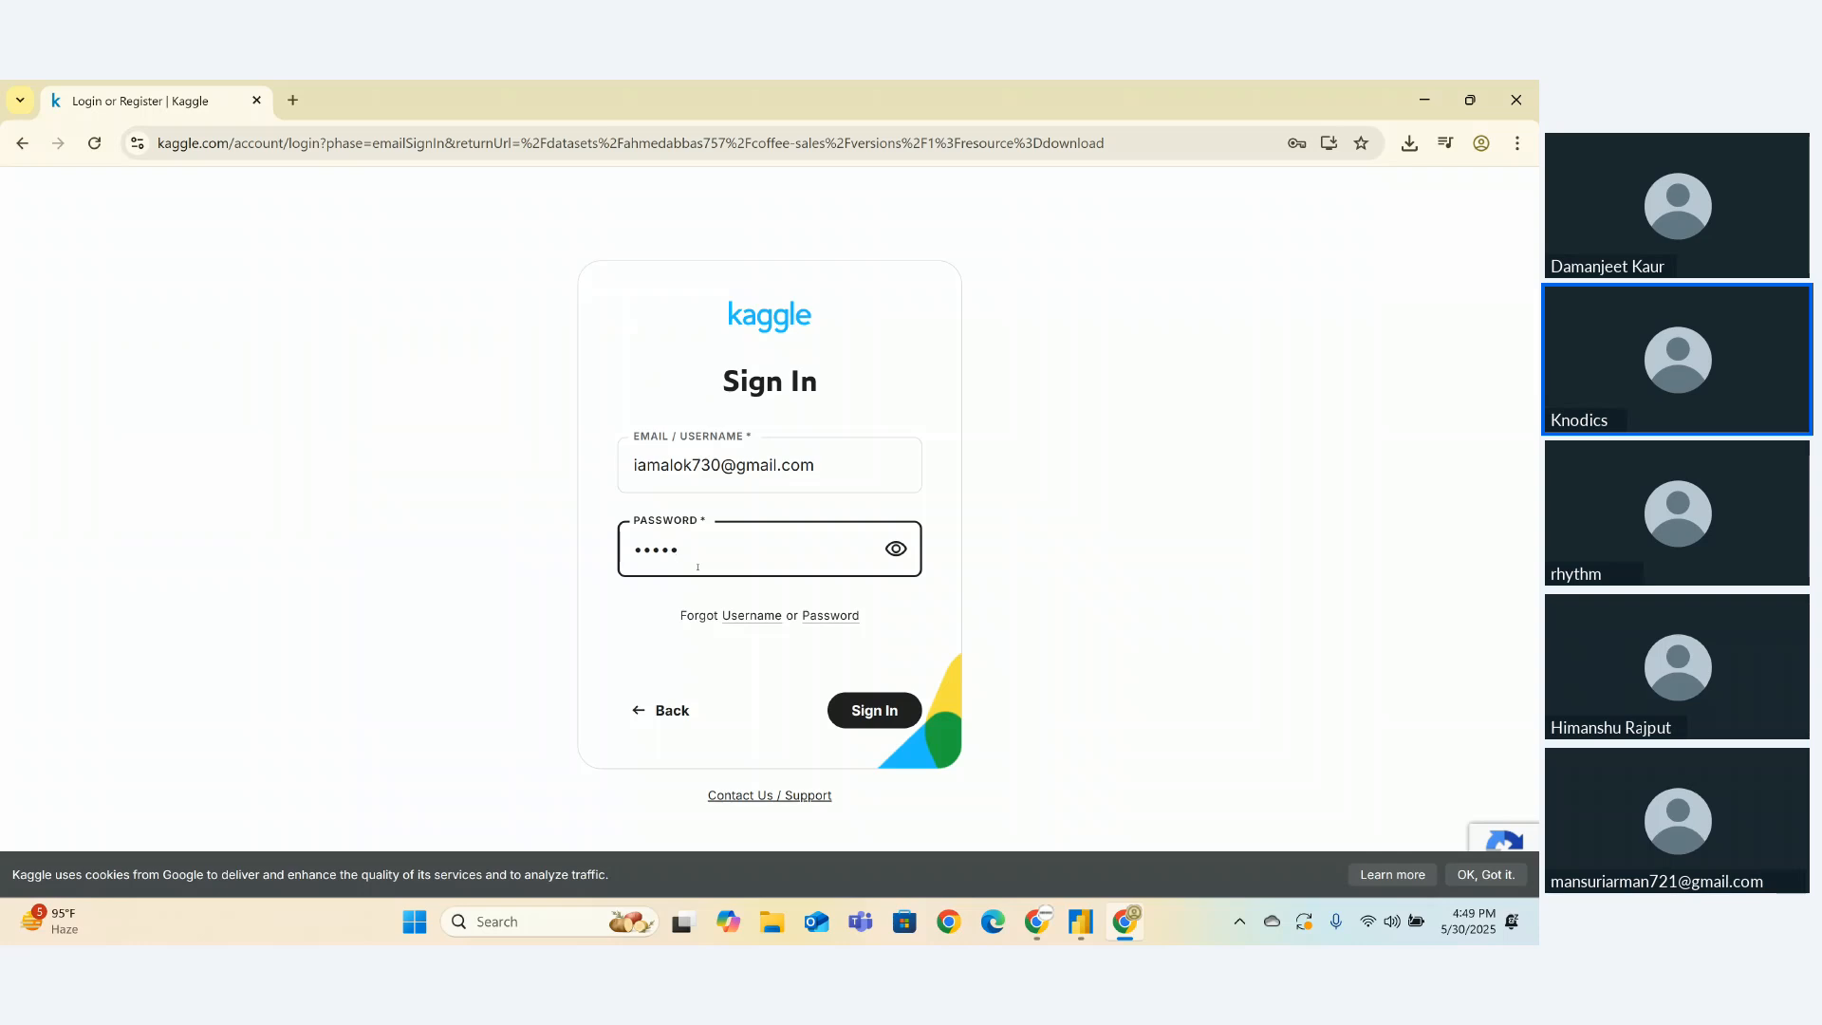
text(••••)
key(Return)
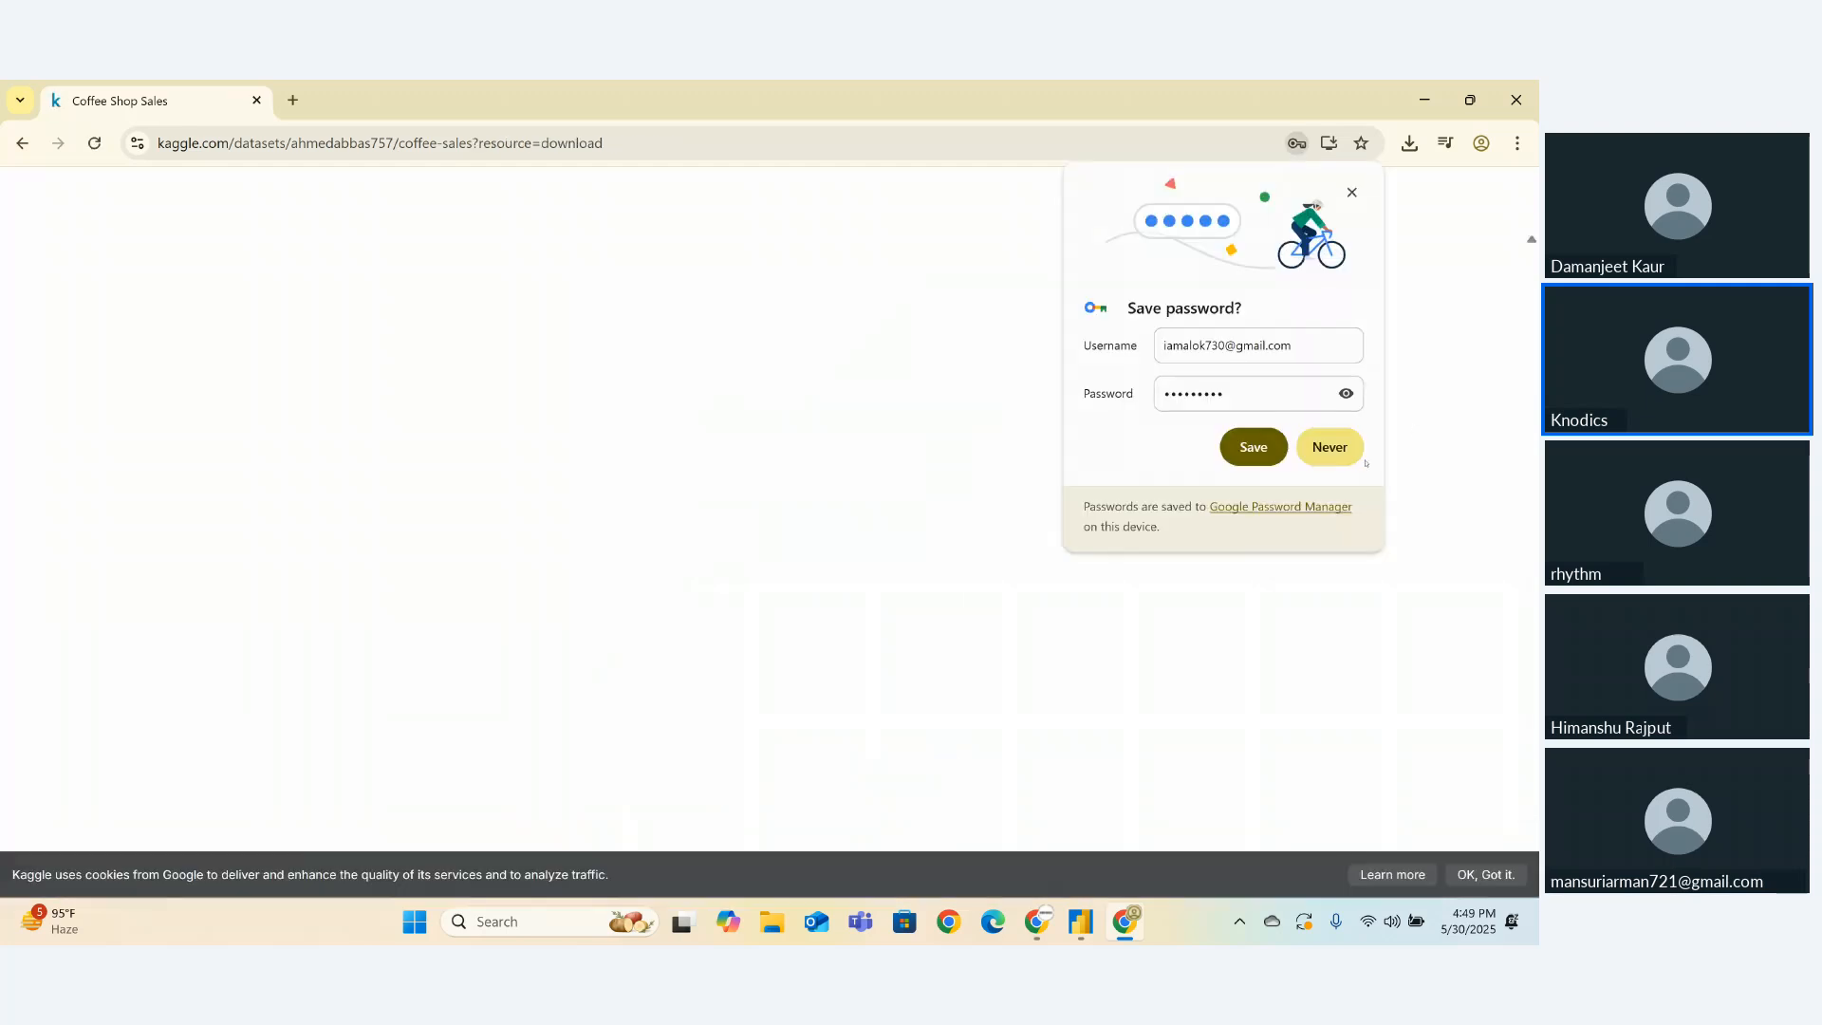
- Skip saving the password and download the Coffee Shop Sales dataset from Kaggle as a zip
click(1345, 453)
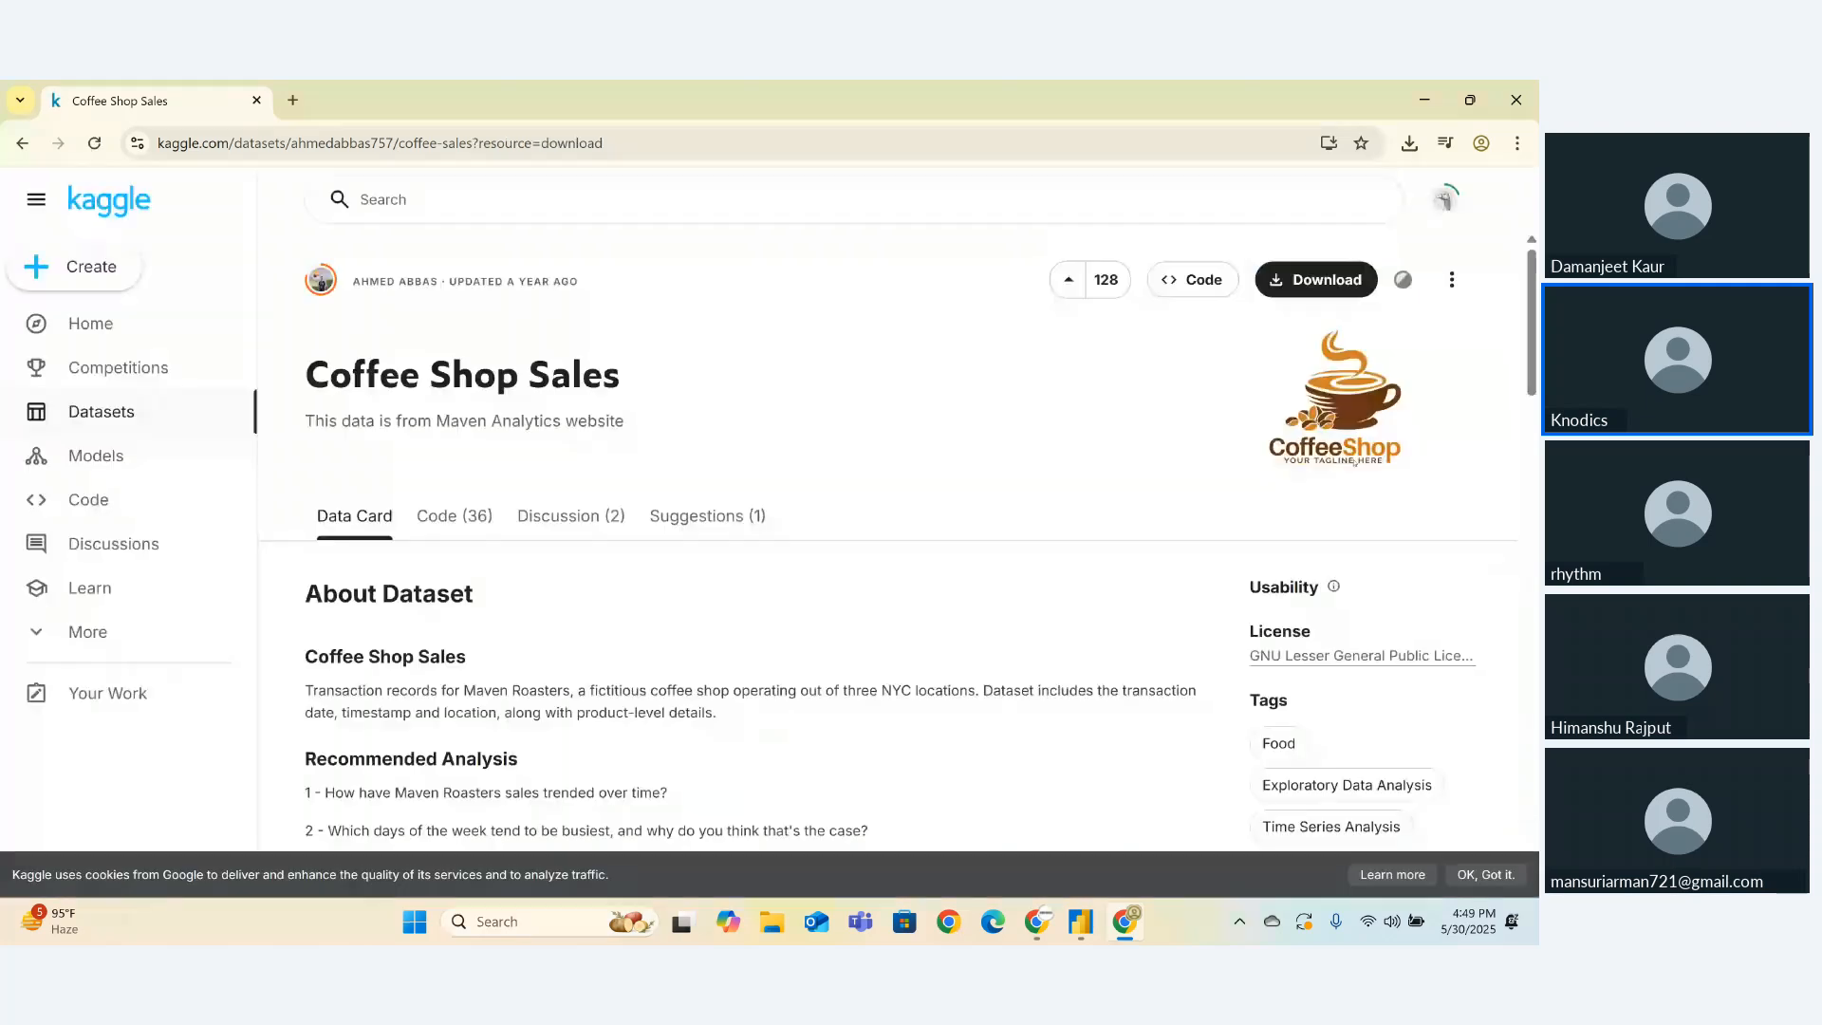
click(1315, 285)
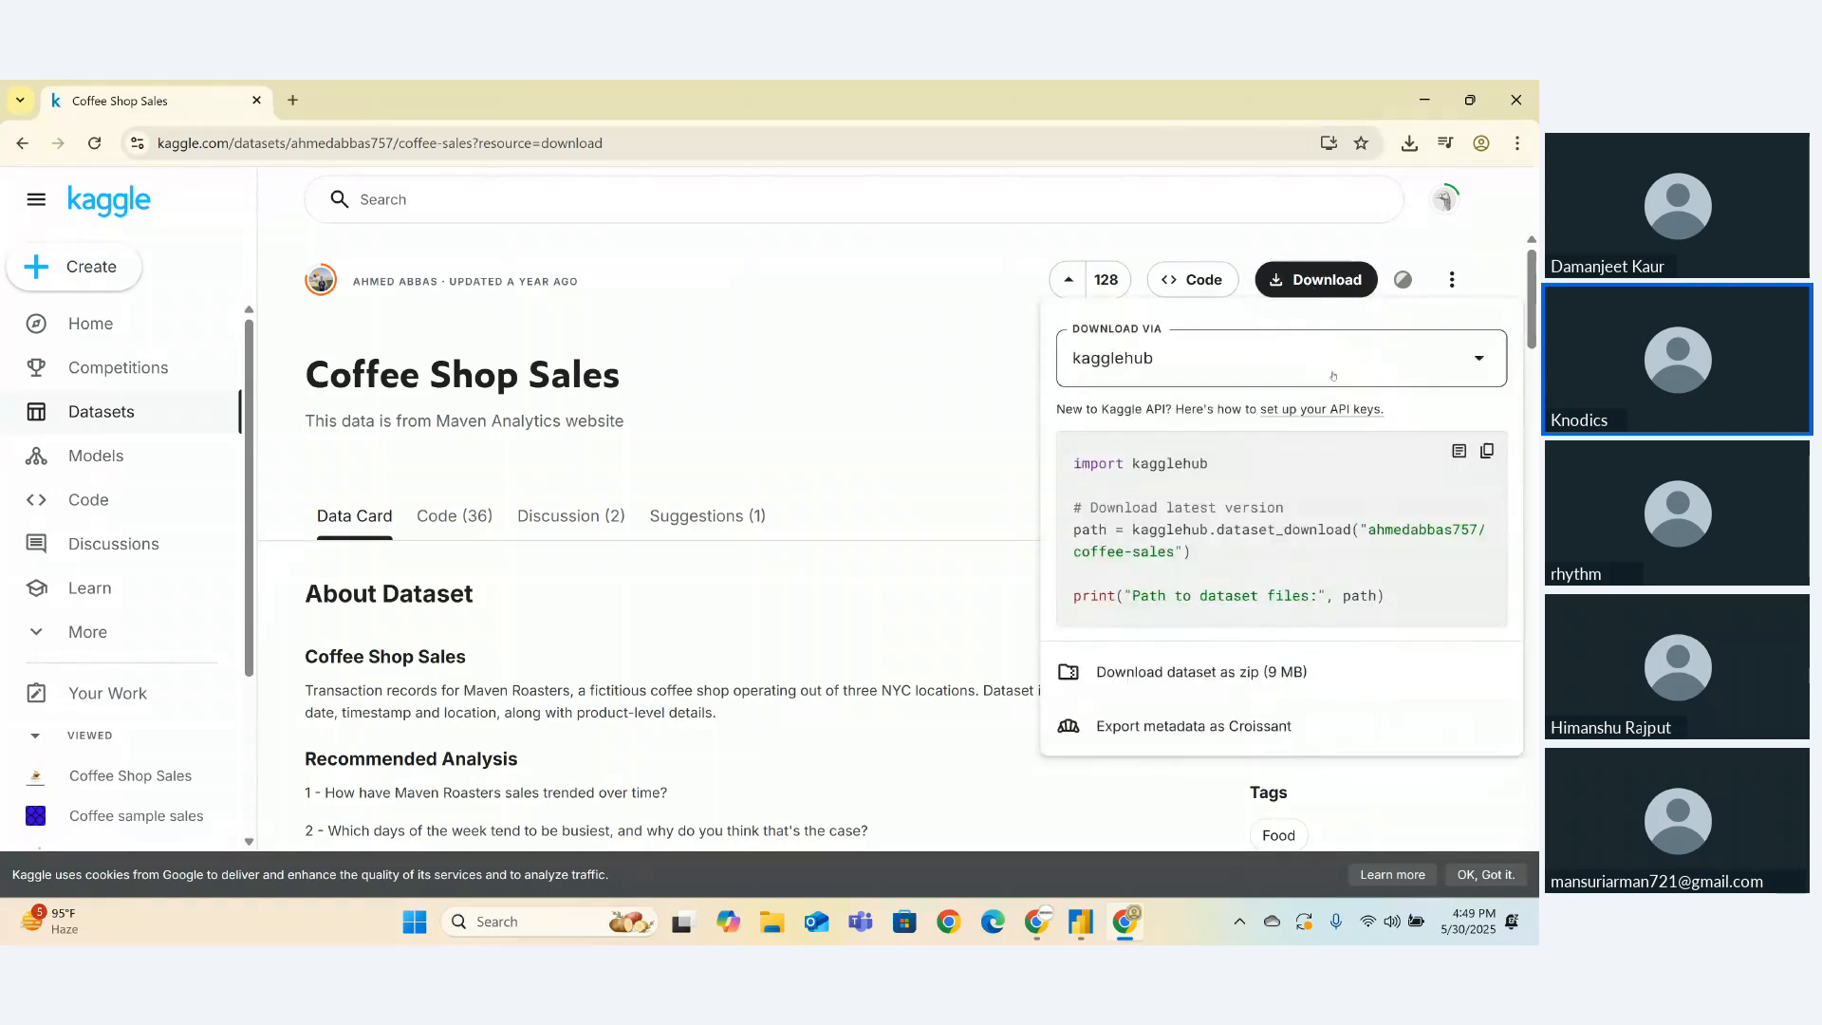
click(1168, 674)
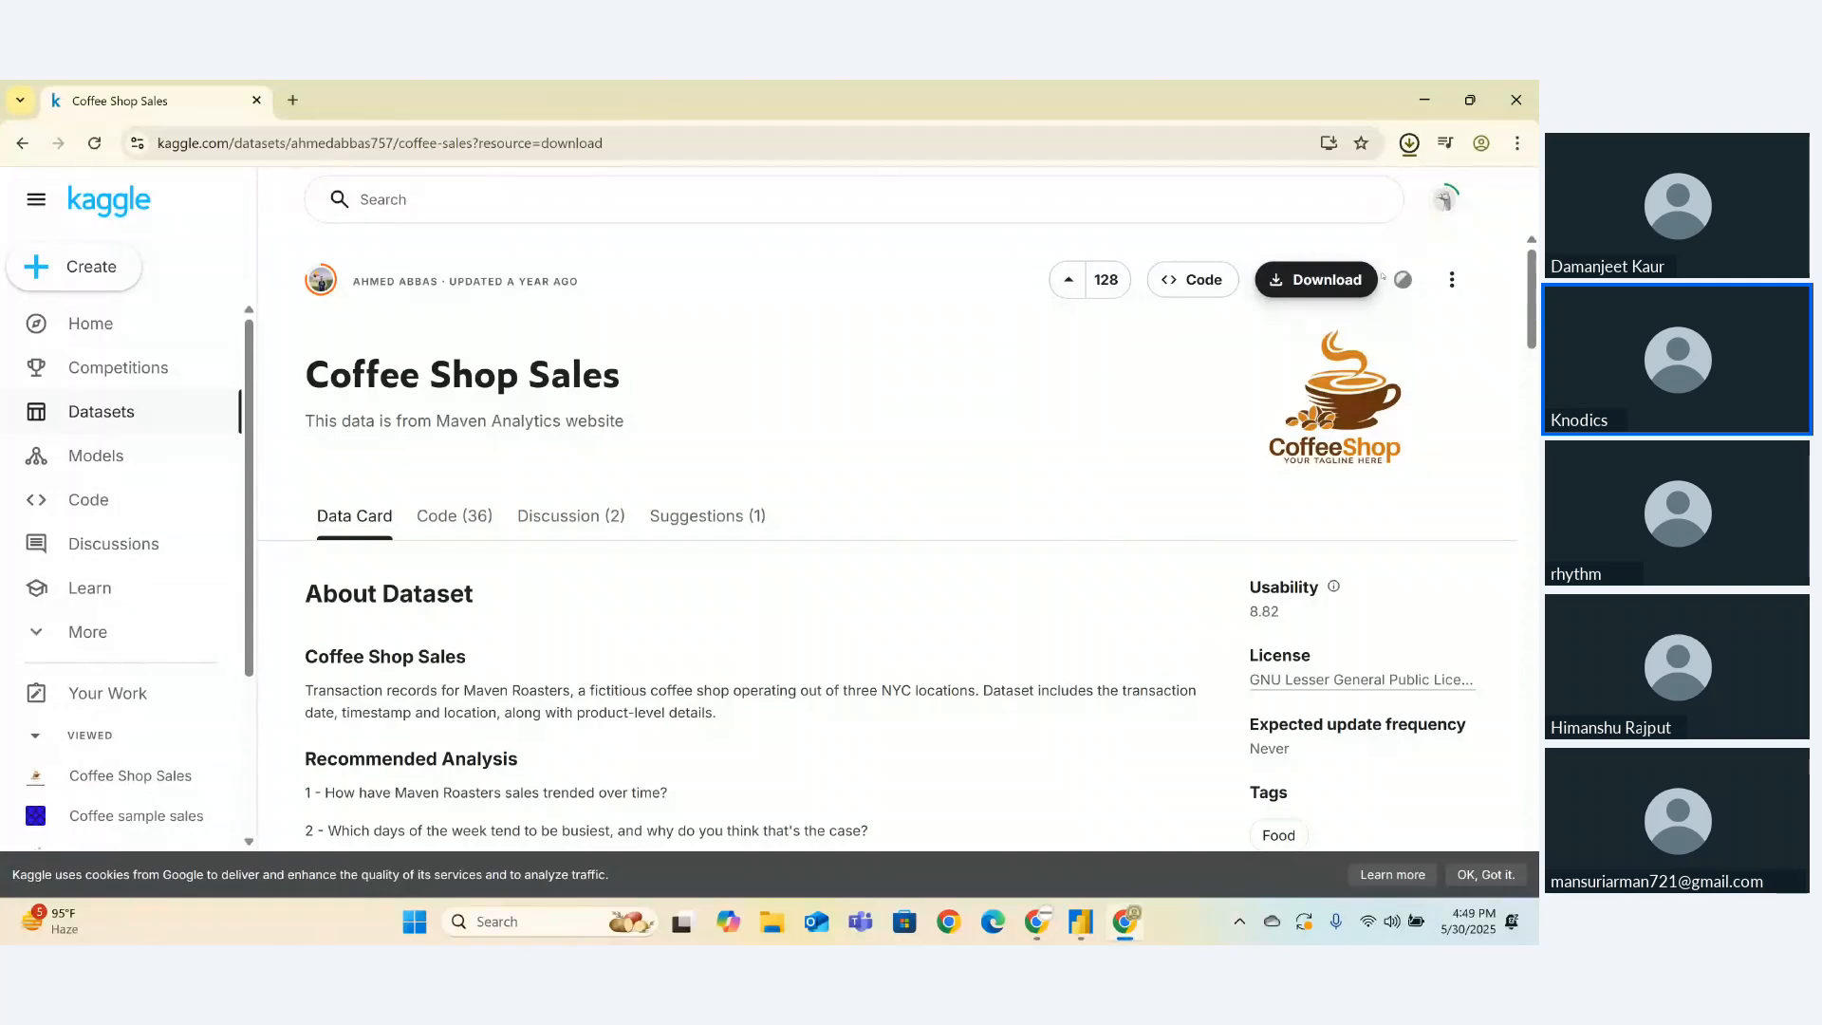
click(1409, 142)
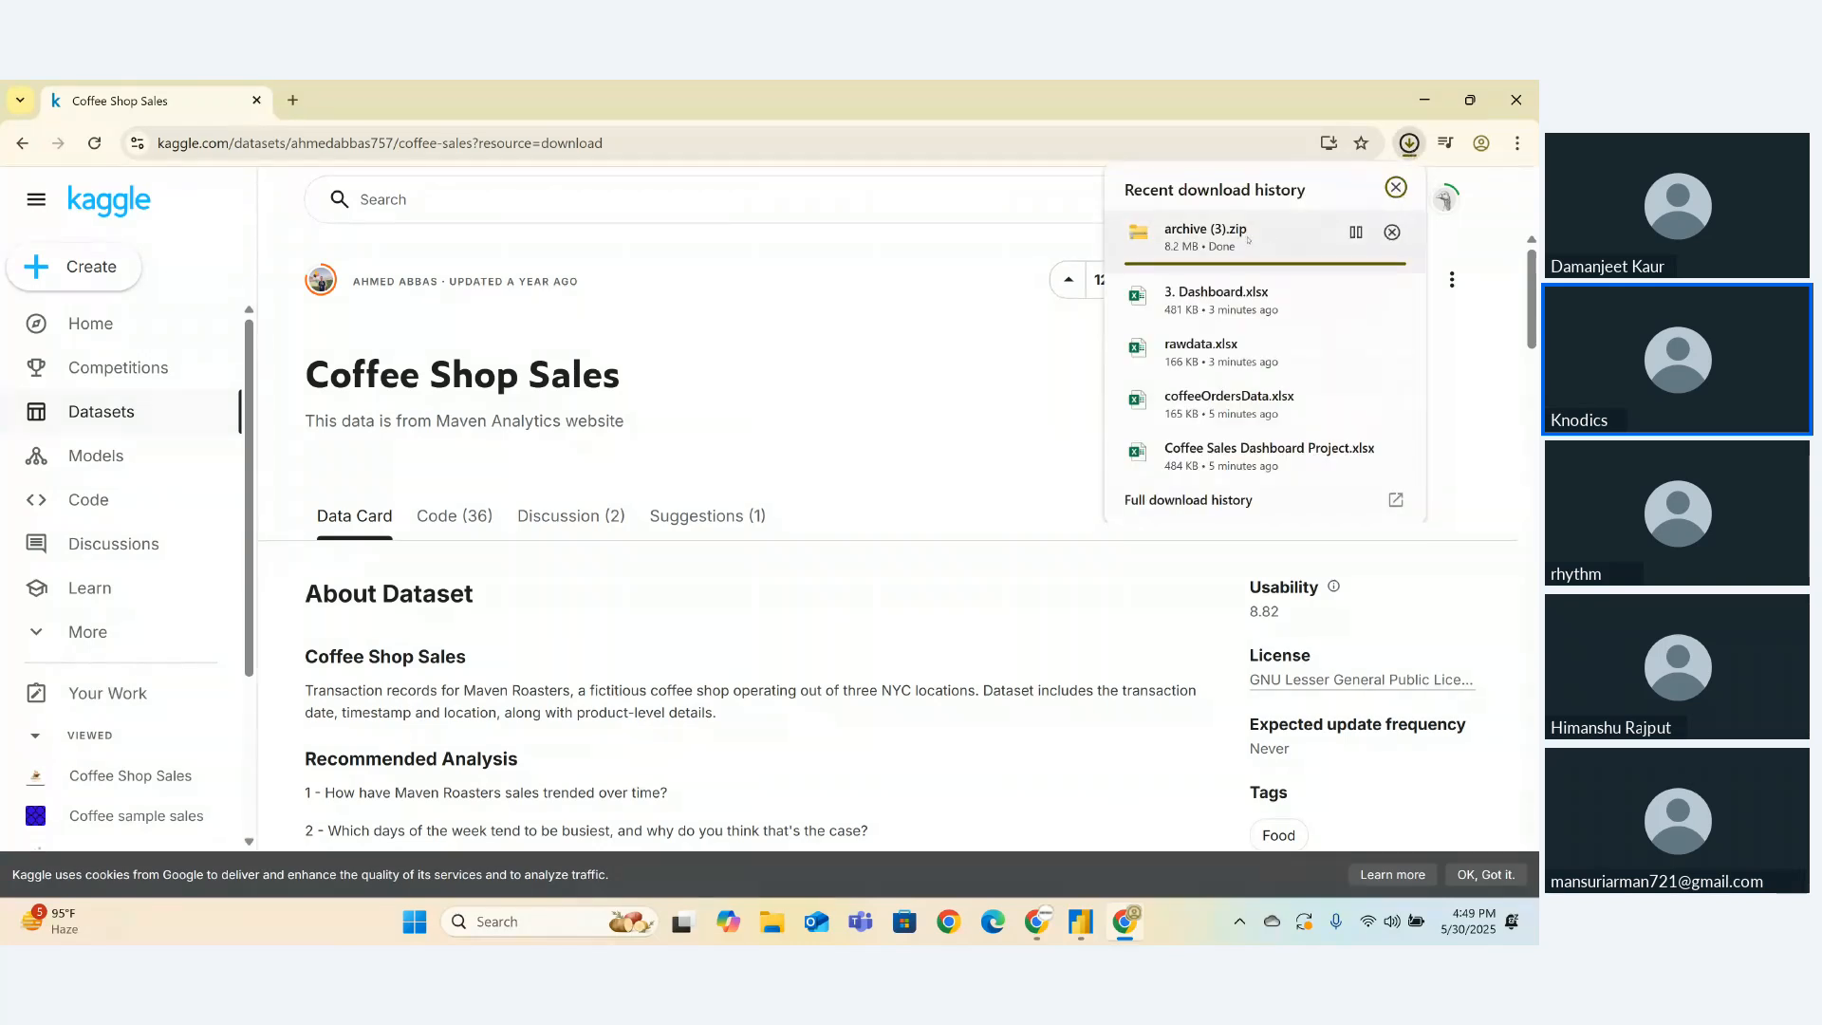
- Extract archive (3).zip into a new archive (3) folder in Downloads
click(1247, 239)
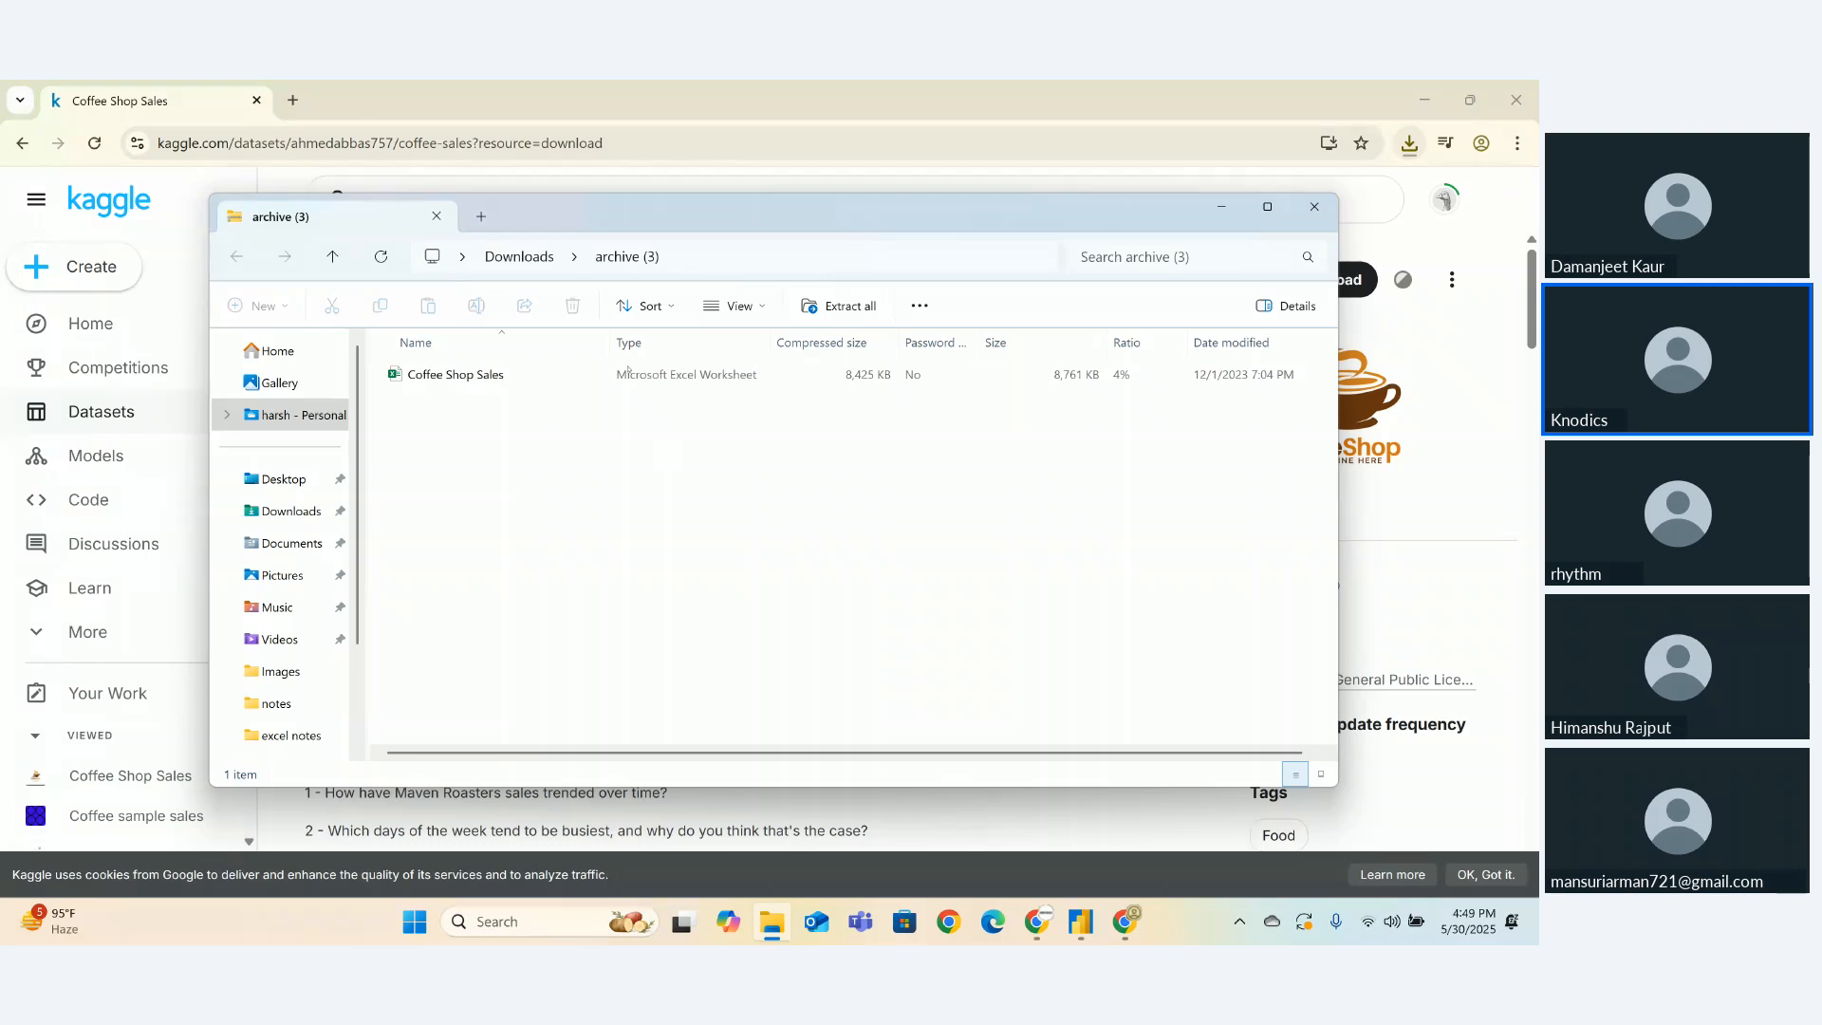
click(520, 257)
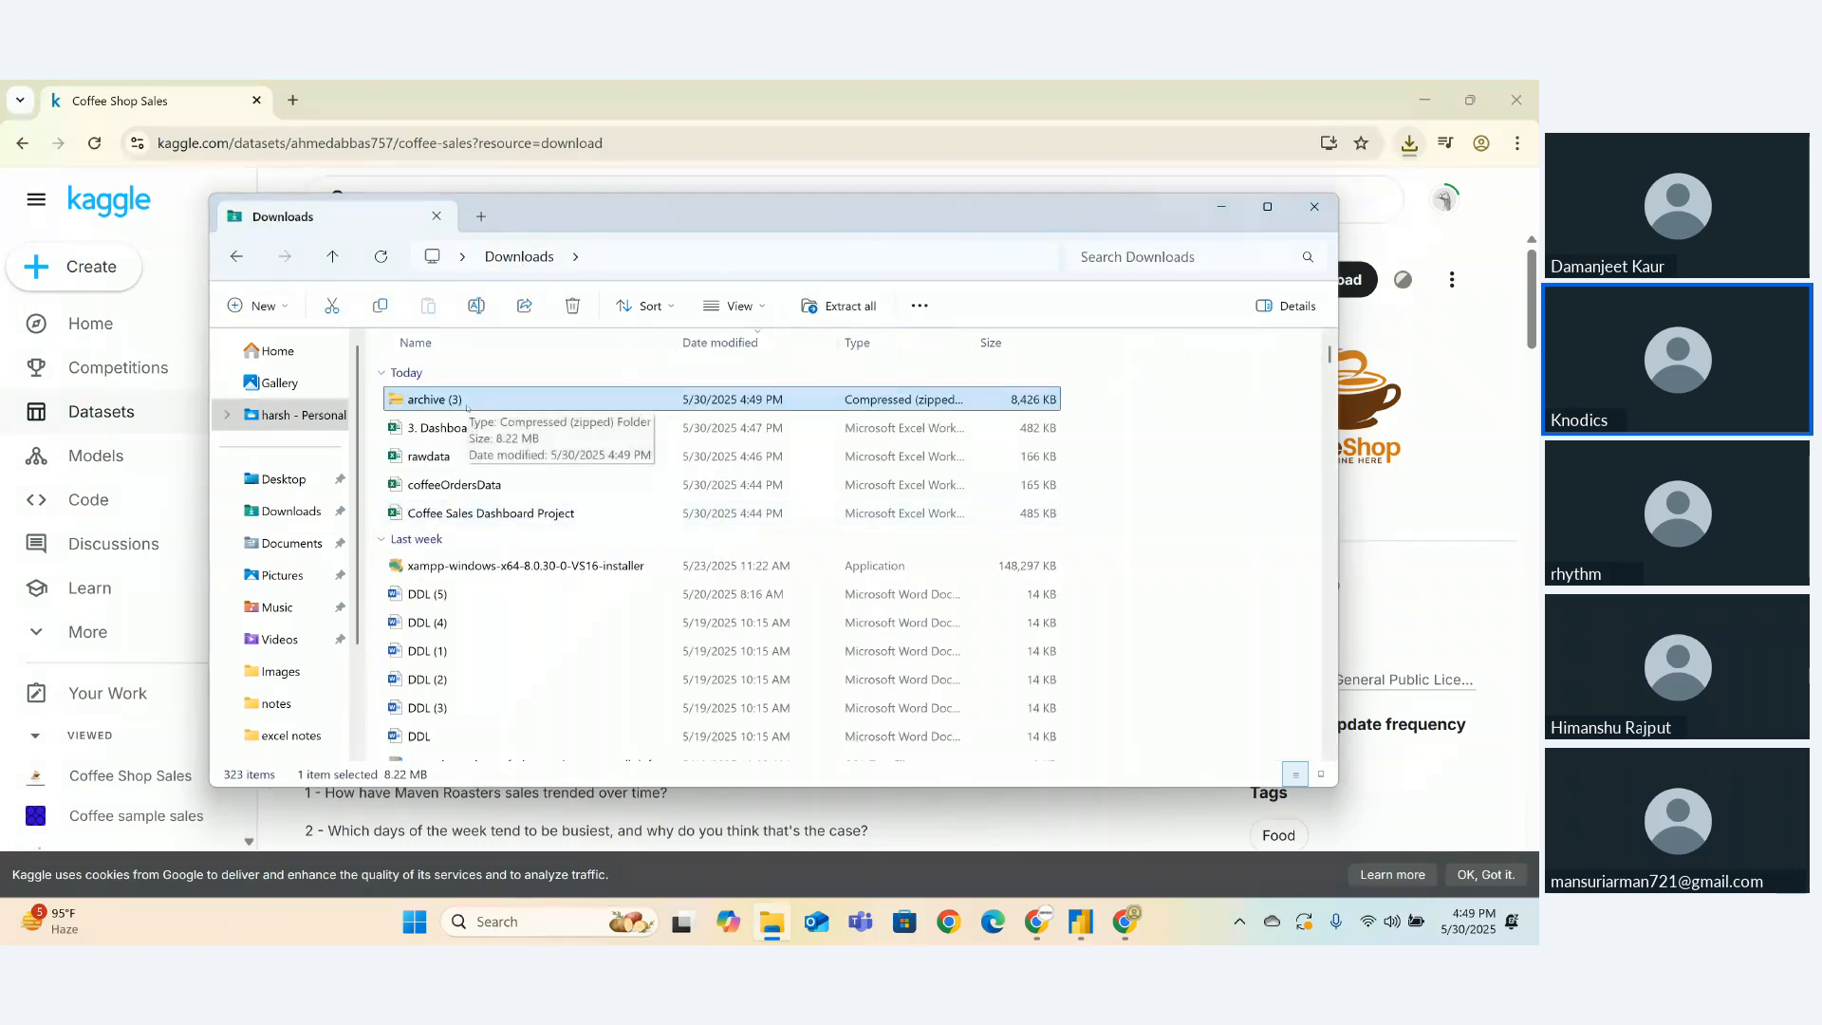
click(464, 413)
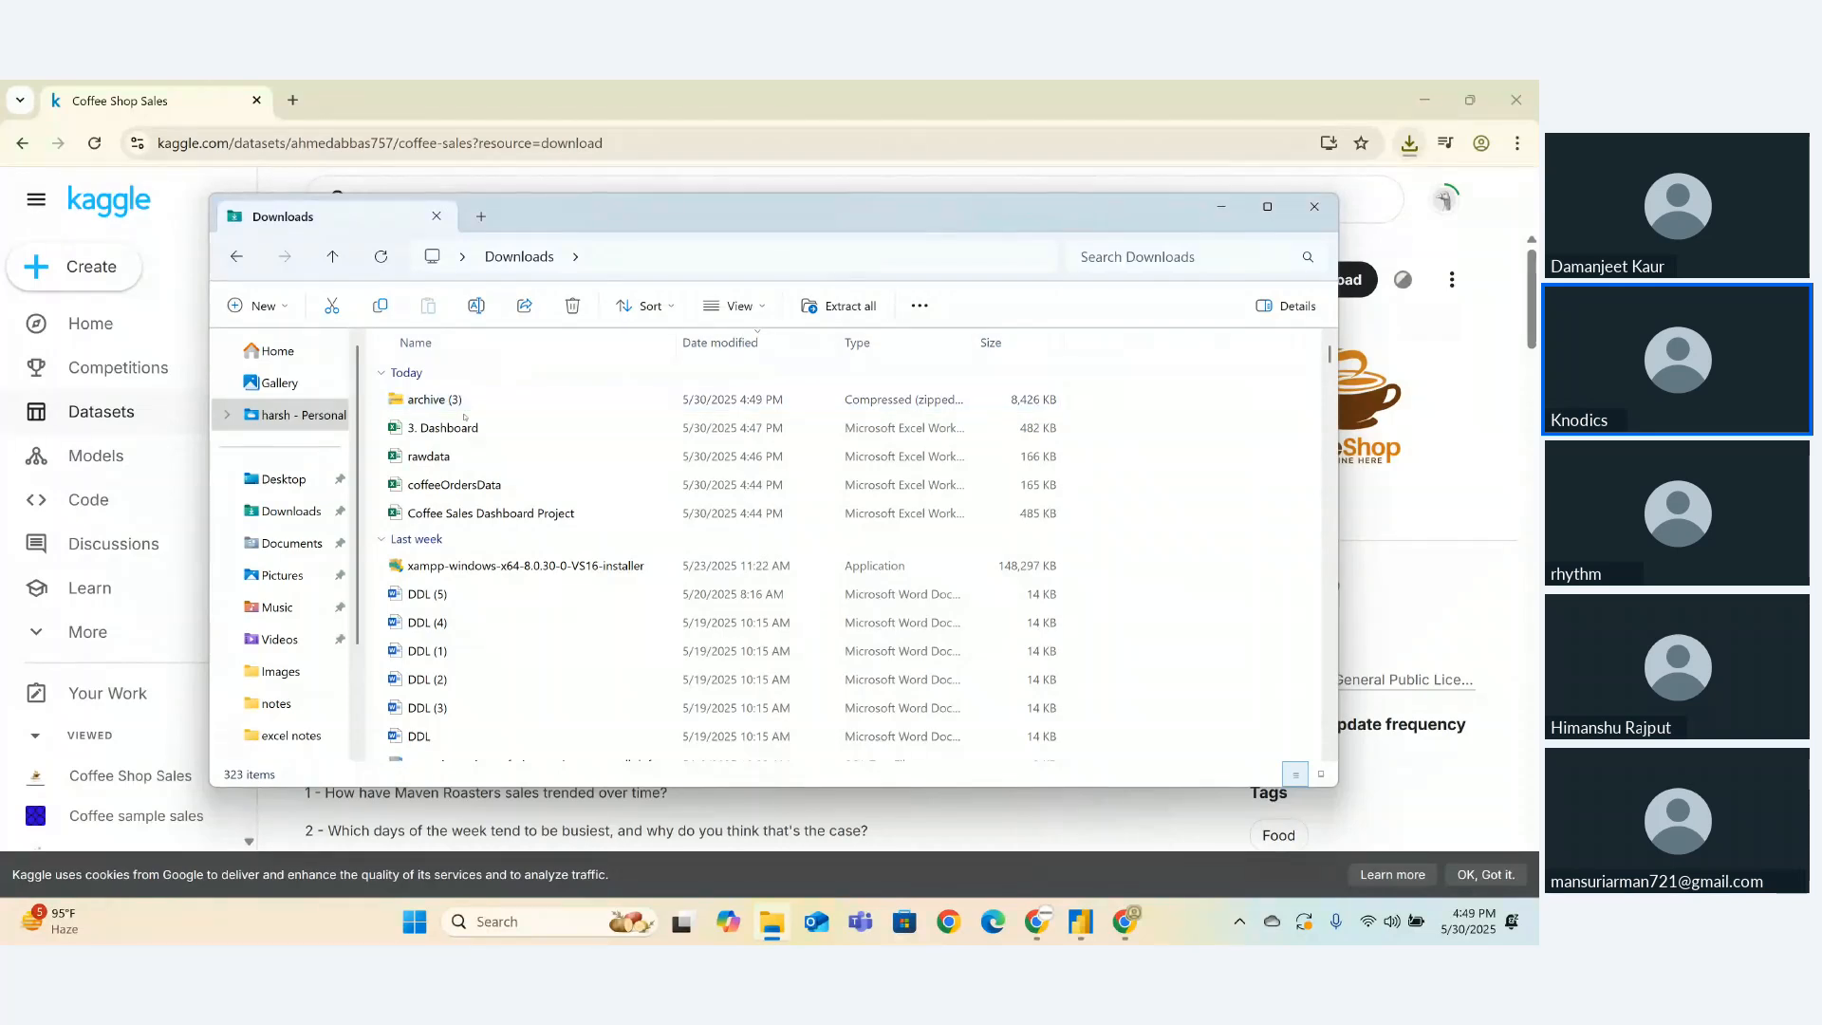
right_click(464, 415)
click(445, 403)
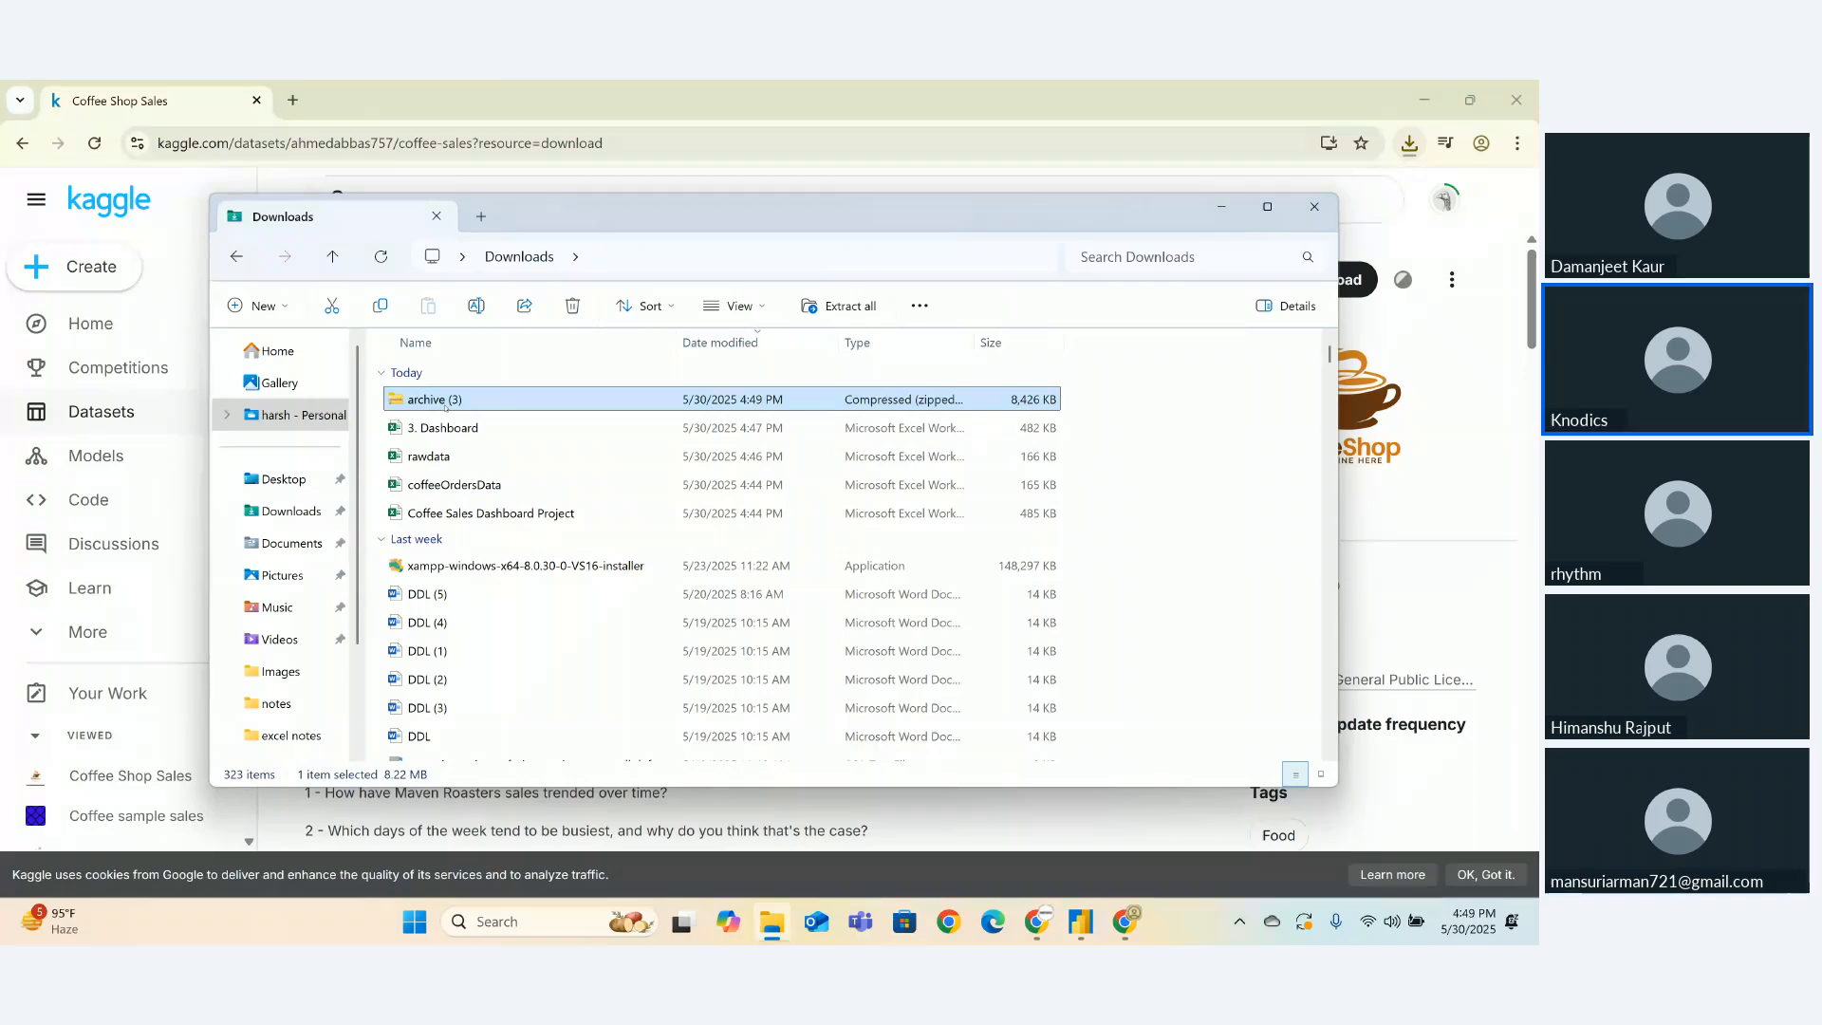
click(445, 400)
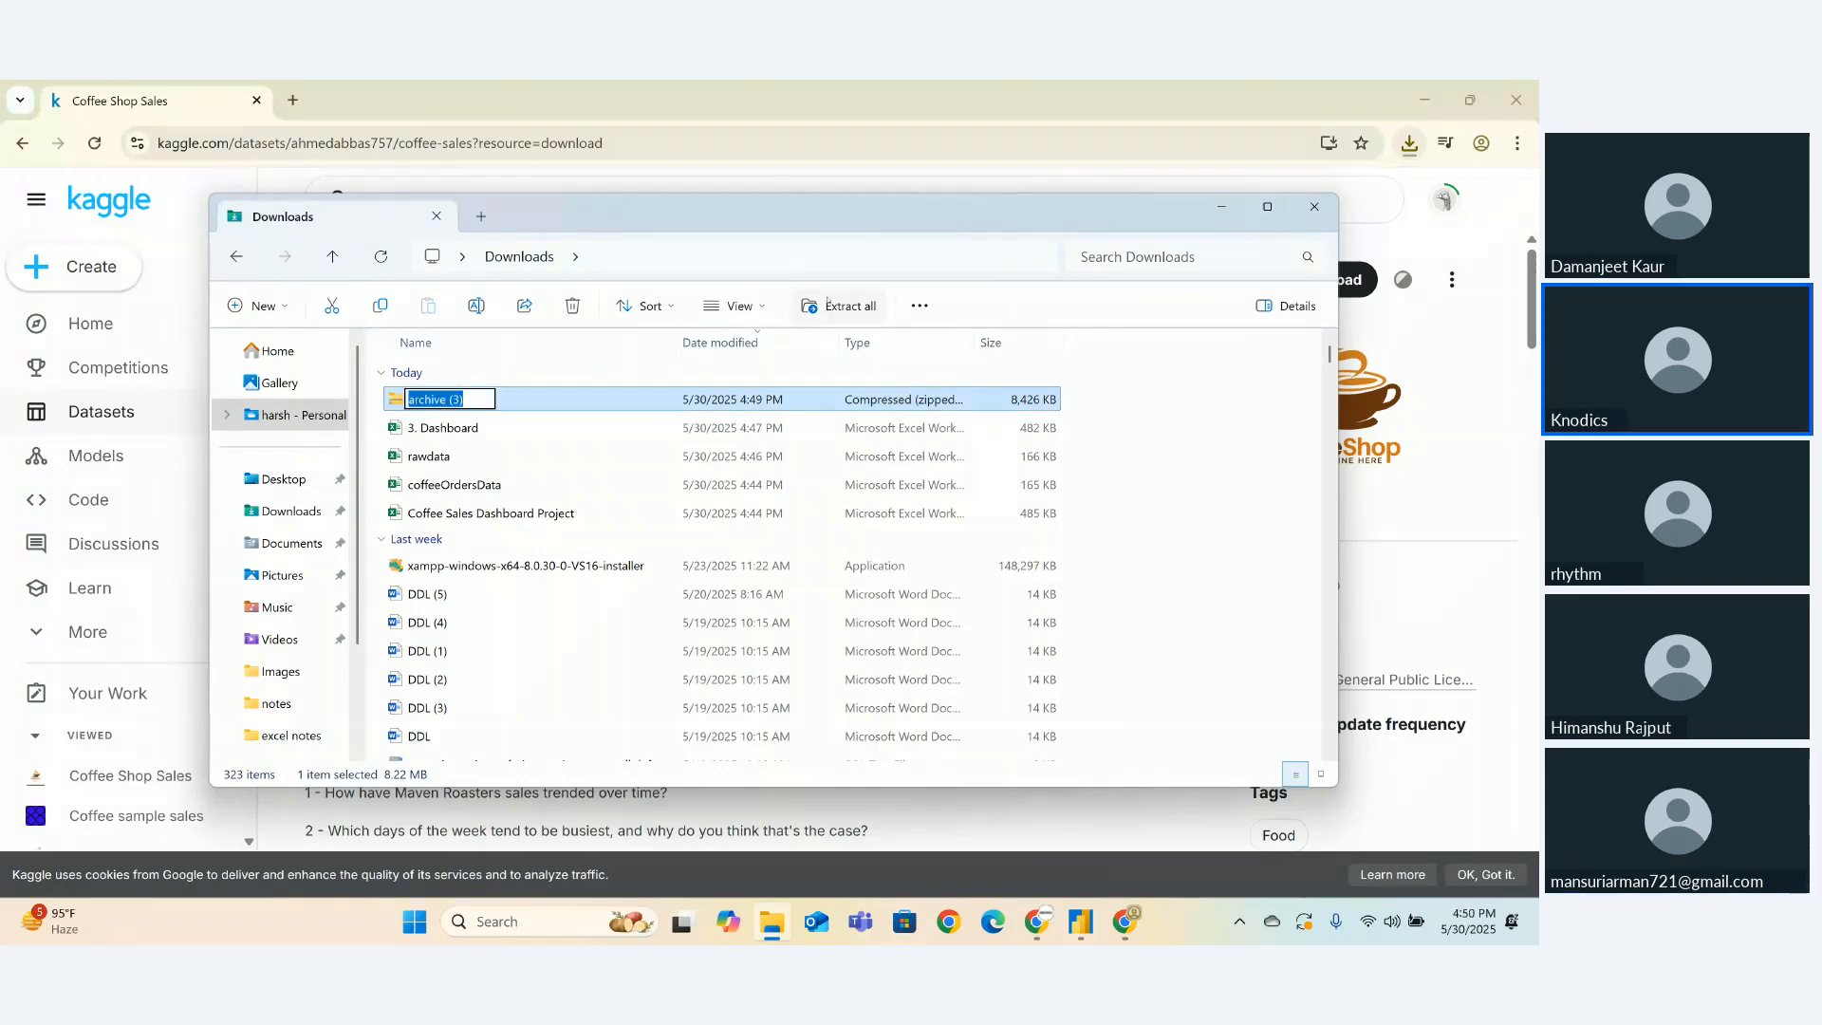
click(835, 308)
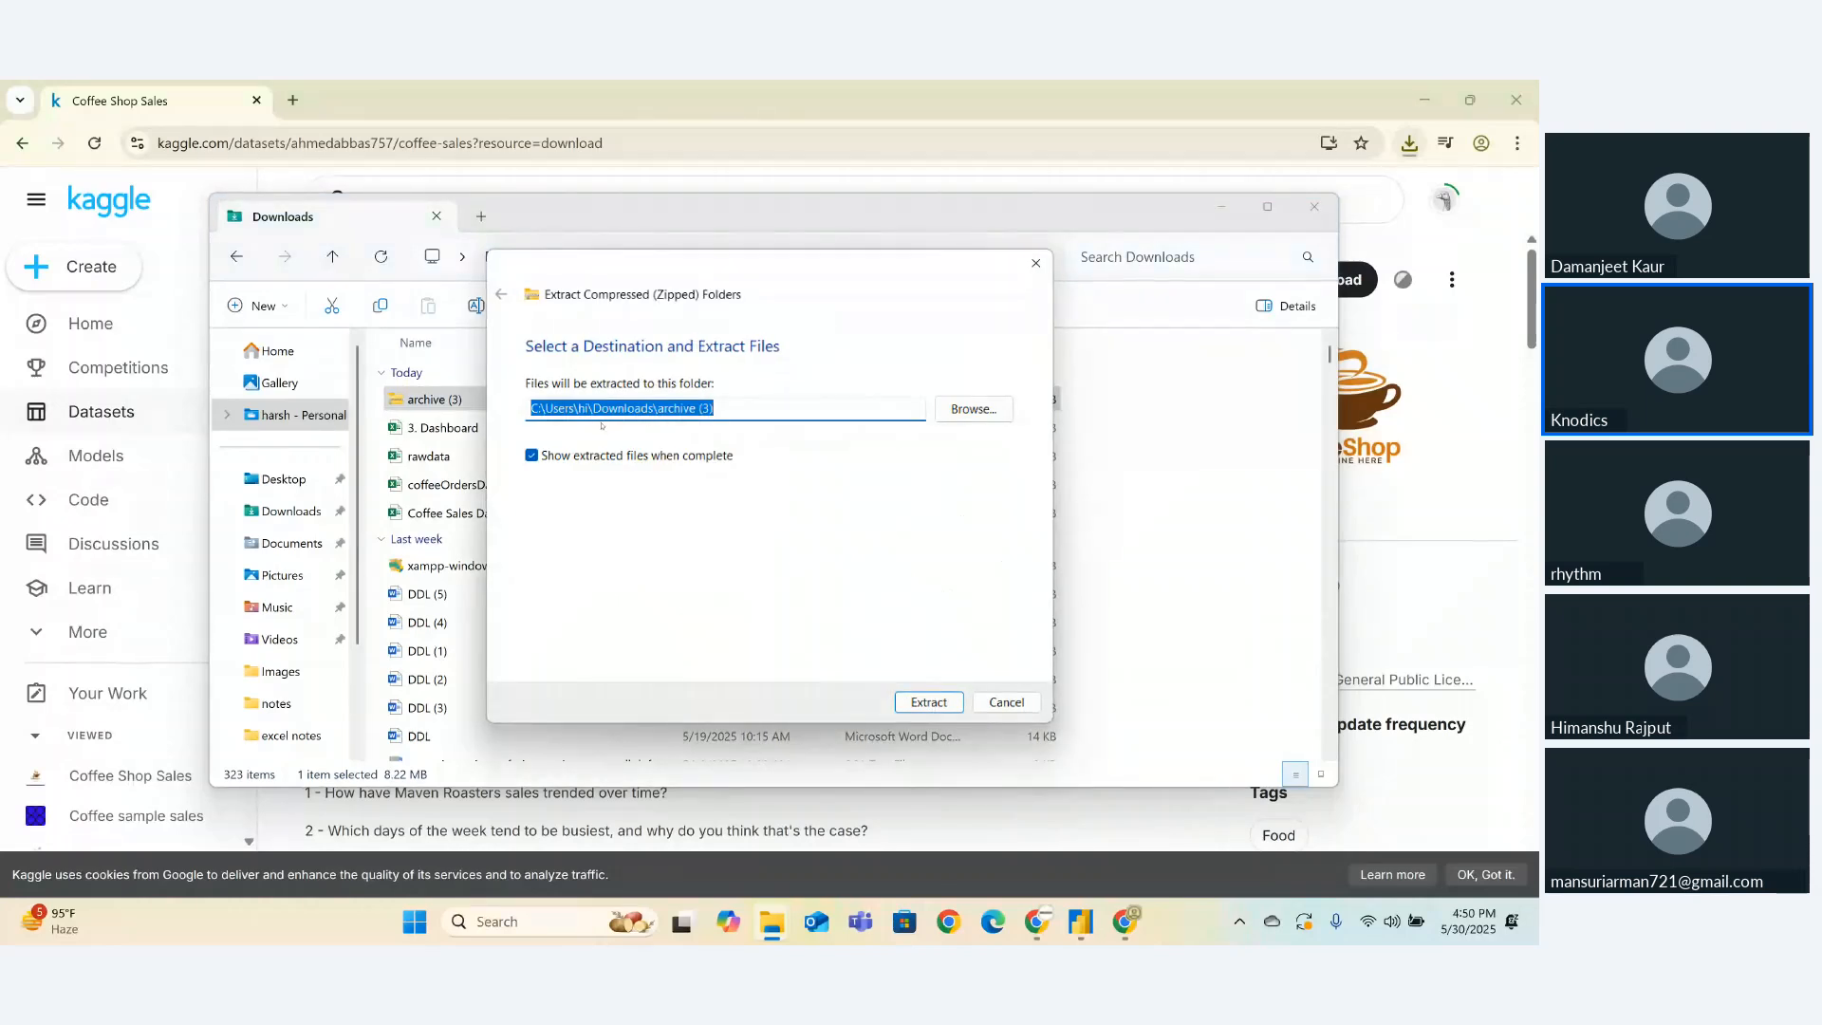
click(923, 706)
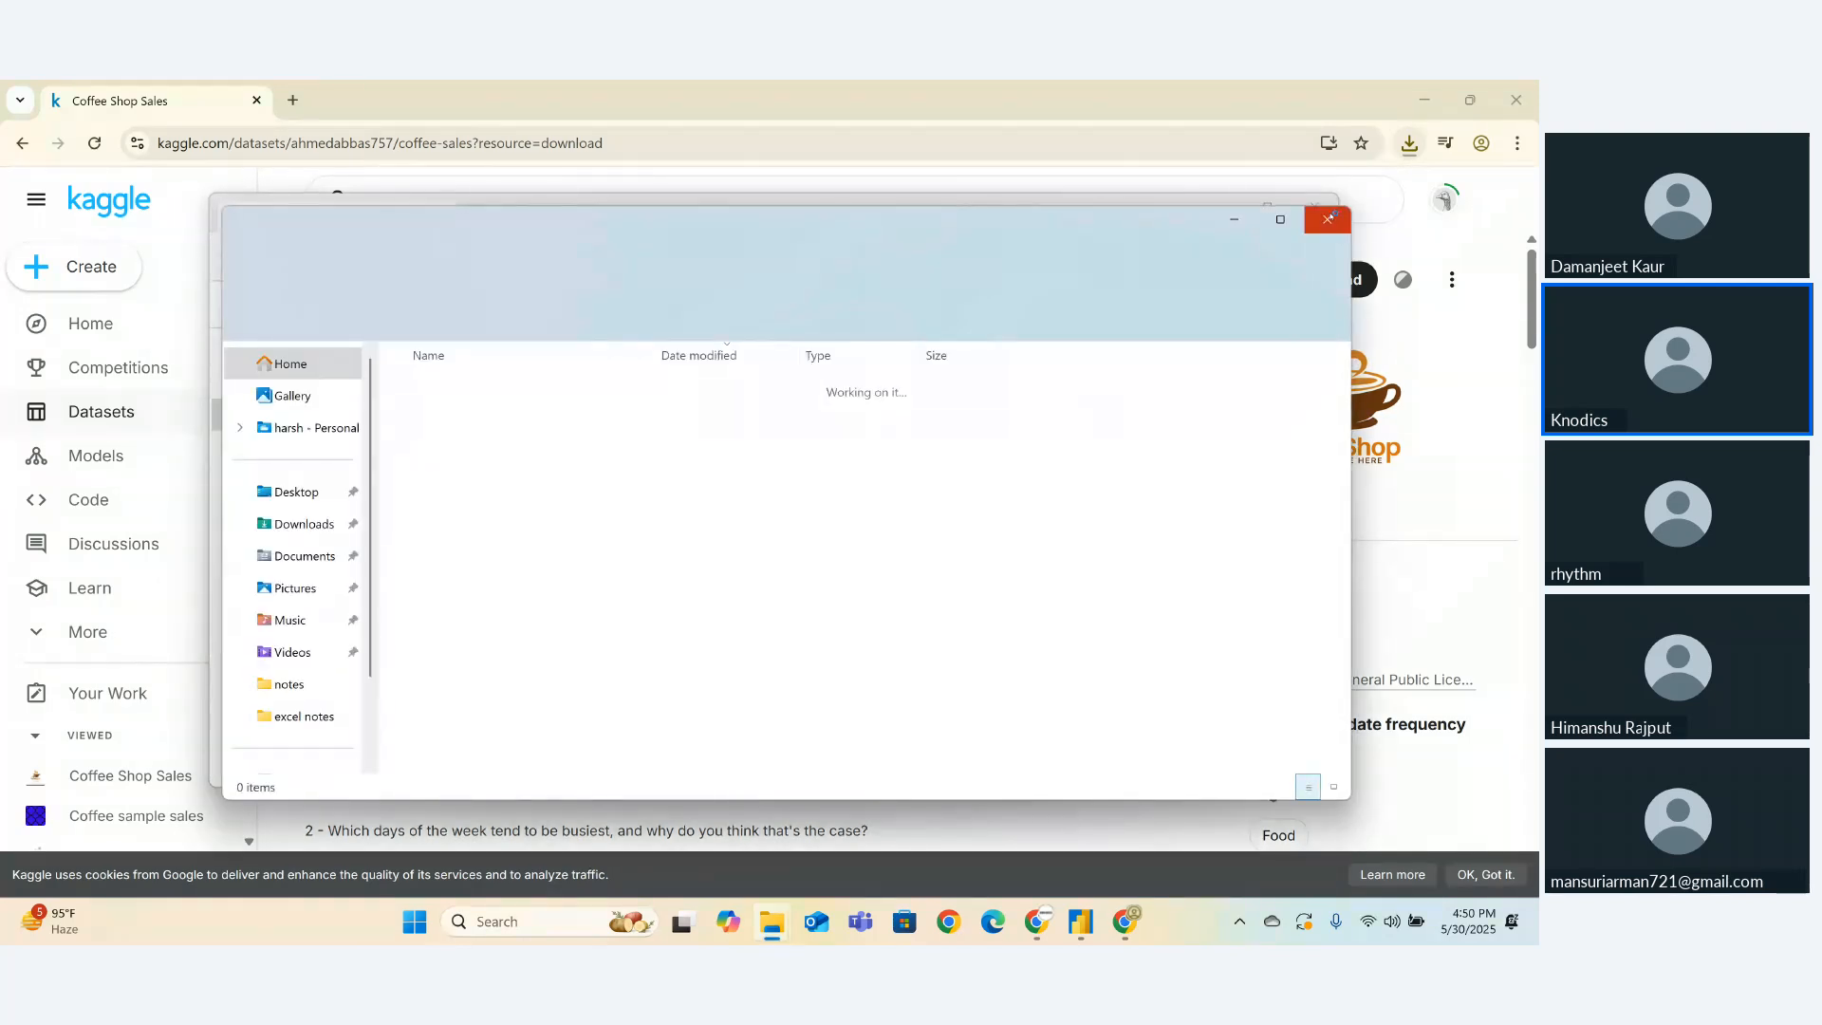
- Delete the original archive (3) zip and close the Explorer windows
click(1329, 217)
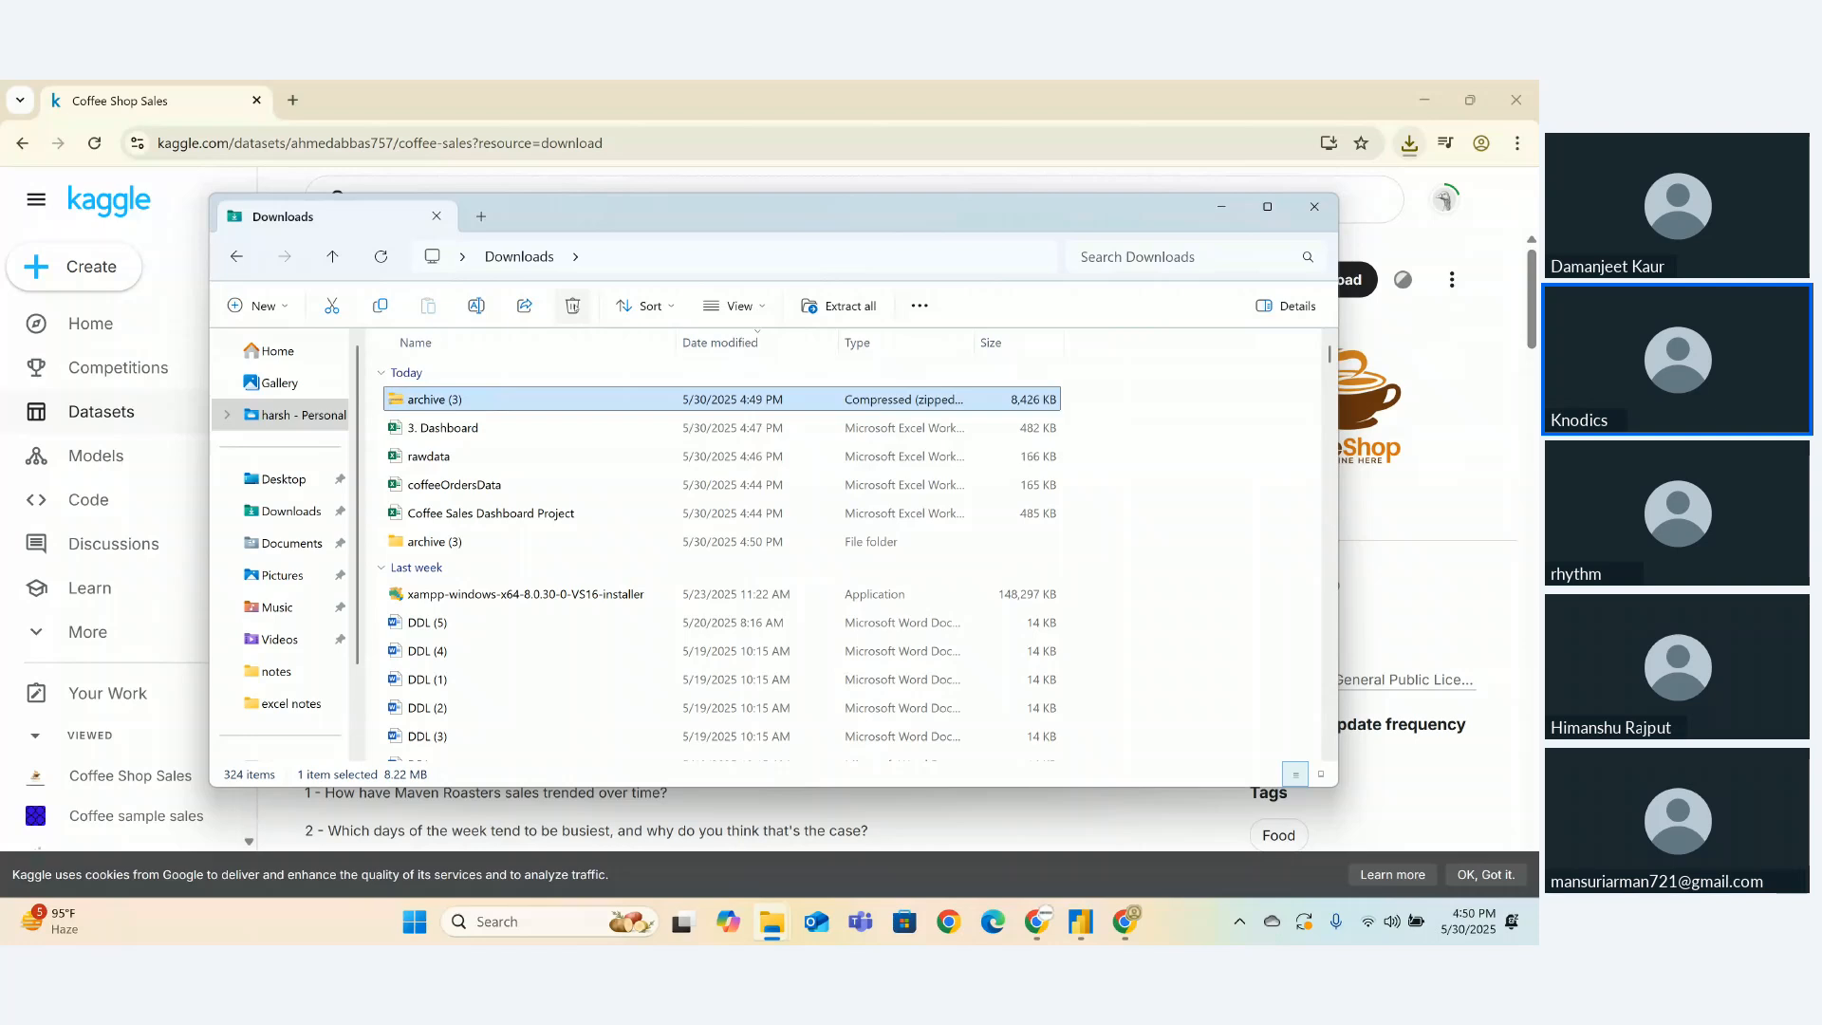
click(573, 306)
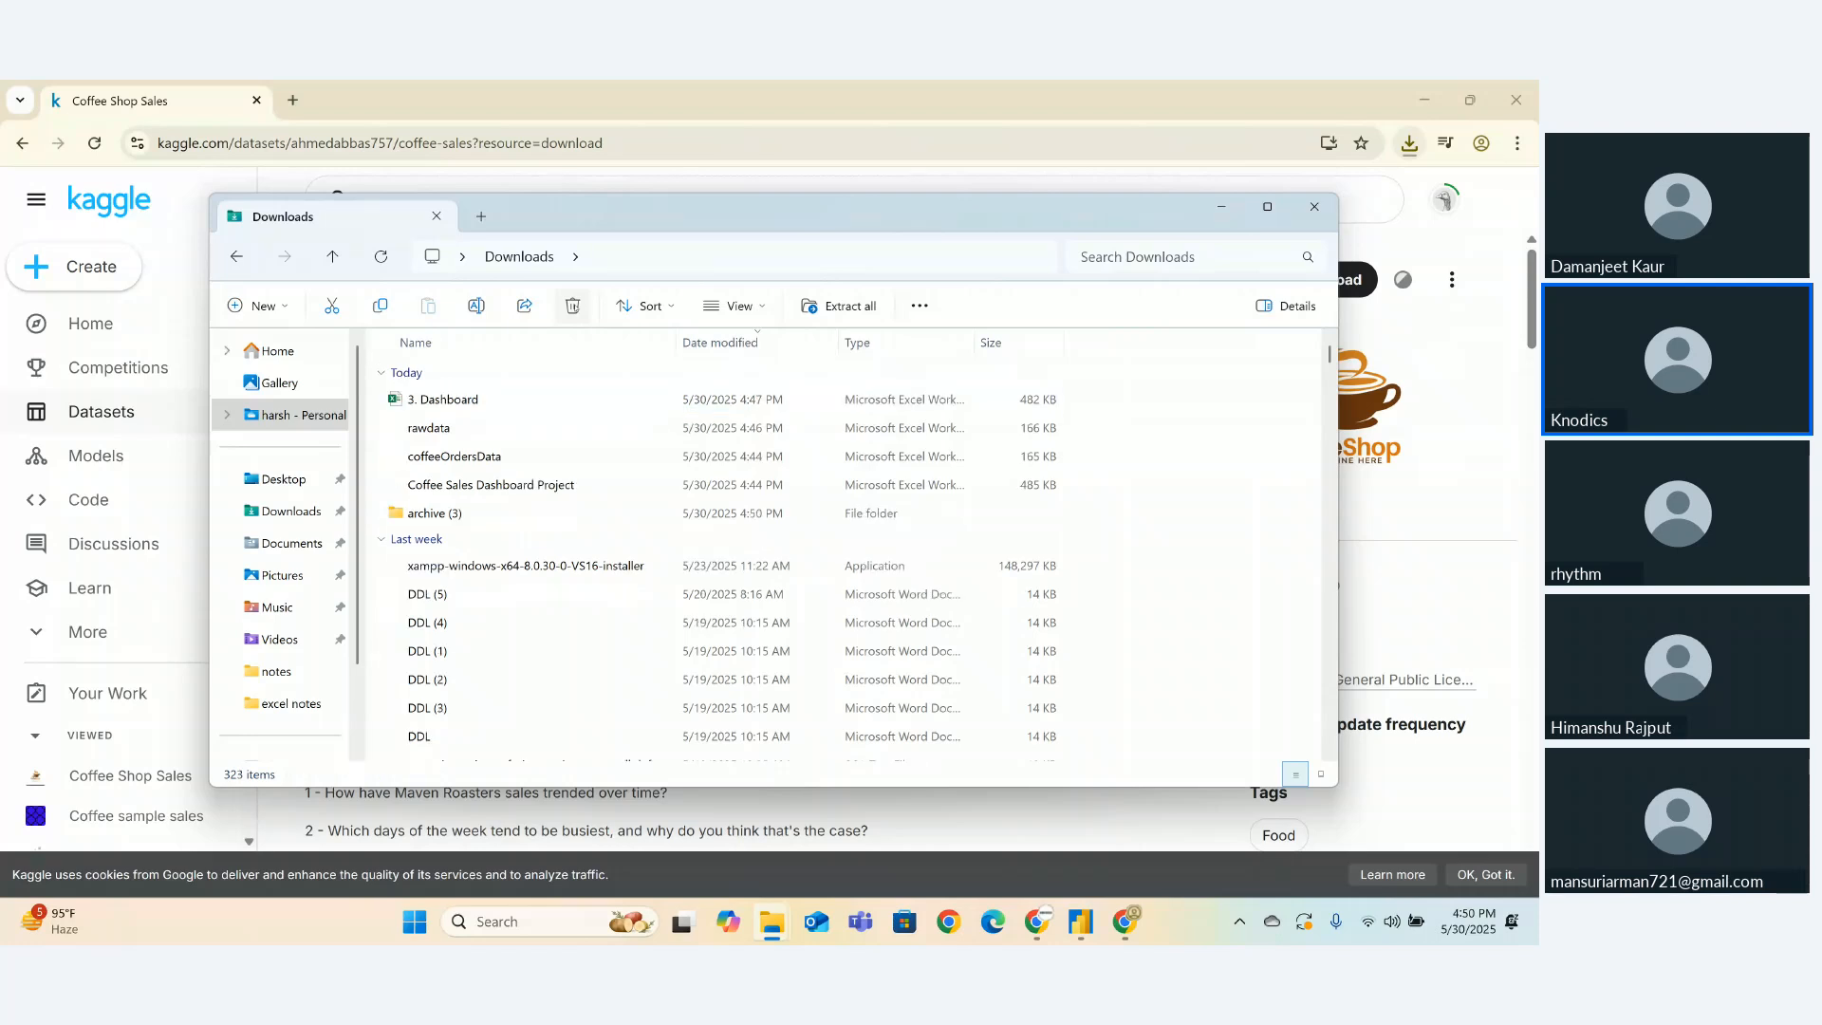
click(1314, 206)
click(1314, 206)
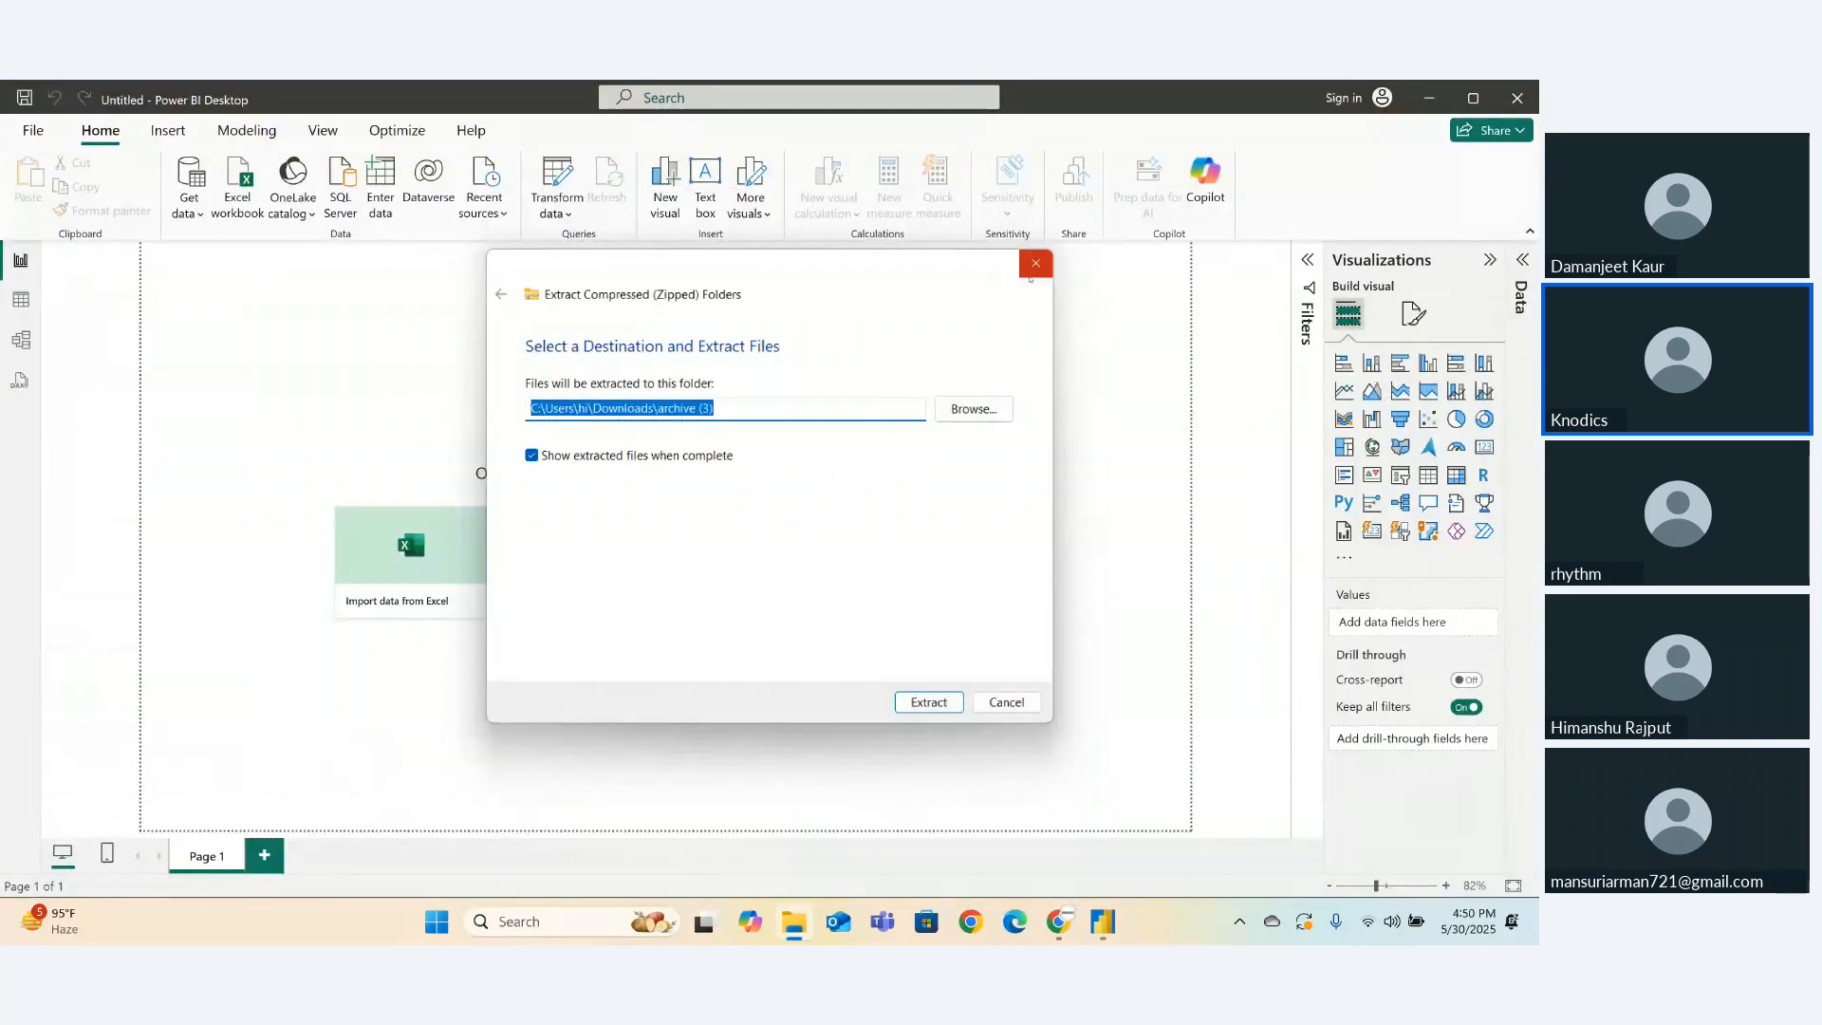
- Close the leftover extraction dialog and start a Text/CSV import in Power BI
click(1035, 264)
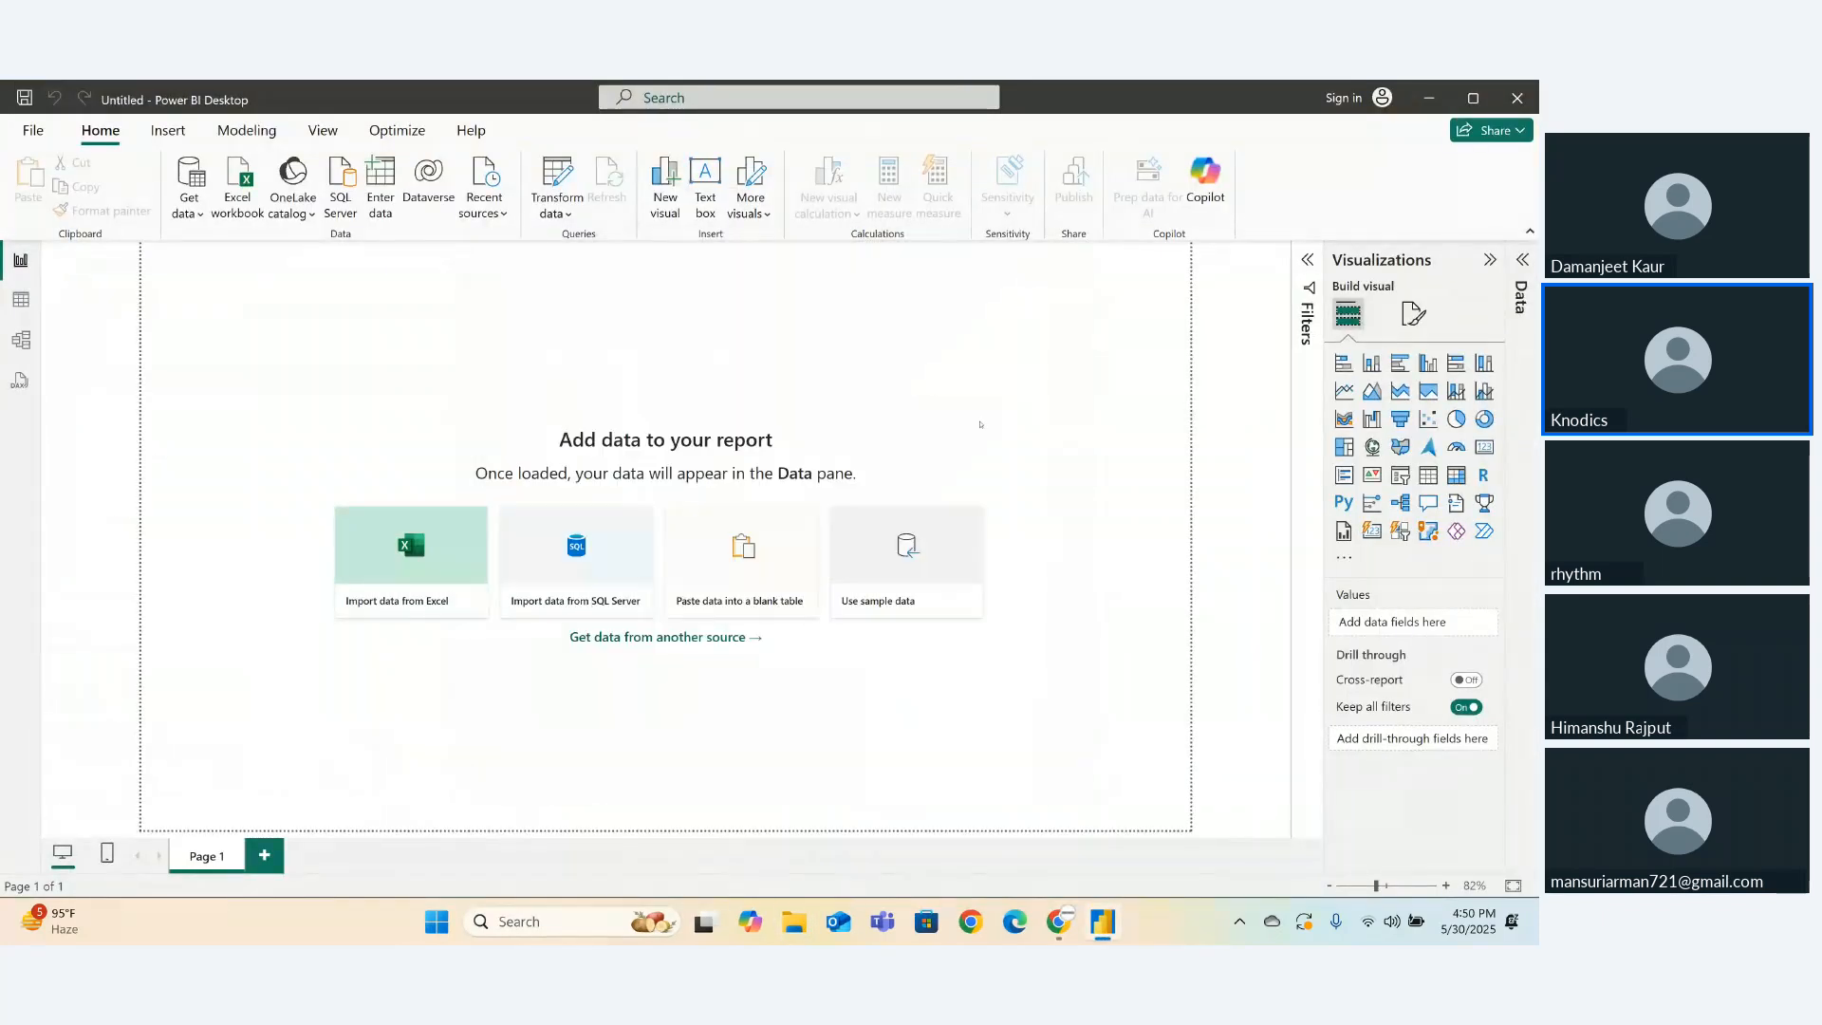
click(192, 214)
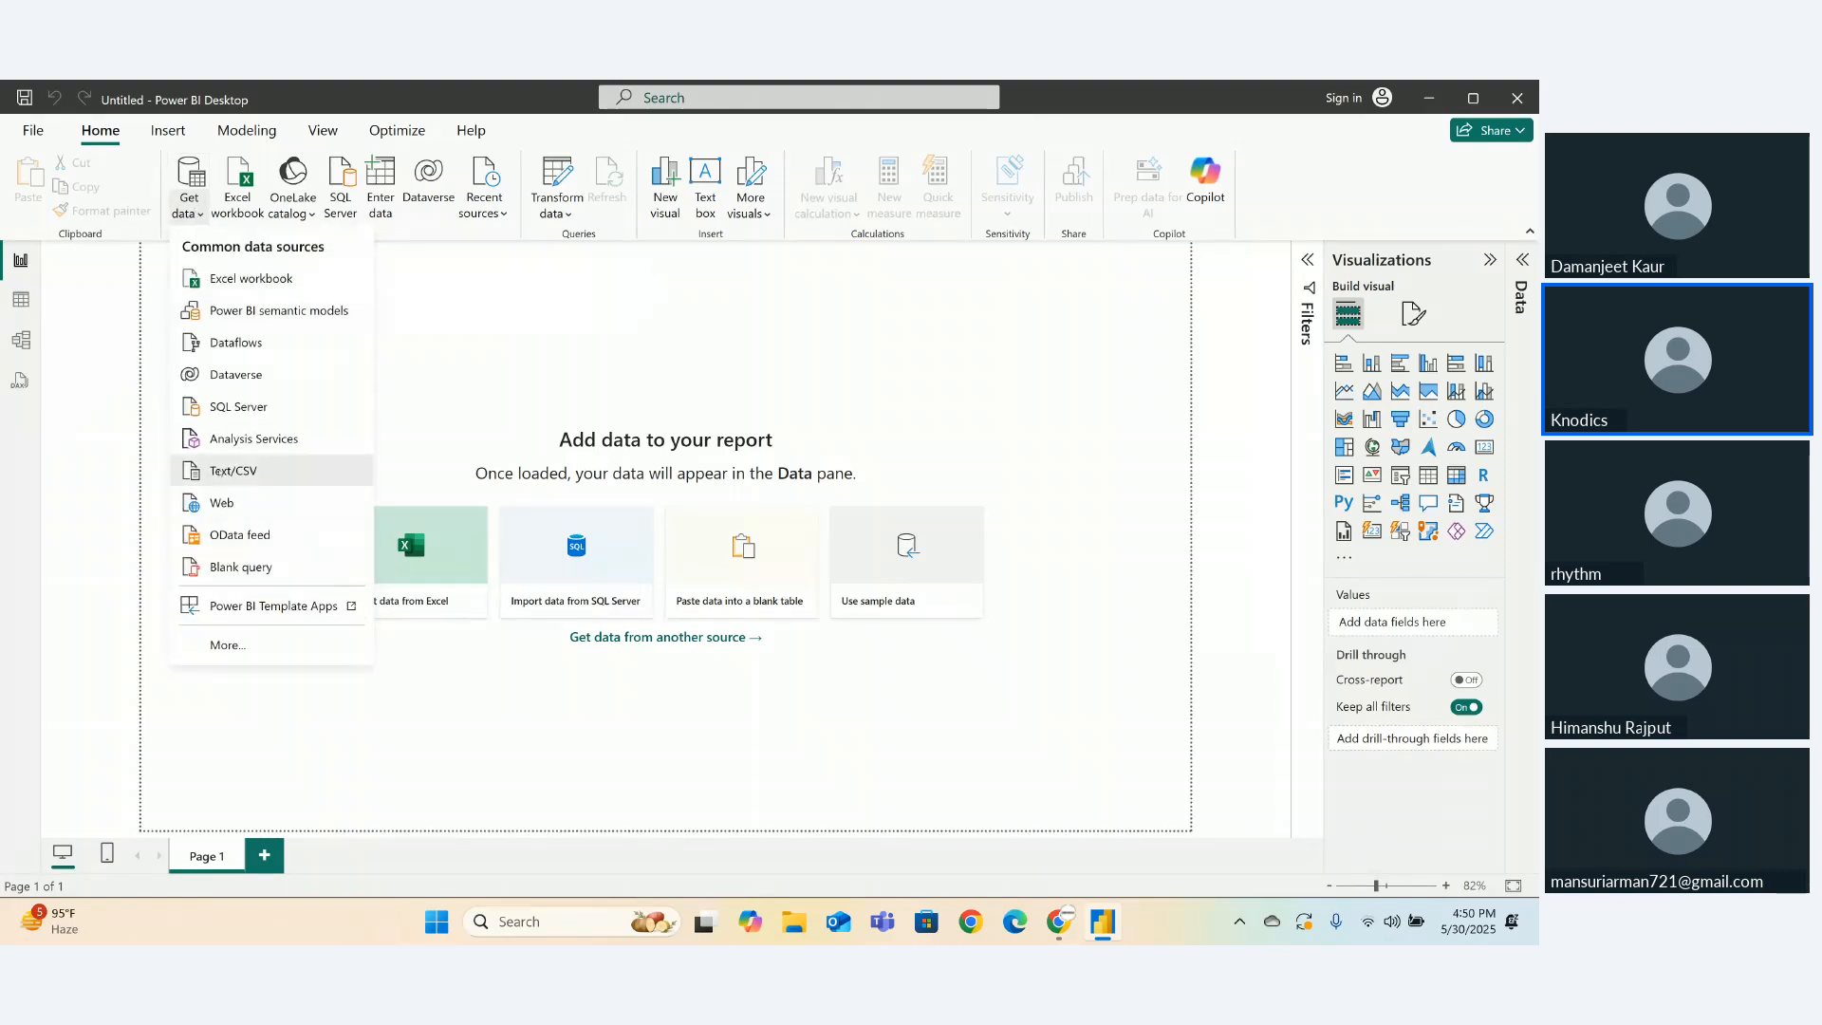
click(220, 471)
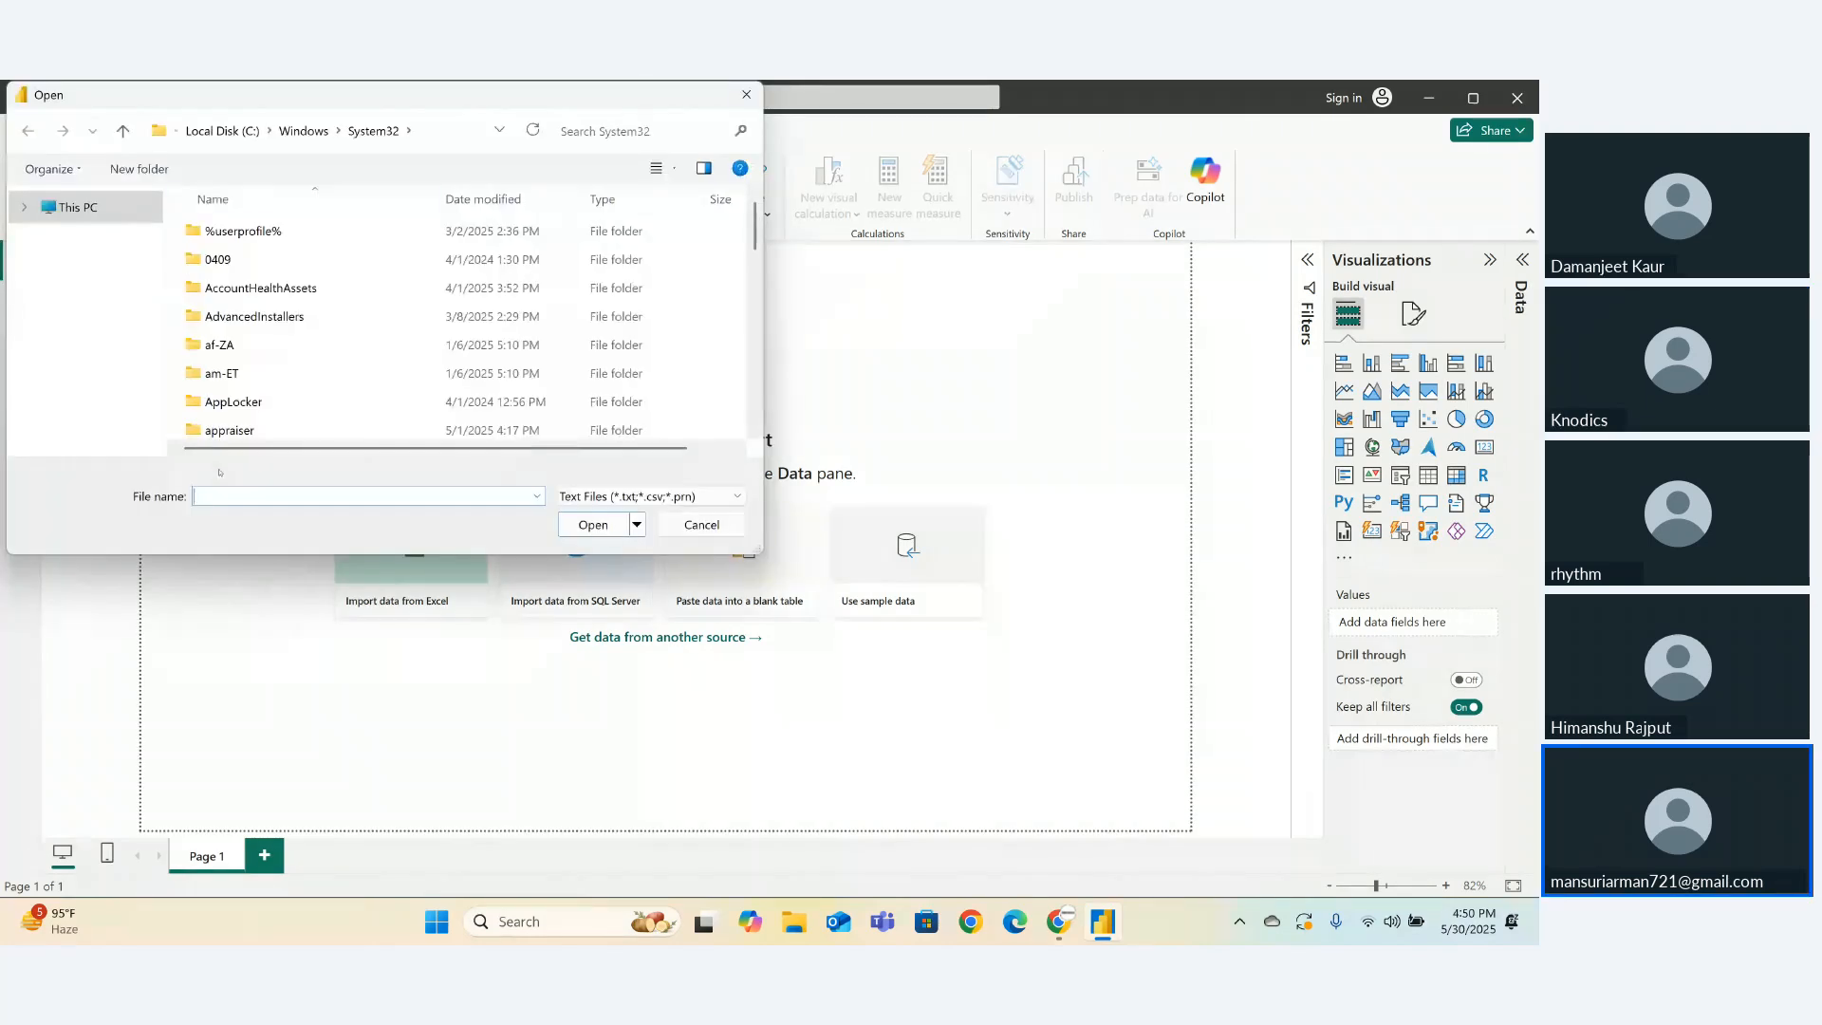
- Browse to Downloads\archive (3), then cancel without importing anything
scroll(163, 368, up, 3)
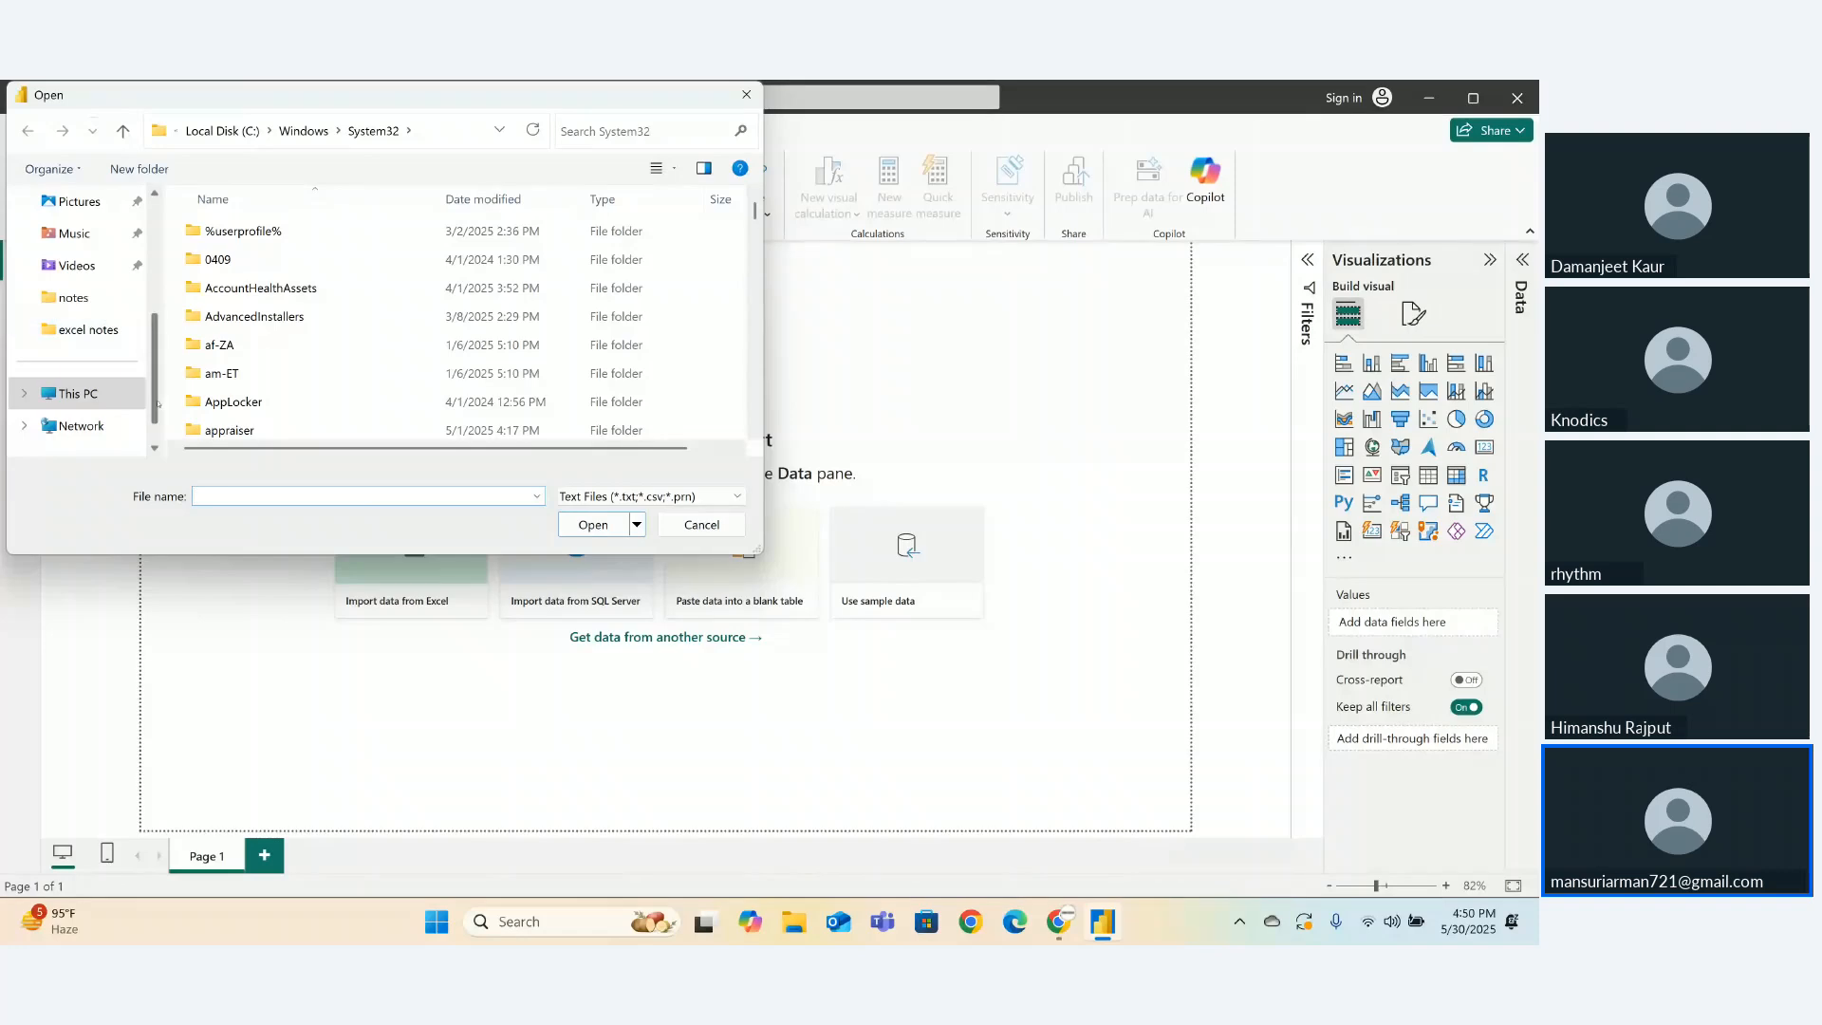
scroll(164, 368, up, 3)
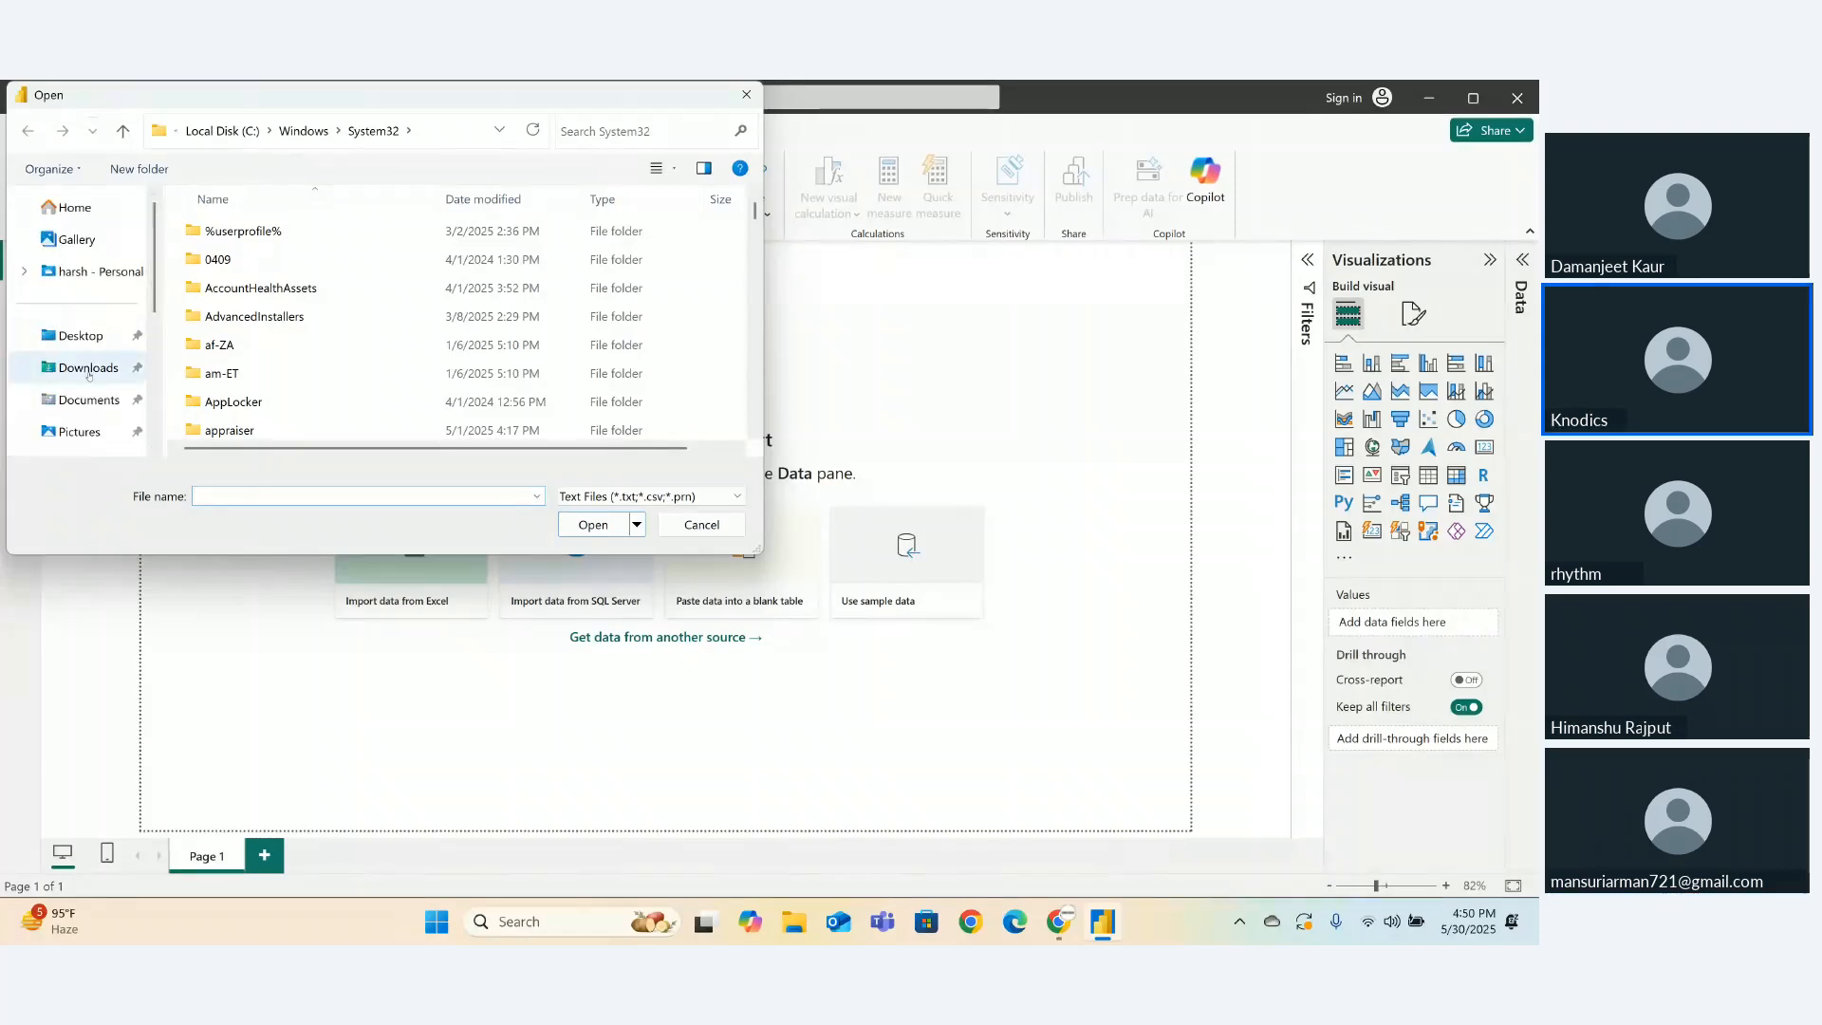
click(89, 370)
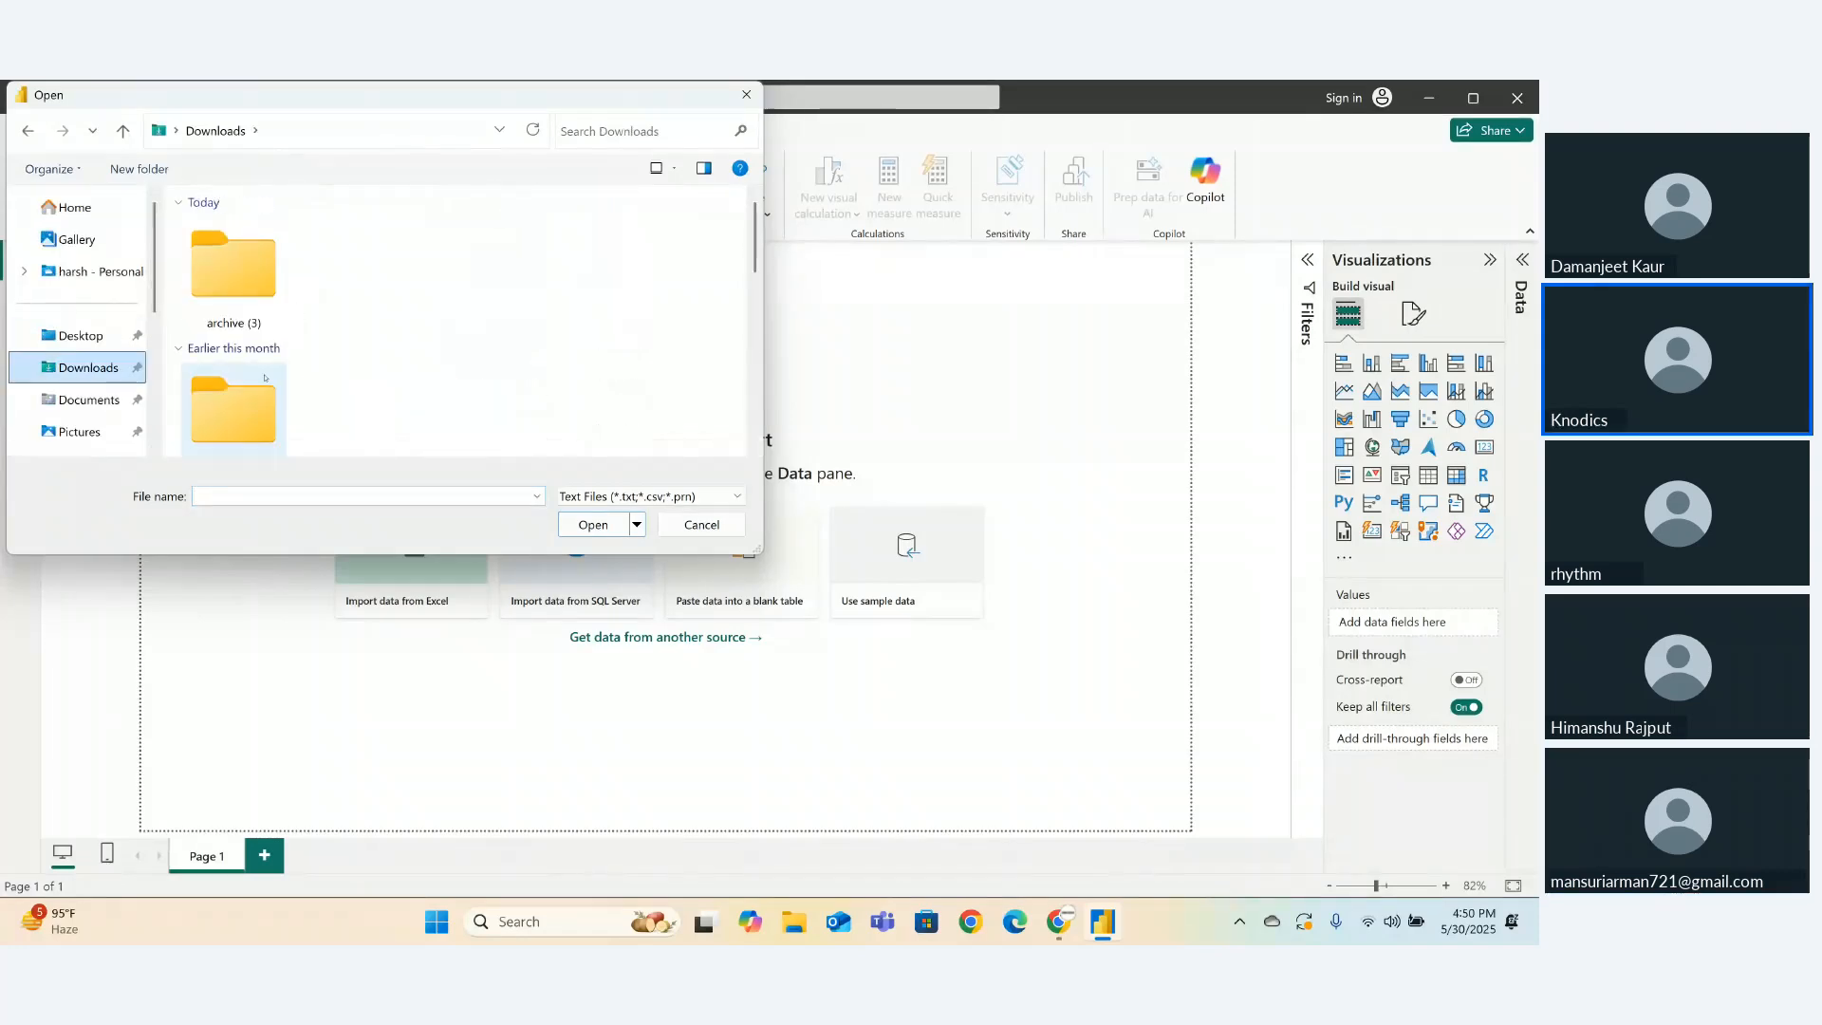
double_click(251, 297)
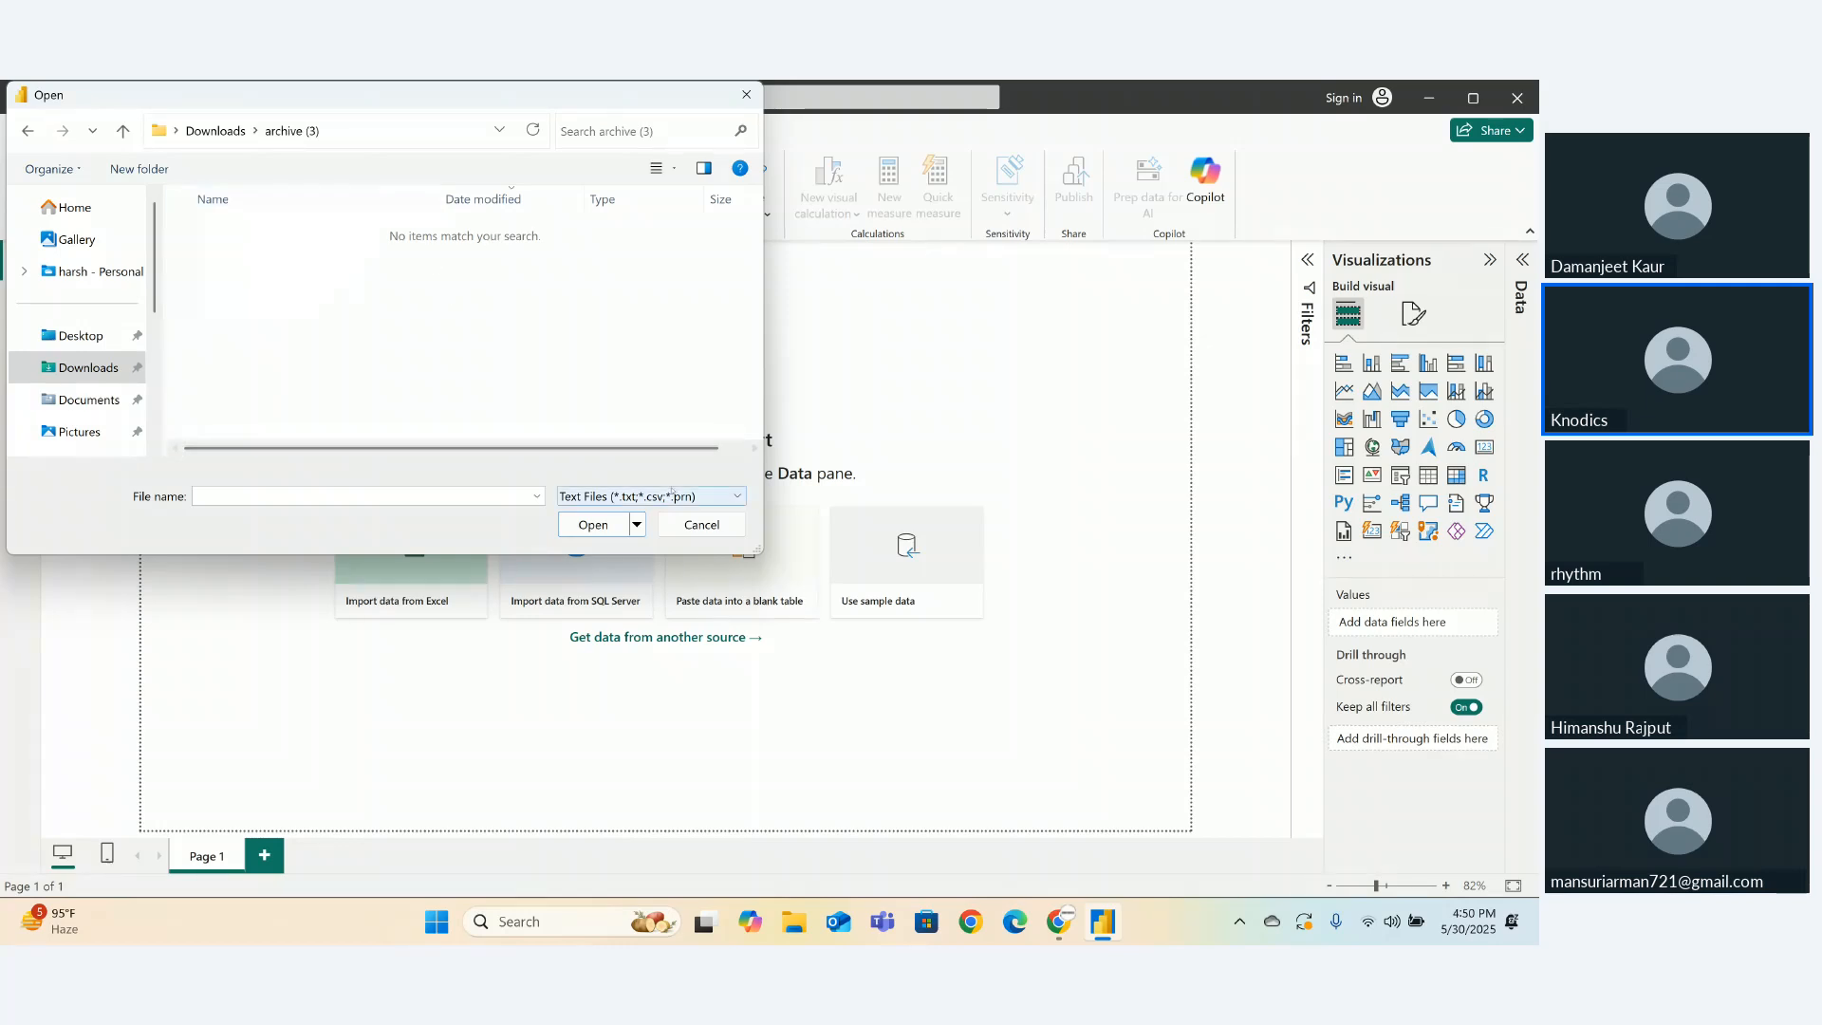
click(701, 526)
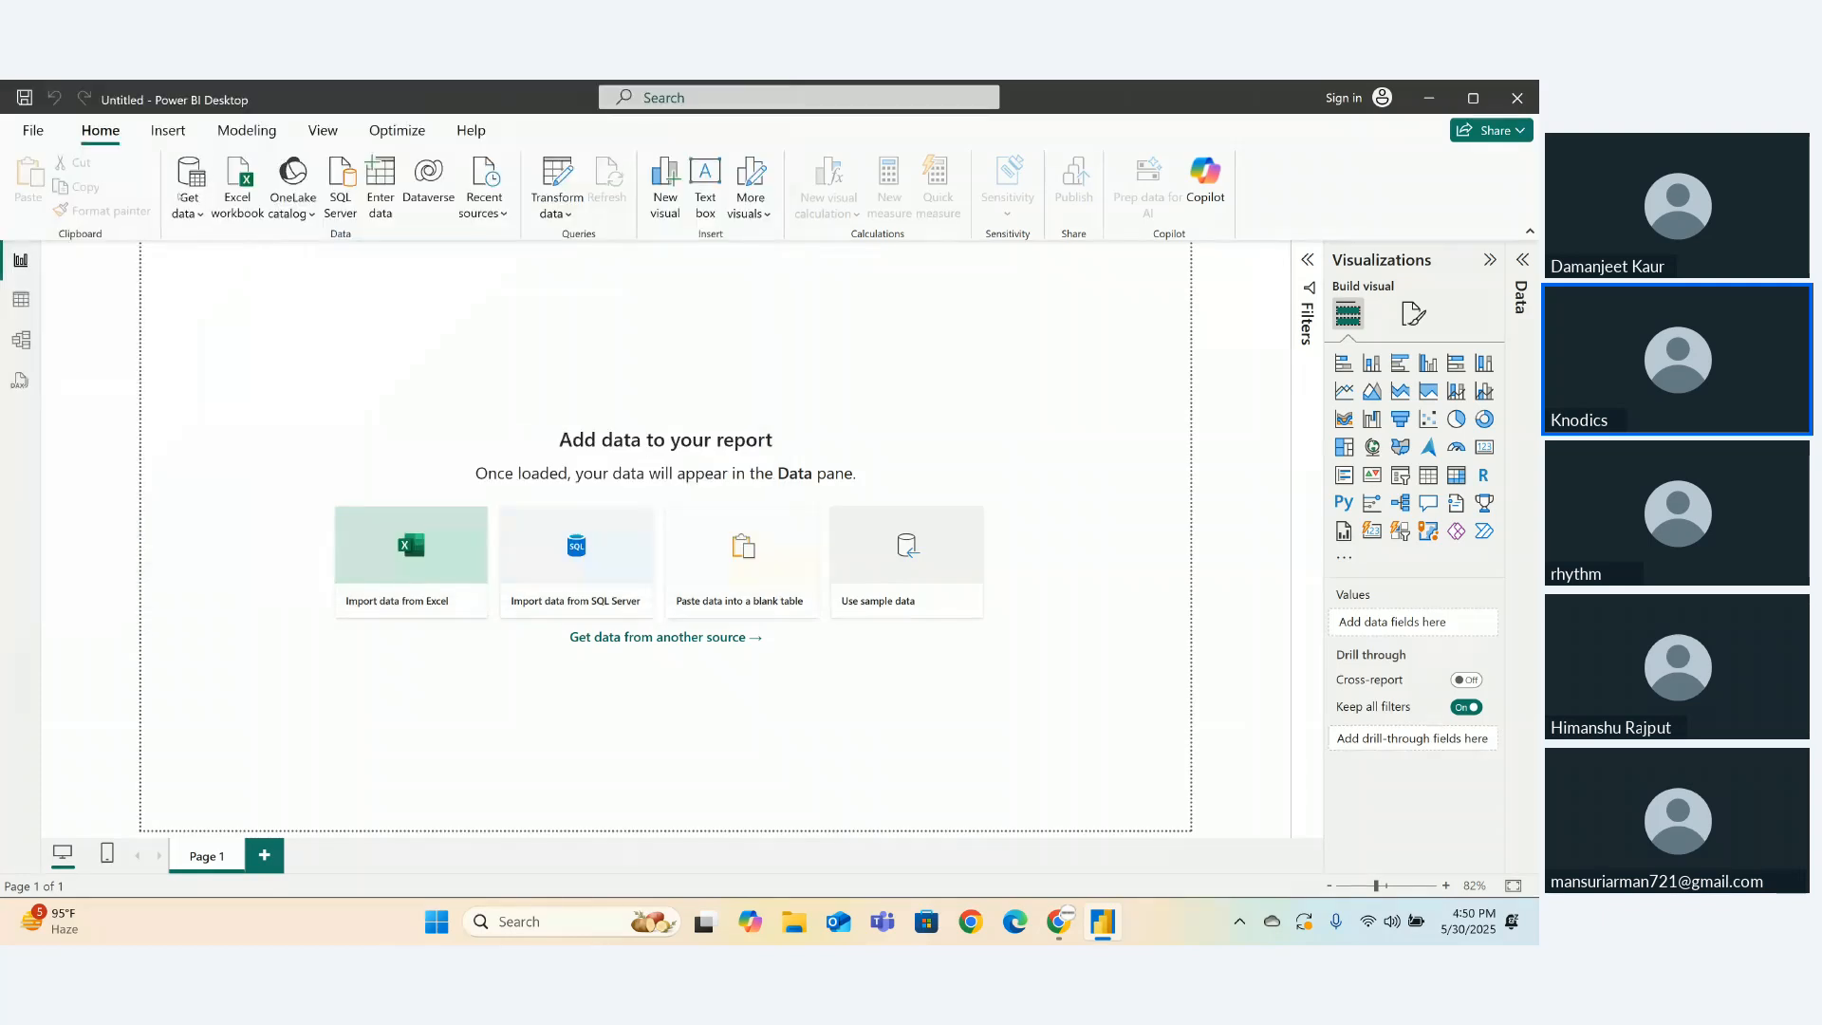
- Cancel the empty Create Table dialog and pick Excel workbook as the data source
click(189, 201)
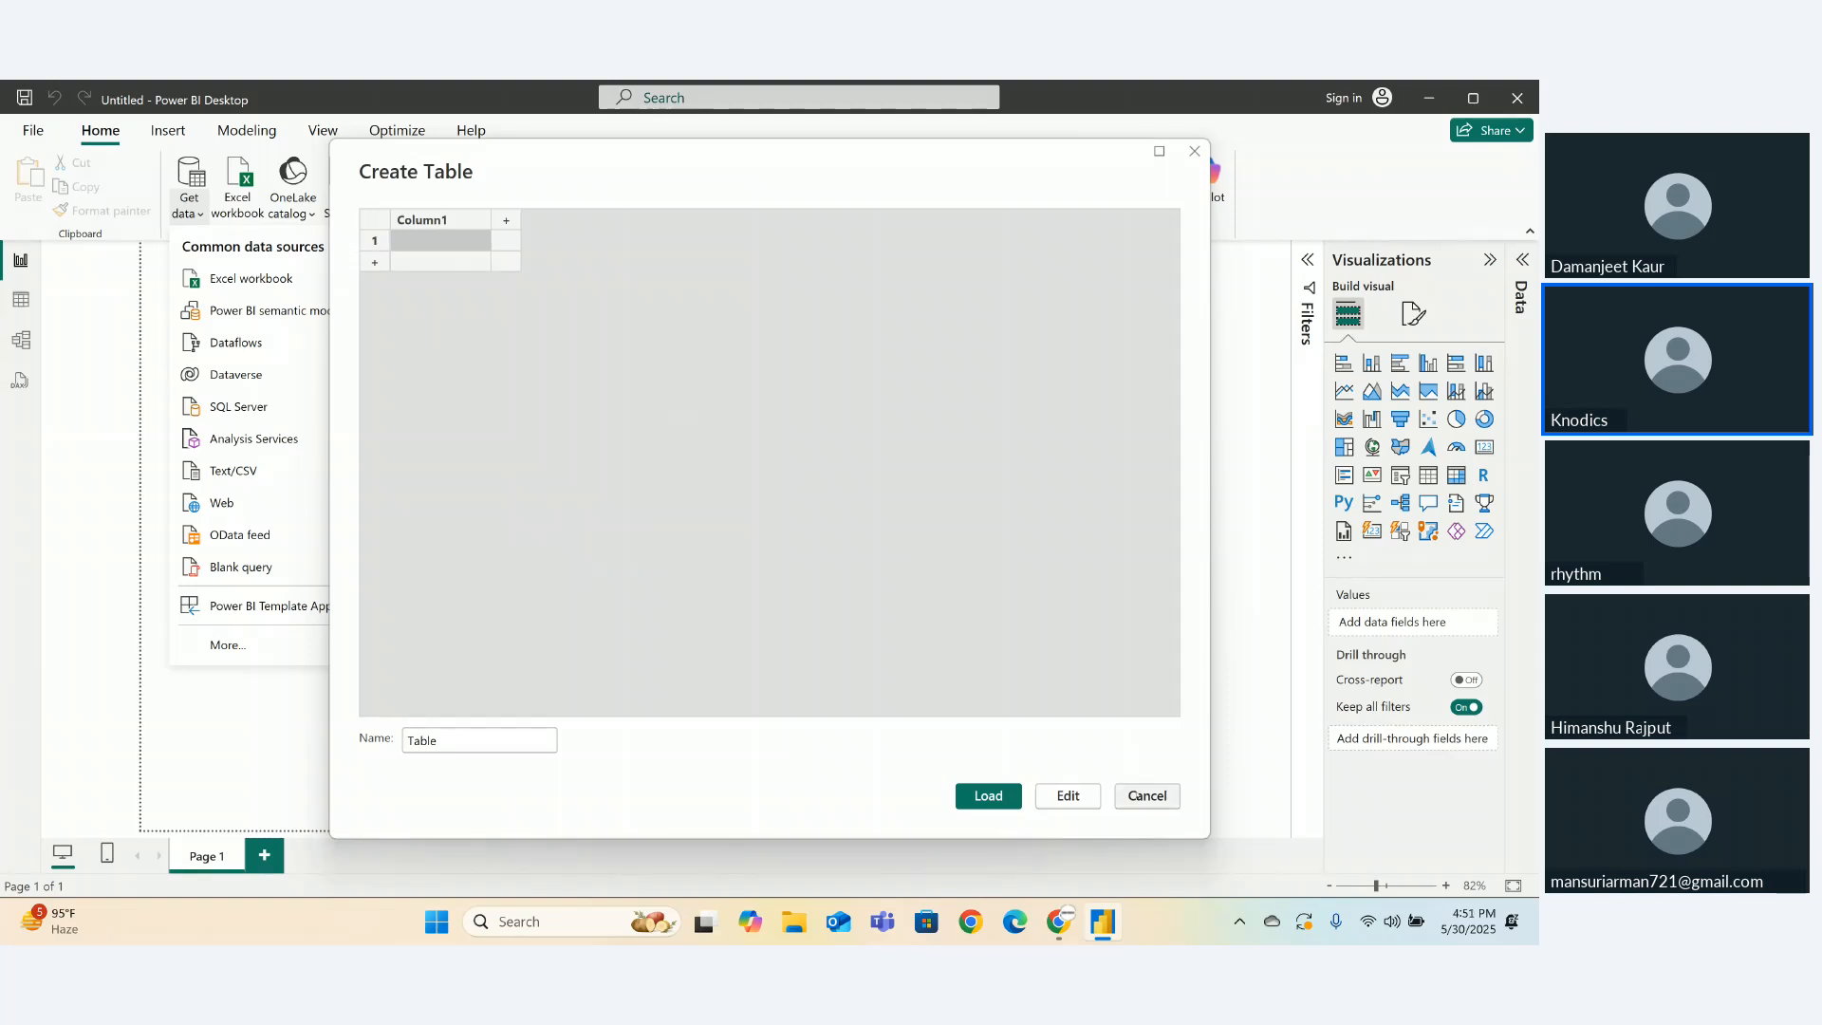
click(1137, 792)
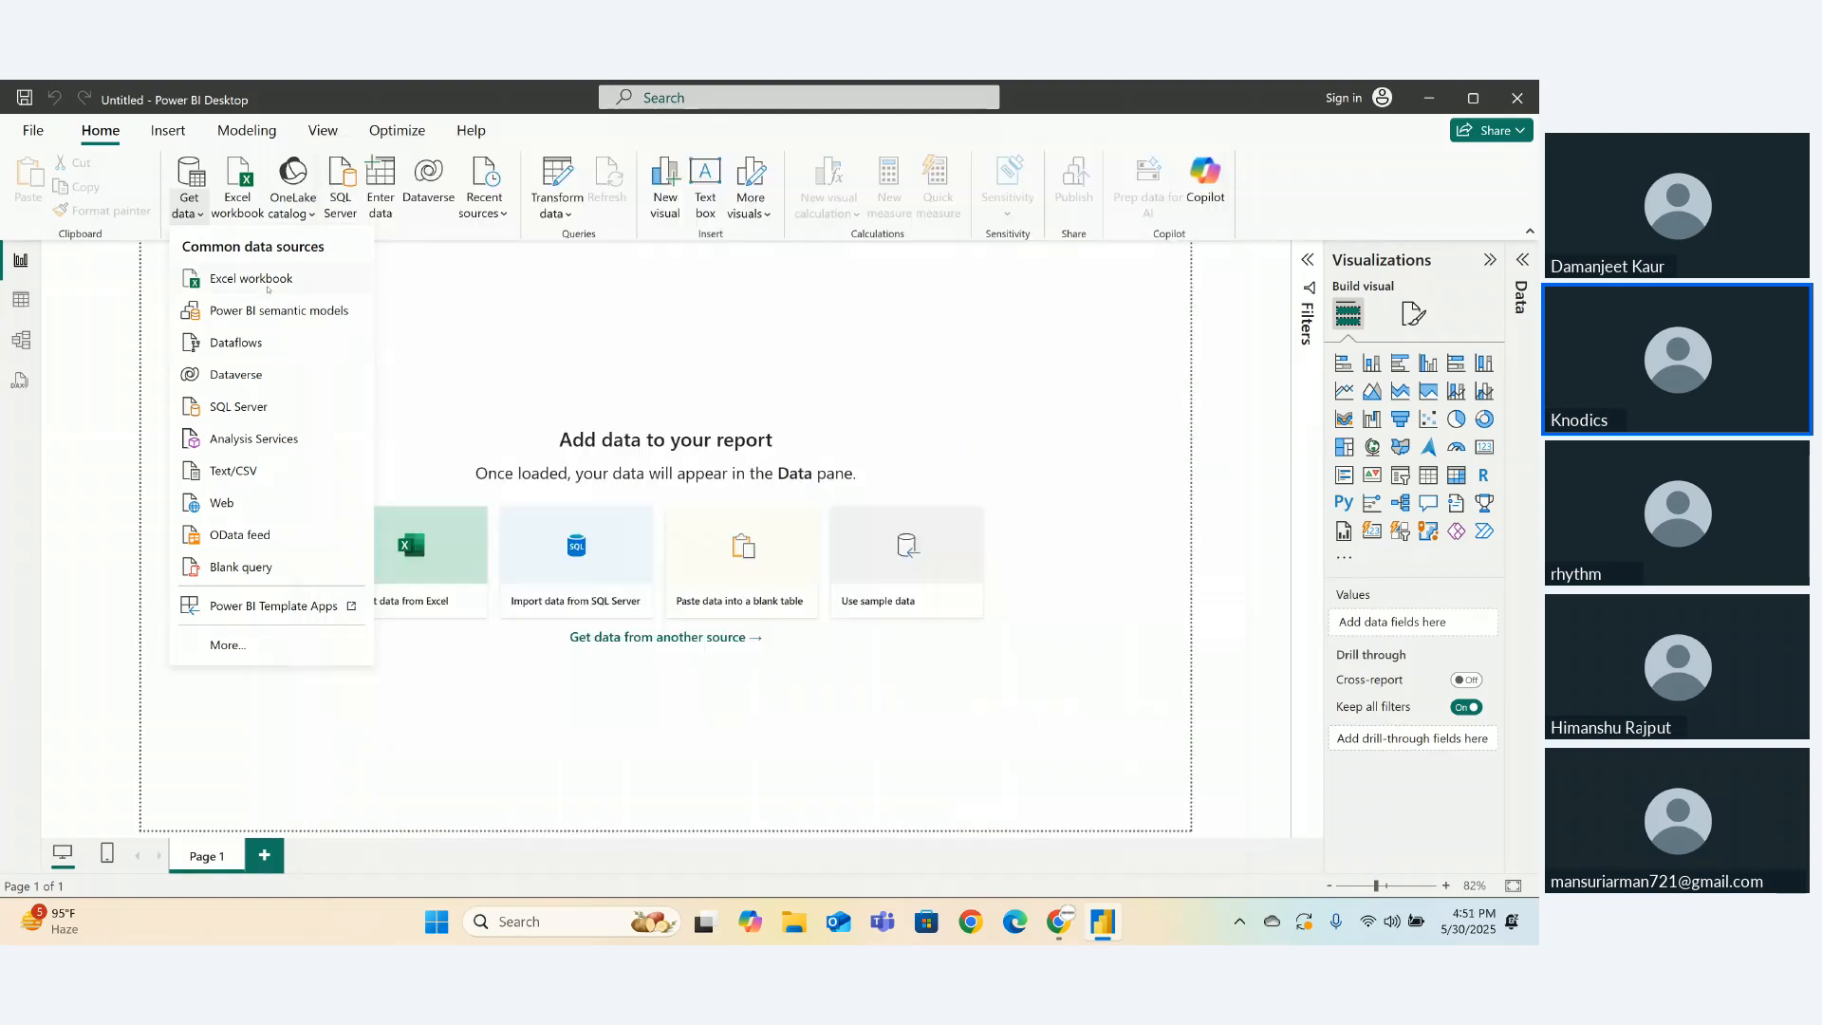
click(268, 283)
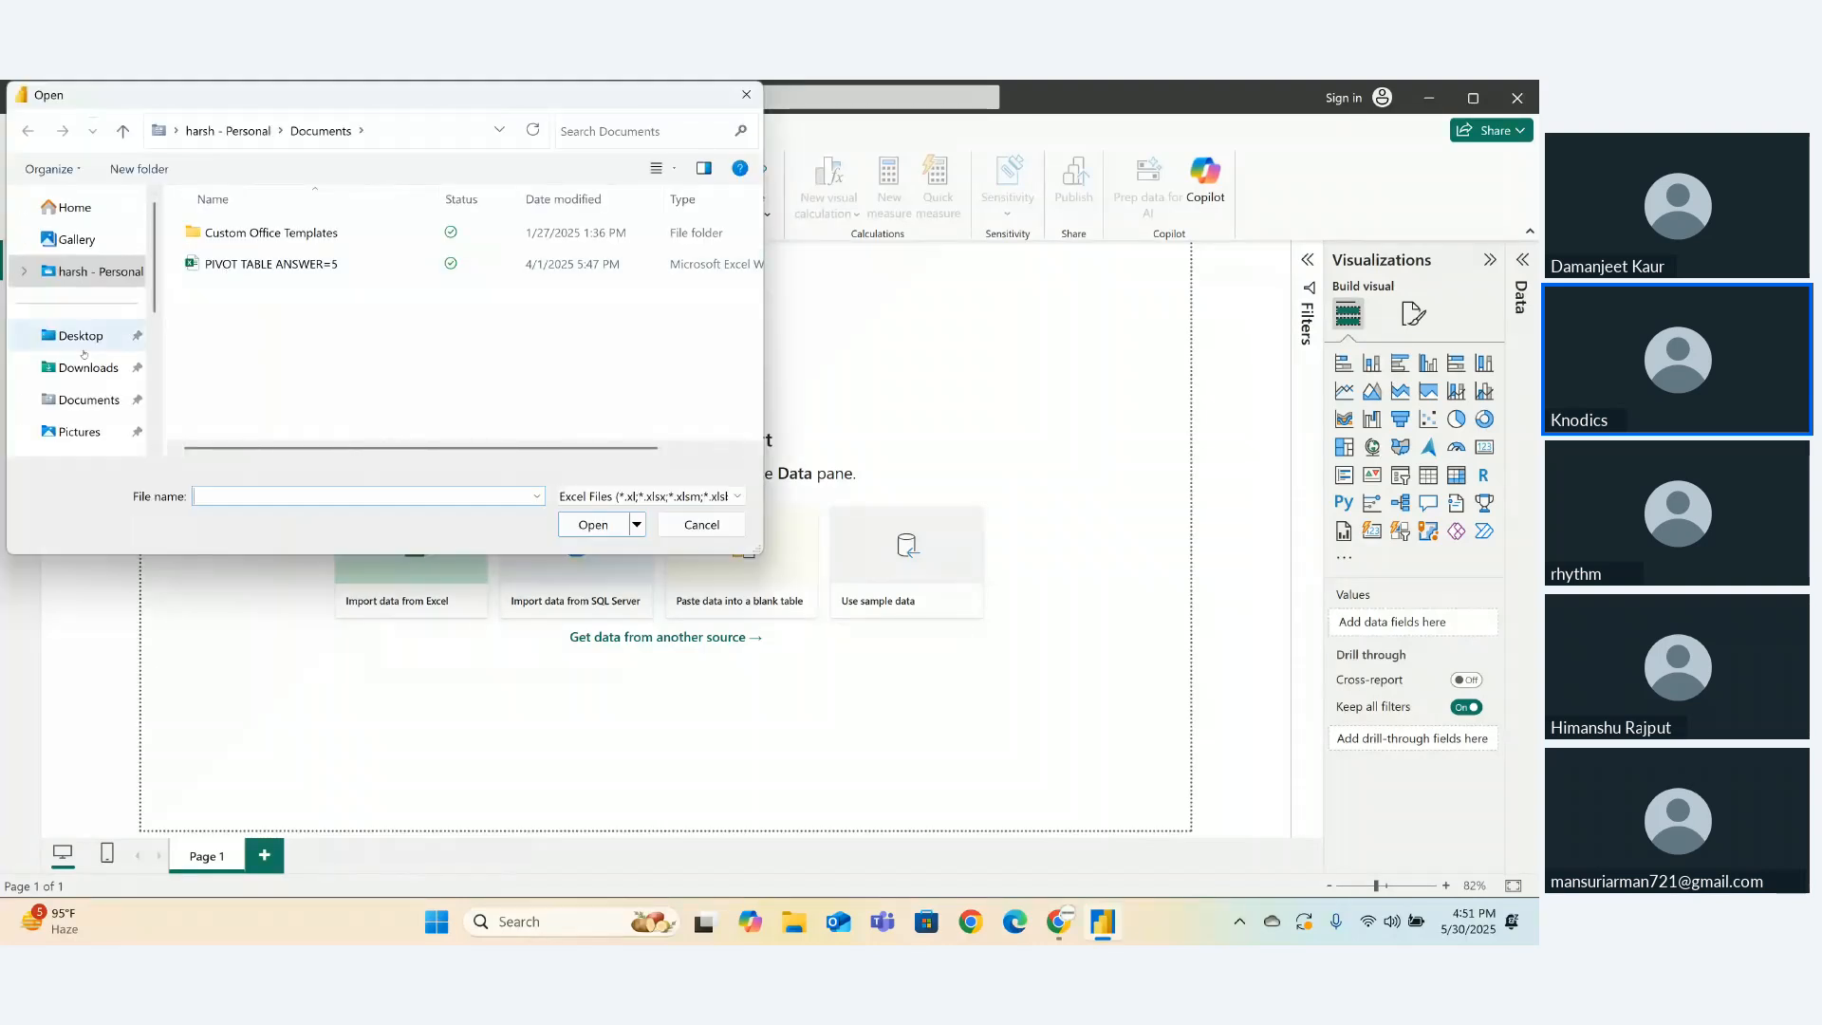
- Open Coffee Shop Sales.xlsx from Downloads\archive (3) in the Navigator
click(104, 376)
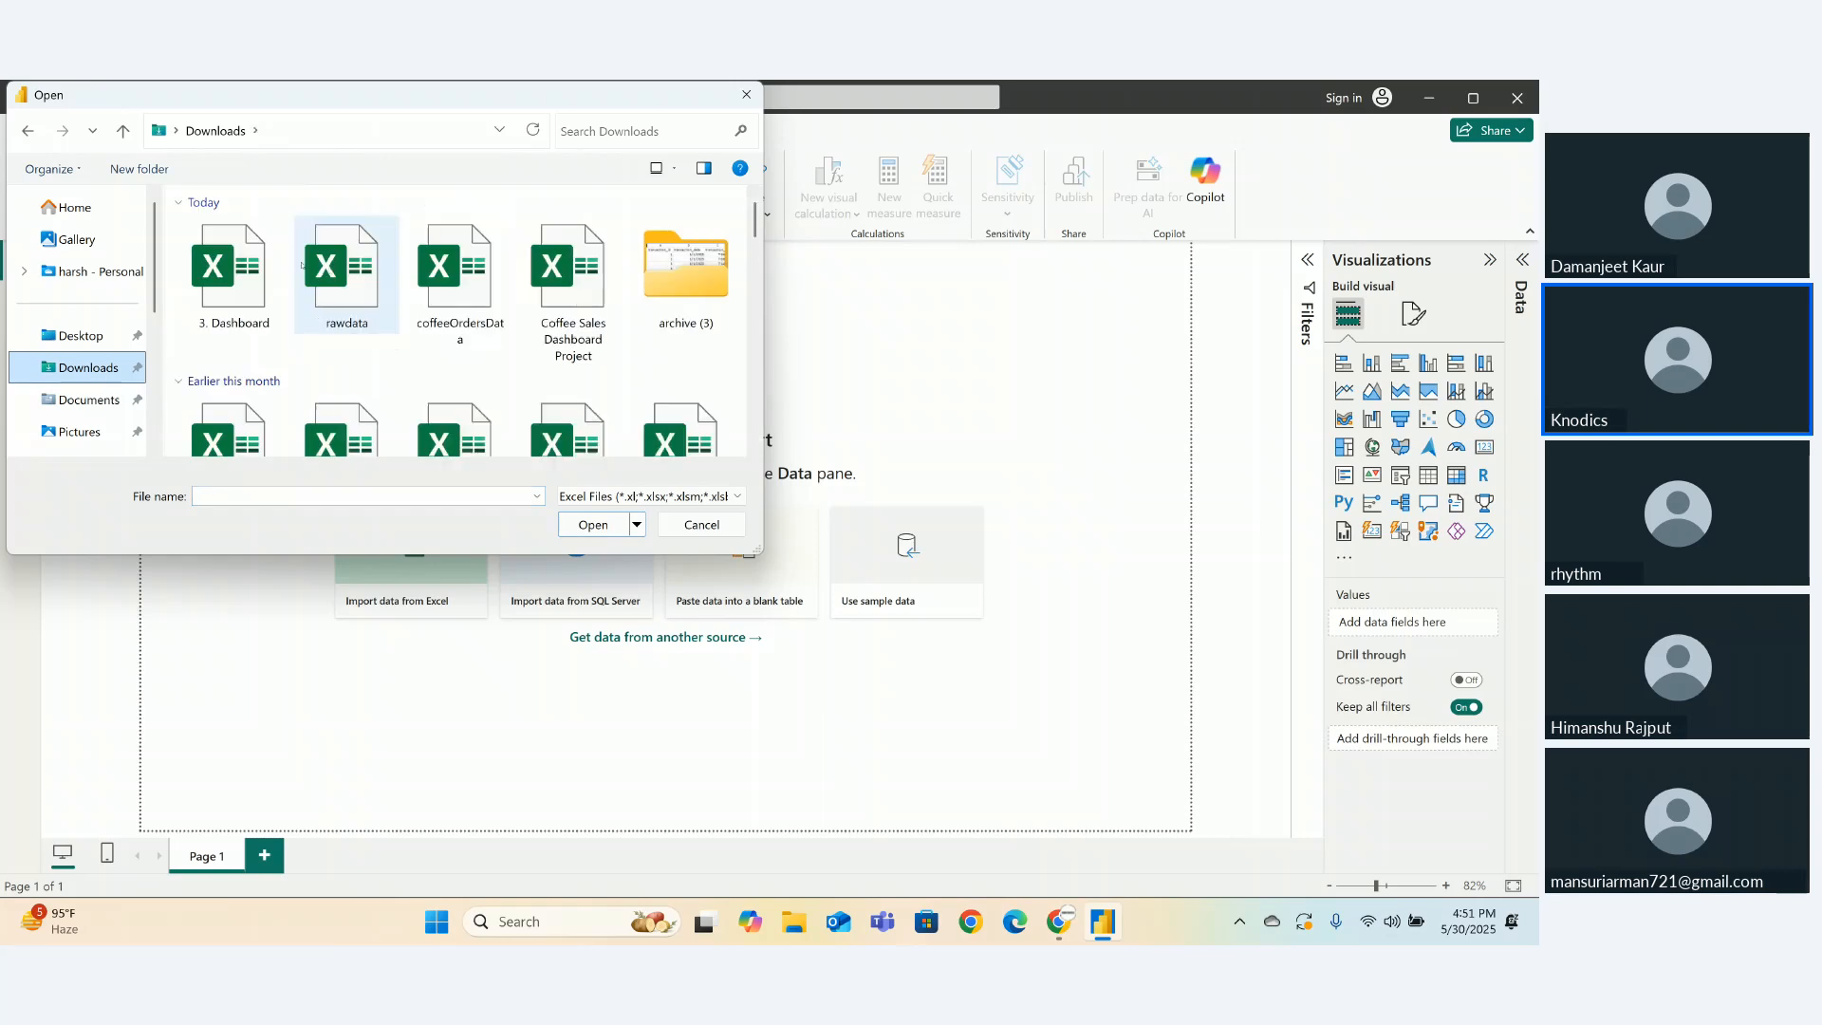
click(705, 304)
double_click(705, 303)
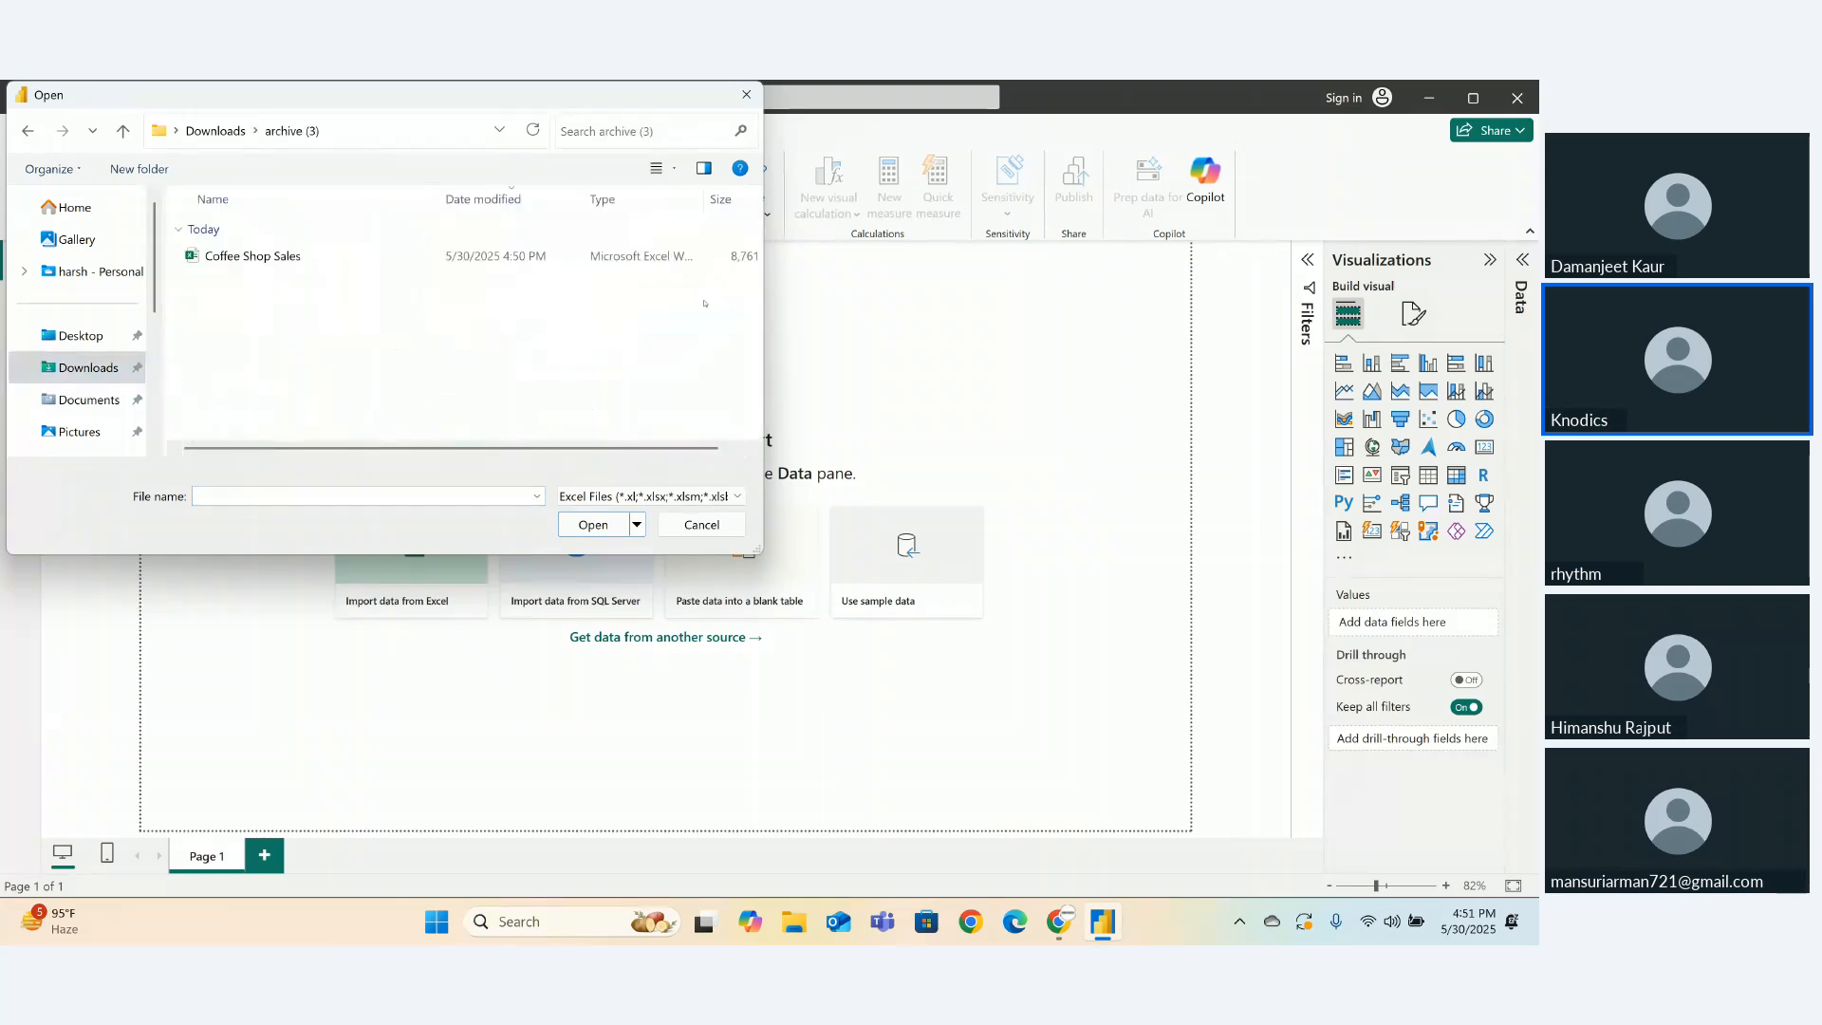
click(350, 256)
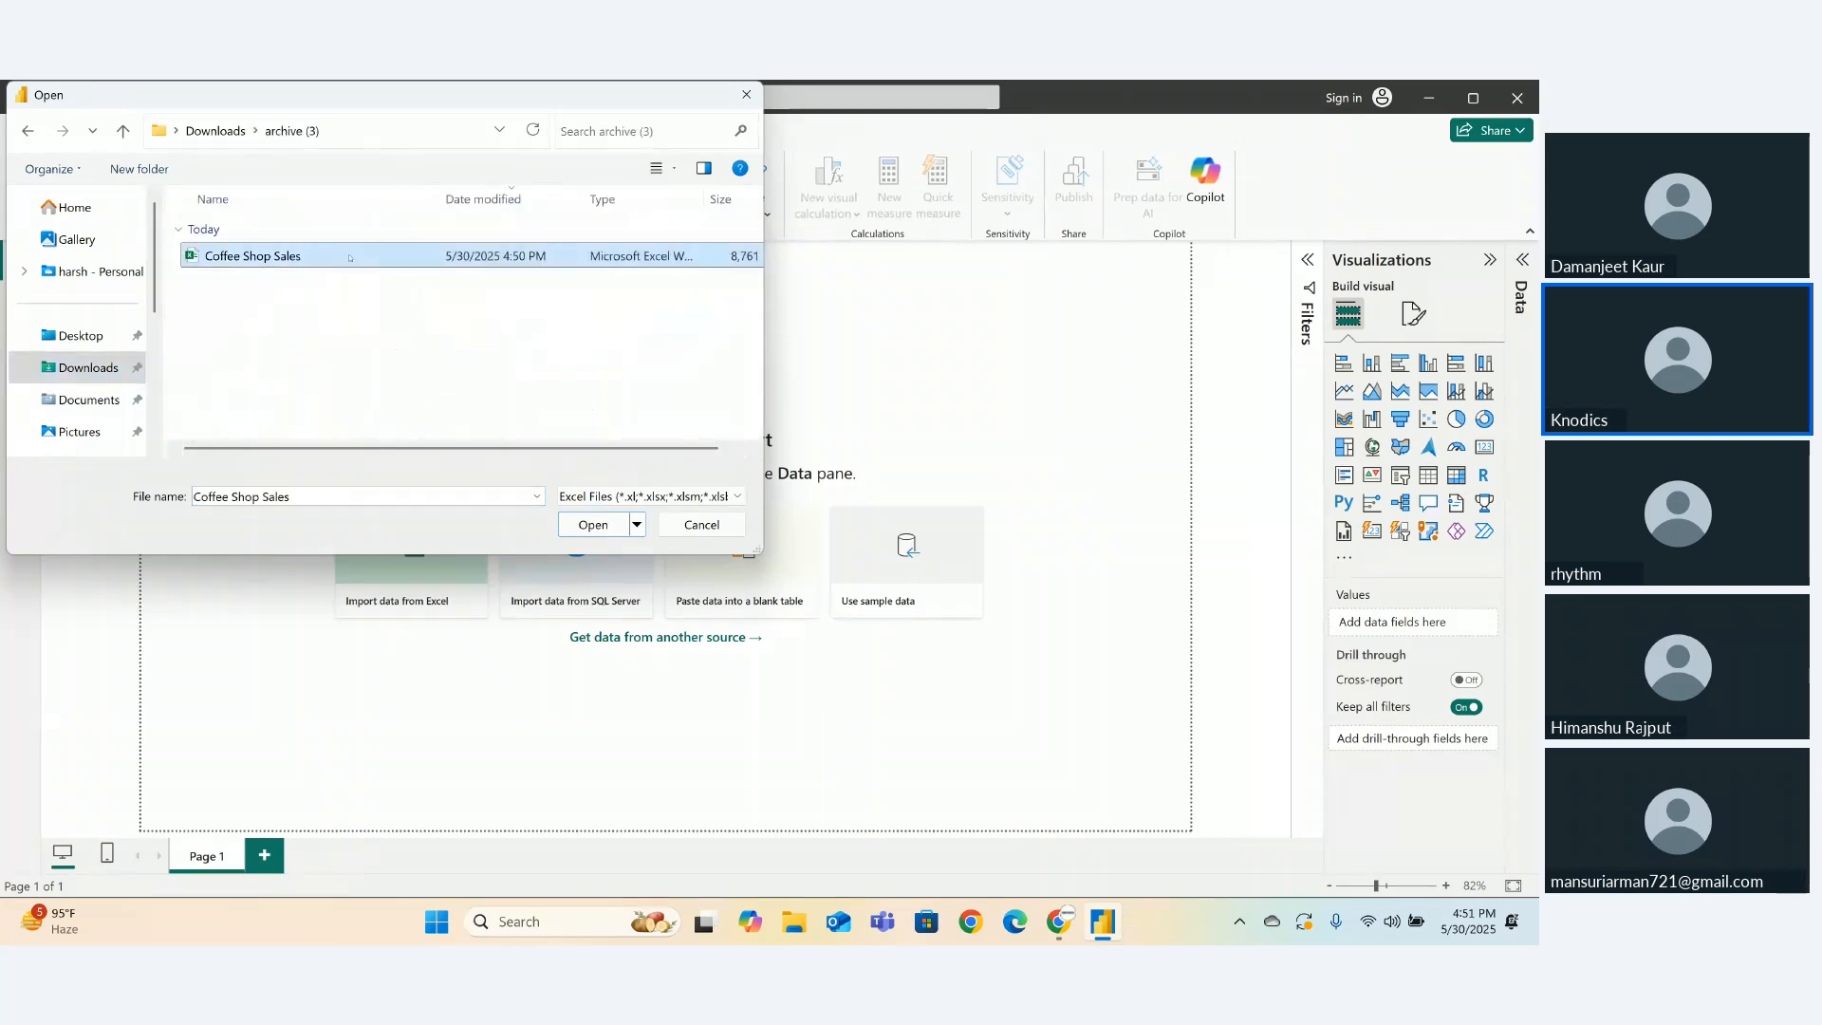
click(593, 525)
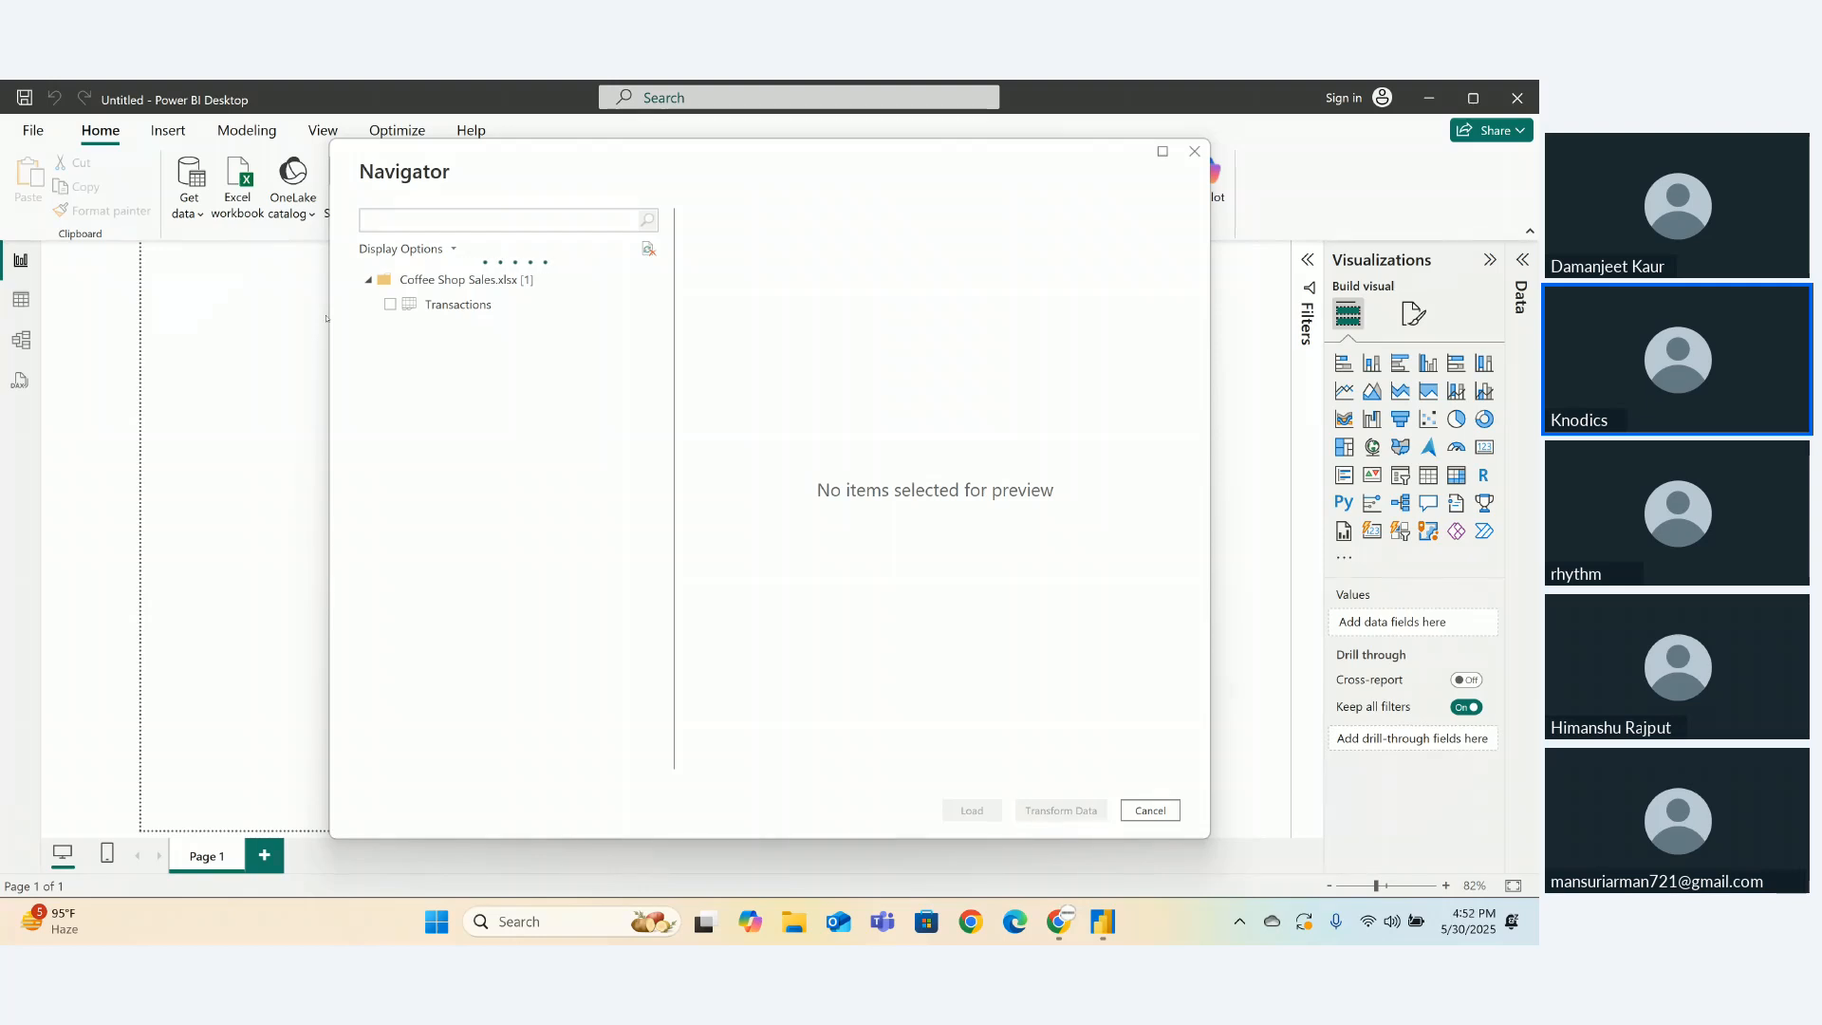
- Tick the Transactions sheet, scroll its preview, and load it into the Power Query Editor
click(389, 311)
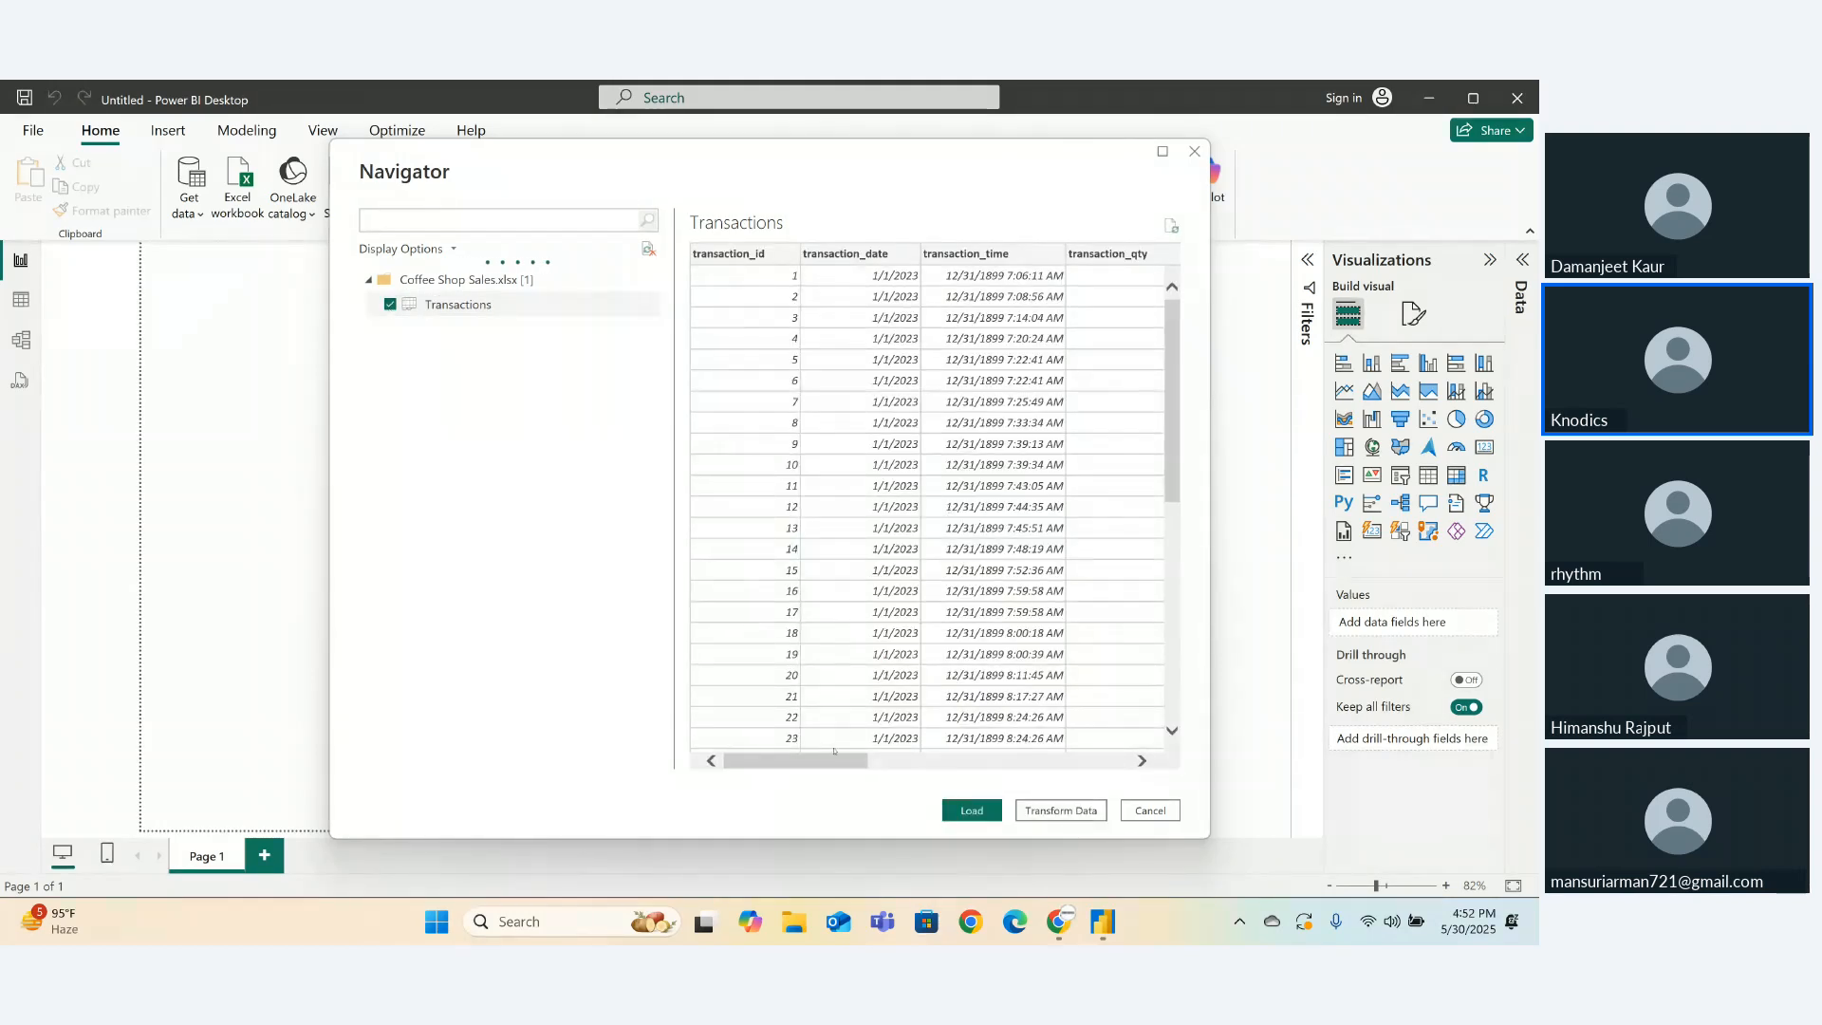
drag(834, 754, 1158, 769)
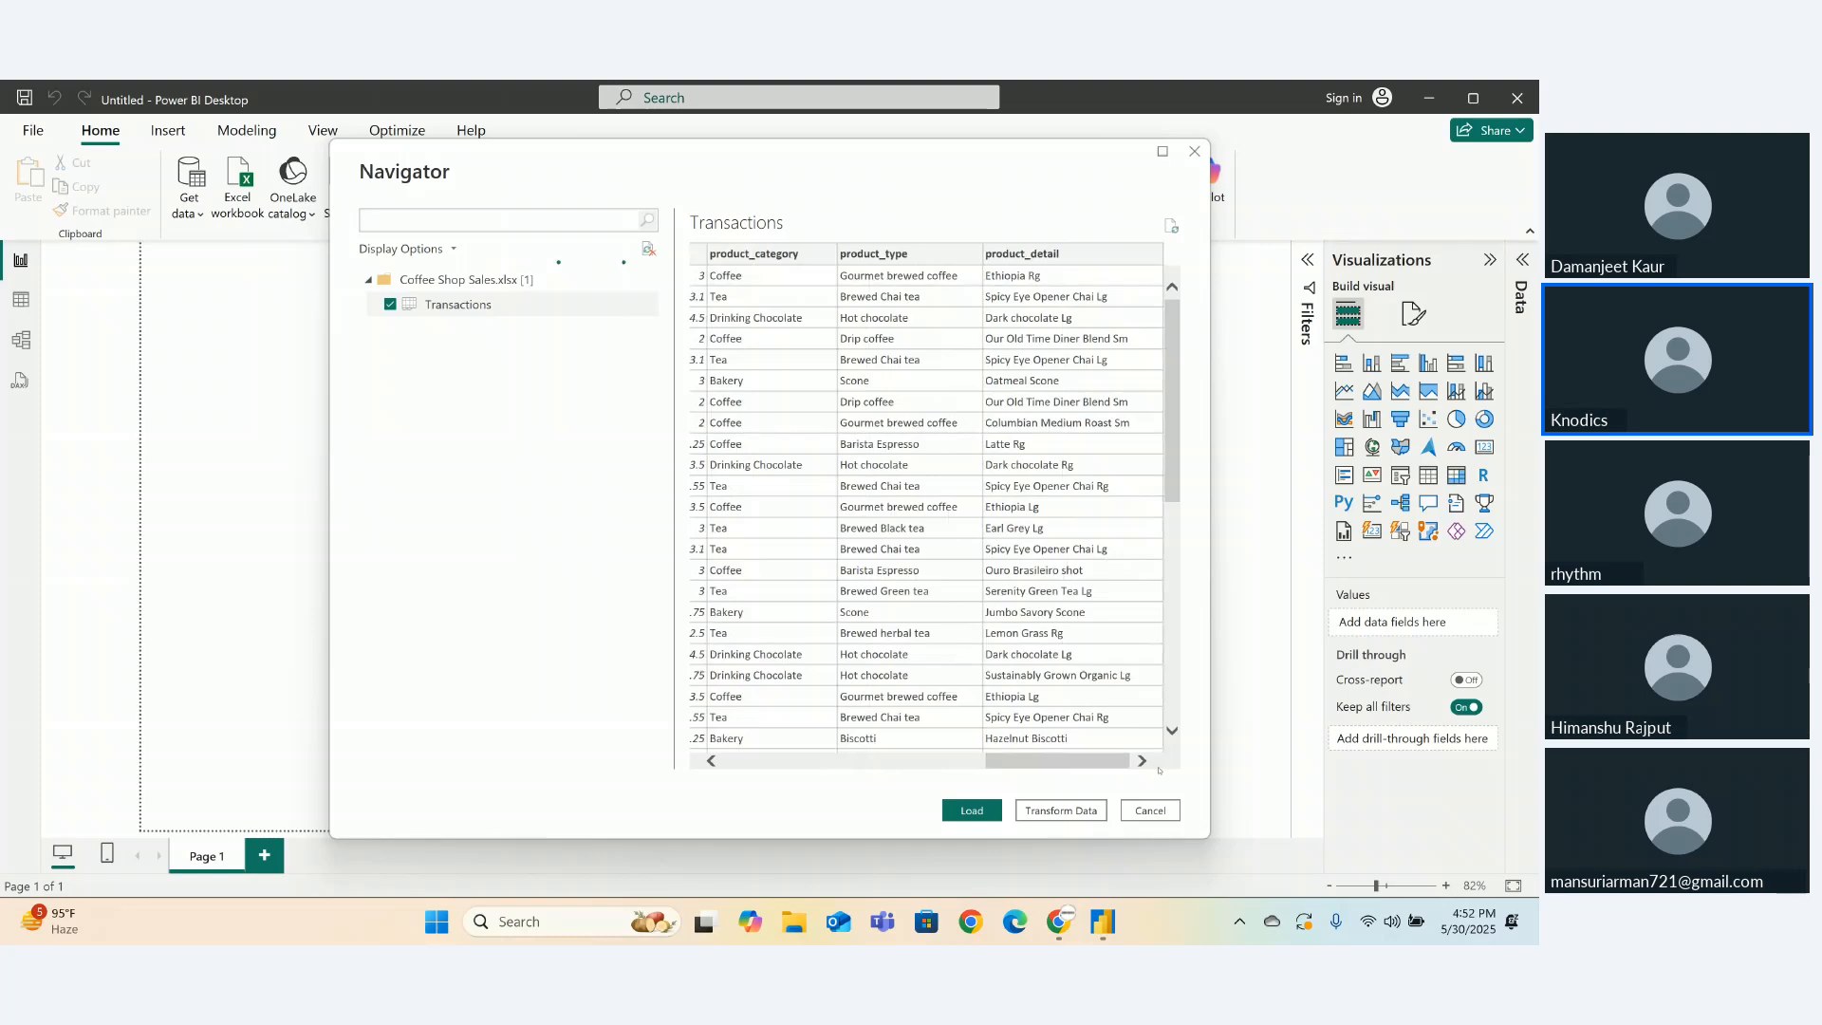
click(993, 816)
click(1060, 810)
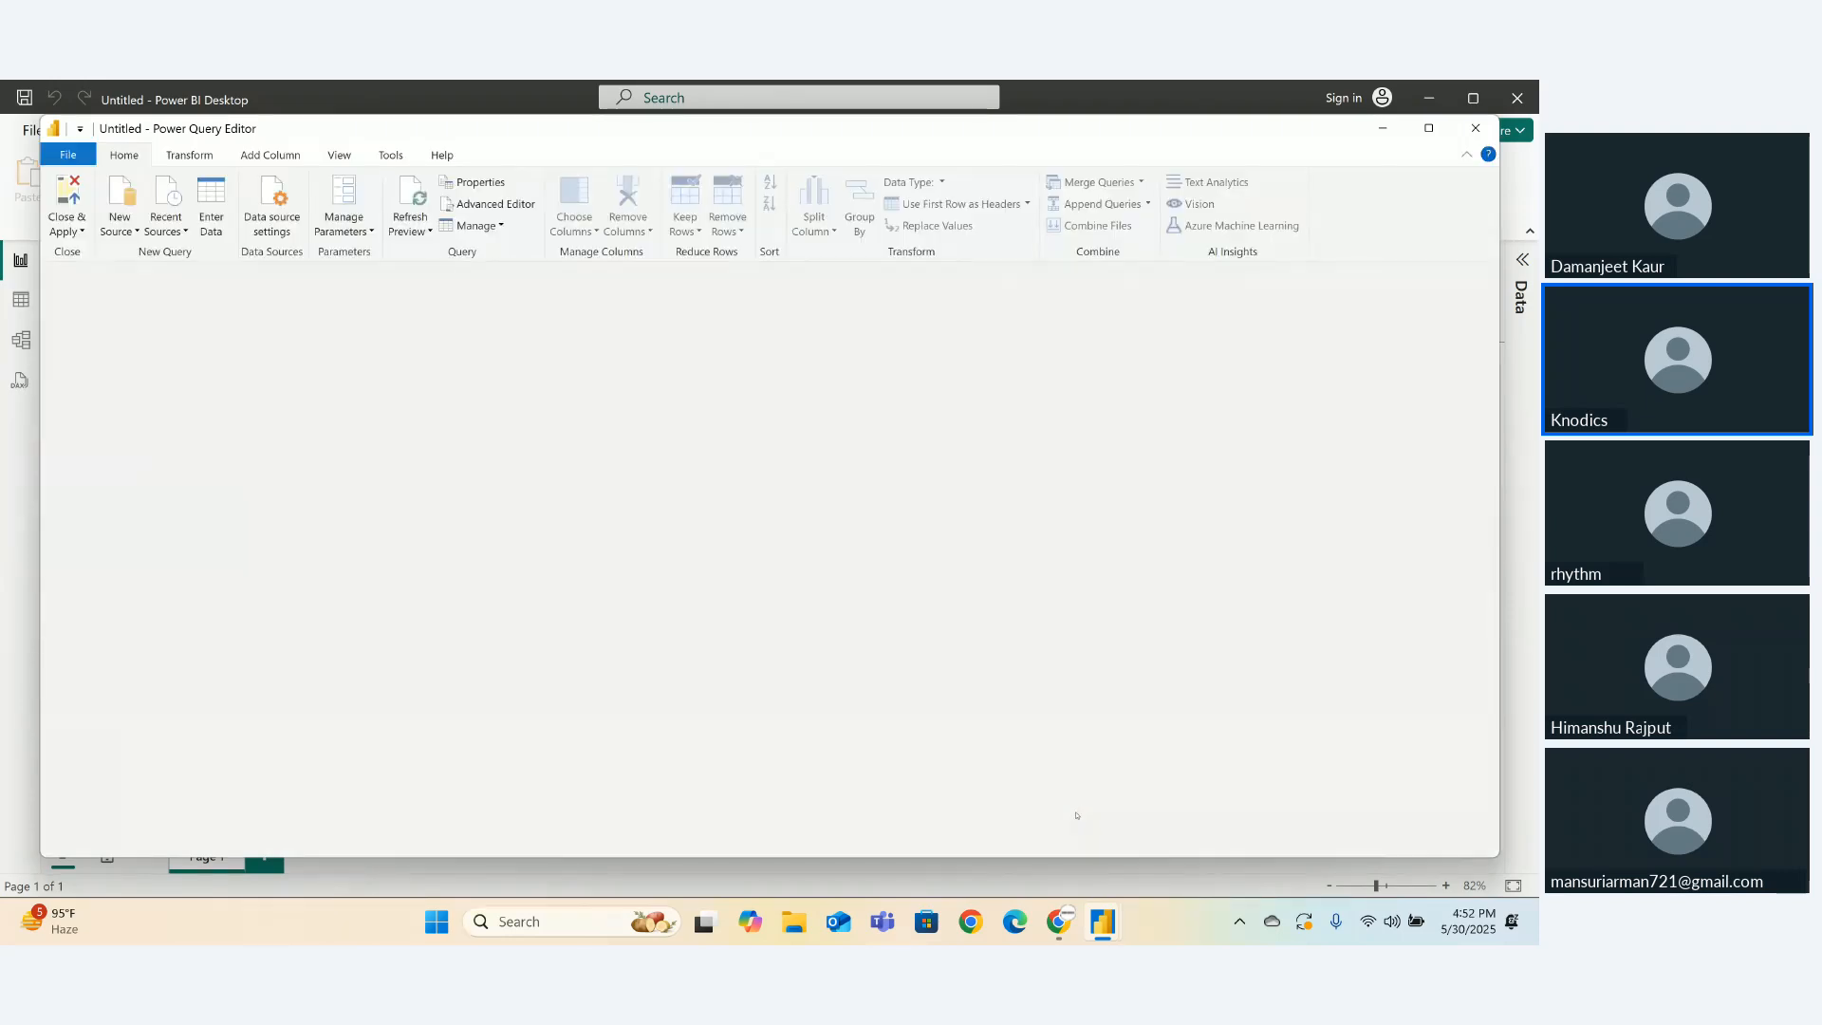
- Bring the DA25 PowerBI Session meeting window in Chrome to the front
mouse_move(1059, 921)
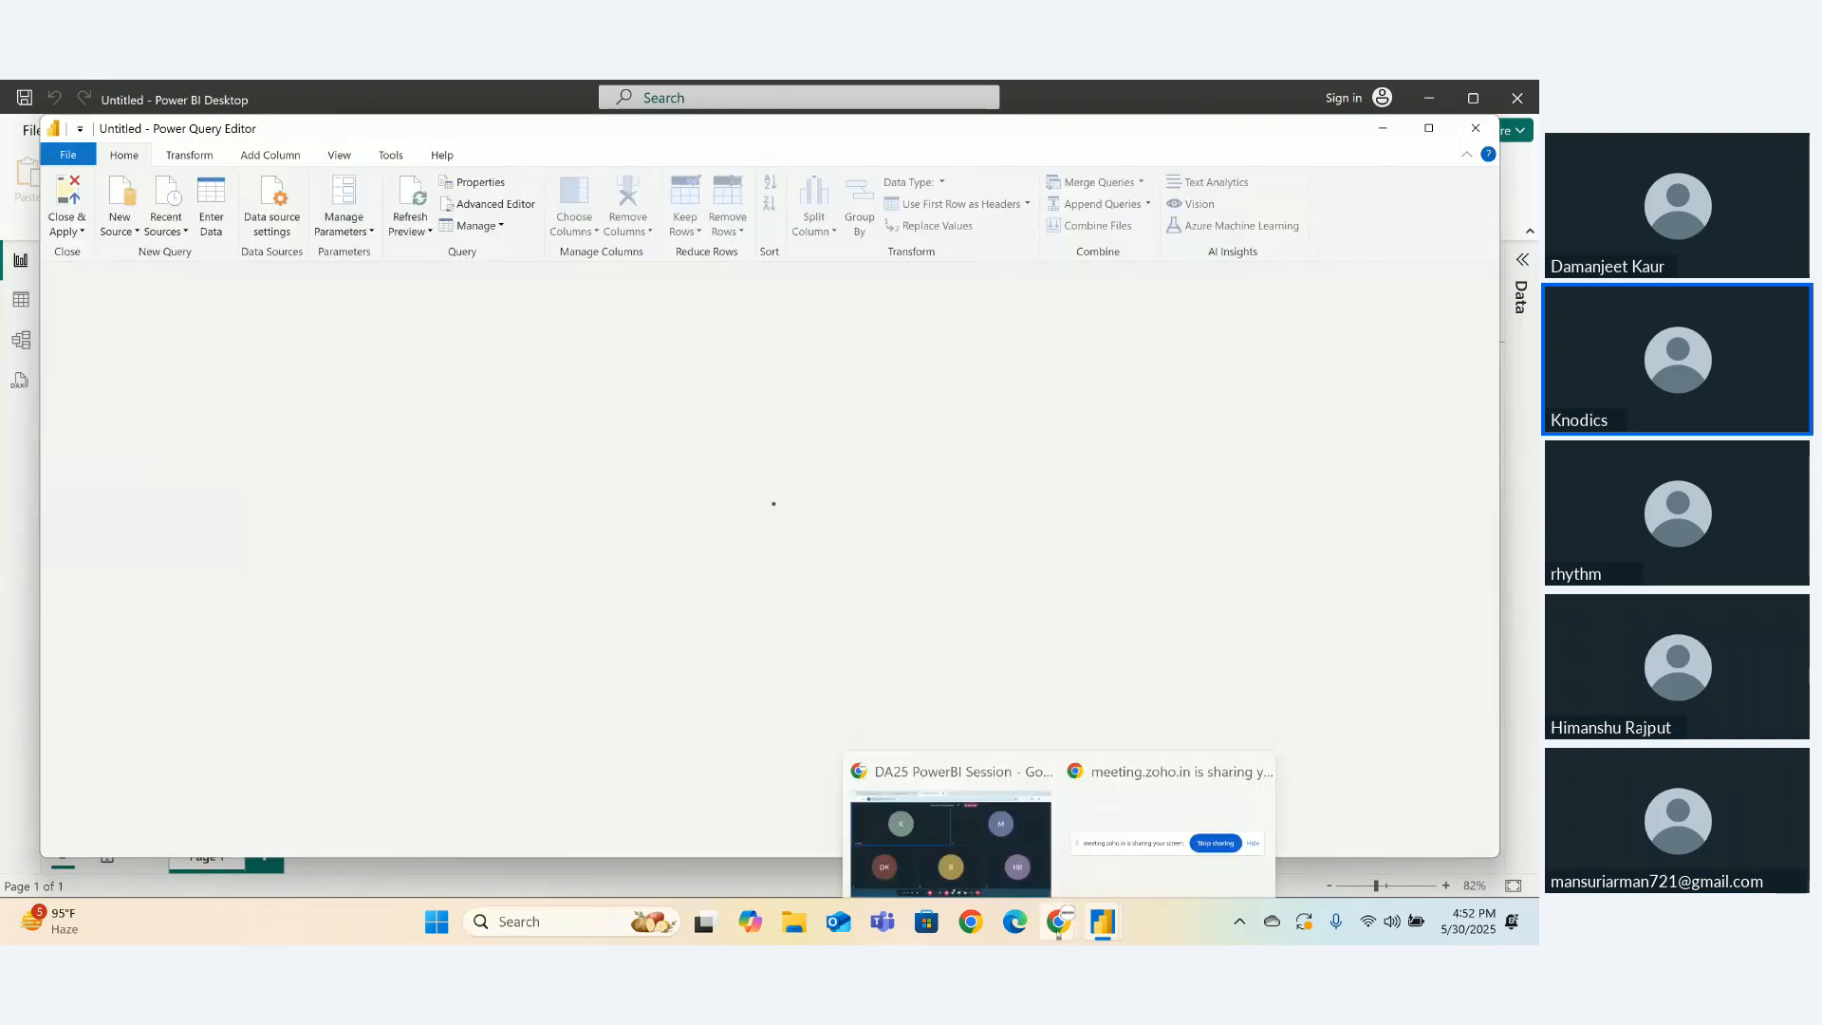
click(1020, 861)
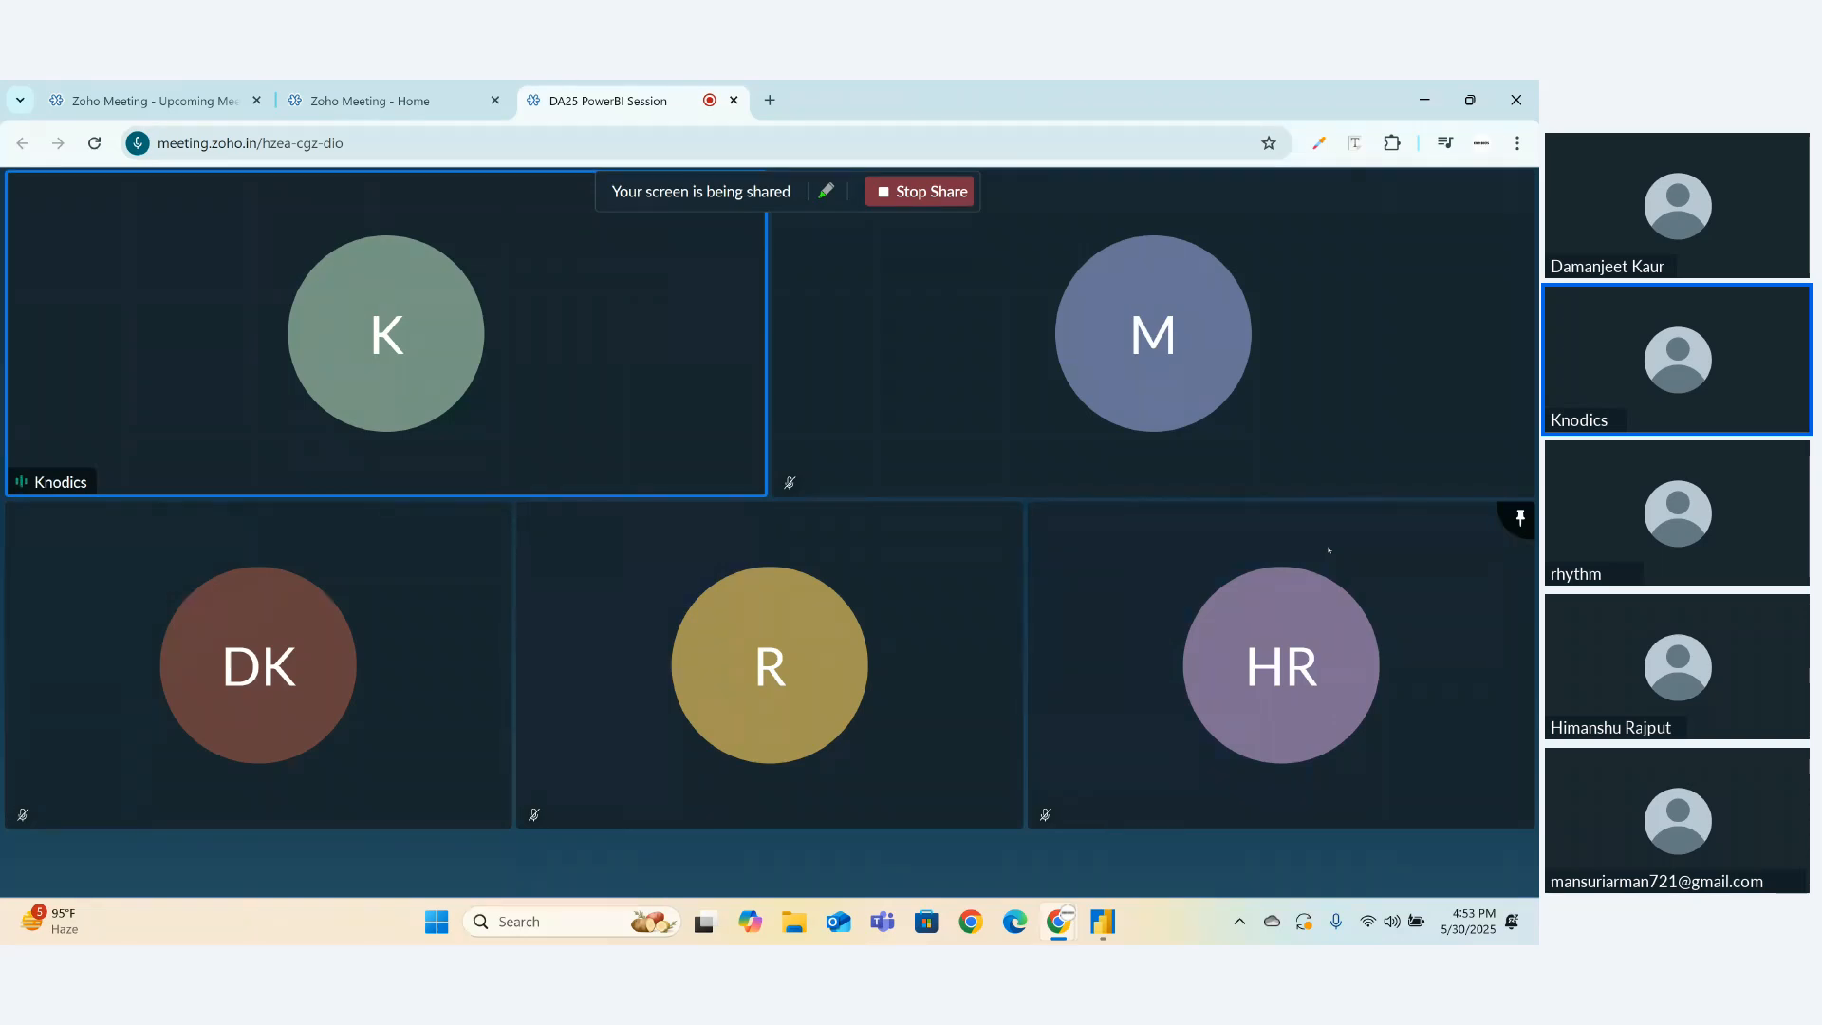
- Return to the Power Query Editor showing the Transactions query
mouse_move(1163, 756)
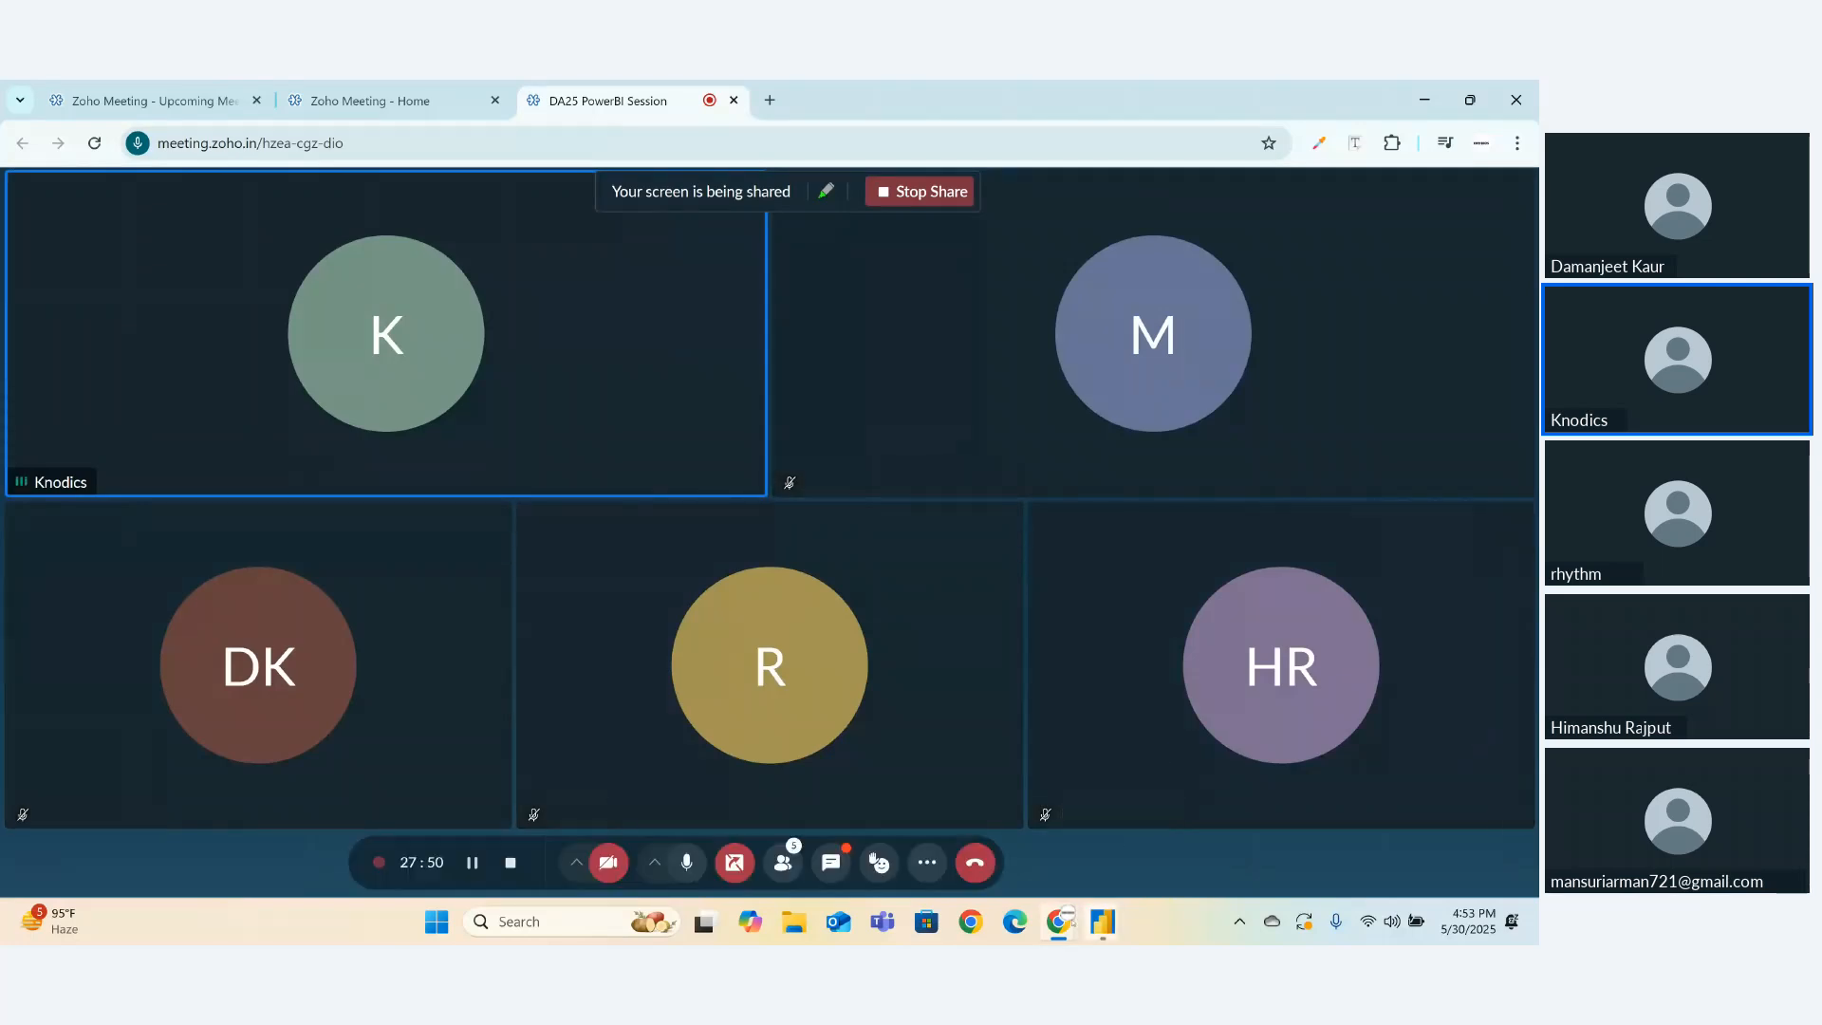
mouse_move(1108, 906)
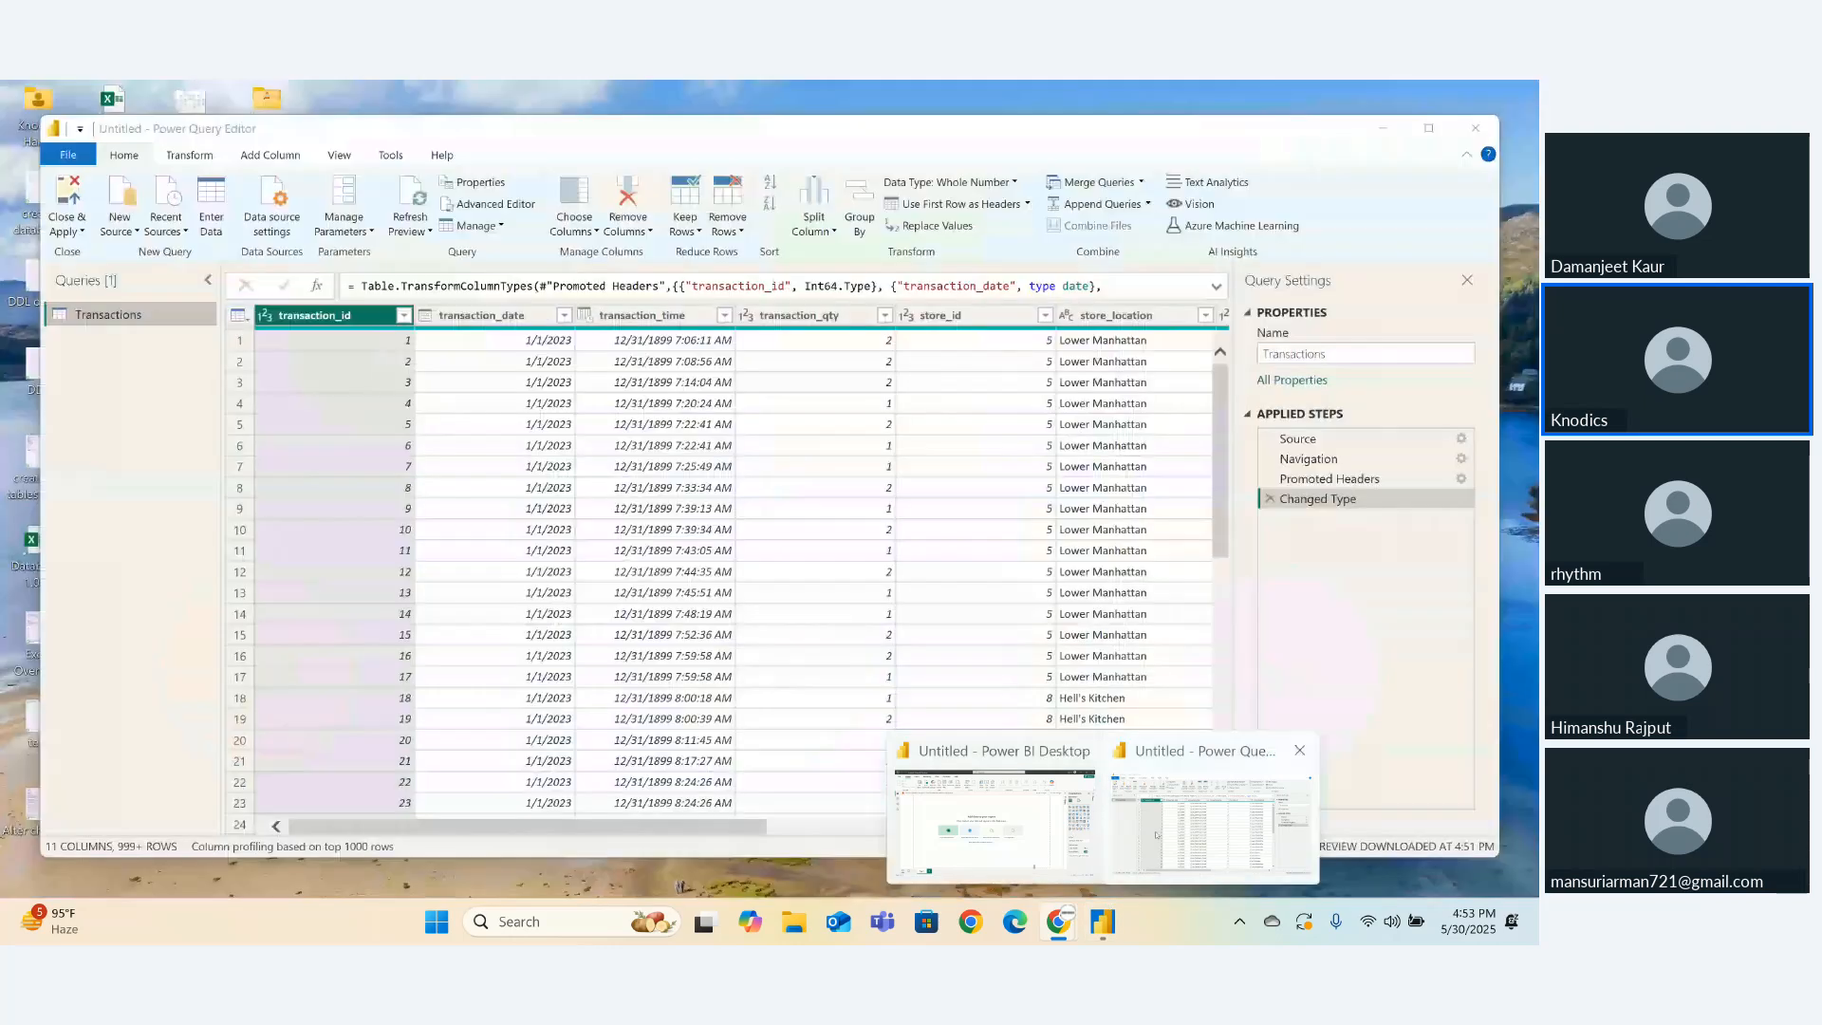
click(1155, 835)
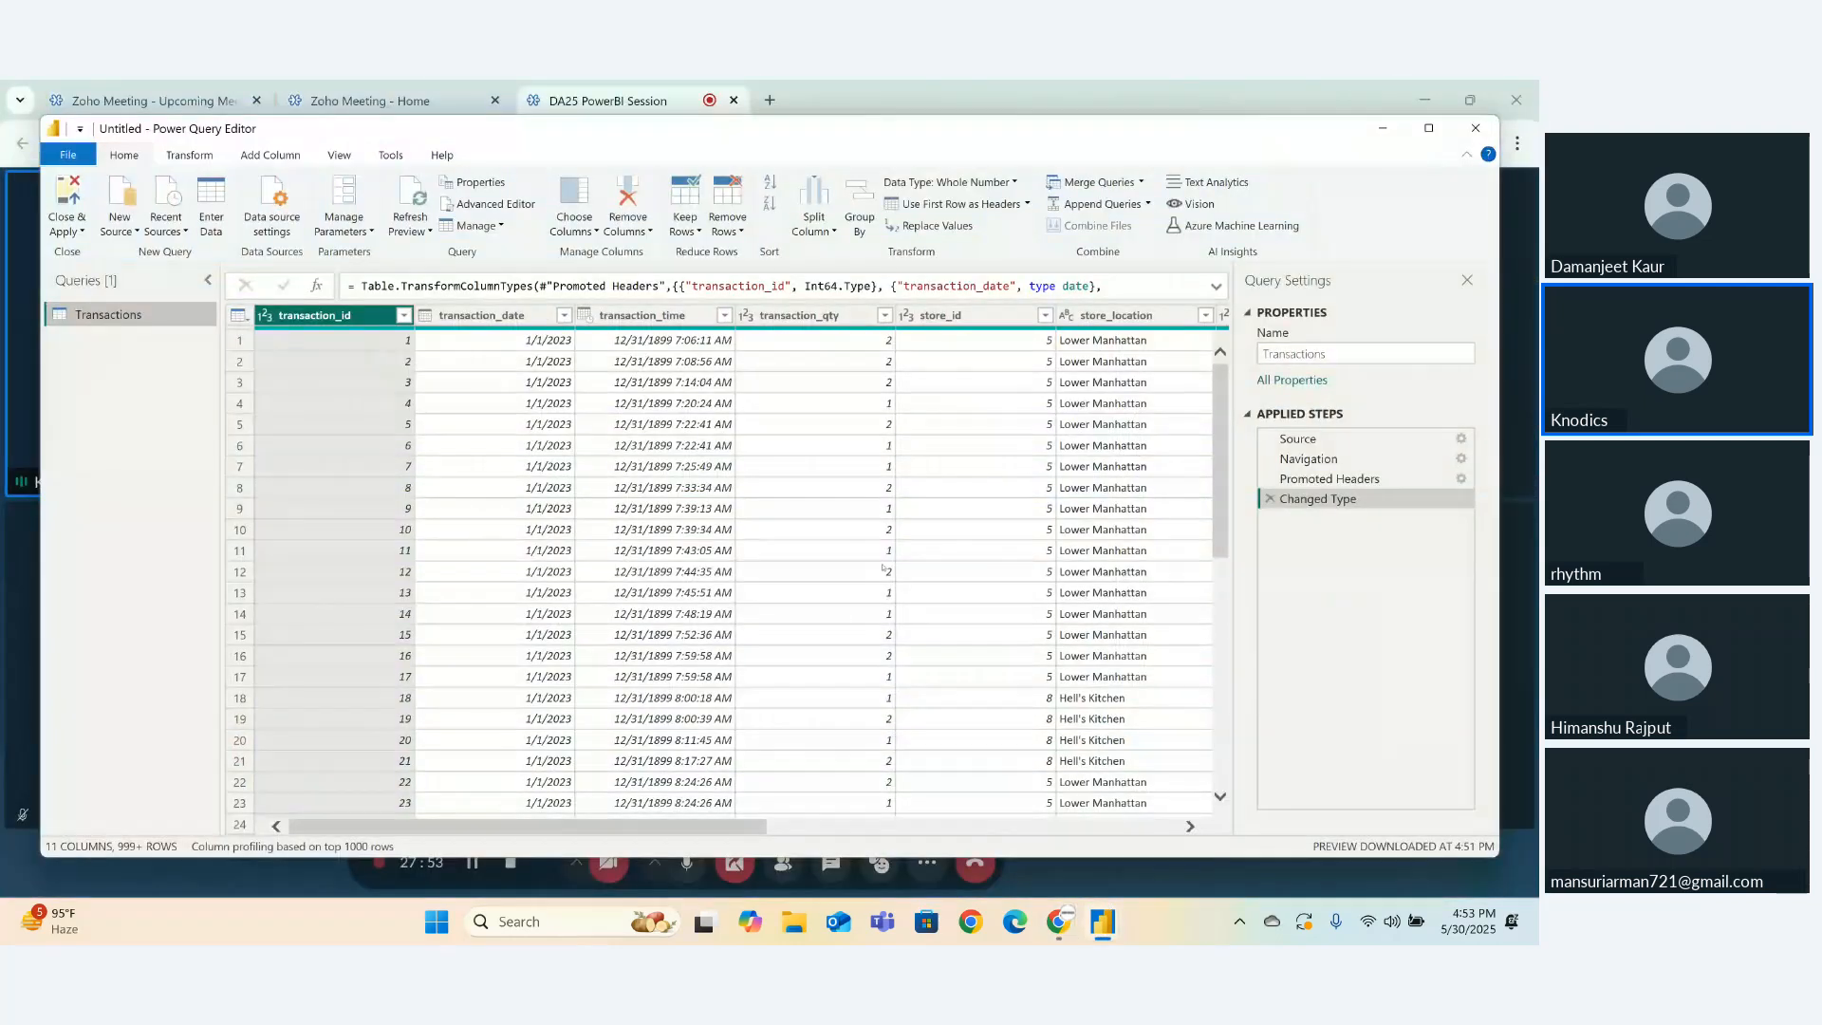
click(1428, 128)
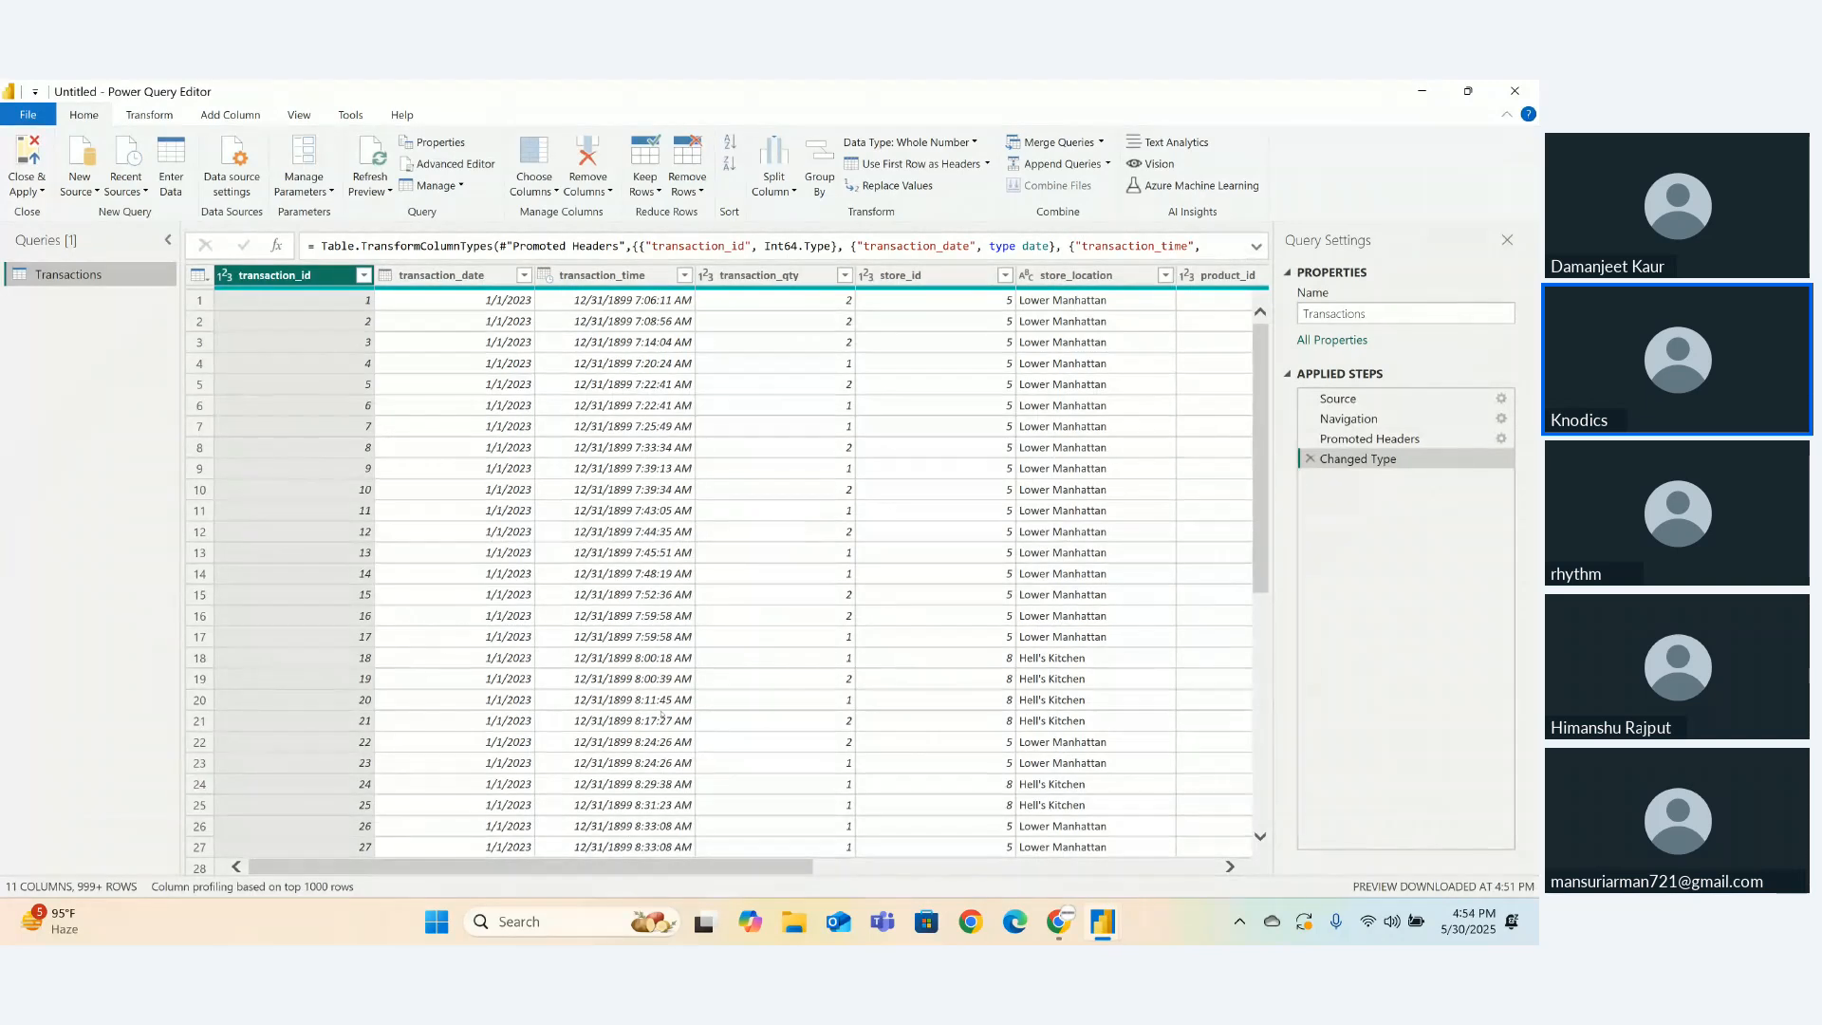
drag(512, 867, 954, 897)
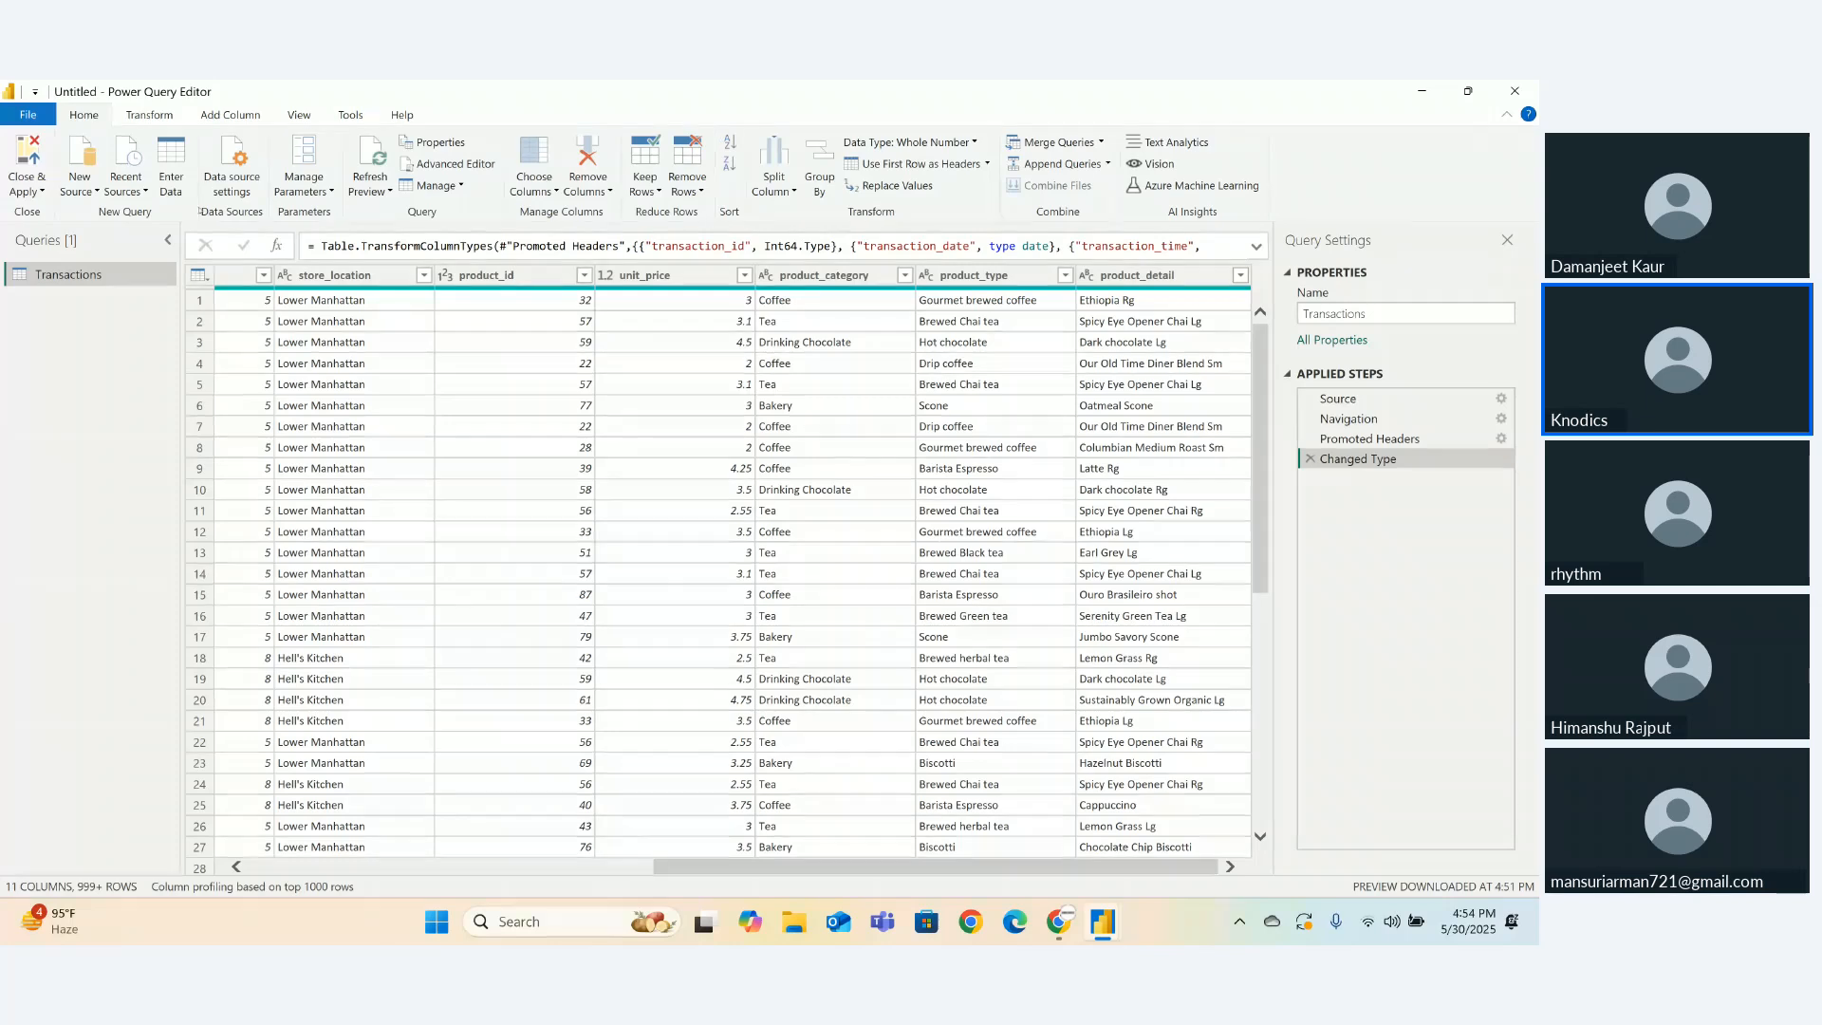
click(149, 115)
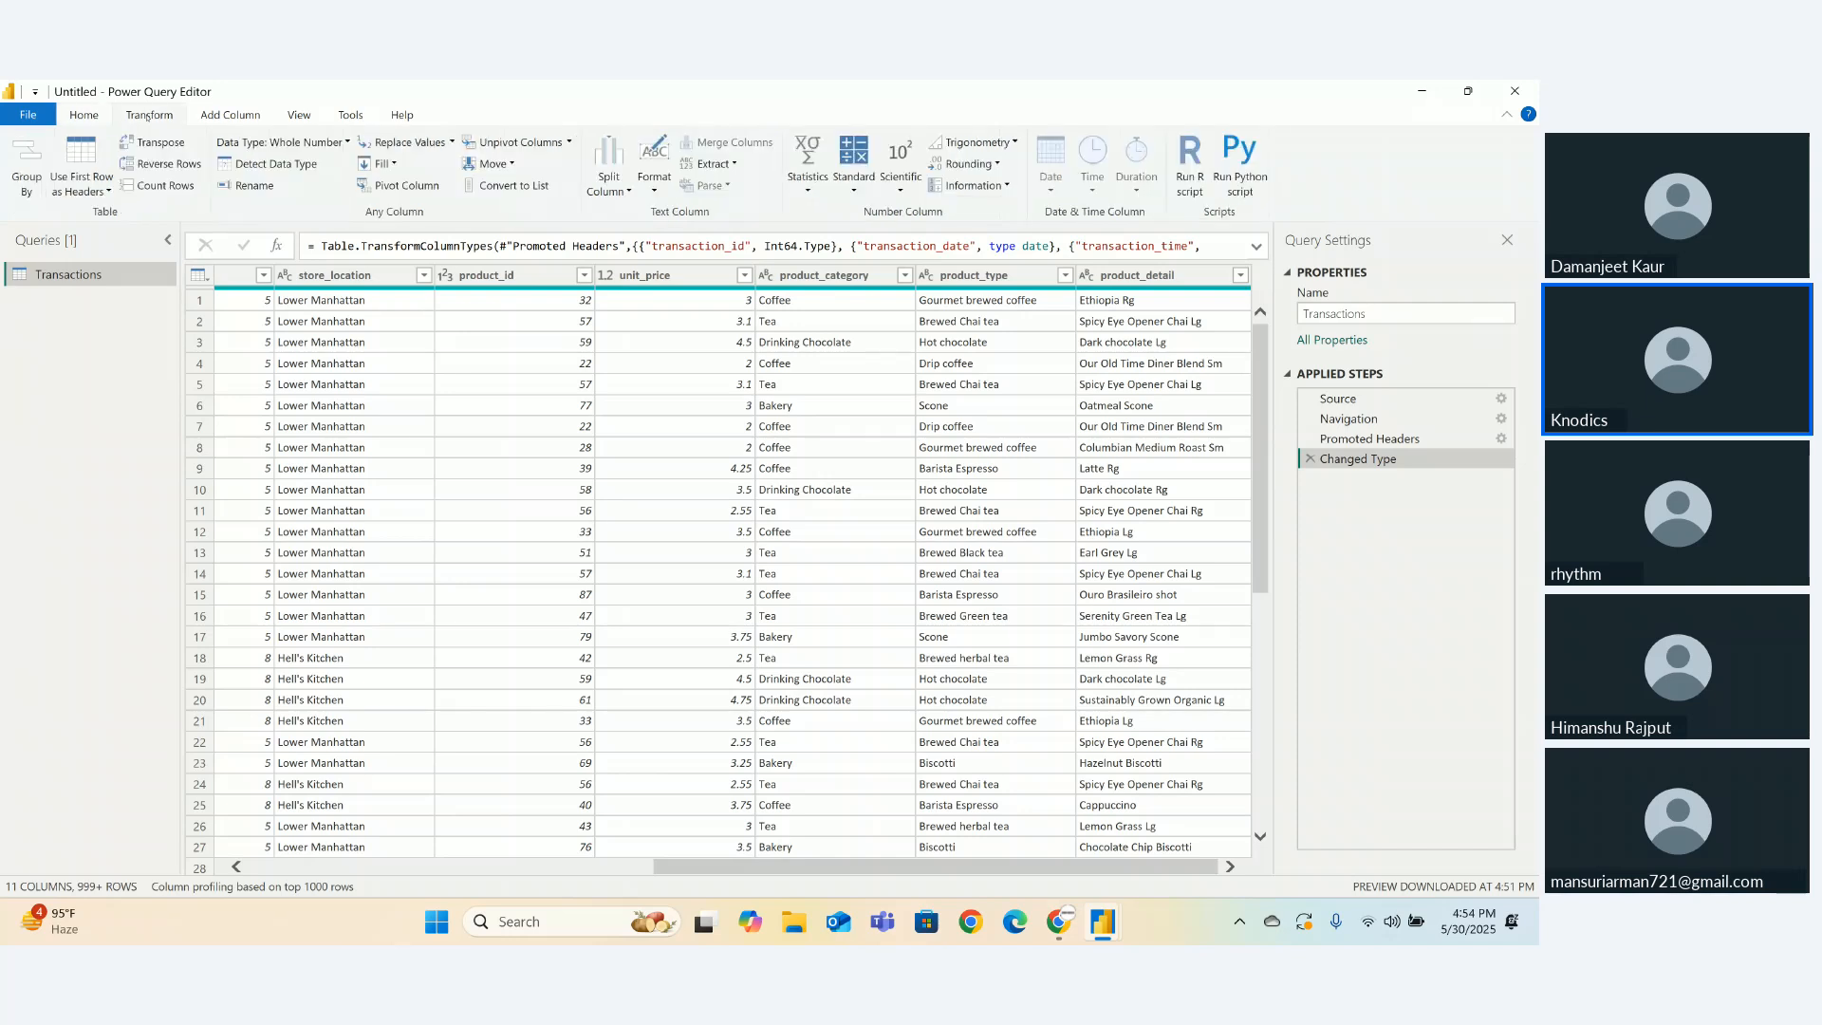
click(237, 115)
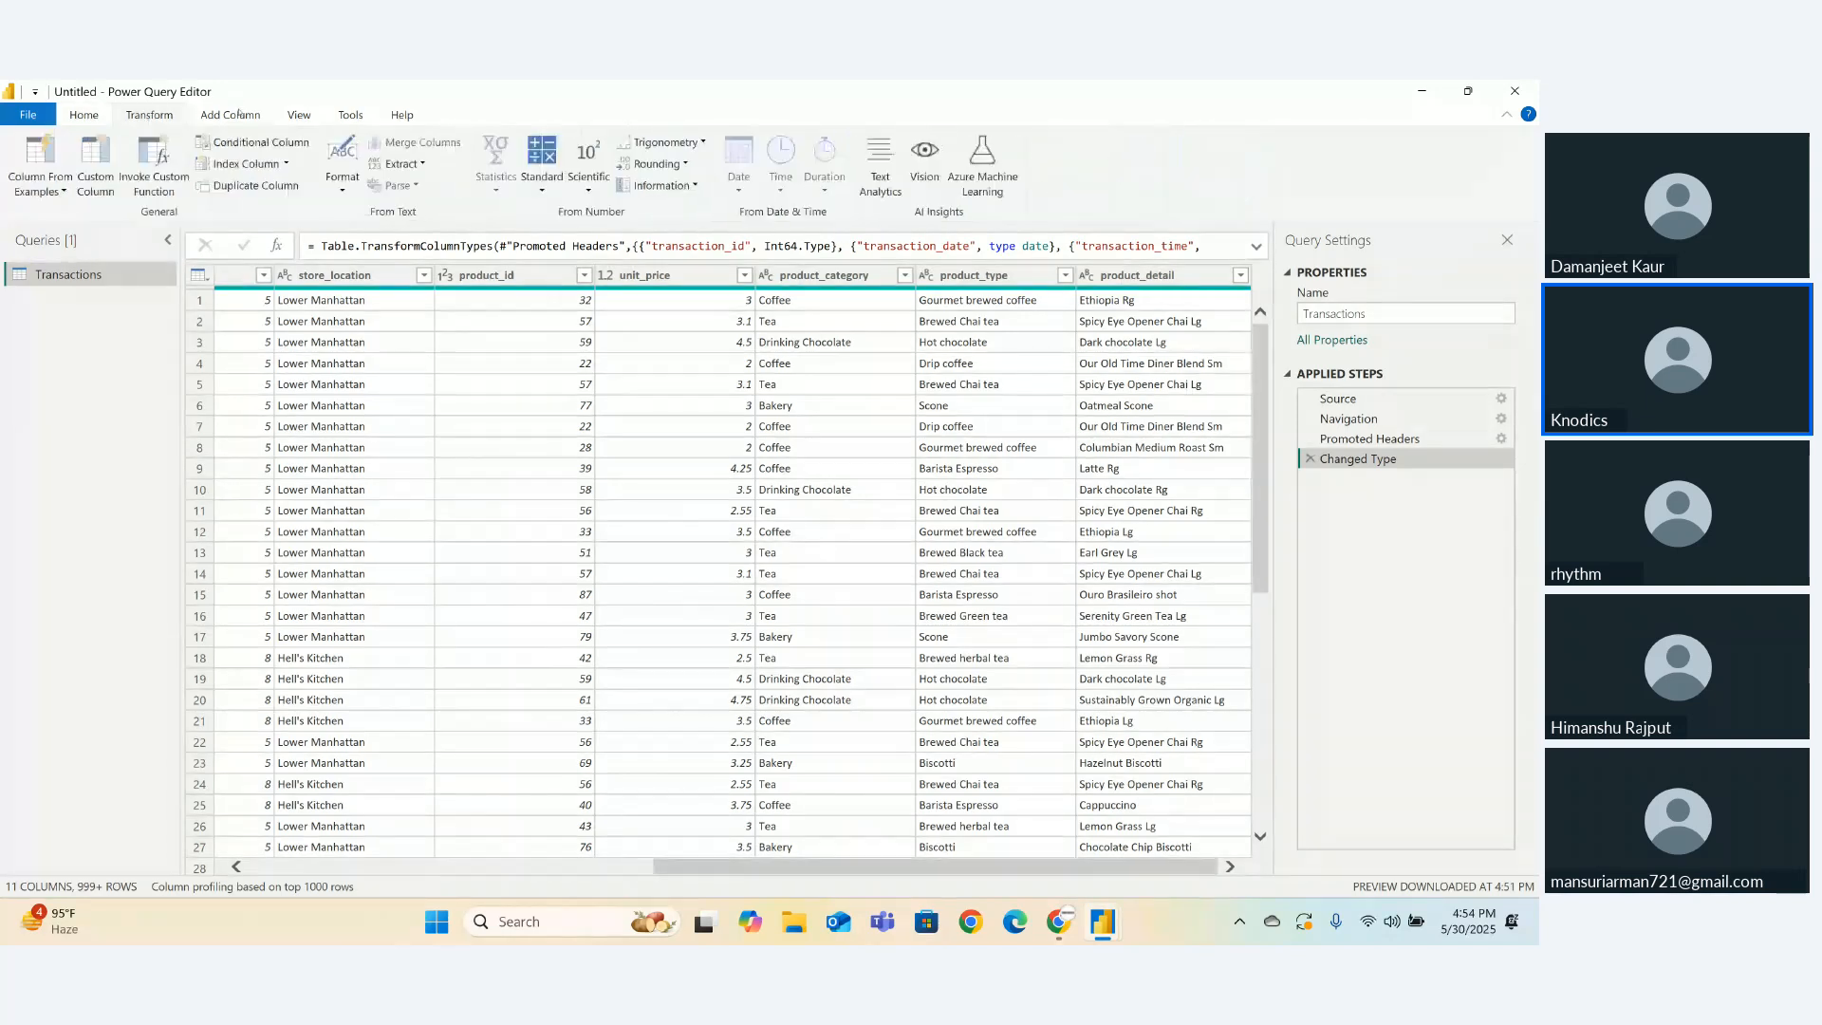
click(298, 115)
click(350, 115)
click(402, 115)
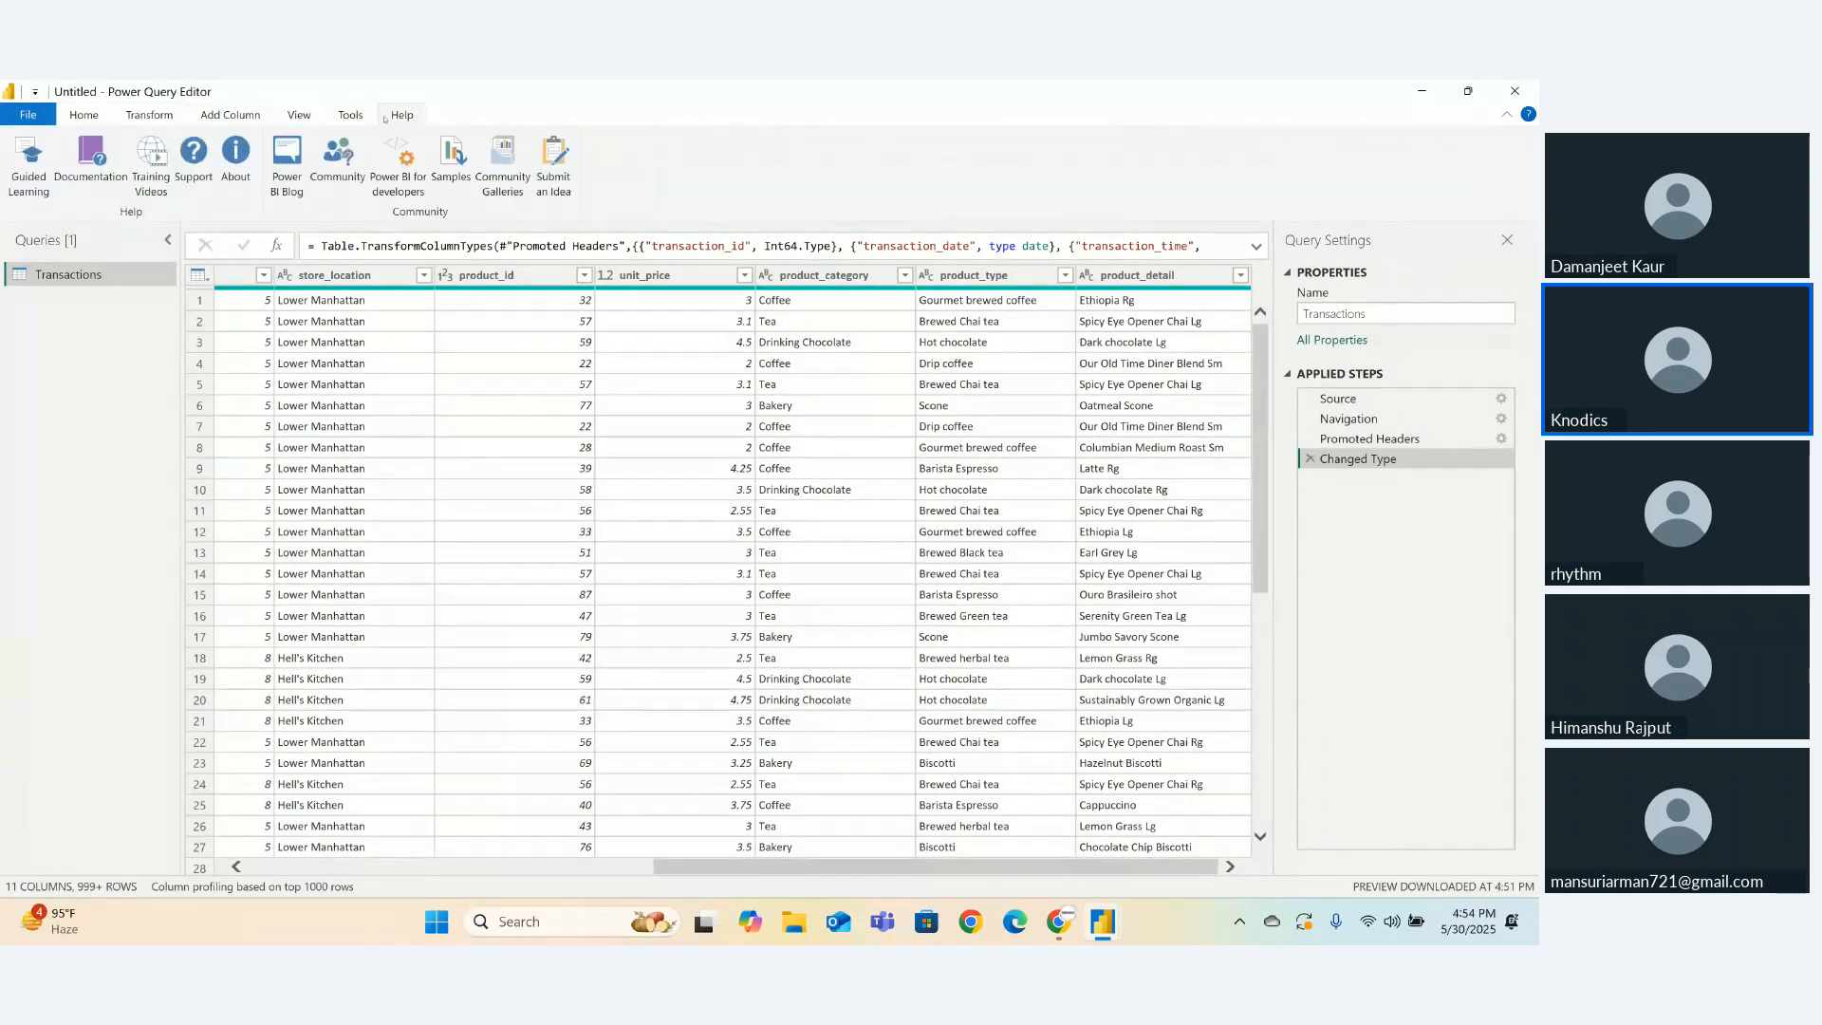
click(350, 115)
click(299, 115)
click(237, 114)
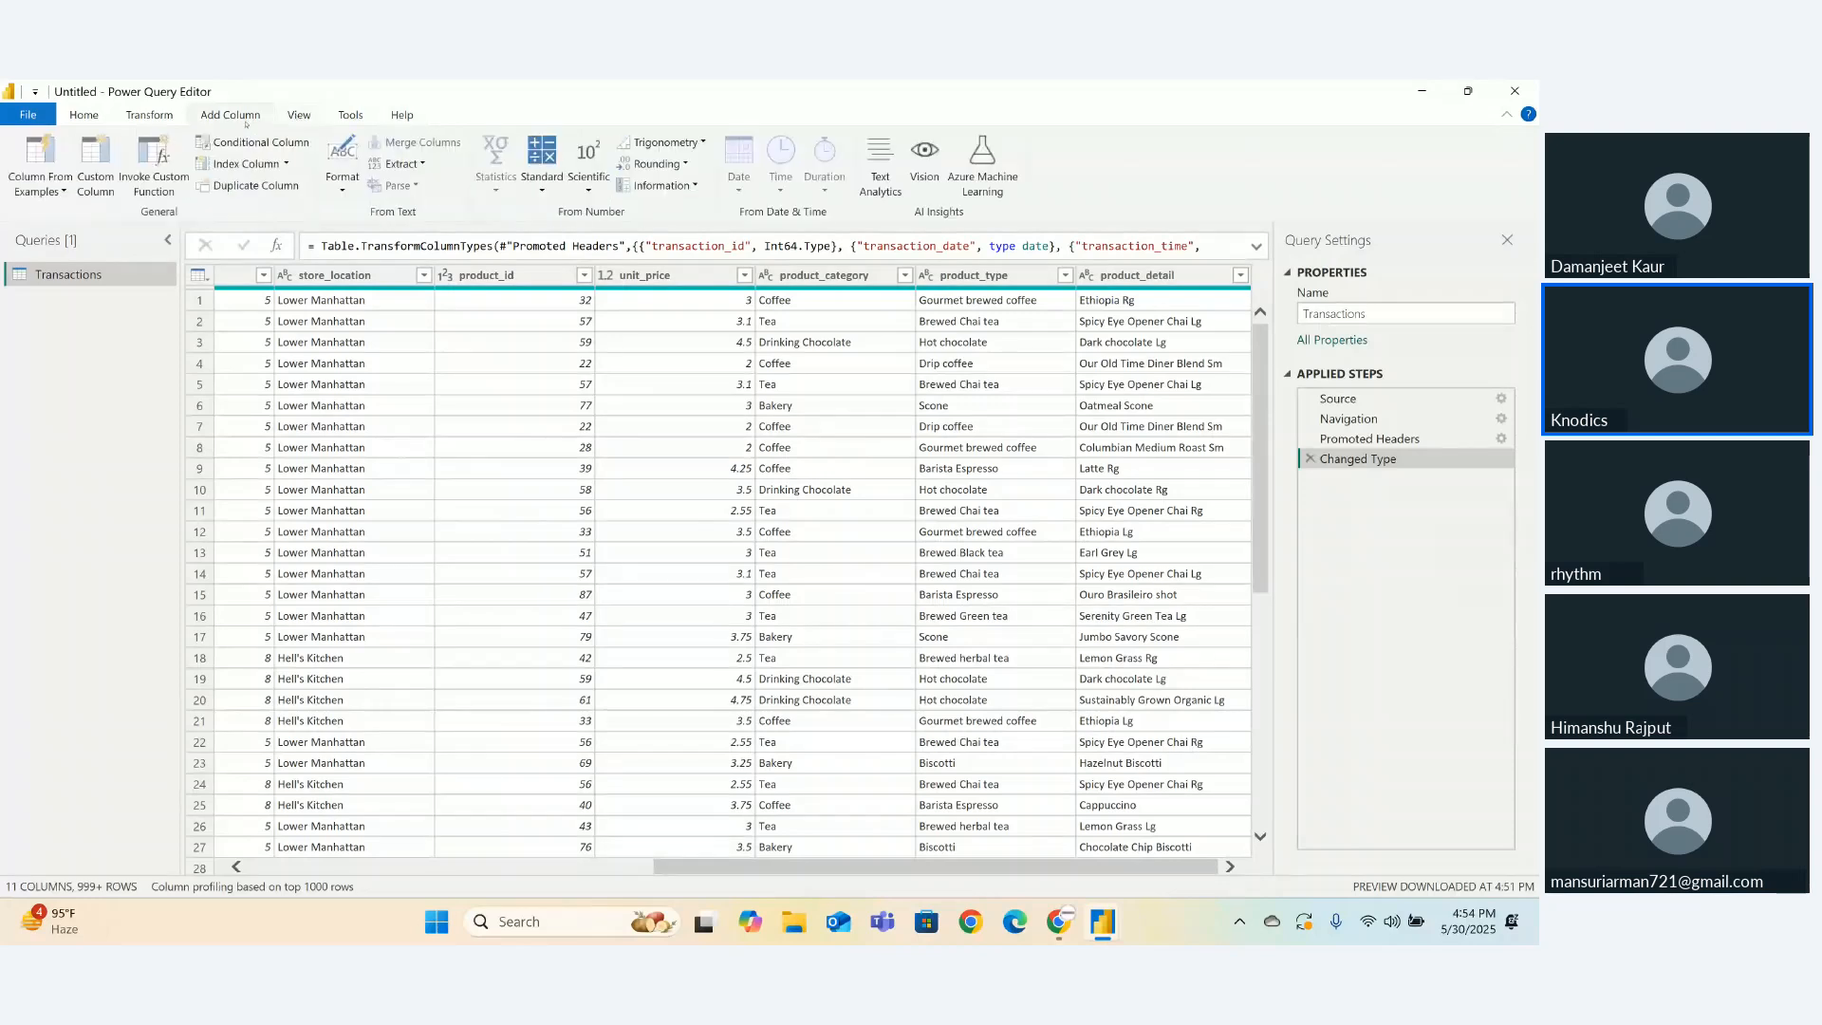
click(149, 115)
click(86, 116)
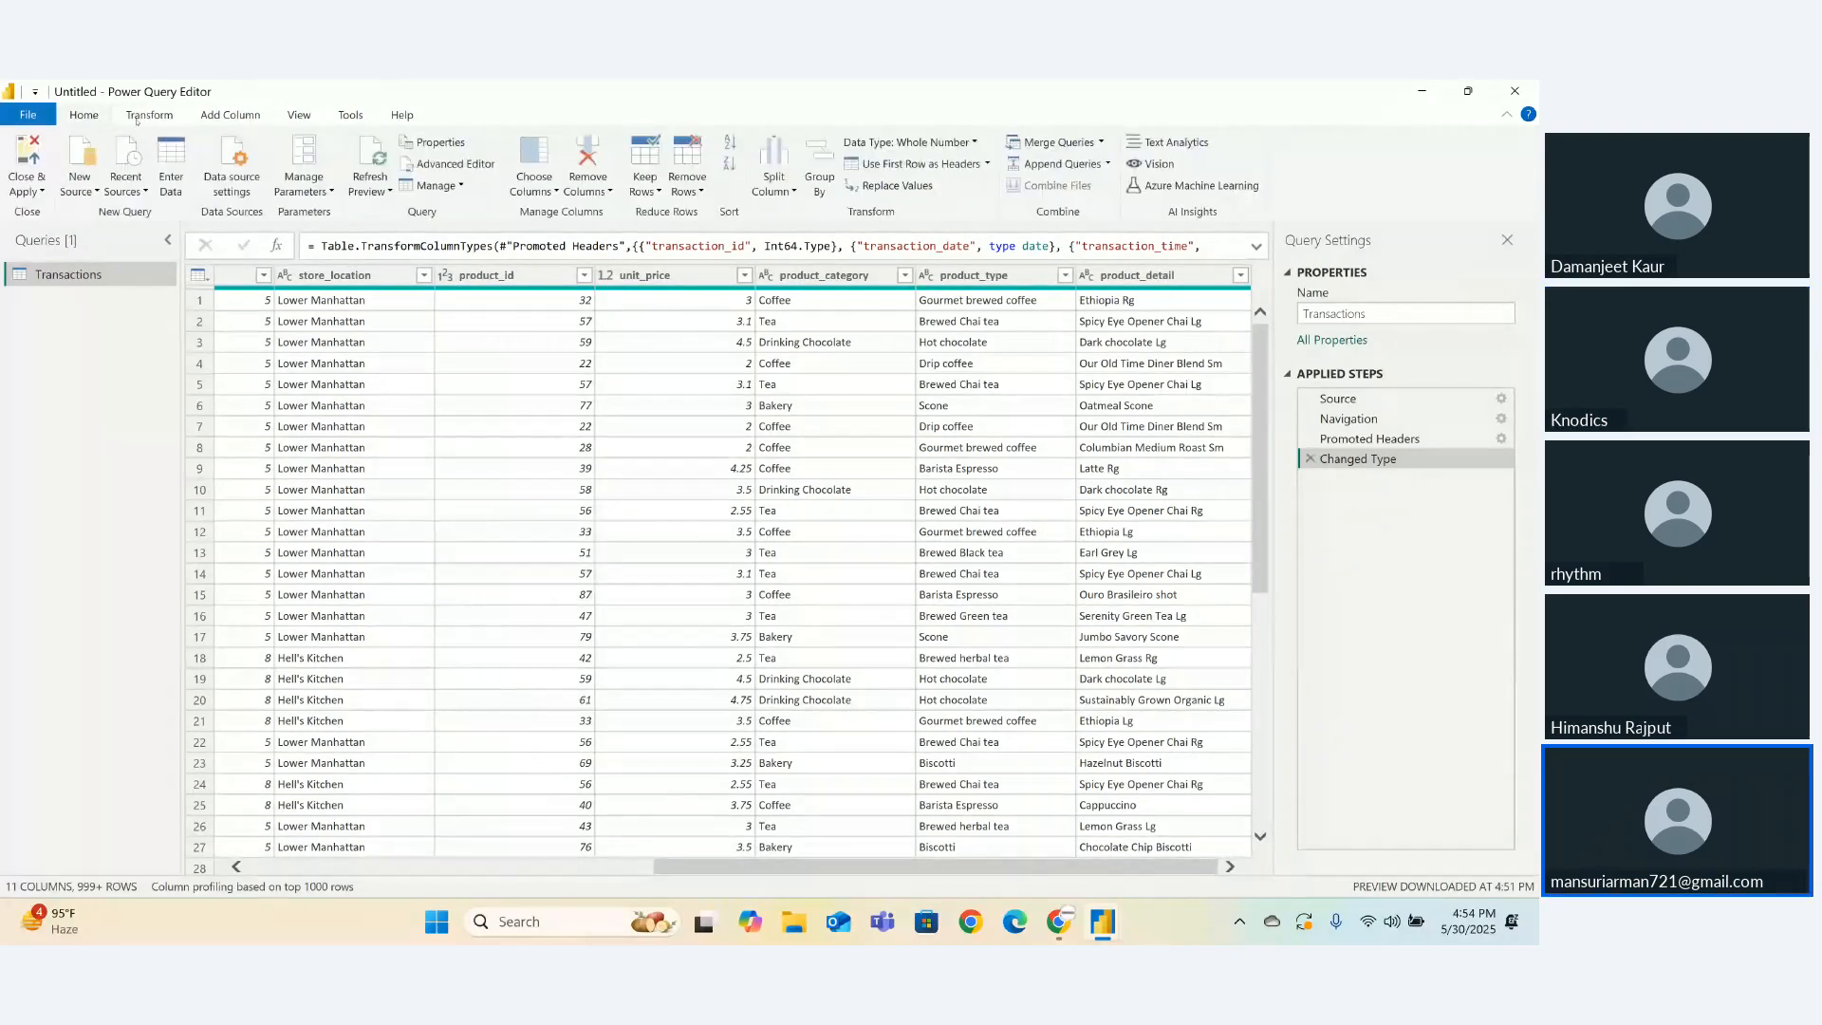
click(149, 115)
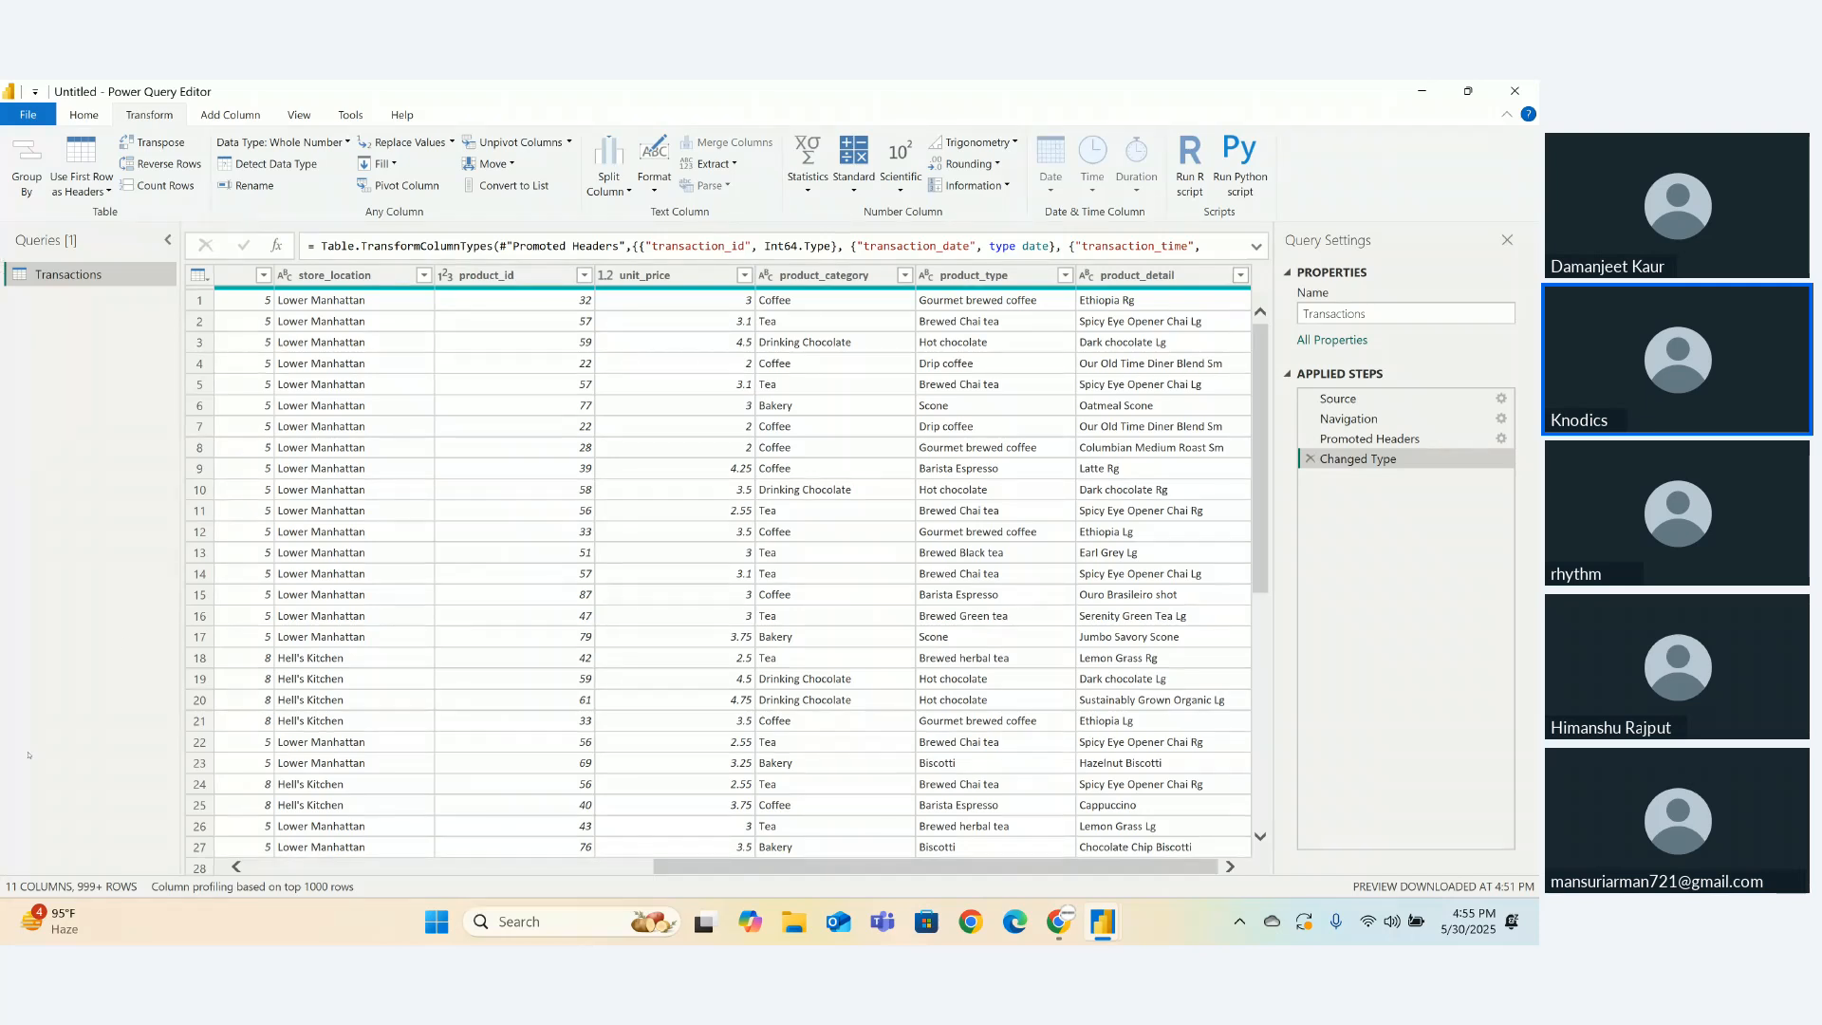
- Drag unit_price between store_id and store_location, then check unit_price and transaction_qty values
click(321, 867)
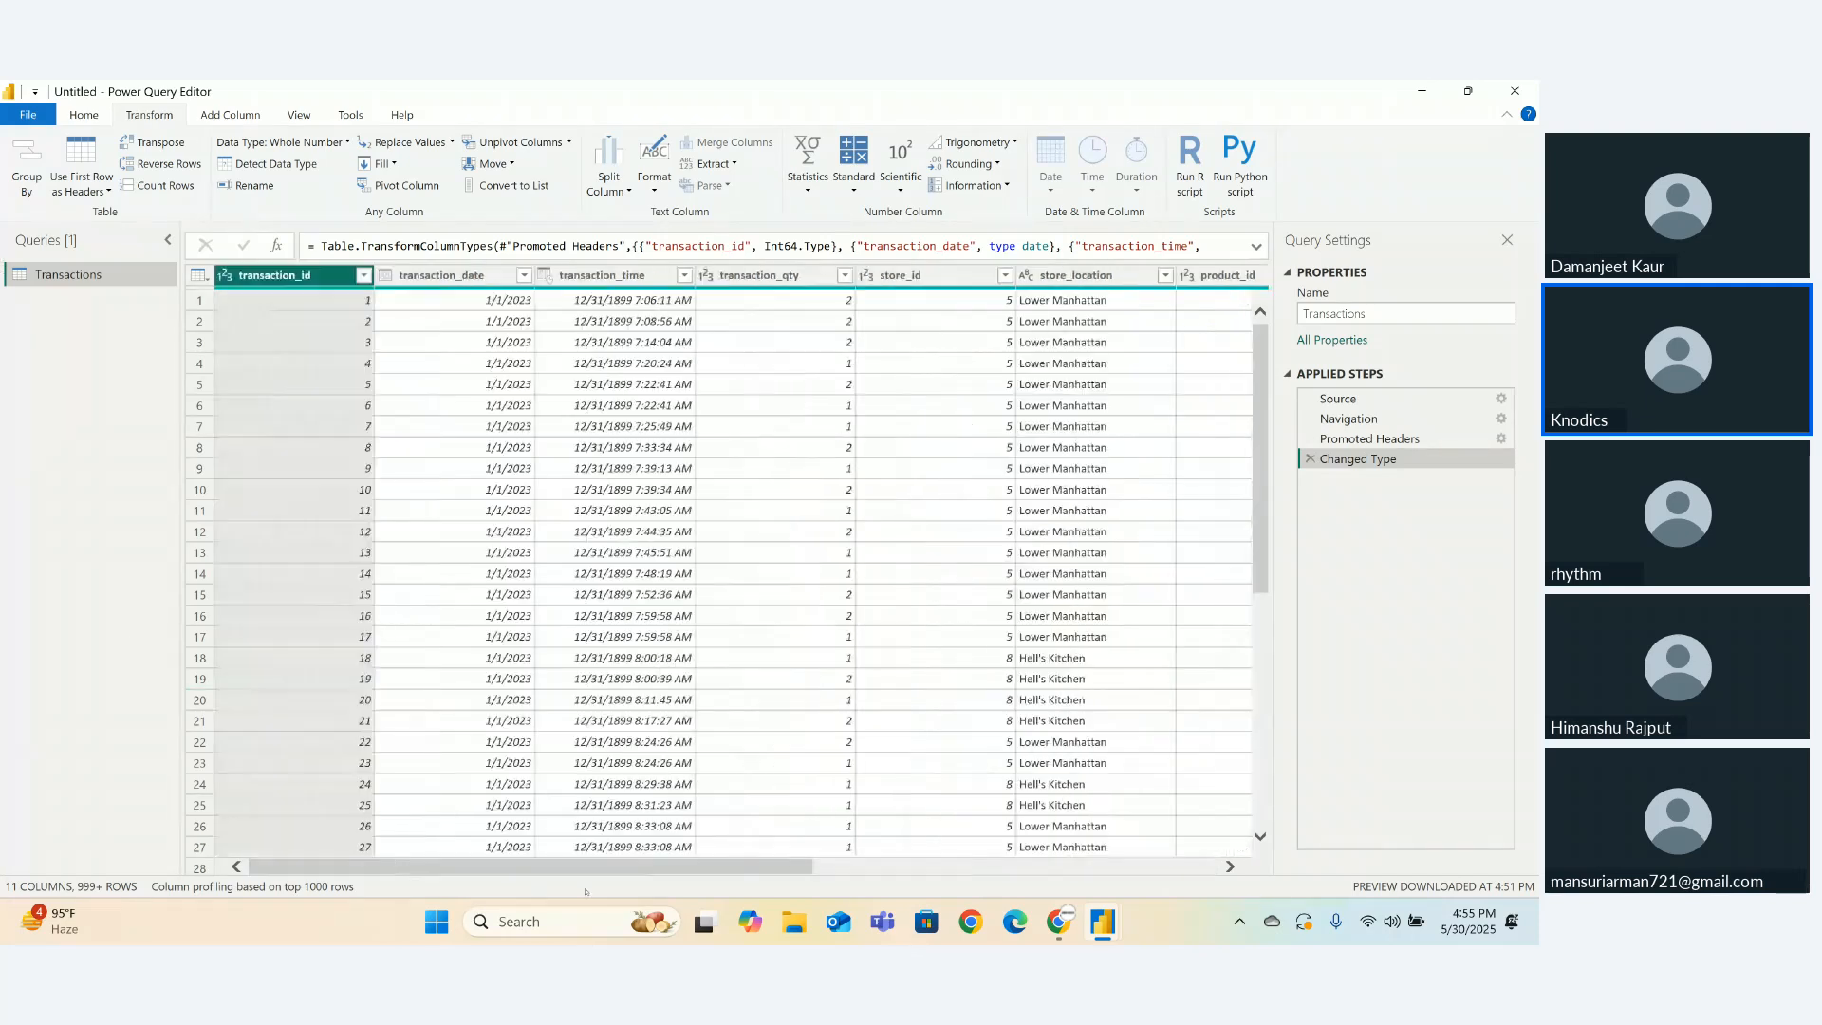
drag(571, 860, 1181, 825)
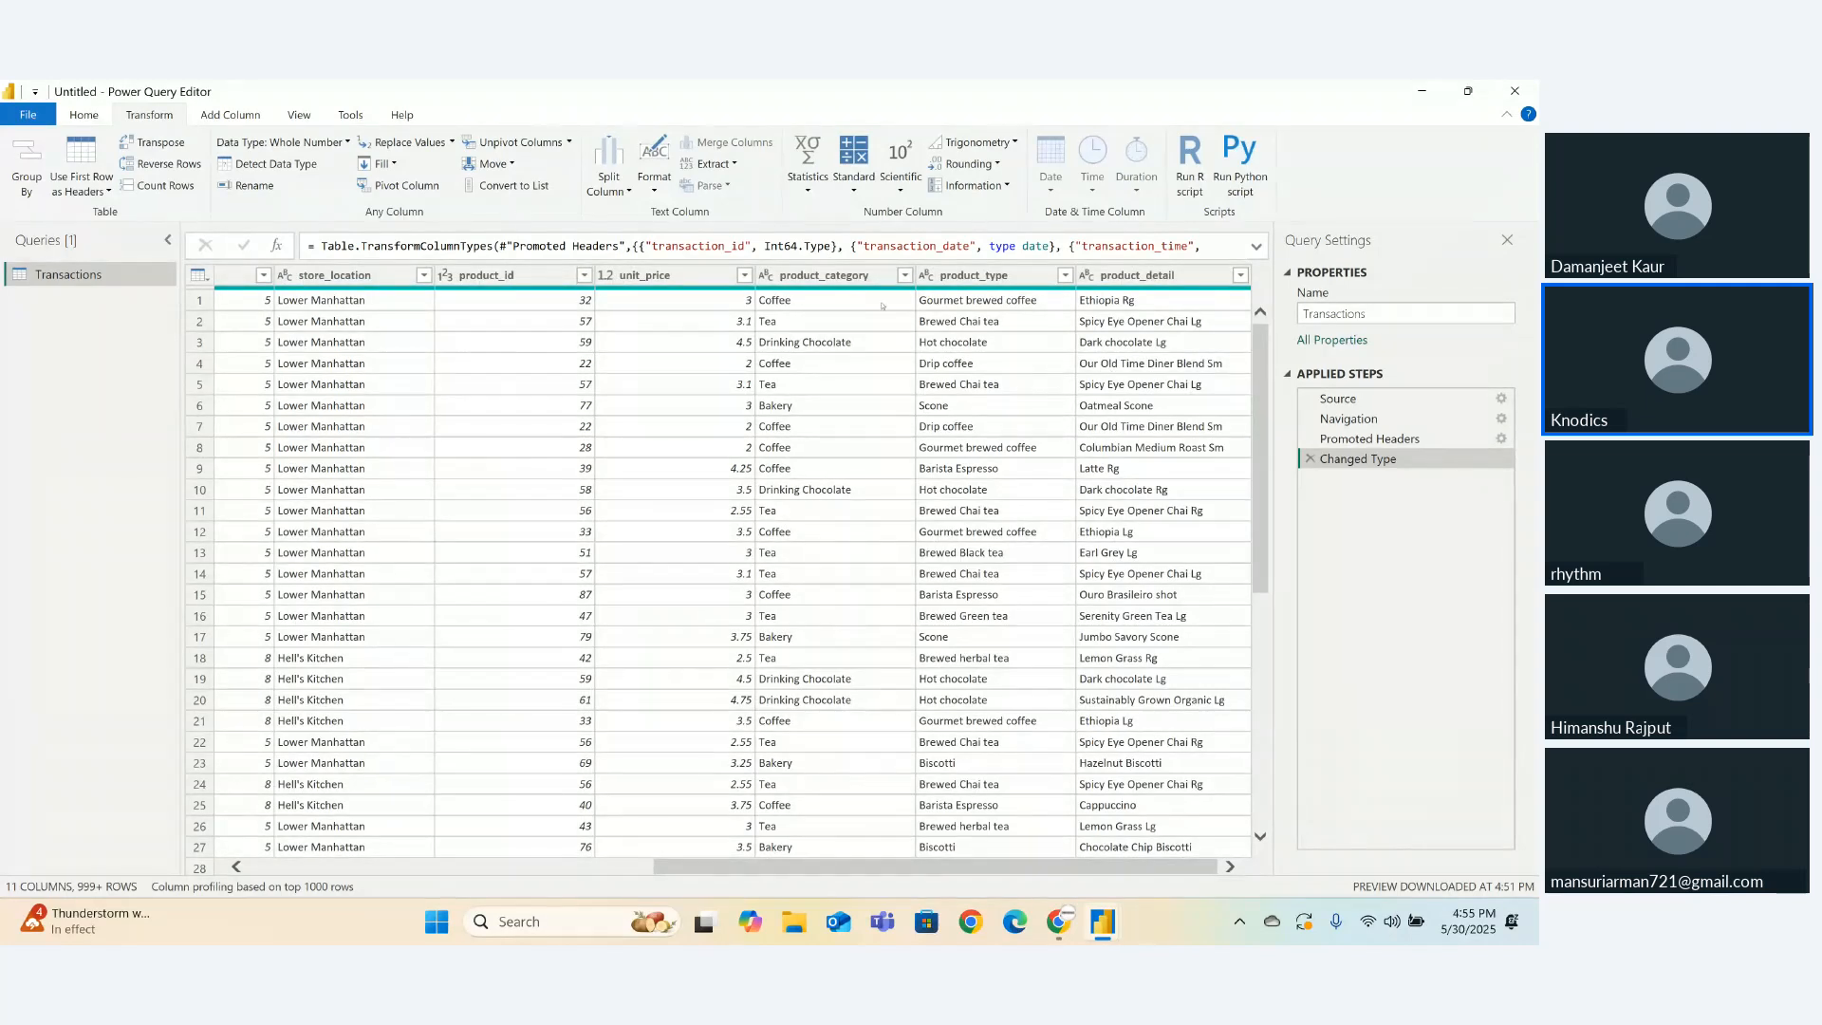
click(690, 274)
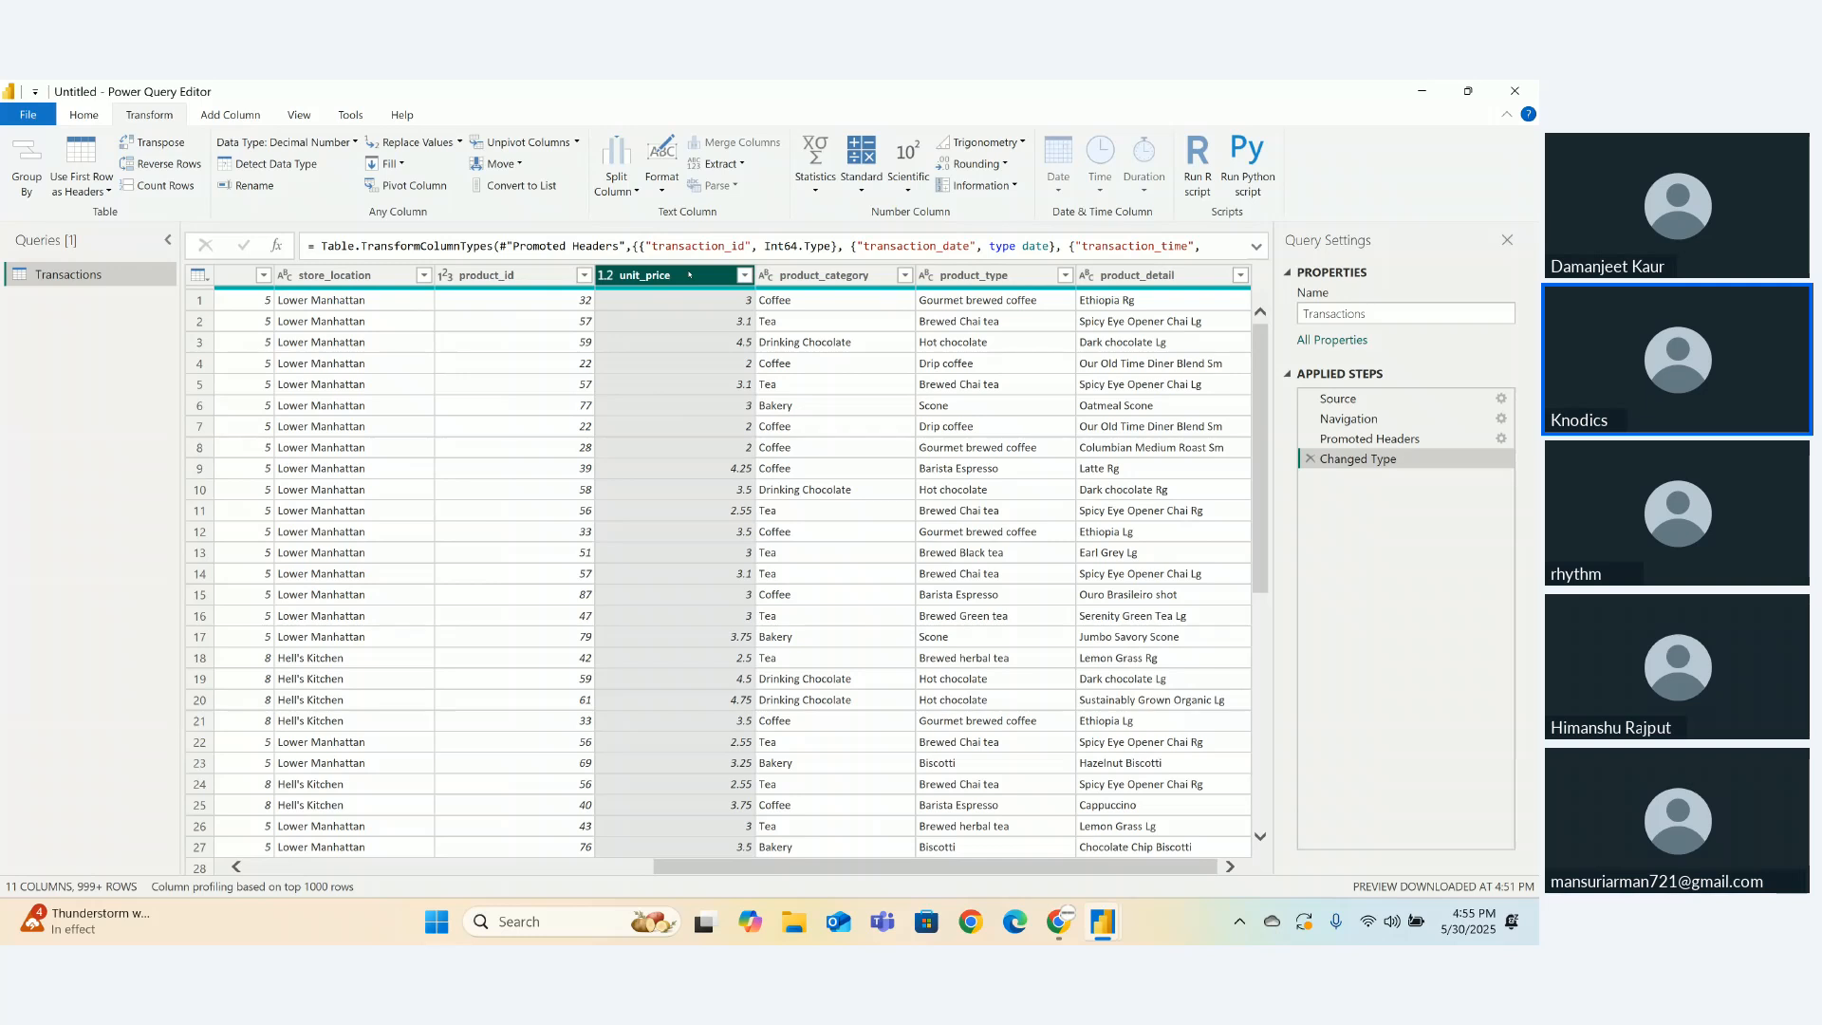
drag(690, 274, 369, 285)
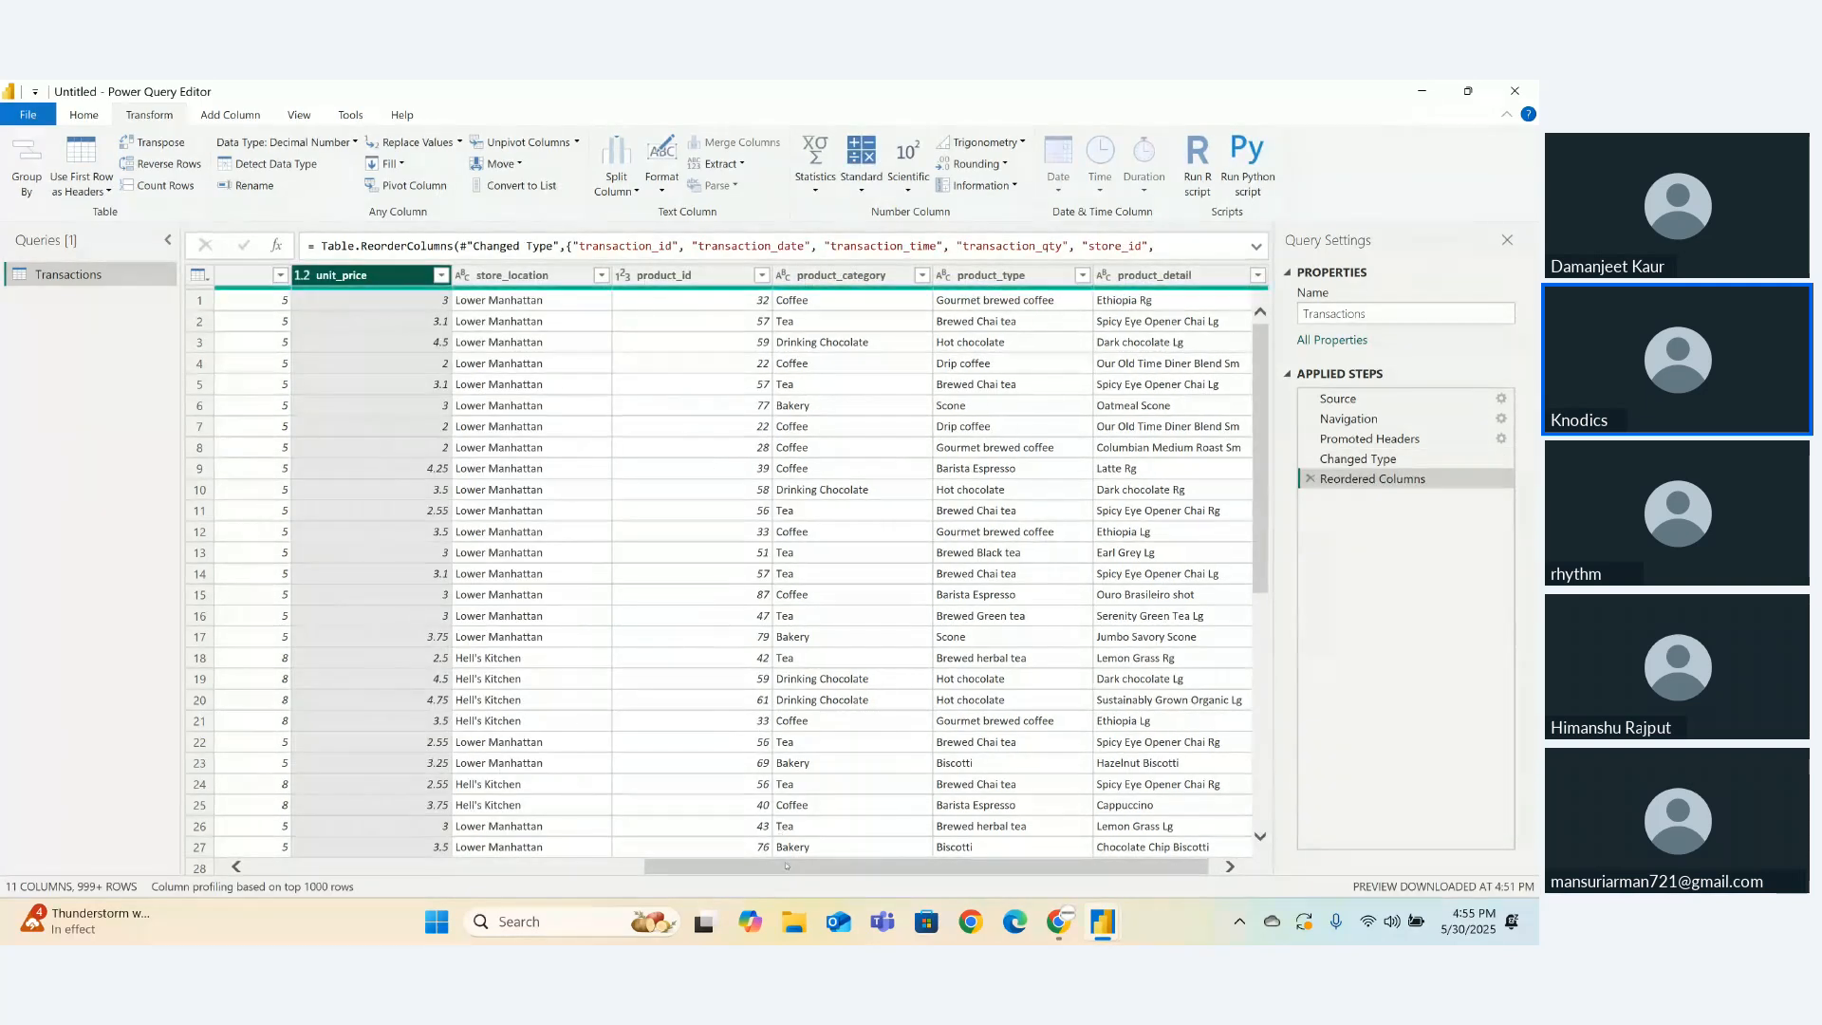
drag(787, 865, 574, 862)
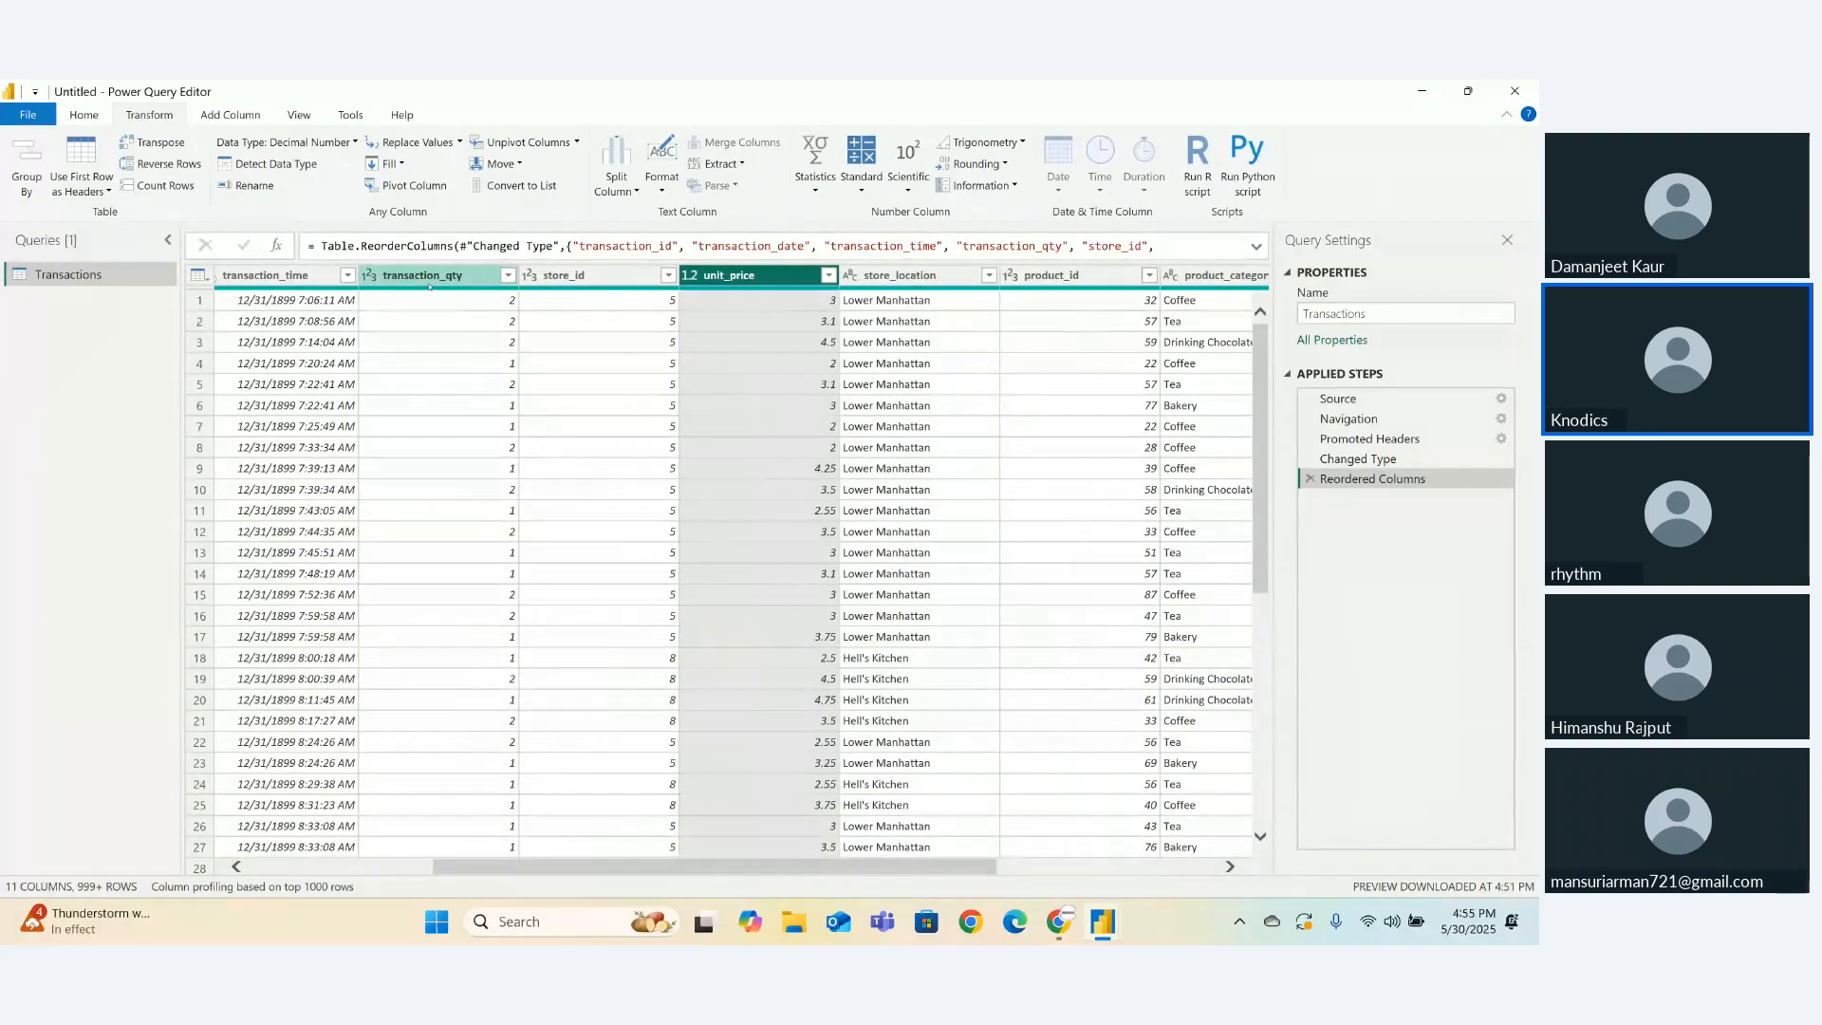
drag(433, 277, 583, 276)
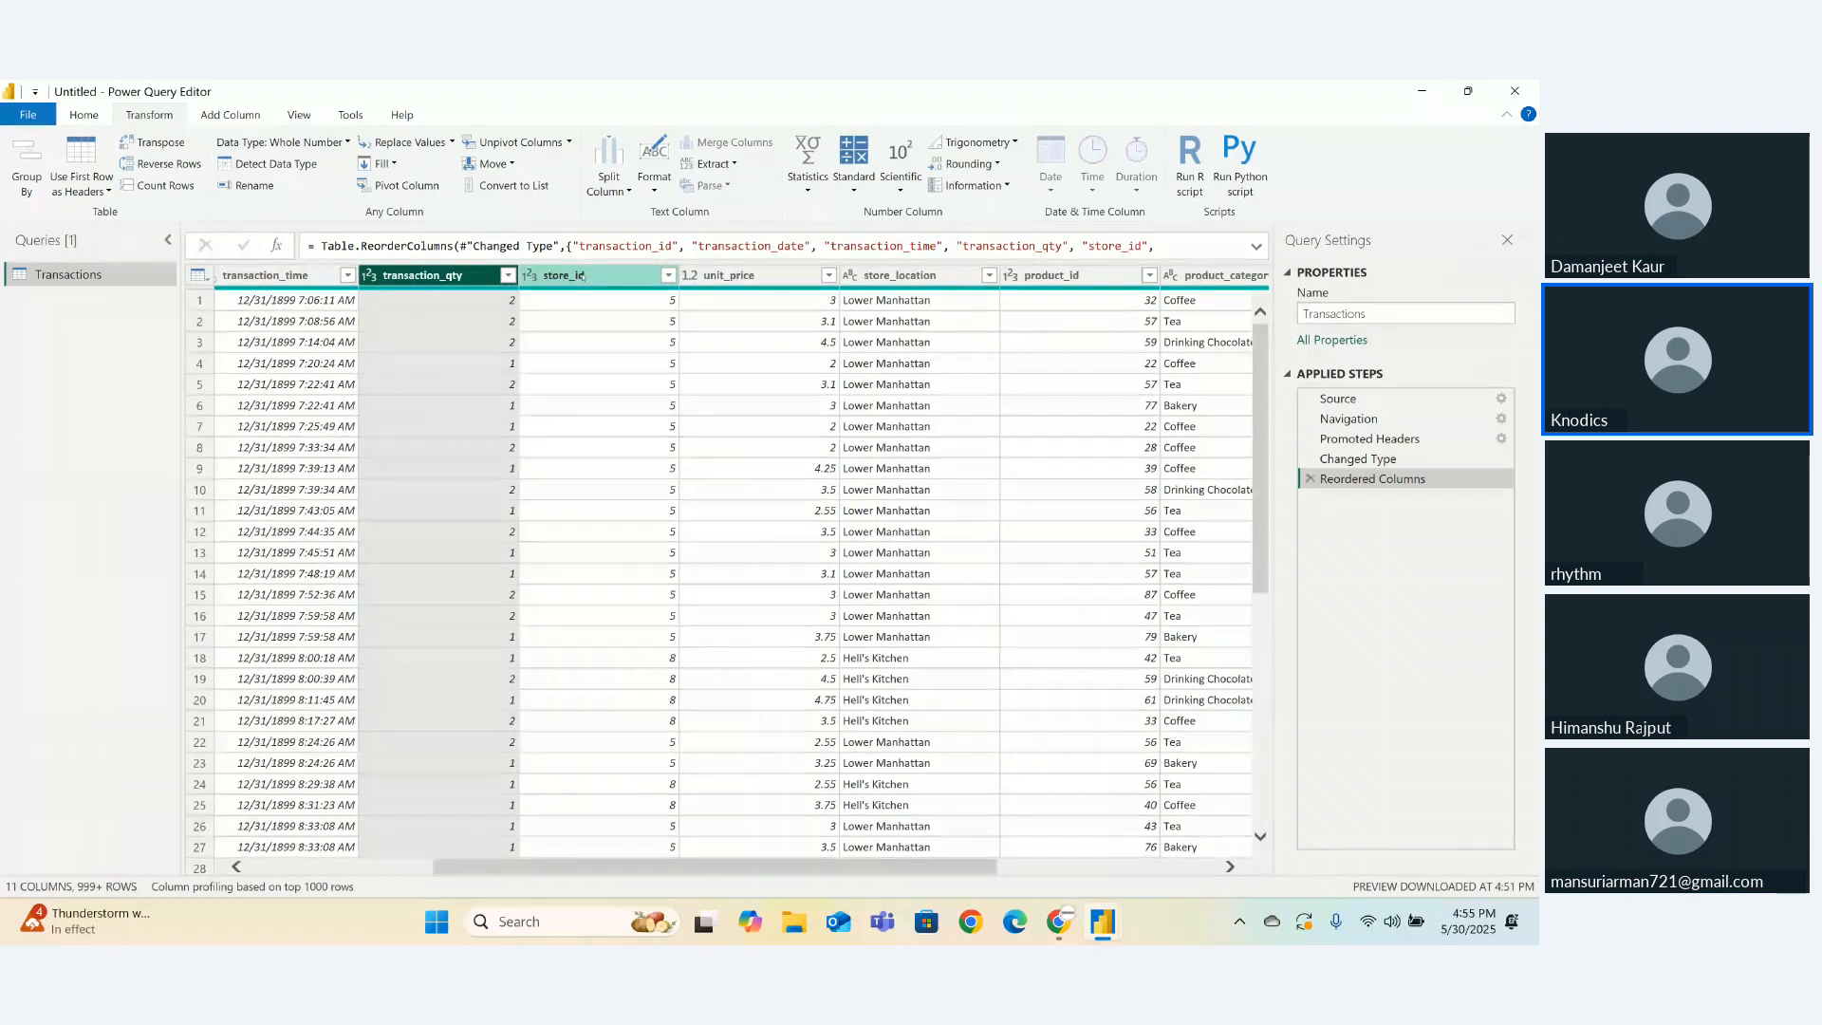
click(762, 301)
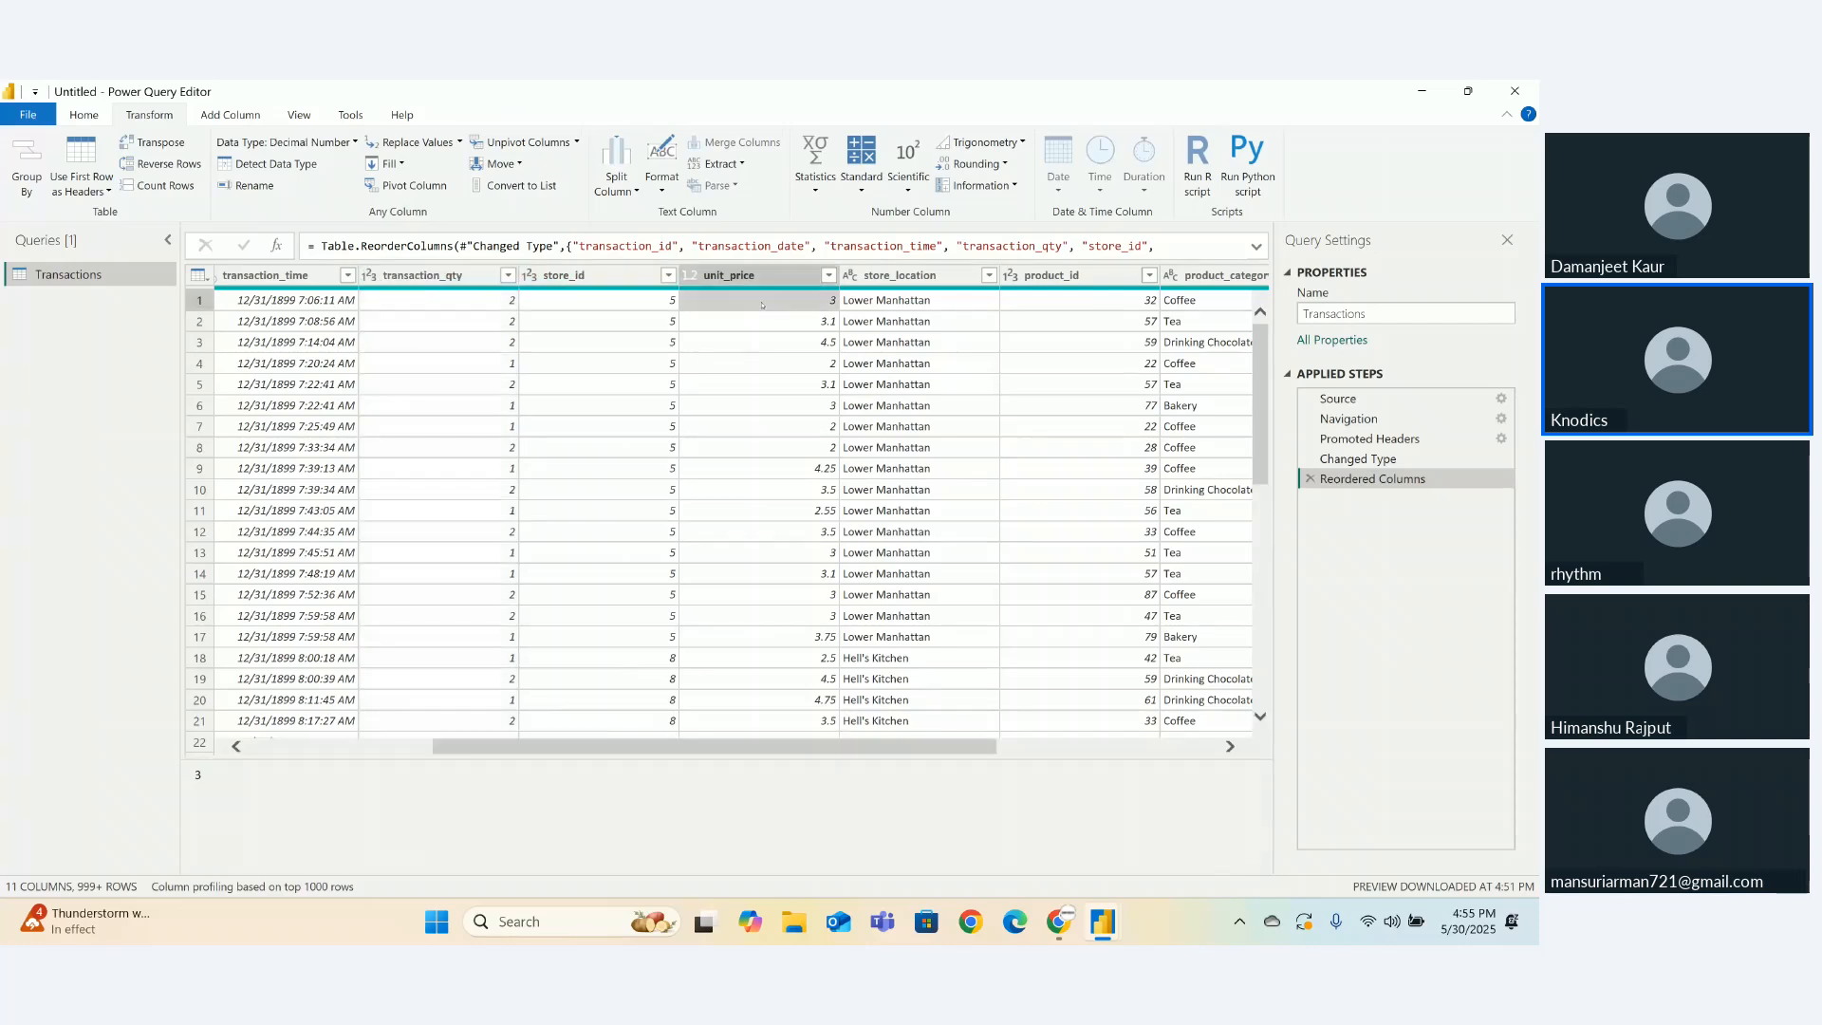
click(493, 302)
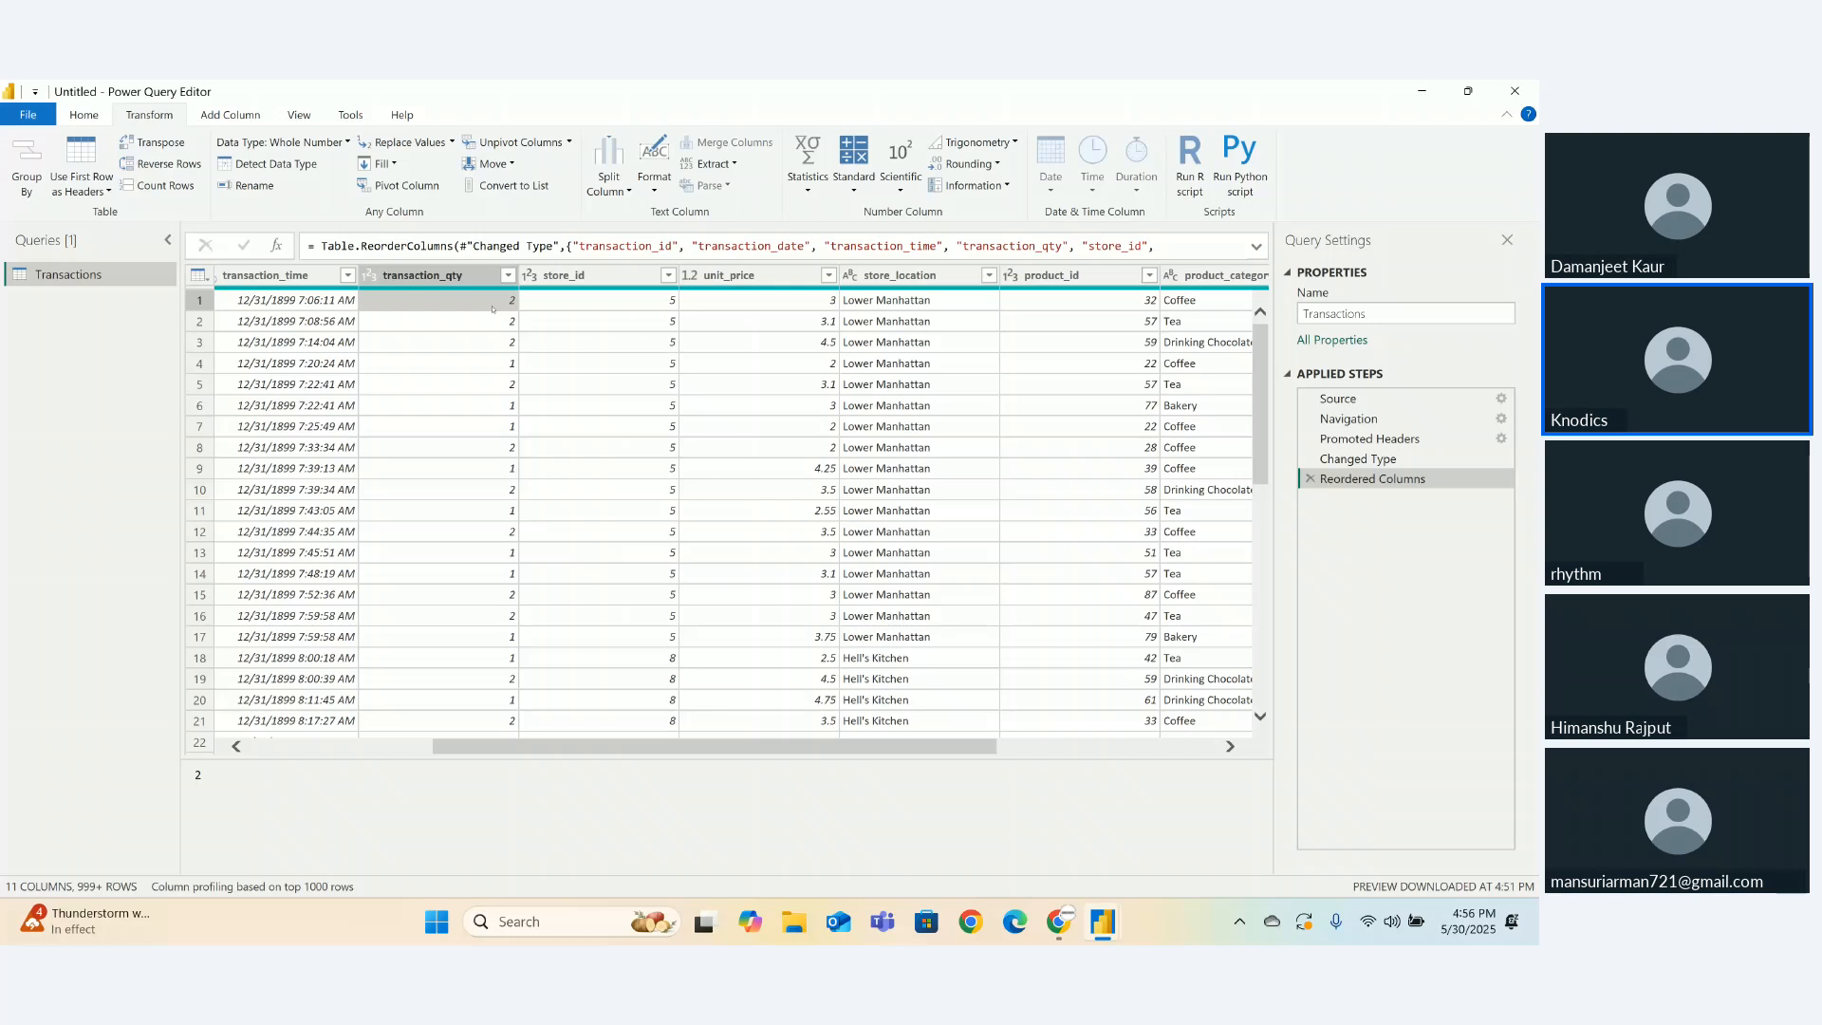
- Fill blank values down in all Transactions columns, then select unit_price under Add Column
key(ctrl+a)
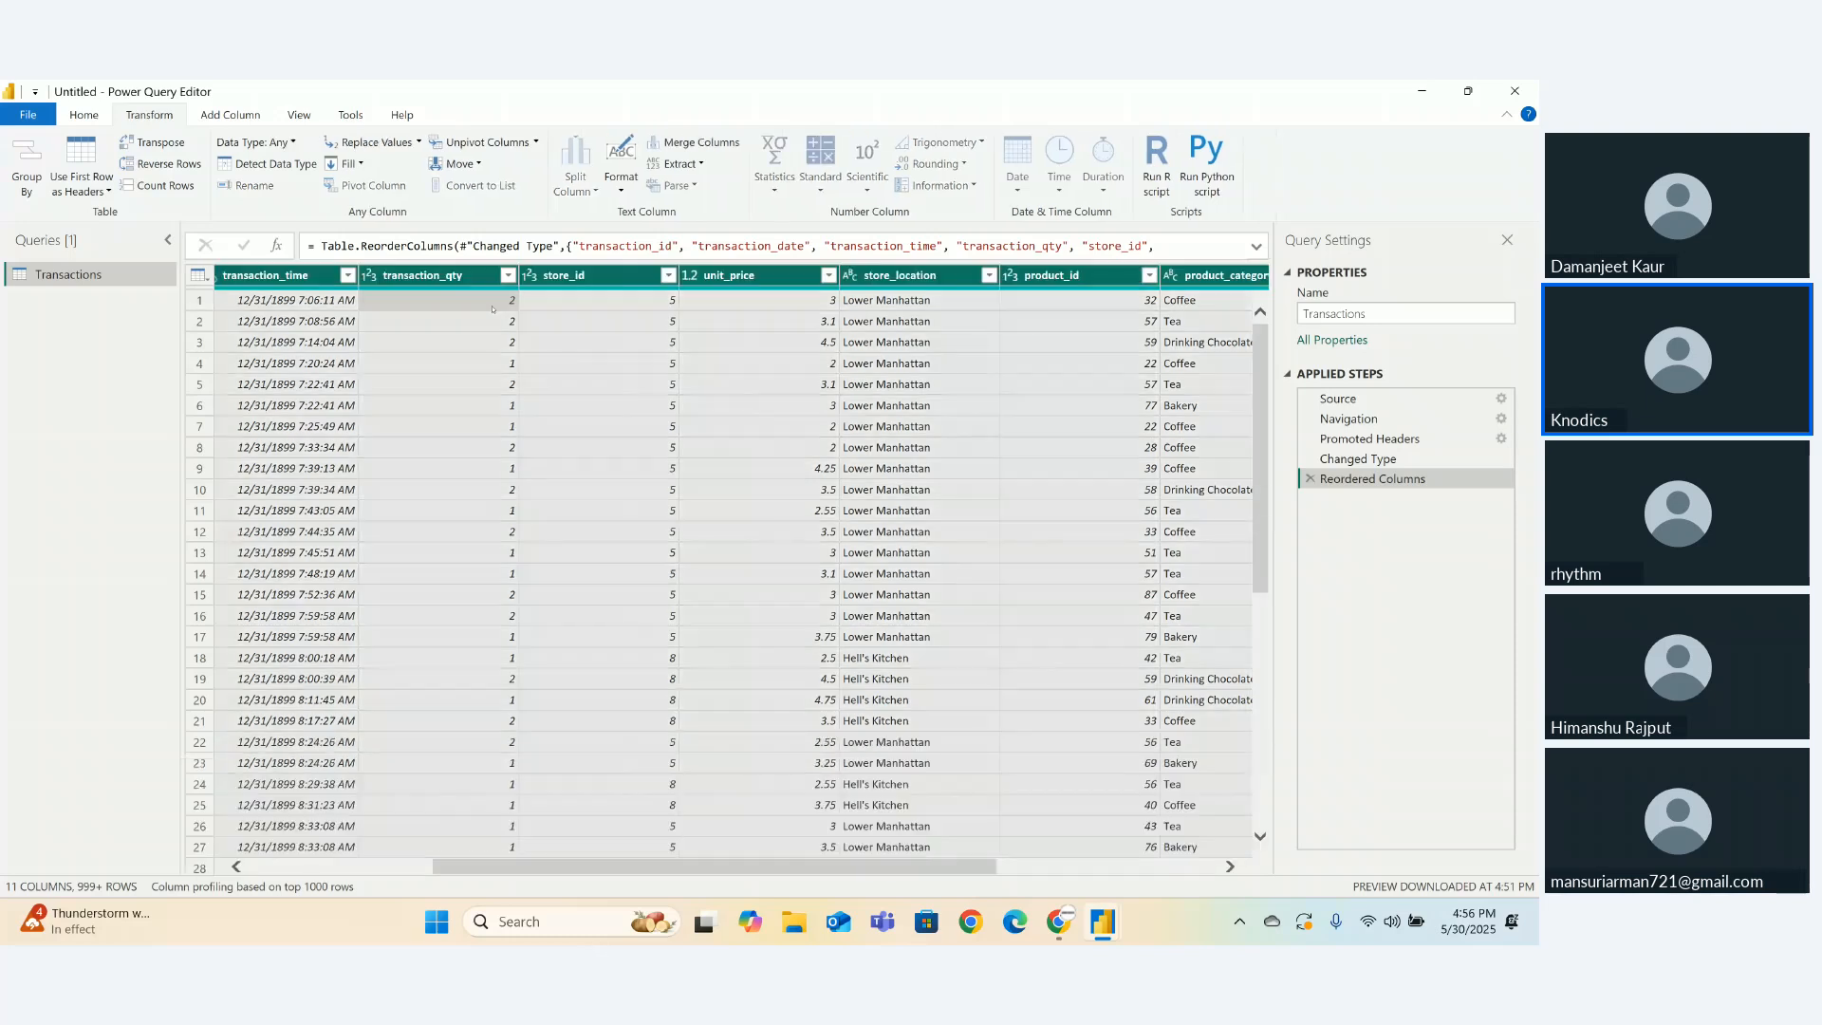
click(360, 166)
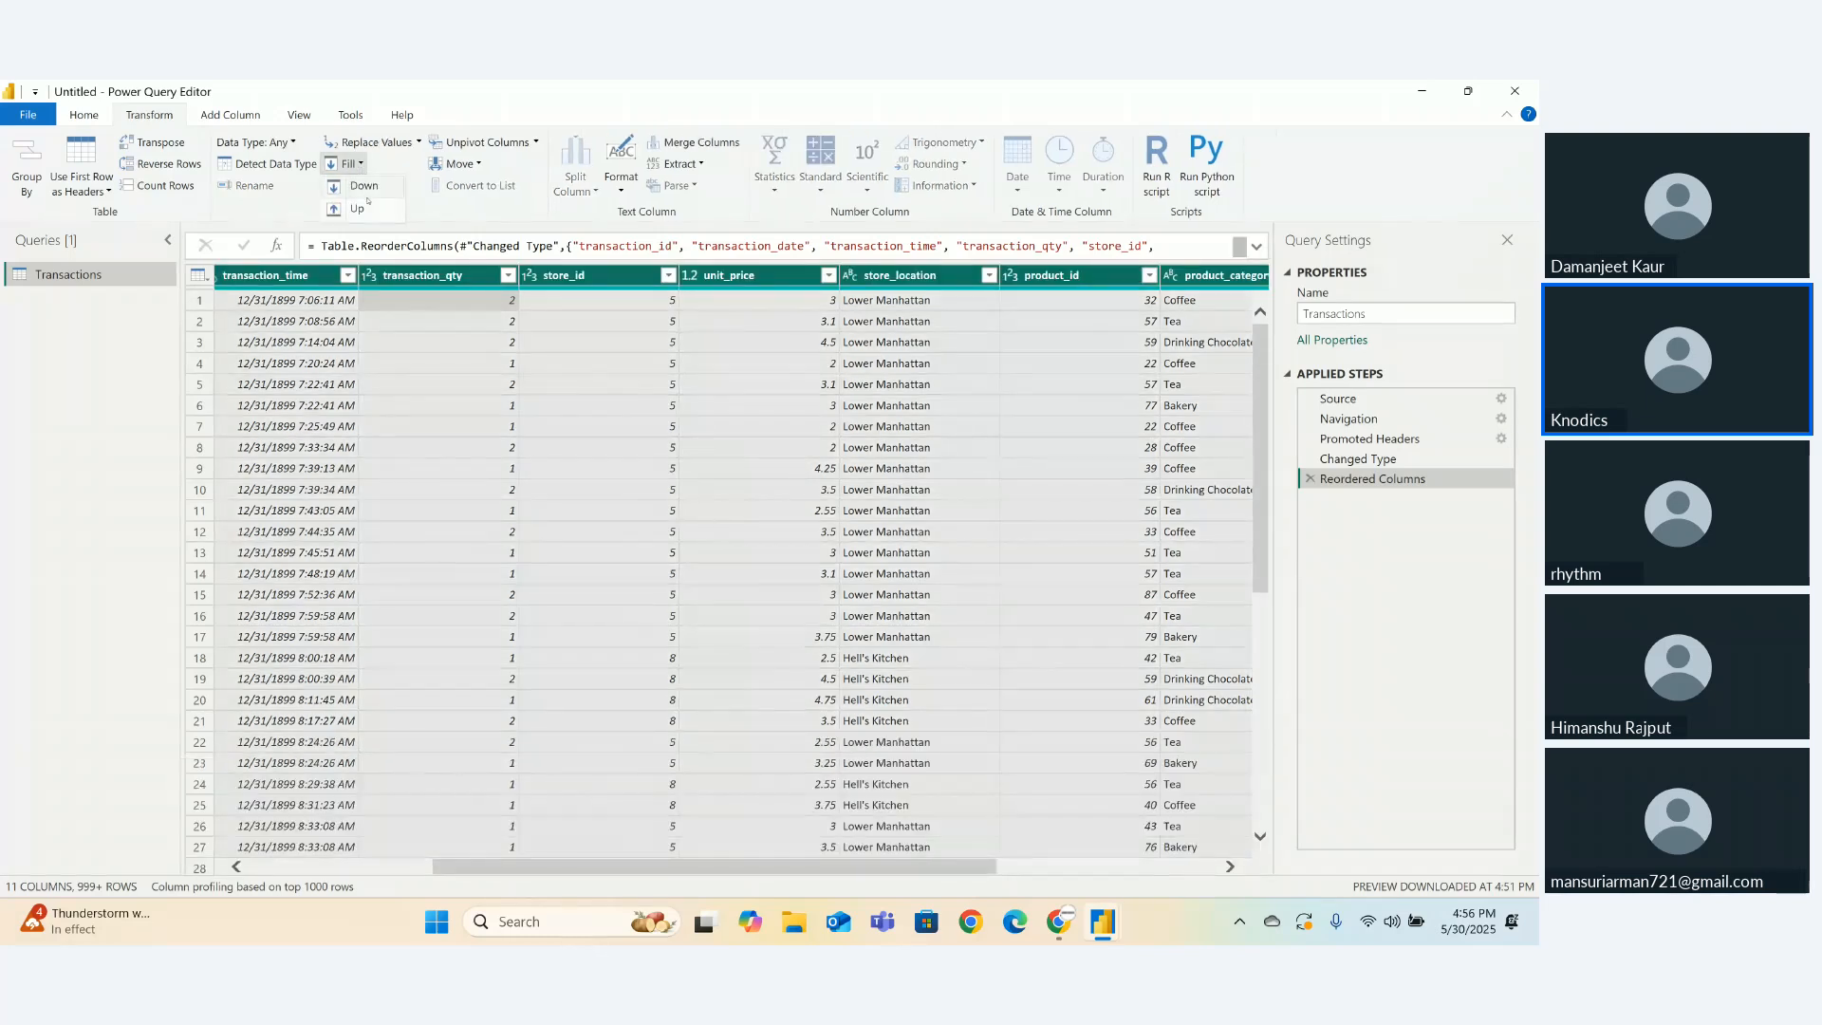
click(365, 186)
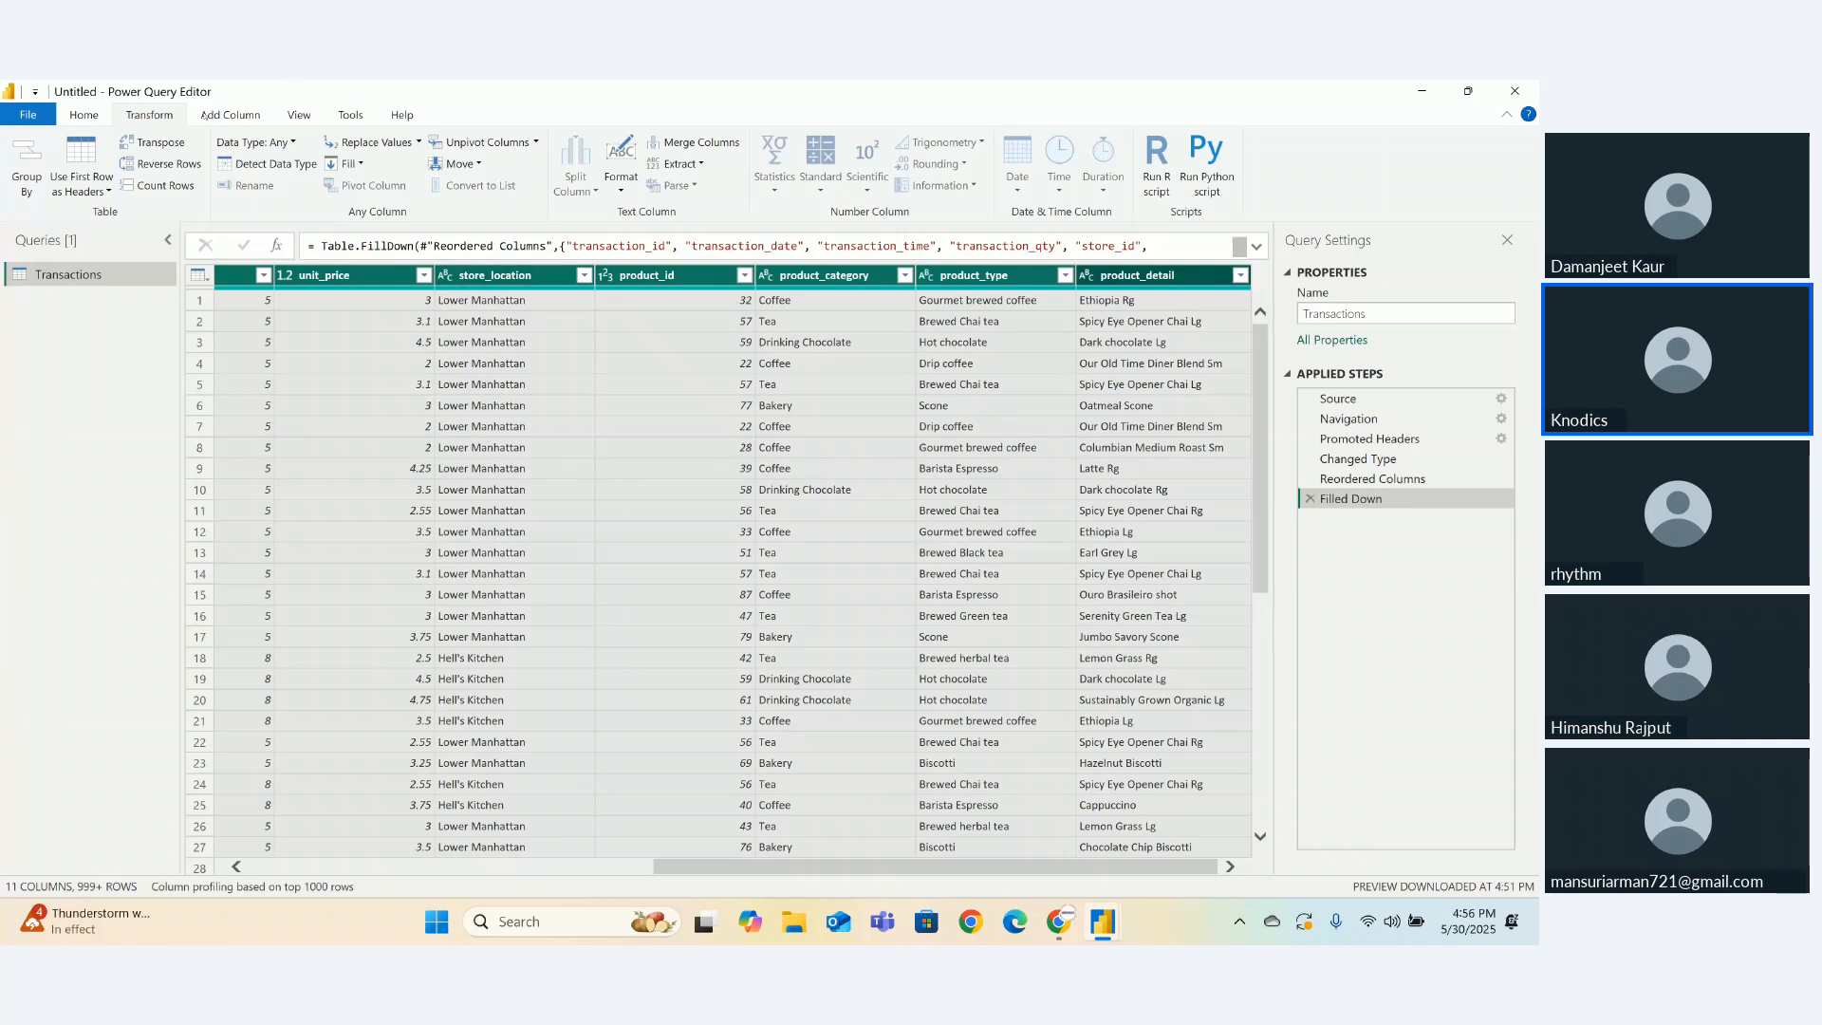
click(231, 114)
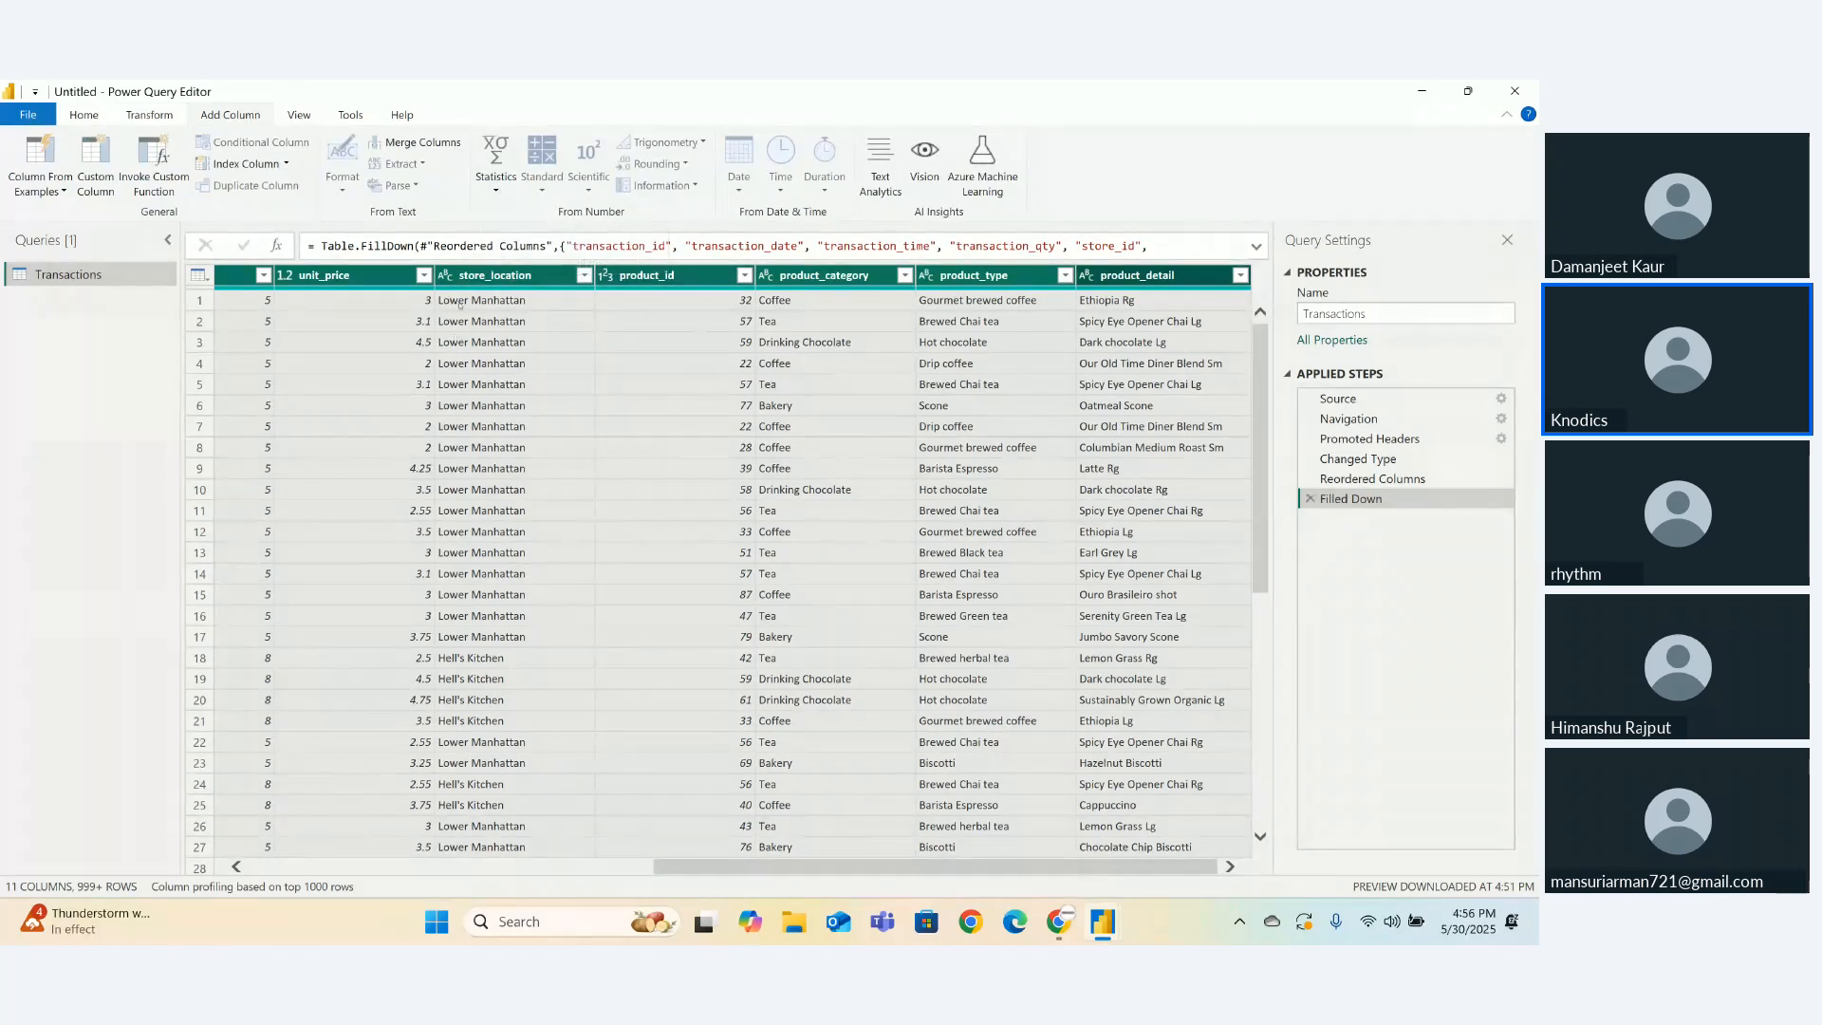
click(360, 277)
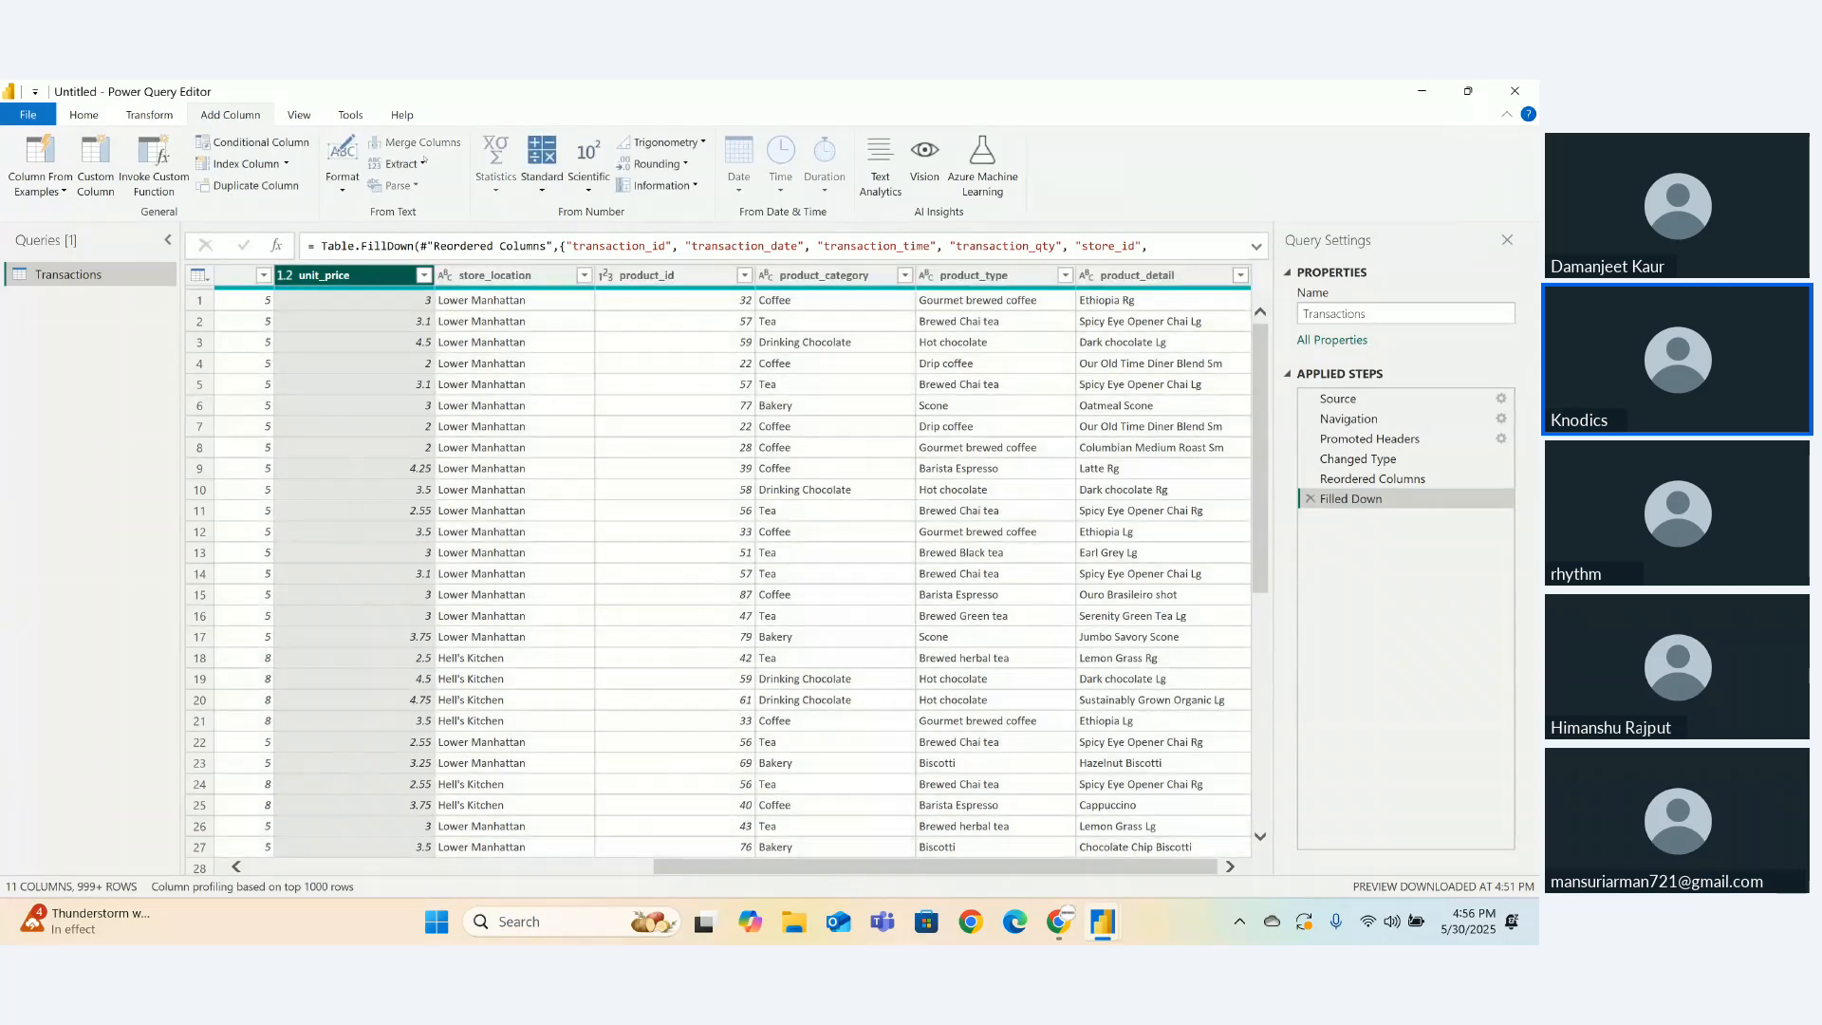
- Multiply unit_price by the transaction_qty column into a new column
click(539, 176)
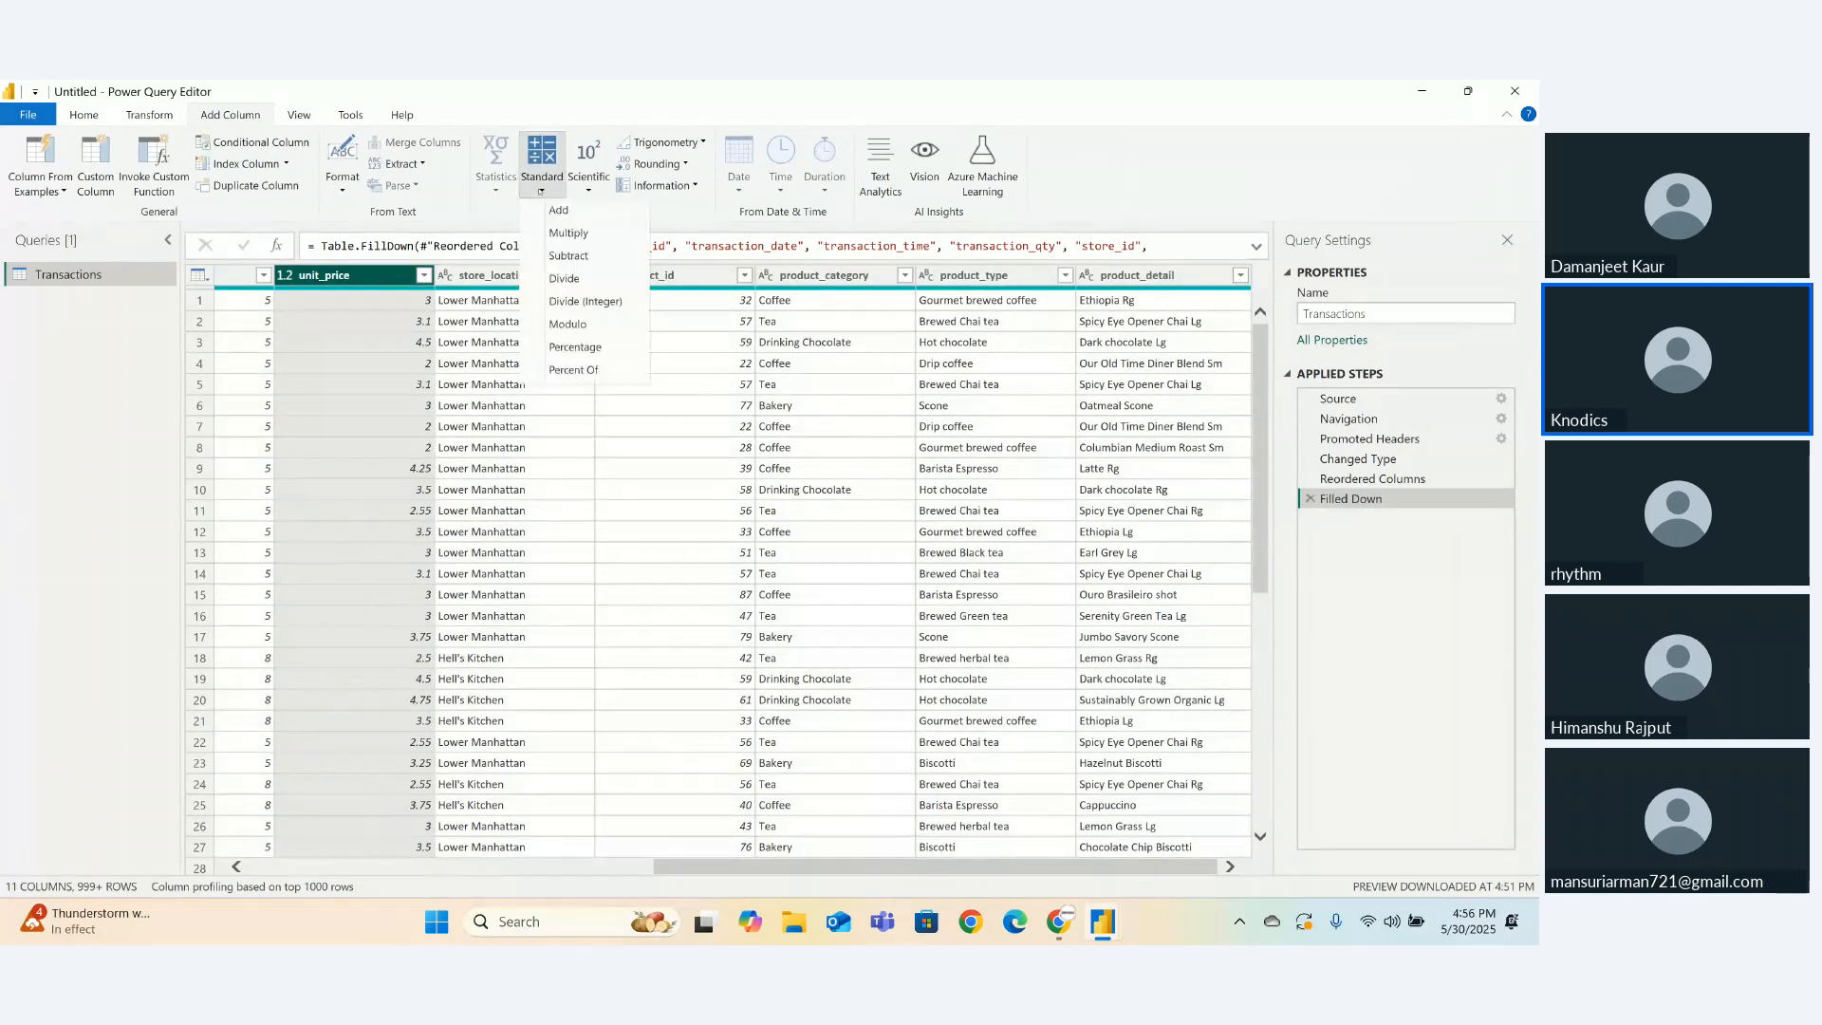
click(565, 278)
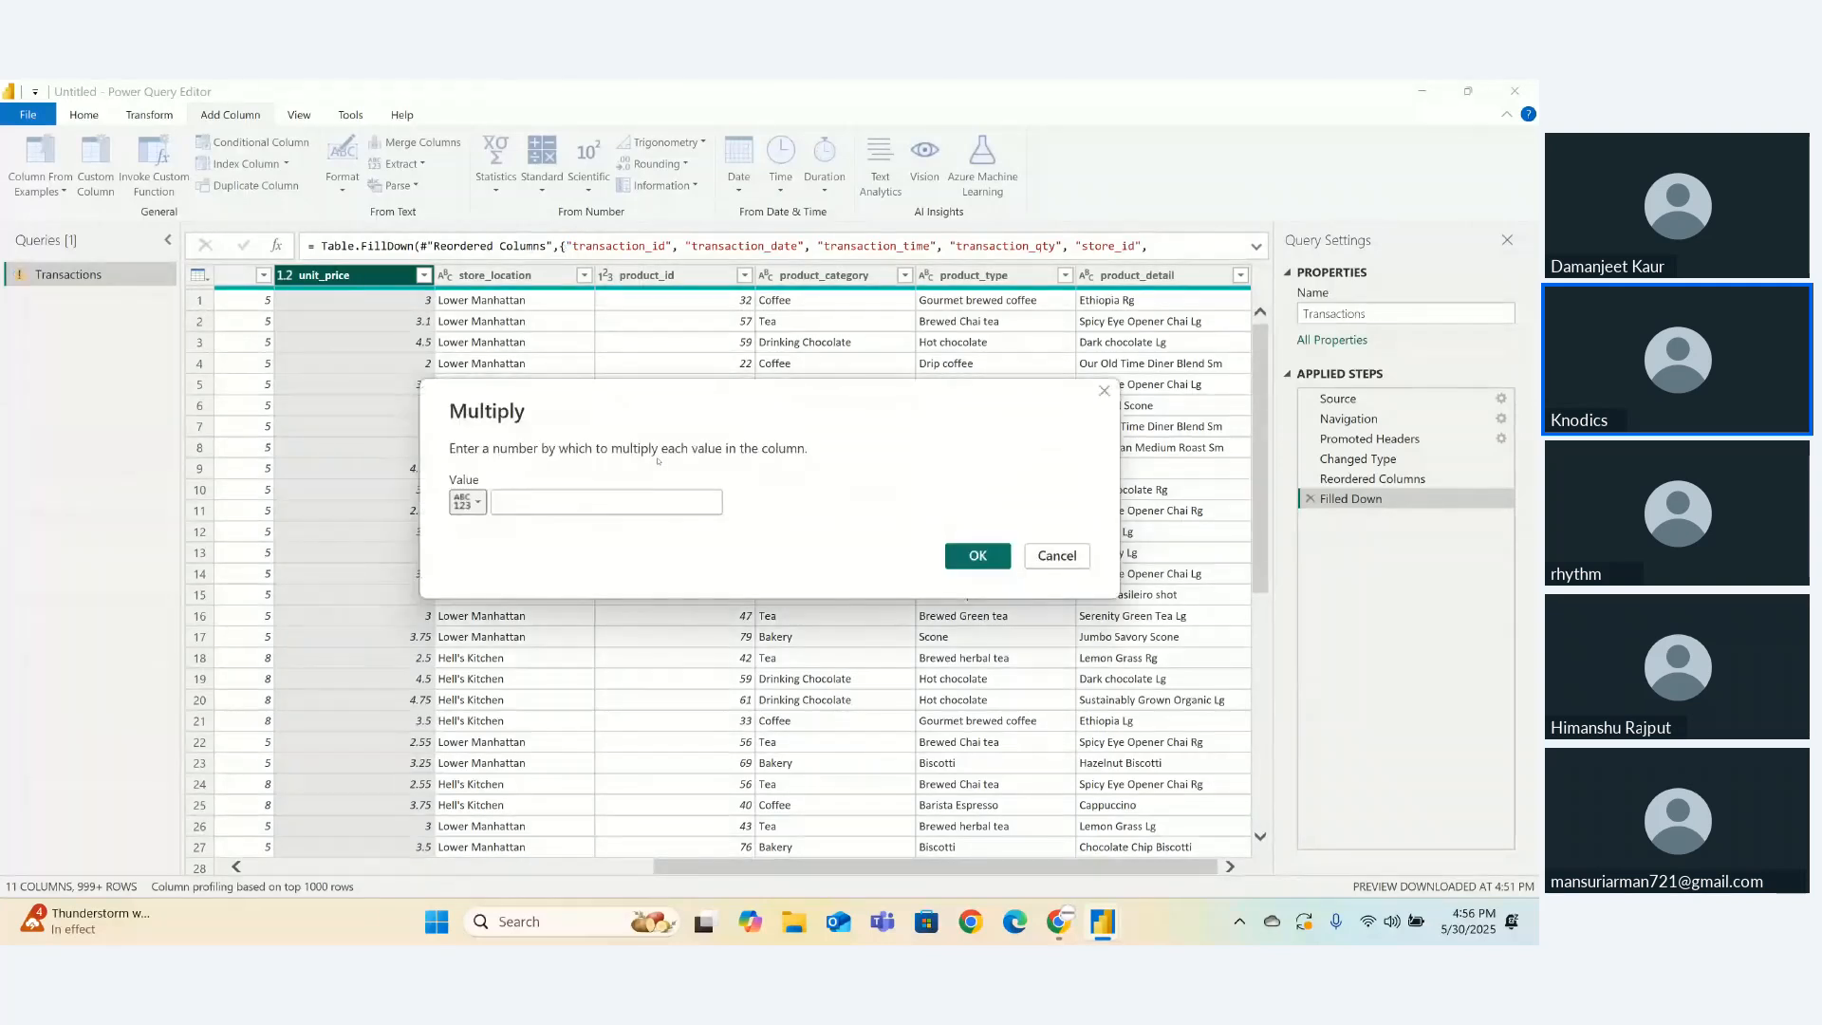
click(478, 513)
click(483, 543)
click(517, 501)
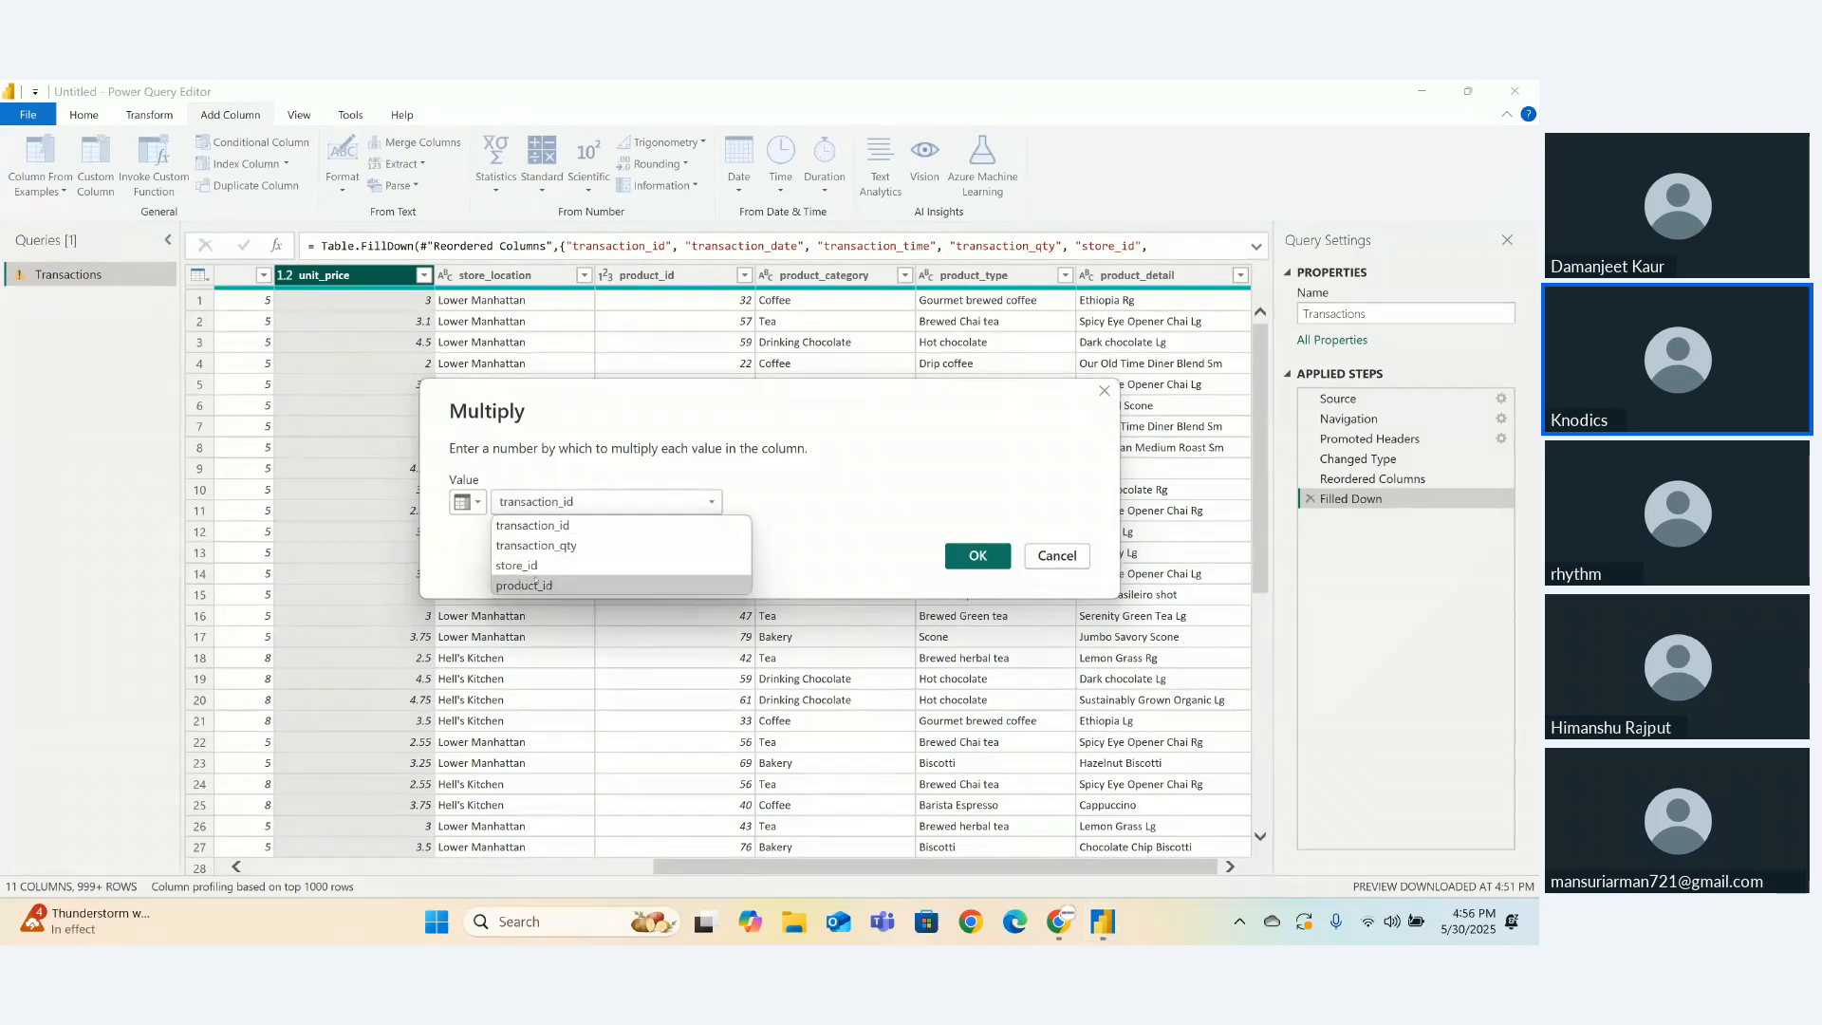
click(535, 546)
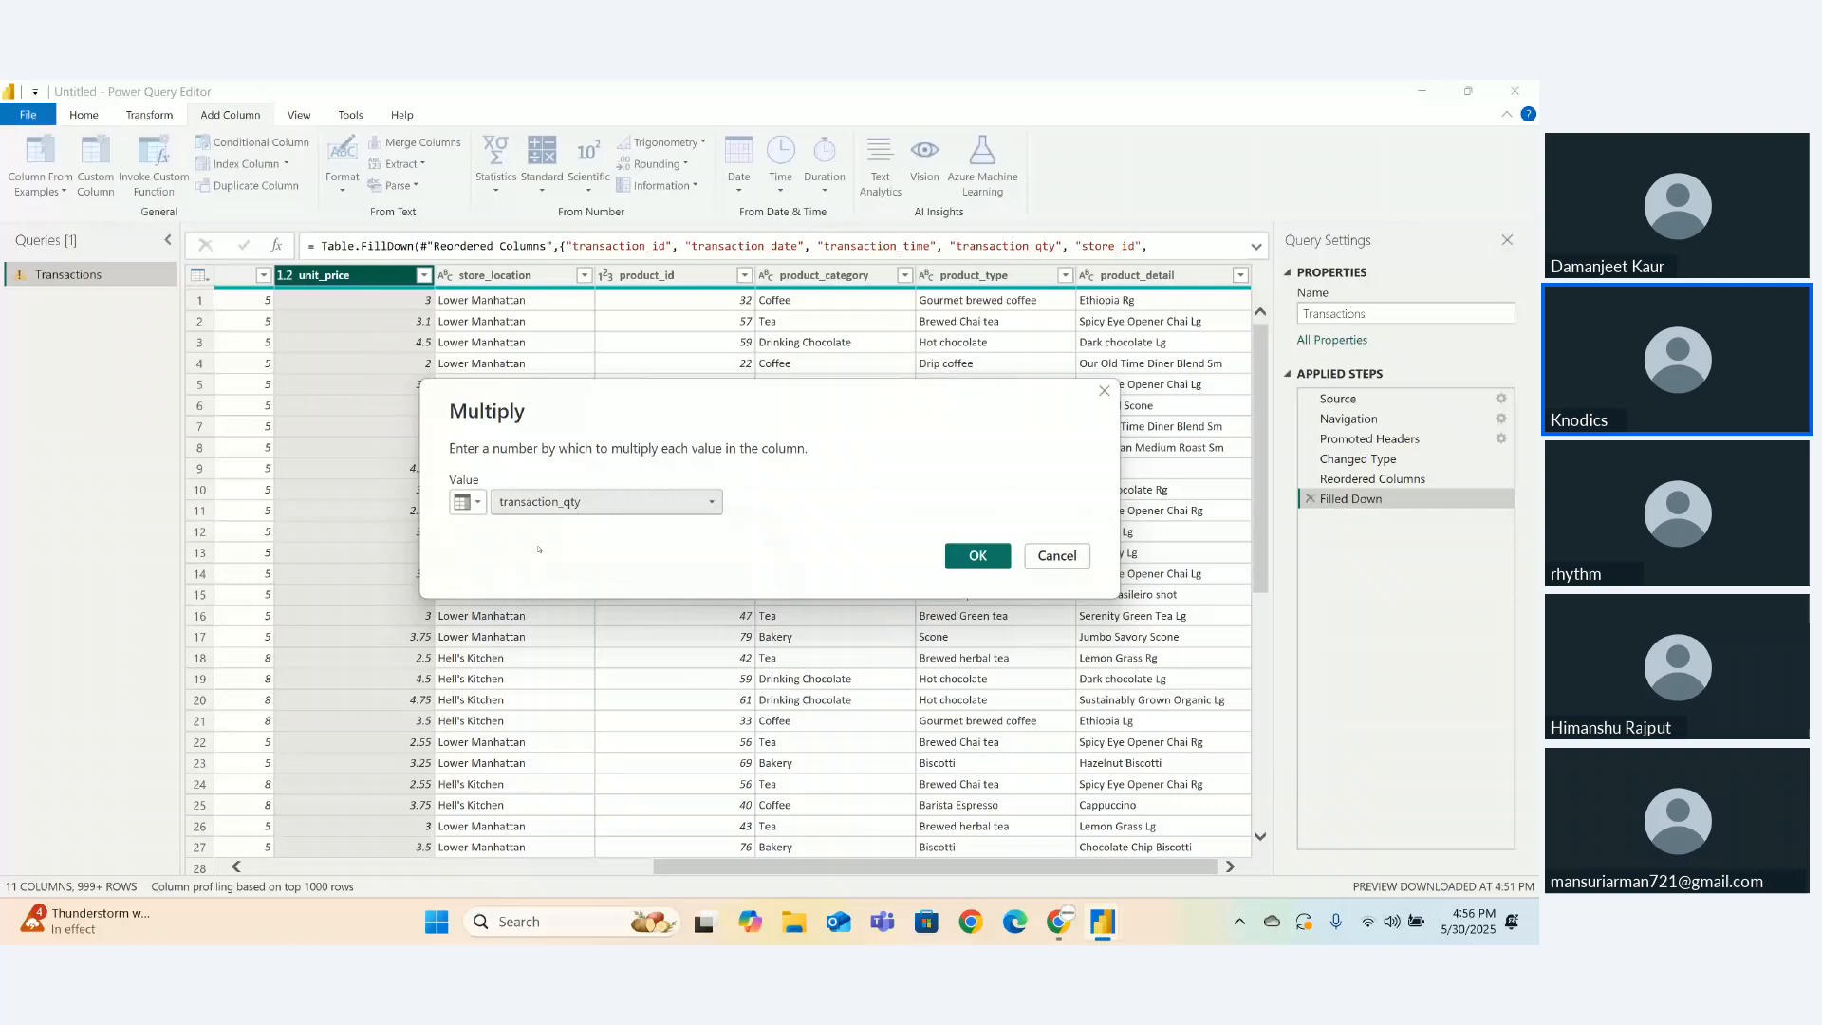
click(953, 557)
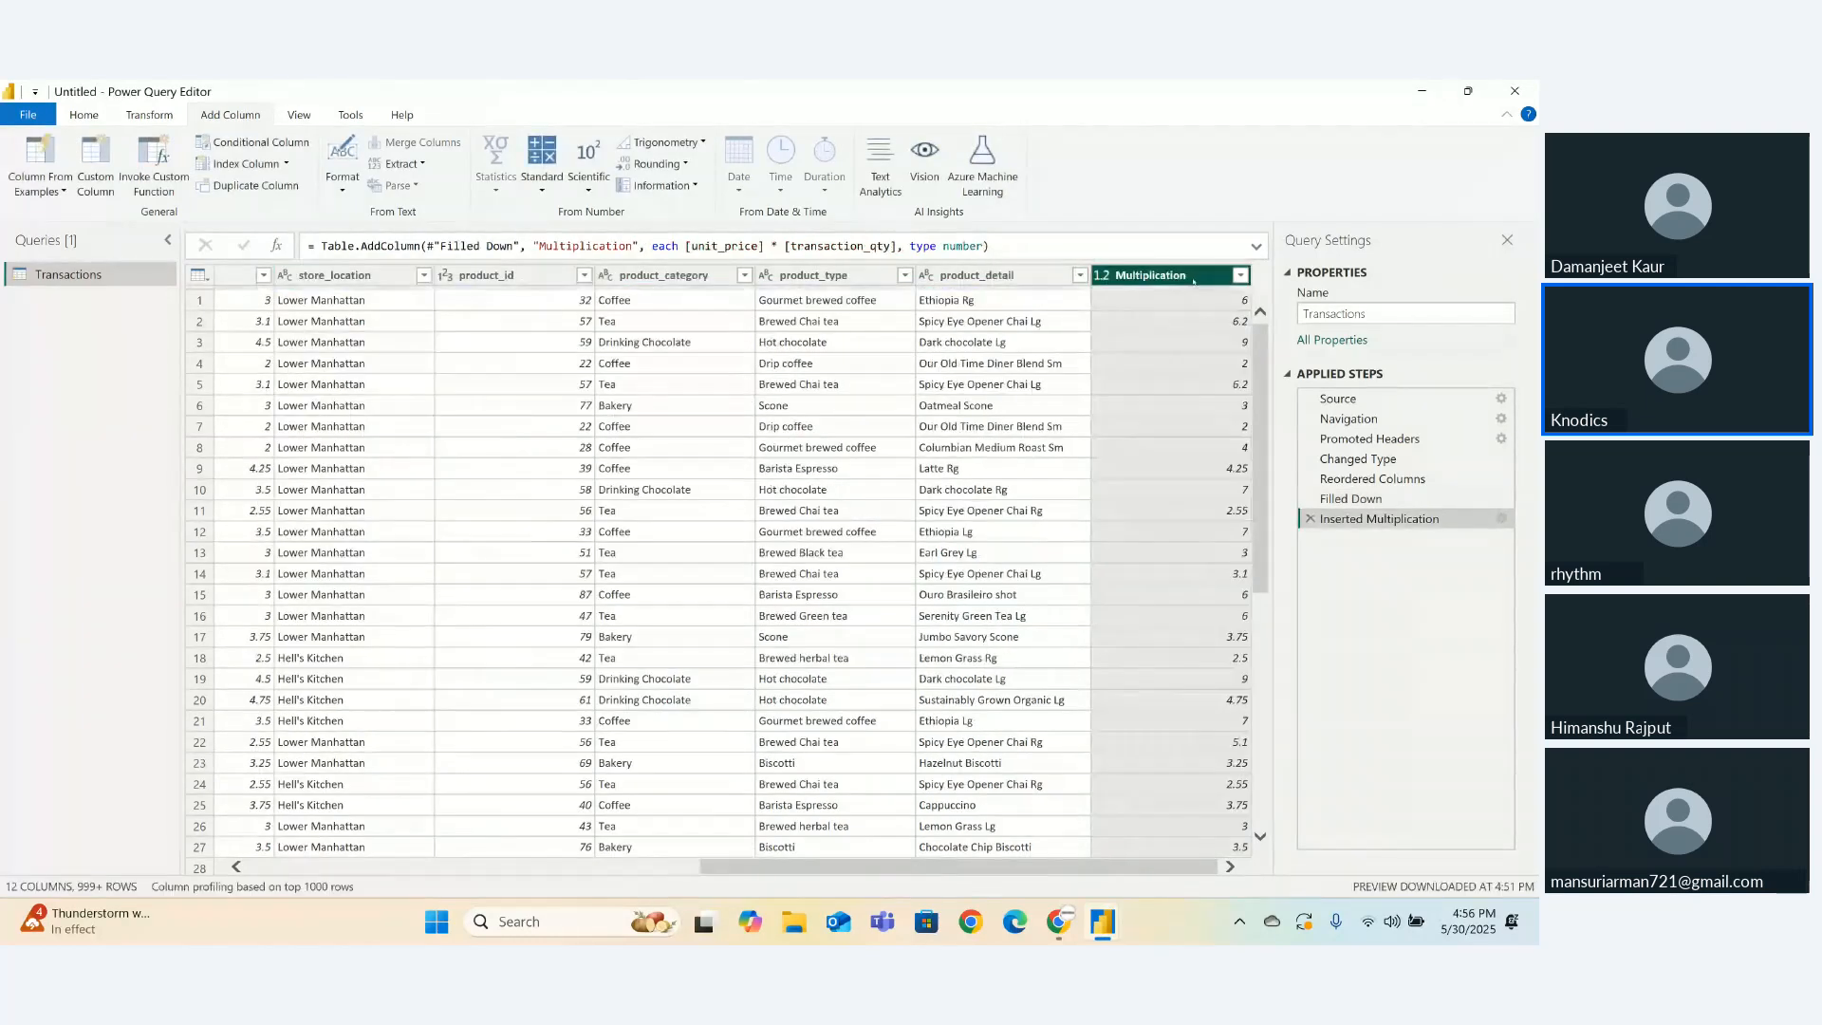
- Rename the new Multiplication column to 'total bill'
double_click(1193, 276)
text(tota)
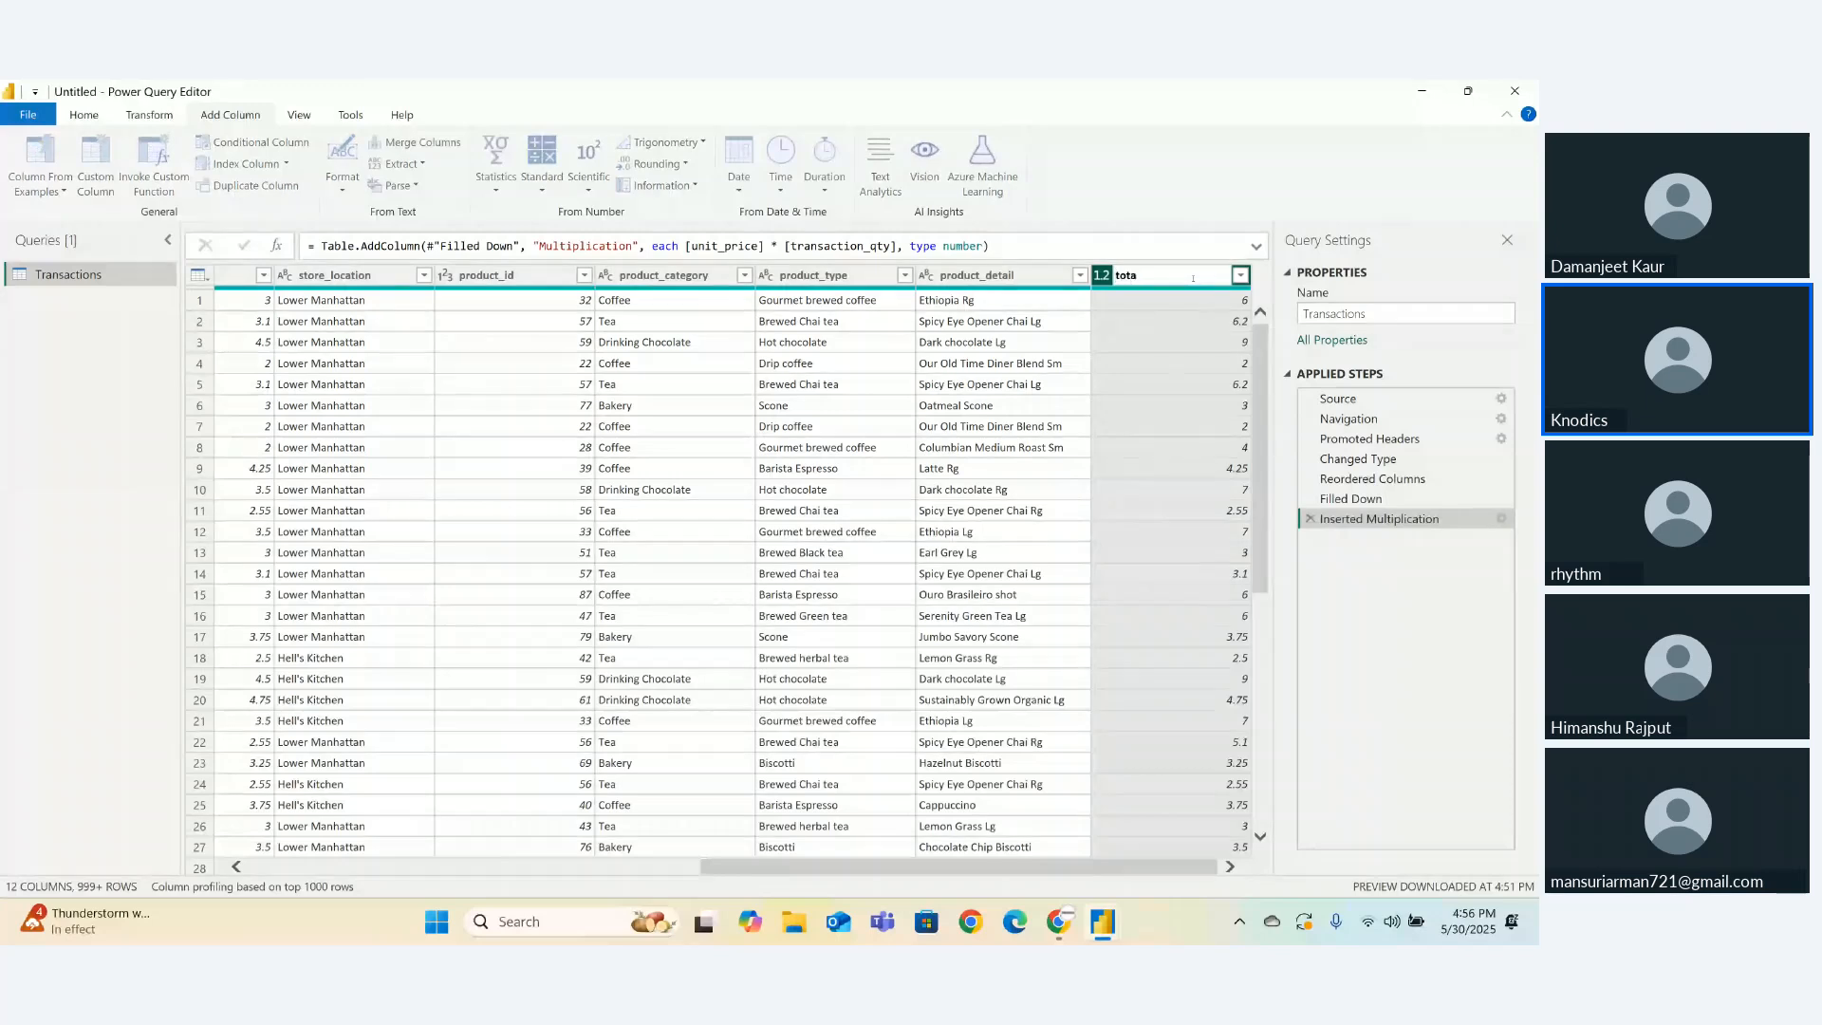
text(l bill)
key(Return)
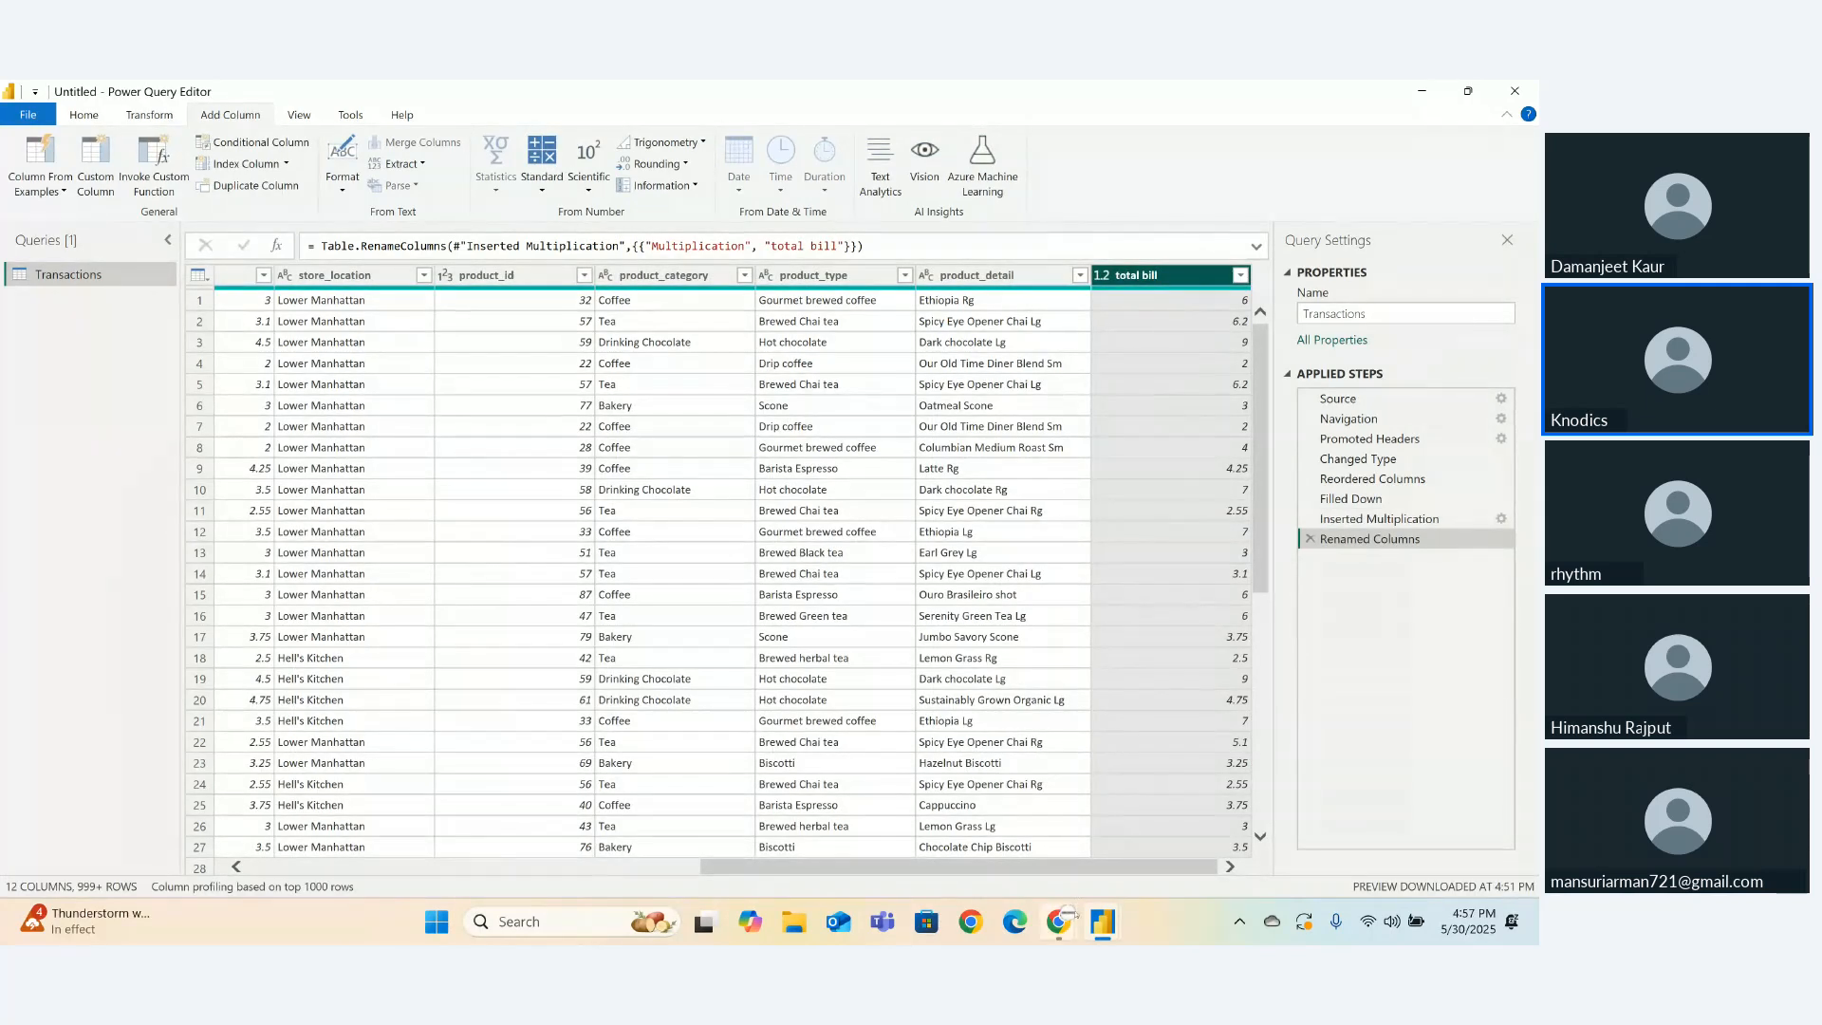
mouse_move(1058, 922)
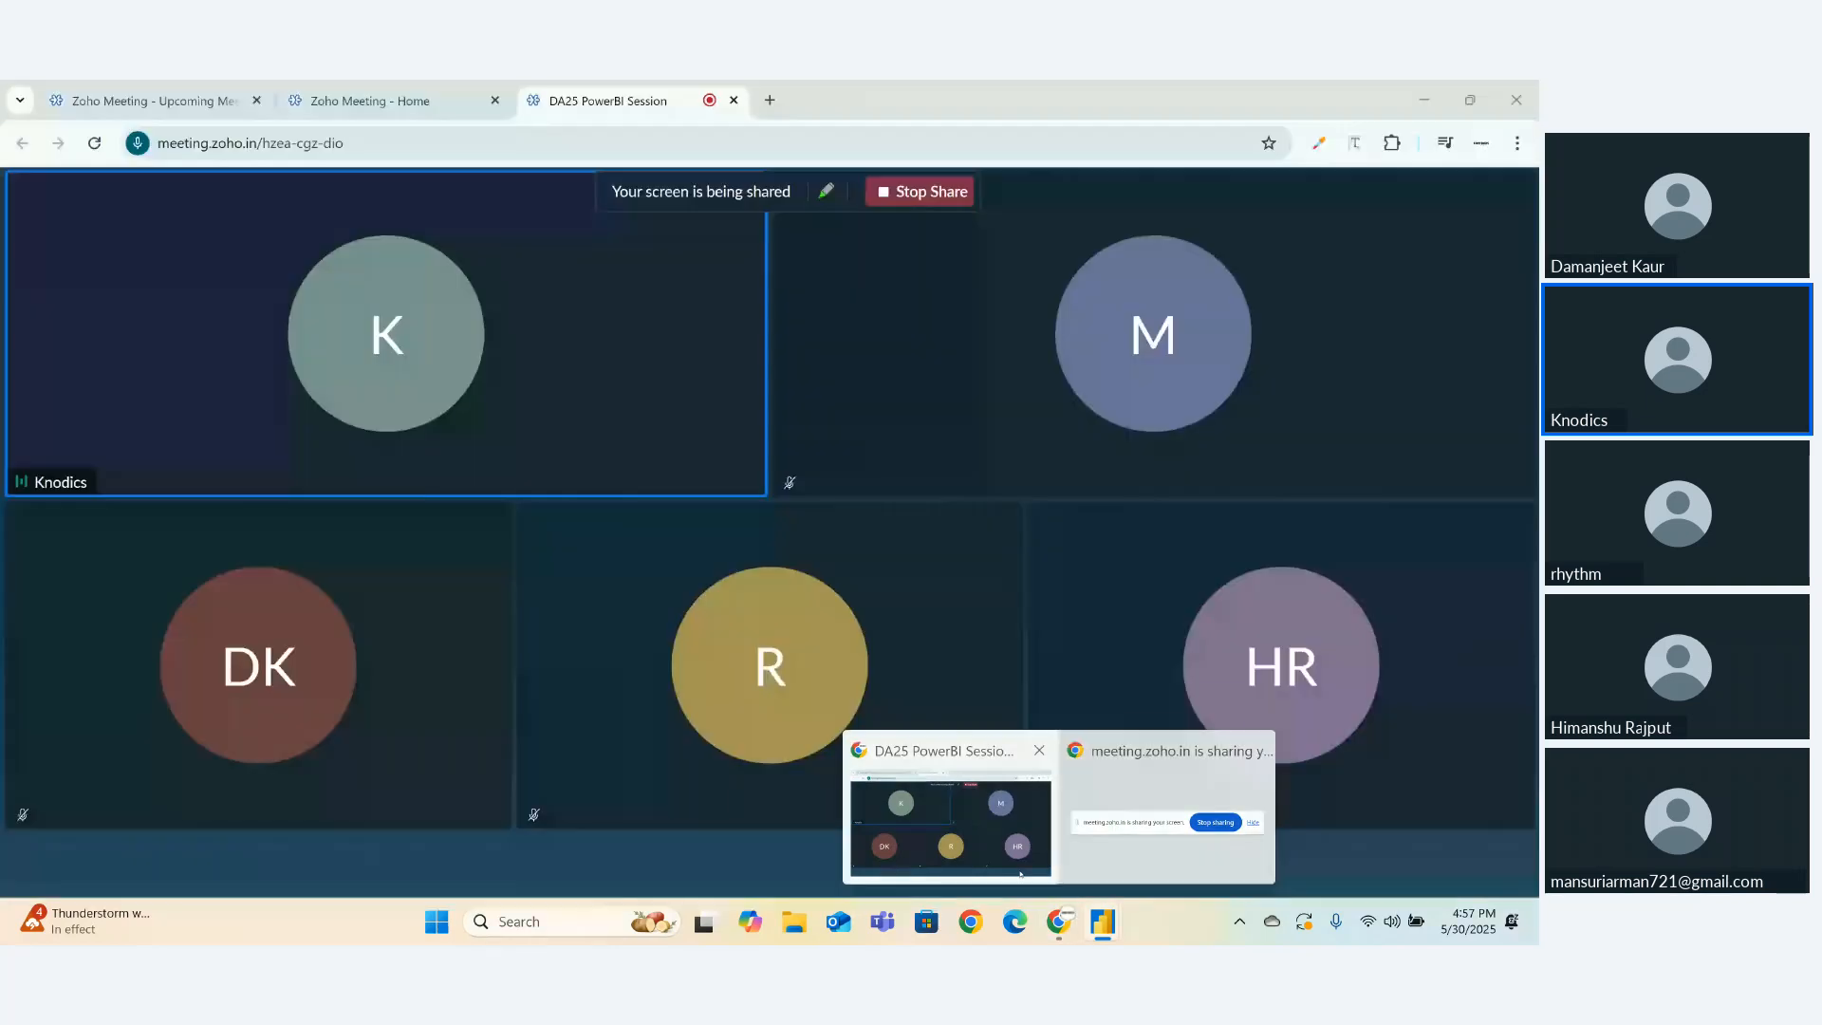
click(1020, 873)
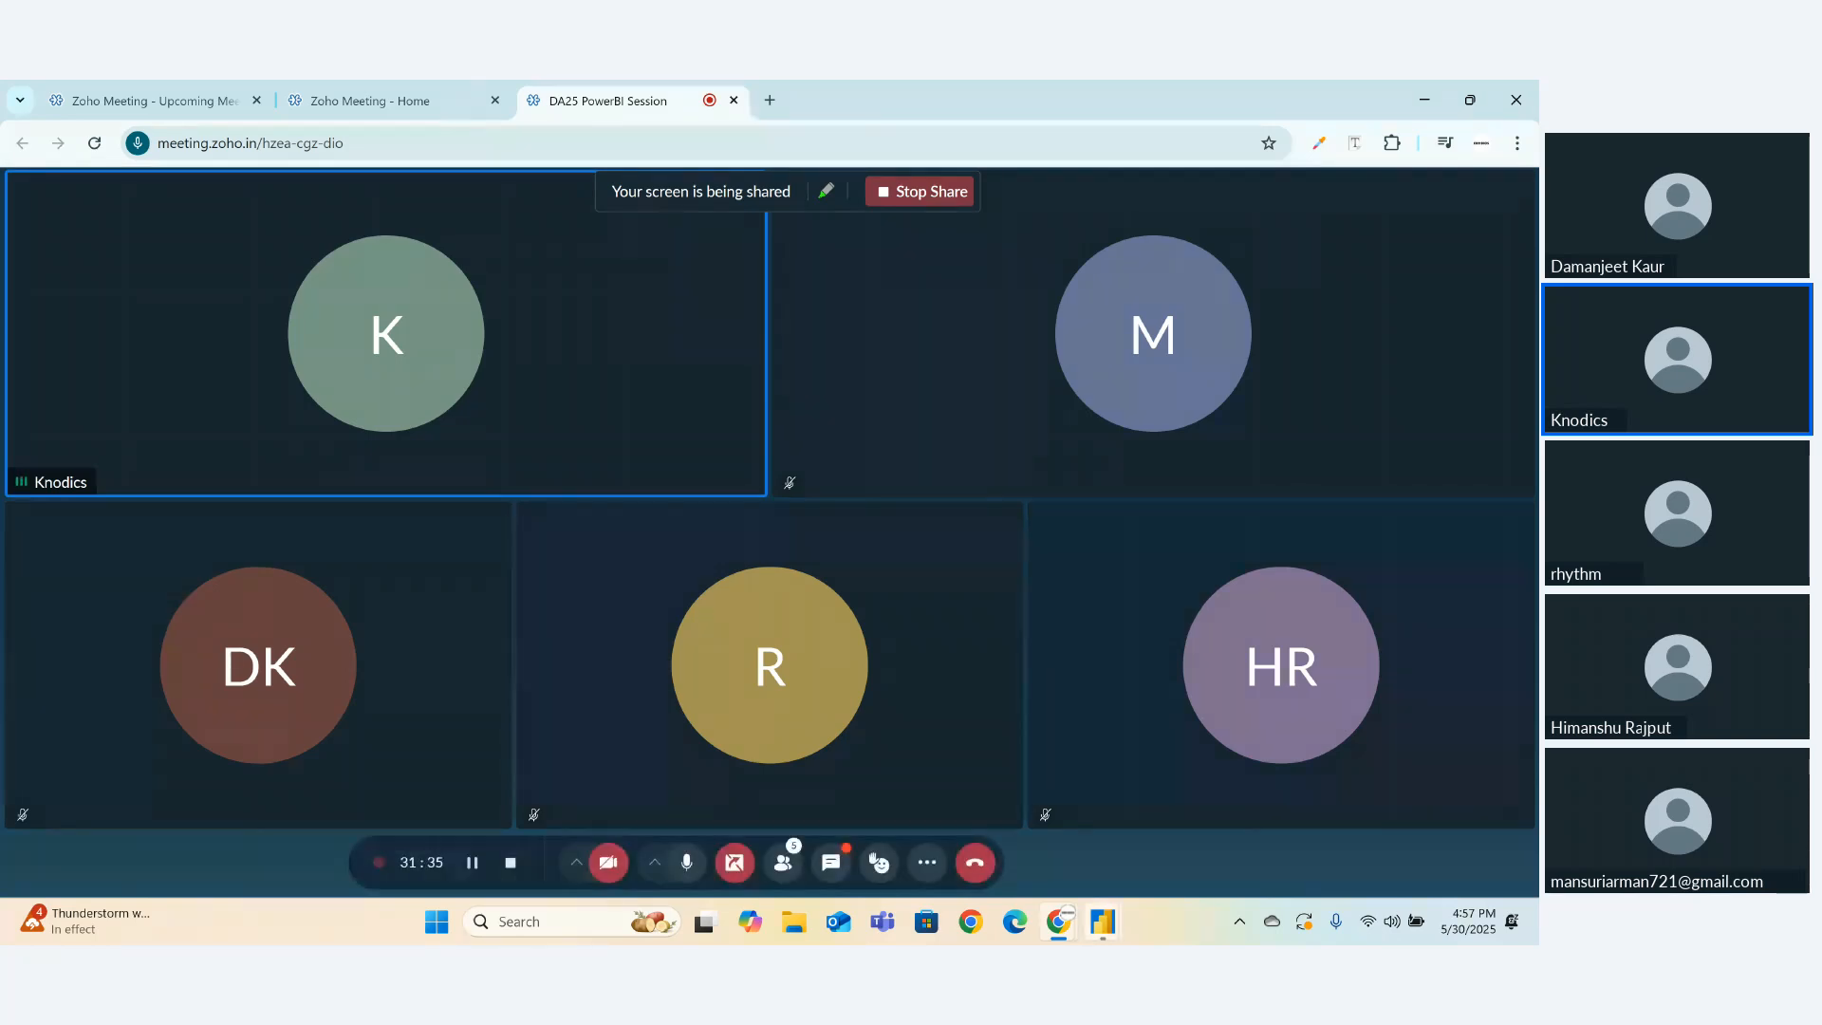
mouse_move(1062, 912)
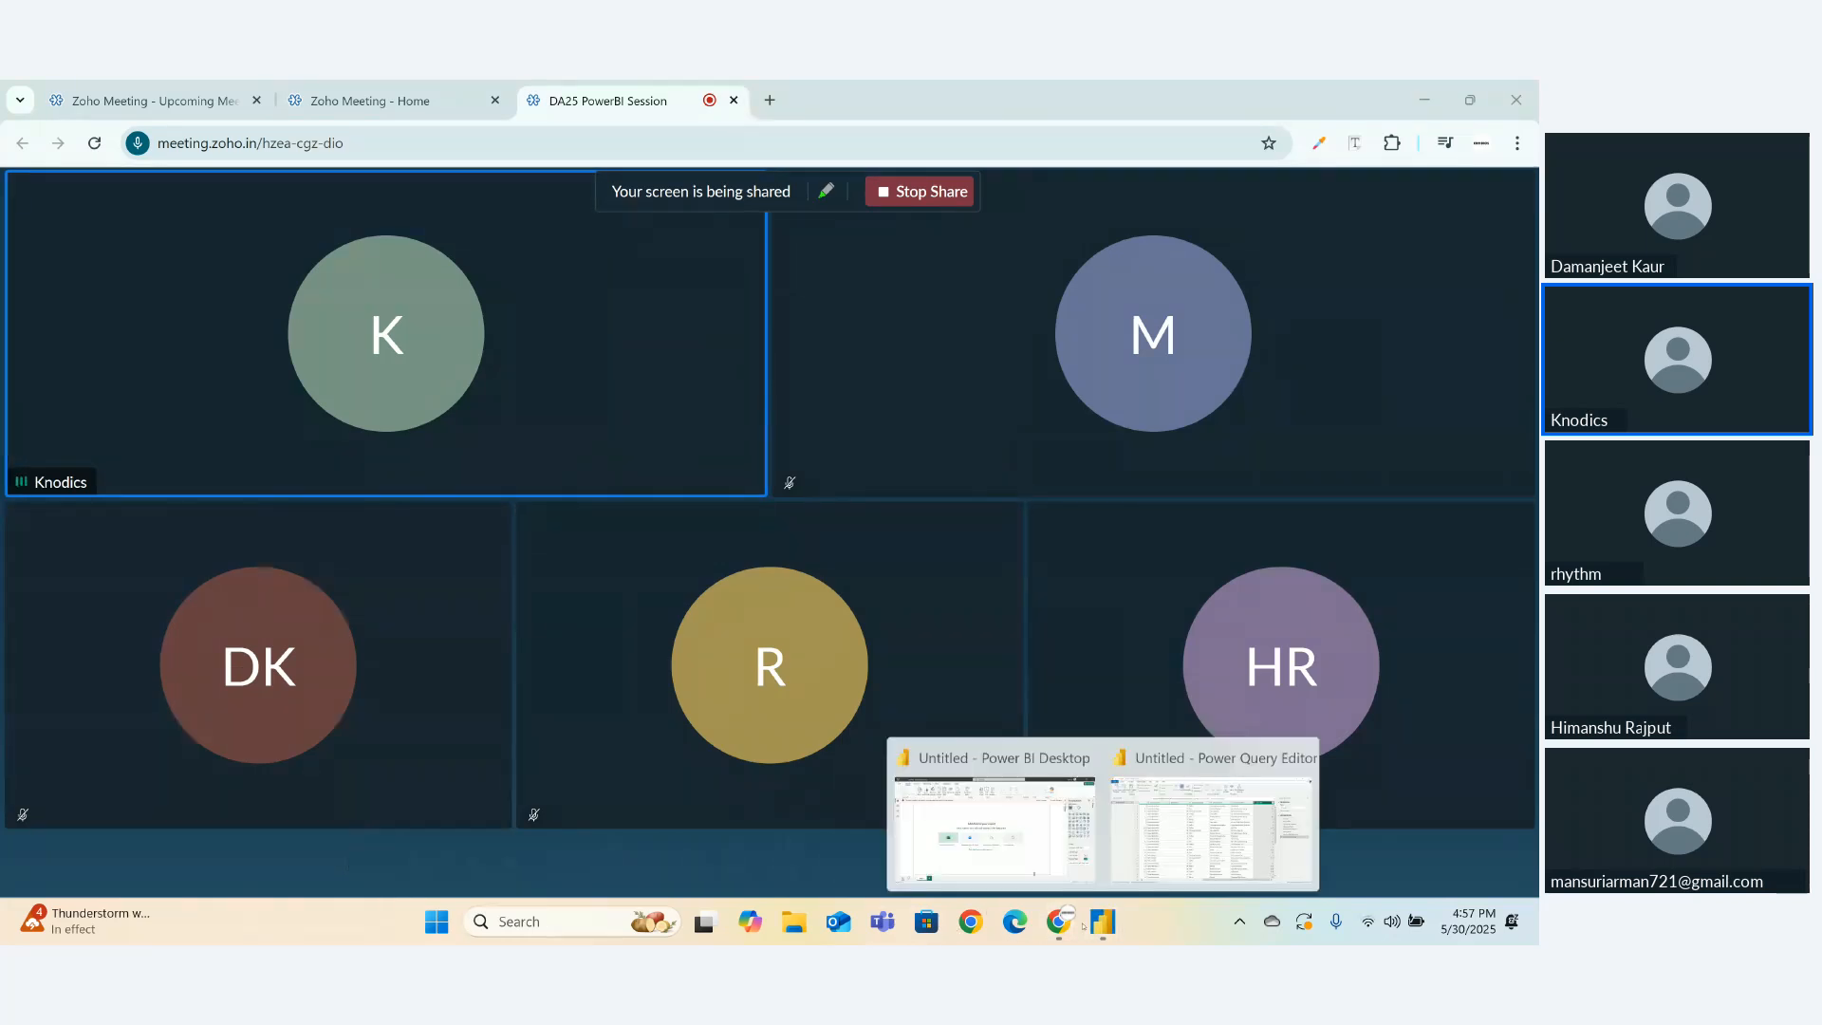
click(1210, 827)
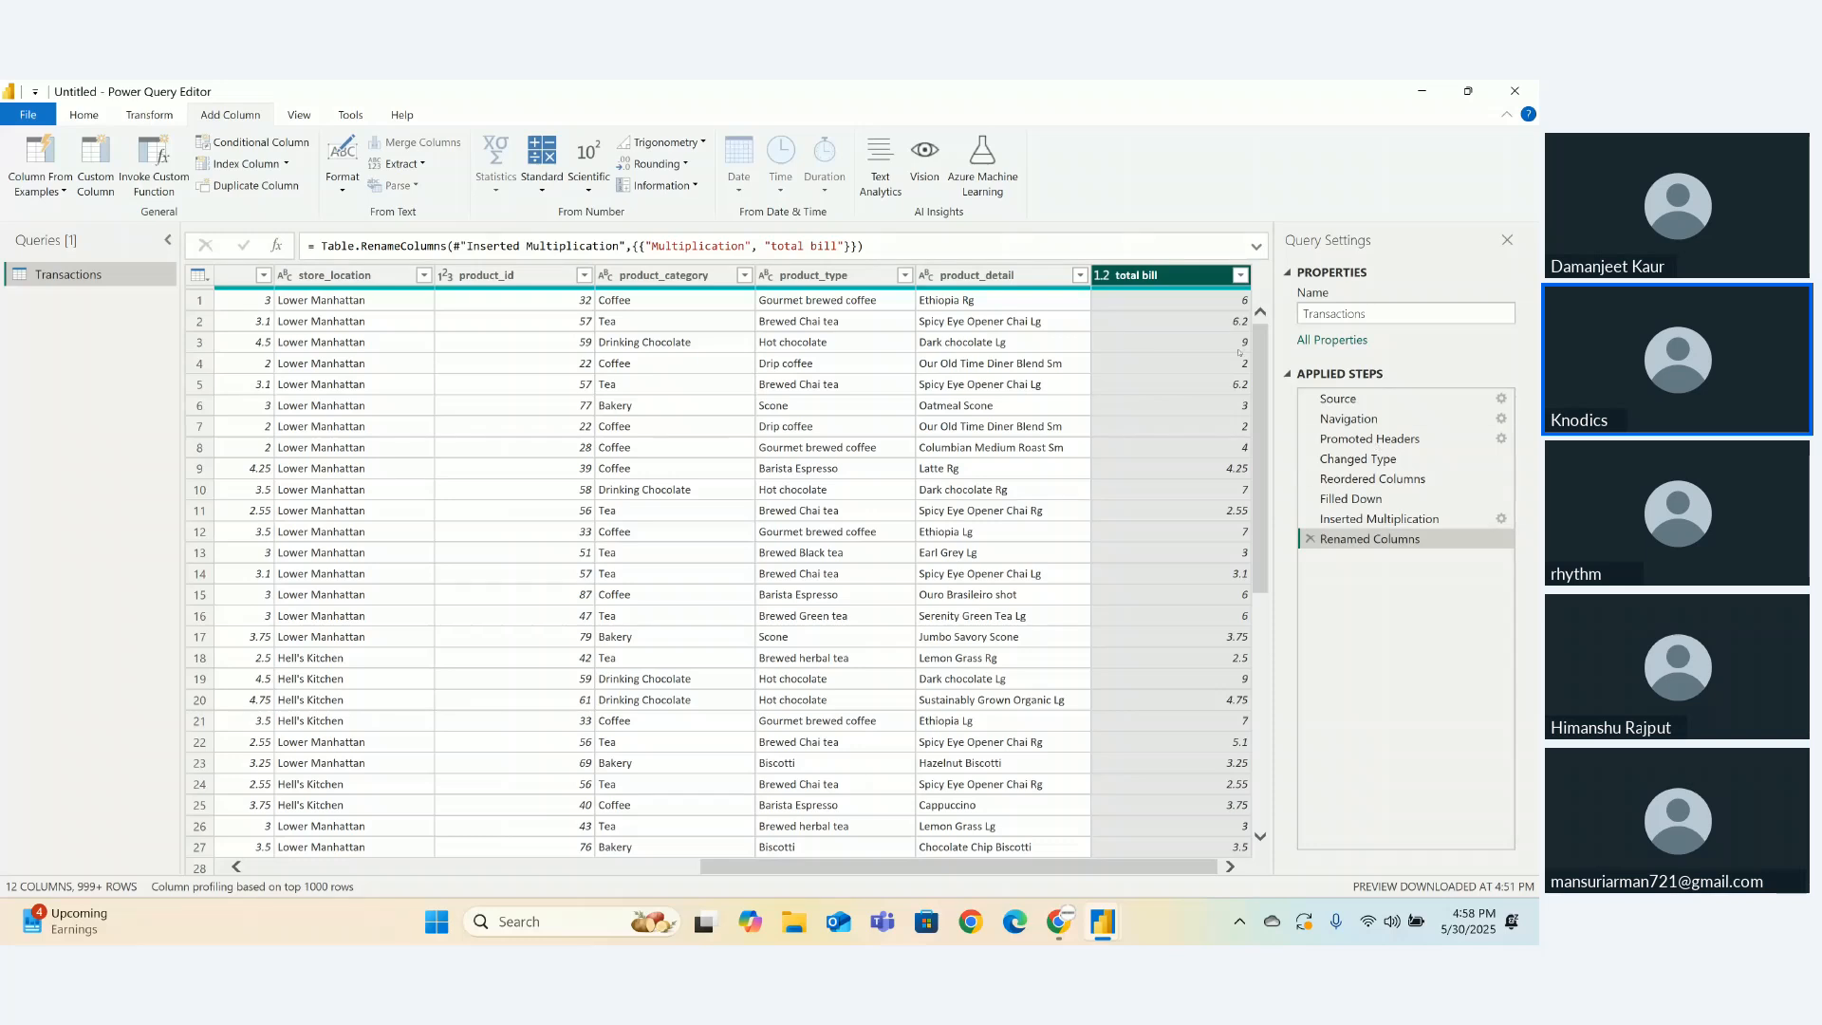
click(978, 302)
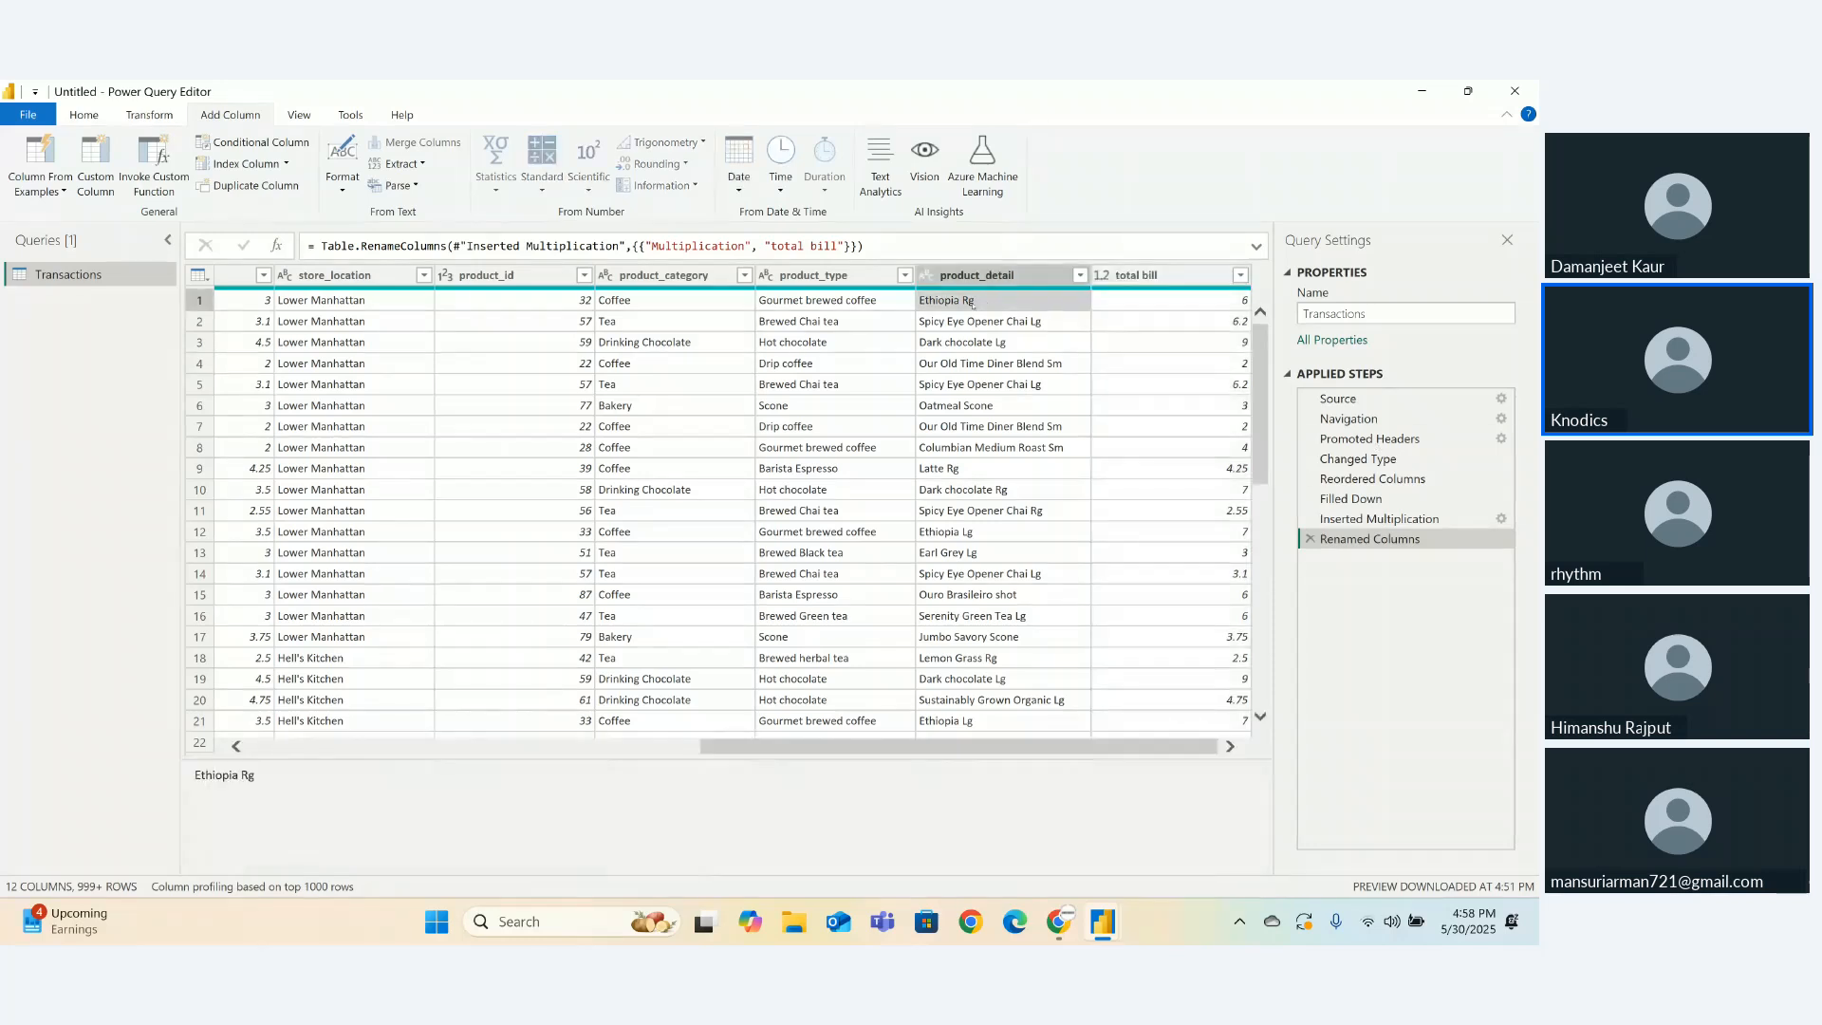
click(993, 343)
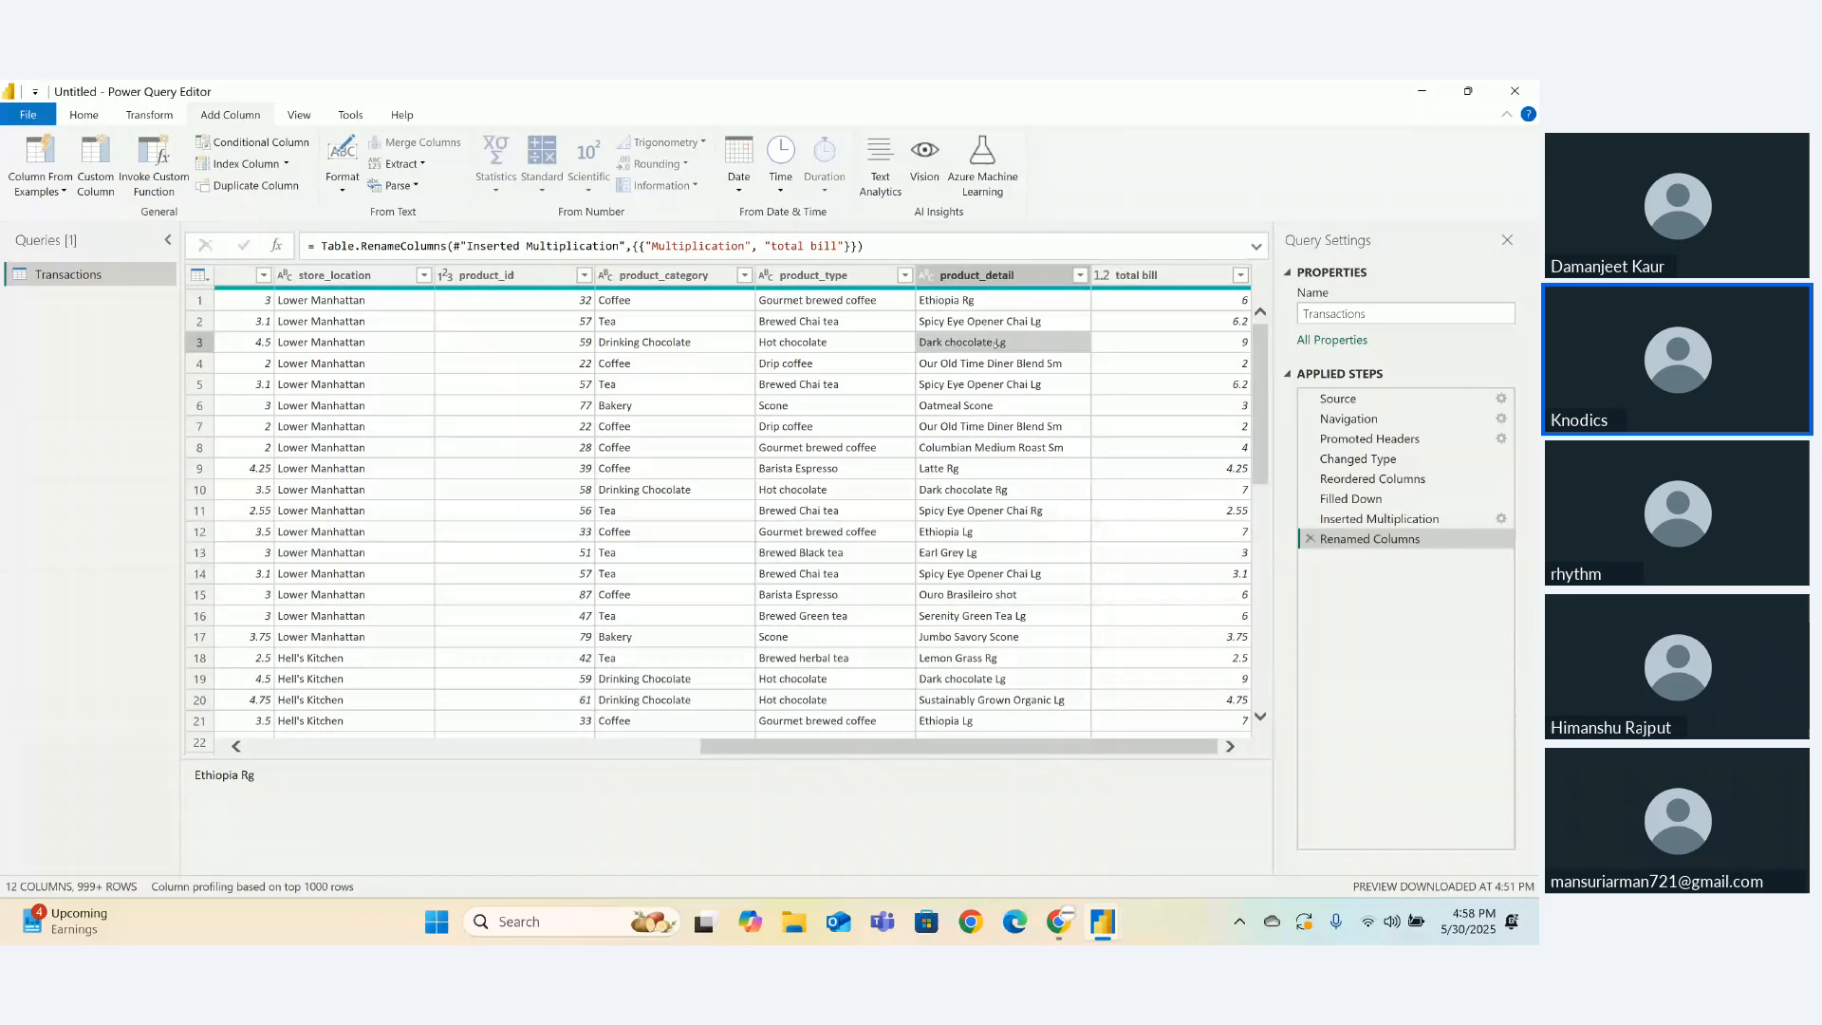
click(988, 406)
click(1051, 444)
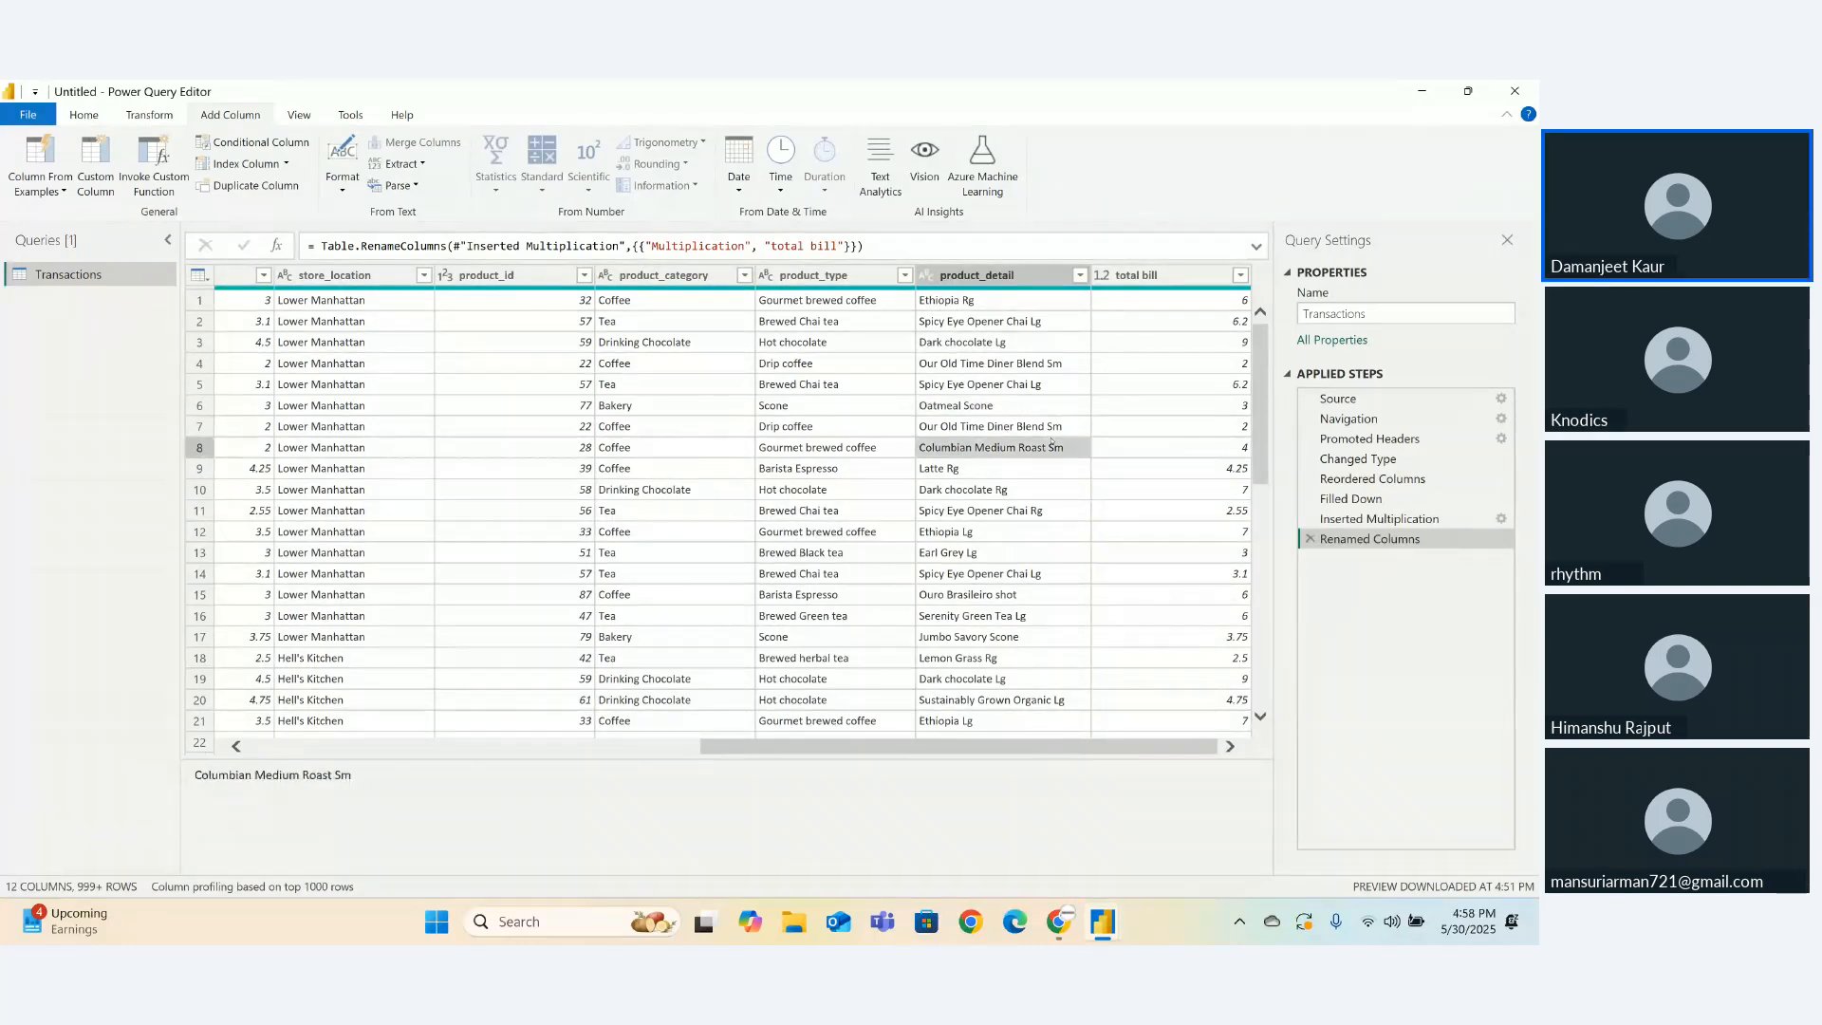
click(1065, 429)
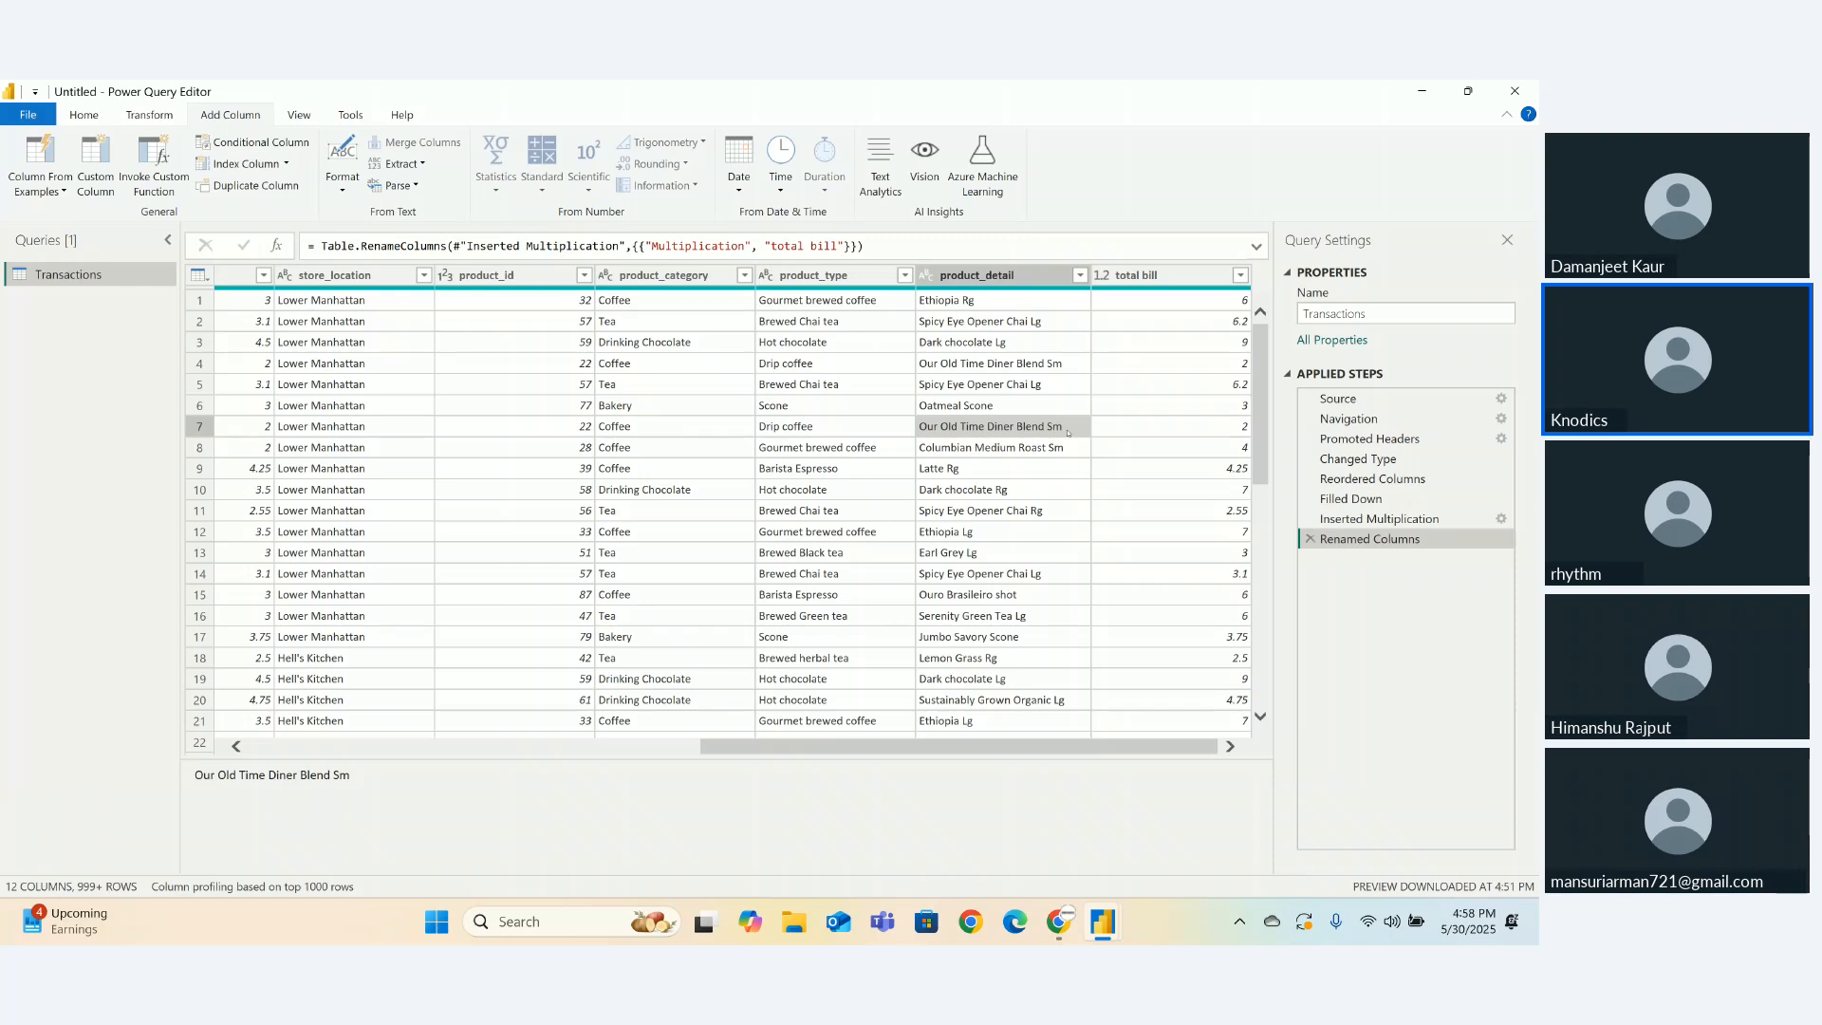
click(1015, 276)
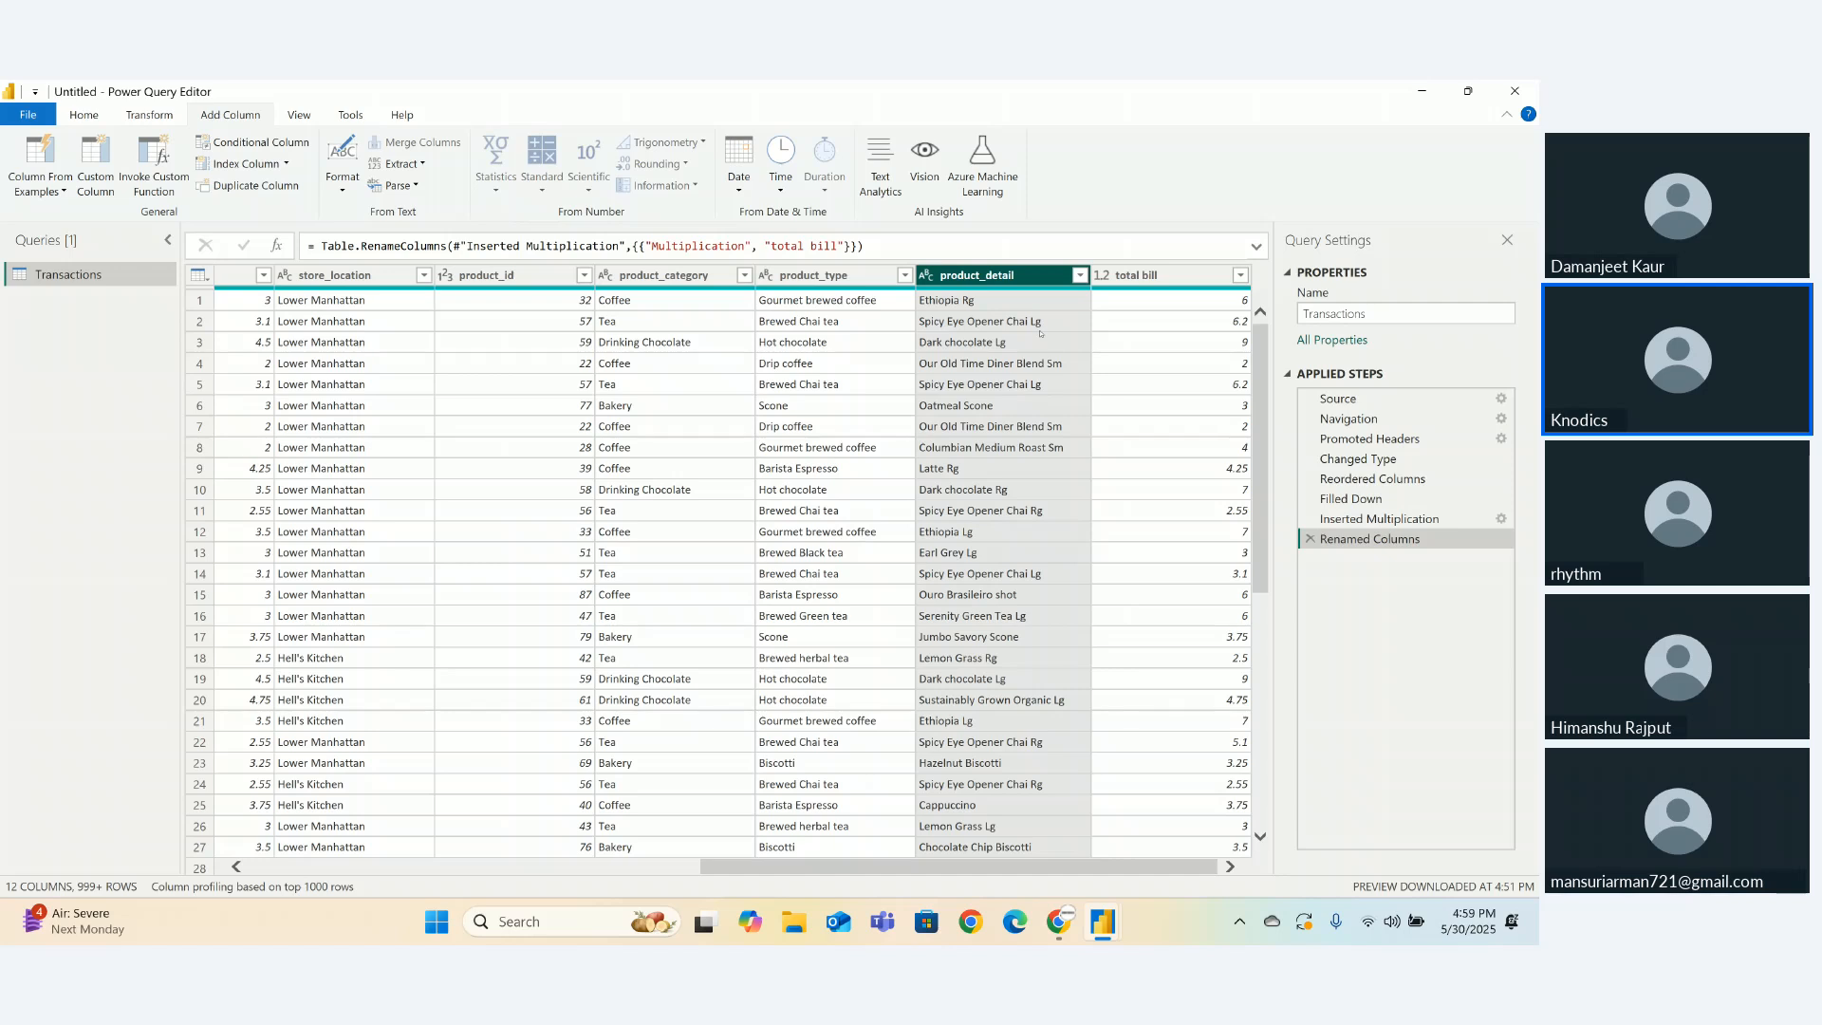
- Name the new conditional column Size
click(281, 145)
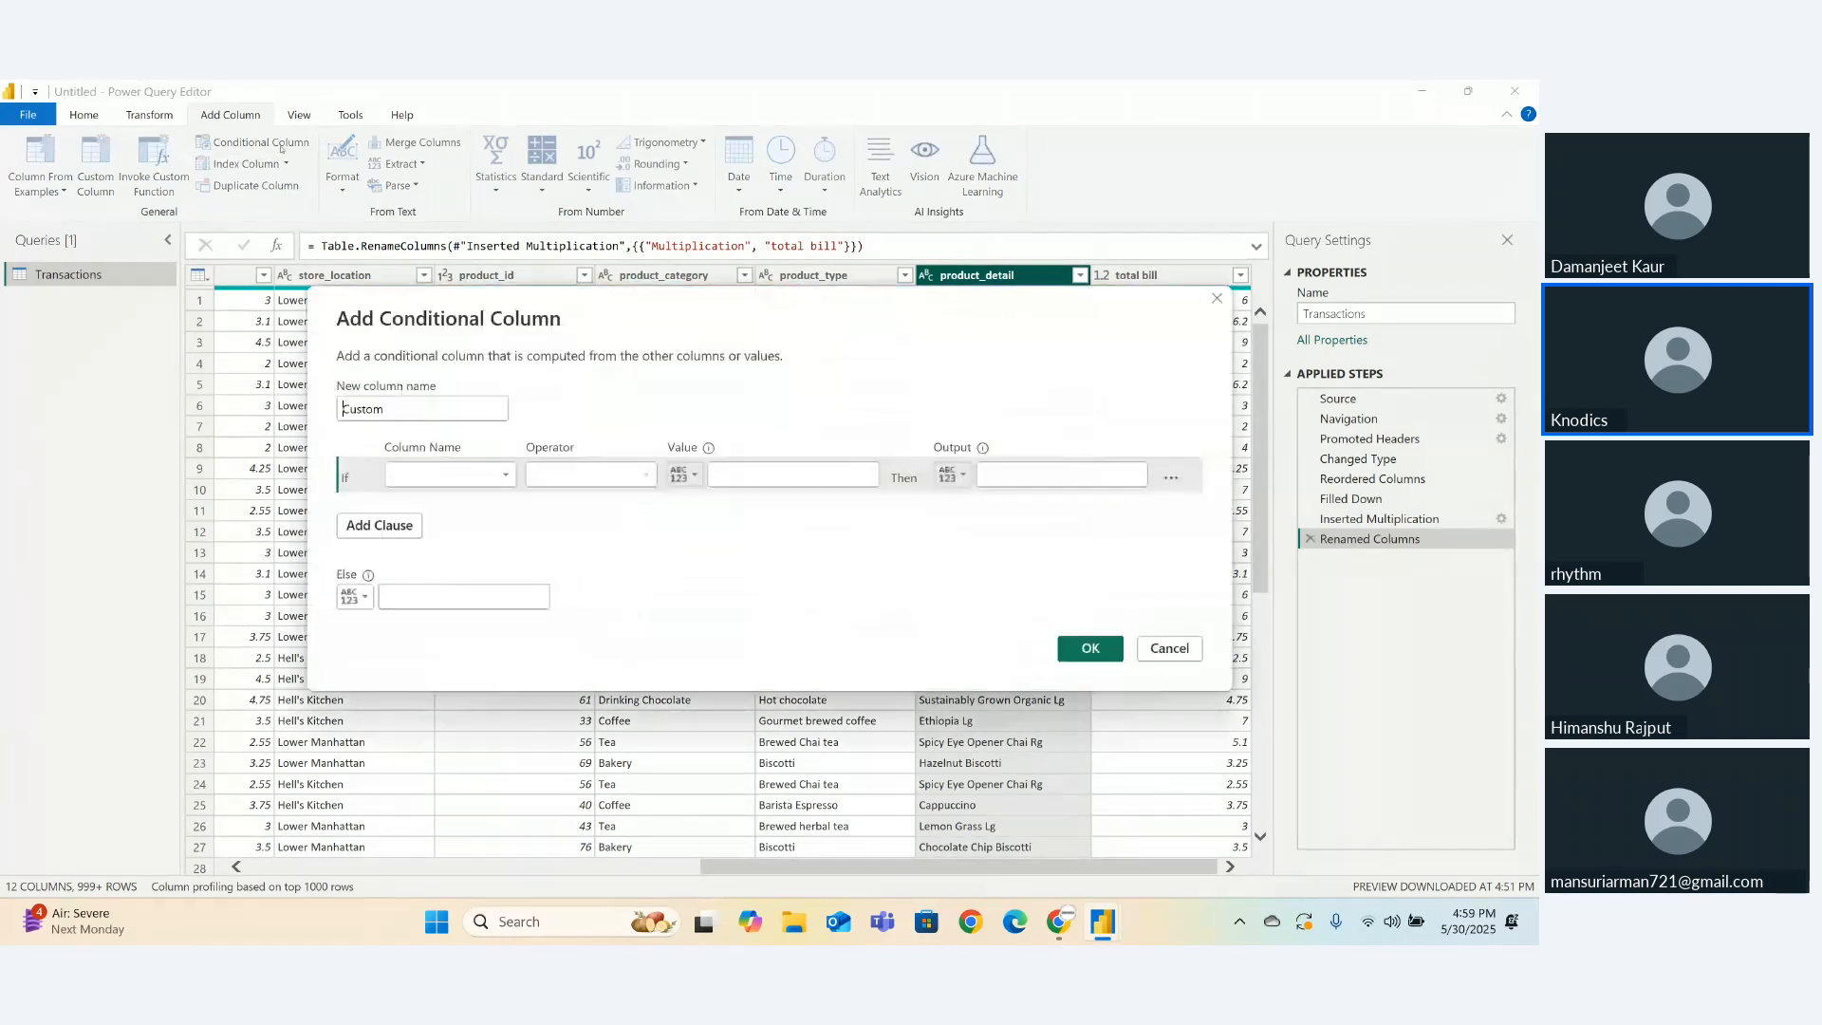
double_click(392, 404)
text(\)
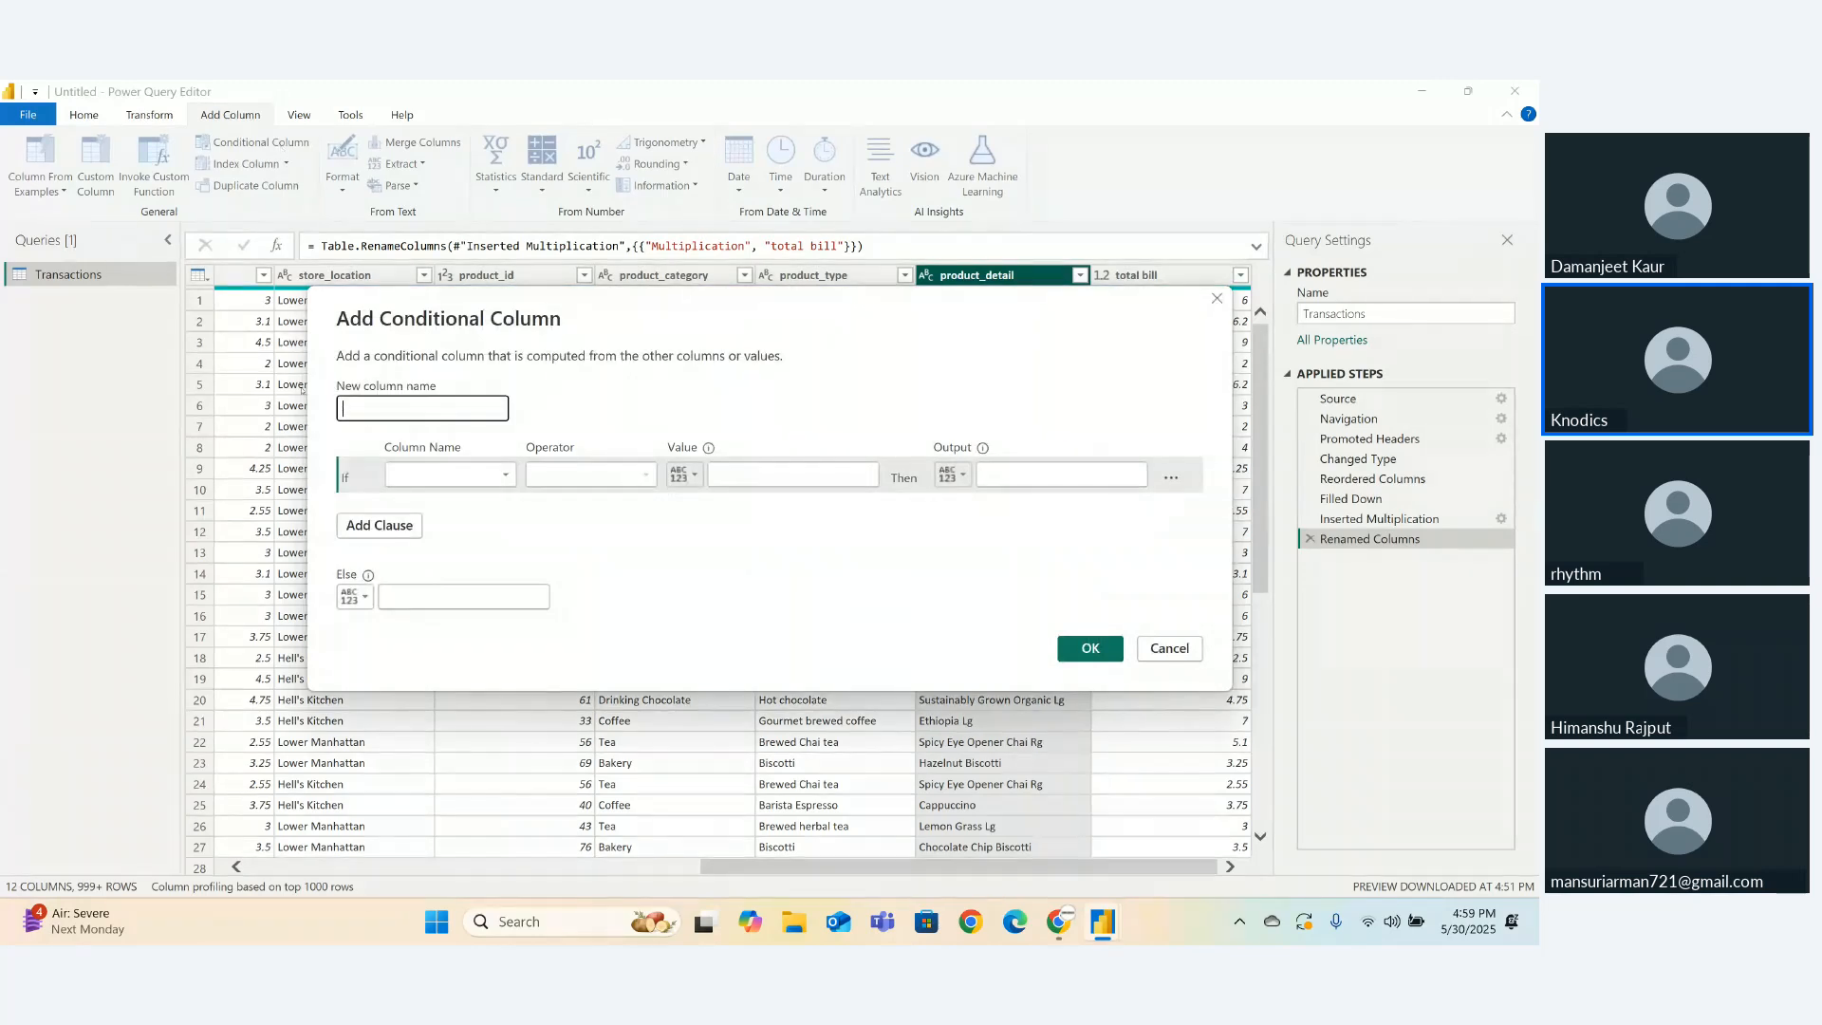
text(Size)
- Add the rule: if product_detail contains Rg, output Regular, then add a second clause
click(411, 477)
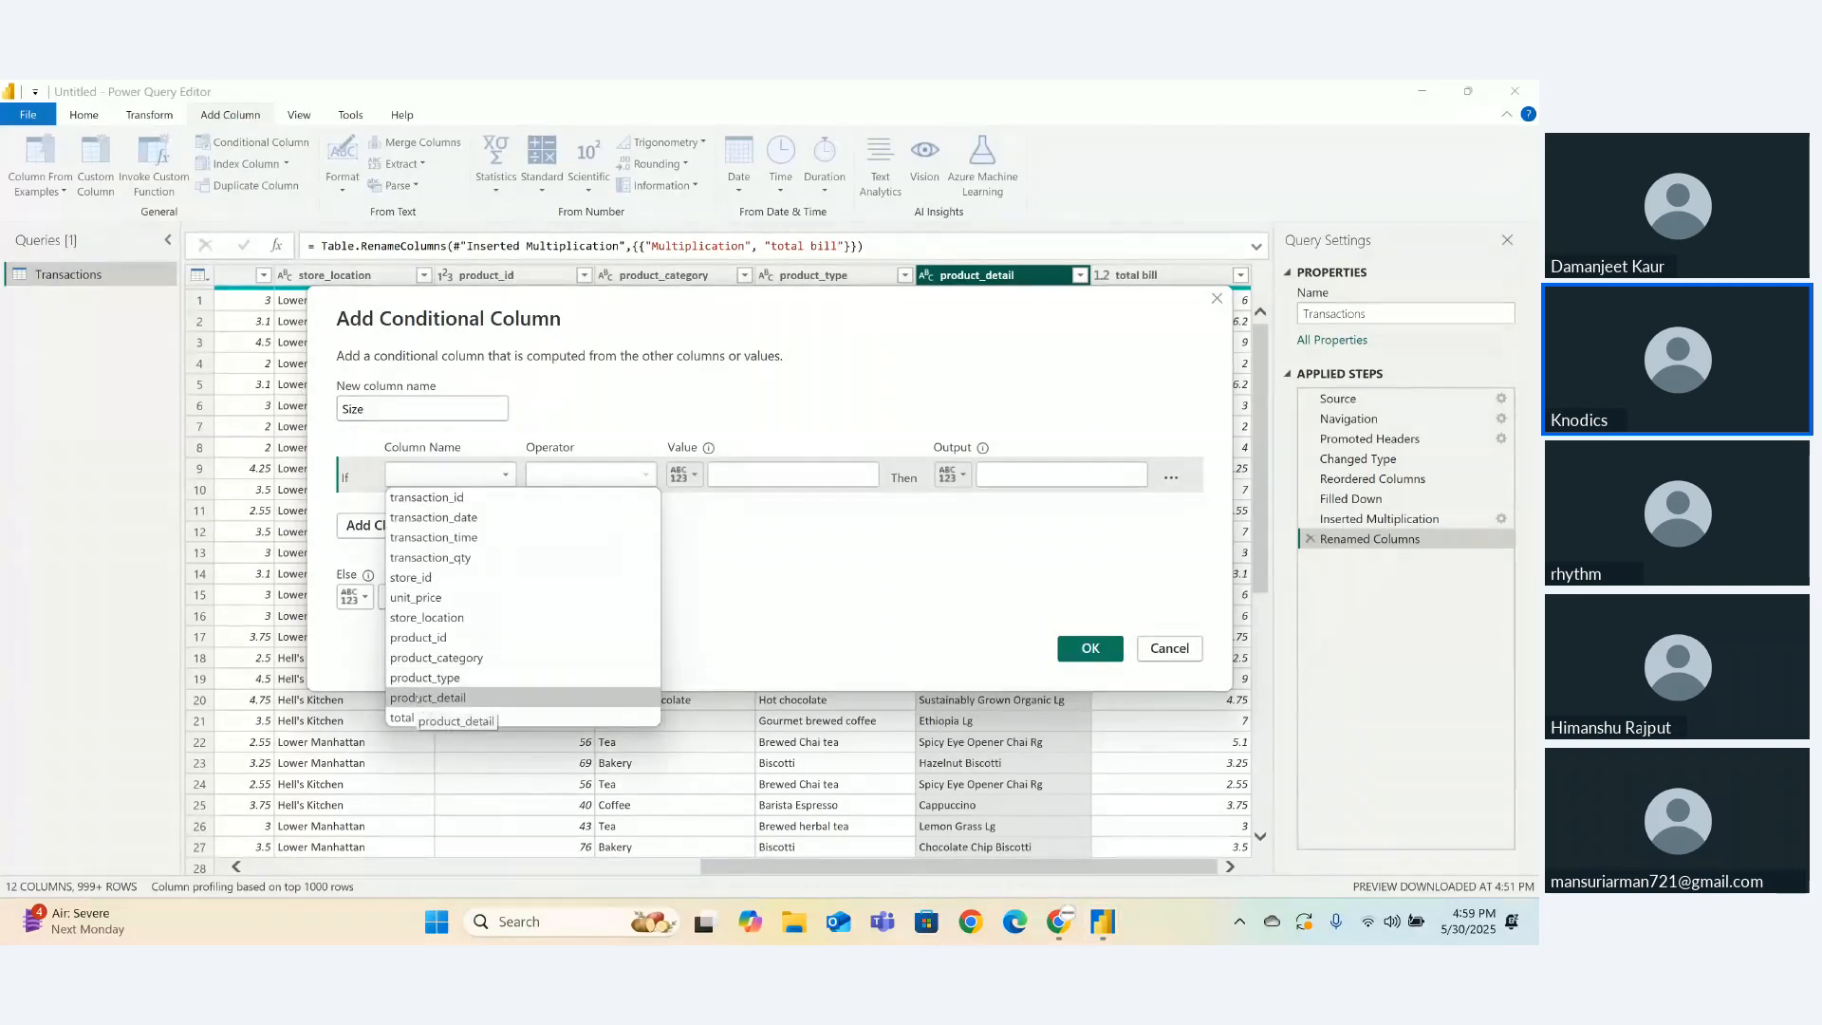
click(422, 697)
click(581, 476)
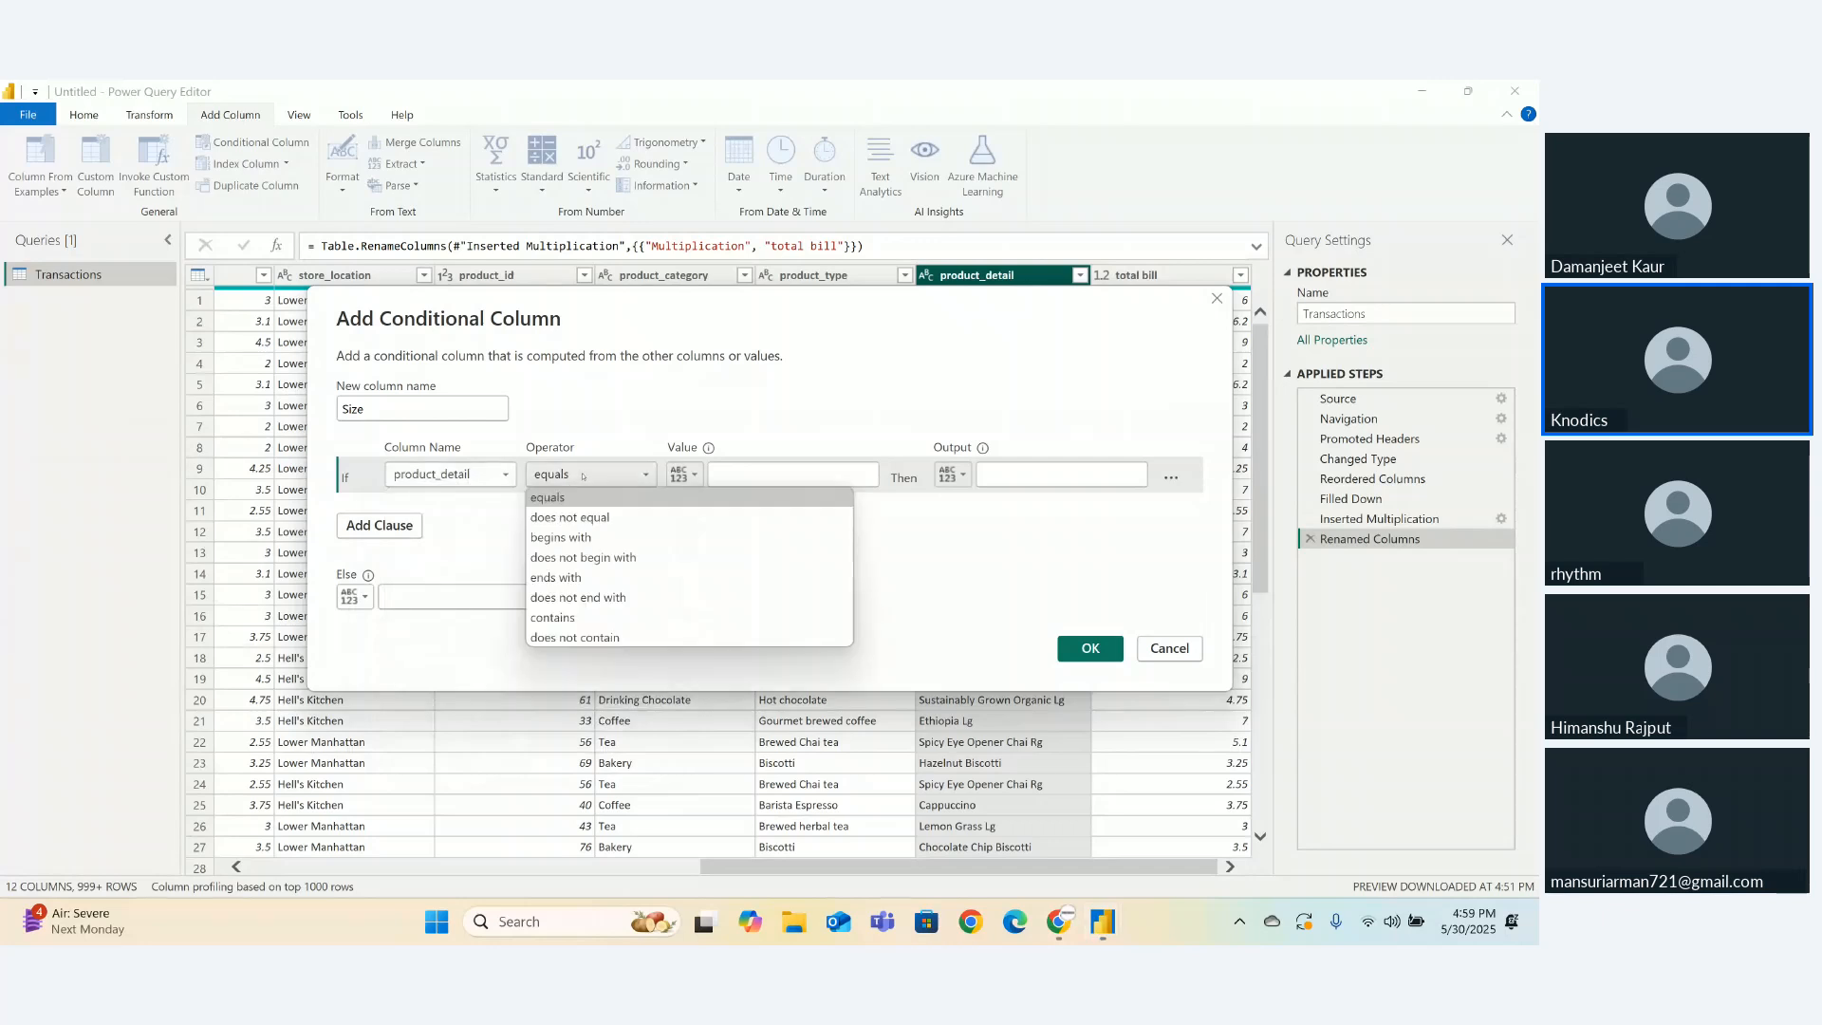
click(563, 622)
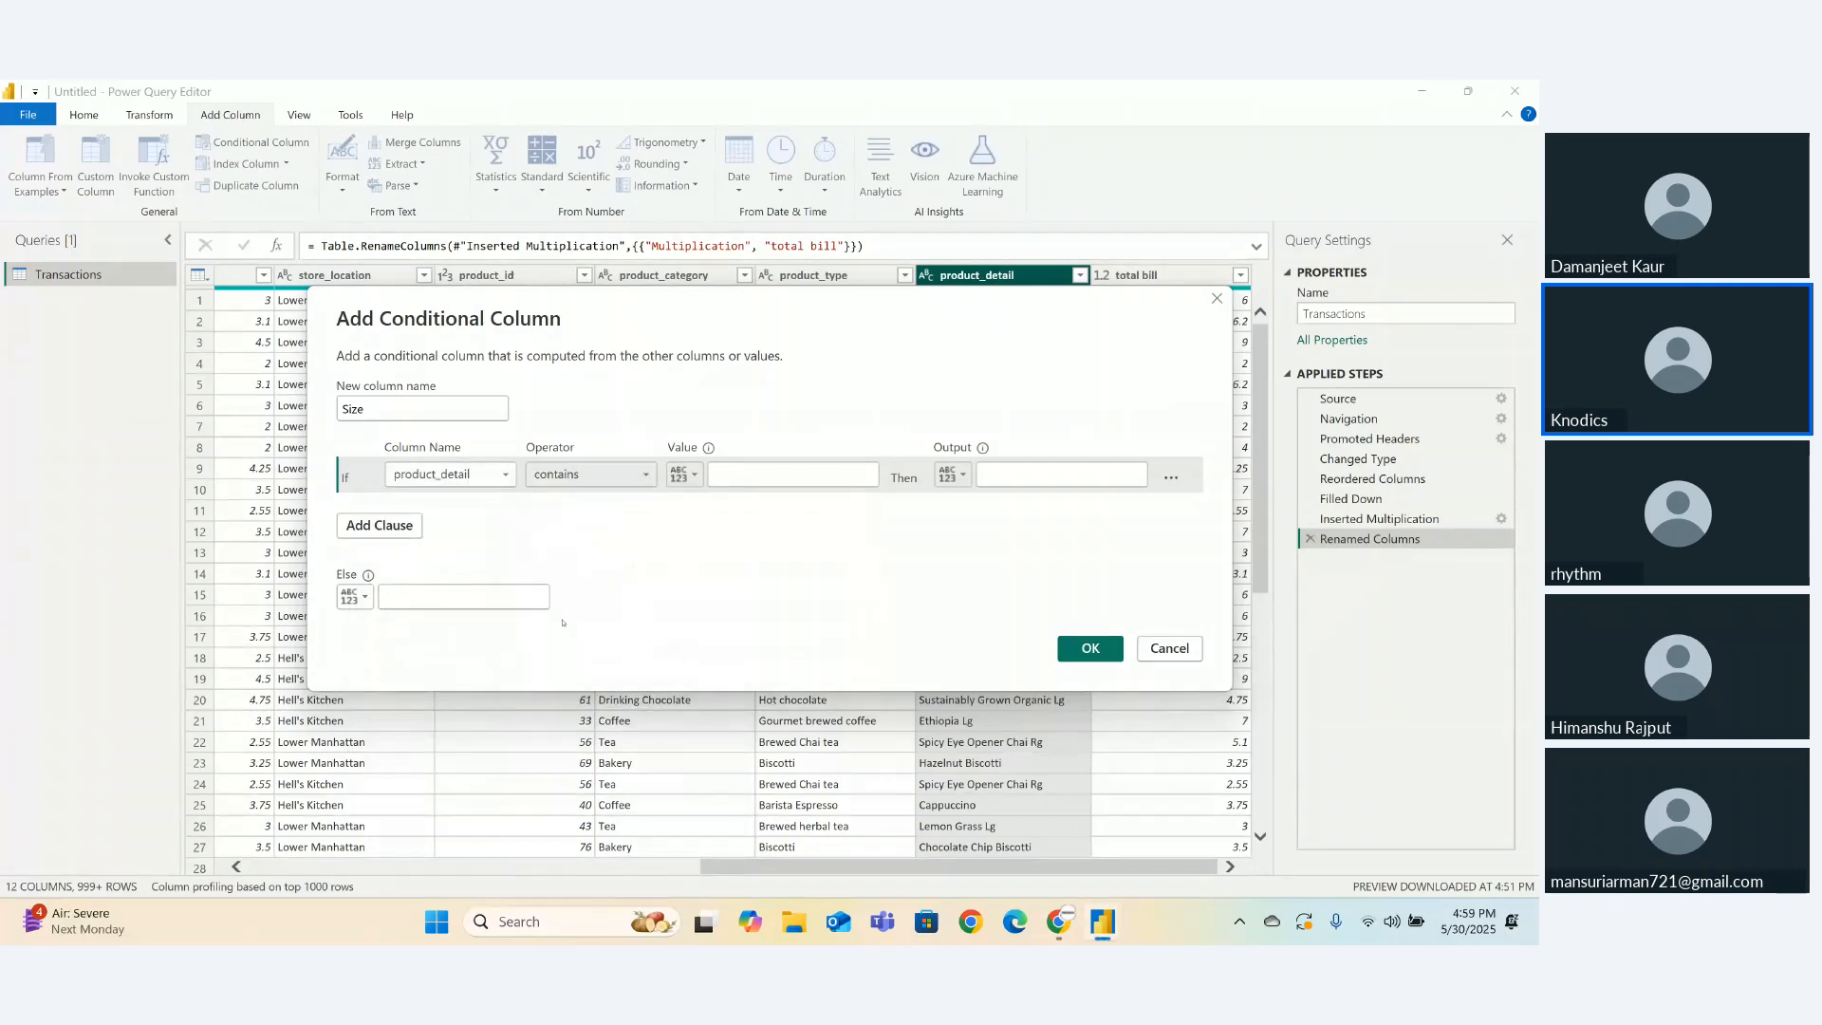
click(750, 472)
text(Rg)
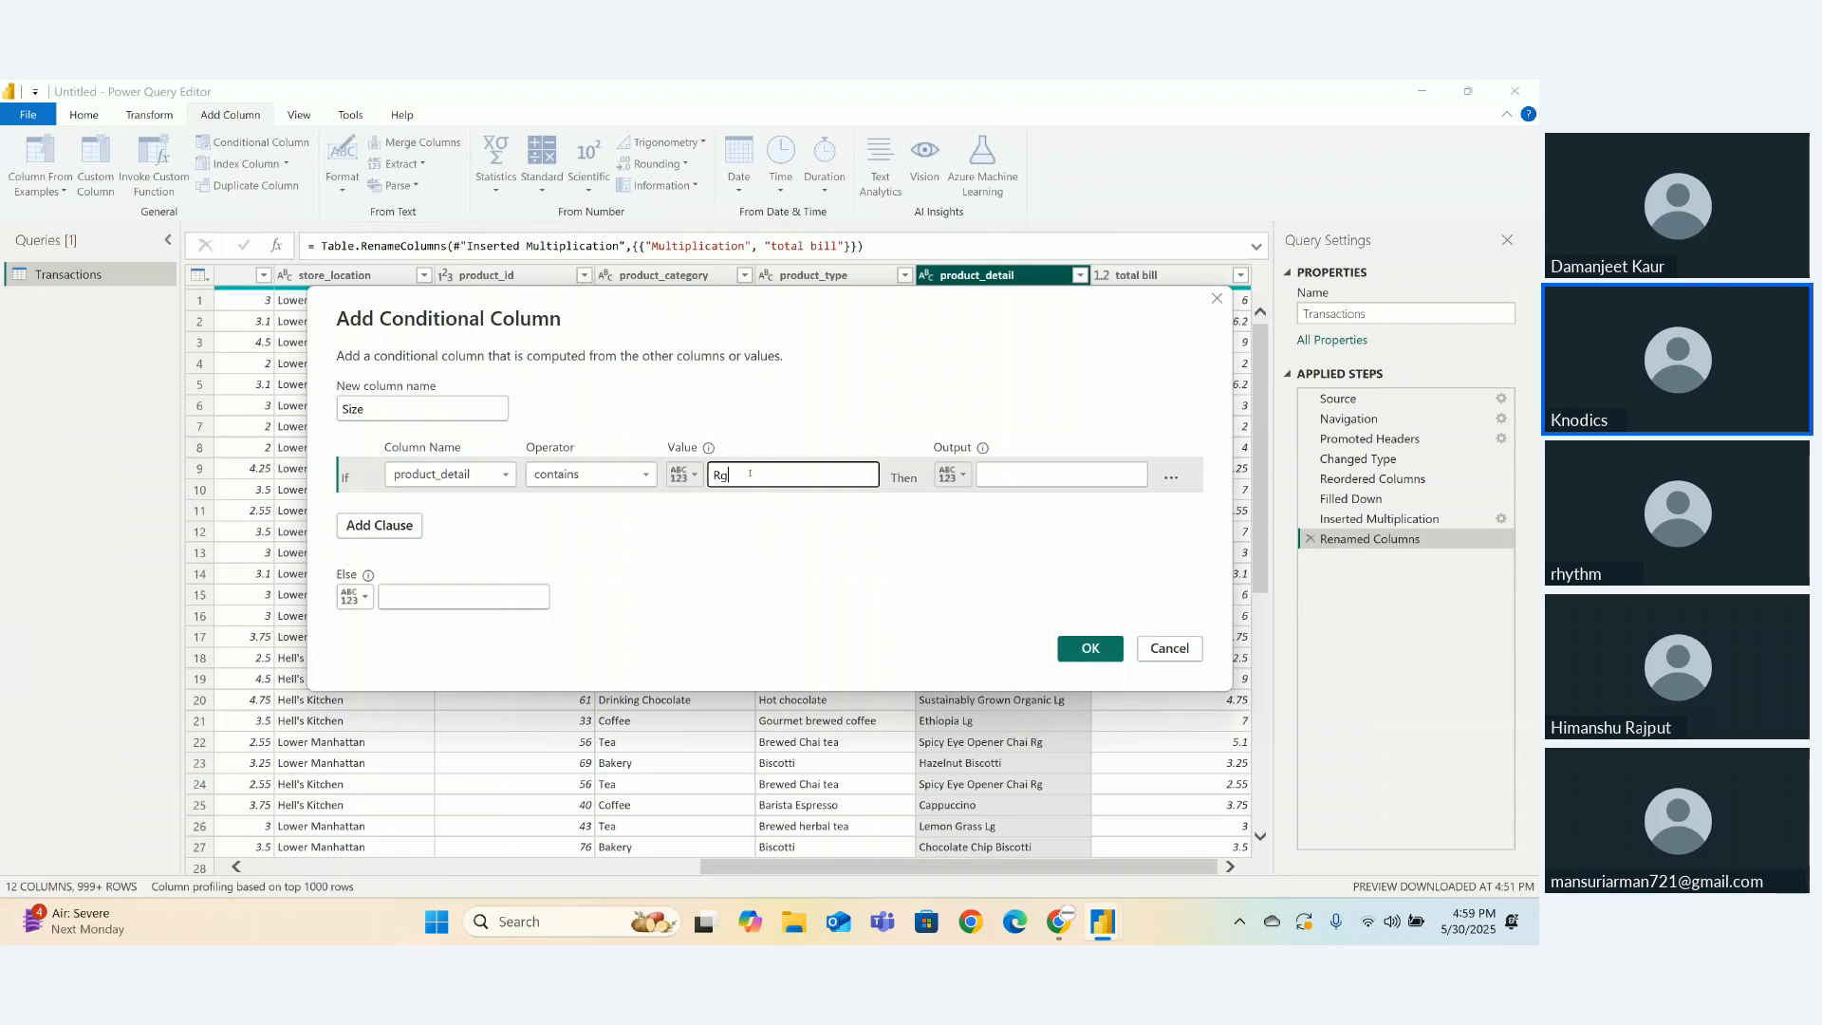
click(1005, 473)
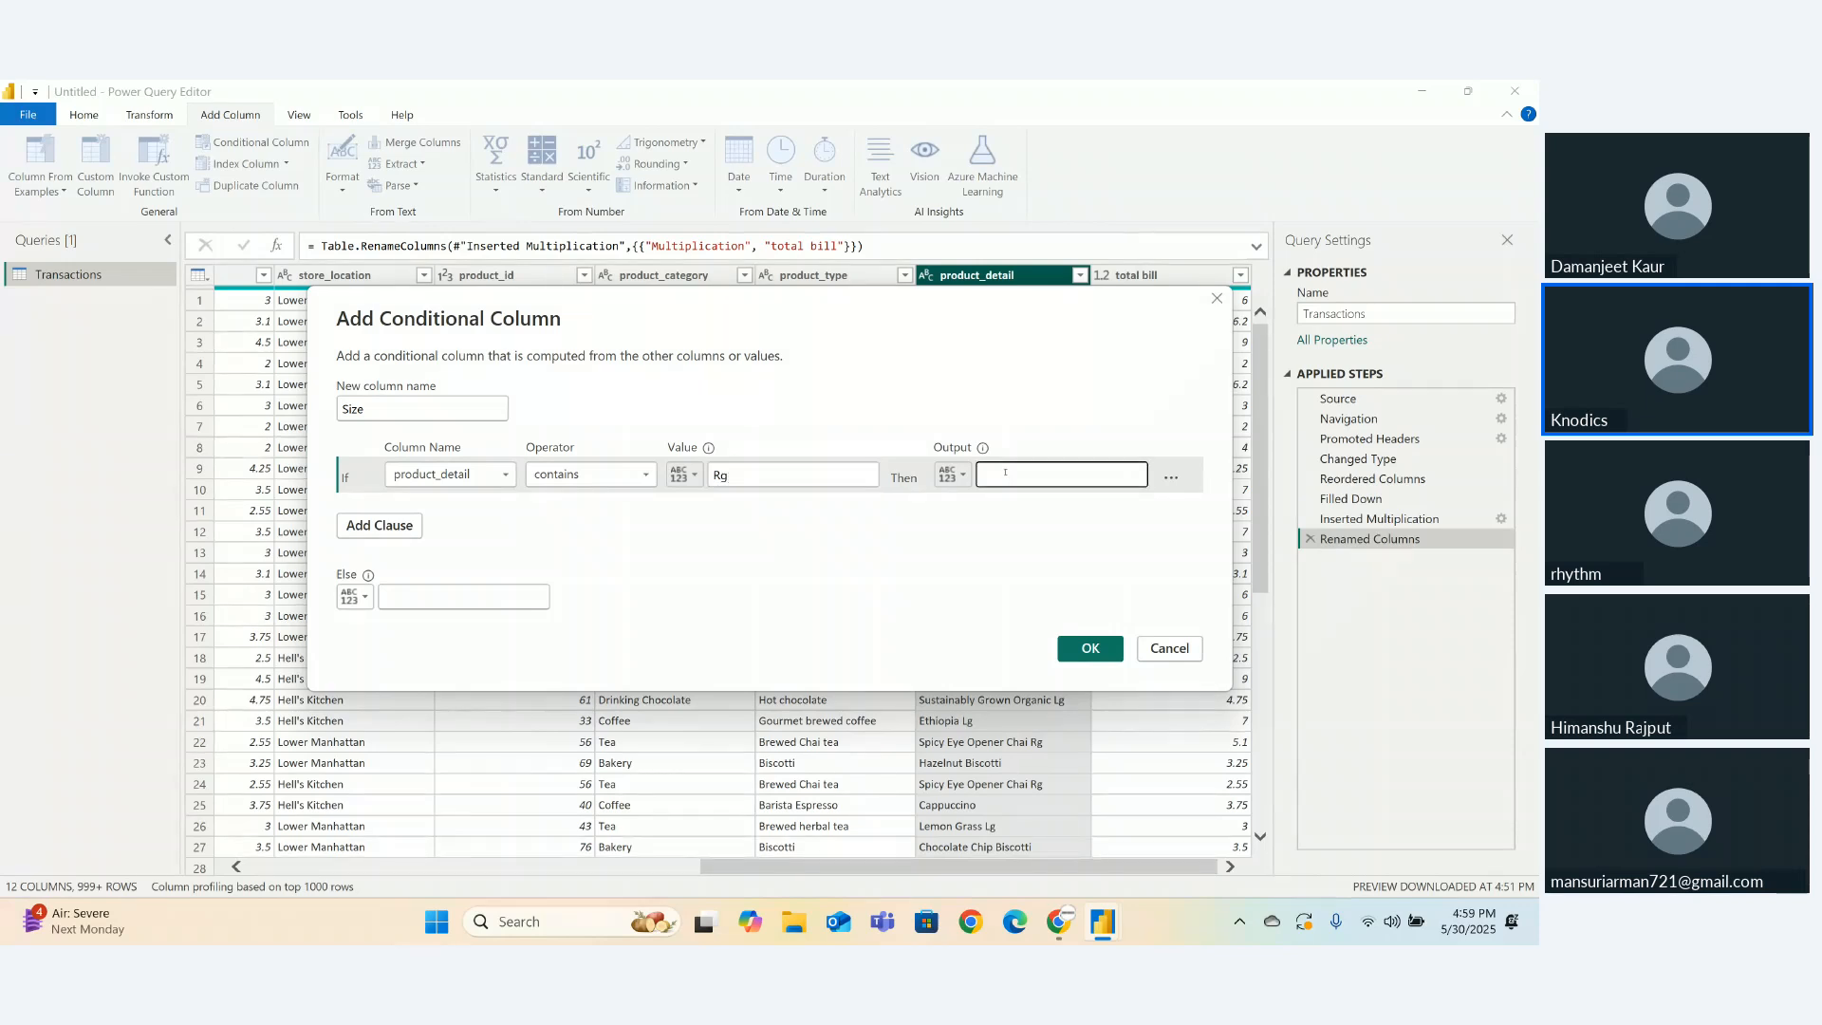
text(Regular)
click(380, 524)
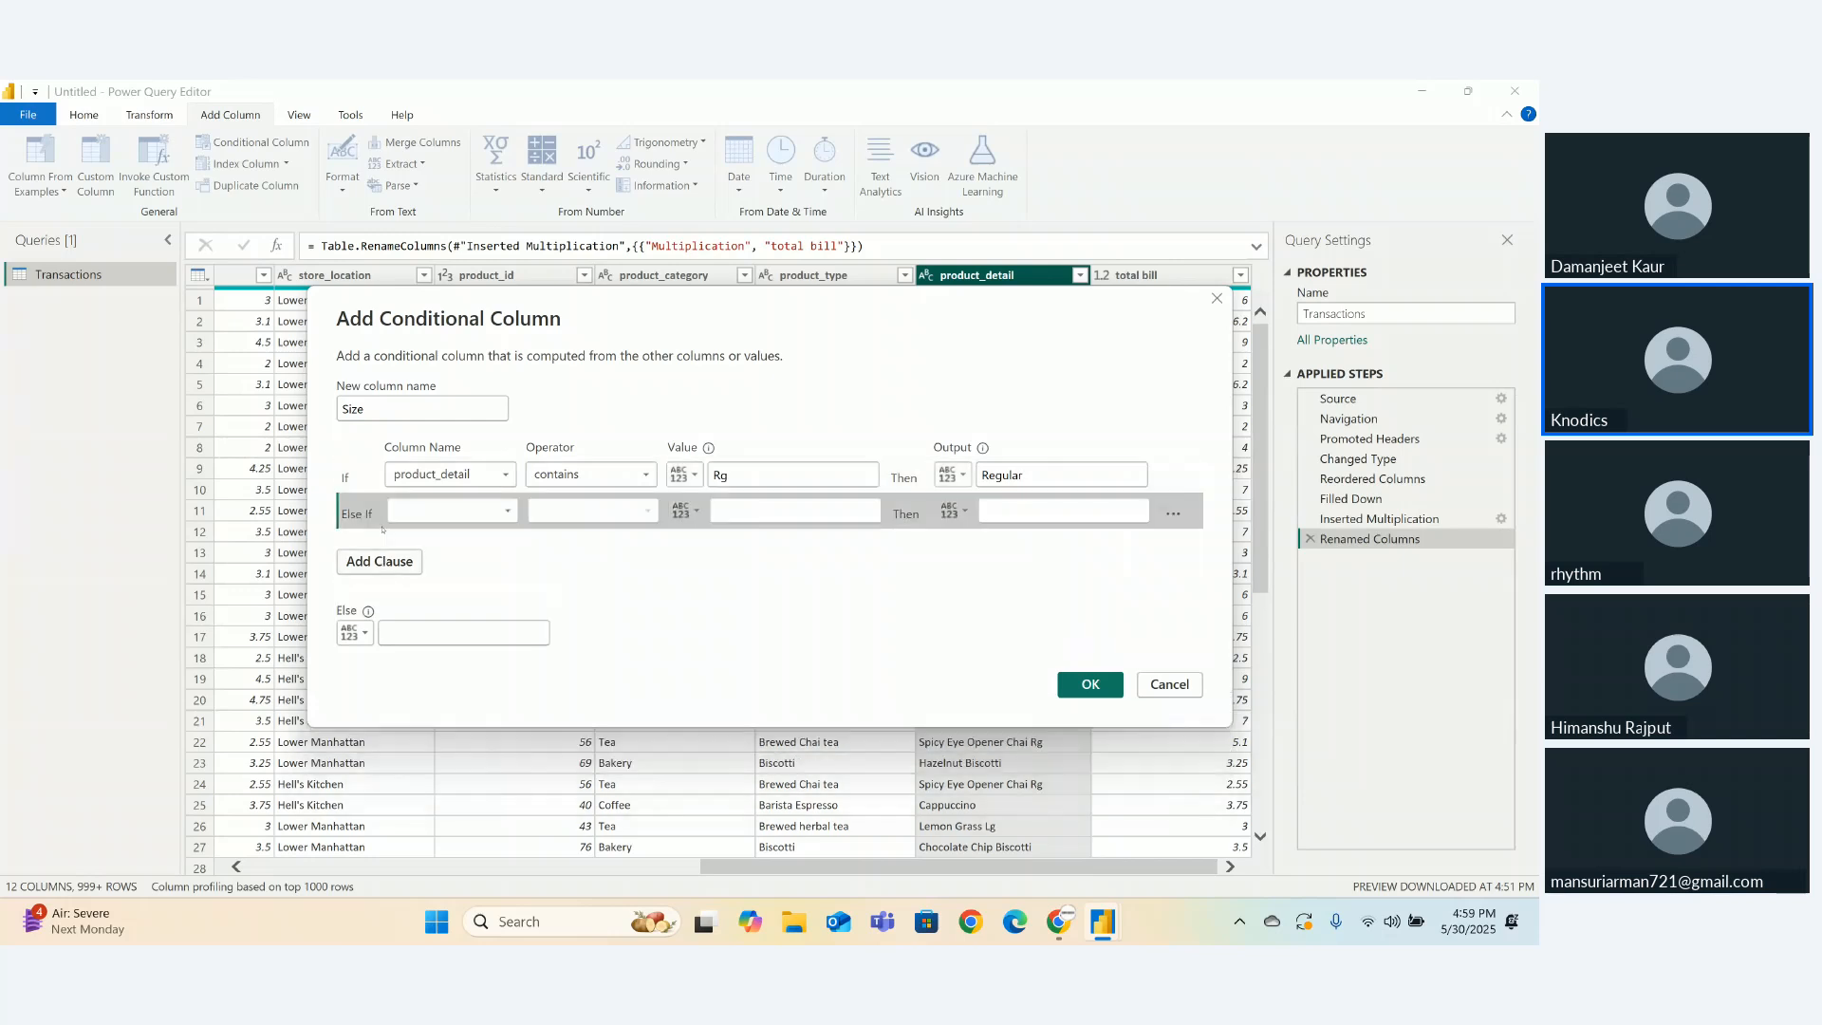
- Set the second rule: product_detail contains Sm outputs Small
click(467, 512)
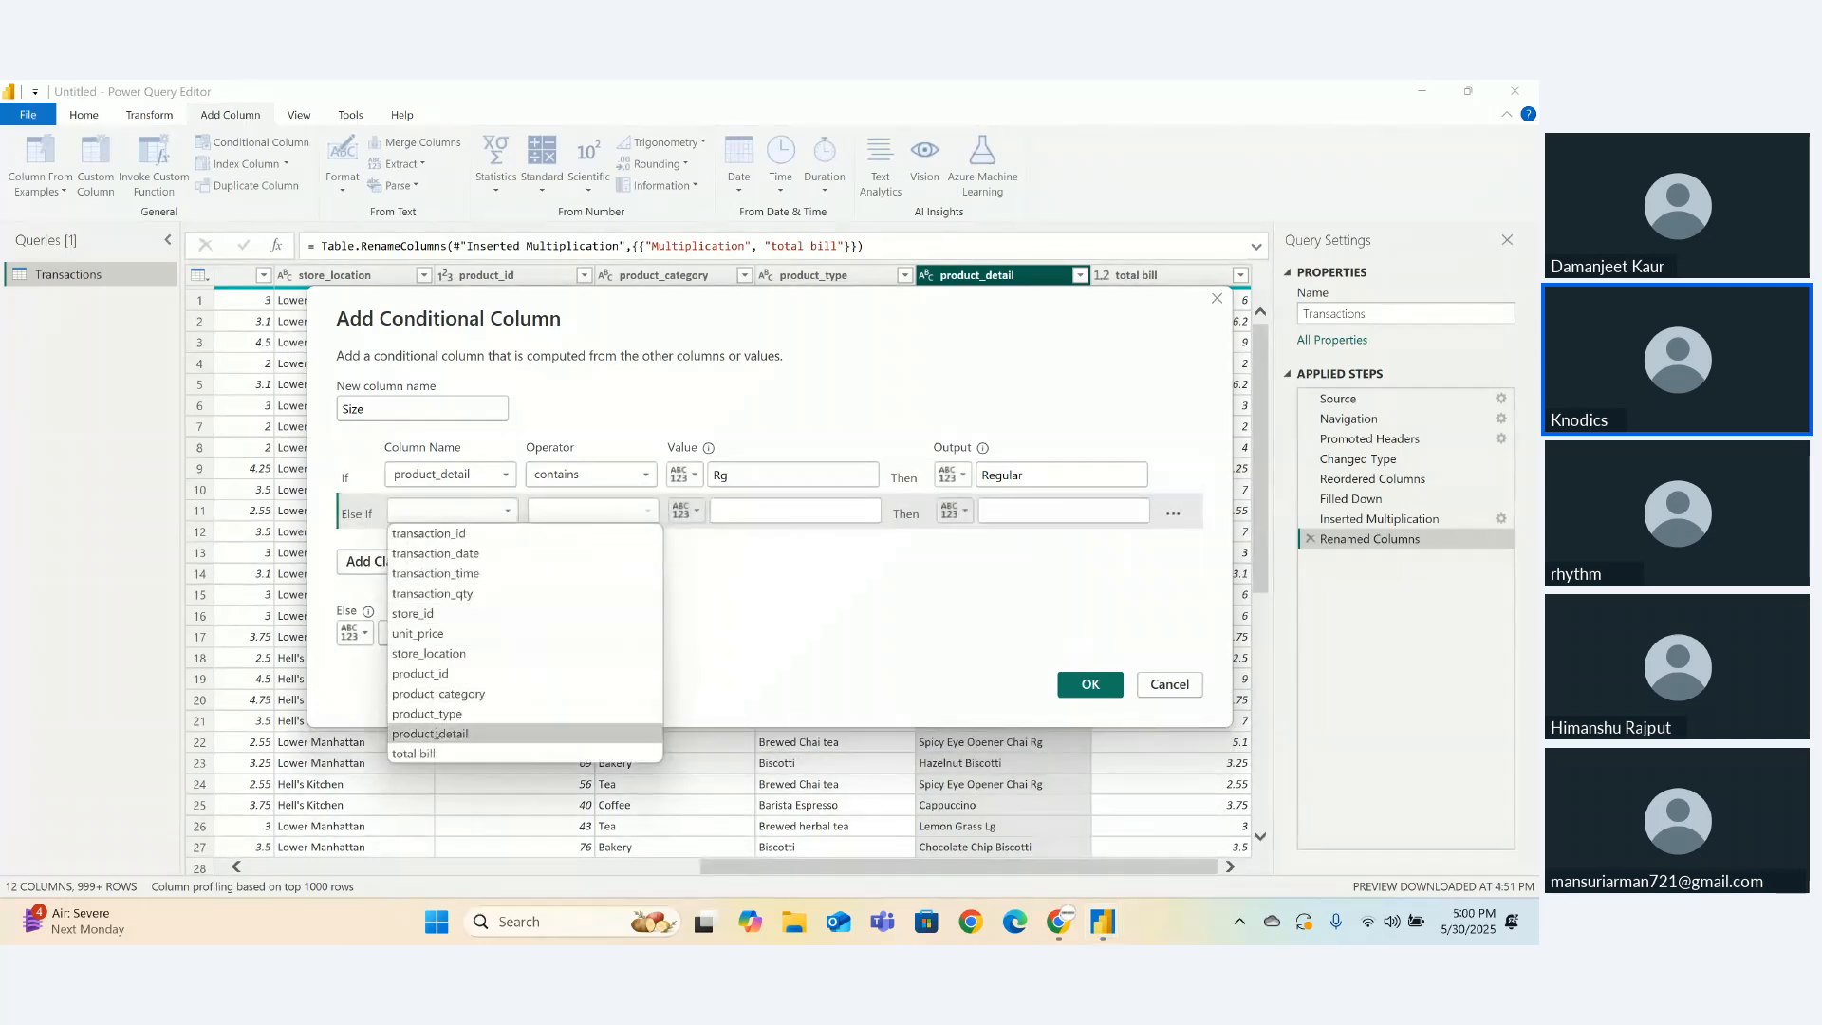
click(435, 733)
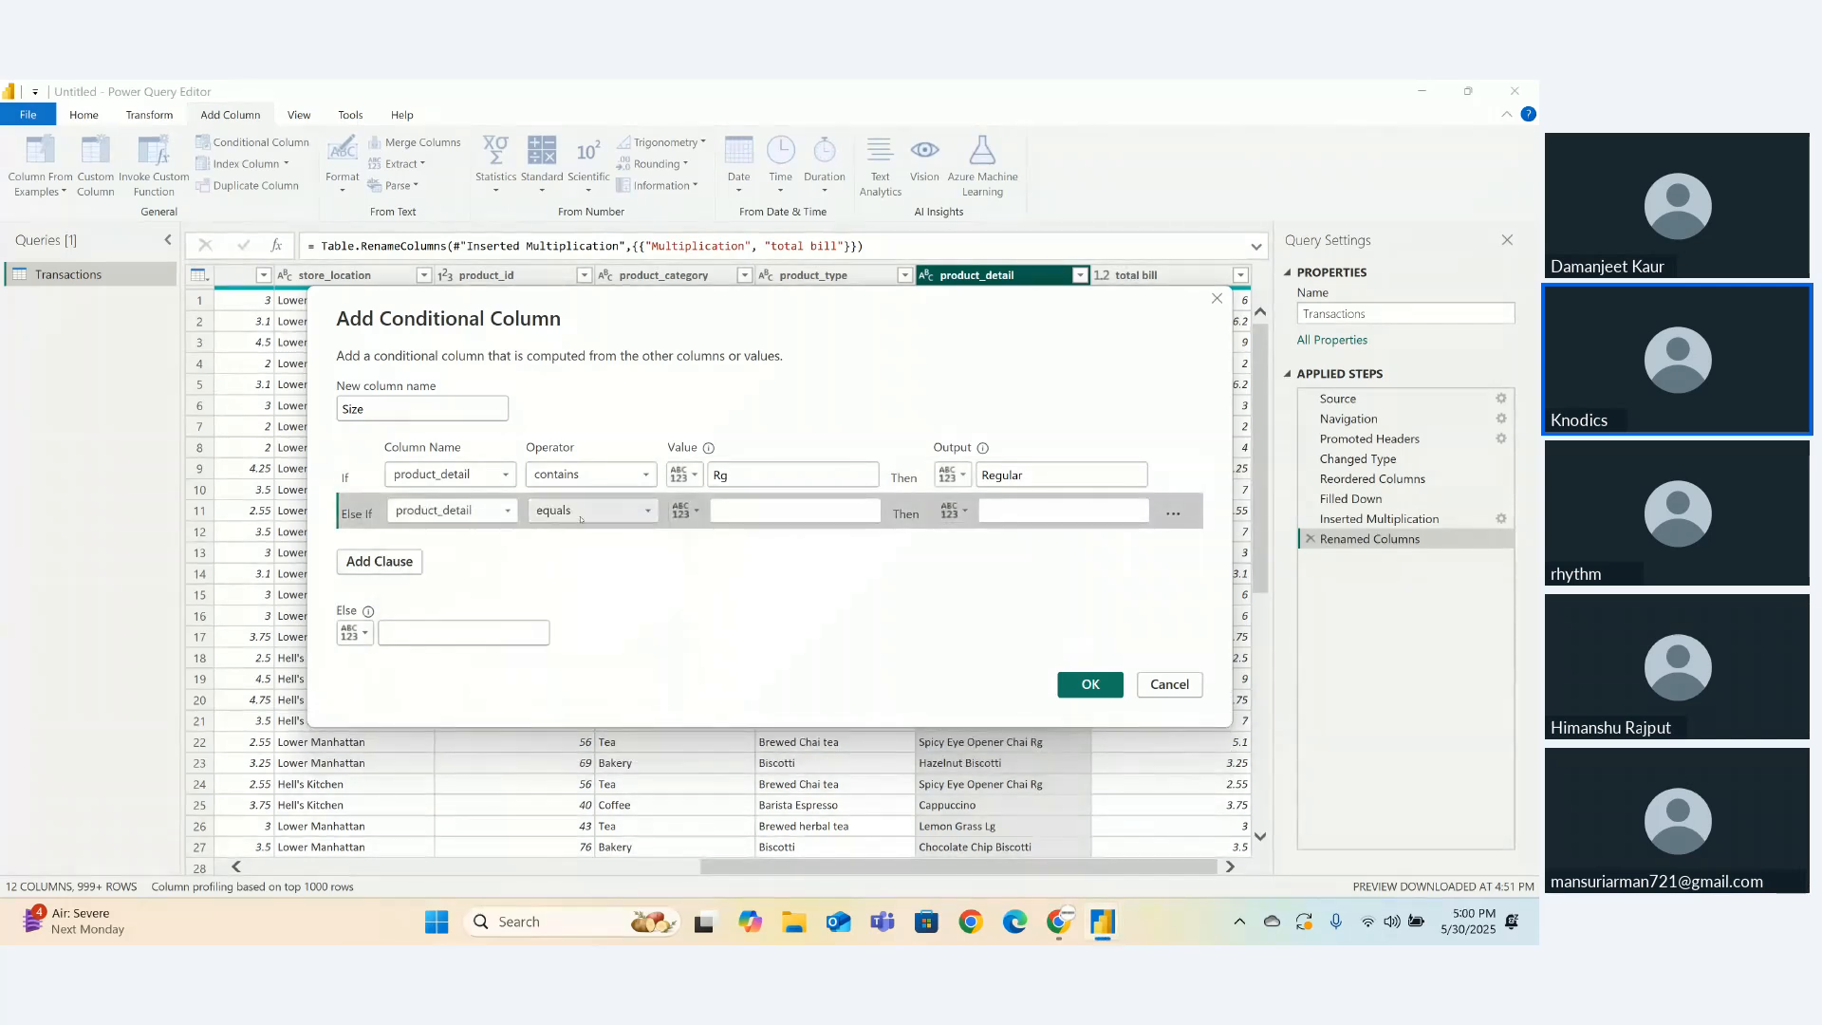
click(583, 513)
click(564, 649)
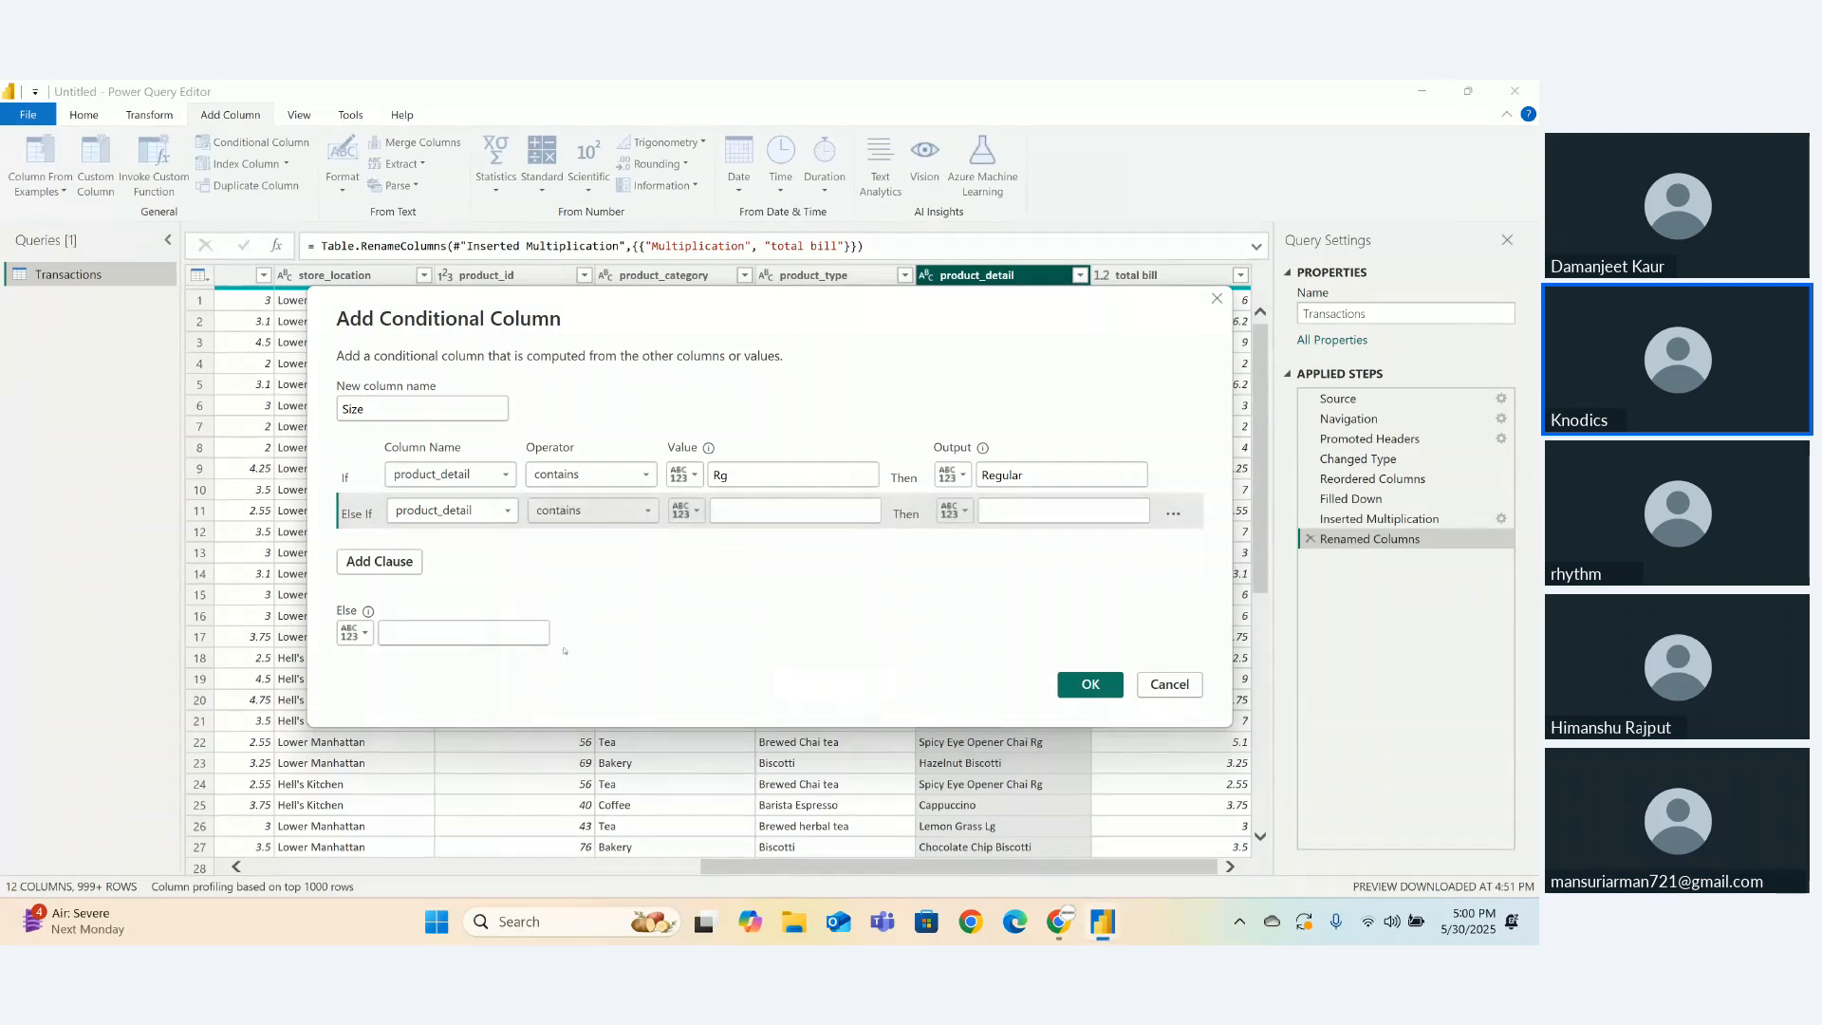
click(740, 511)
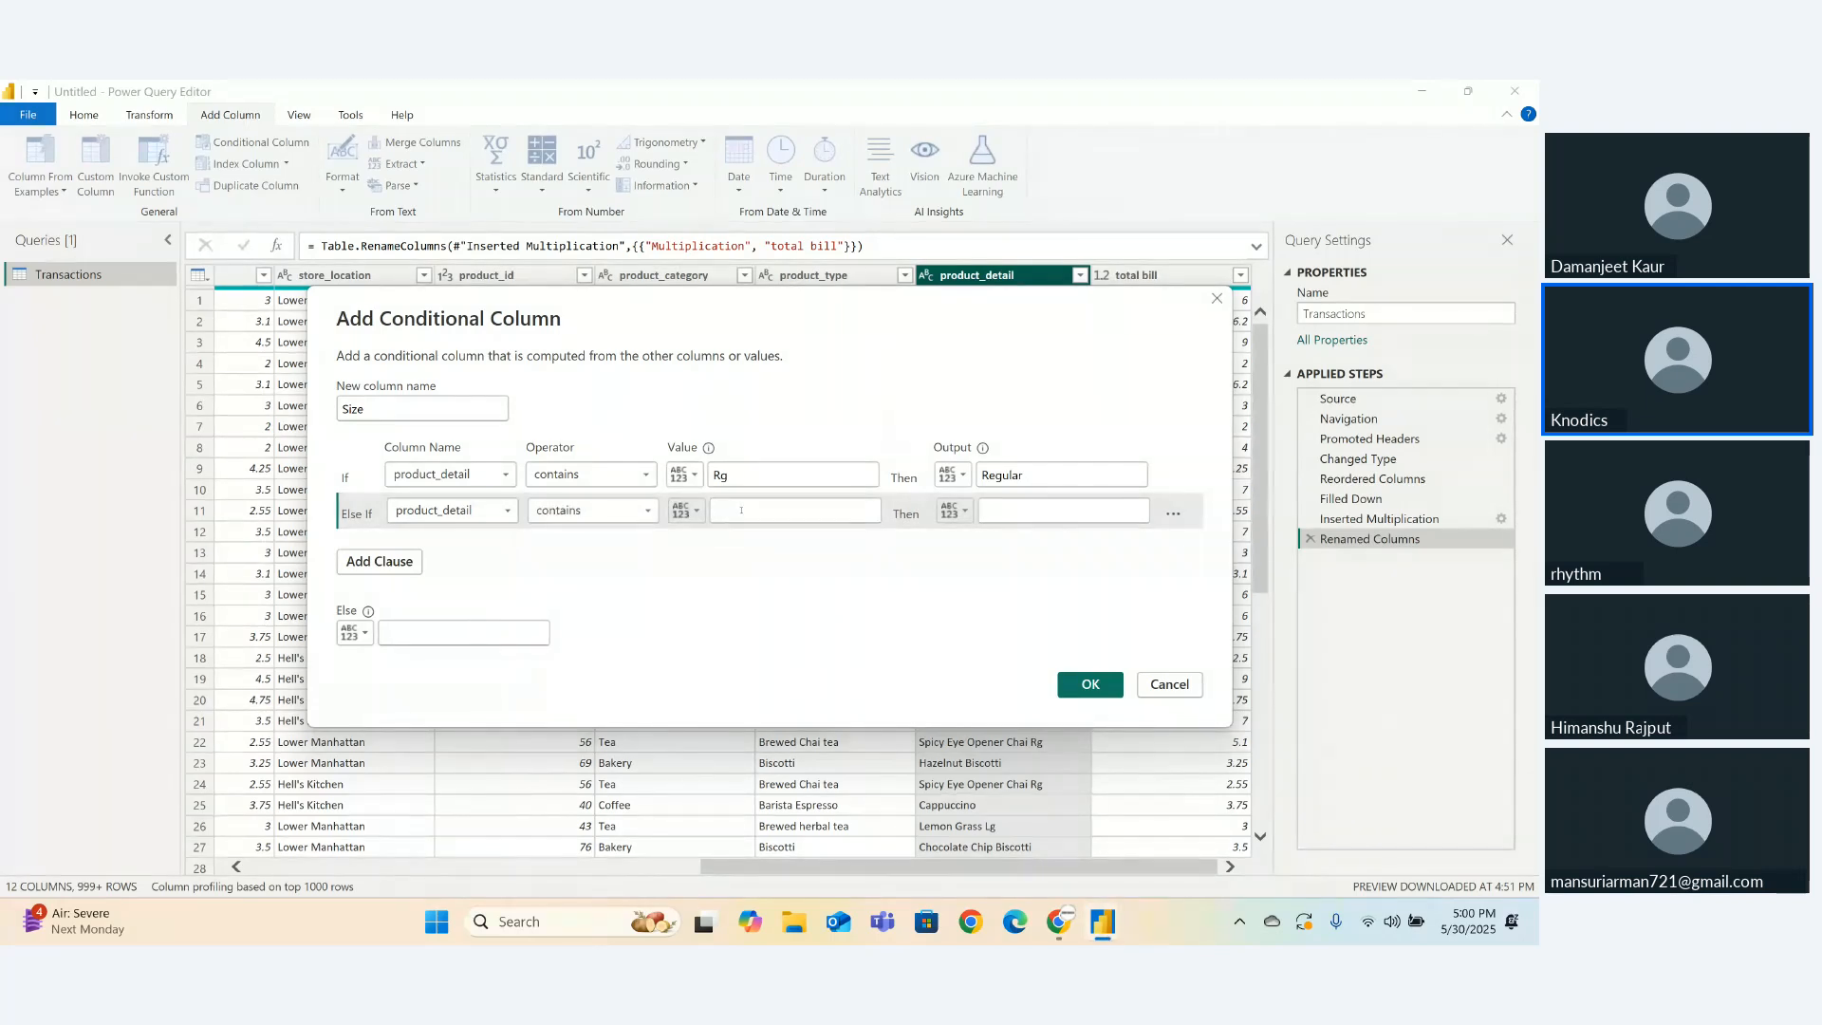
text(Sm)
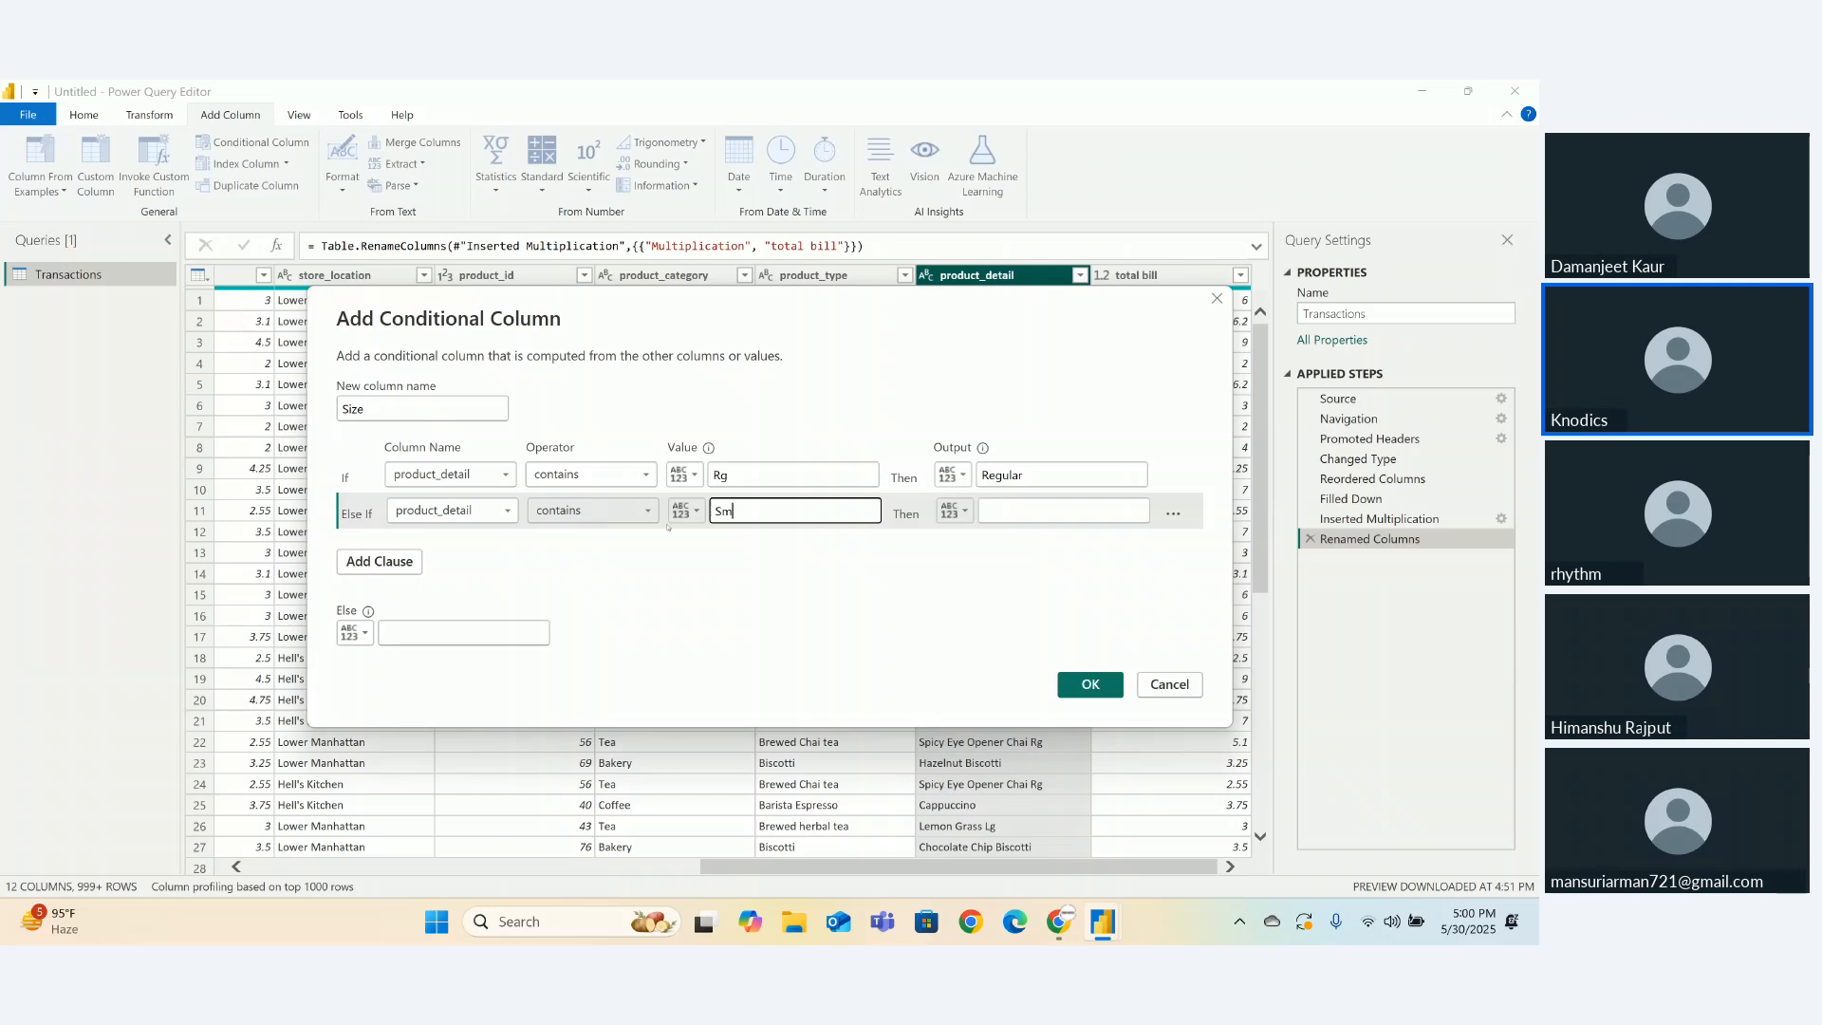
click(993, 513)
text(Small)
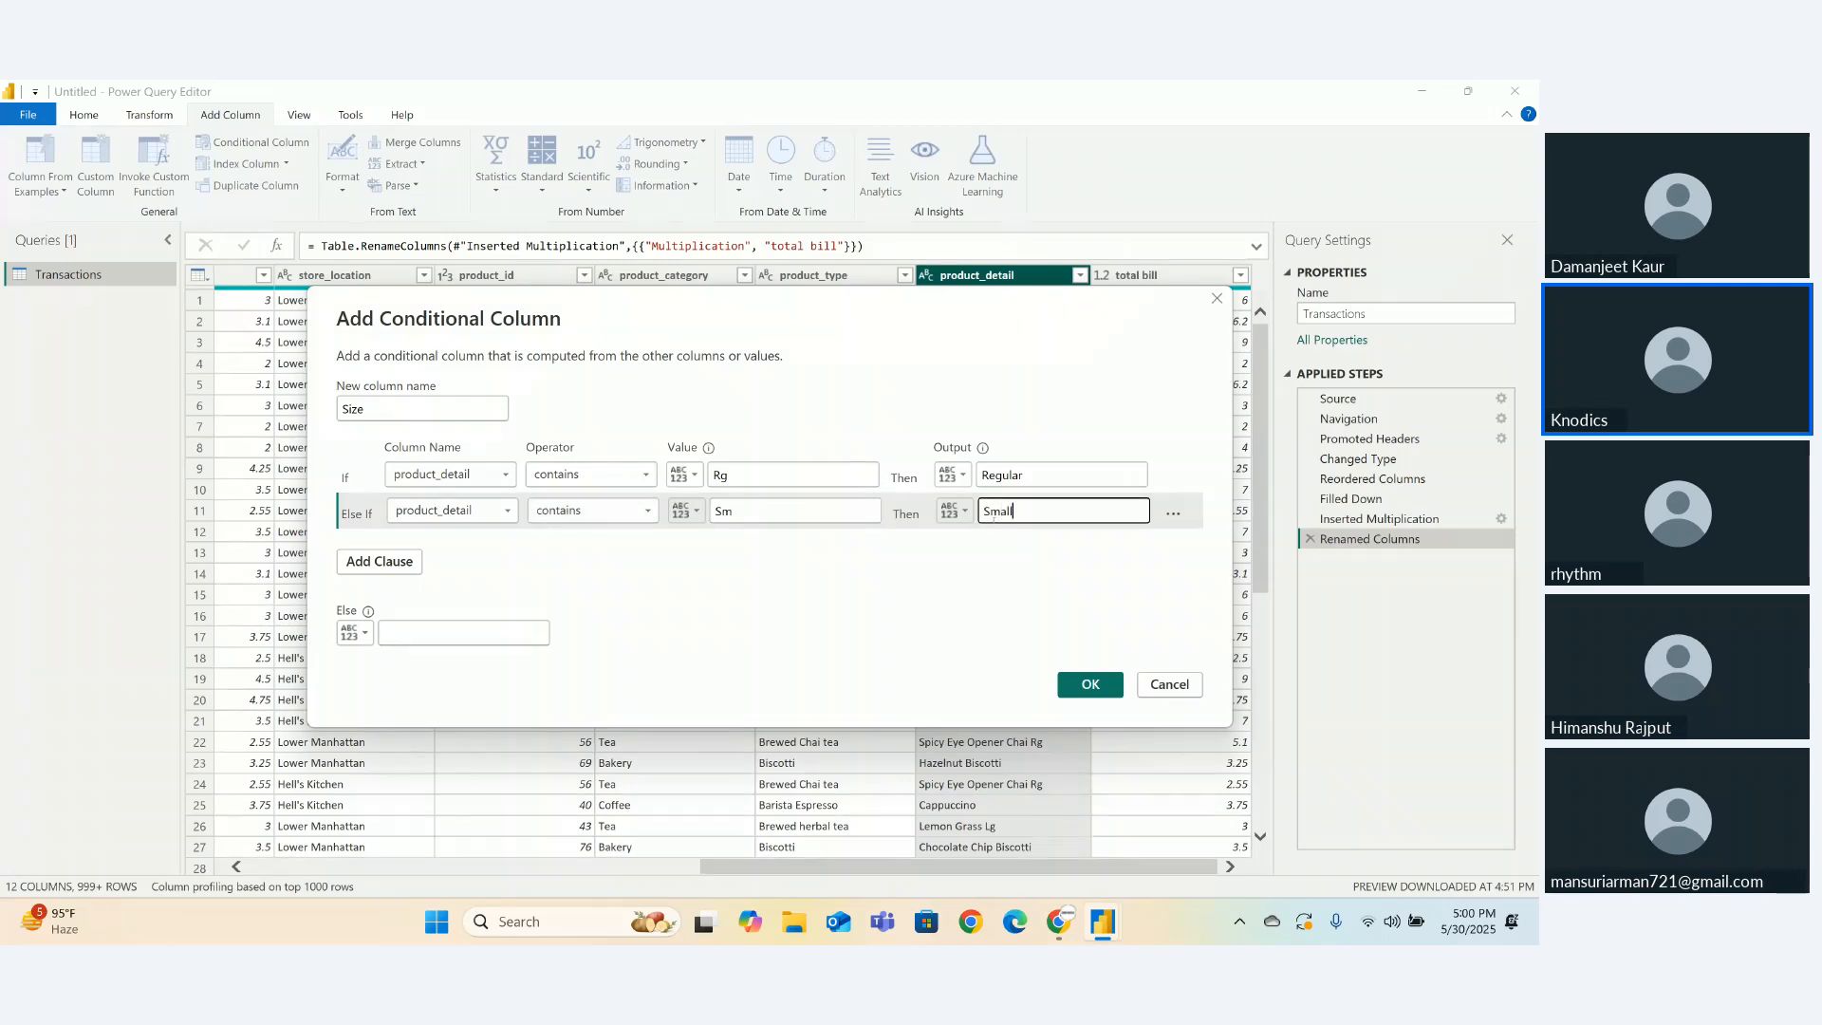
- Add a third rule: product_detail contains Lg outputs Large
click(392, 561)
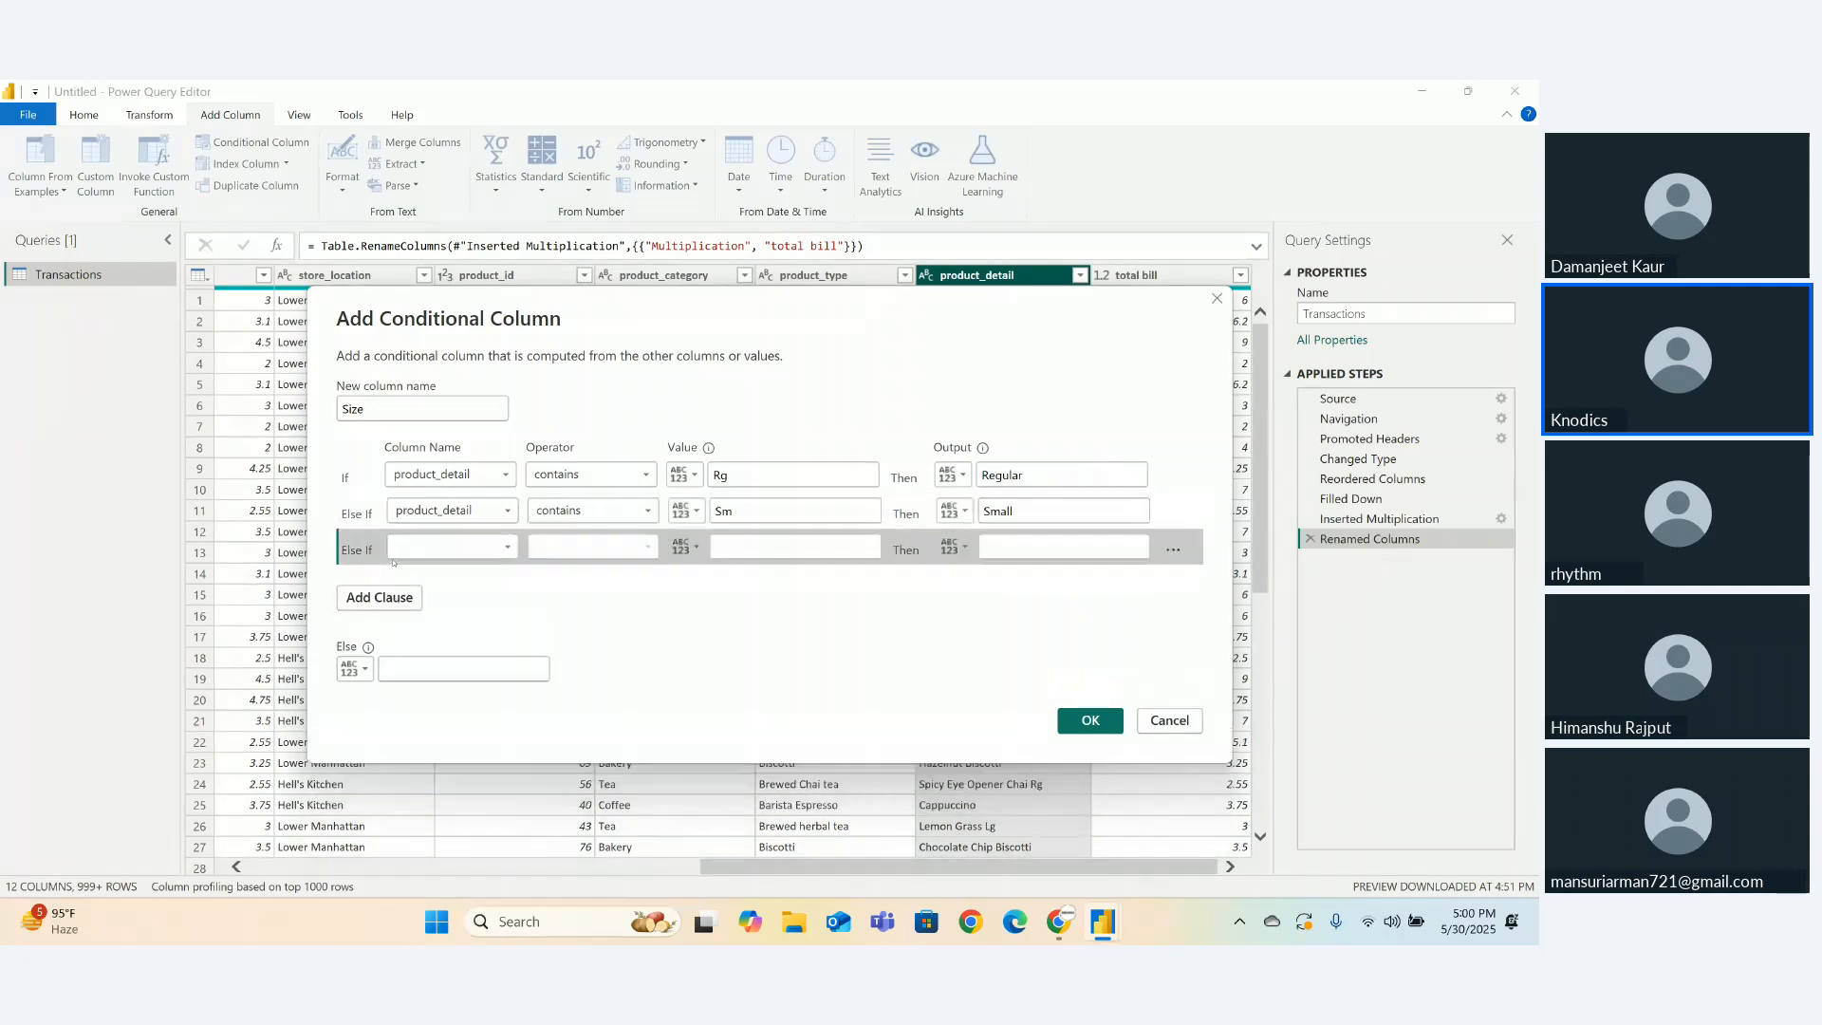
click(454, 548)
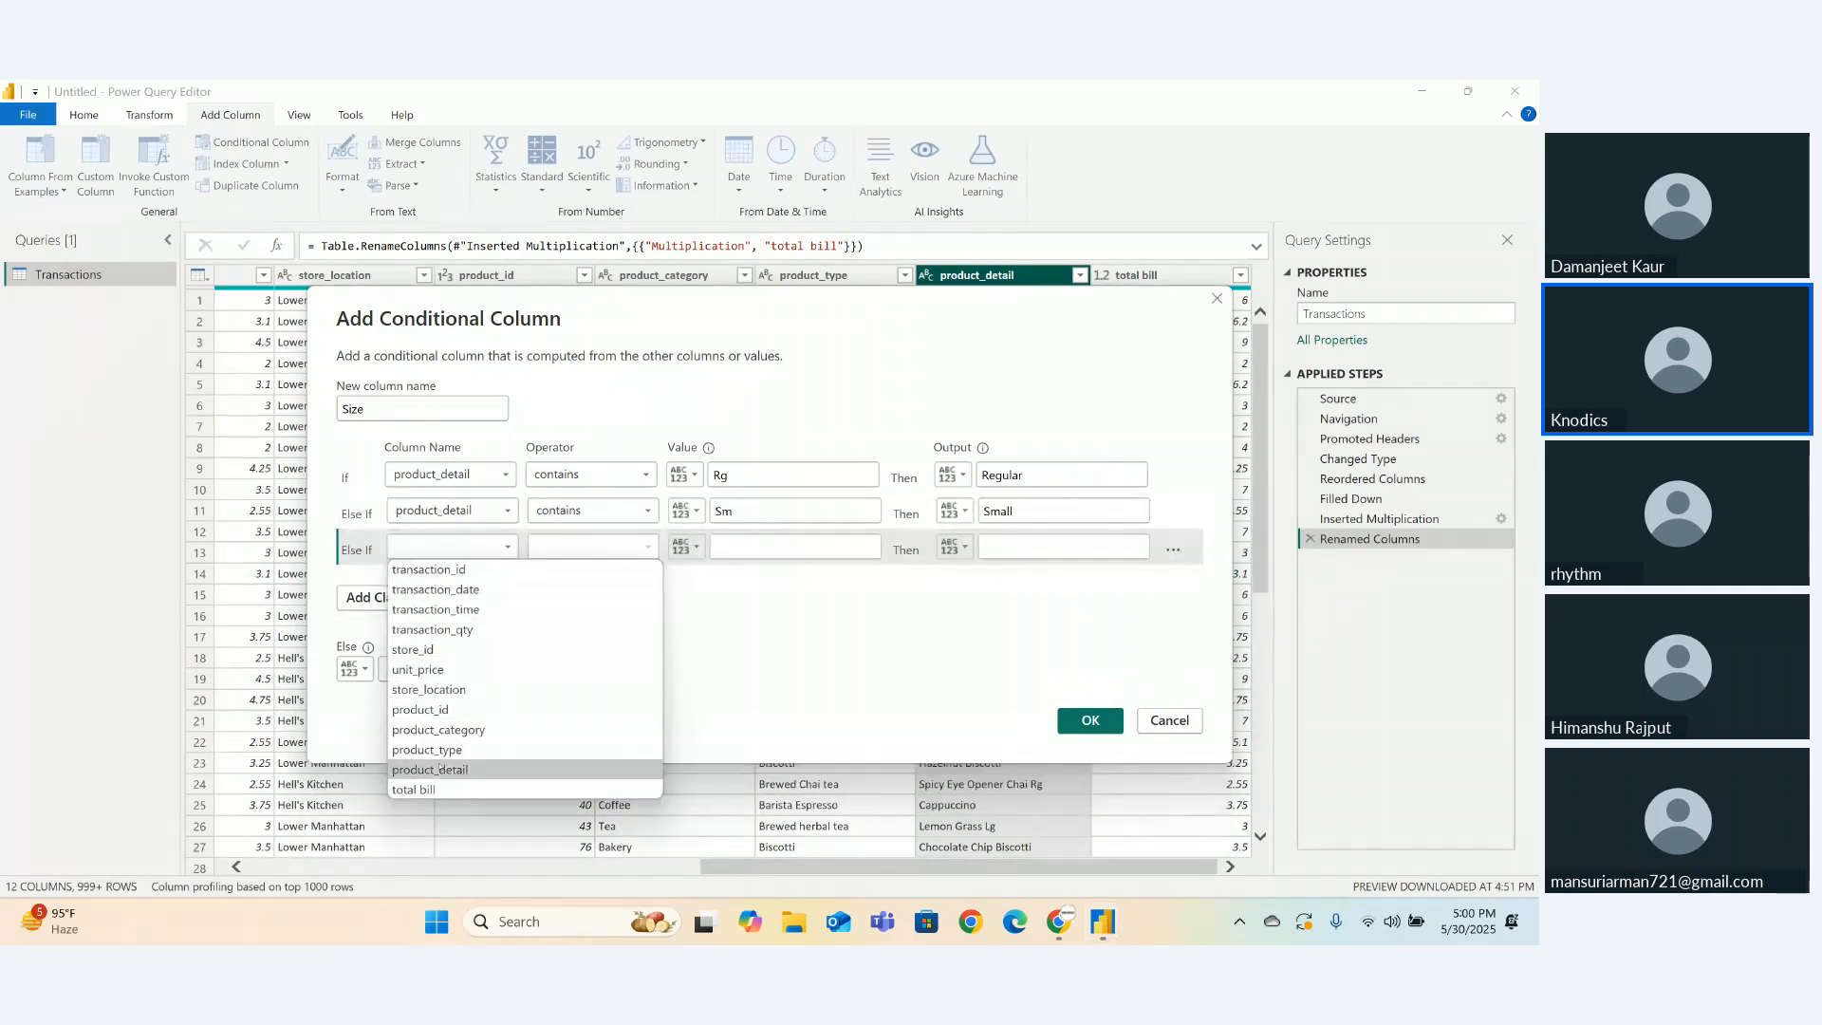
click(440, 769)
click(588, 547)
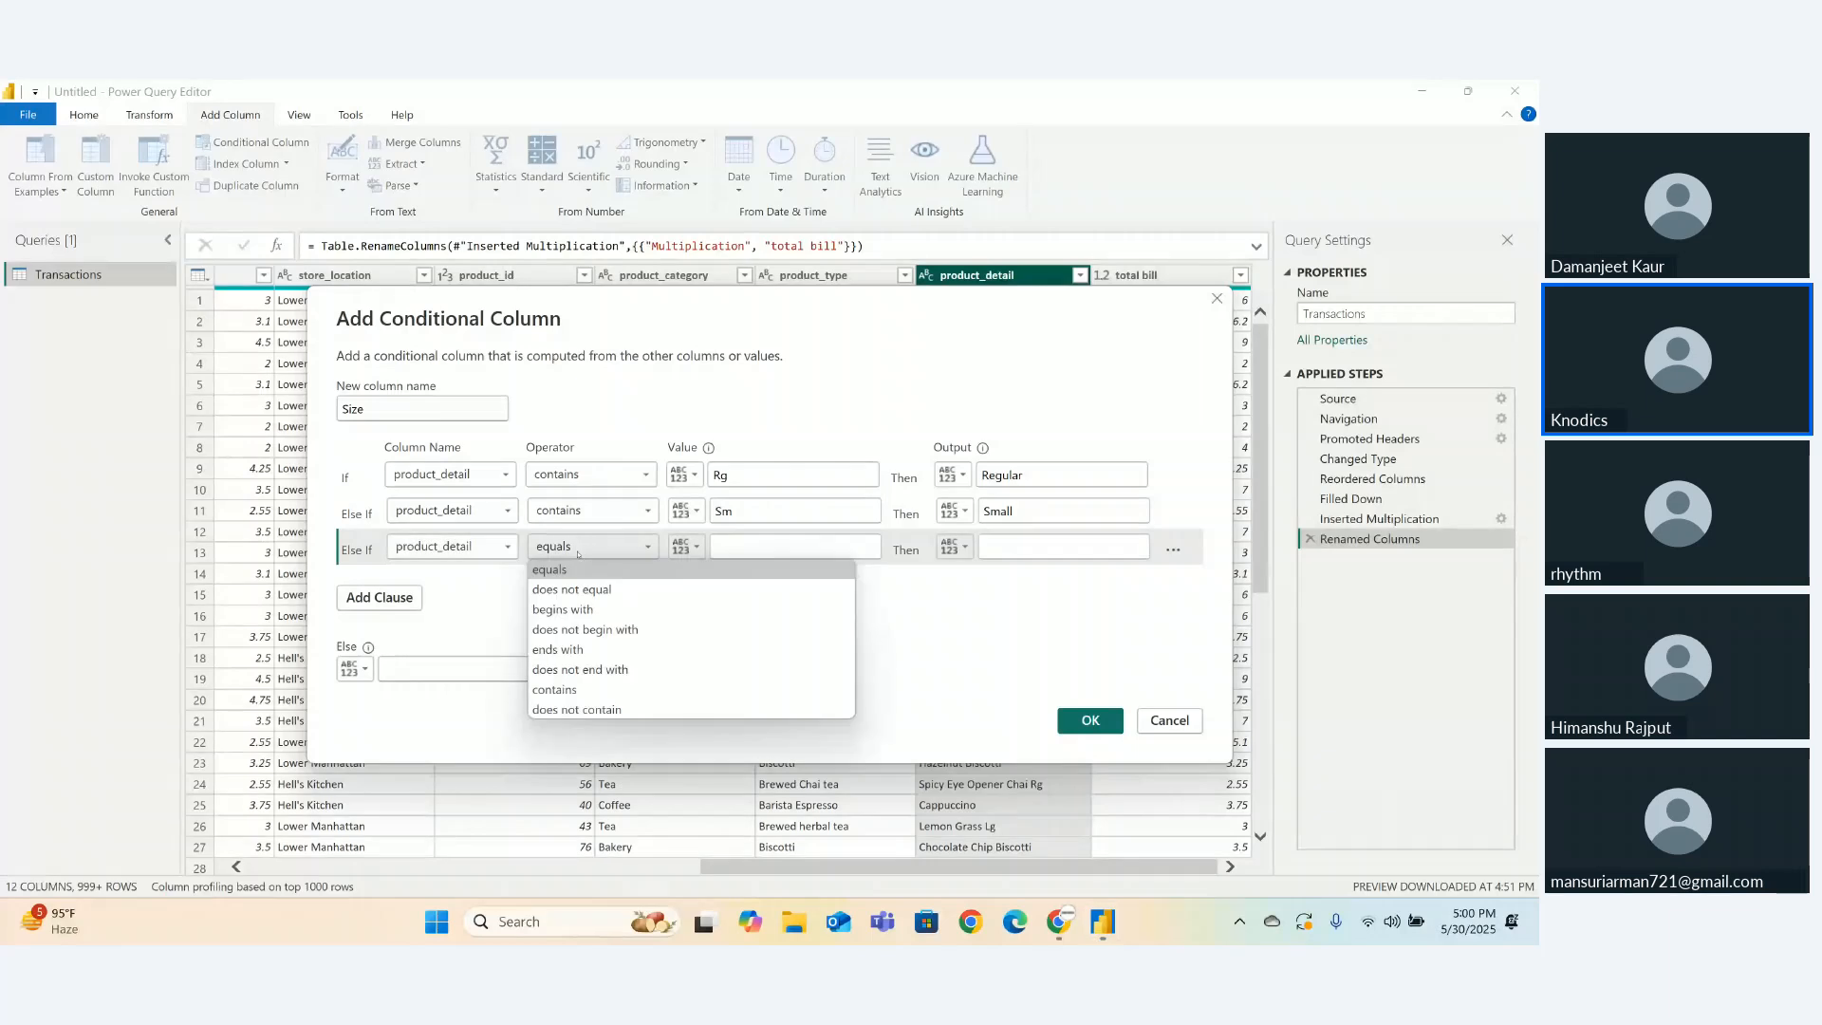
click(573, 690)
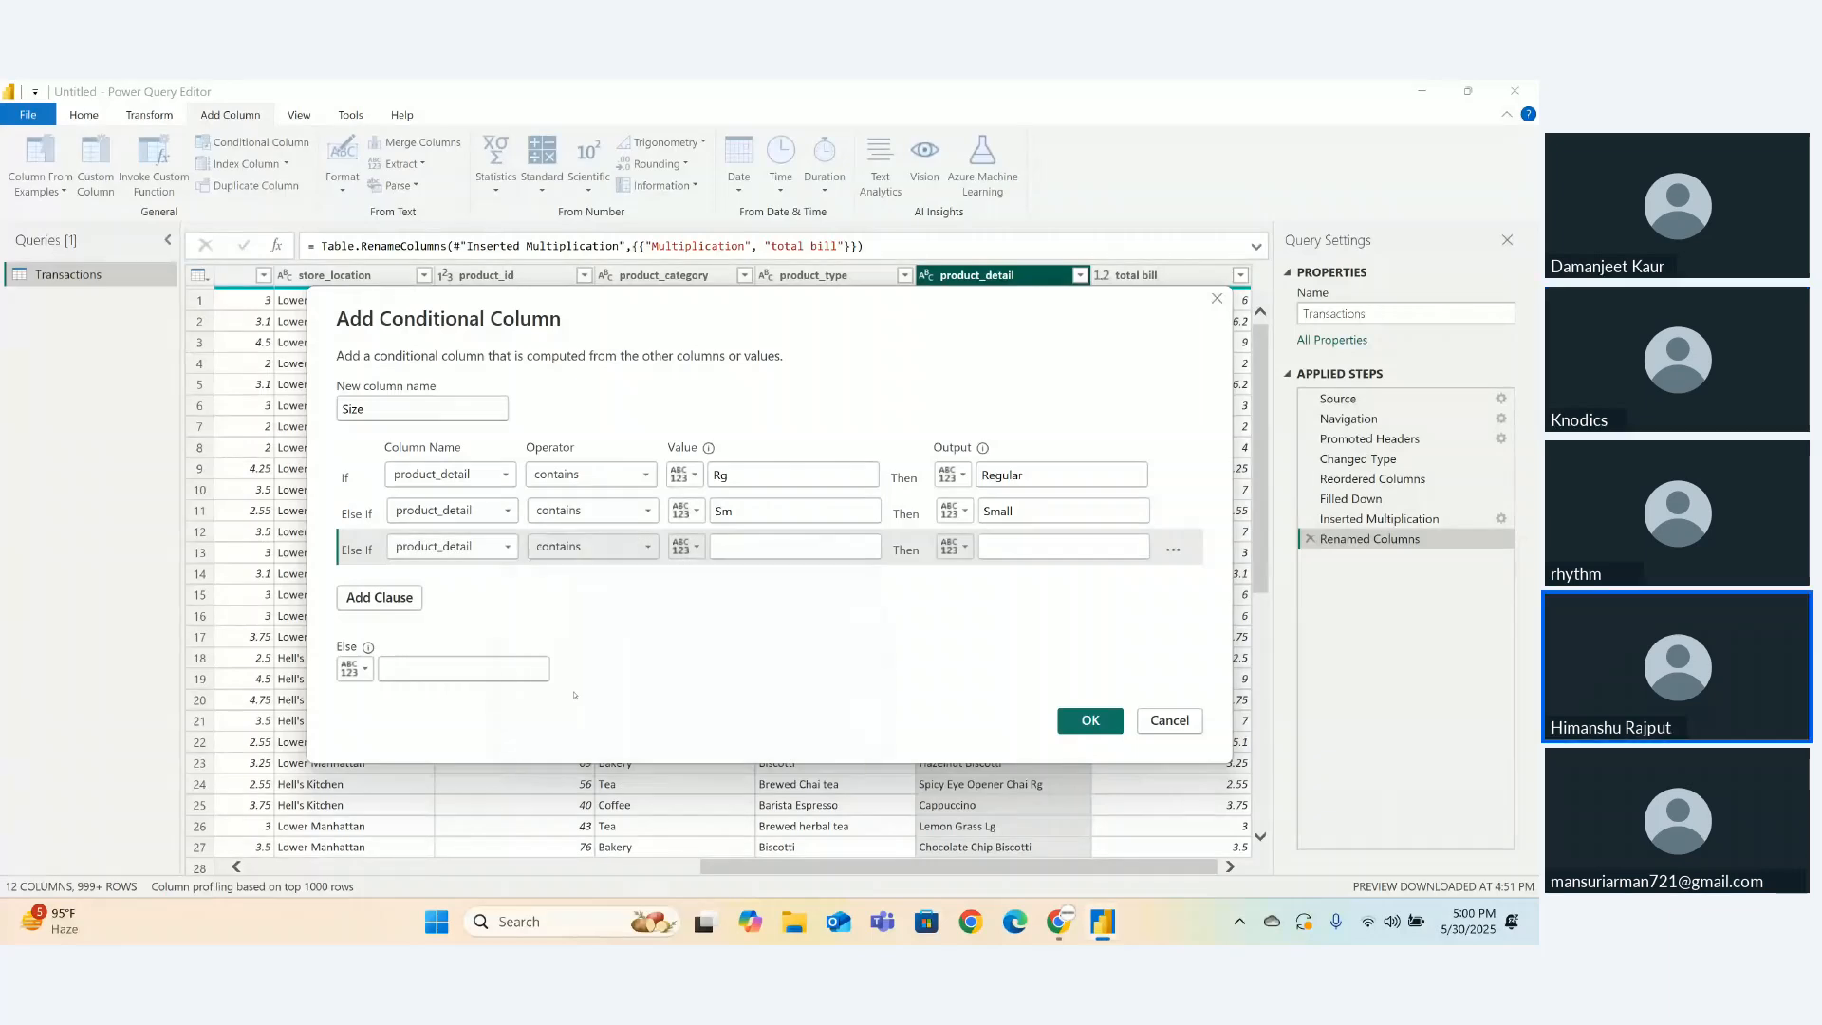
click(741, 552)
text(Lg)
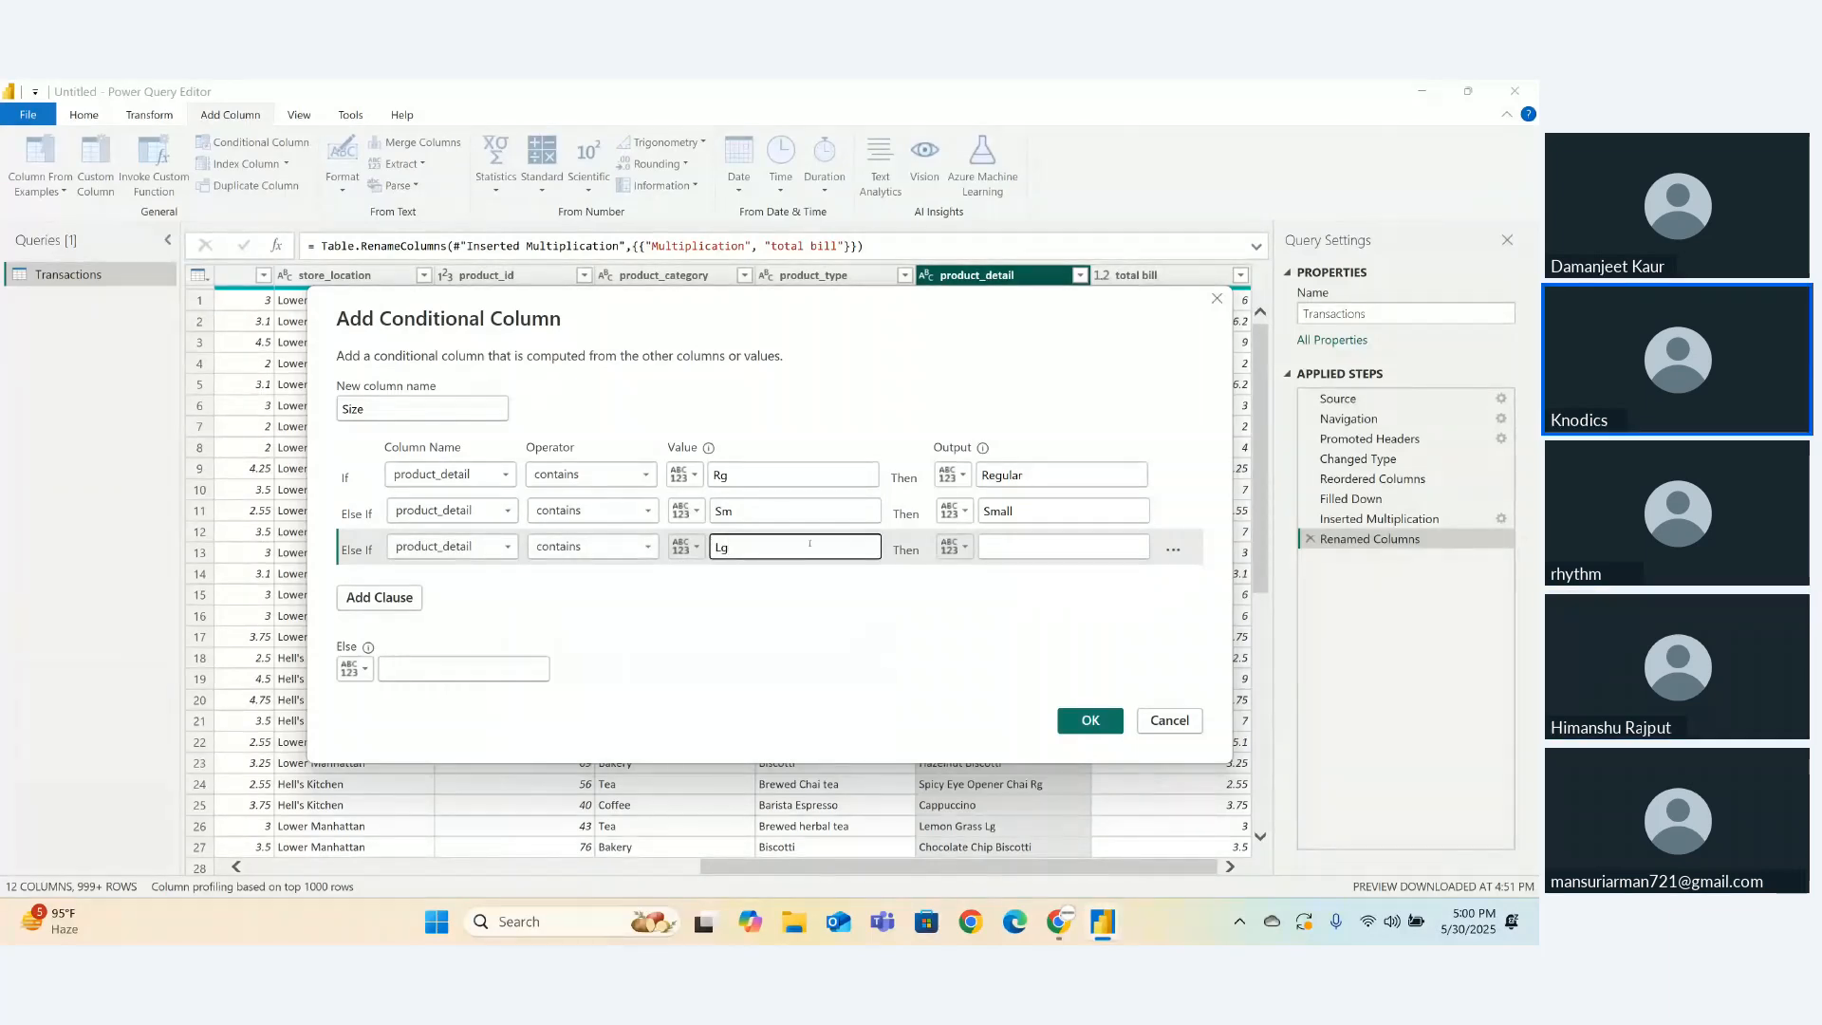
click(1002, 547)
text(Large)
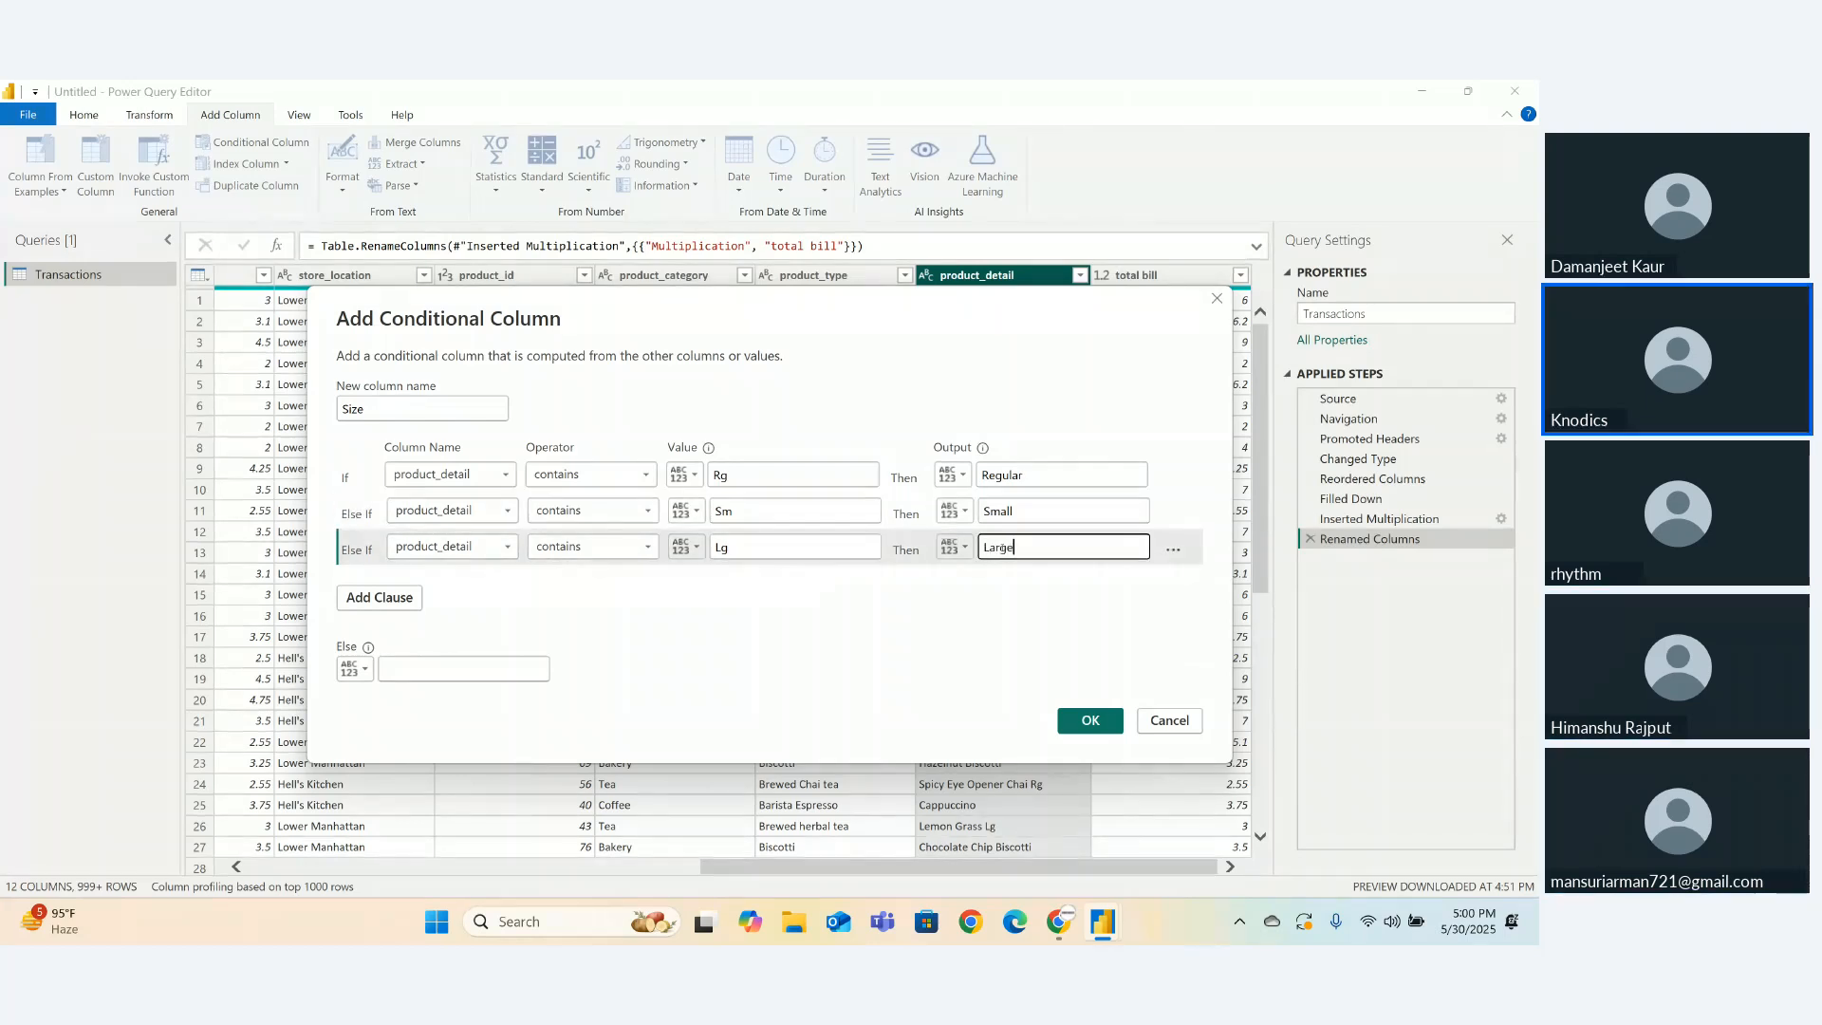
- Set the Else value to 'Not Defined' and create the Size column
click(437, 667)
text(Not)
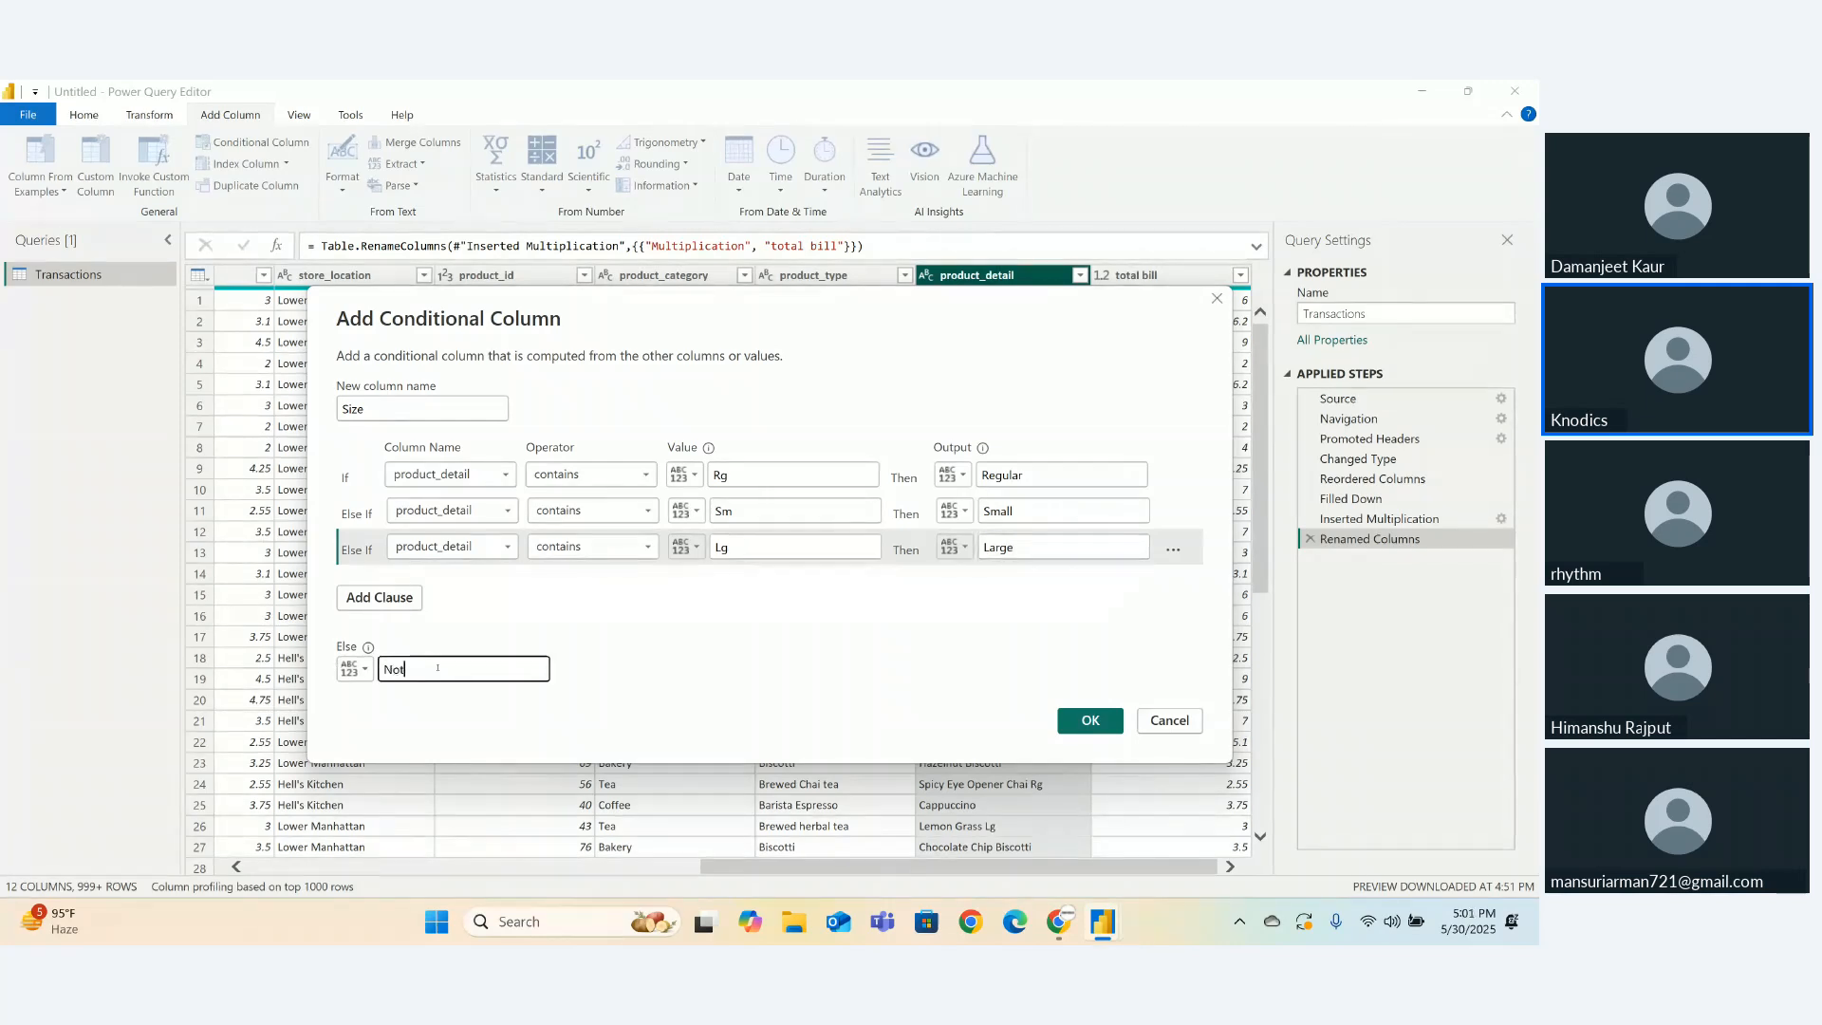
text( Defind)
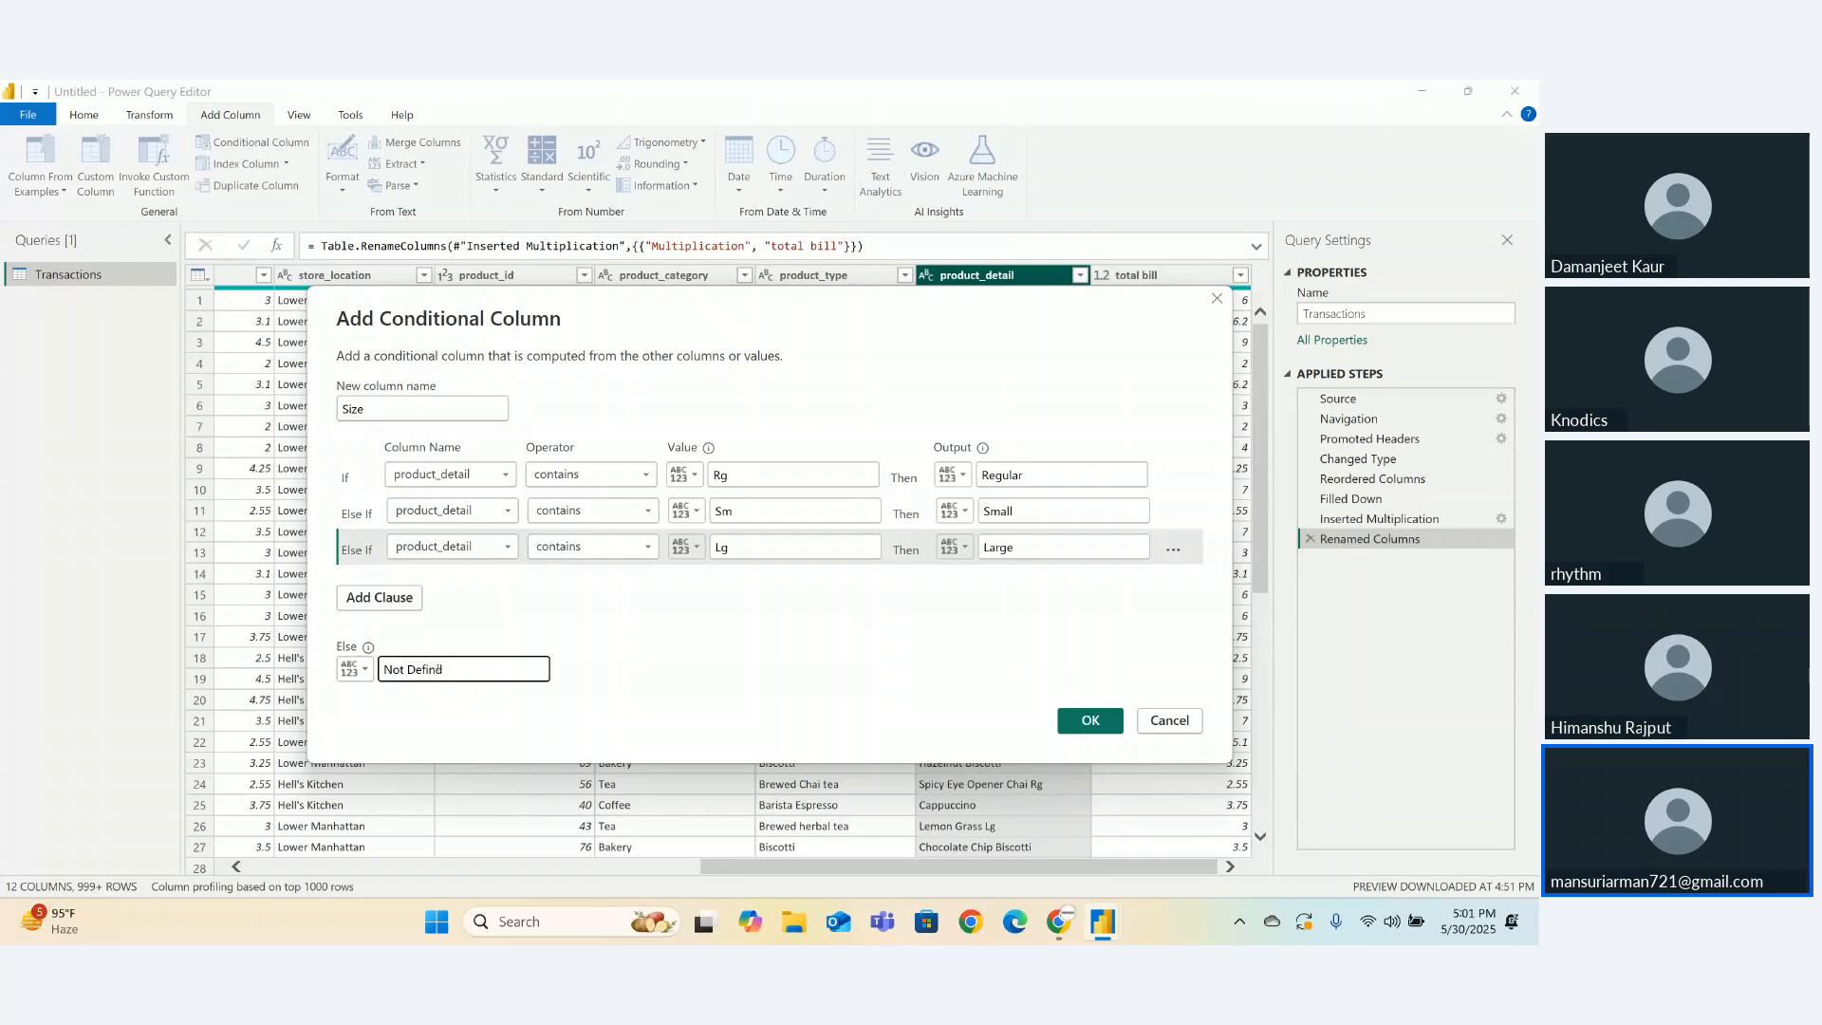
key(BackSpace)
text(ed)
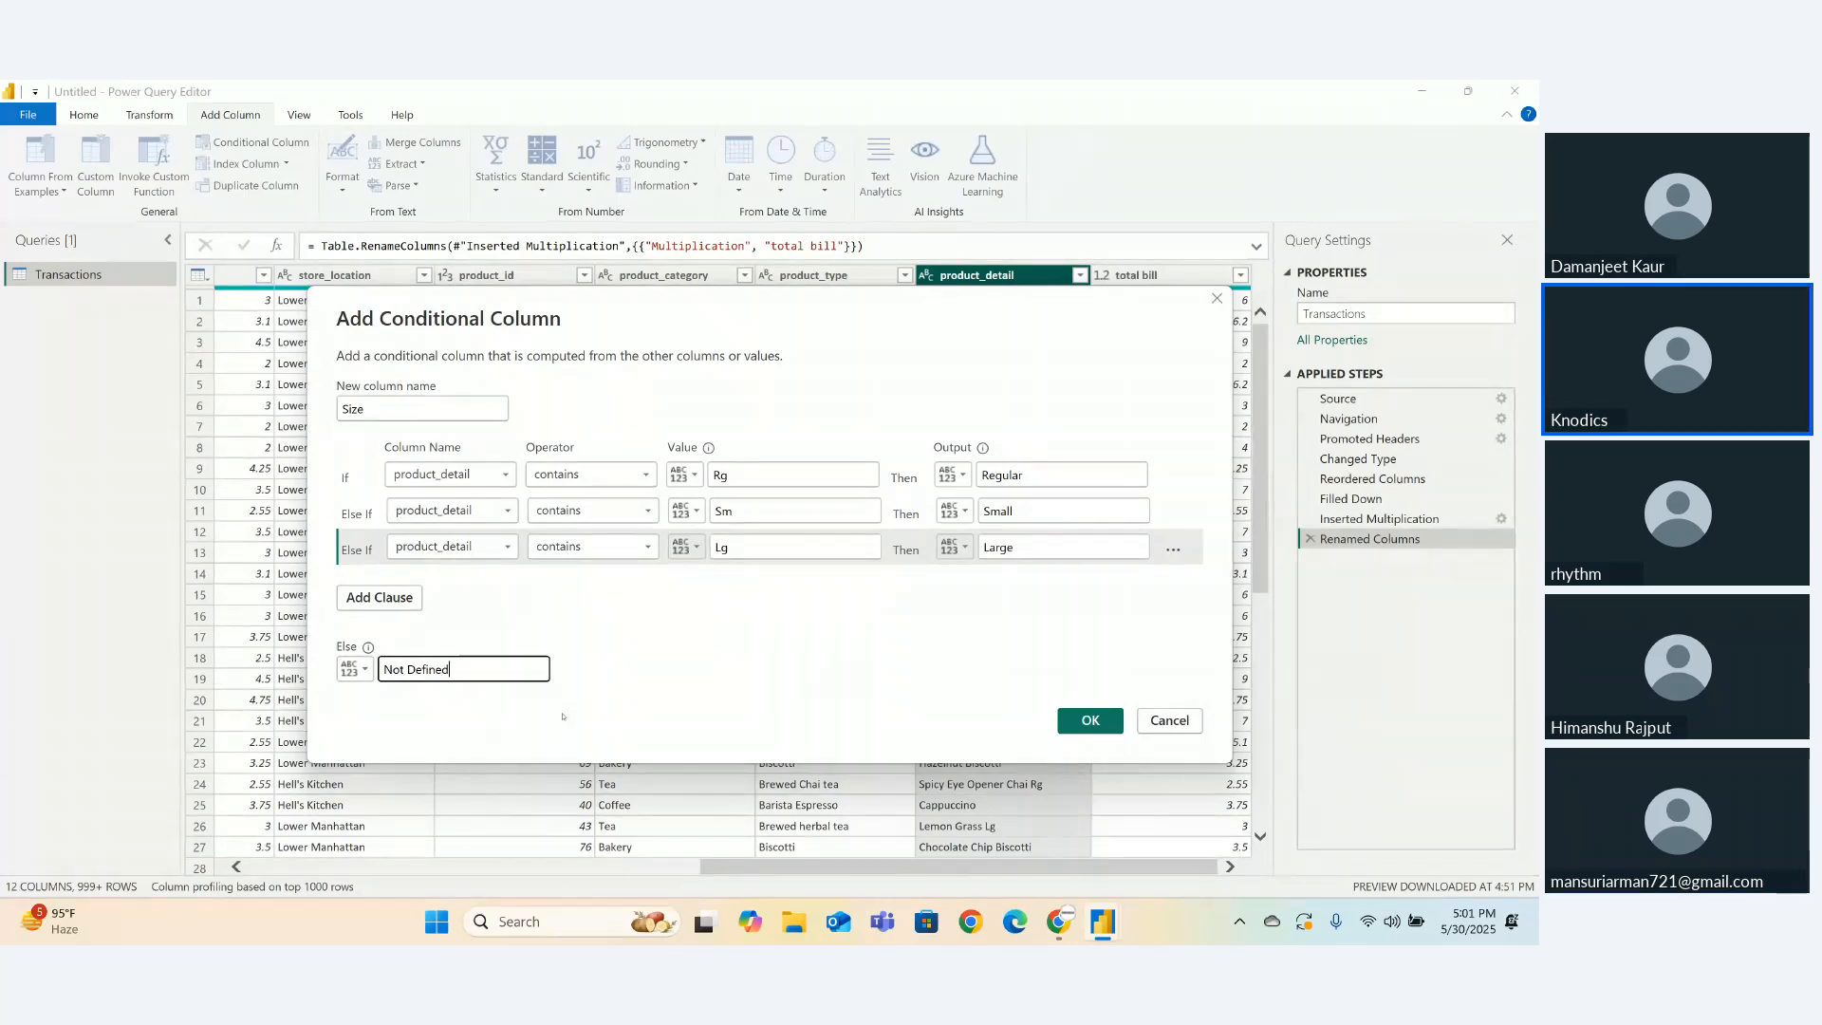
click(1076, 720)
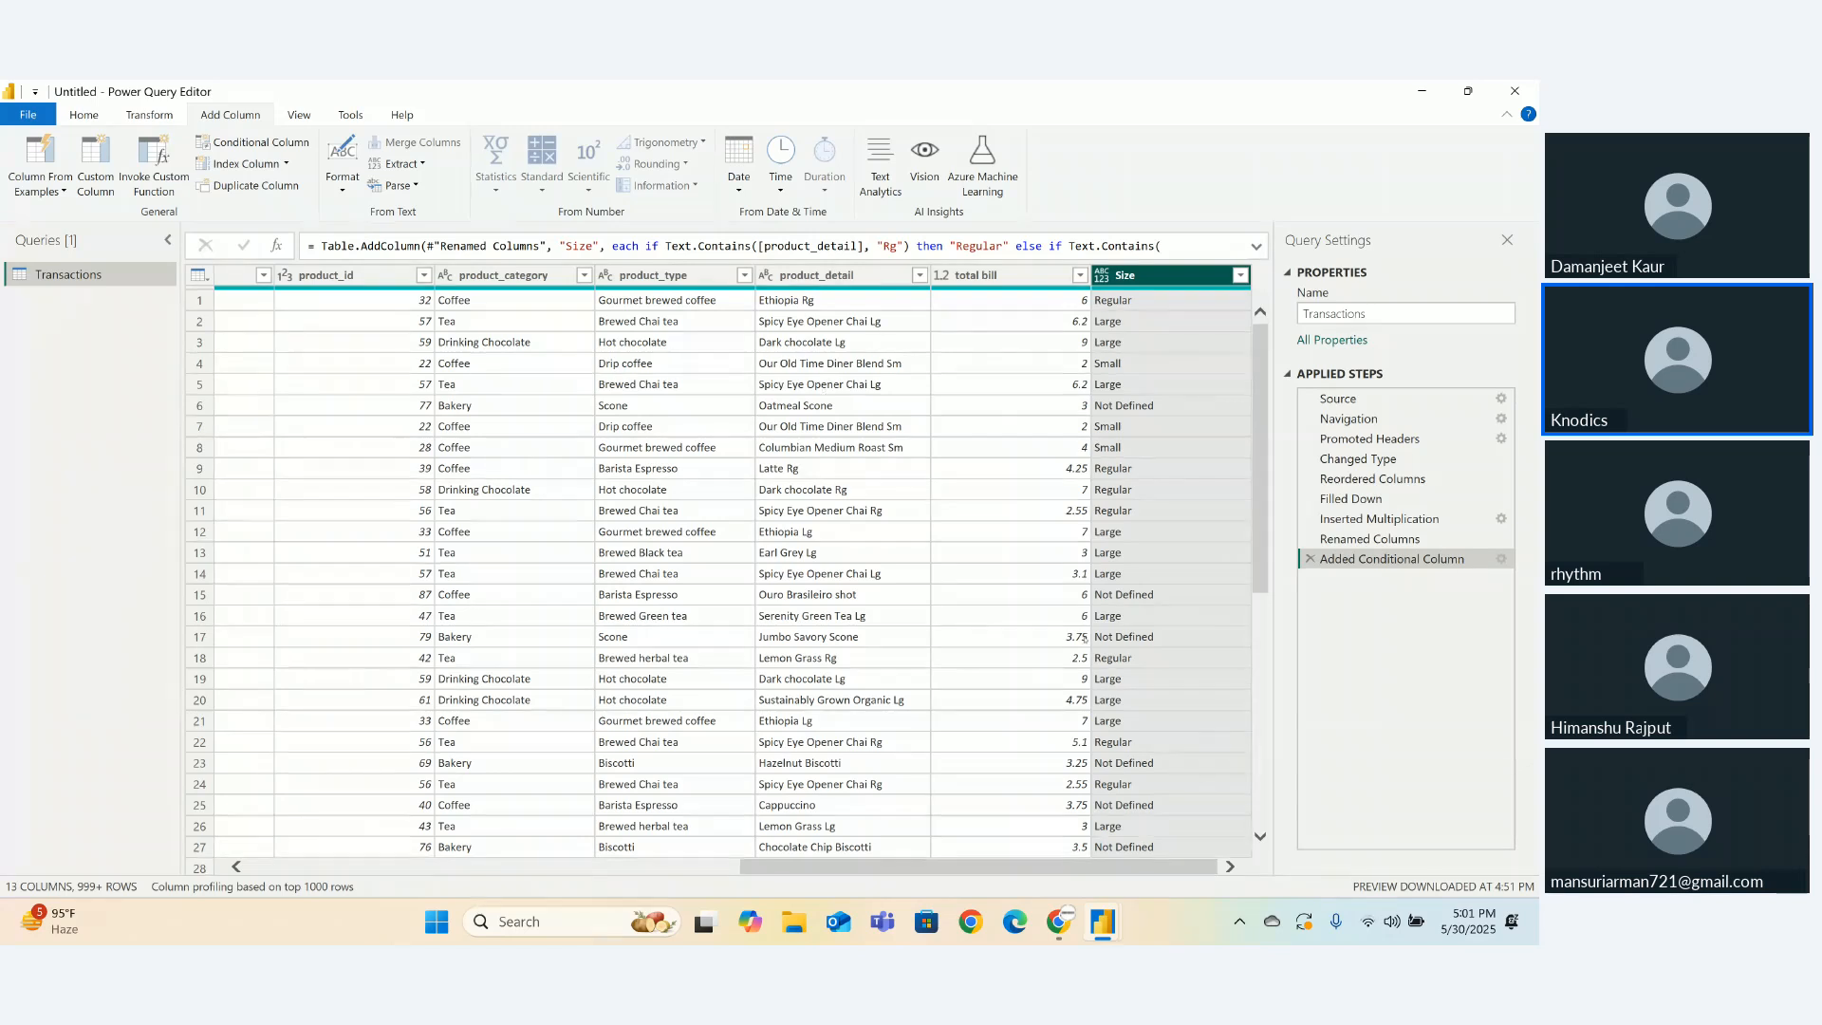
click(867, 596)
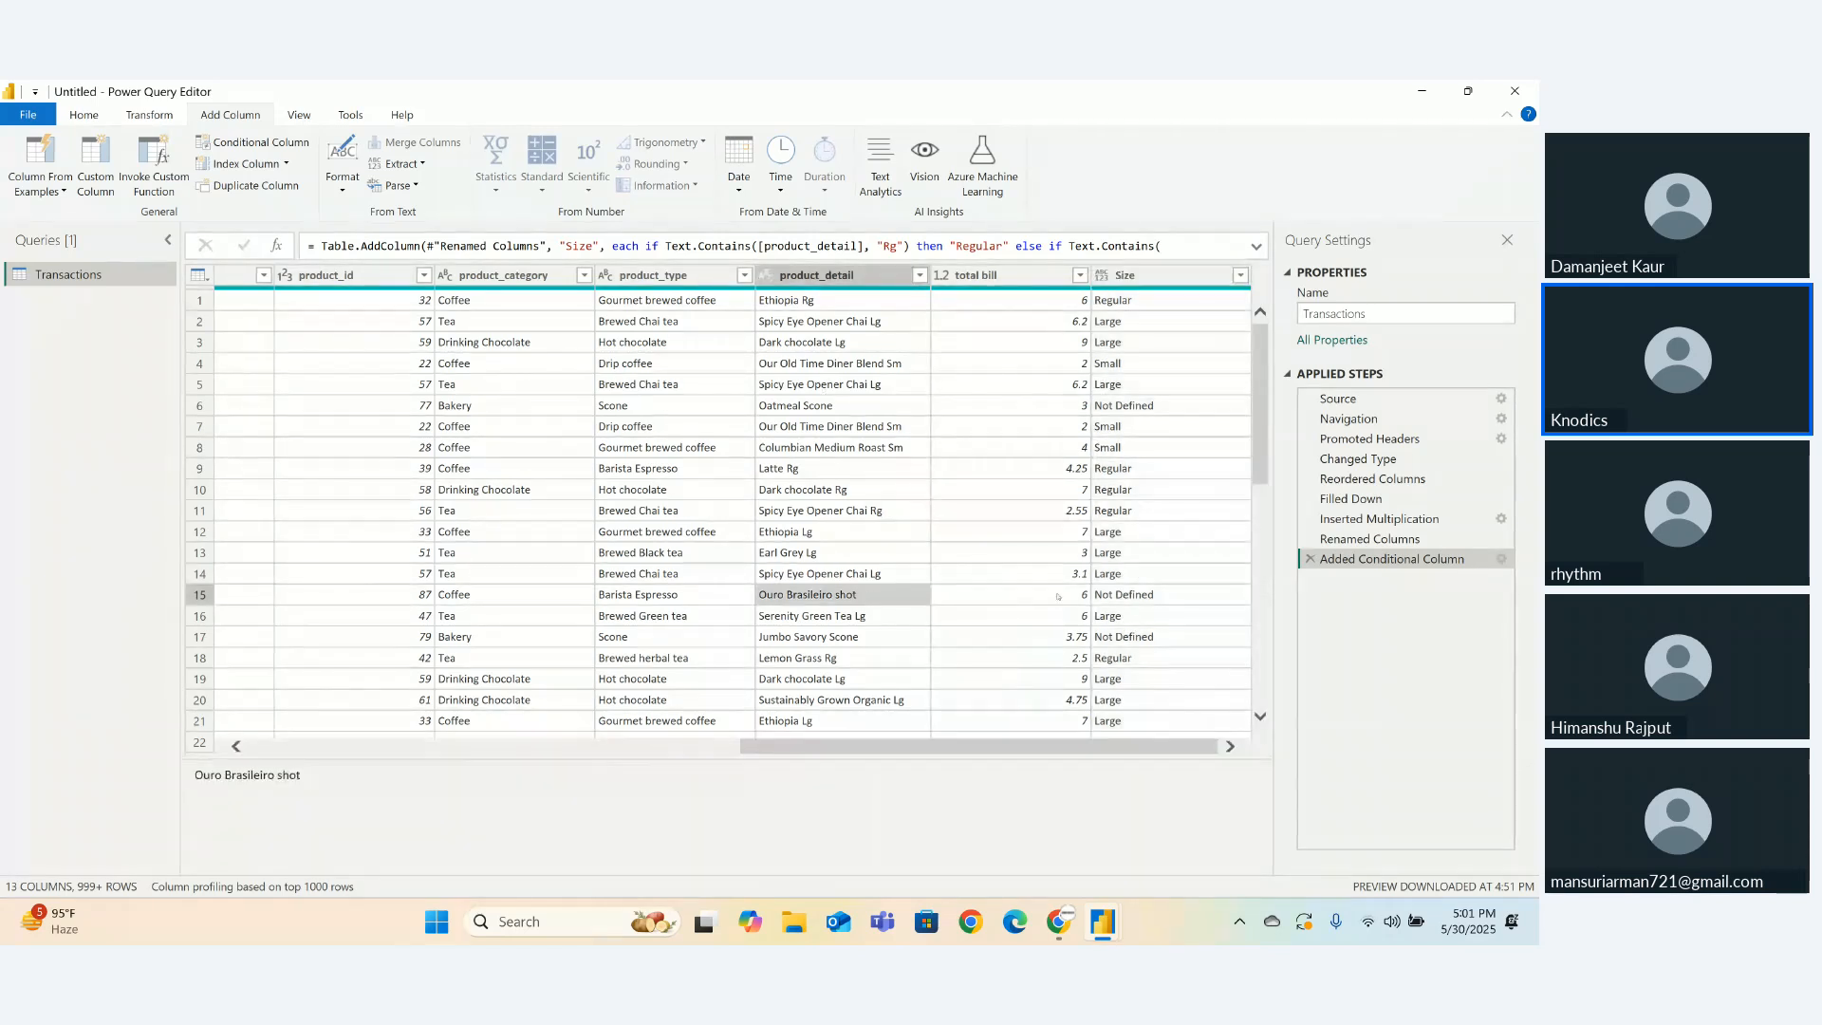
click(1121, 596)
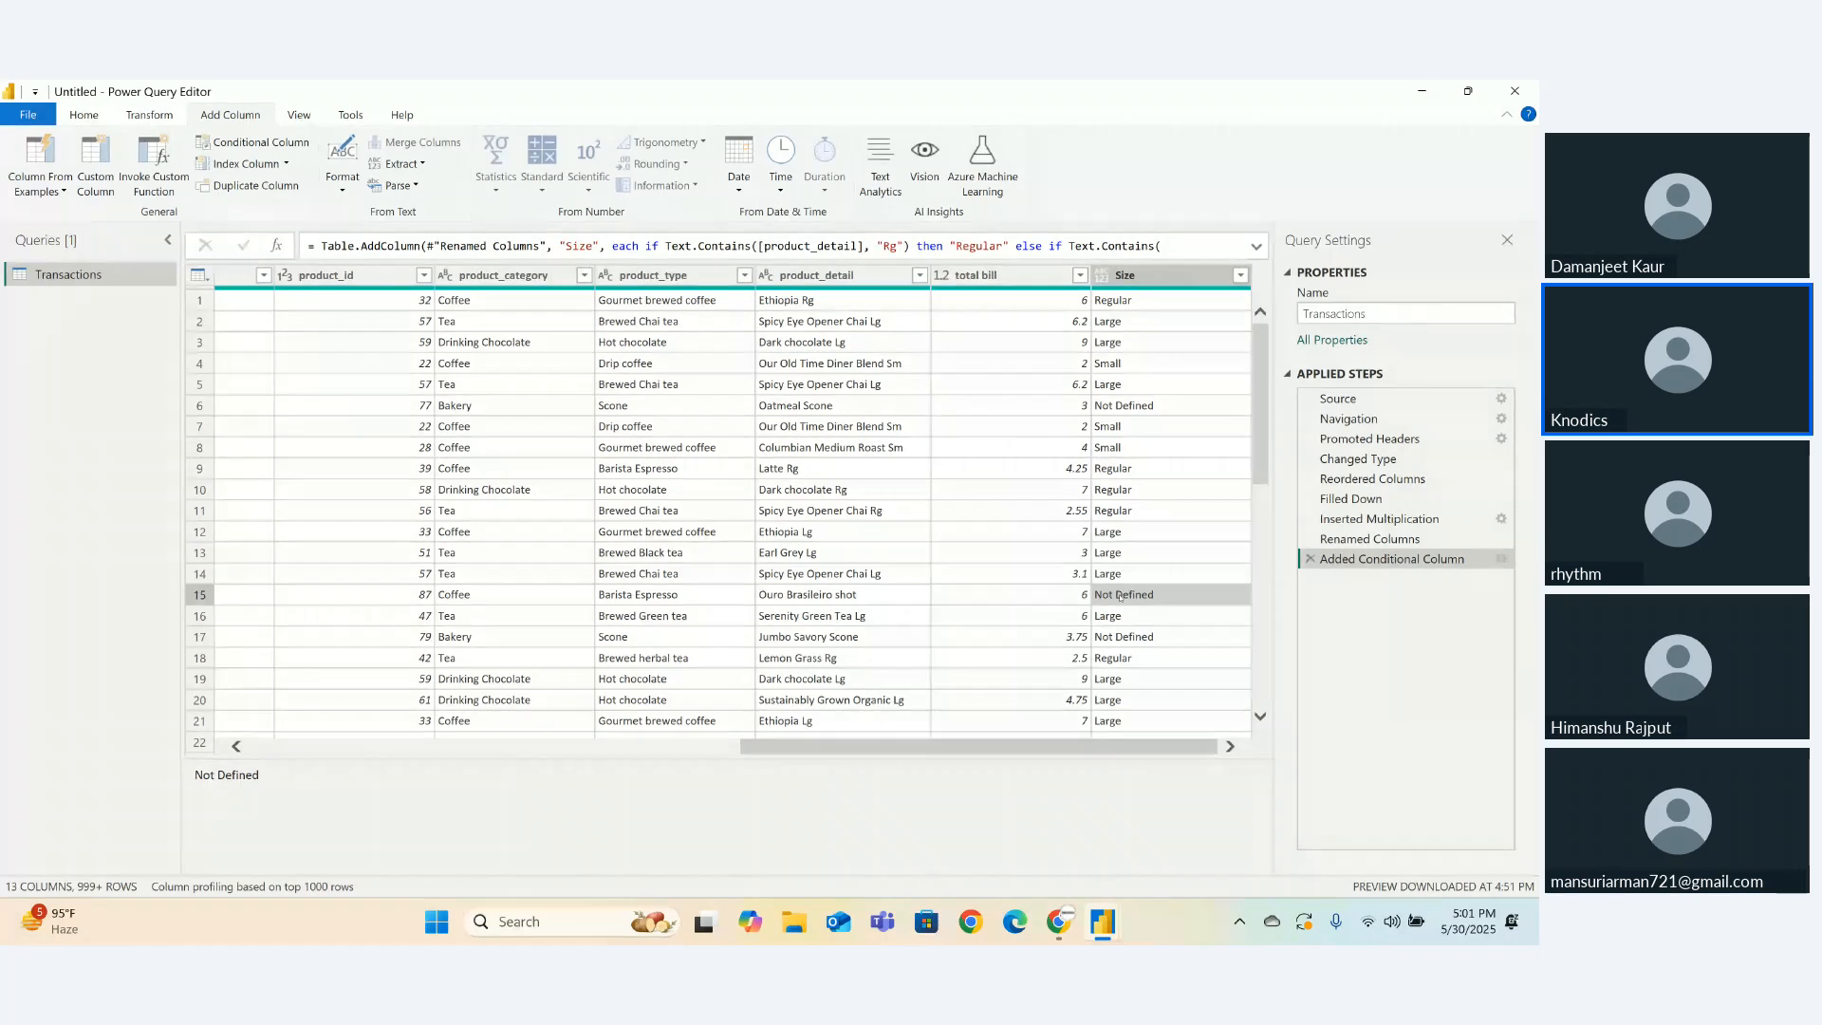
click(868, 601)
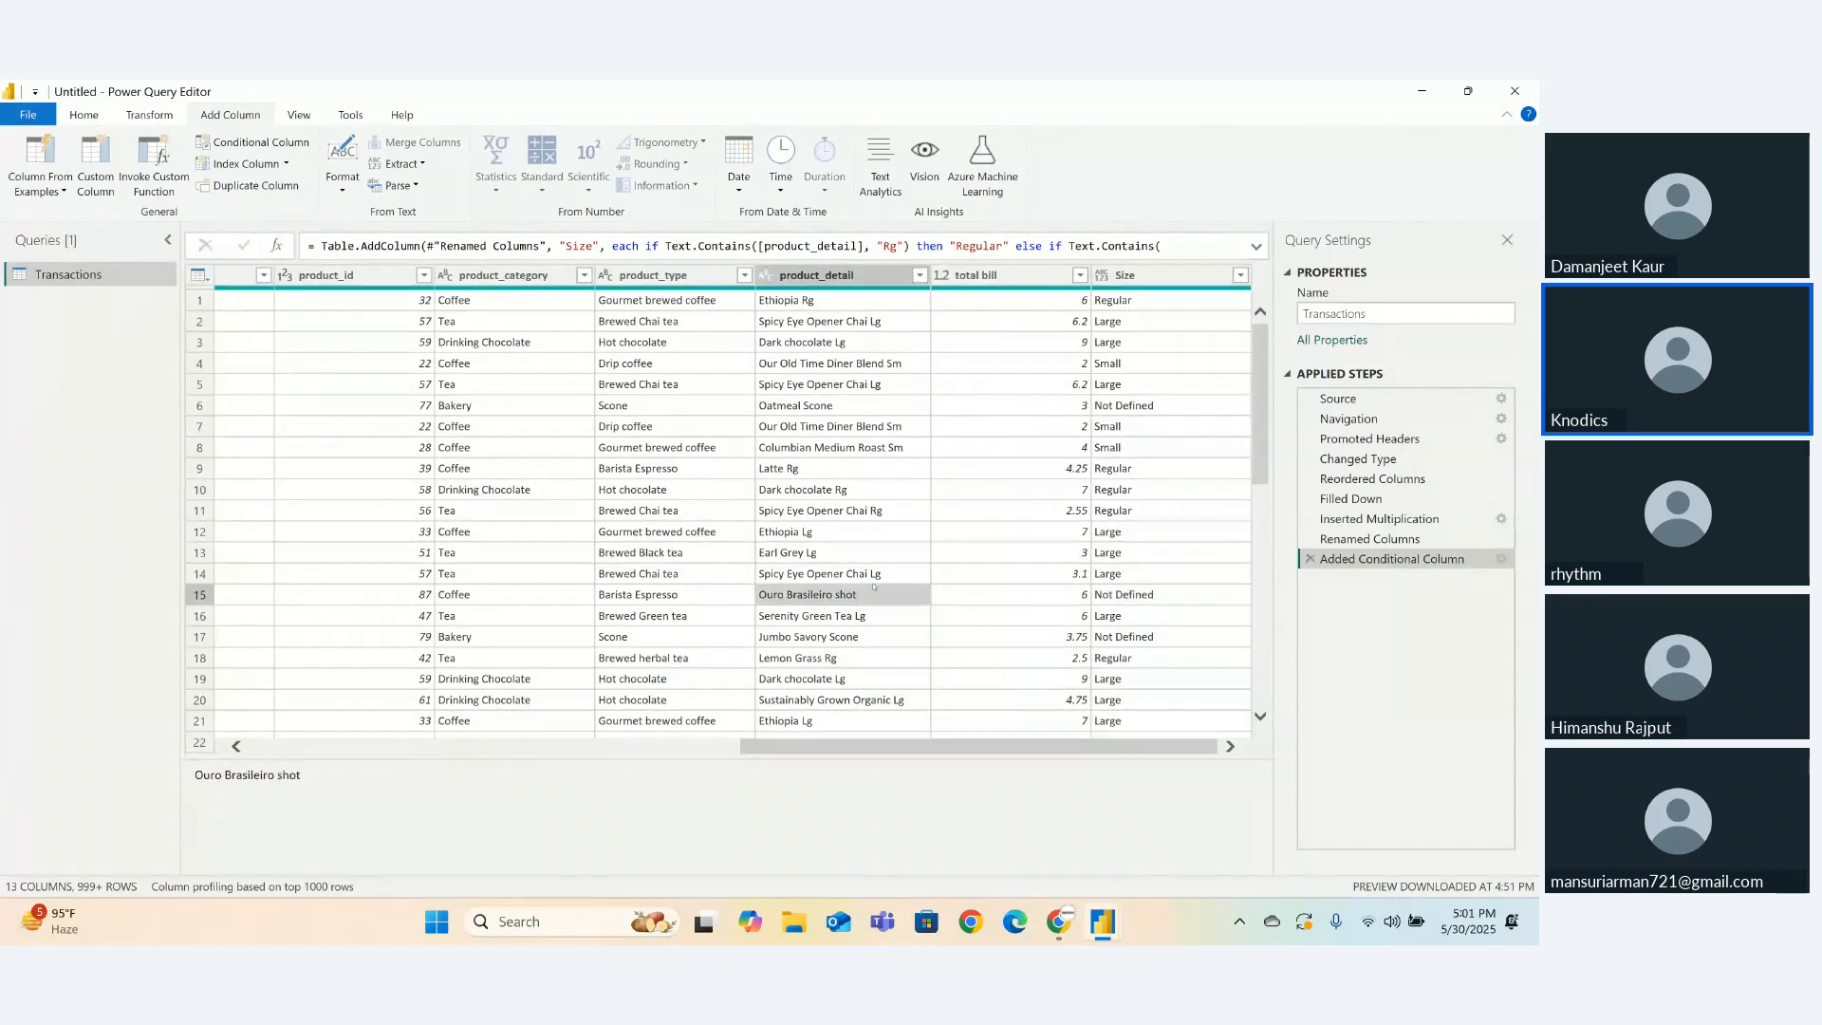
click(836, 321)
click(819, 279)
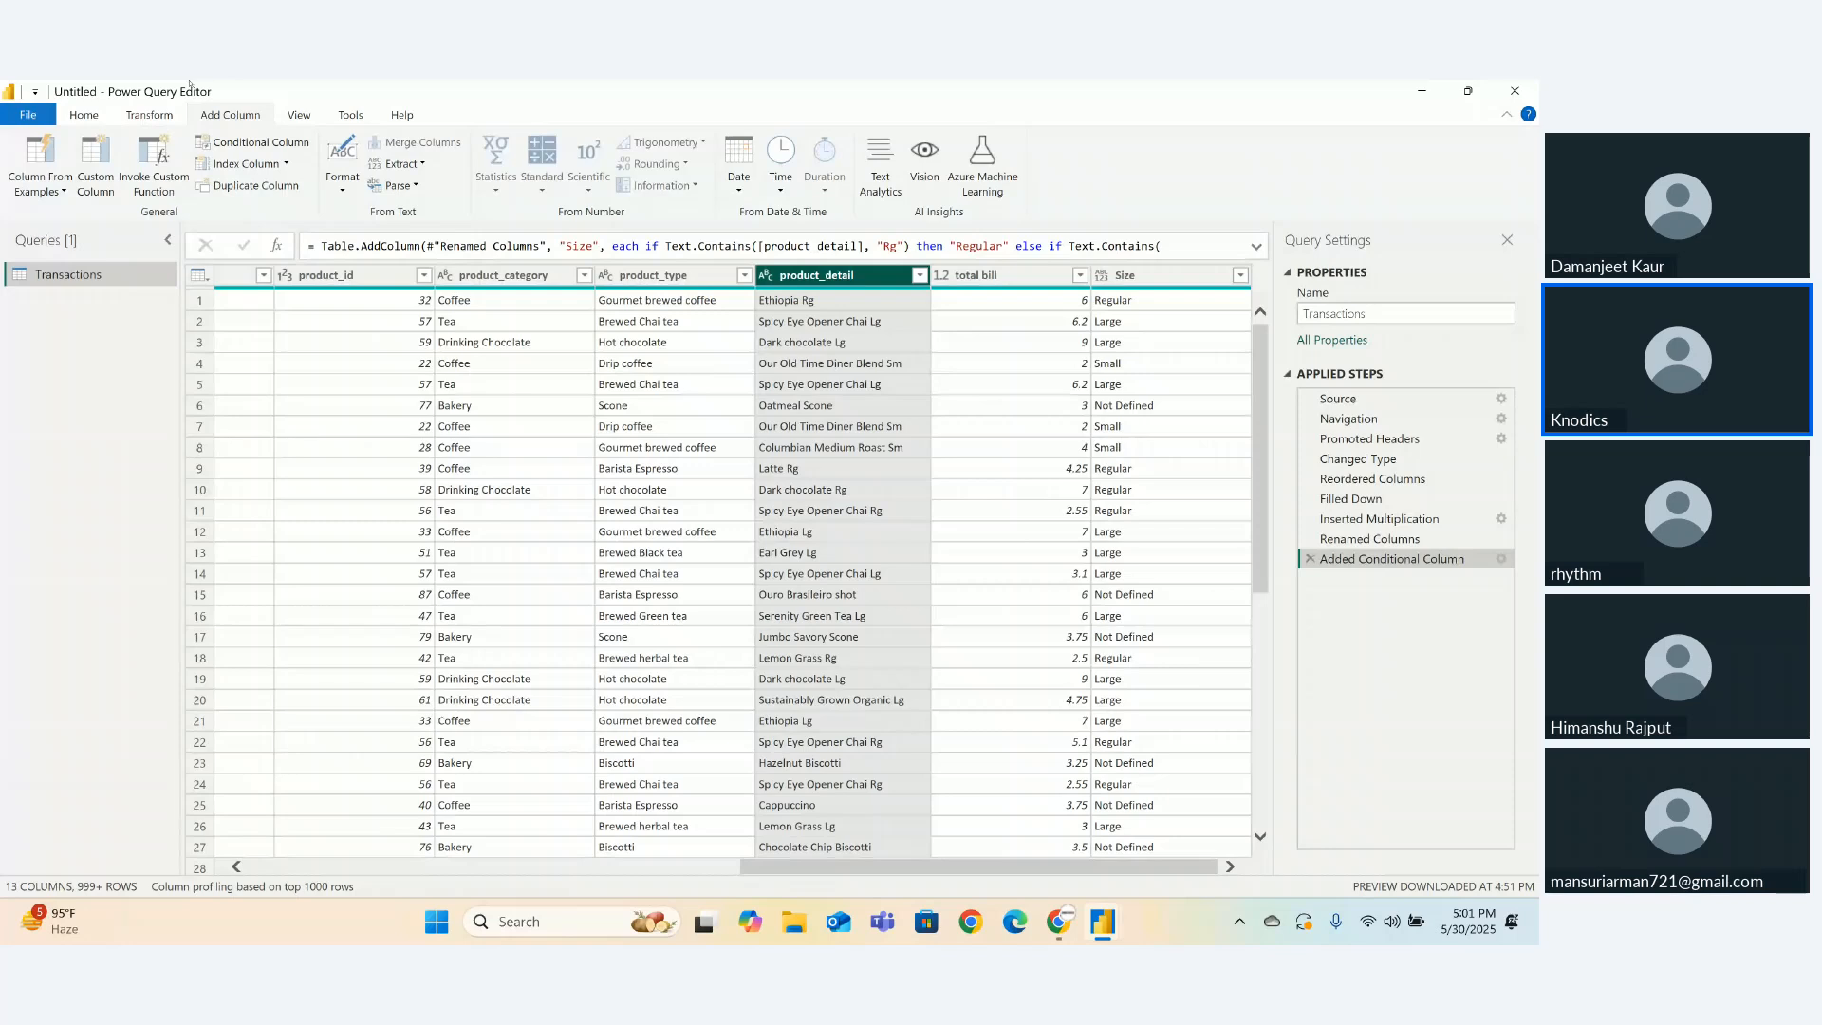
- Replace Rg, Sm and Lg with nothing in product_detail using Replace Values
click(151, 117)
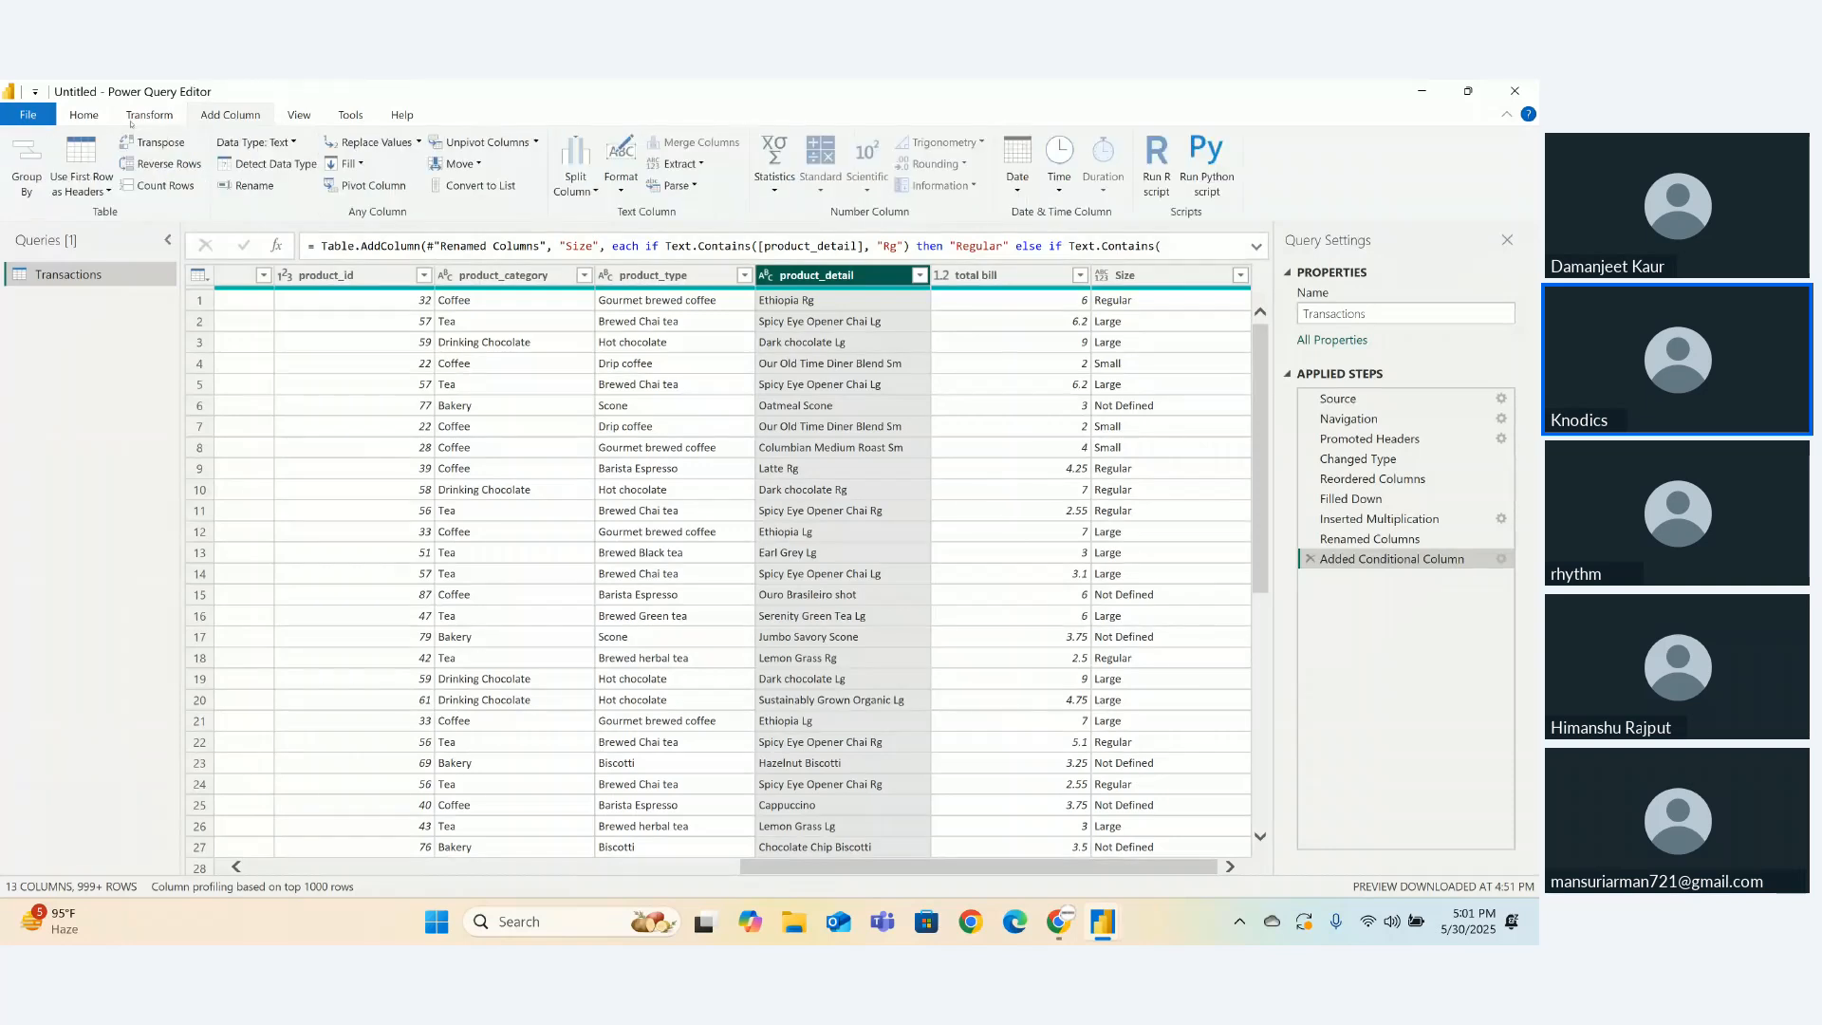
click(373, 151)
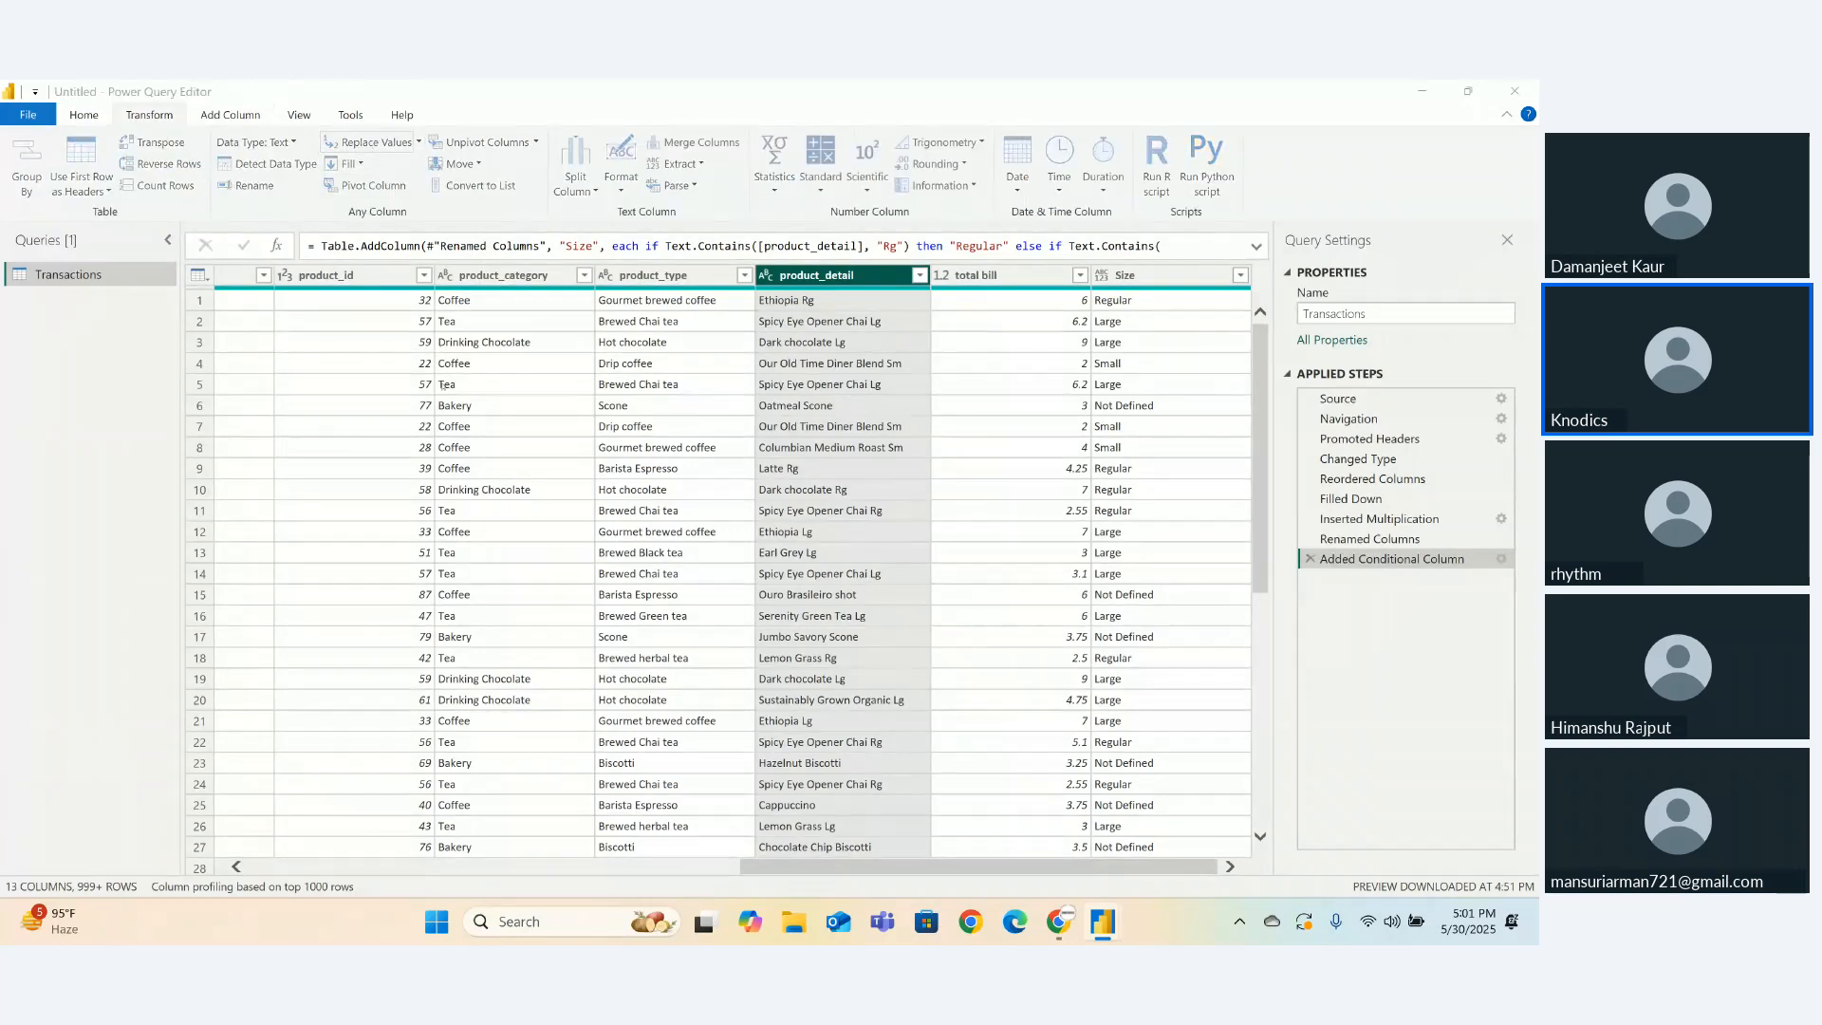
text(Rg)
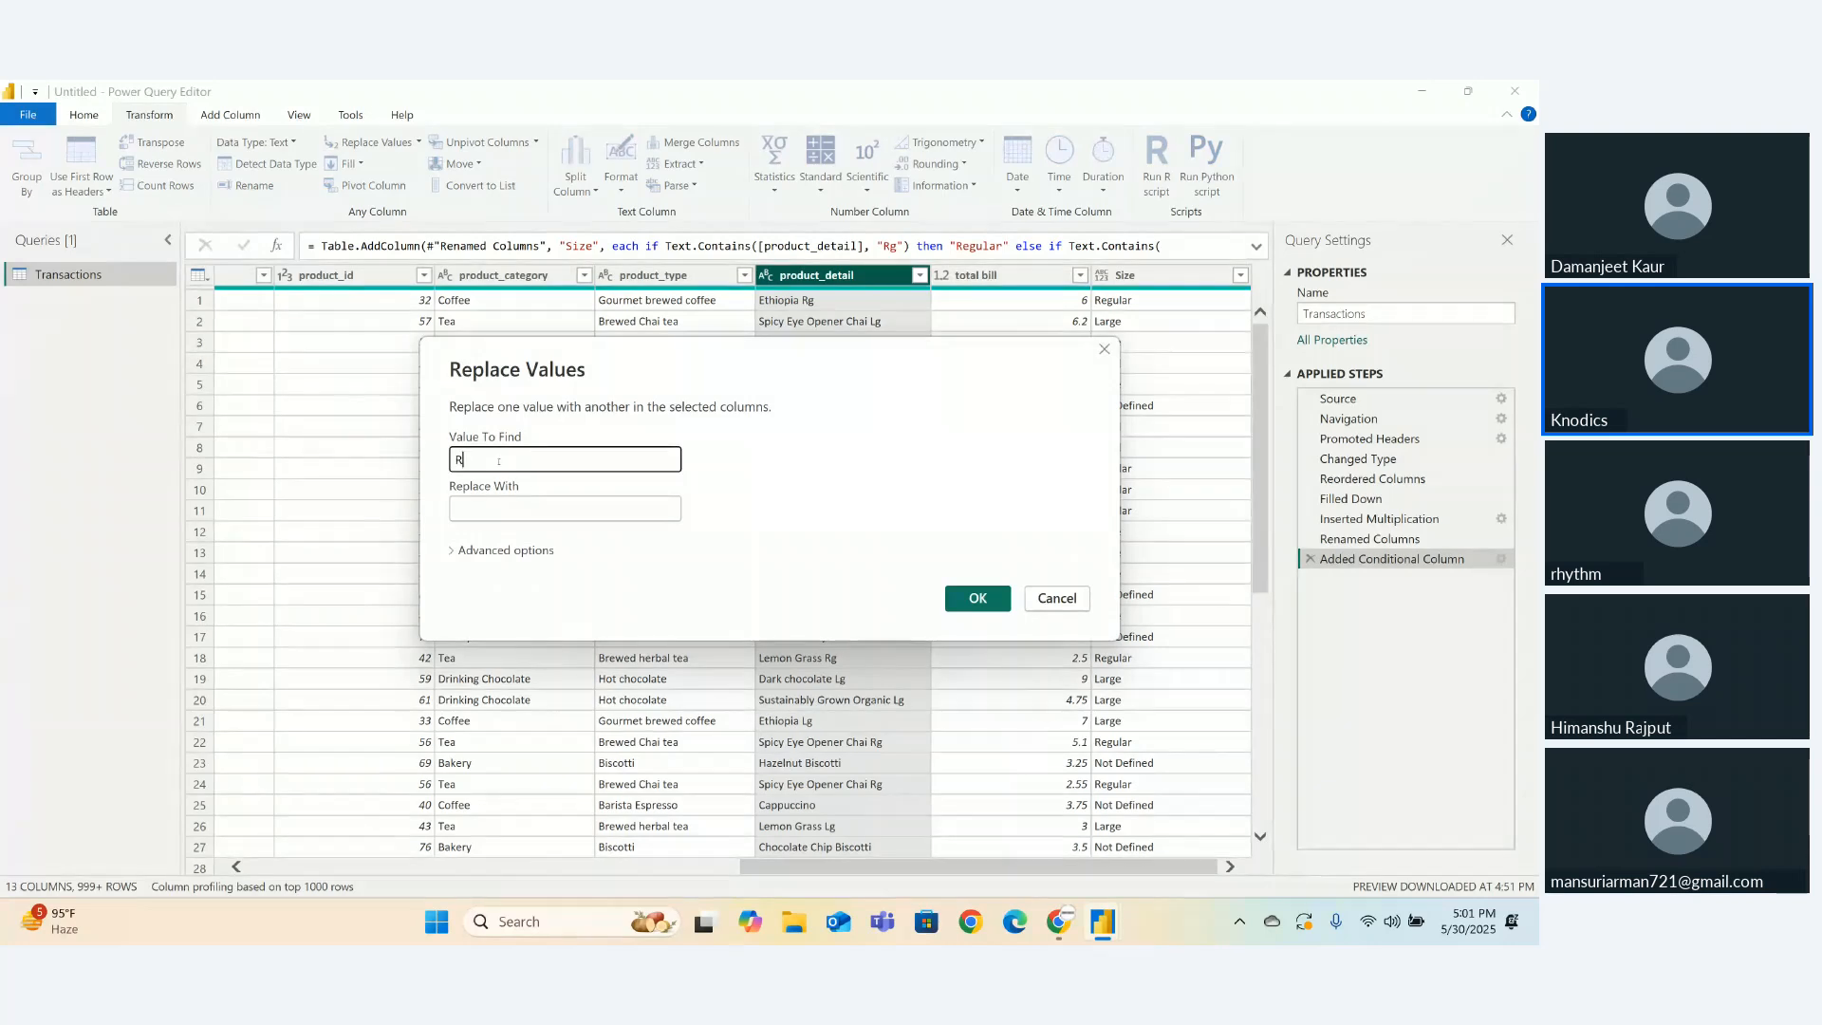
click(954, 597)
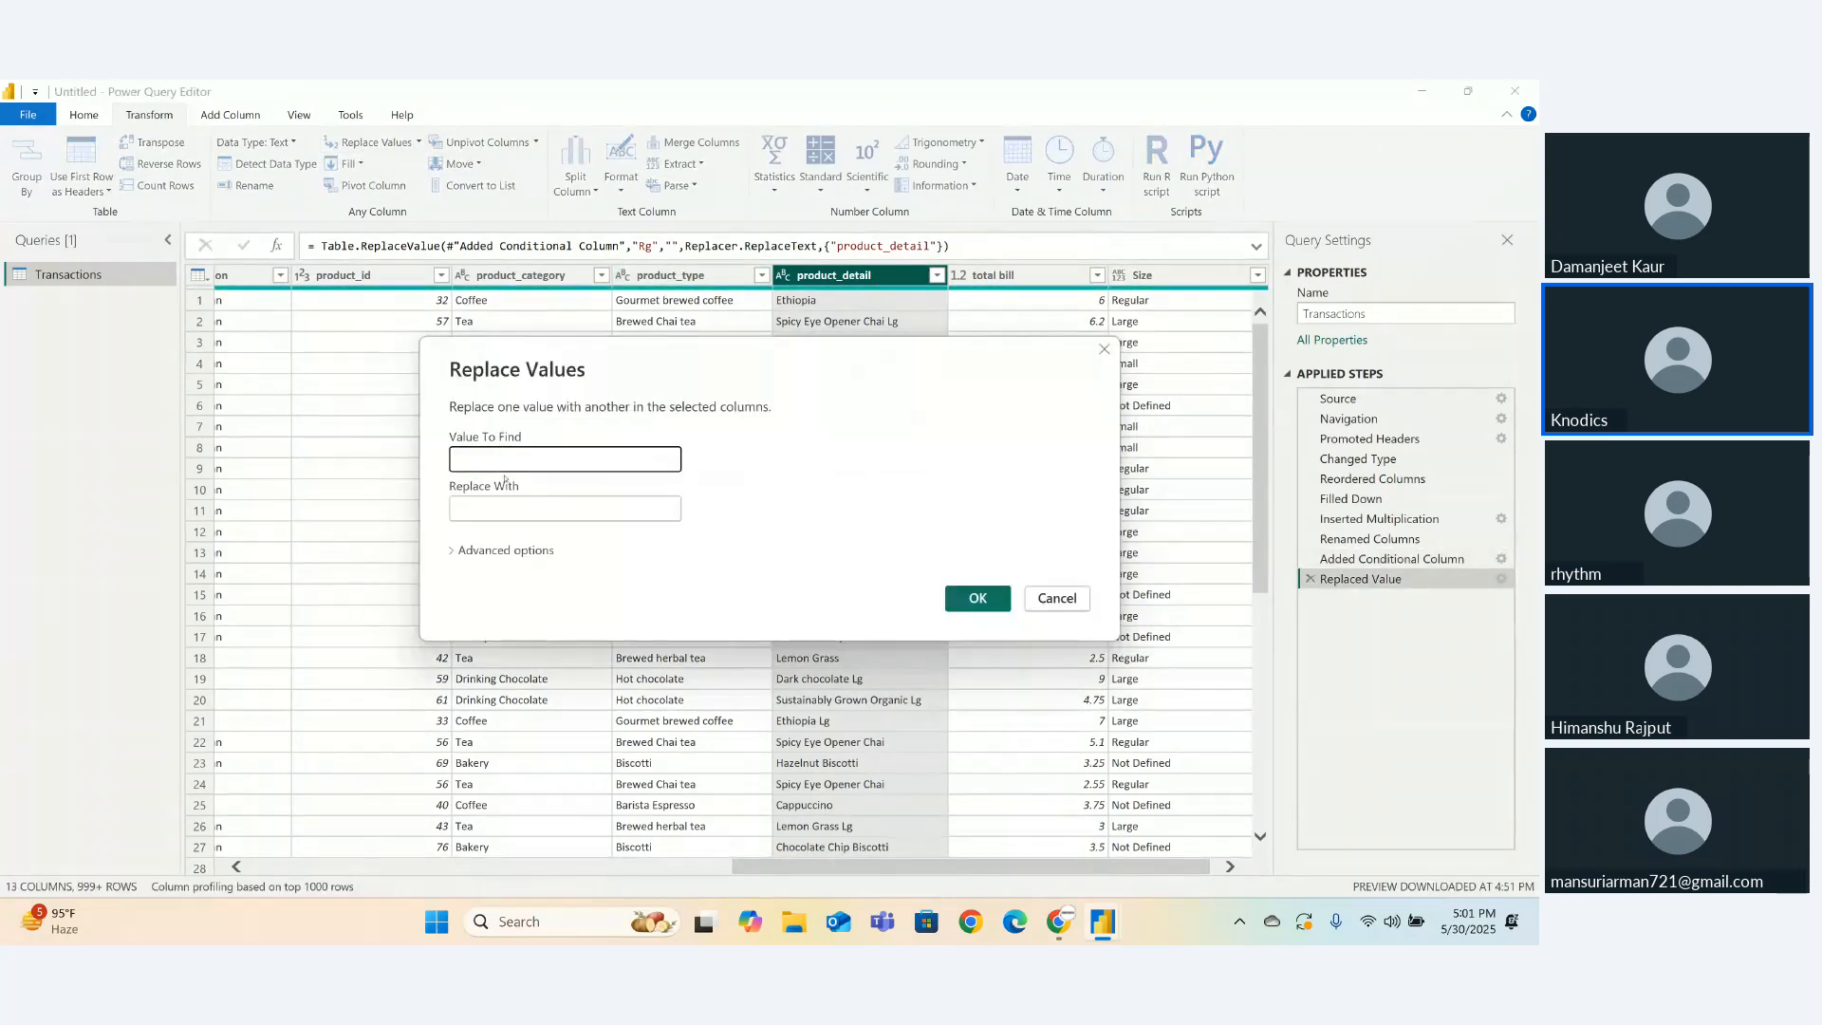
text(Sm)
click(951, 599)
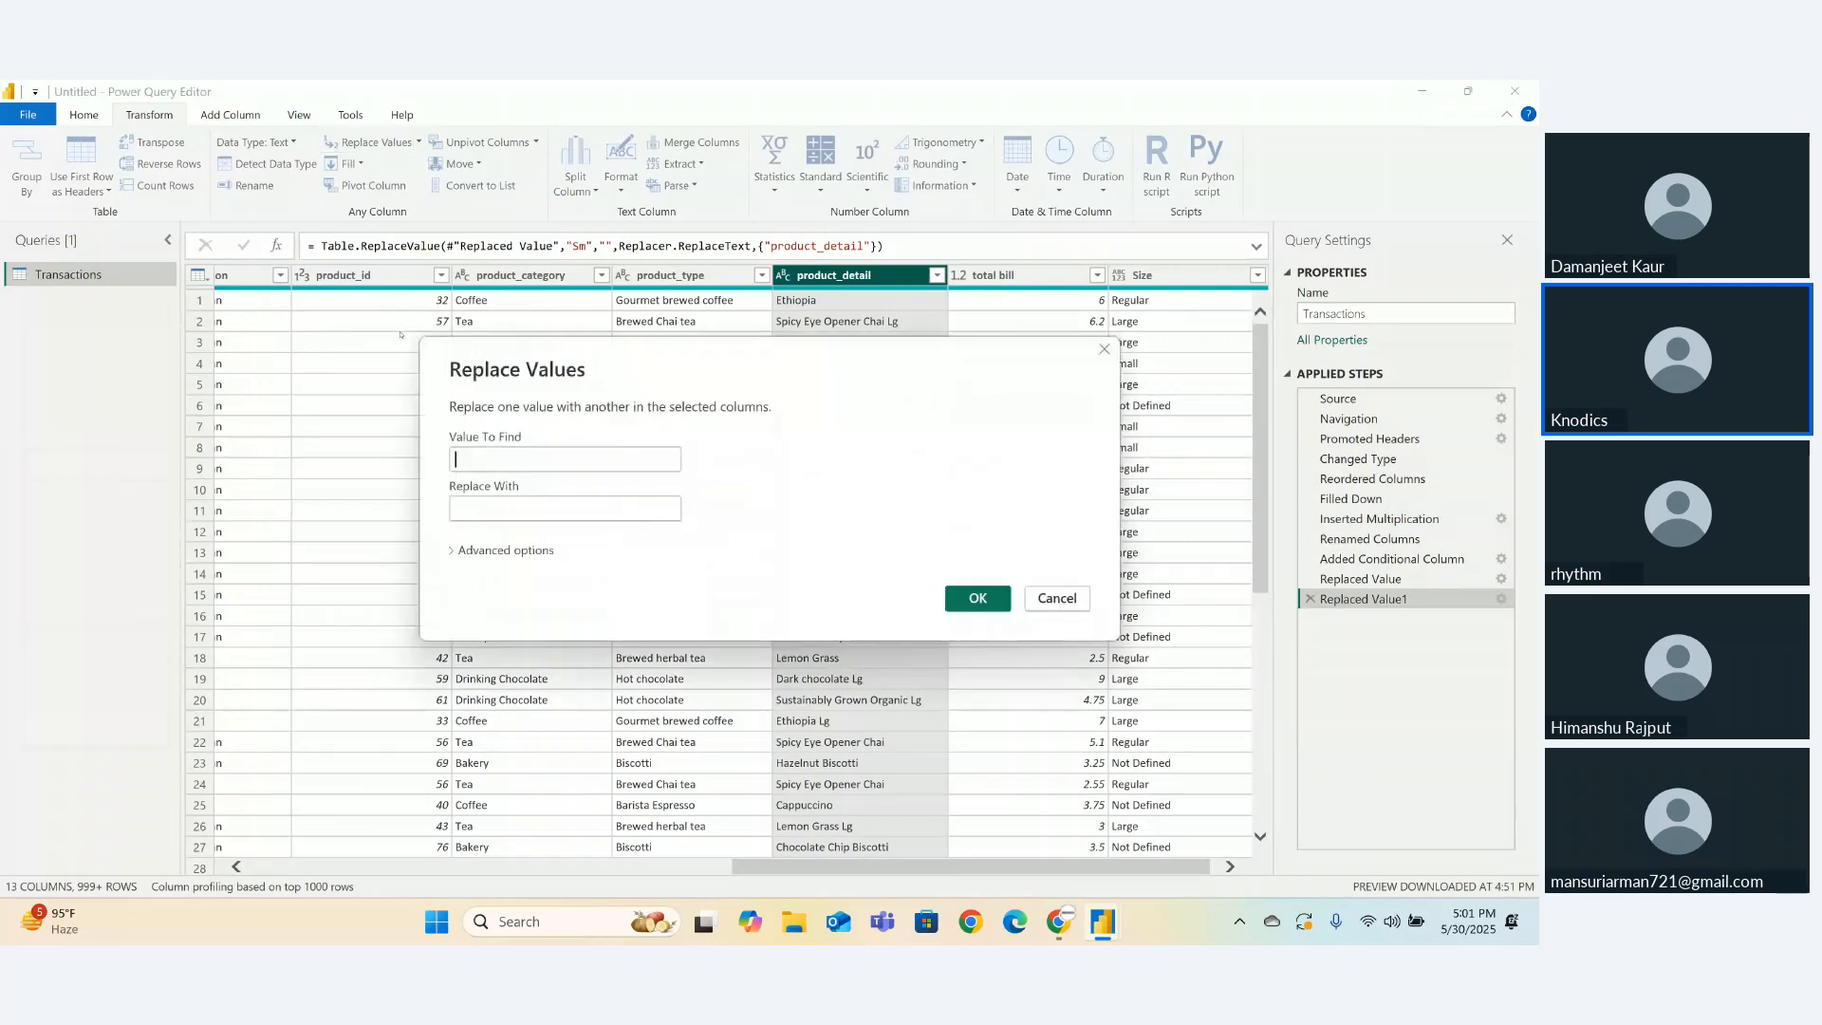
text(Lg)
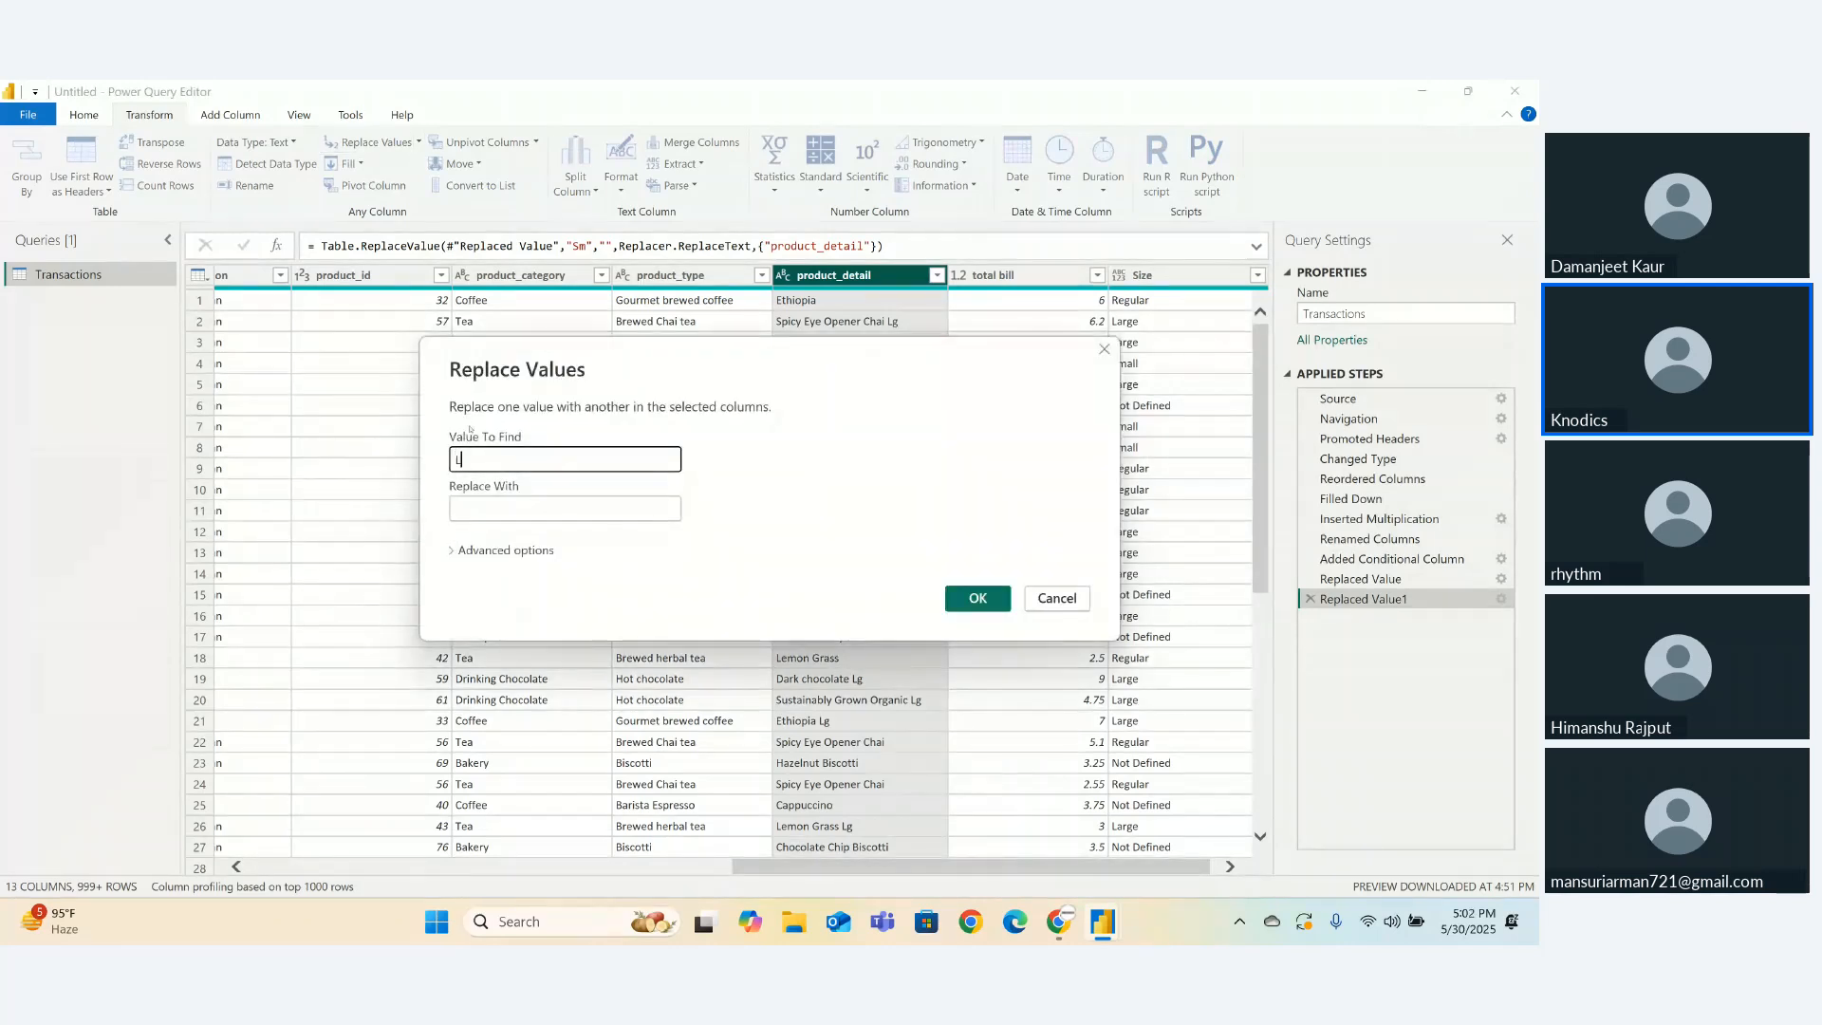
click(977, 598)
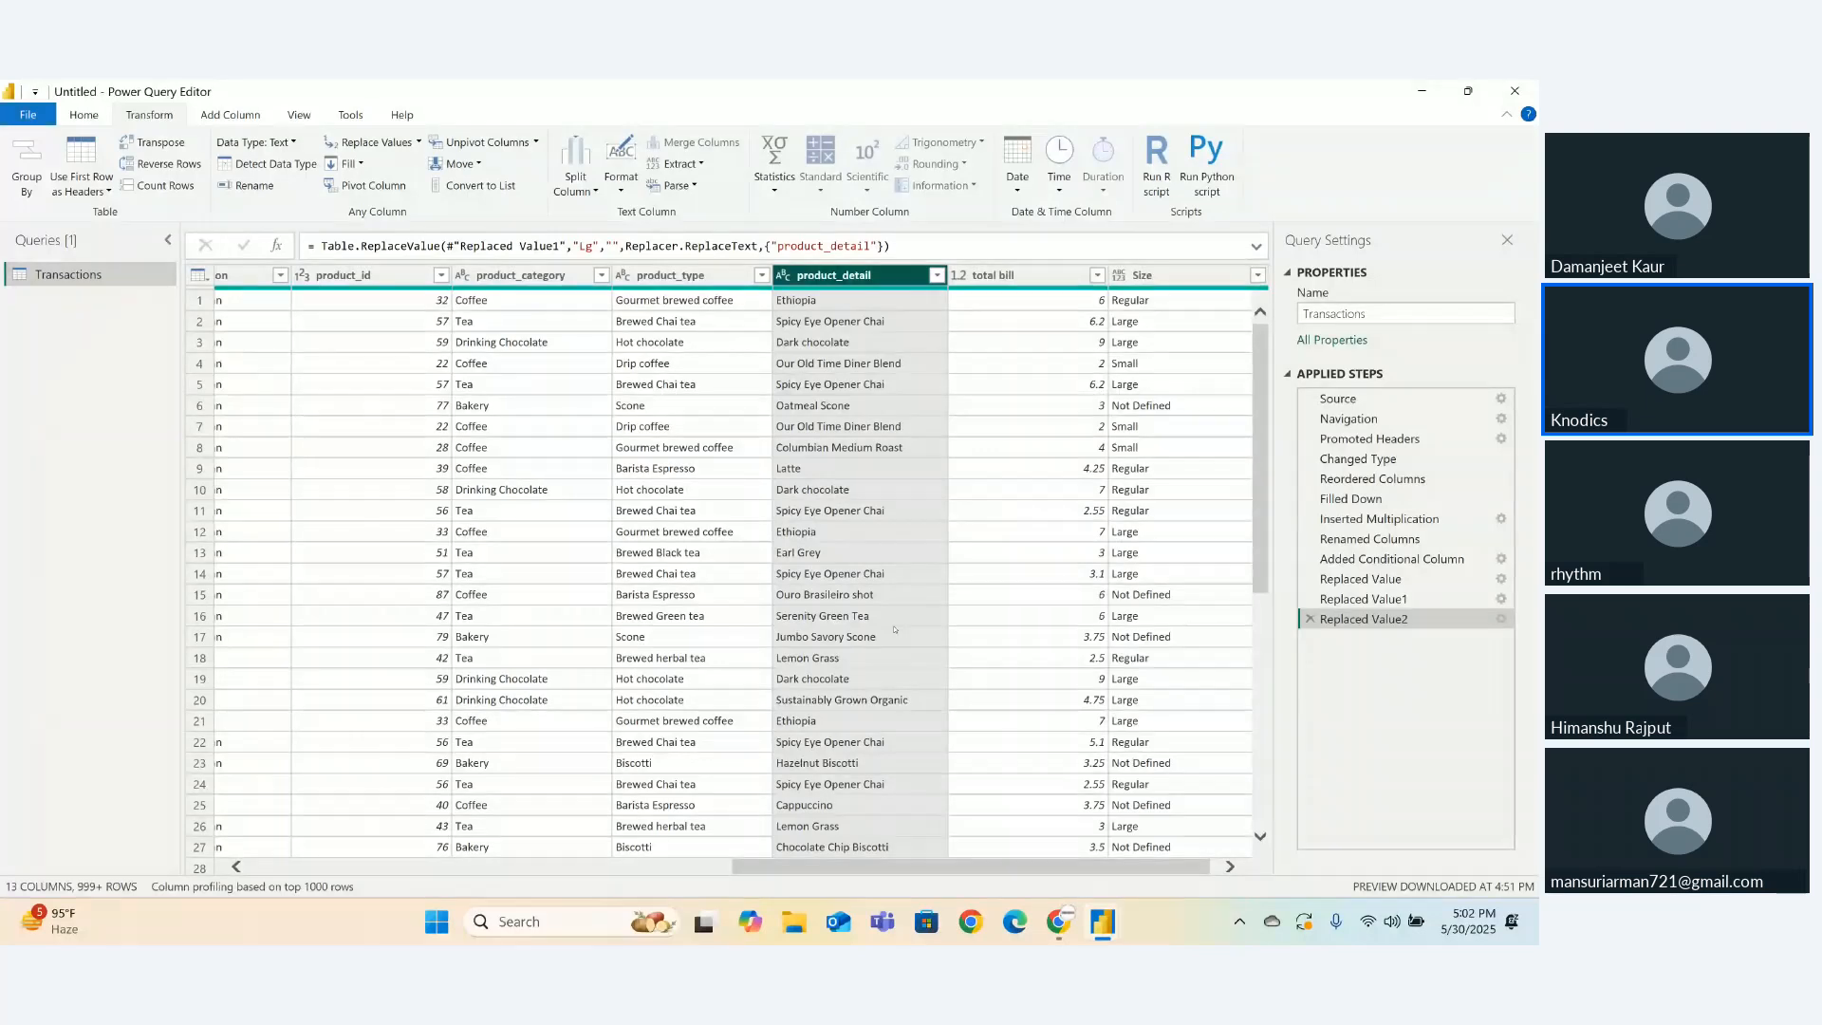
click(632, 193)
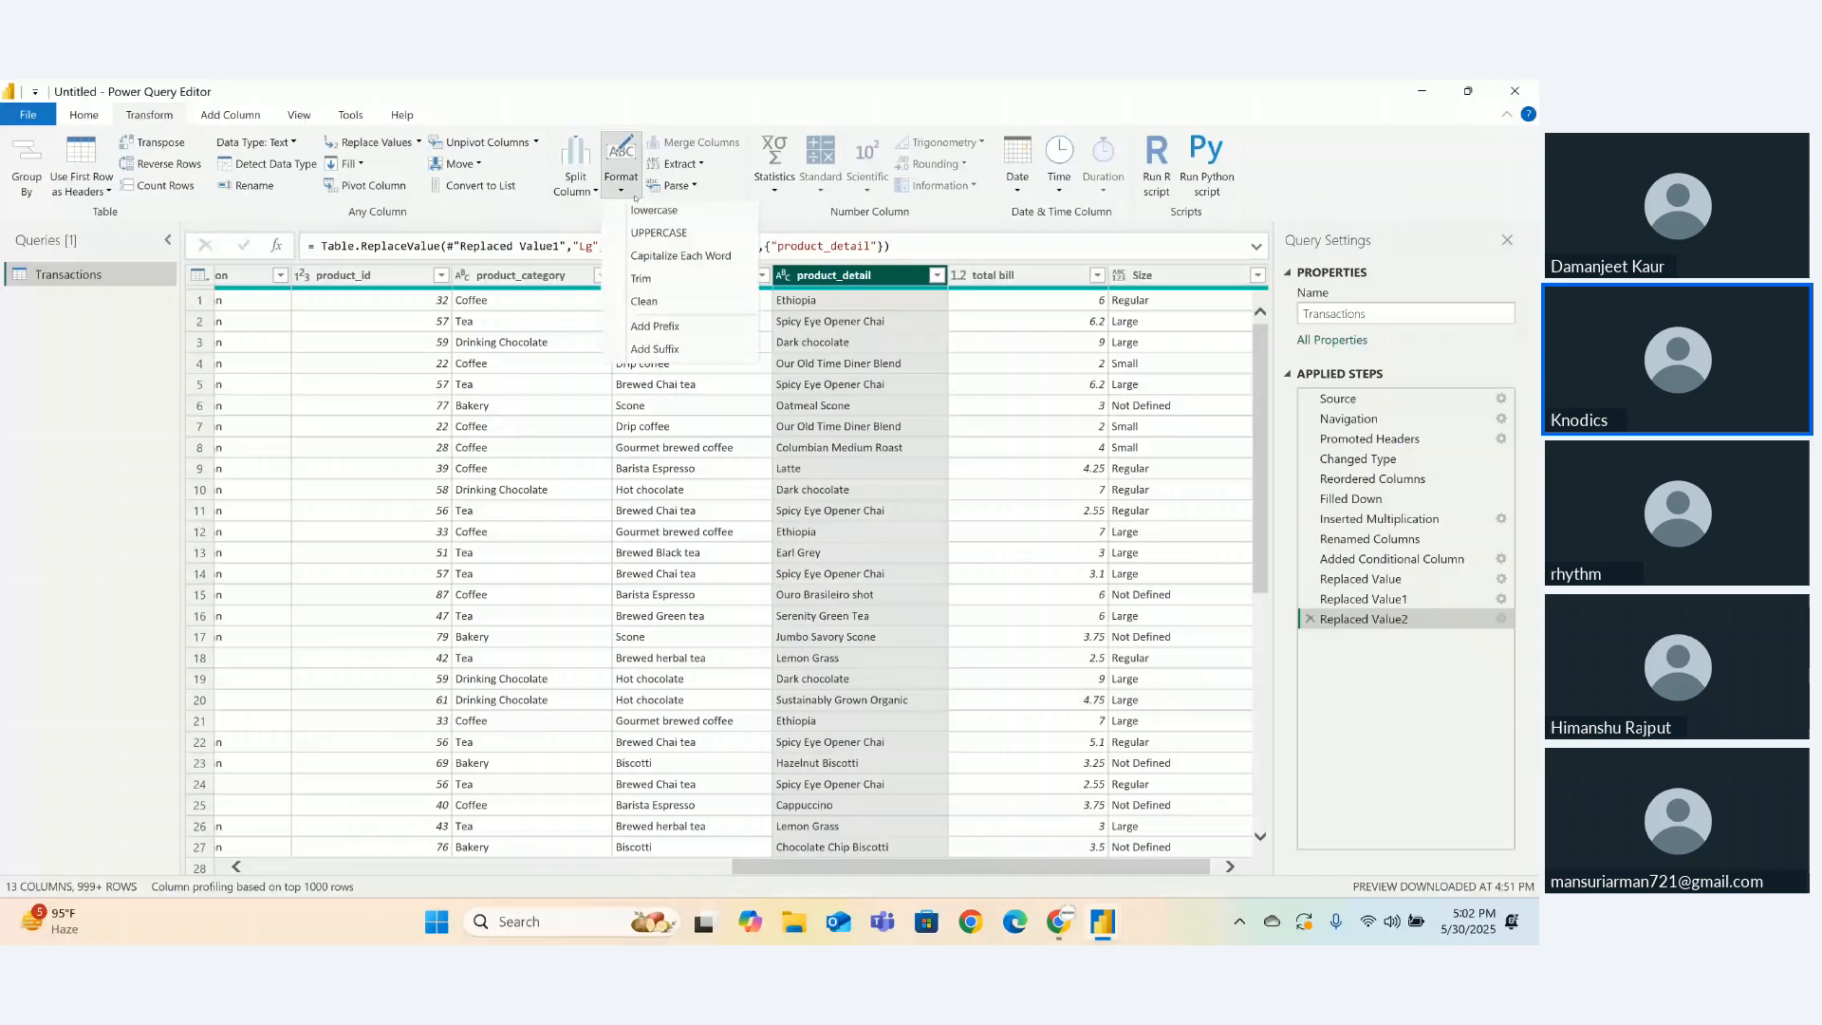
- Trim spaces from product_detail values and scroll the table back left
click(642, 278)
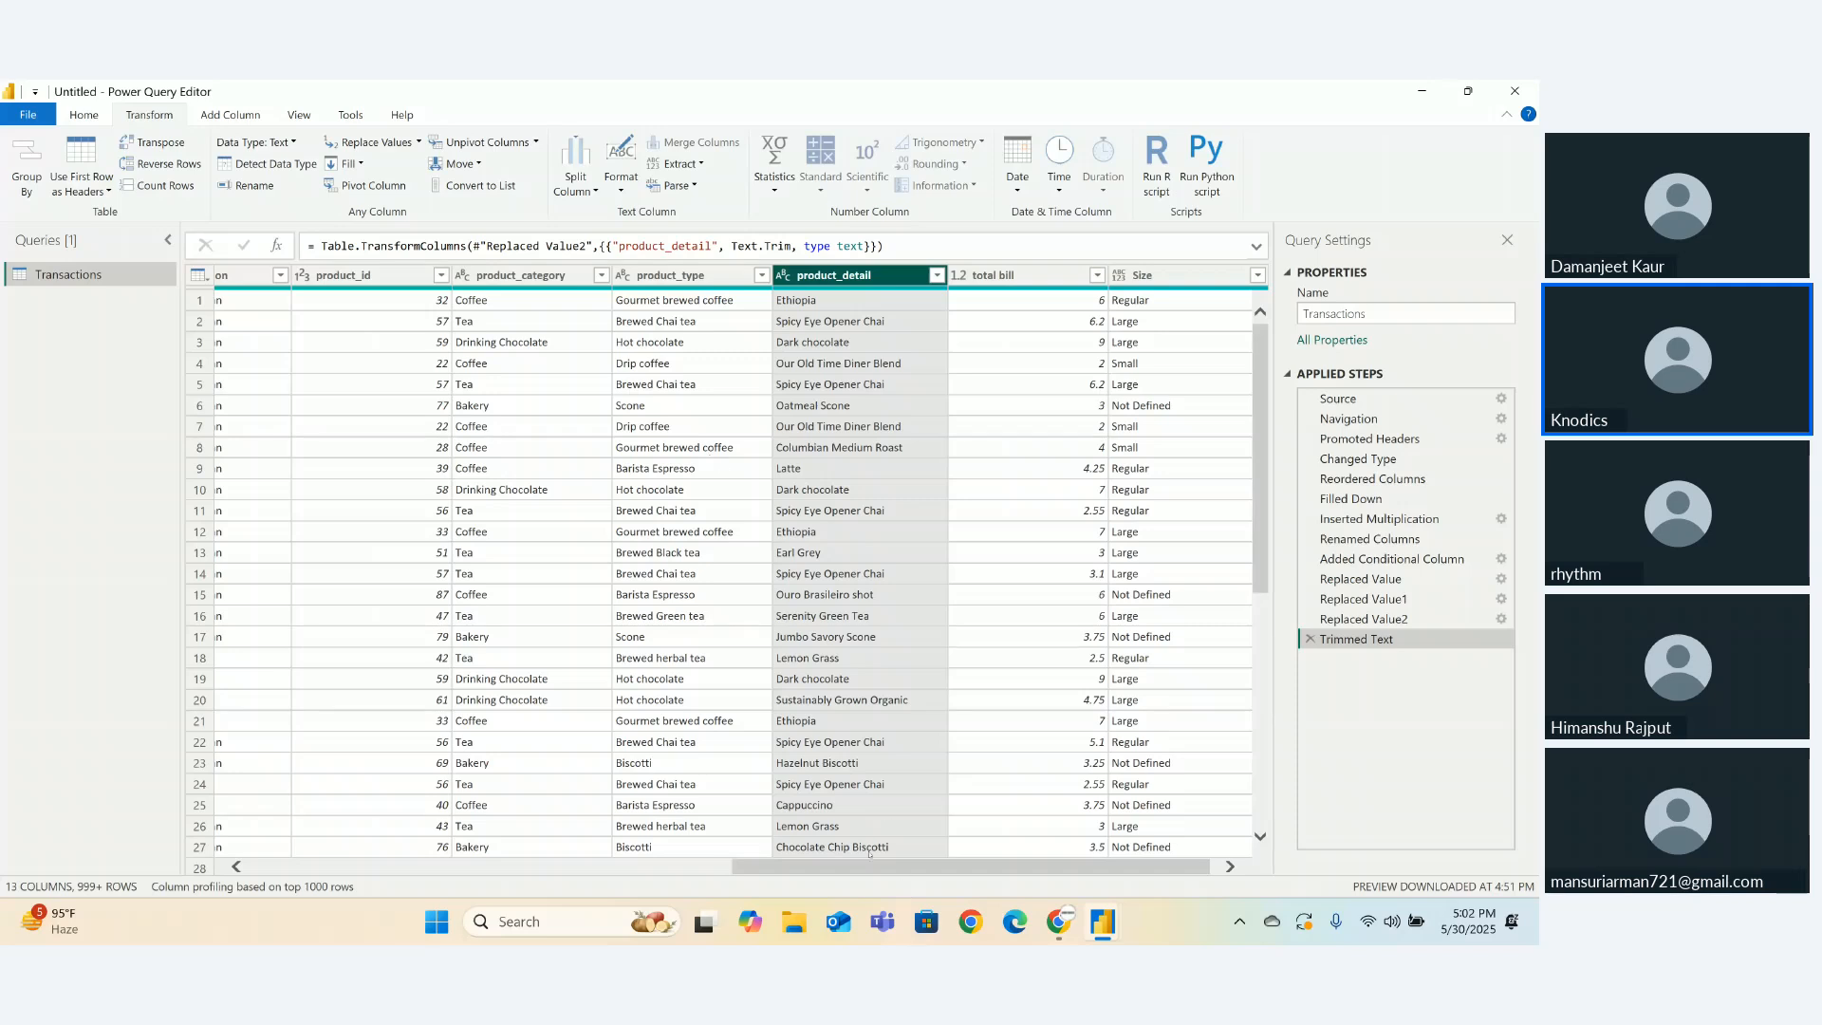
drag(864, 863, 564, 848)
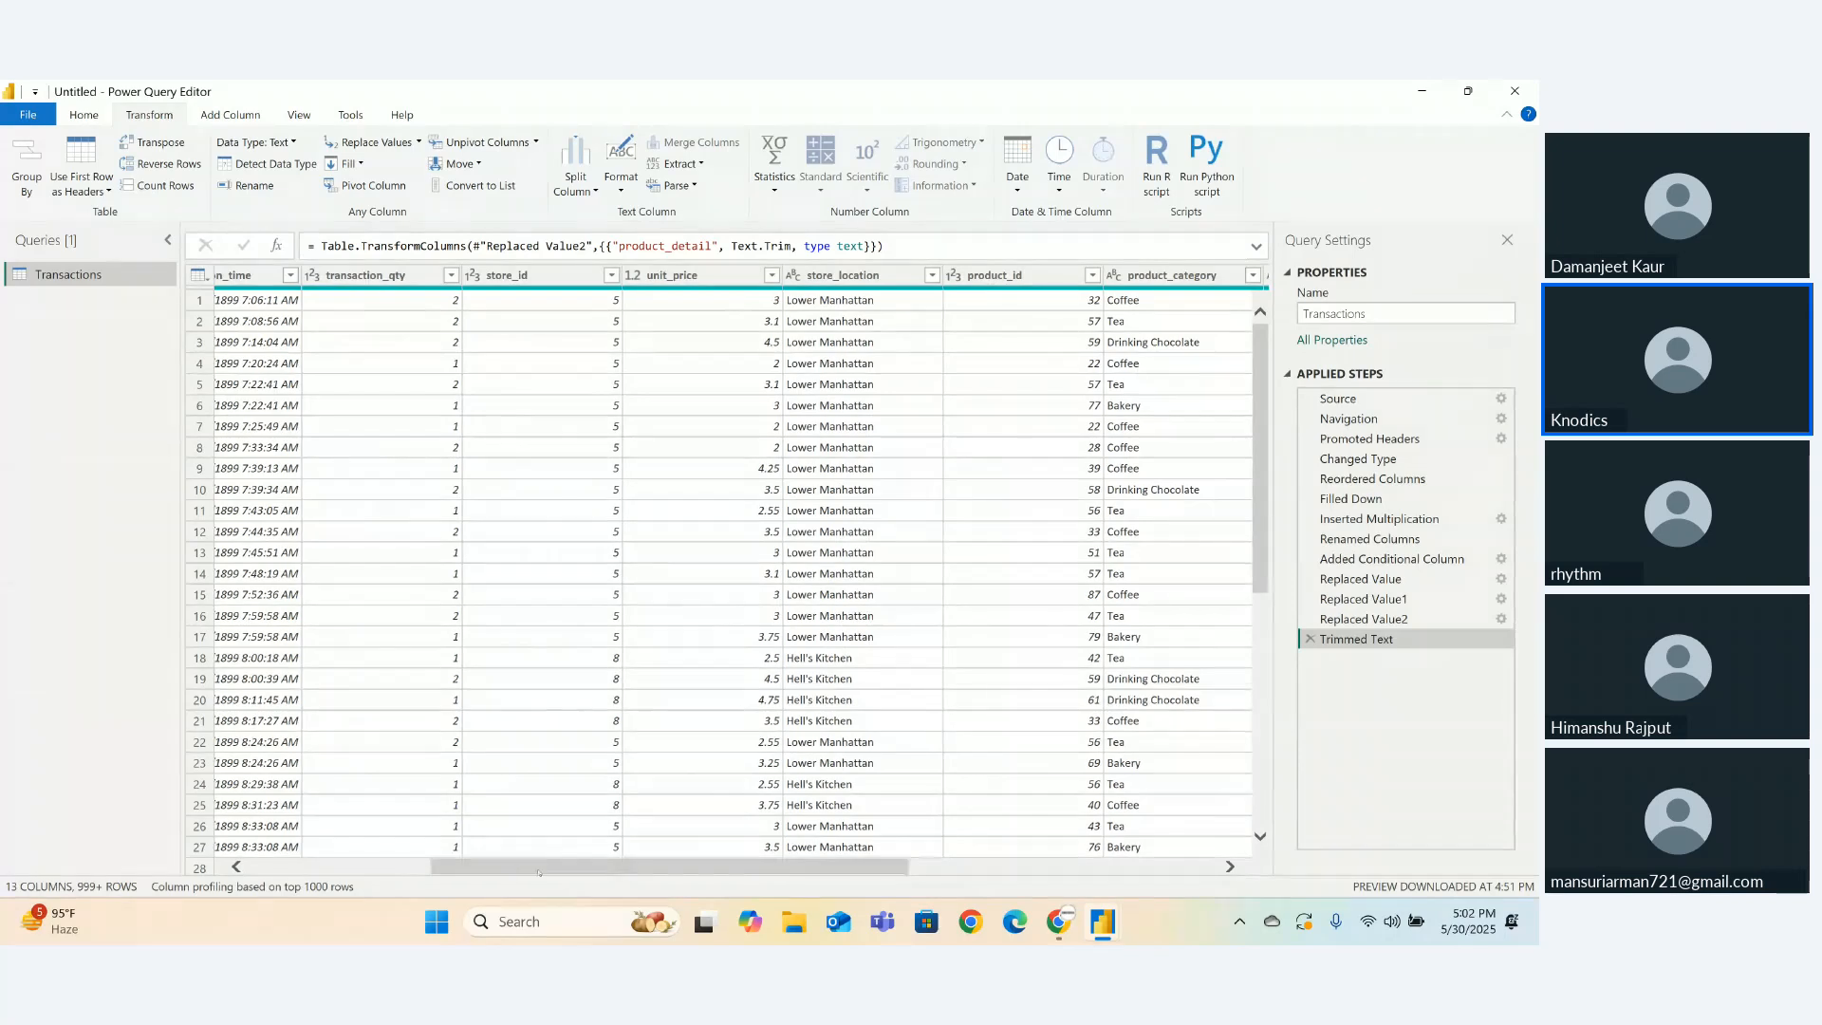
- Remove the transaction_id column from the Transactions query
click(497, 854)
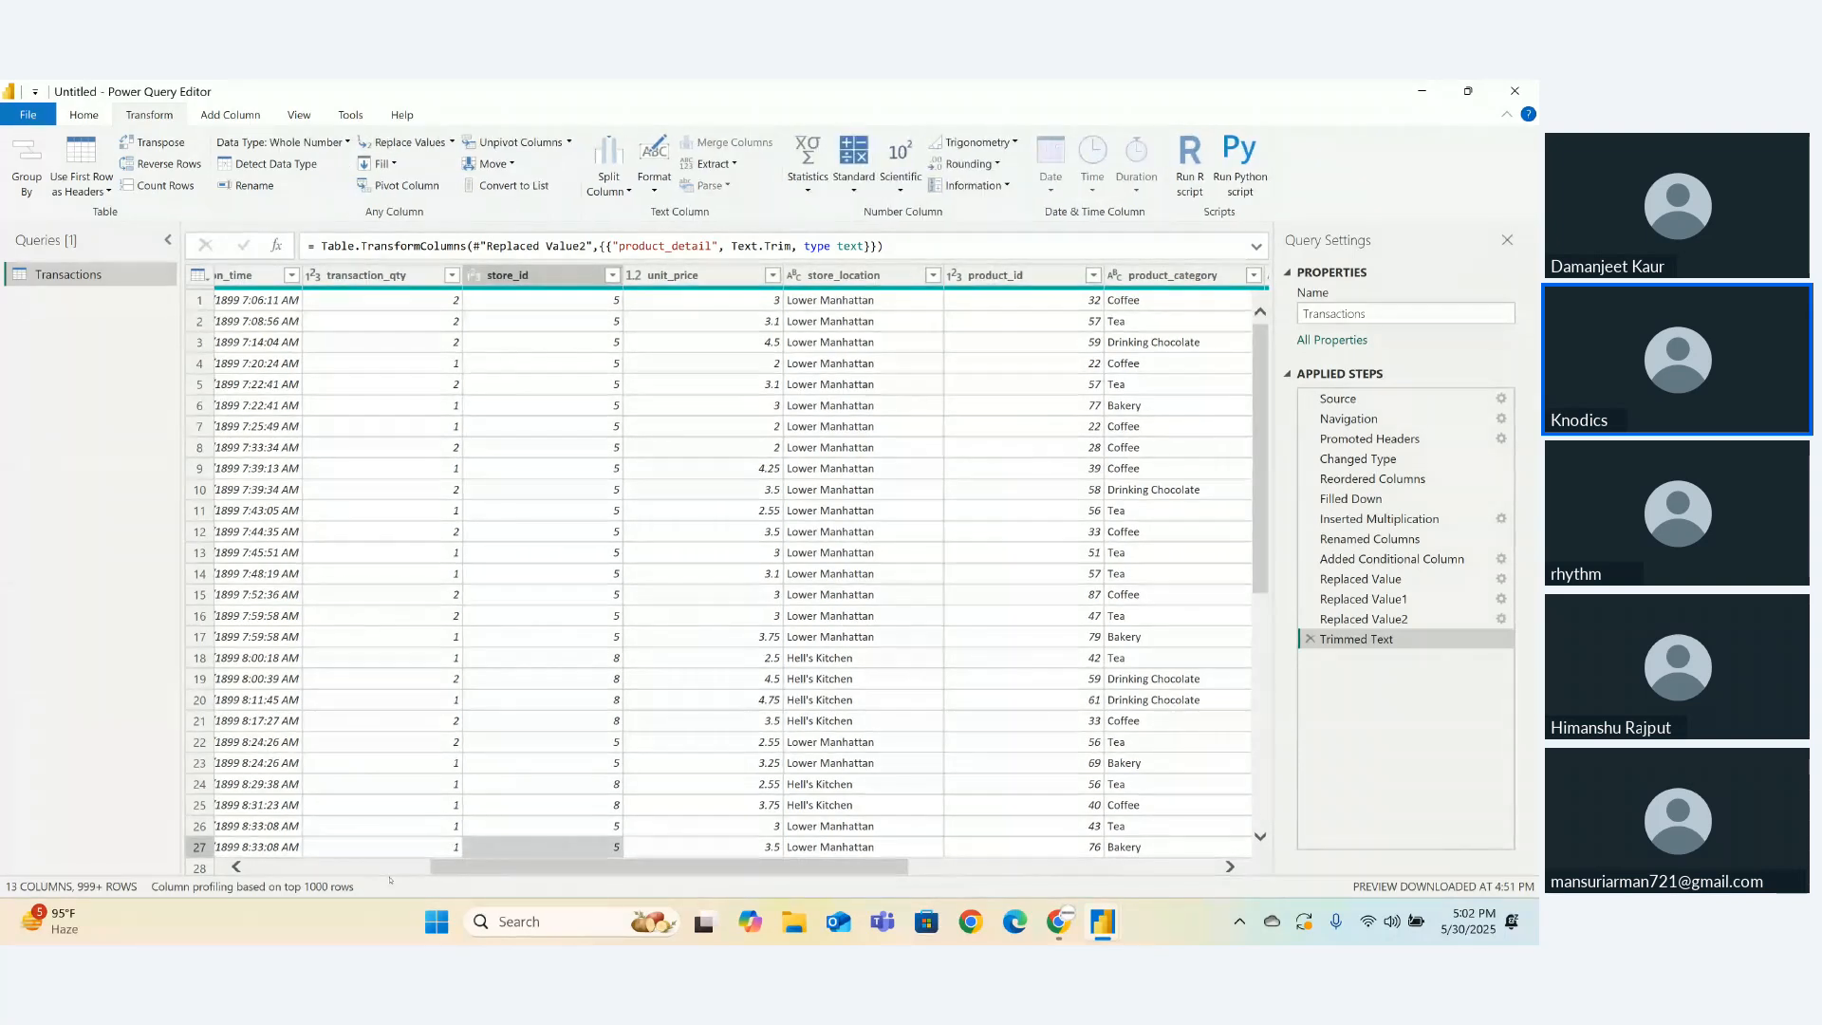
drag(493, 865, 376, 868)
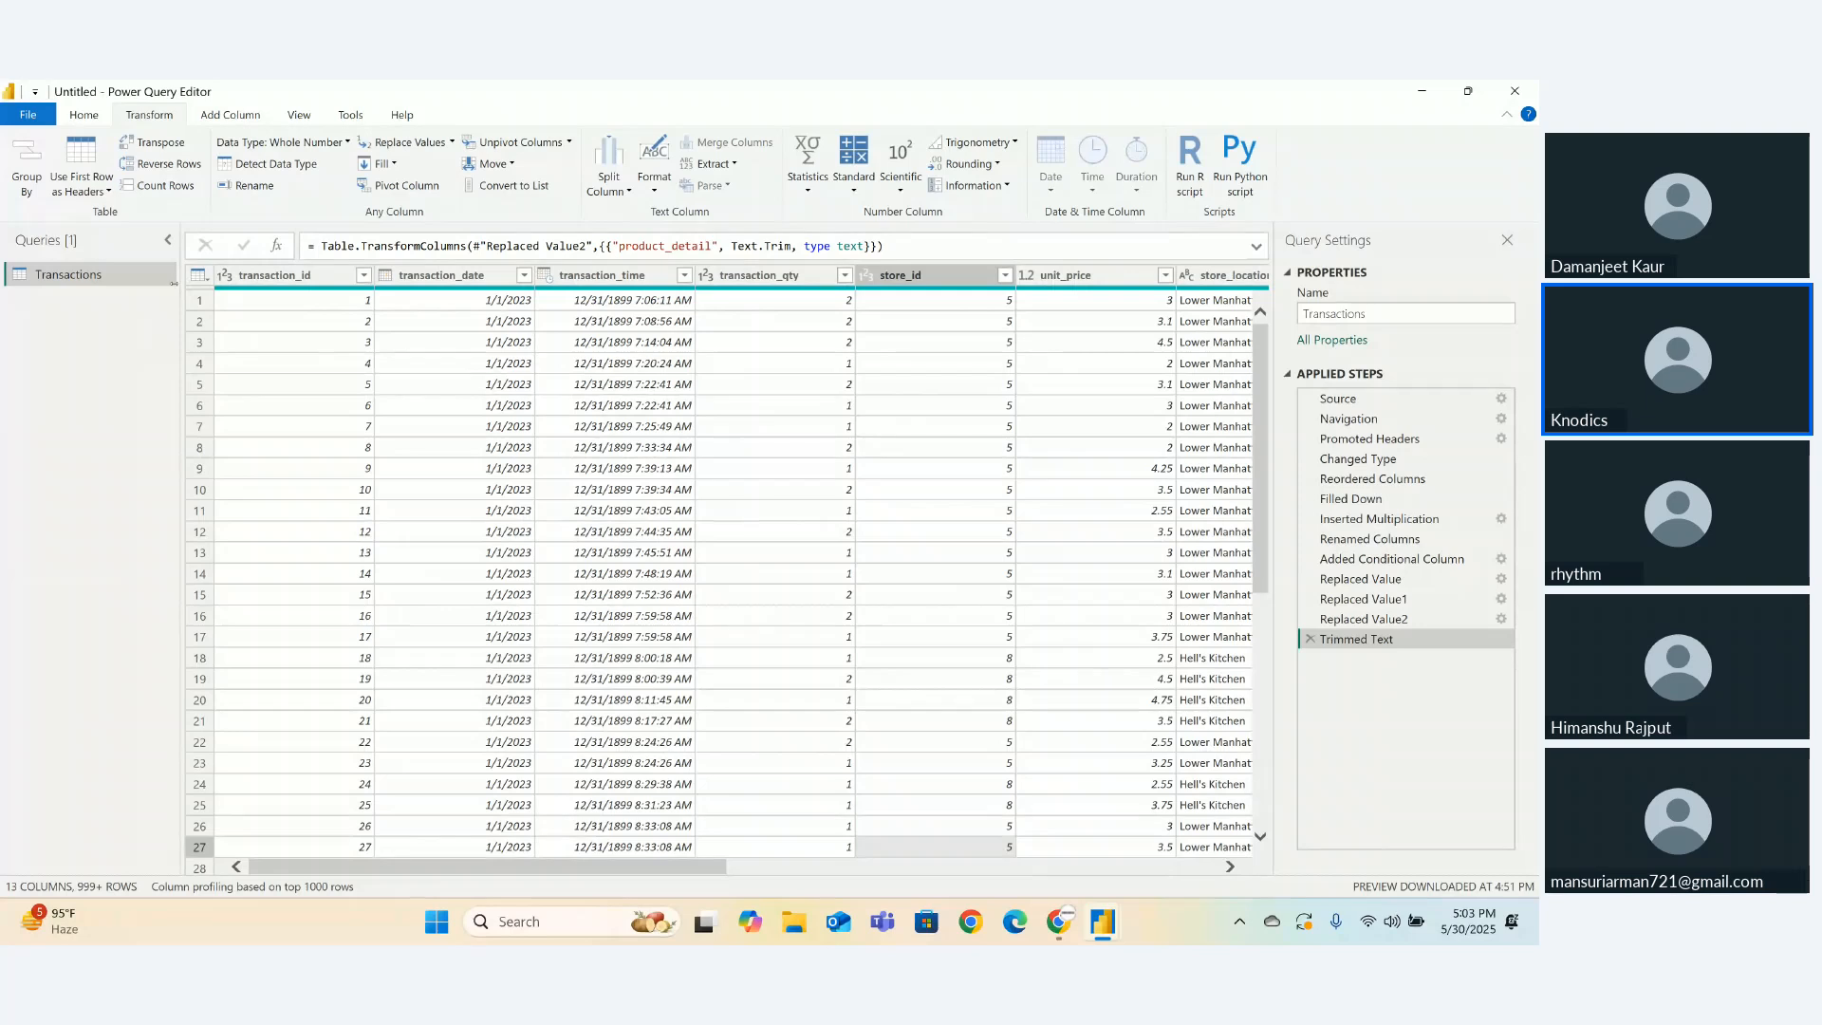
click(275, 274)
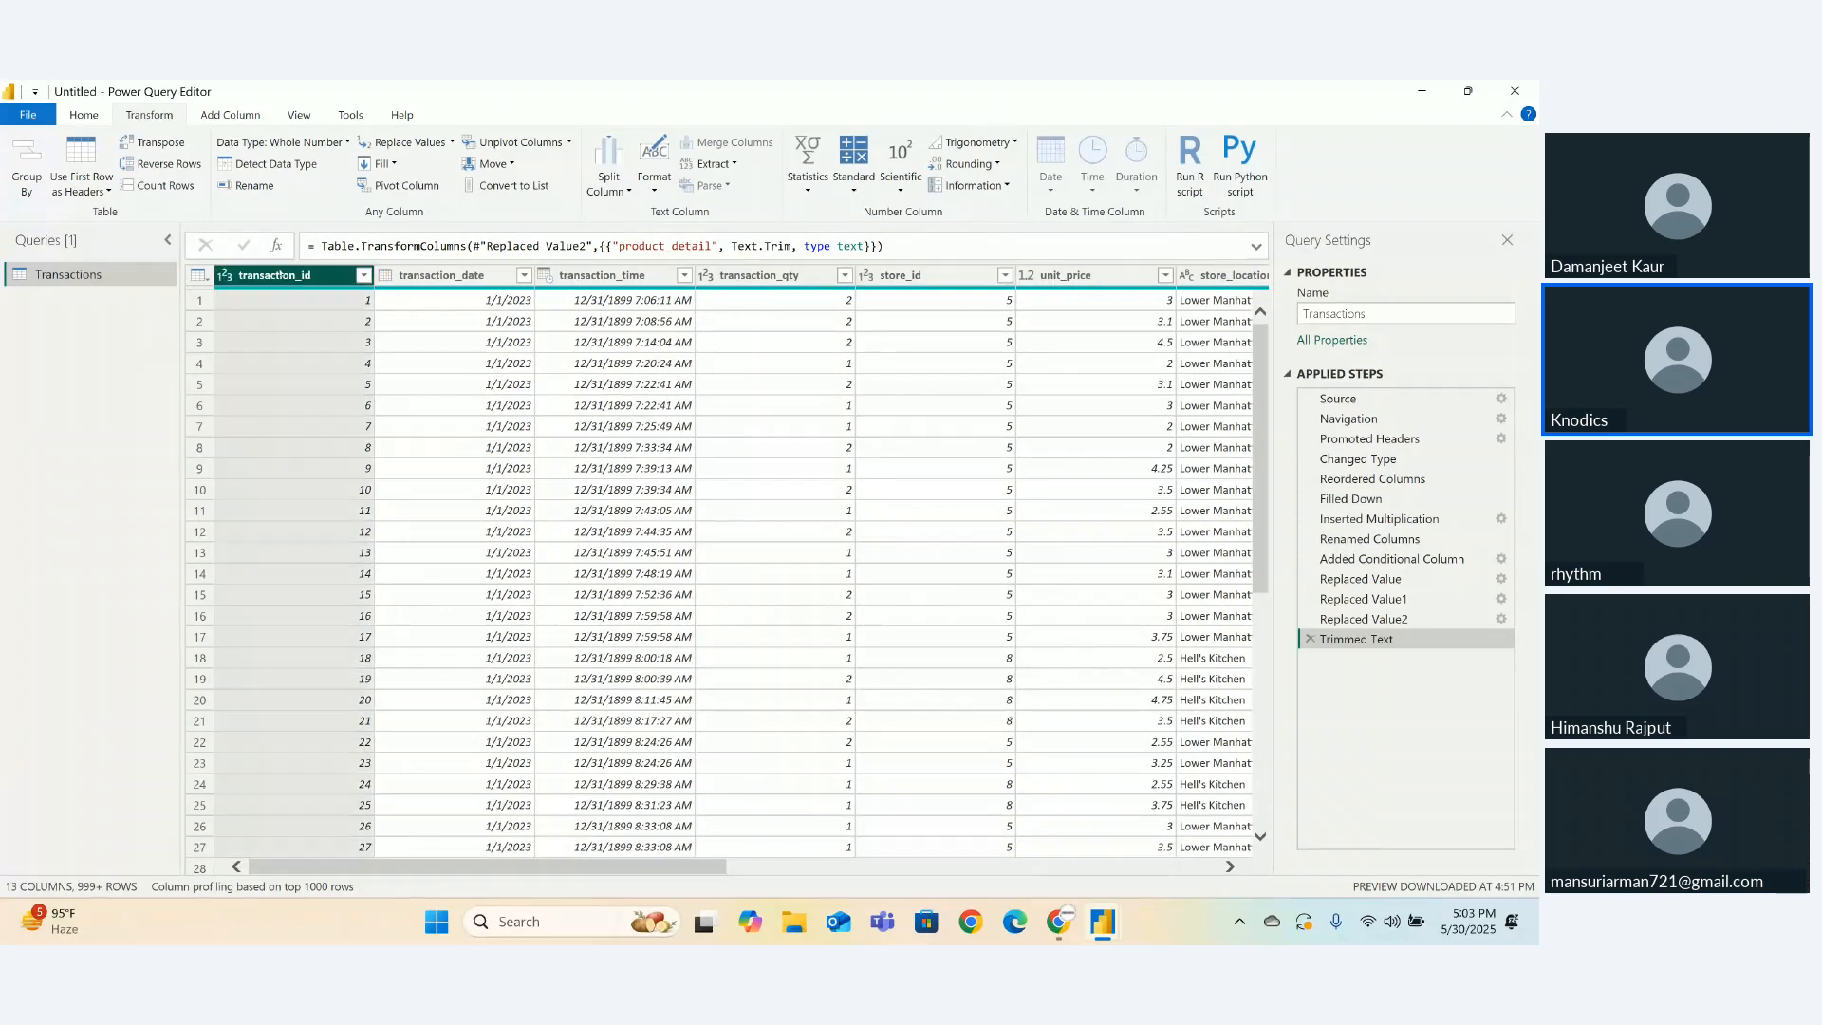
right_click(269, 320)
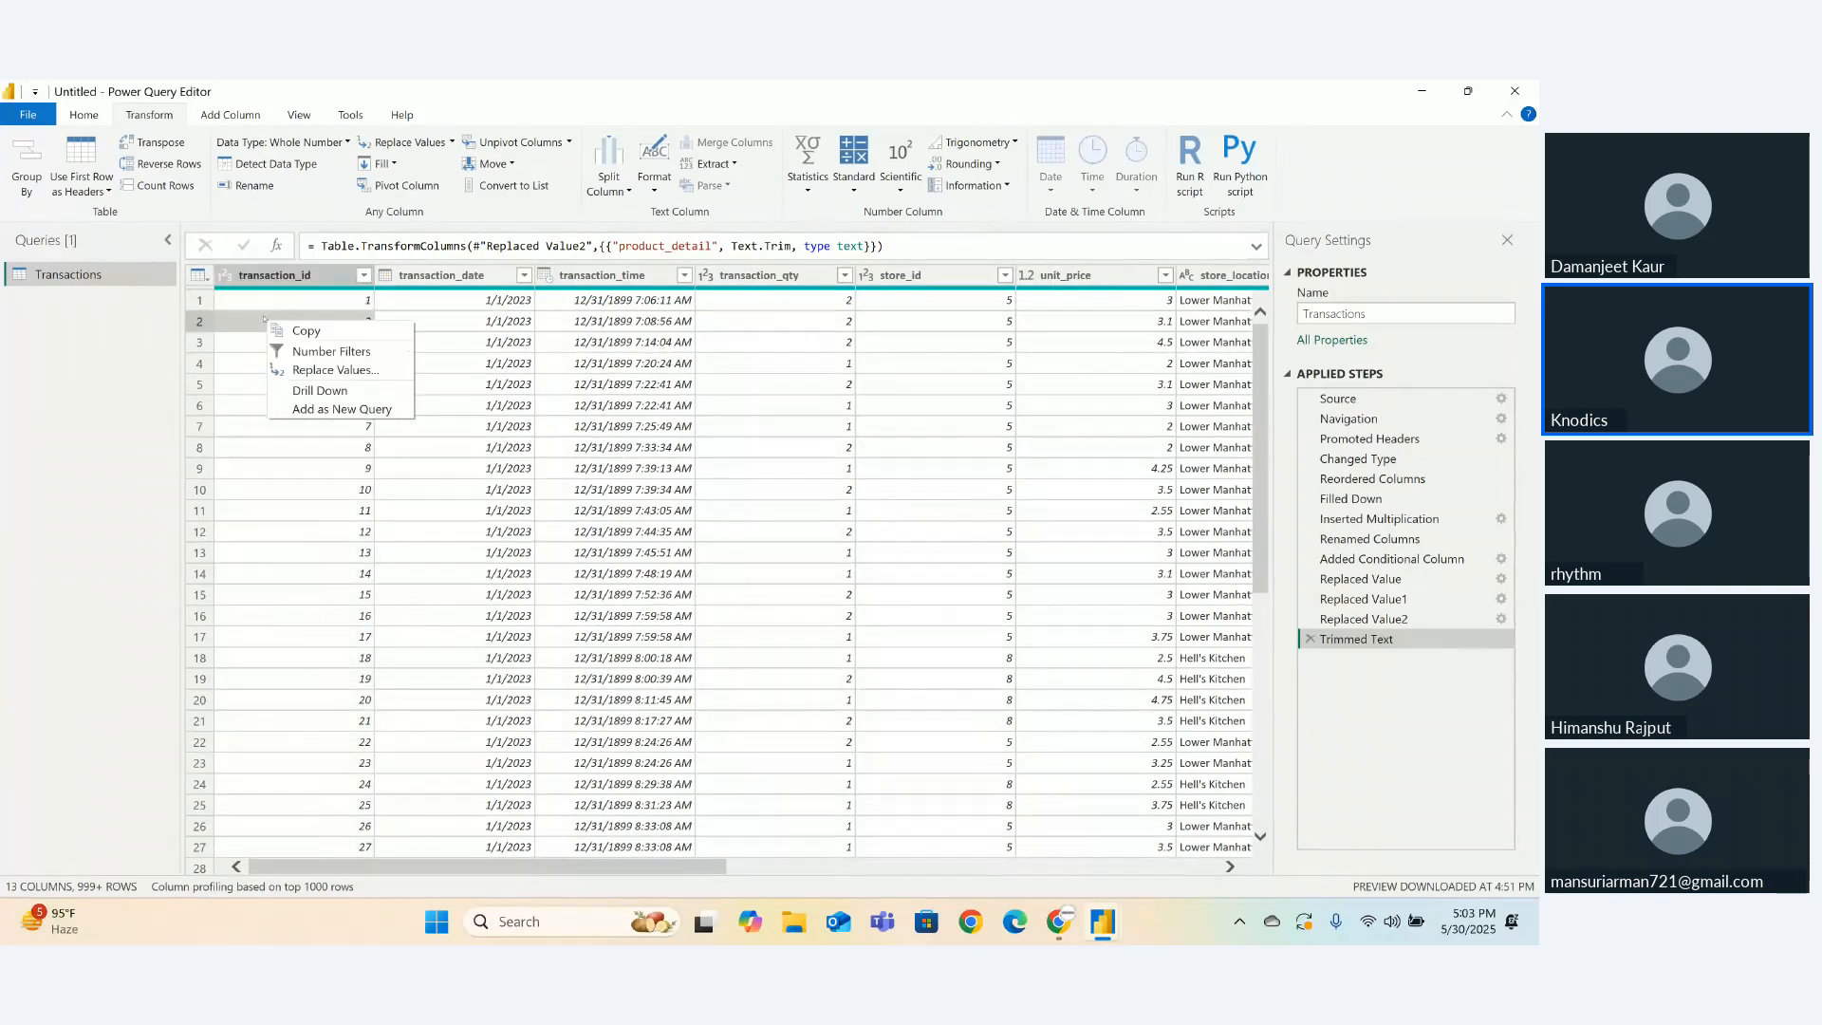
click(269, 275)
right_click(265, 275)
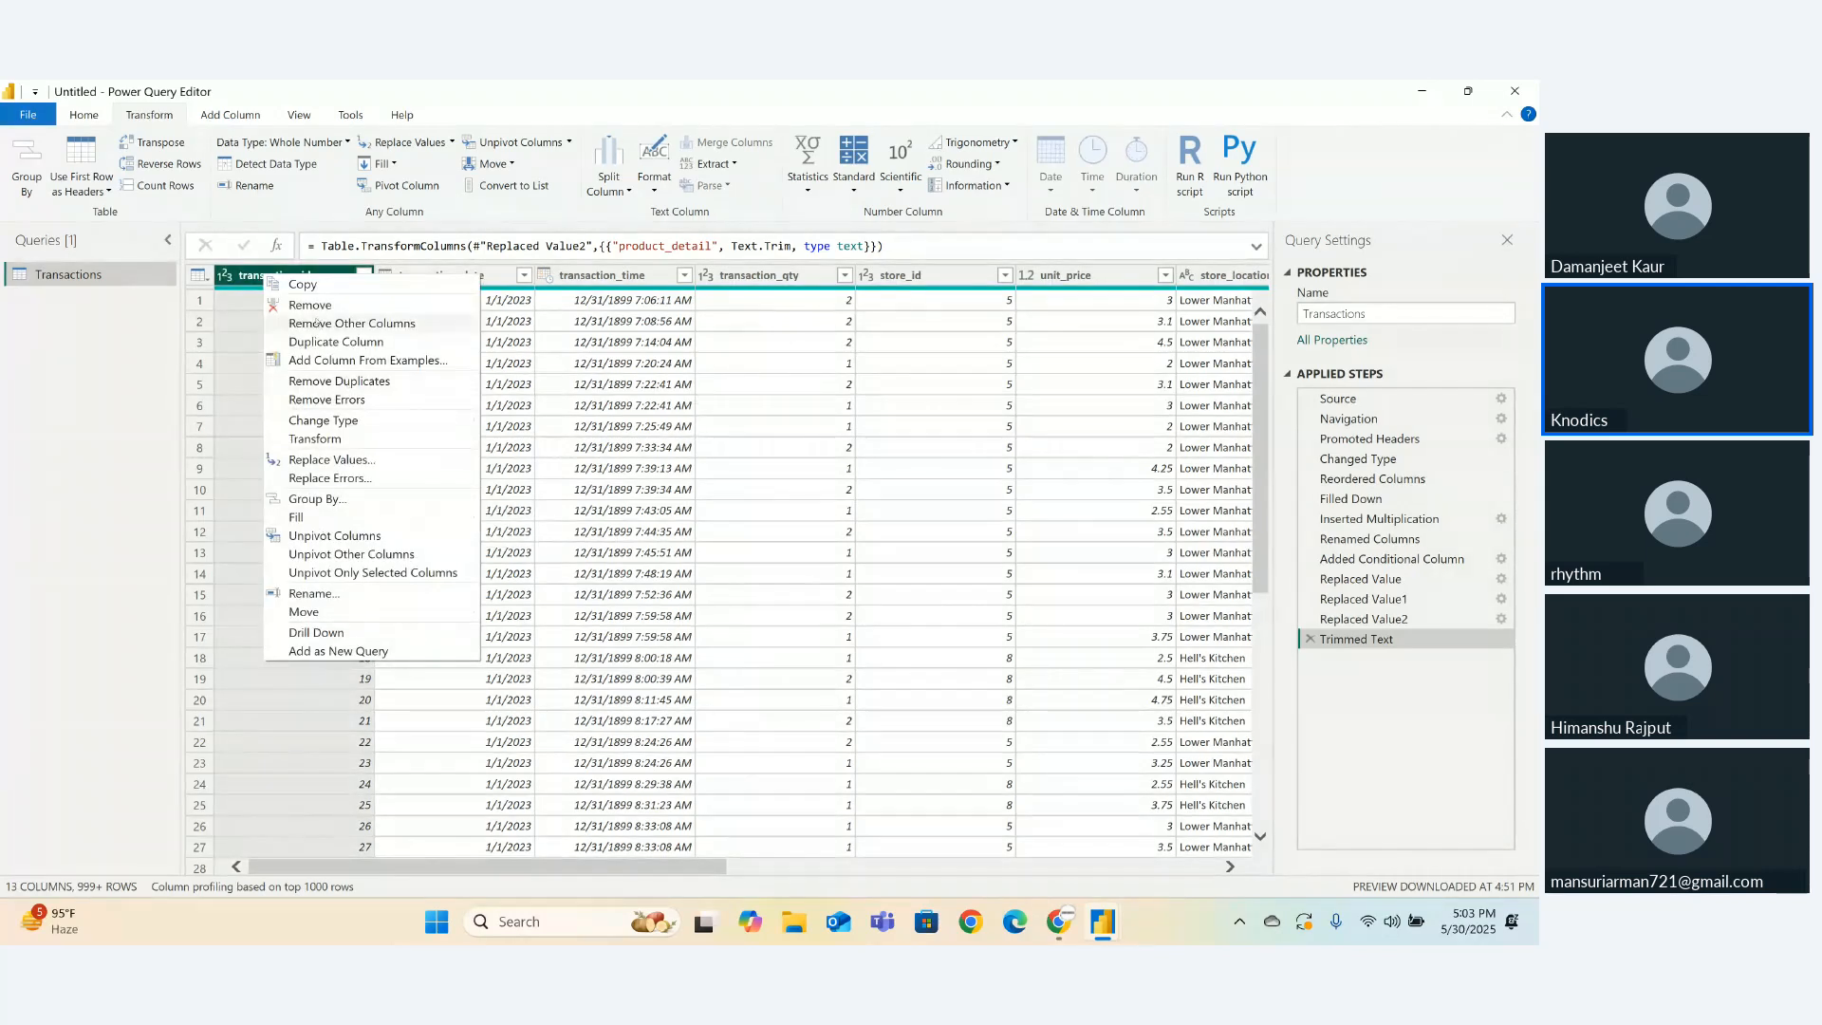
click(308, 308)
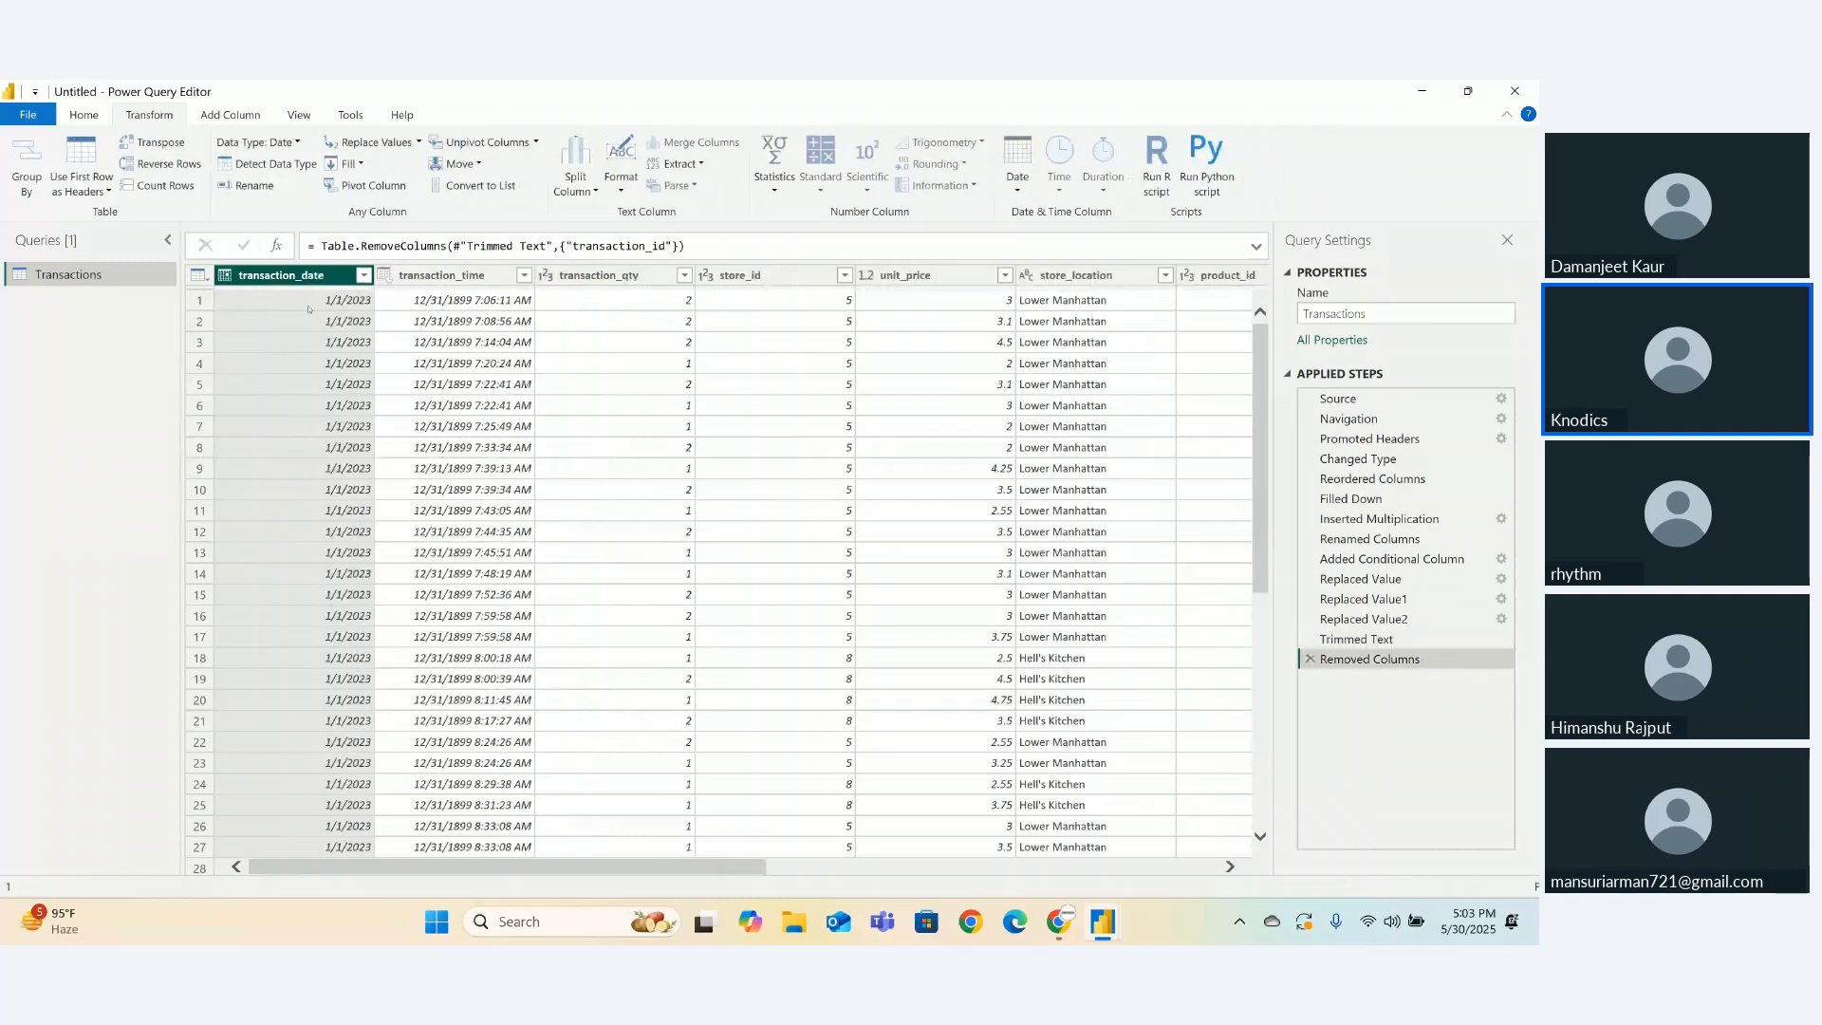
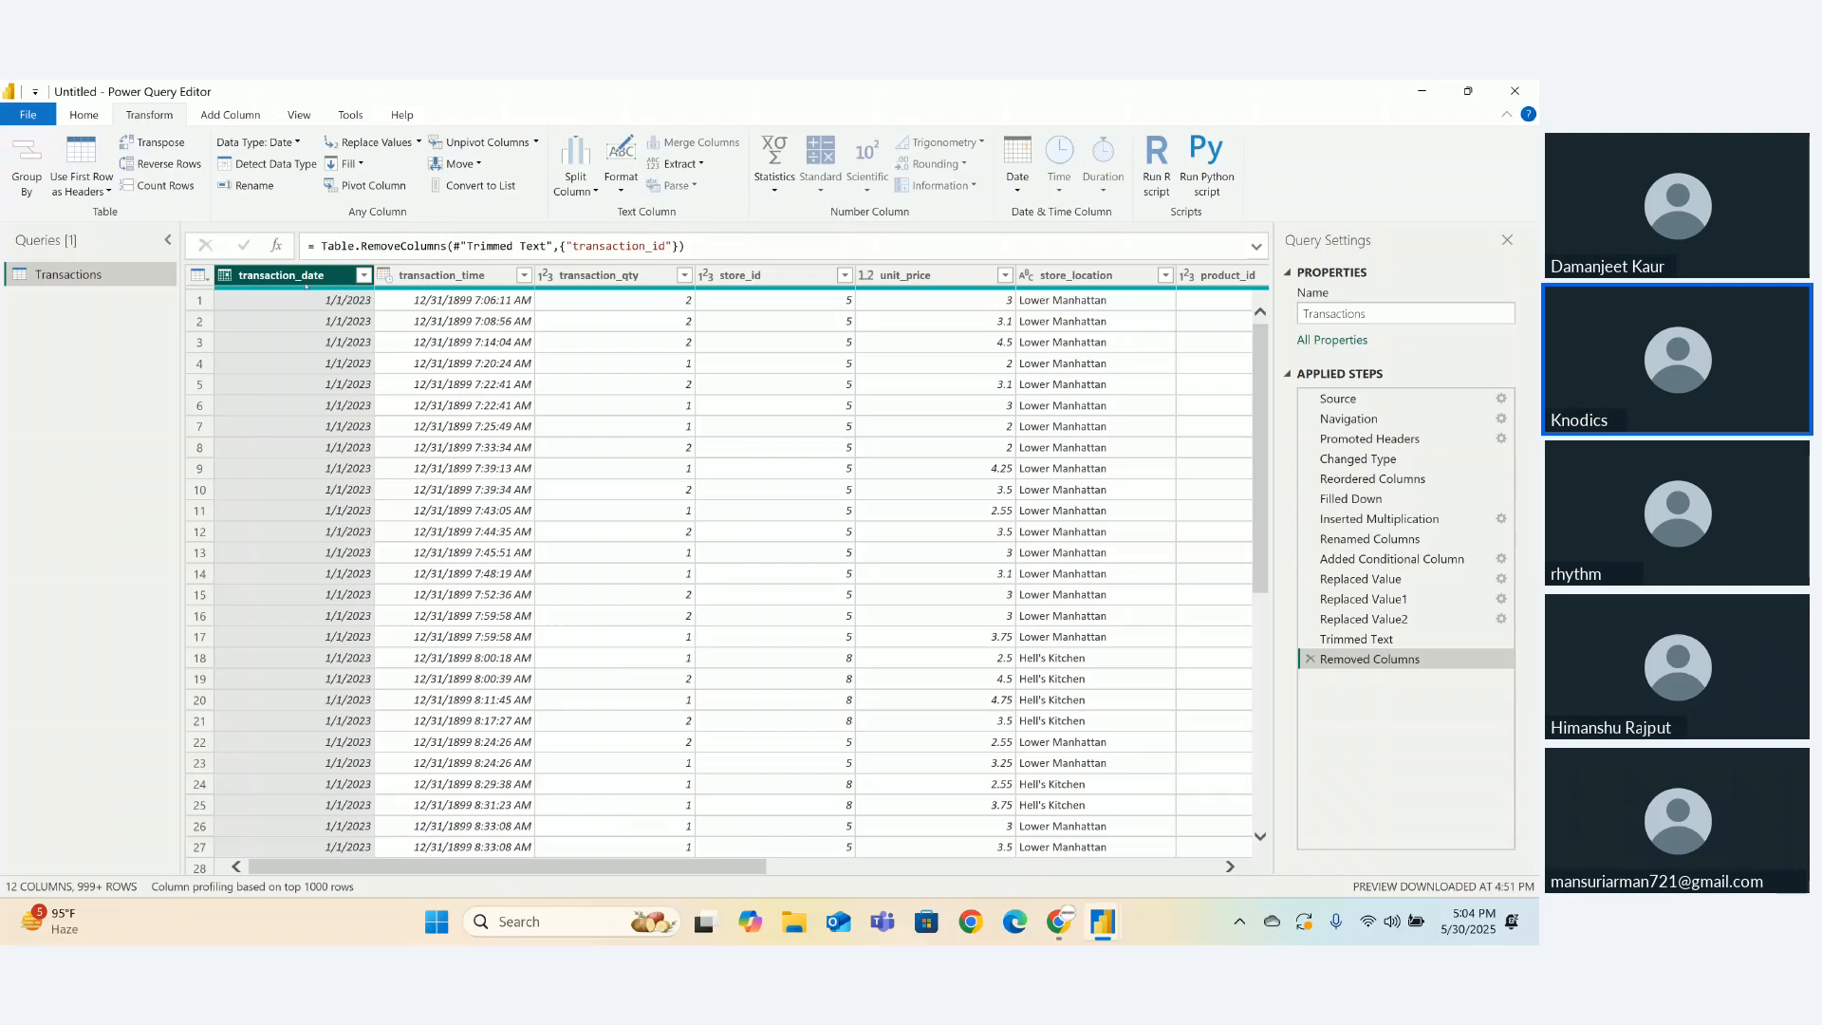
- Duplicate the transaction_date column and check the copied dates
right_click(299, 277)
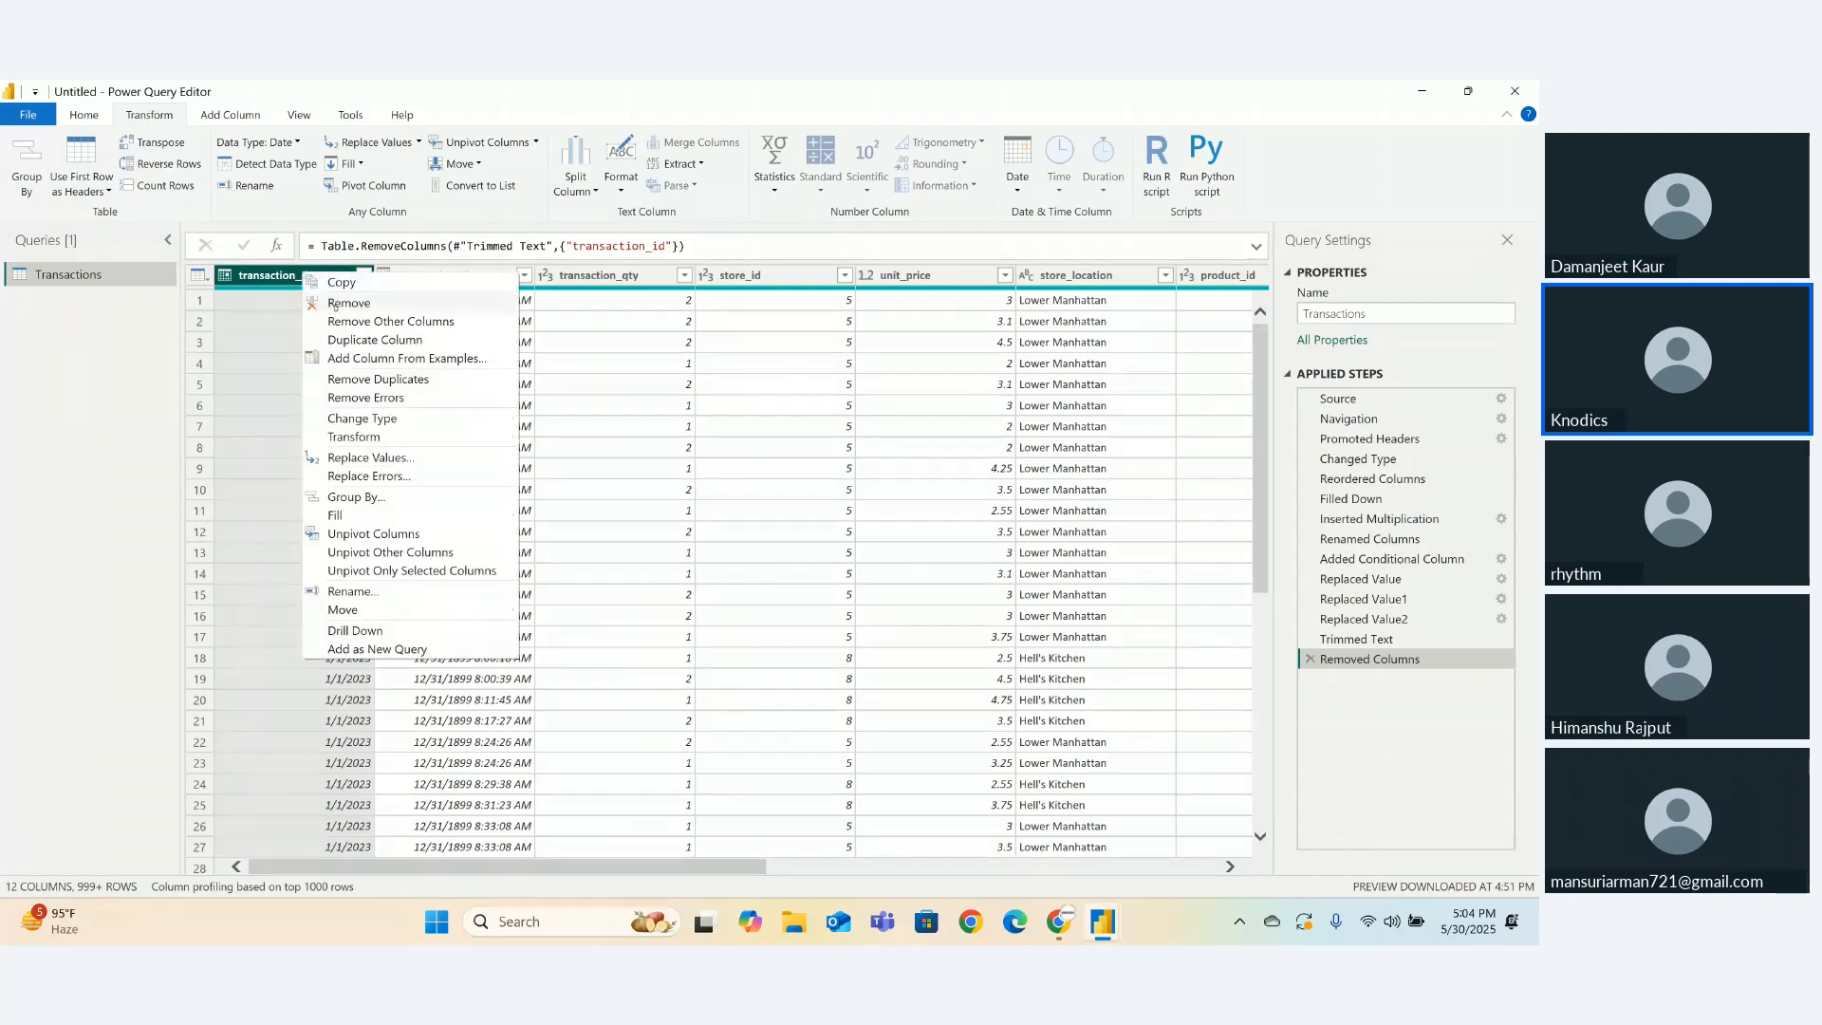
click(353, 342)
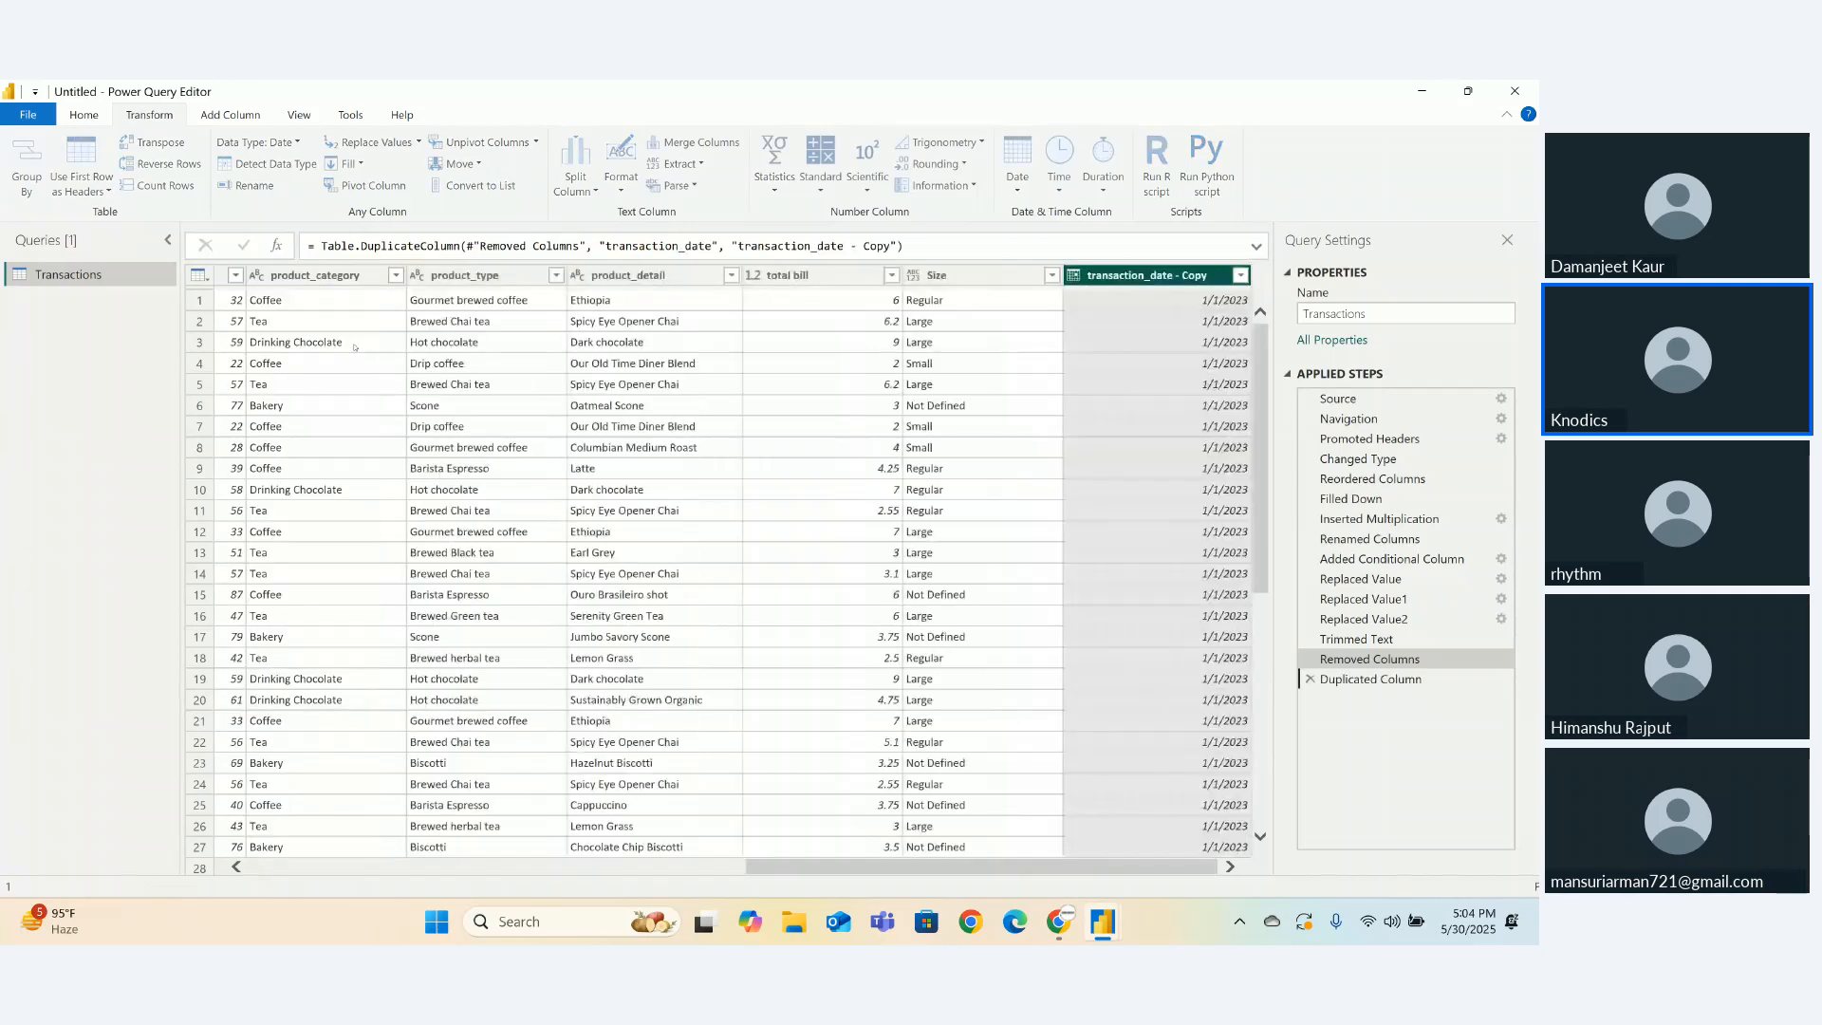
right_click(1137, 284)
mouse_move(1167, 457)
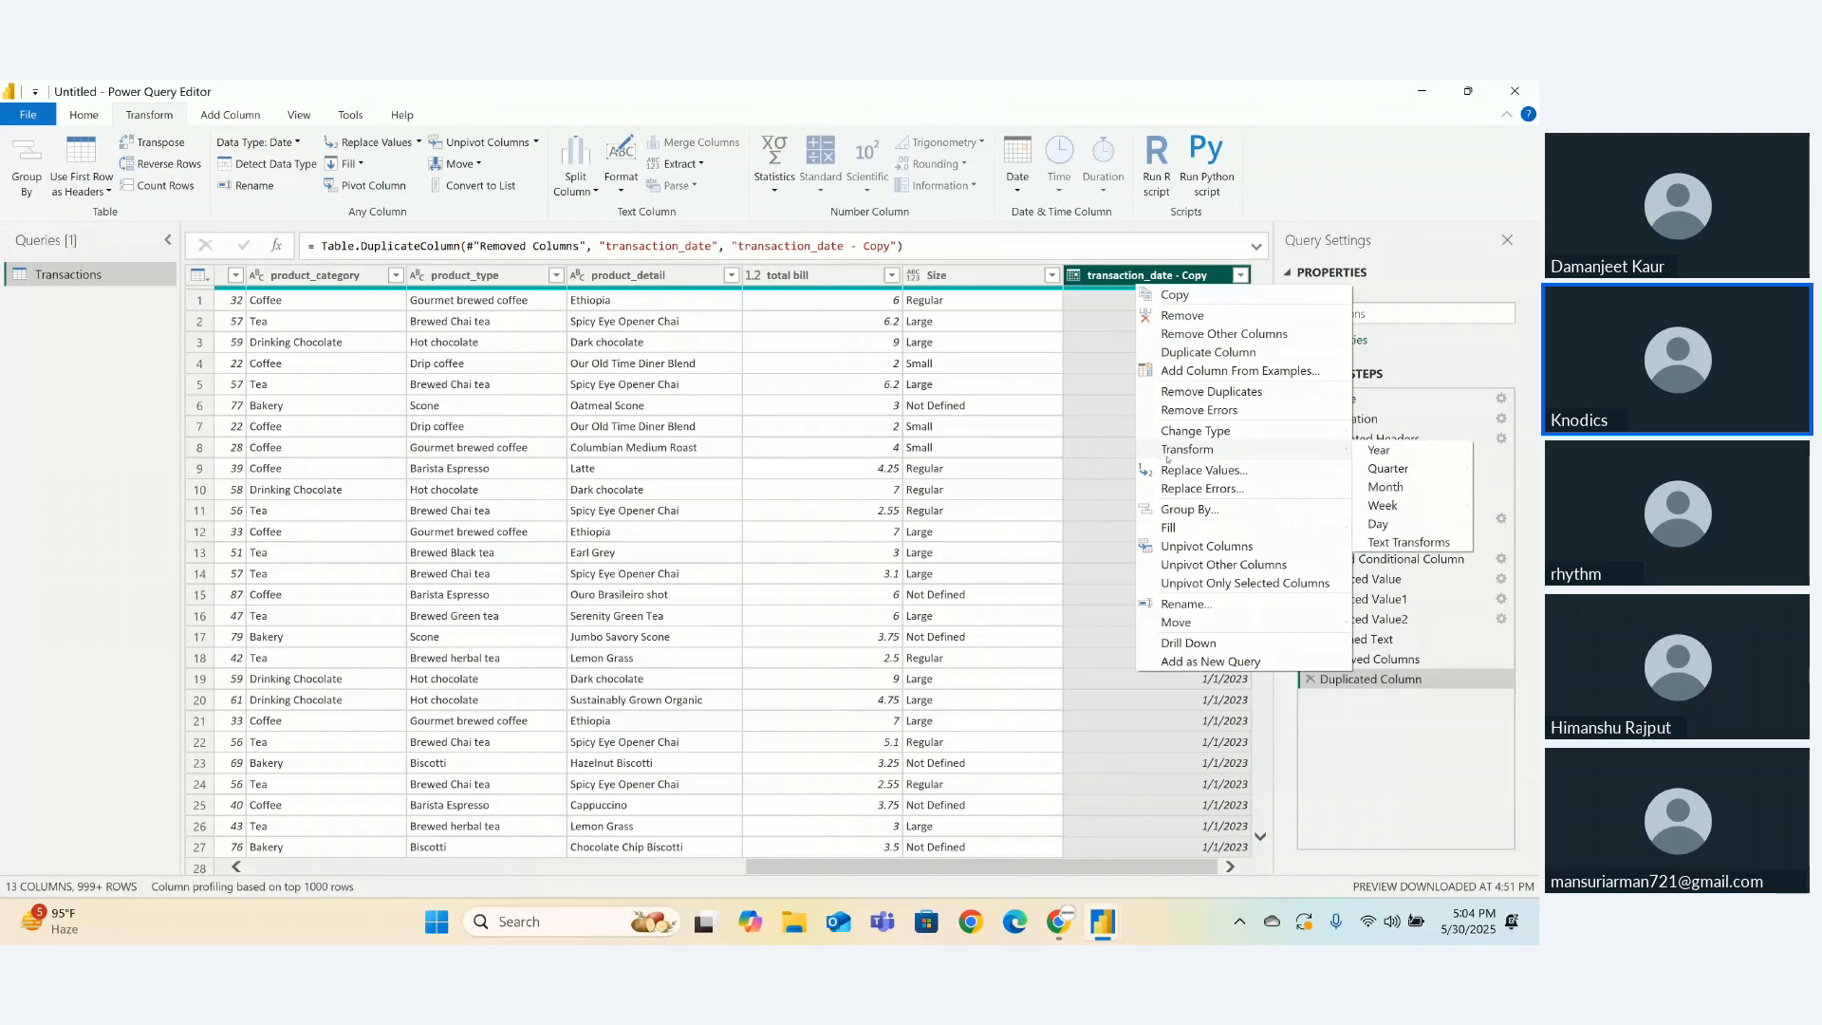
click(1132, 429)
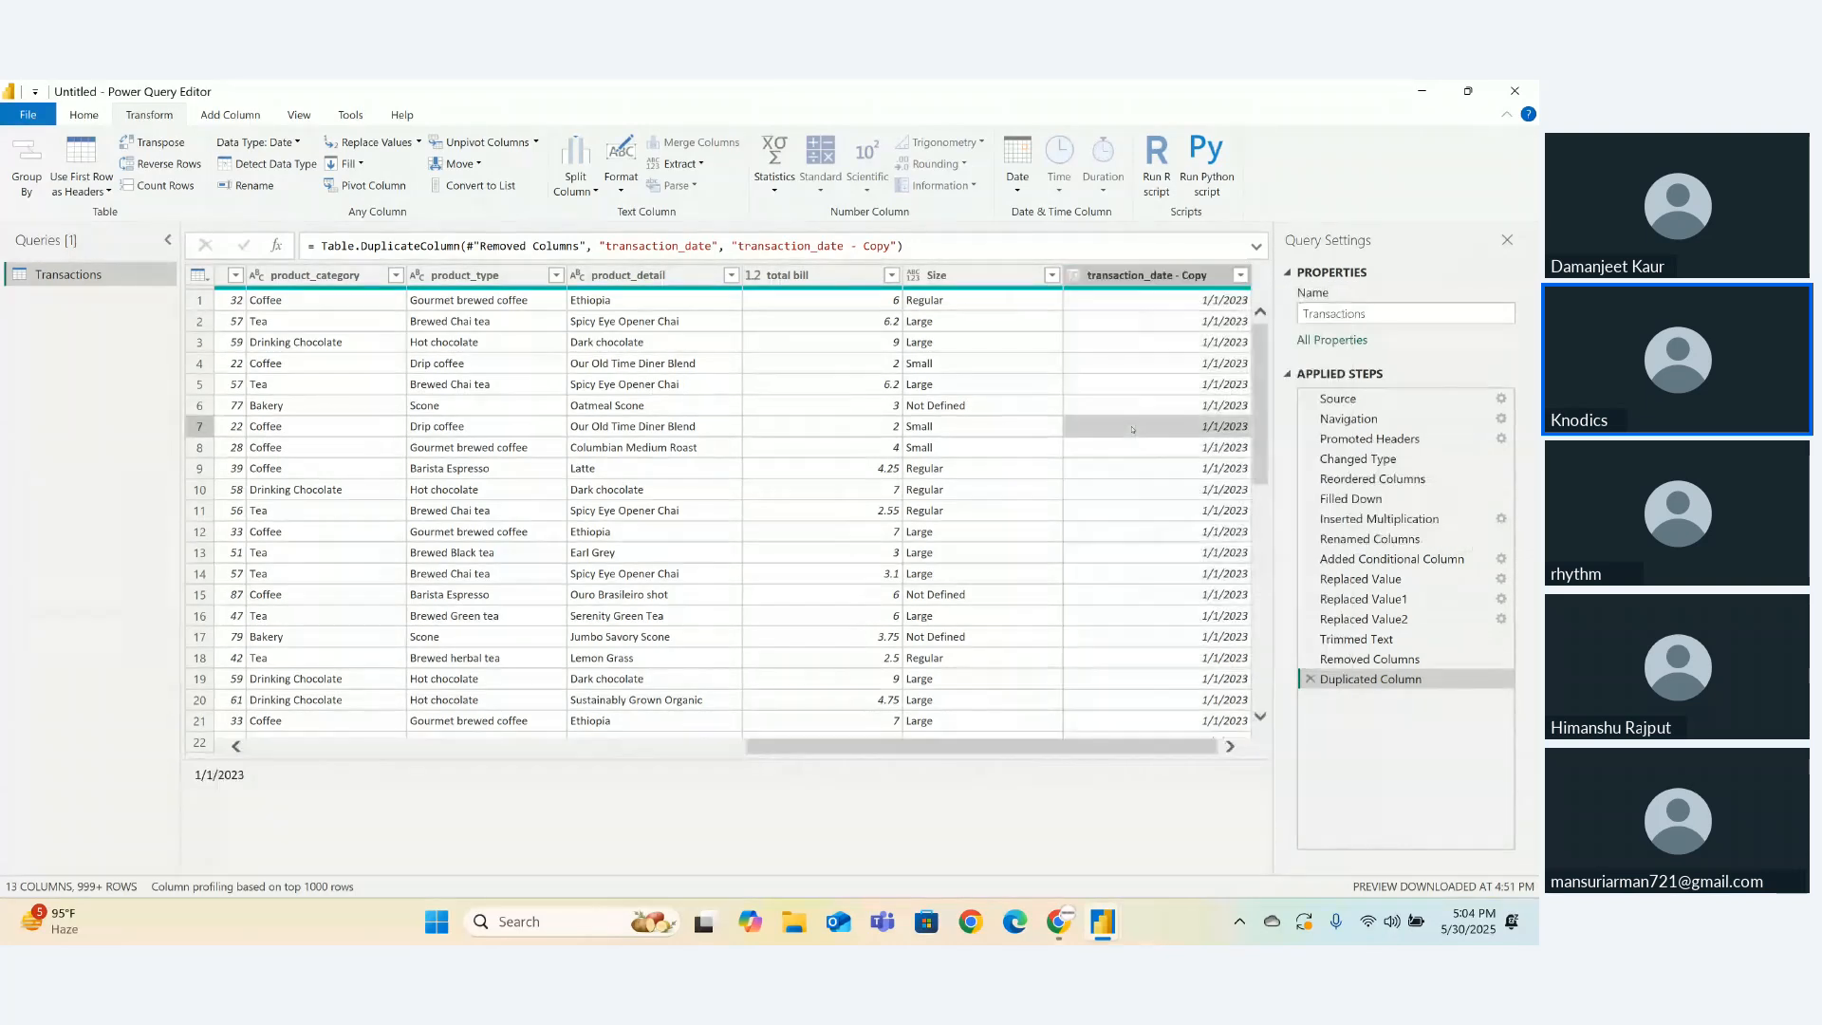
click(1134, 298)
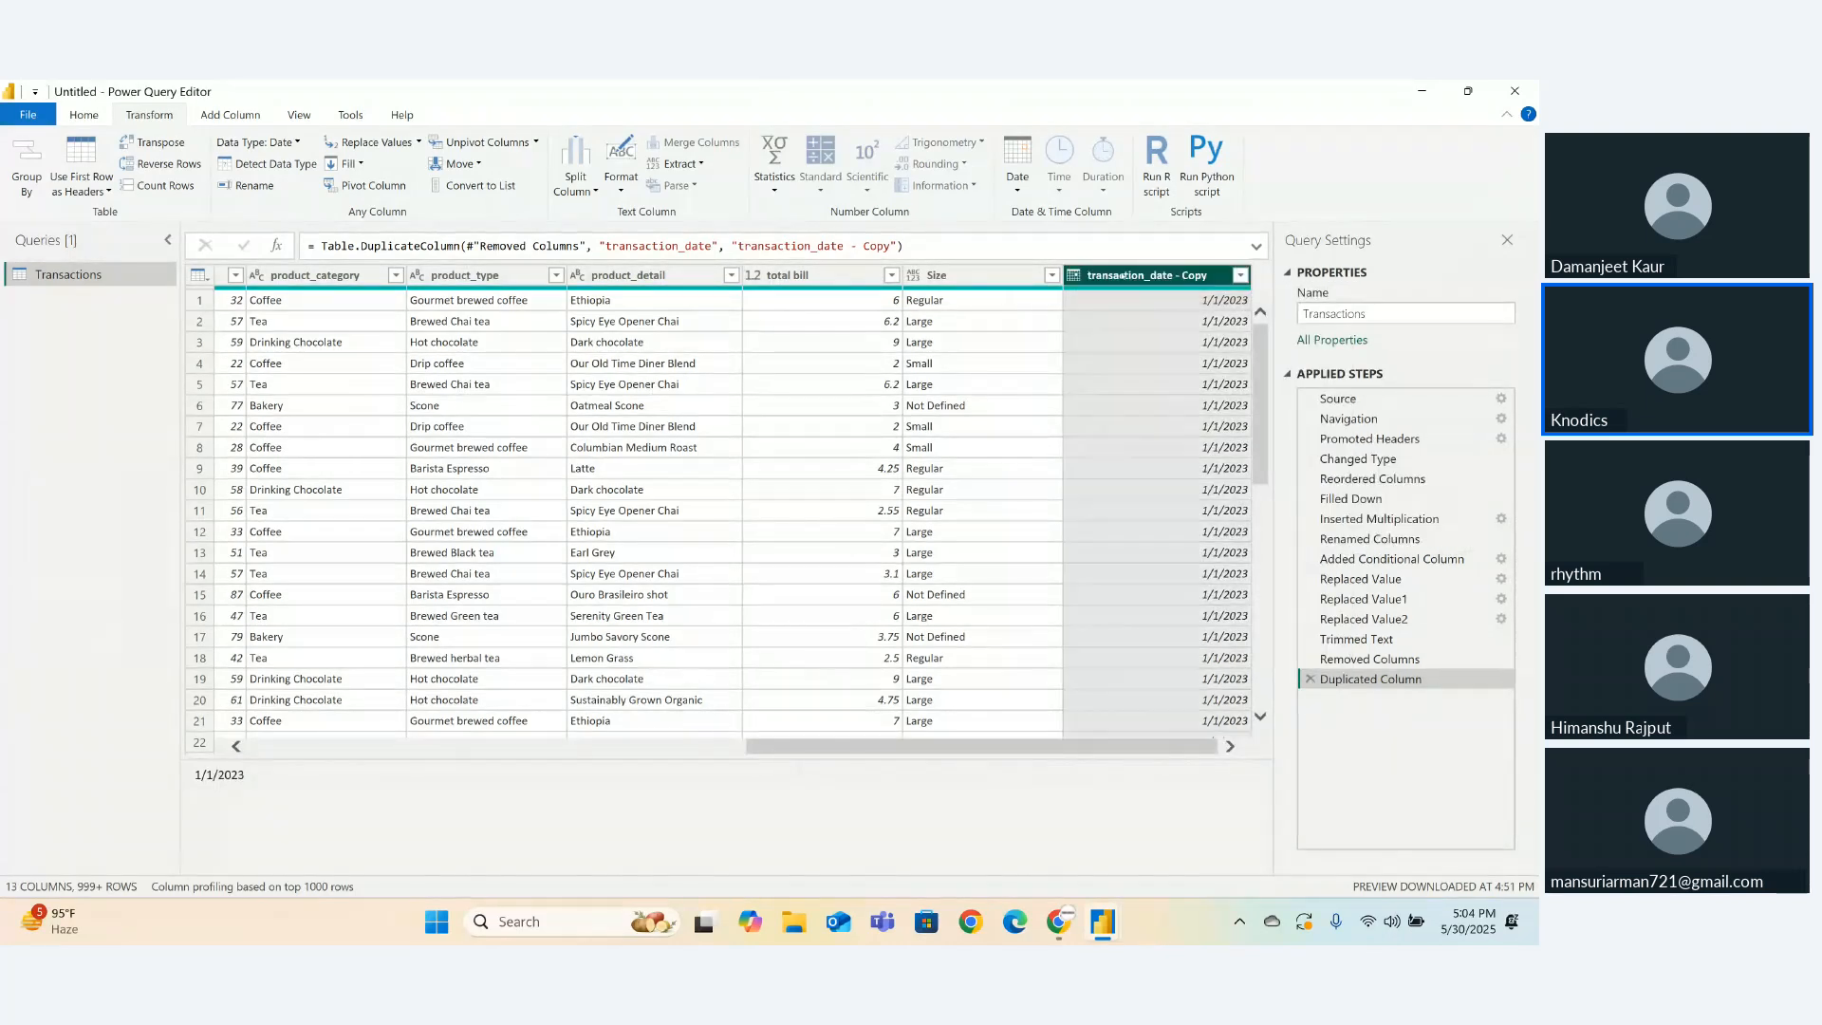
- Convert the copied date column to month names like January with Transform > Month > Name of Month
double_click(1129, 275)
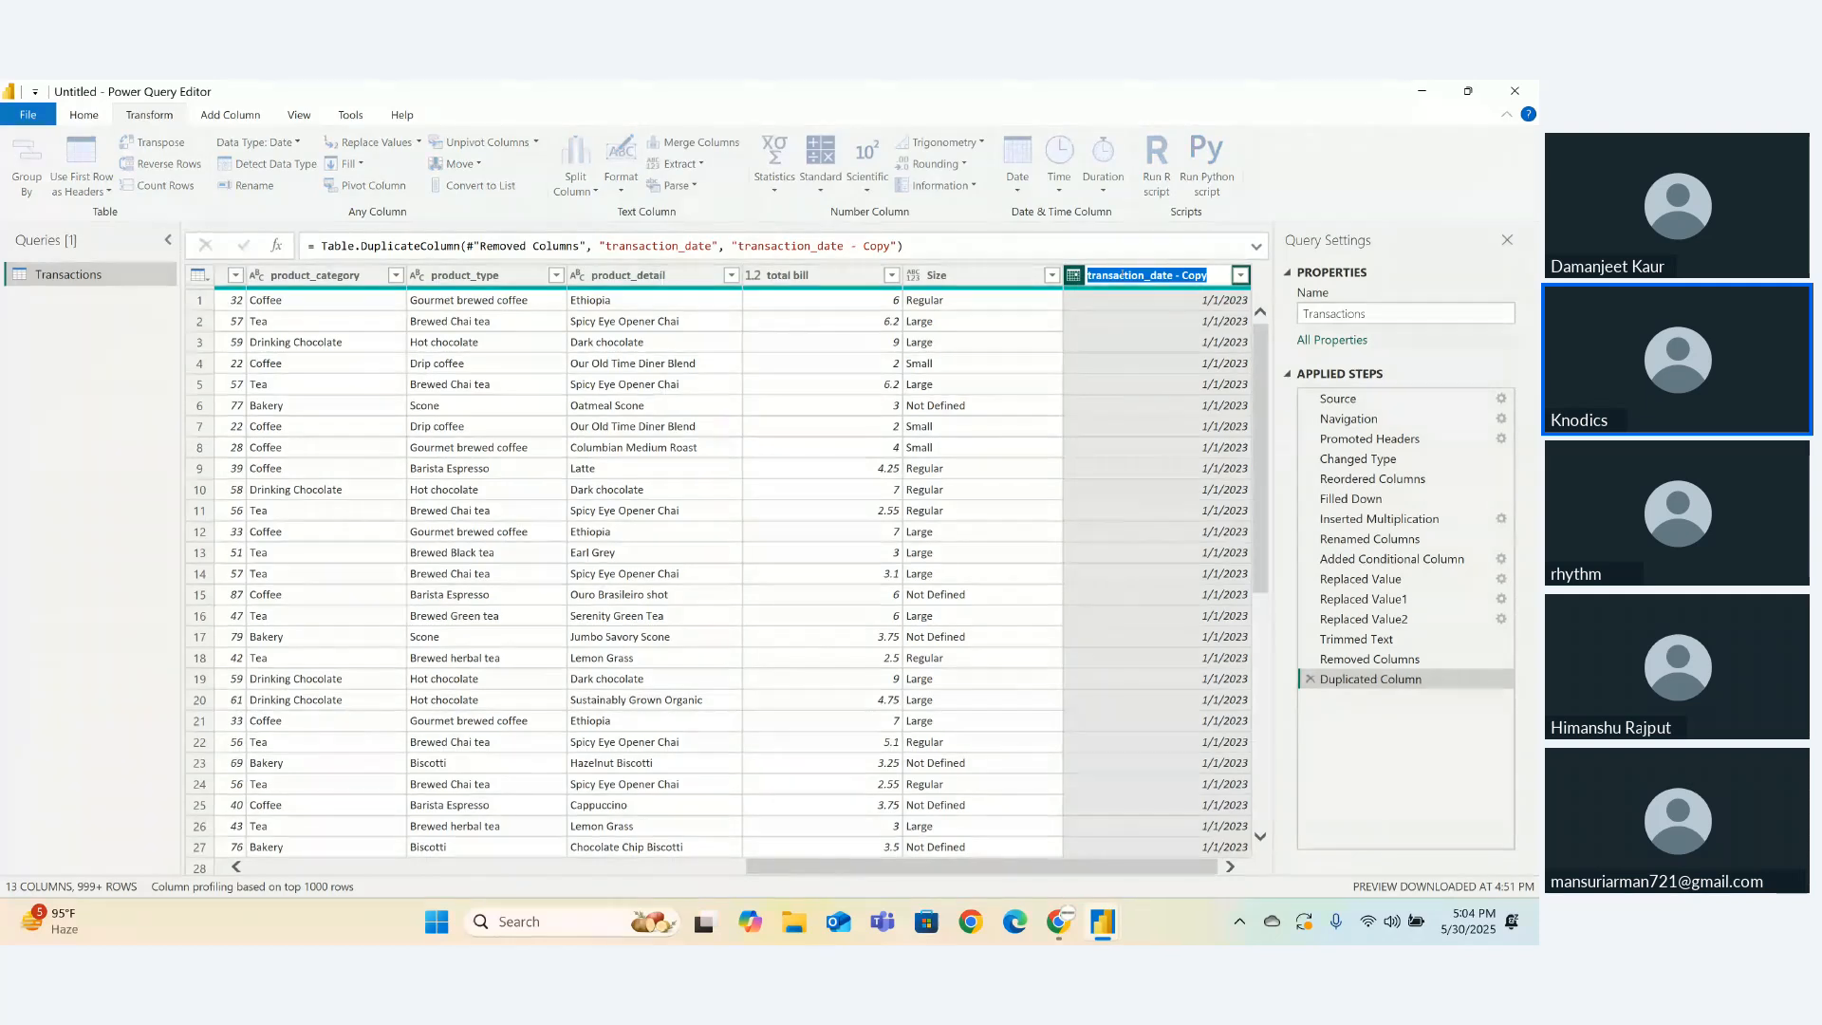
key(Return)
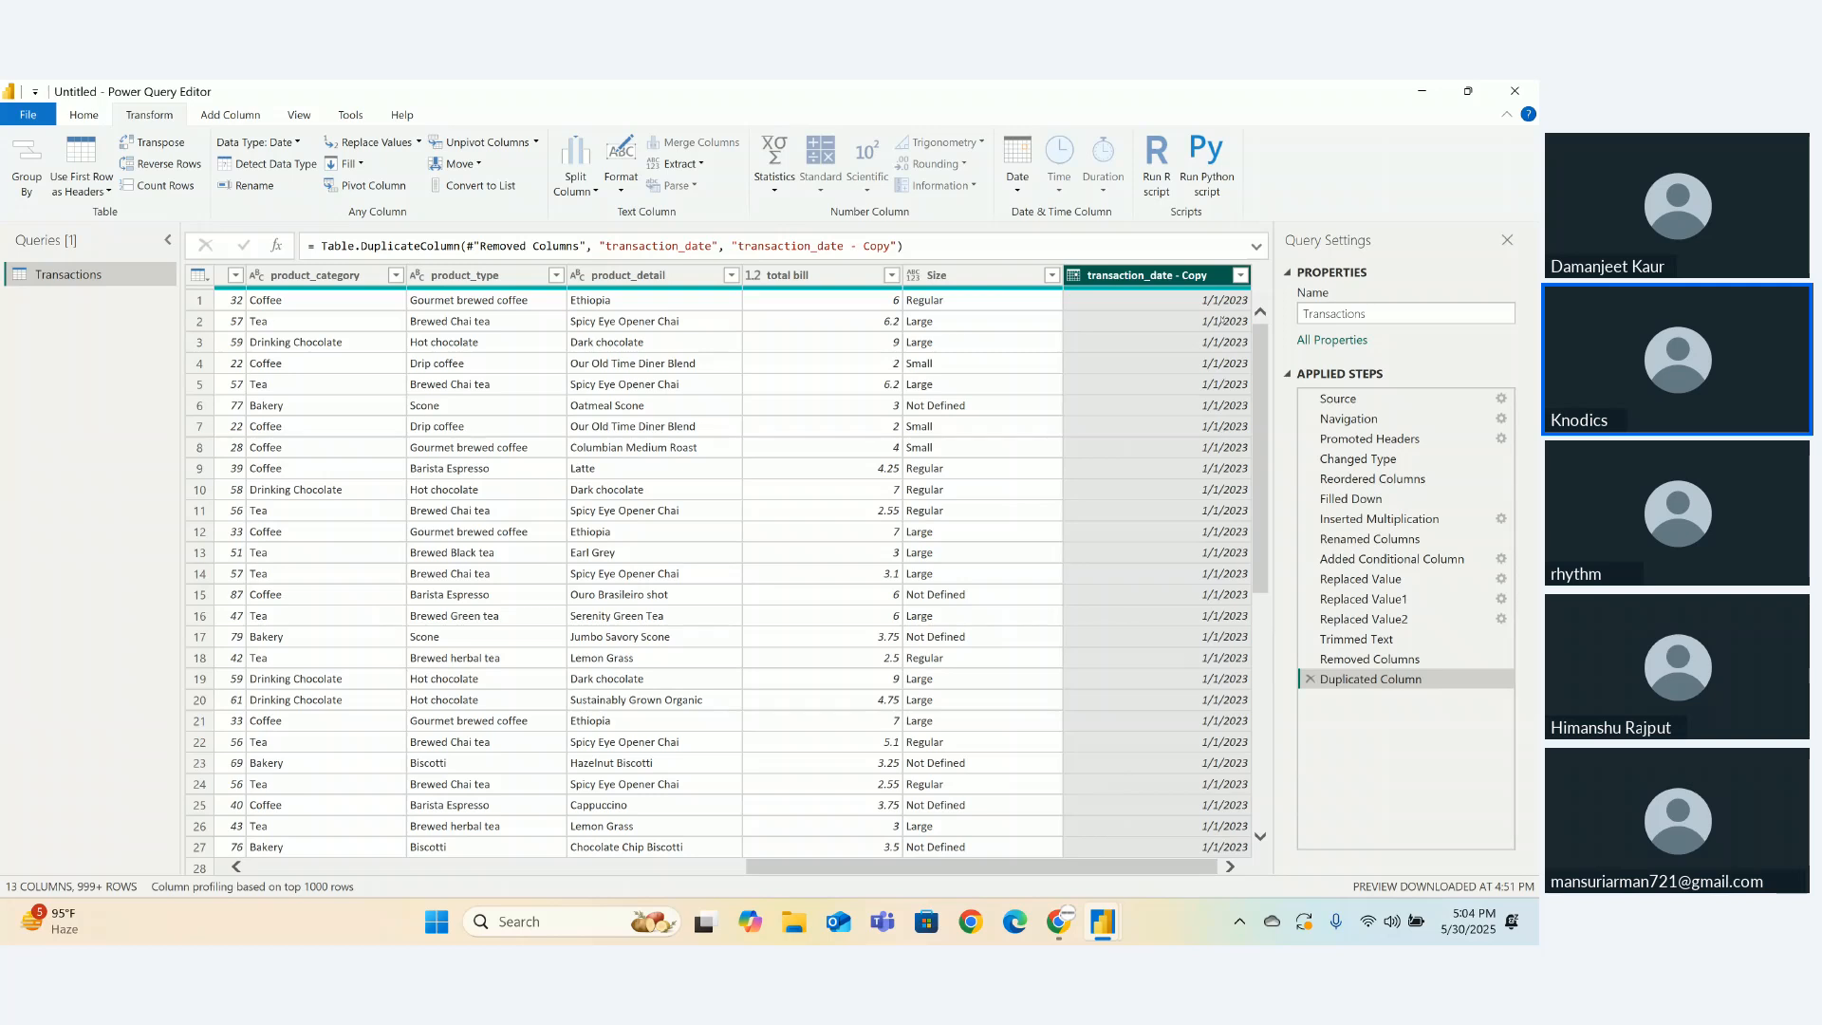
click(1198, 302)
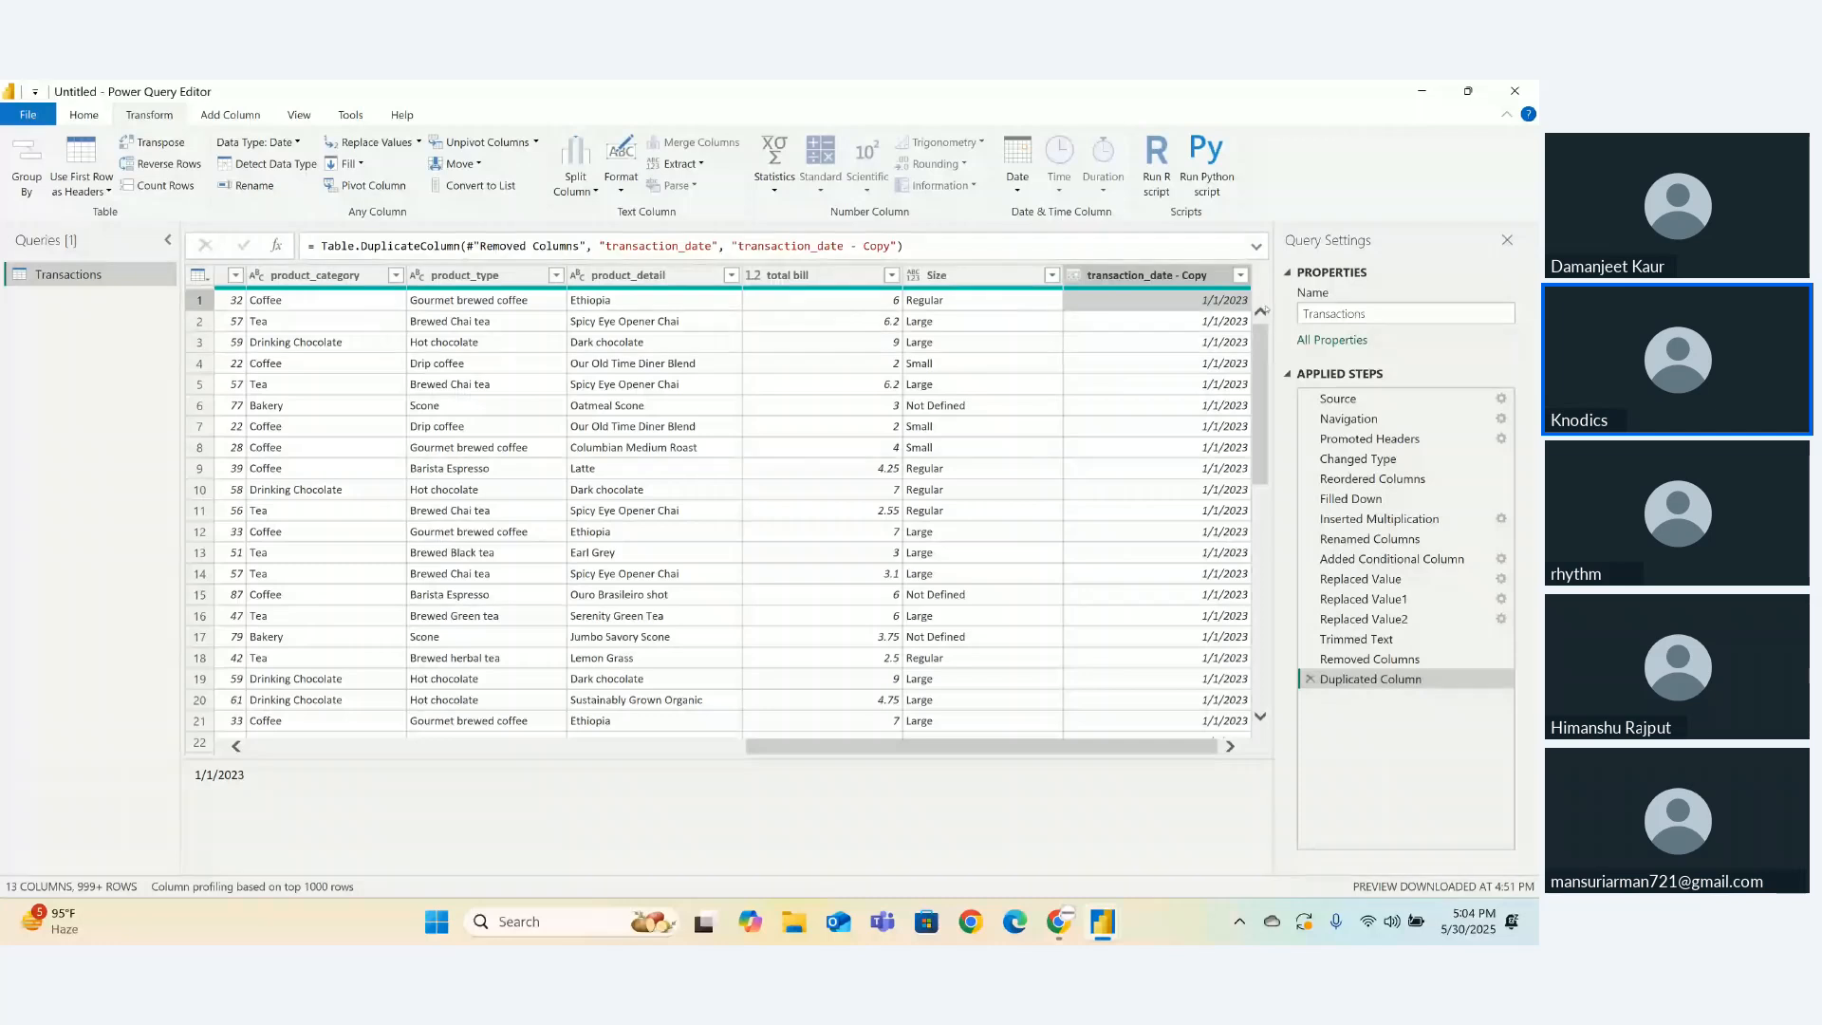
right_click(1177, 275)
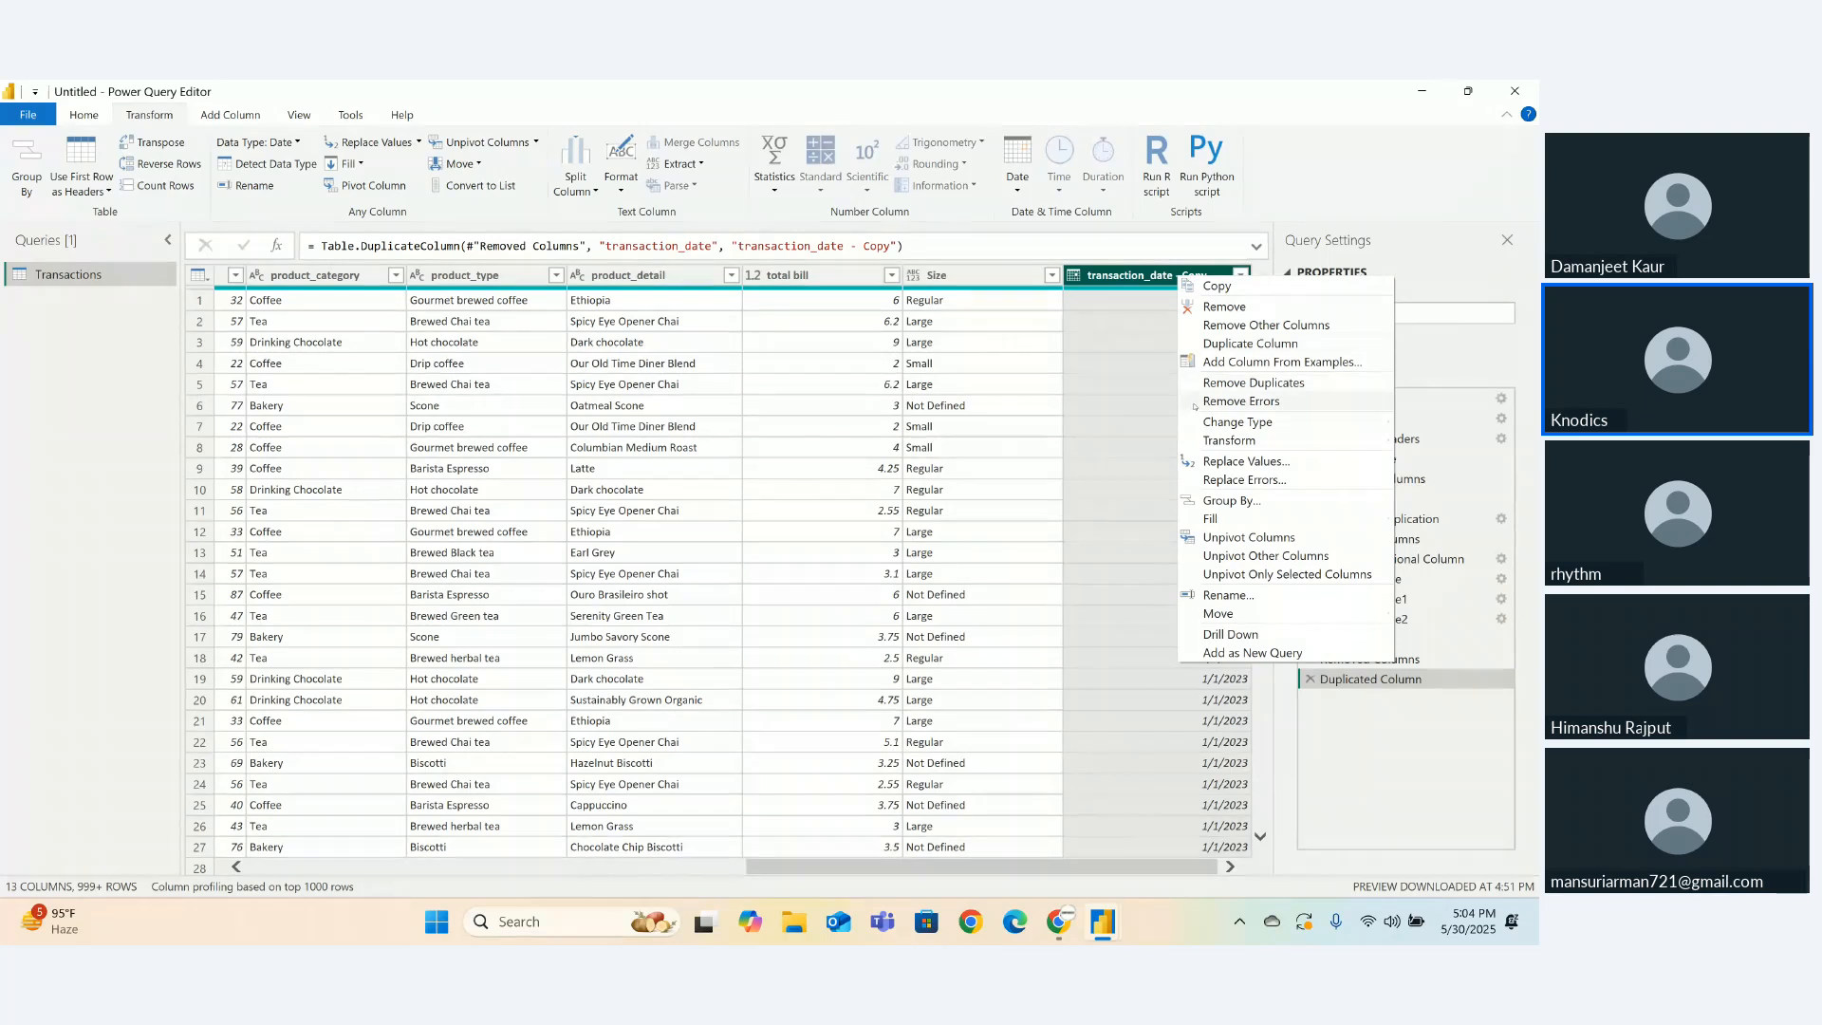
mouse_move(1217, 442)
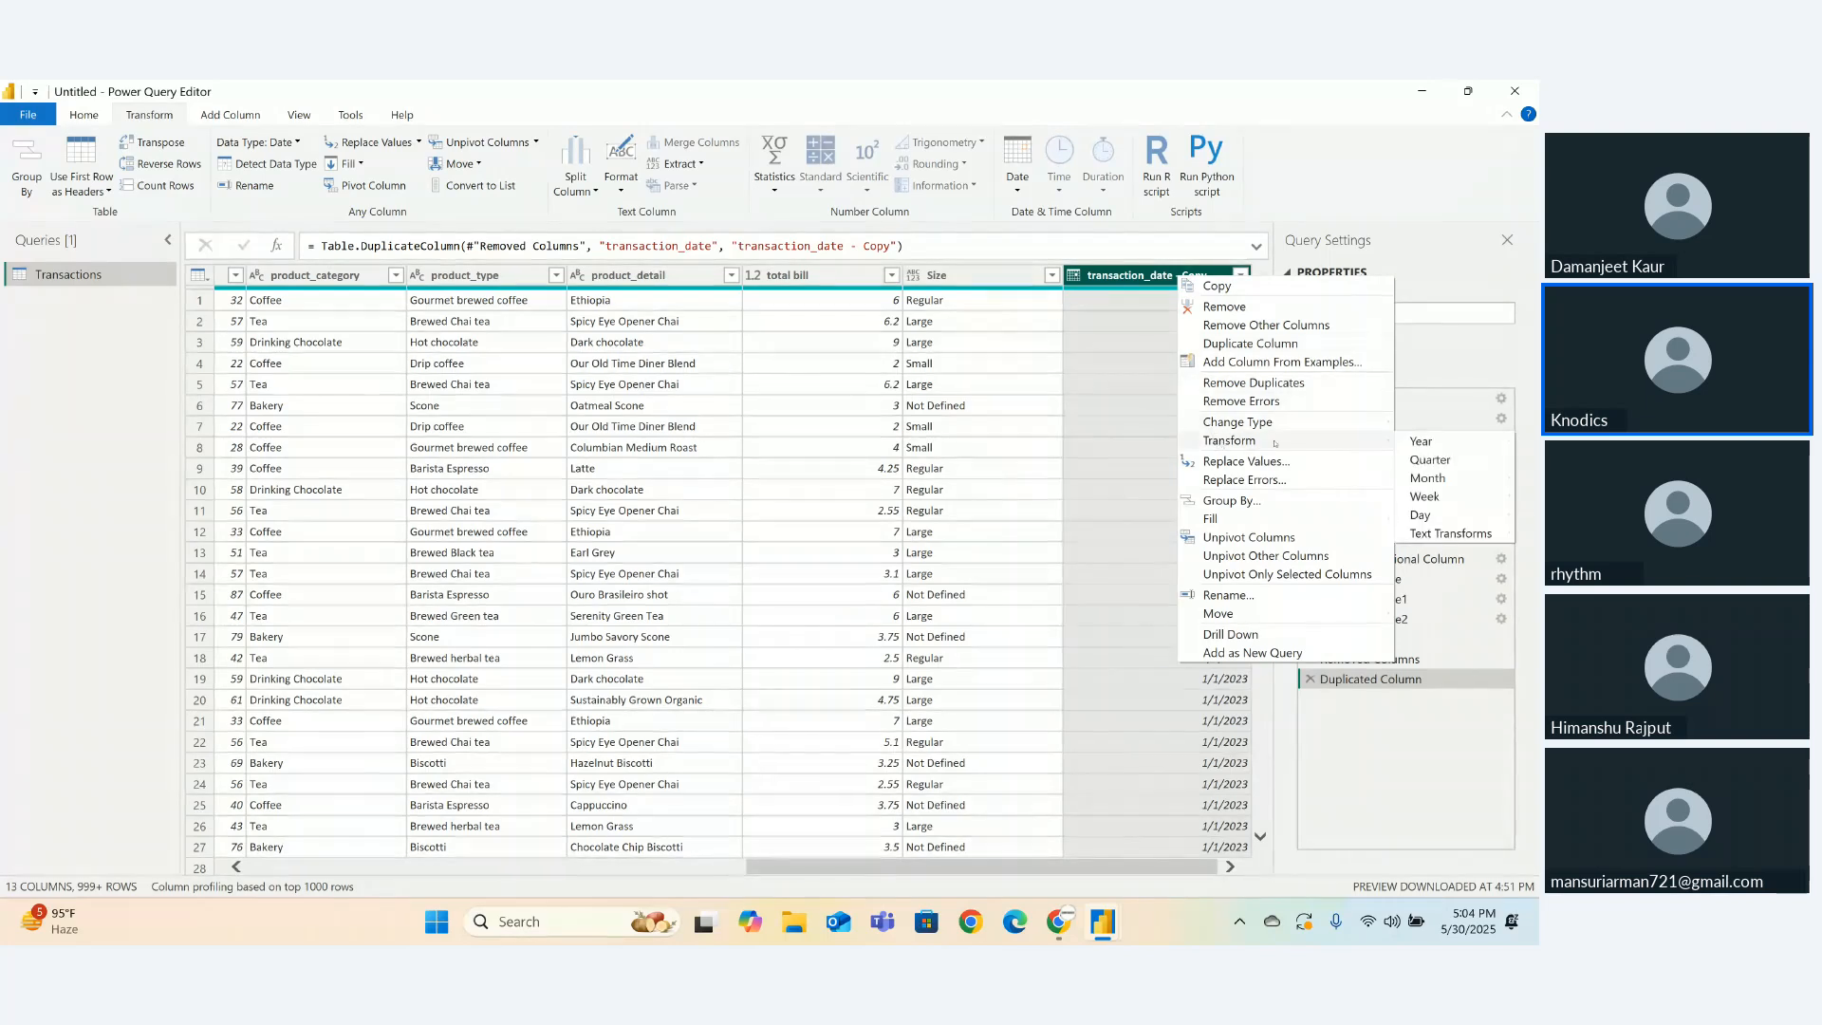
mouse_move(1429, 477)
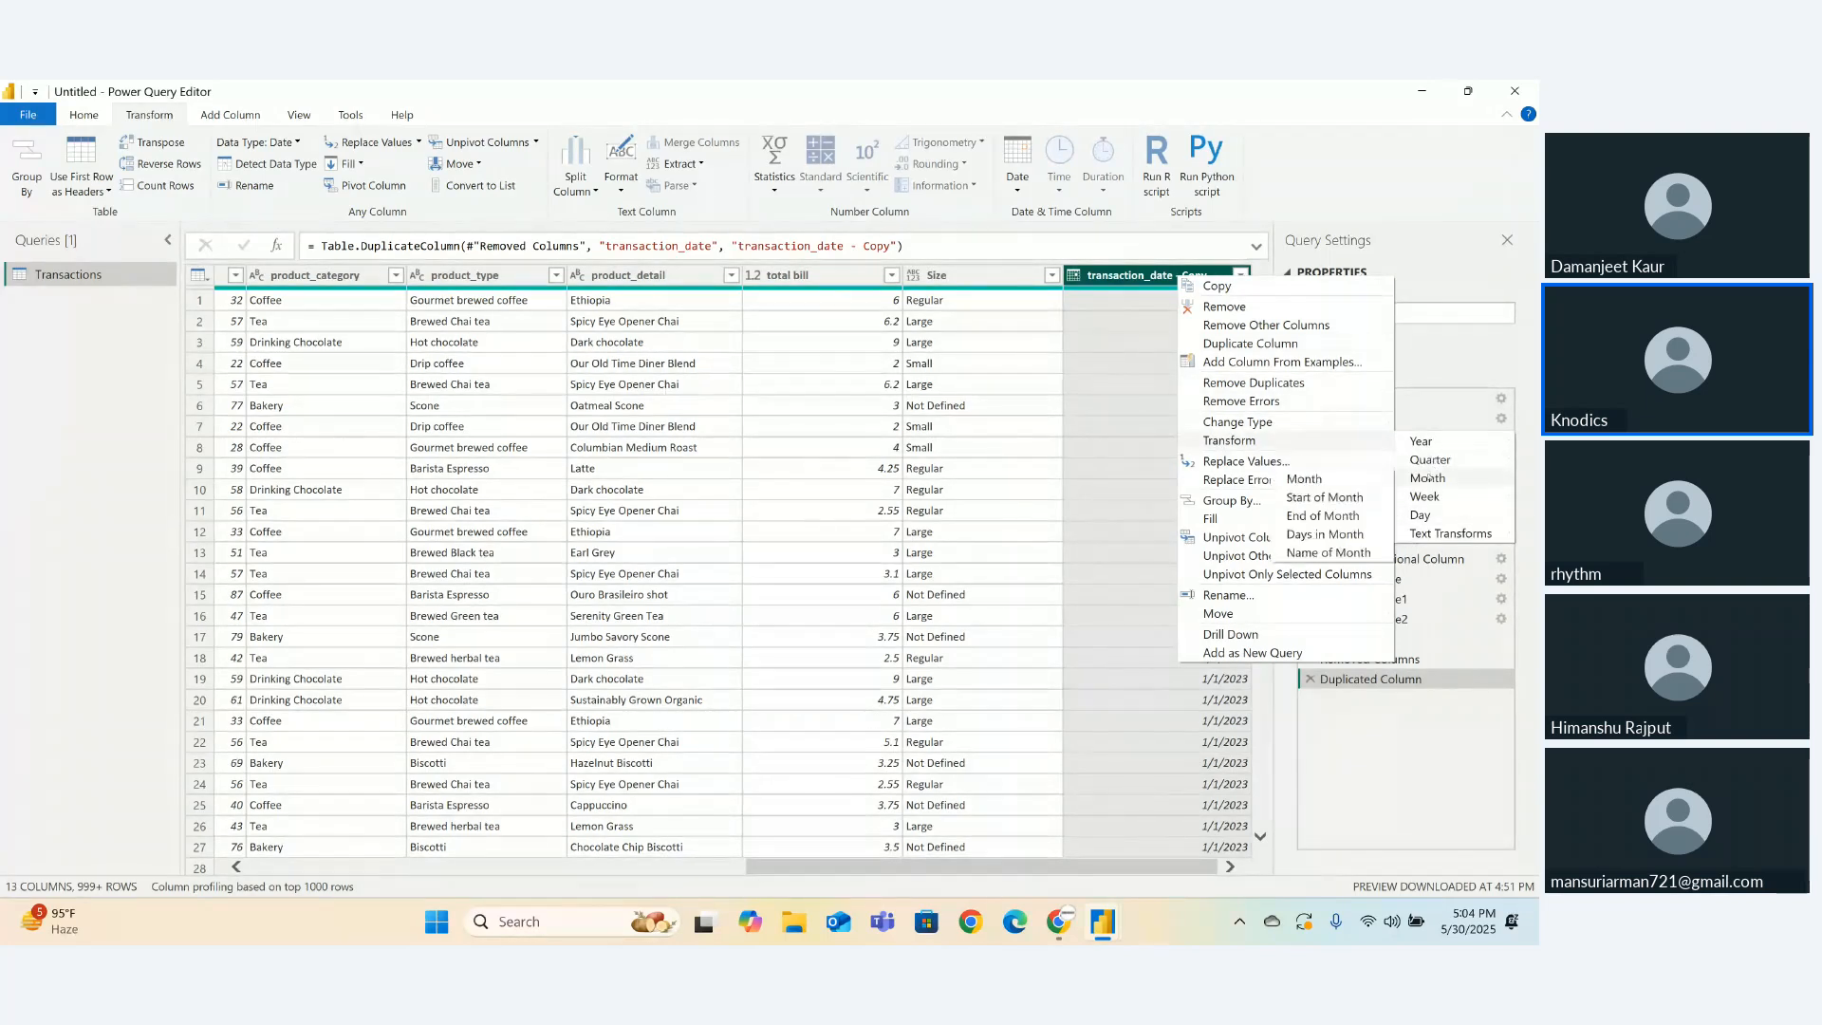
click(1328, 552)
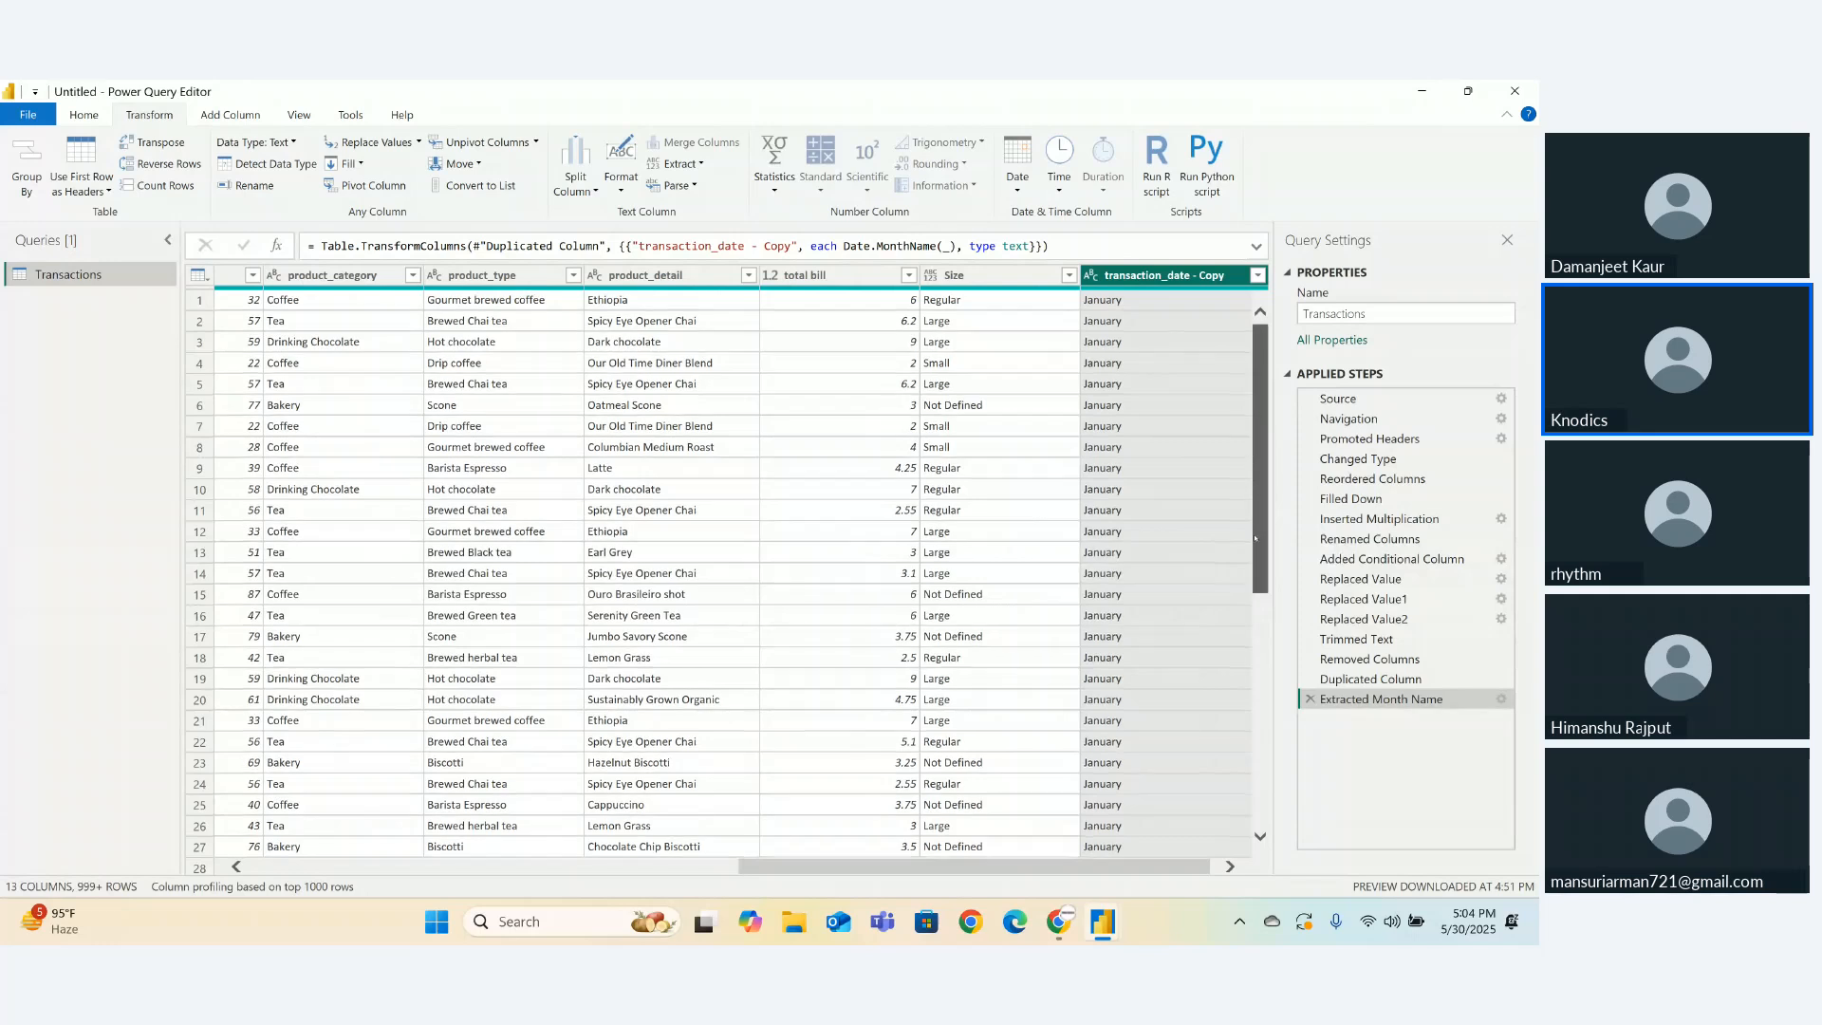
scroll(1263, 645, down, 2)
drag(1262, 644, 1260, 822)
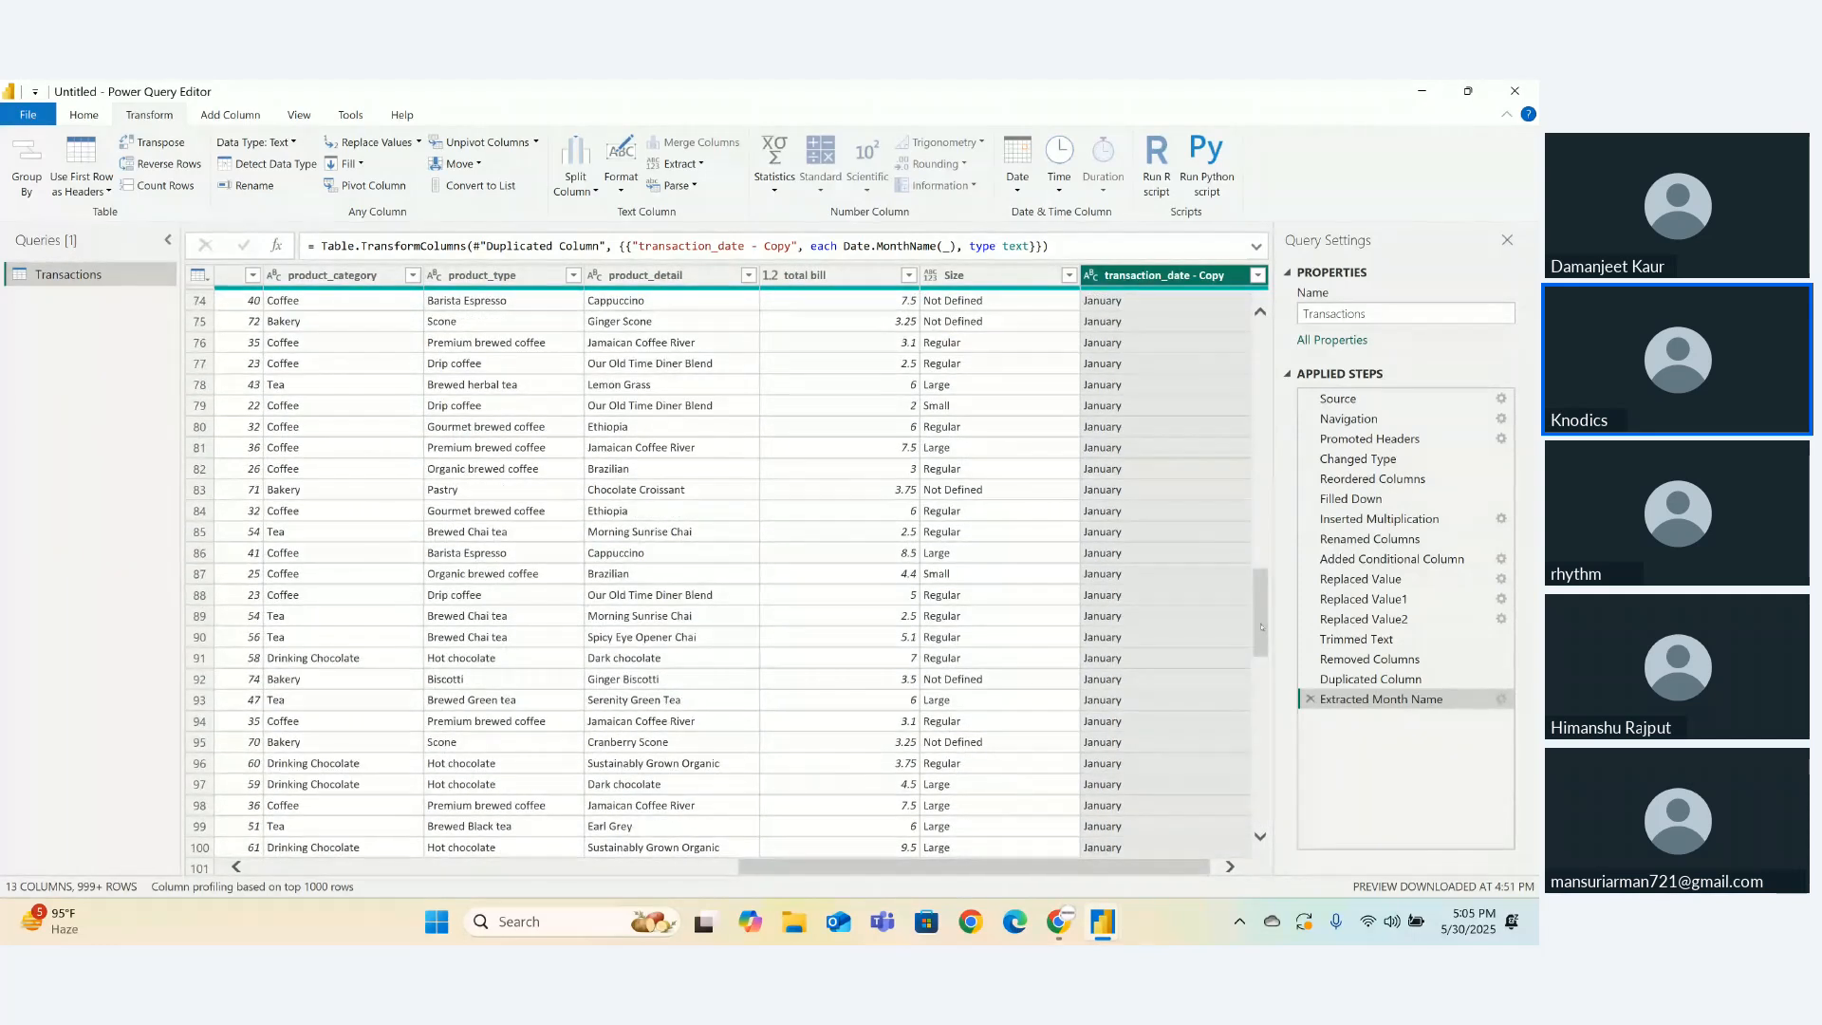
drag(1262, 625, 1262, 749)
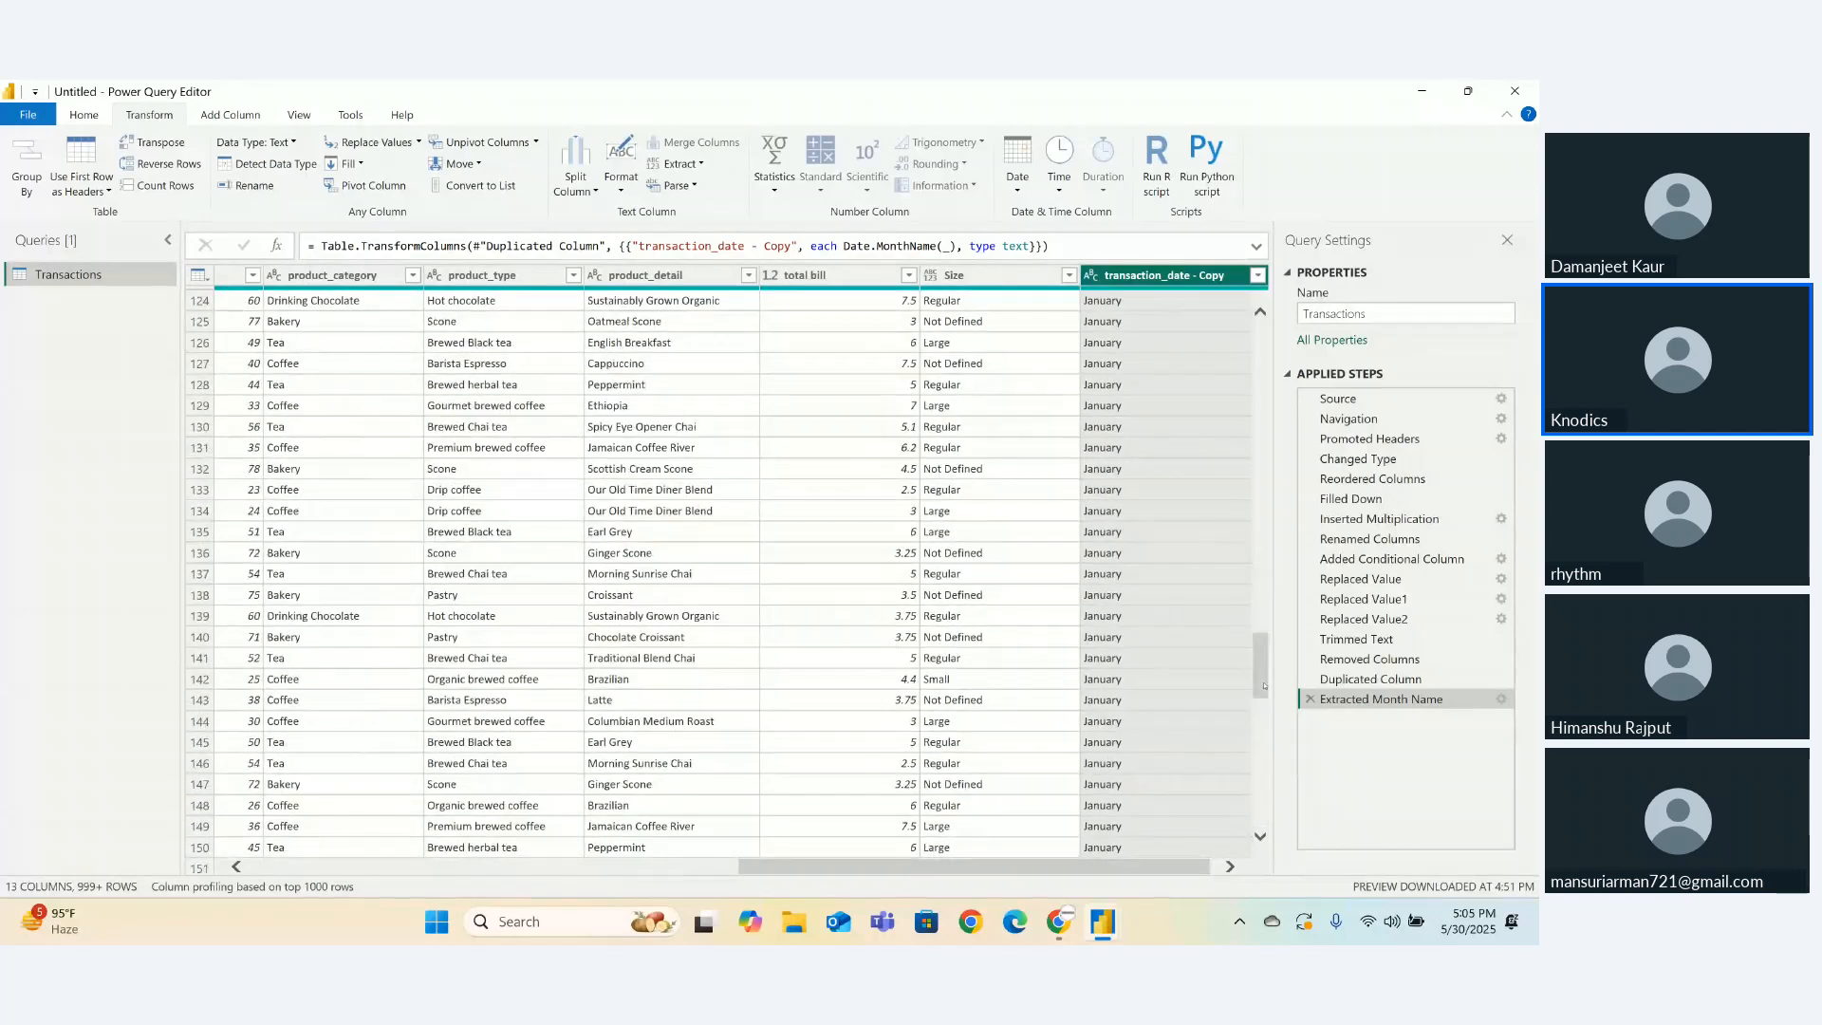
drag(1264, 685, 1267, 793)
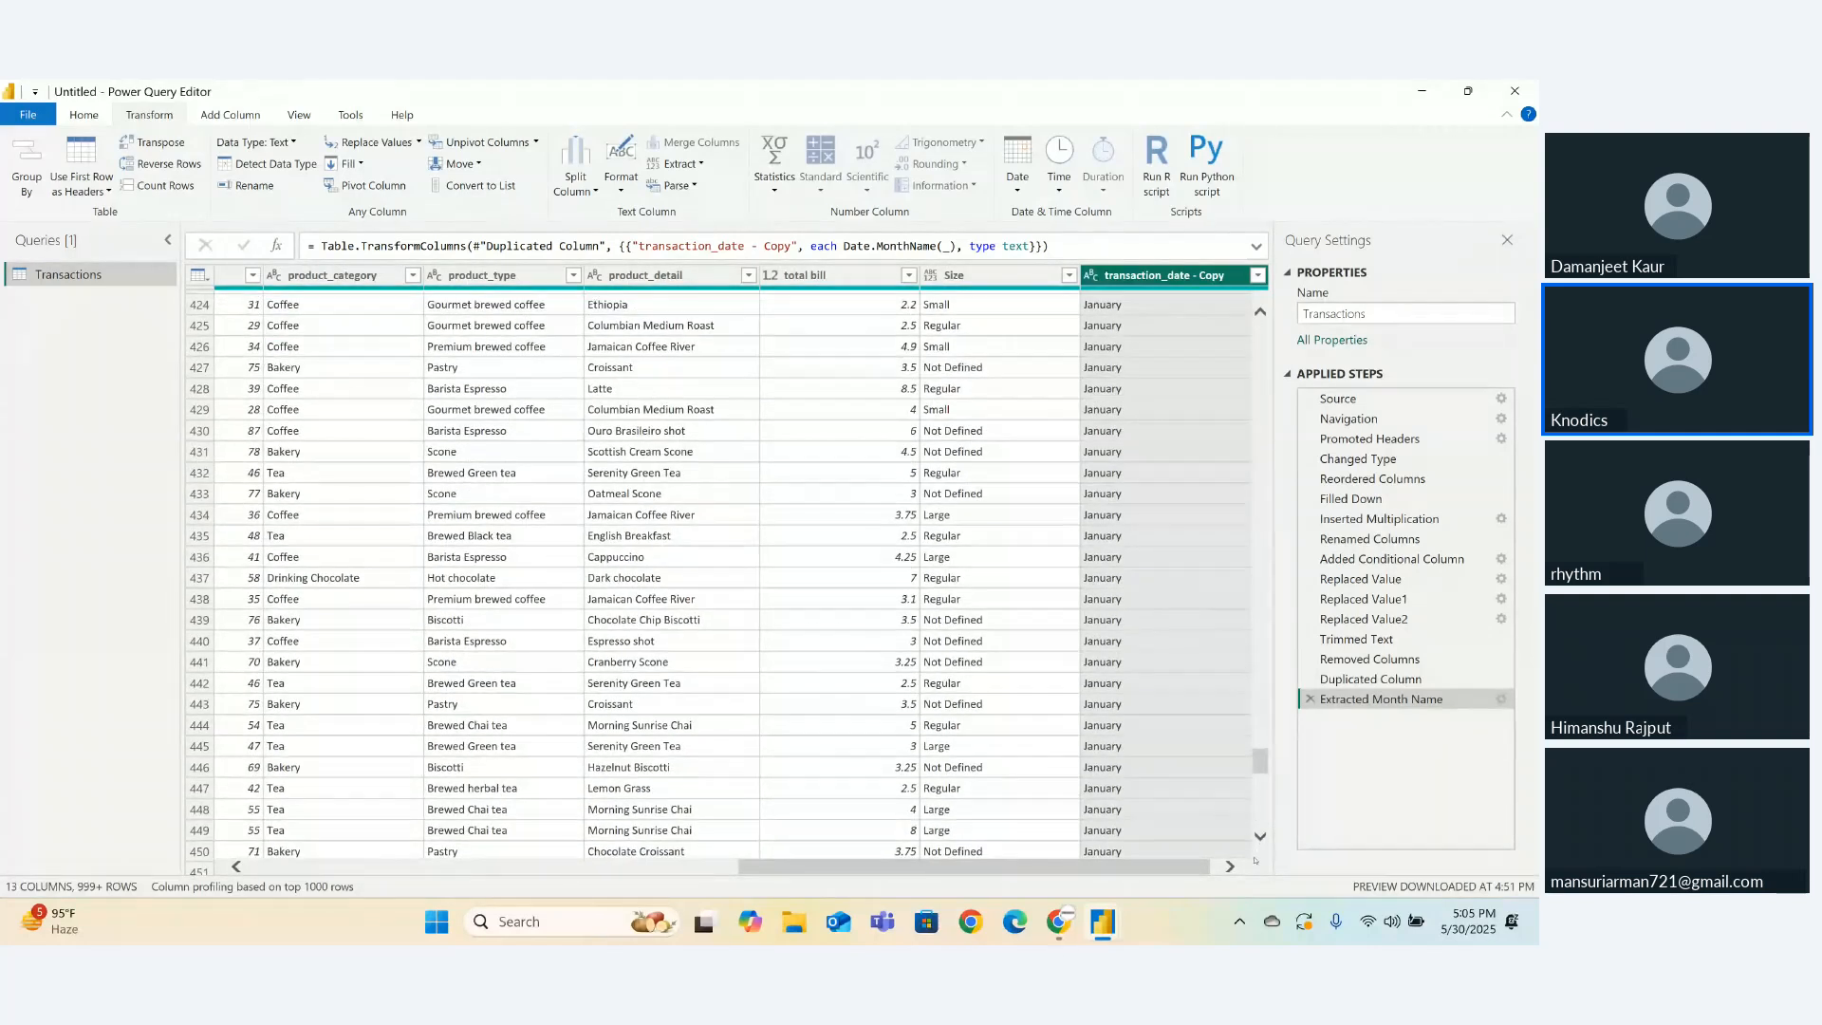
drag(1258, 770, 1259, 776)
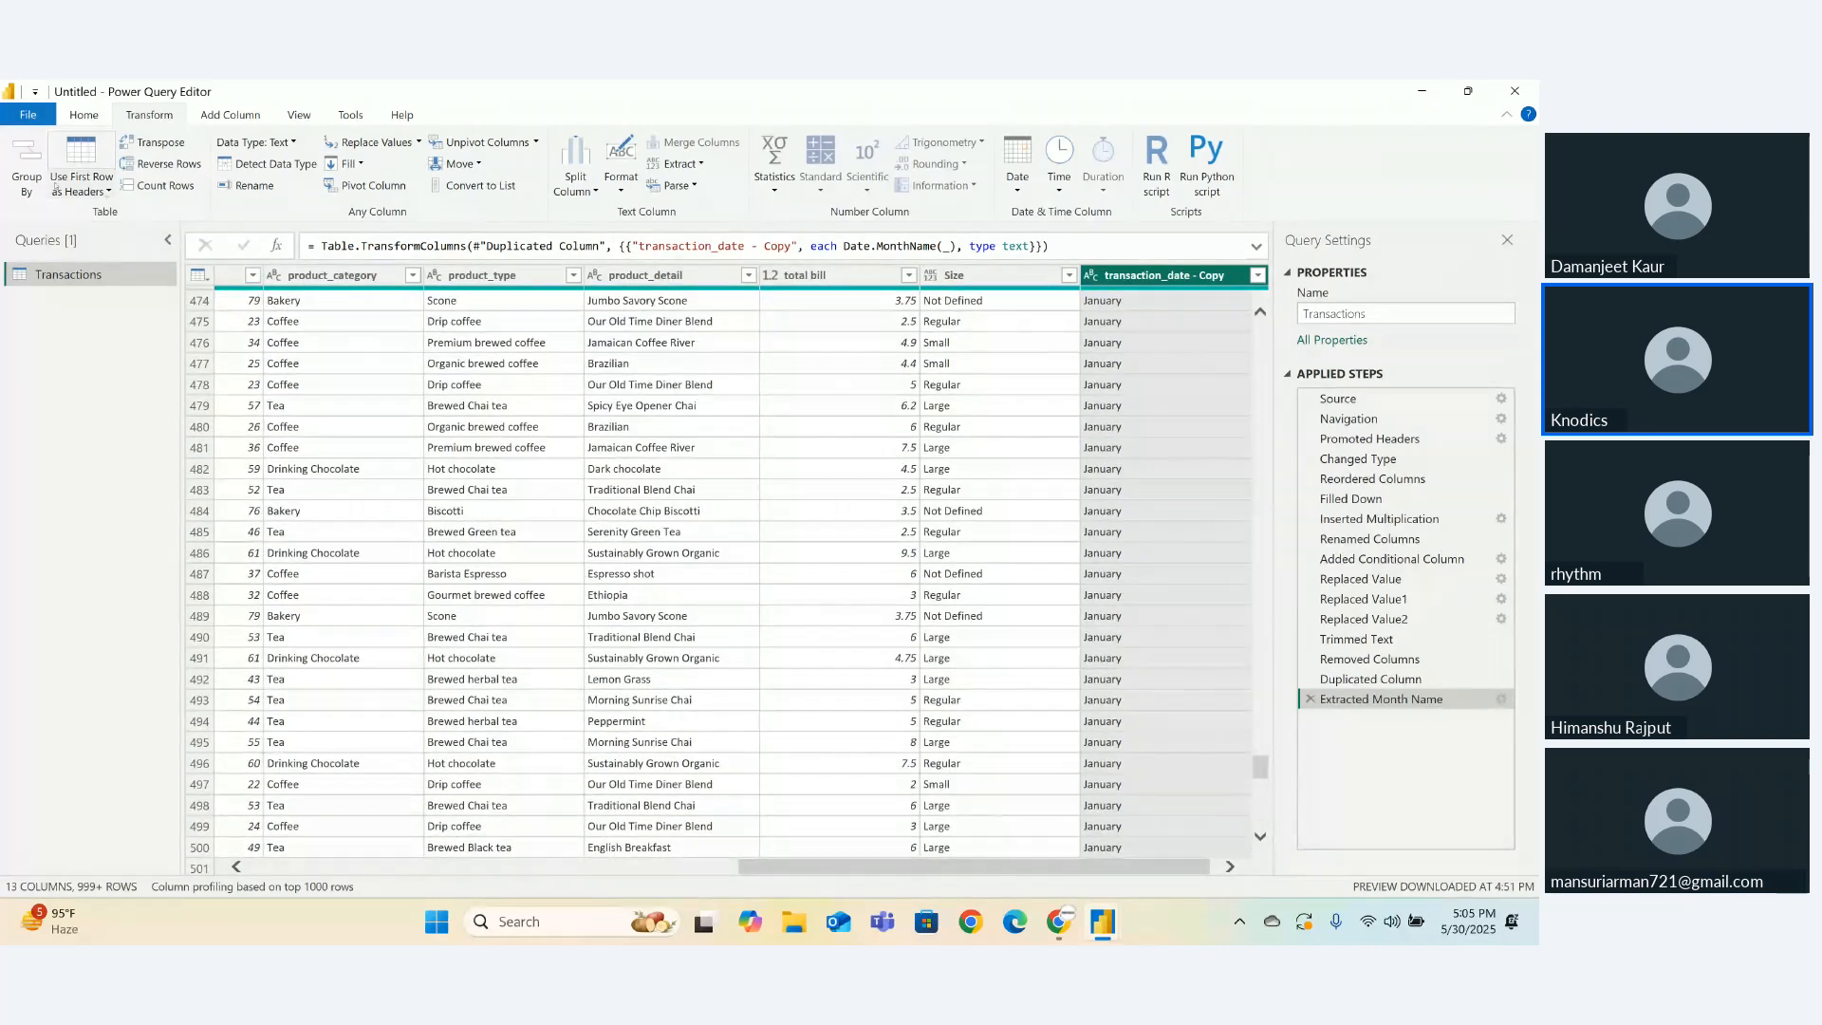
click(19, 171)
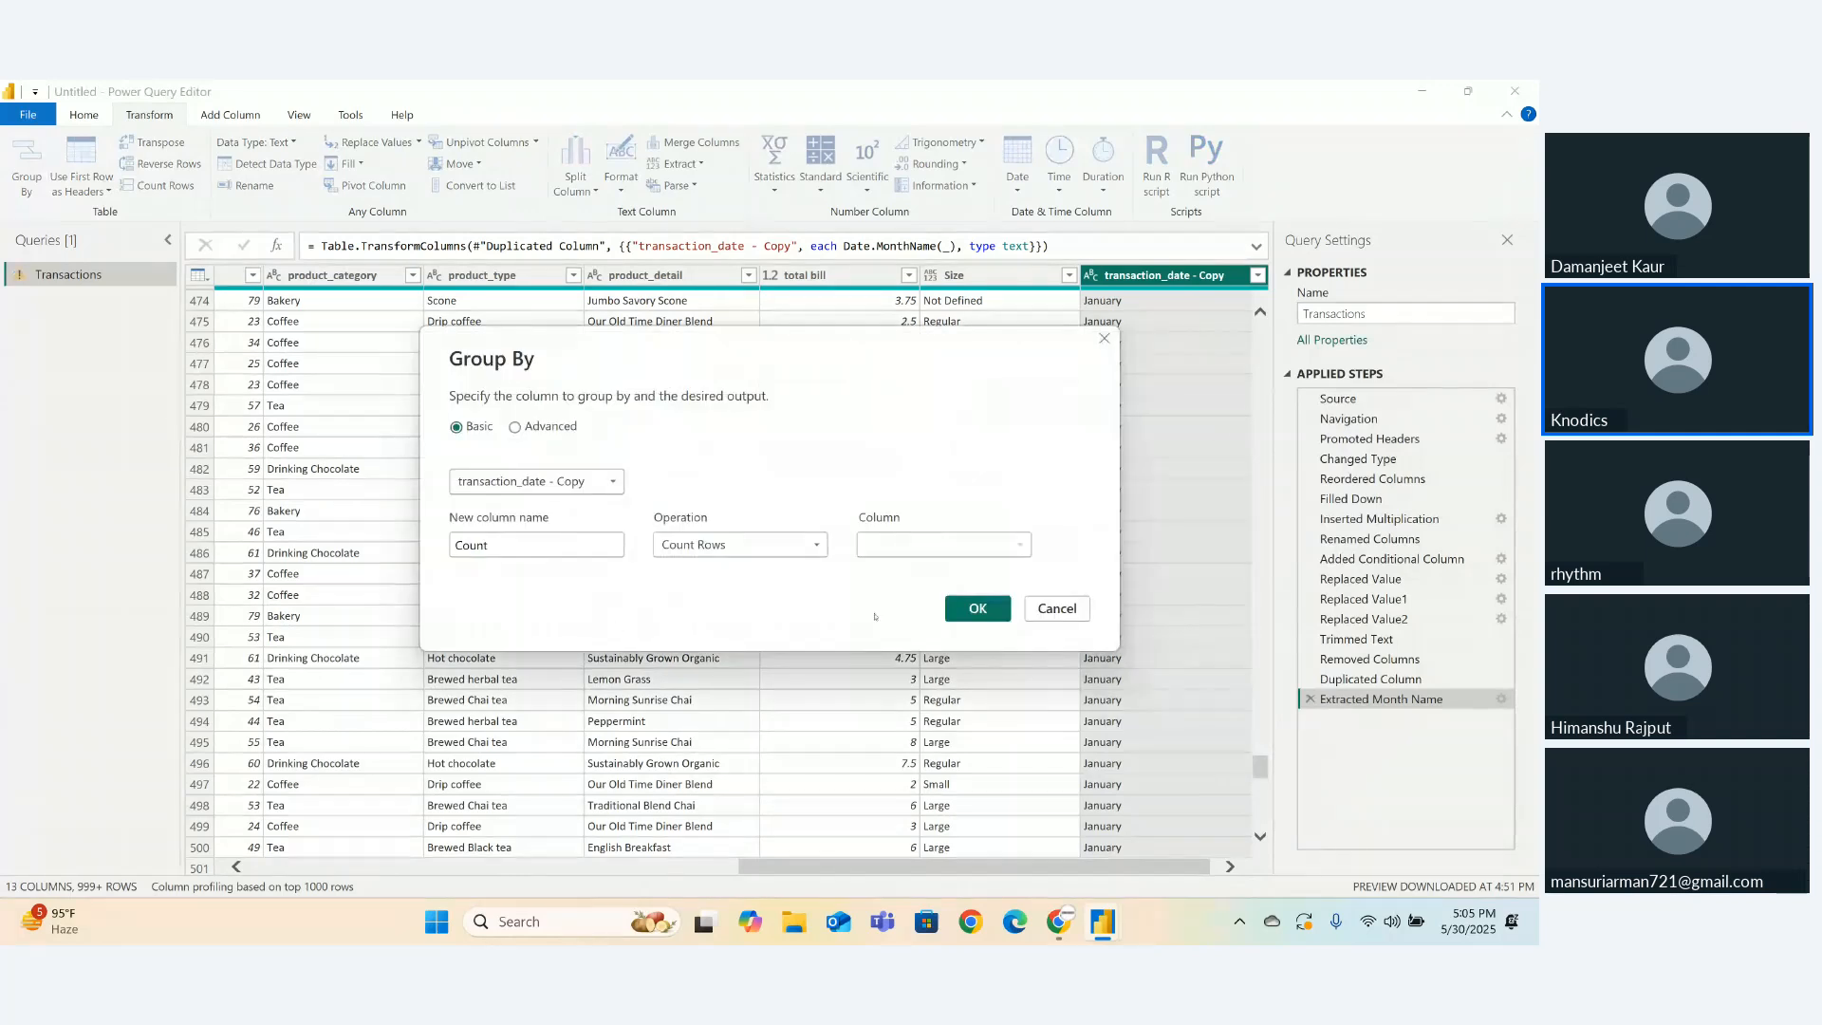
click(977, 608)
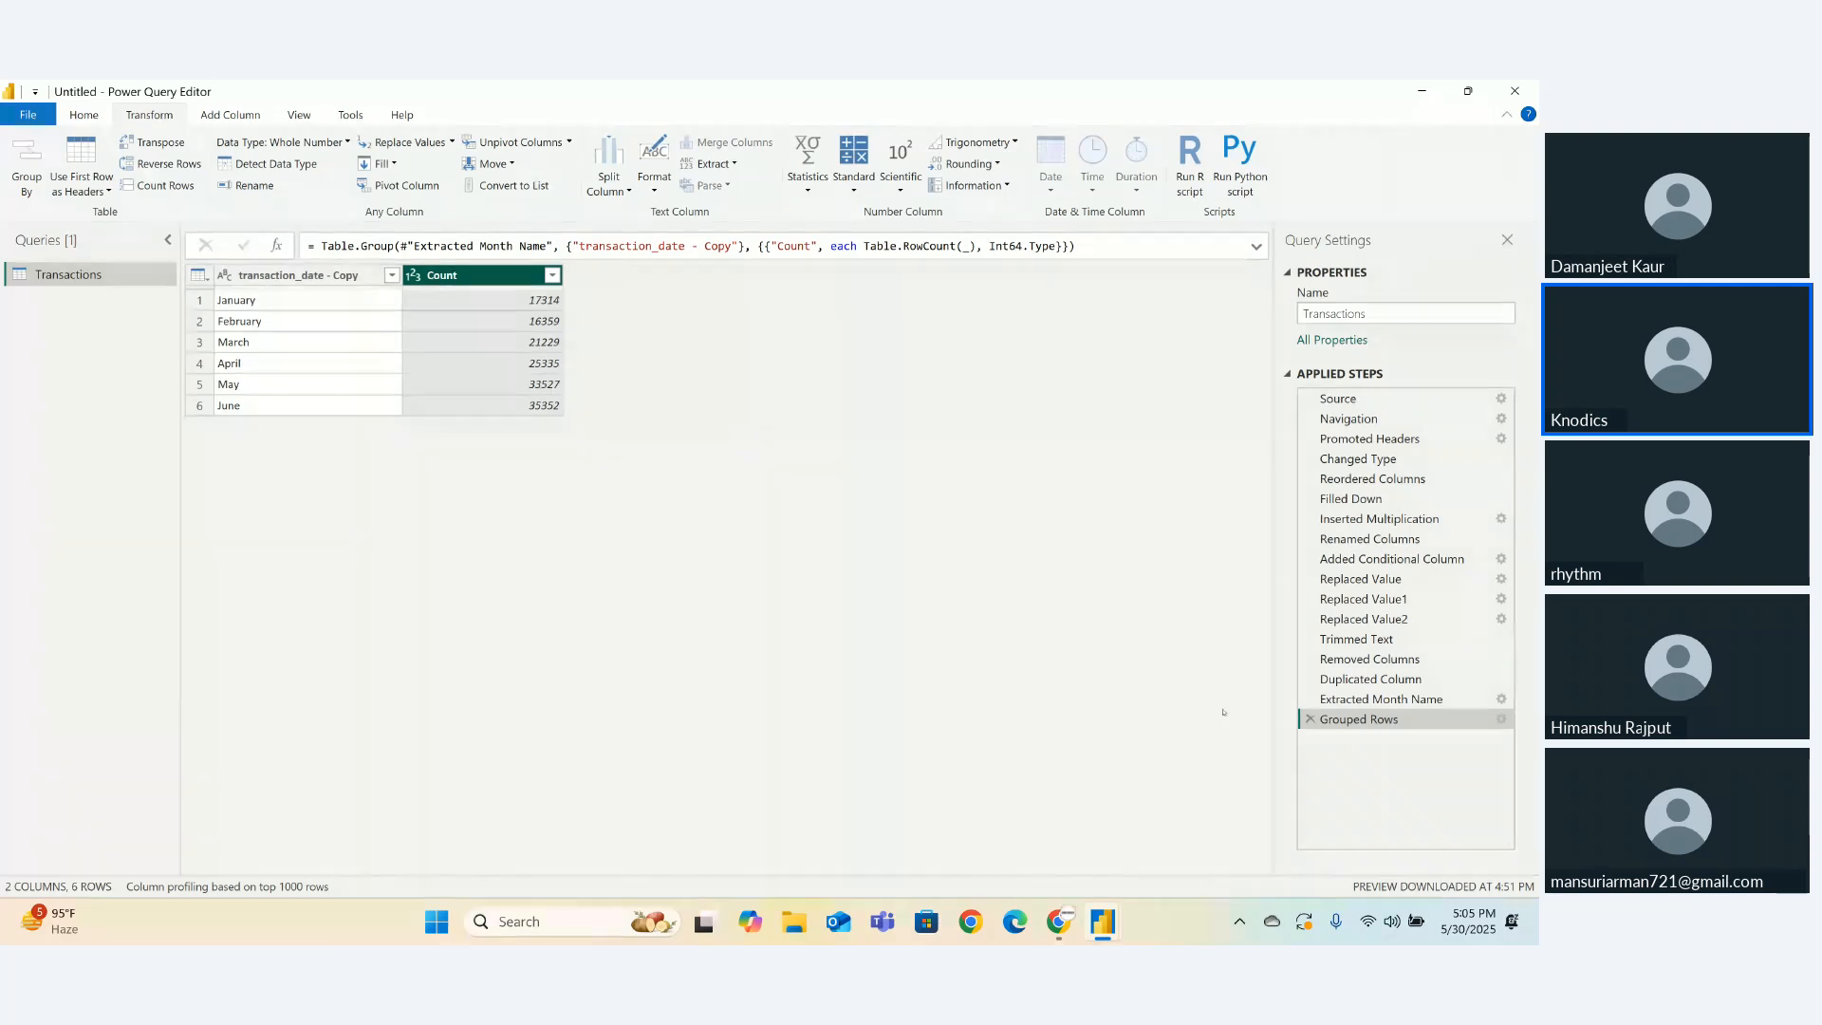
click(1309, 719)
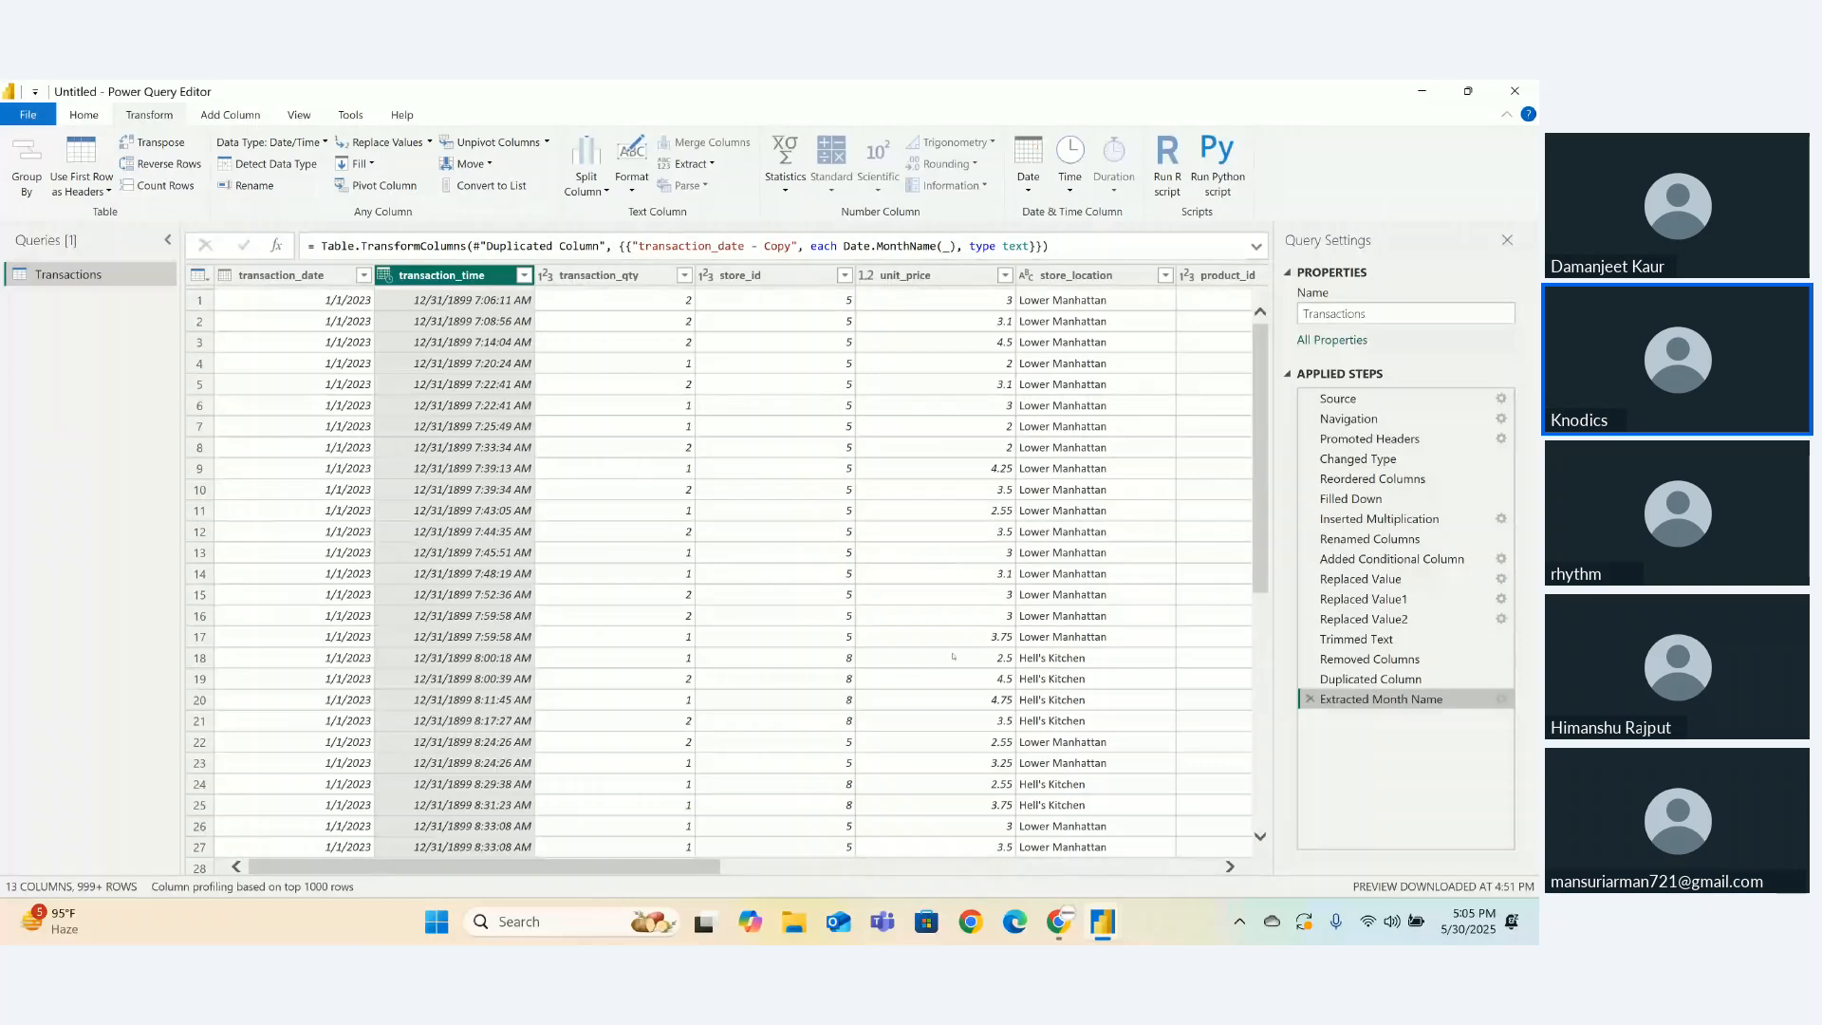
- Turn transaction_date into weekday names like Sunday with Transform > Day > Name of Day
click(286, 277)
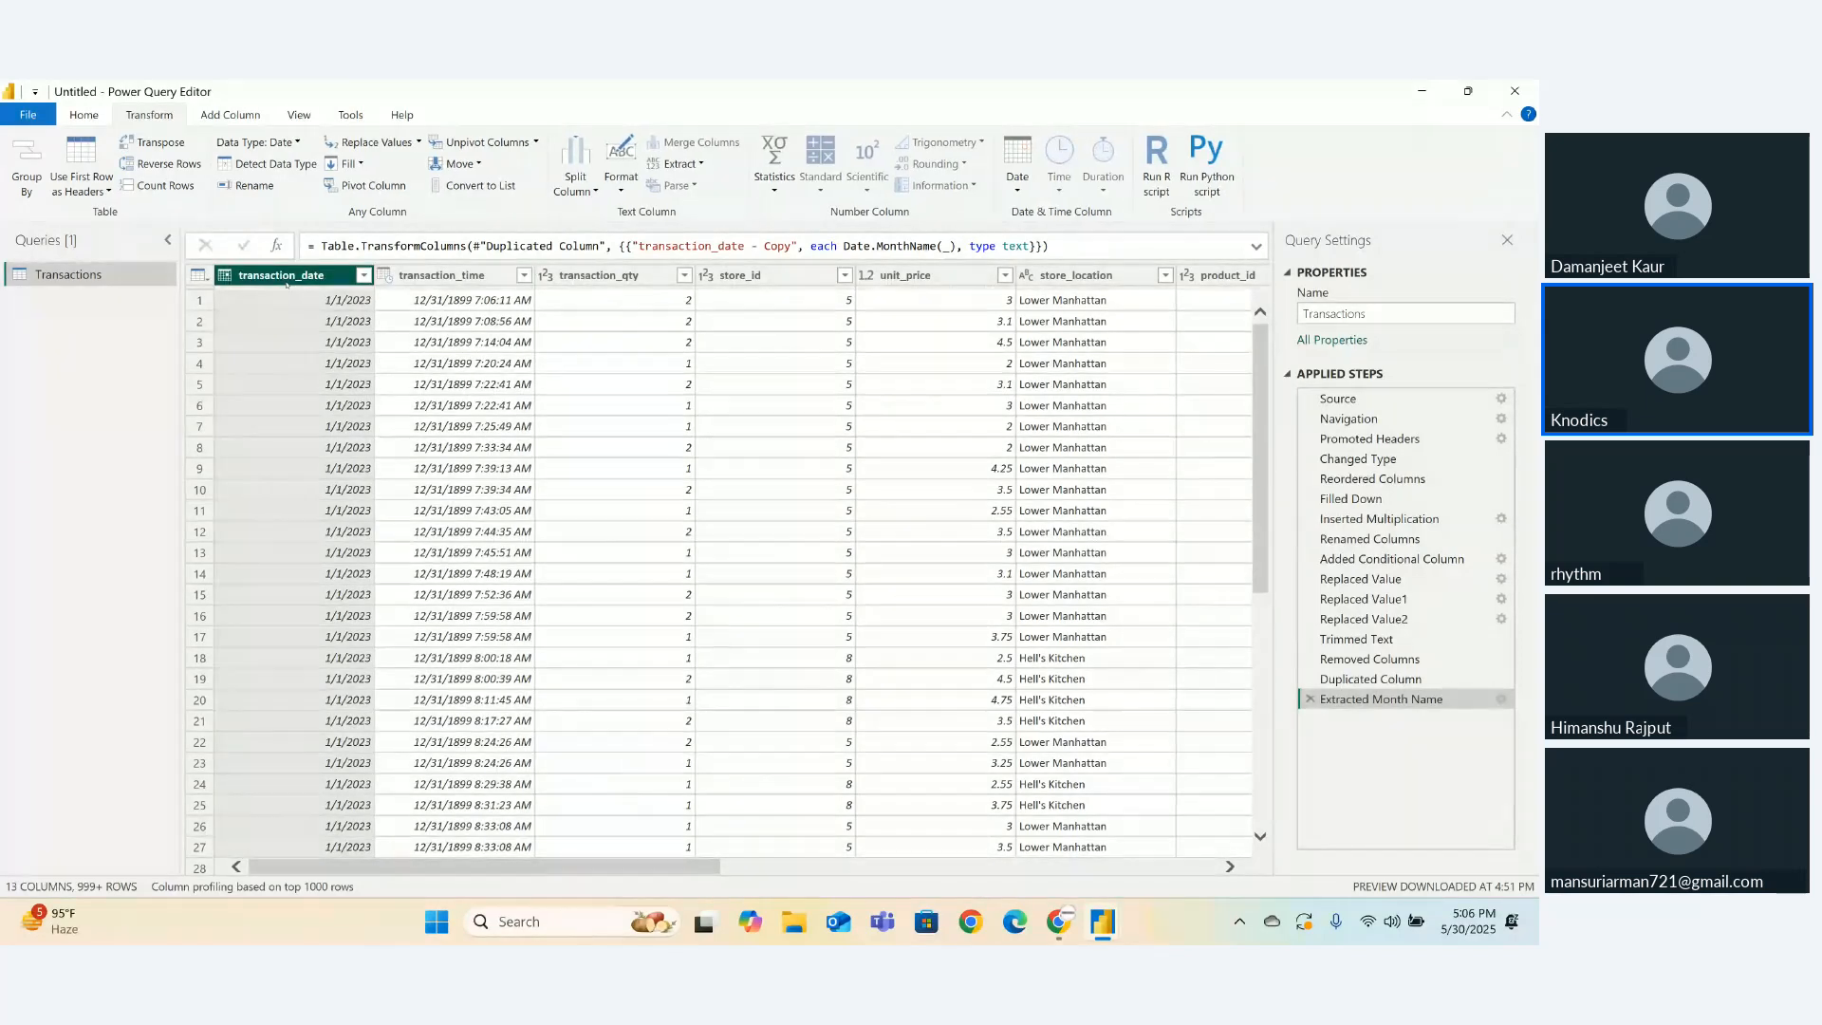
right_click(286, 284)
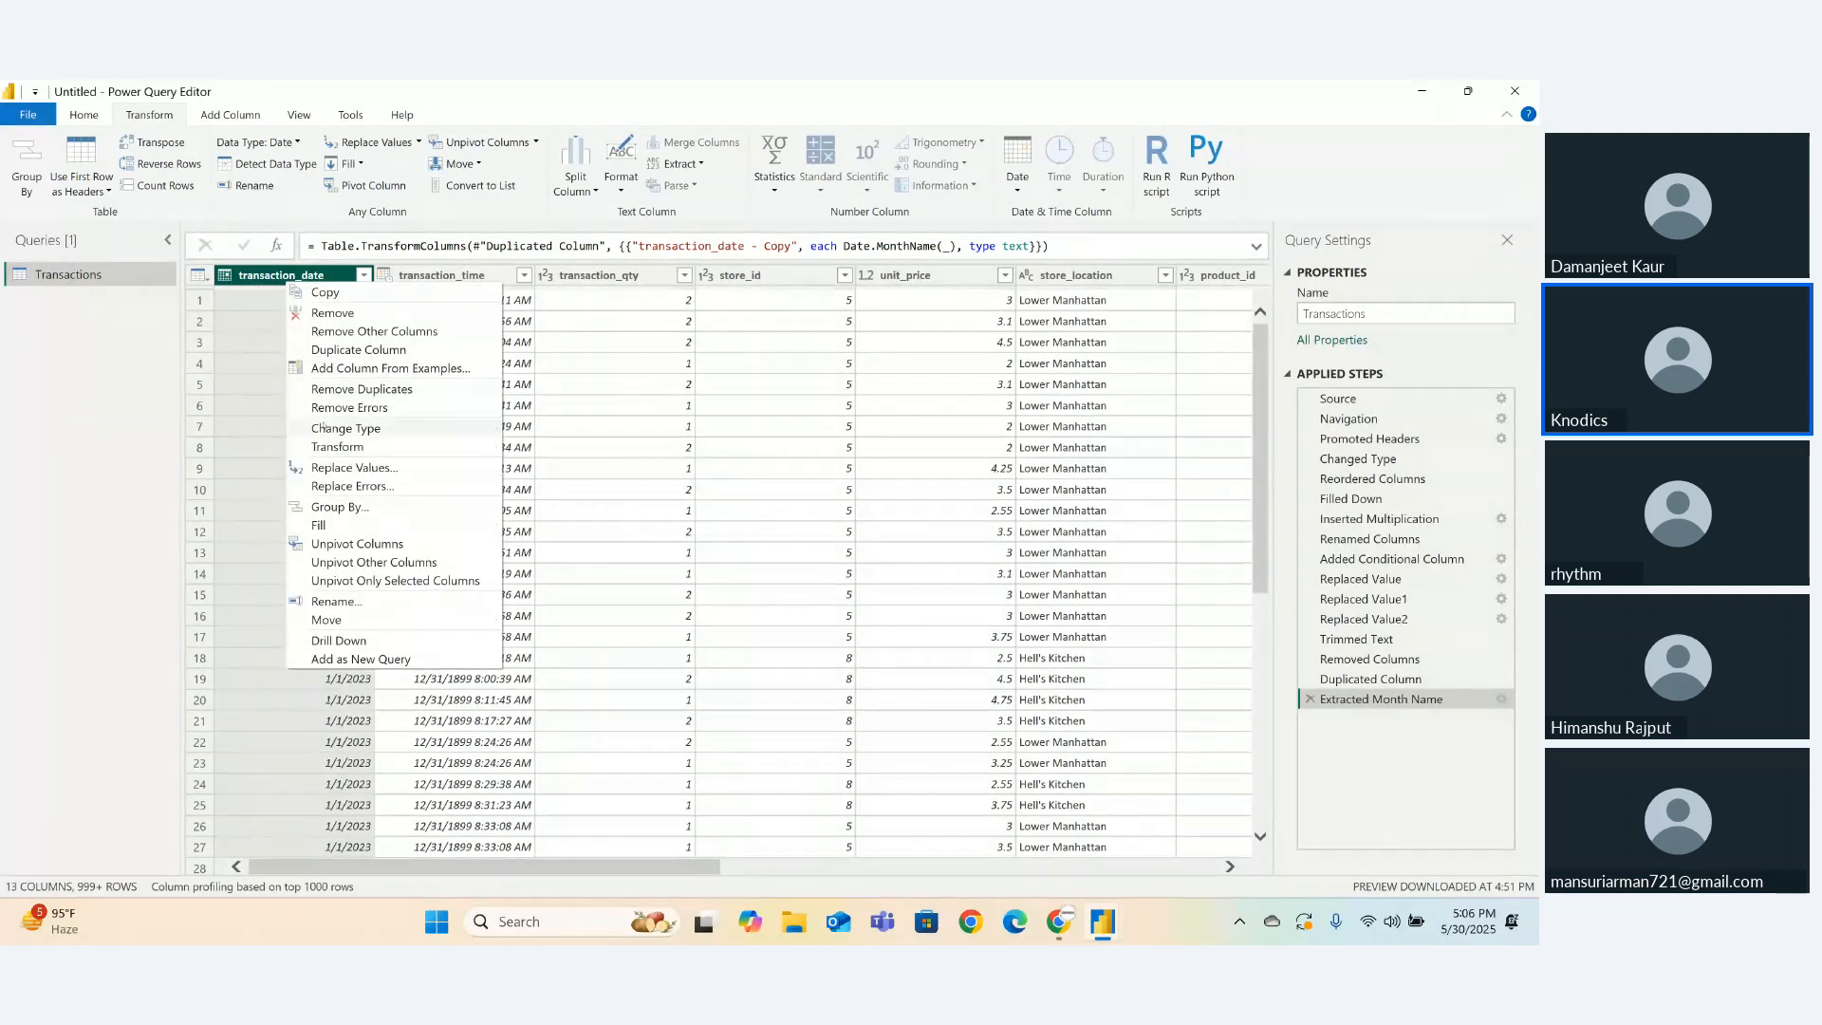
mouse_move(380, 446)
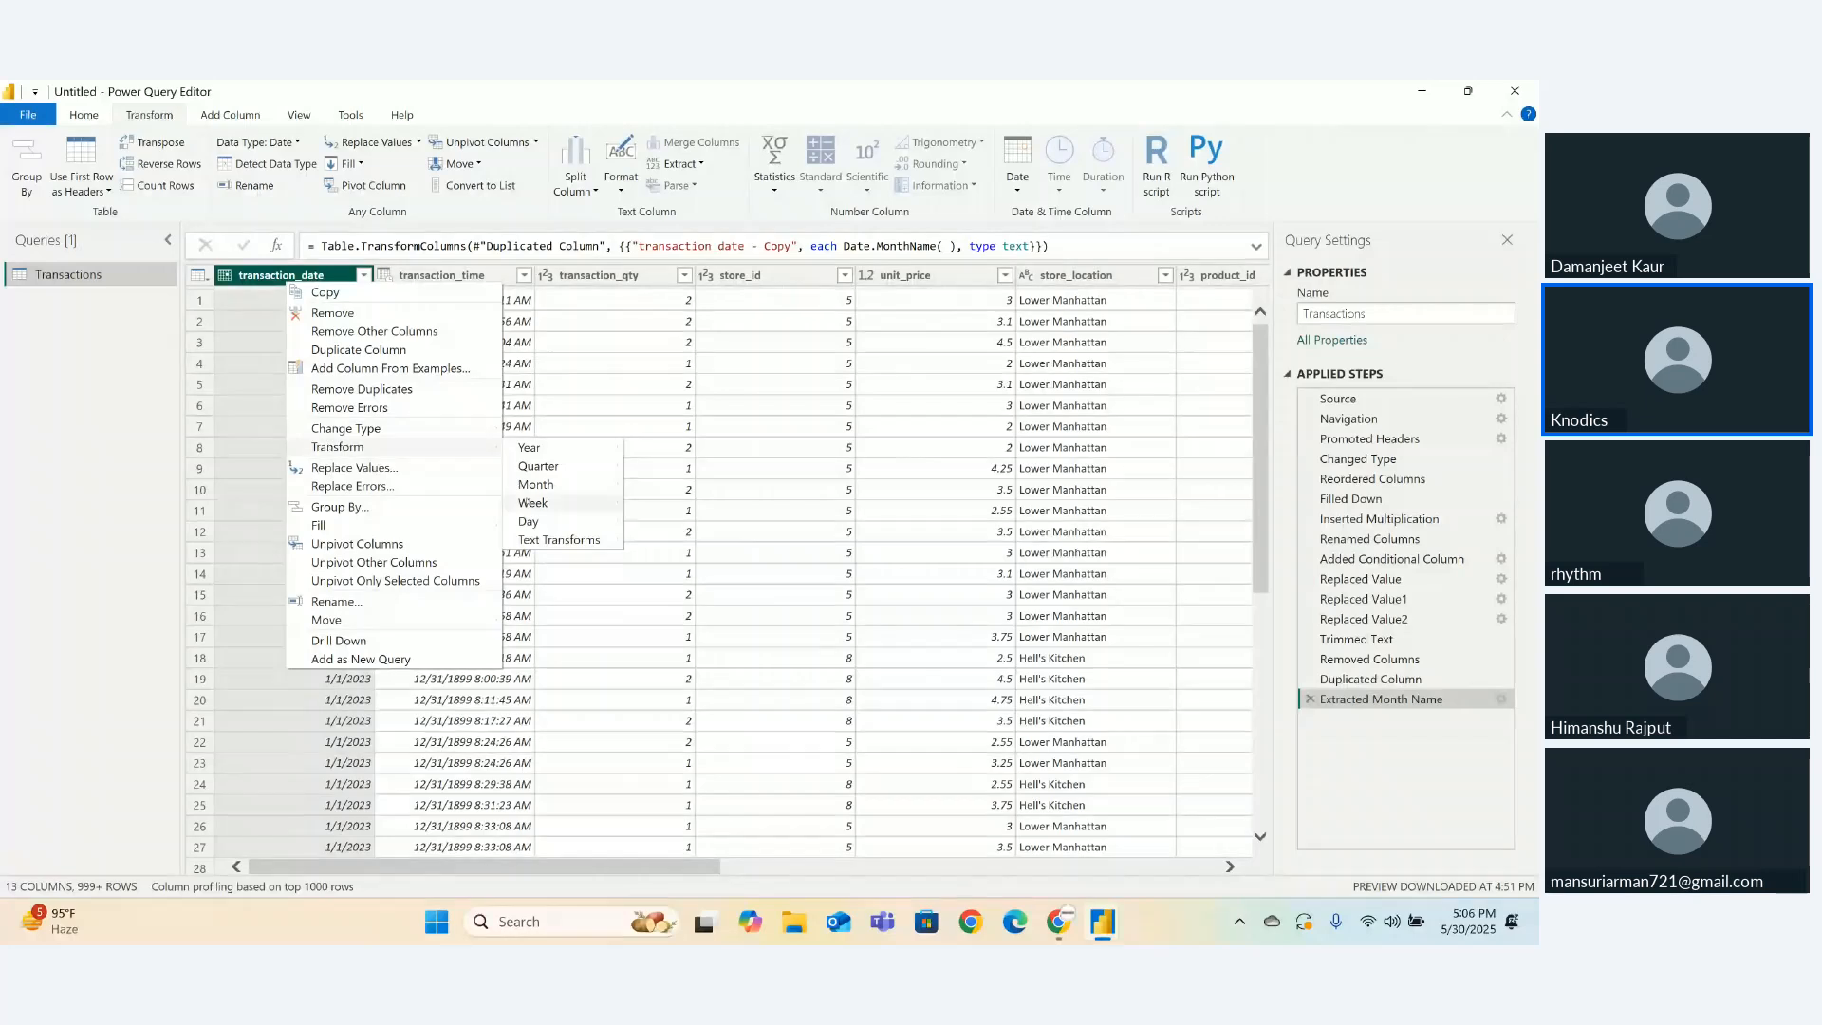
mouse_move(533, 523)
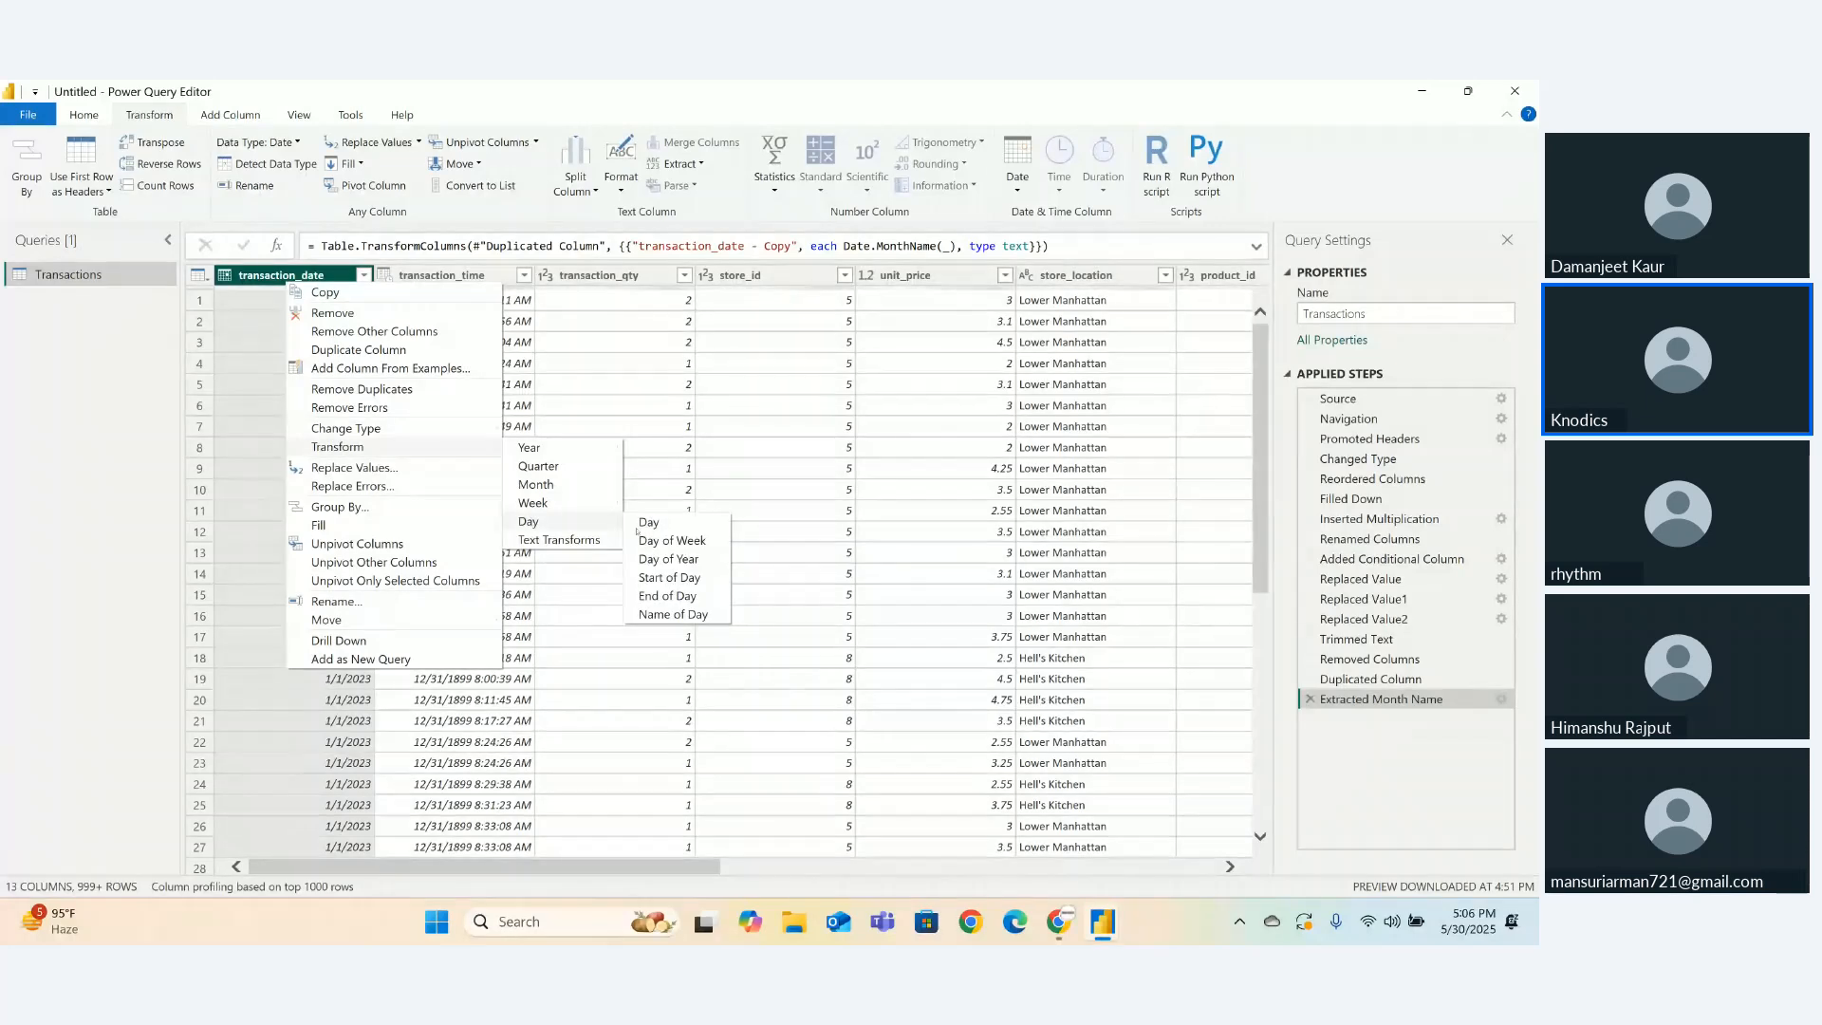
click(656, 618)
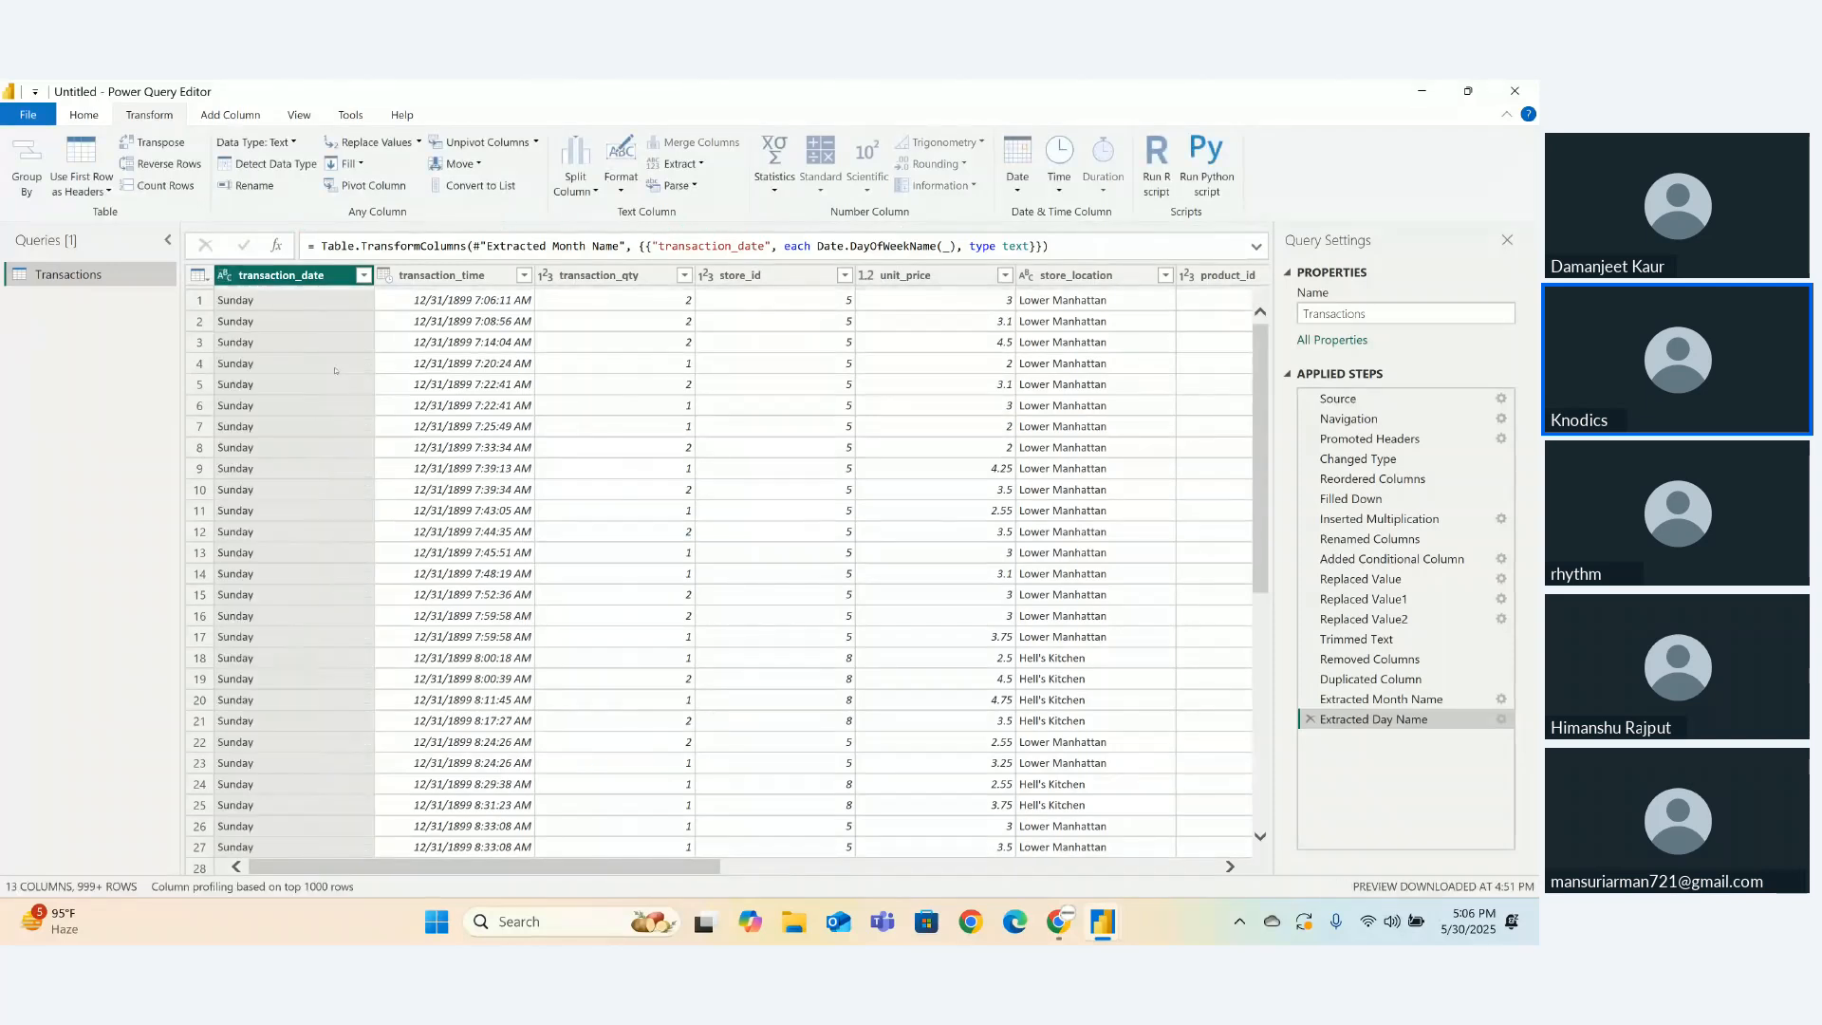
- Rename the day-name column to Trans_day
double_click(297, 275)
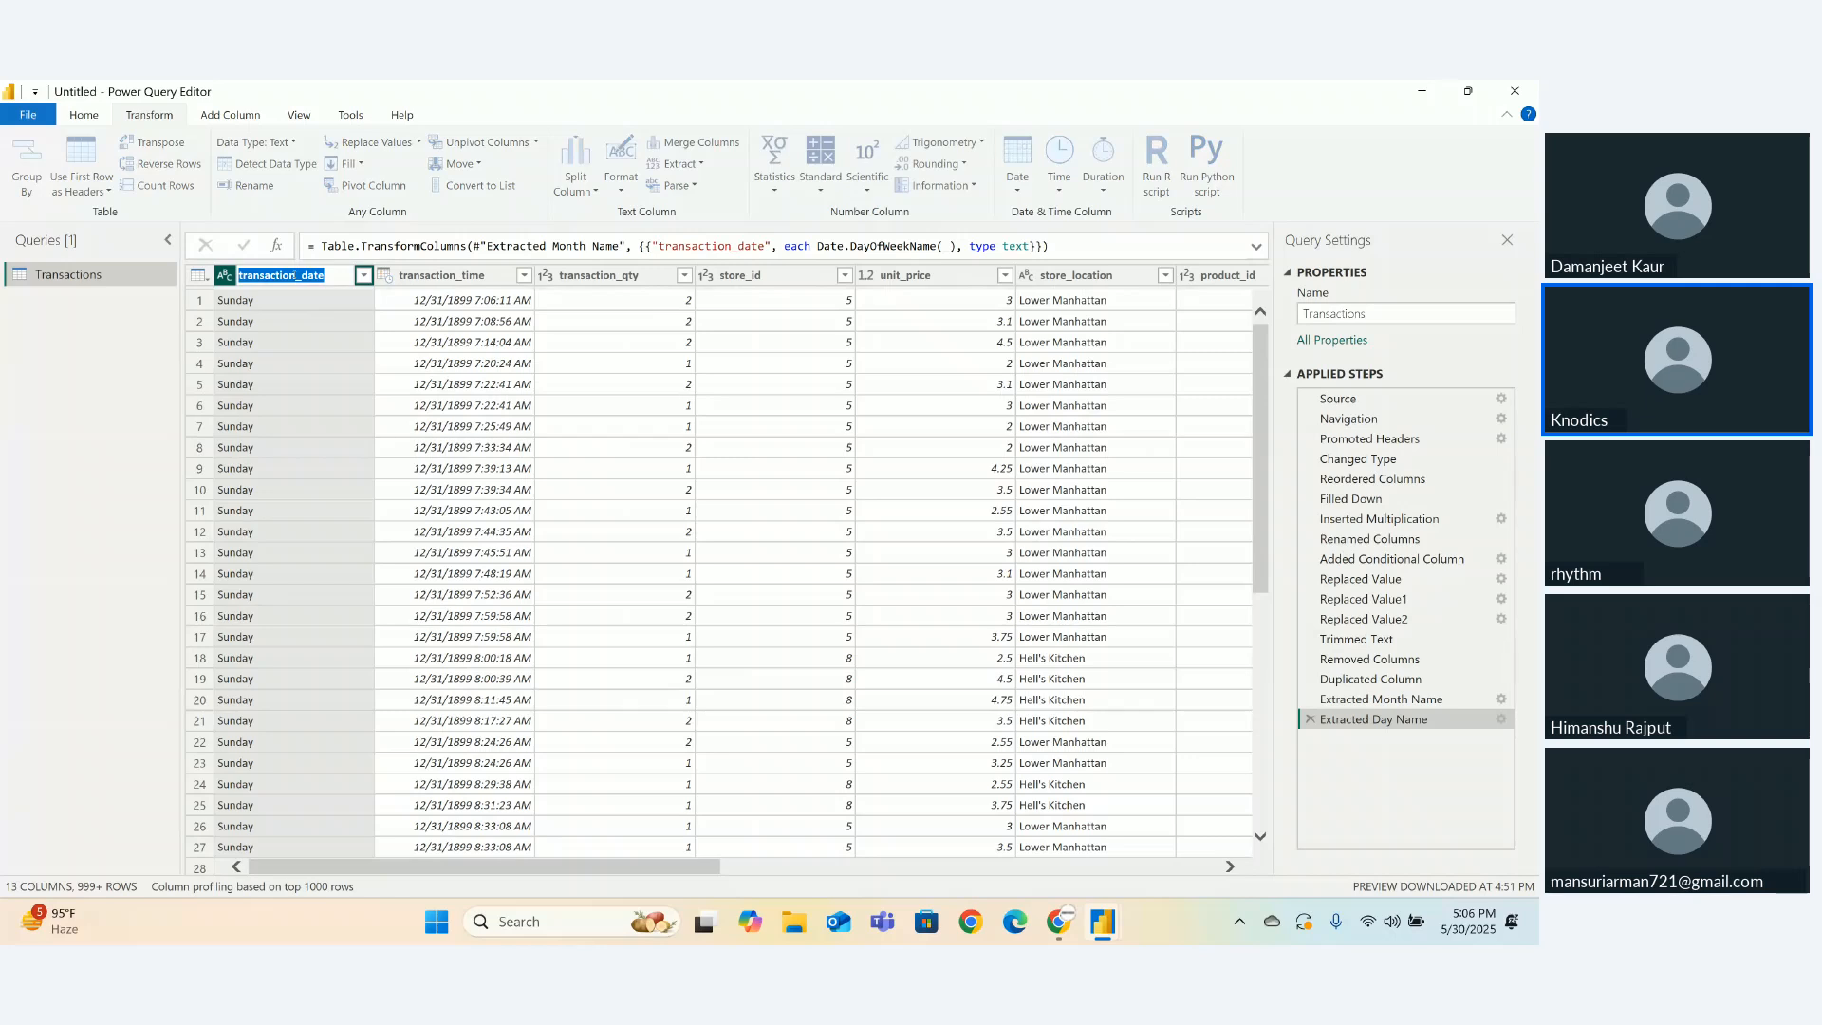
text(Tran)
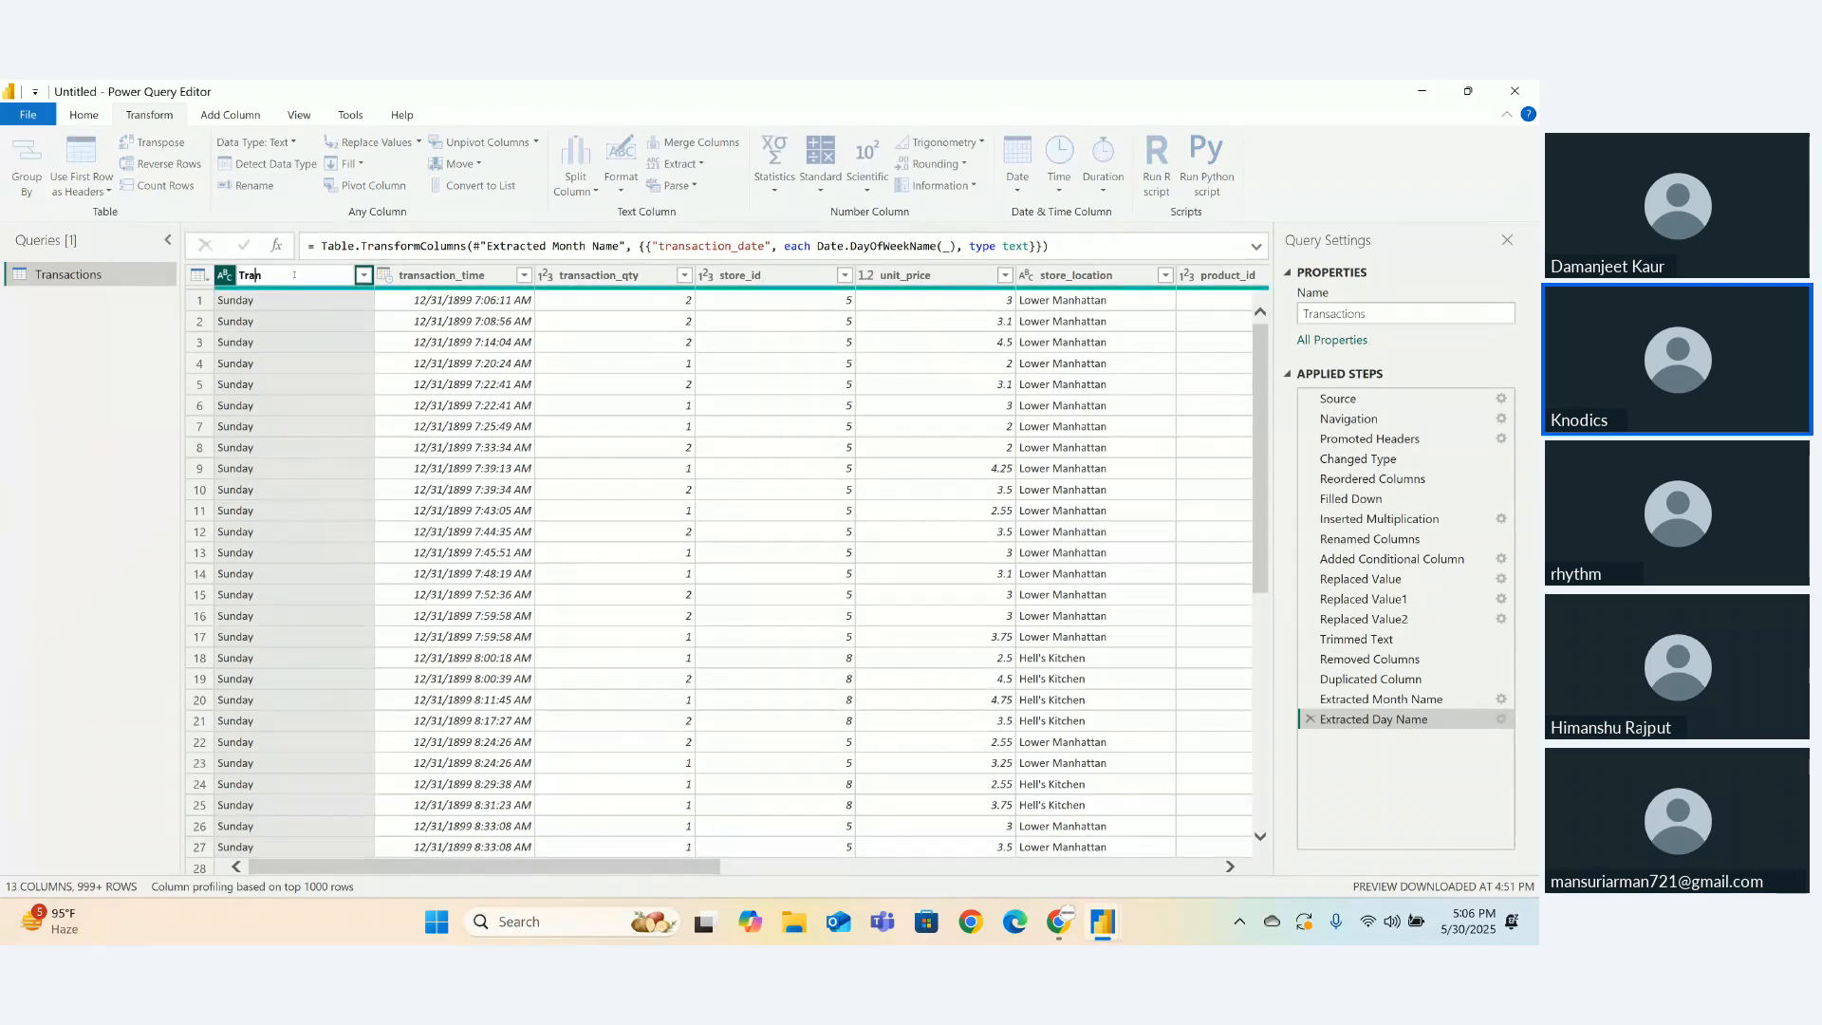
text(s)
text(+day)
key(BackSpace)
key(BackSpace)
key(BackSpace)
key(BackSpace)
text(_day)
key(Return)
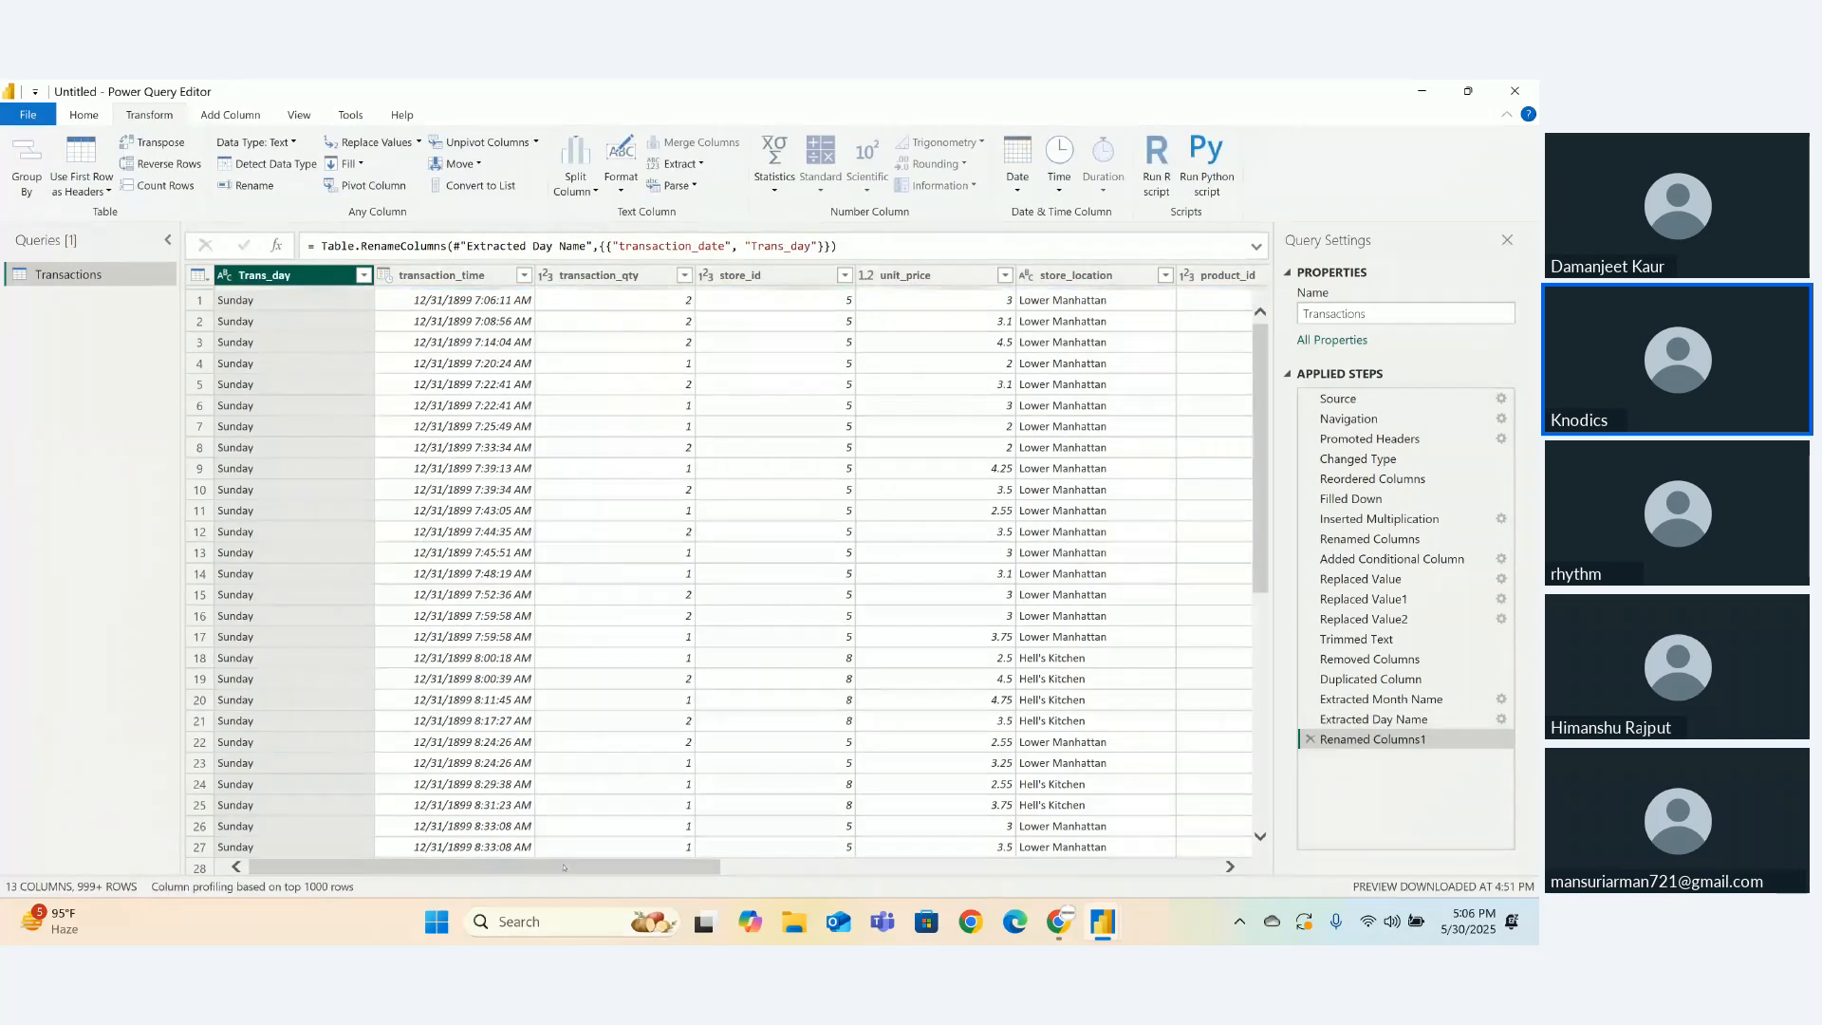
- Drag Trans_day so it sits between total bill and Size
drag(422, 297, 1259, 334)
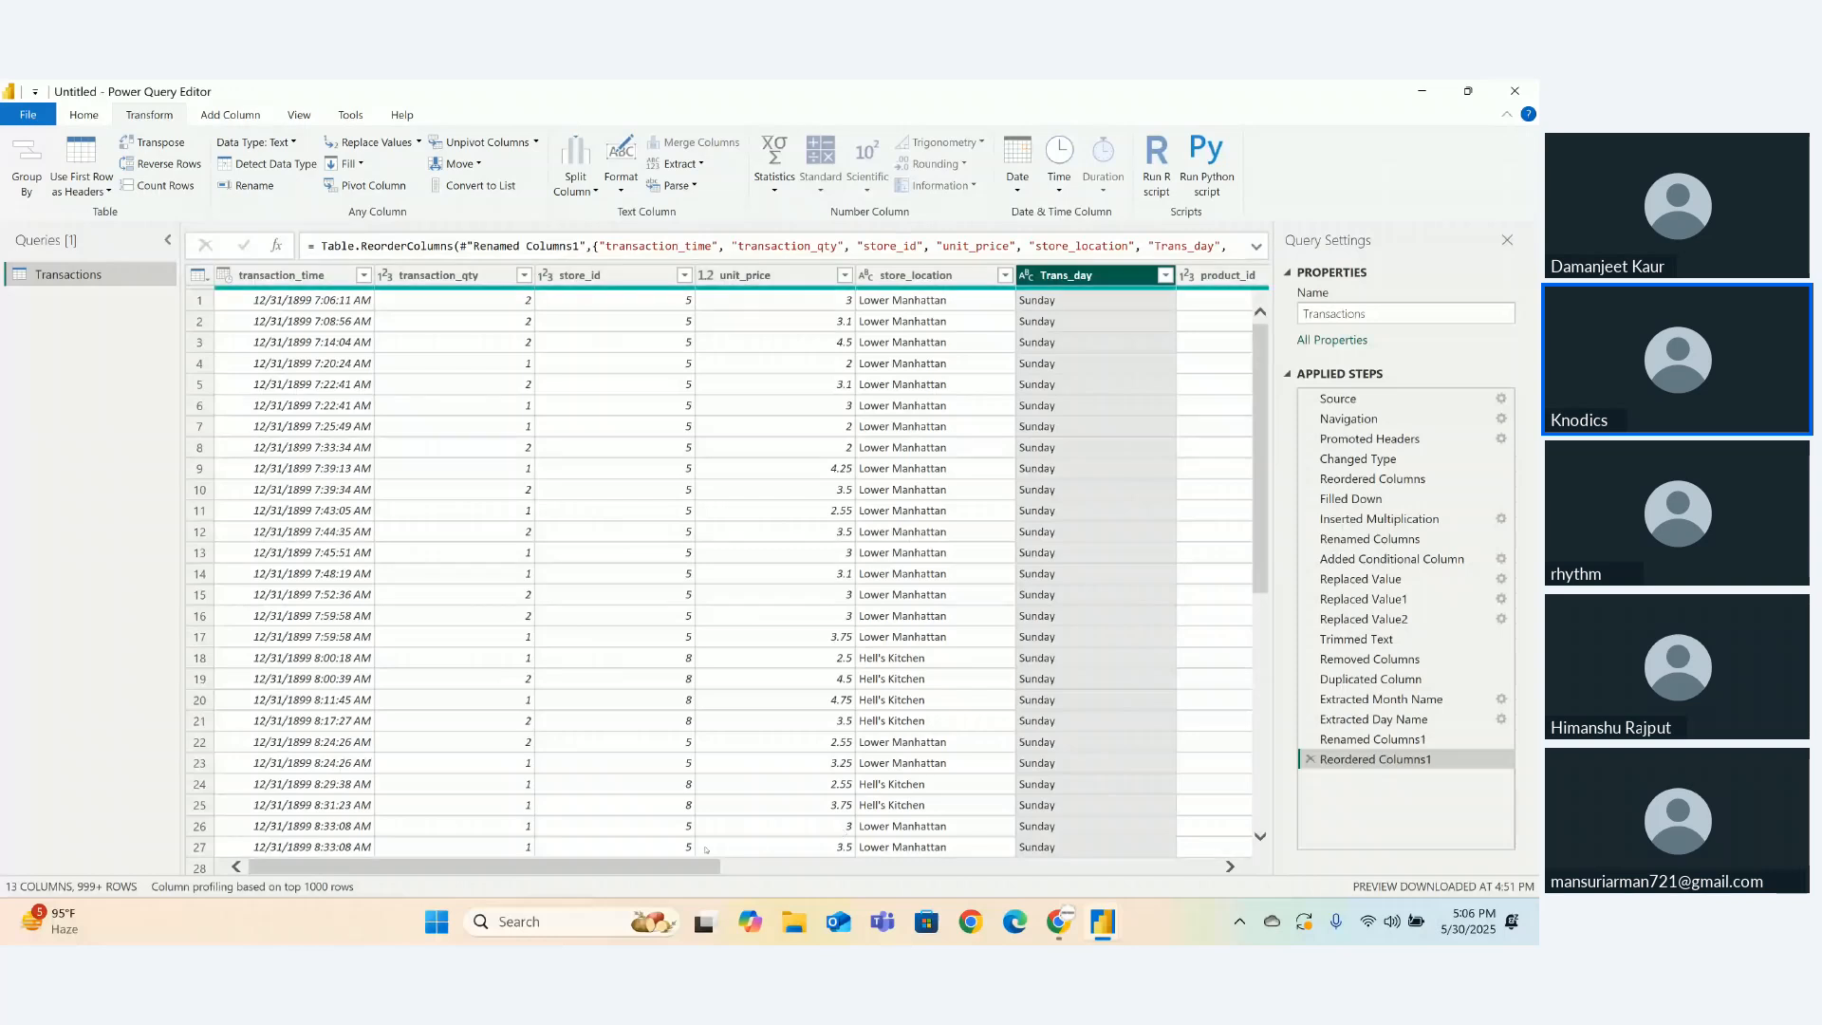
drag(704, 864, 910, 840)
scroll(940, 847, right, 5)
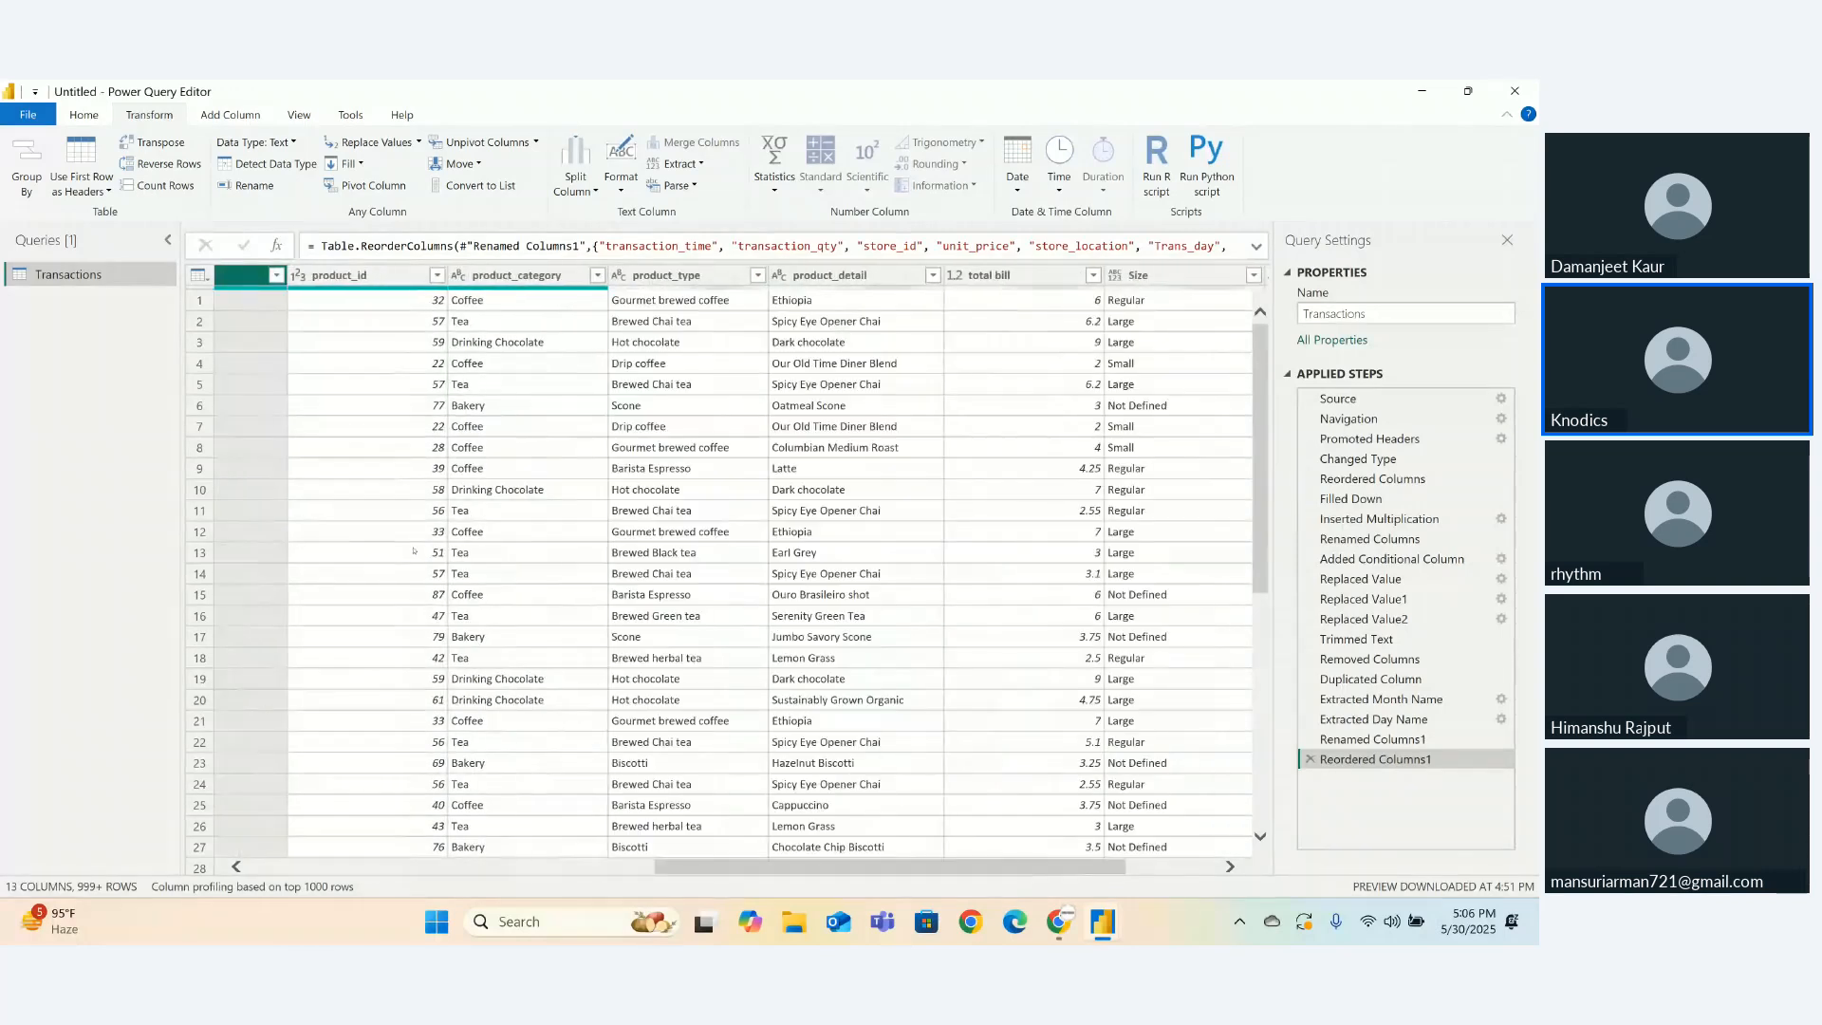
drag(243, 283, 985, 343)
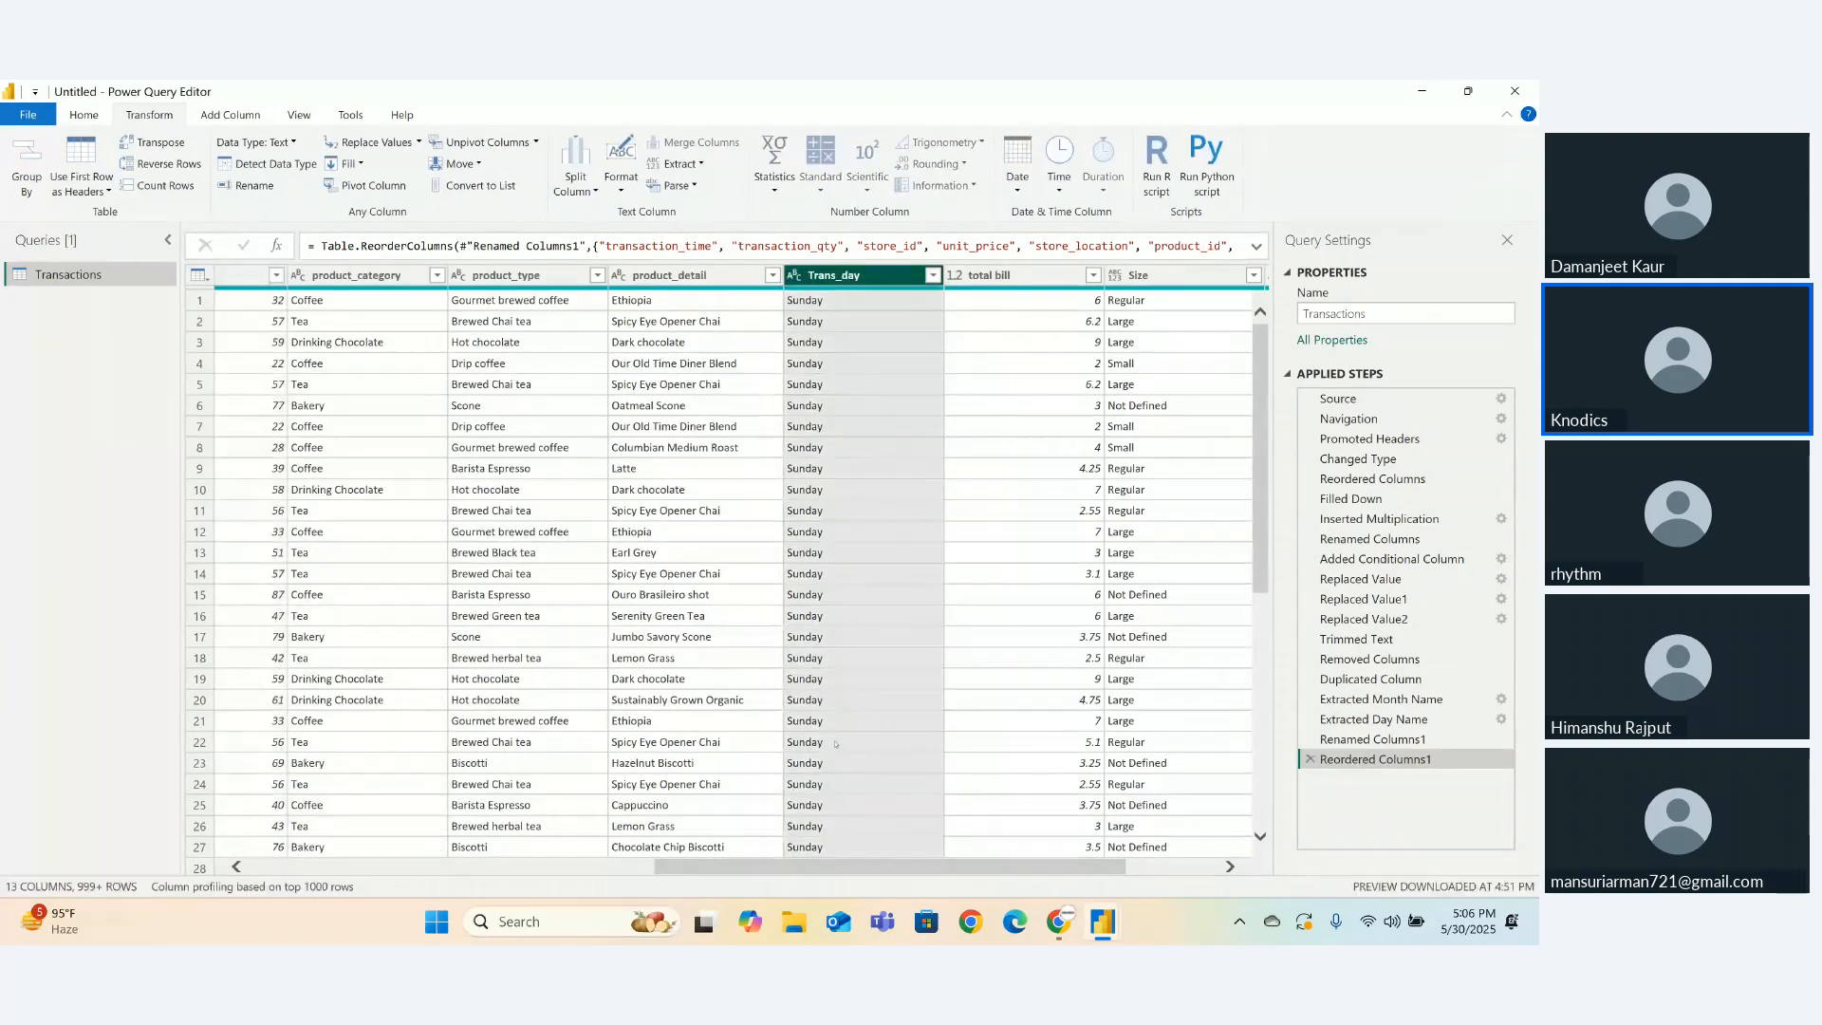
drag(862, 865, 954, 865)
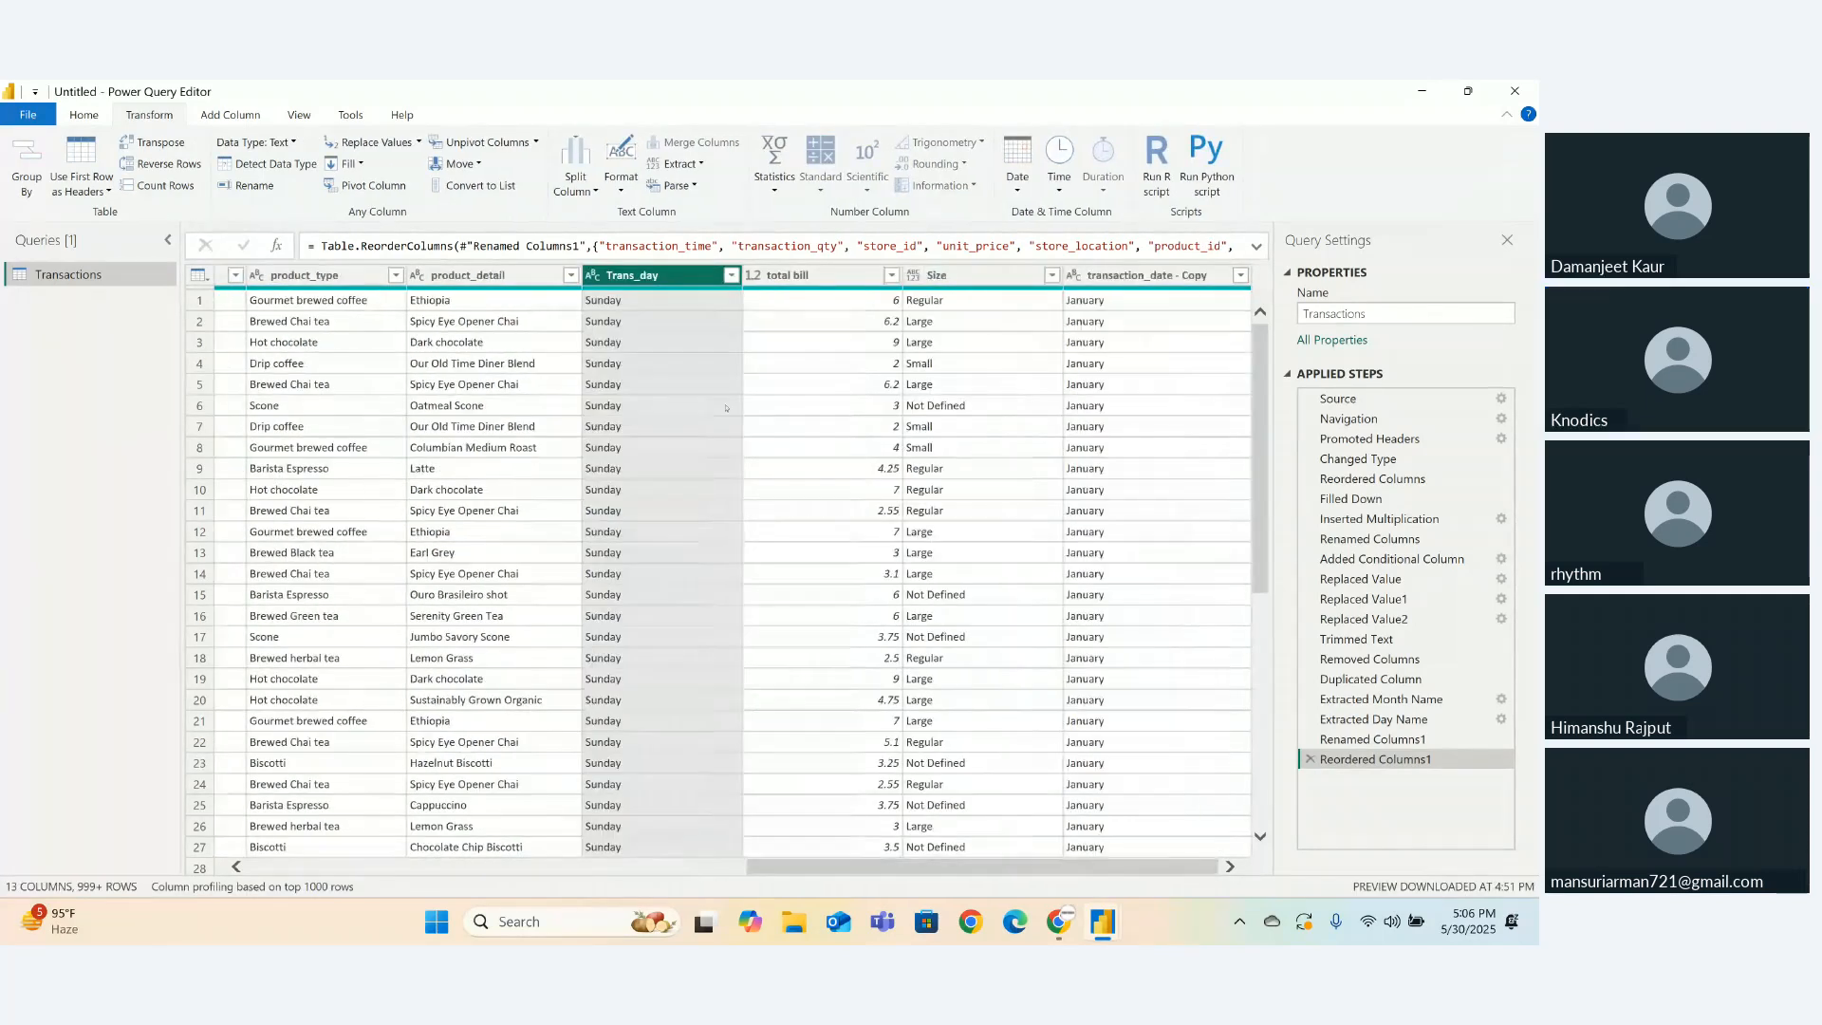
drag(641, 275, 915, 282)
- Rename 'transaction_date - Copy' to trans._month, correcting an earlier trans_month attempt
double_click(1166, 283)
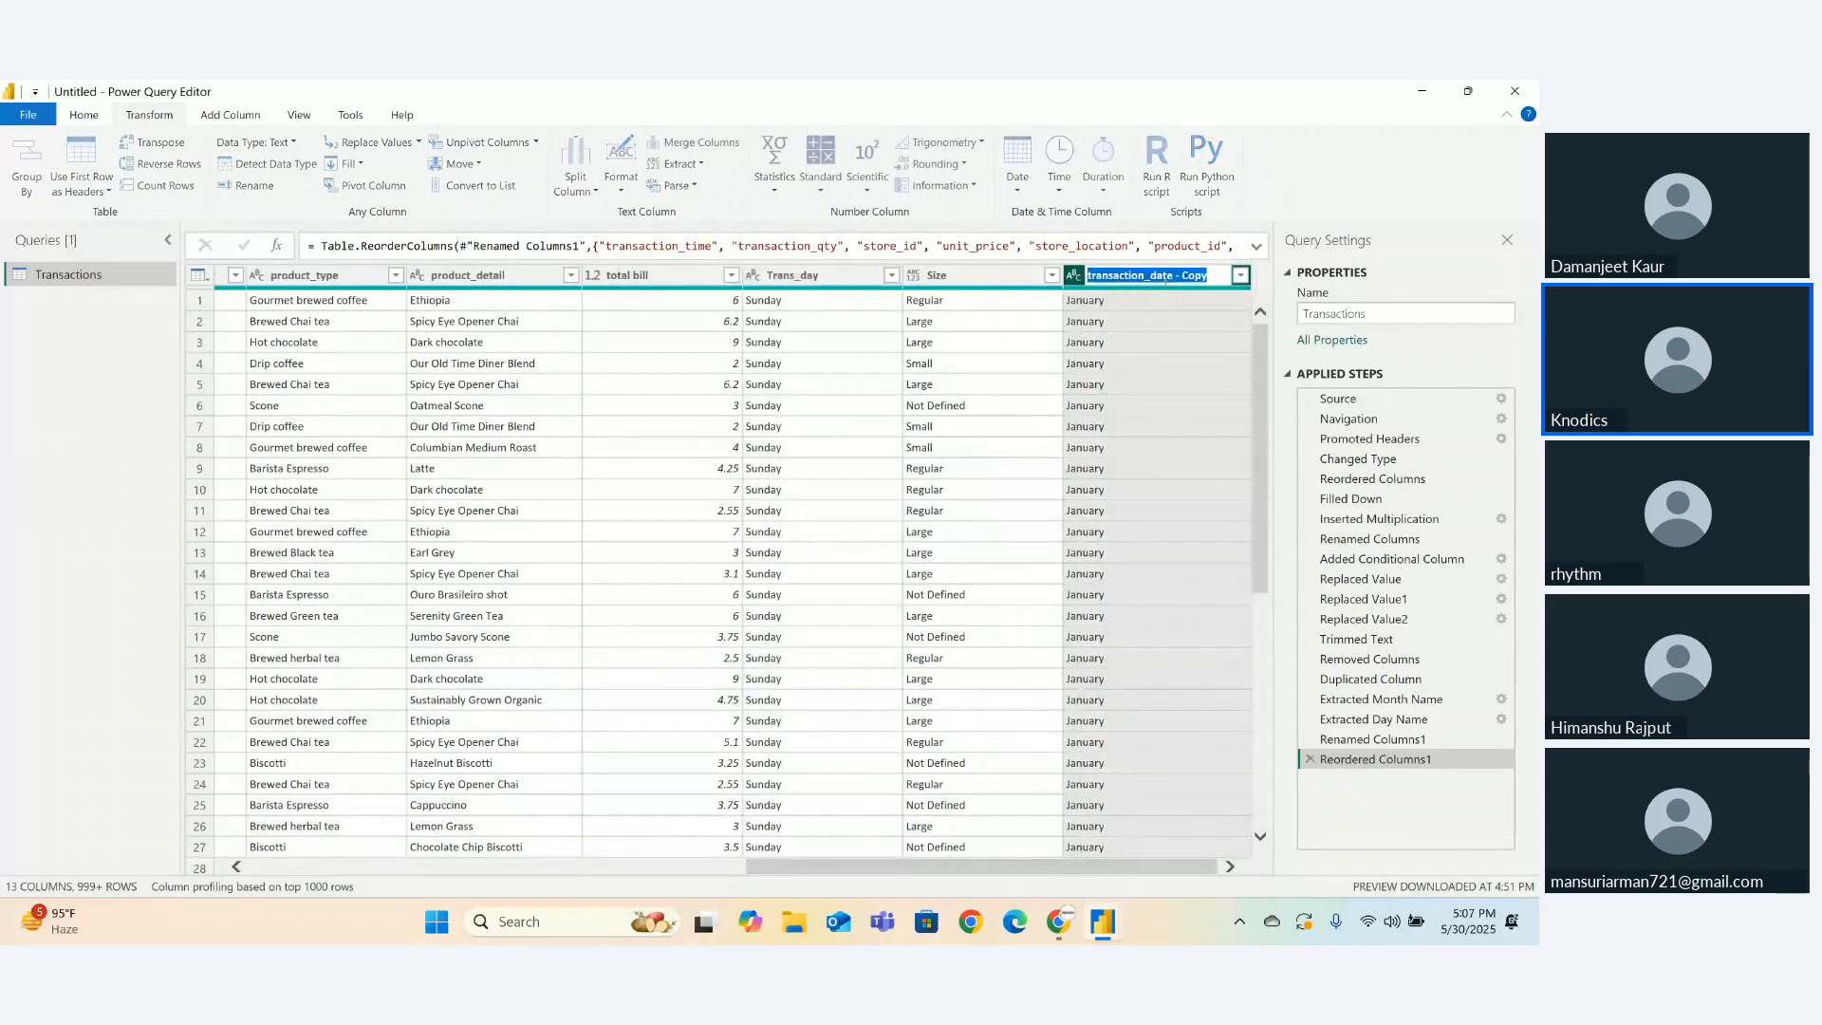
click(1149, 277)
key(BackSpace)
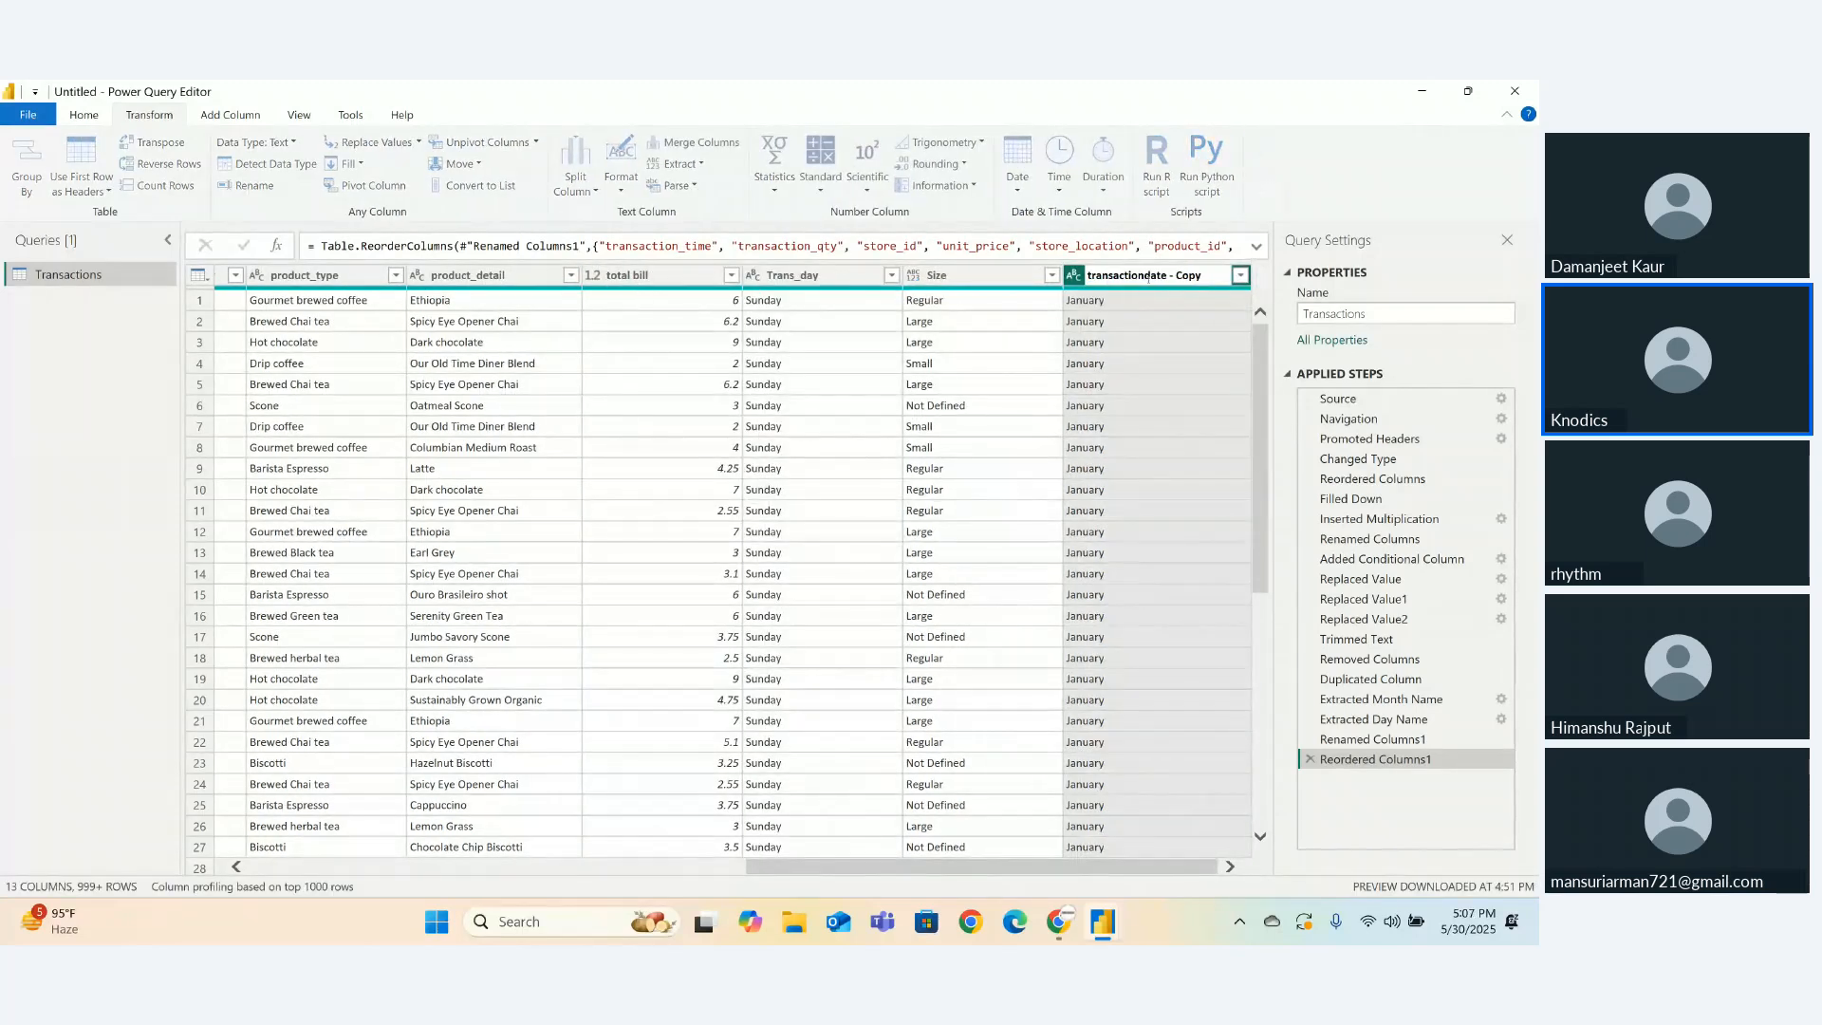
text(trans)
text(_month)
key(Return)
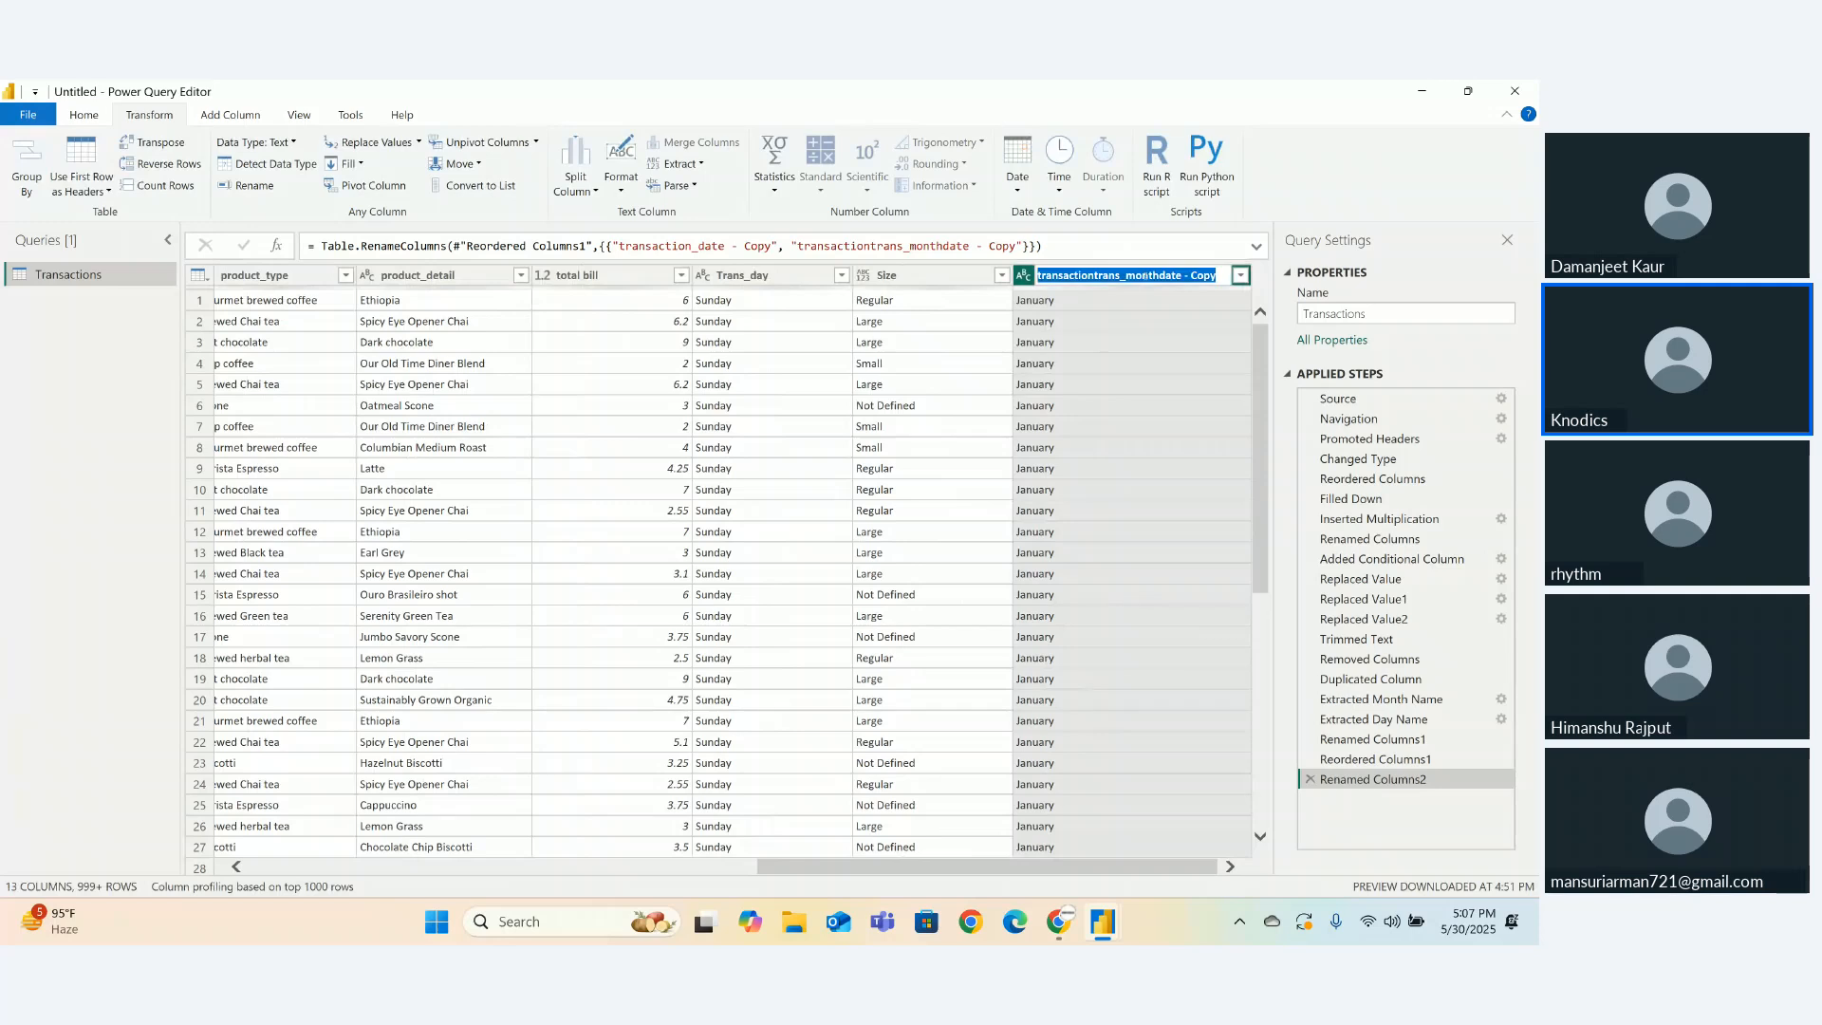
click(1145, 275)
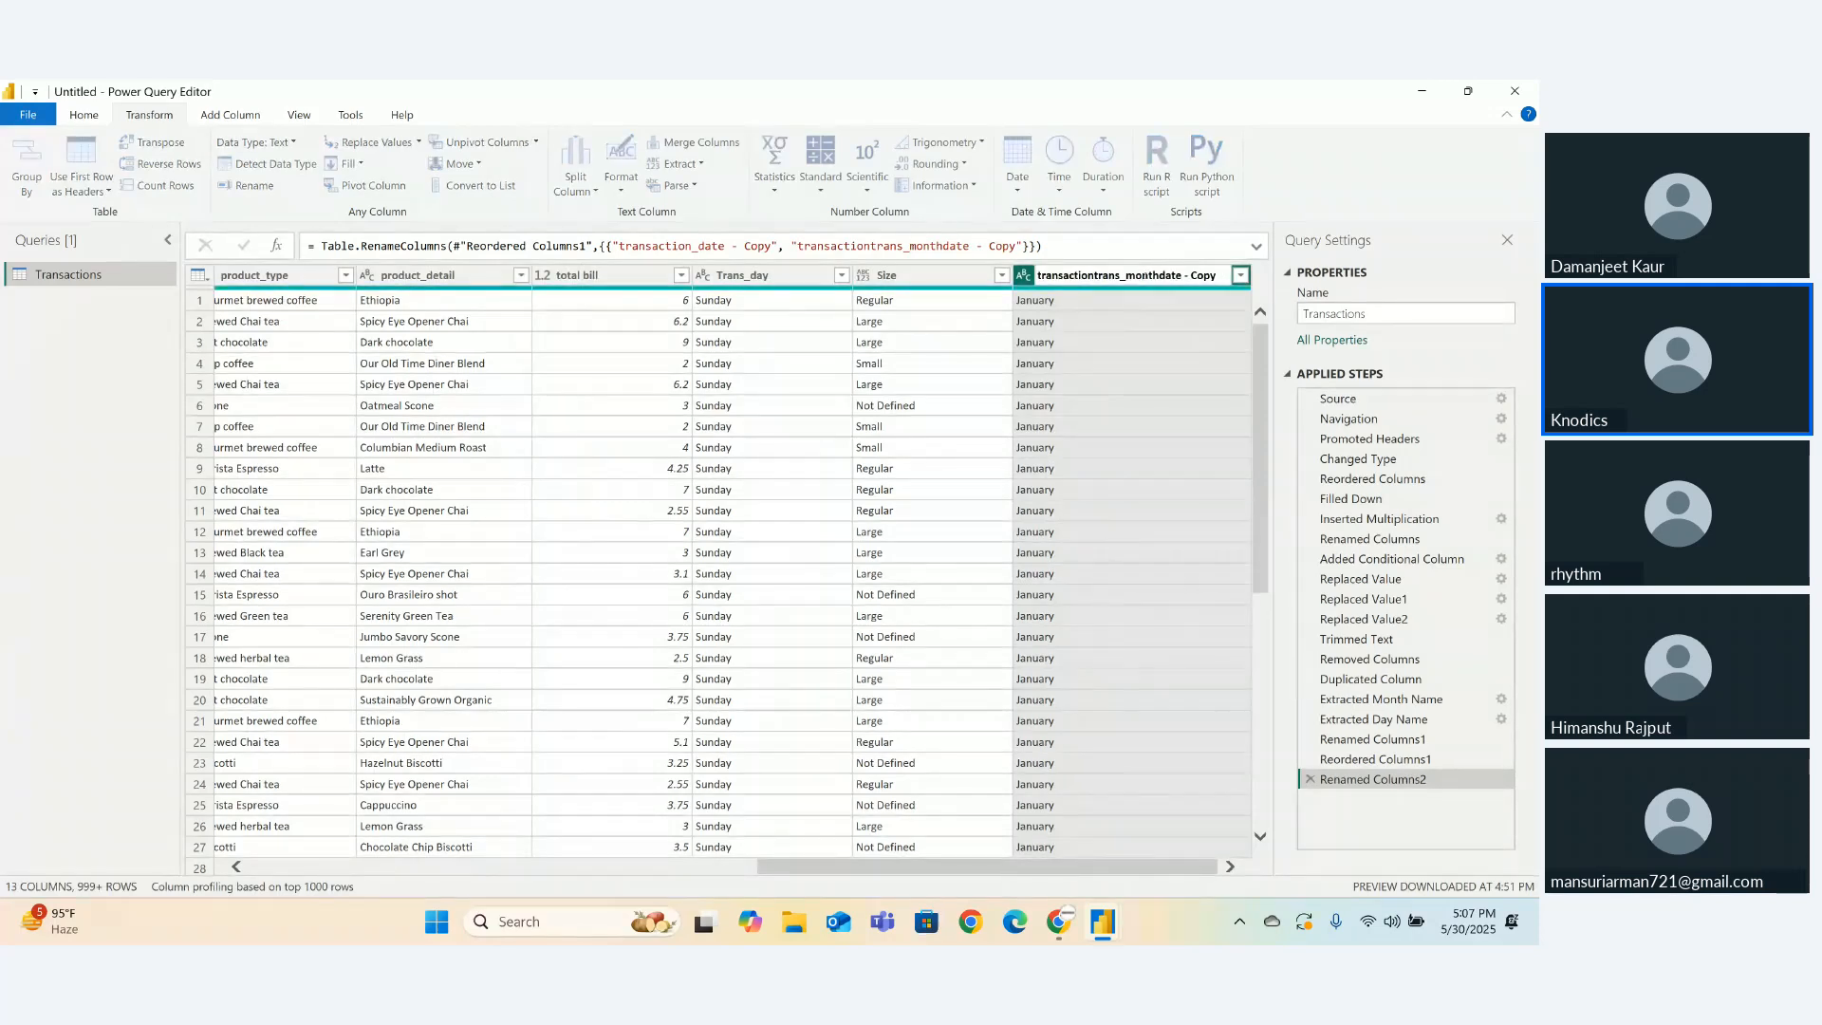
double_click(1091, 277)
drag(1091, 277, 1204, 277)
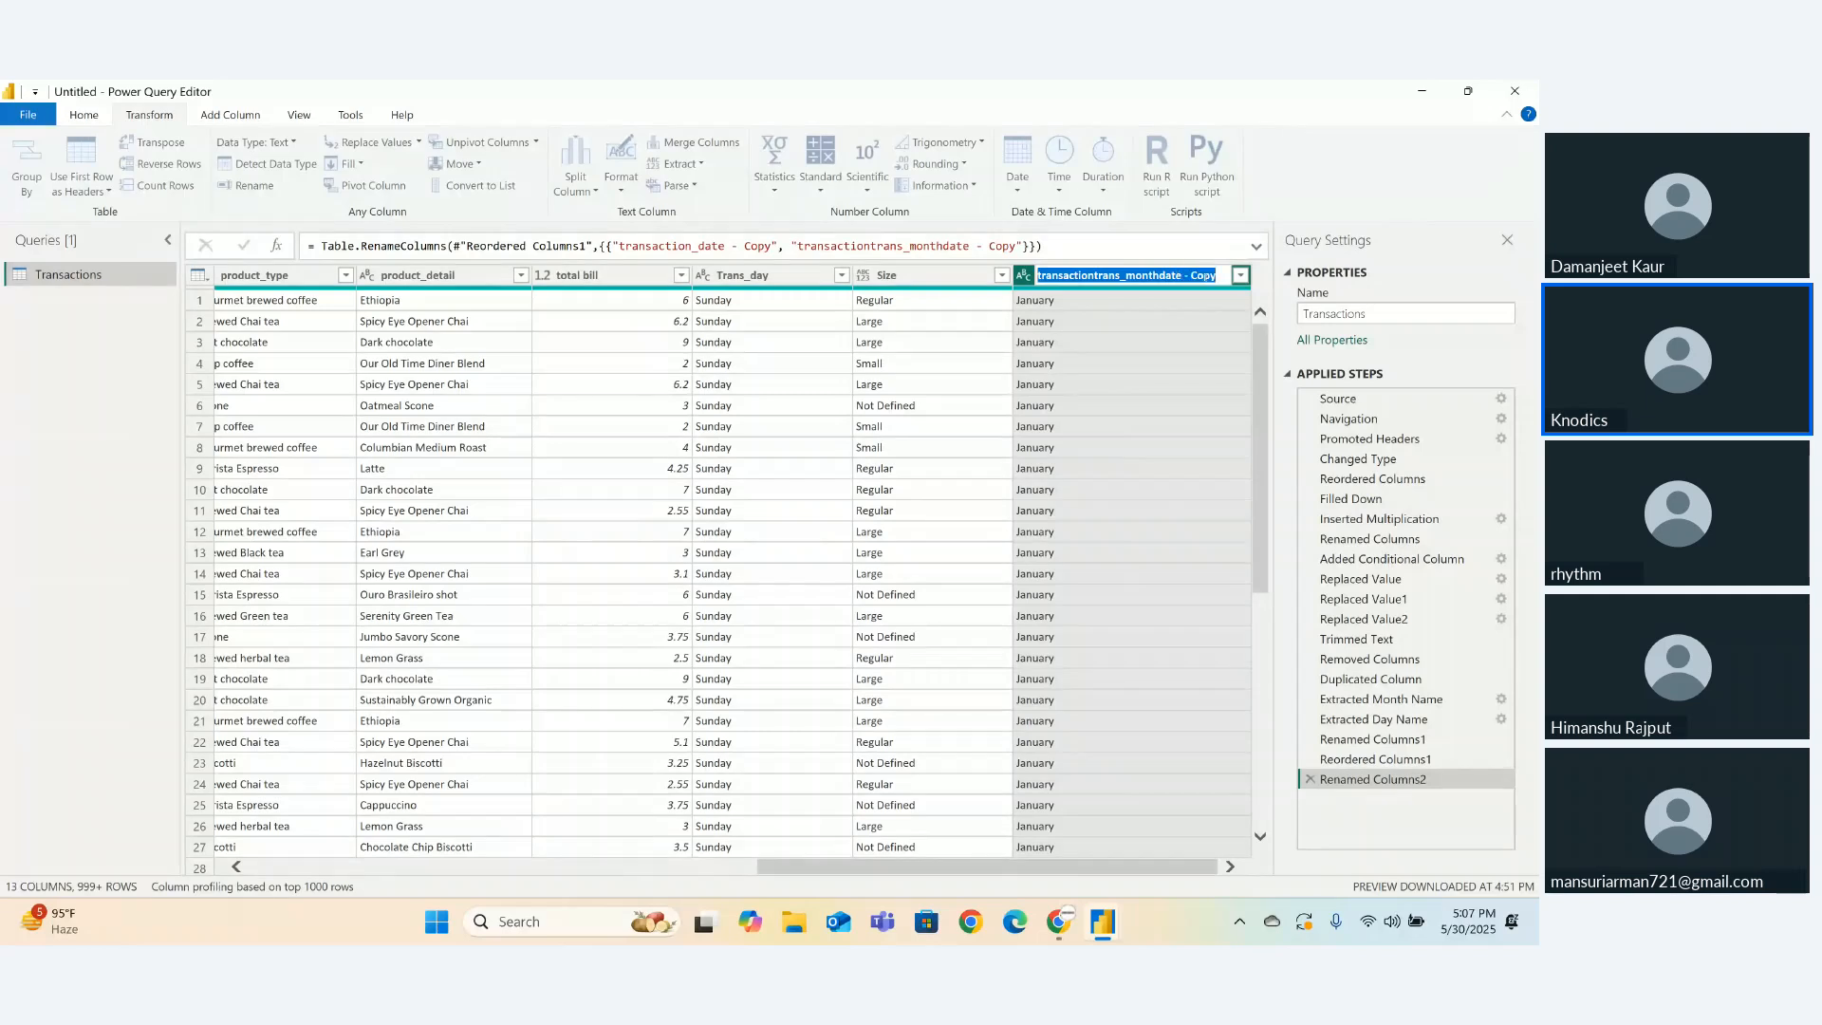
key(BackSpace)
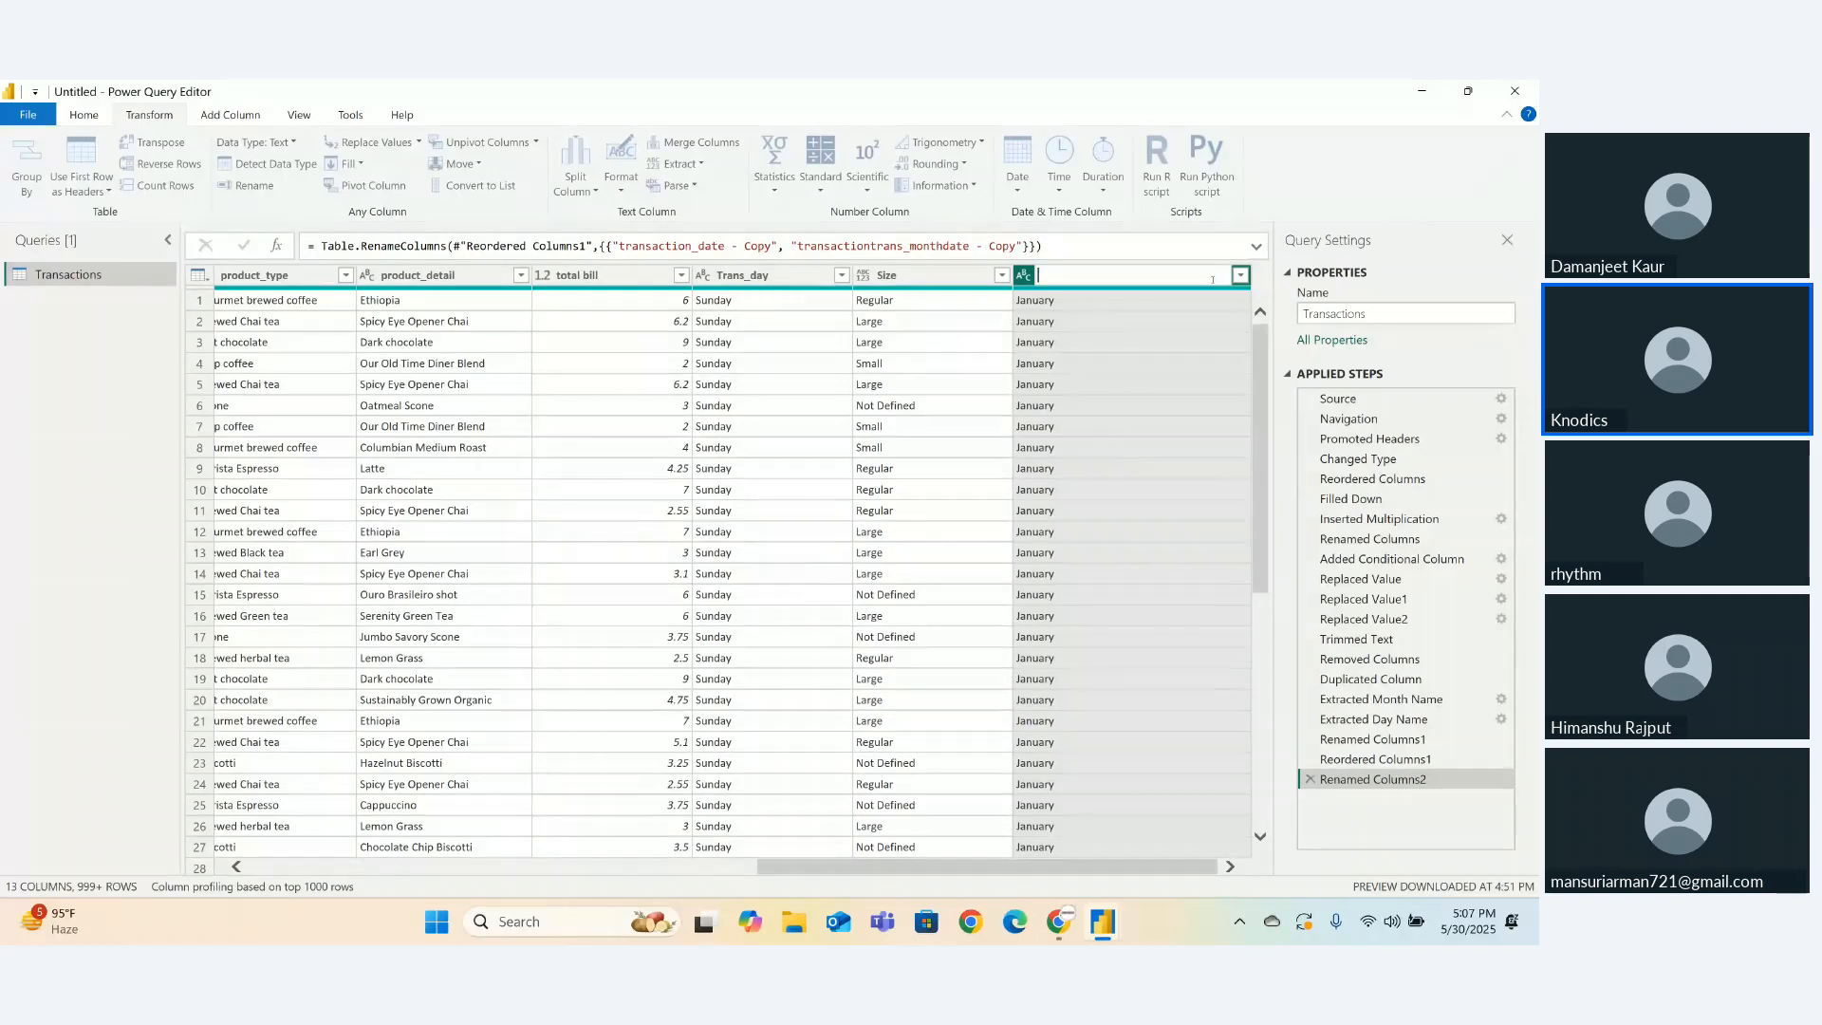
text(trans._month)
key(Return)
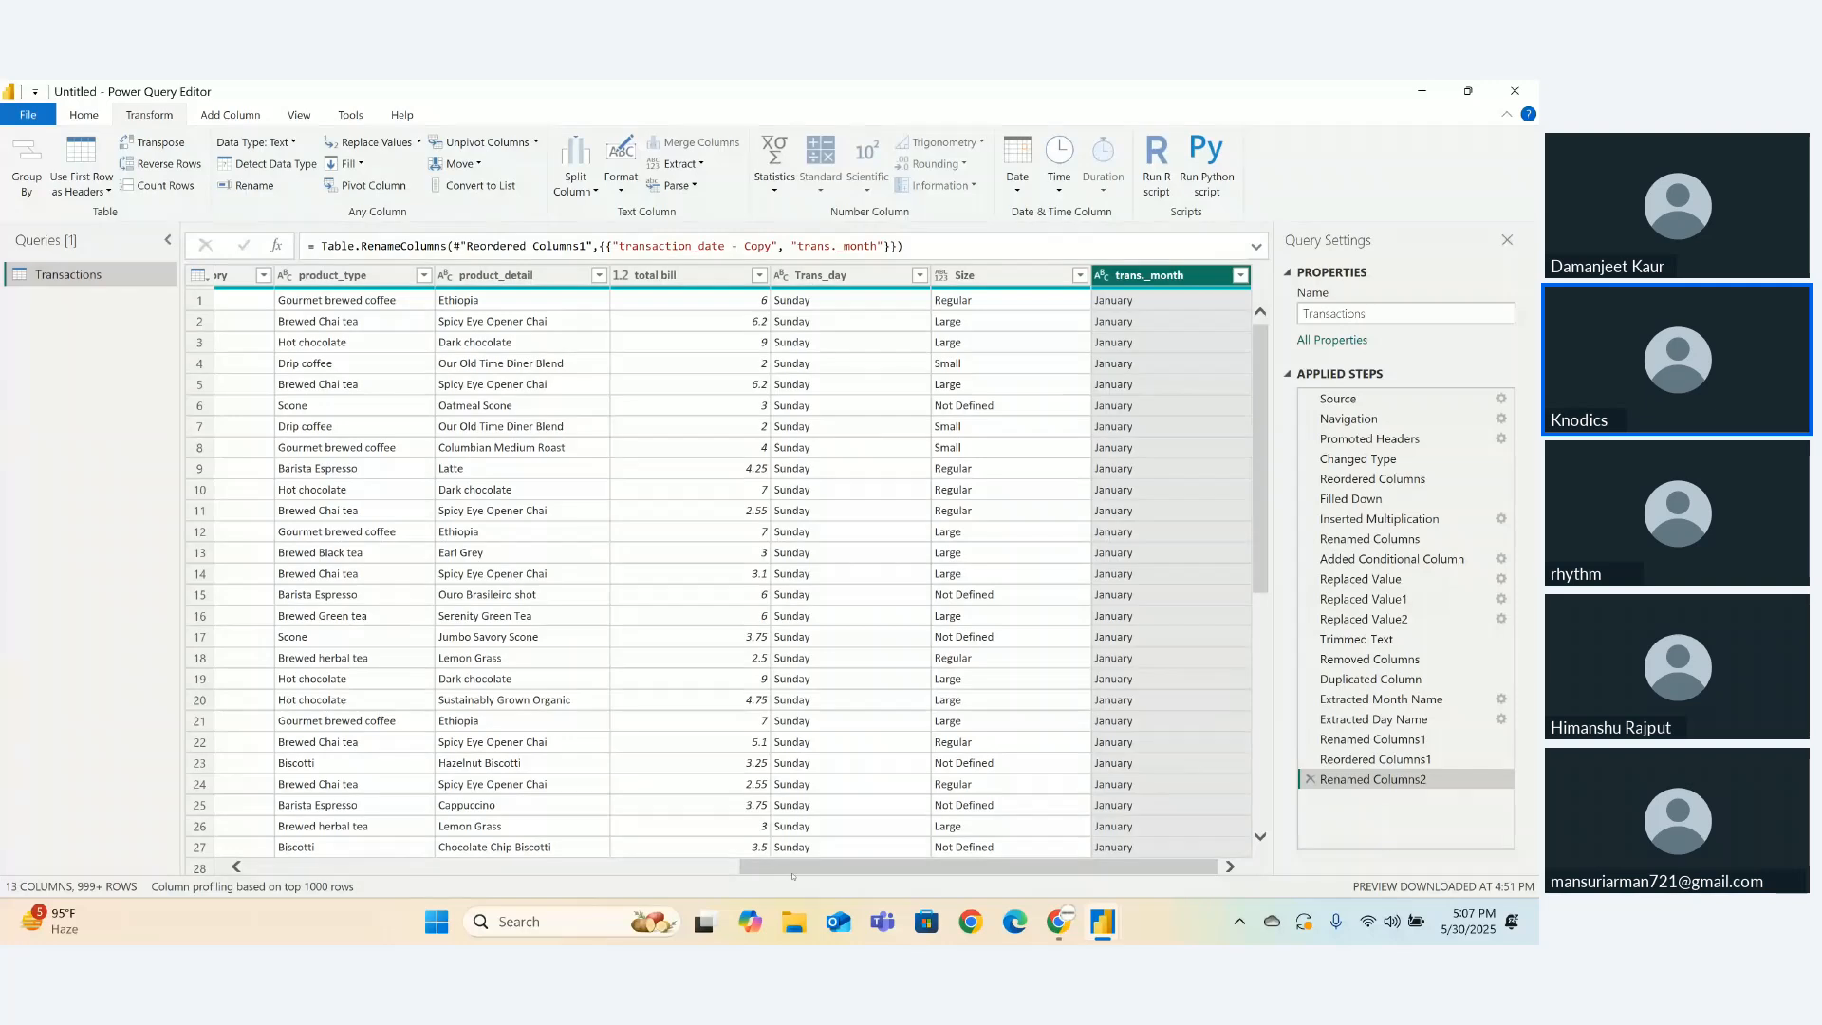
drag(750, 866, 223, 870)
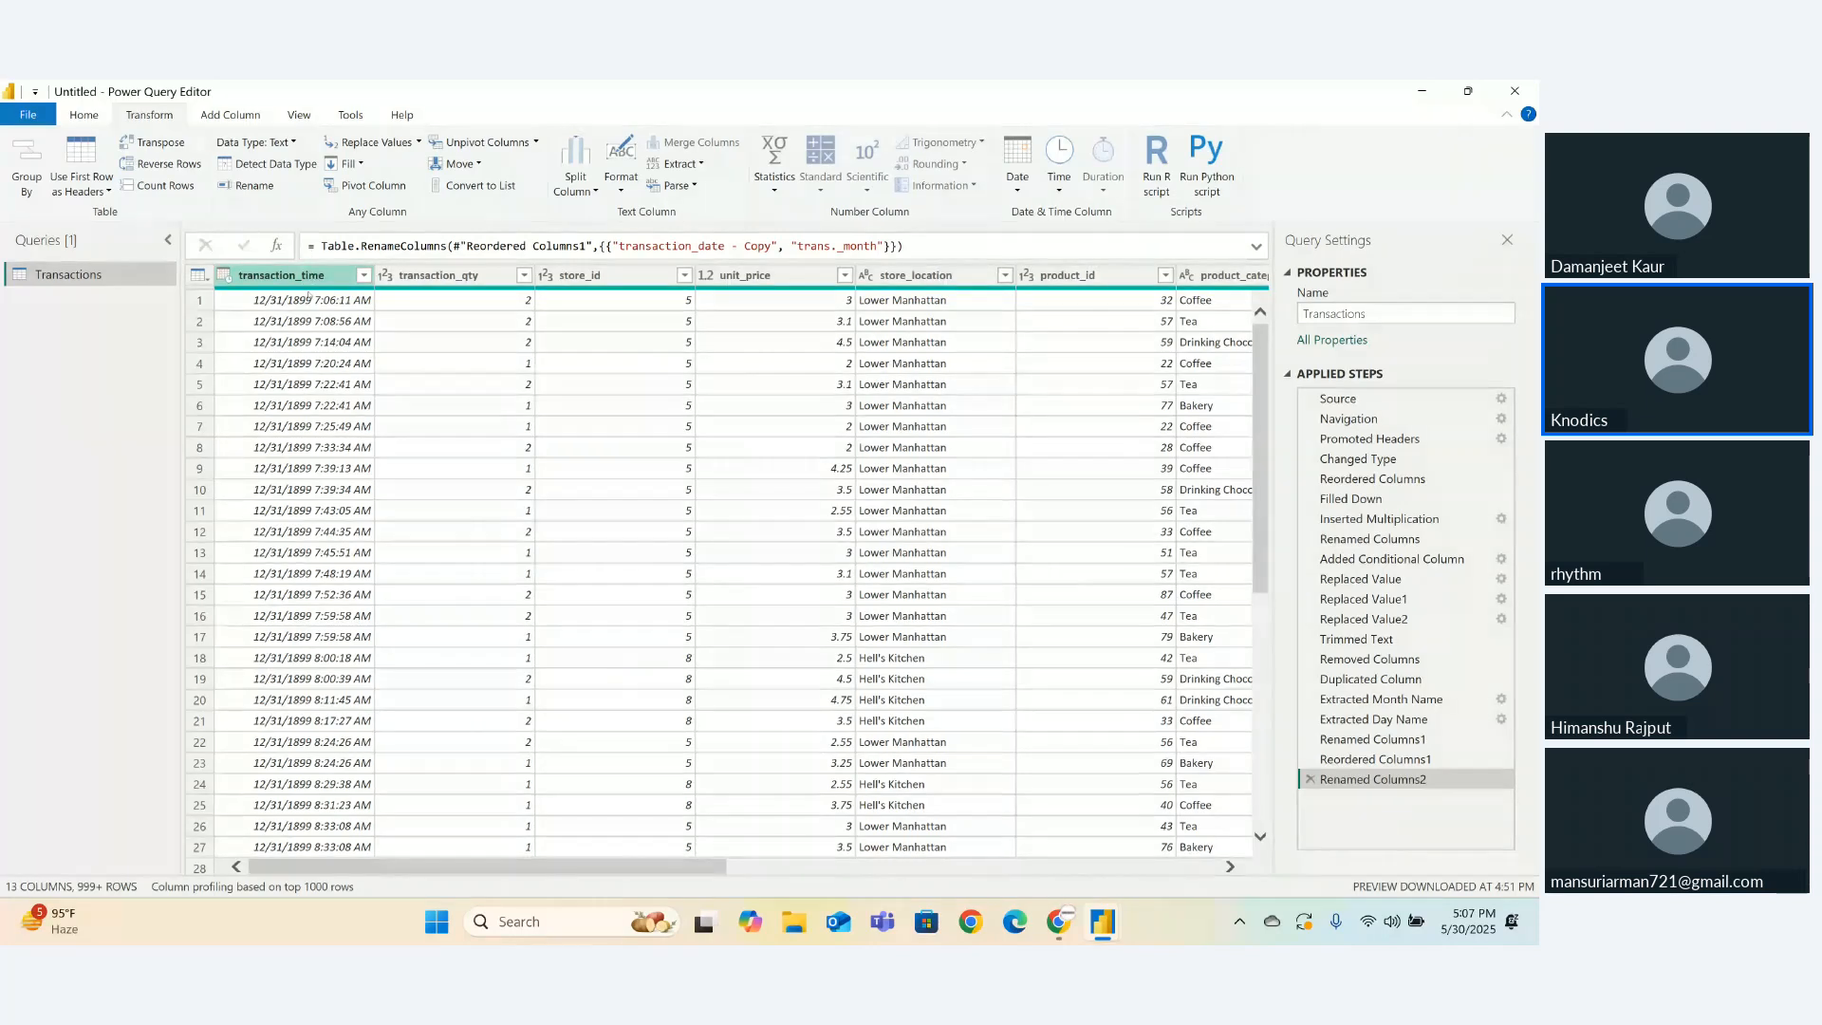
- Change transaction_time to the Time type, showing values like 7:06:11 AM
click(281, 293)
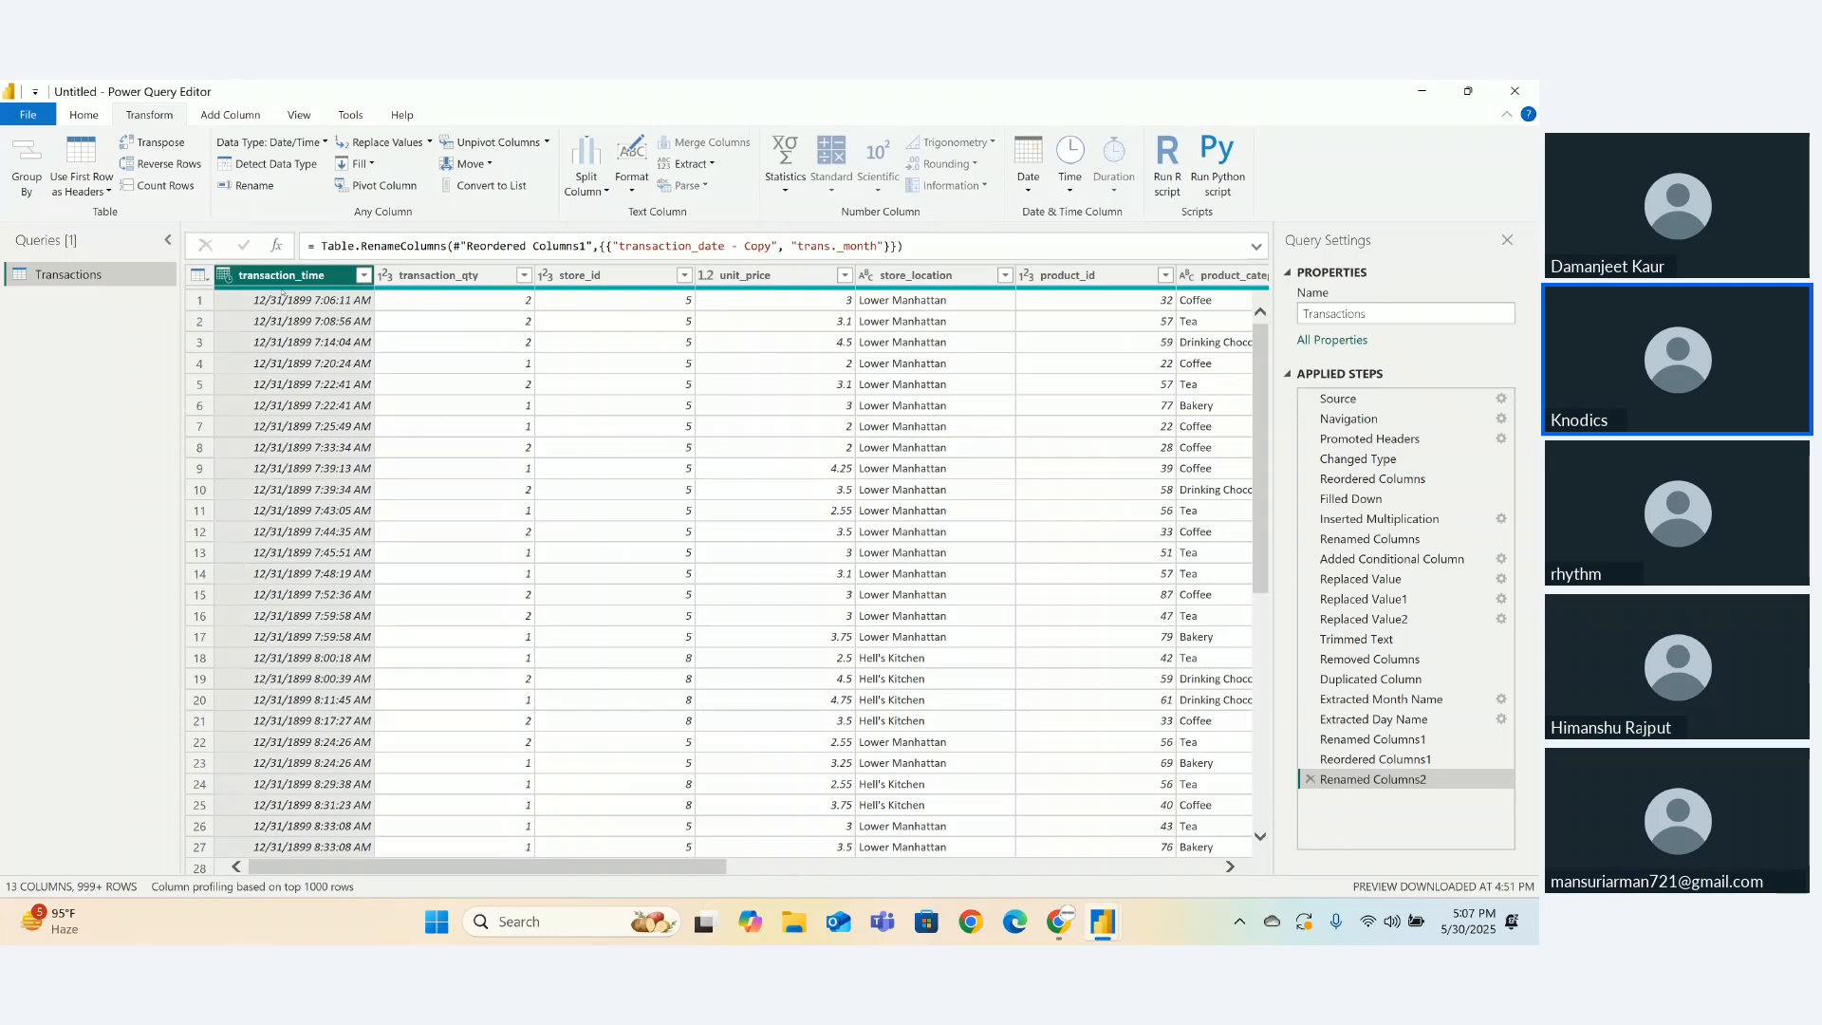
right_click(281, 291)
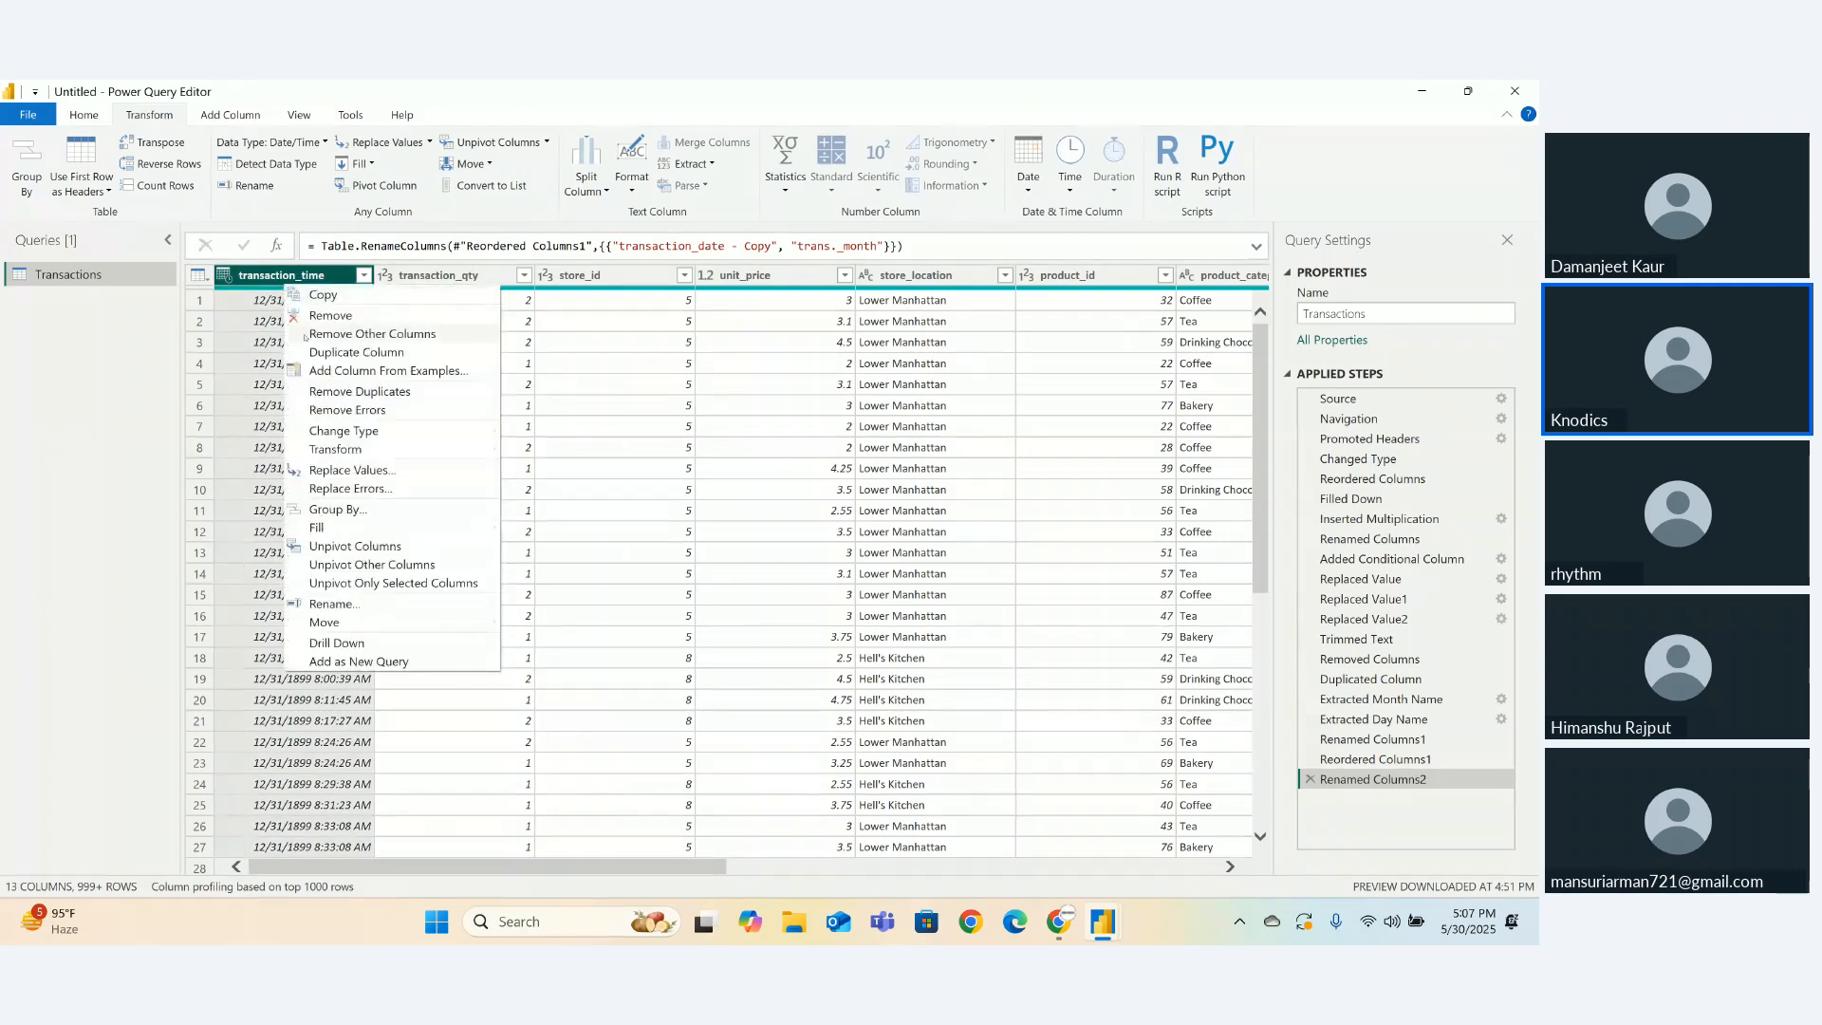
mouse_move(329, 435)
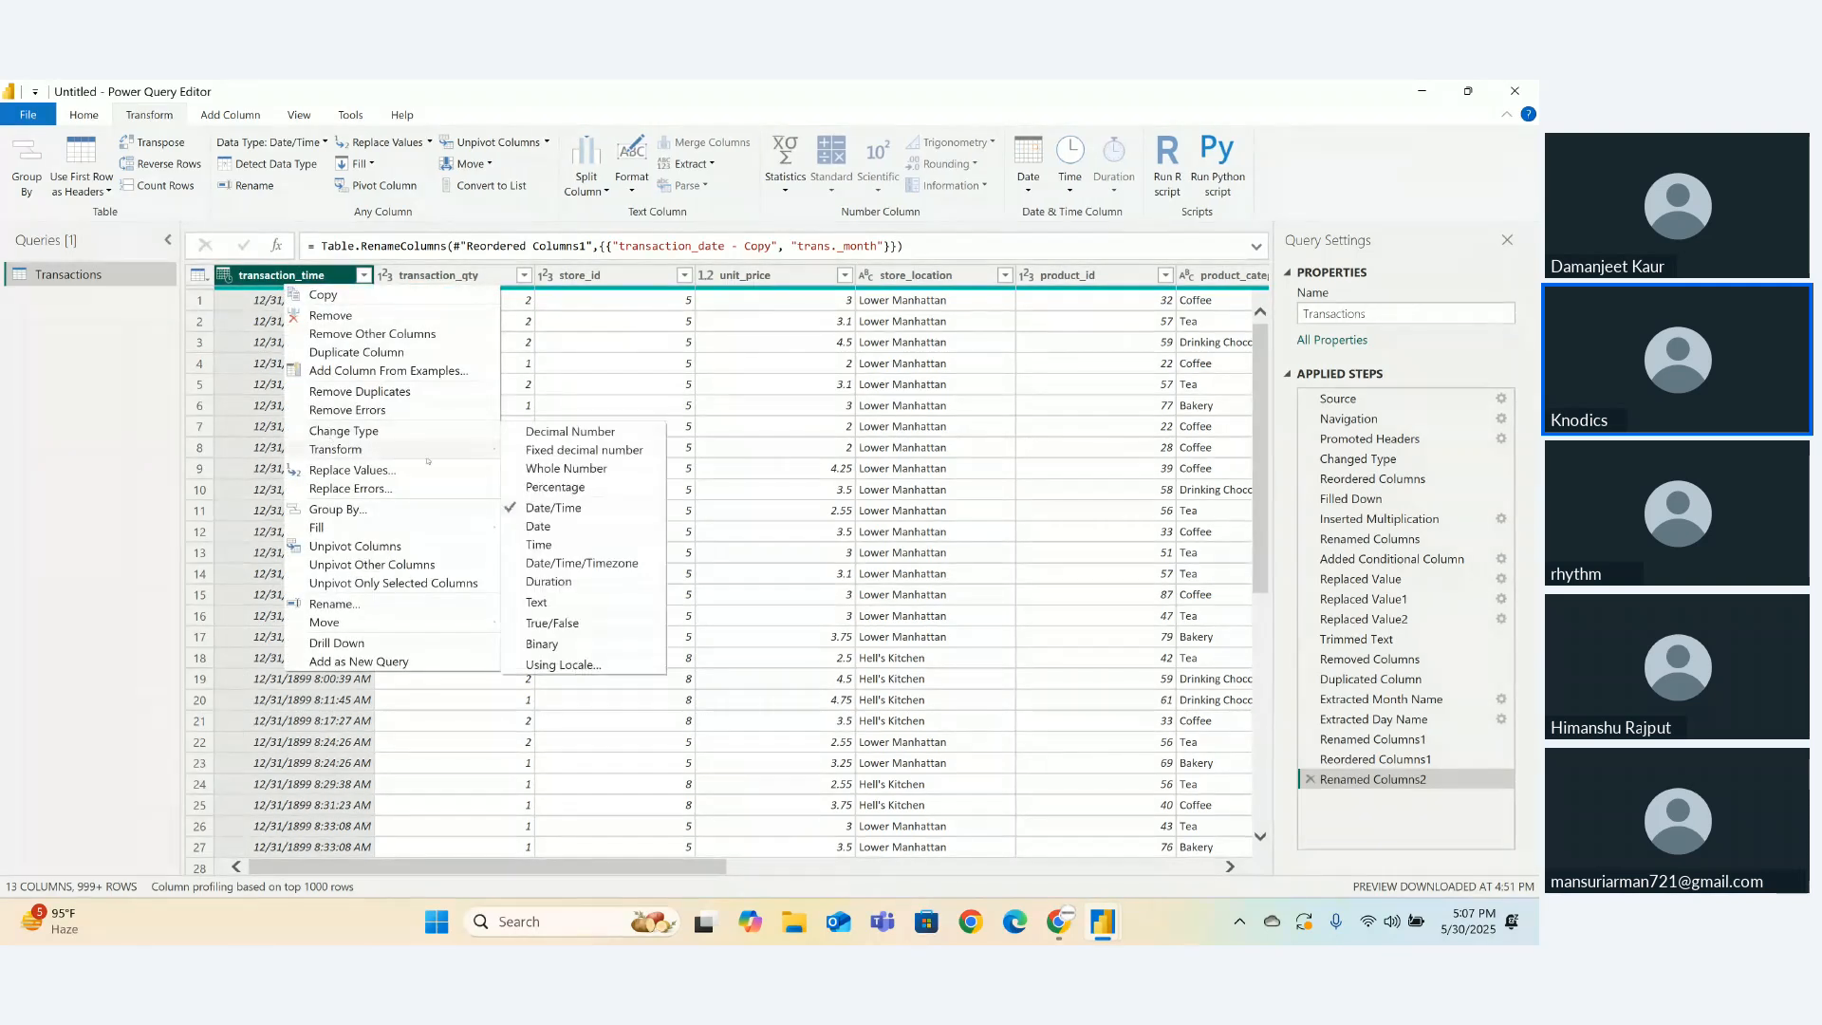
click(539, 545)
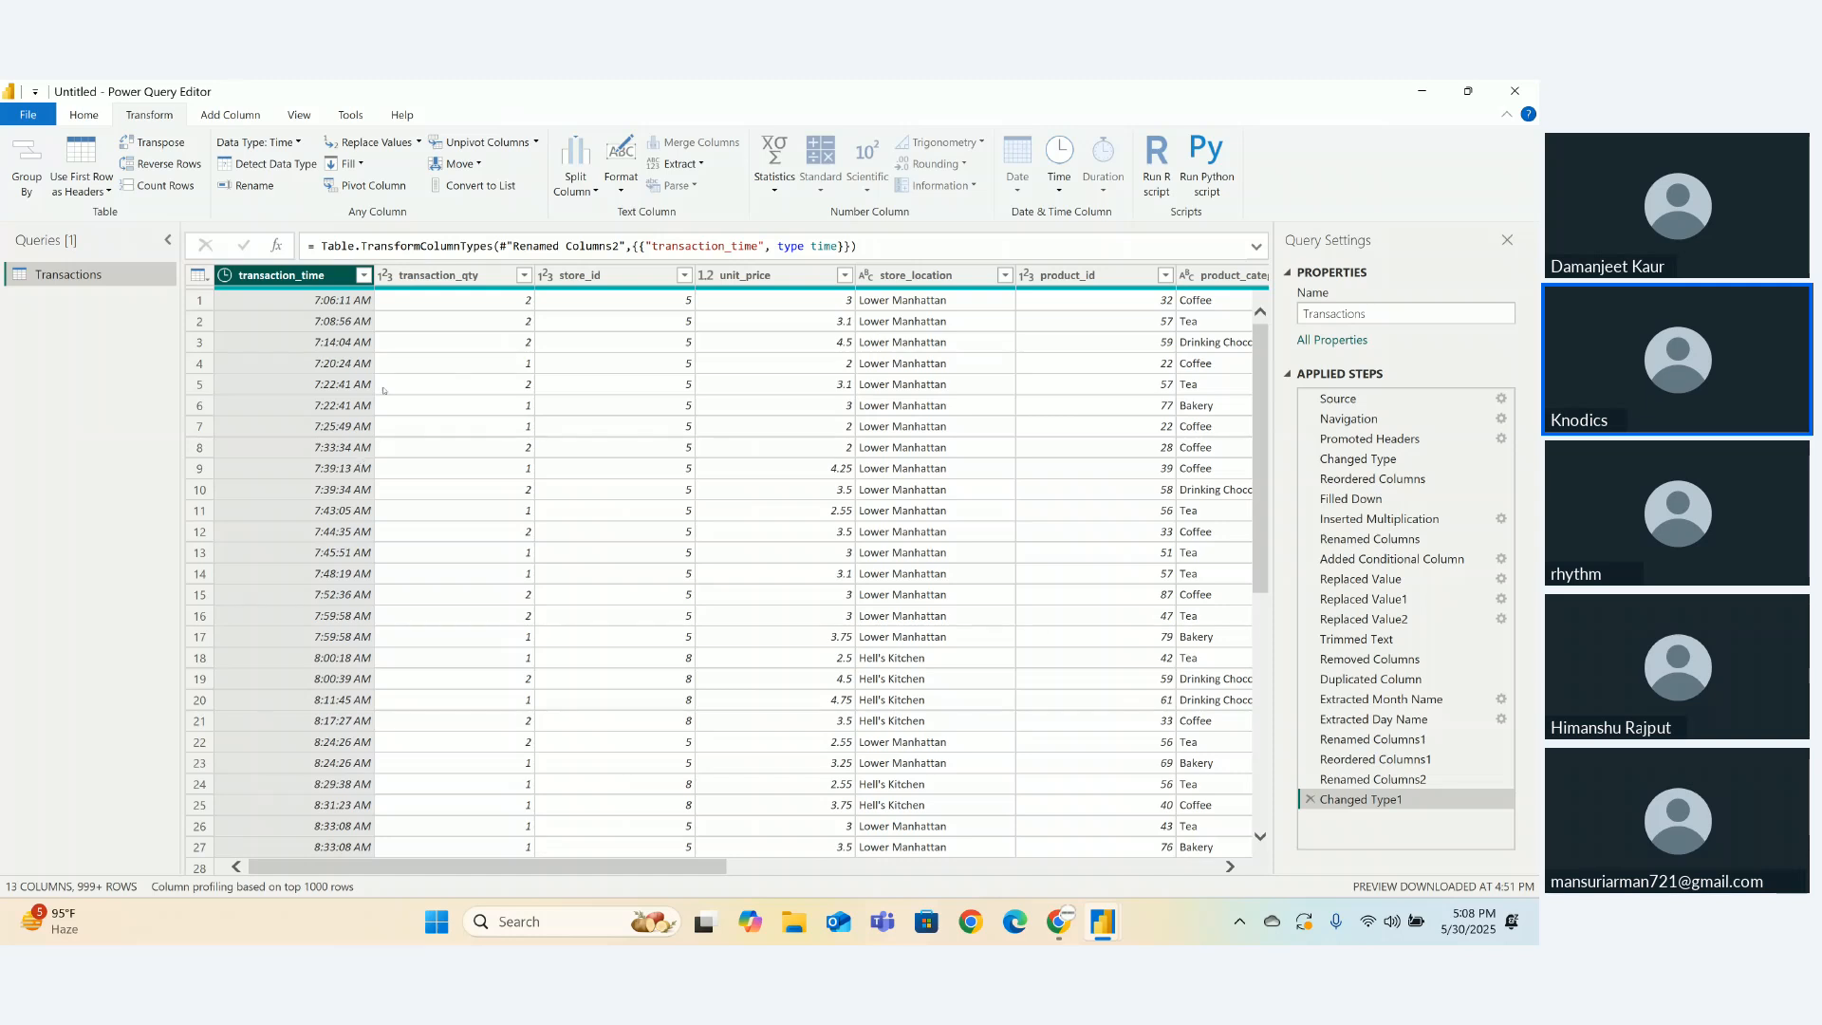
right_click(285, 283)
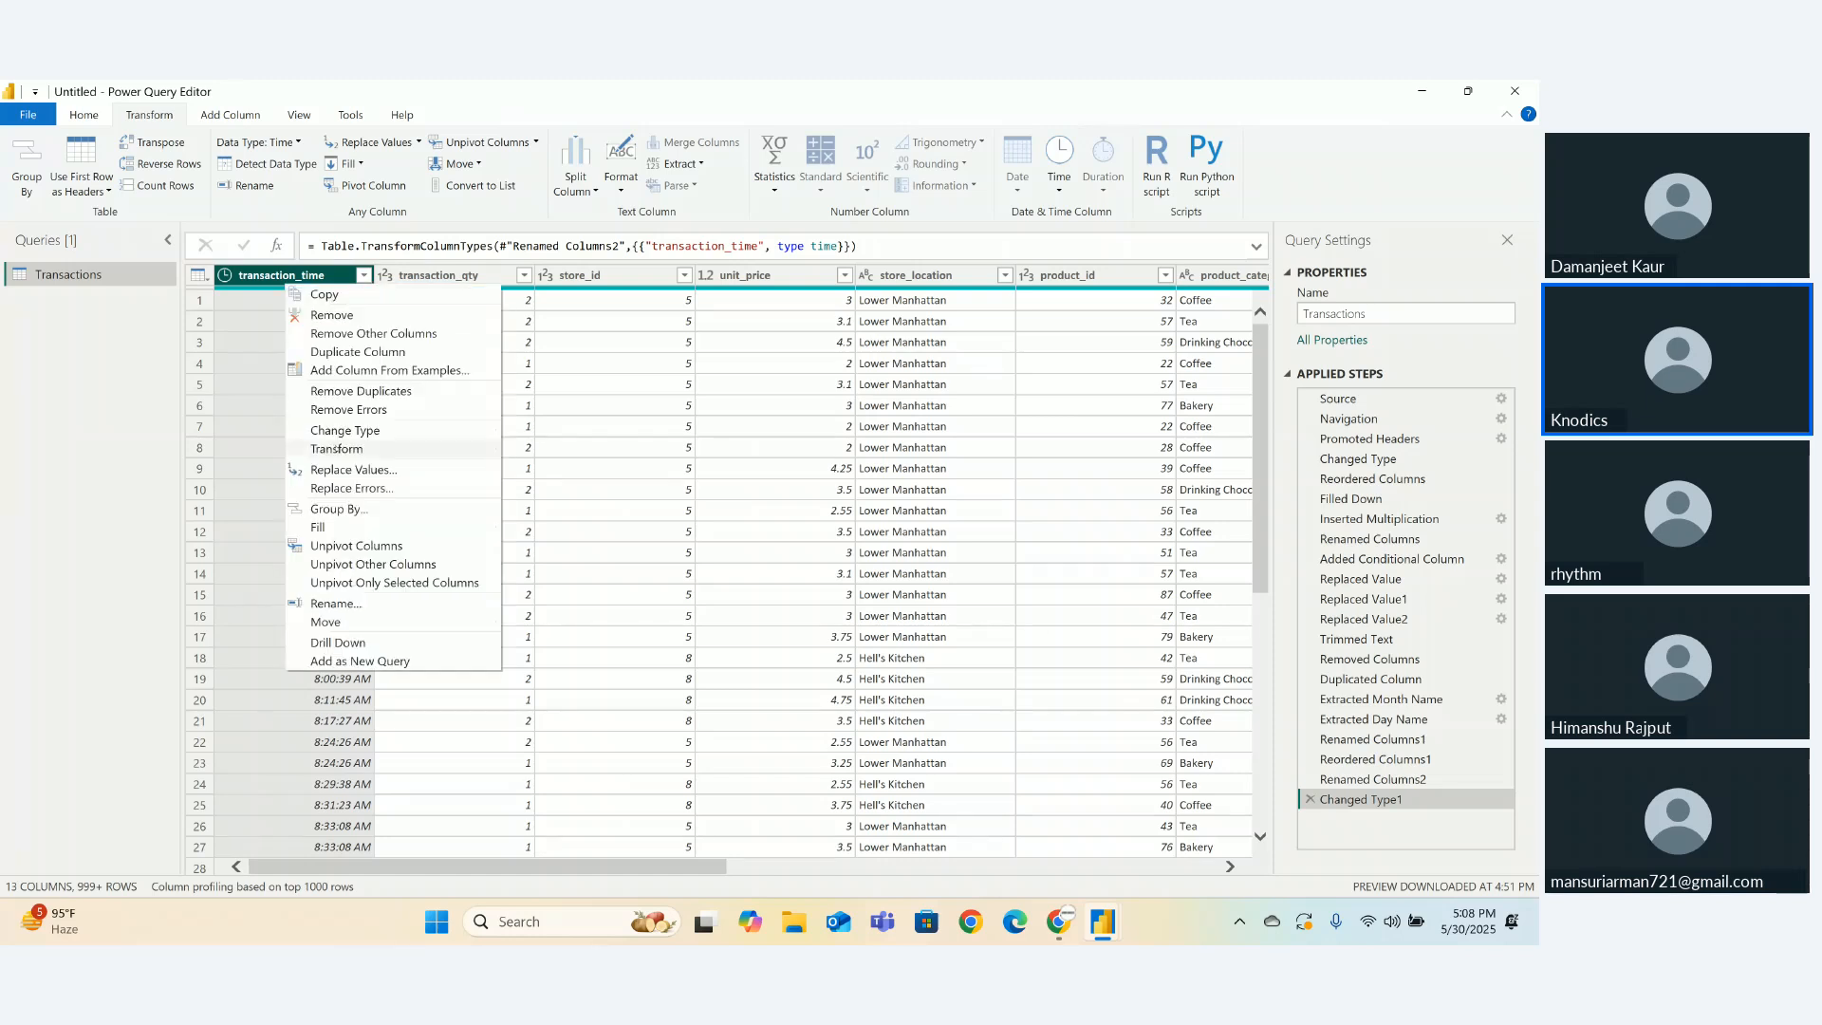
- Reduce transaction_time to each transaction's hour with Transform > Hour > Hour
mouse_move(474, 449)
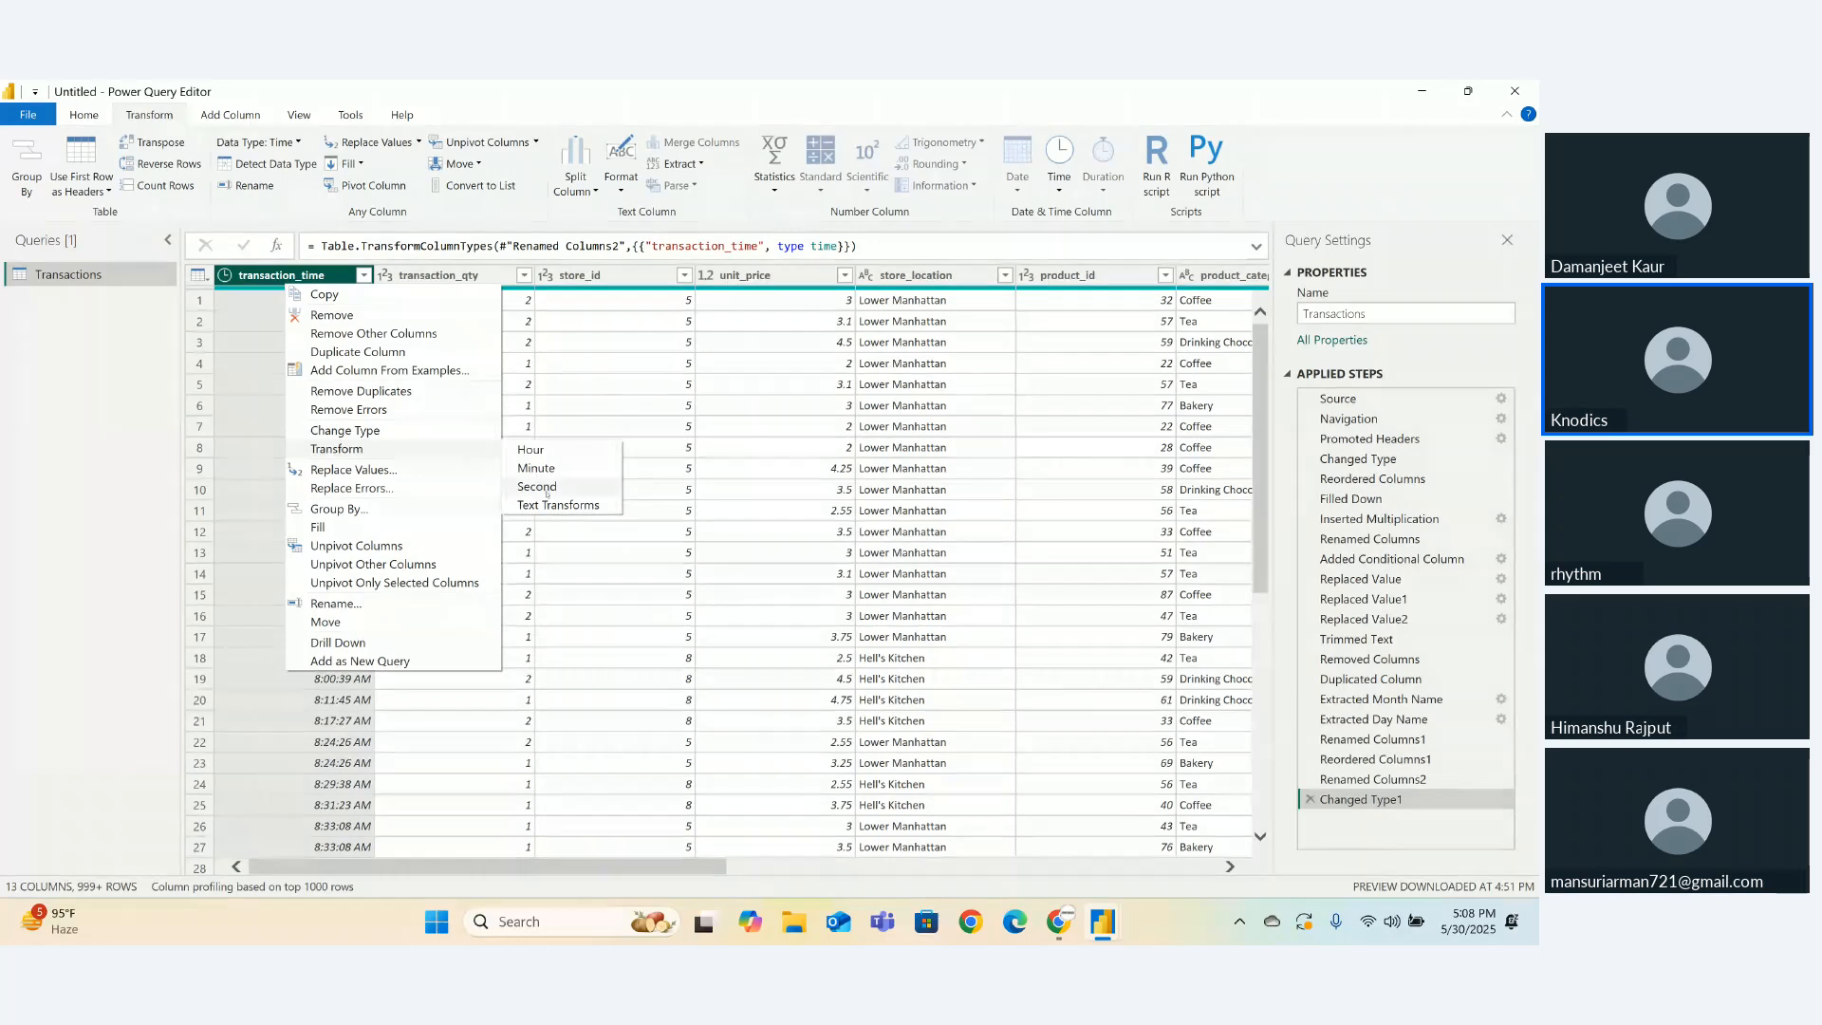
mouse_move(531, 454)
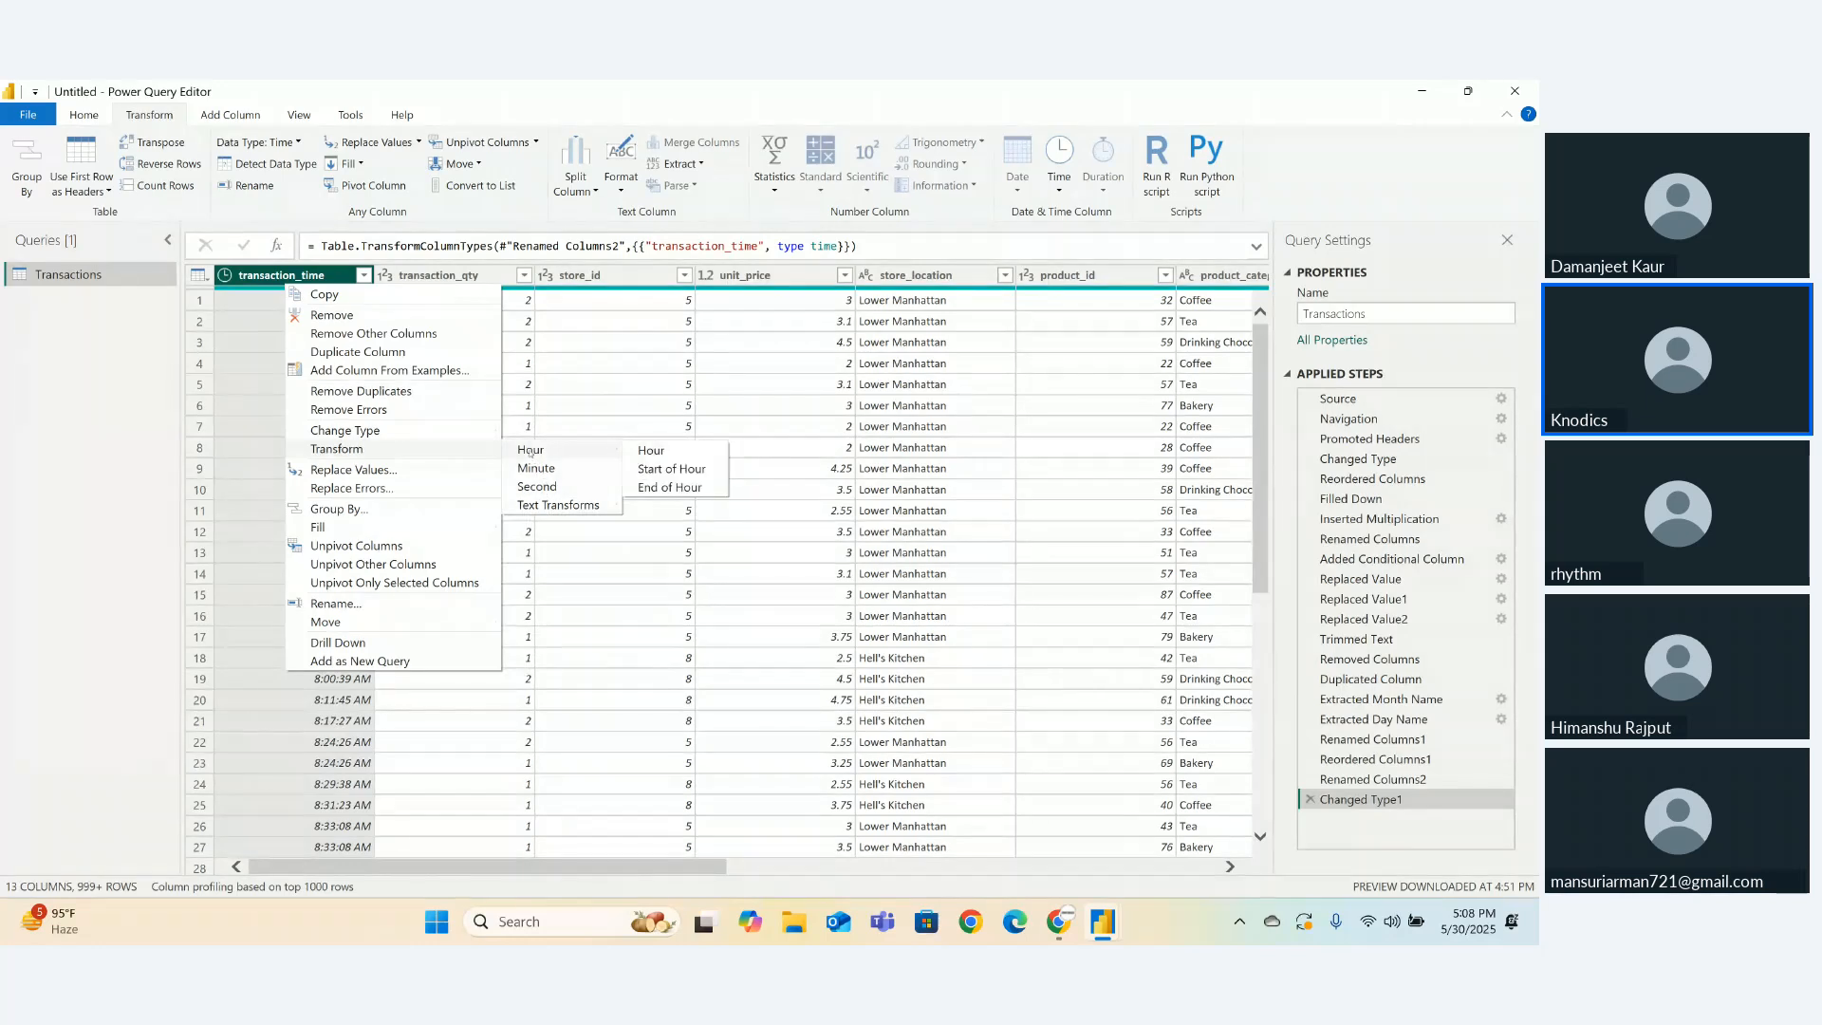
click(657, 451)
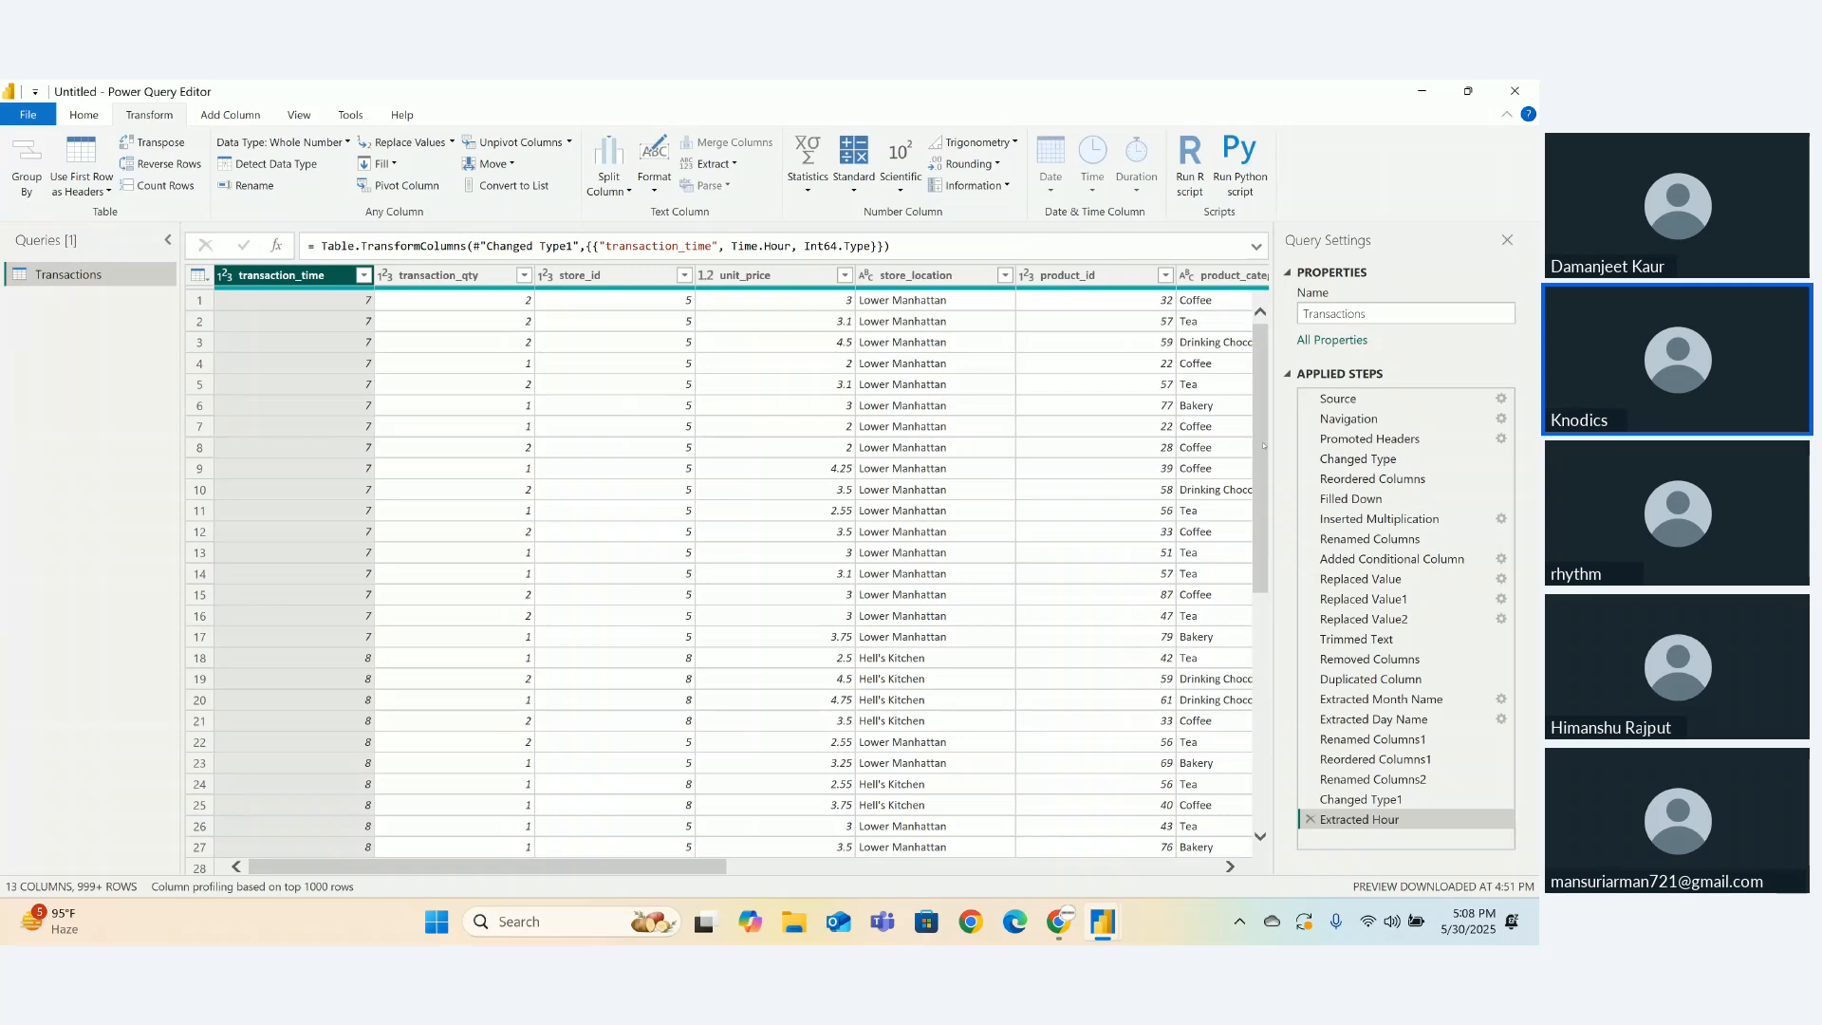
drag(1263, 445, 1263, 332)
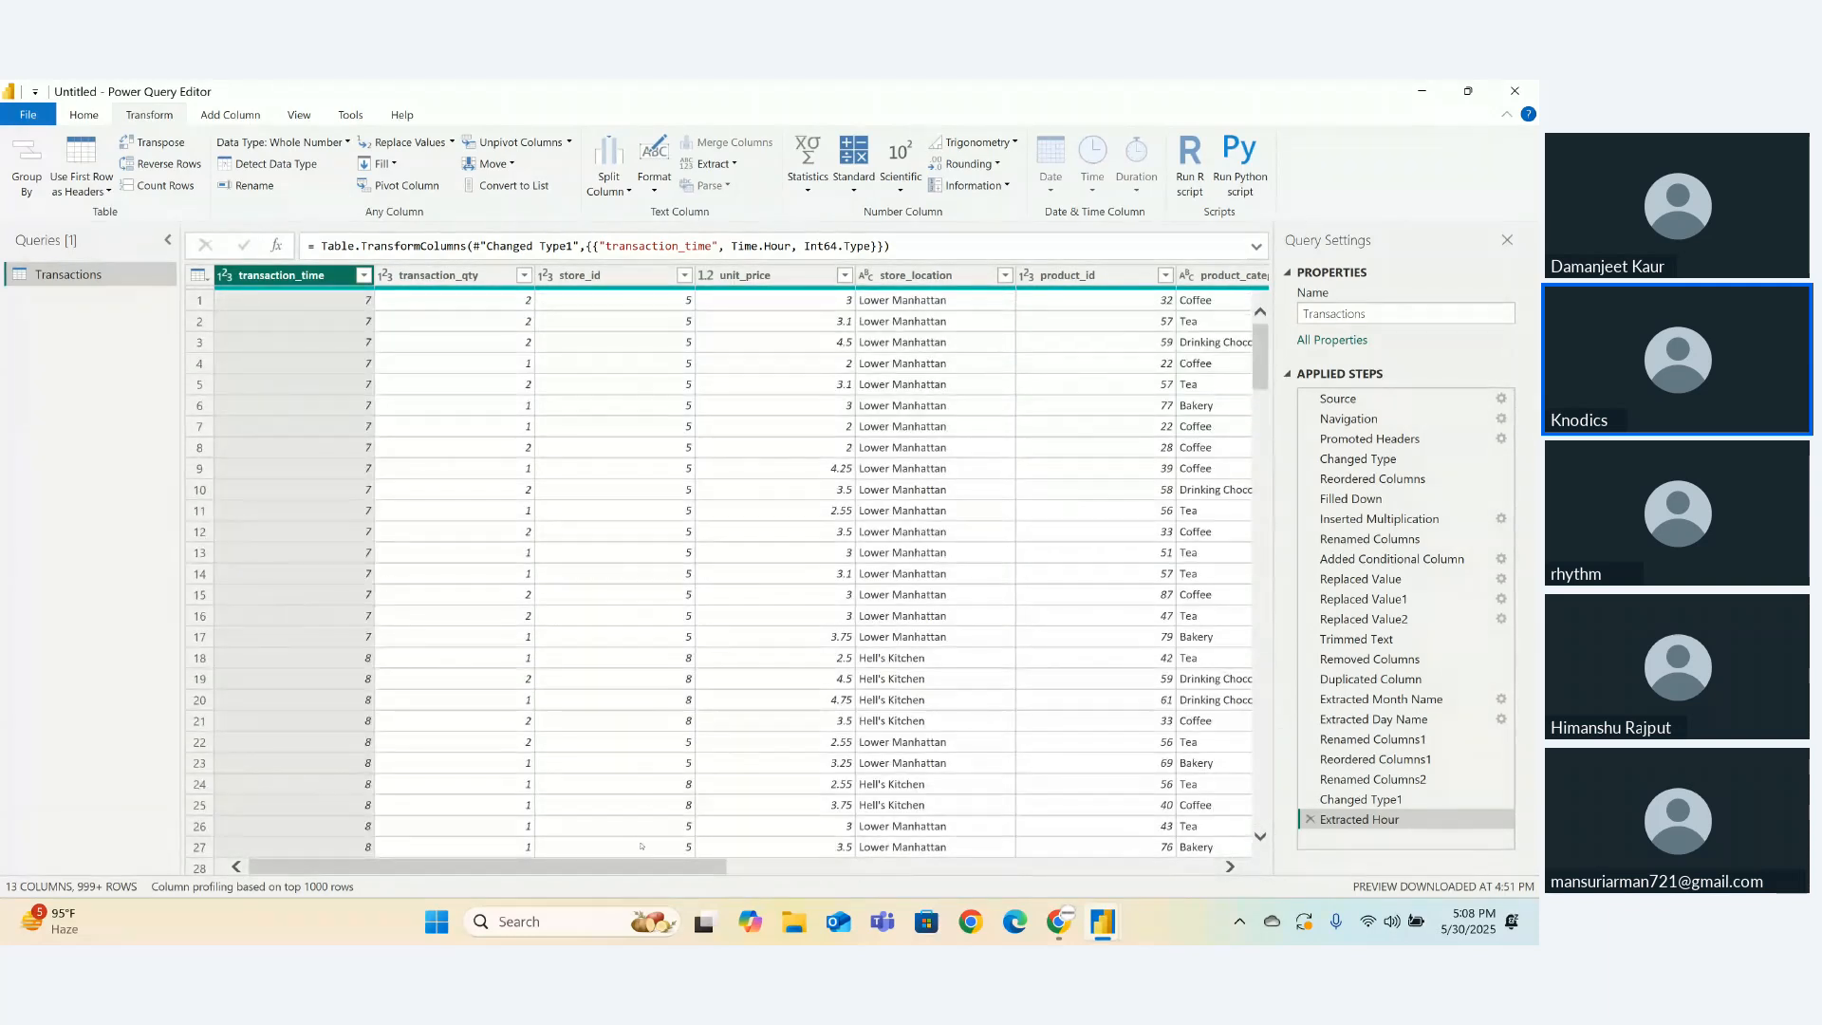
drag(641, 869, 641, 869)
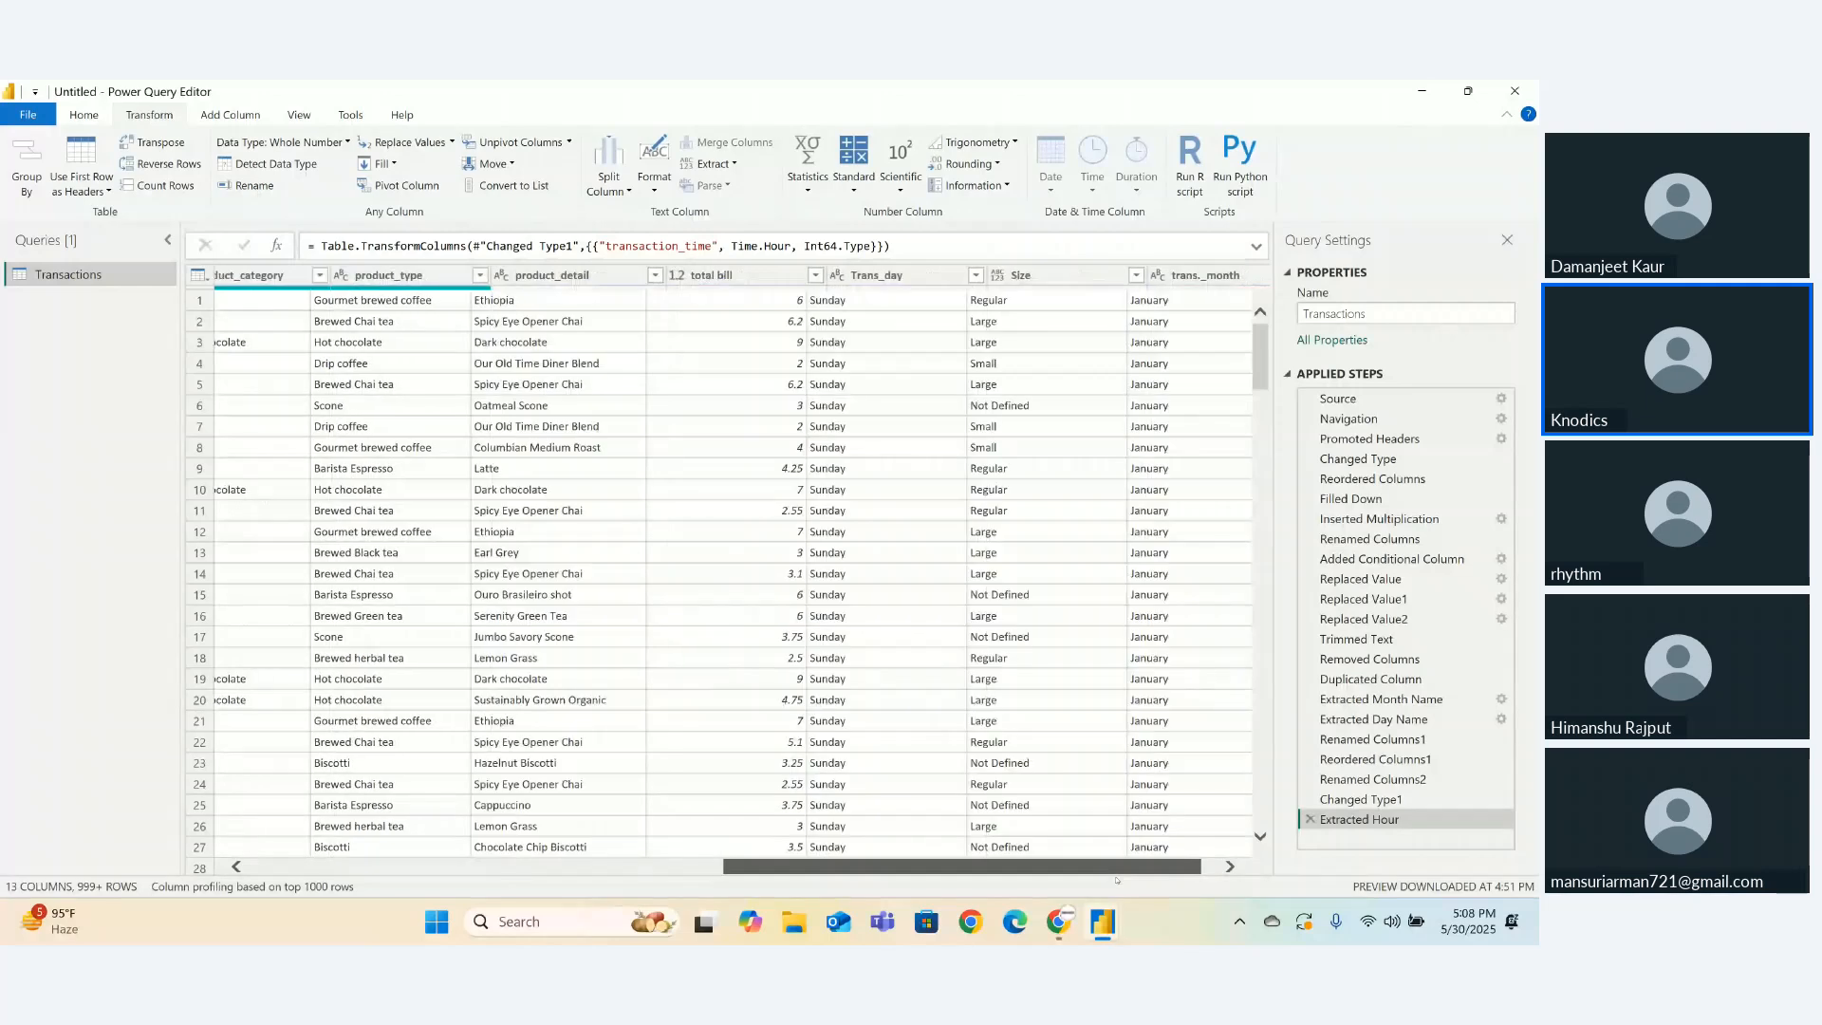
drag(1035, 867, 1147, 874)
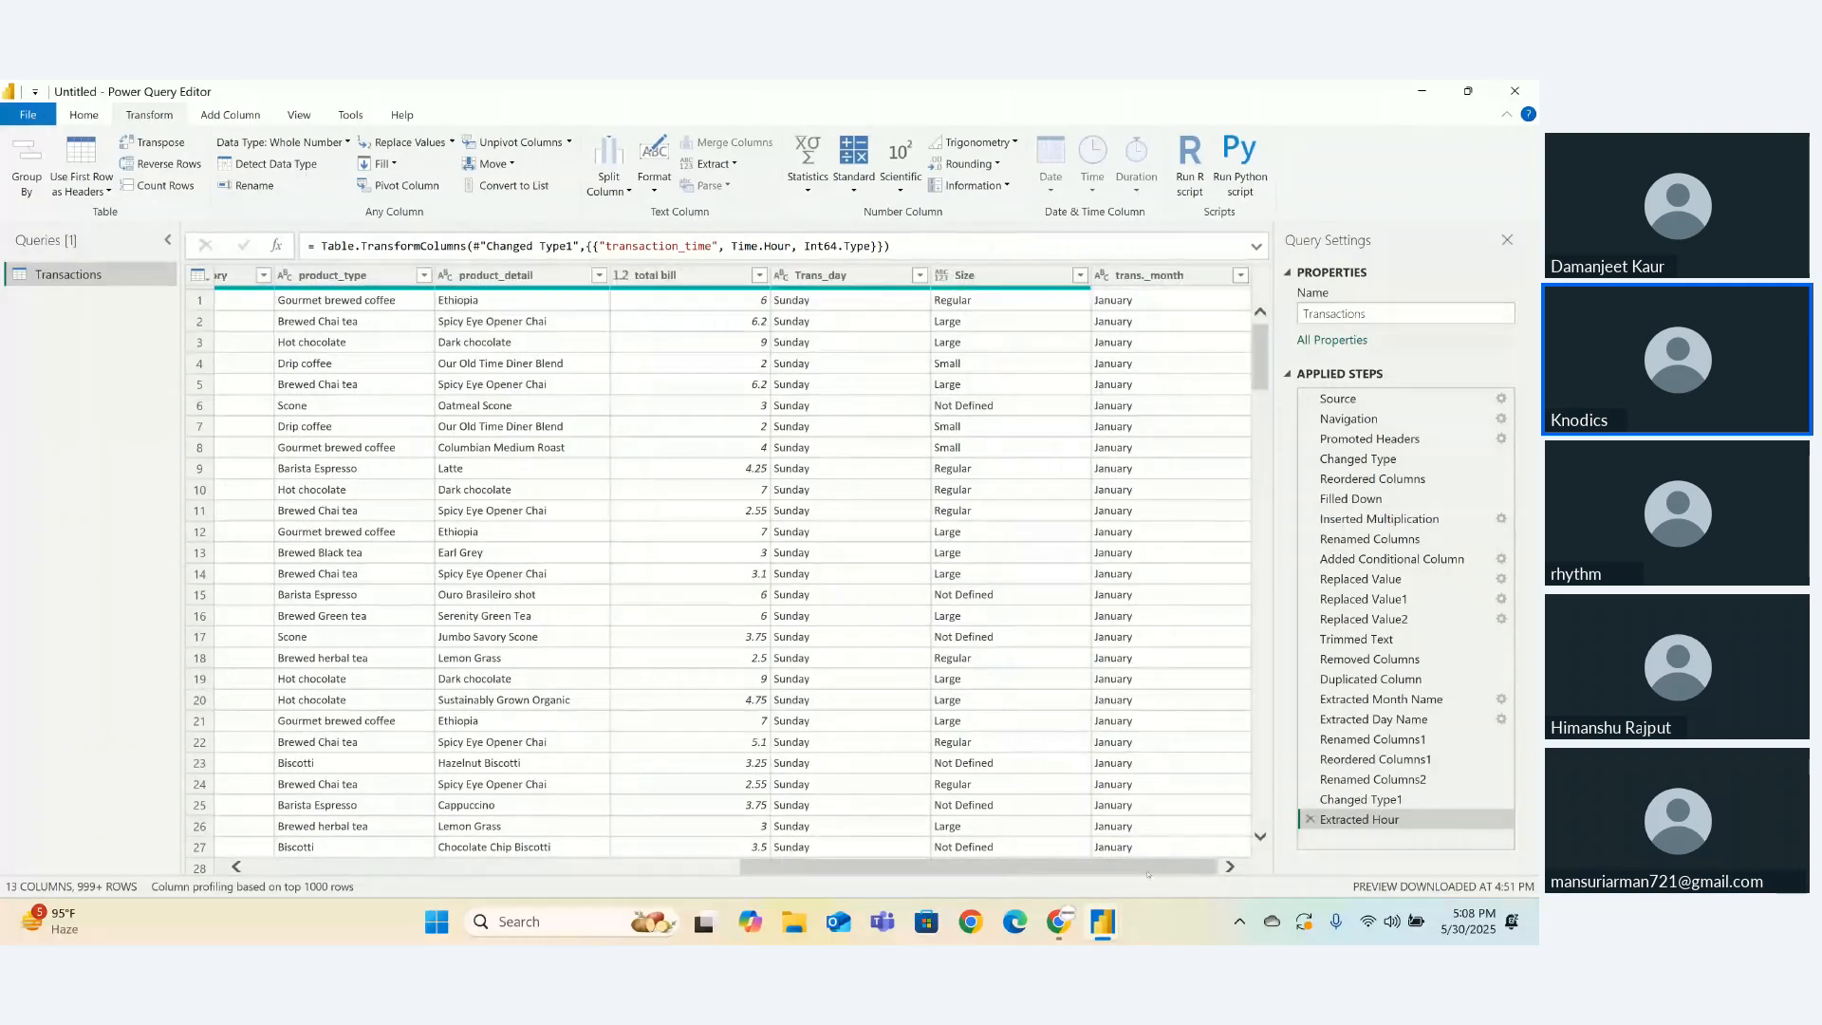
- Check the Zoho Meeting window, then return to the Power Query Editor showing Transactions
mouse_move(1058, 921)
click(985, 850)
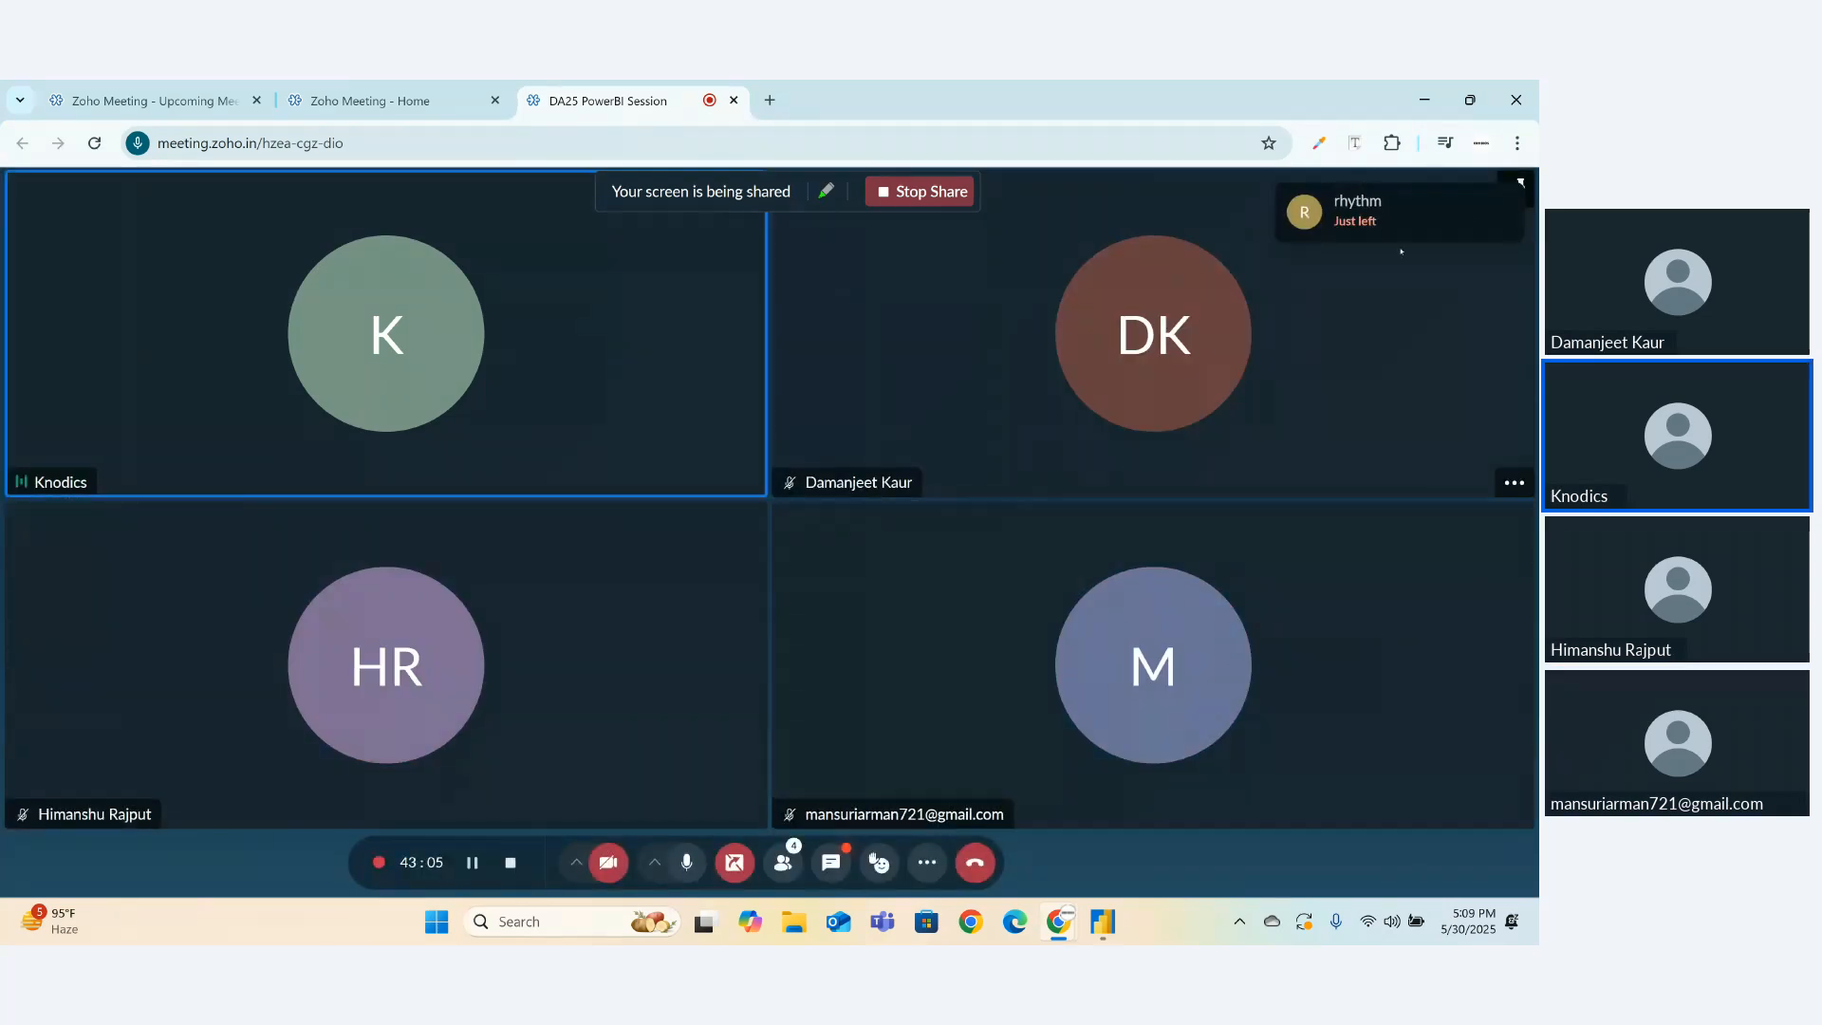
mouse_move(1424, 233)
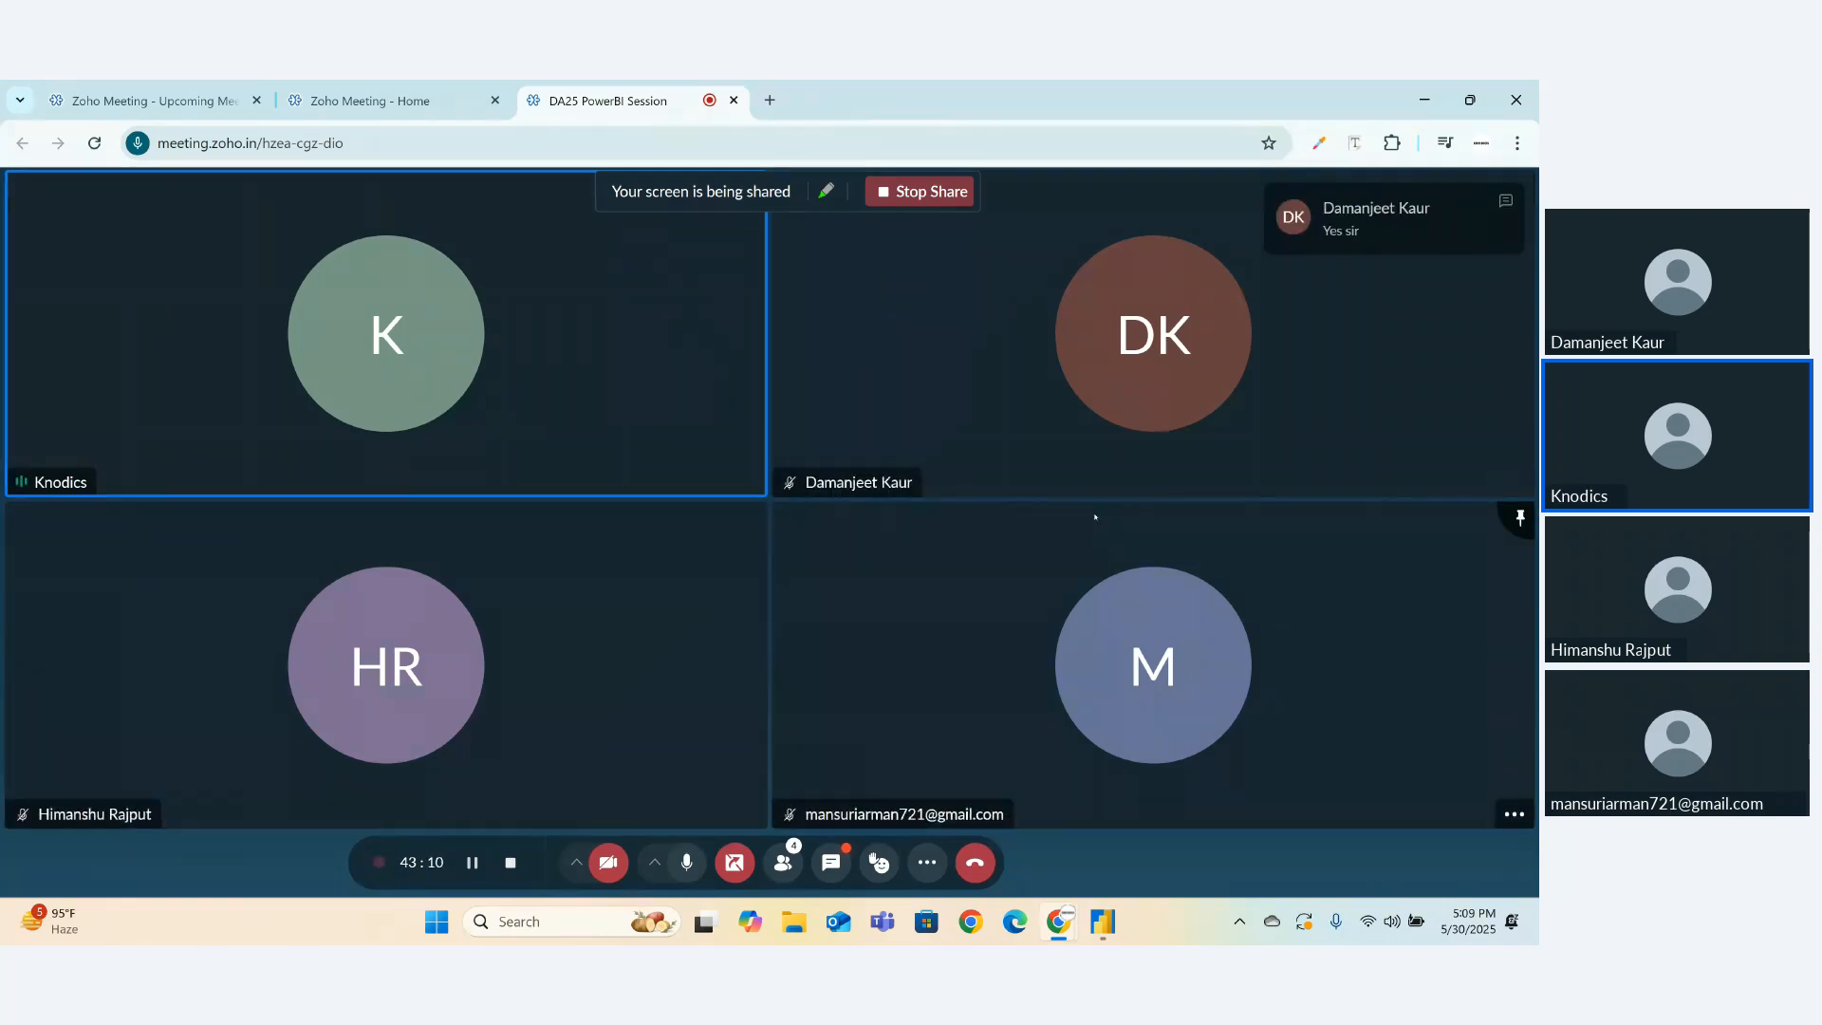
click(1117, 932)
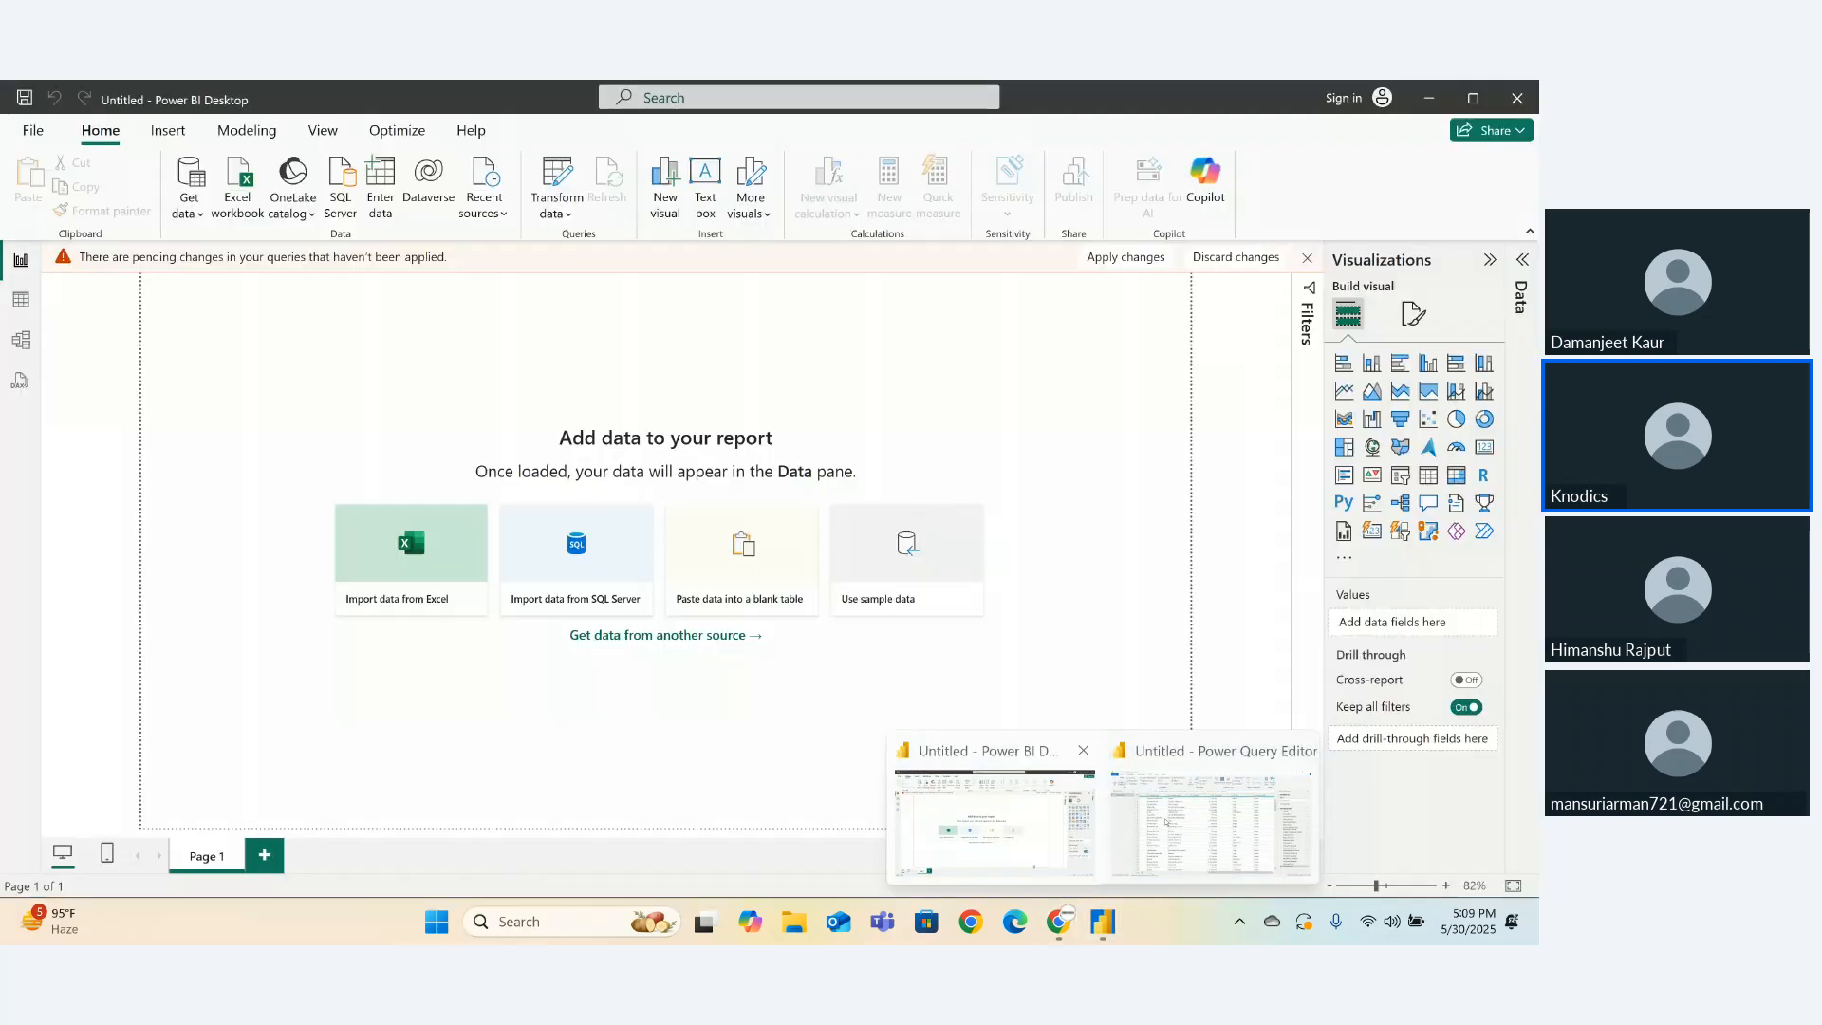
click(1212, 818)
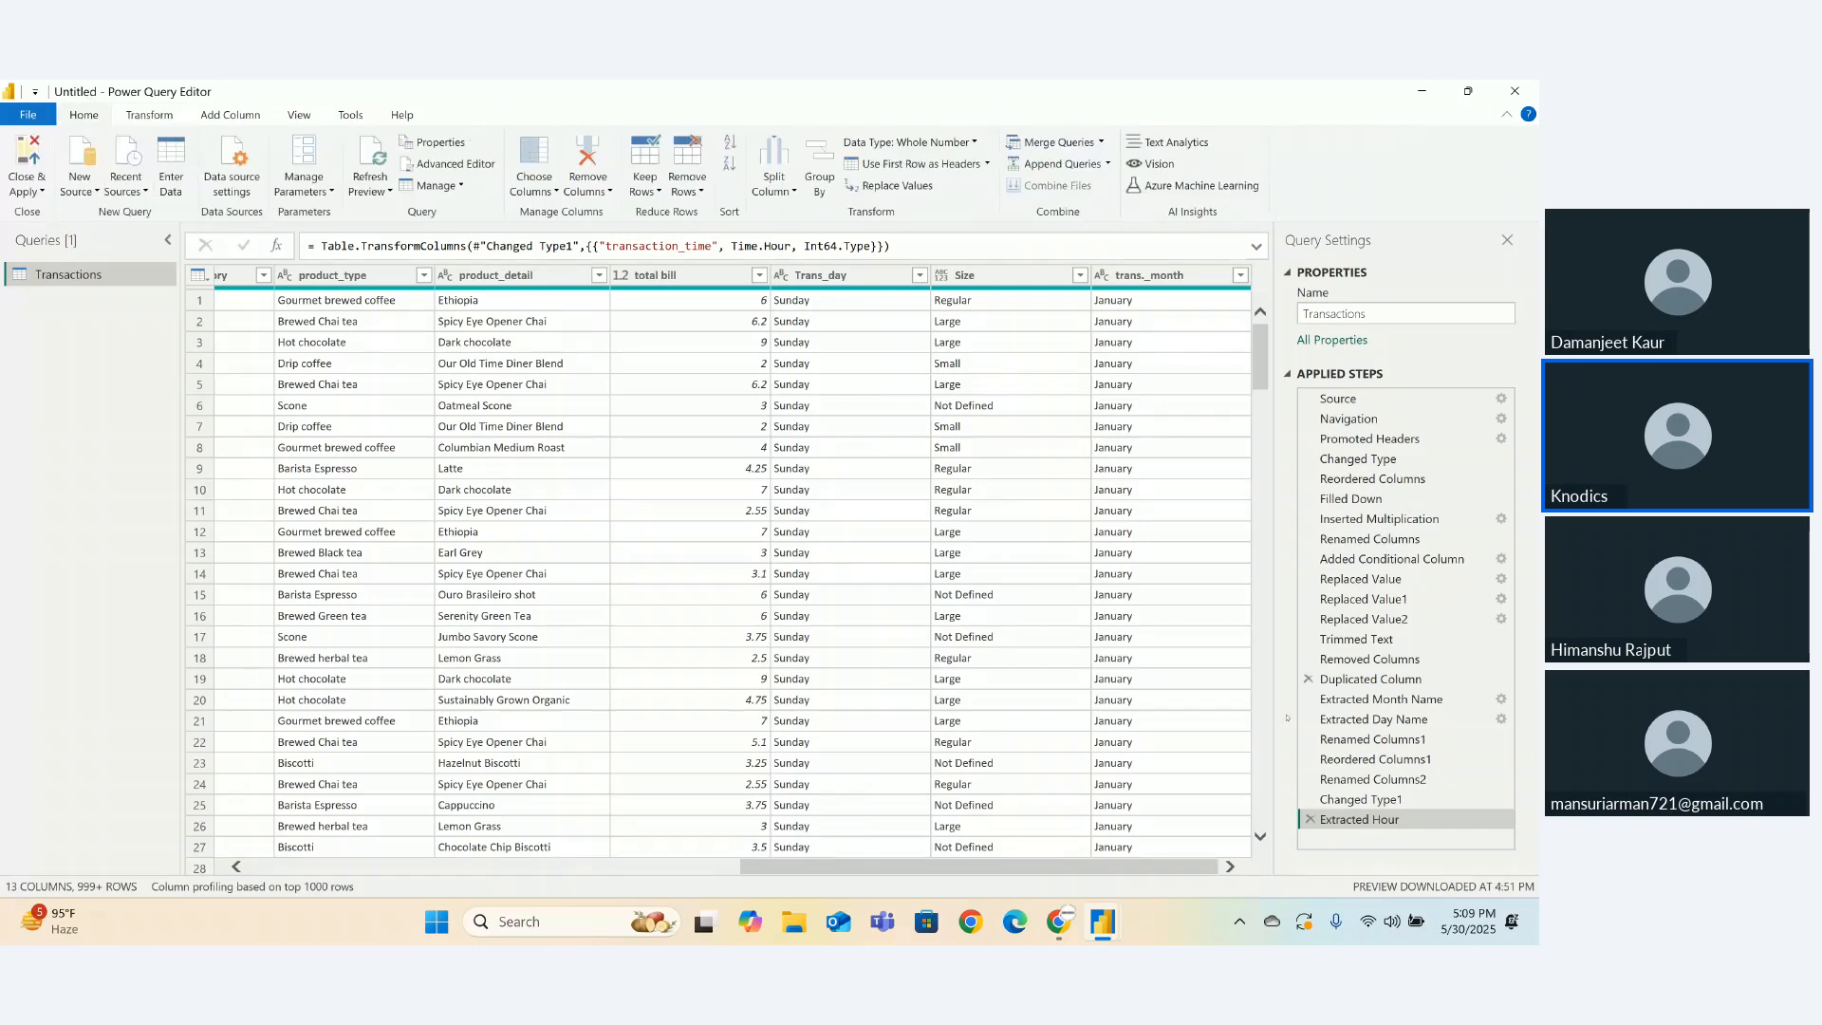
- Open the Advanced Editor, select all the query's M code, undo an accidental delete, and close it
click(441, 164)
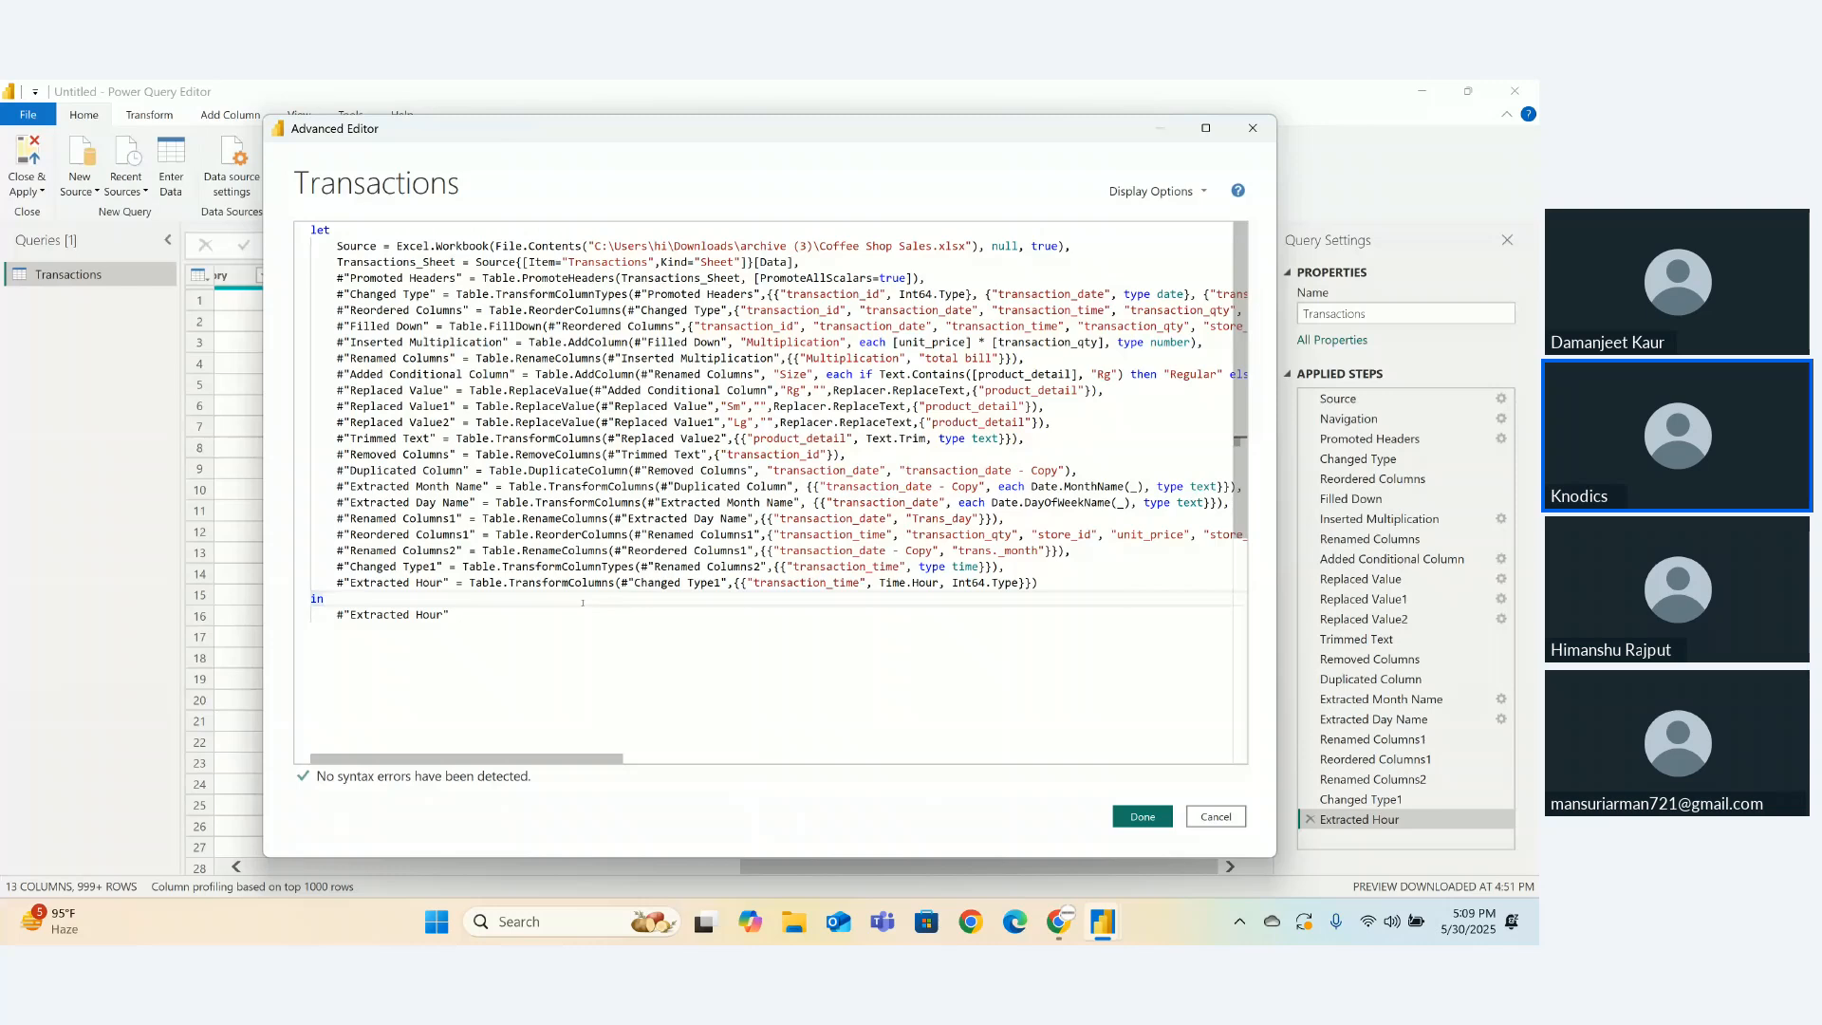
key(ctrl+a)
key(Delete)
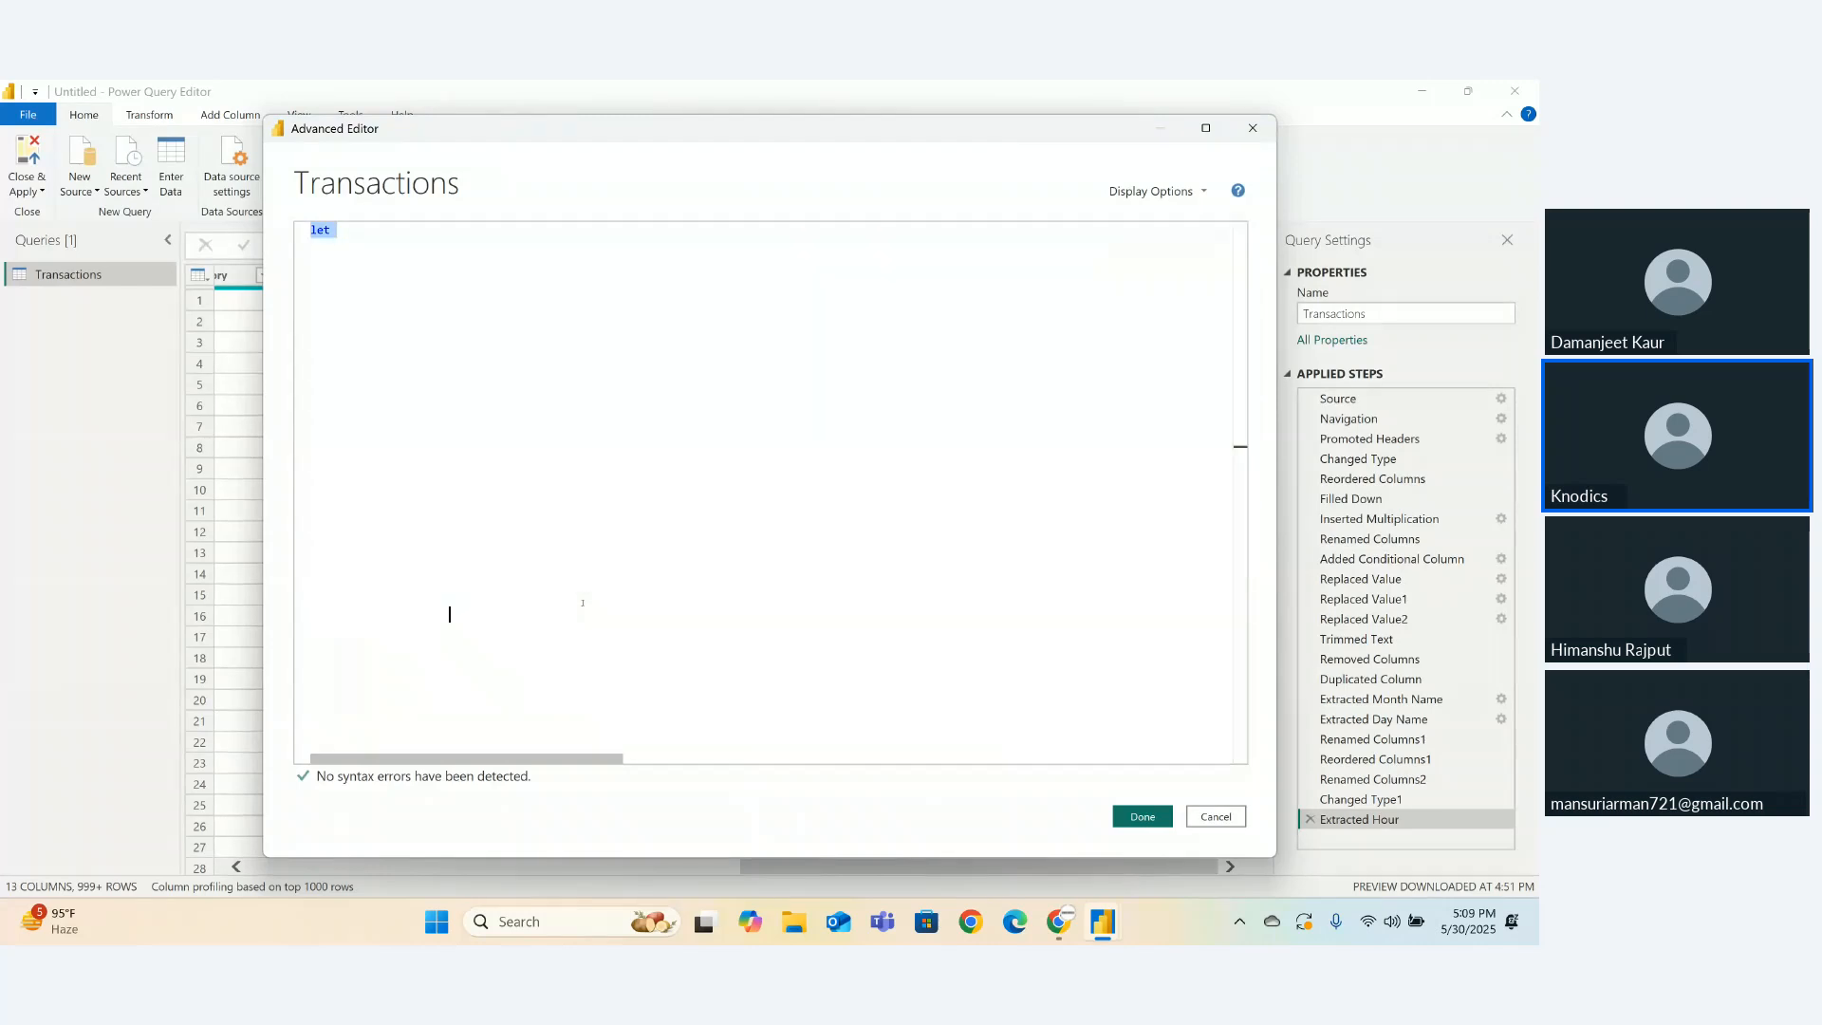
text(c)
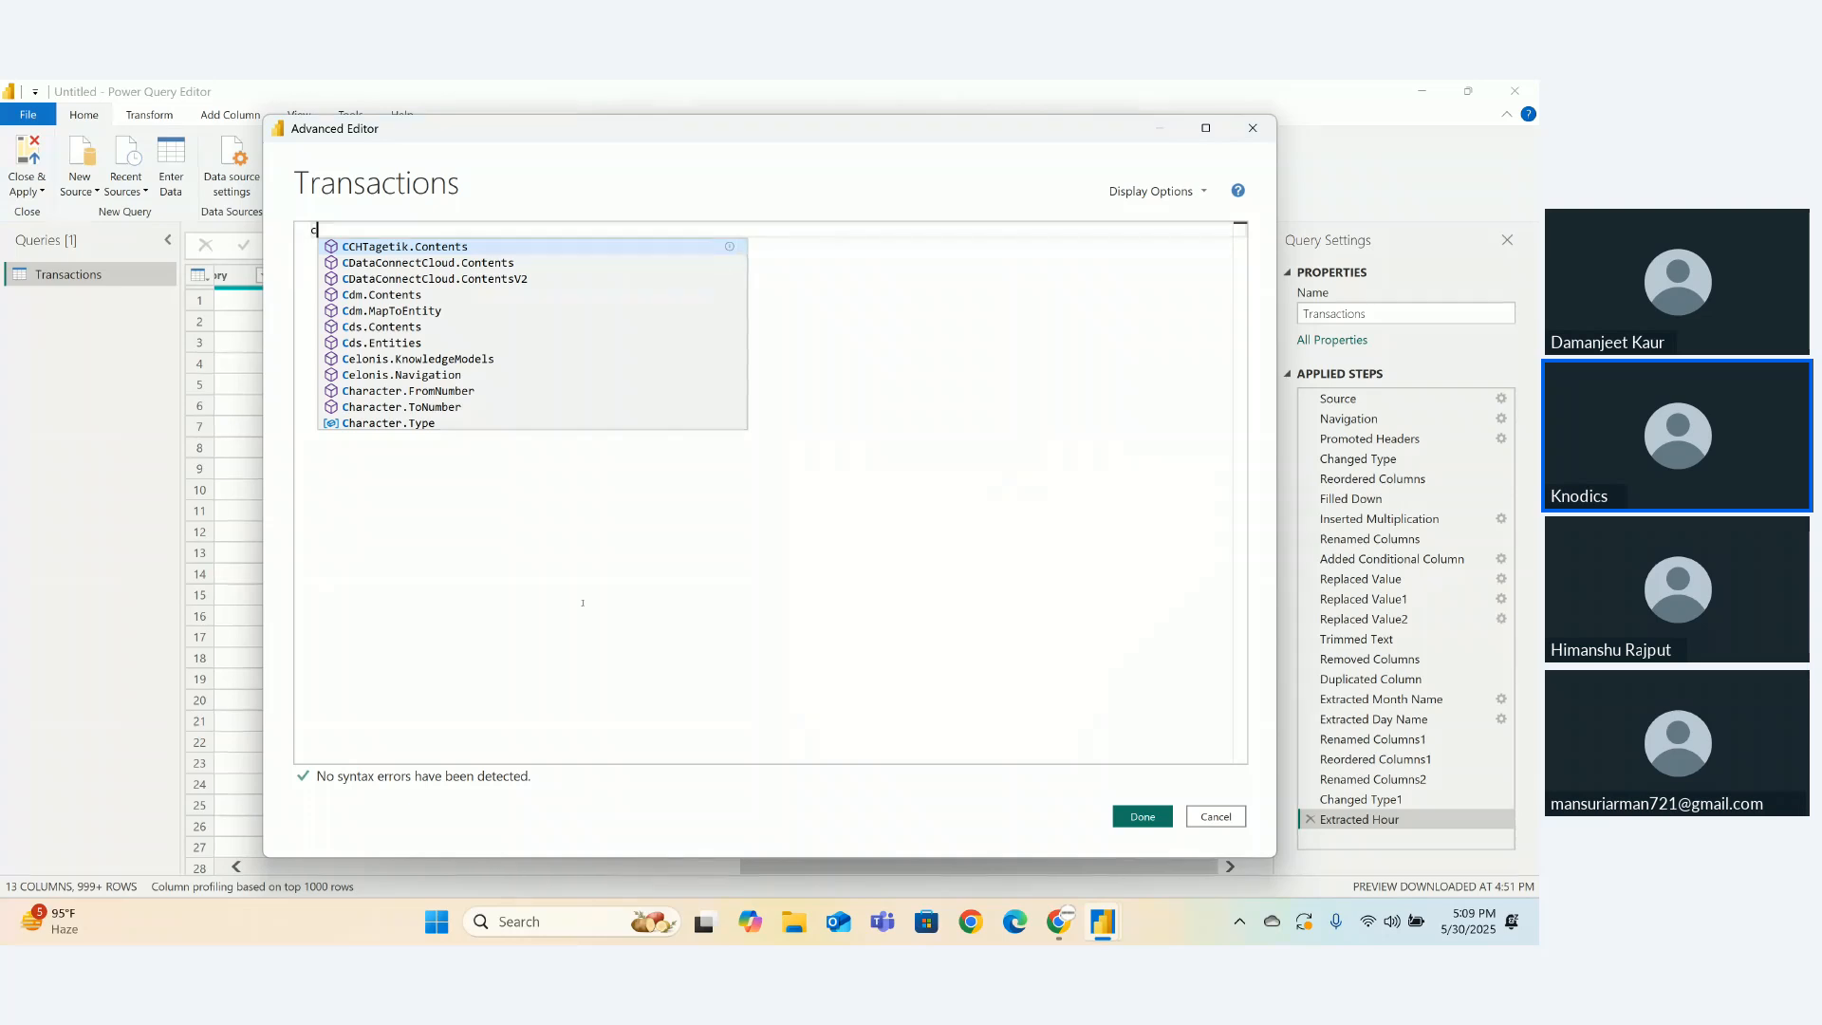
key(ctrl+z)
key(ctrl+z)
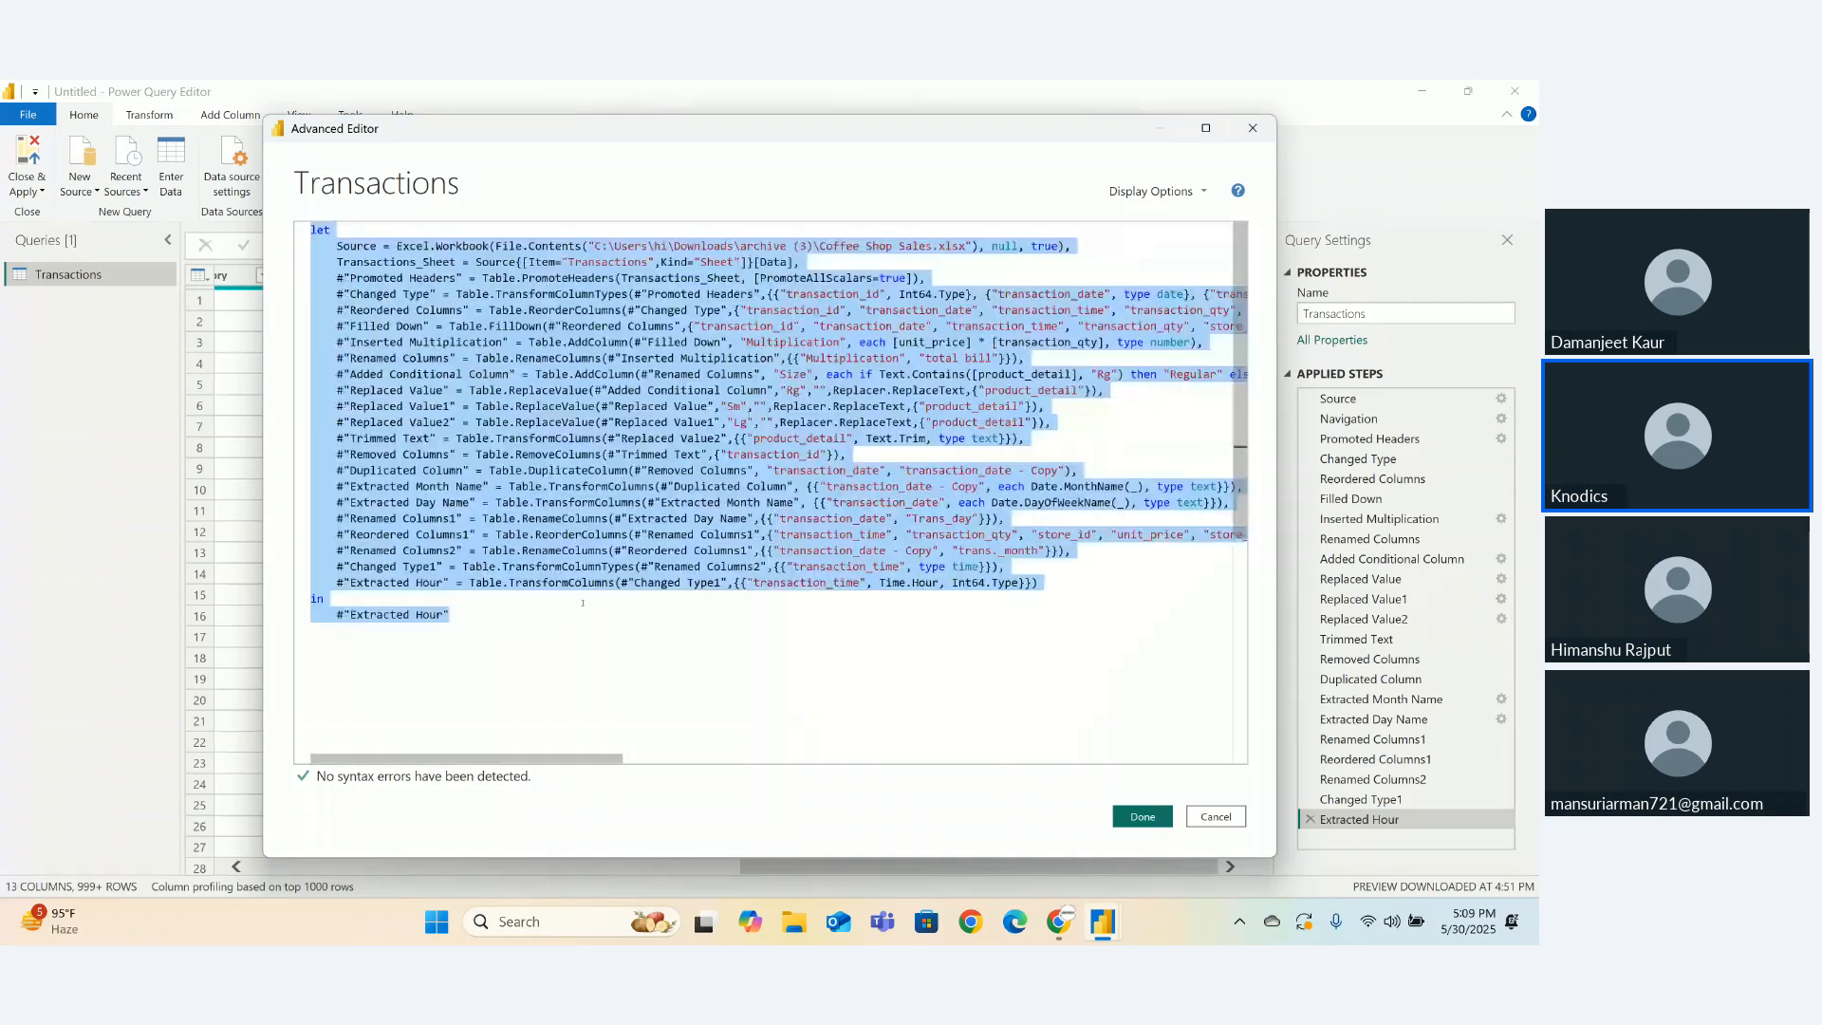
click(1138, 817)
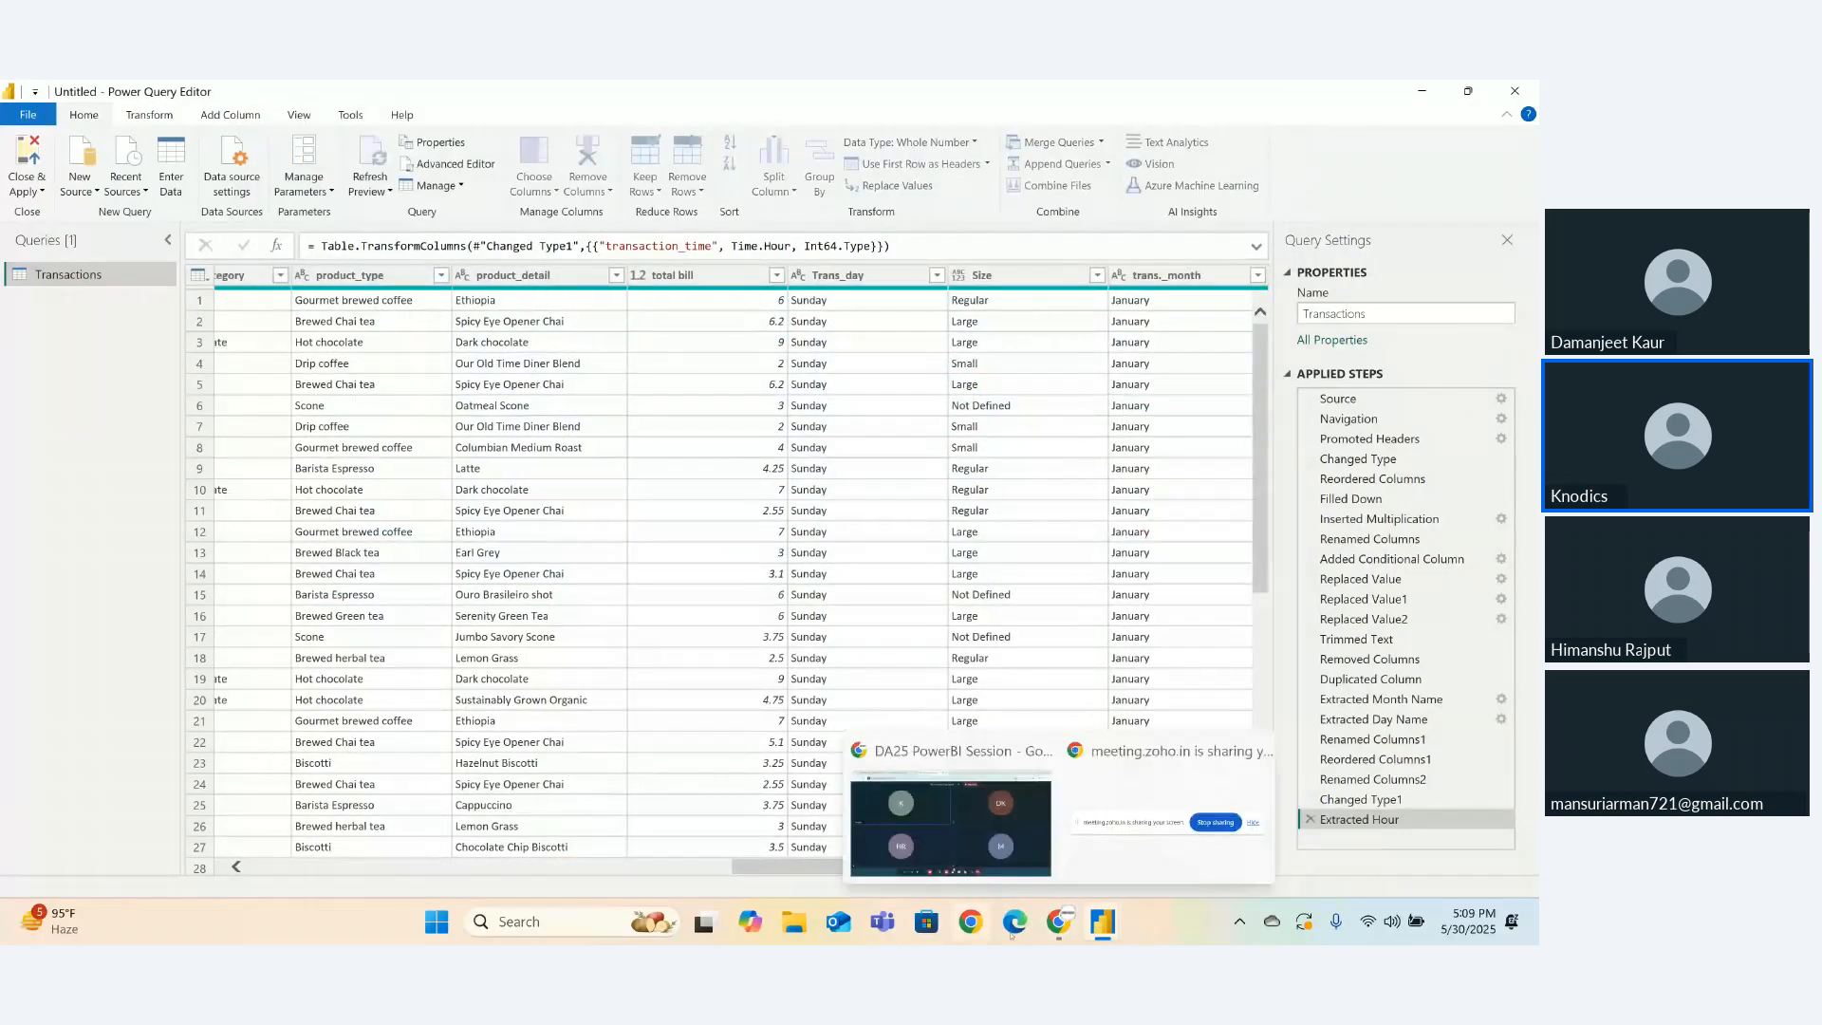
- Bring the DA25 PowerBI Session meeting window back to the front
click(1055, 928)
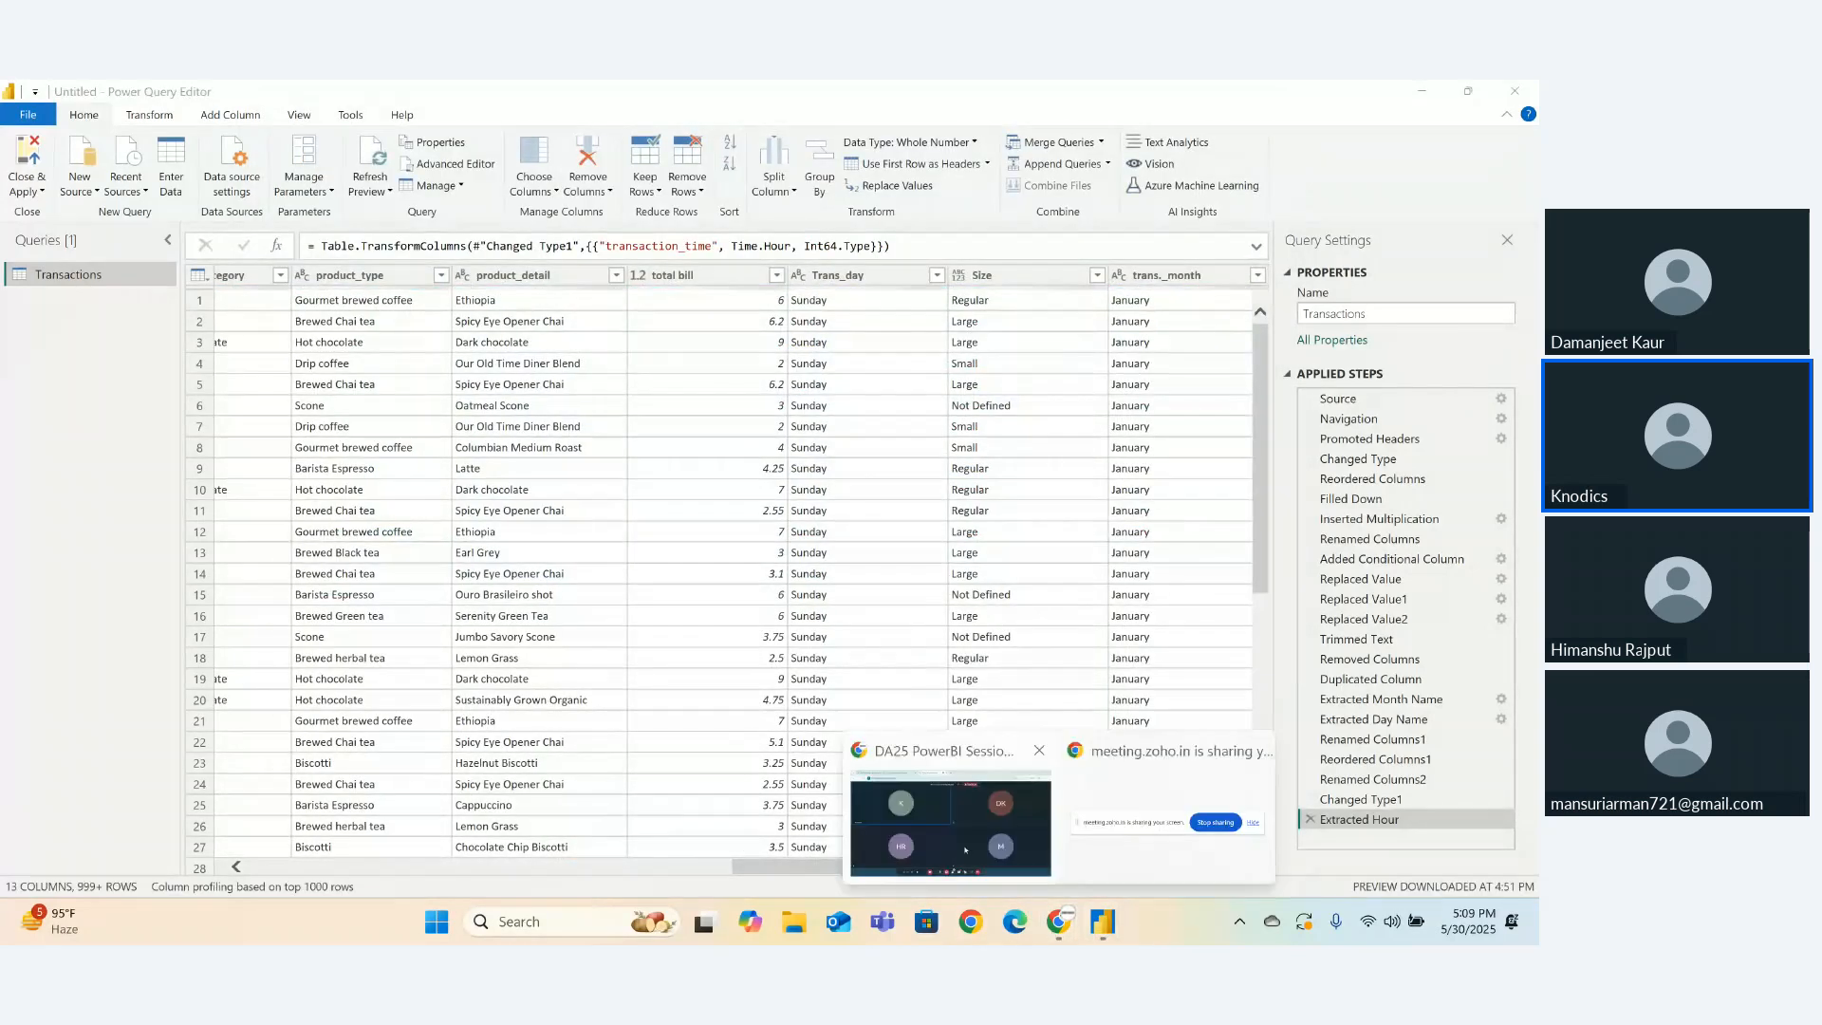
click(965, 850)
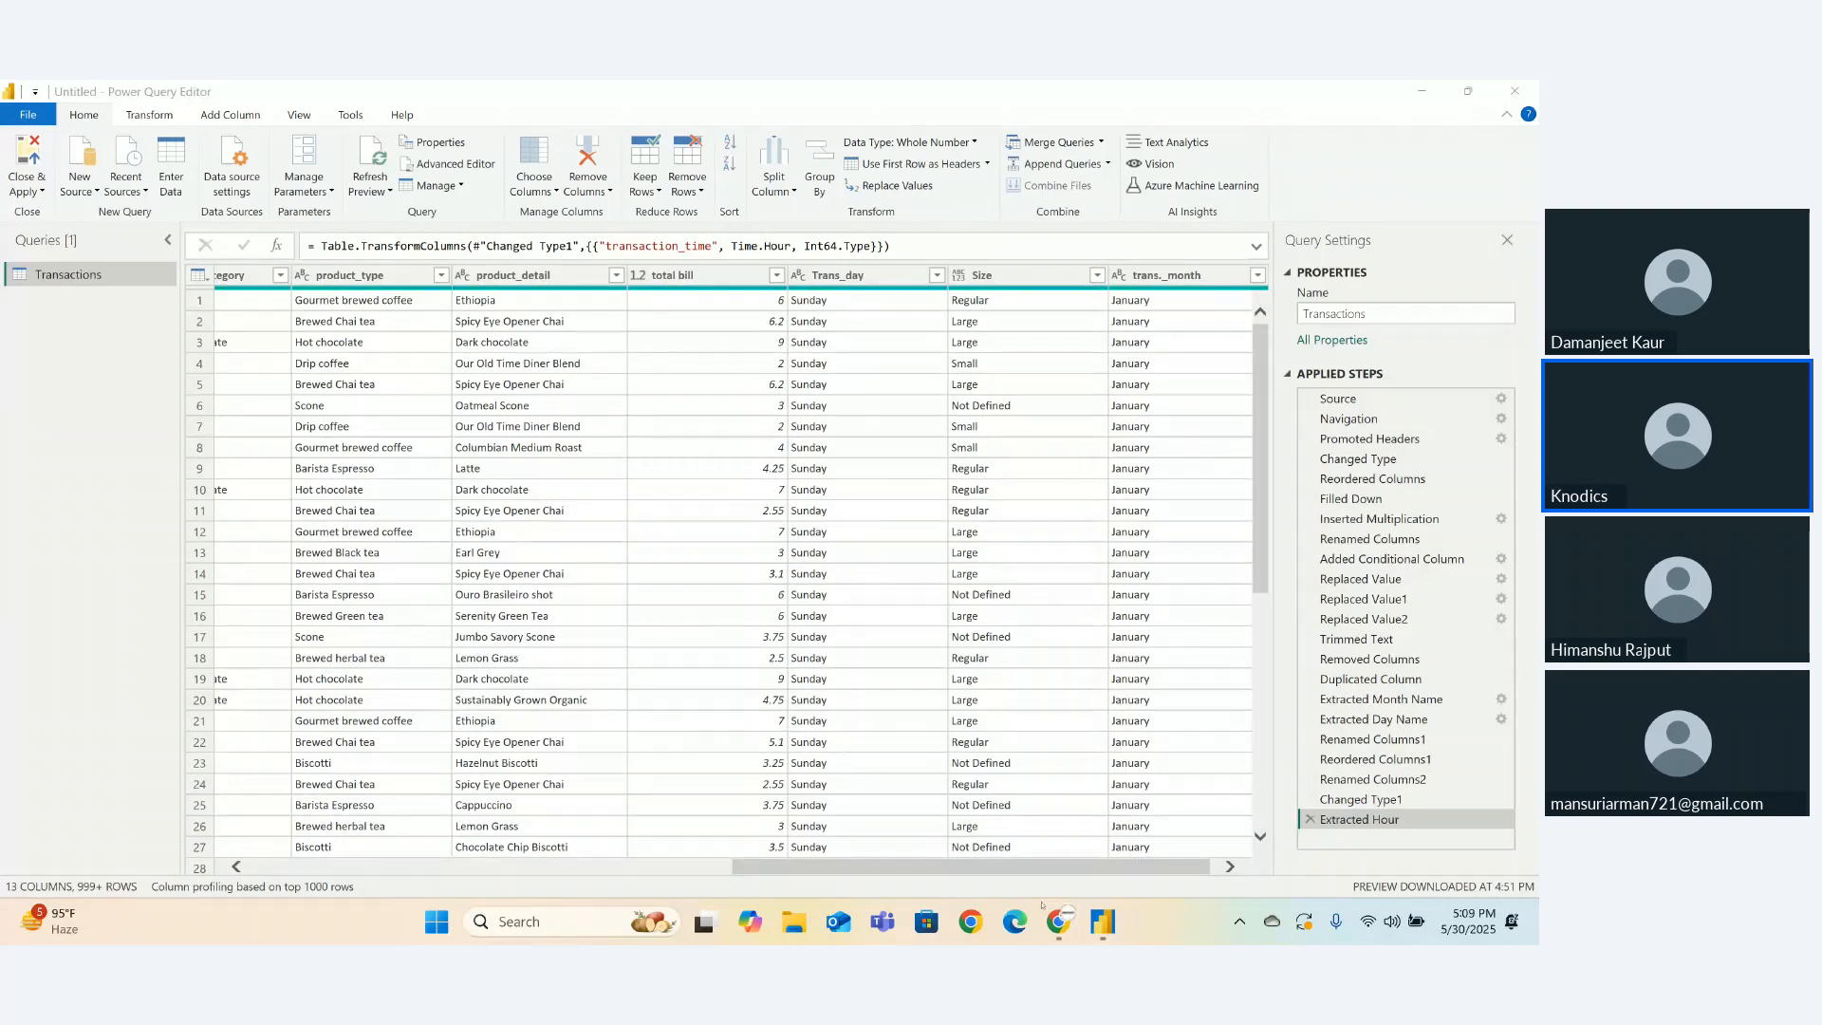
mouse_move(1058, 921)
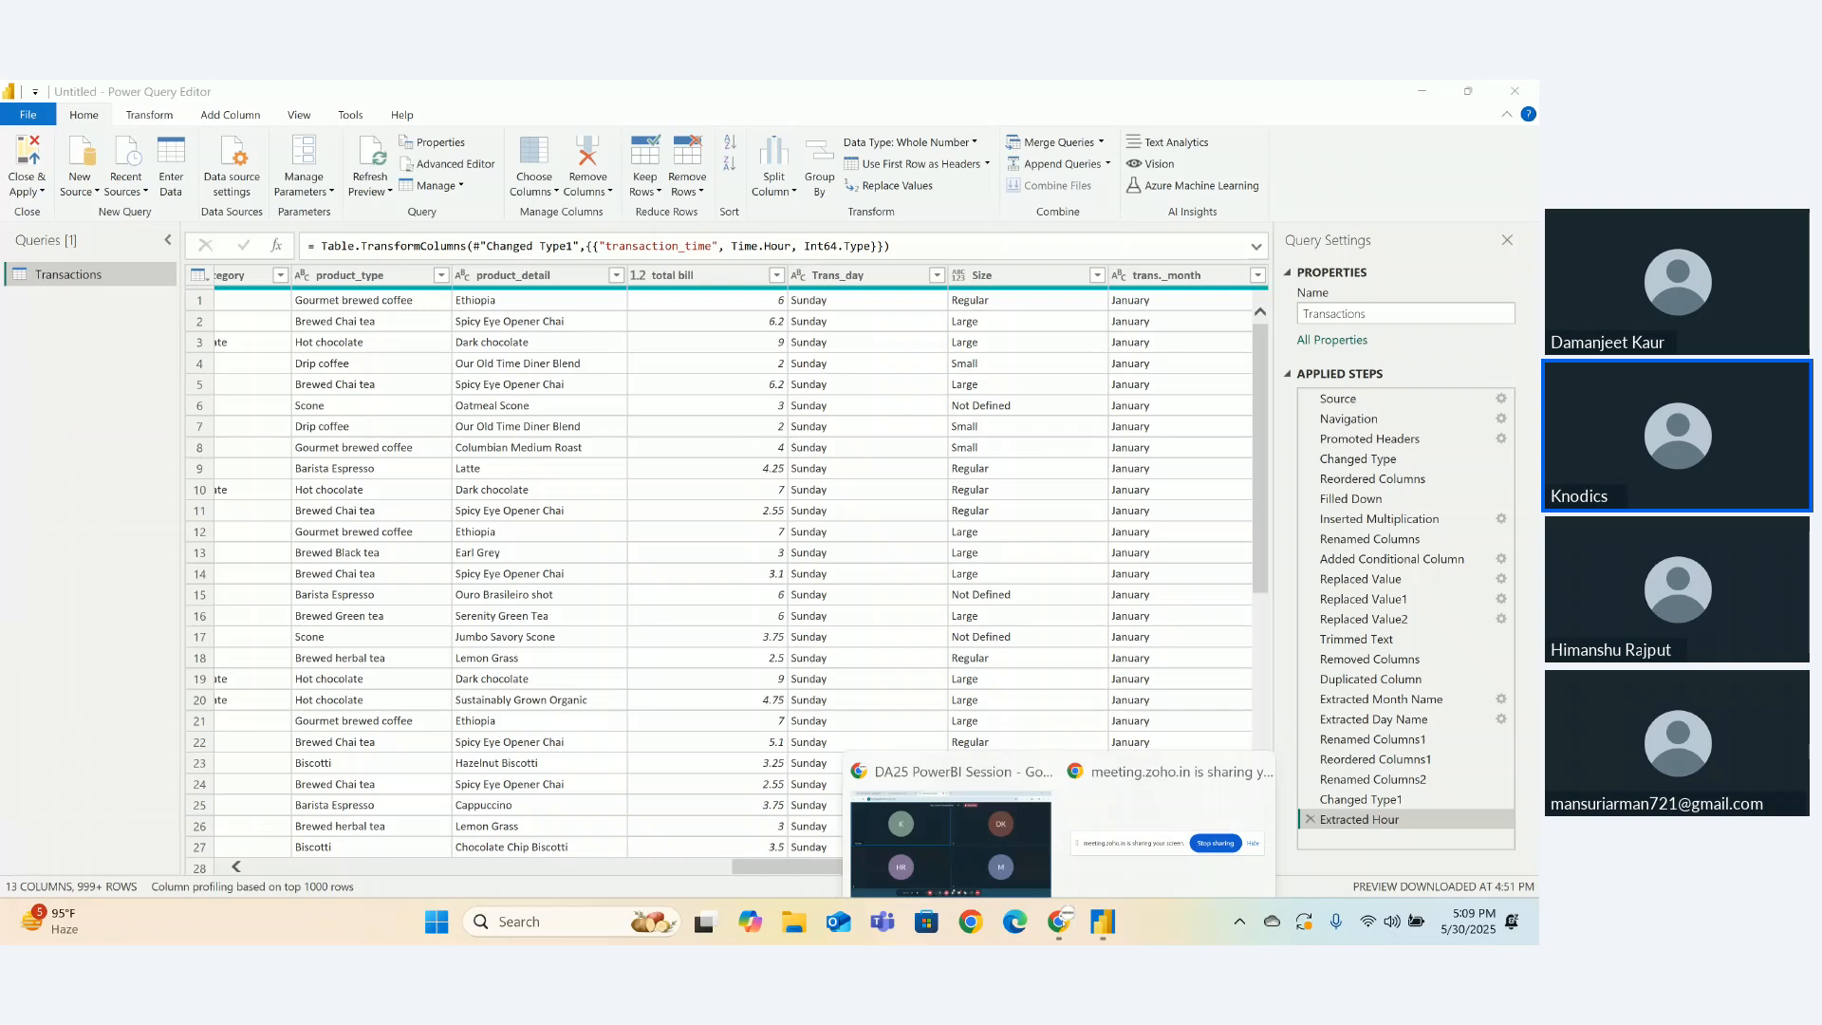
click(1025, 848)
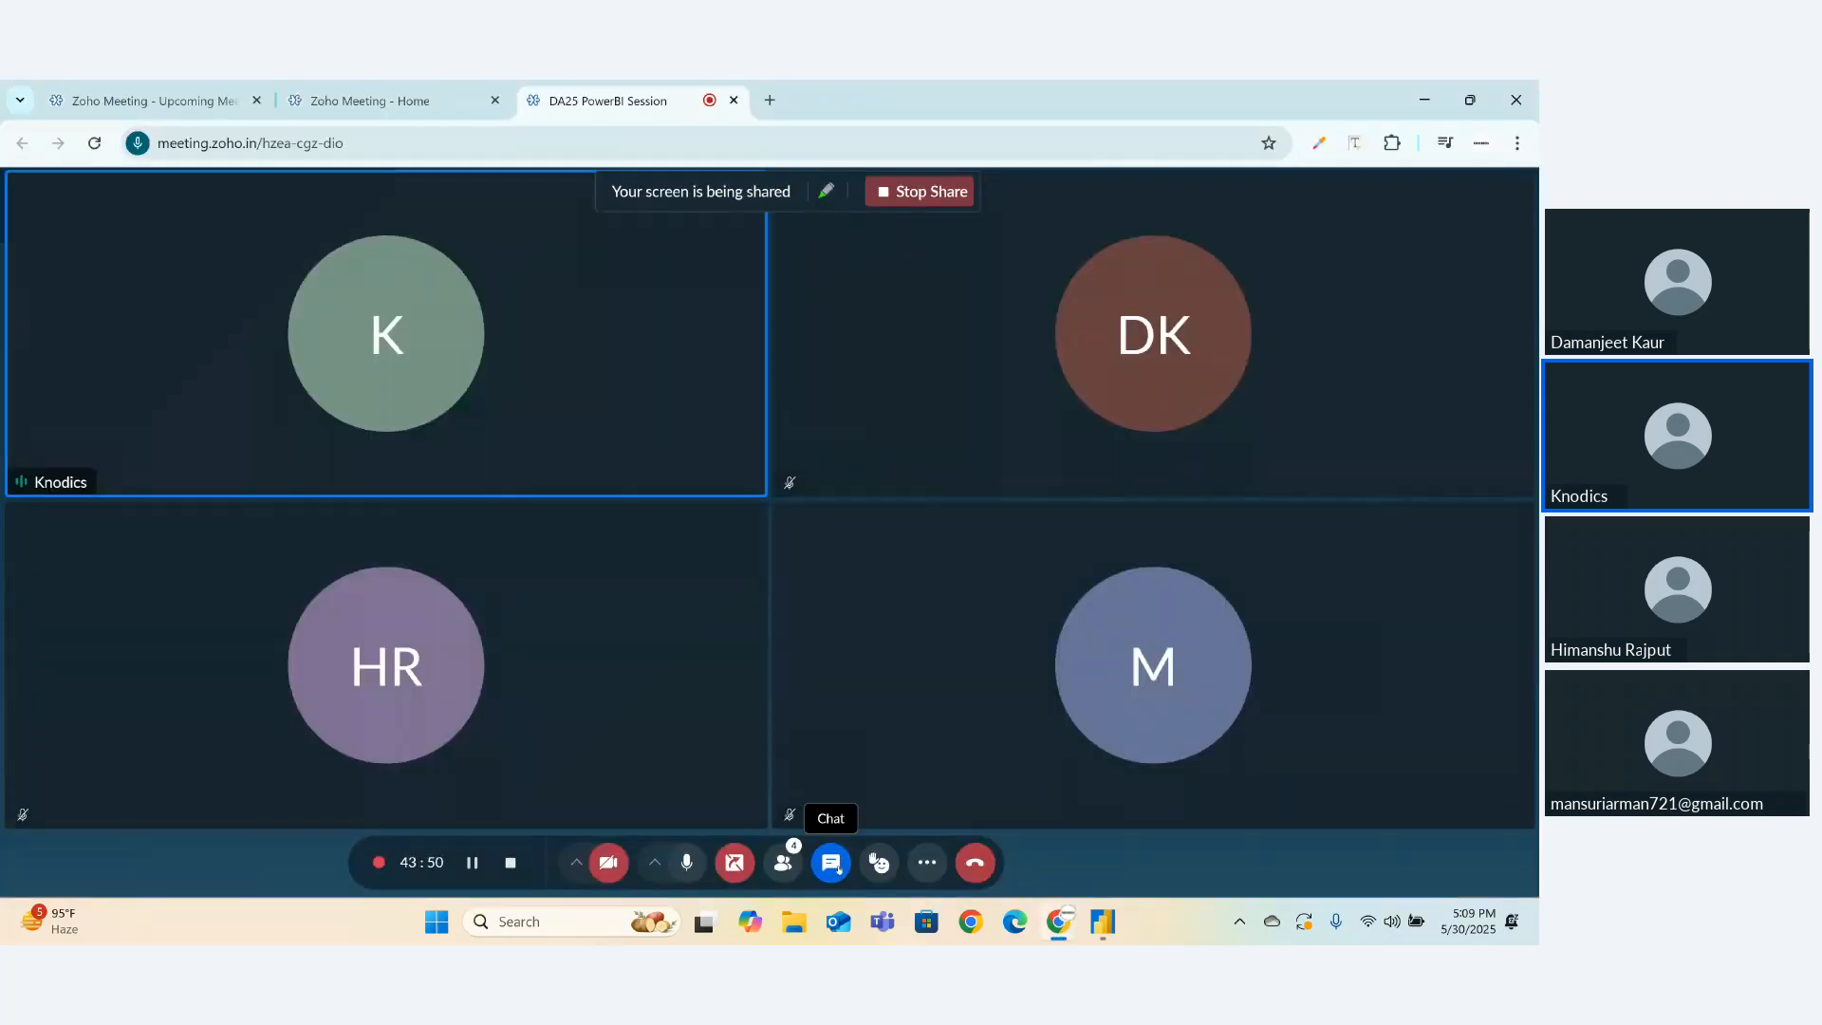
- Paste and send the query code in the Zoho Meeting chat, then return to Power Query Editor
click(832, 864)
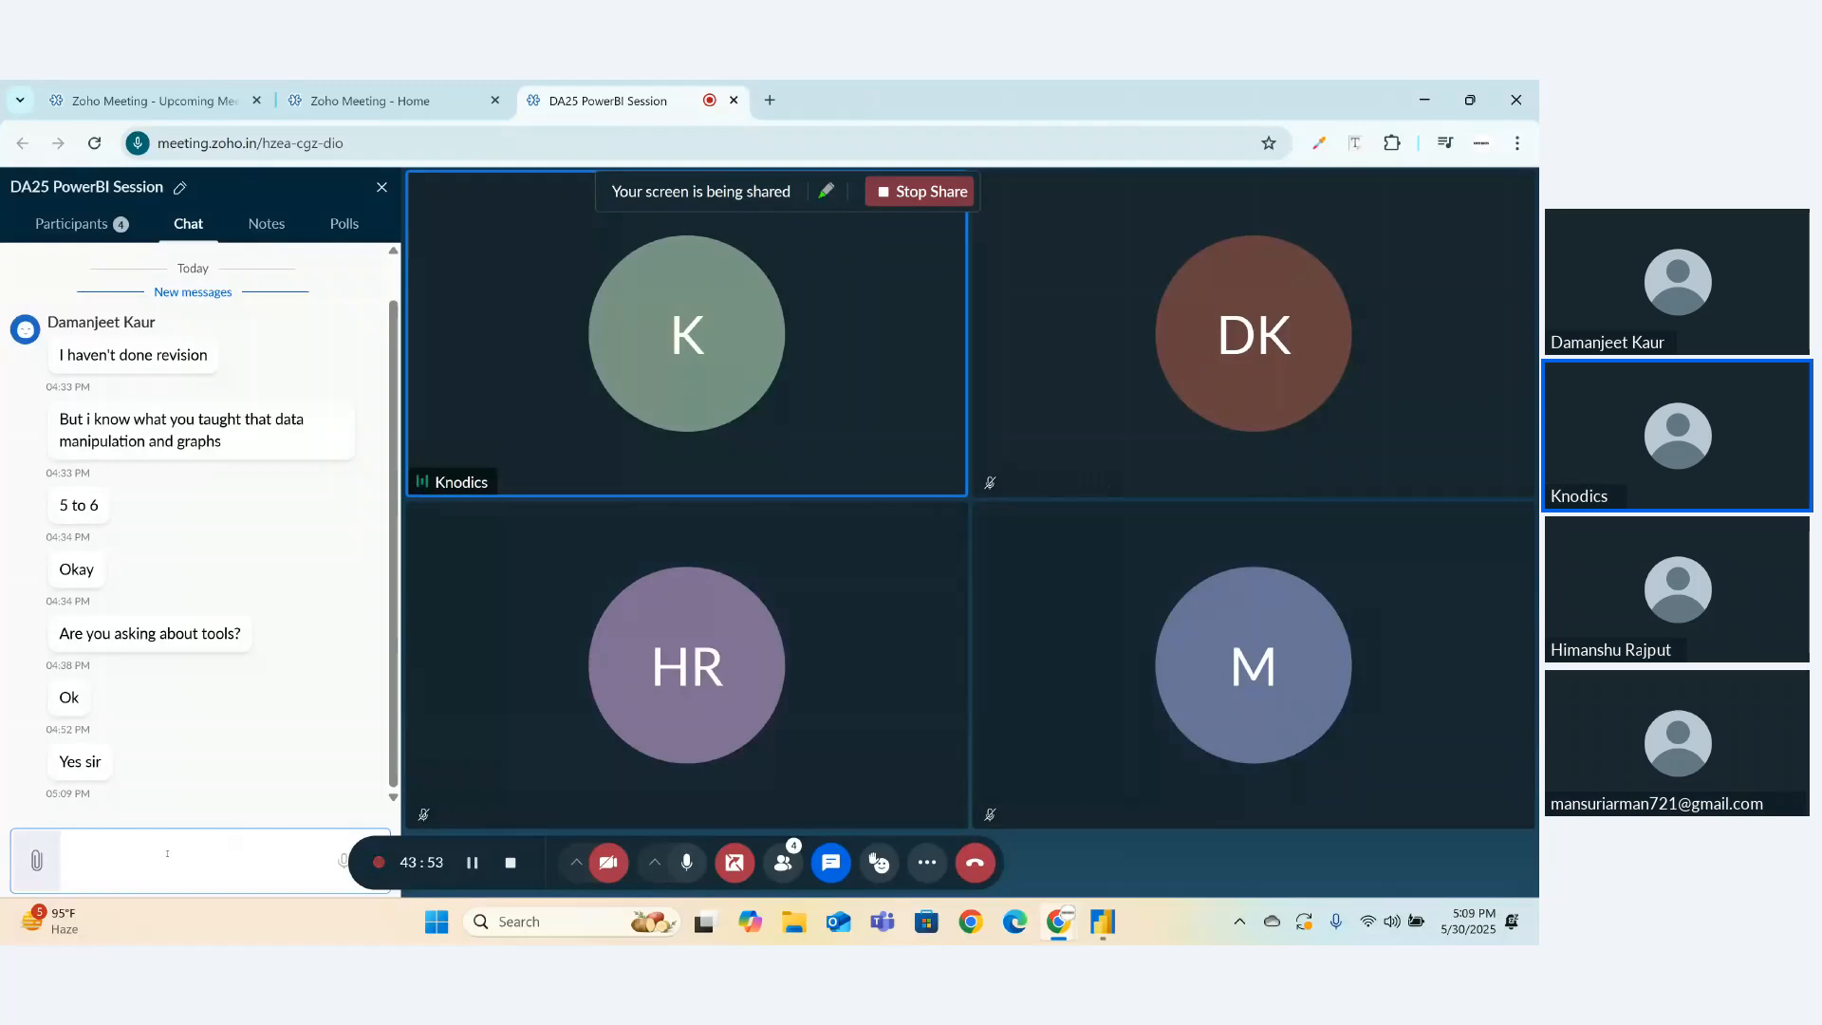
key(ctrl+v)
key(Return)
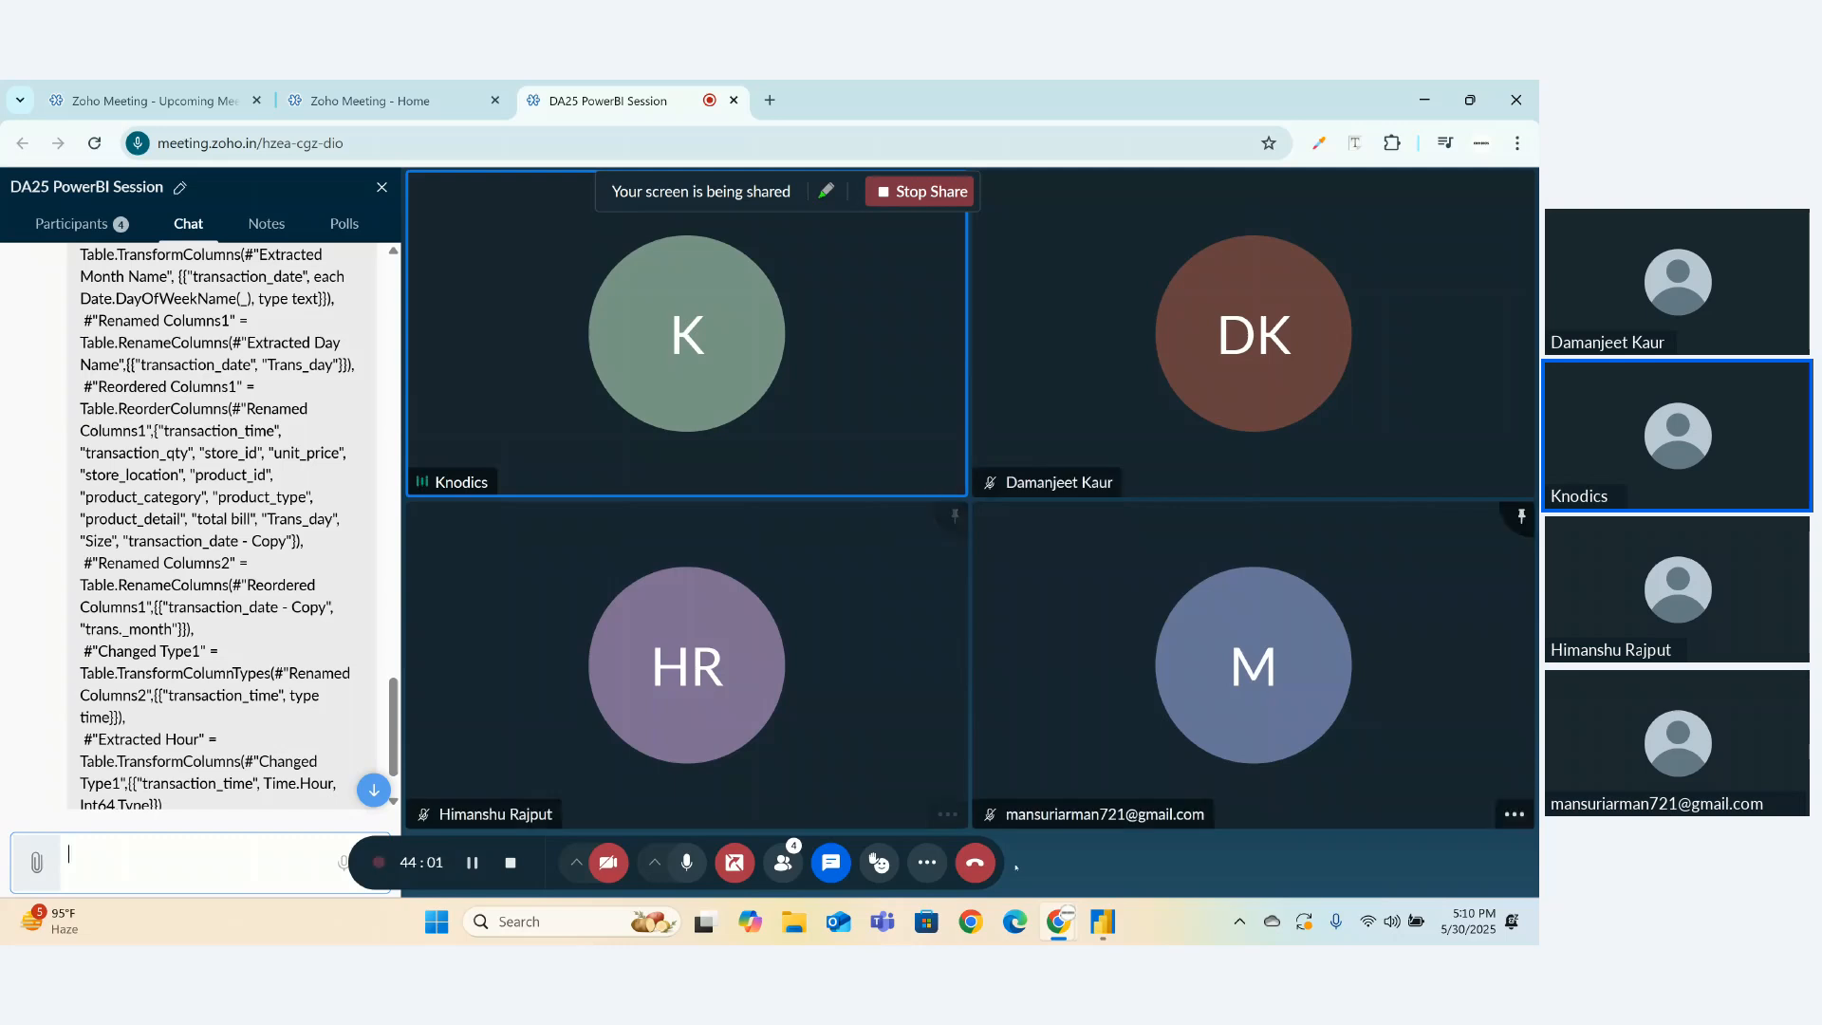
click(1102, 921)
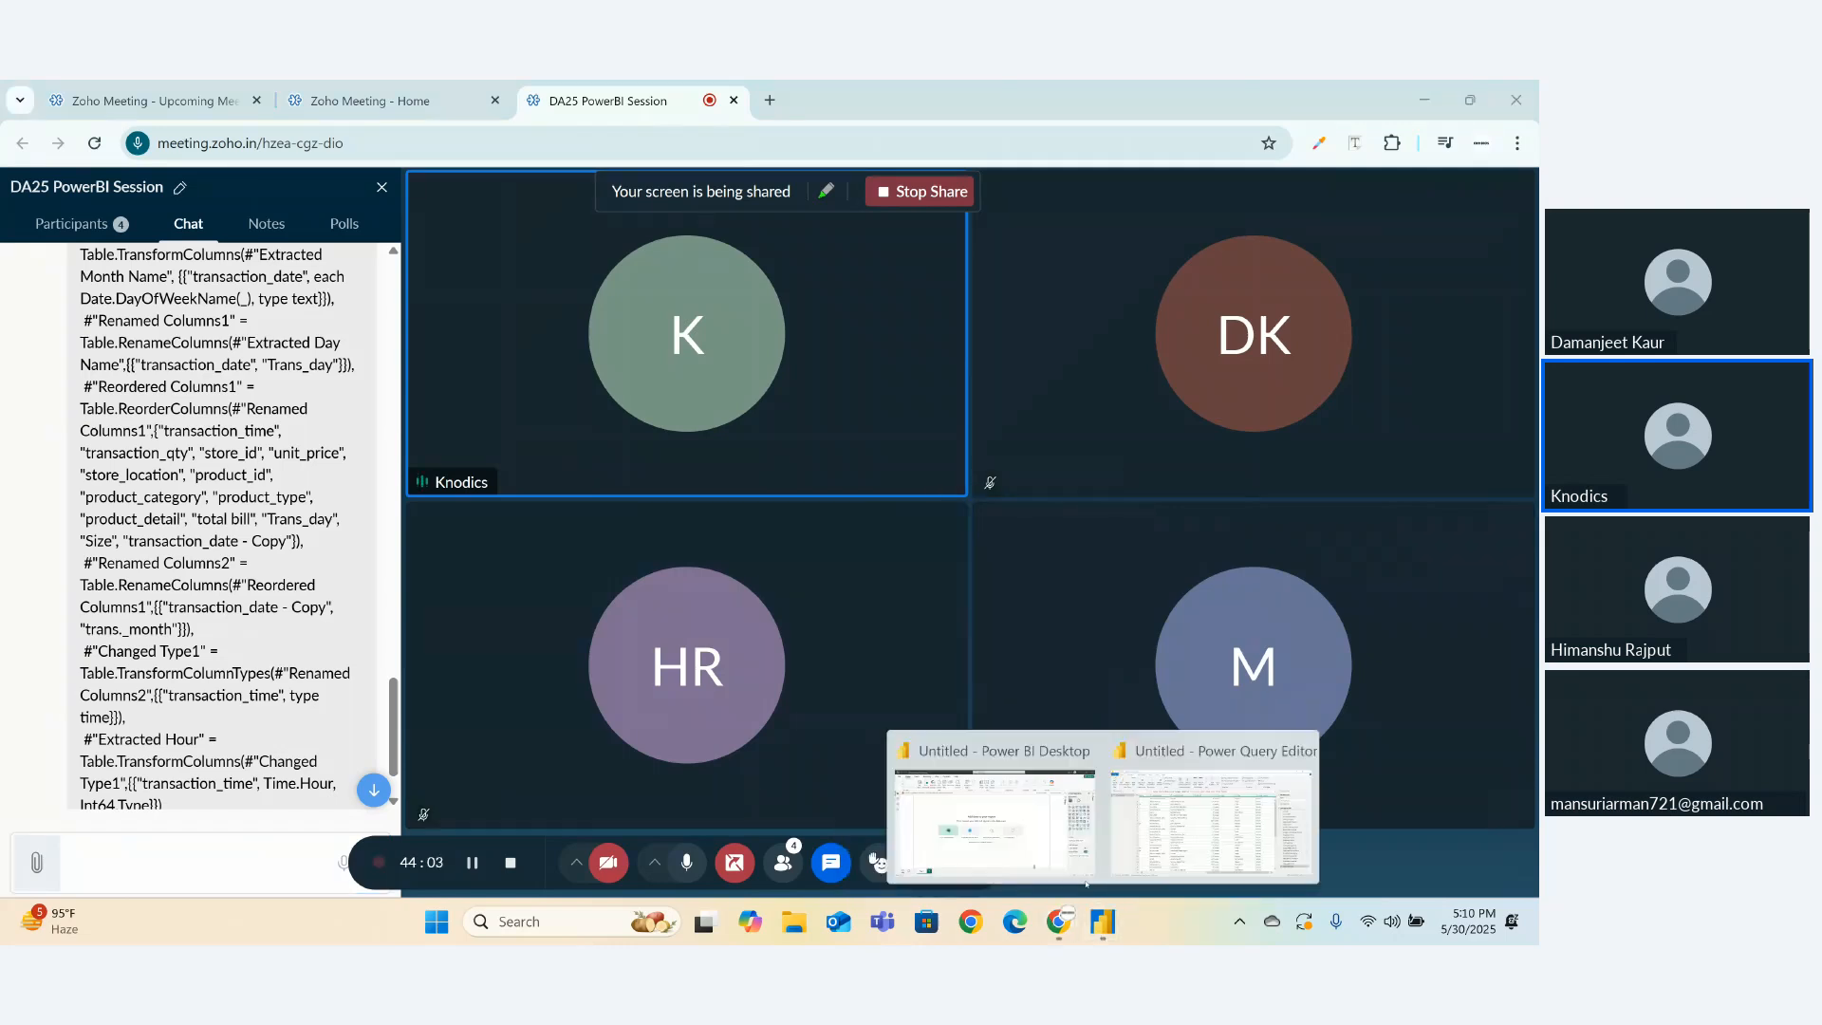
click(1164, 825)
- Close & Apply to load 149,116 Transactions rows, then expand Transactions in the Data pane
click(42, 189)
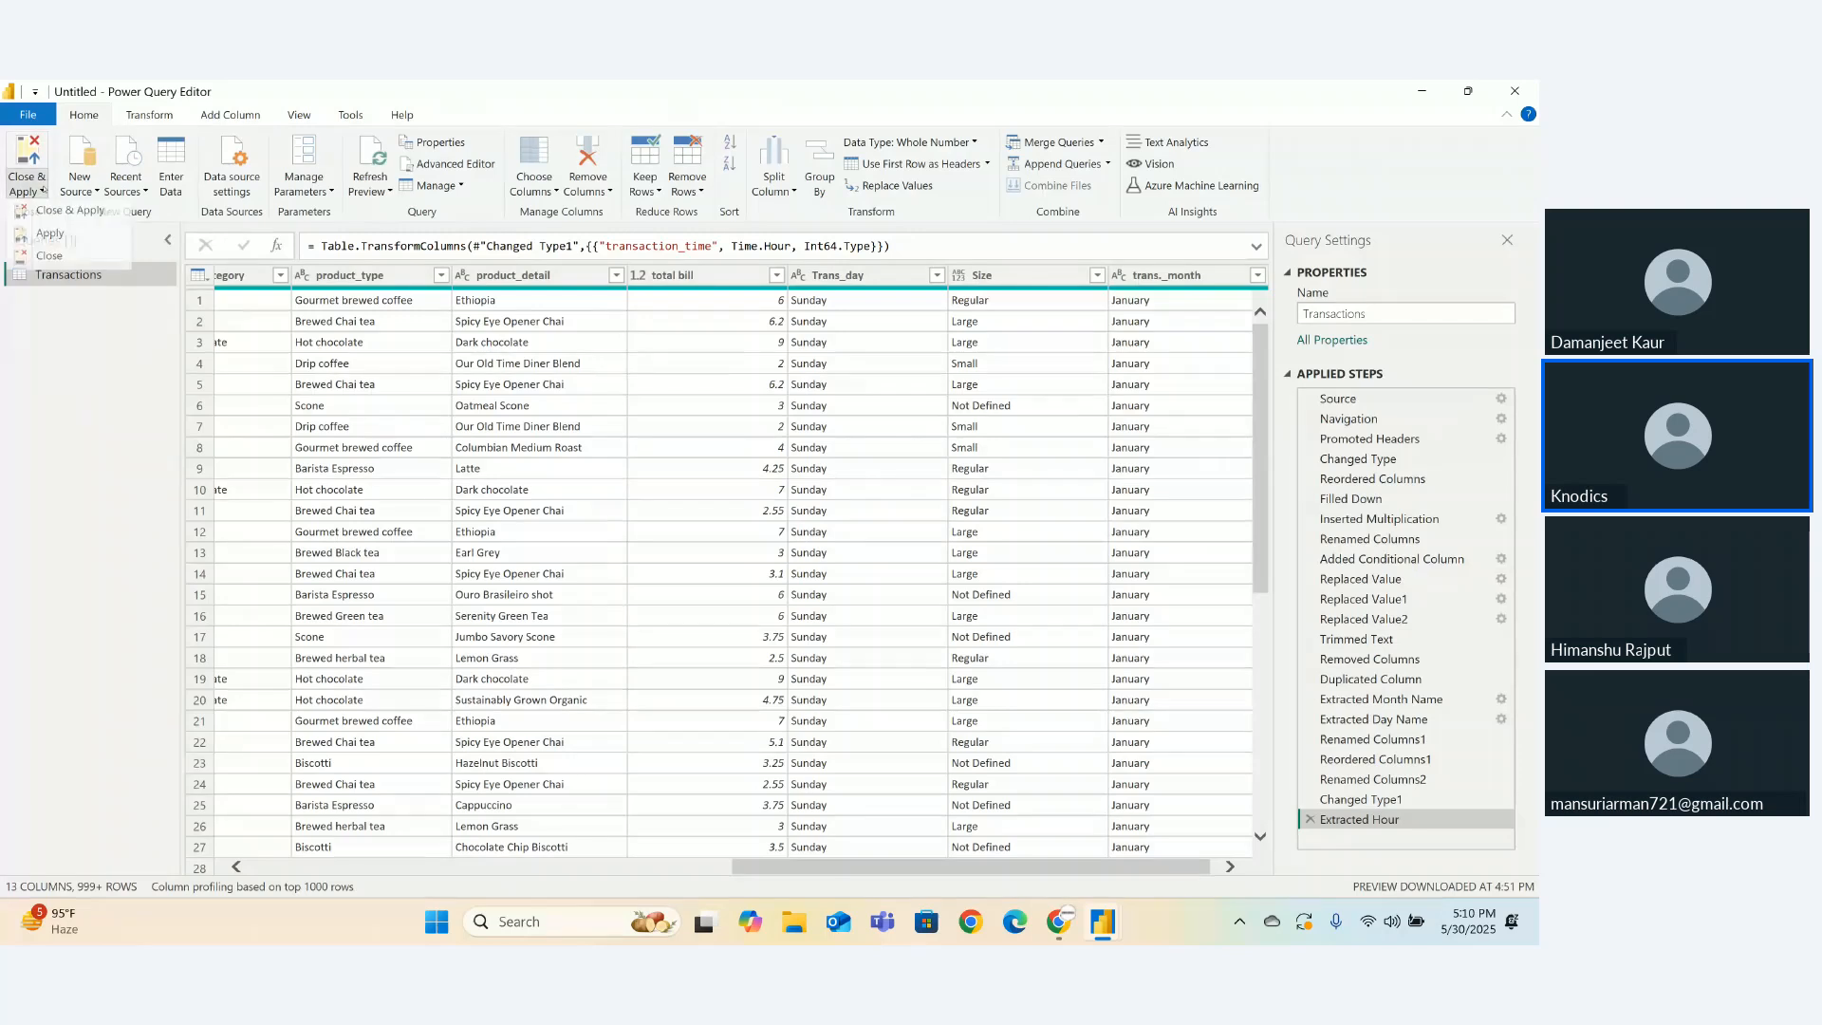
click(51, 216)
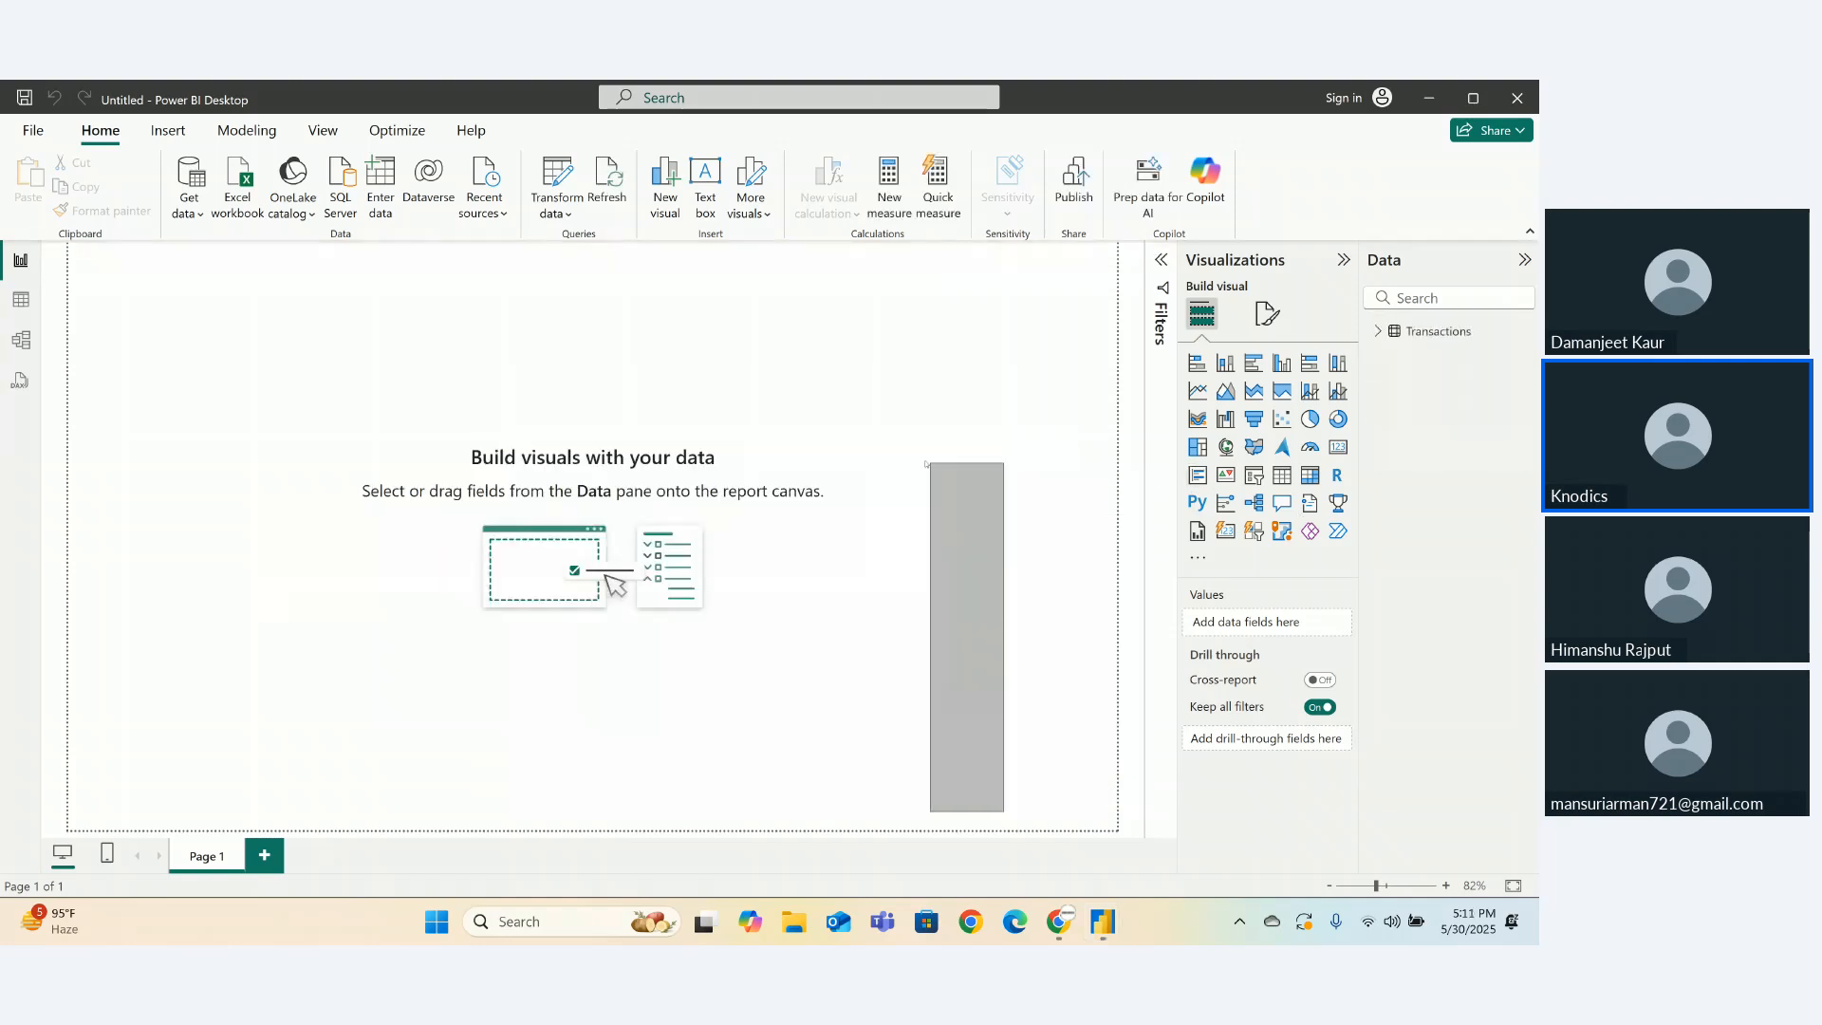
drag(926, 464, 1026, 506)
click(1377, 330)
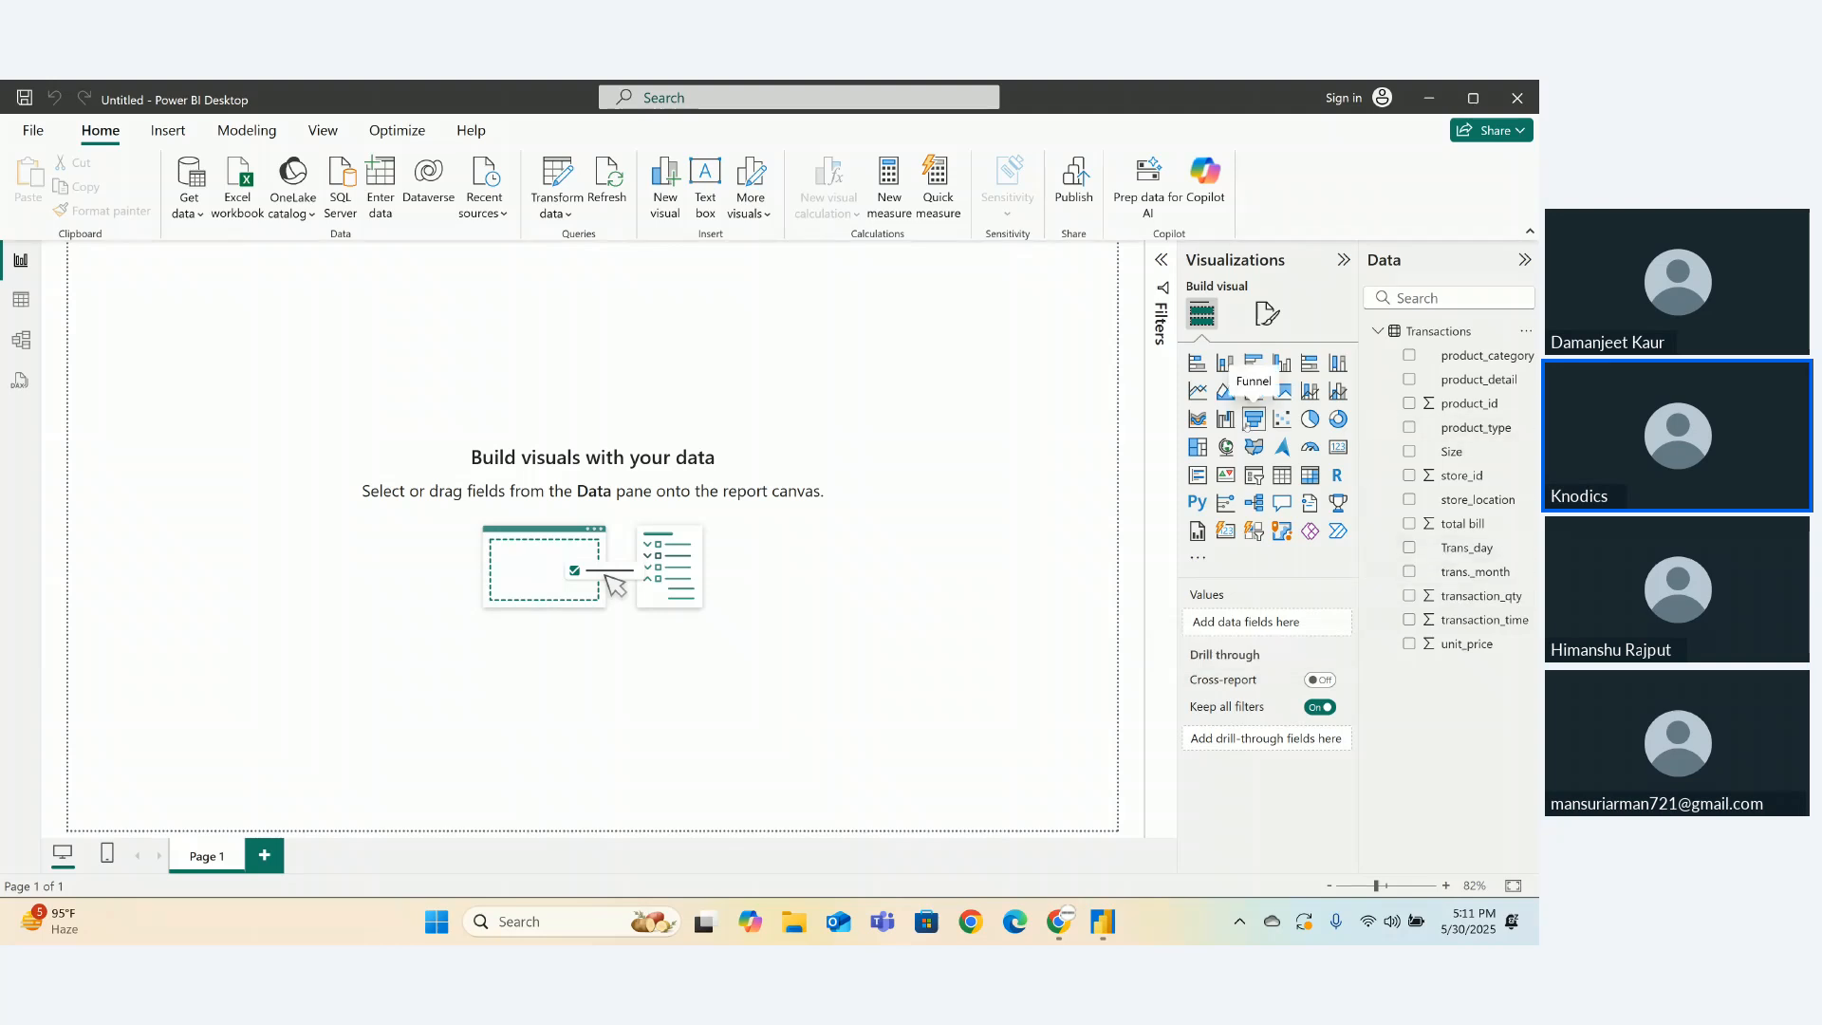
- Add an empty stacked bar chart and move it further down the page
click(1198, 363)
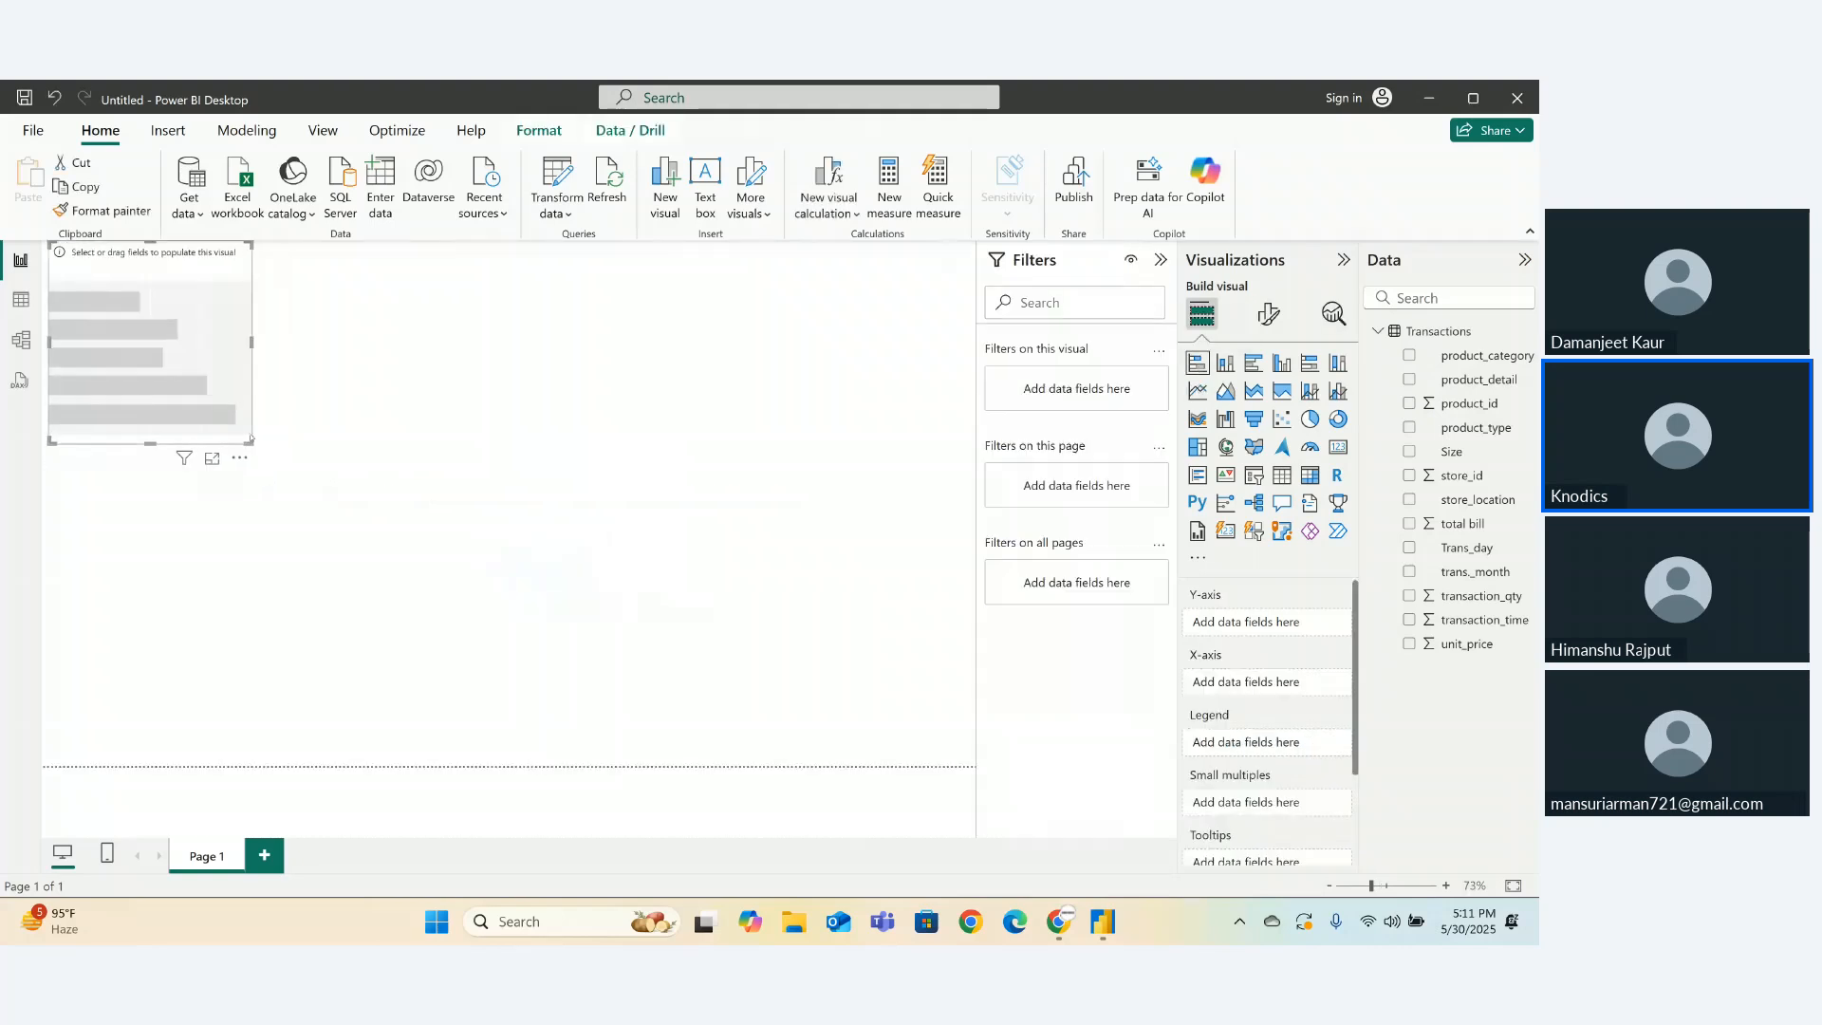
click(250, 443)
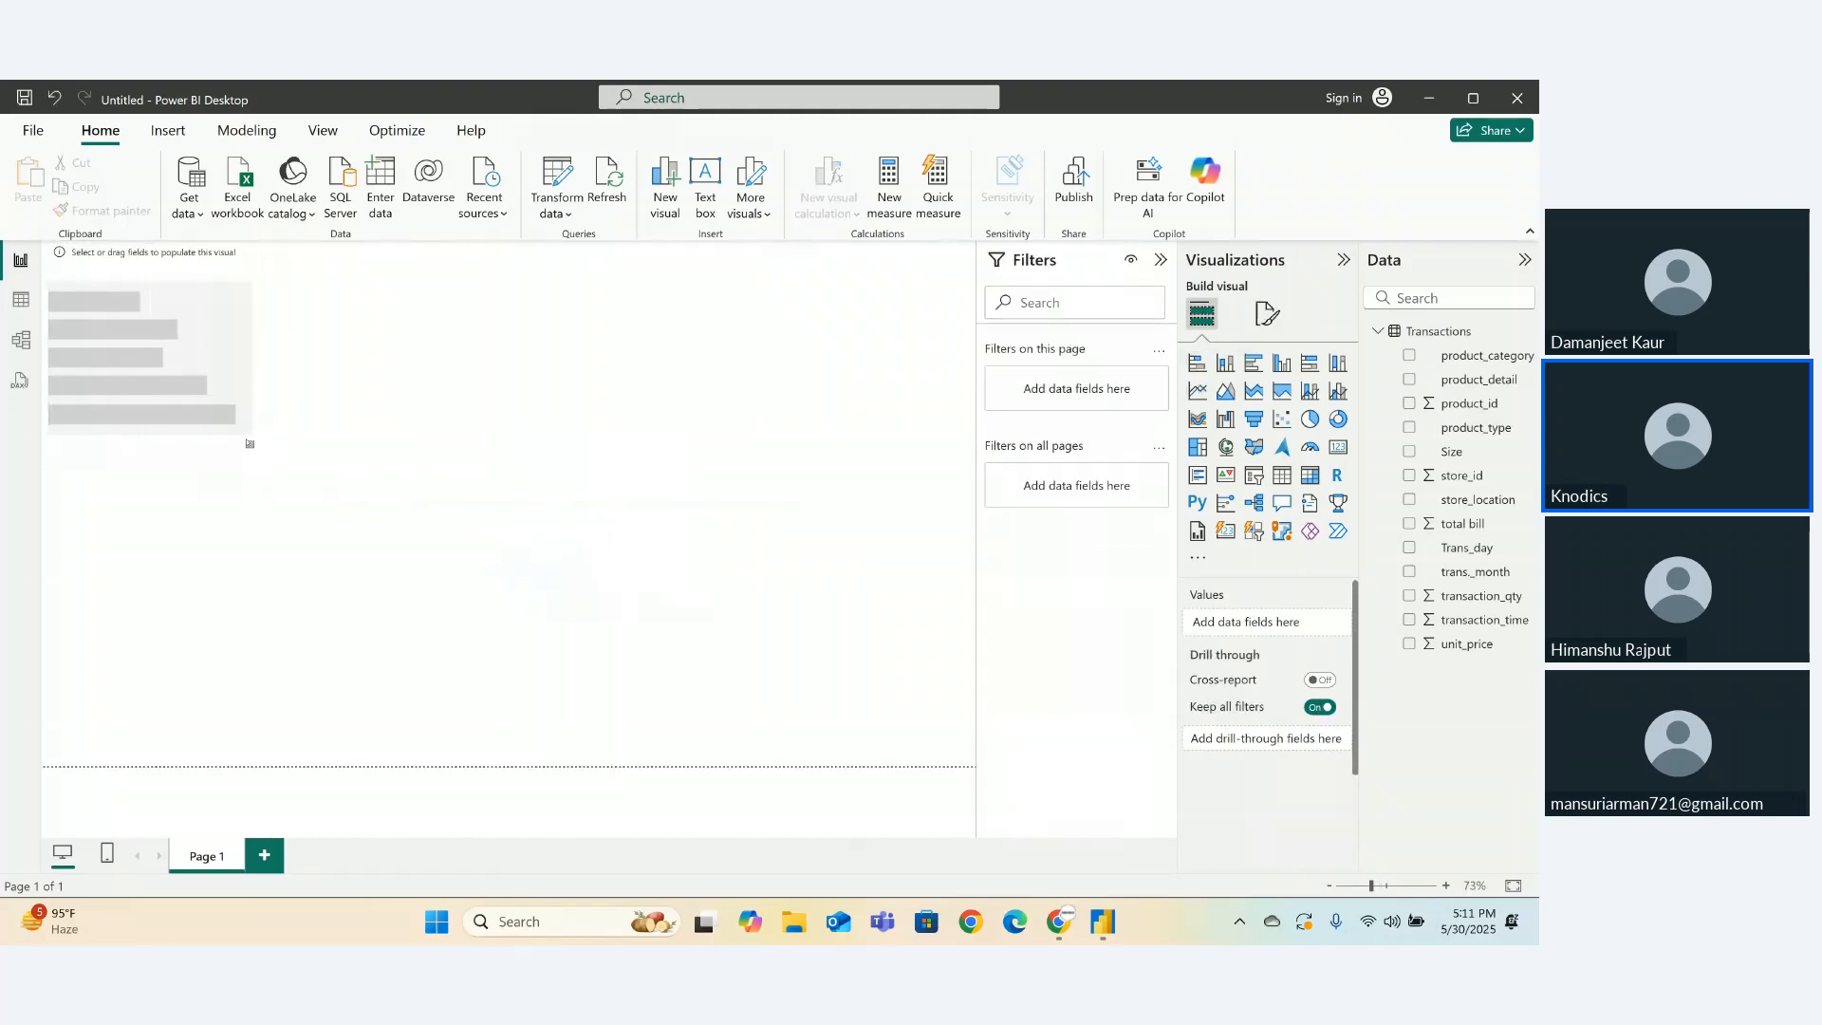
drag(234, 364, 243, 540)
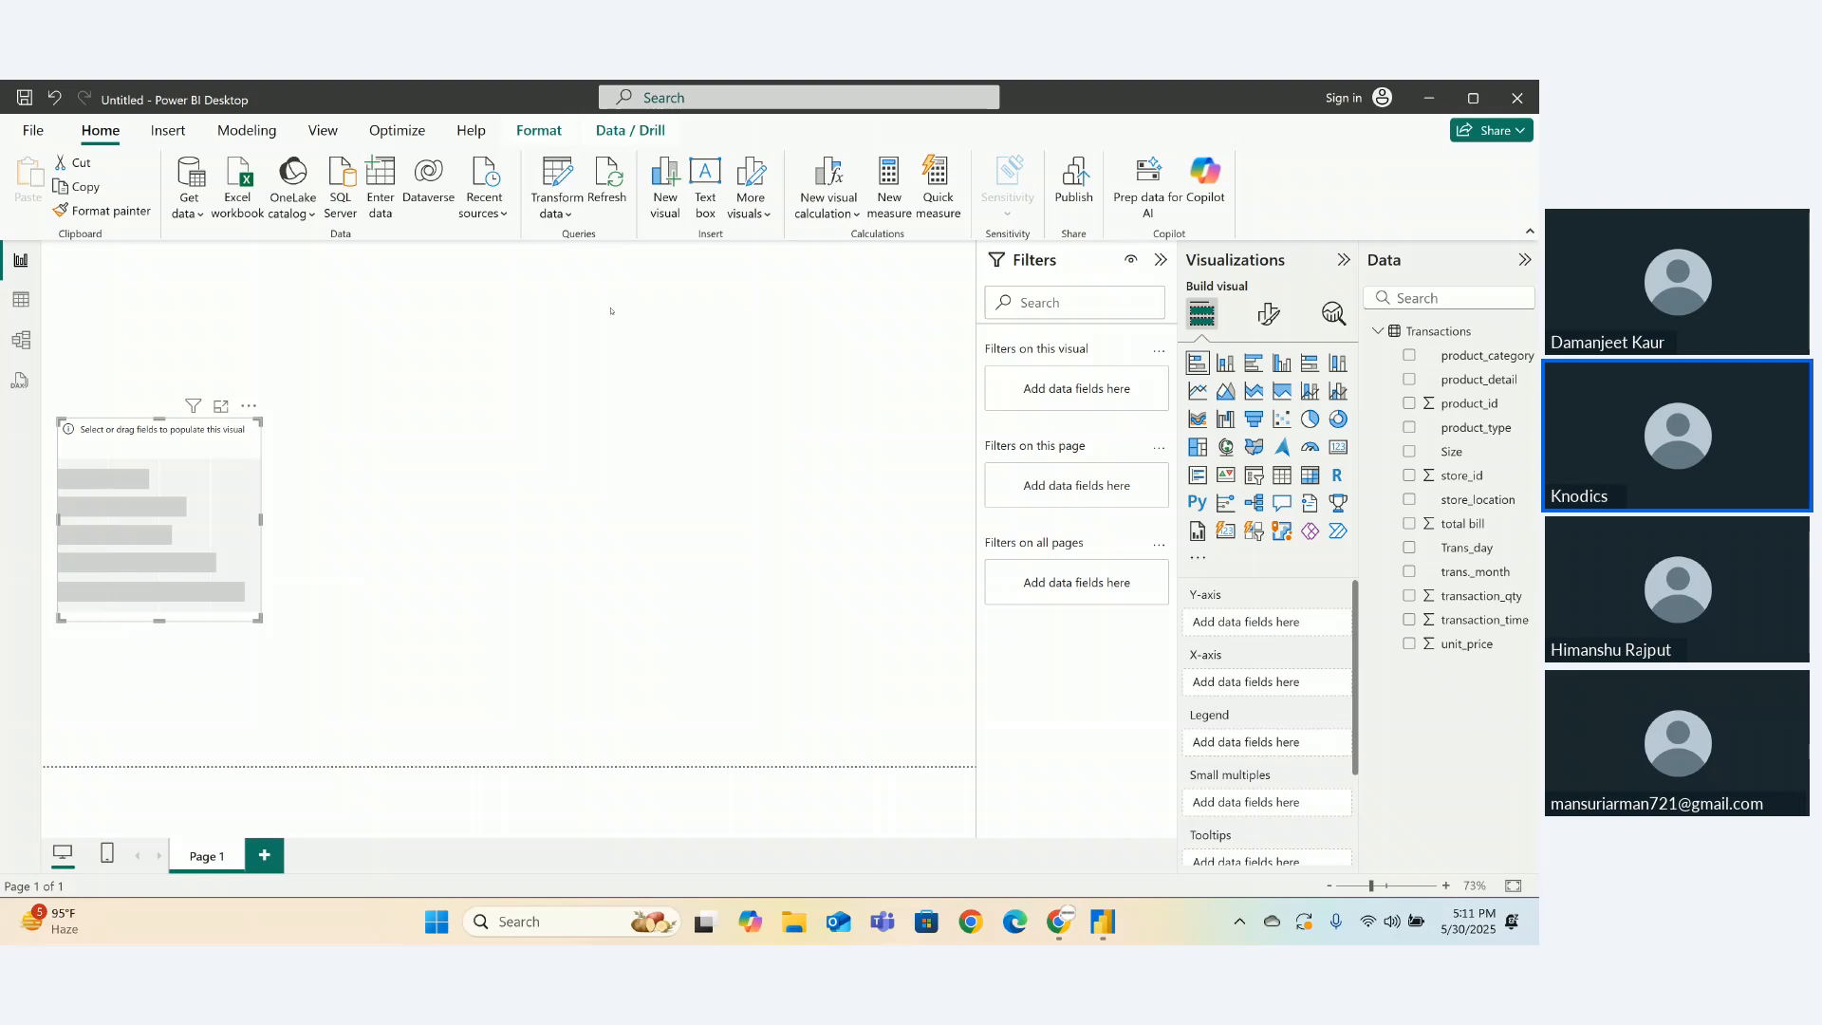
- Insert a text box and stretch it across the full width of the page top
click(703, 189)
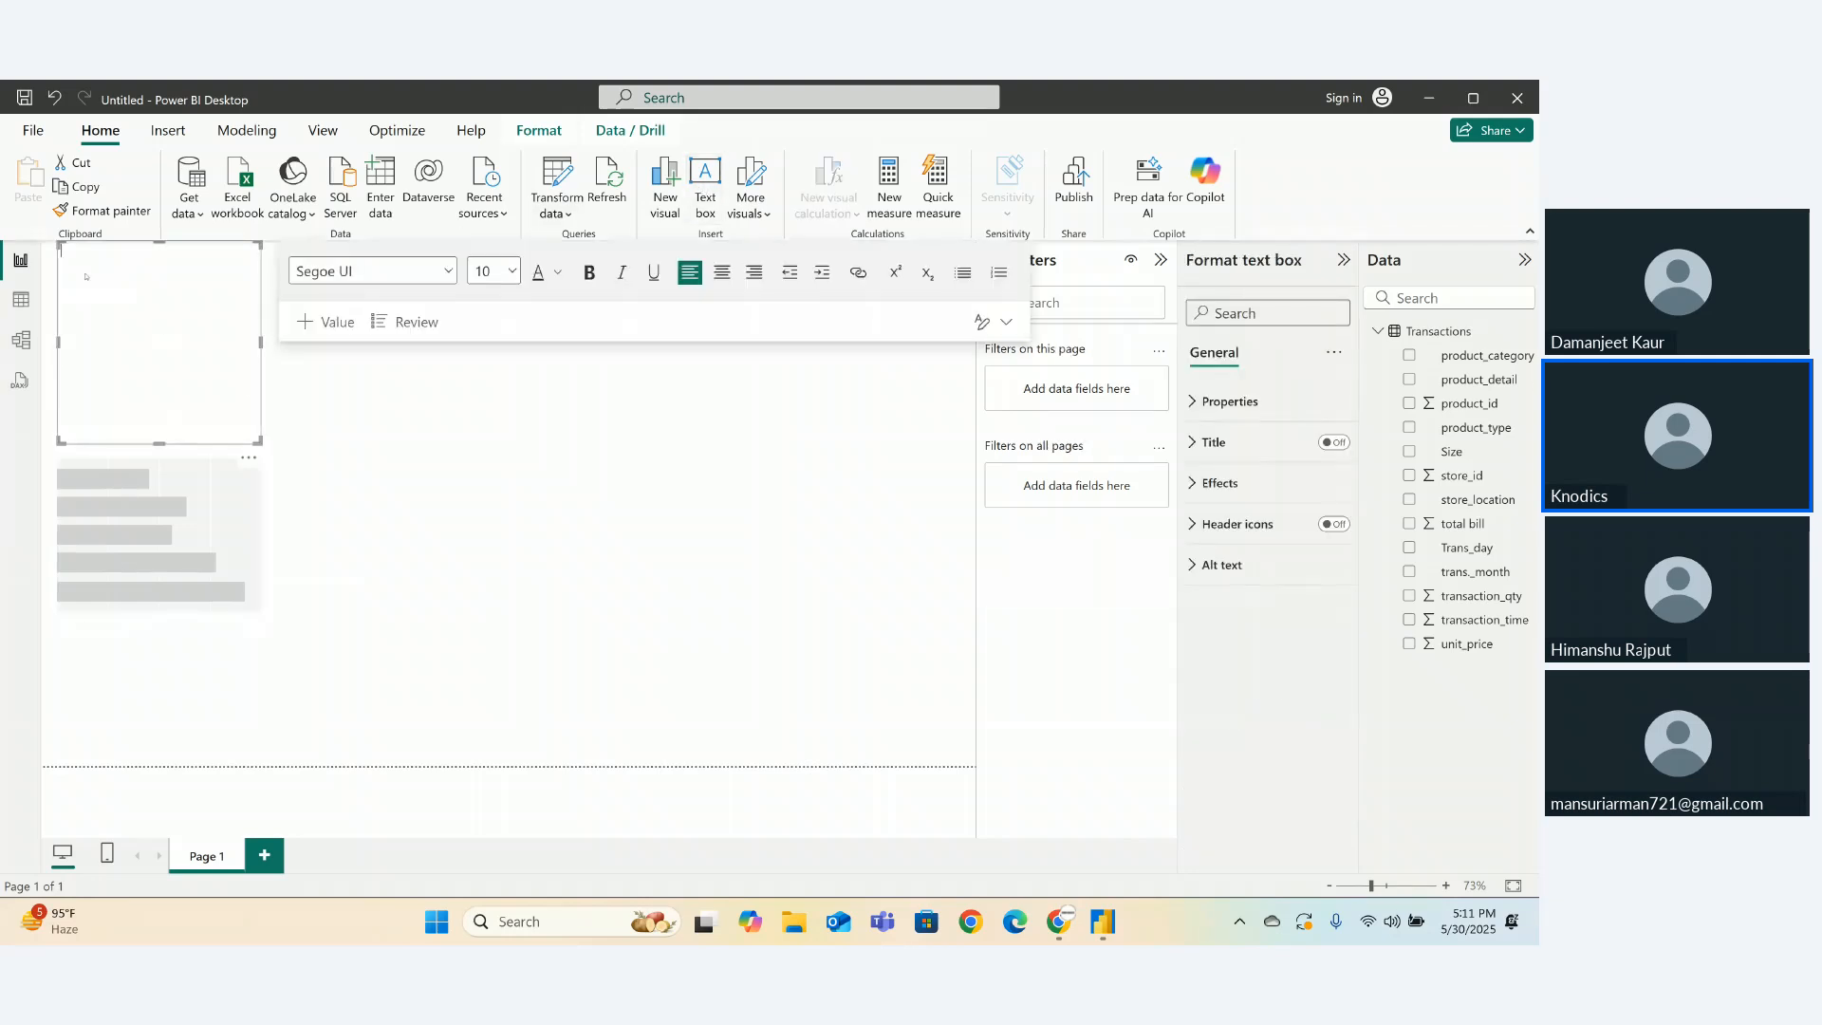
drag(60, 249, 45, 245)
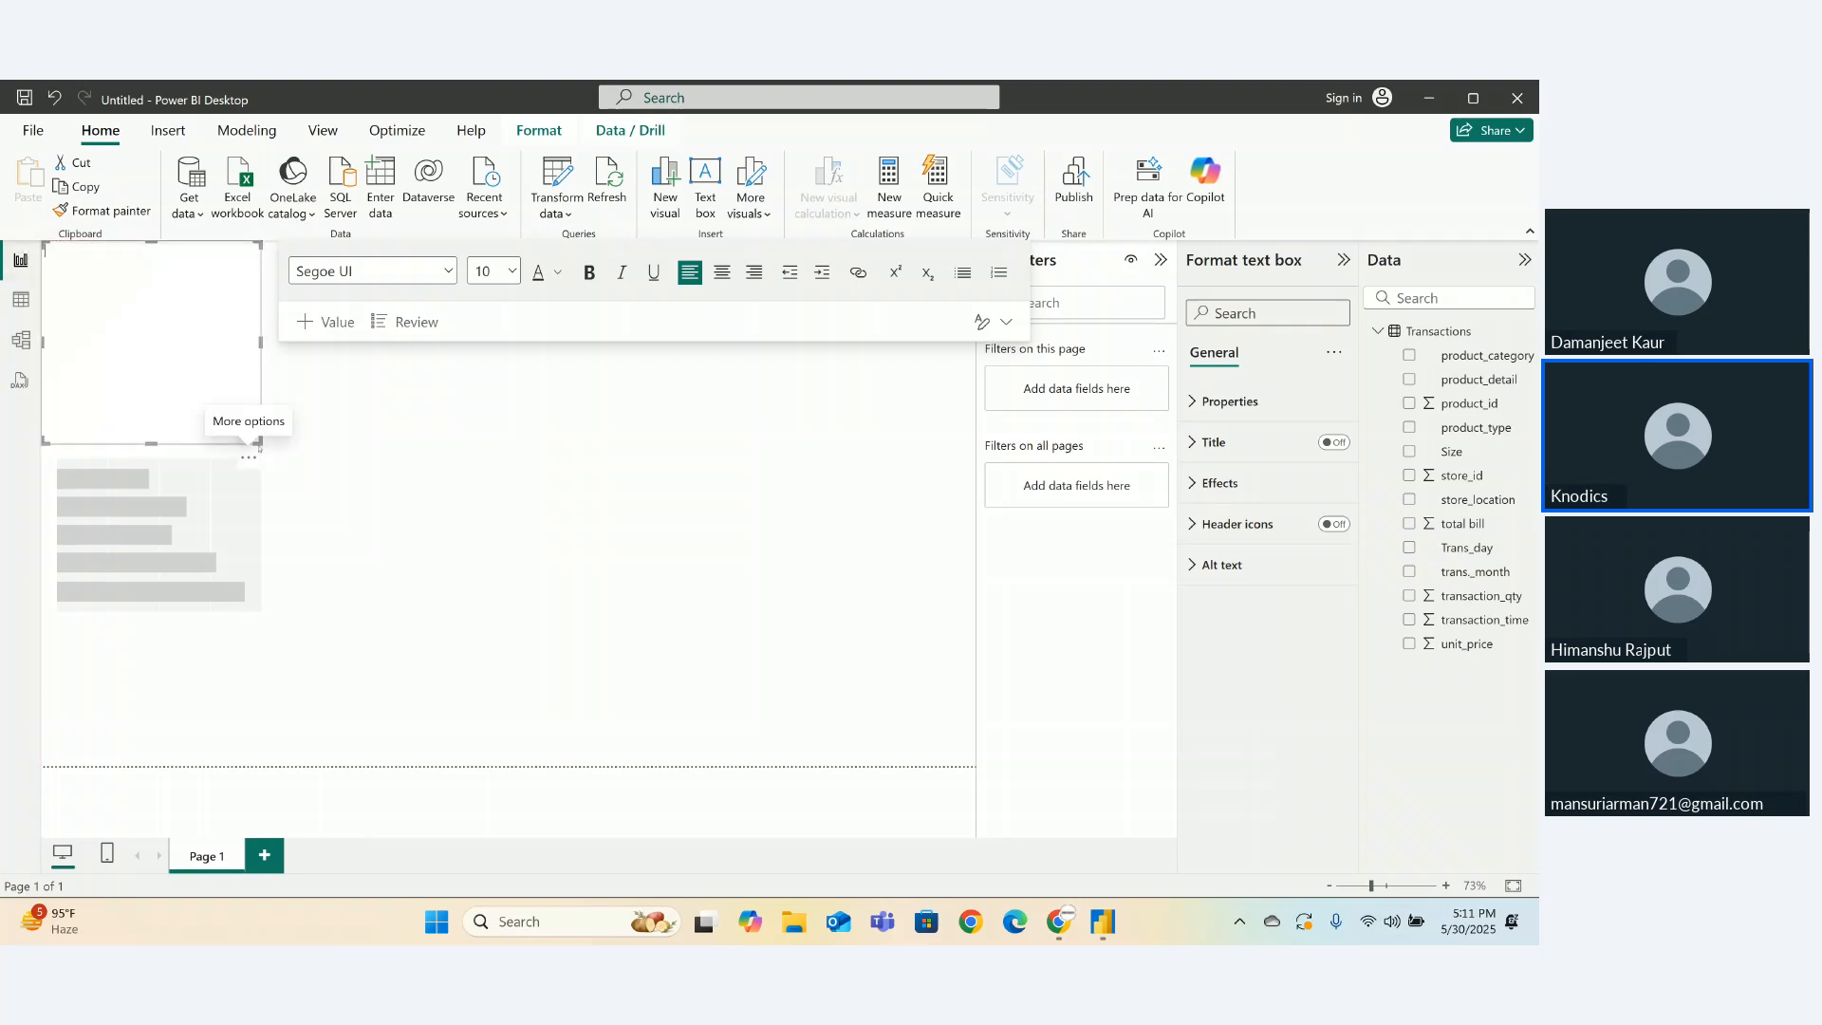
drag(258, 443, 1062, 371)
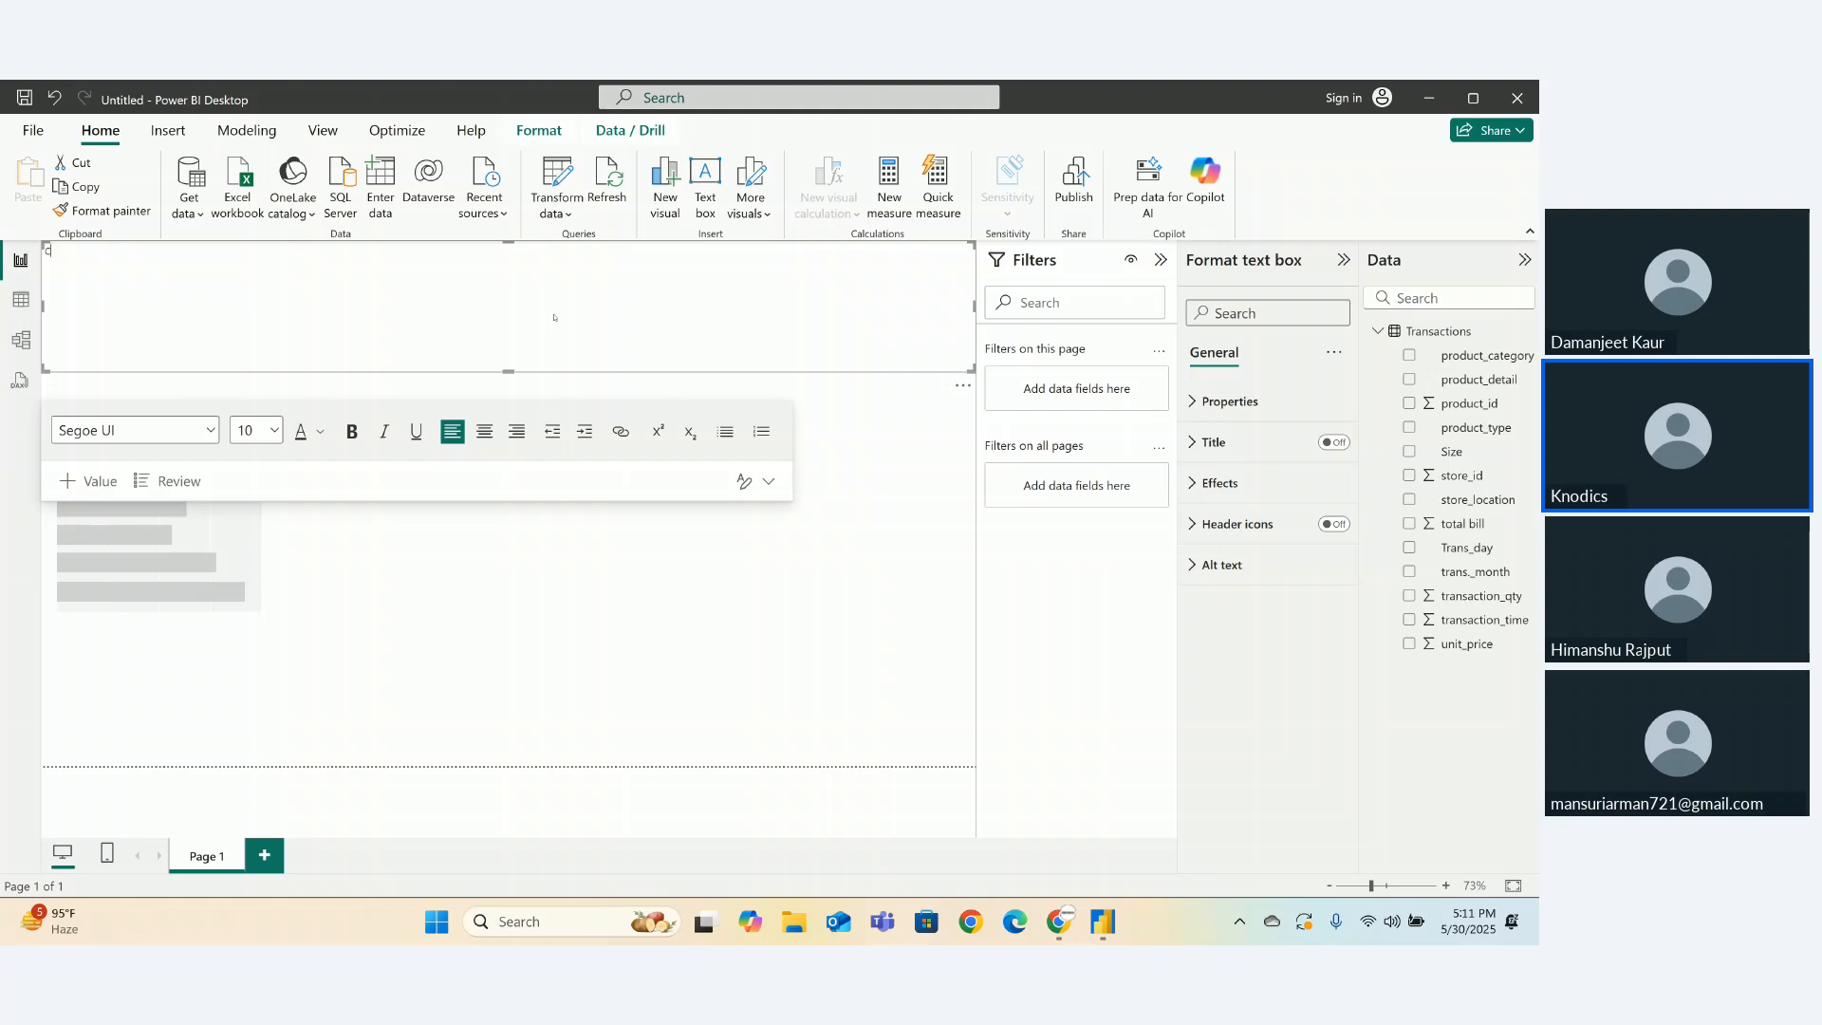
- Type the title 'Coffee Shop Sales Dashboard' into the text box, fixing typos
text(offee)
text( Sohopd)
key(BackSpace)
key(BackSpace)
key(BackSpace)
text(op )
text(Sales Dash)
text(bora)
key(BackSpace)
key(BackSpace)
text(ar)
- Format the title as bold, centred, 40-point Times New Roman
drag(174, 252, 40, 259)
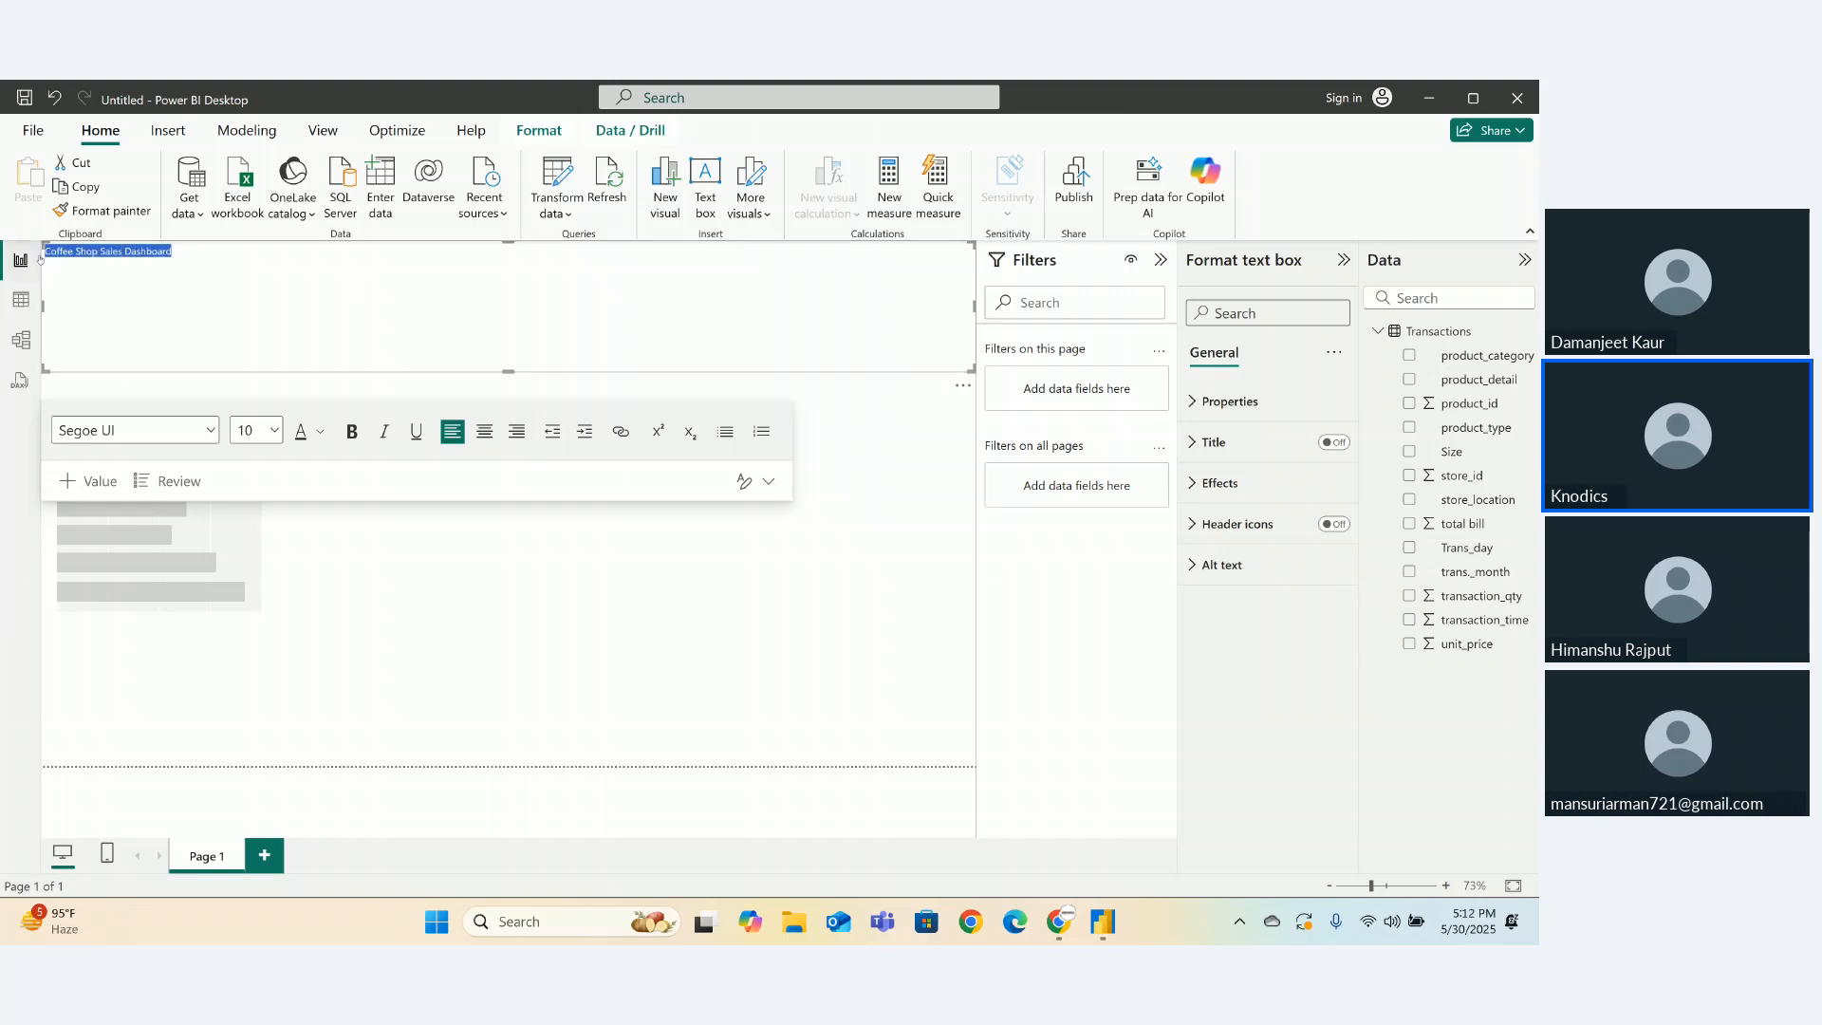
click(274, 439)
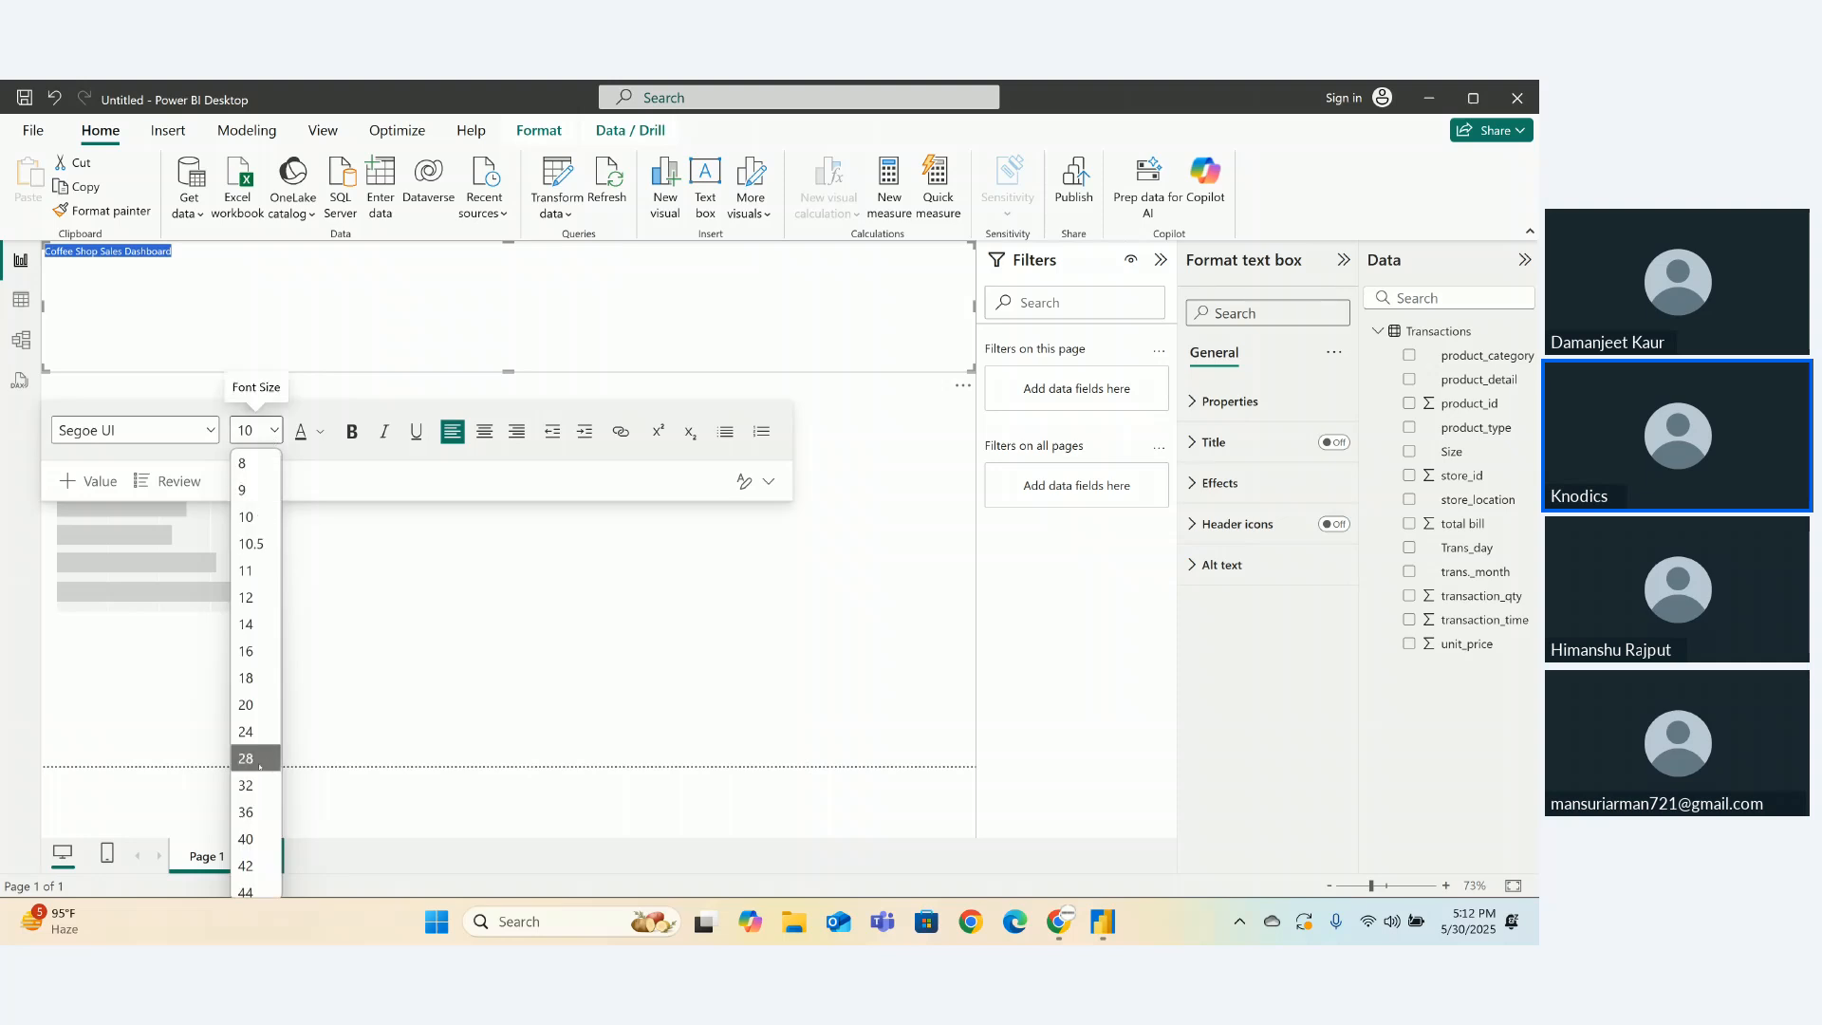
click(246, 758)
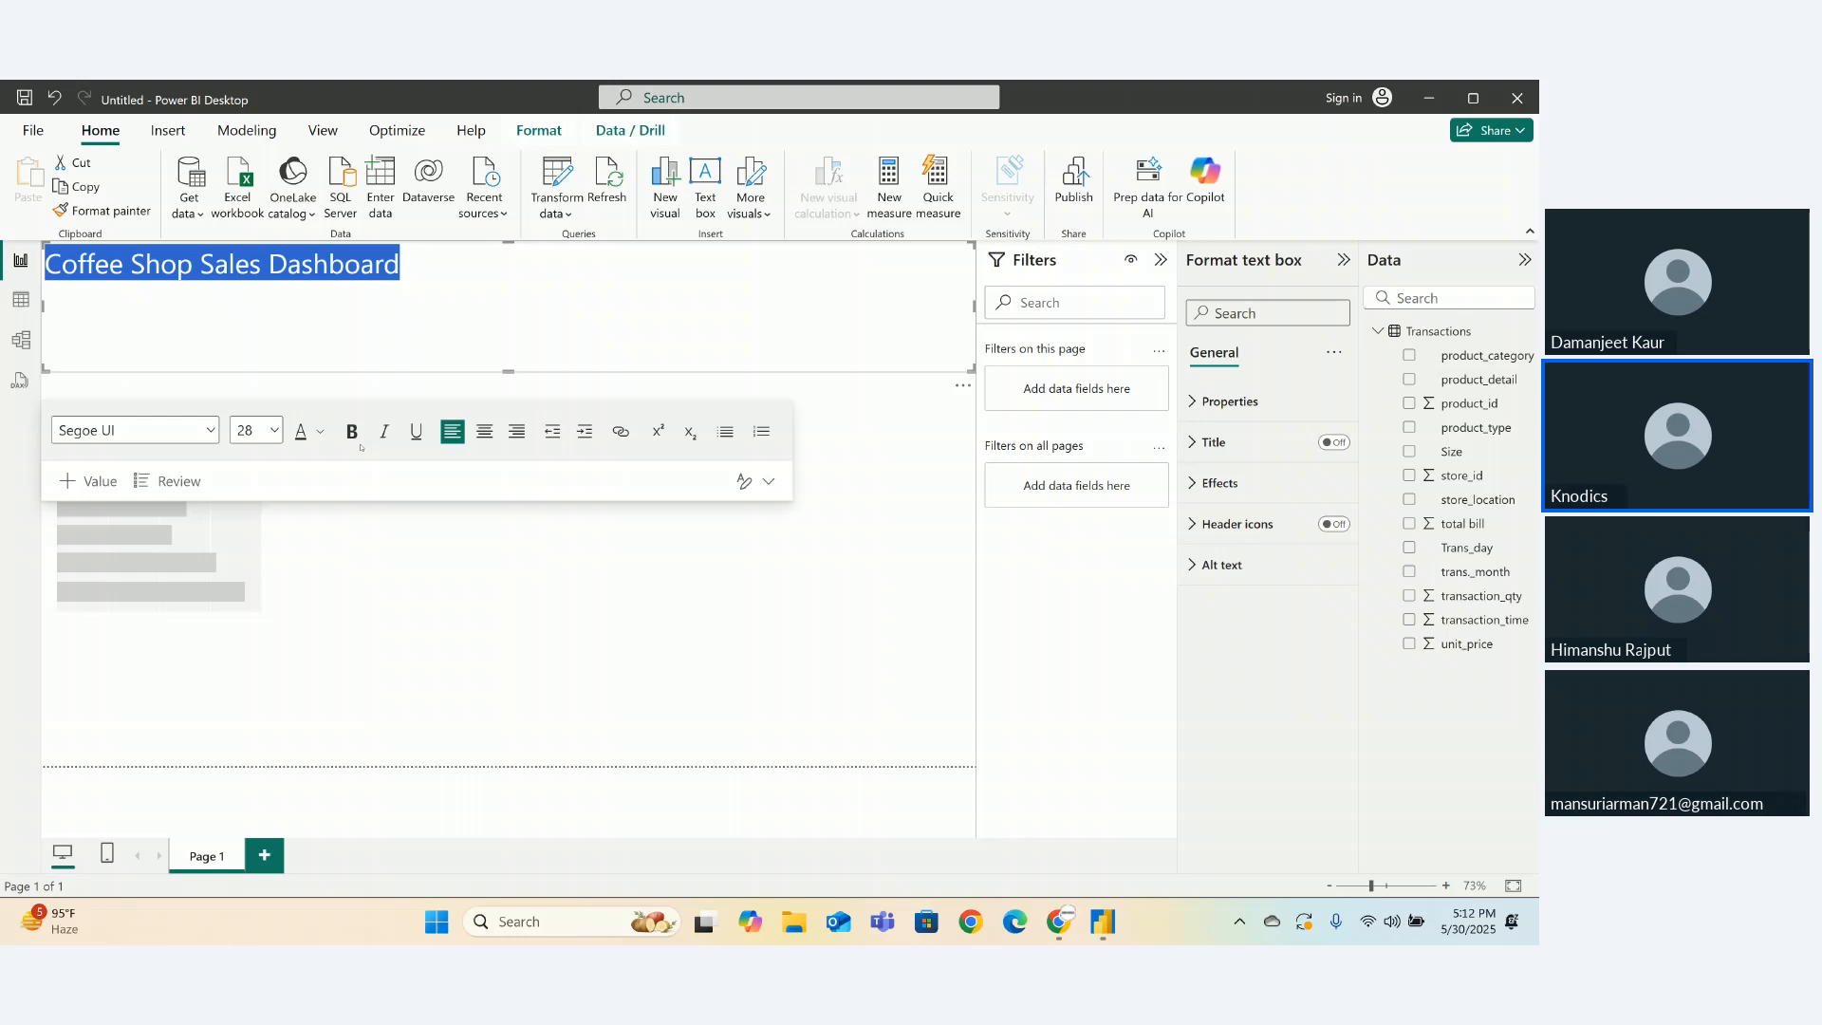
click(352, 433)
click(491, 434)
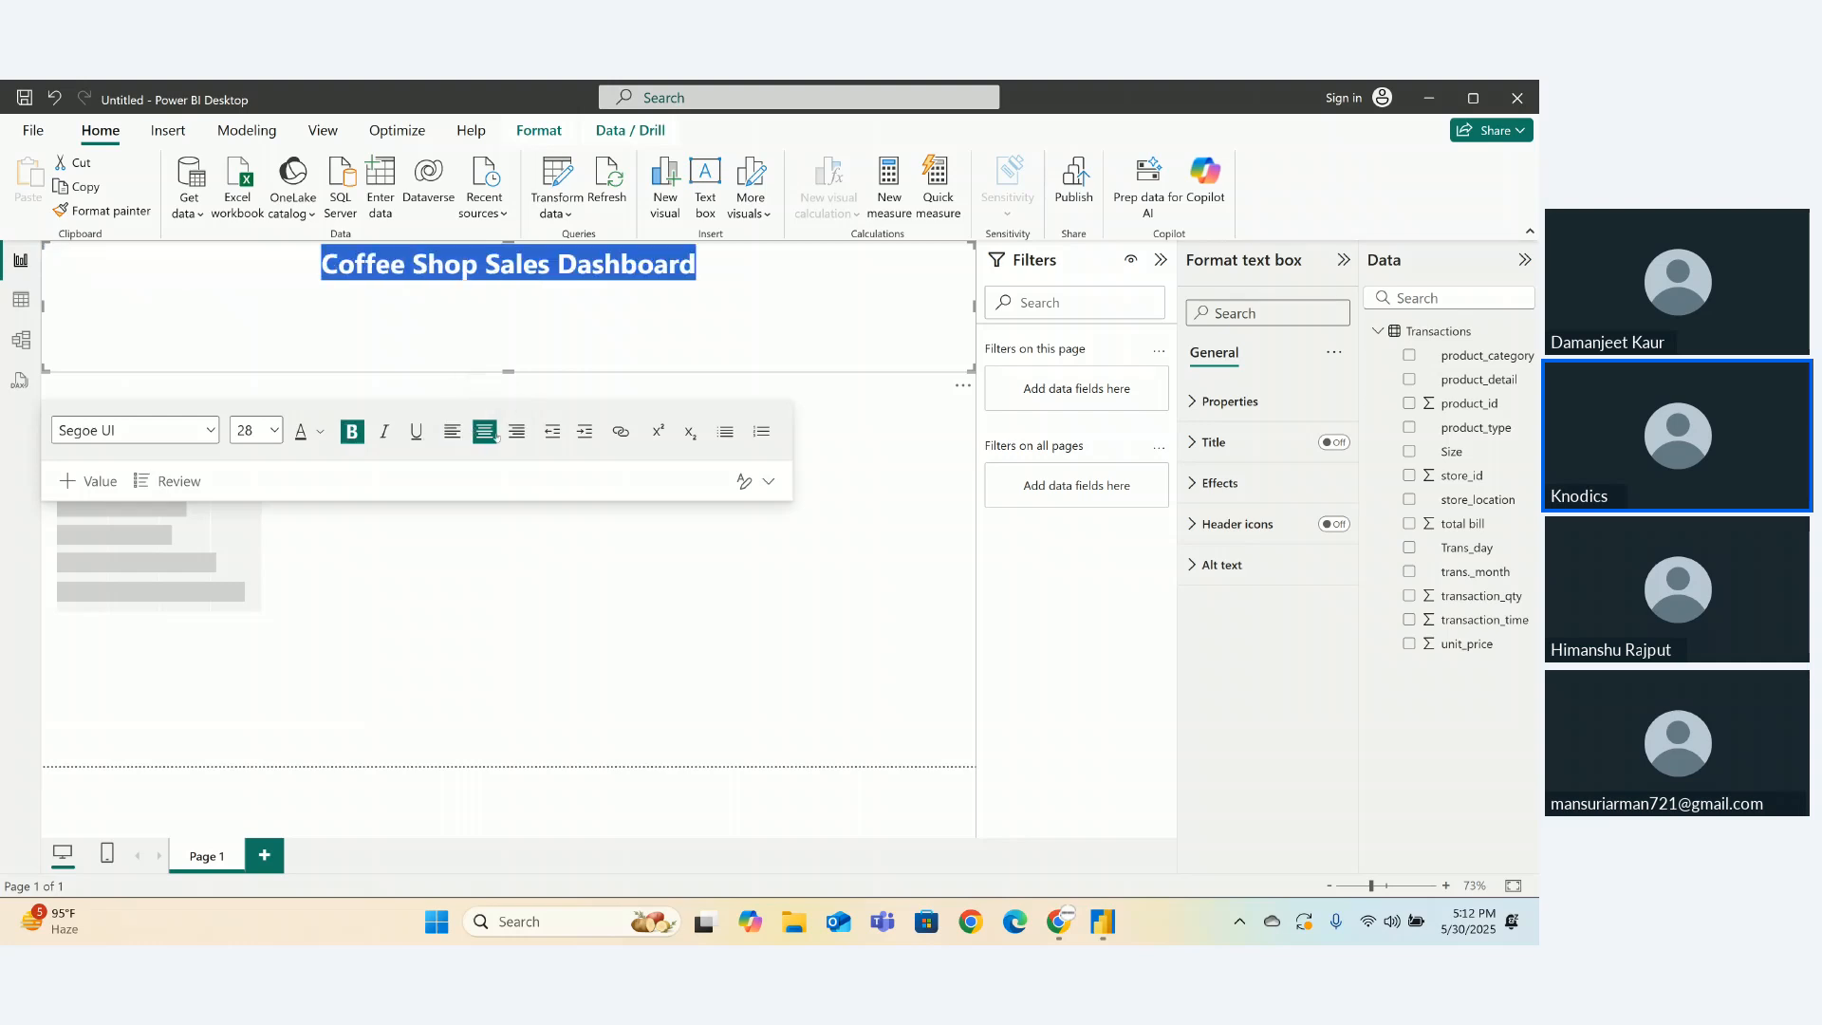
click(271, 431)
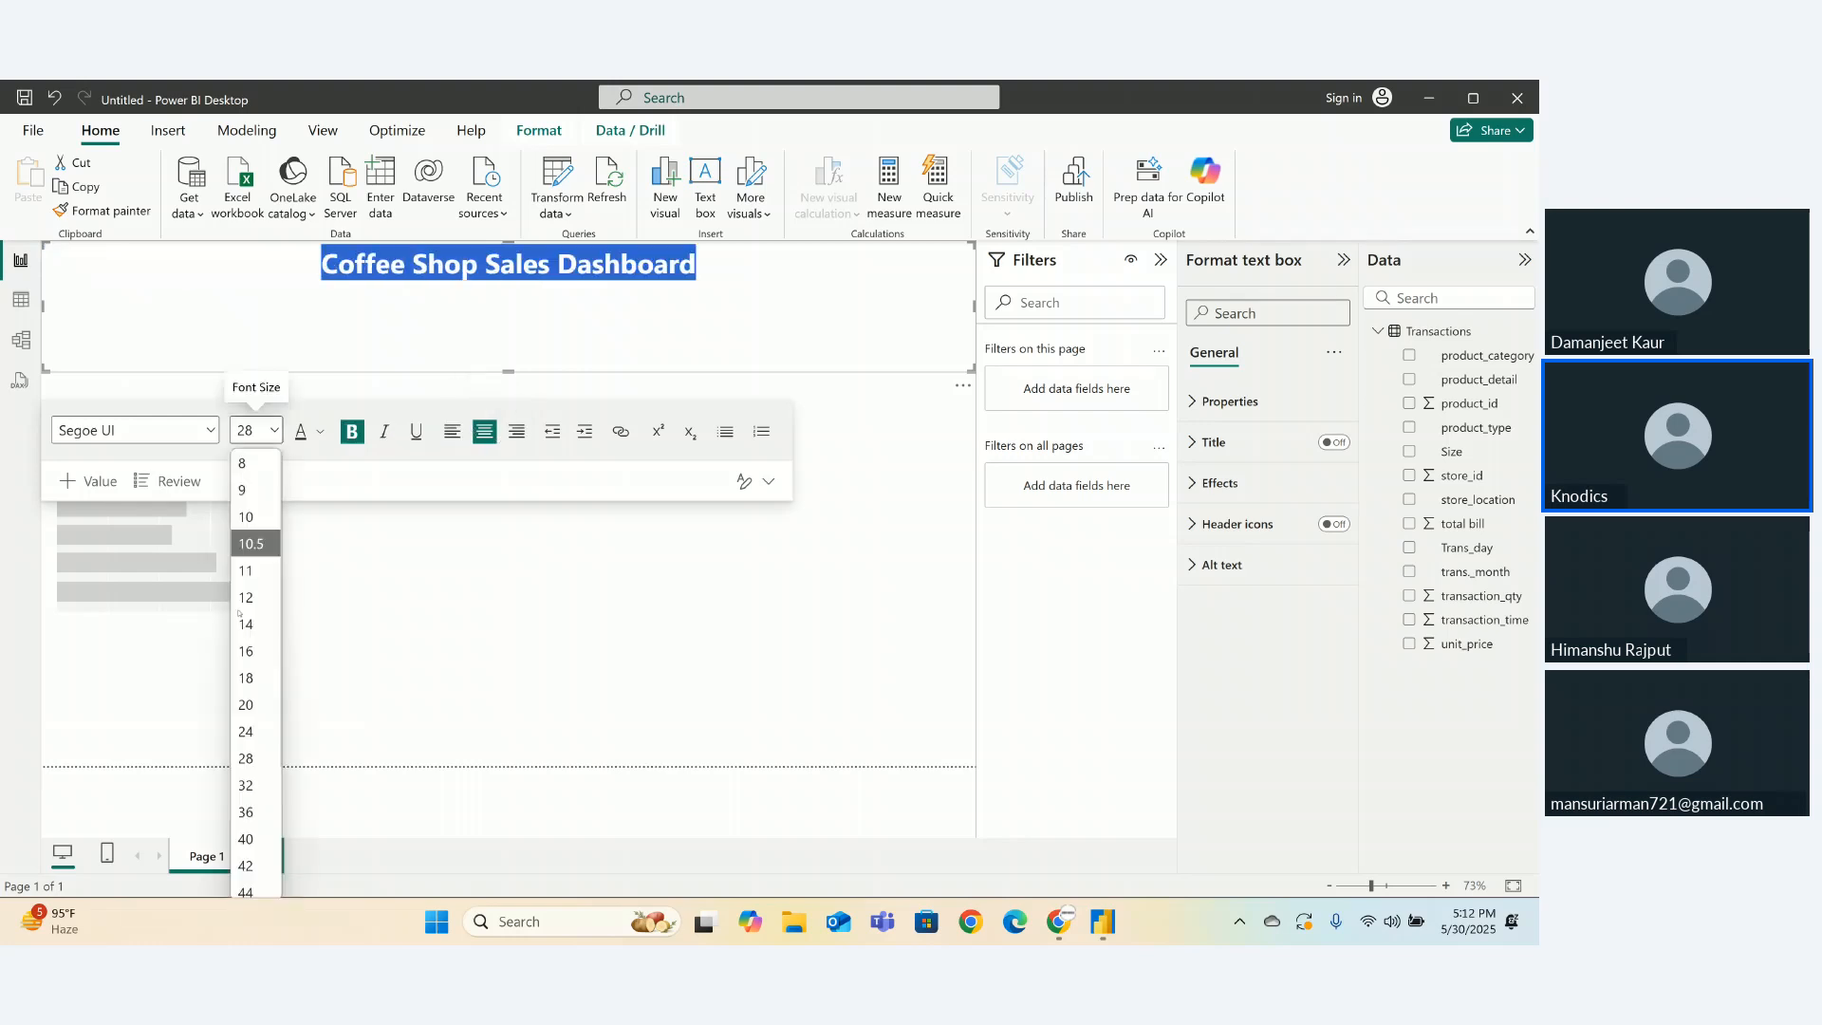
click(249, 839)
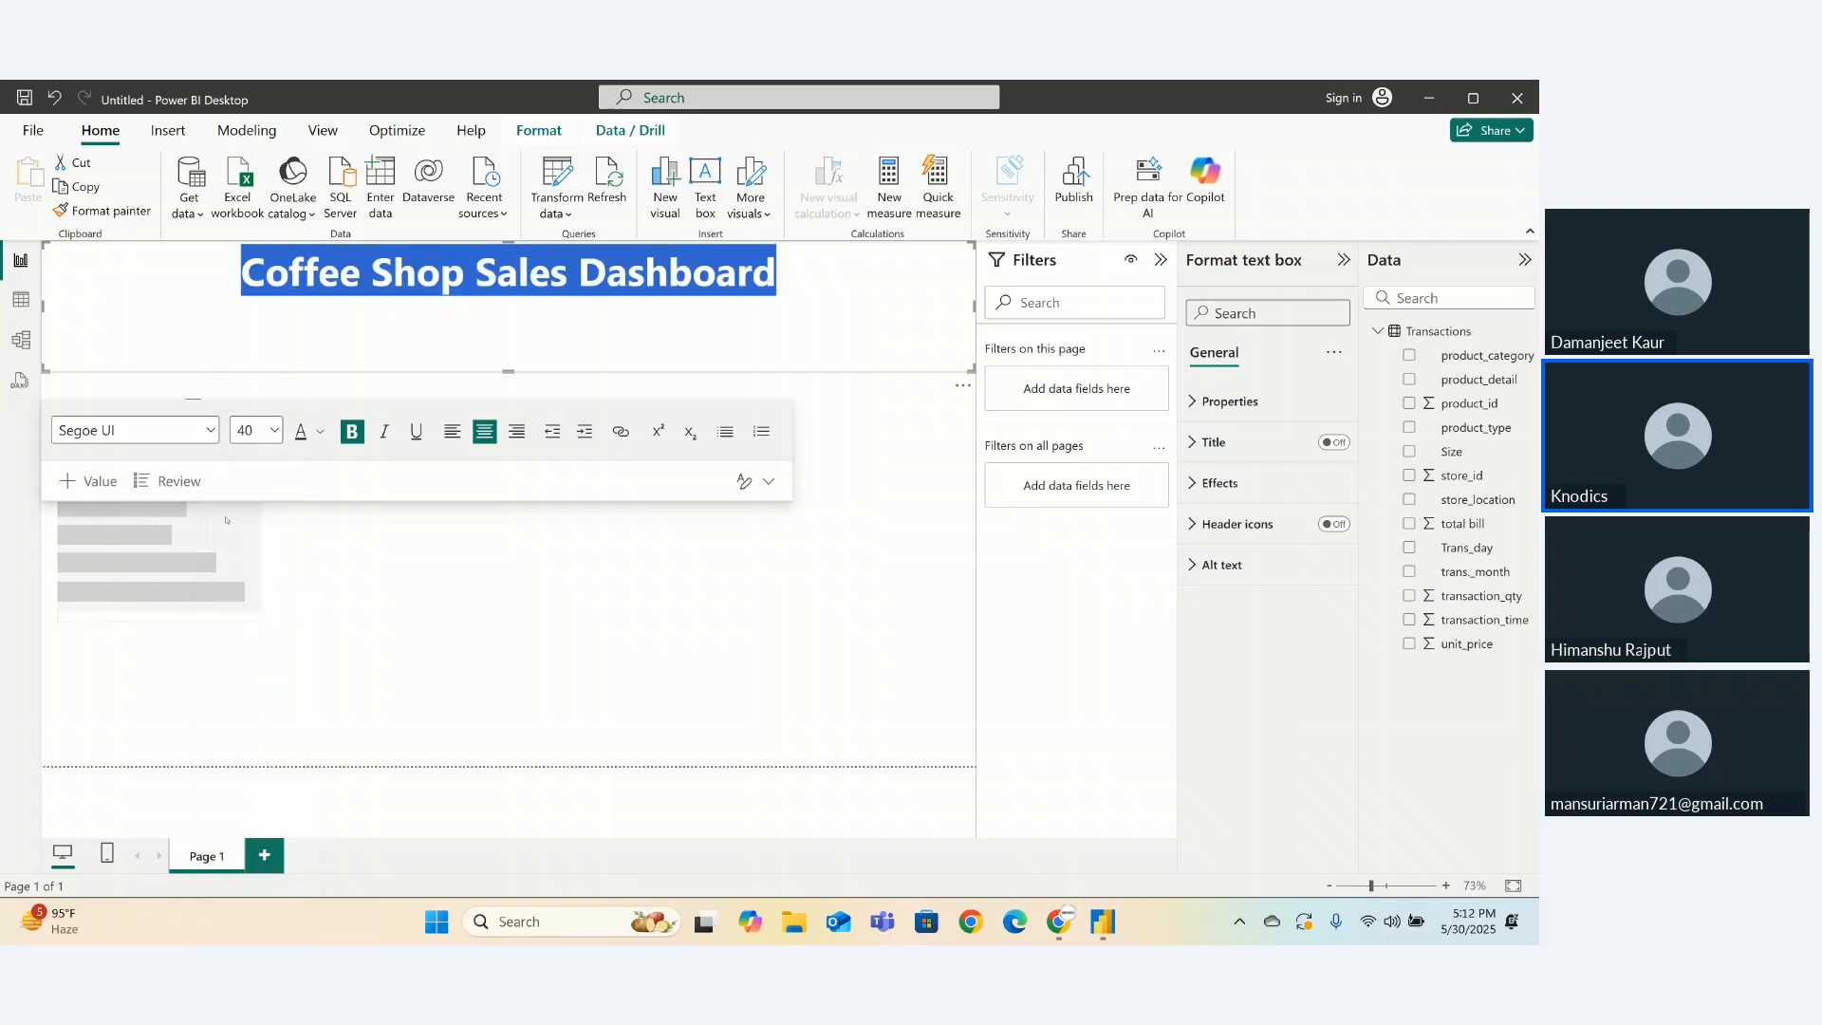
click(209, 431)
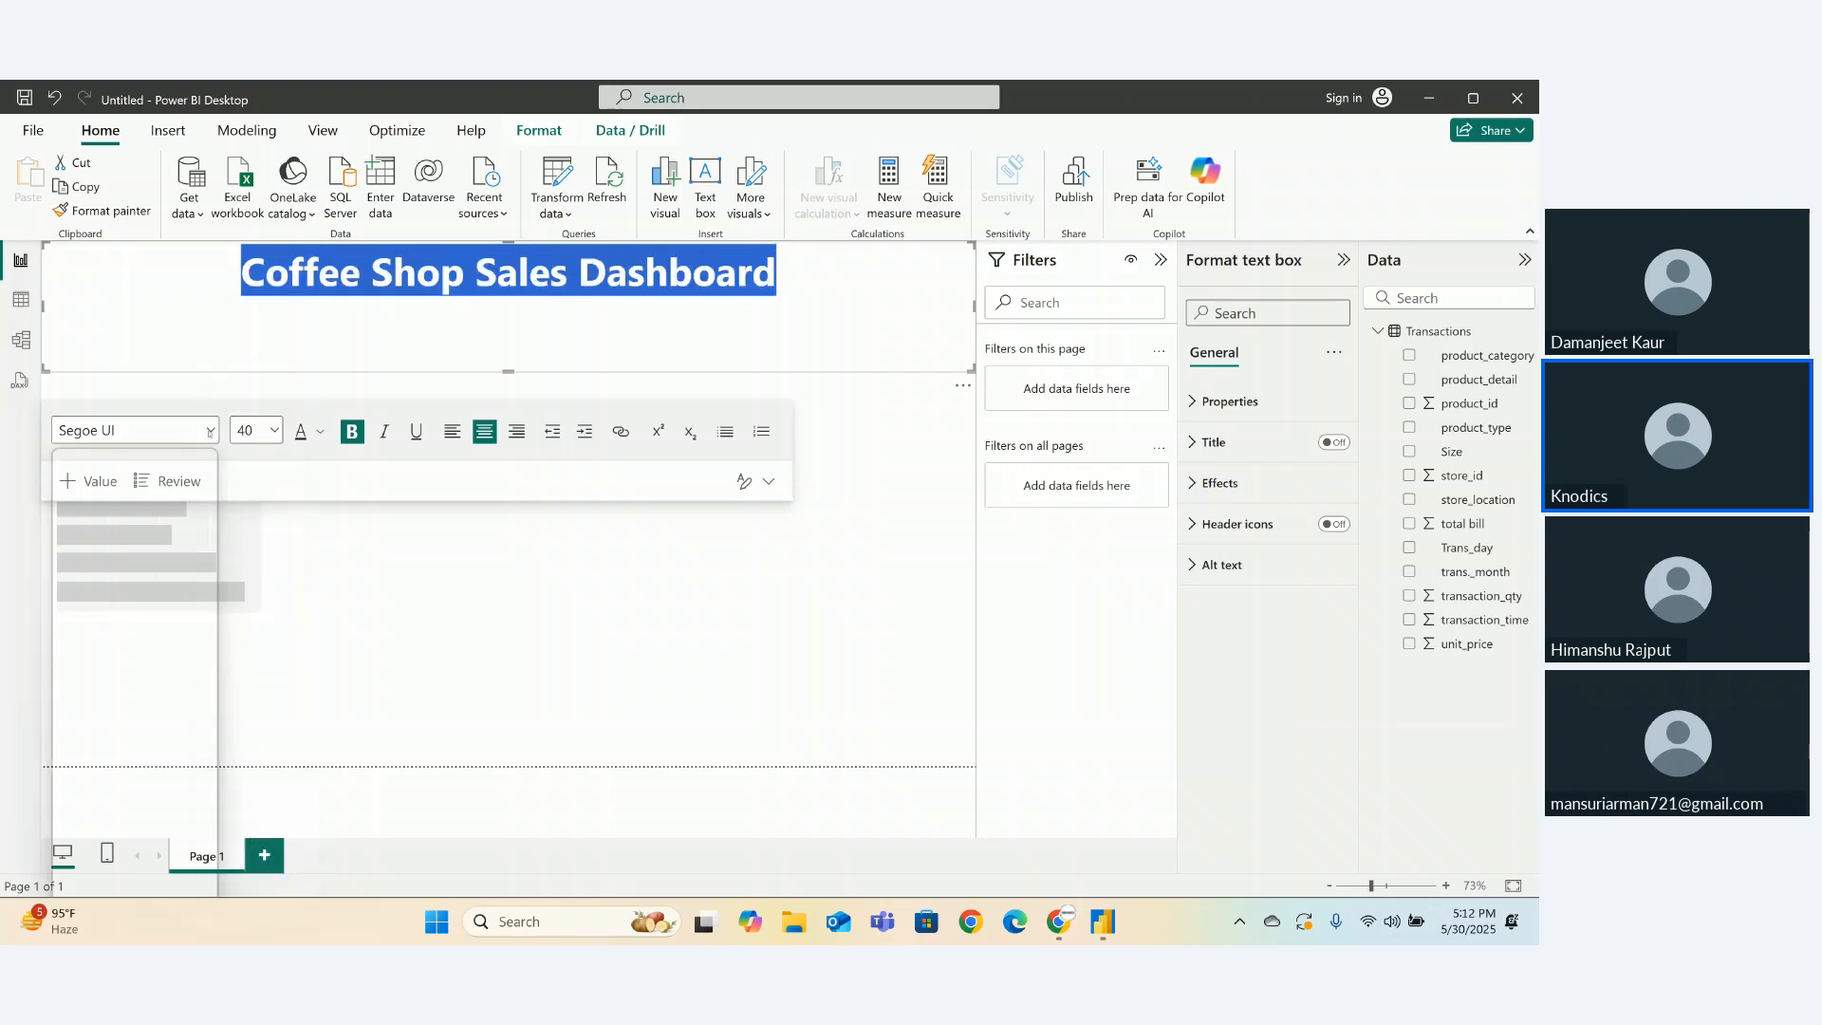
key(t)
key(t)
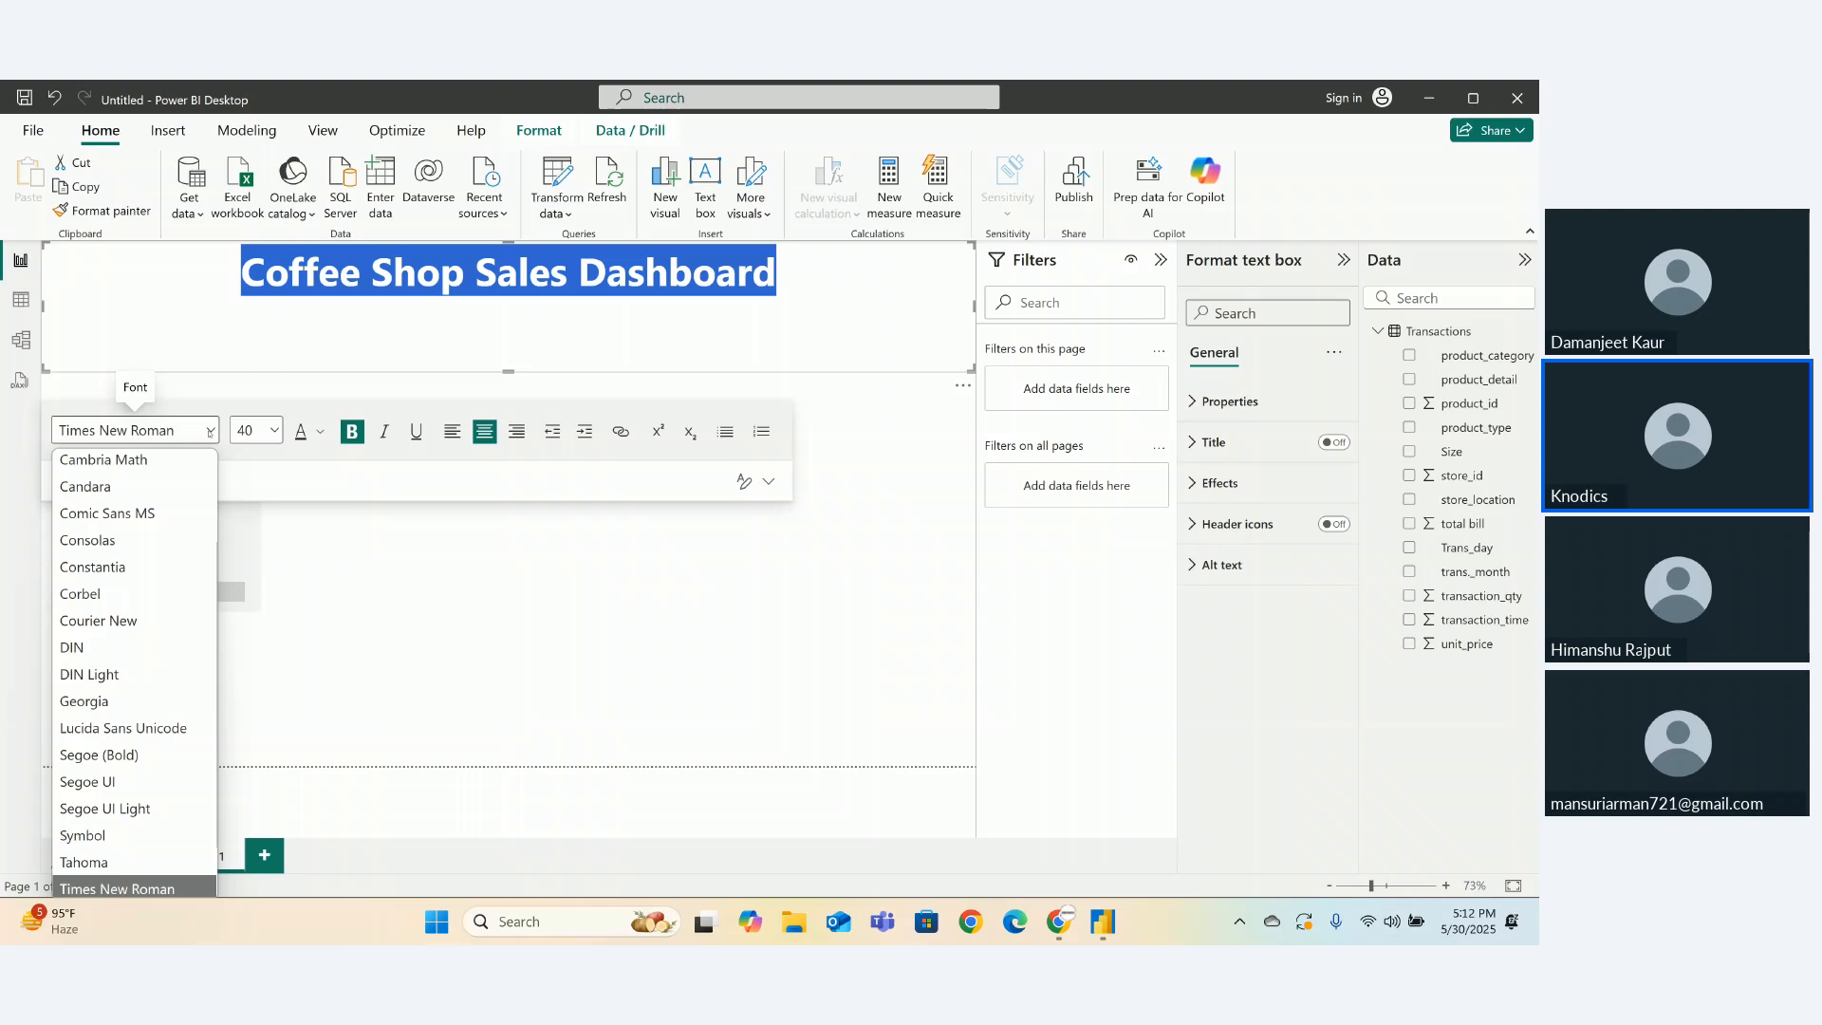
click(379, 566)
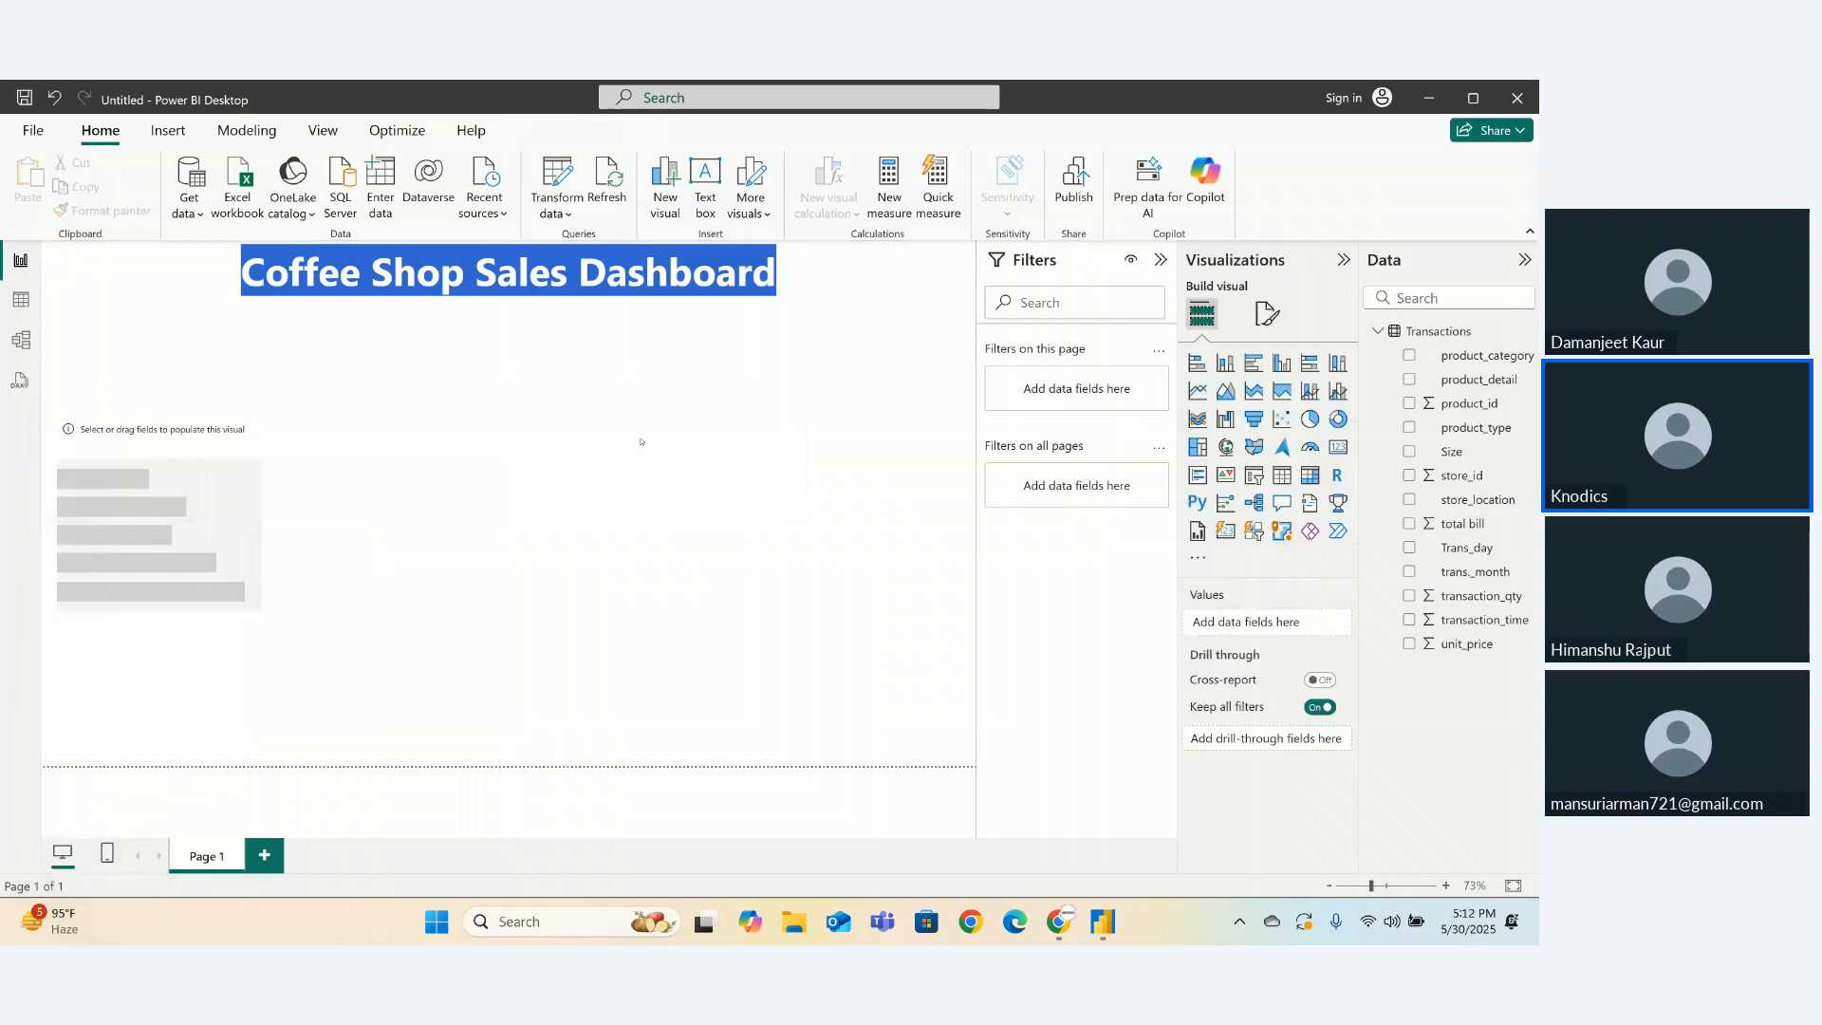
- Apply subscript to the end of the title, then colour the whole title gold
click(550, 275)
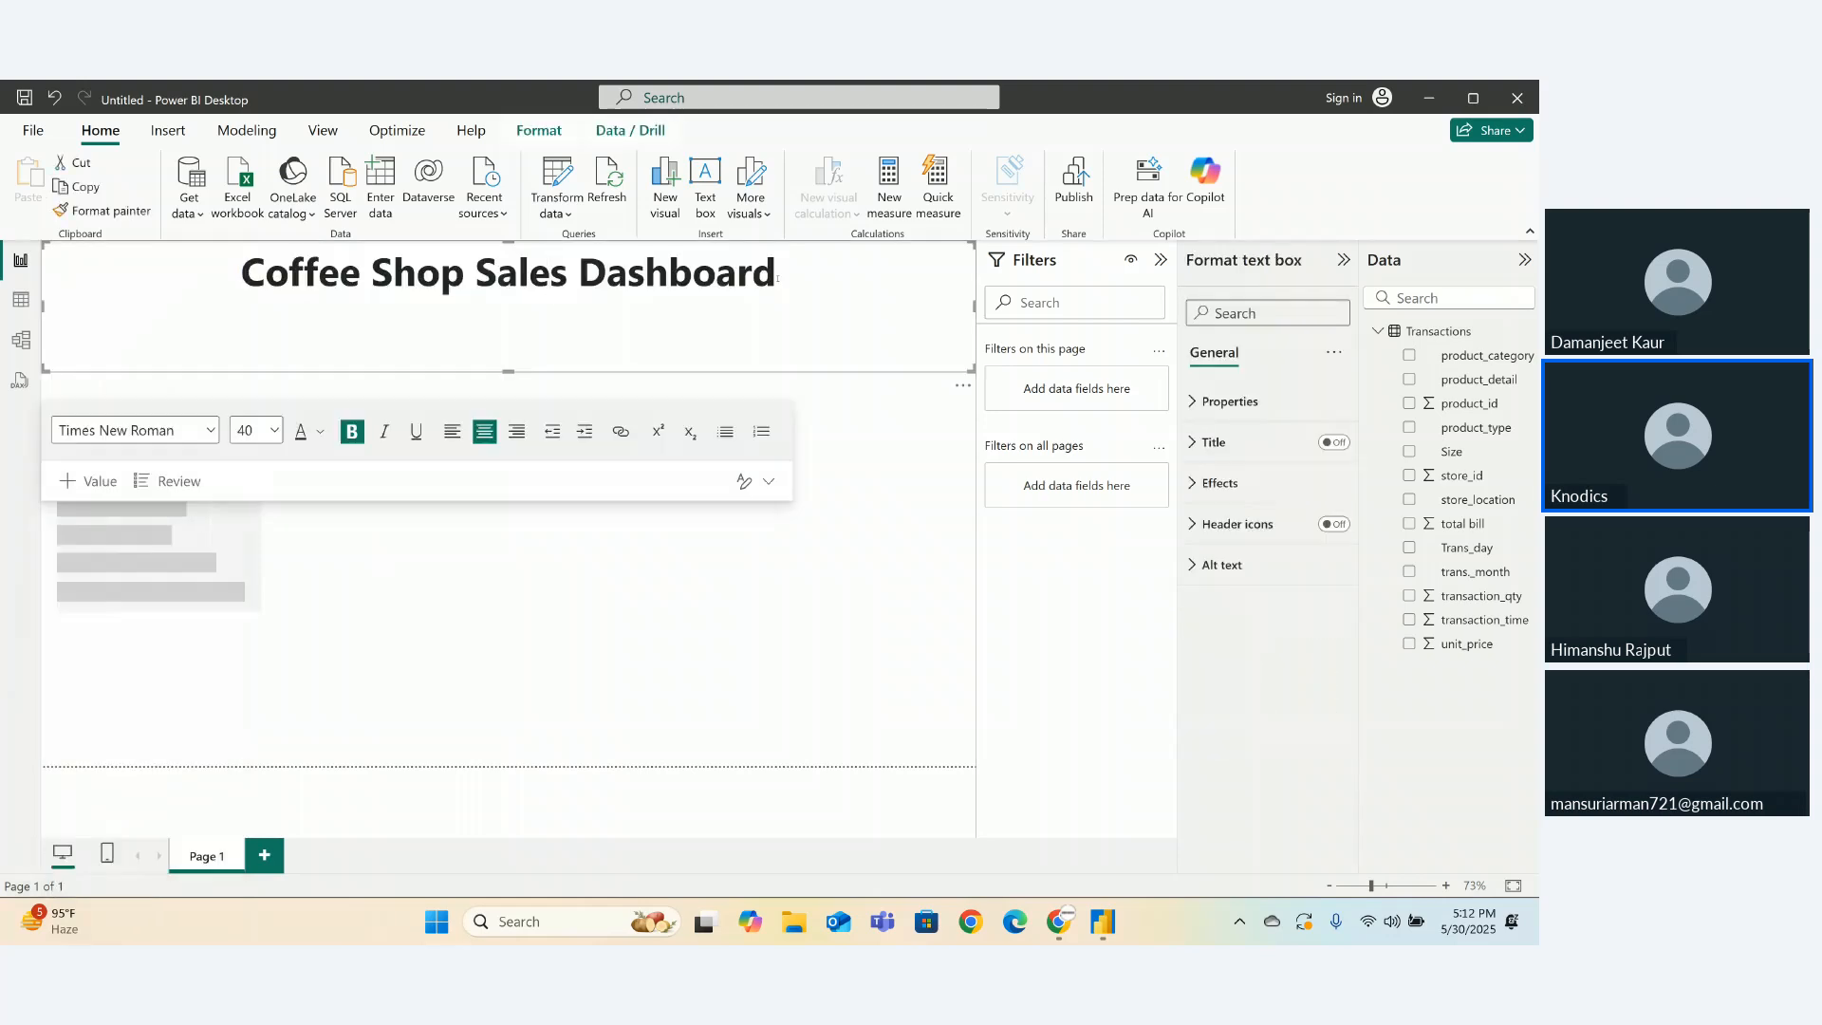
drag(779, 276, 189, 300)
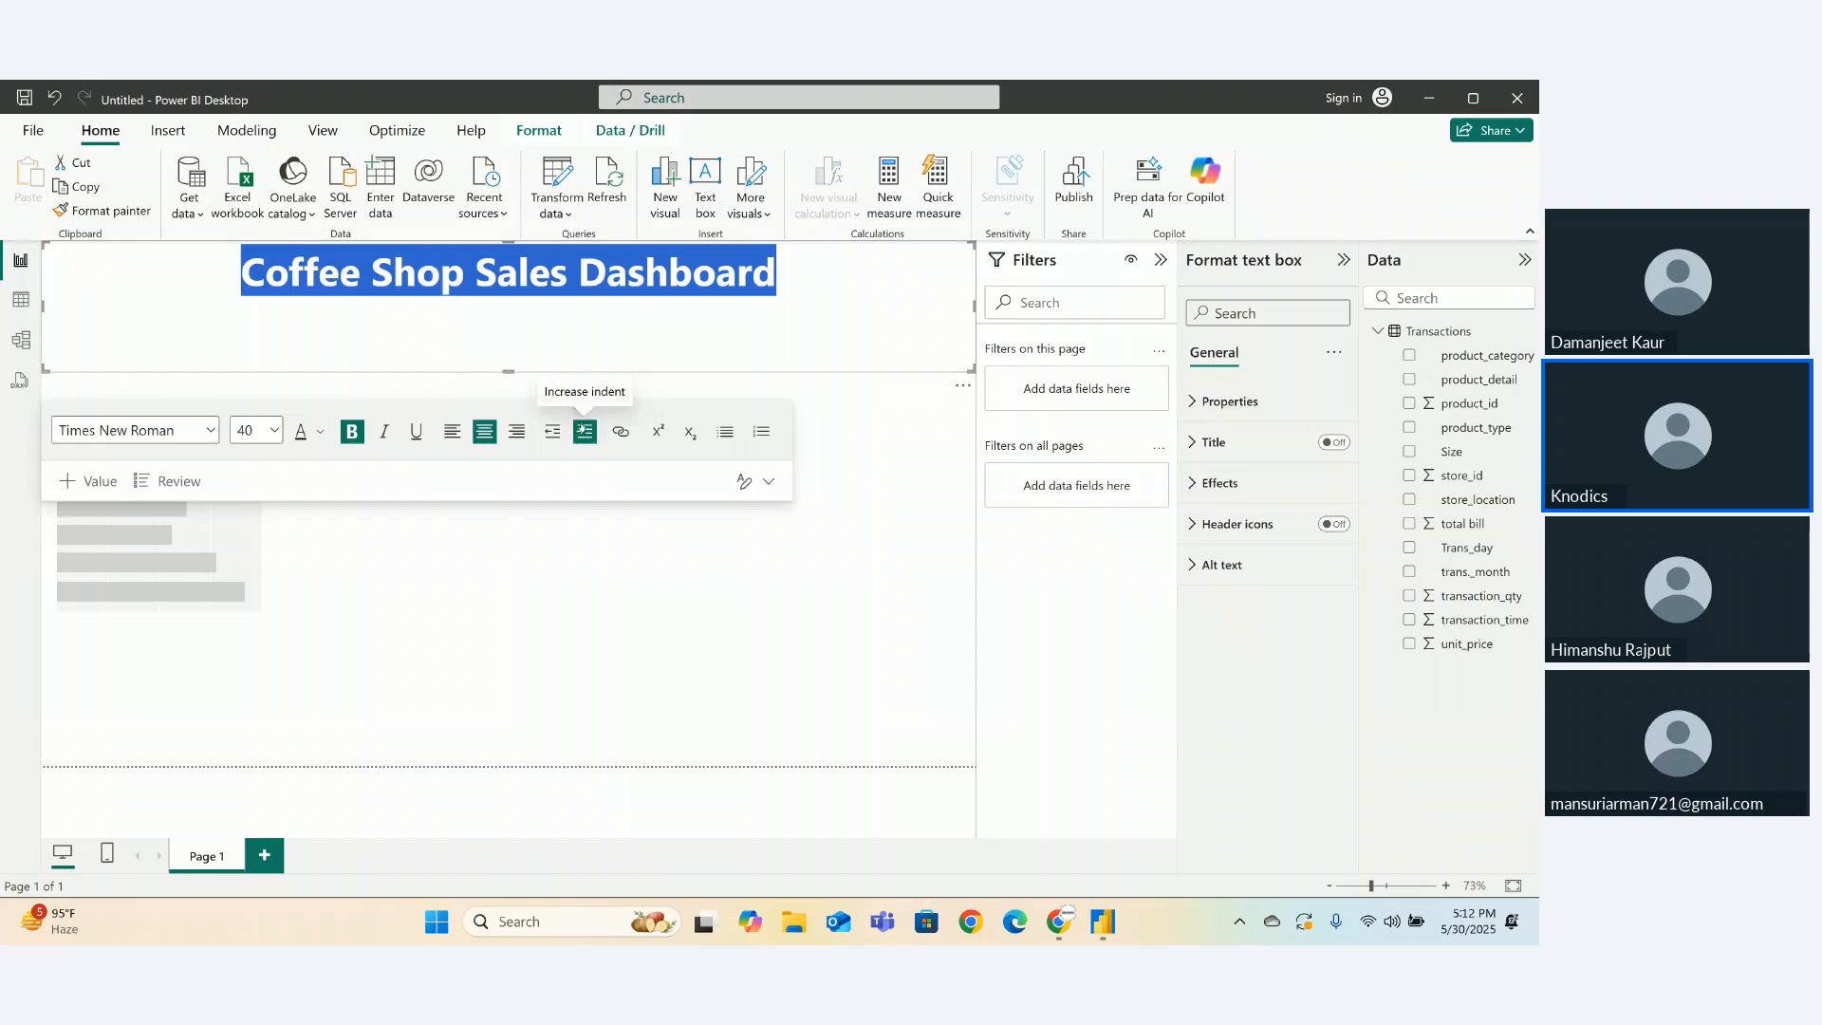
click(691, 433)
click(807, 335)
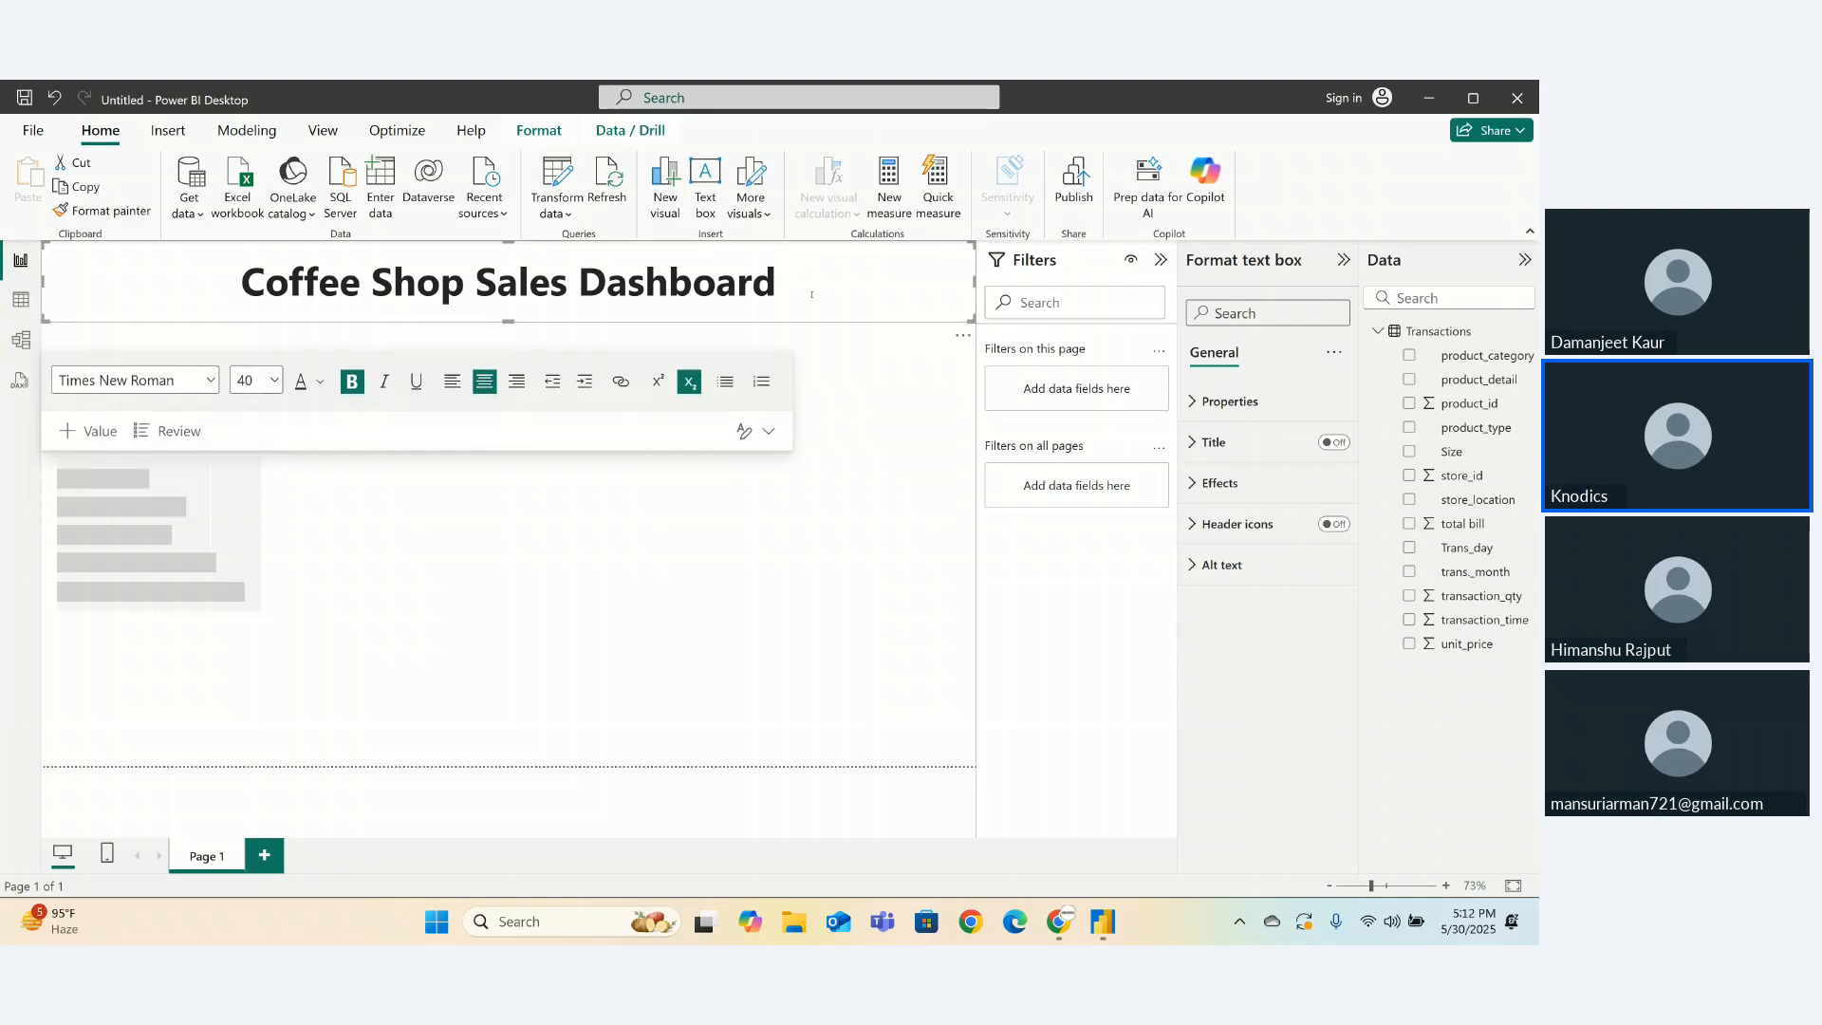
drag(811, 296, 161, 262)
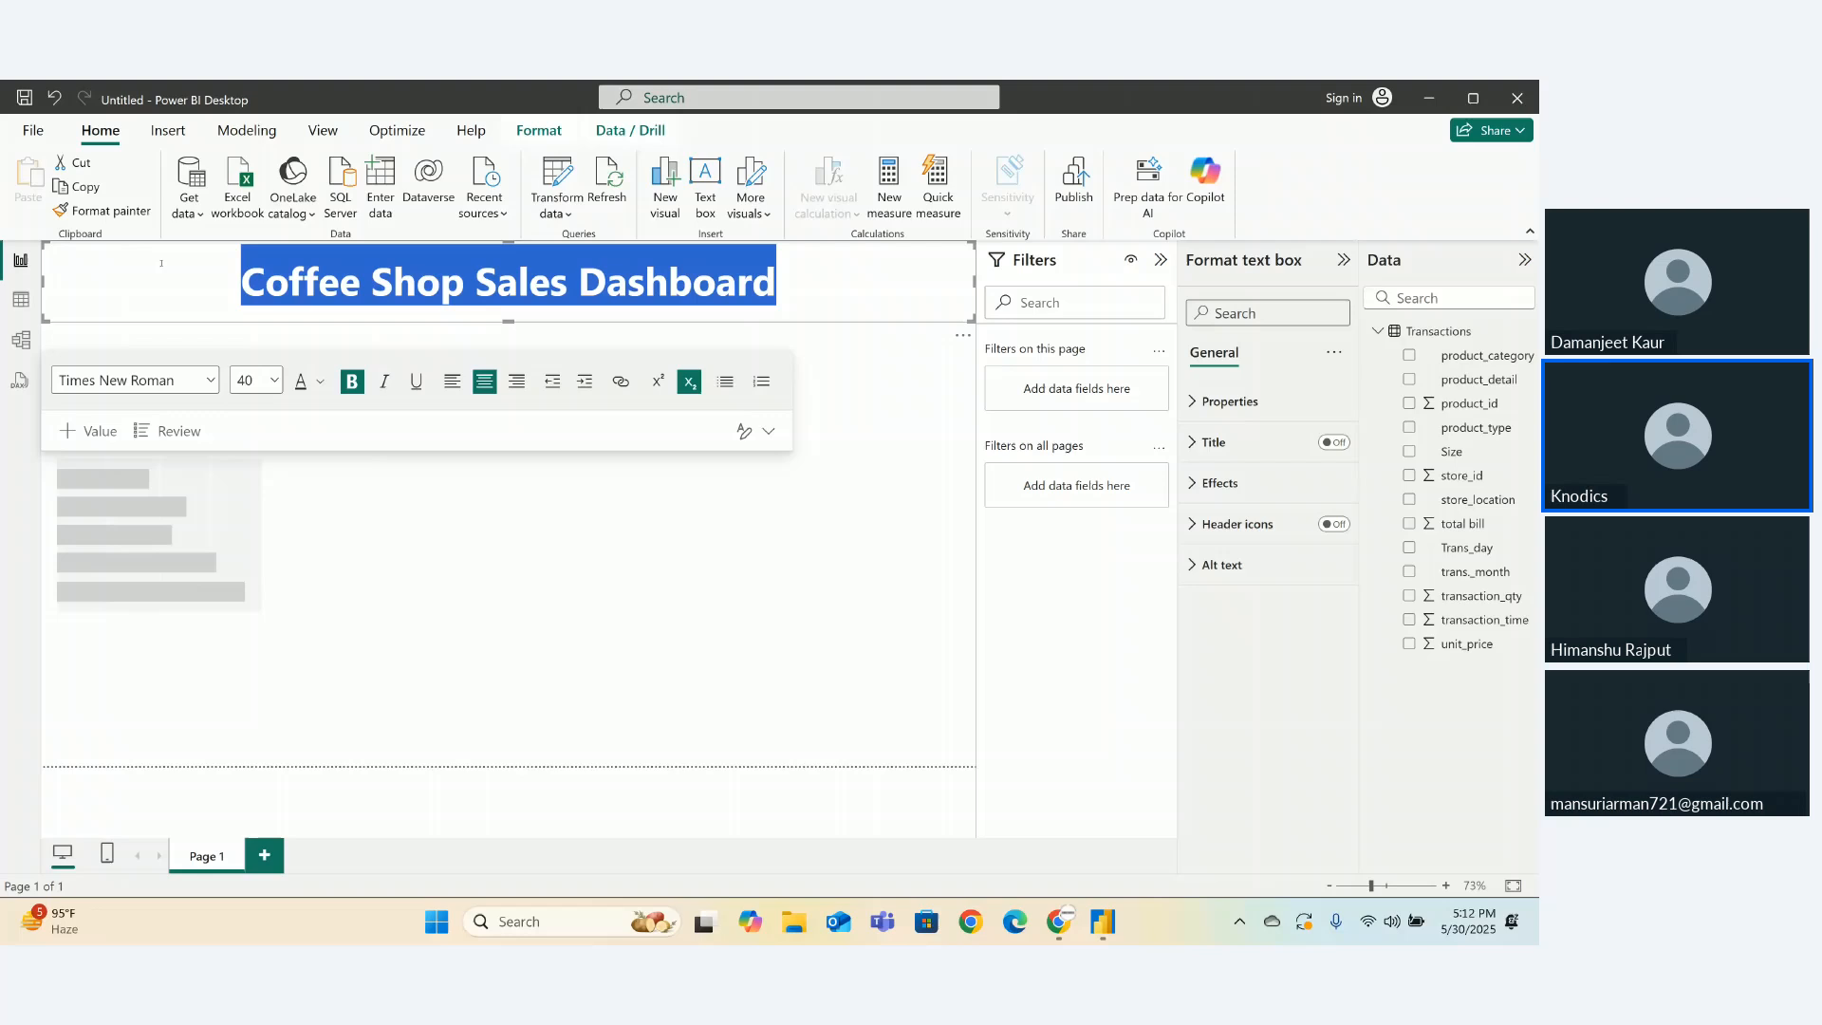
click(321, 384)
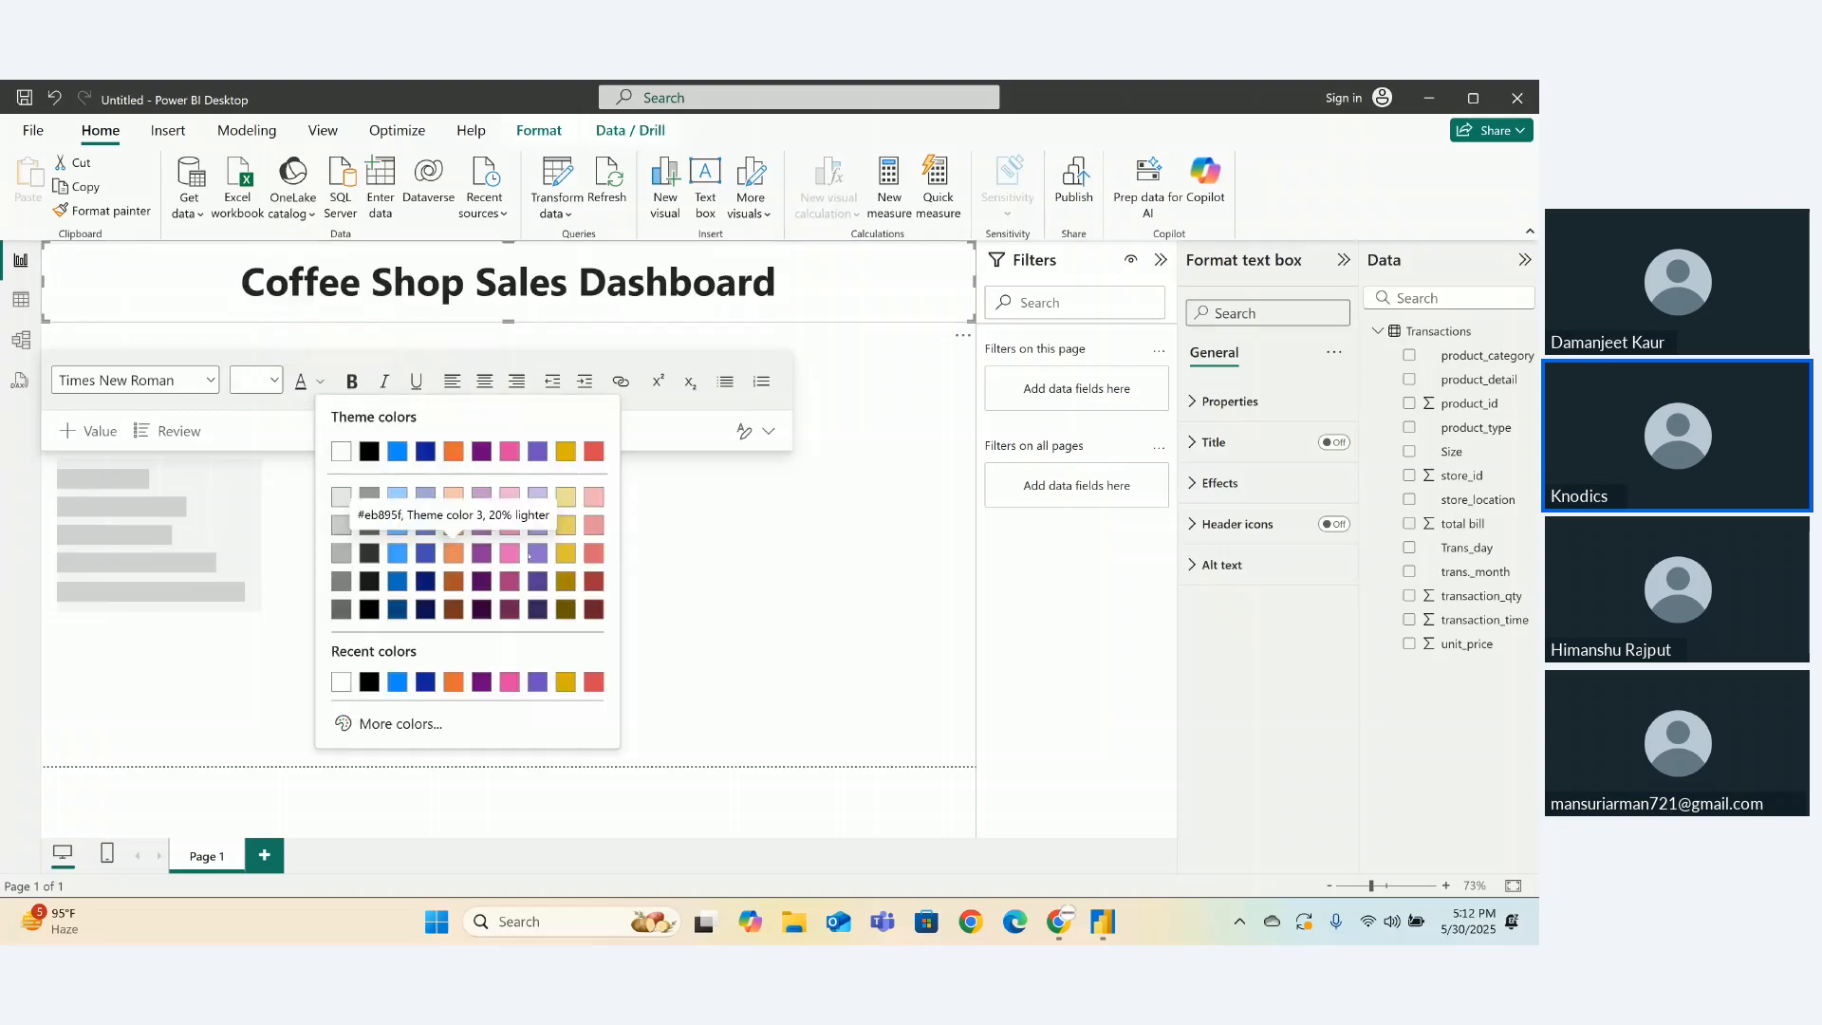
click(563, 556)
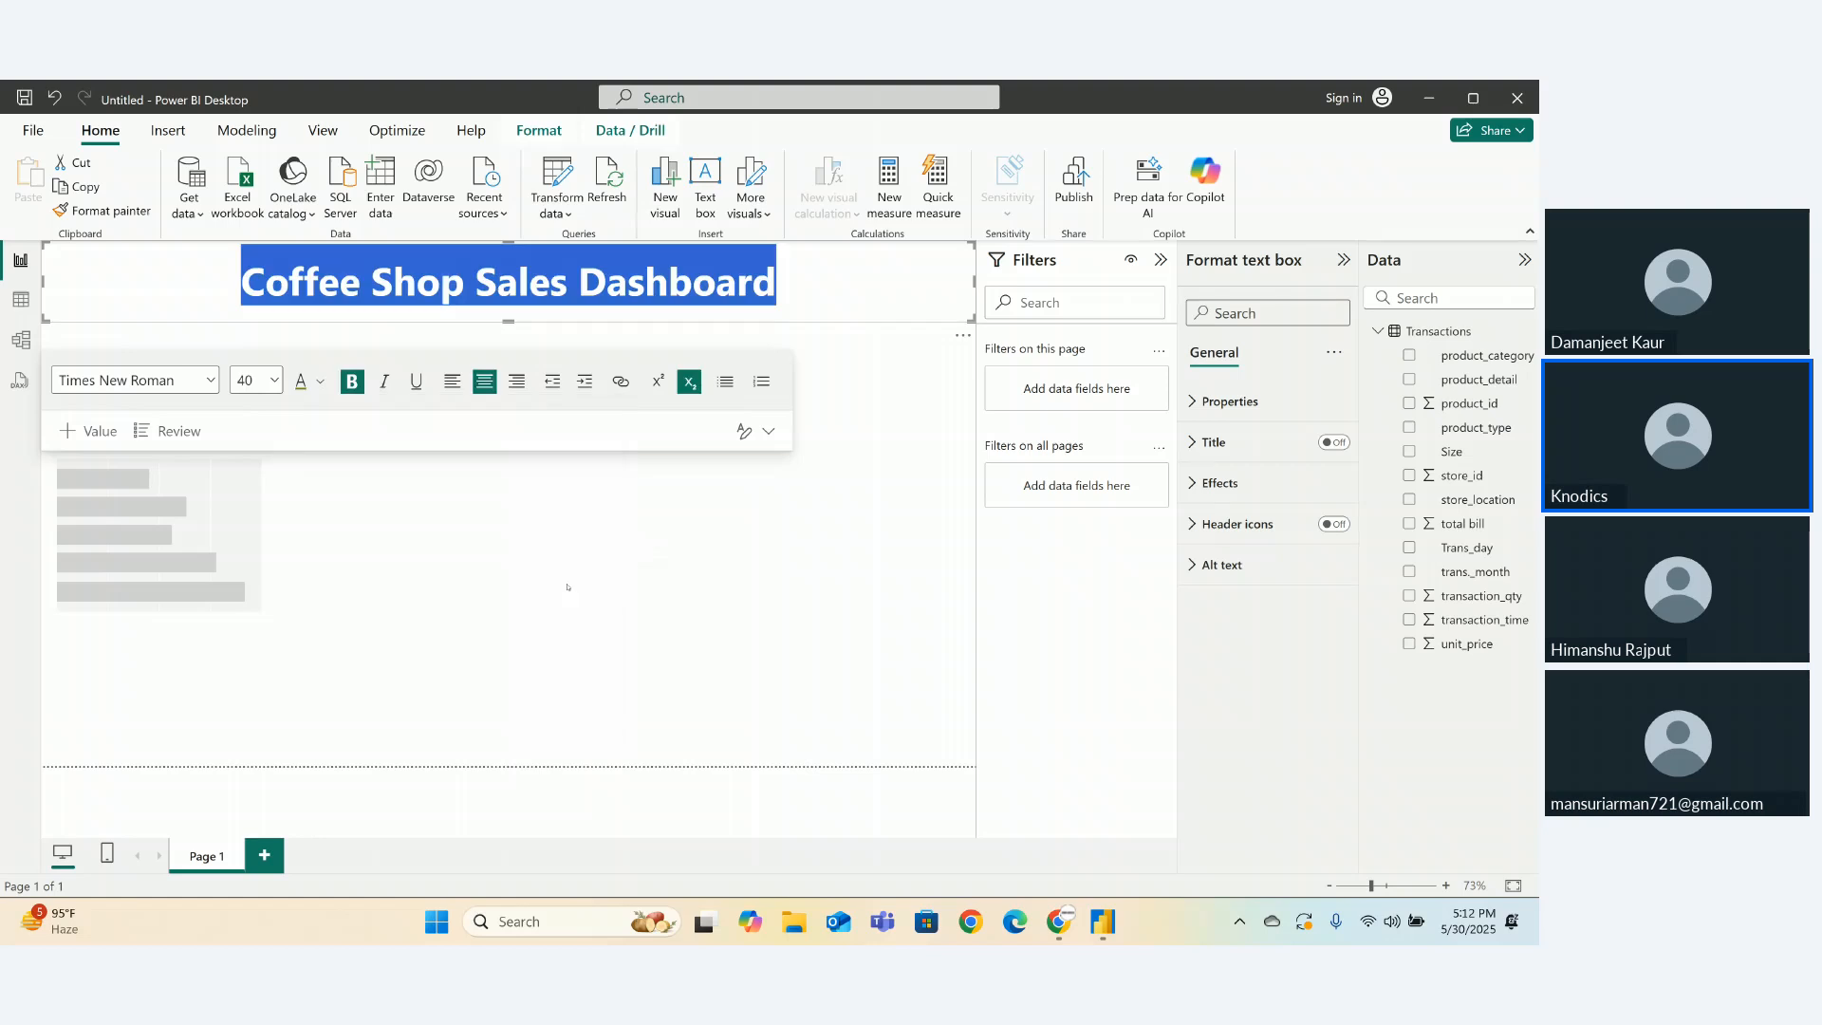
click(598, 557)
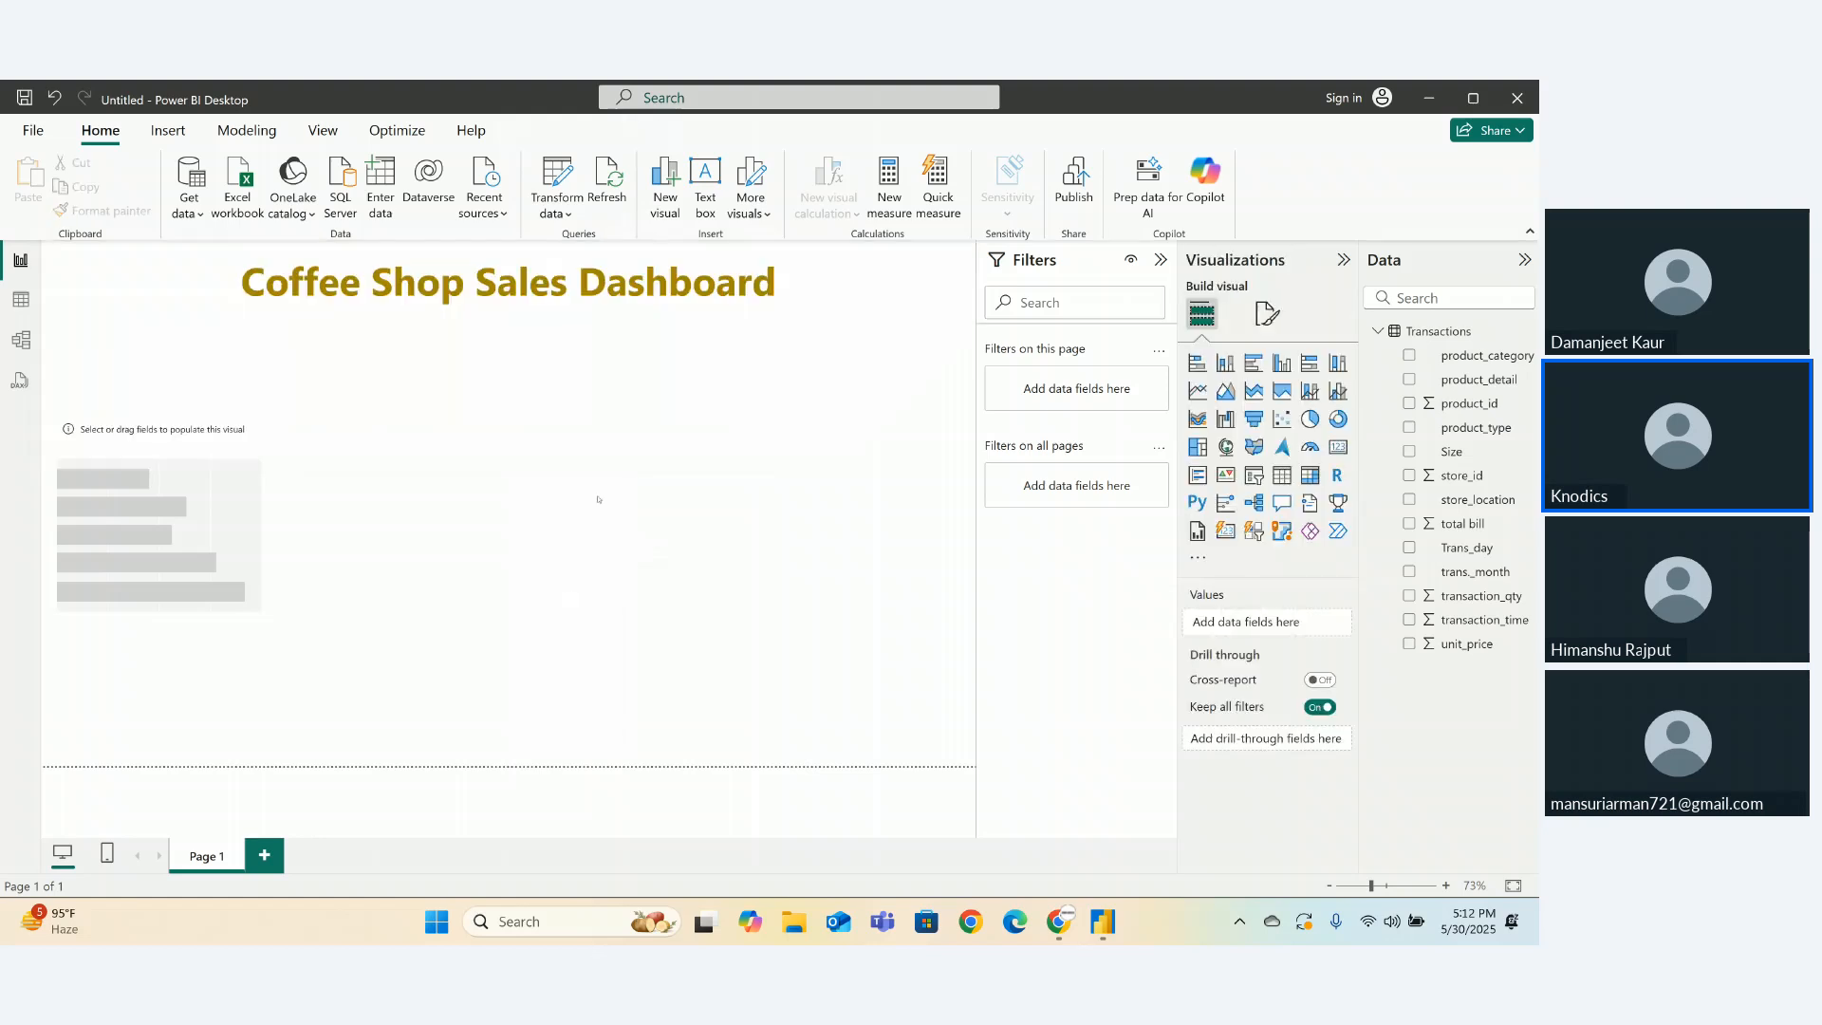
click(233, 291)
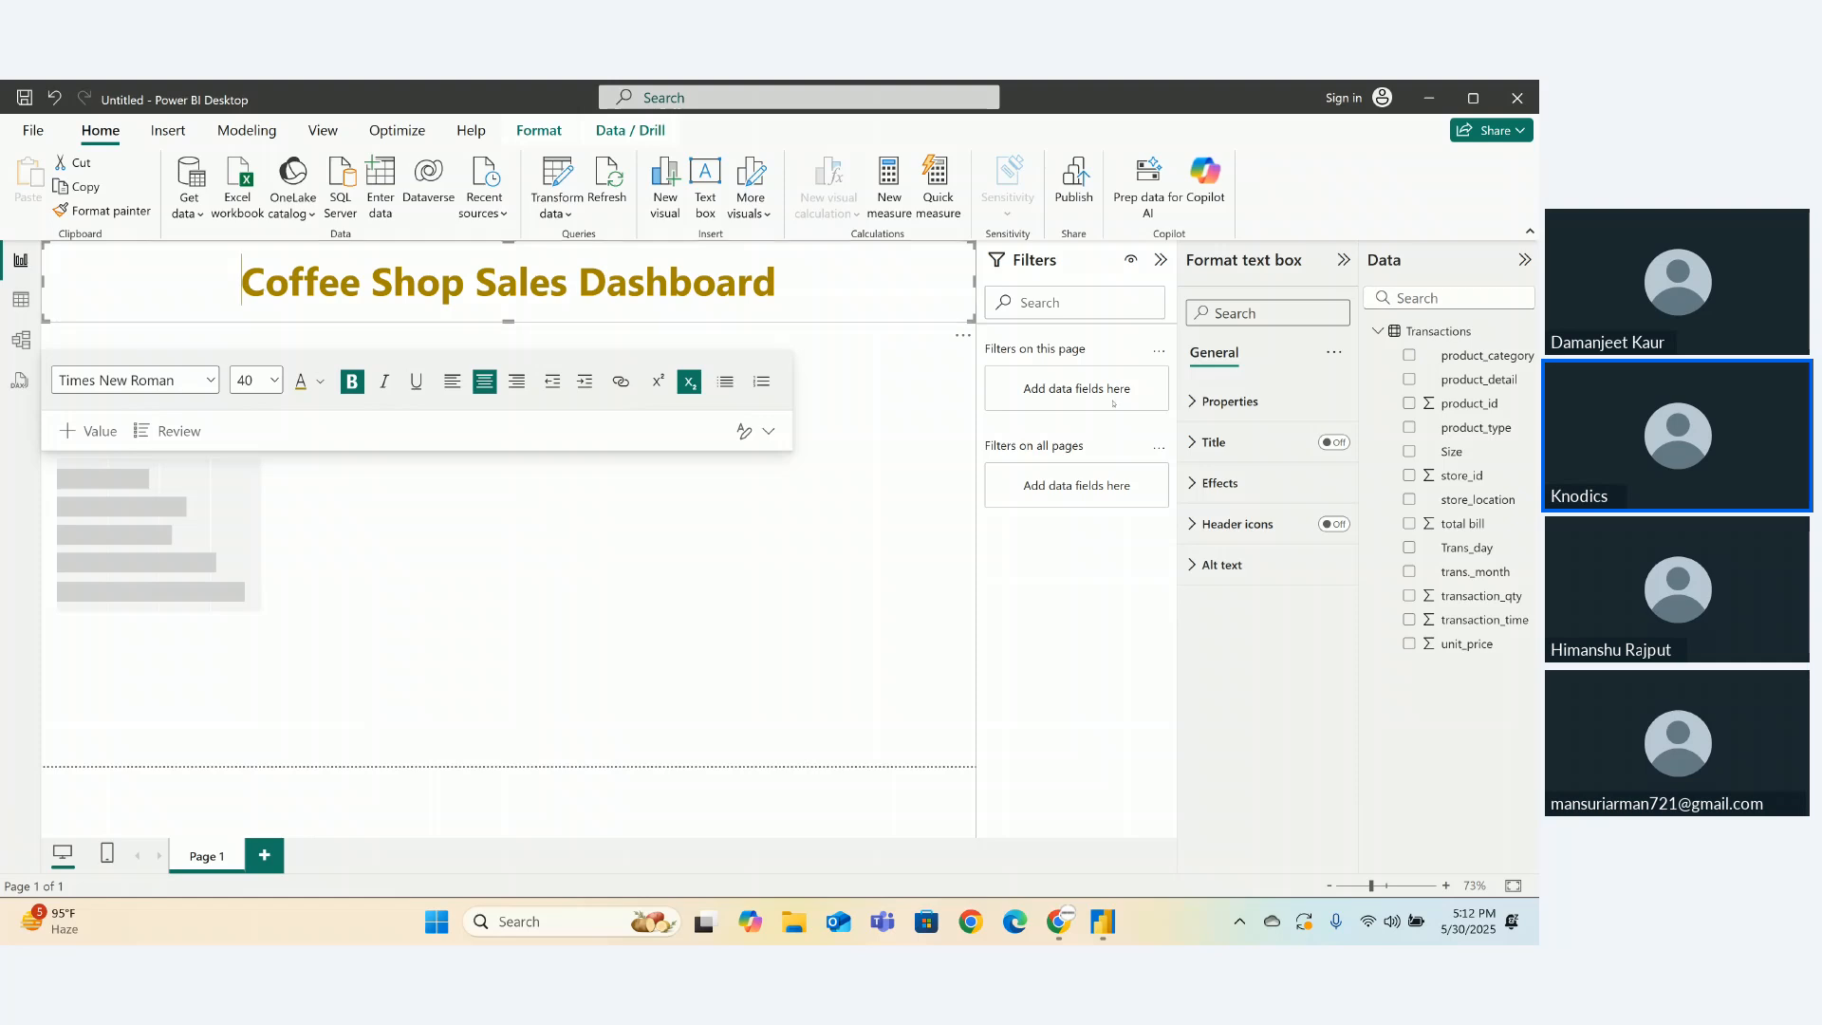
- Give the title box a light purple background and a 4 px border with 29 px corners, and heighten it
click(1218, 483)
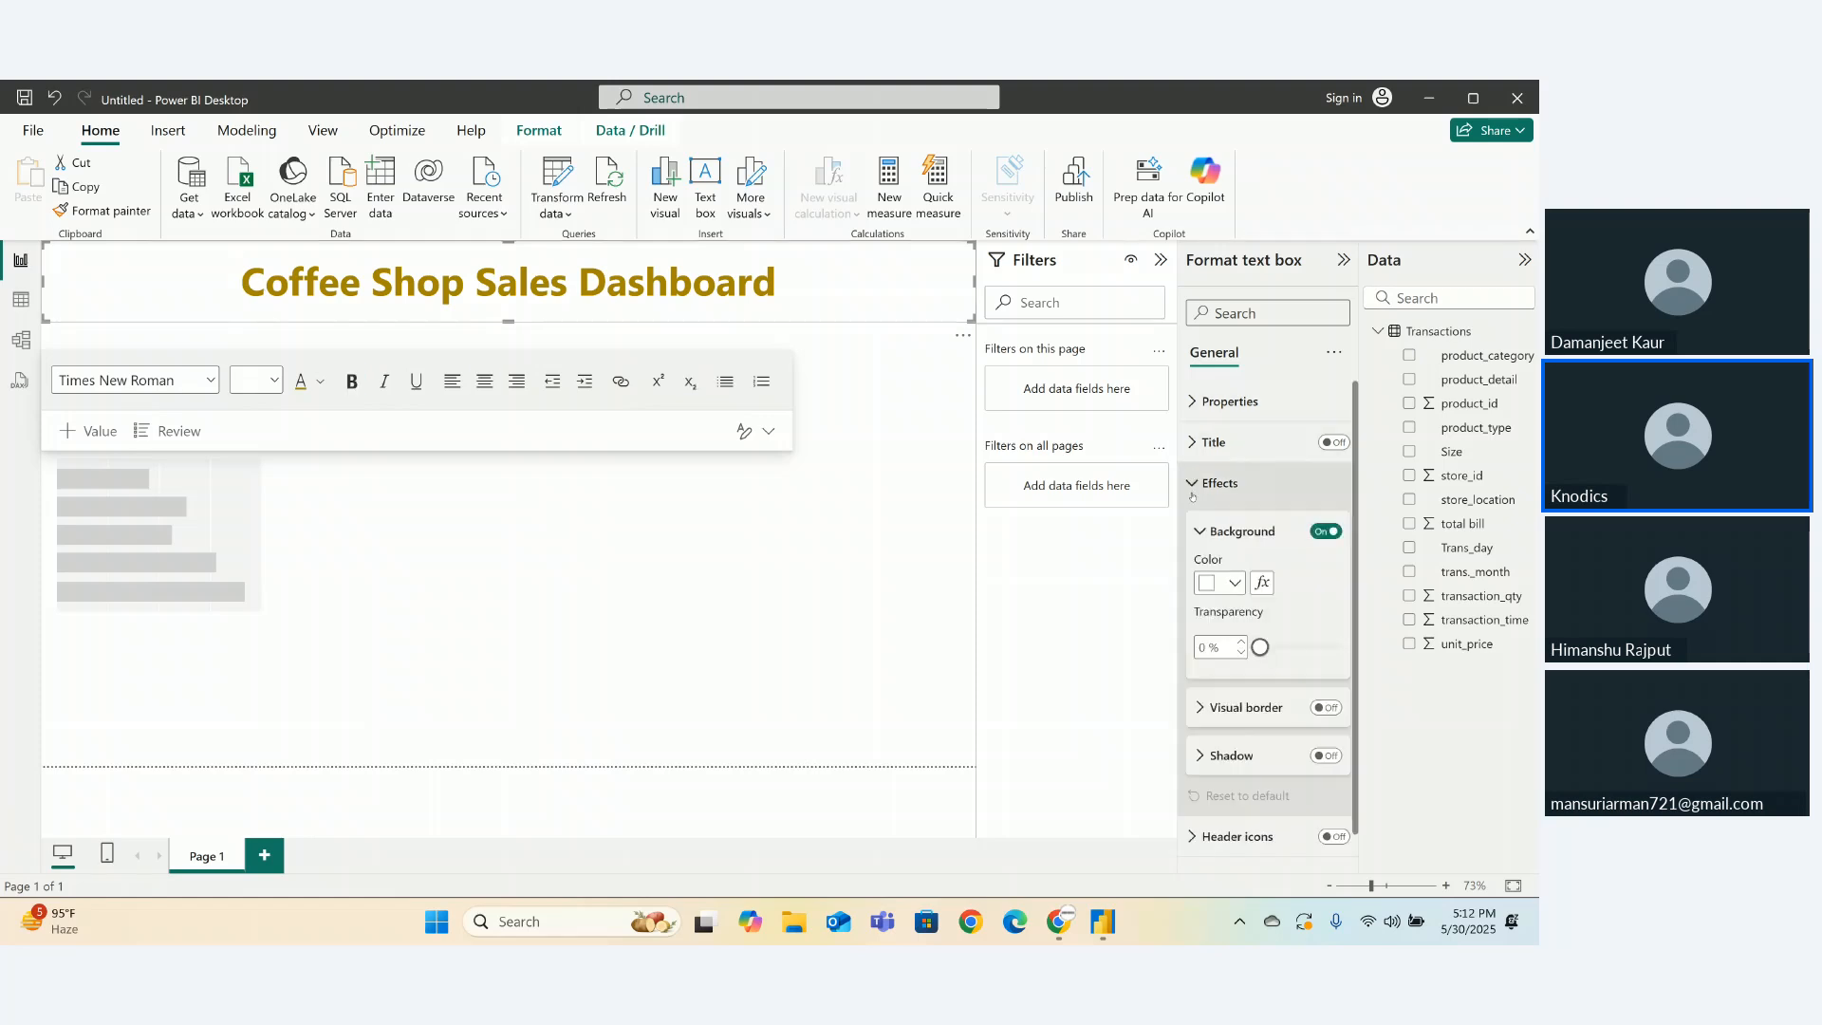
click(1220, 588)
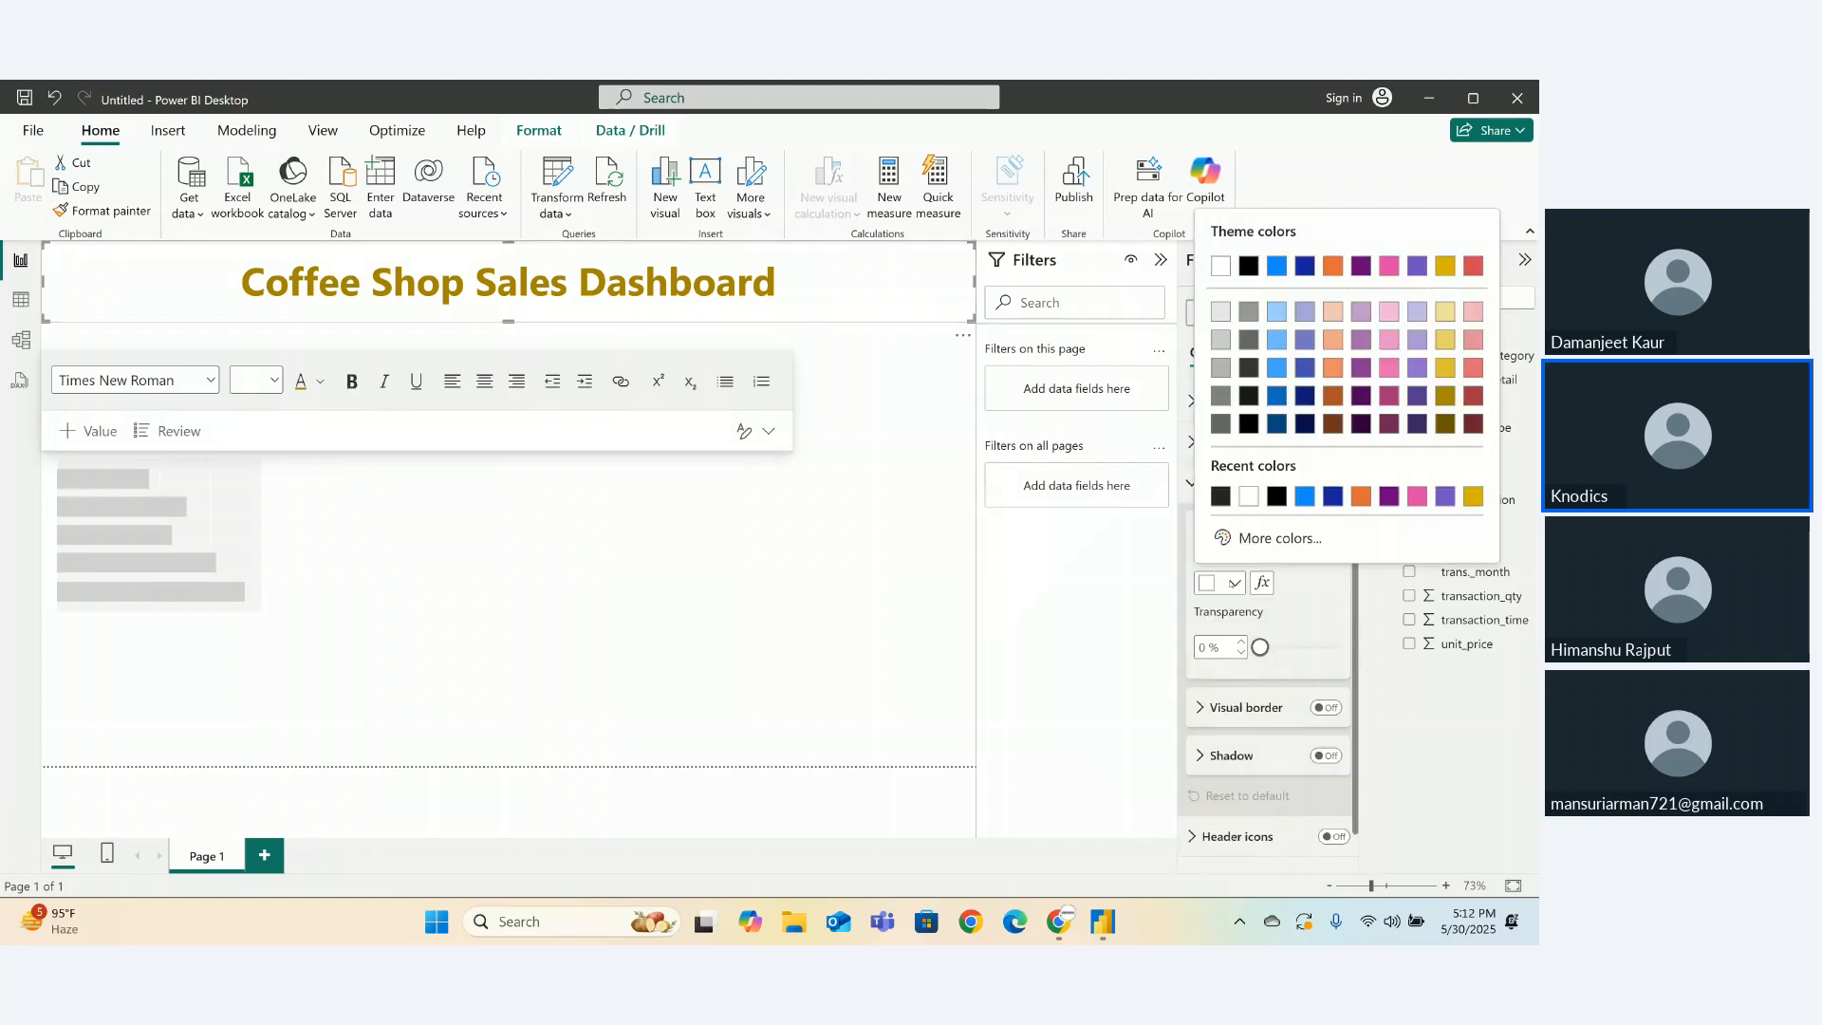
click(1359, 317)
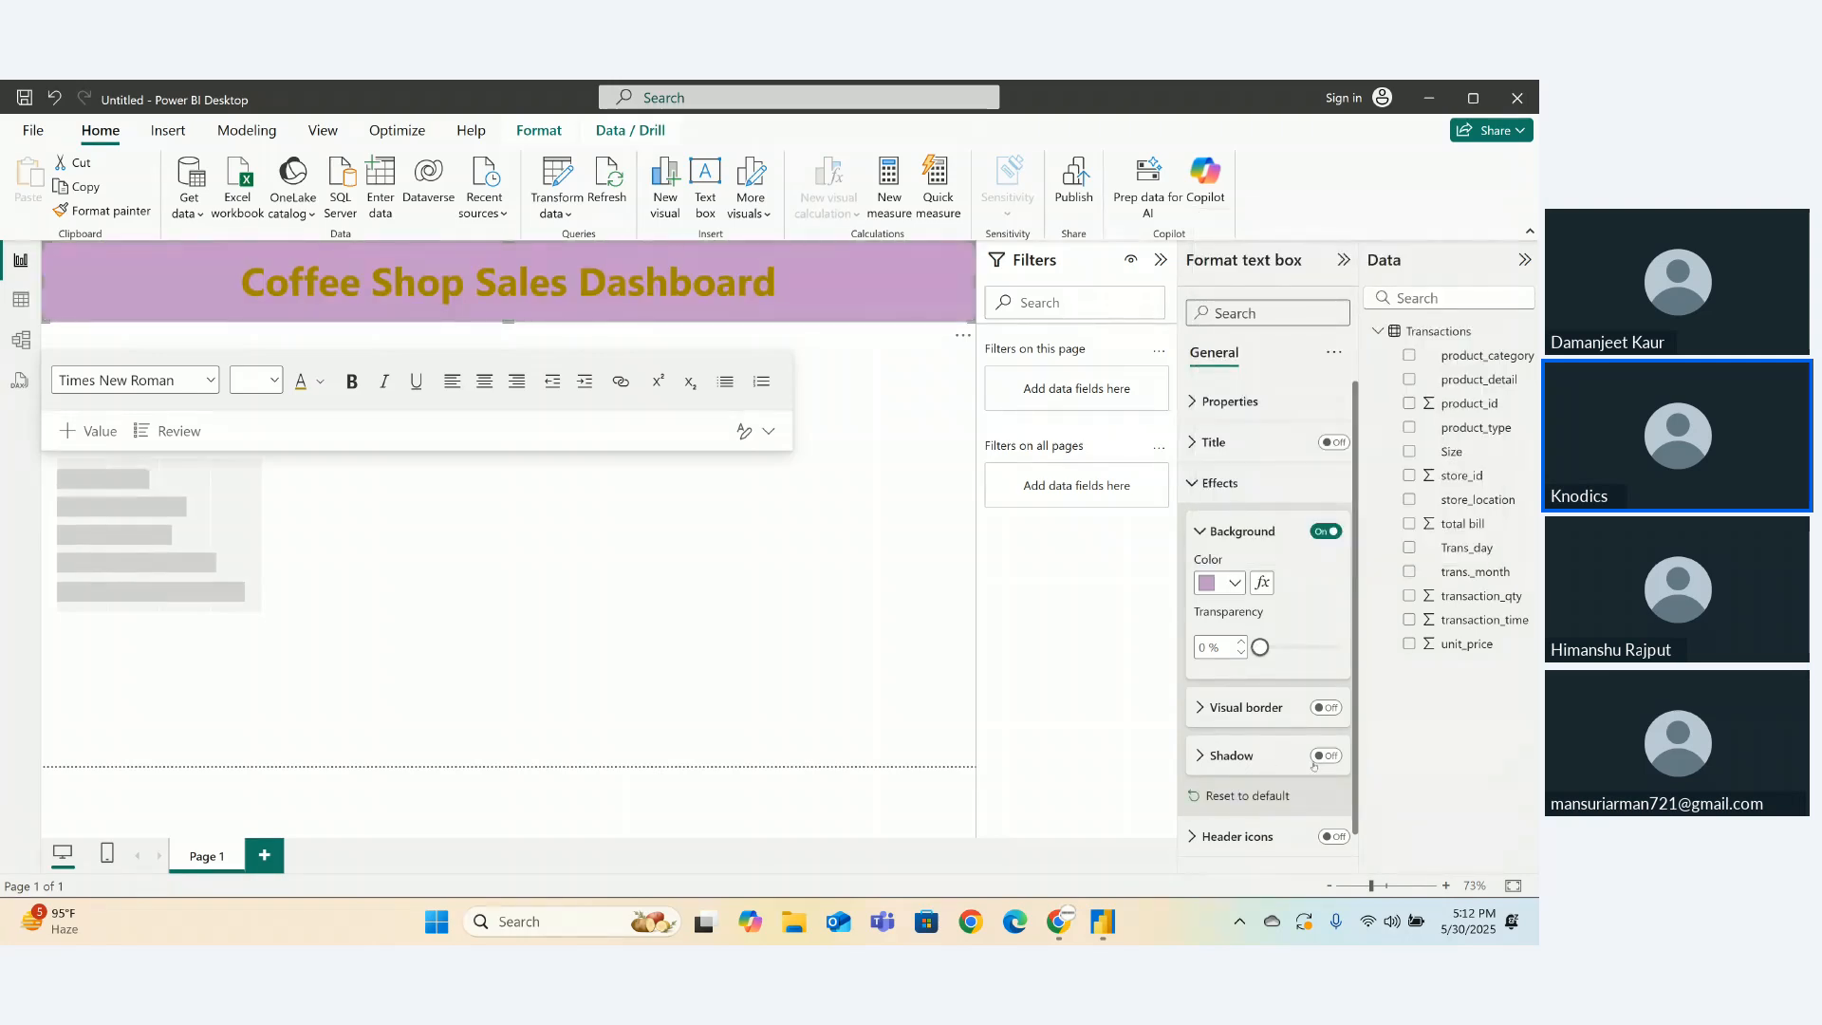
click(1328, 709)
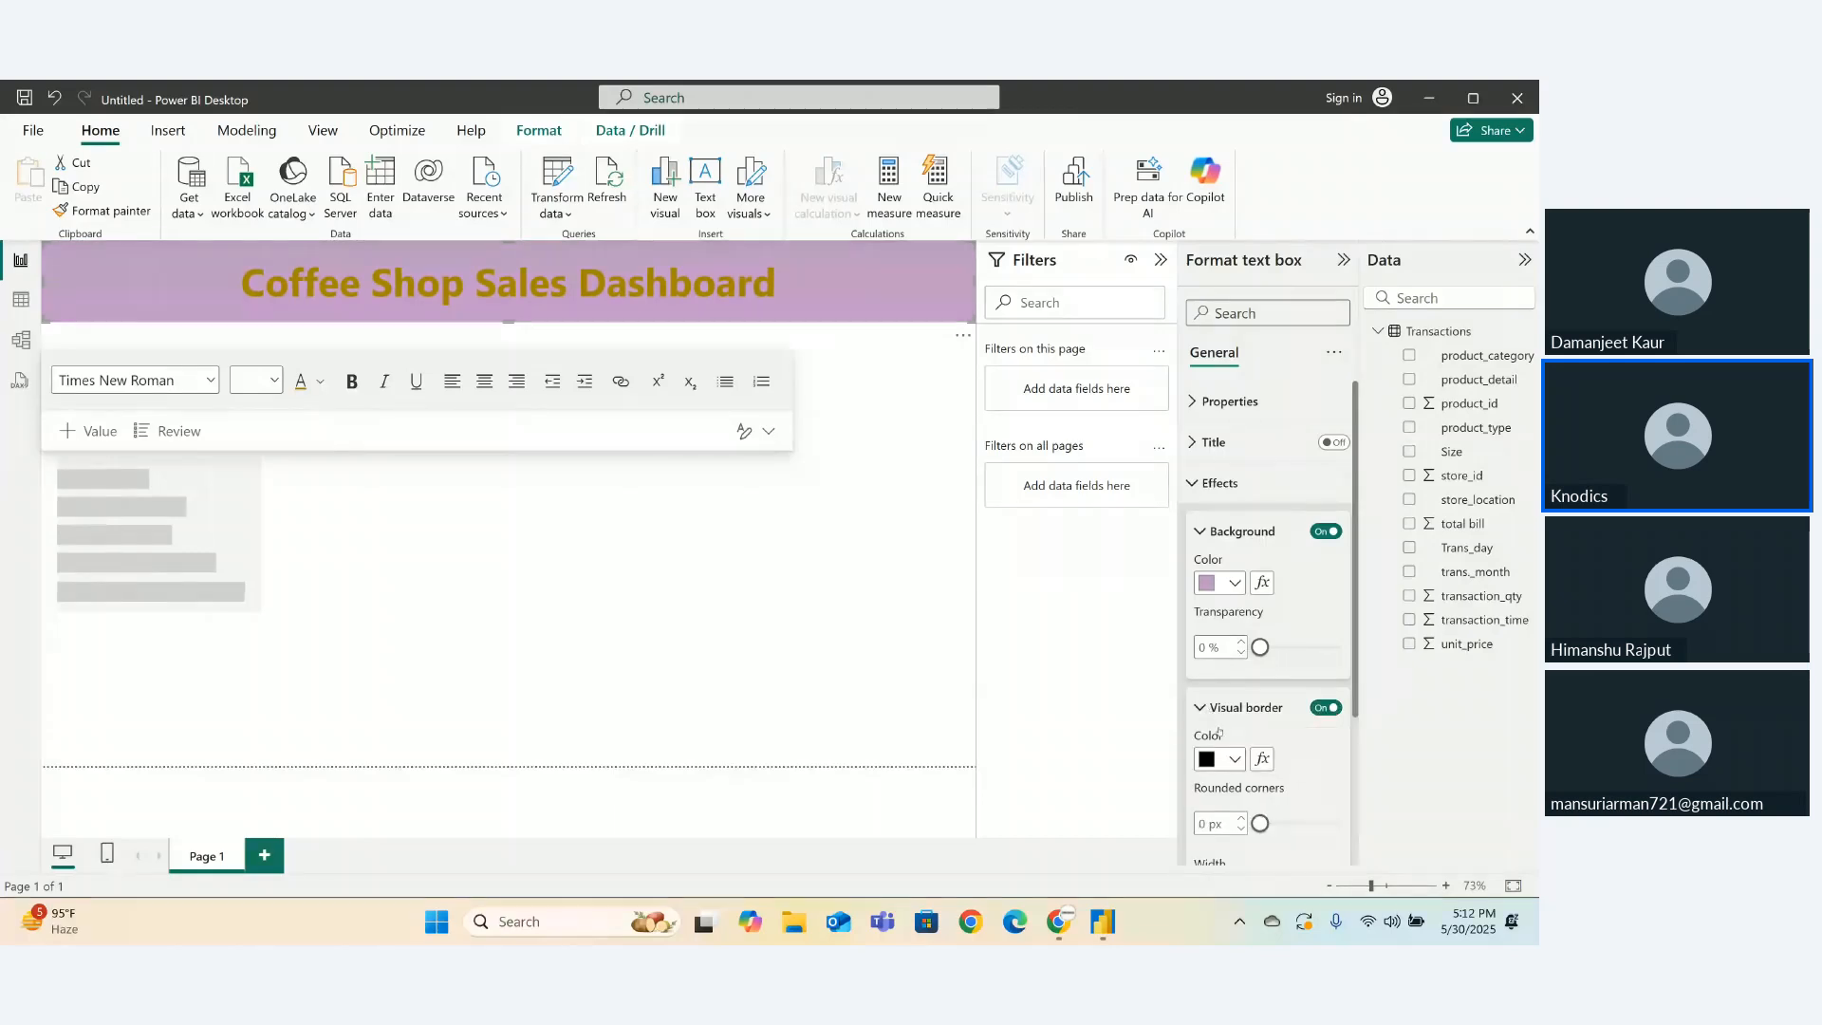
drag(1260, 824, 1338, 824)
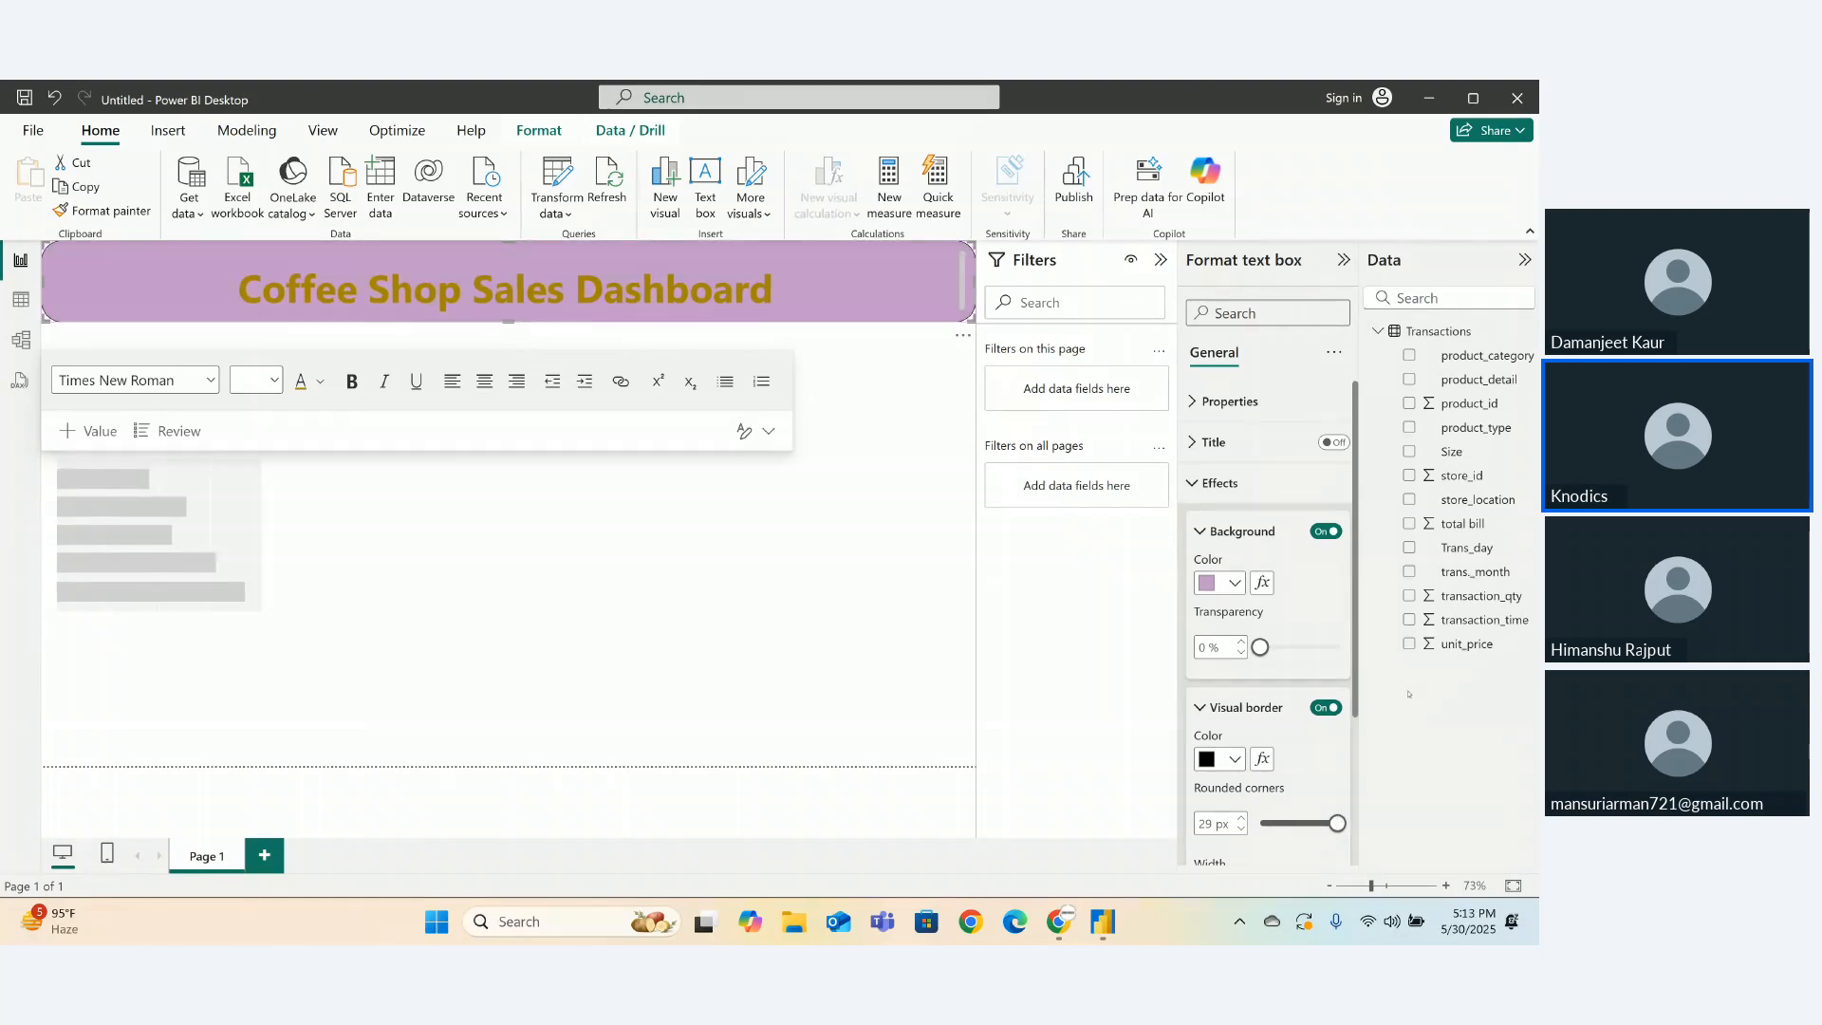
scroll(1328, 721, down, 3)
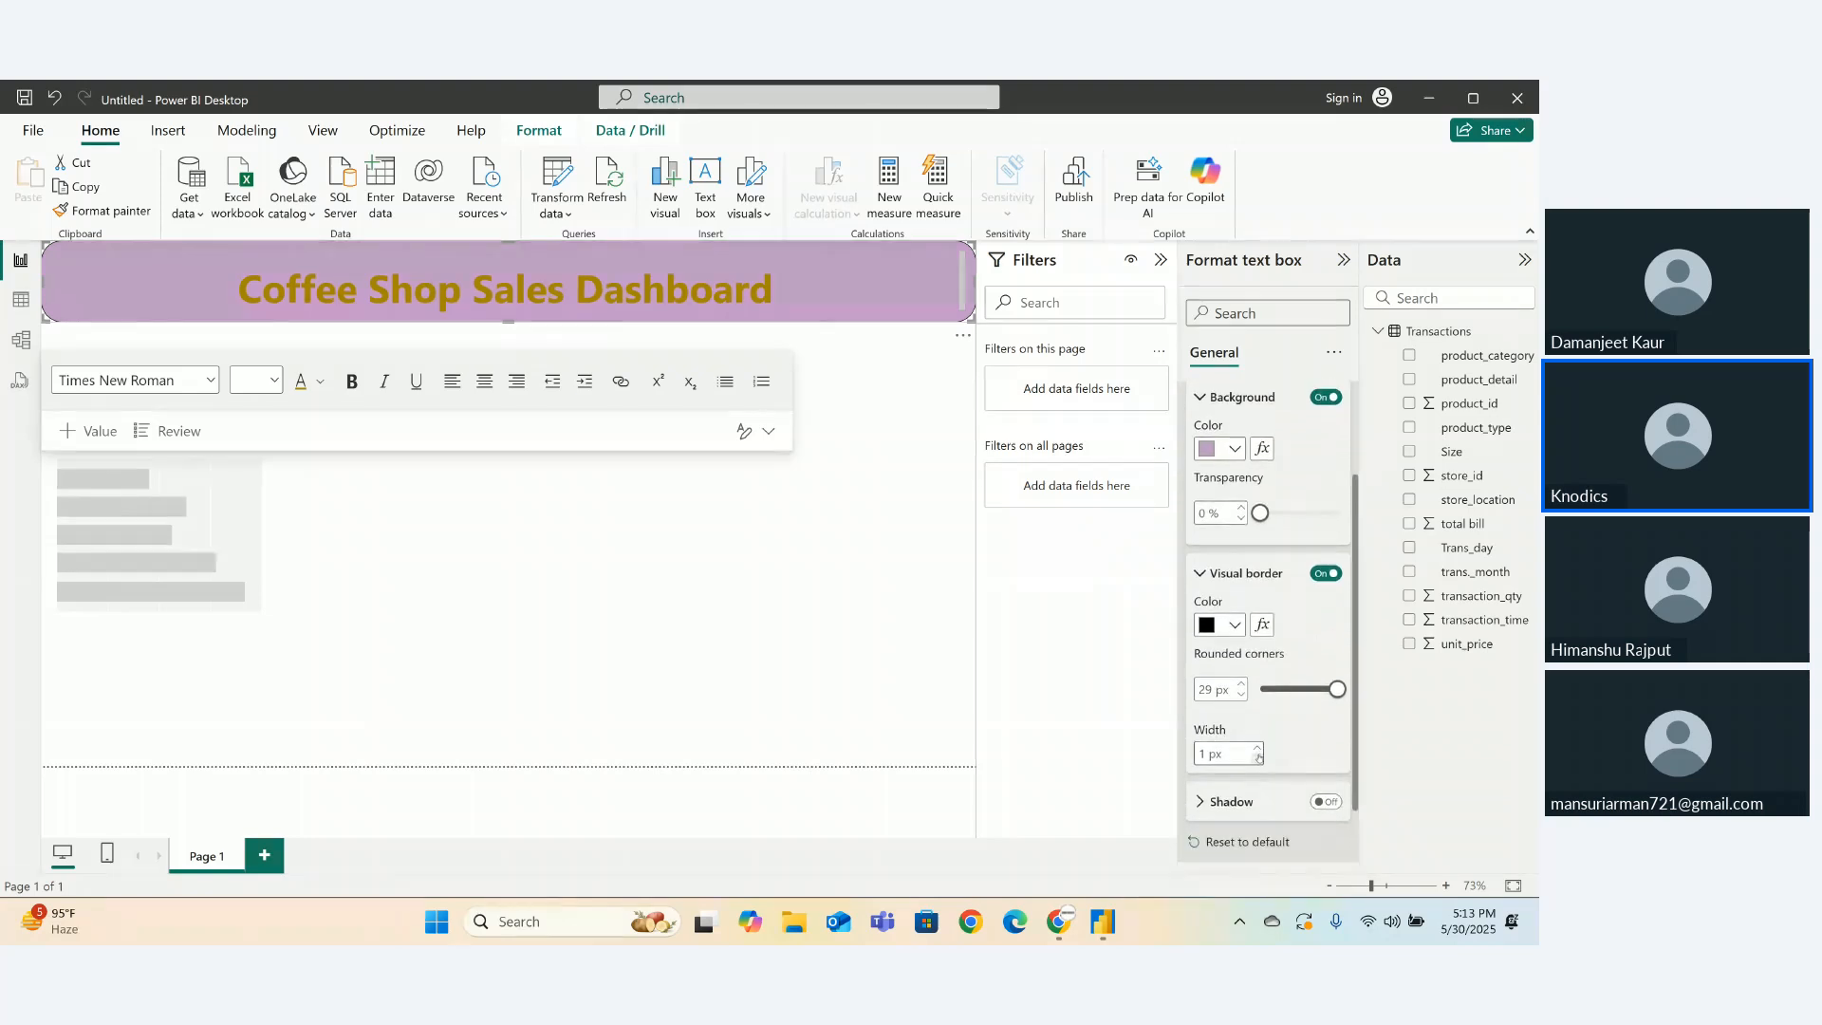
click(1258, 747)
click(1258, 748)
click(1258, 747)
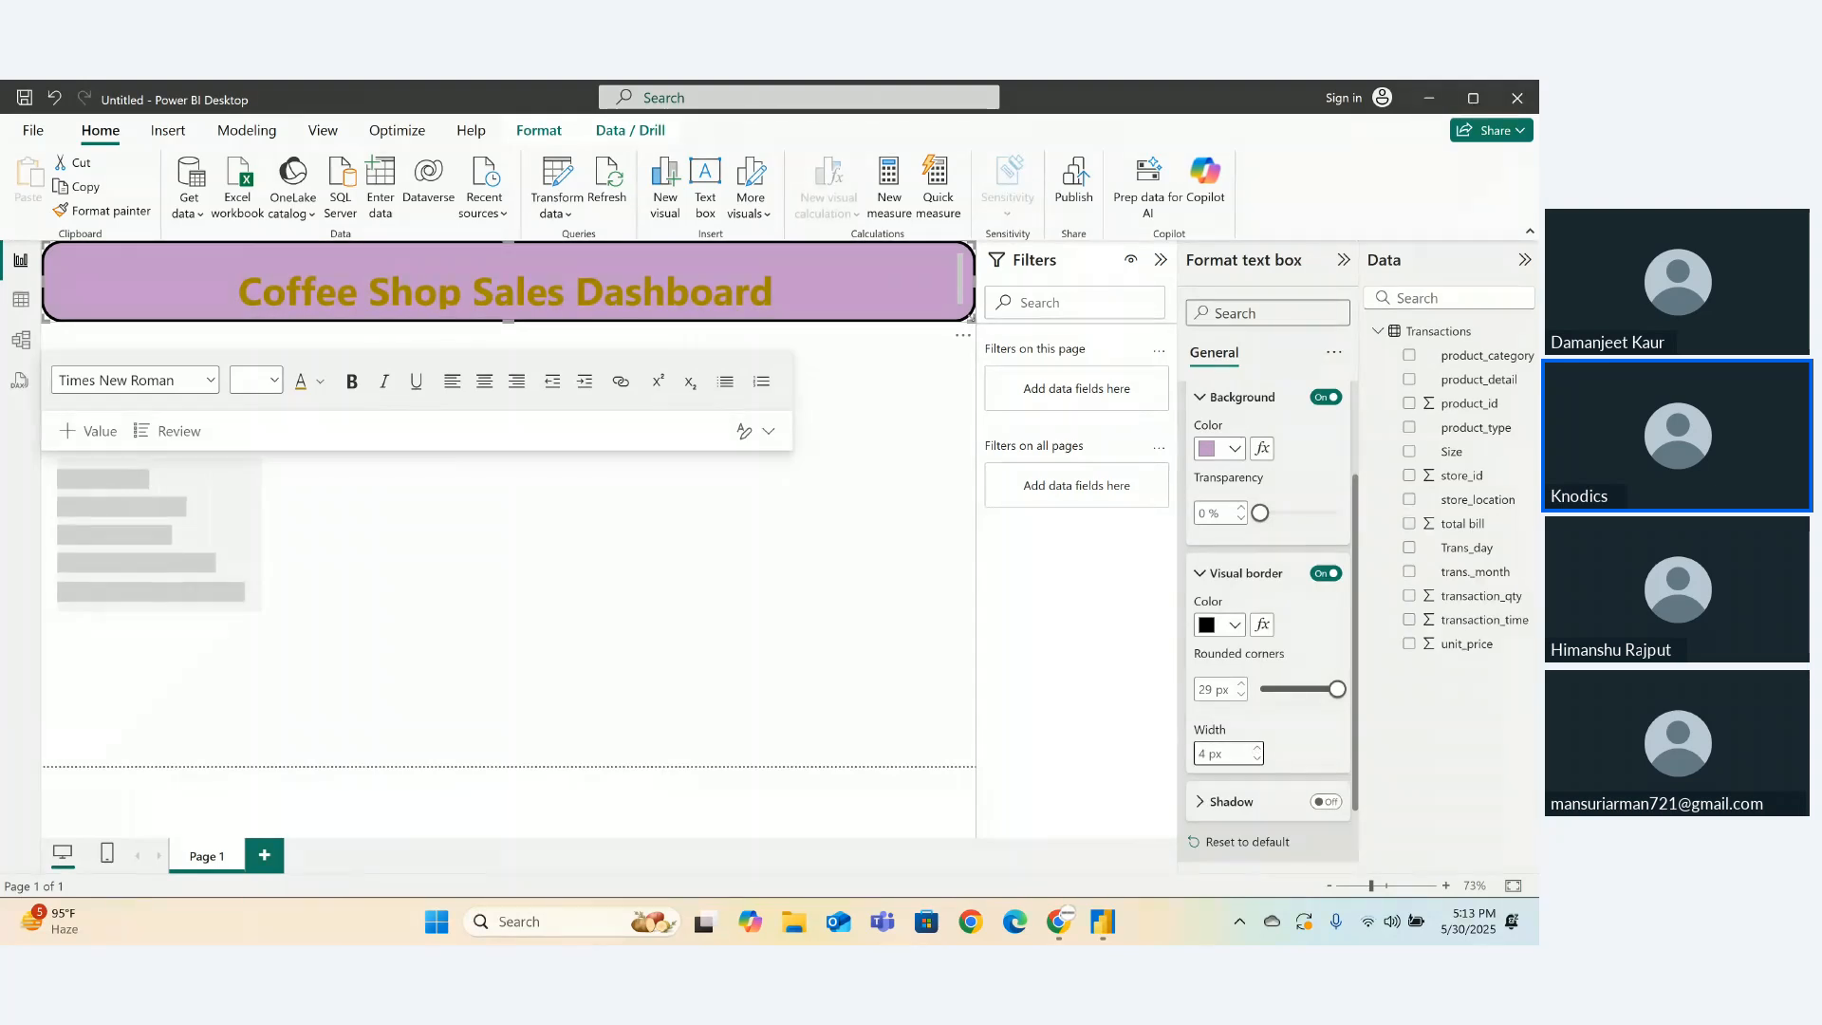
drag(971, 318, 970, 338)
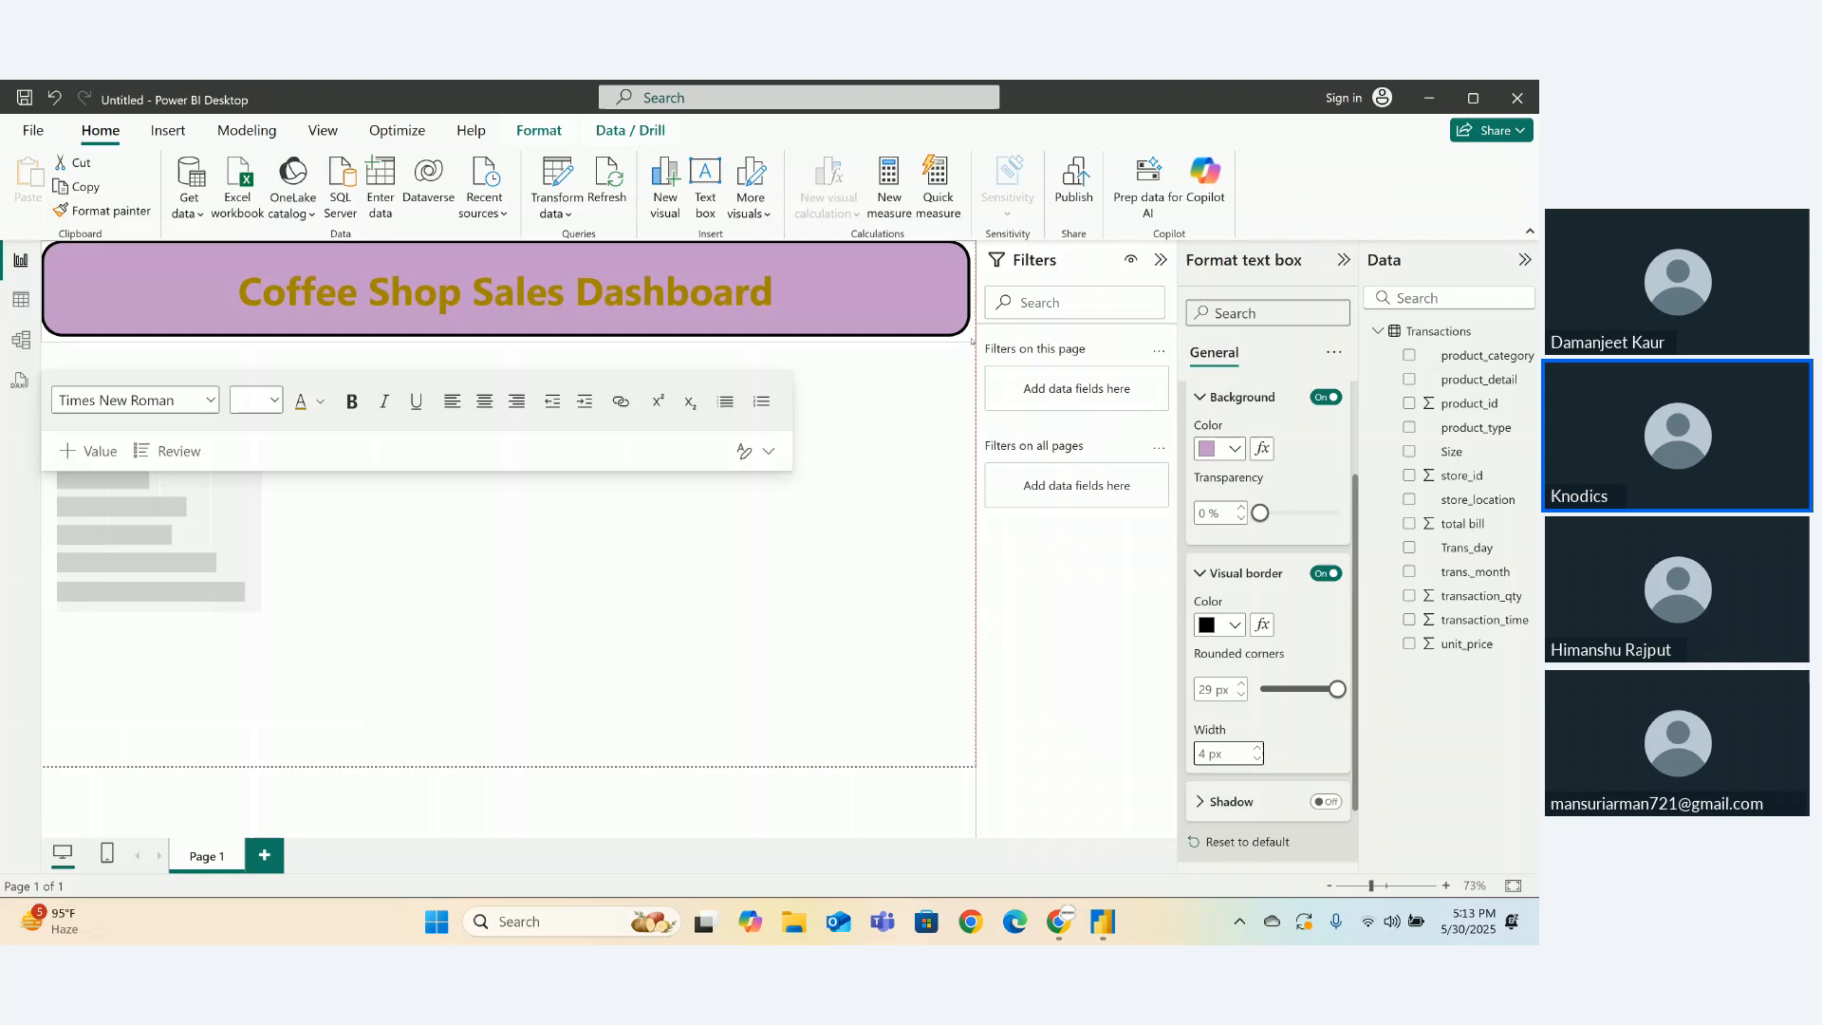
- Move the bar chart under the title, plot sum of total bill by trans_month, and enlarge it
click(933, 458)
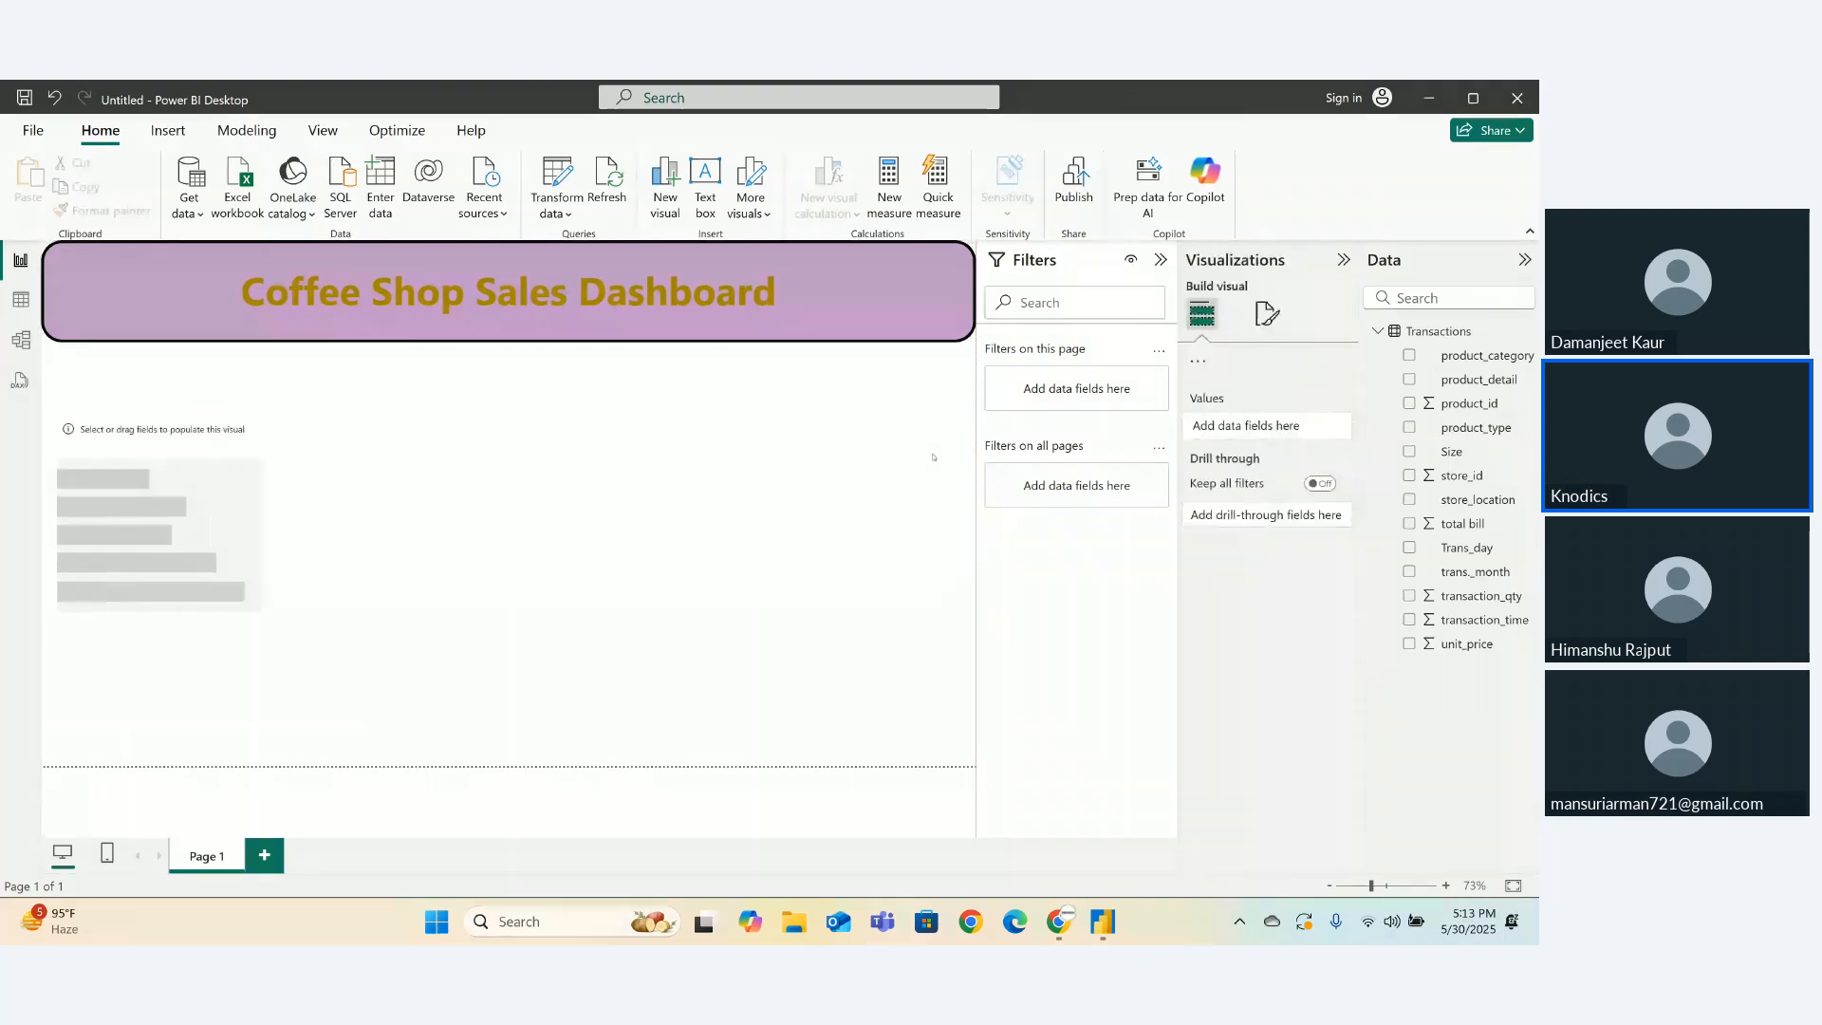
drag(199, 499, 183, 424)
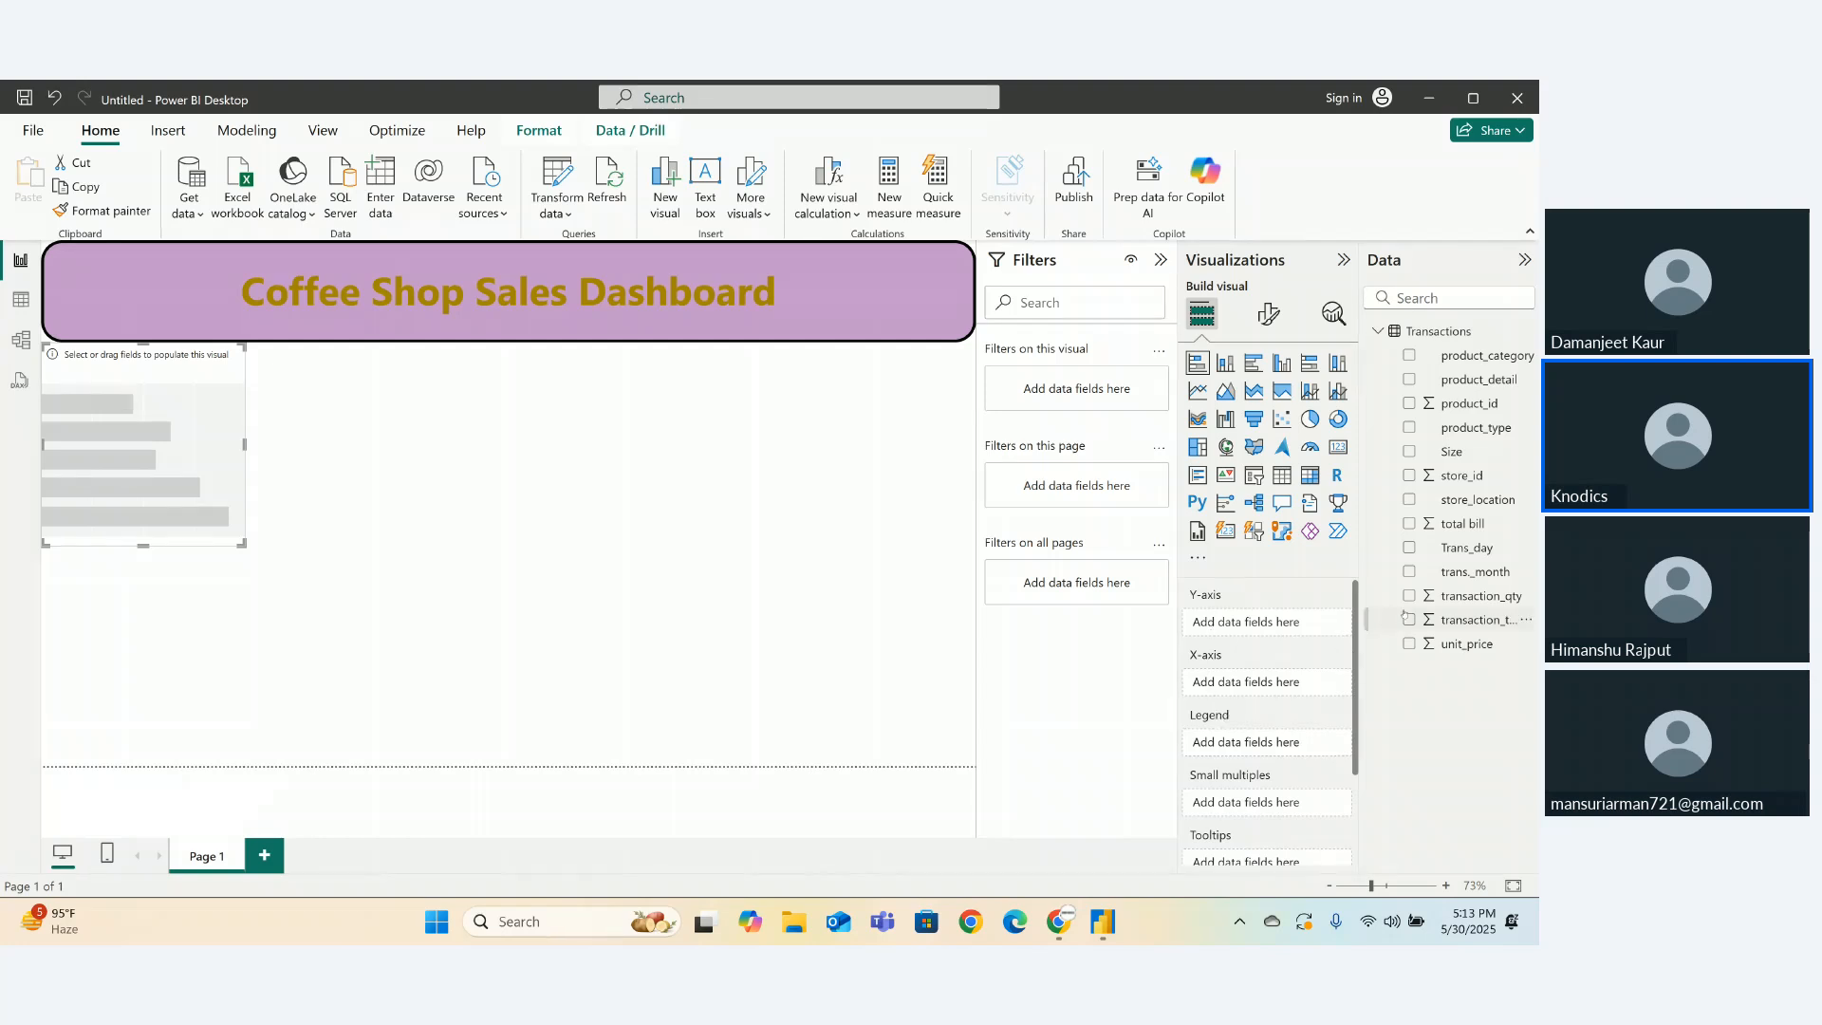
drag(1482, 575, 1249, 632)
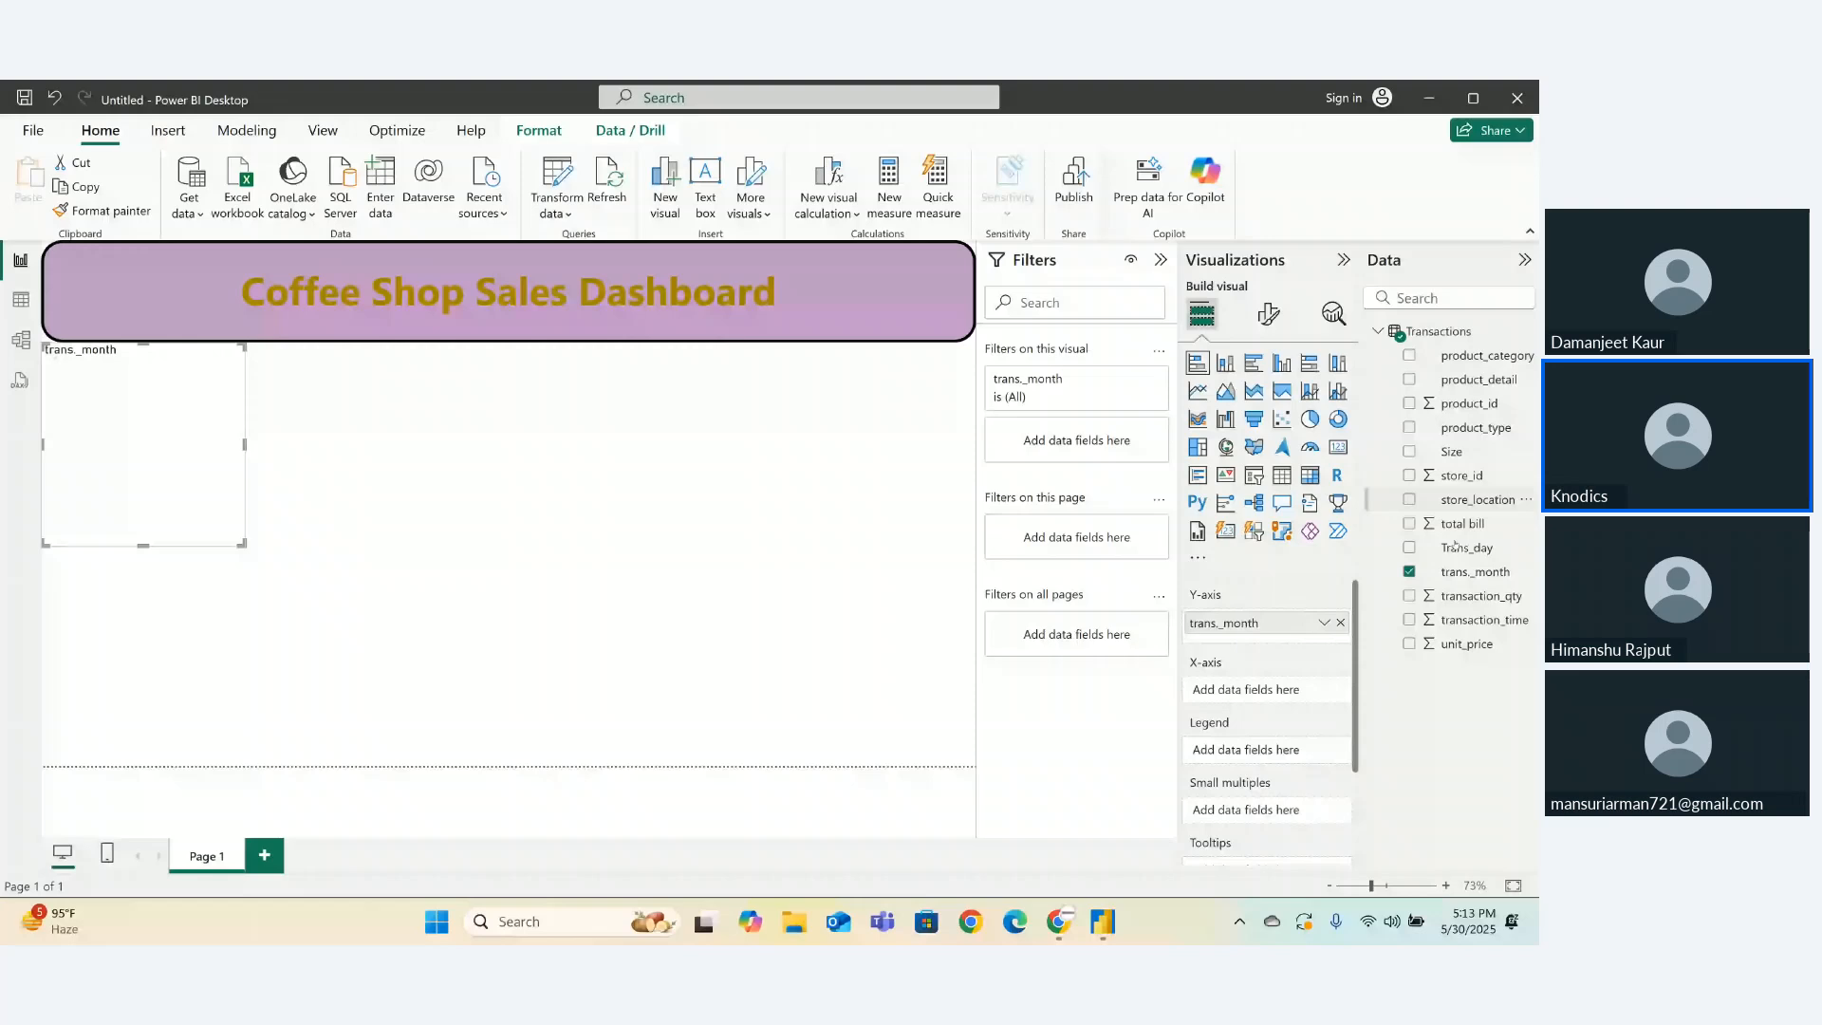
drag(1461, 523, 1241, 692)
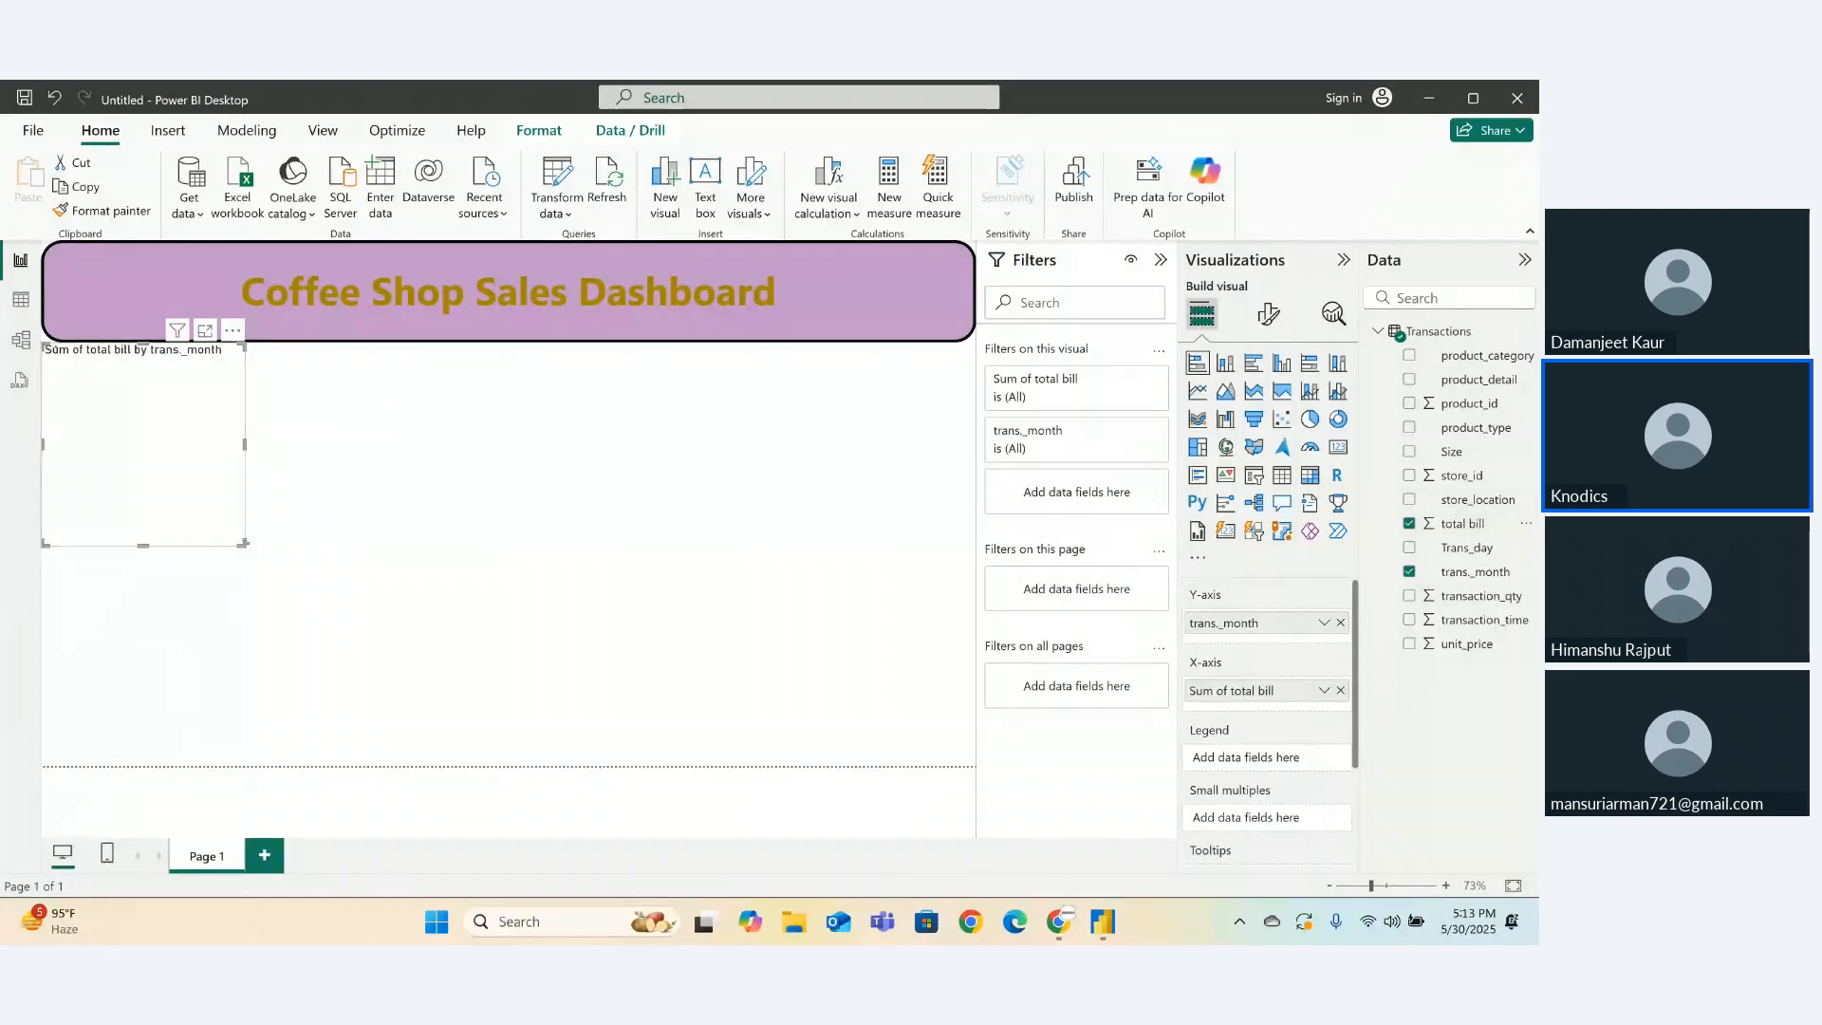
drag(243, 543, 586, 590)
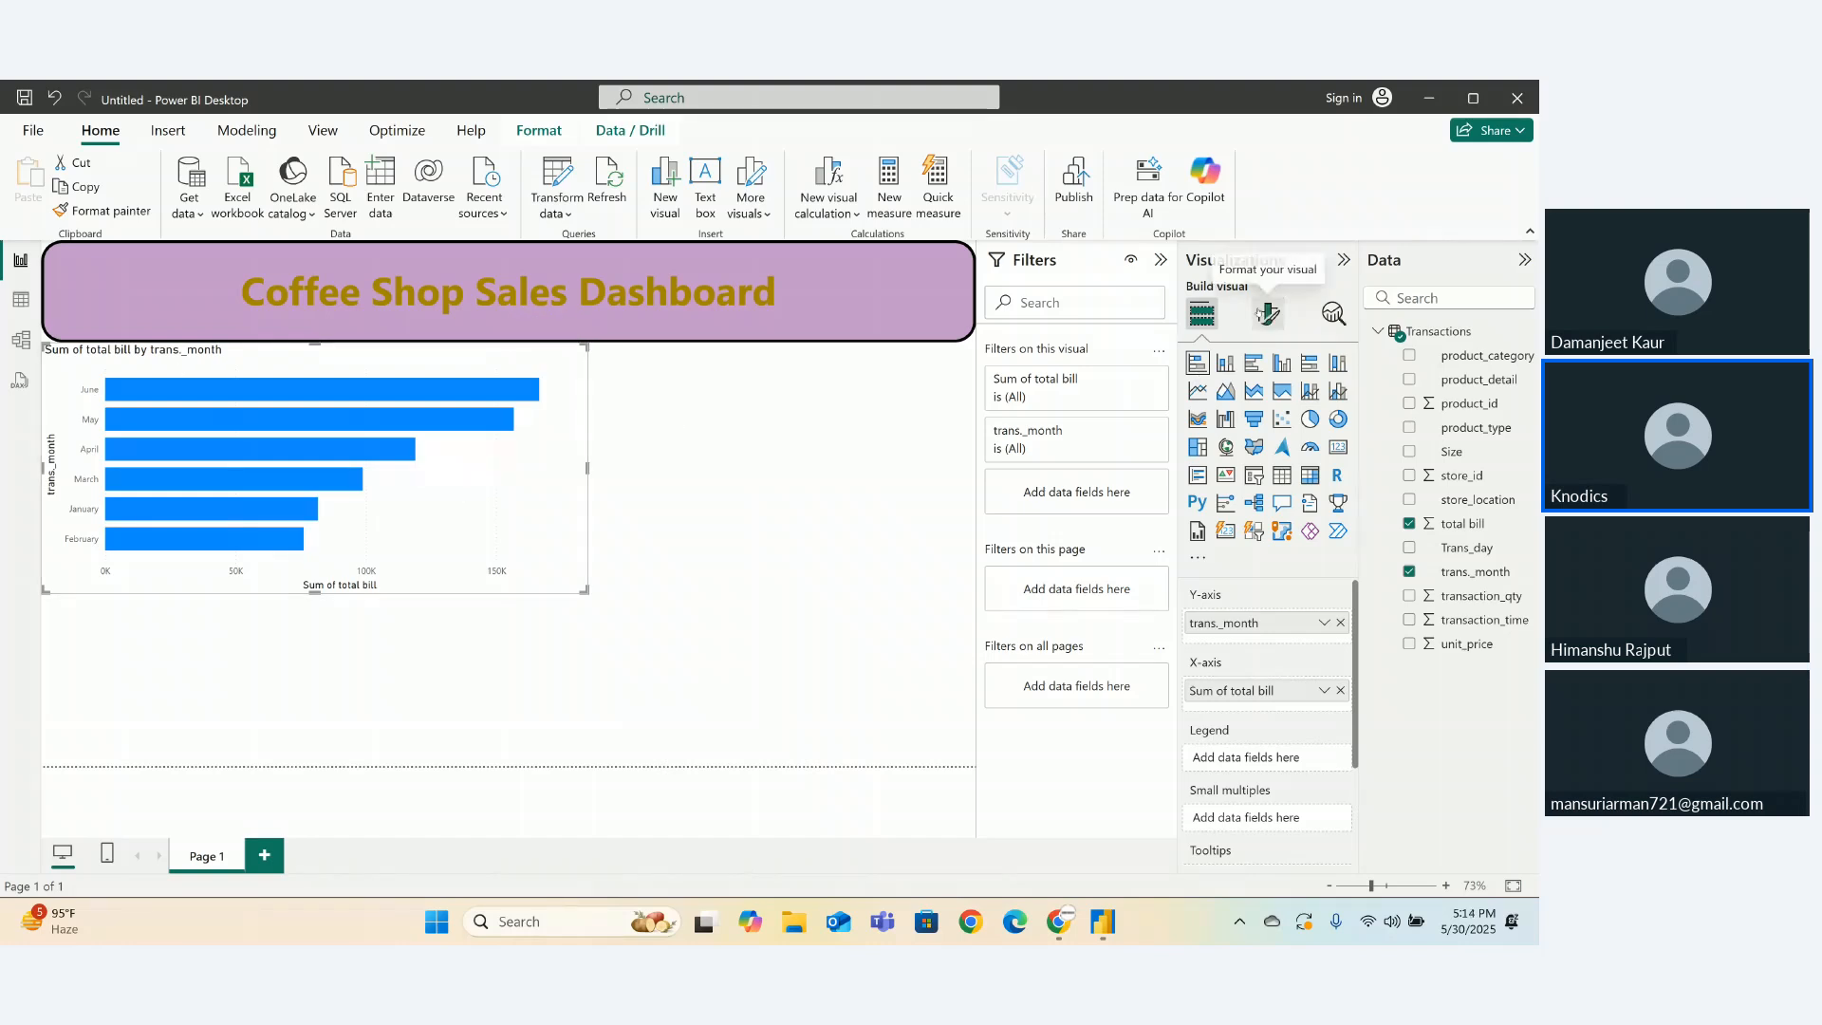
- Give the bar chart a White 10% darker background and turn on its border and shadow
click(1268, 315)
click(1266, 405)
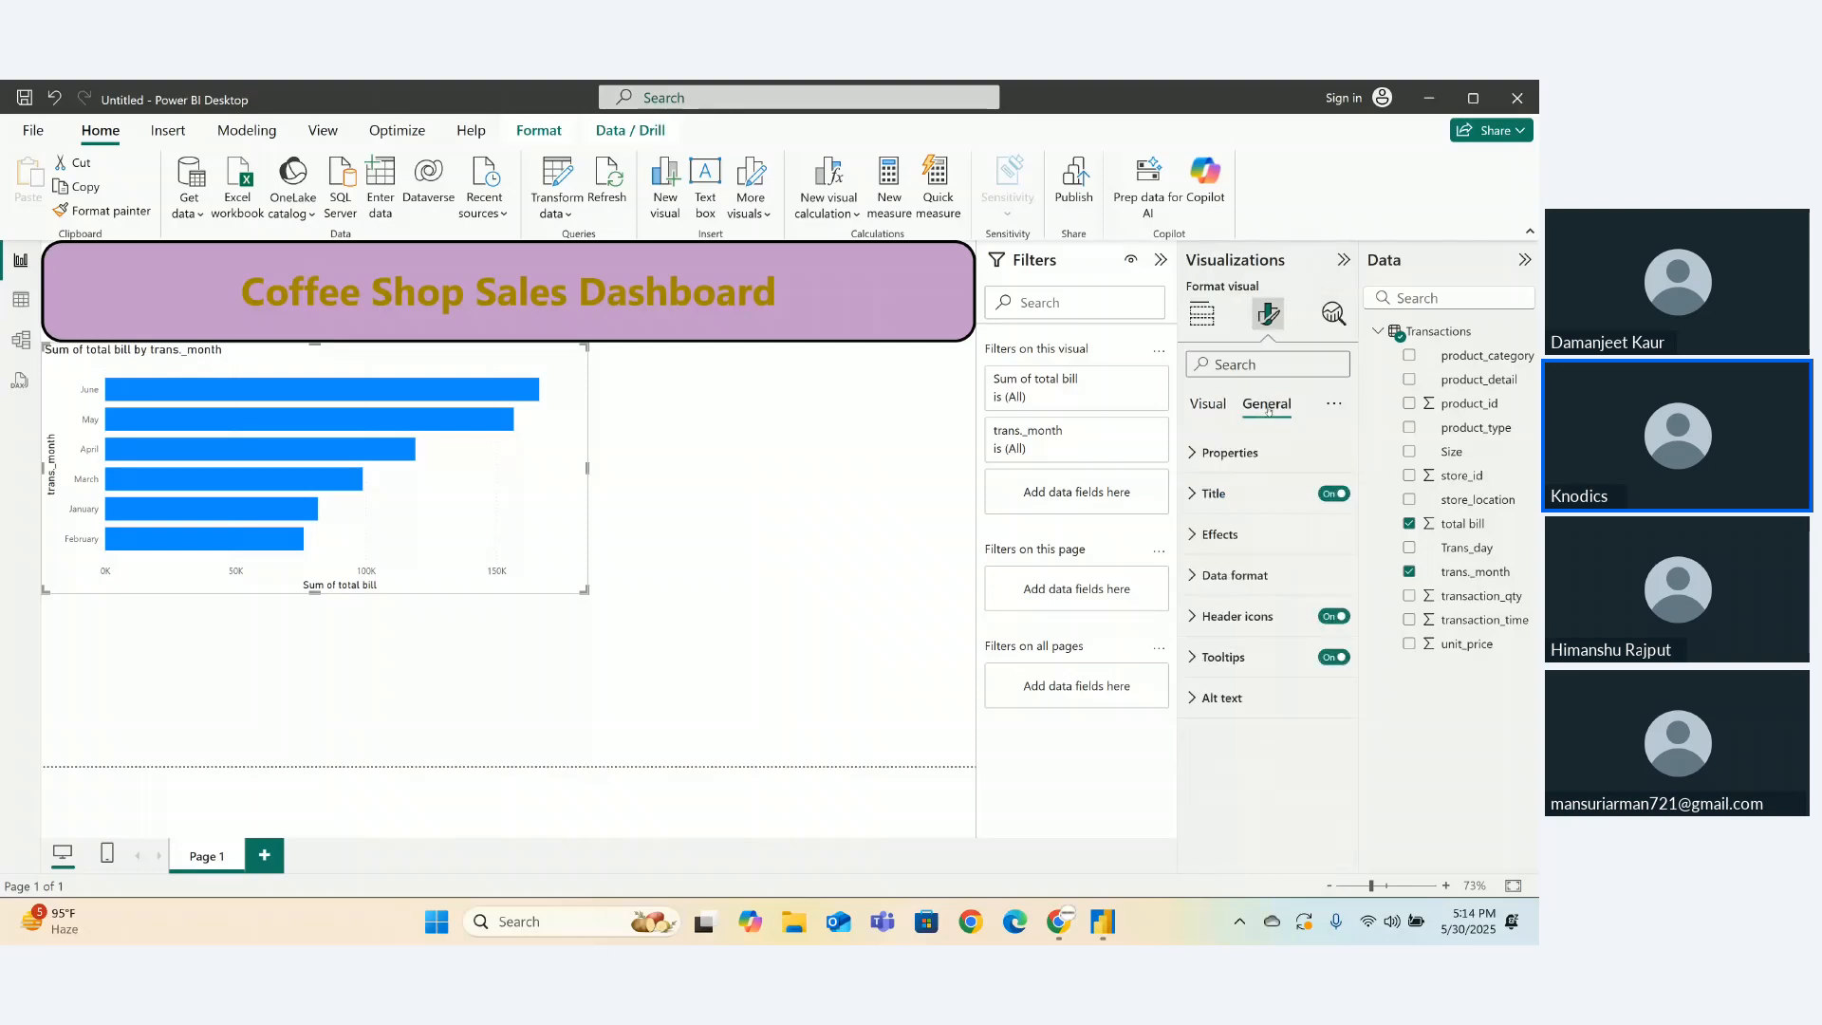
click(1193, 546)
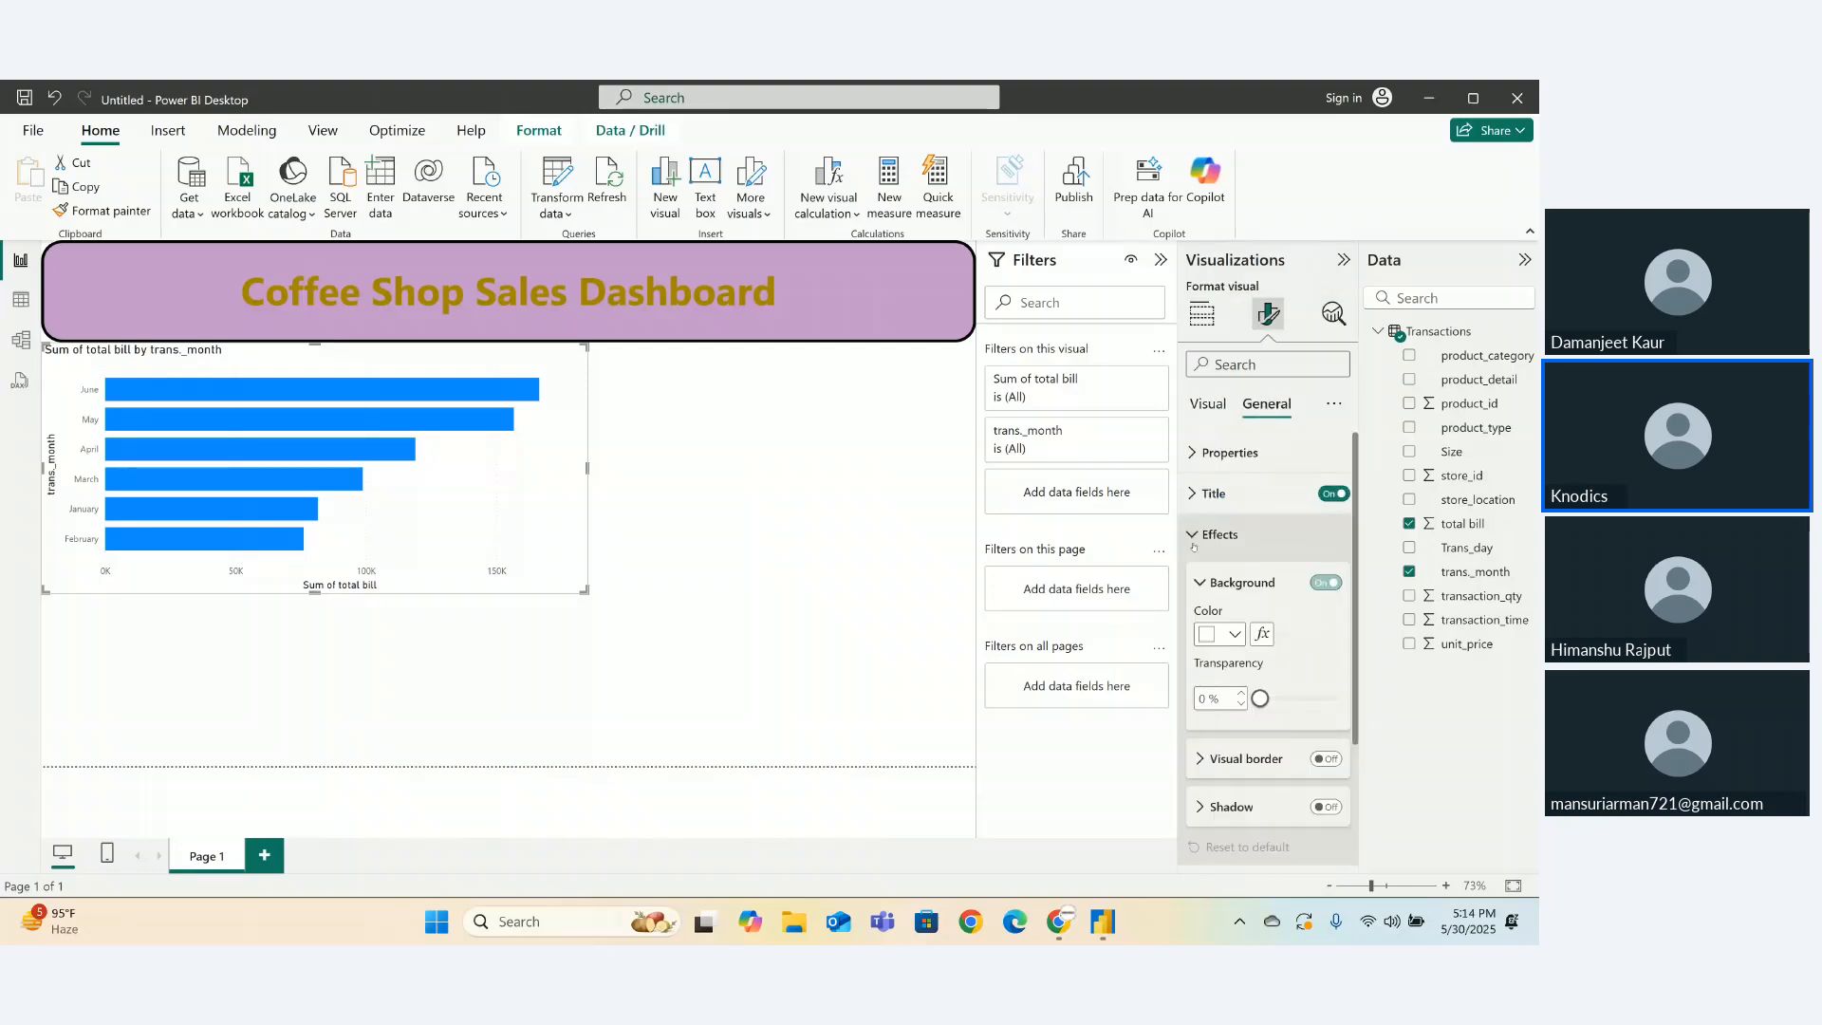
click(1224, 633)
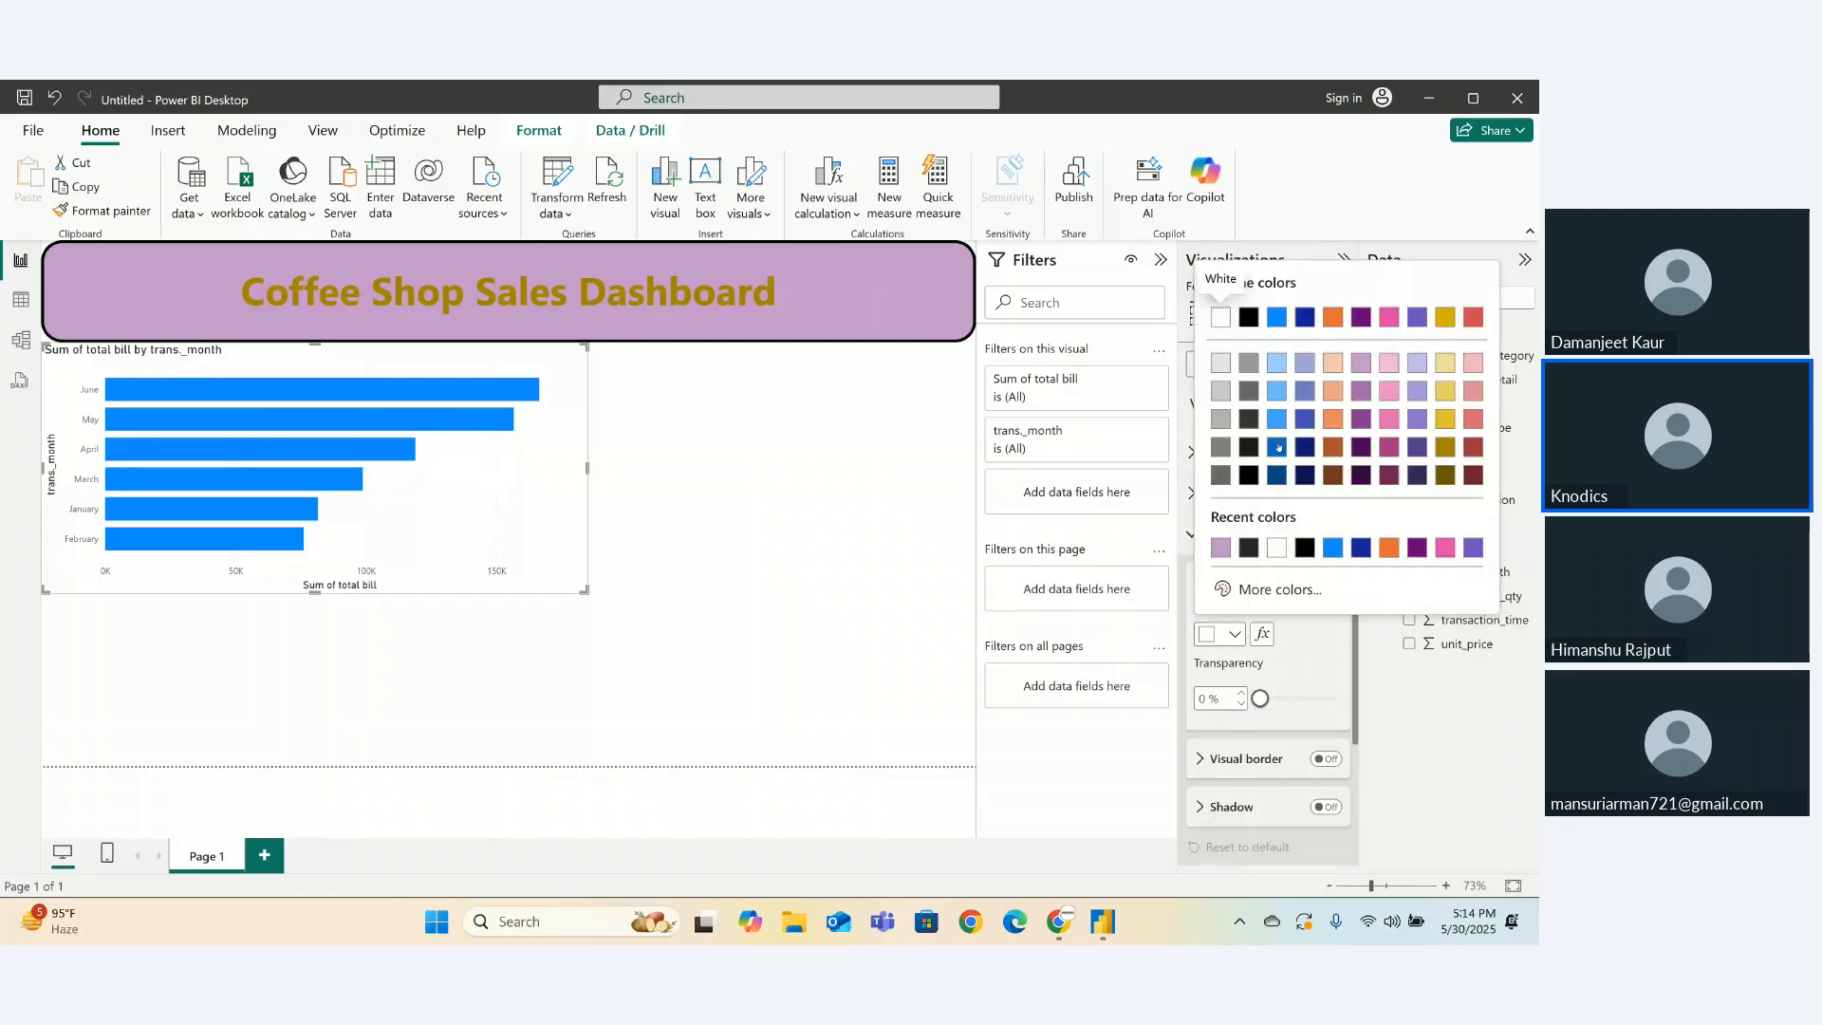
click(1220, 363)
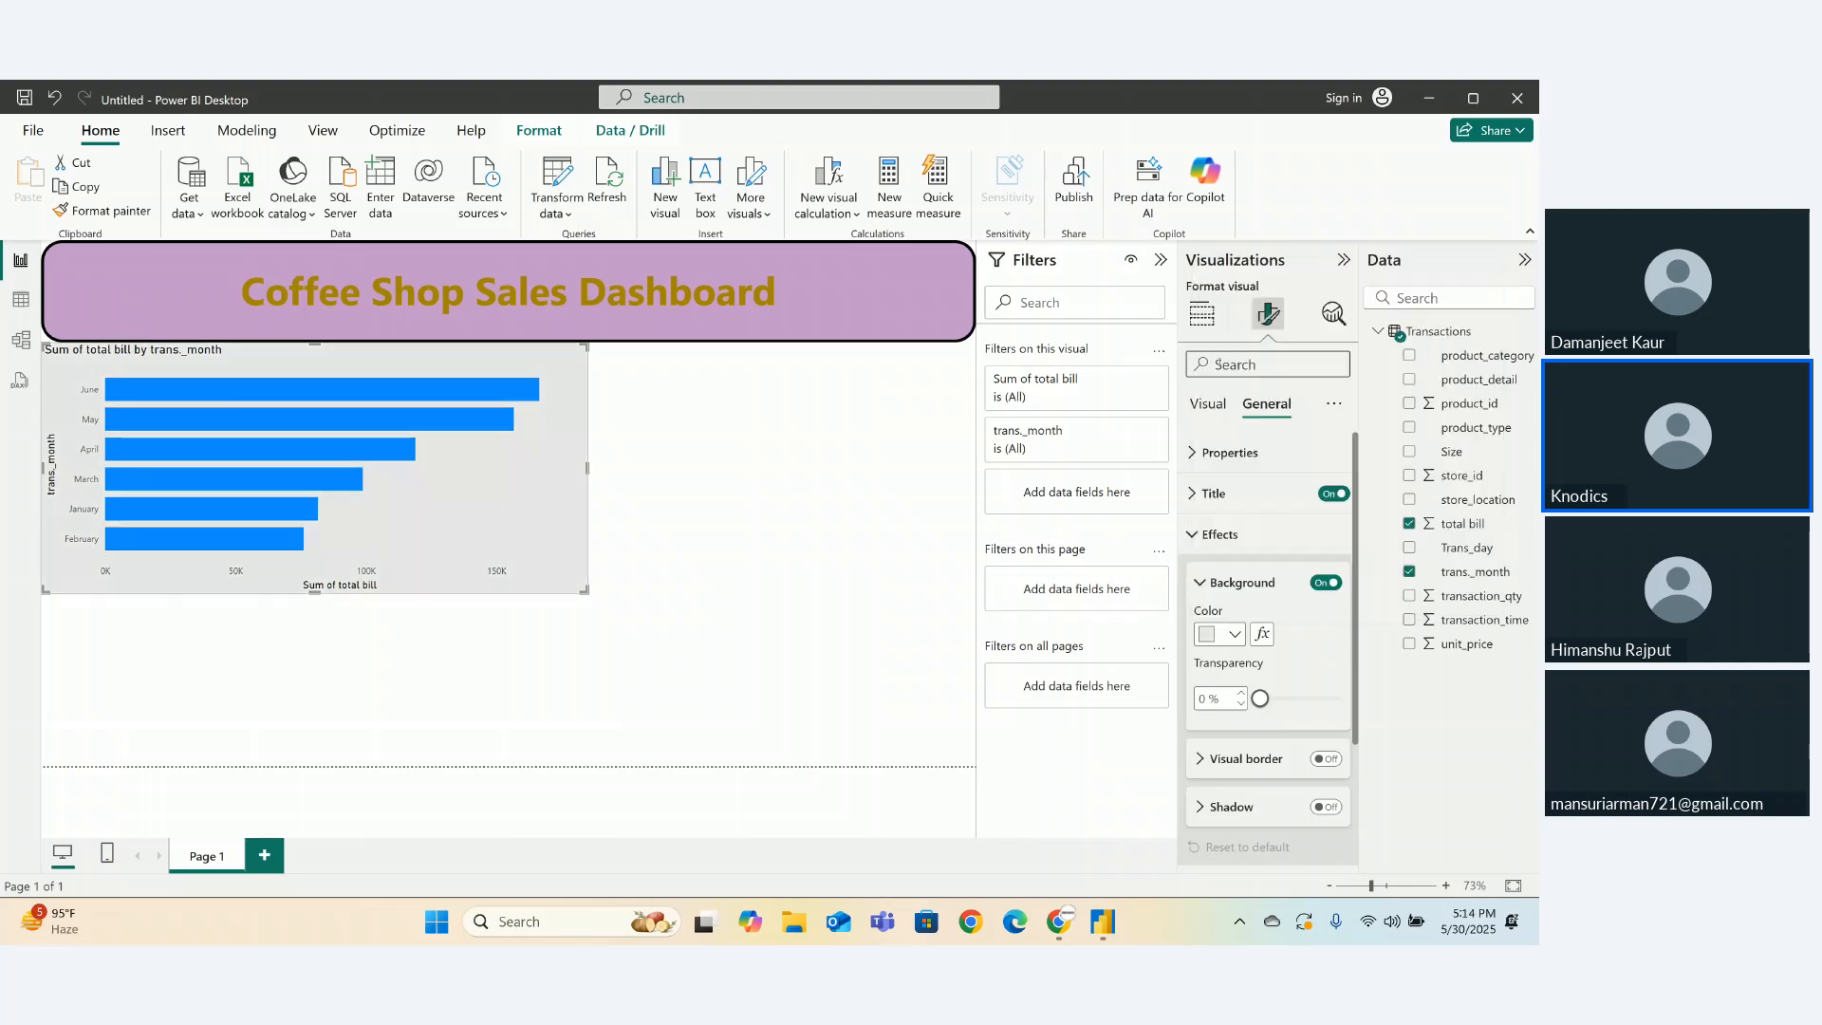
click(1326, 758)
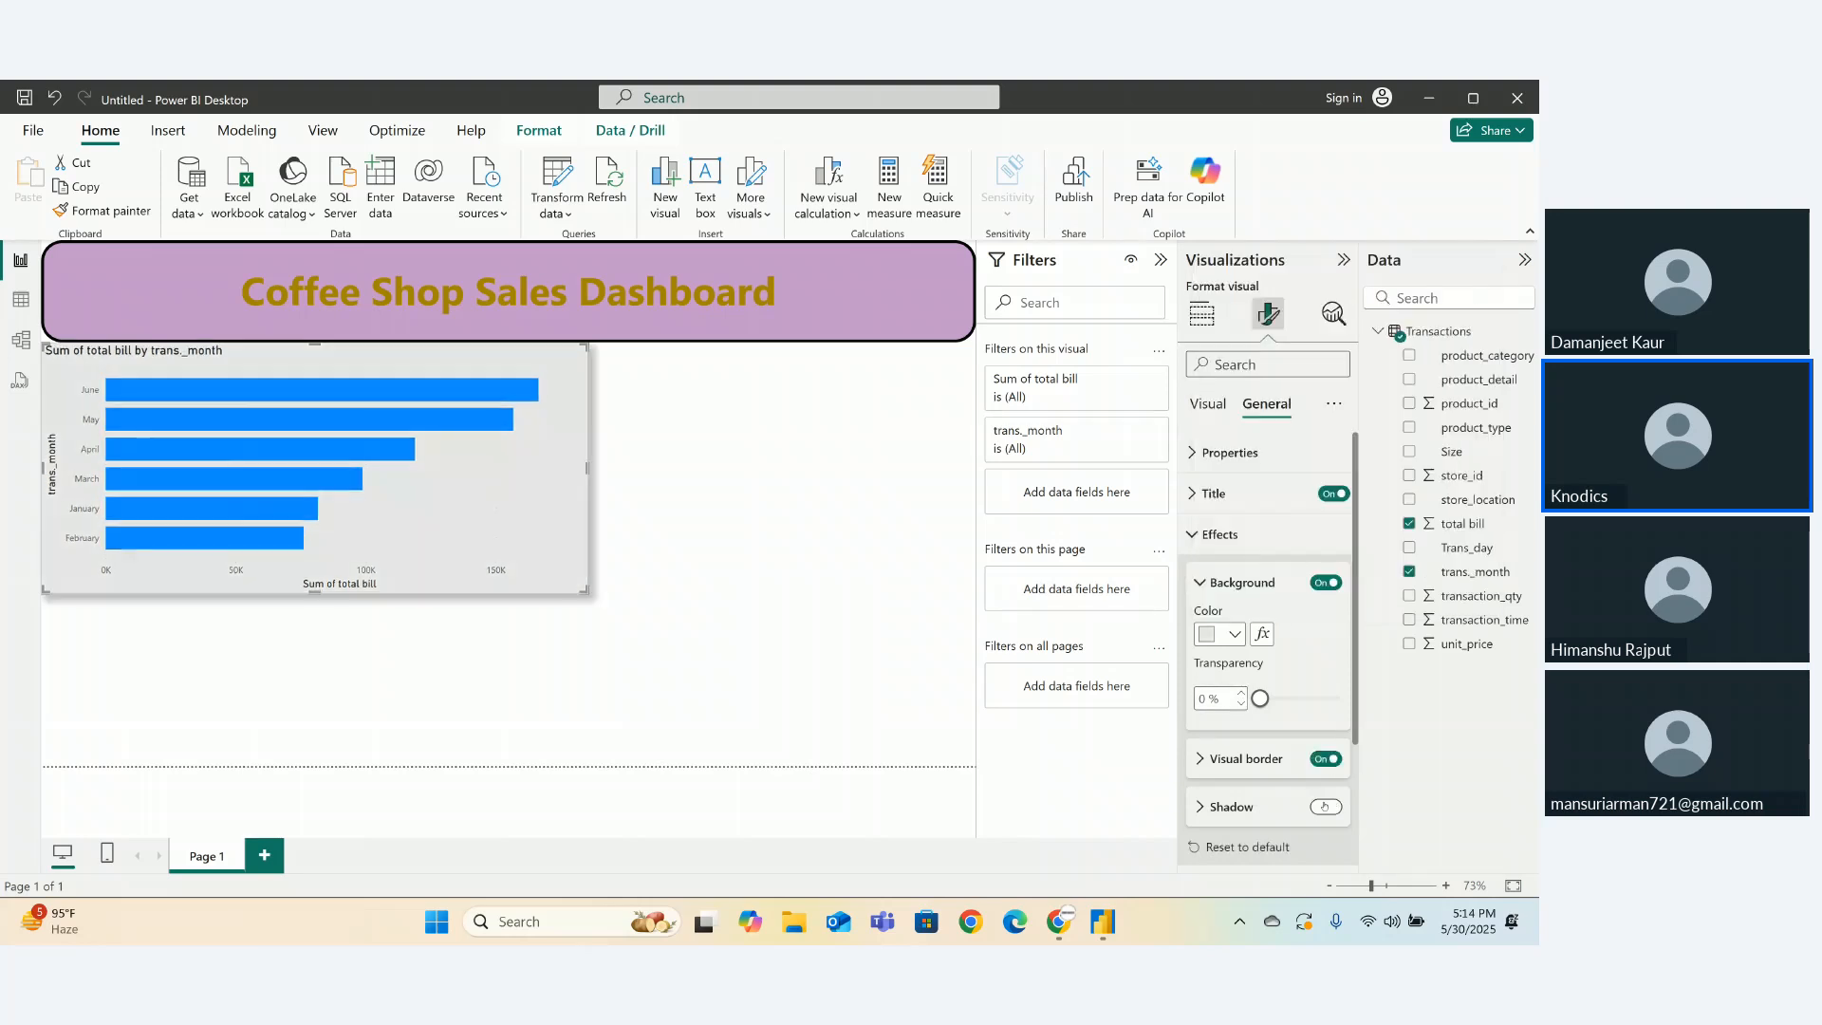
click(1326, 806)
click(1198, 806)
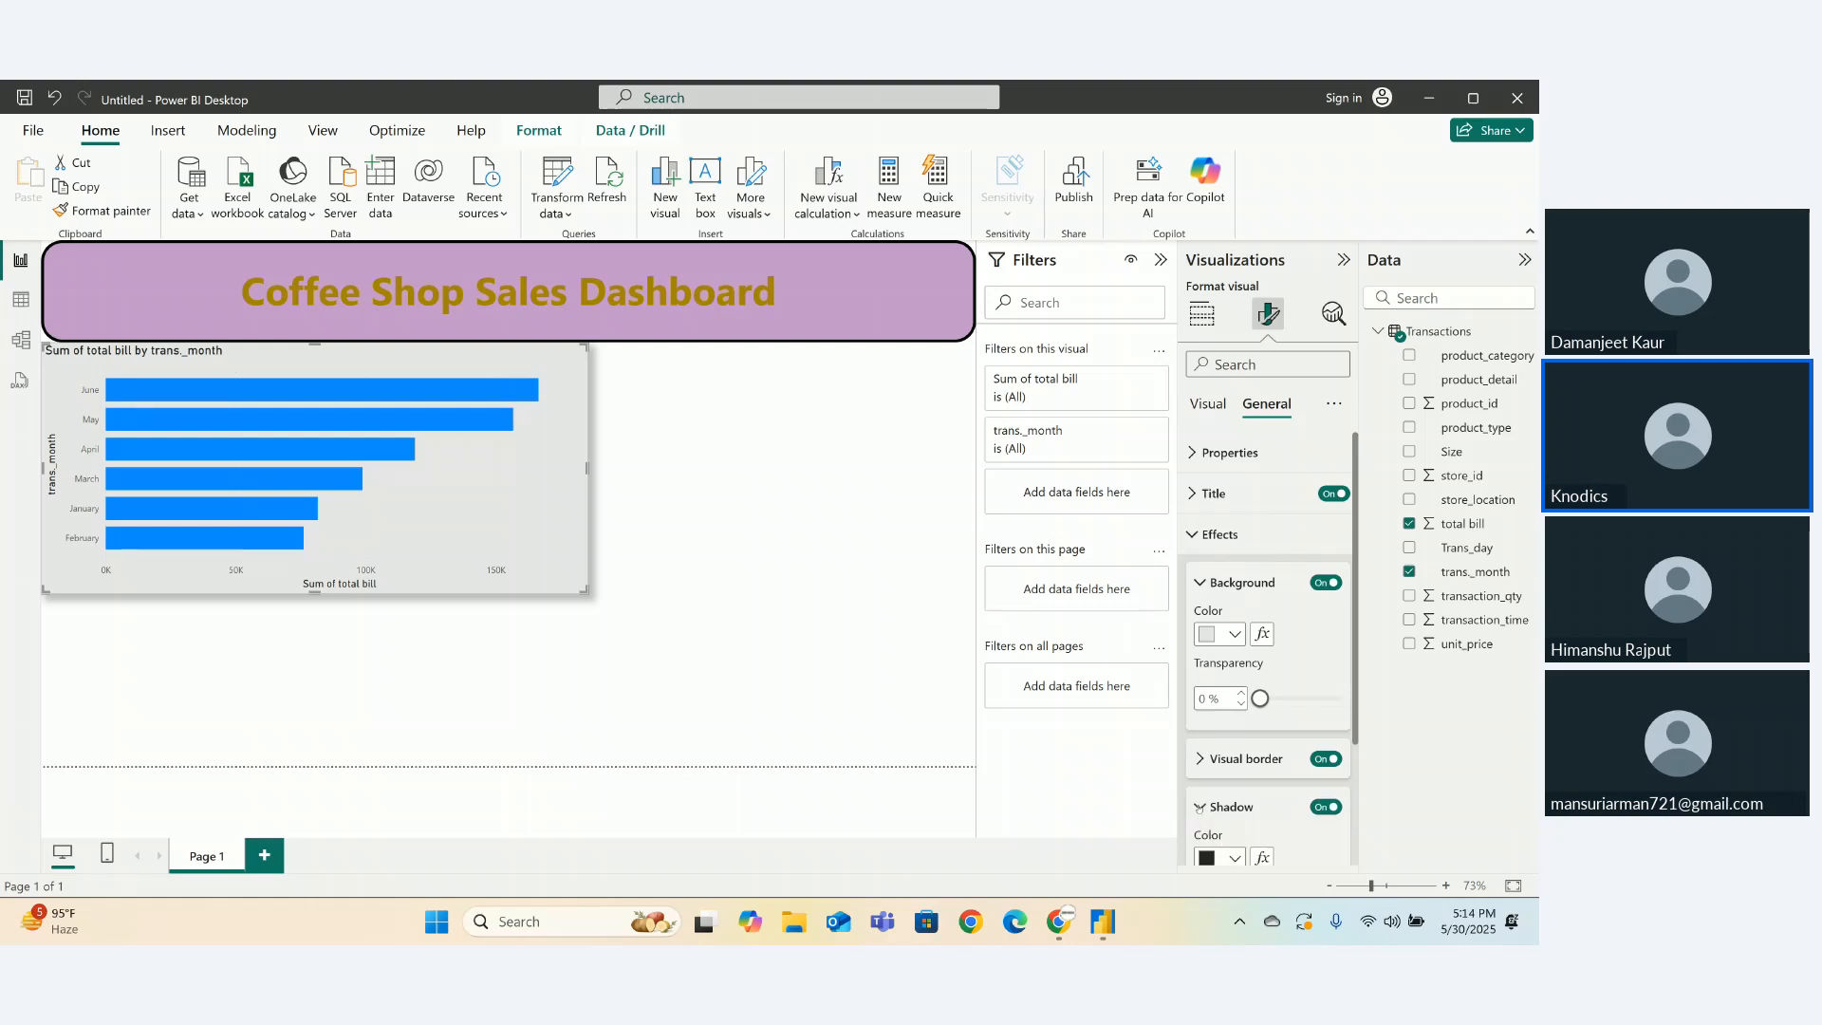
click(1199, 759)
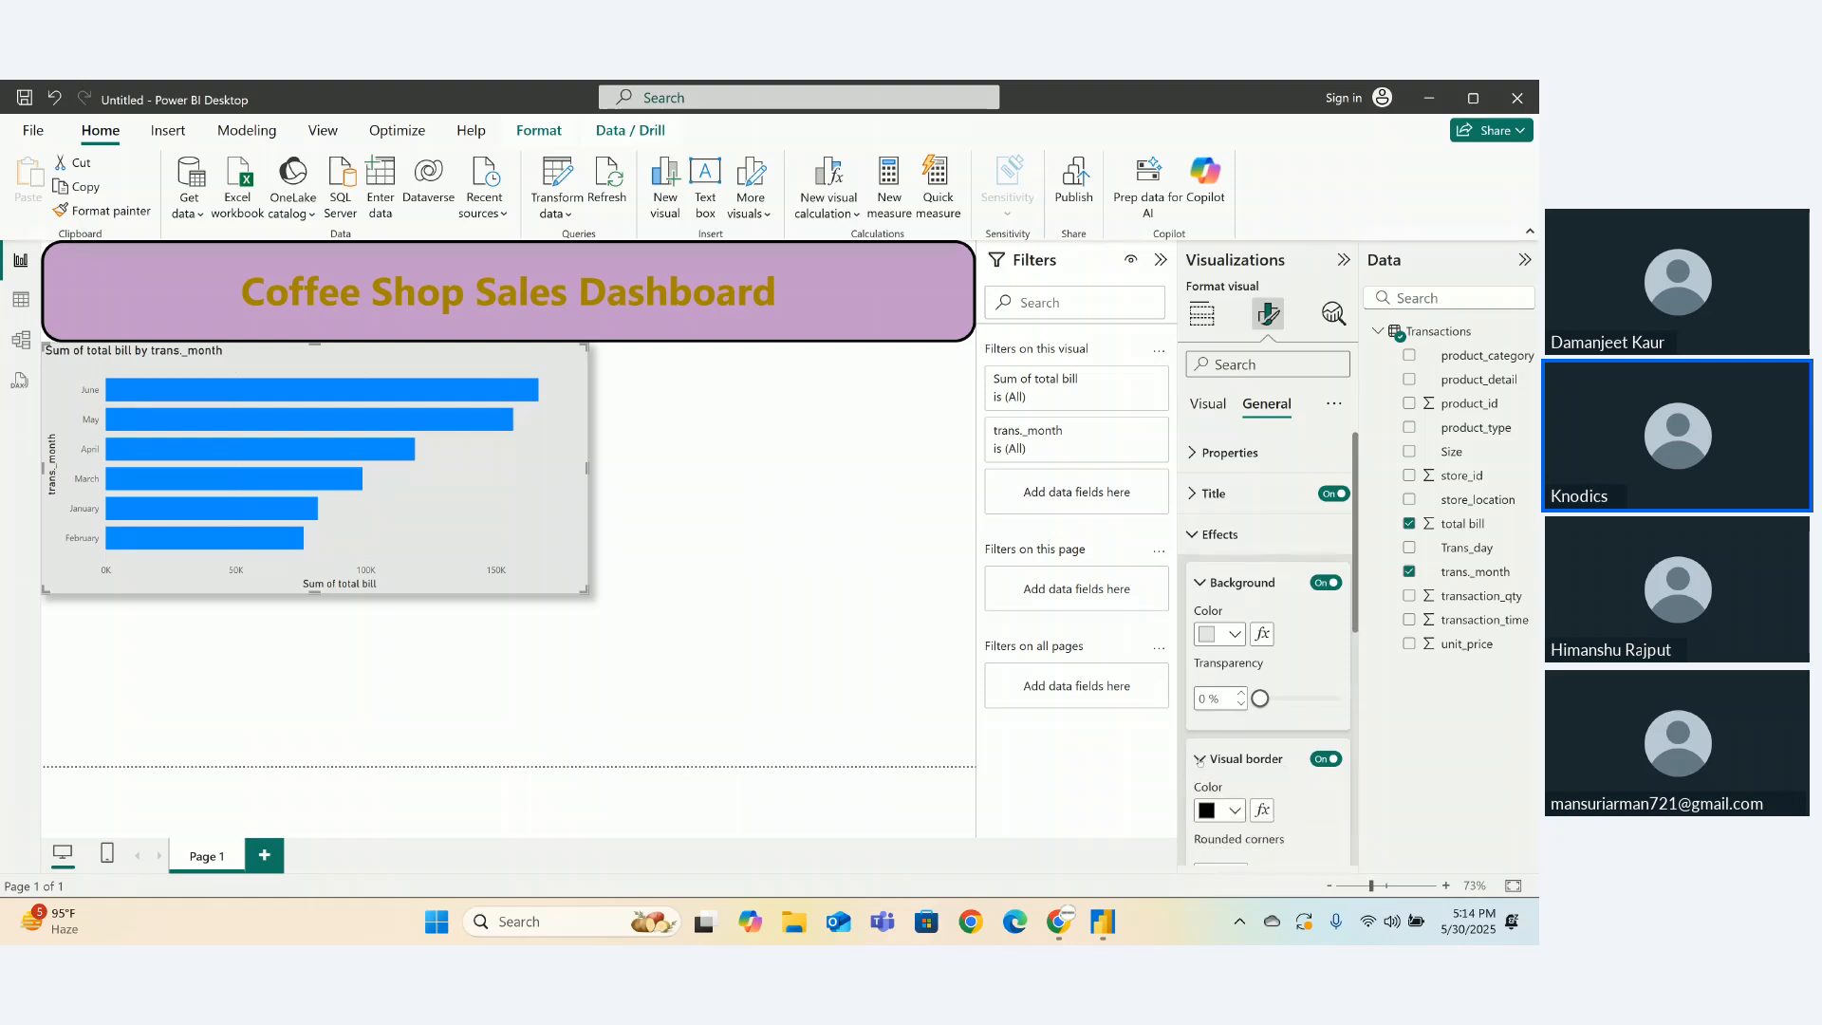
- Set the chart border to 30 px rounded corners and 3 px width, then shrink the chart
scroll(1348, 669, down, 2)
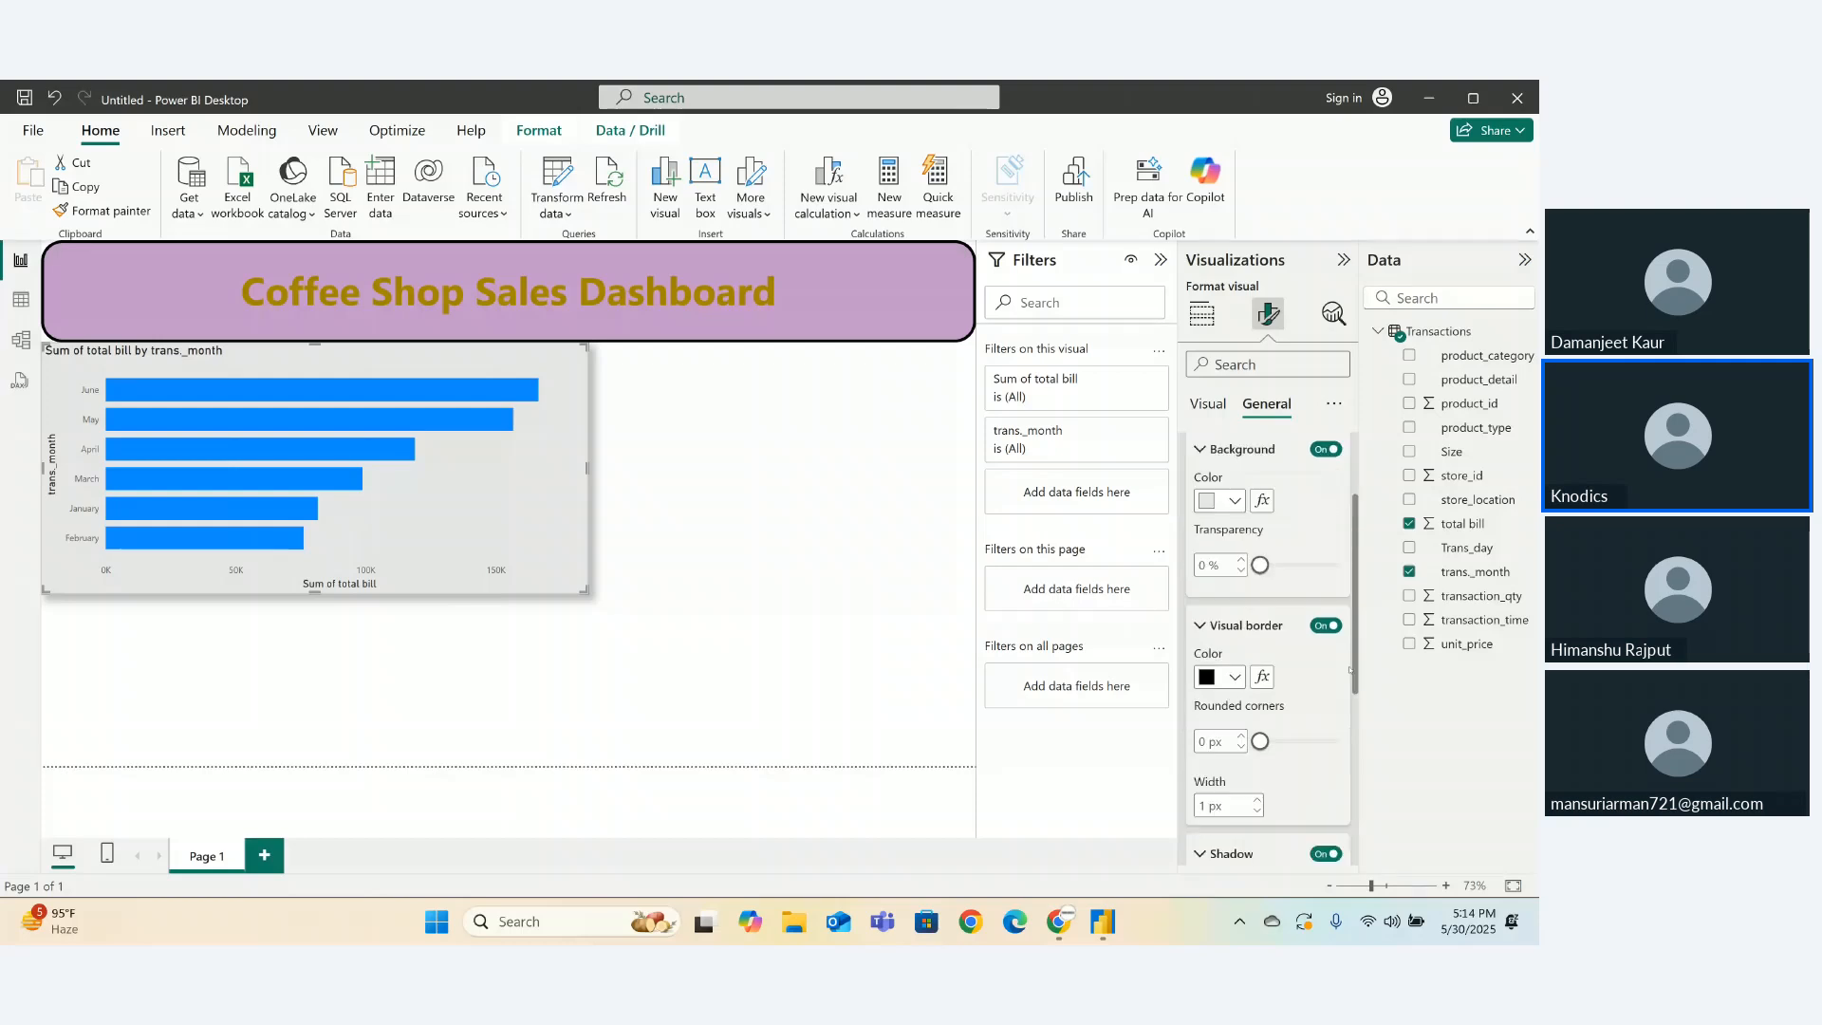
scroll(1348, 669, down, 1)
drag(1345, 670, 1370, 671)
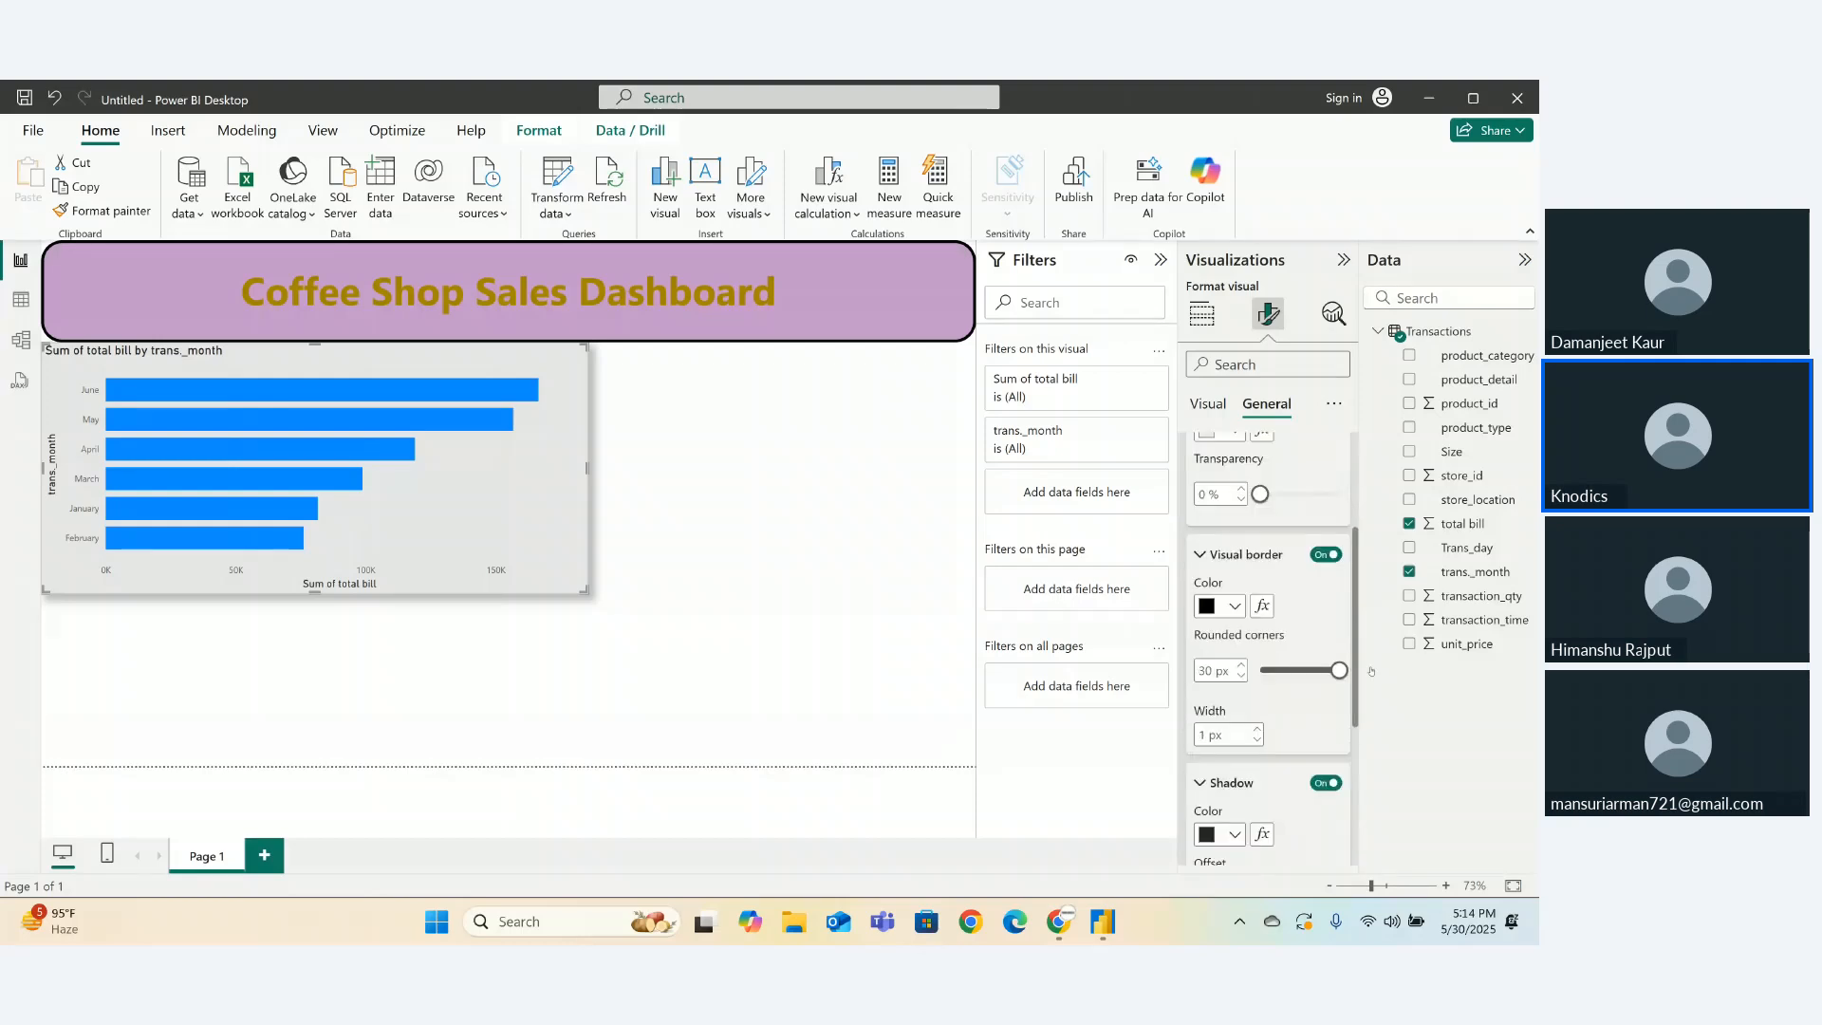
click(1257, 729)
click(1257, 729)
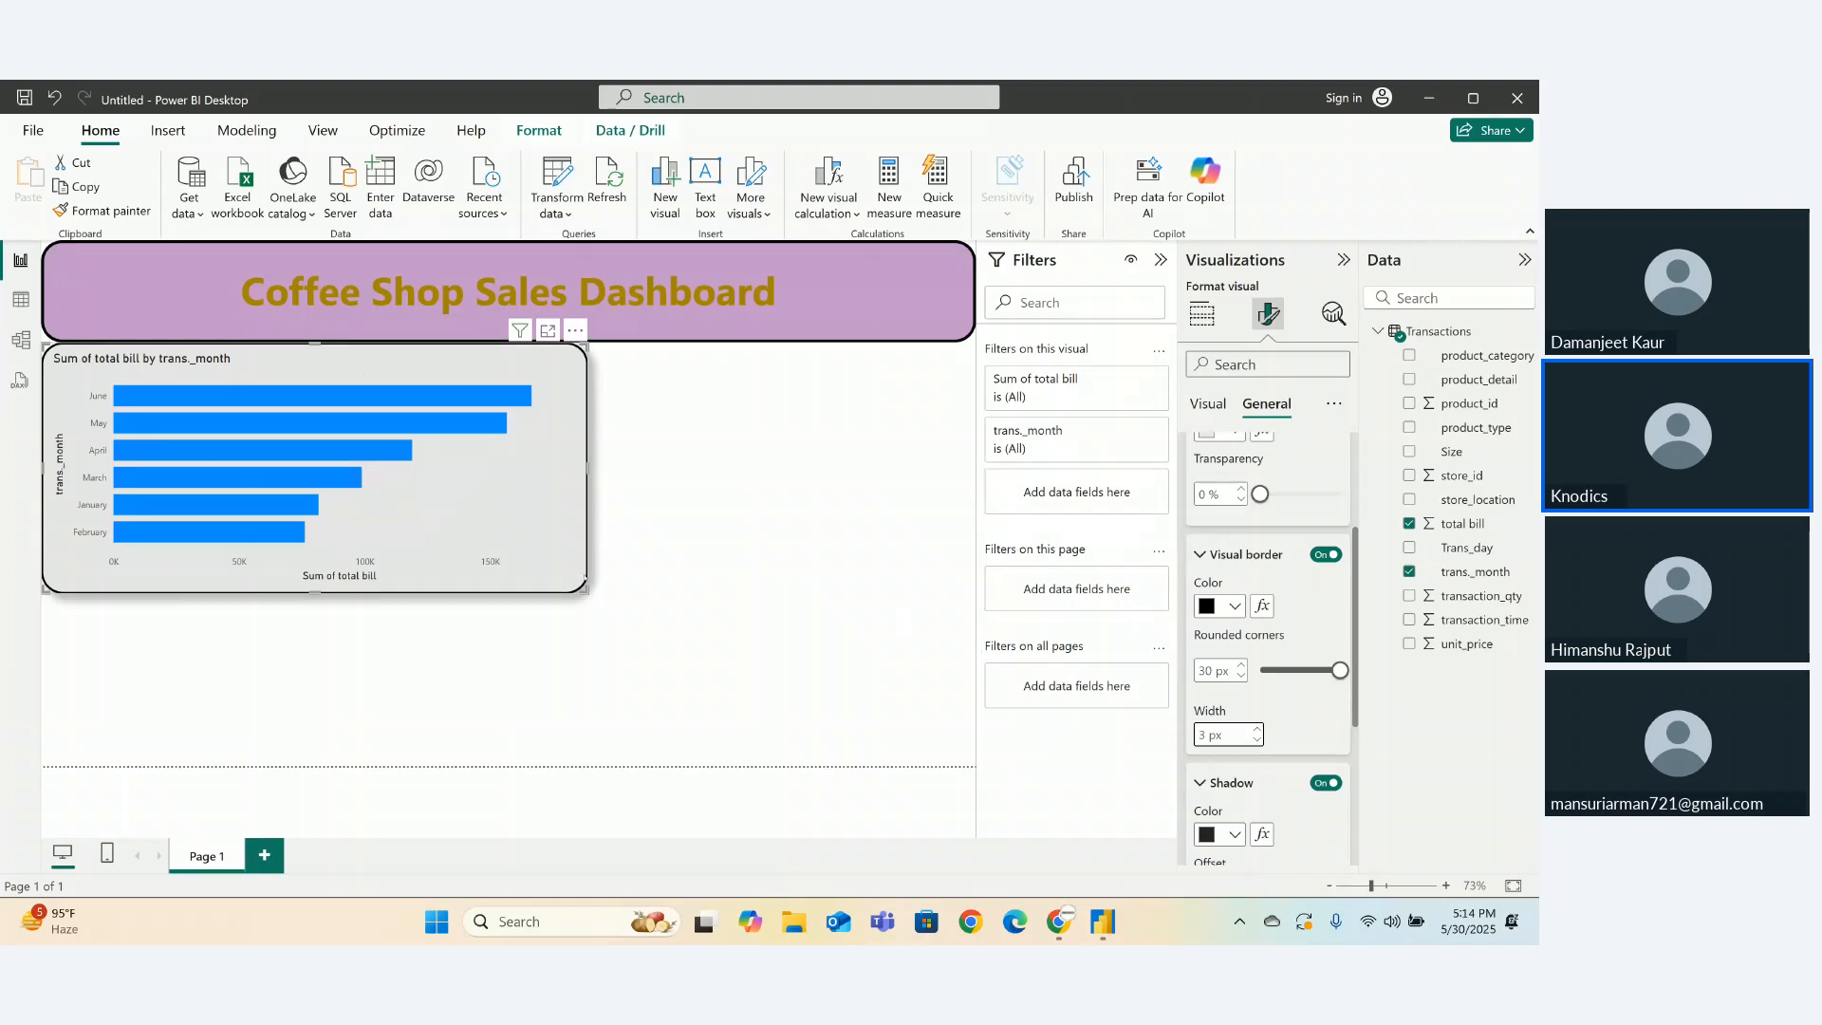
drag(585, 582, 442, 581)
click(542, 563)
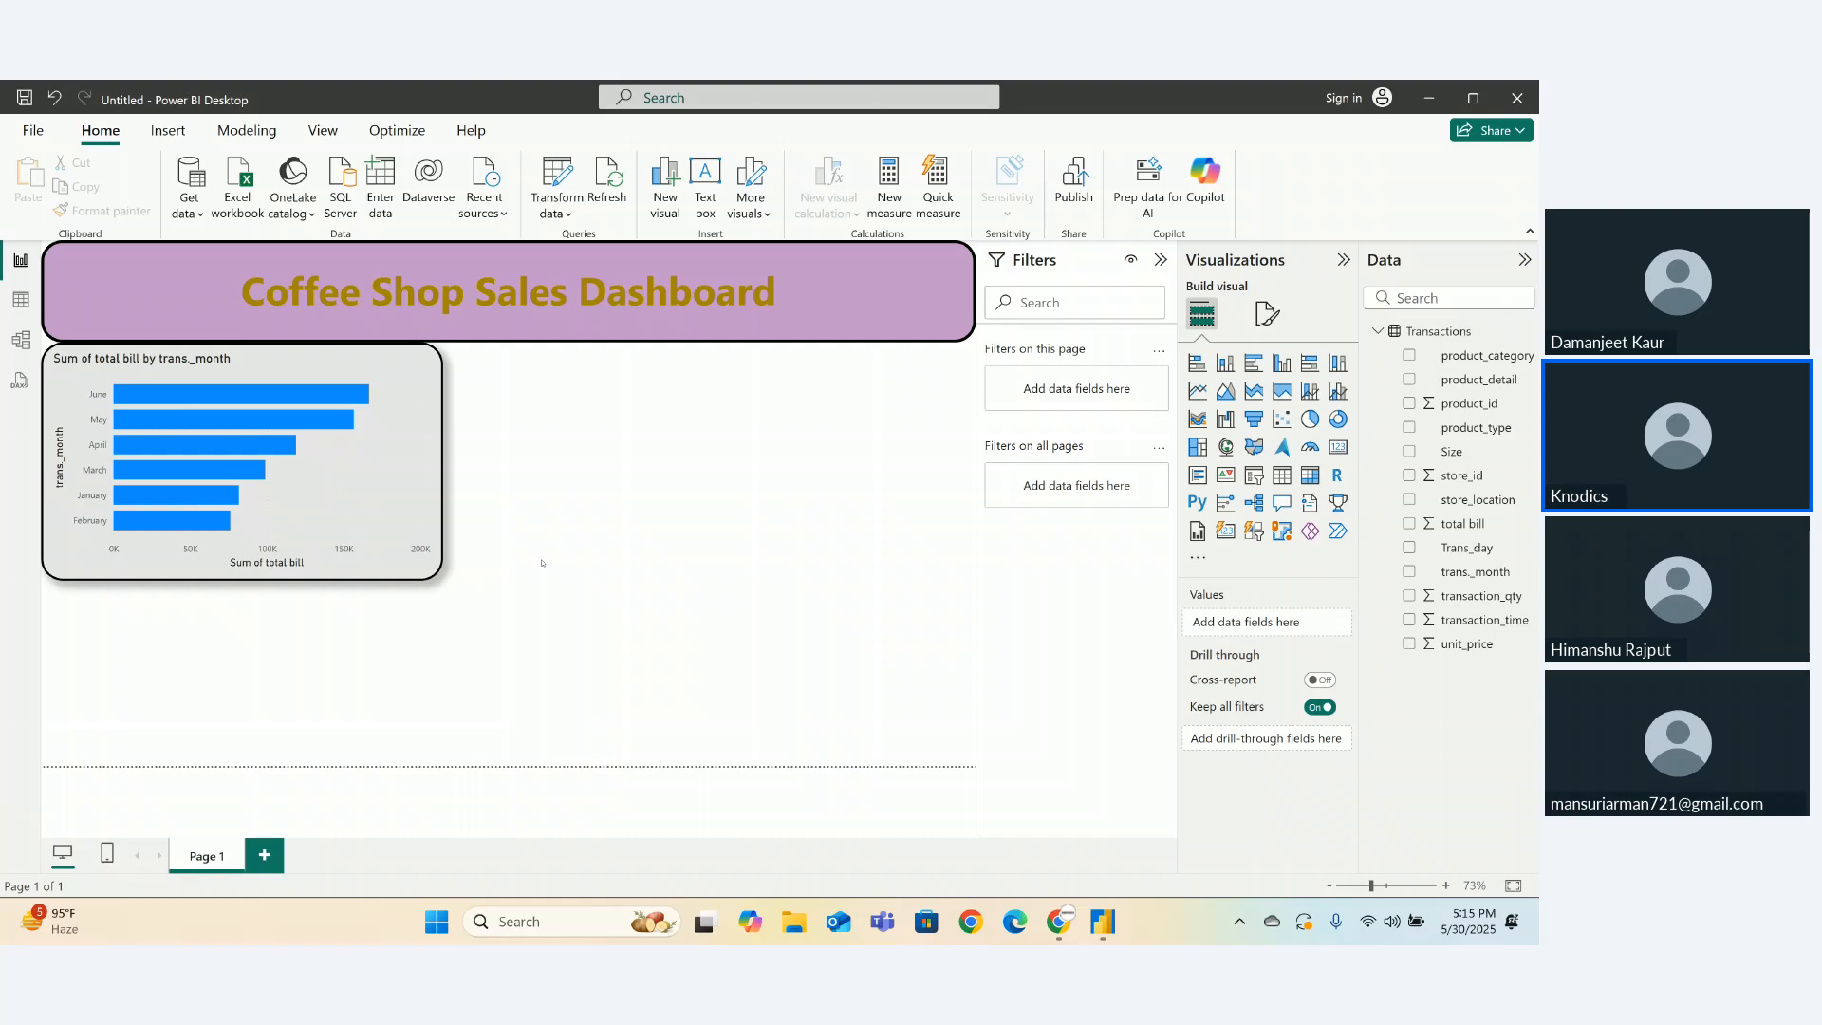
- Add a pie chart with Size as the legend and sum of total bill as values
click(1307, 420)
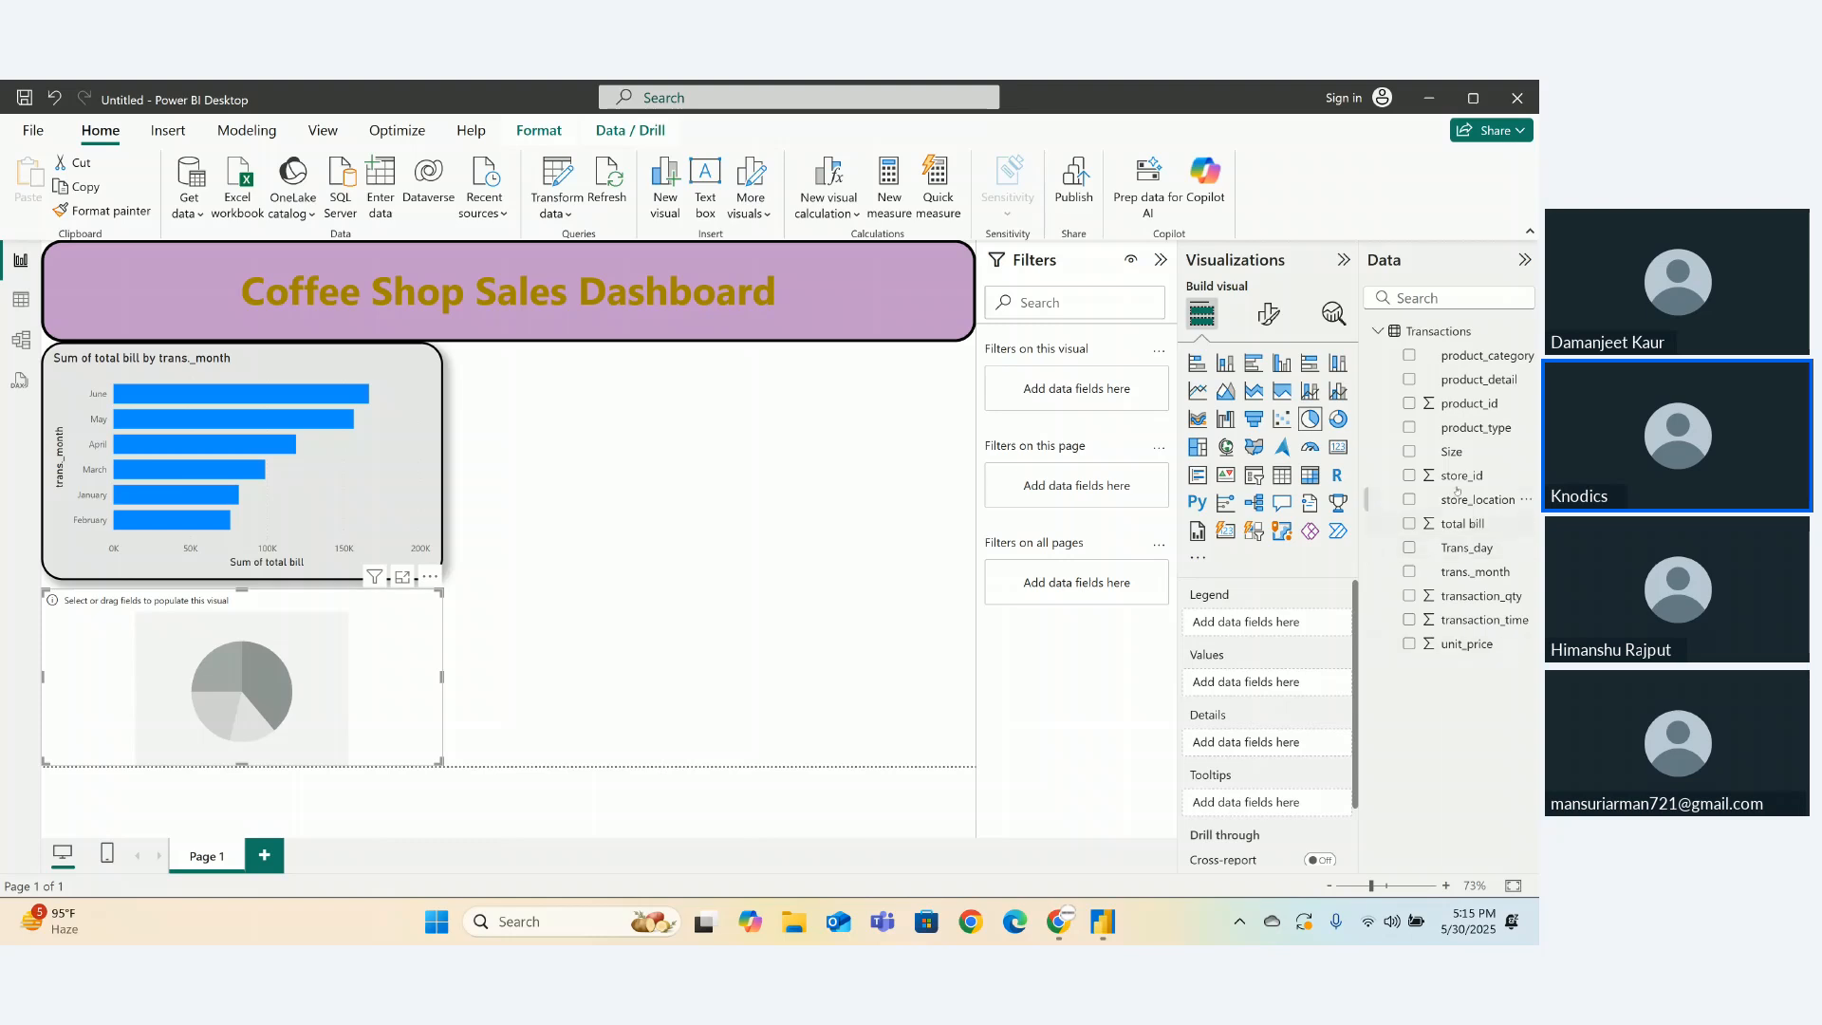
drag(1452, 453, 1254, 621)
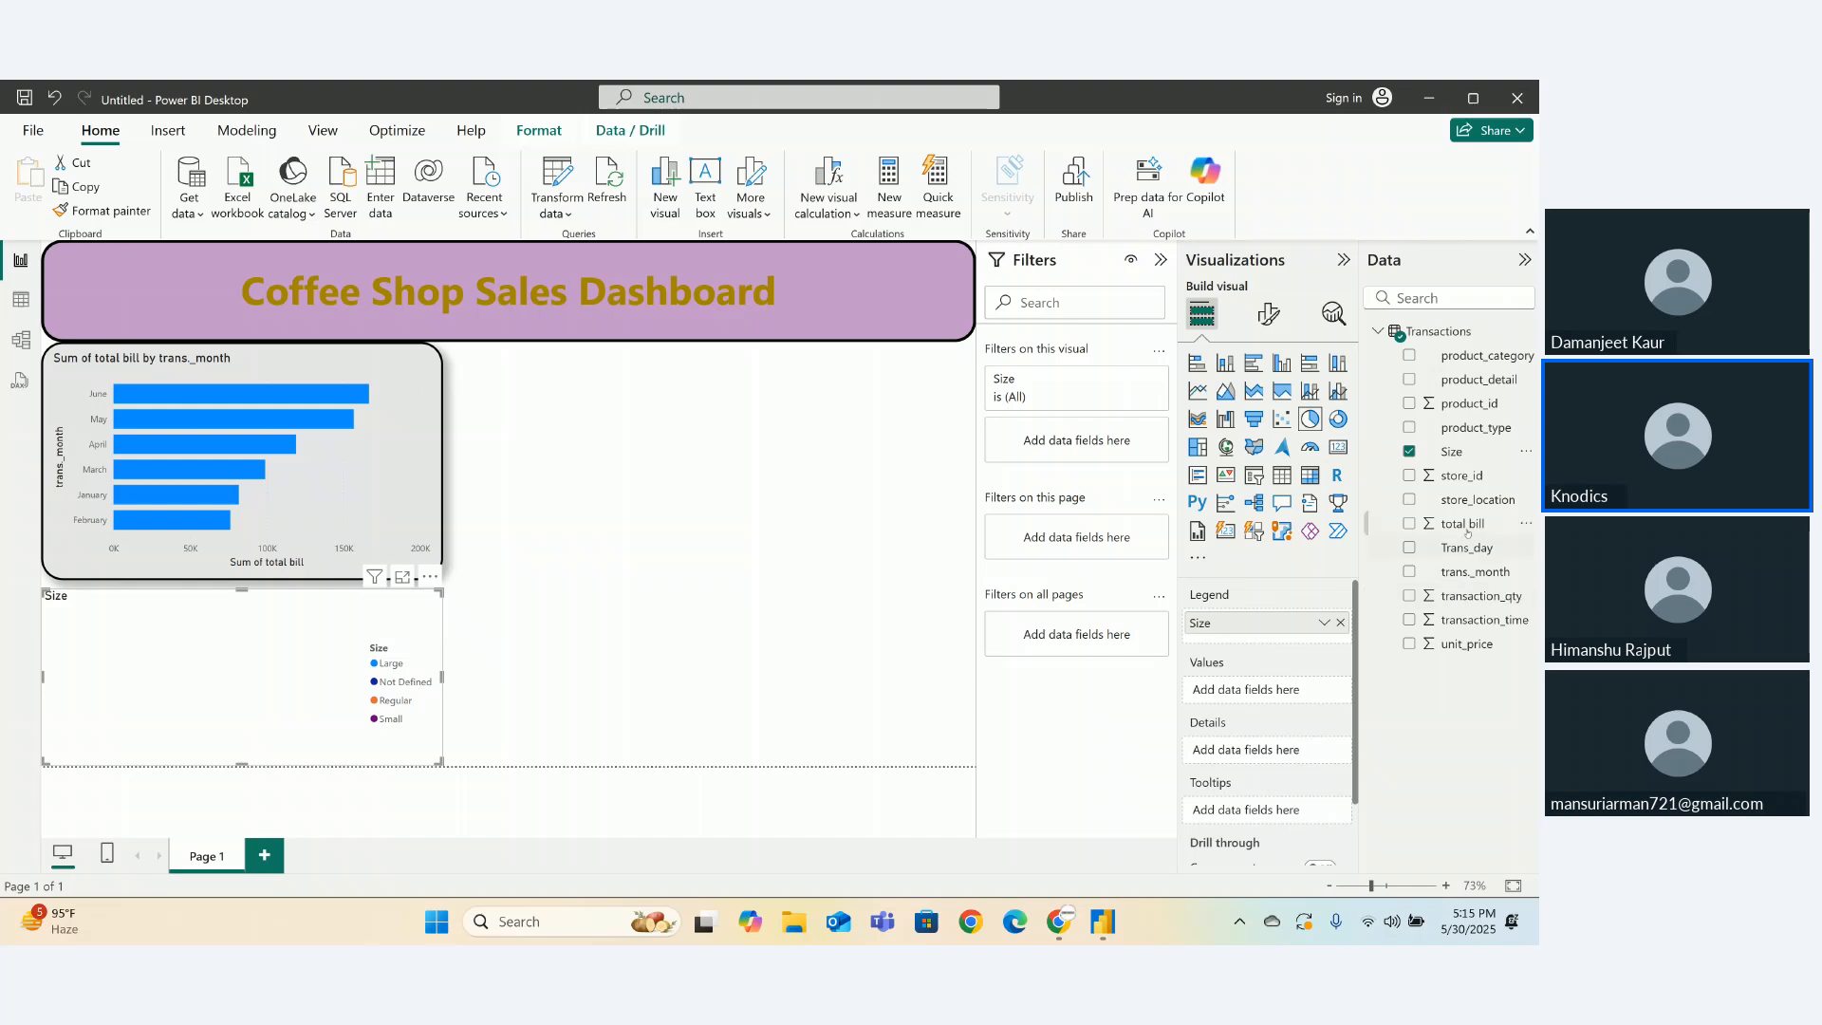
drag(1467, 530, 1271, 700)
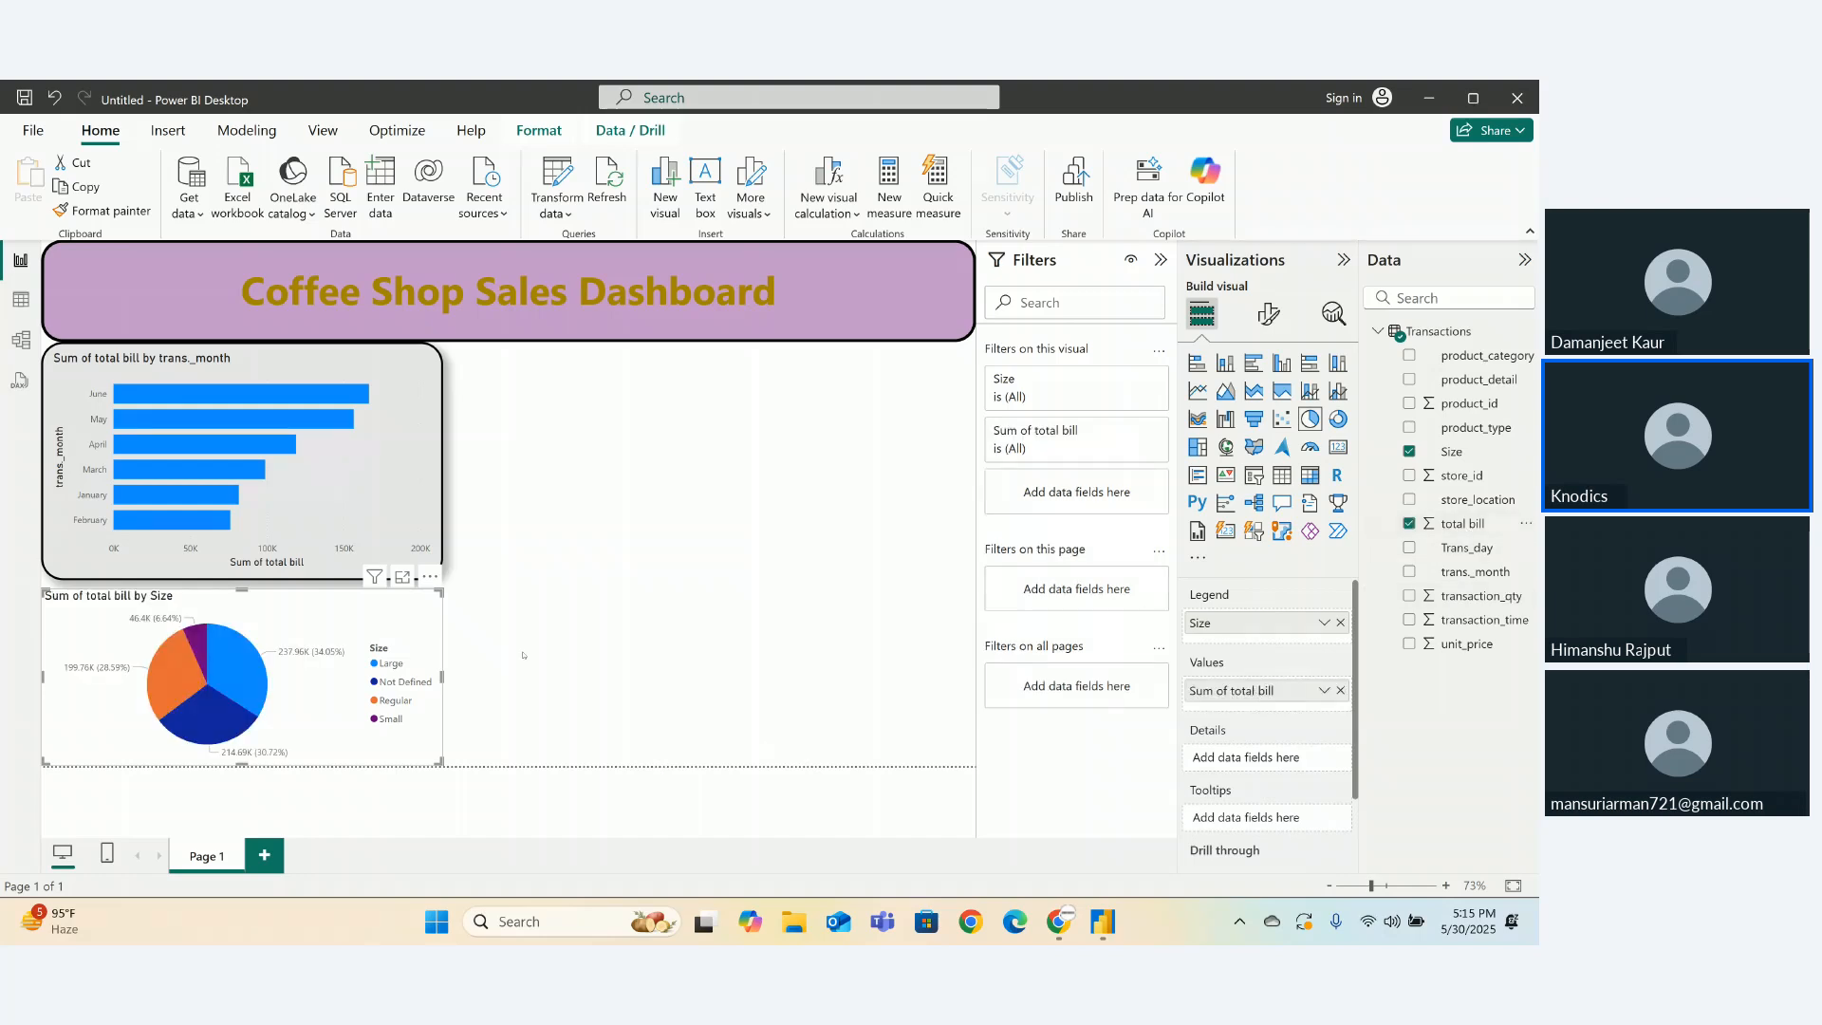
click(648, 318)
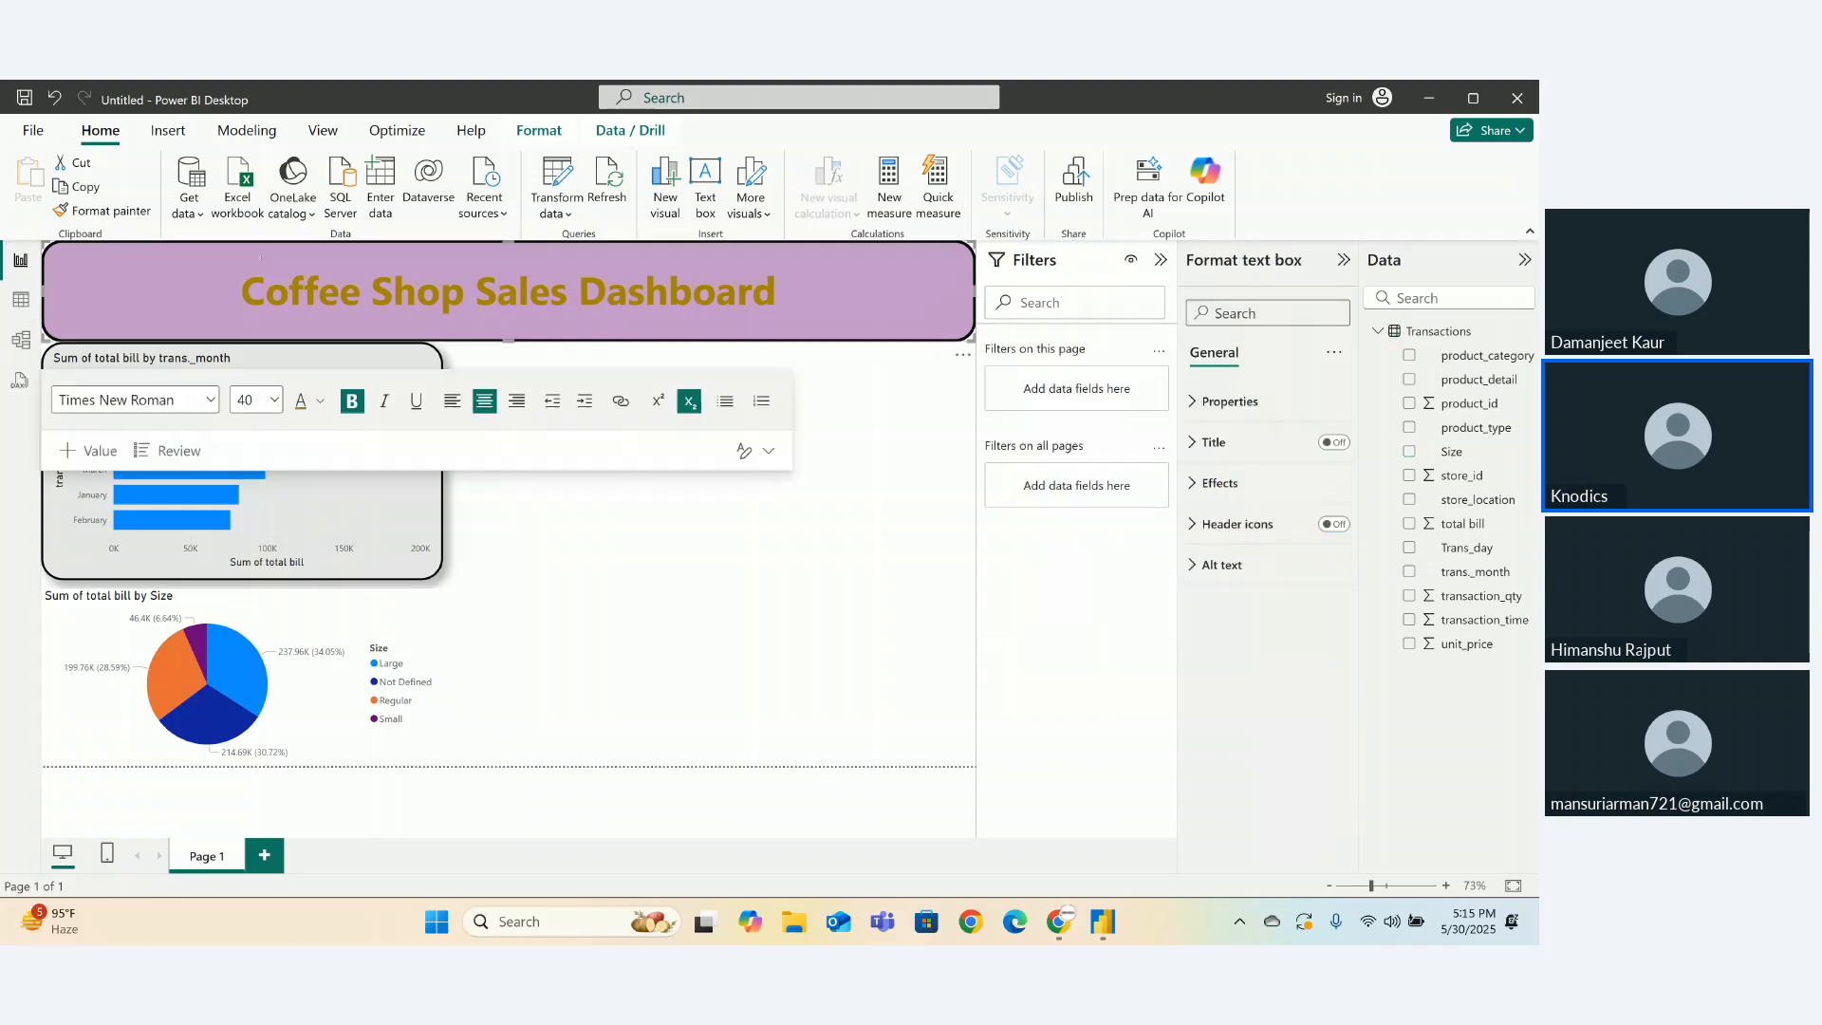
click(111, 210)
click(362, 673)
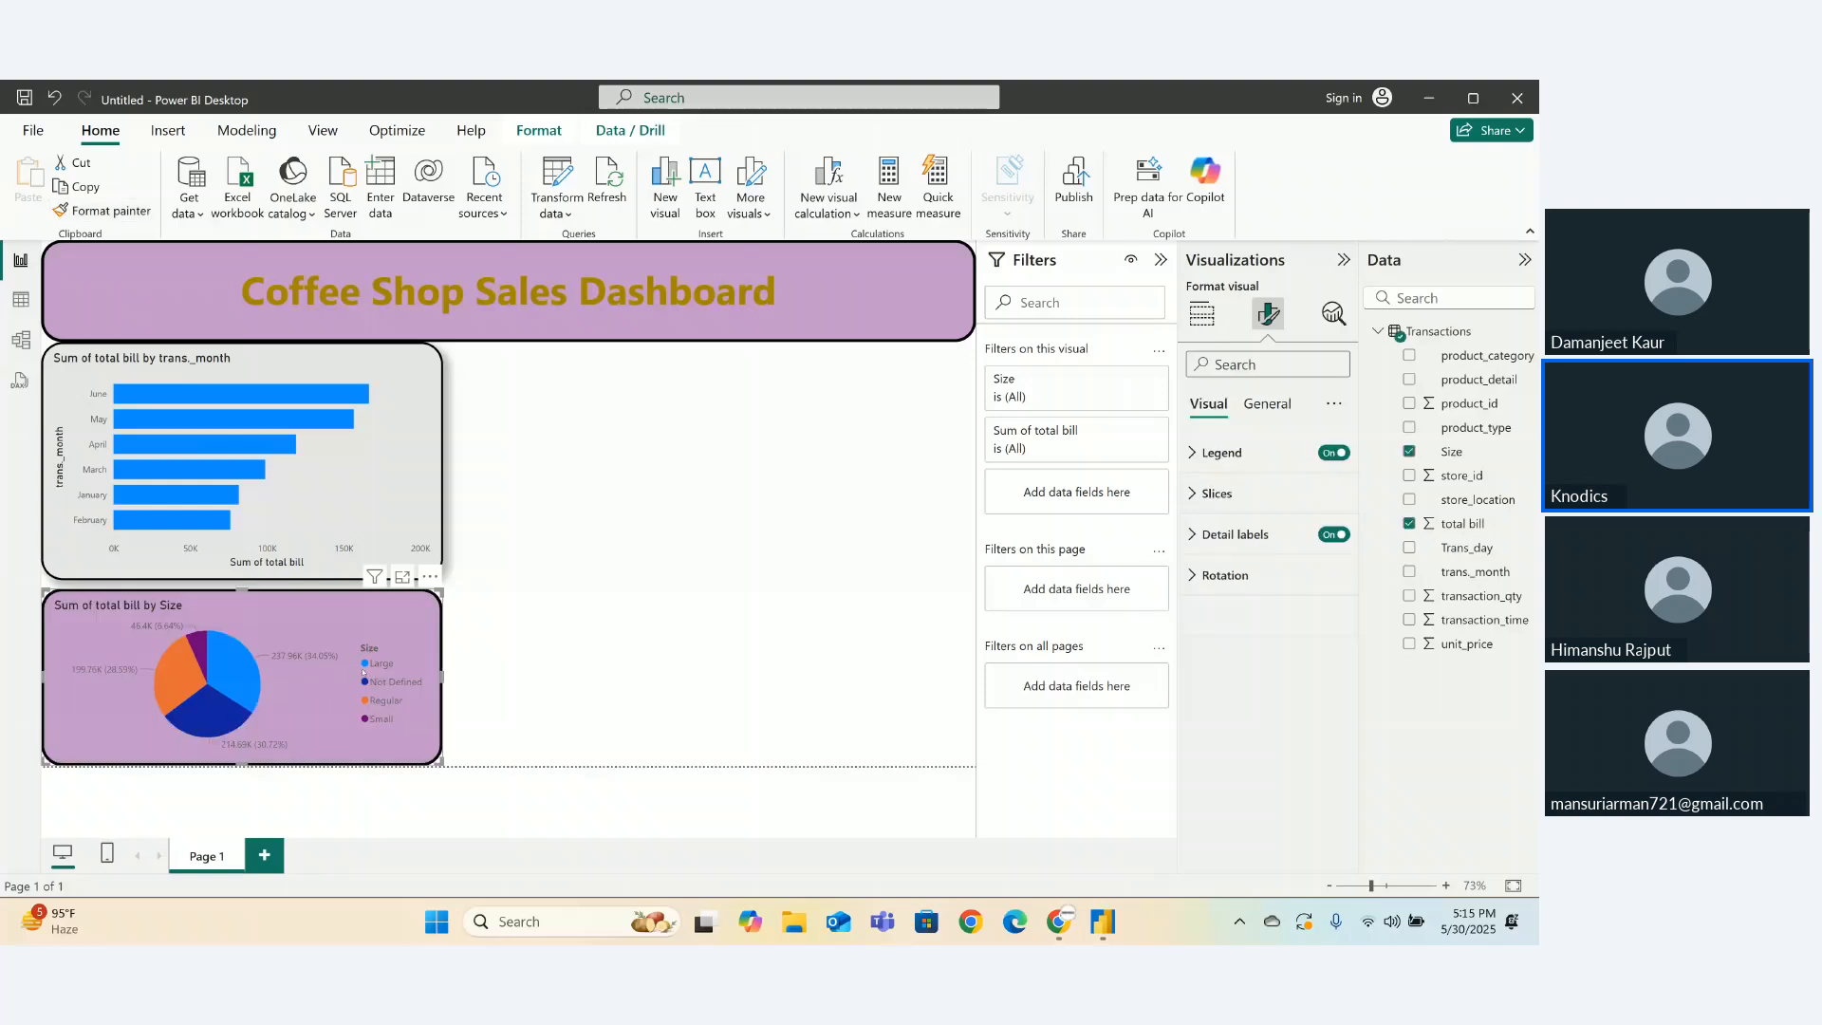
click(603, 614)
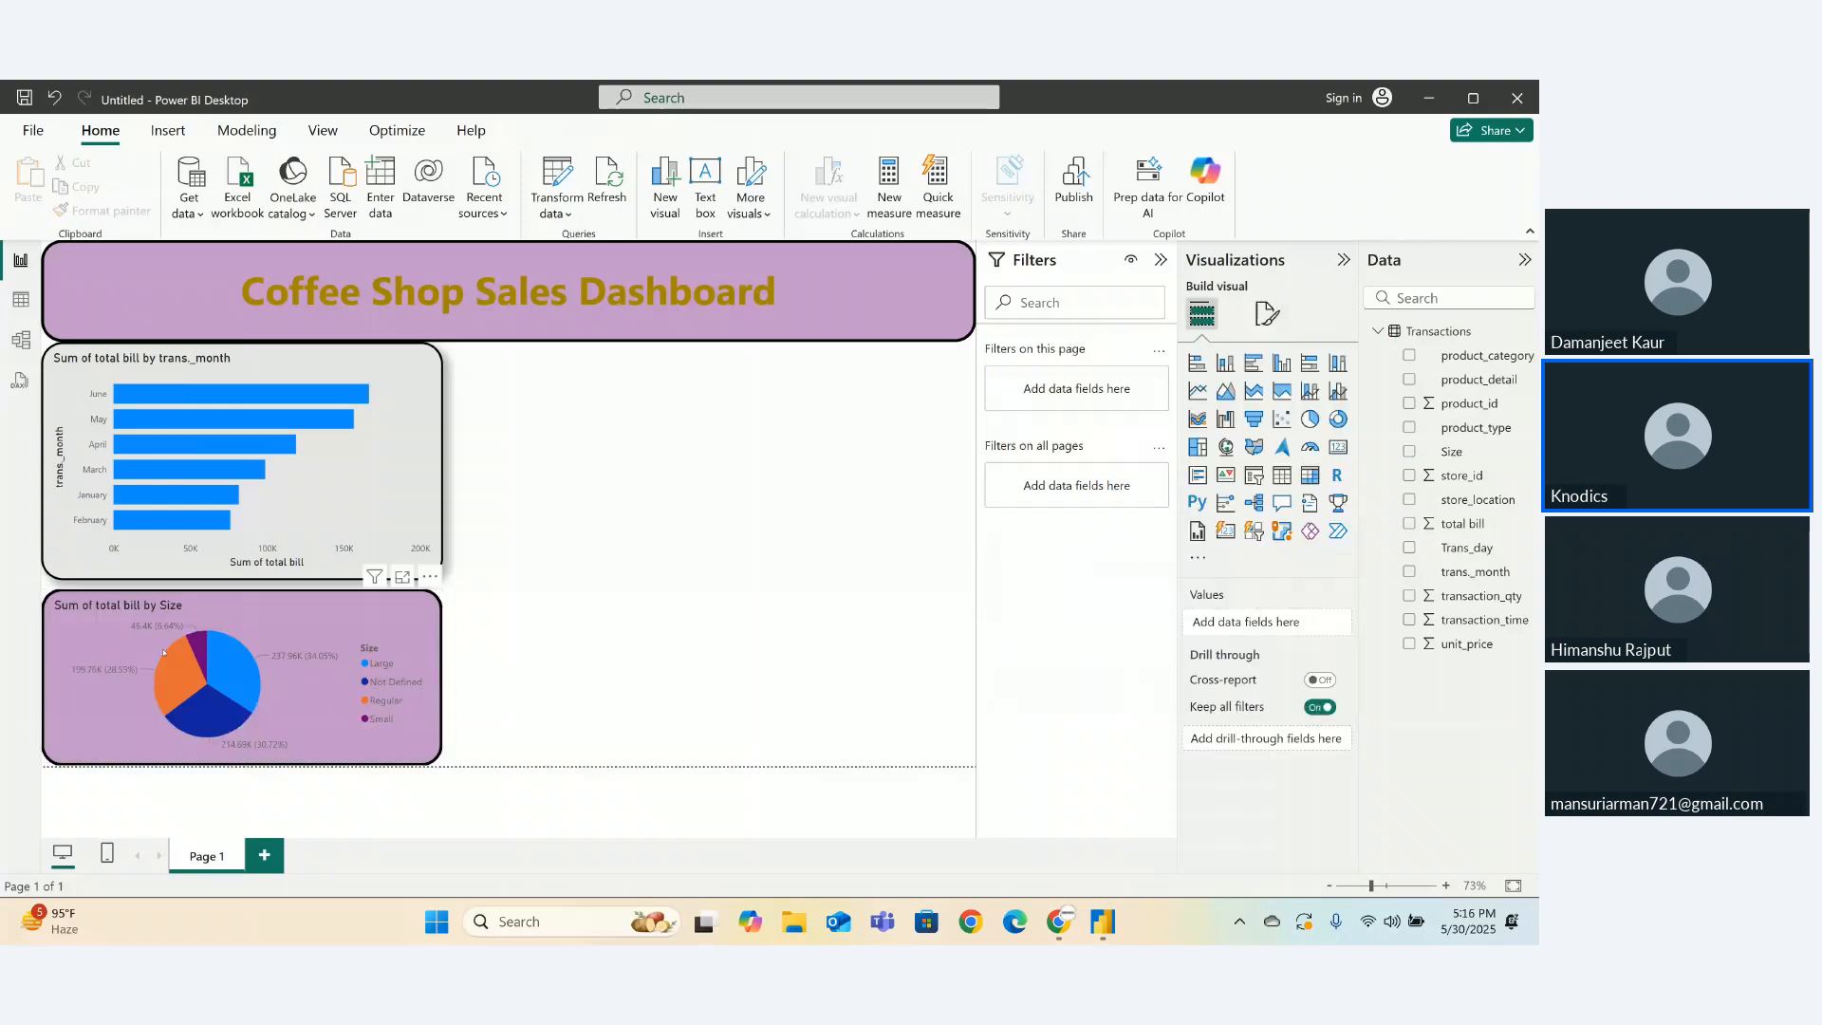
click(247, 594)
drag(243, 590, 238, 580)
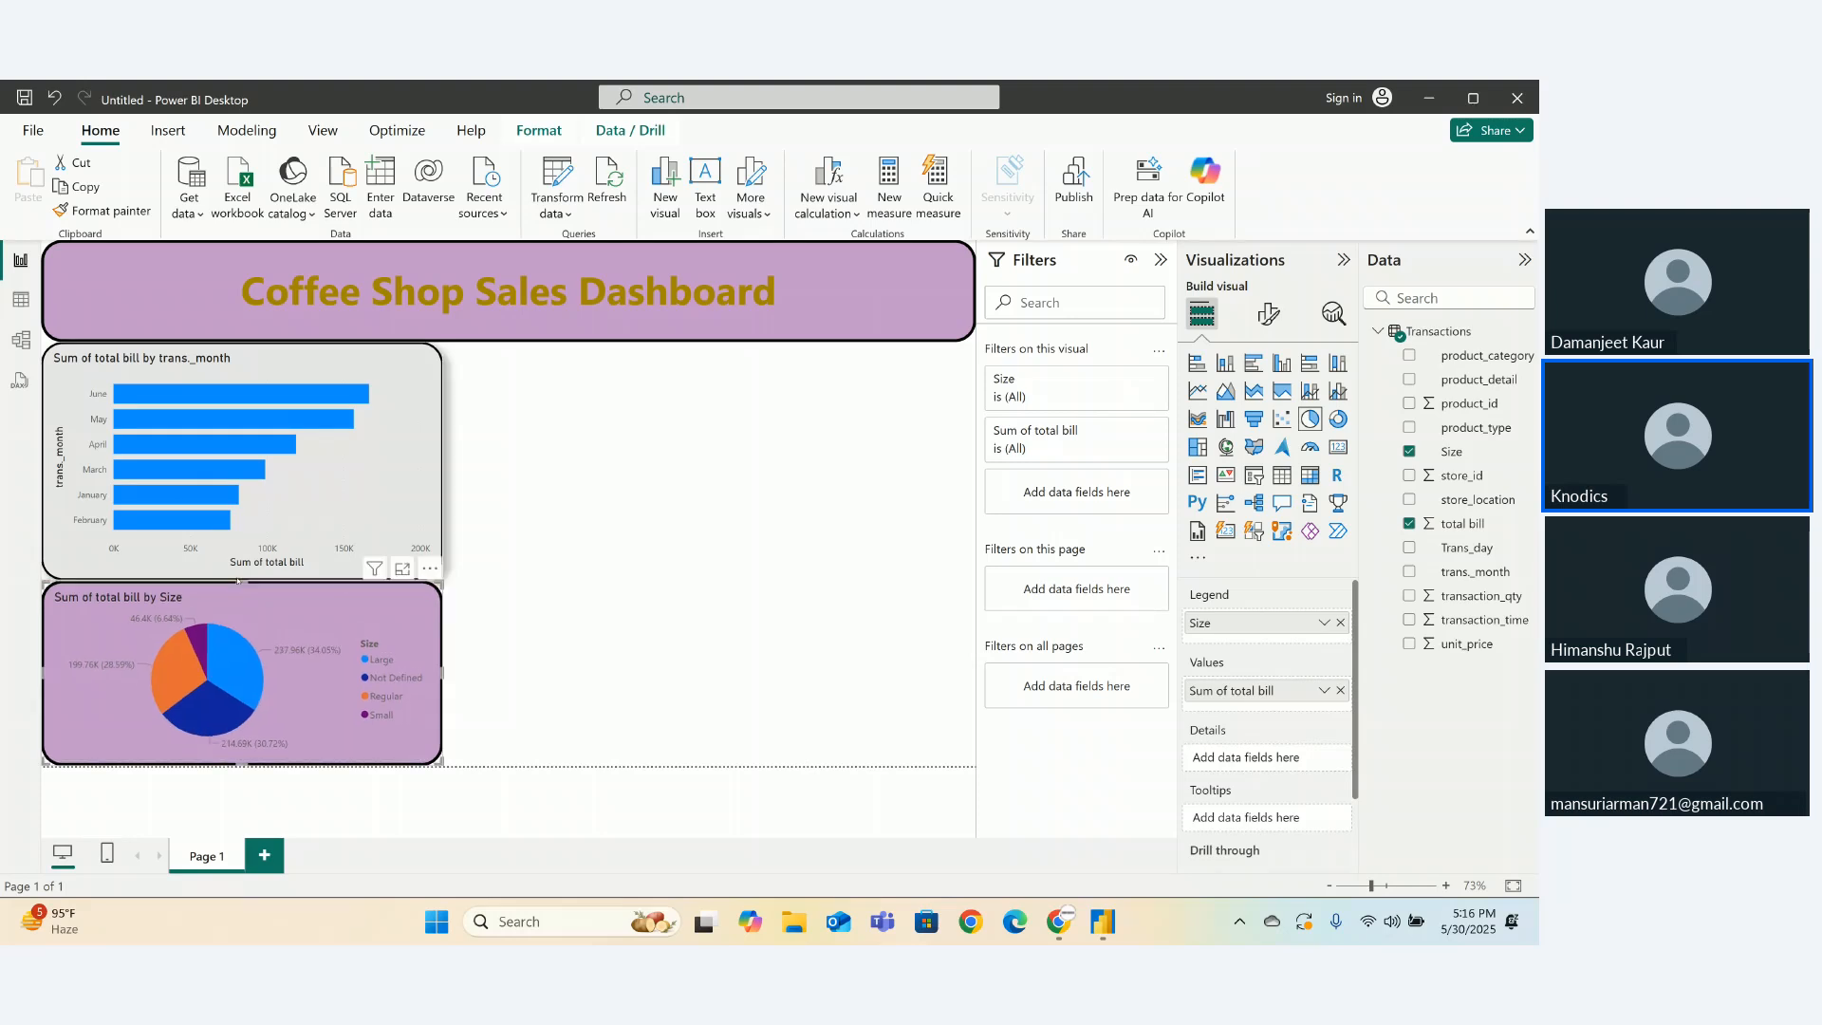
click(611, 616)
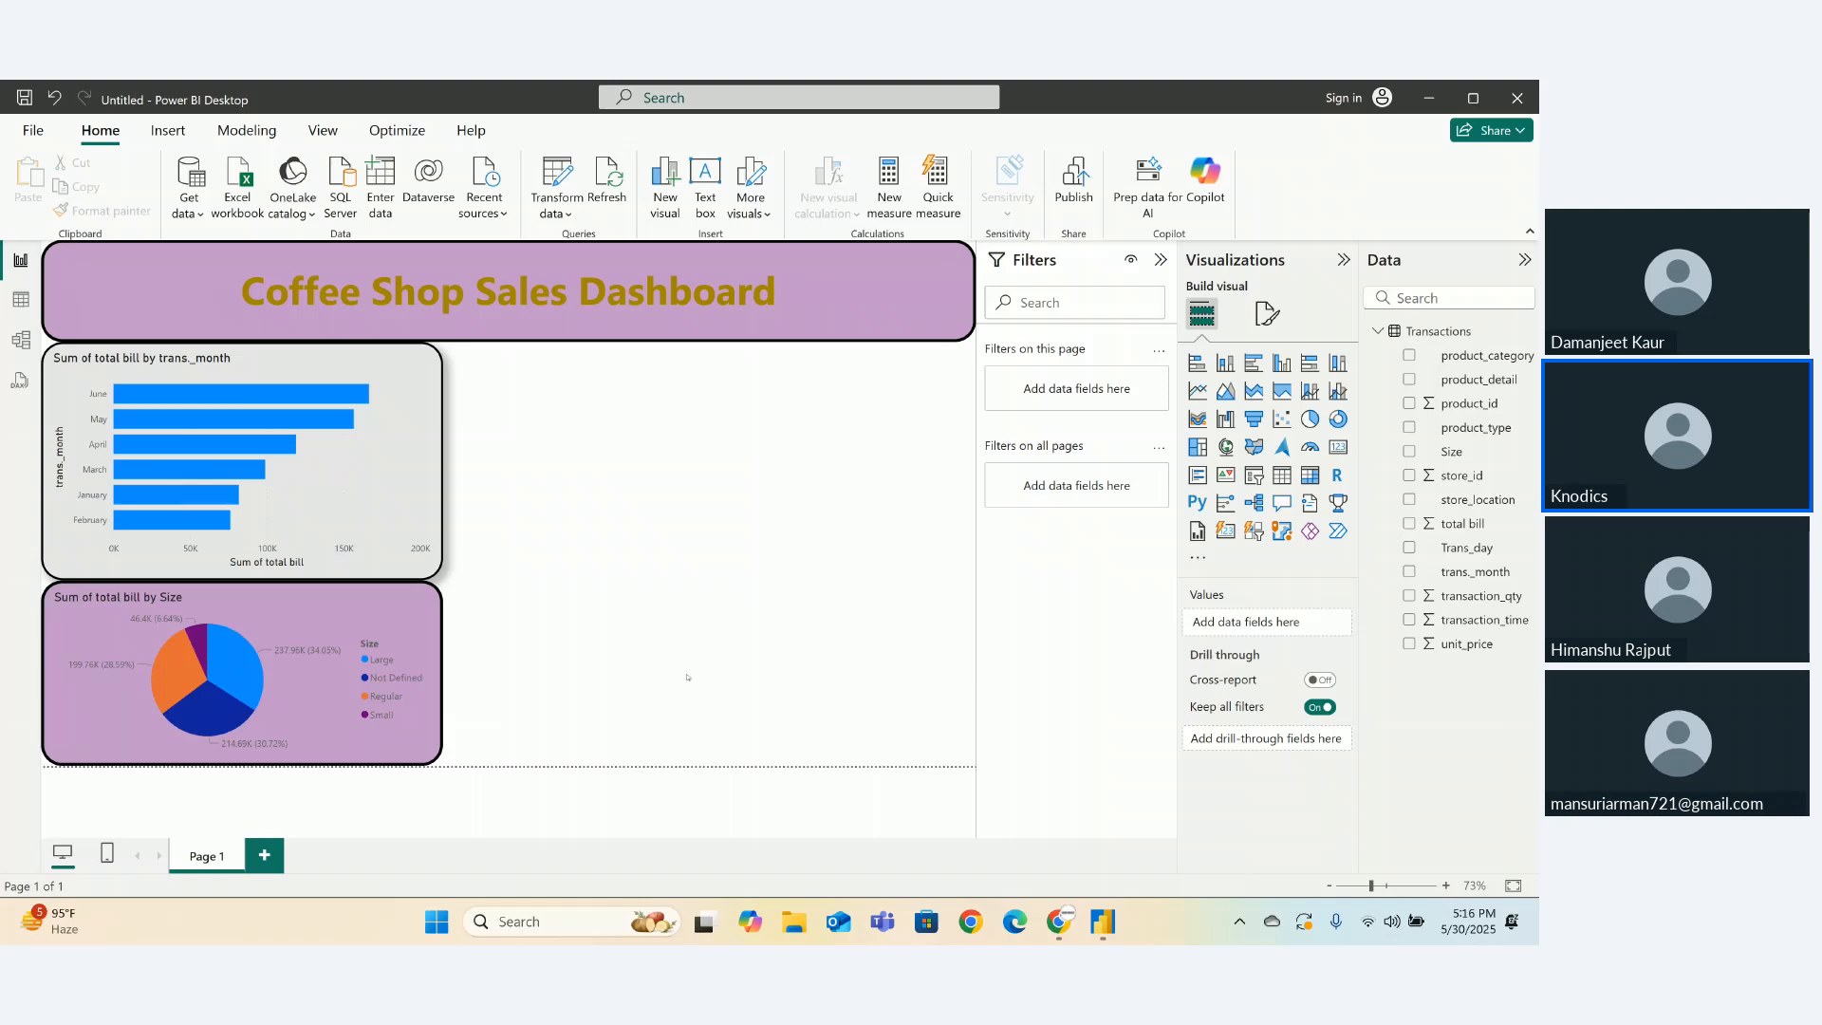
- Open Chrome and run a web search for coffee images
click(969, 921)
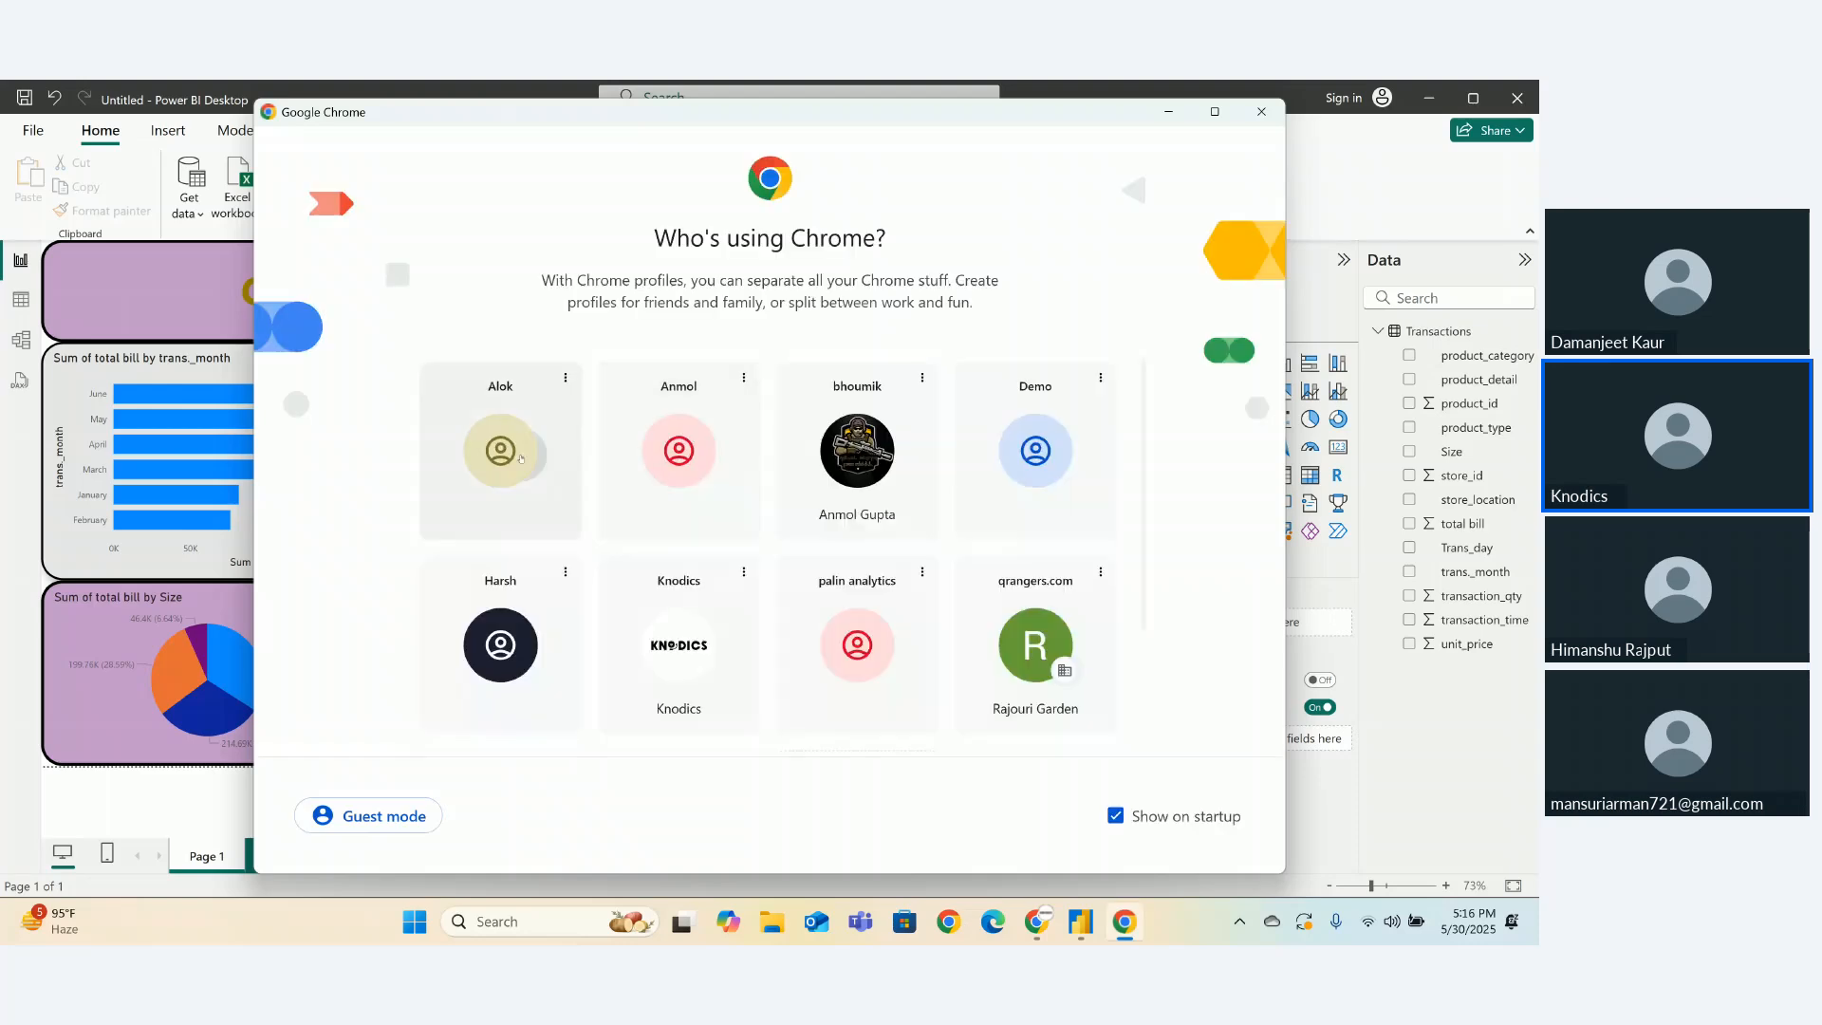
click(520, 458)
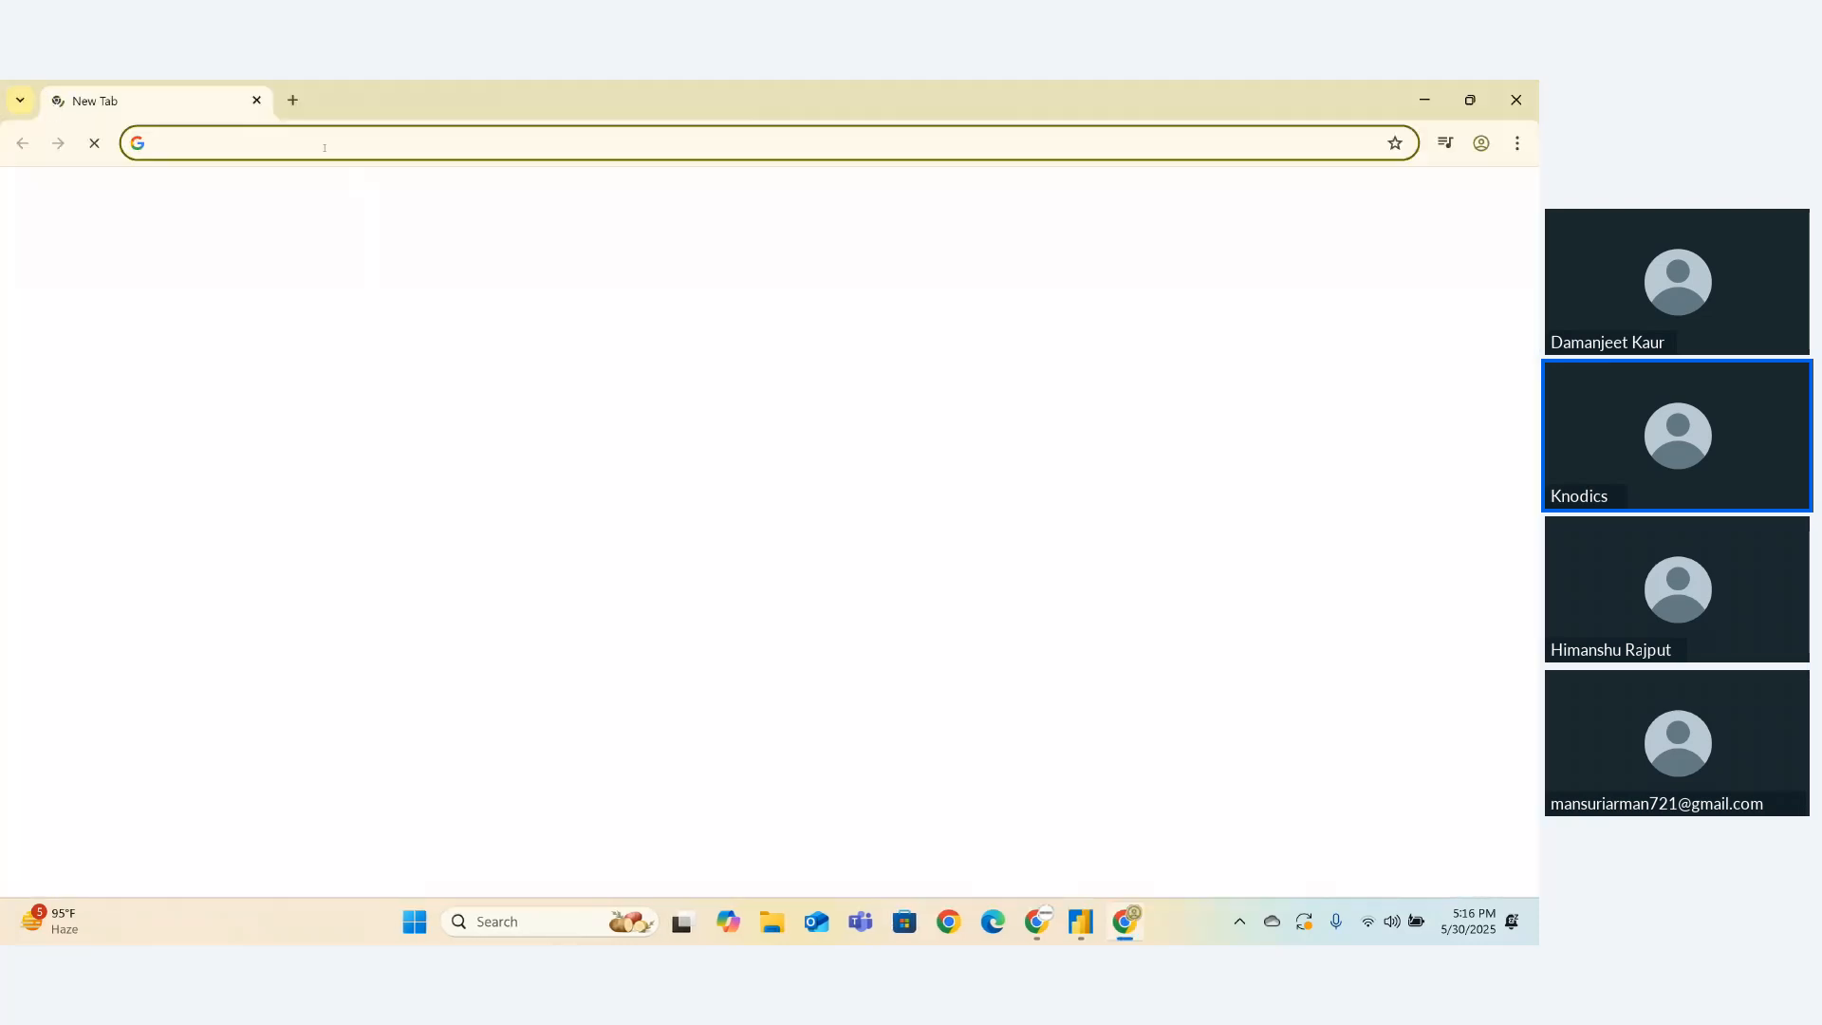
text(coof)
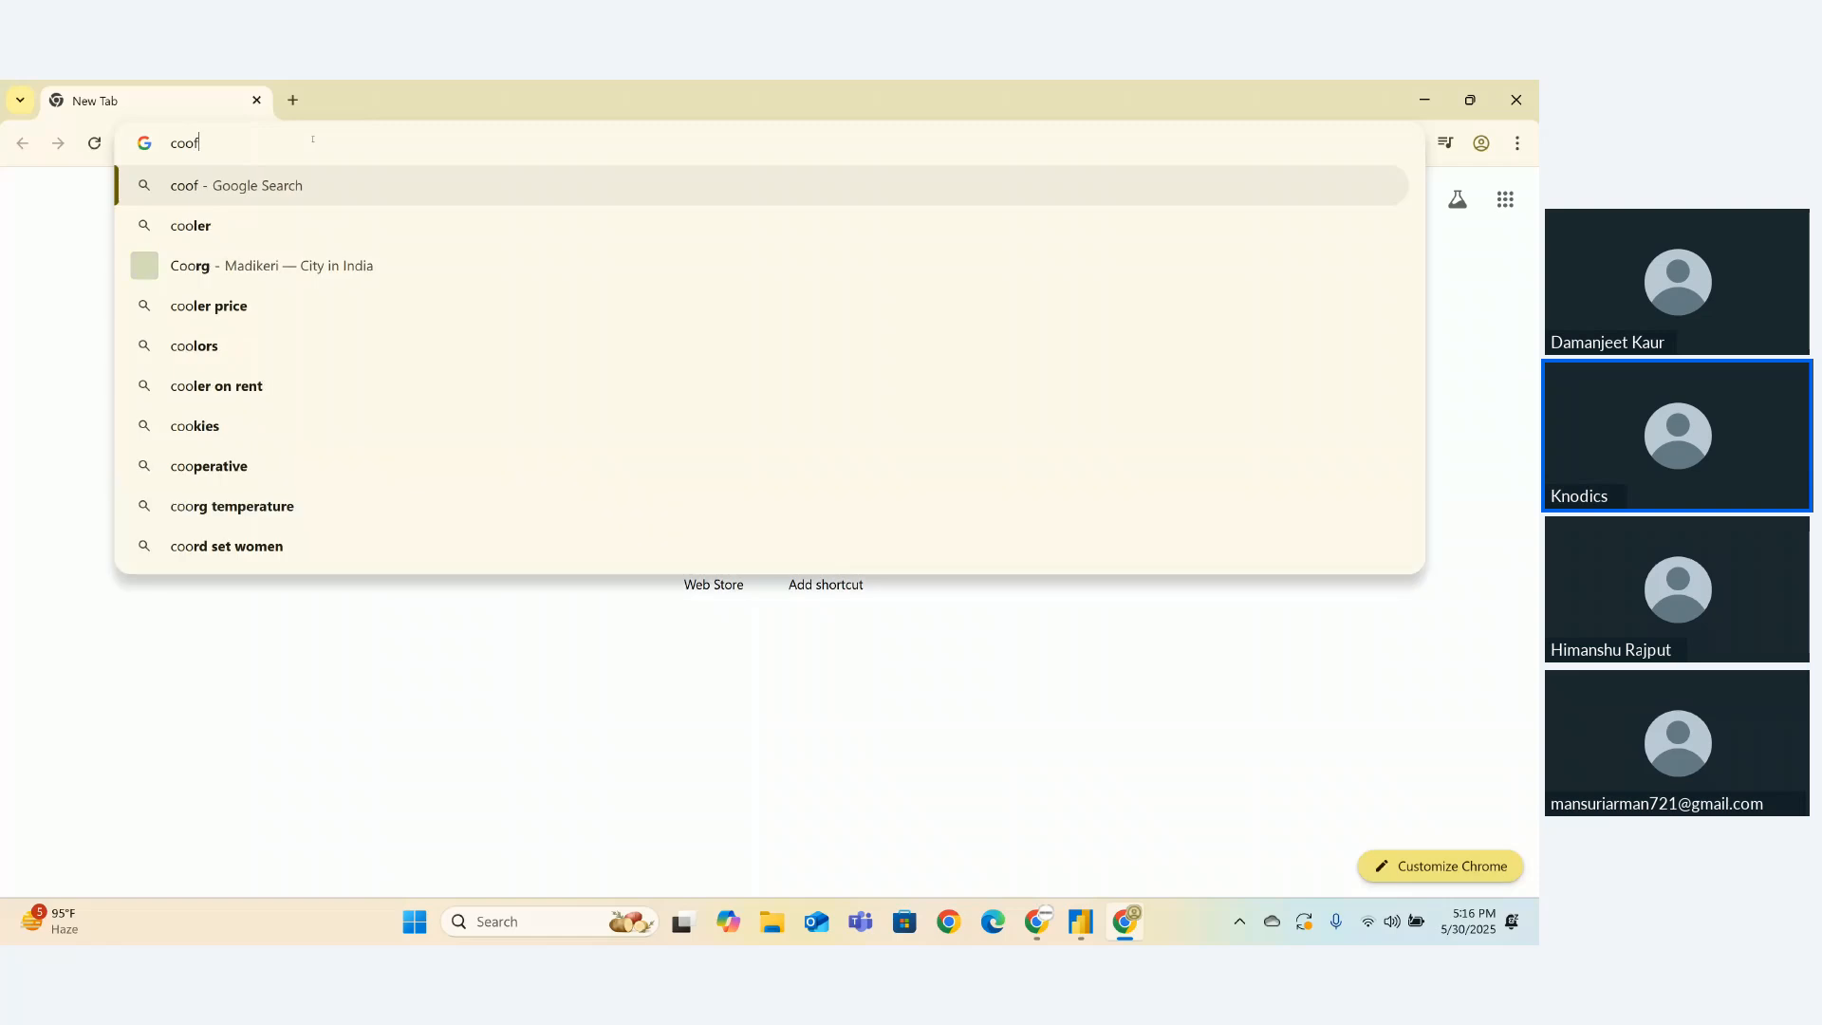
text(fee im)
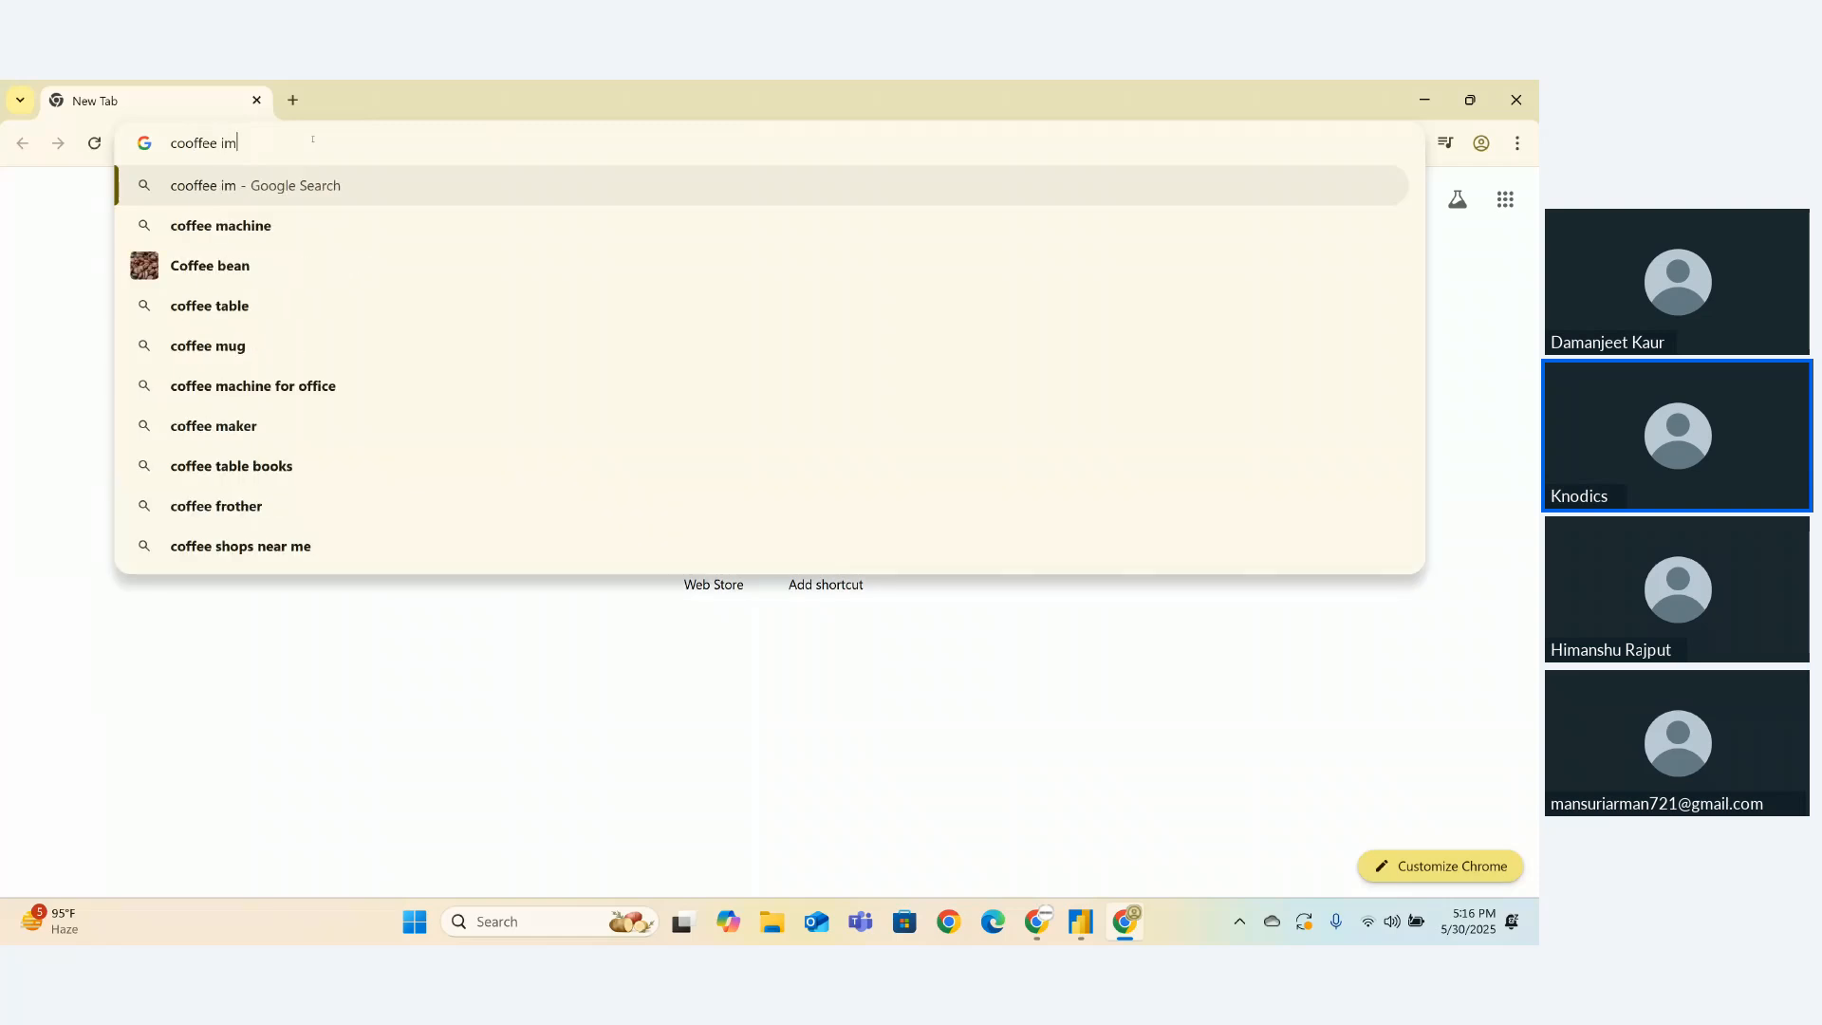
text(gae)
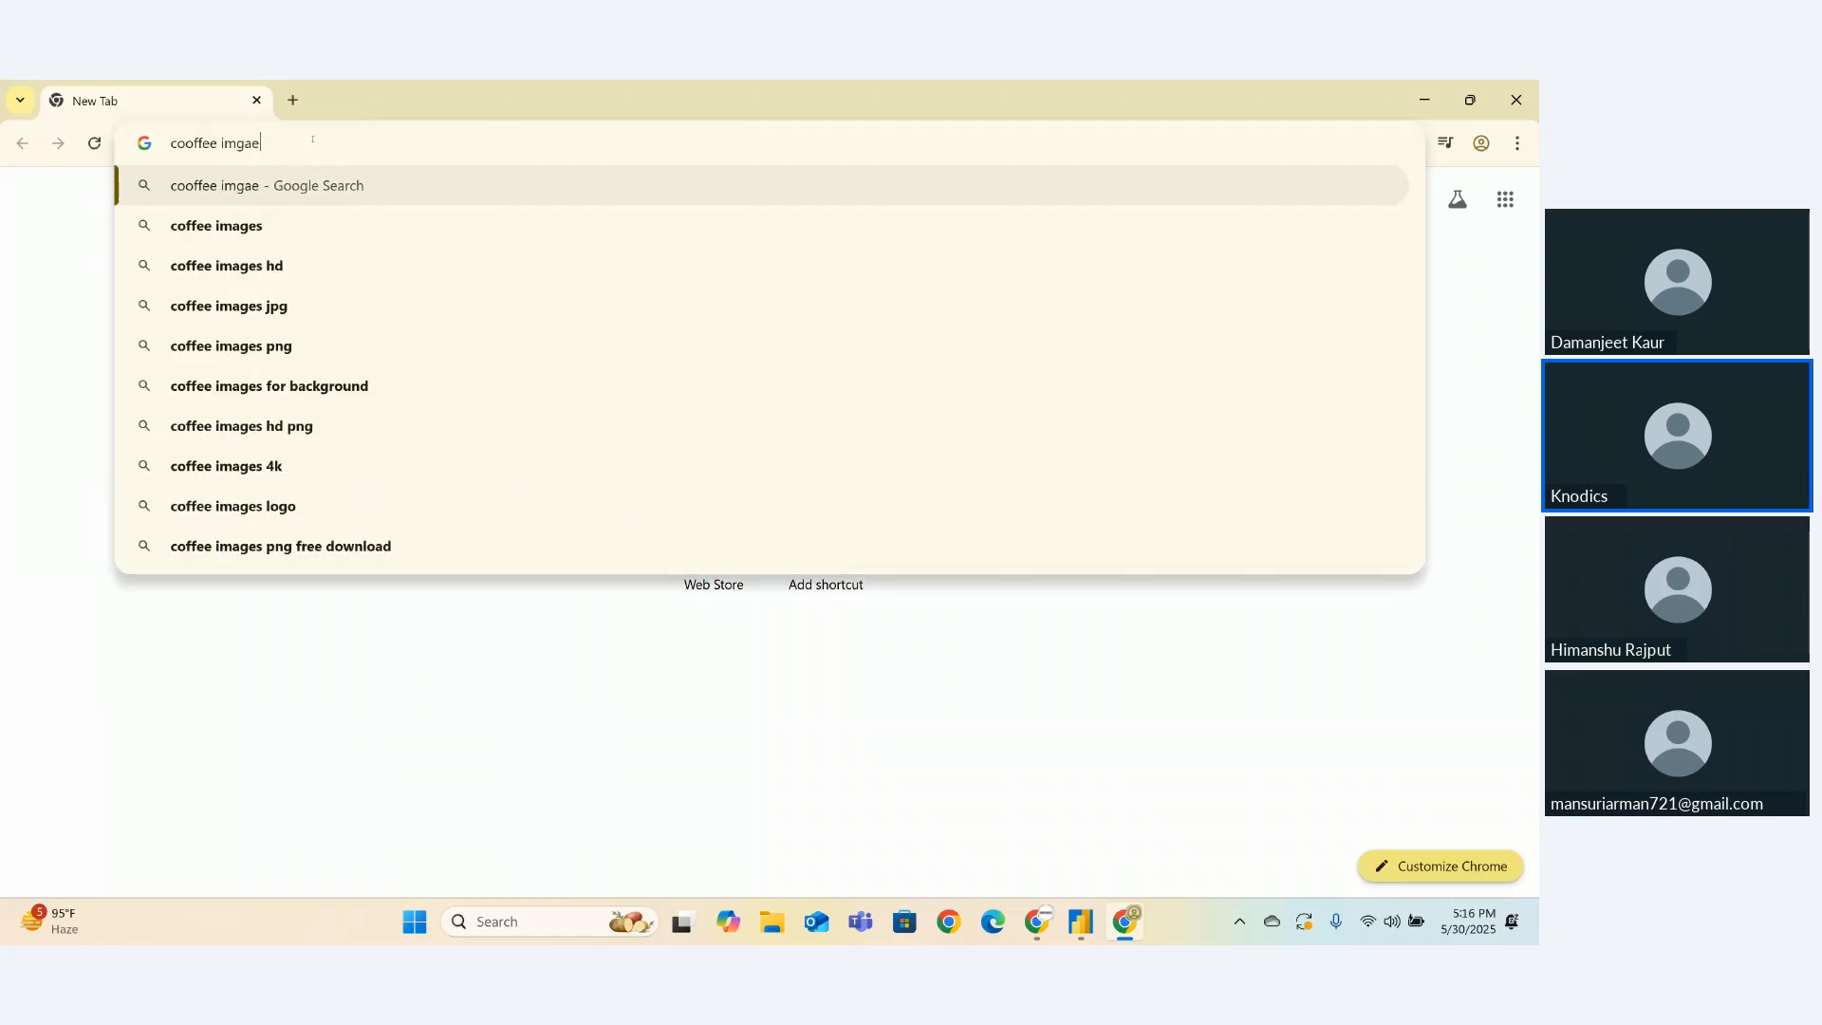
key(Return)
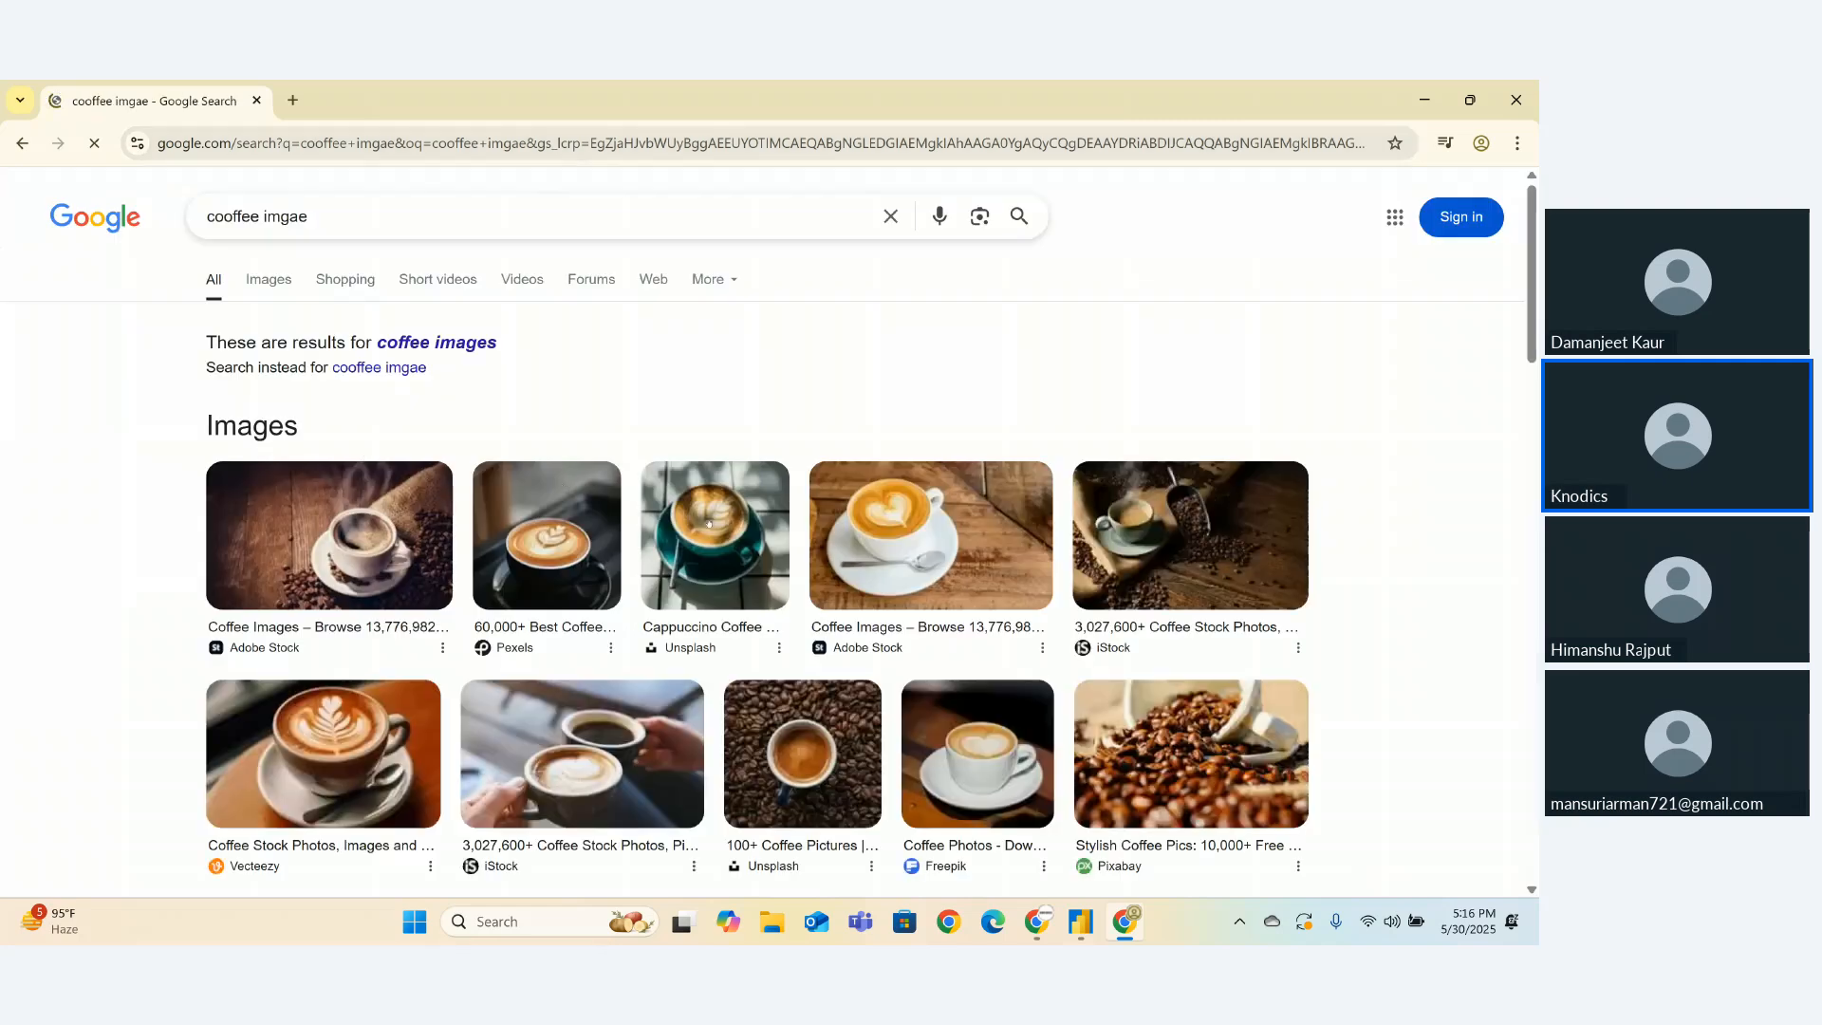
- Save the heart-latte photo as coffee.jpg, show it in its folder, and return to Power BI
click(849, 517)
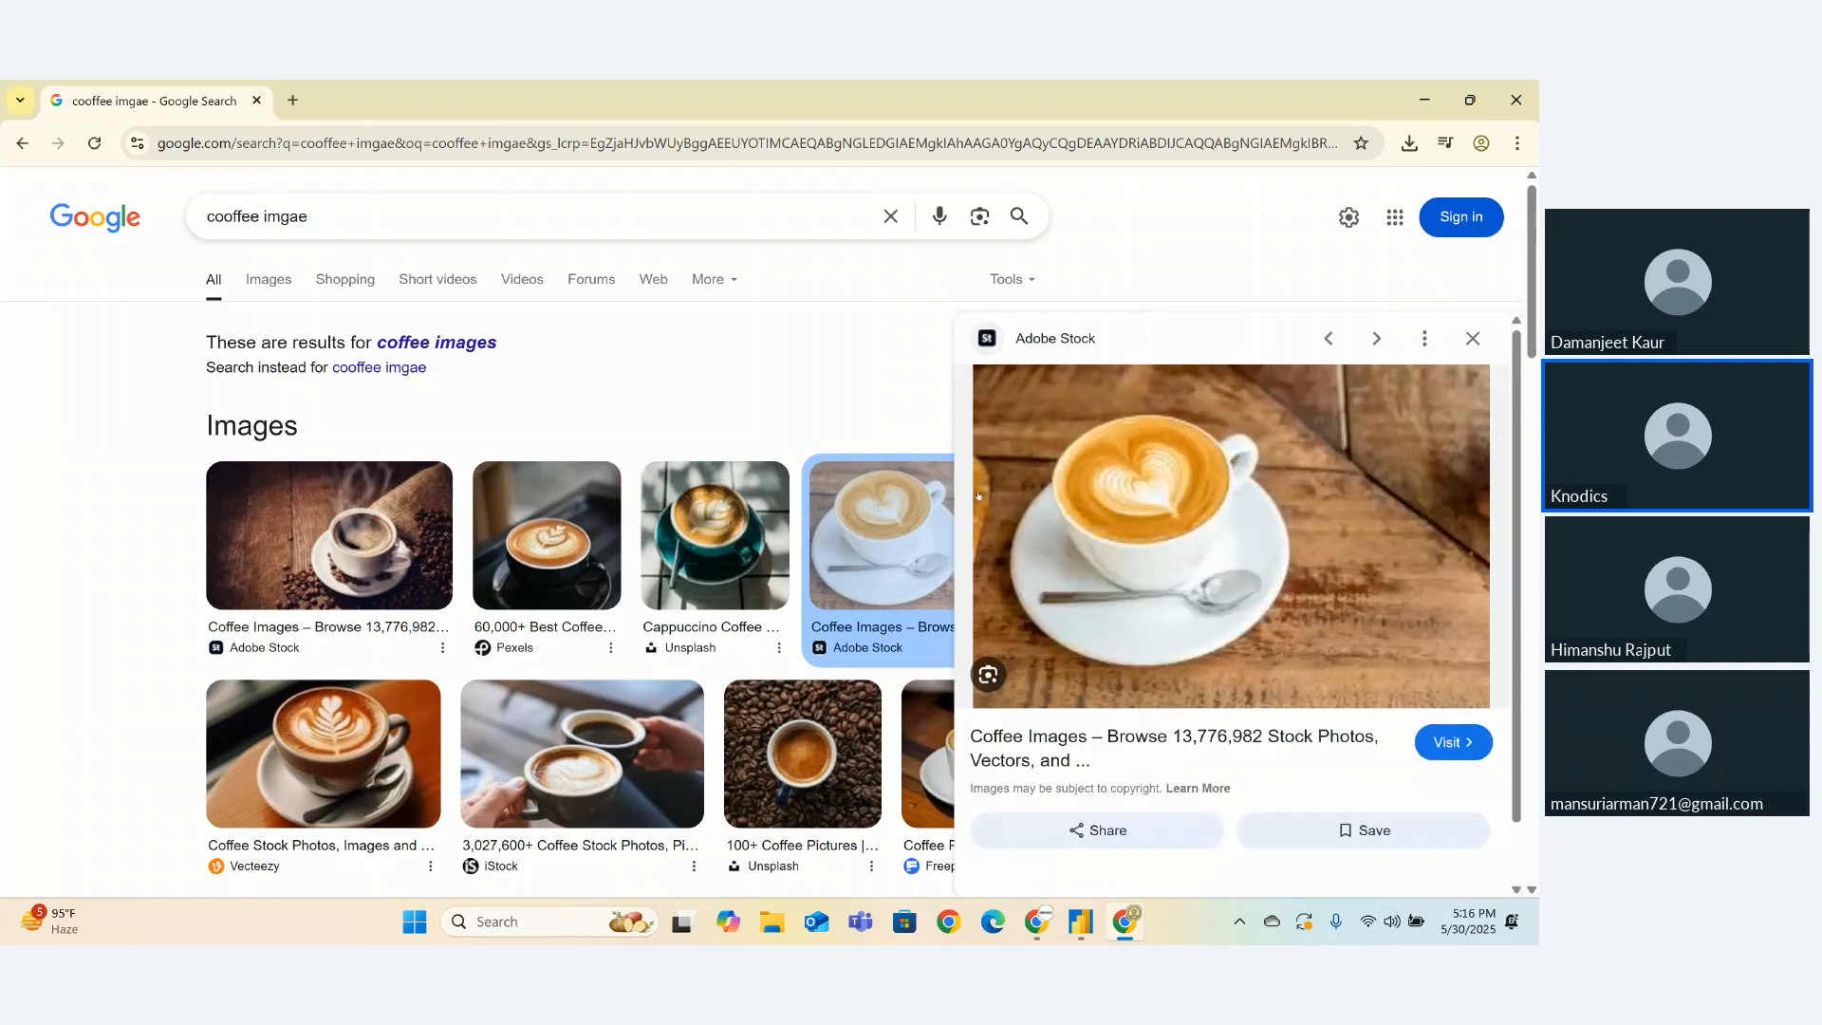
right_click(1090, 522)
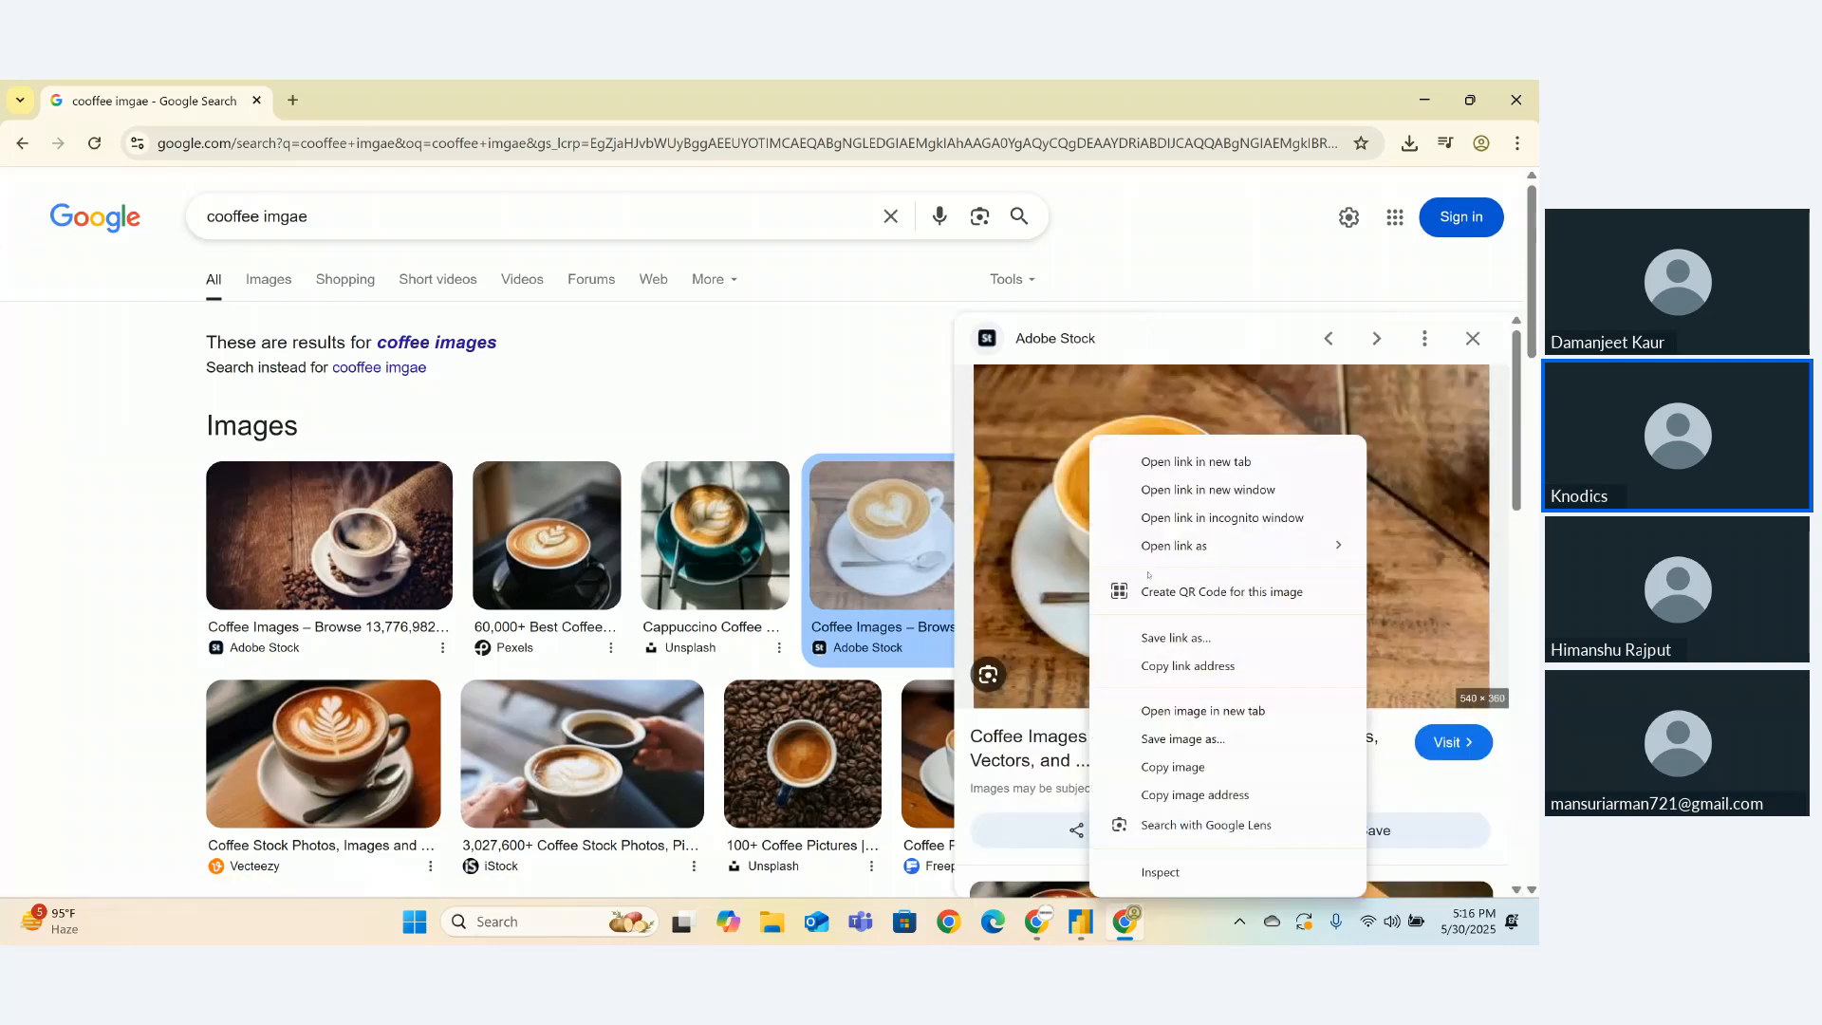
click(1170, 763)
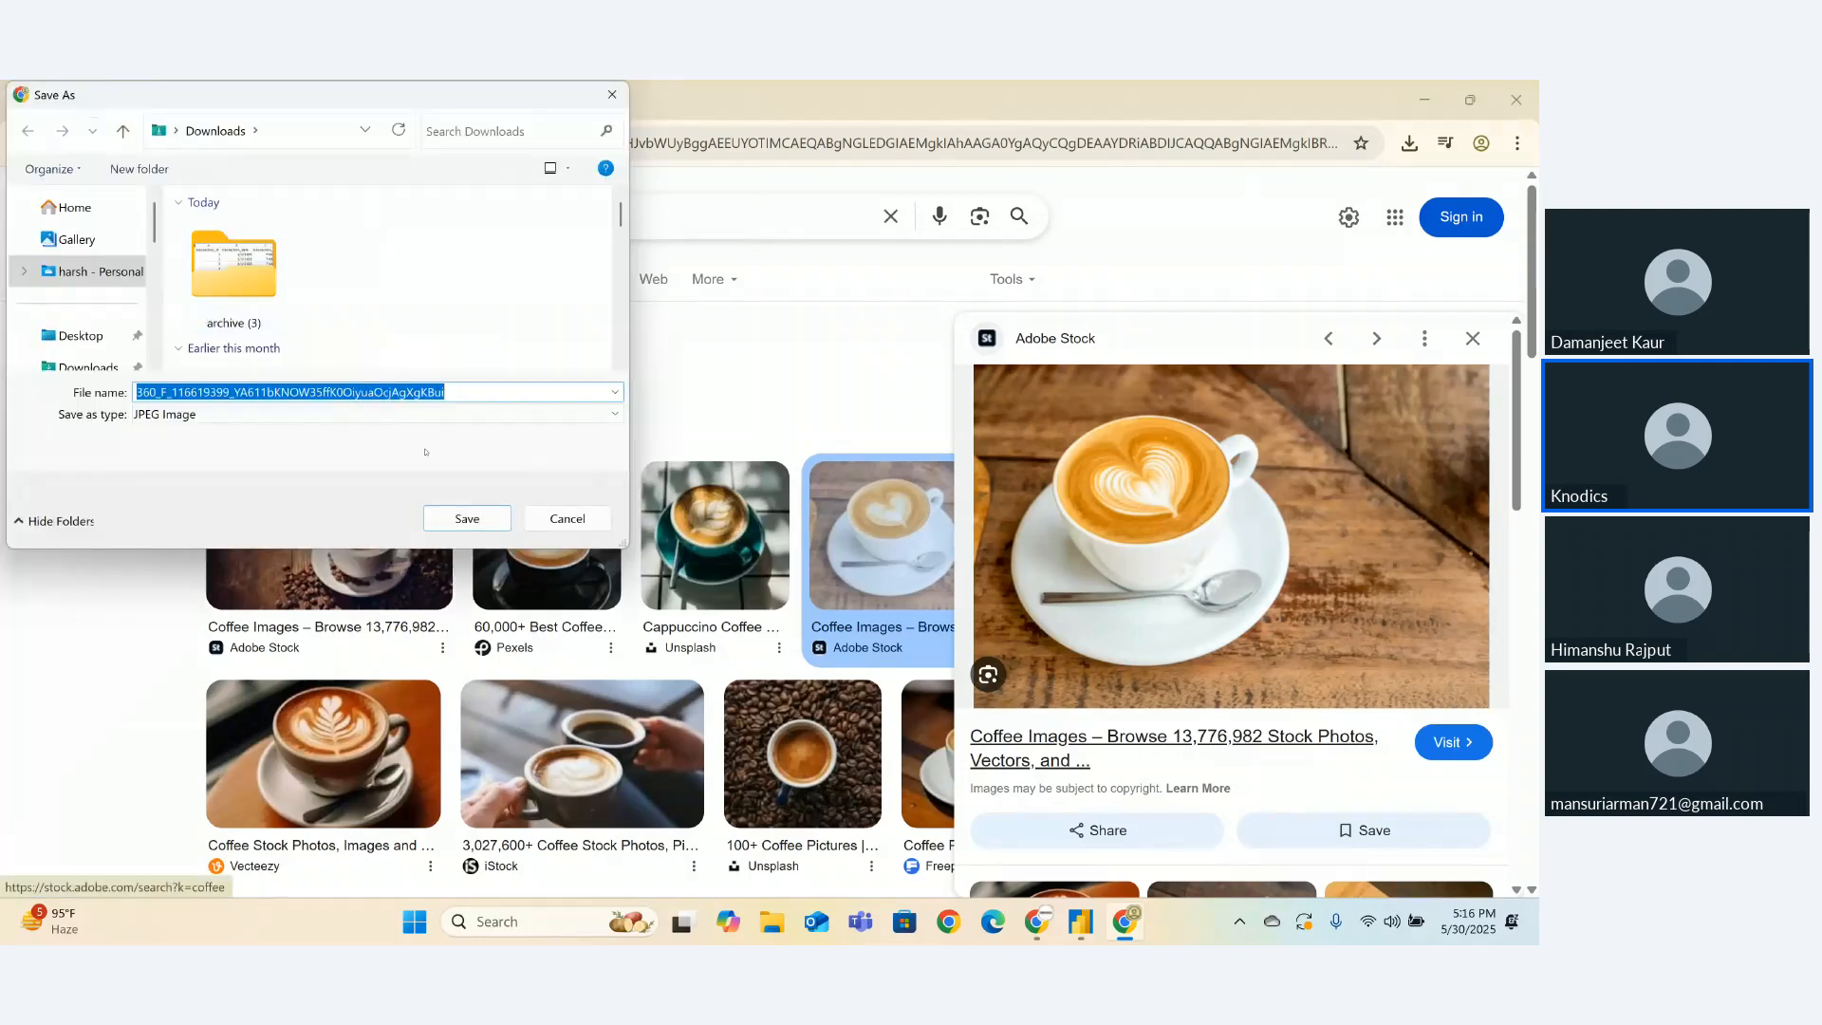
text(coffee)
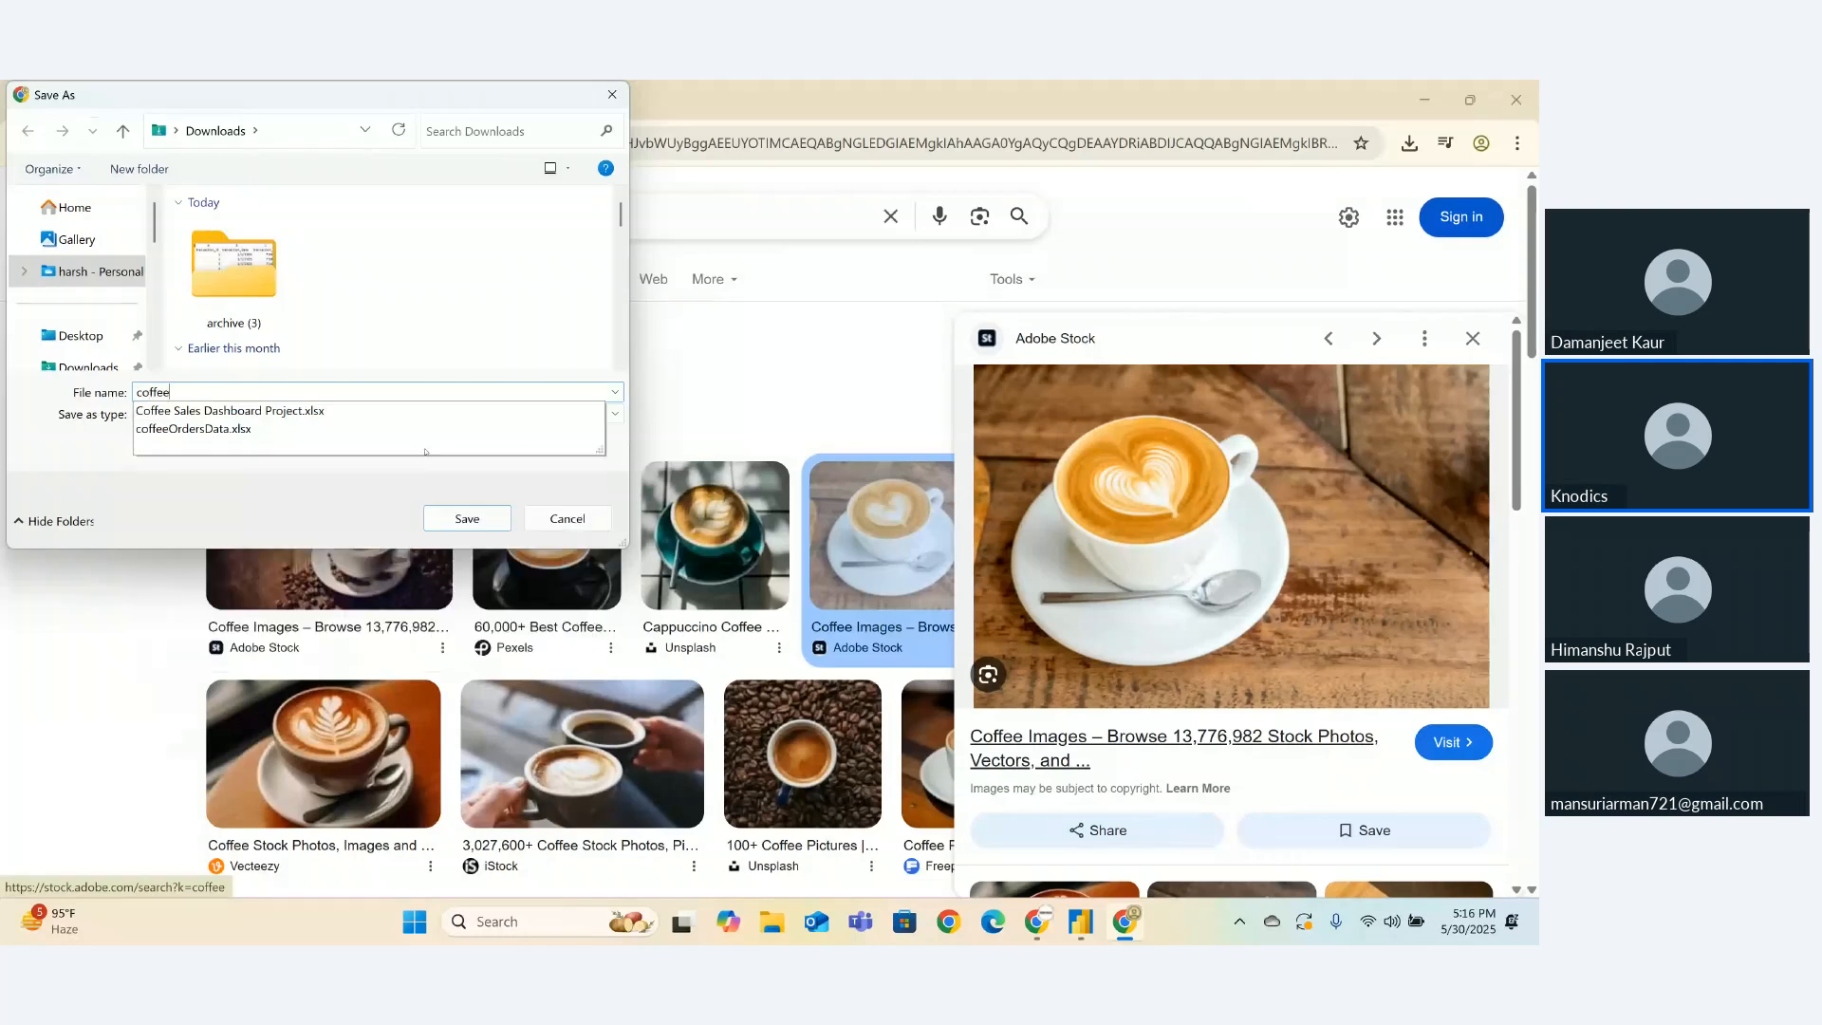
key(Return)
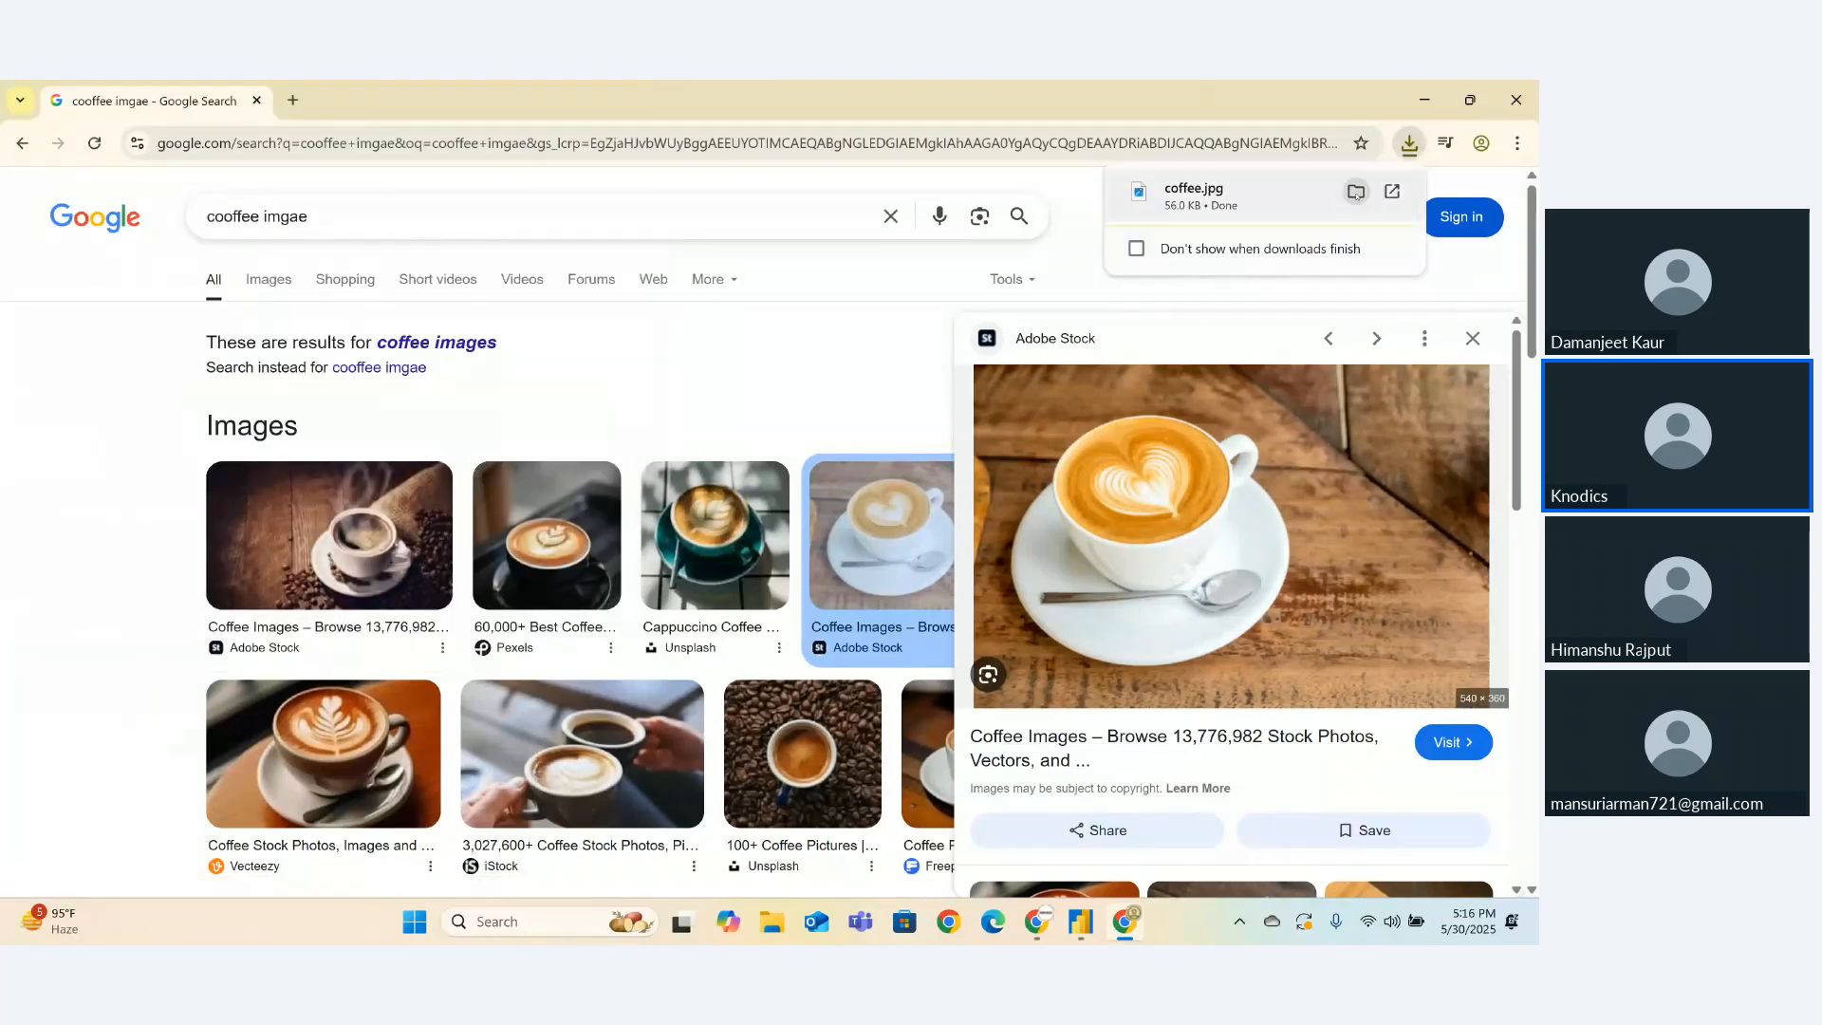
click(1356, 192)
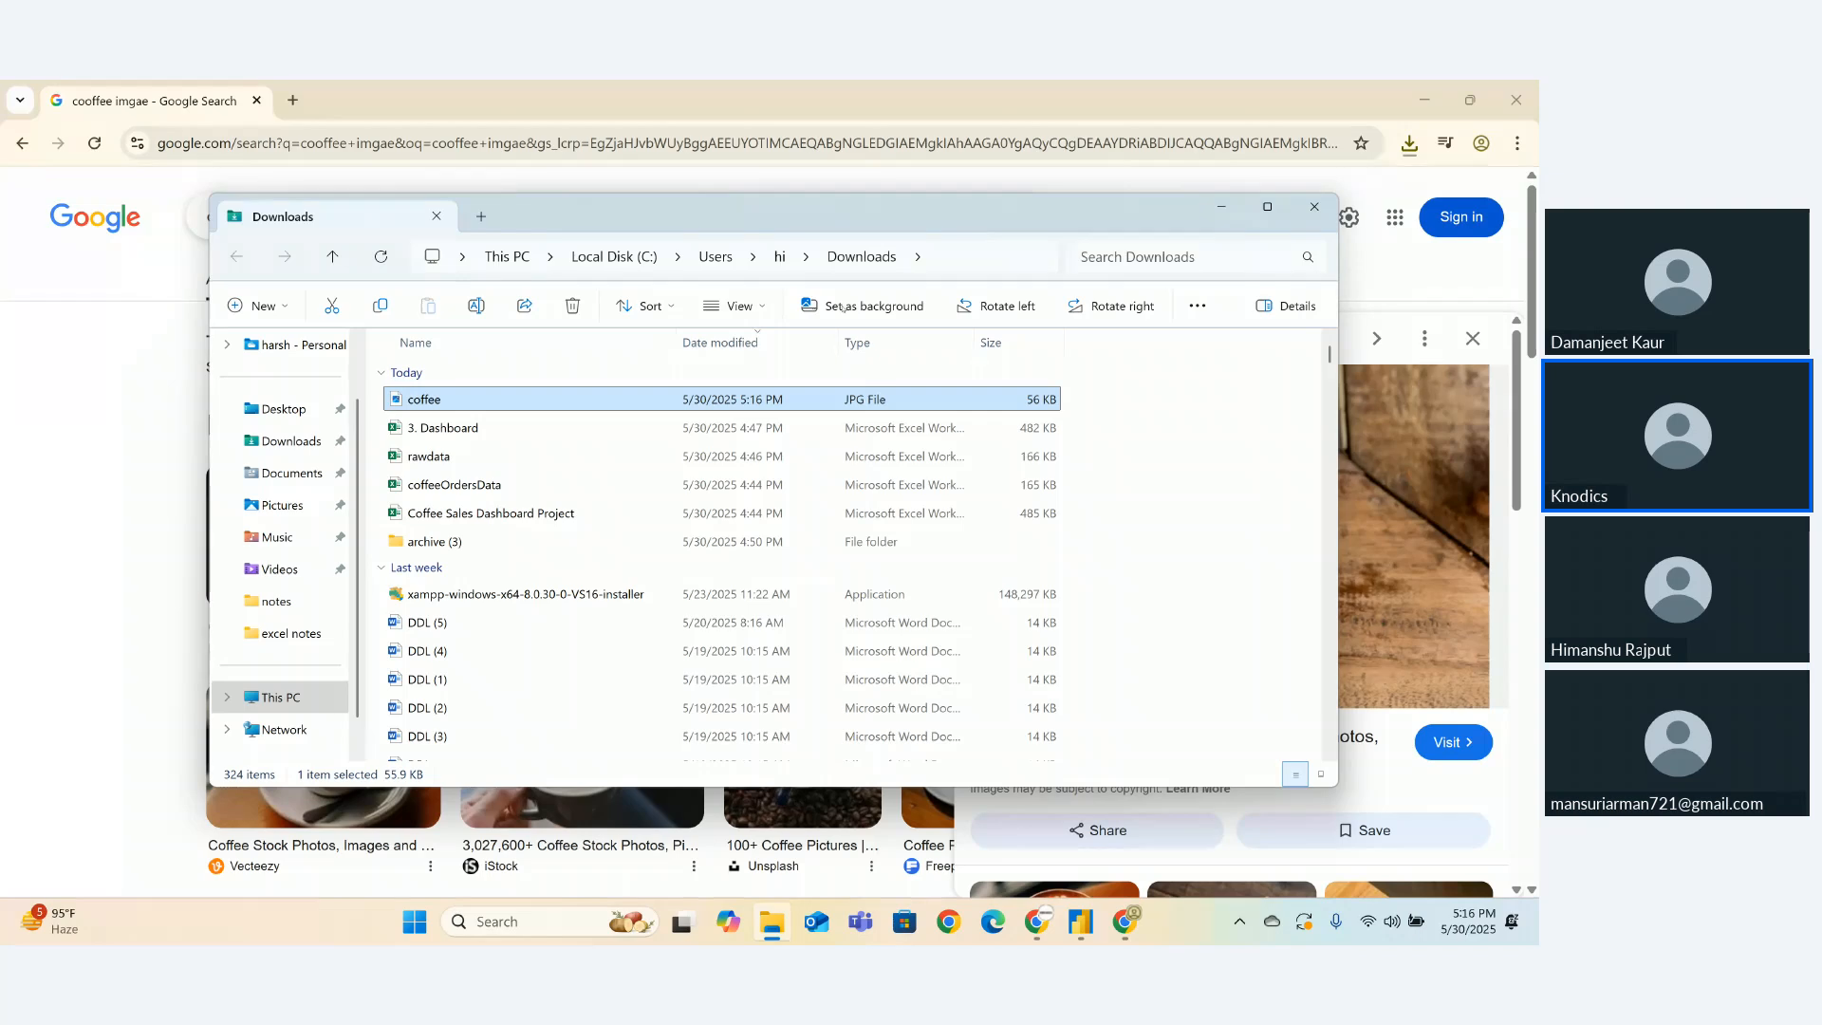
click(1081, 927)
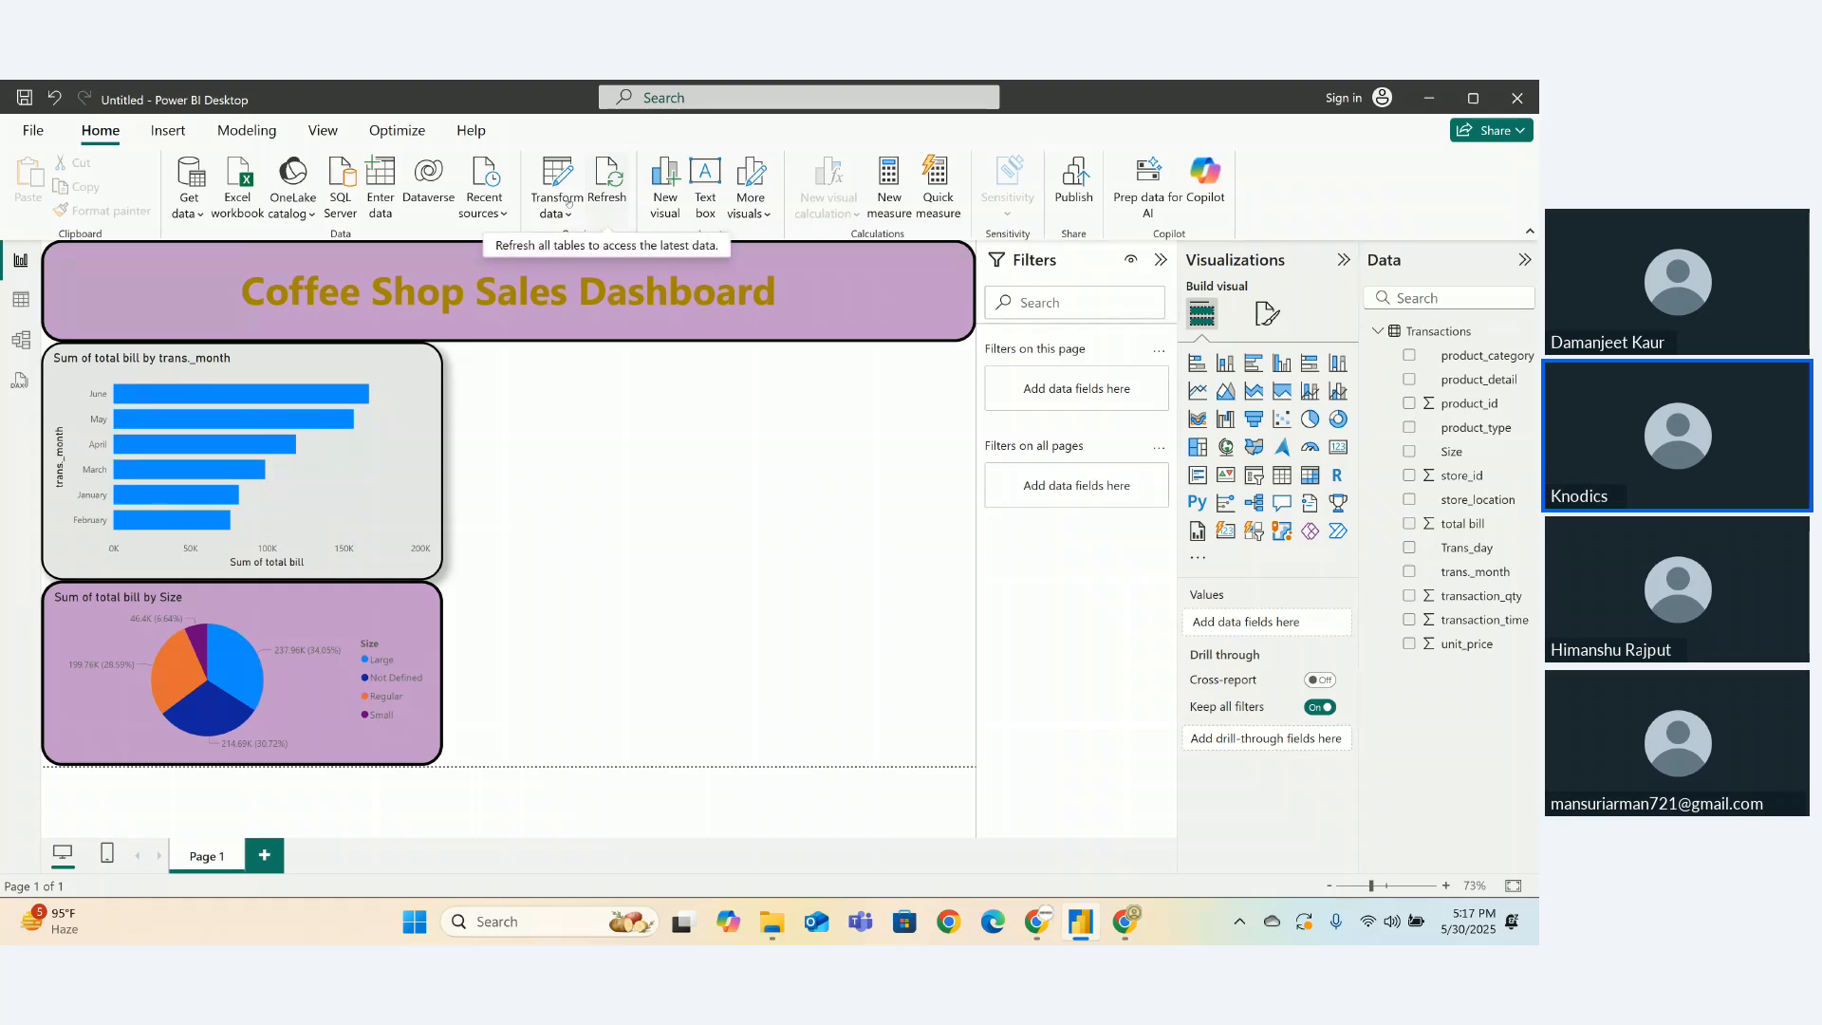
- Insert the coffee image from Downloads and shrink it into the left end of the banner
click(170, 130)
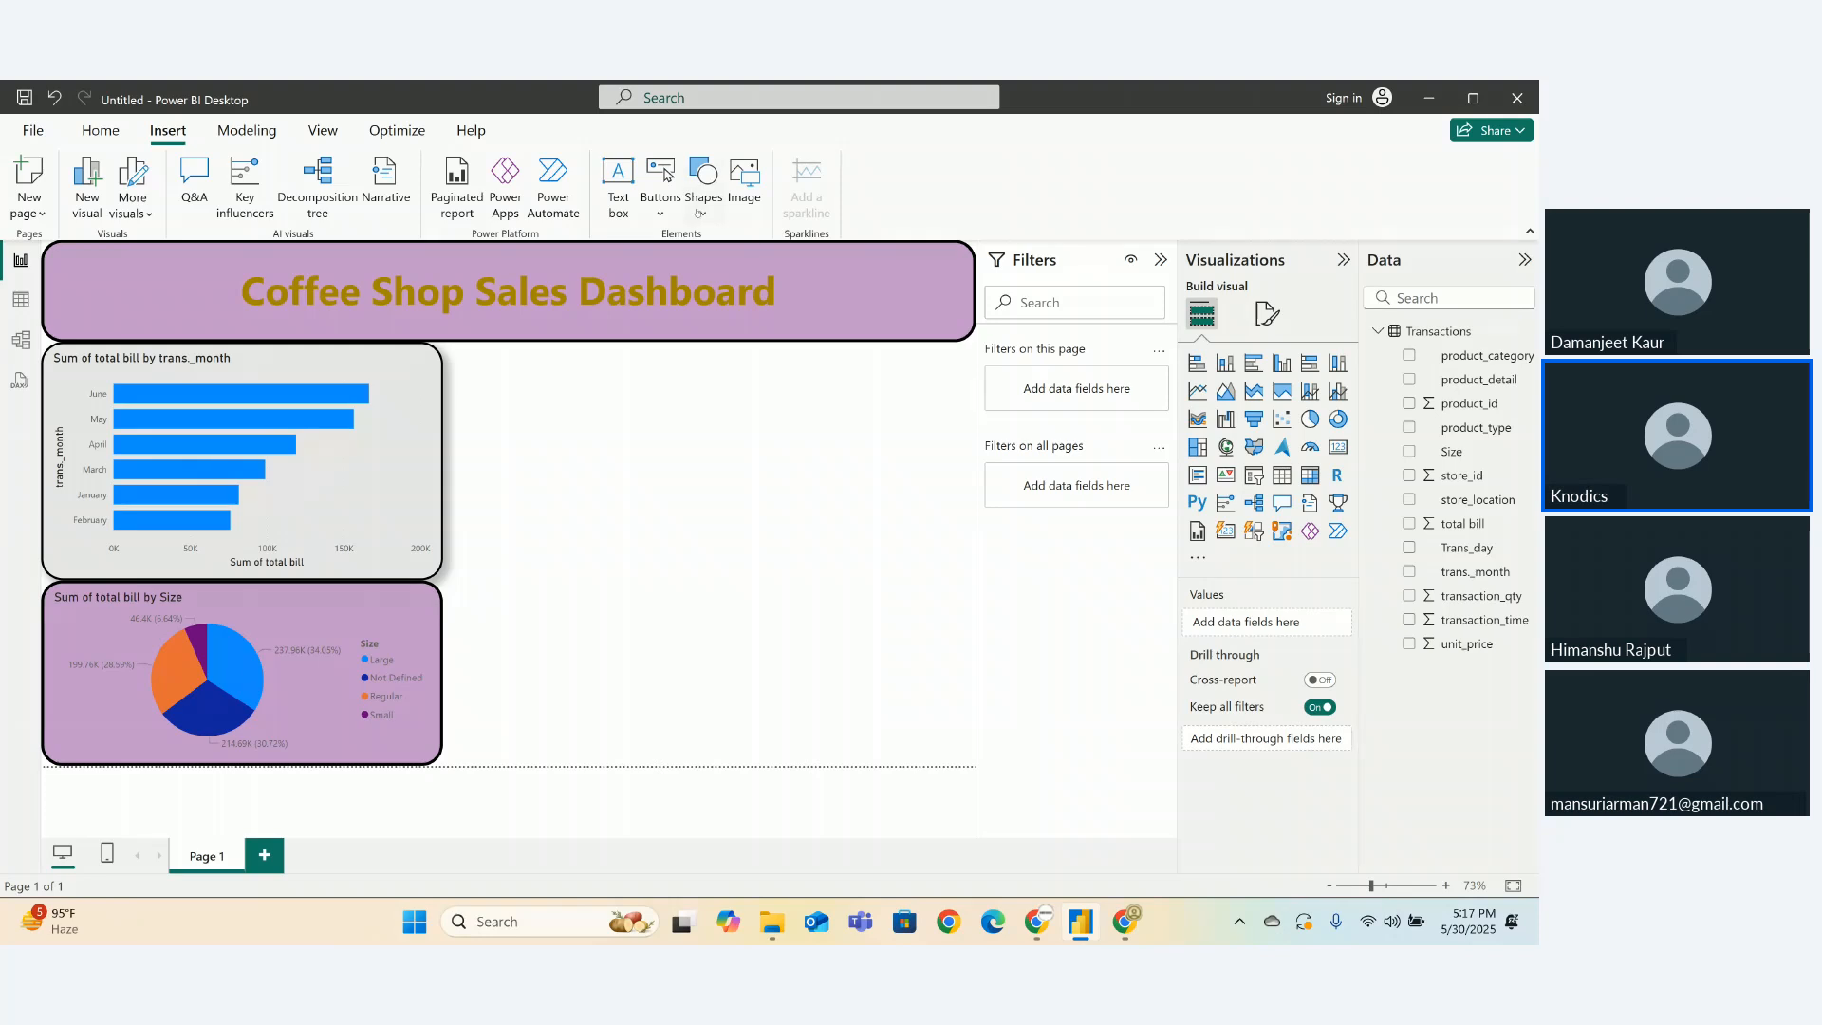
click(747, 192)
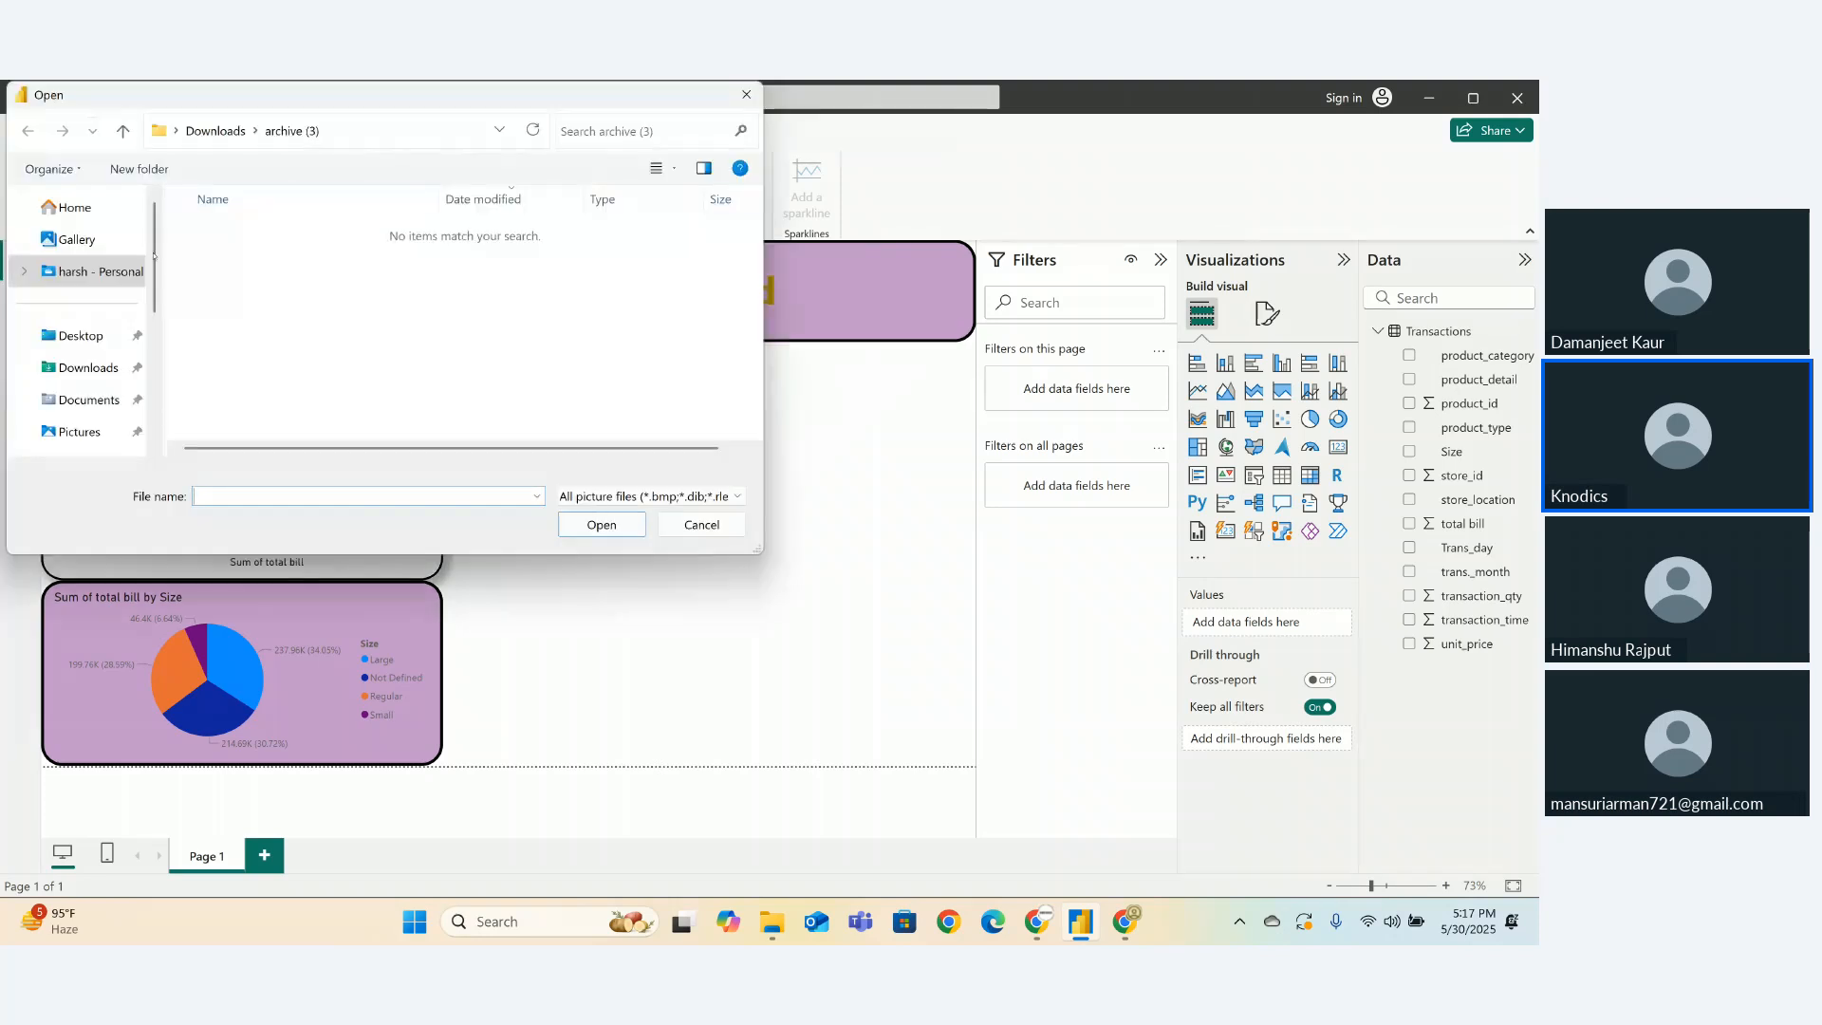
click(89, 367)
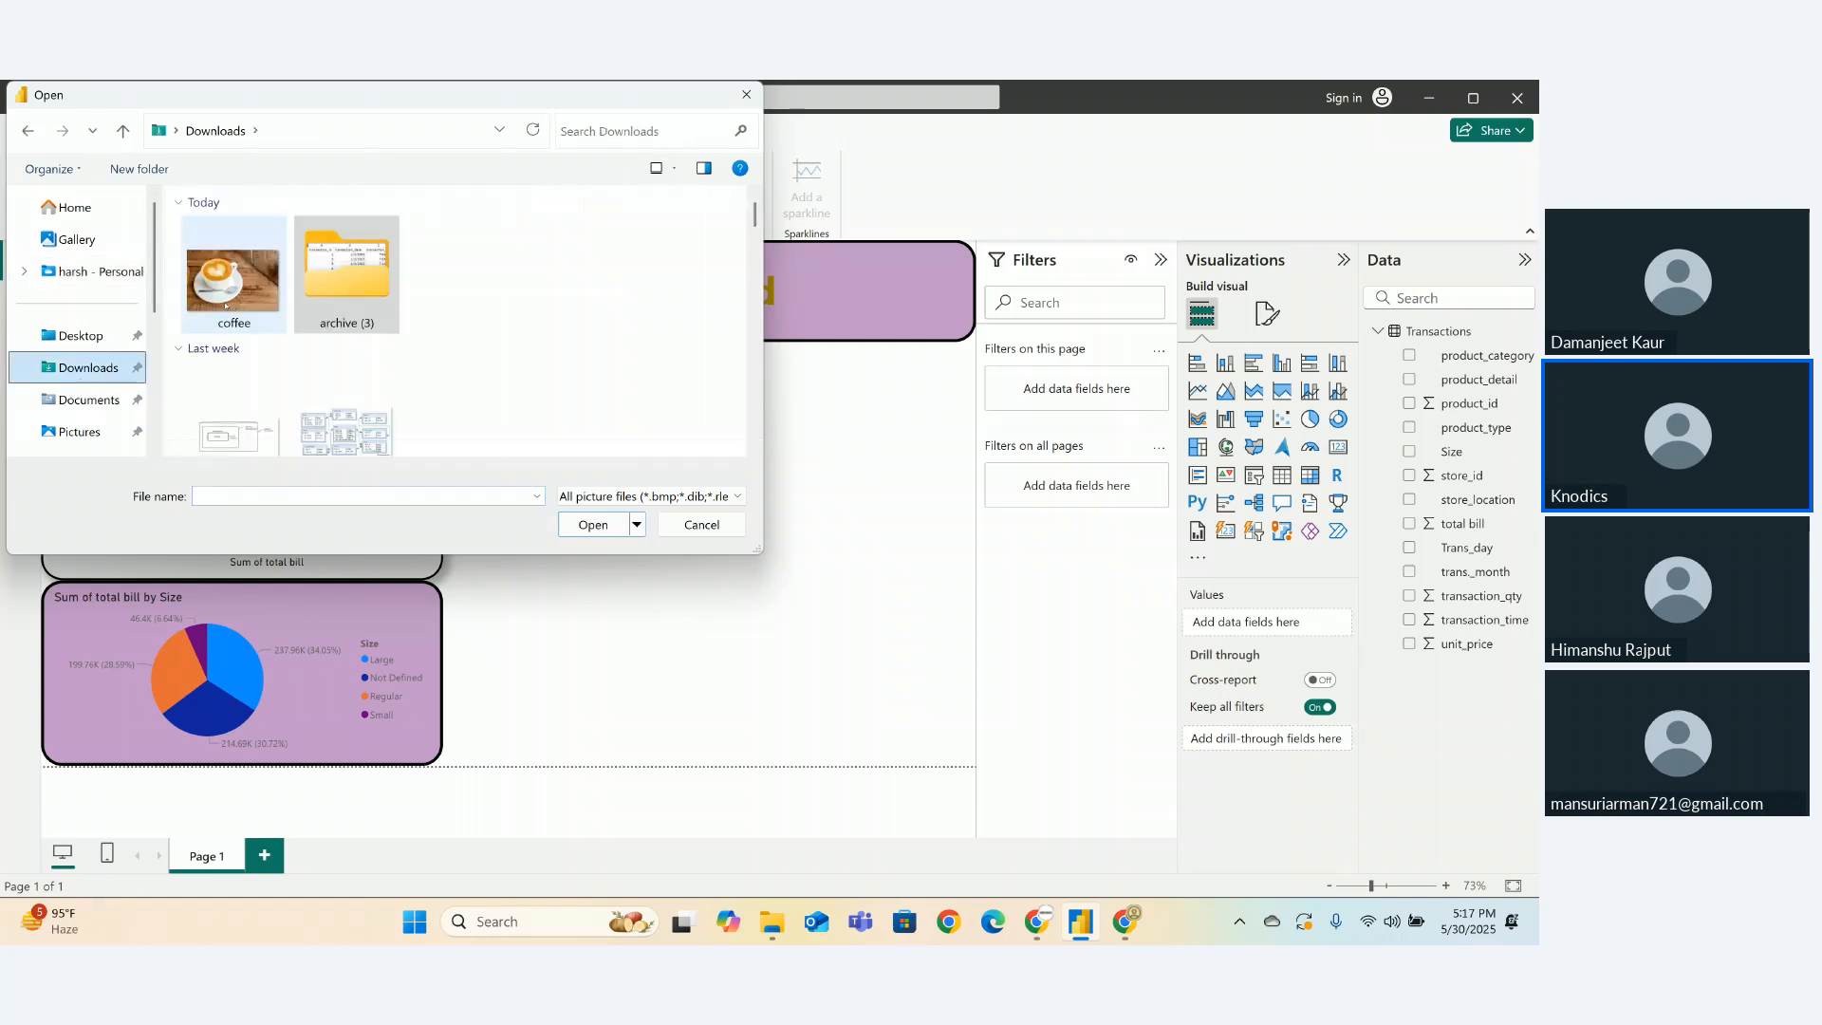
click(245, 296)
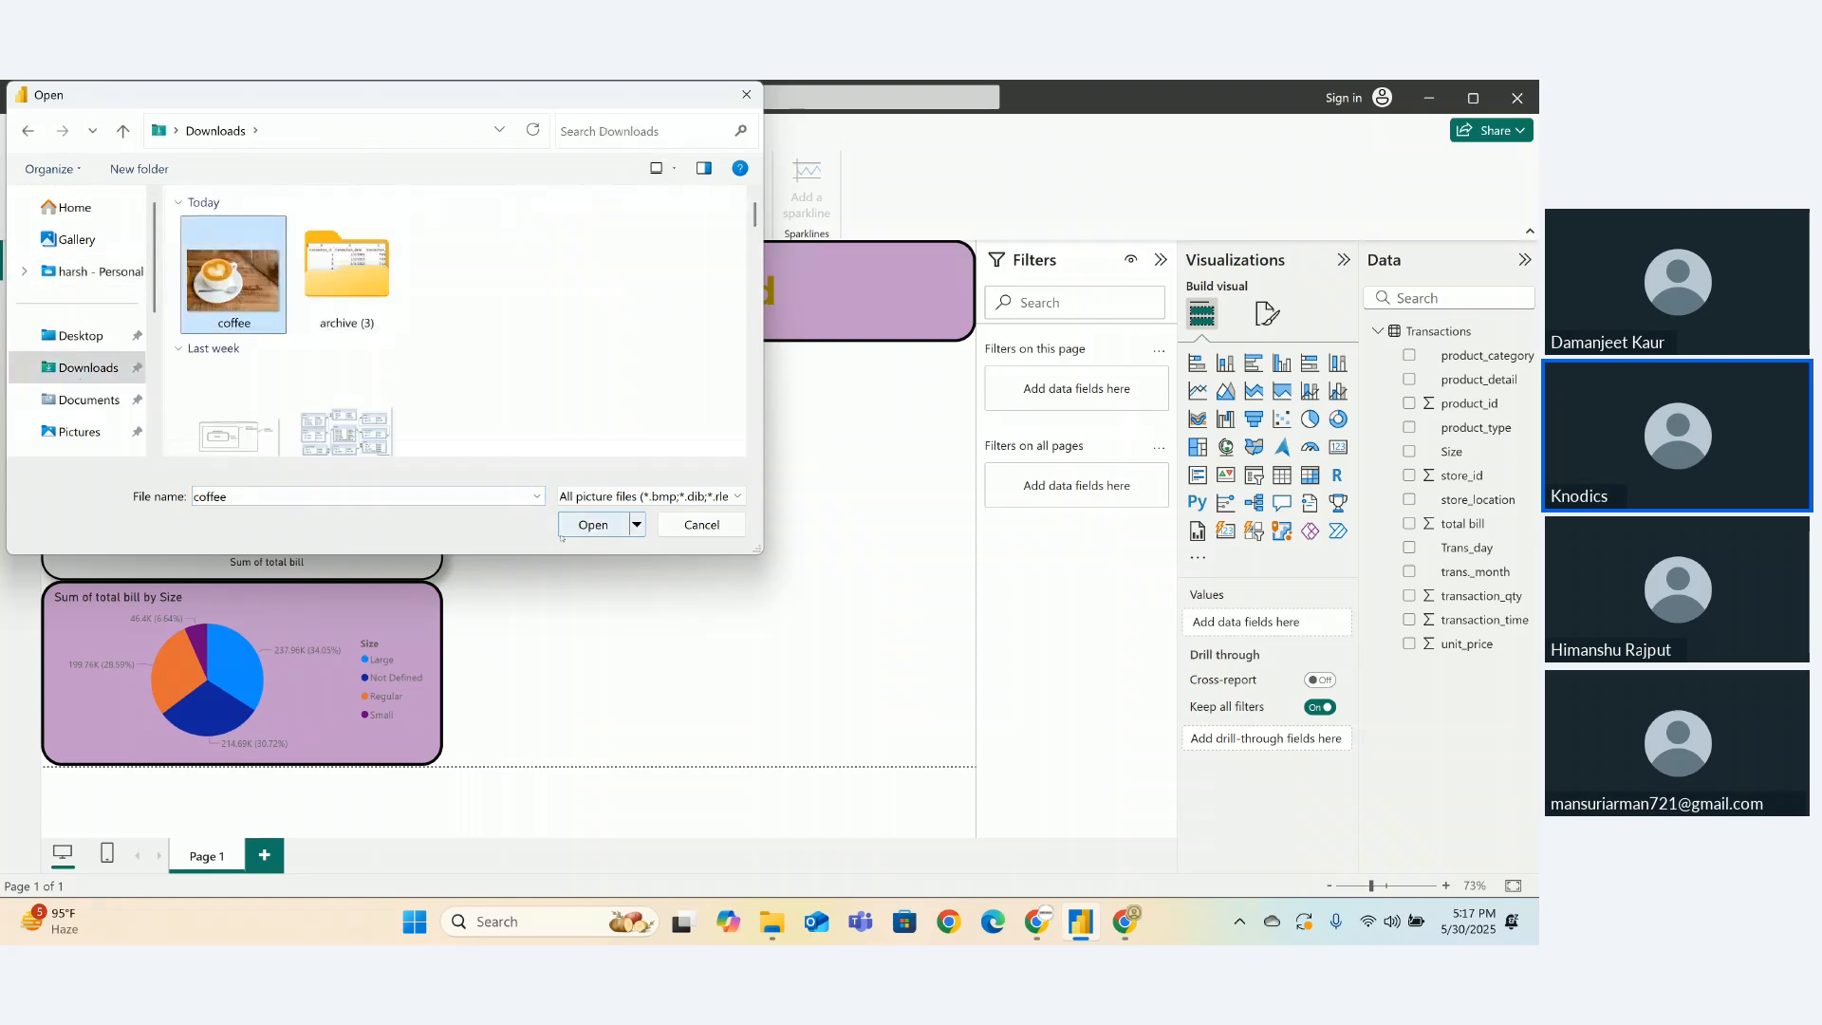
click(593, 524)
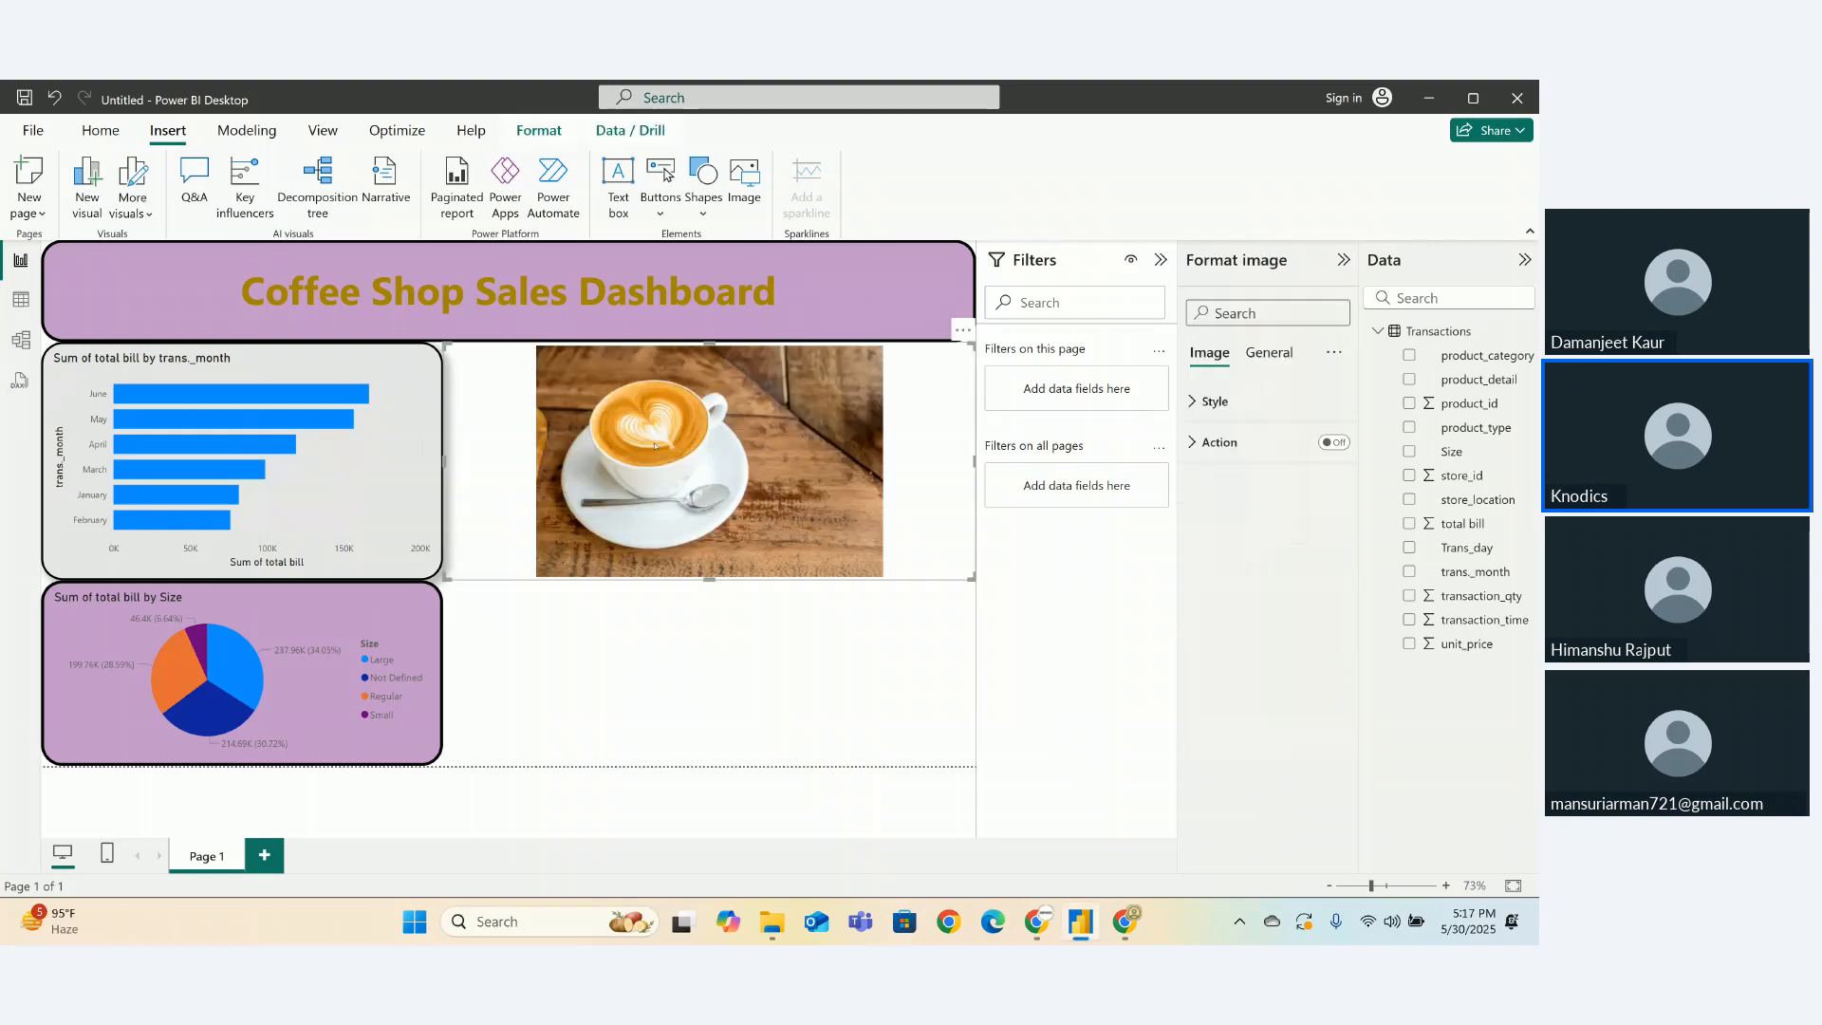
drag(600, 521, 166, 315)
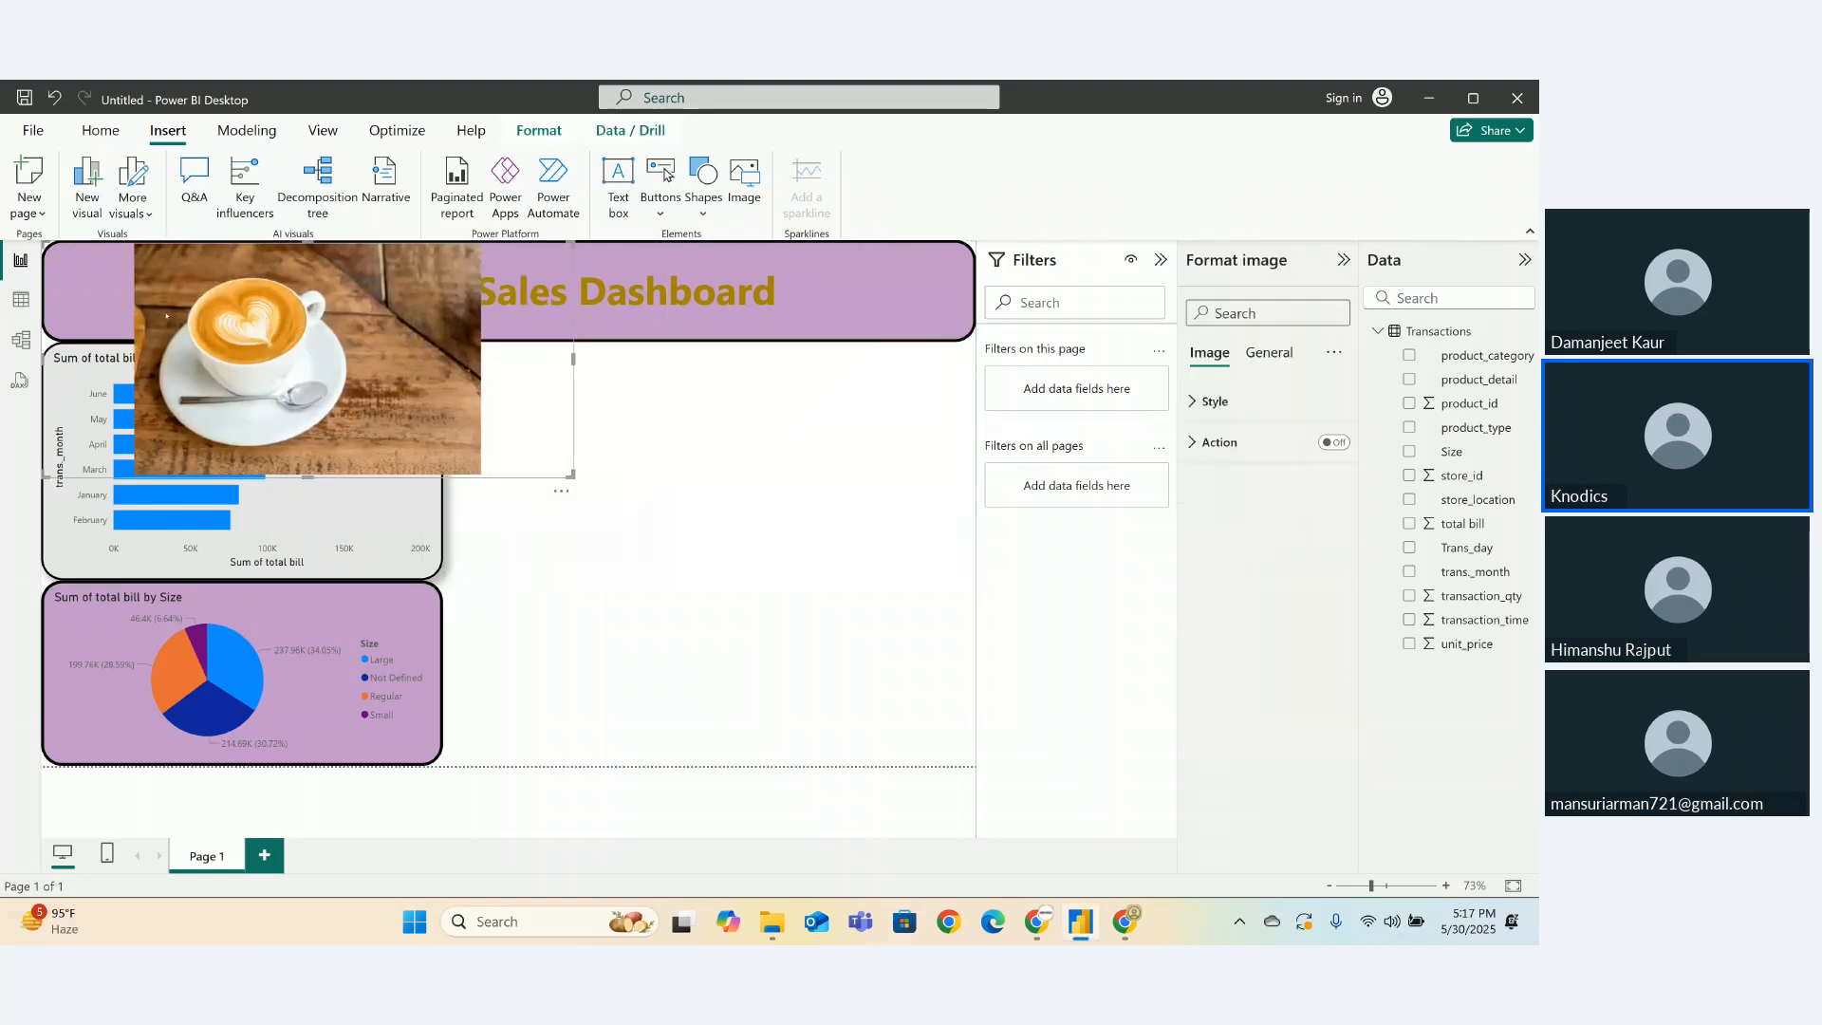
drag(570, 475, 212, 323)
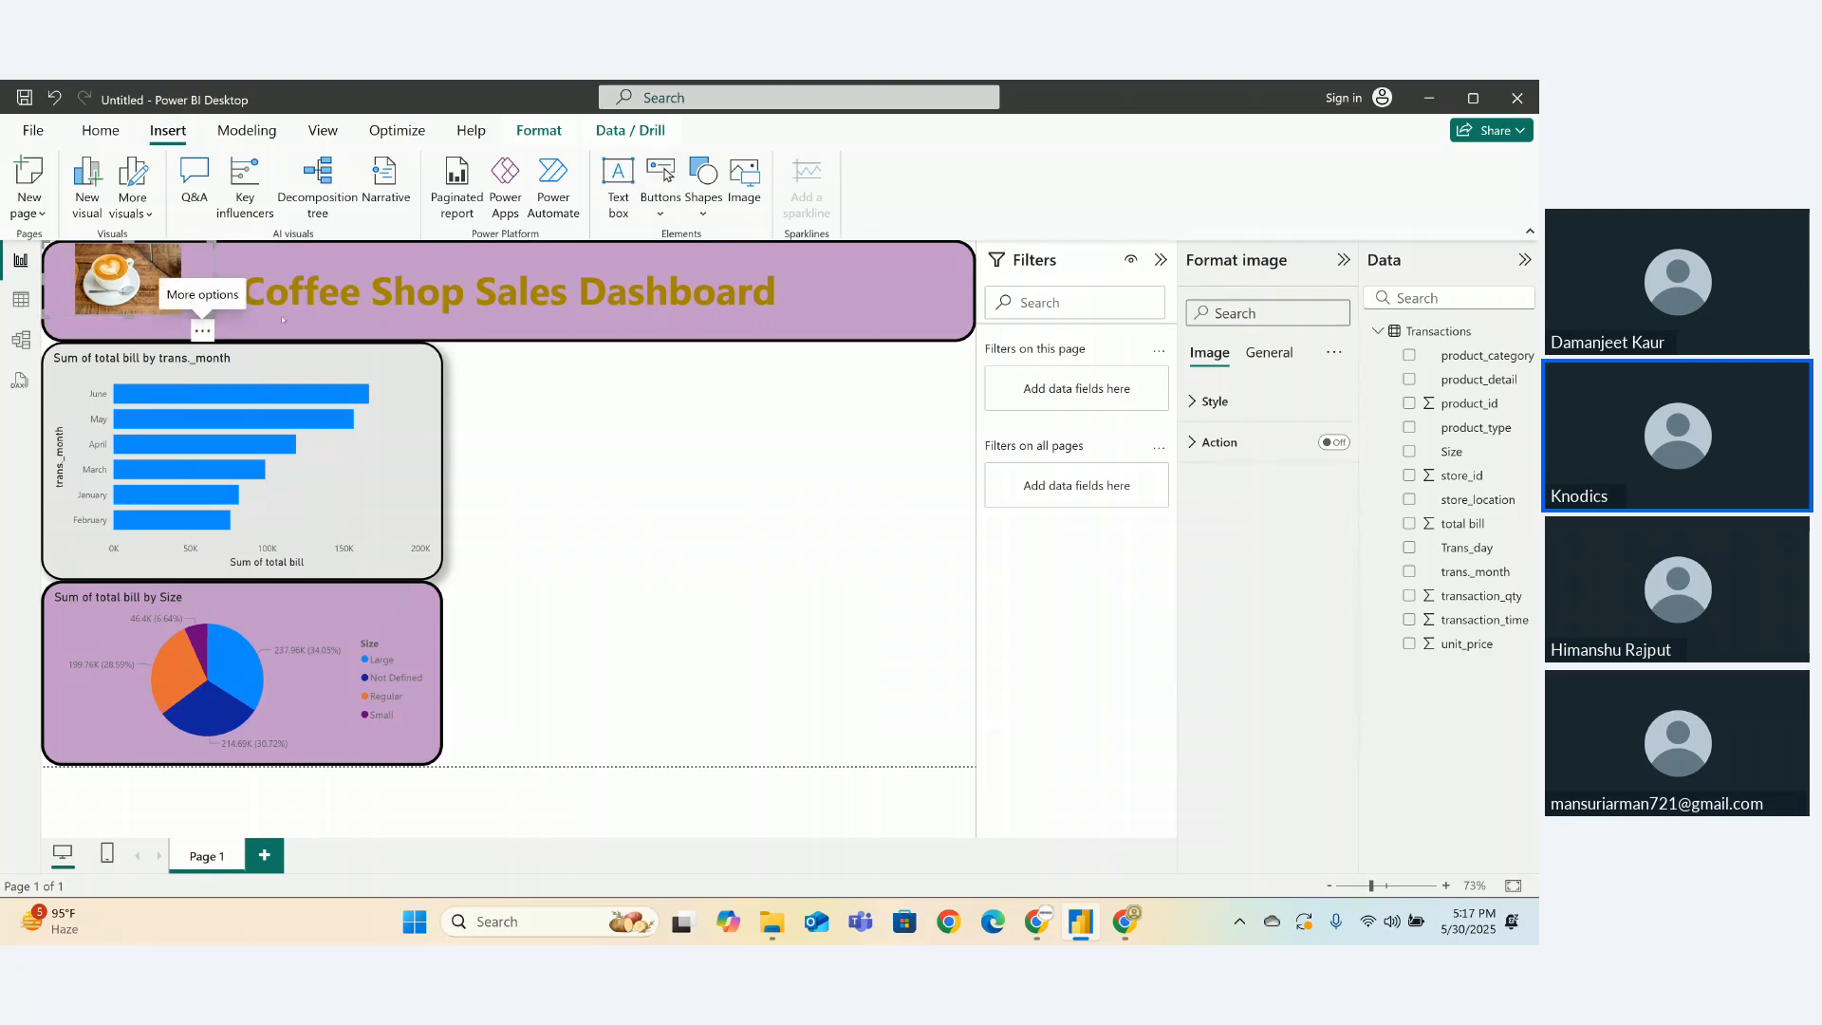
- Set the coffee image scaling to Fill and nudge it further into the banner
click(1198, 402)
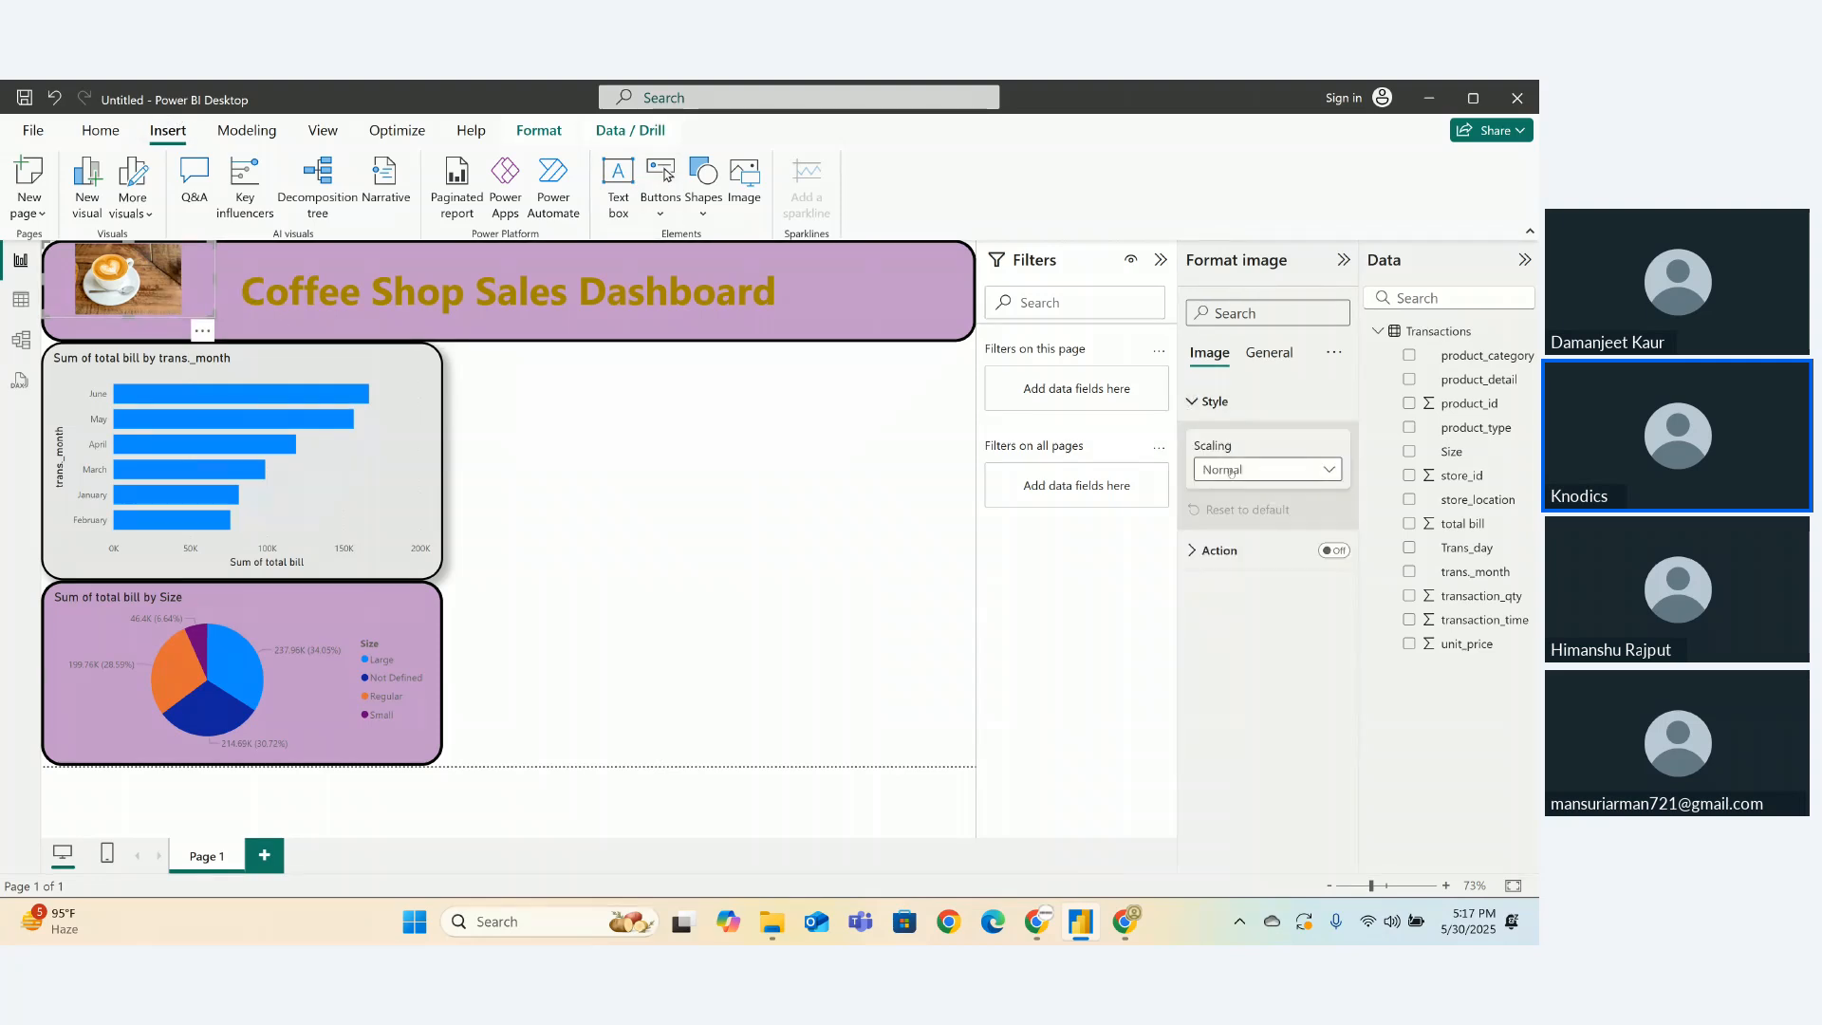
click(1231, 472)
click(1209, 541)
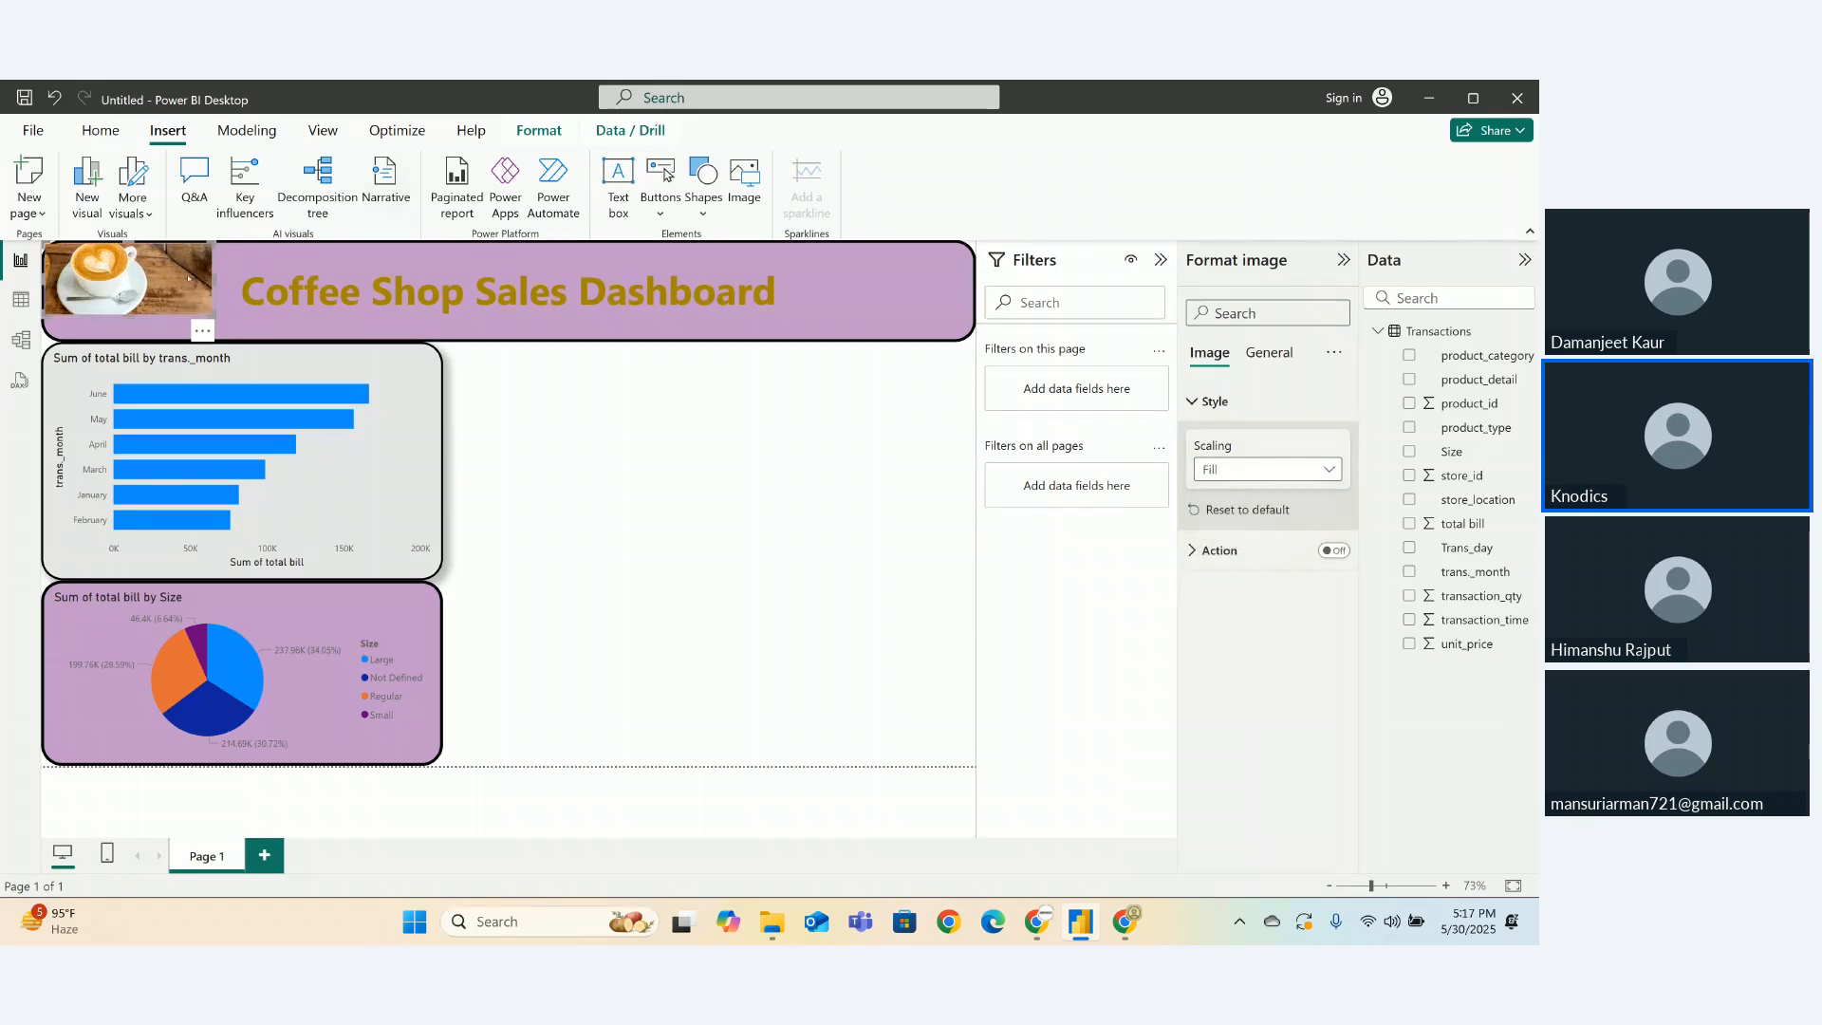
drag(190, 273, 197, 283)
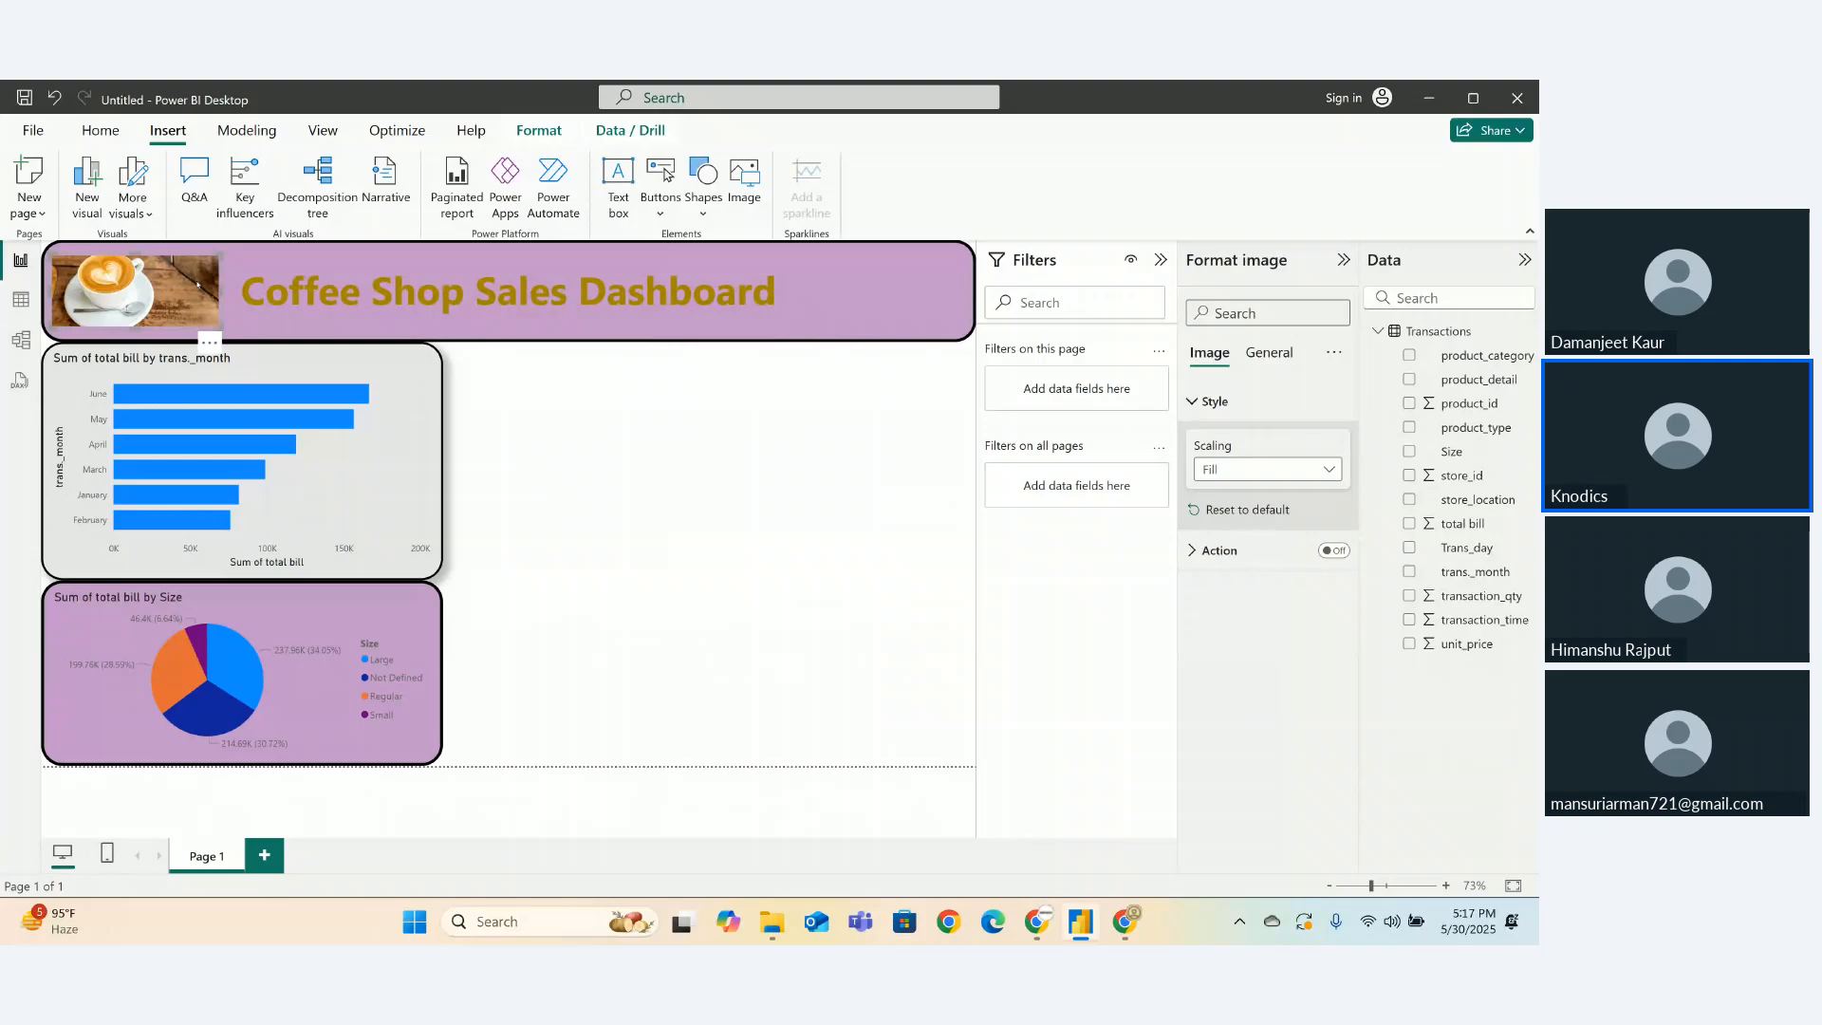
click(534, 493)
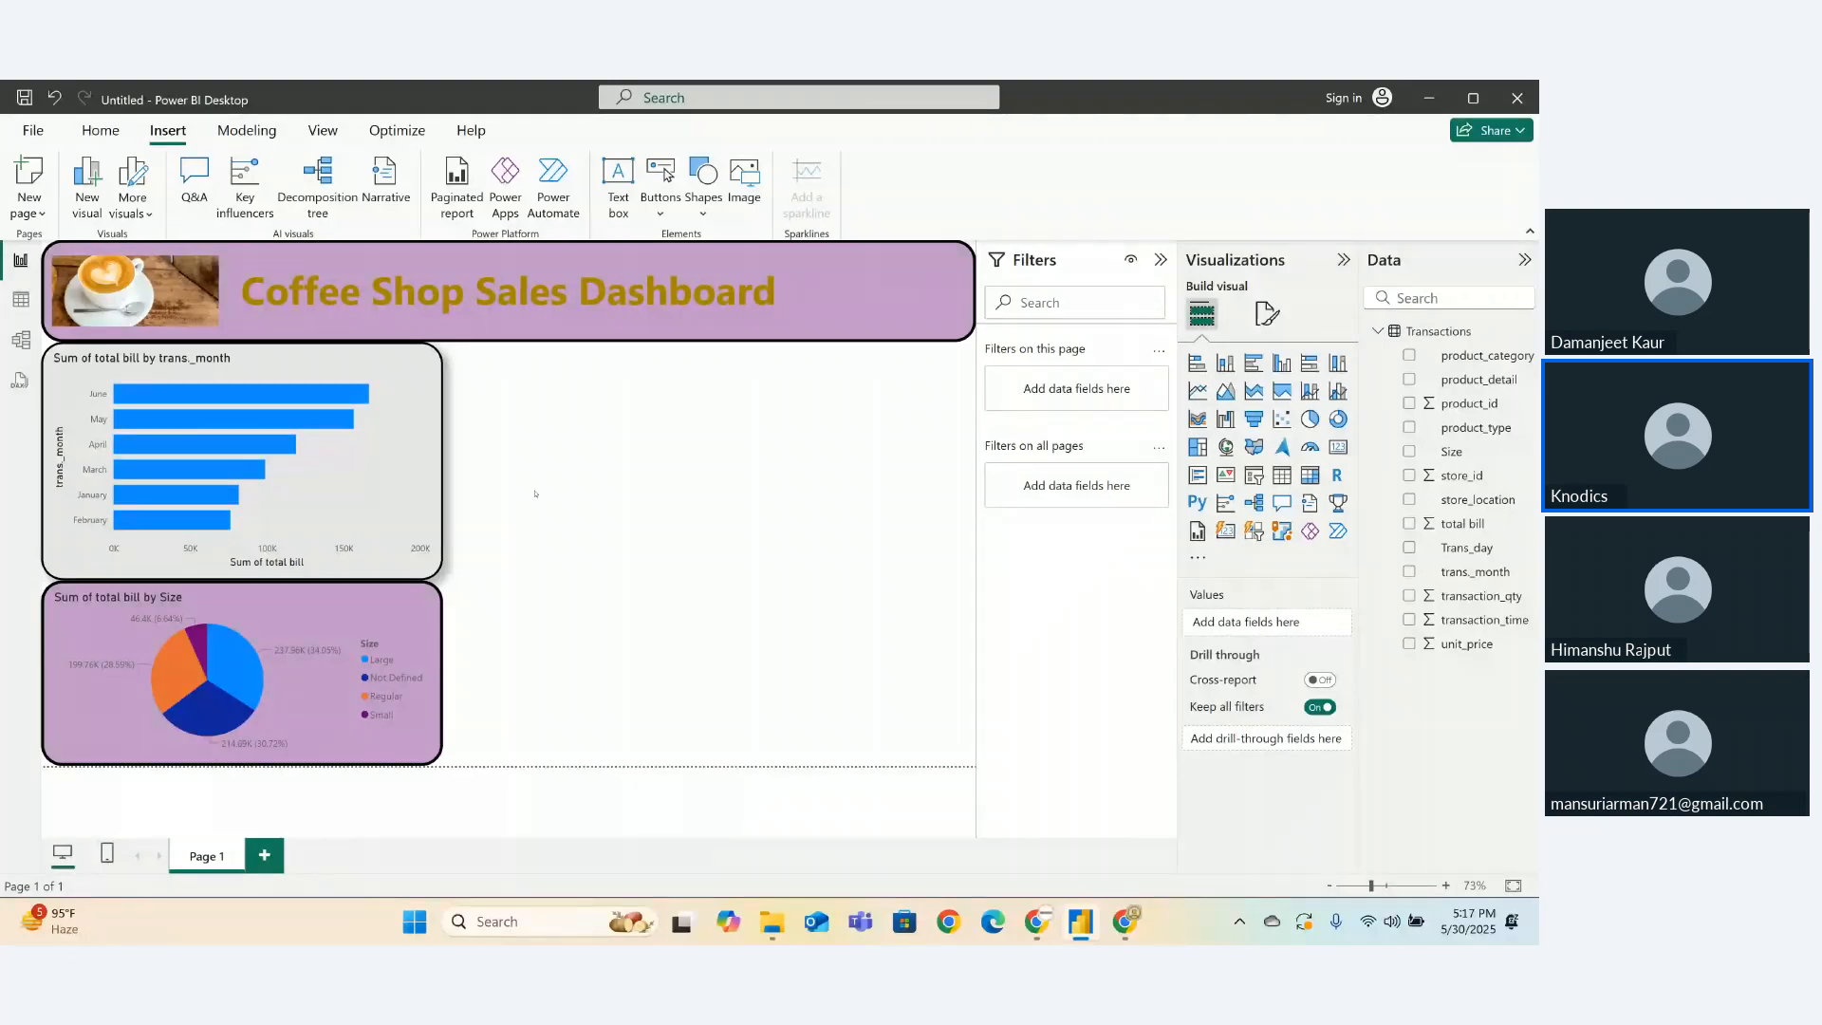
click(153, 306)
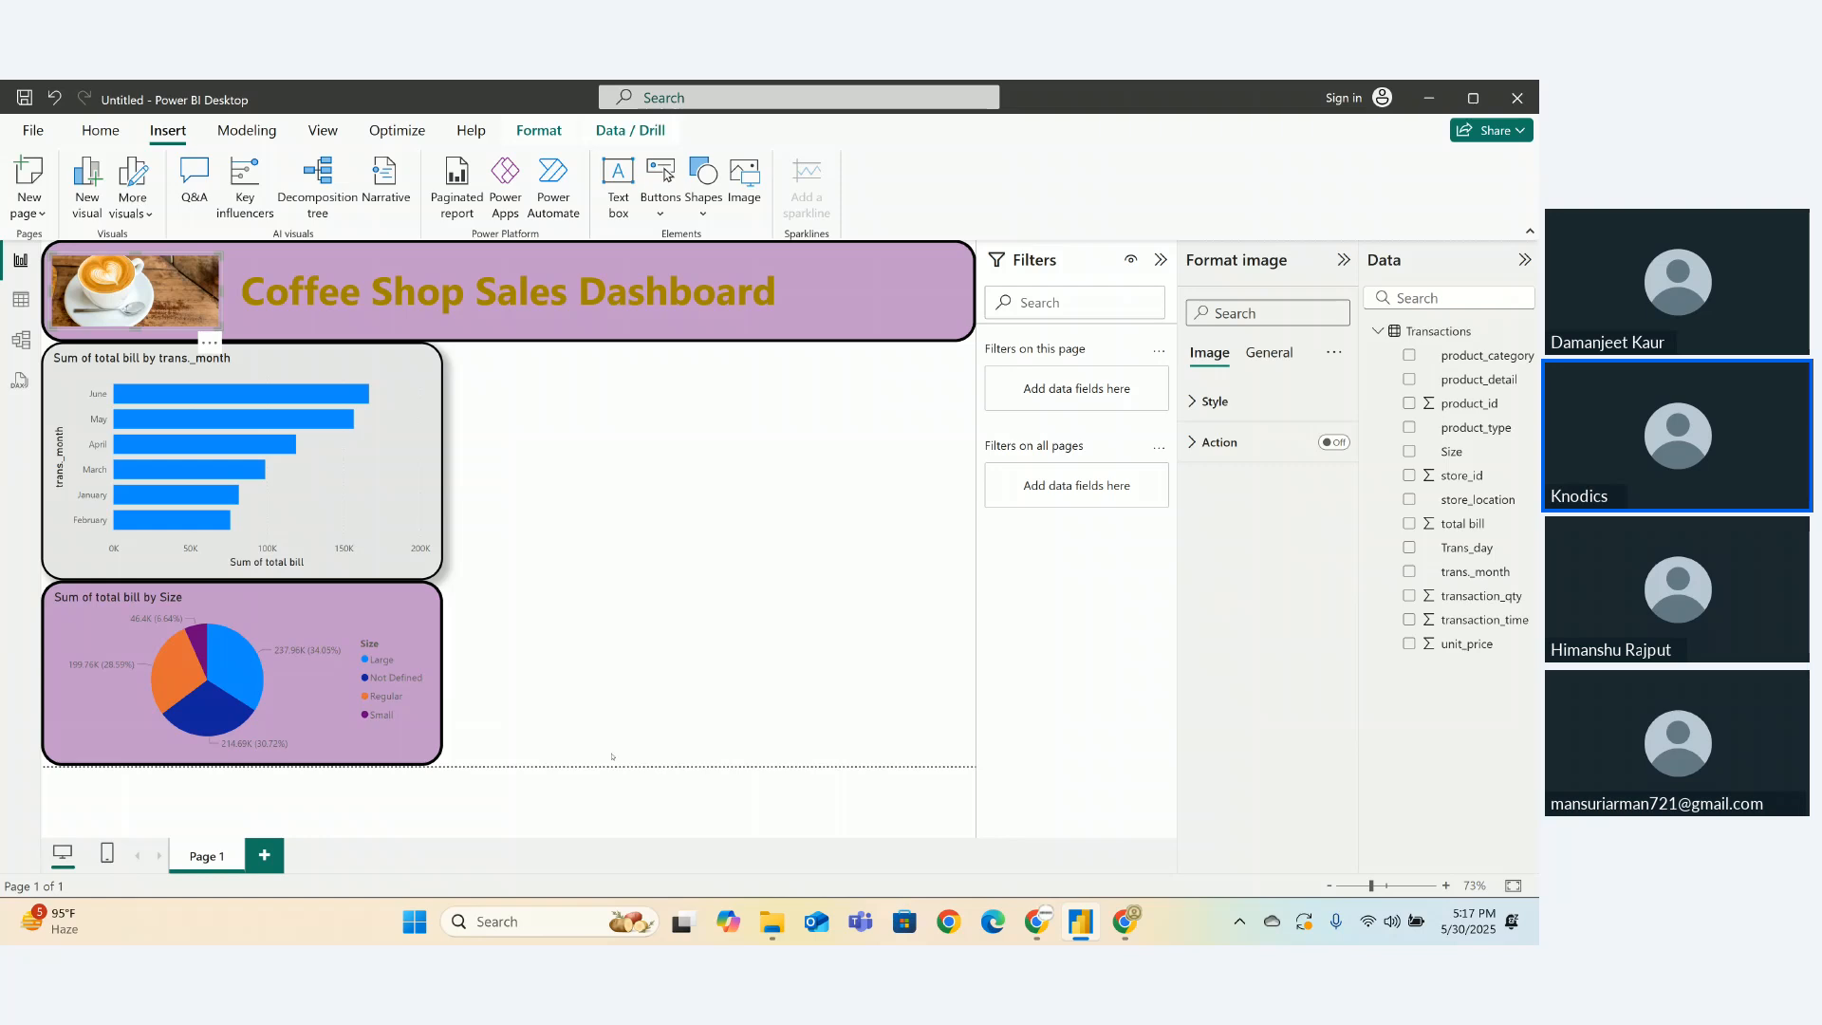
- Return to the coffee image results, close the preview, and clear the old search query
mouse_move(1037, 922)
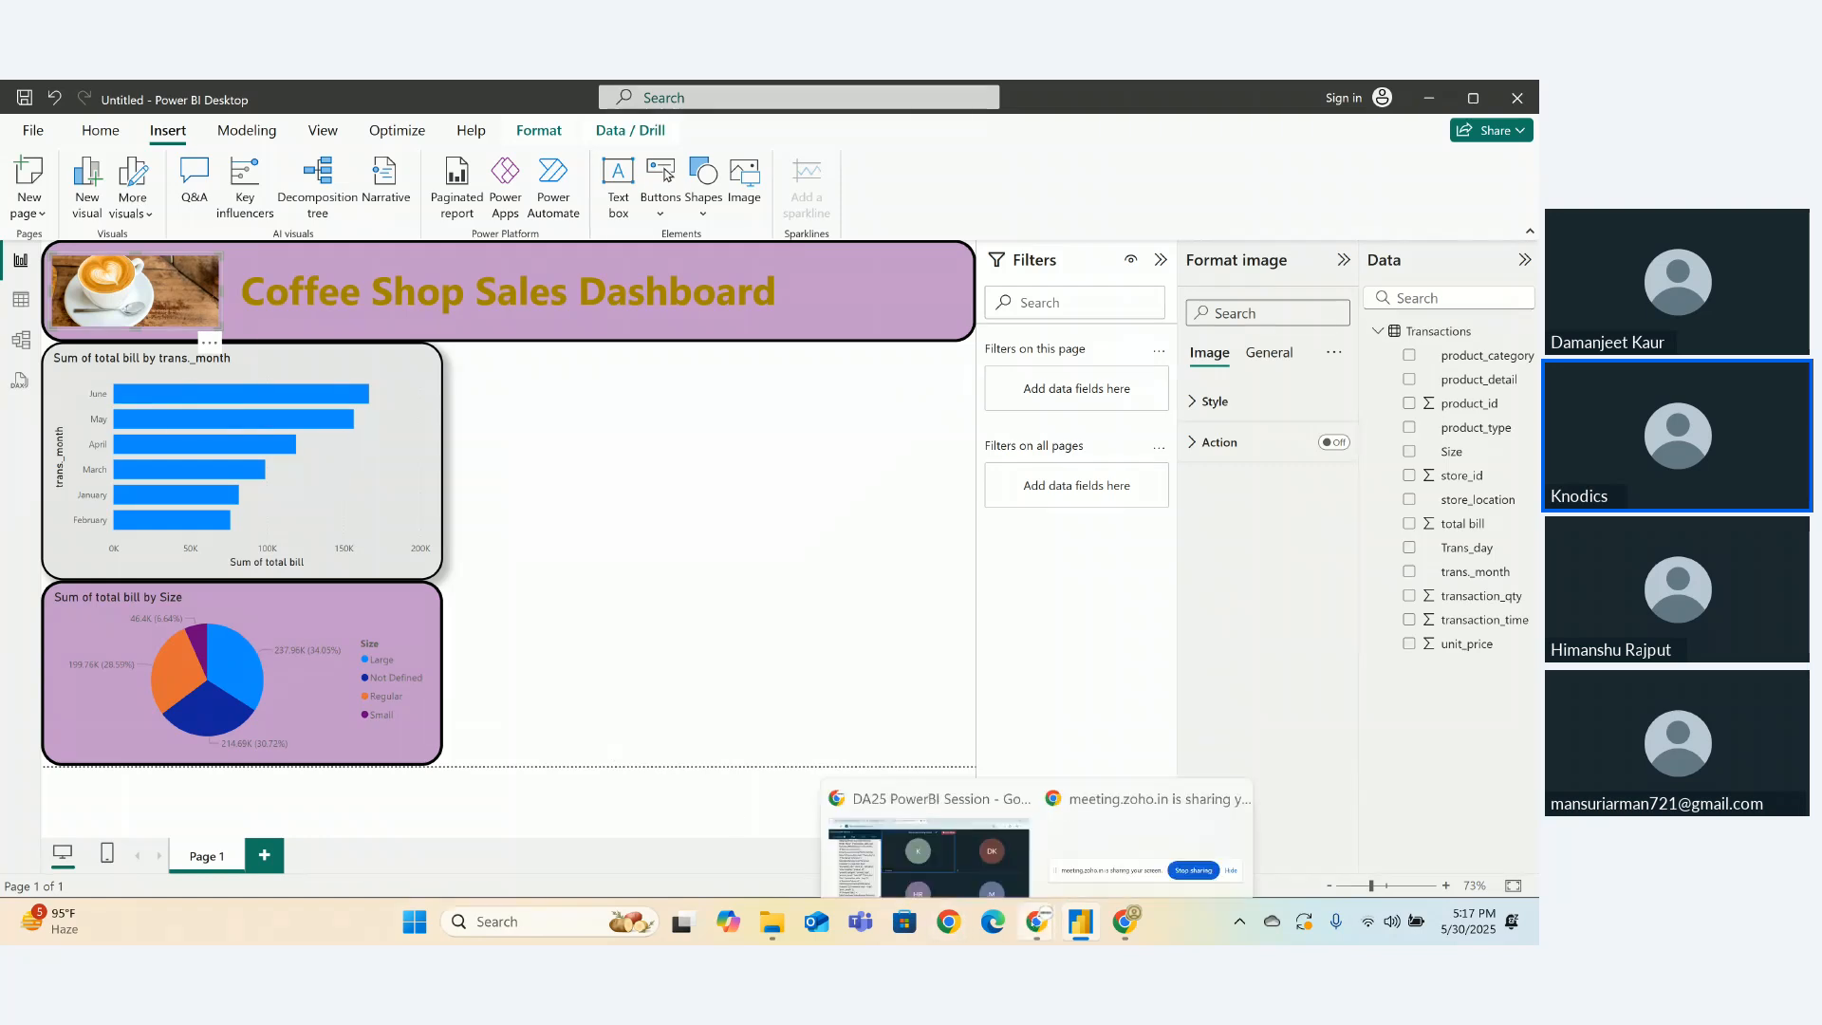
click(928, 816)
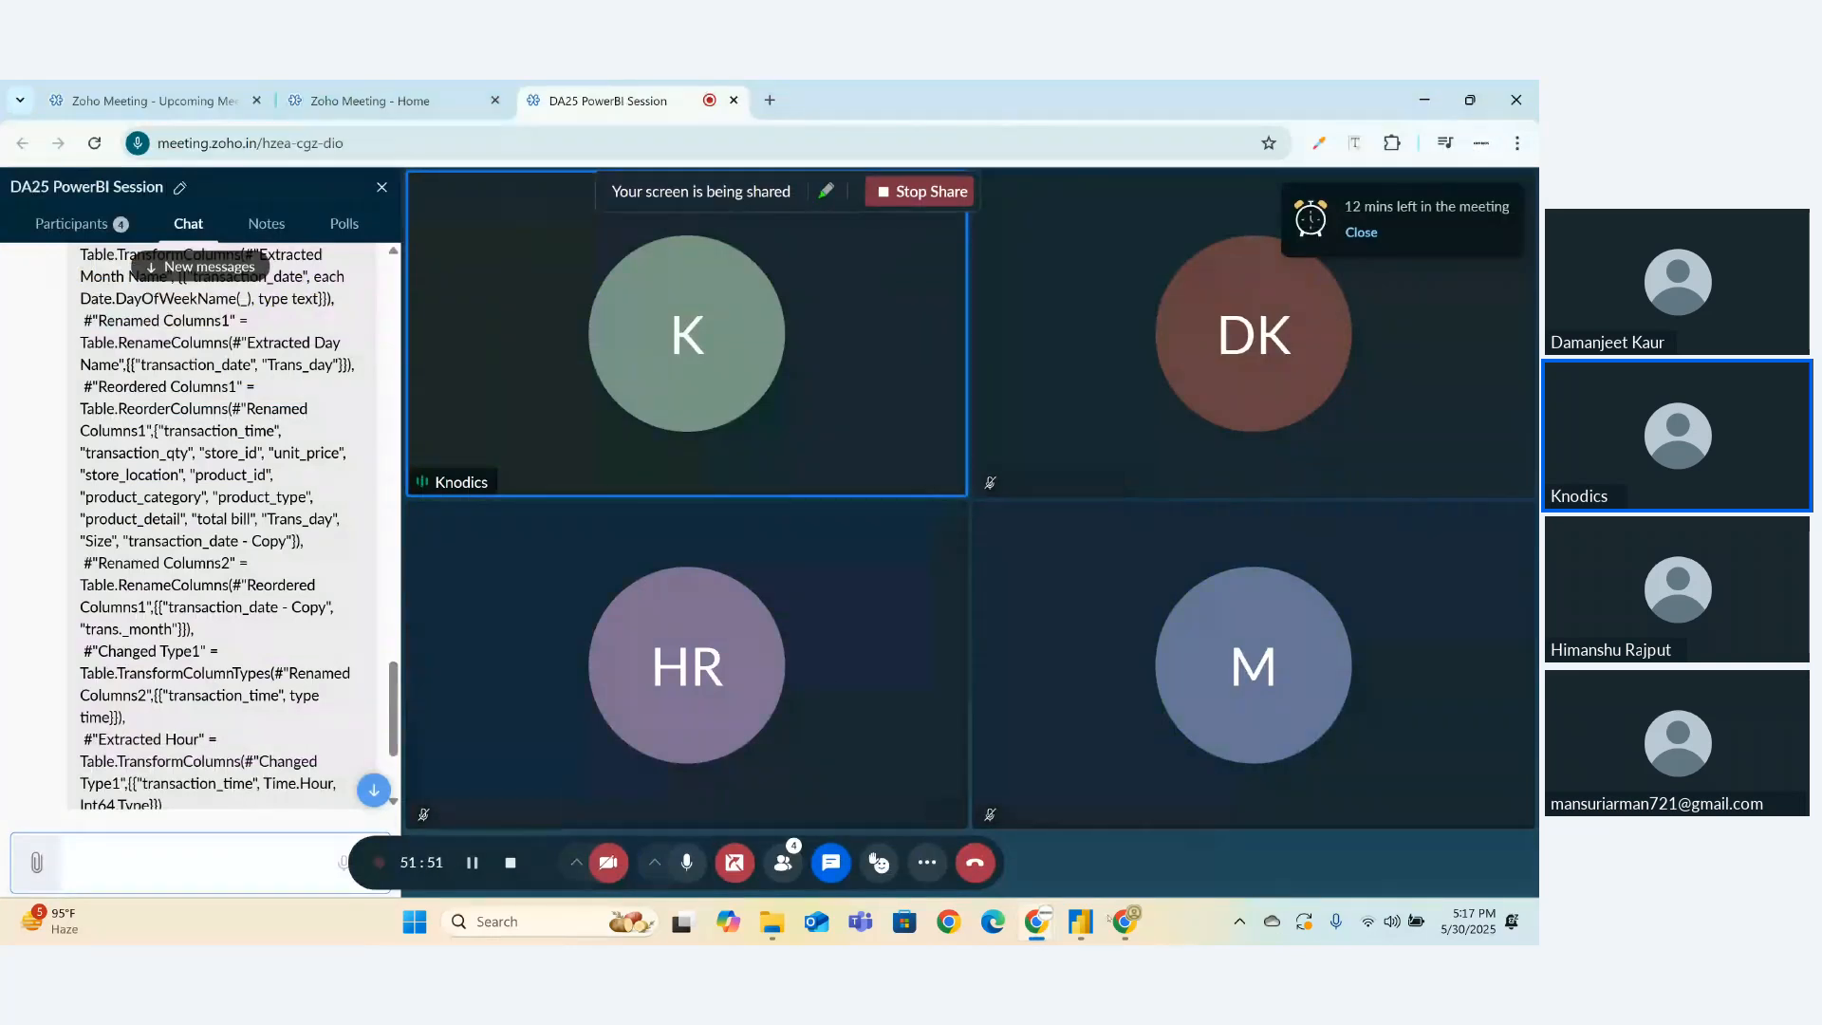
click(1125, 921)
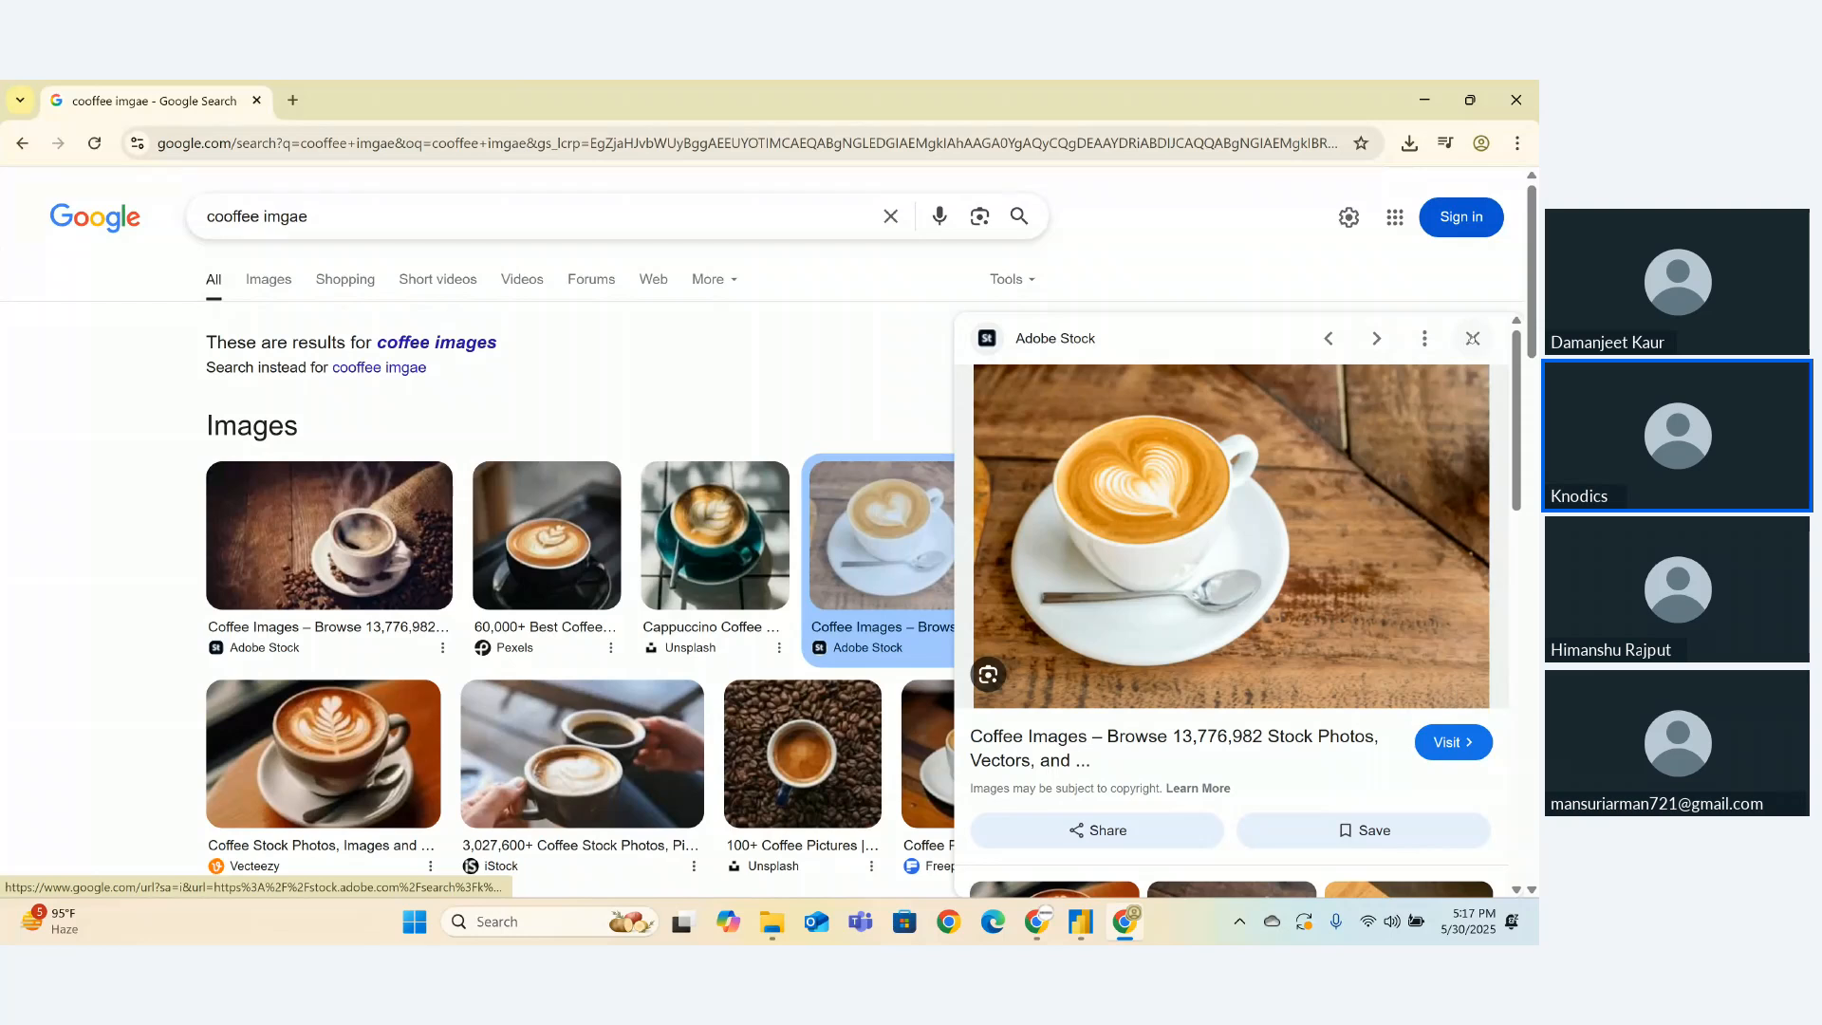
click(1472, 339)
click(603, 205)
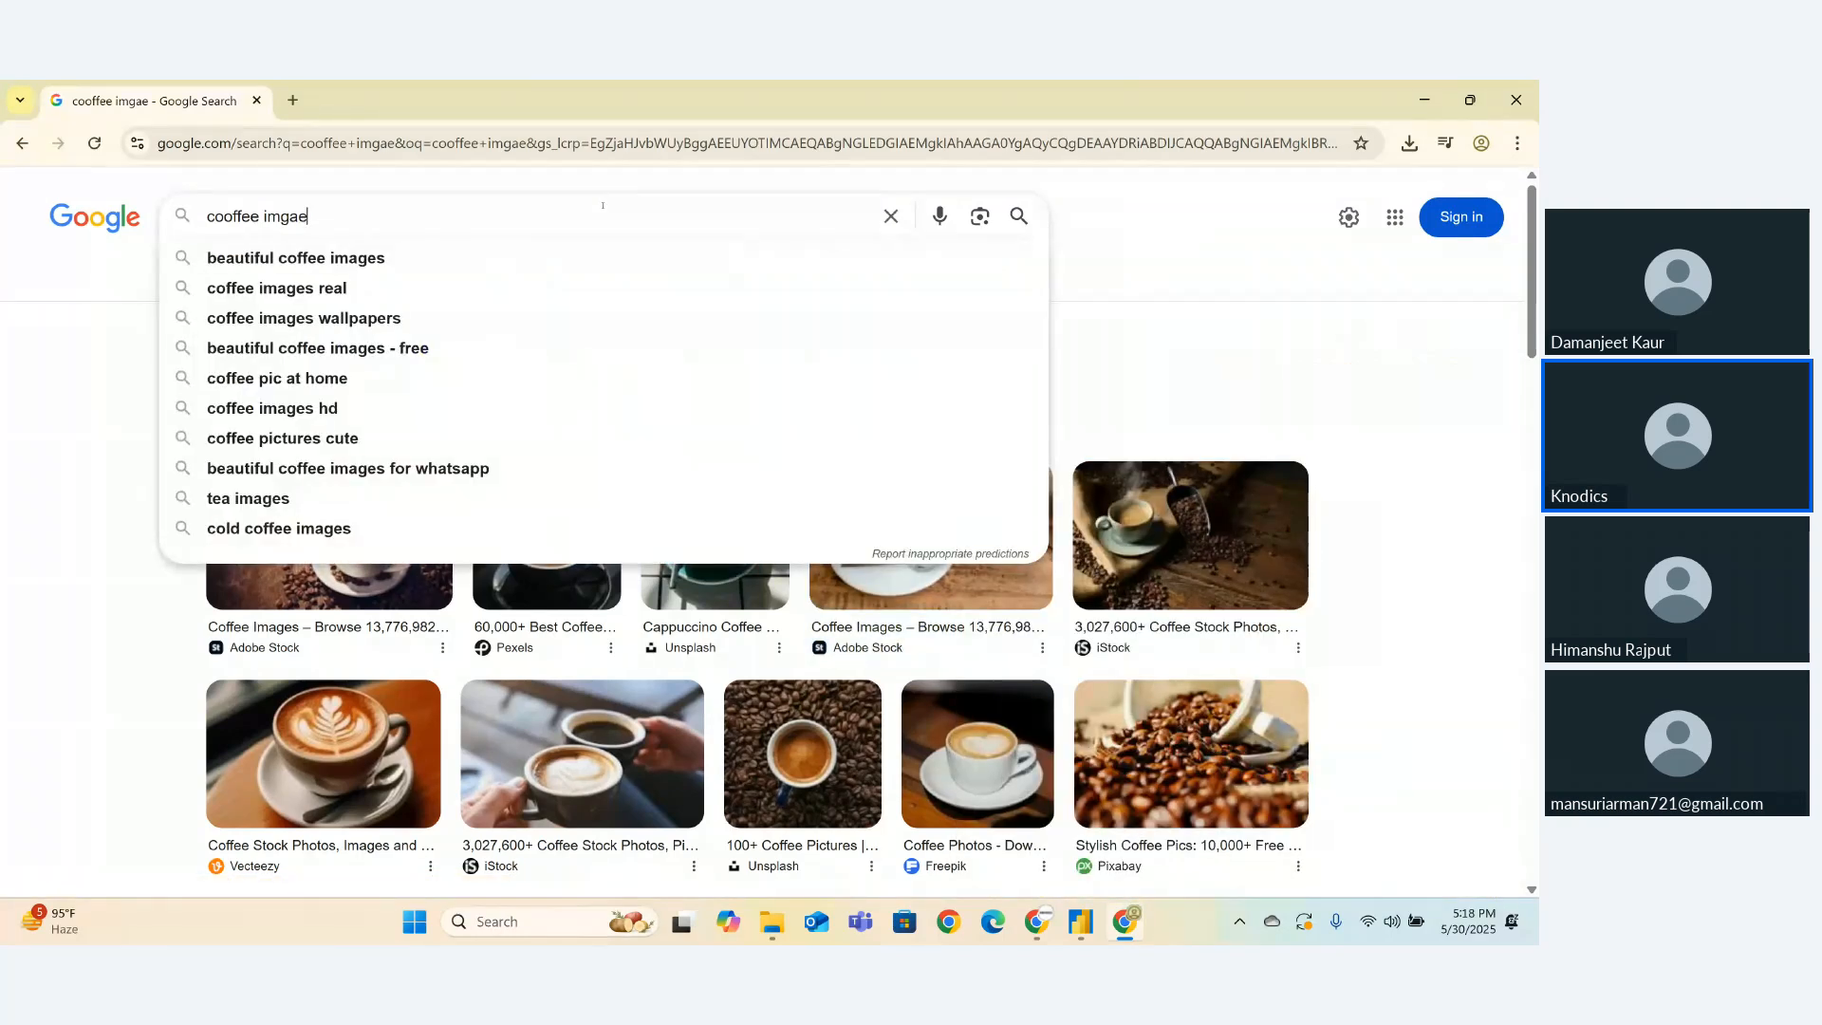
key(Print)
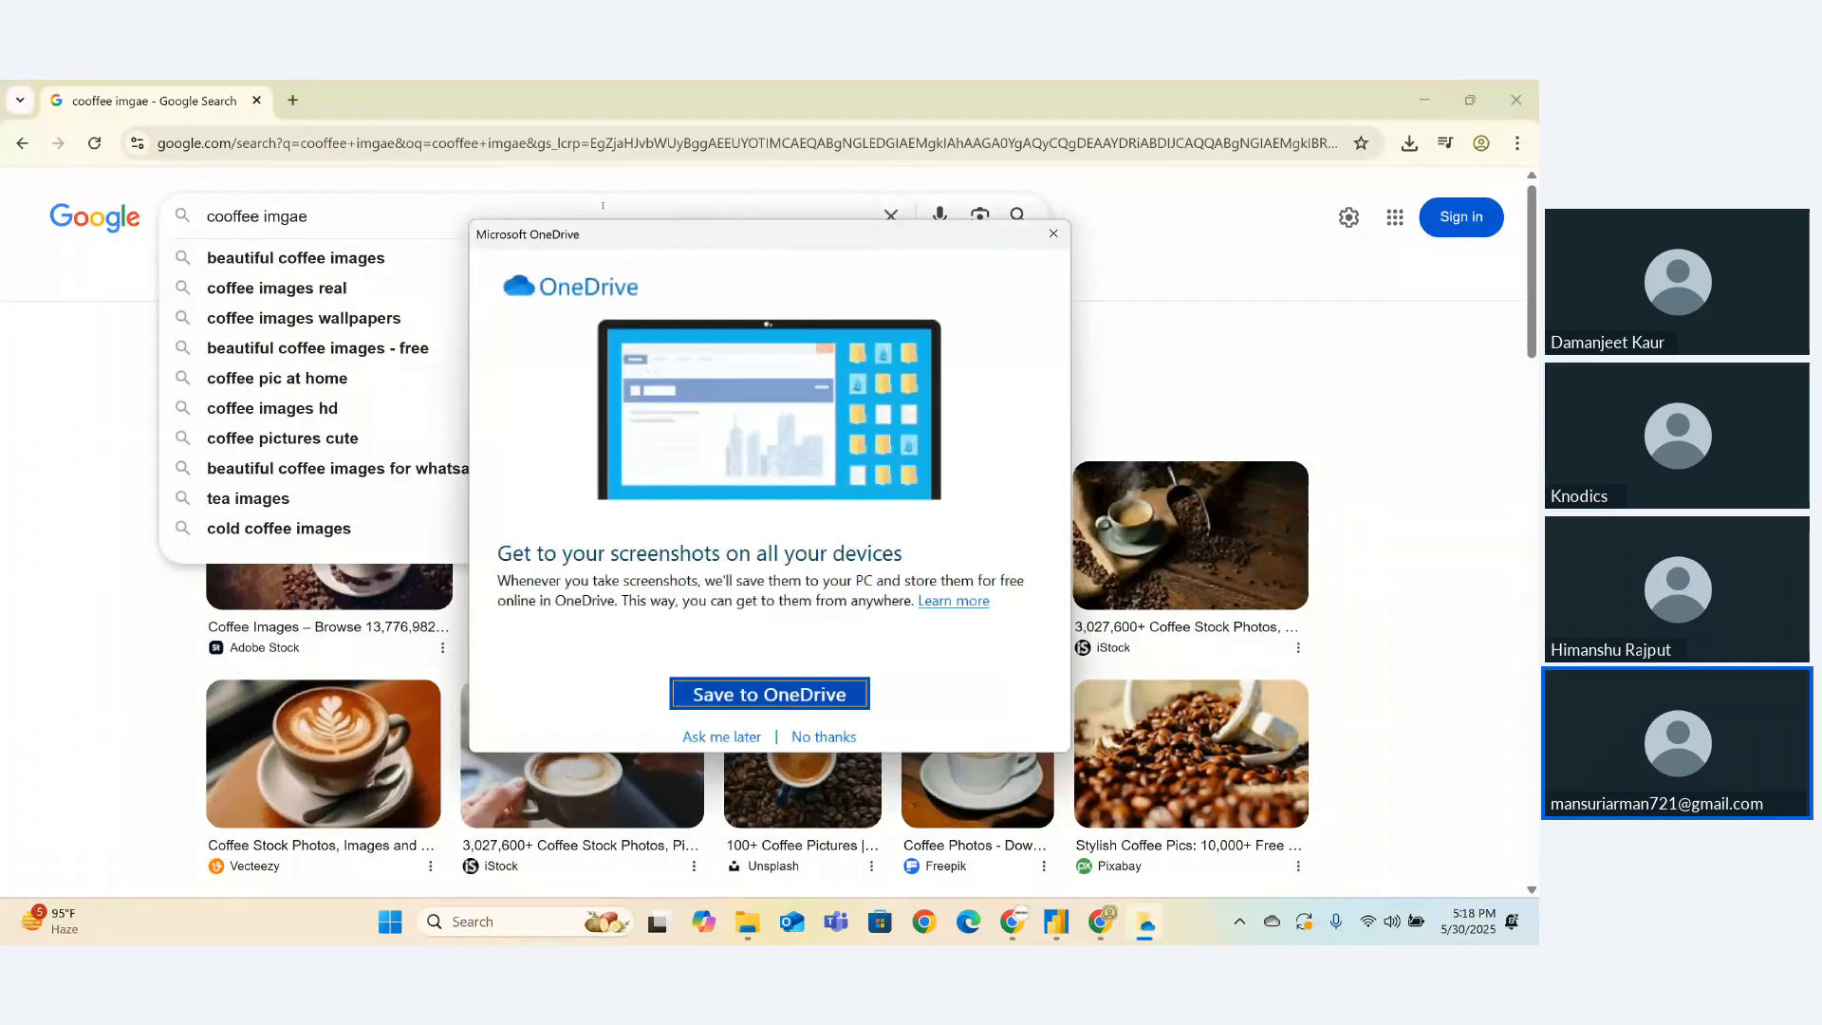
click(1049, 236)
drag(506, 223, 144, 202)
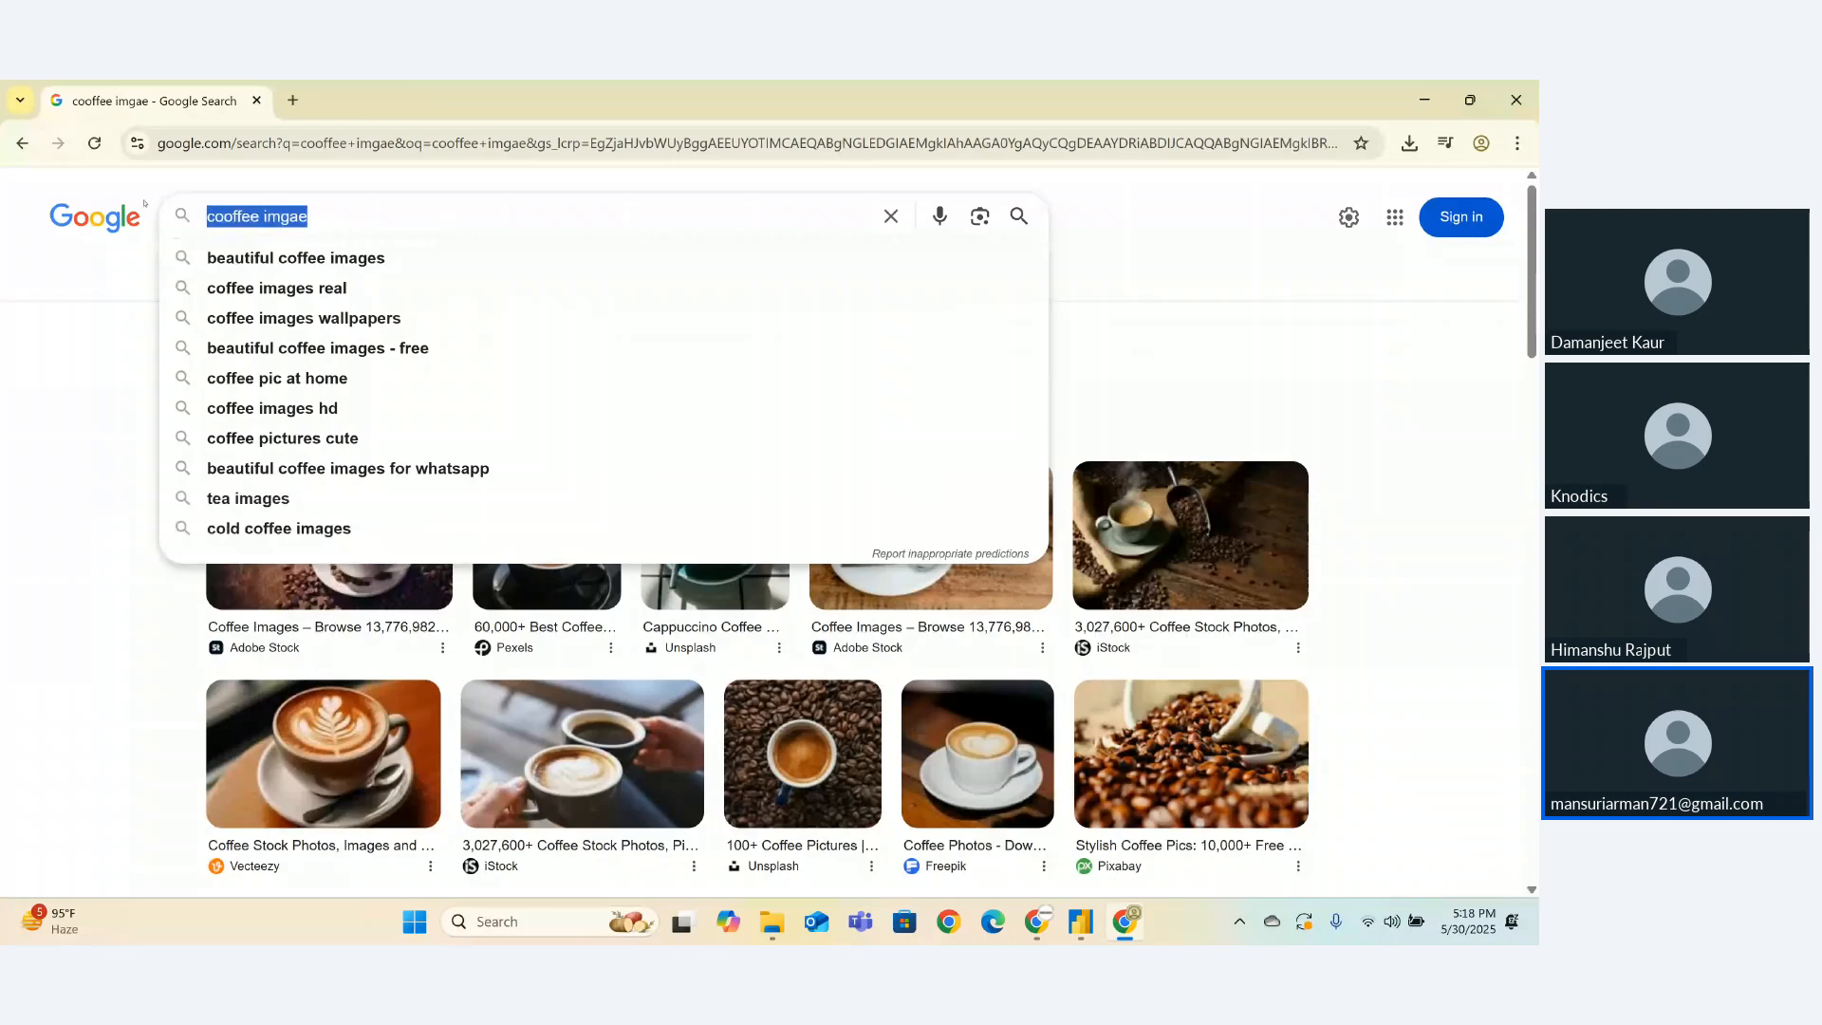
key(BackSpace)
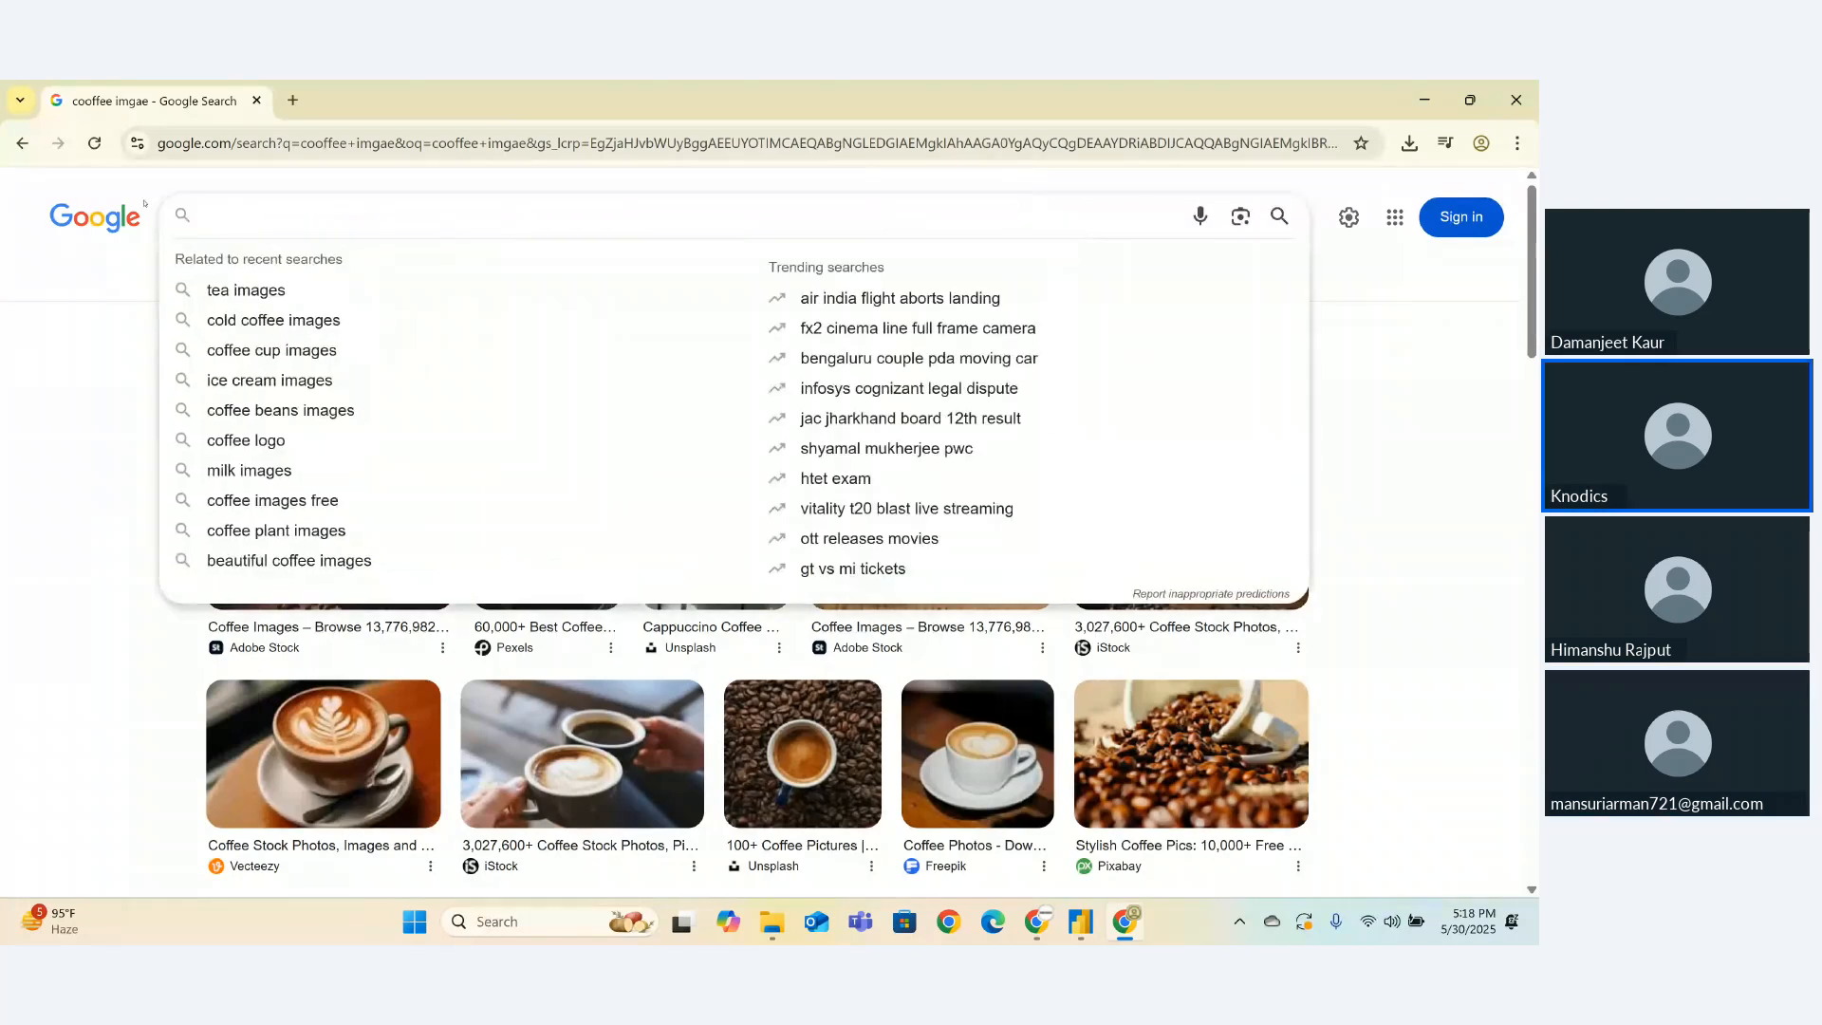
- Search for Virat Kohli, open his Wikipedia article, and switch back to Power BI
text(virat)
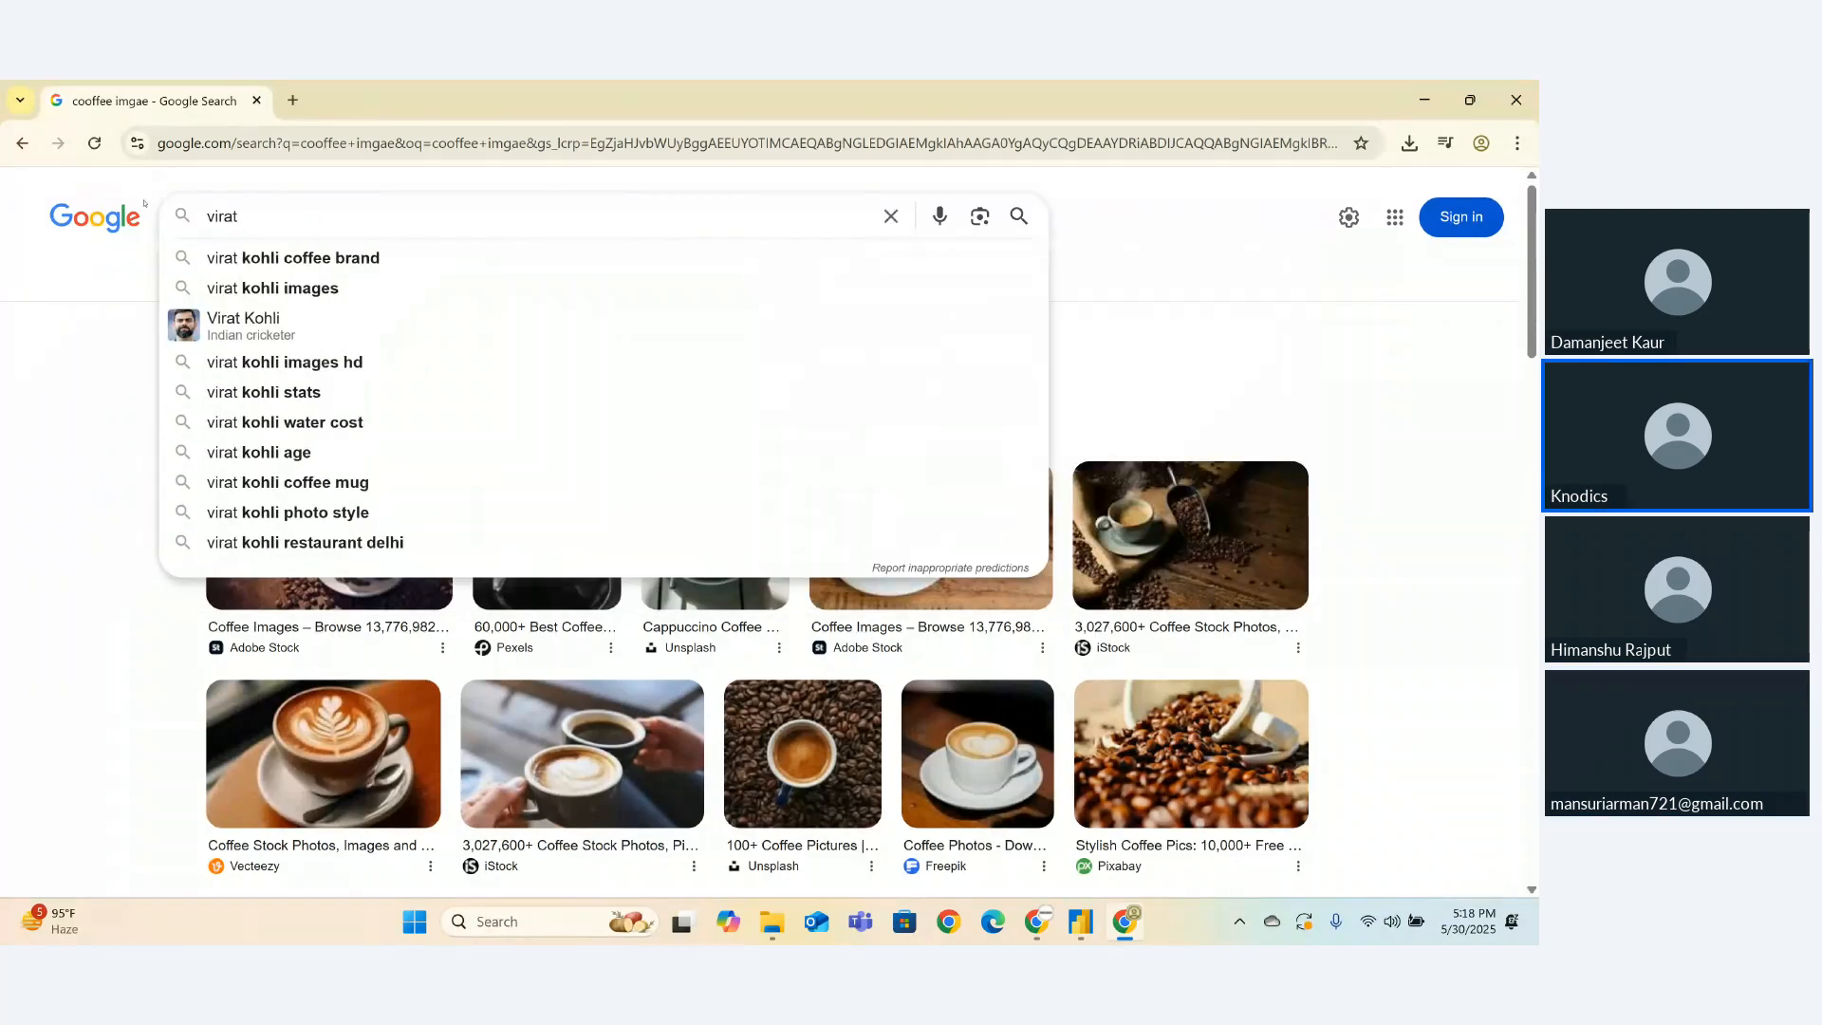
click(293, 257)
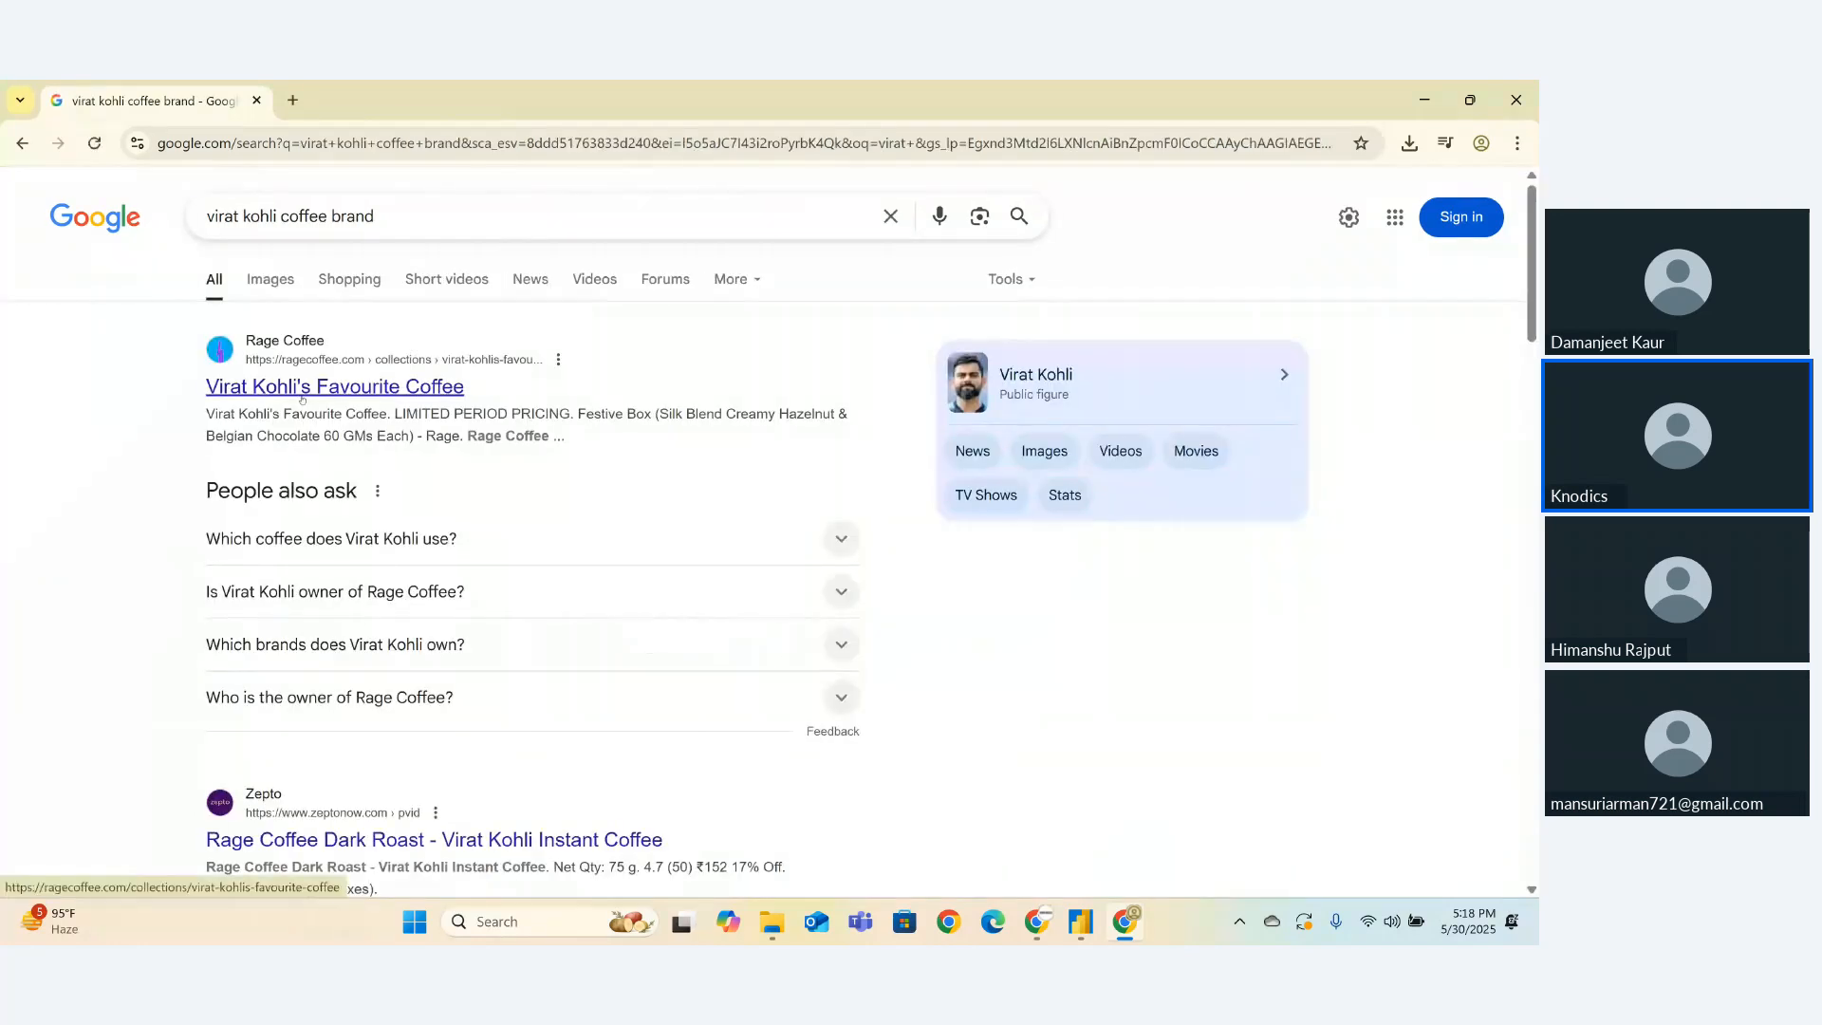
click(1156, 373)
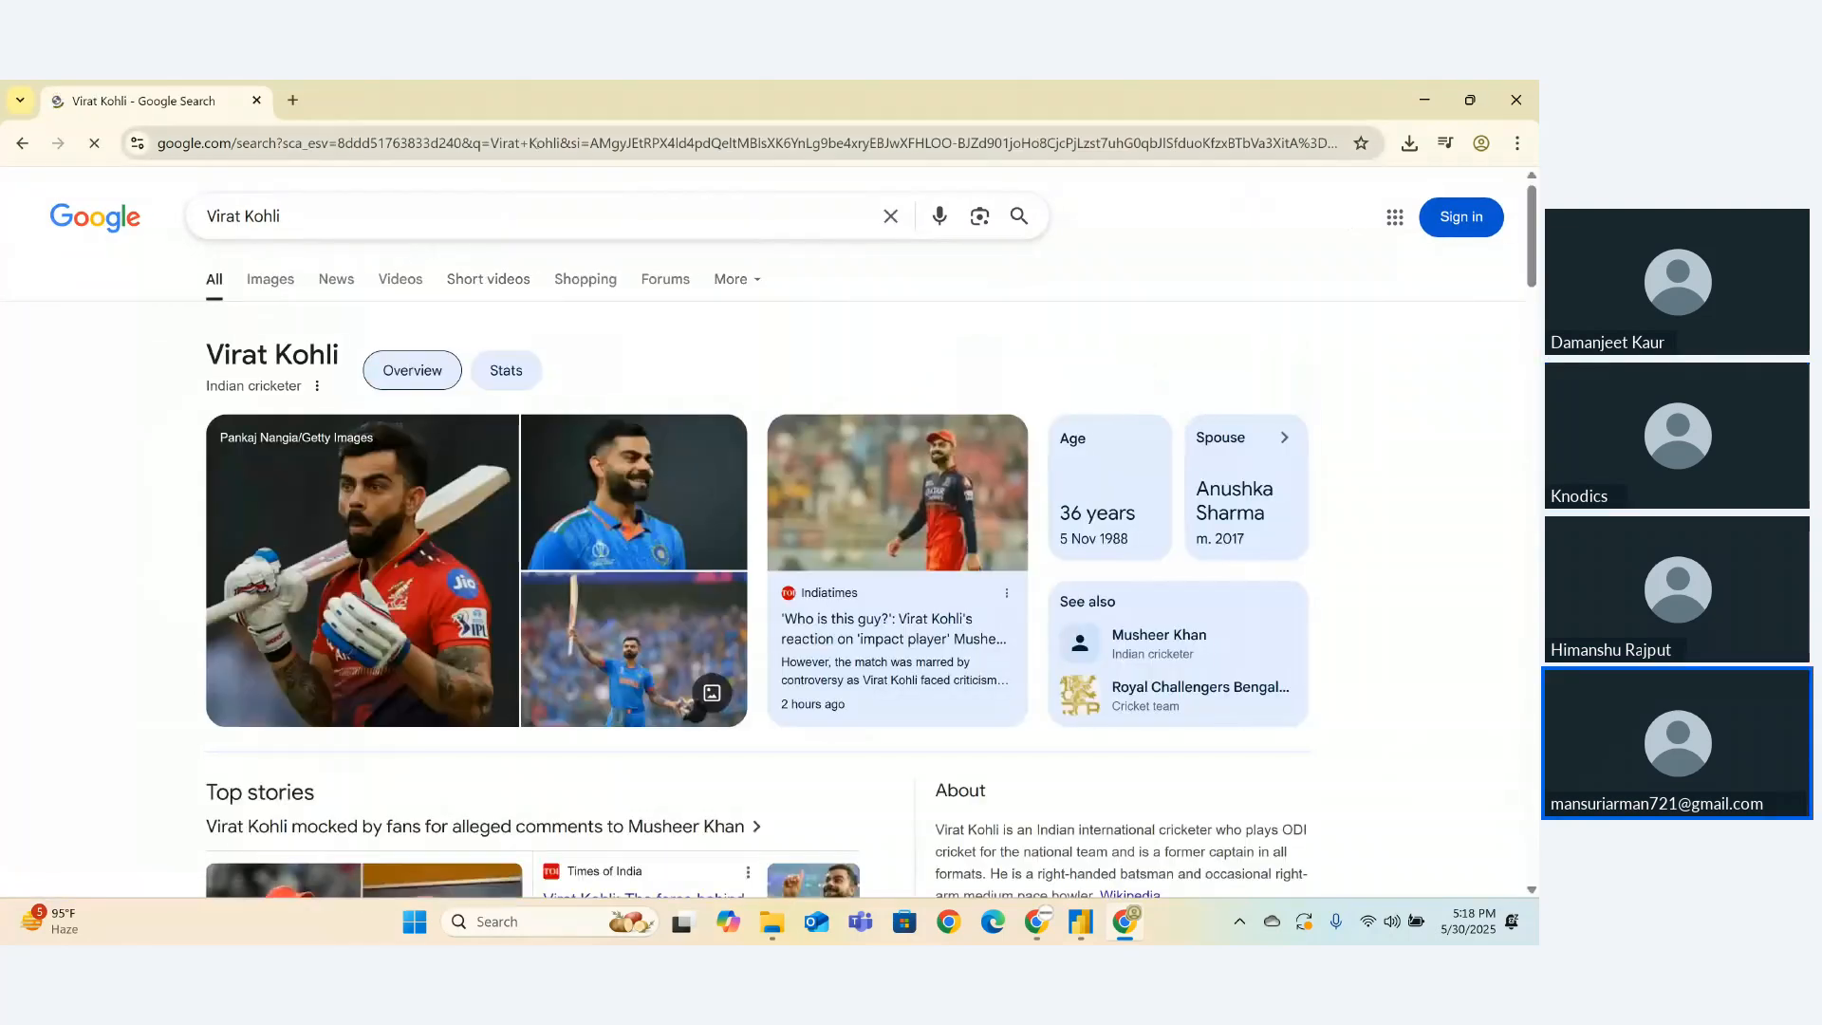
click(537, 144)
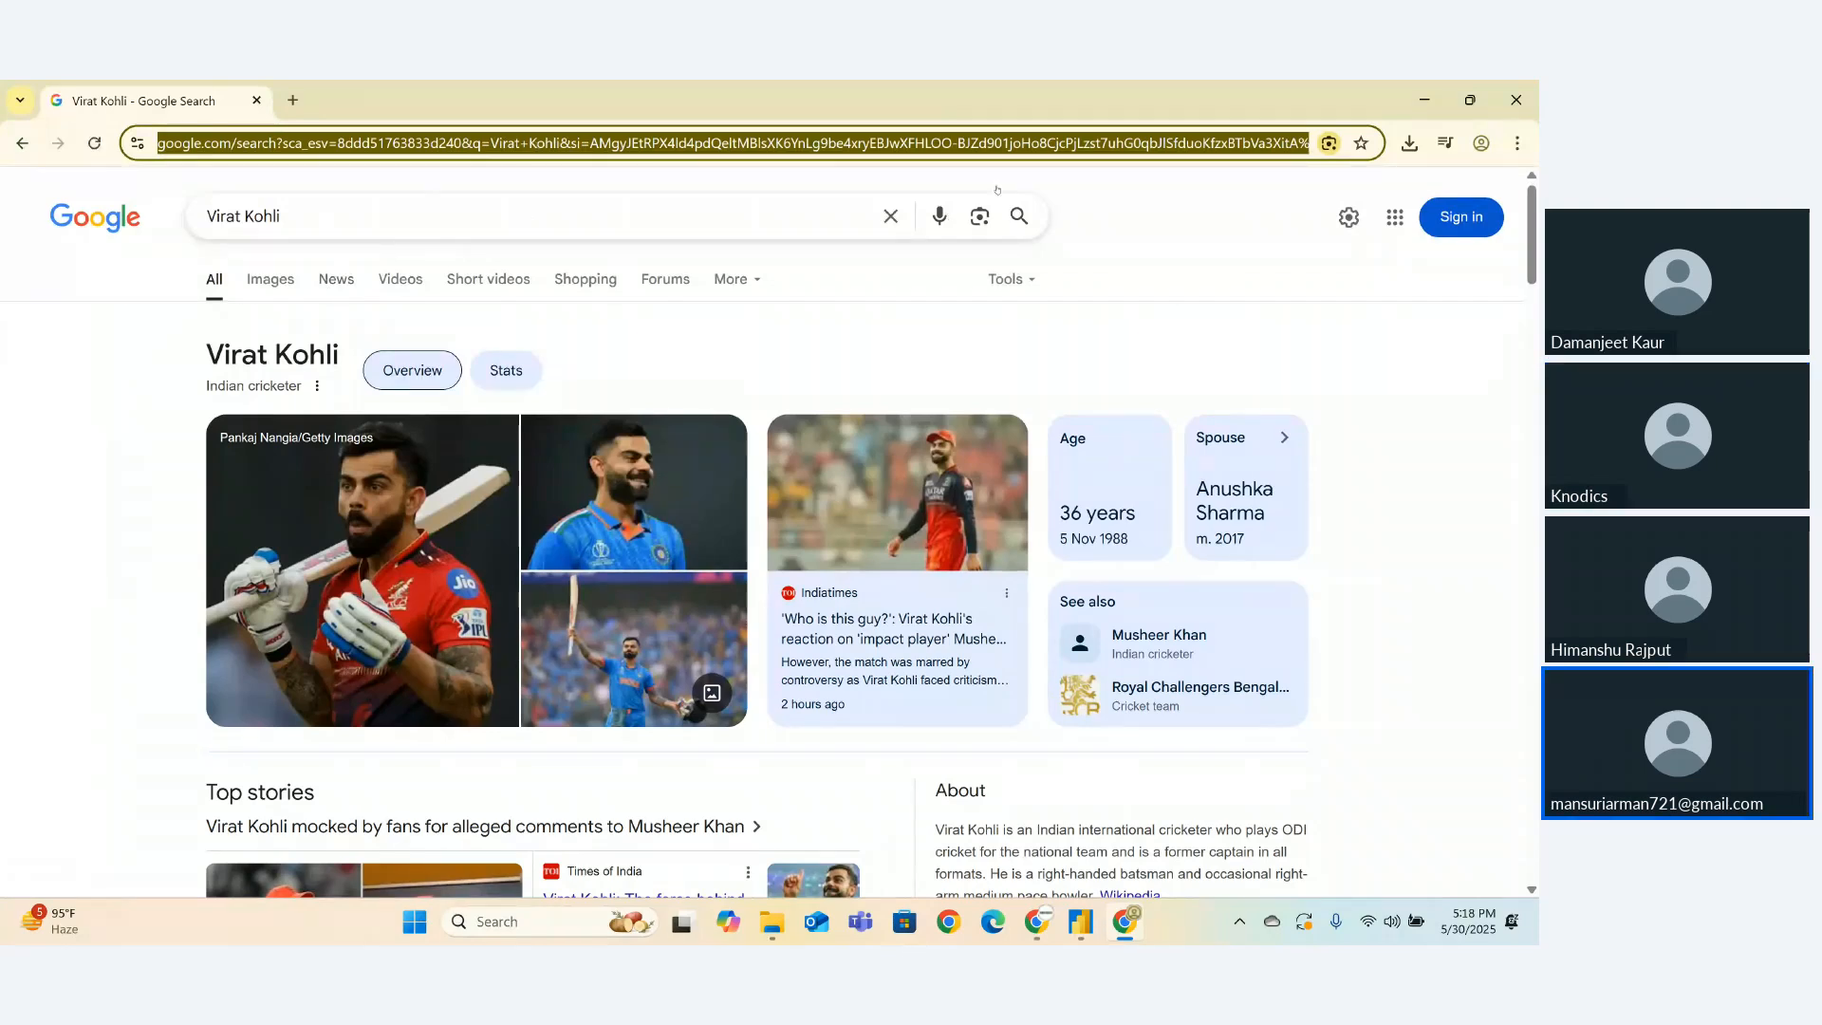
key(Escape)
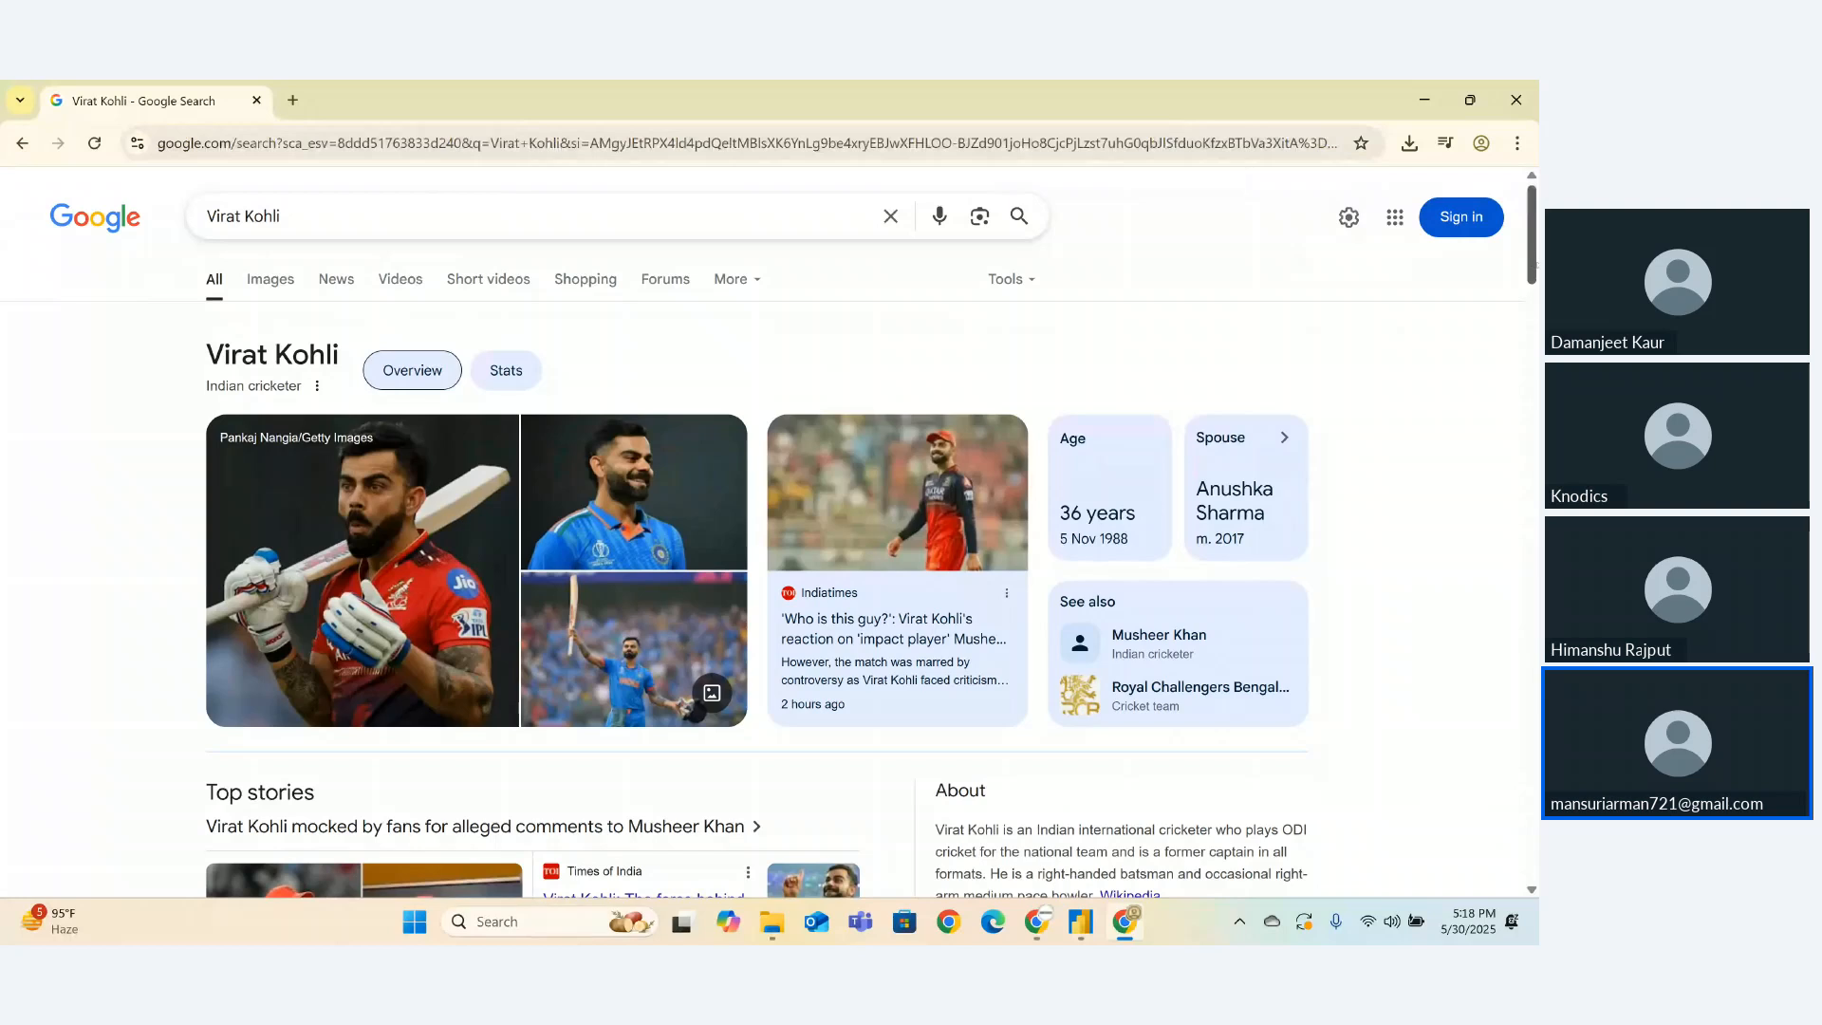
drag(1535, 266, 1530, 403)
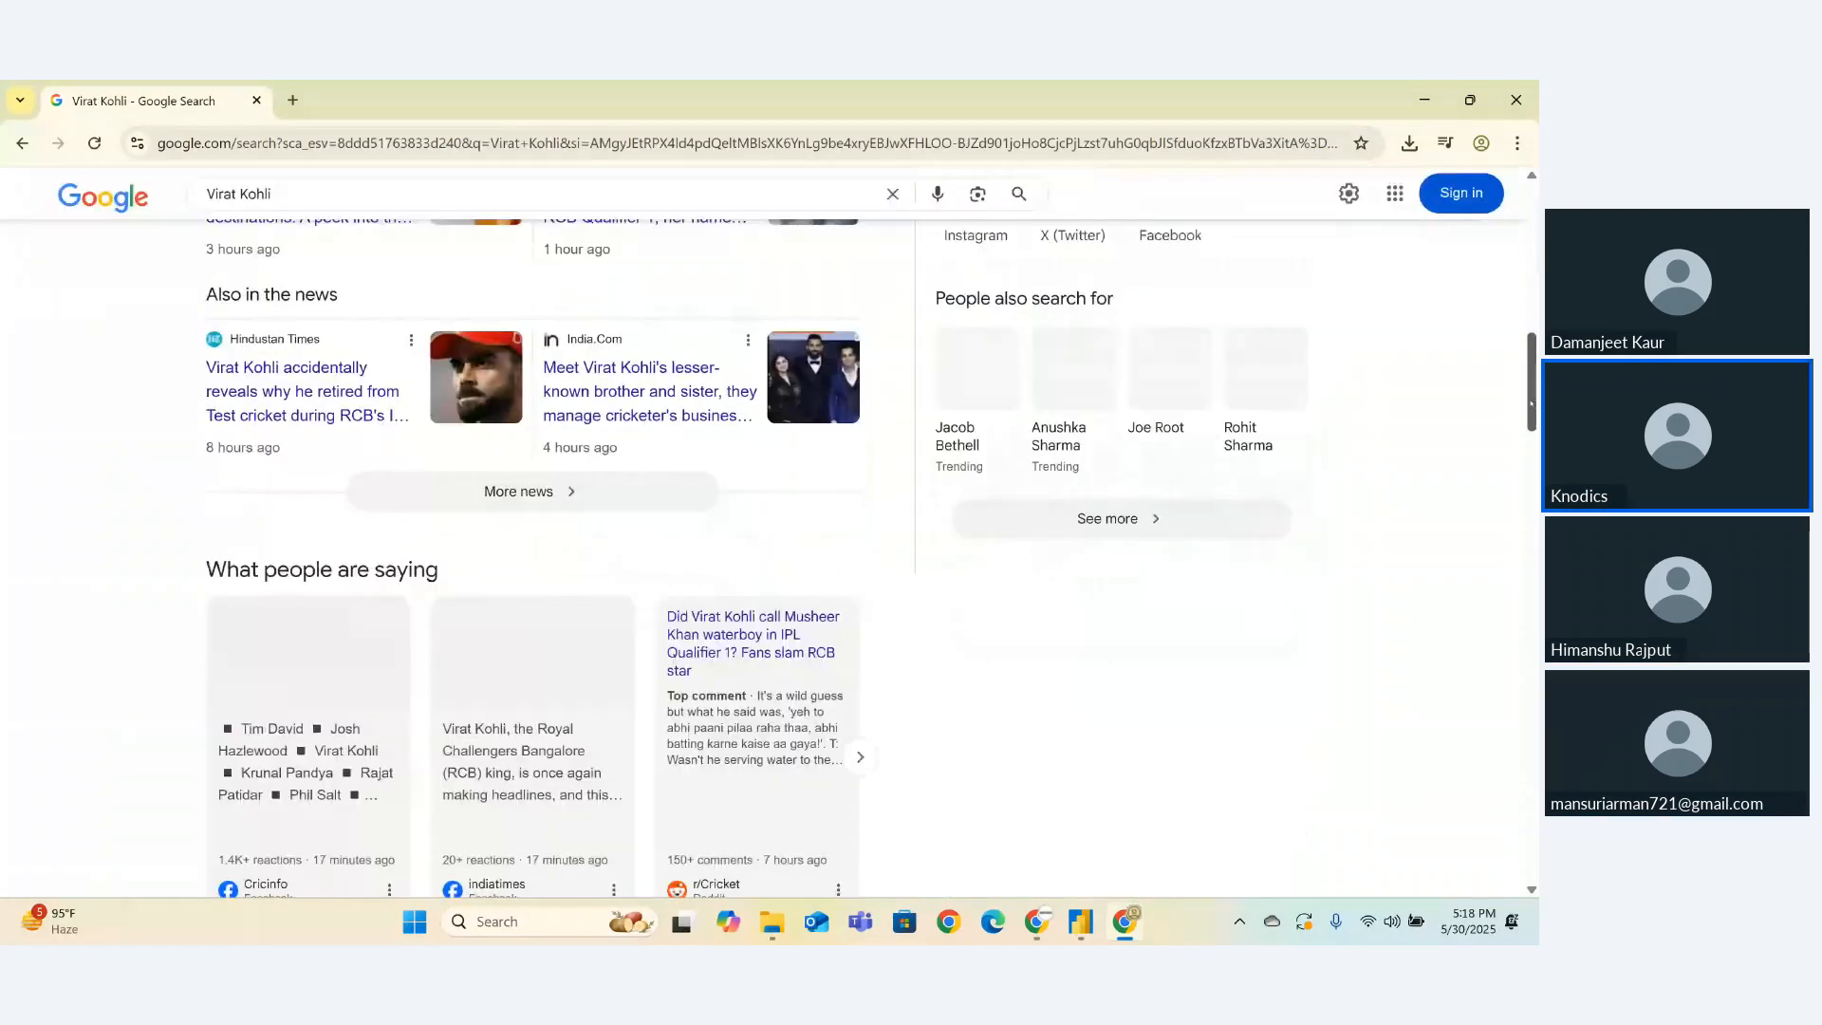
scroll(1494, 461, down, 7)
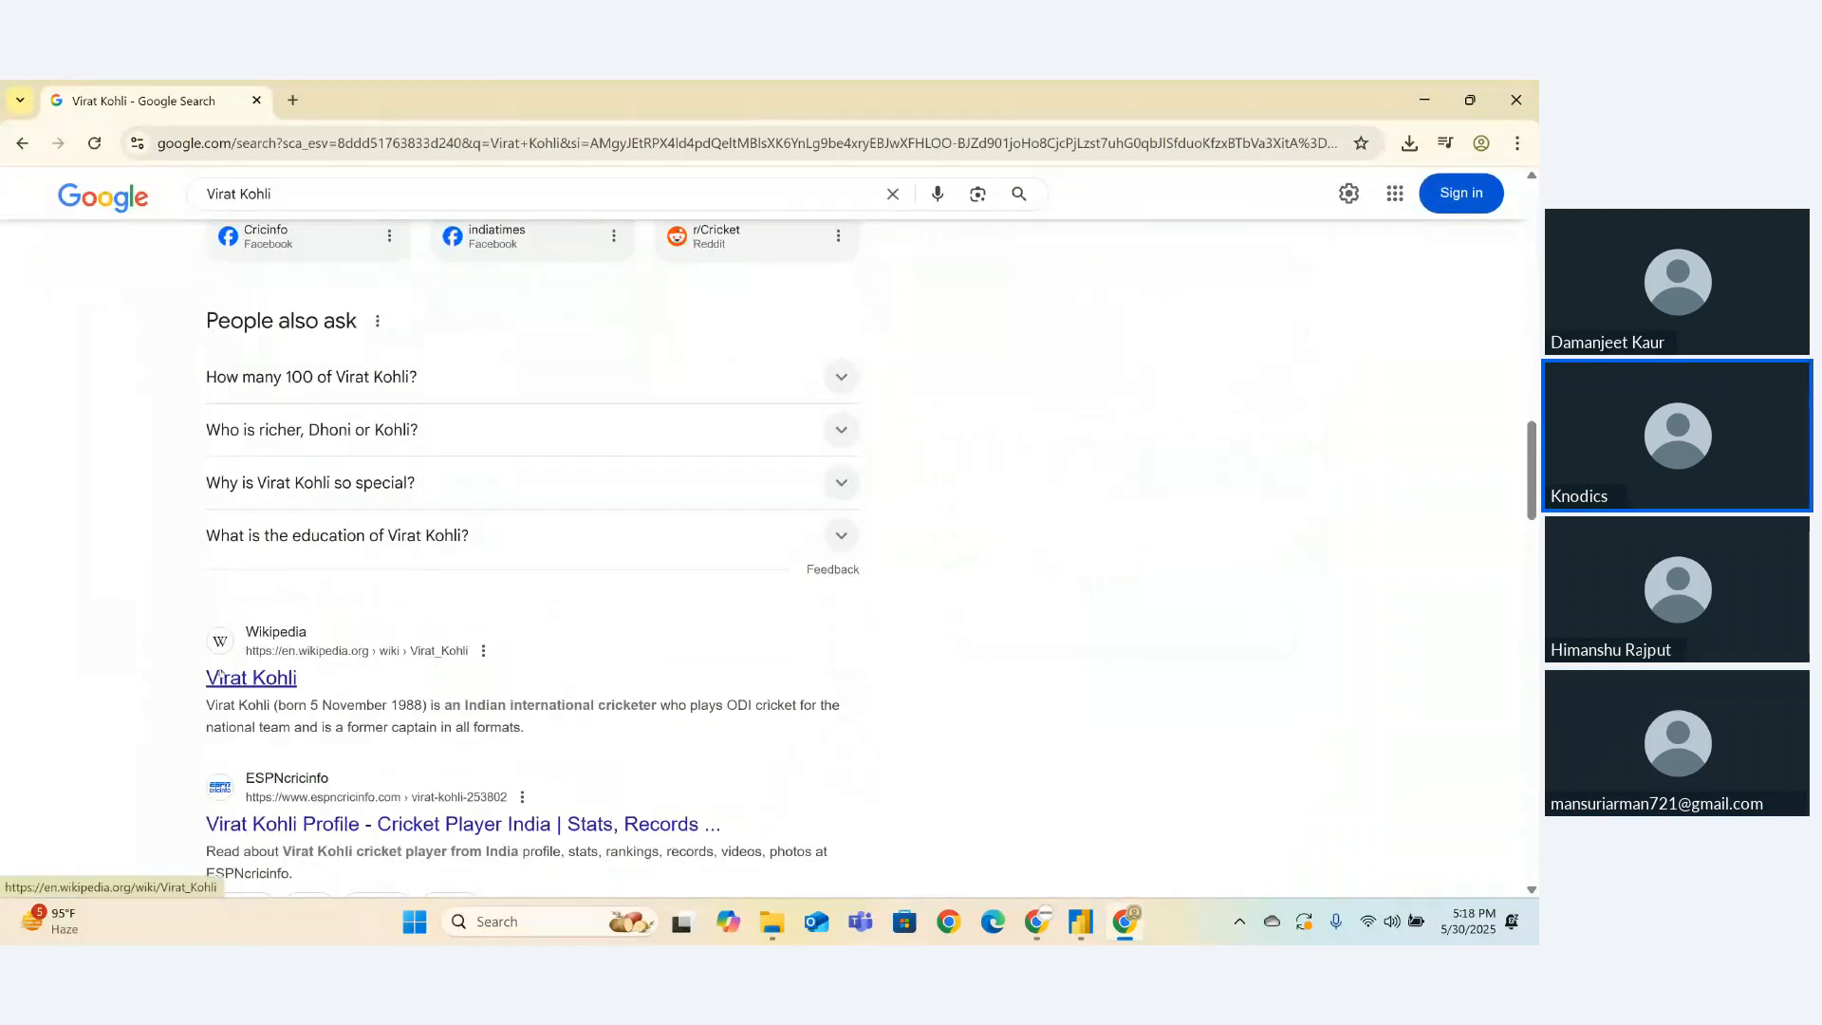
click(228, 679)
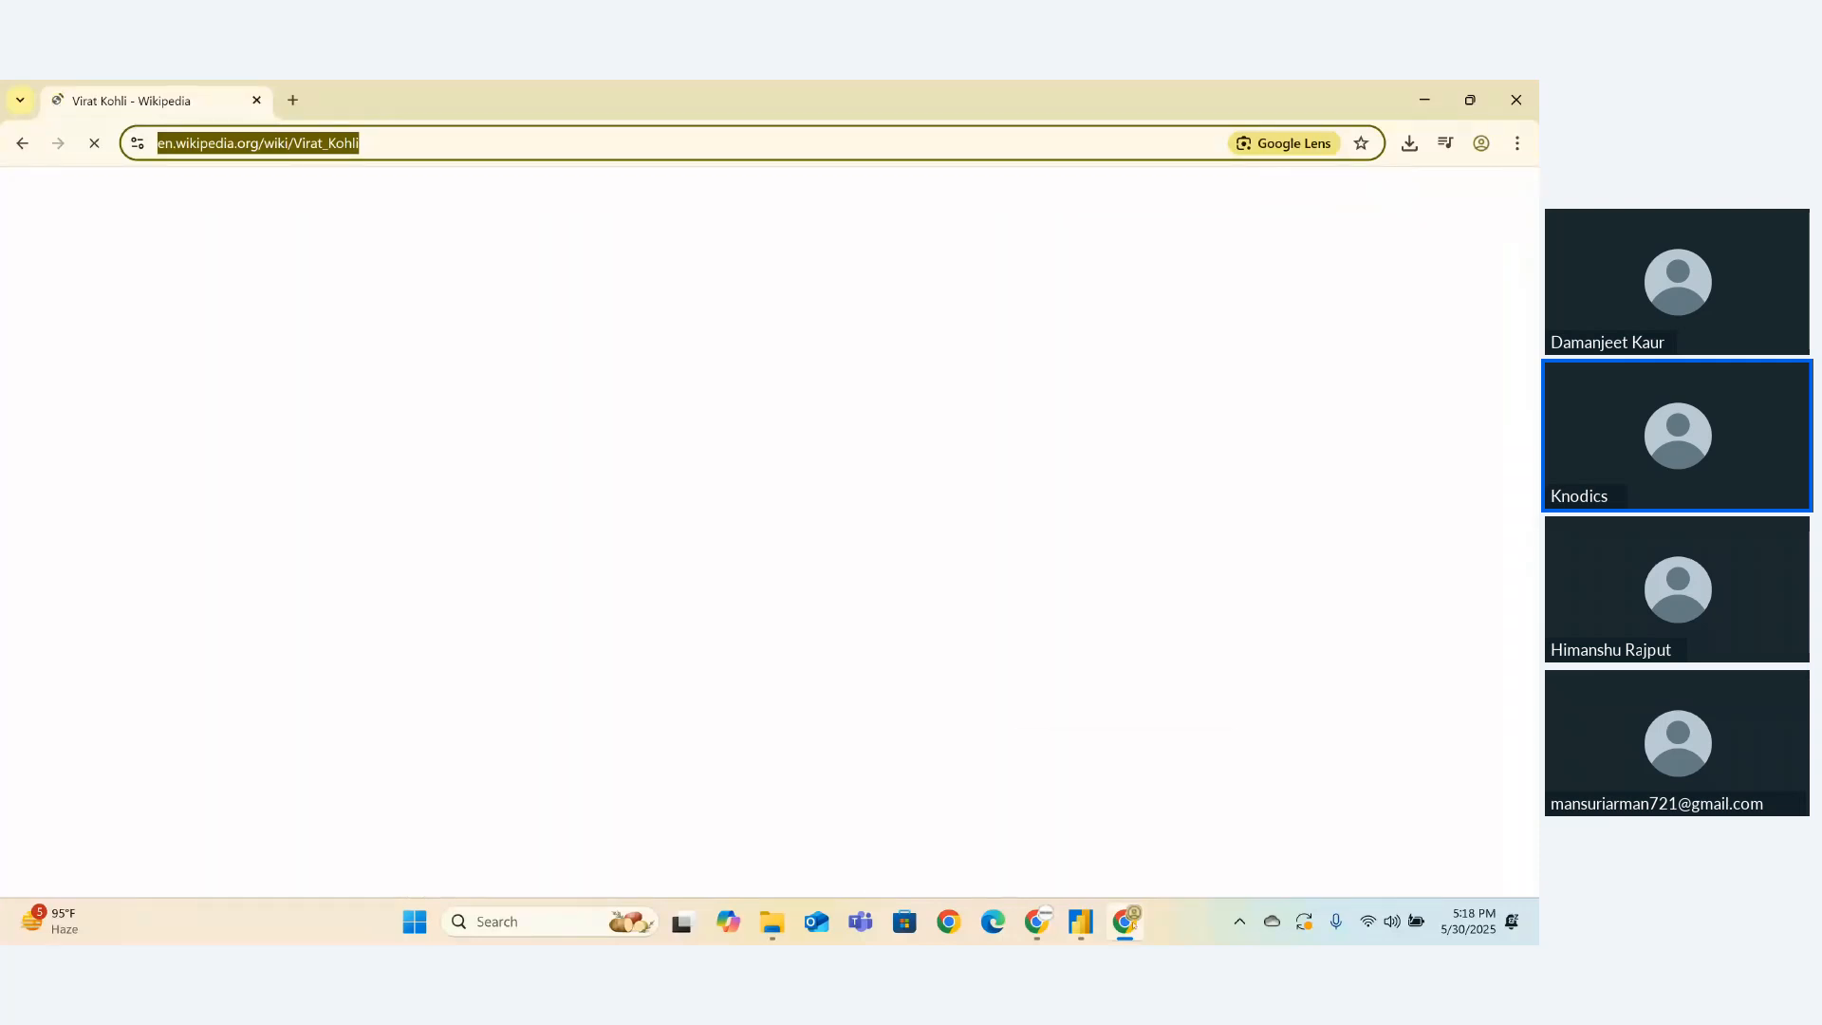
click(1080, 921)
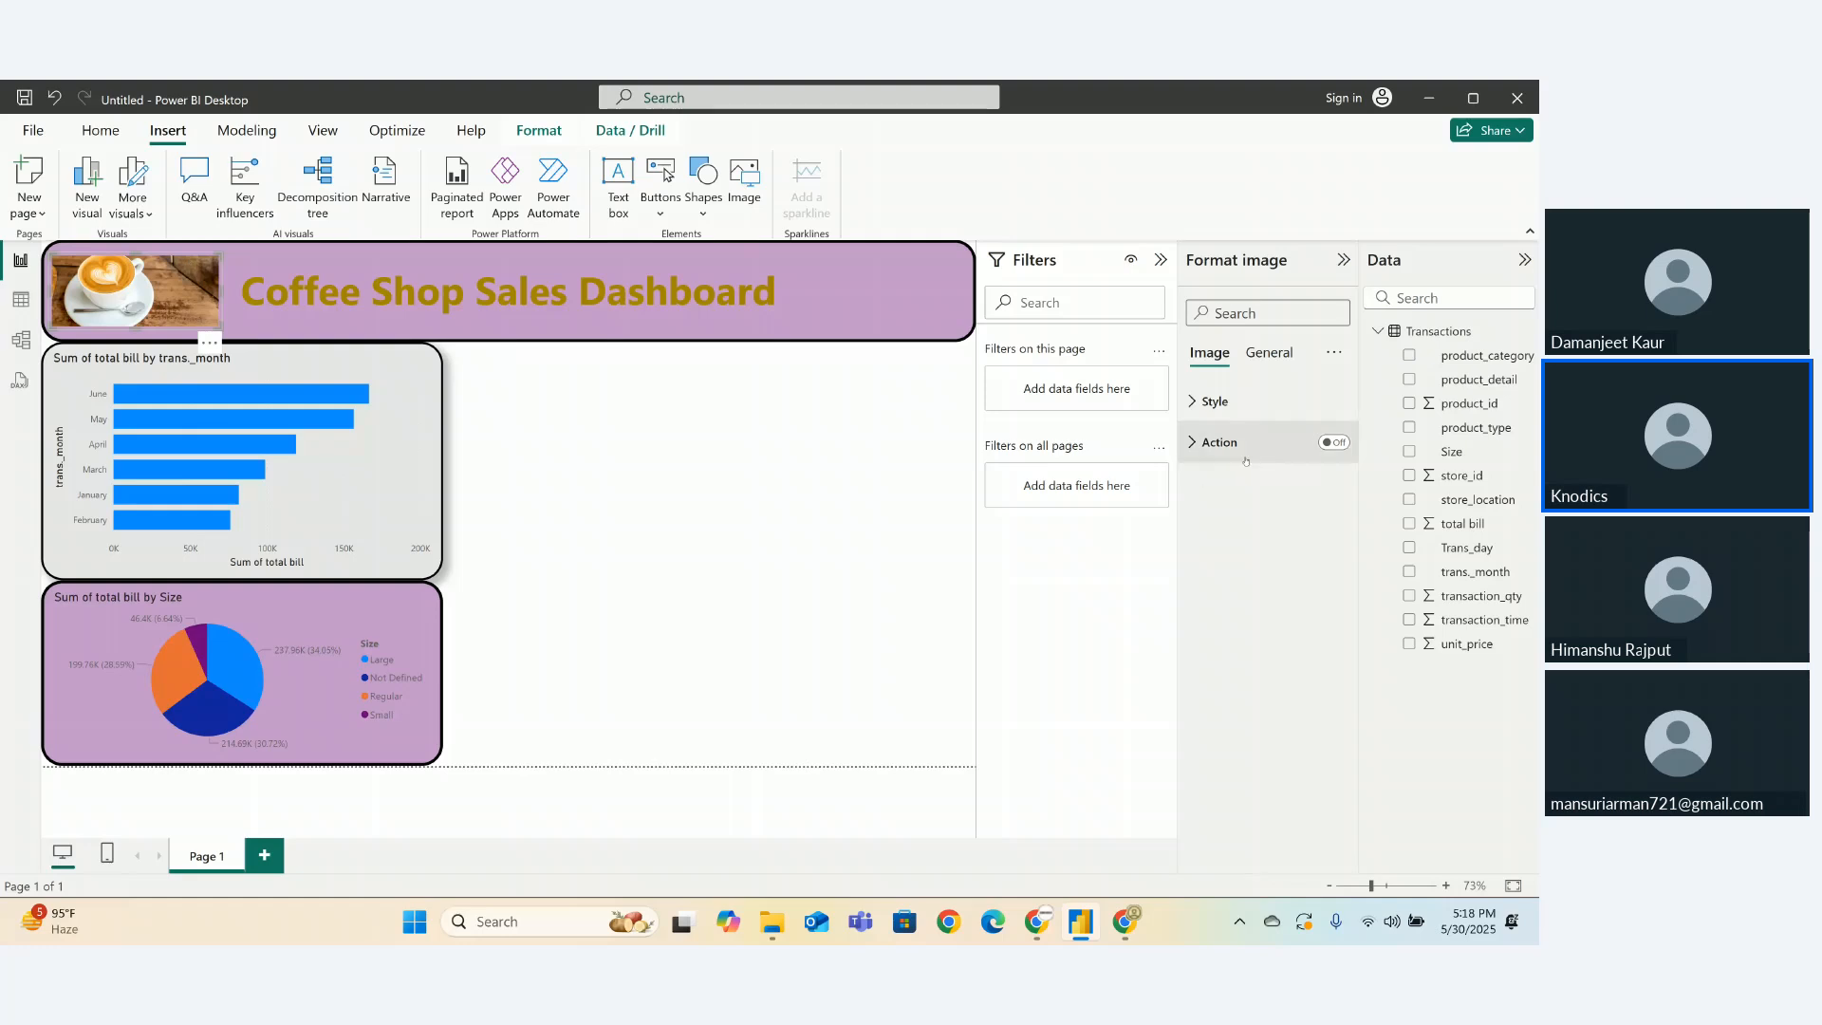
- Give the coffee image a Web URL action to the Virat Kohli Wikipedia page, then follow it
click(1333, 442)
click(1207, 442)
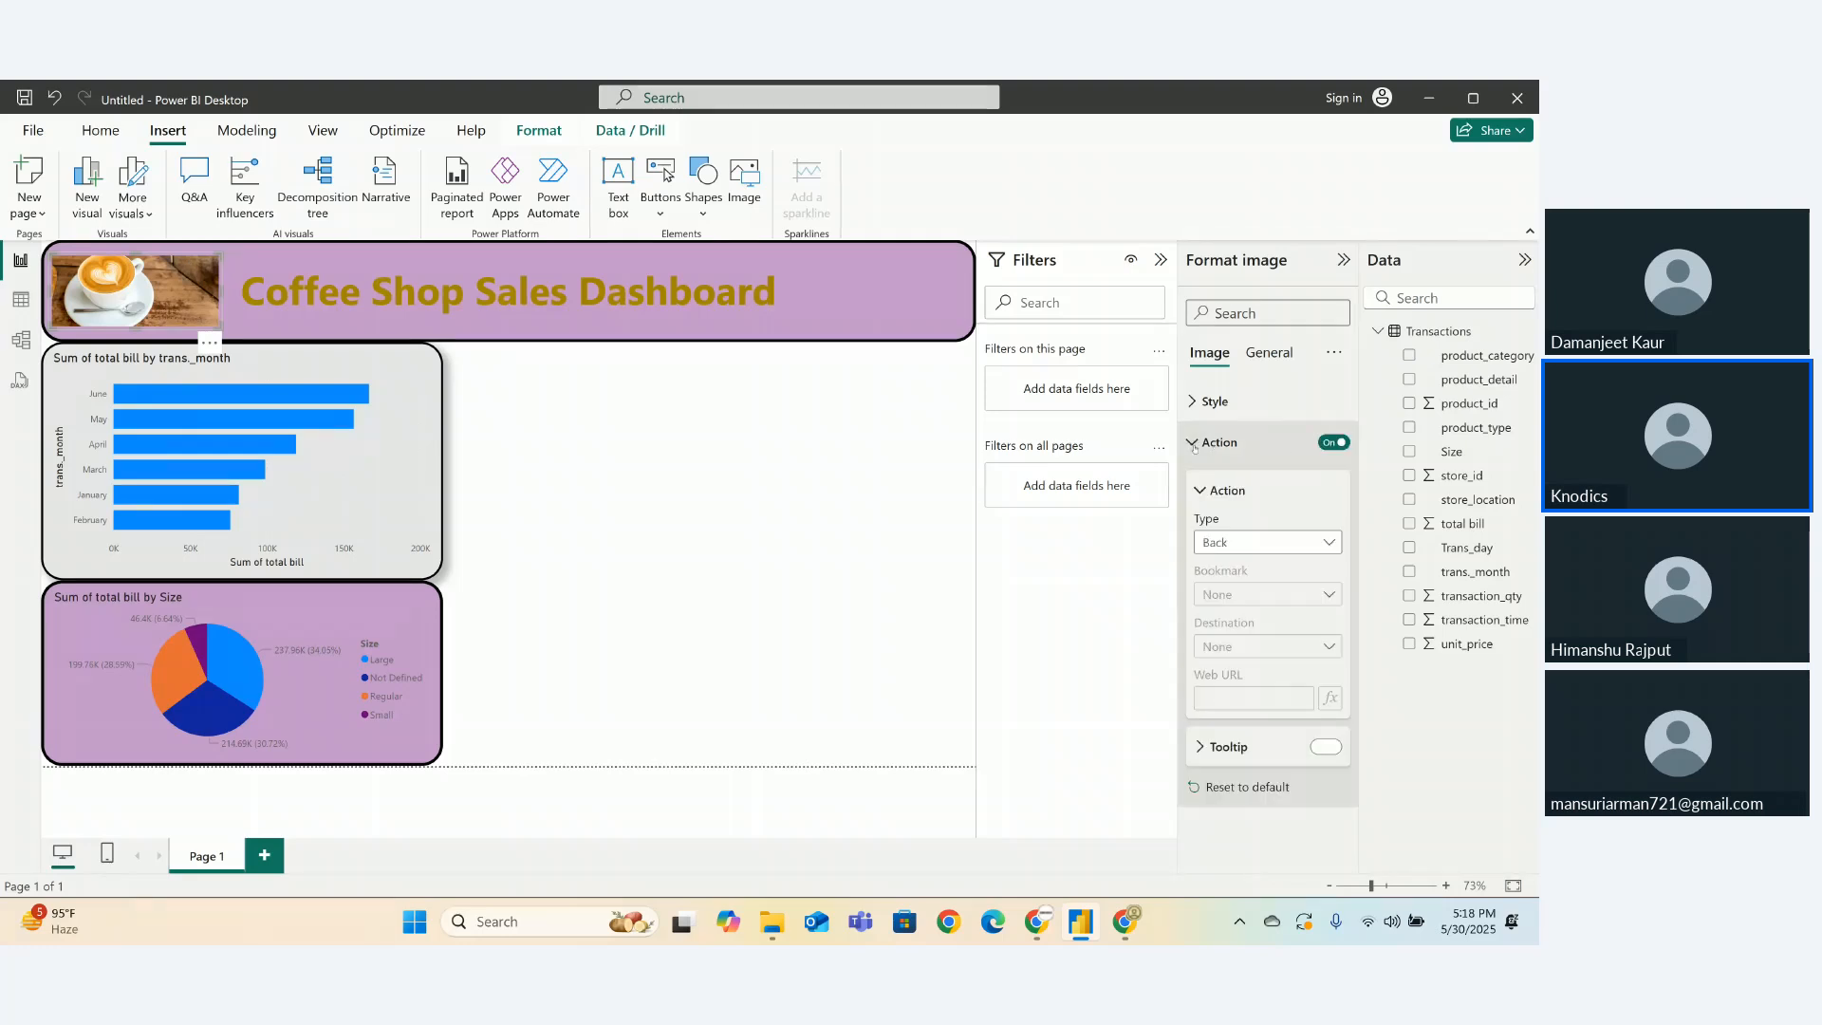
click(1243, 542)
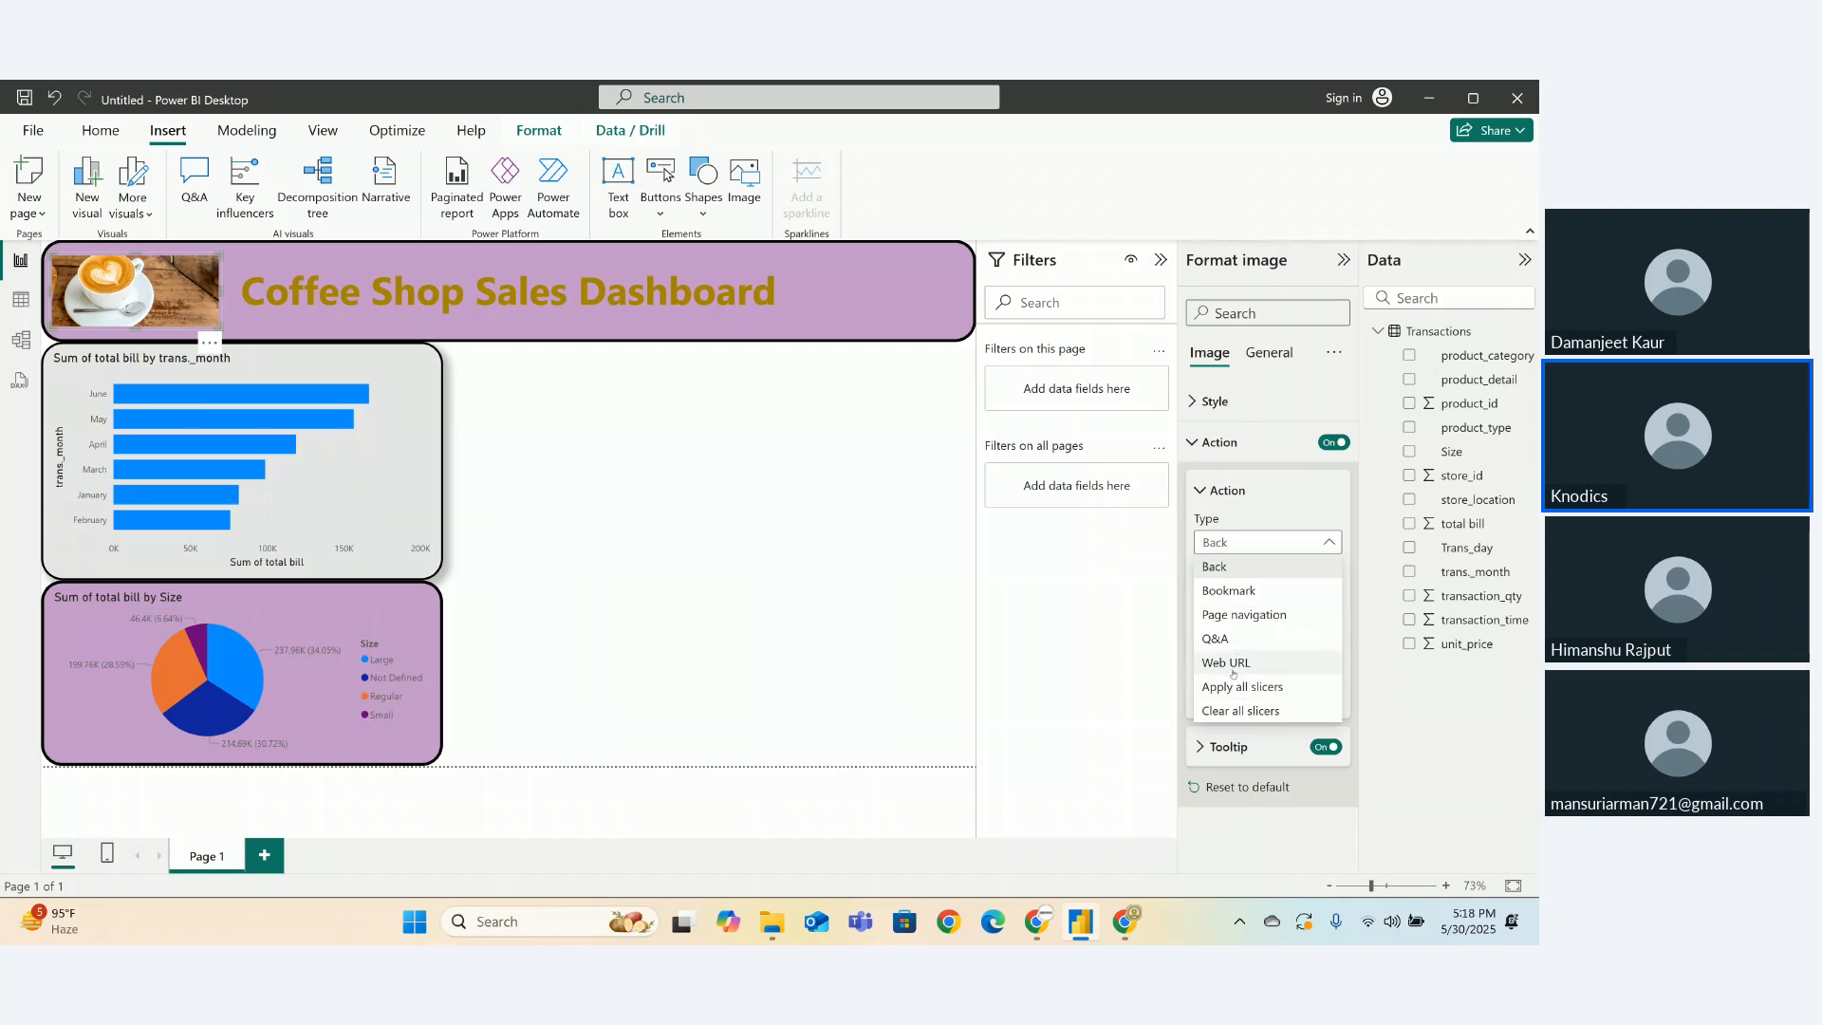
click(1230, 669)
click(1222, 700)
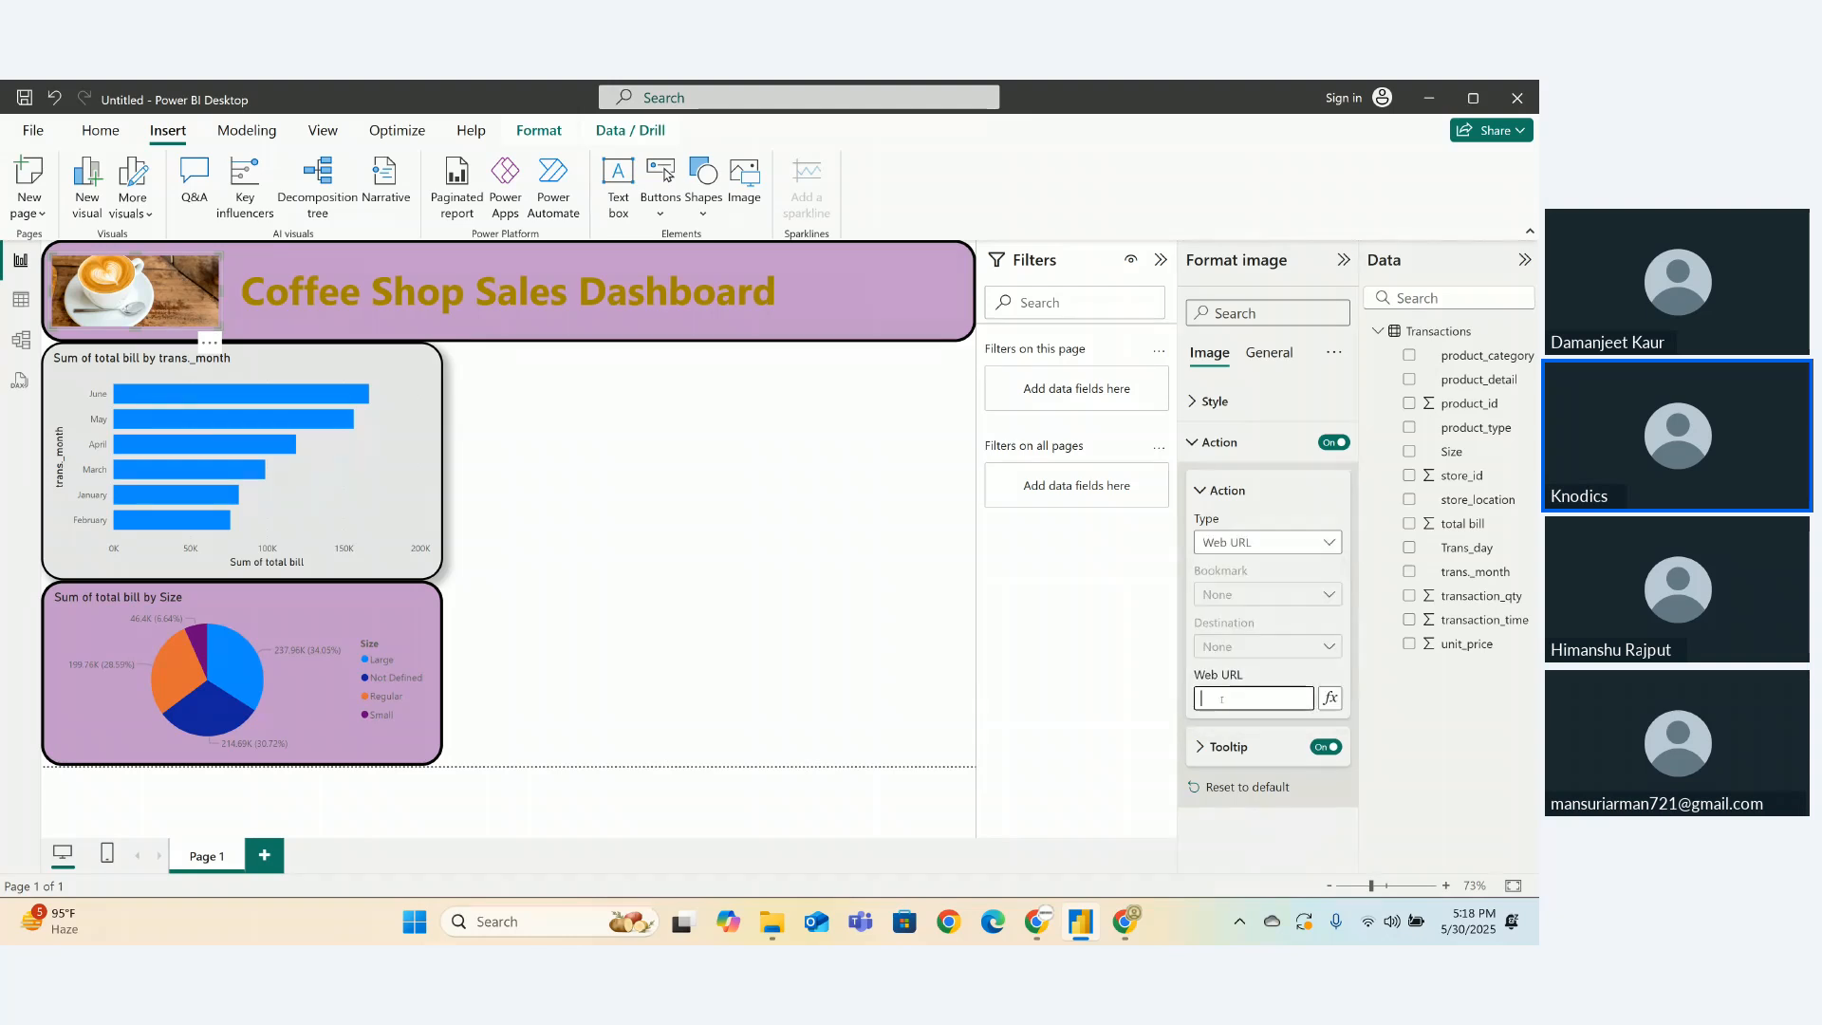
key(ctrl+v)
click(1191, 443)
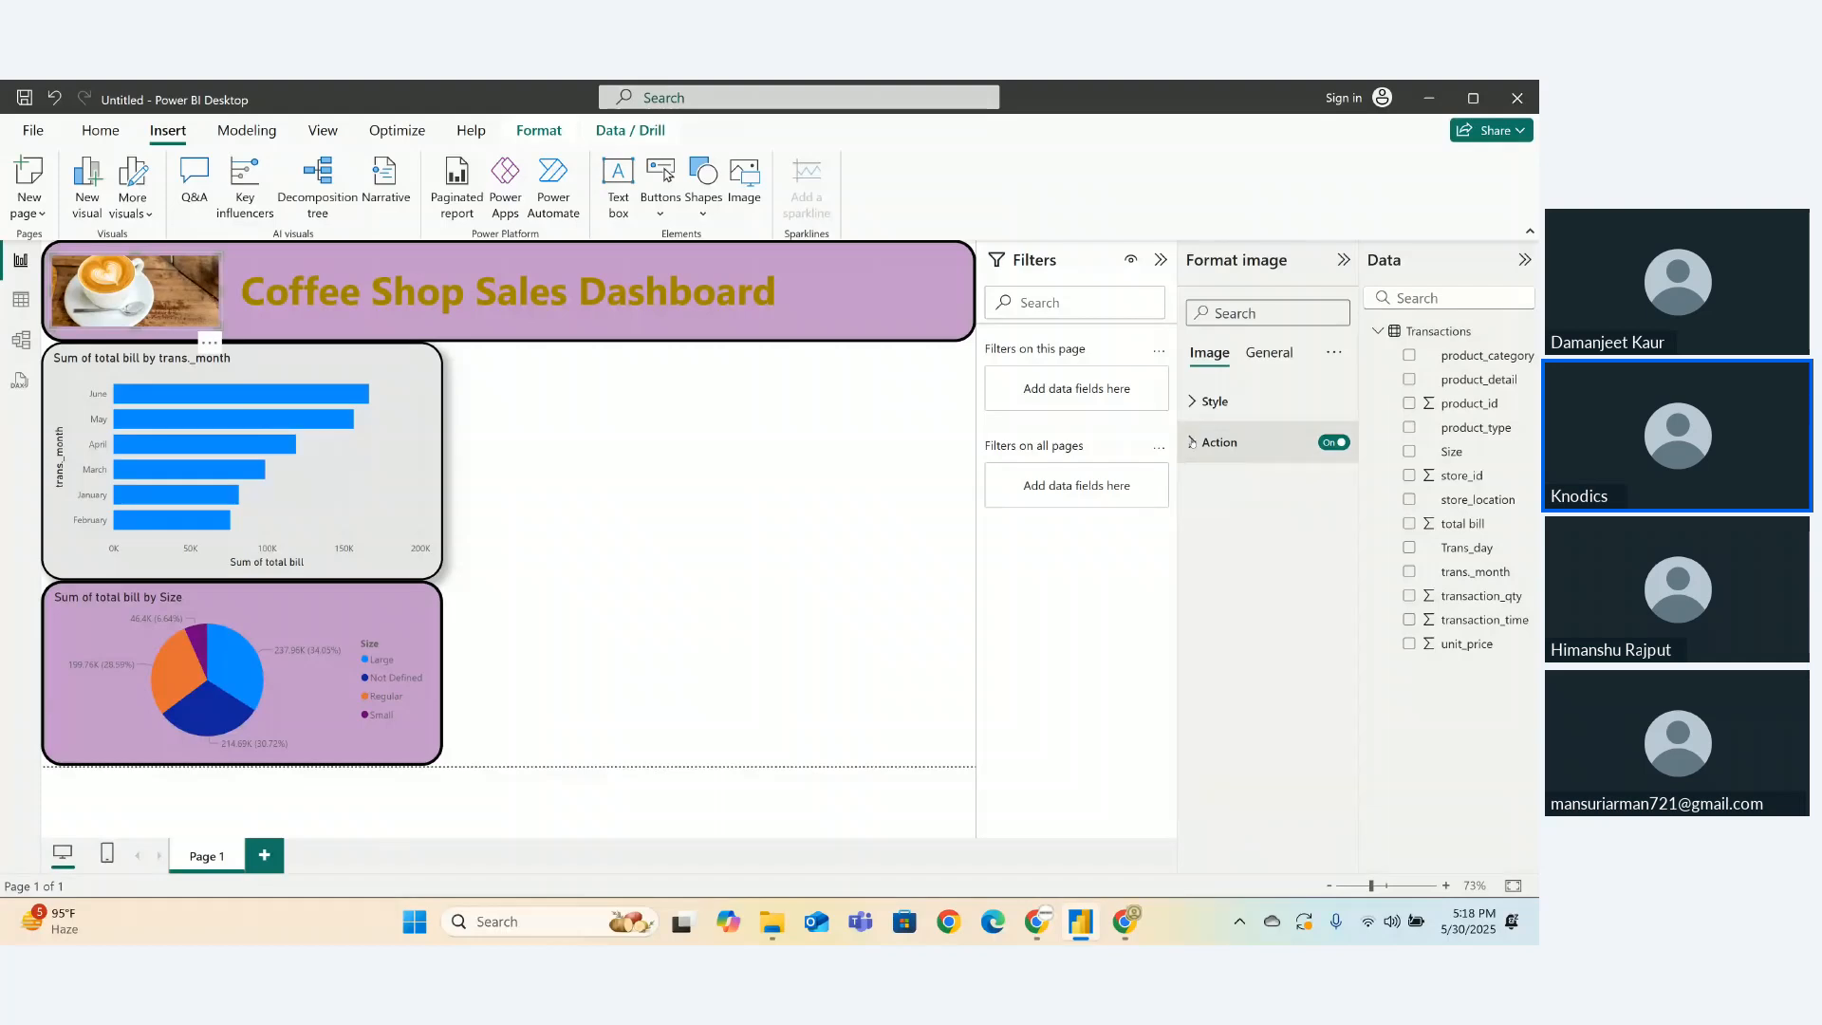
ctrl+click(180, 298)
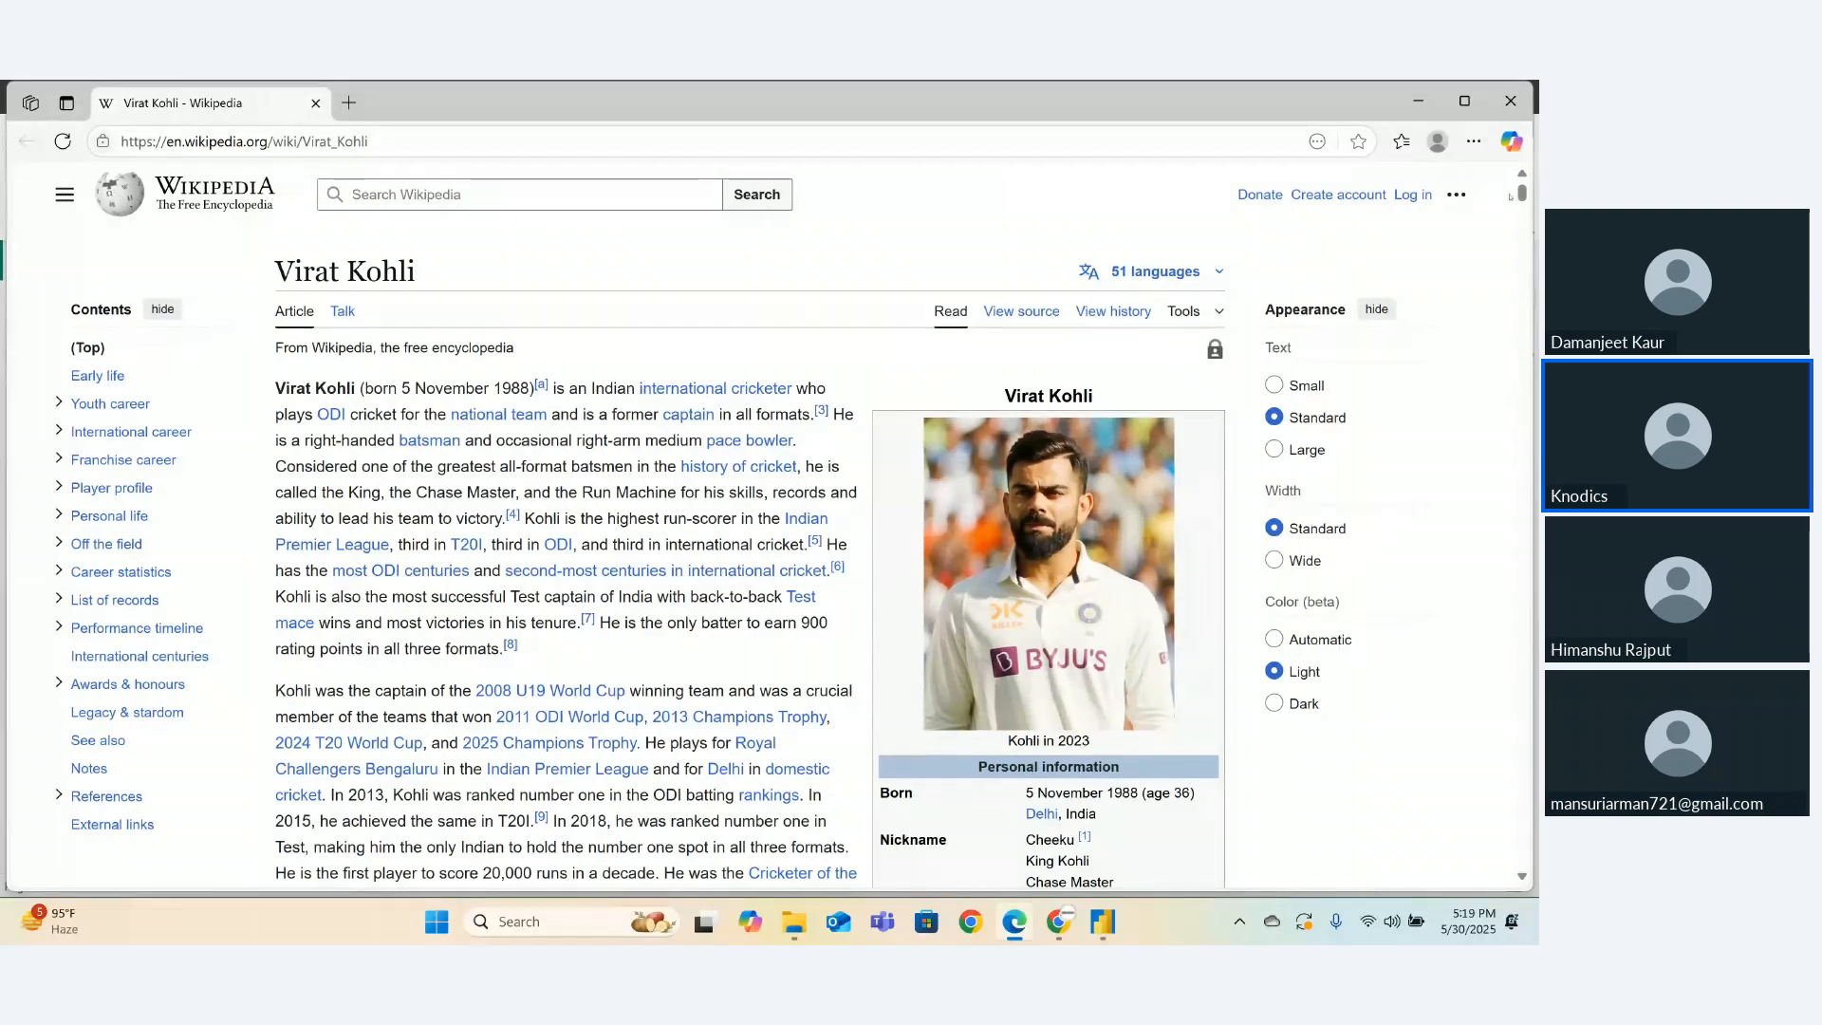
- Scroll the Virat Kohli article, then close Edge to return to the Power BI dashboard
scroll(1511, 197, down, 15)
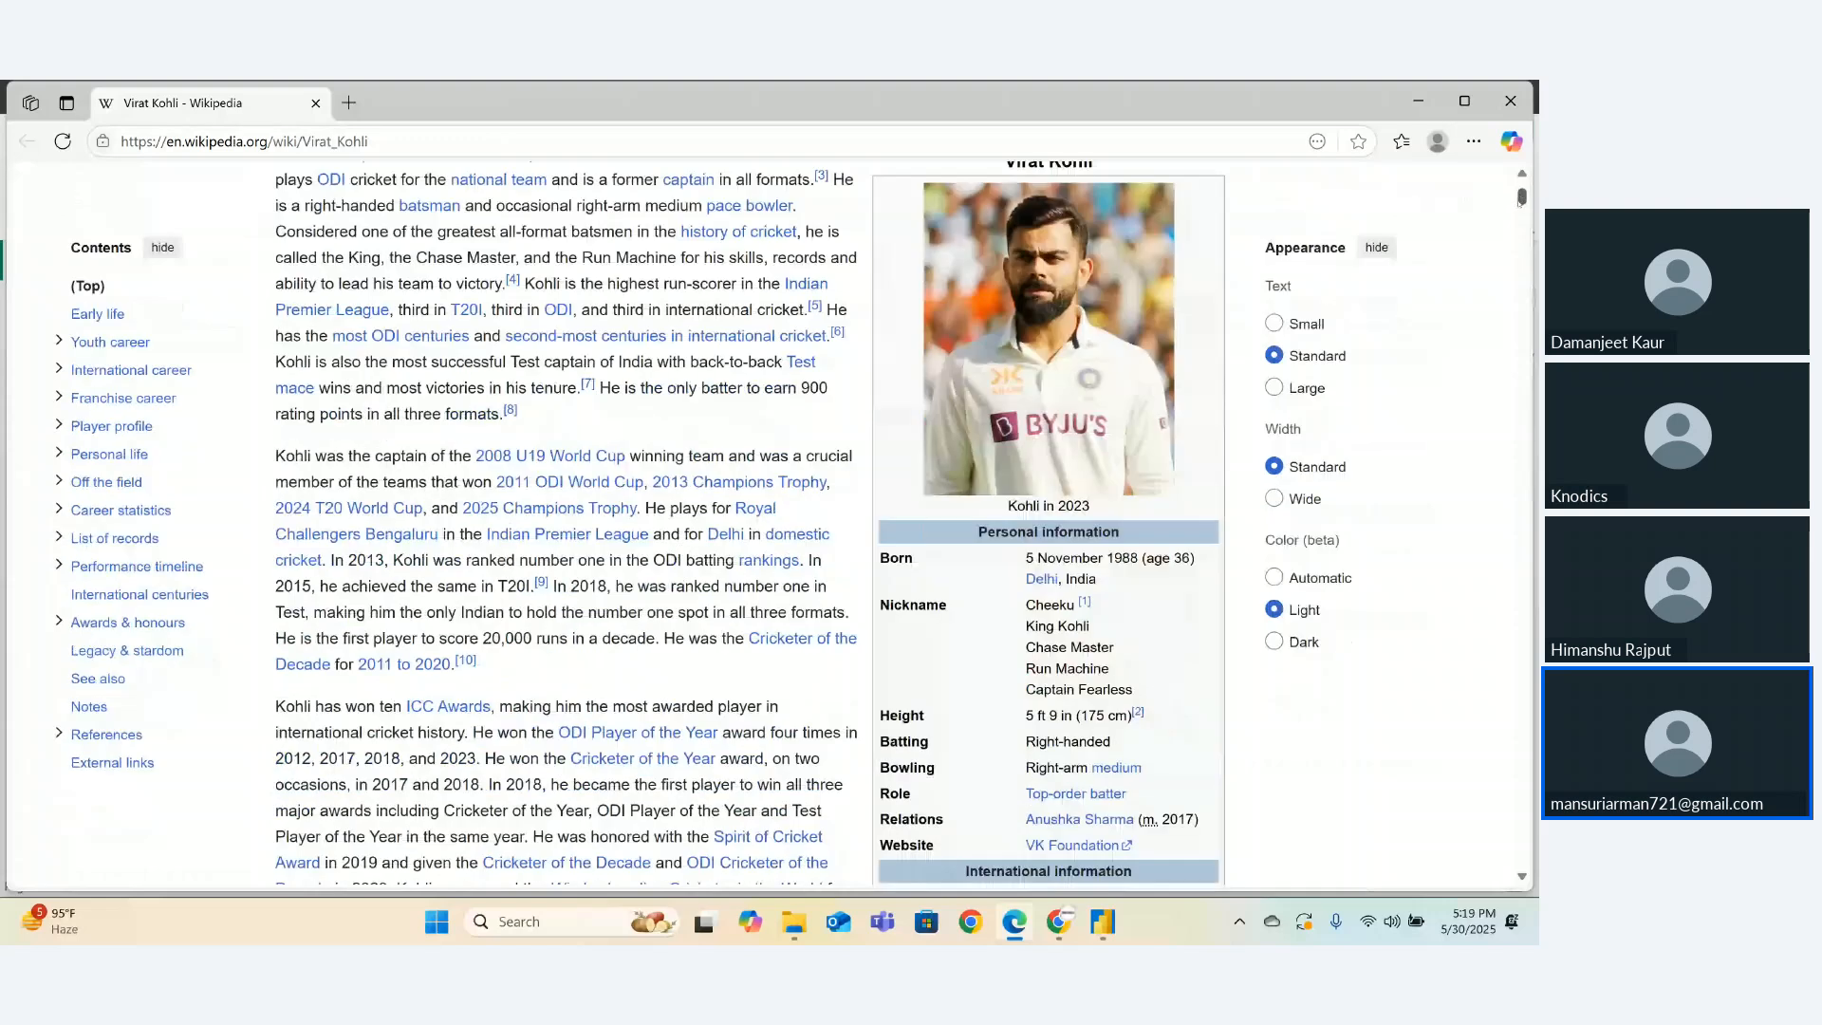
drag(1522, 222, 1522, 109)
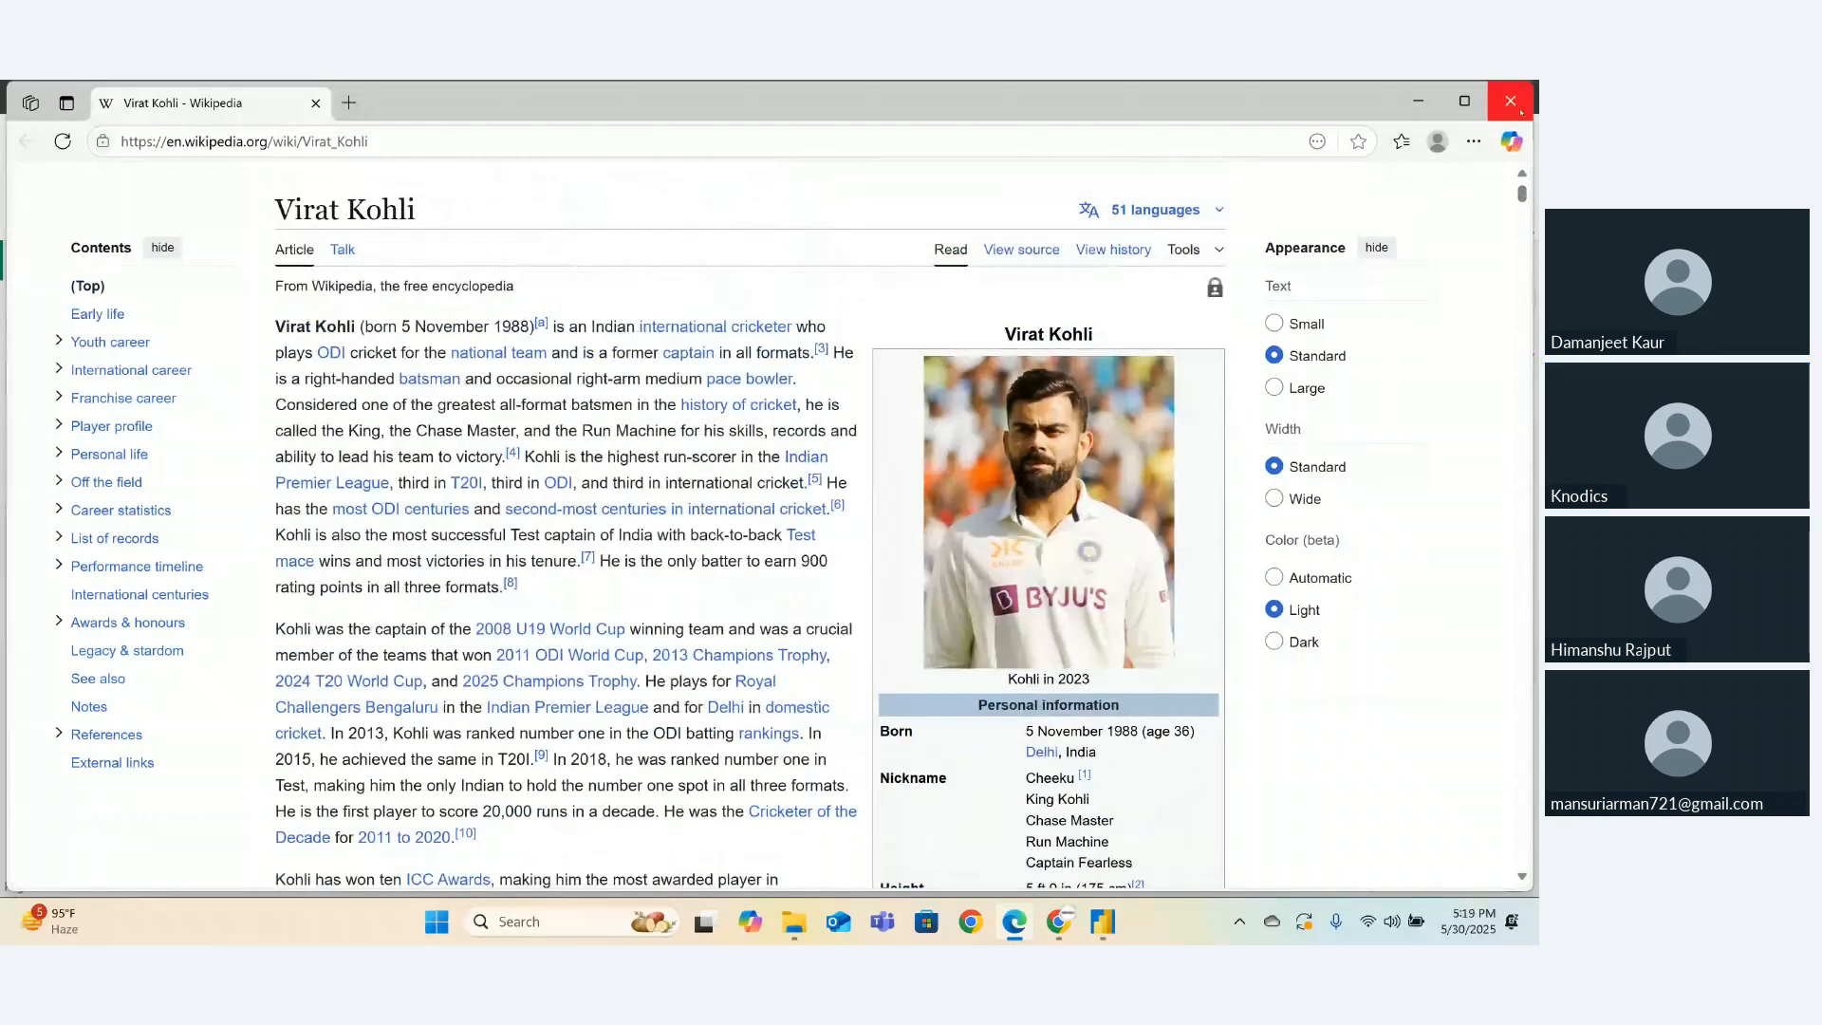
click(1521, 112)
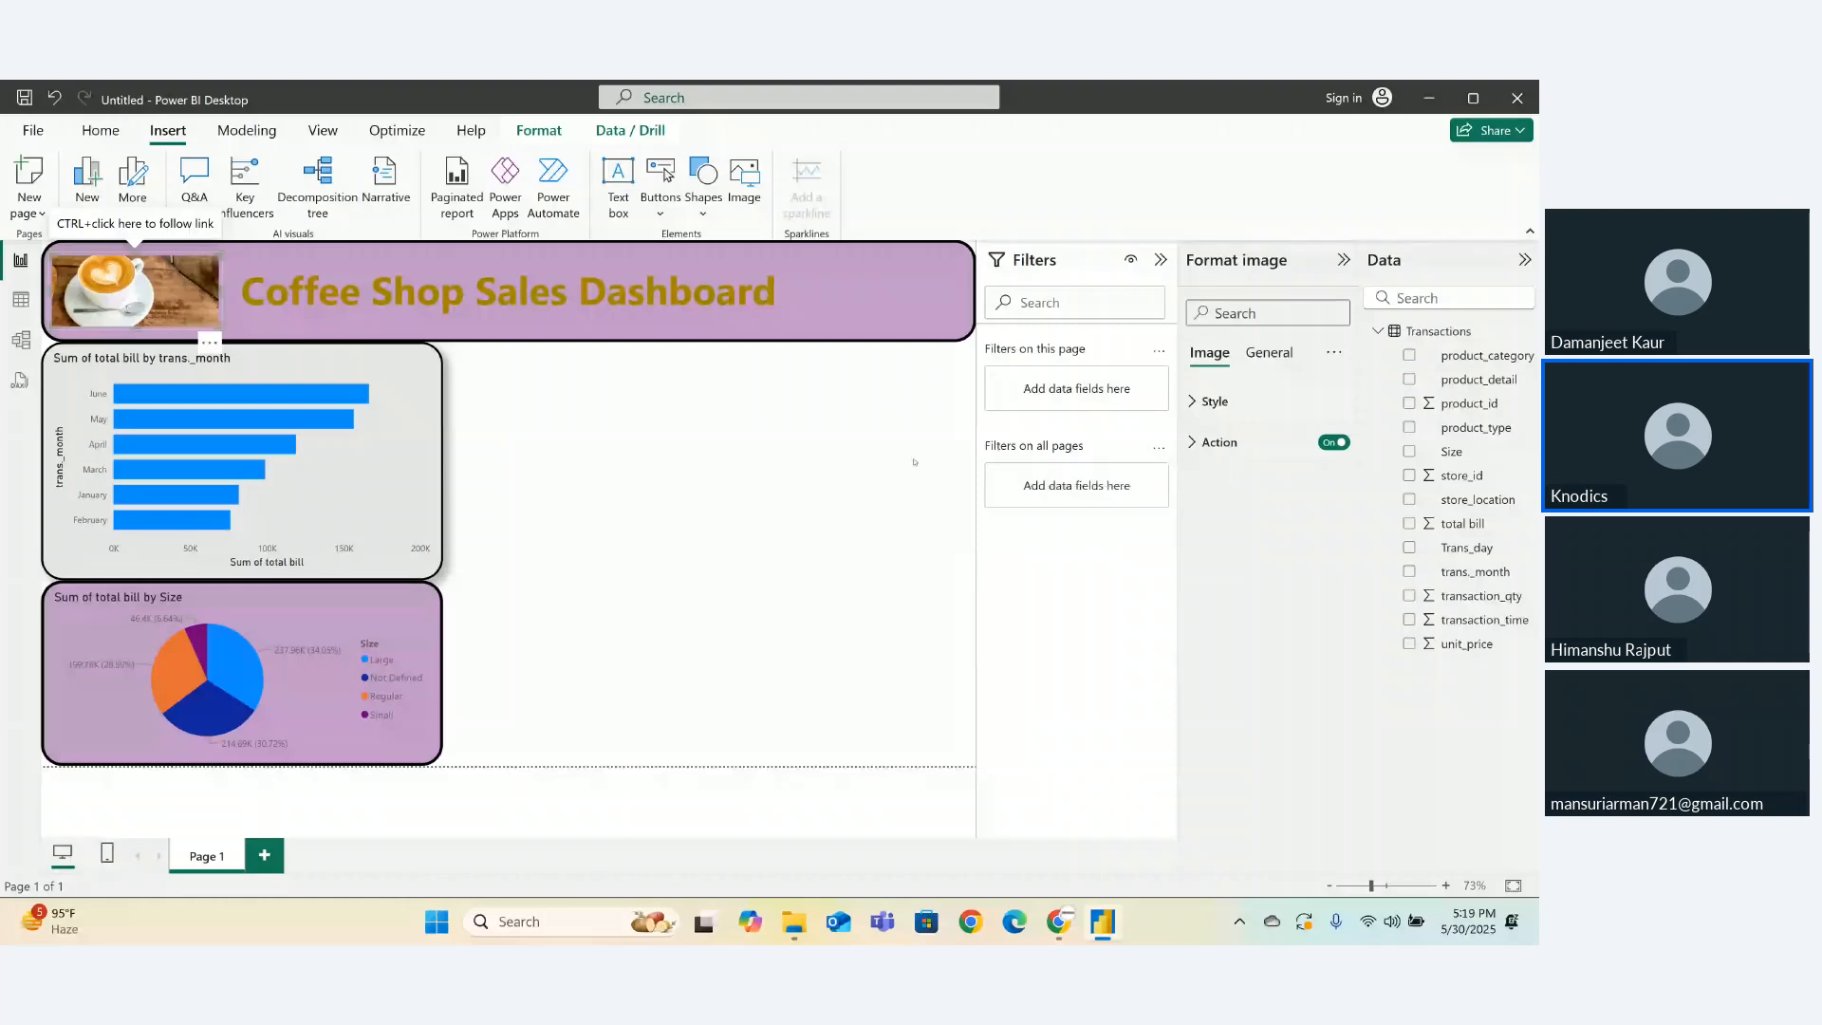
- Create a funnel chart of total bill by product_category, converting it from a new map visual
click(872, 477)
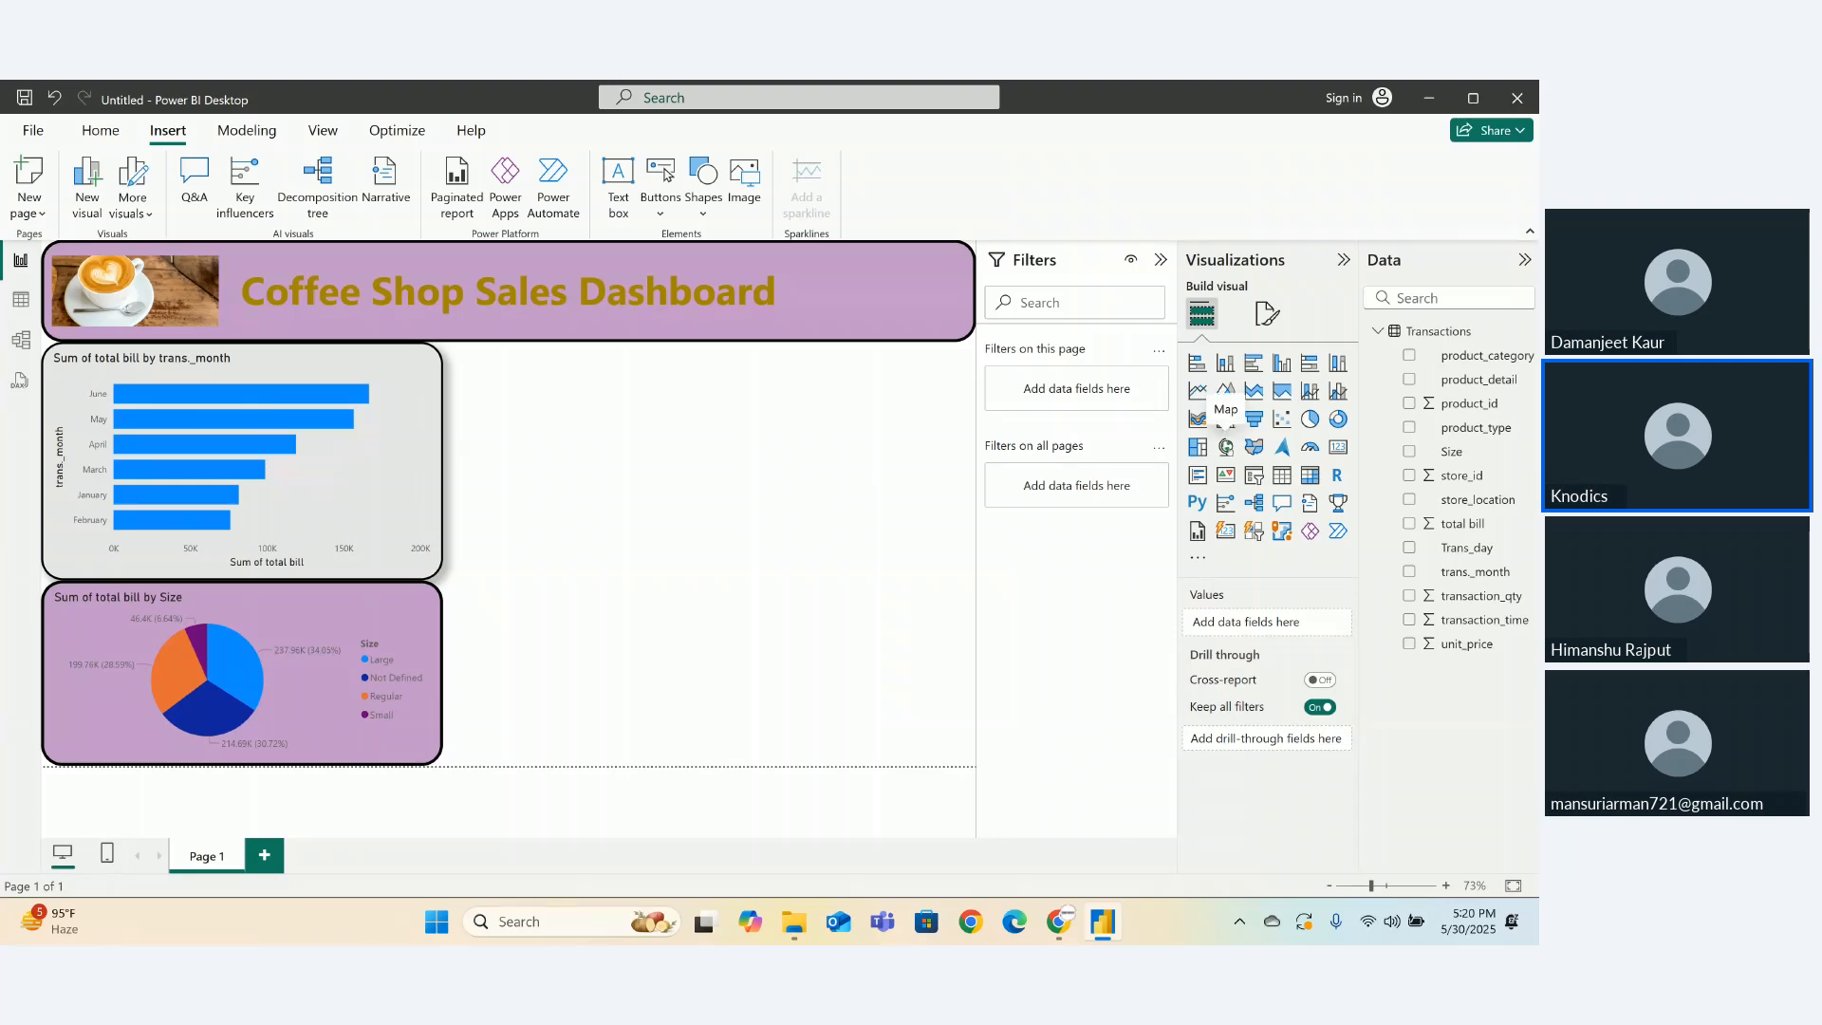
click(1225, 446)
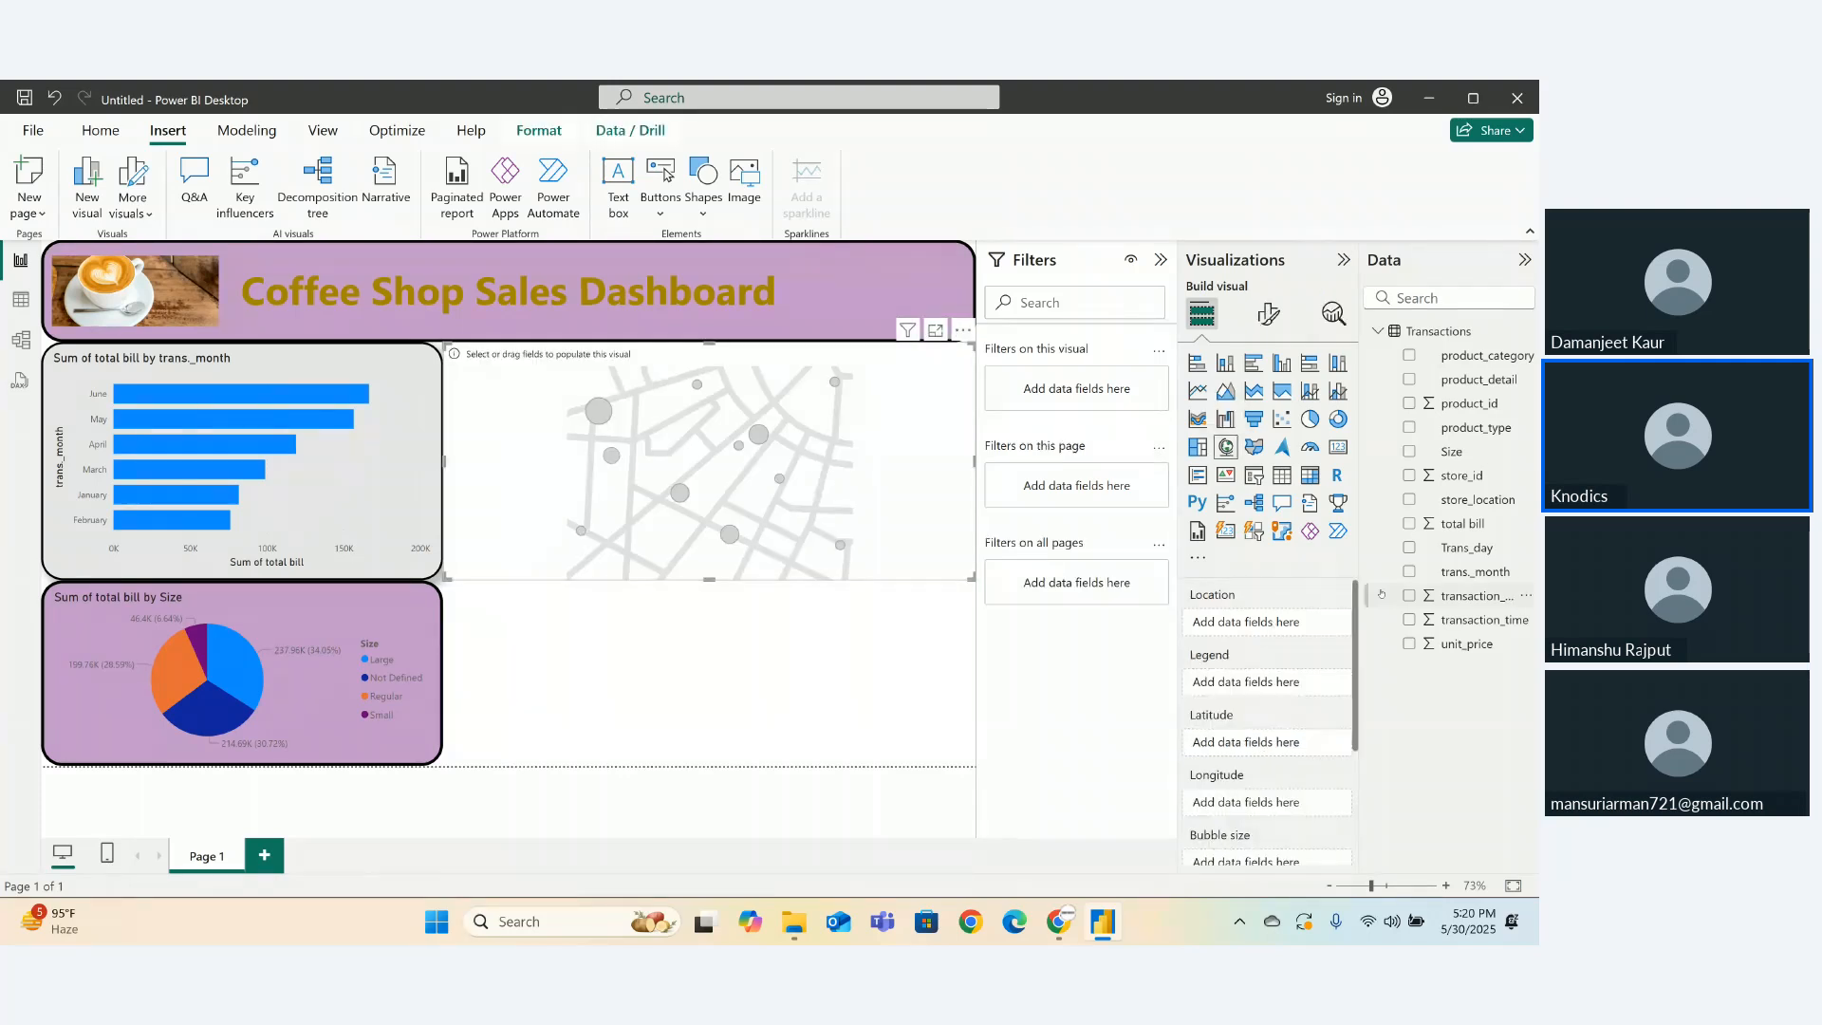
drag(1471, 500, 1242, 622)
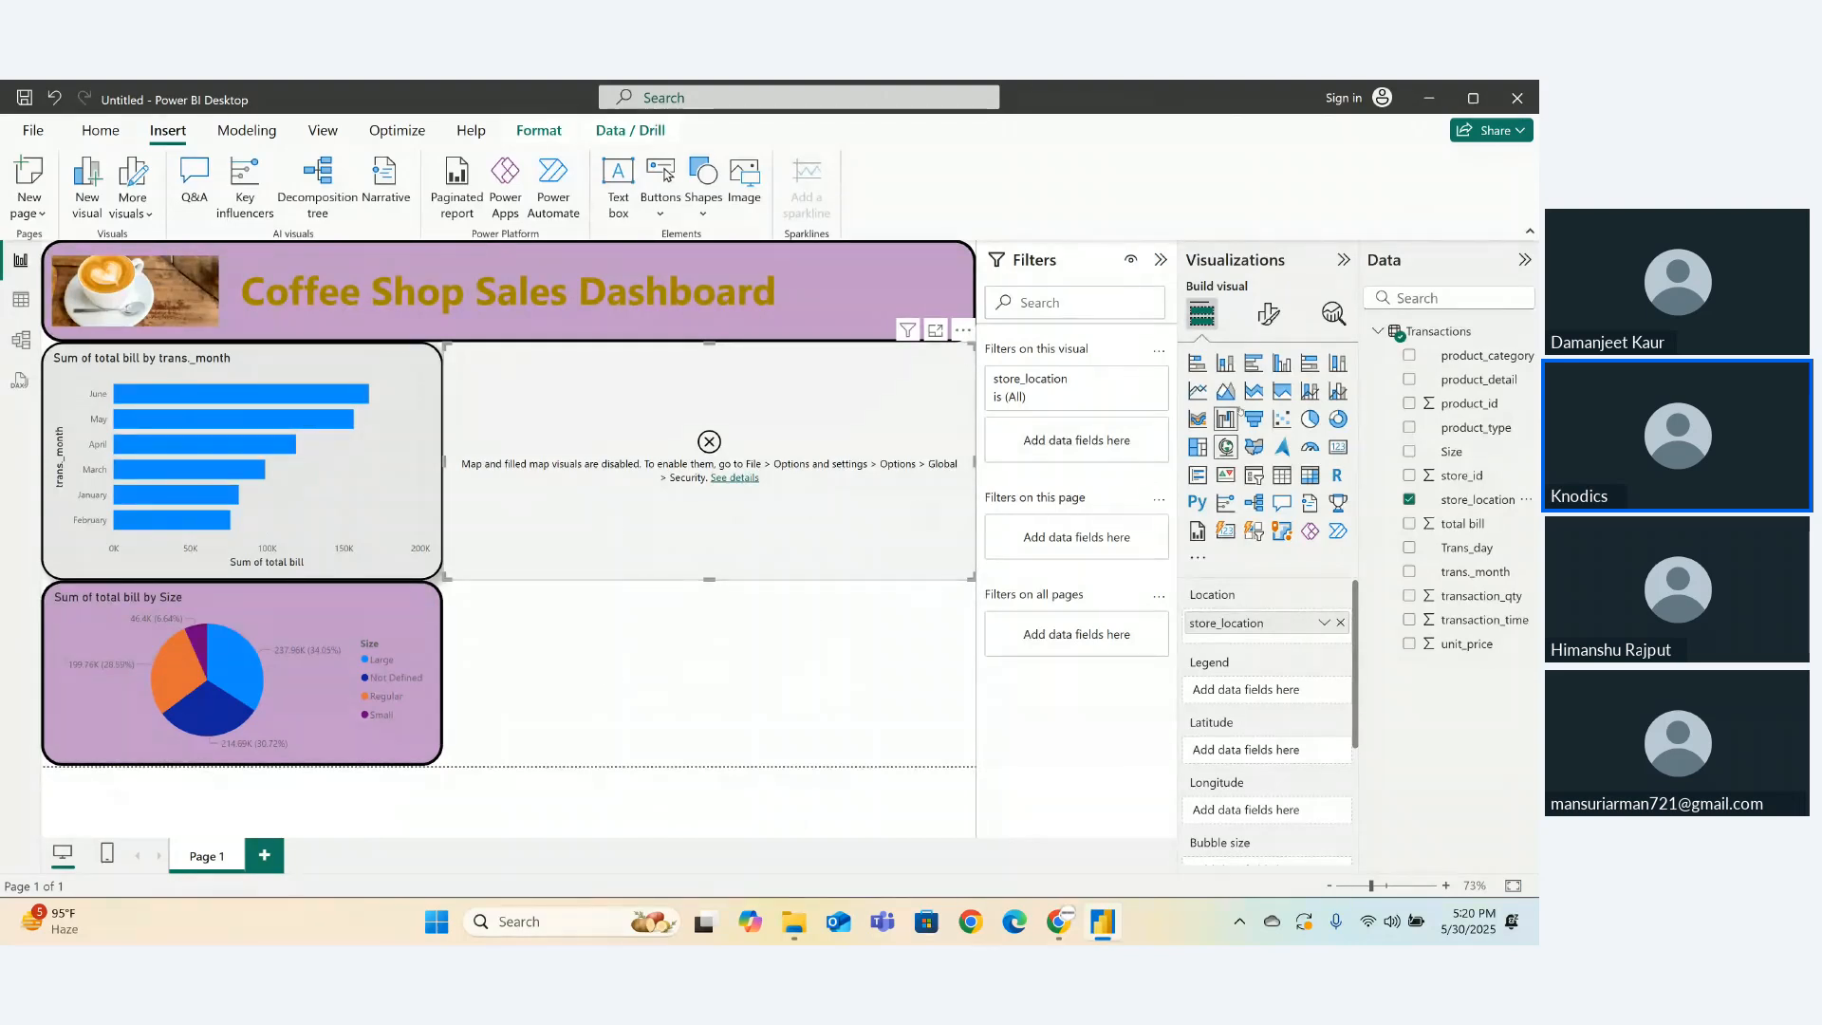
click(1253, 418)
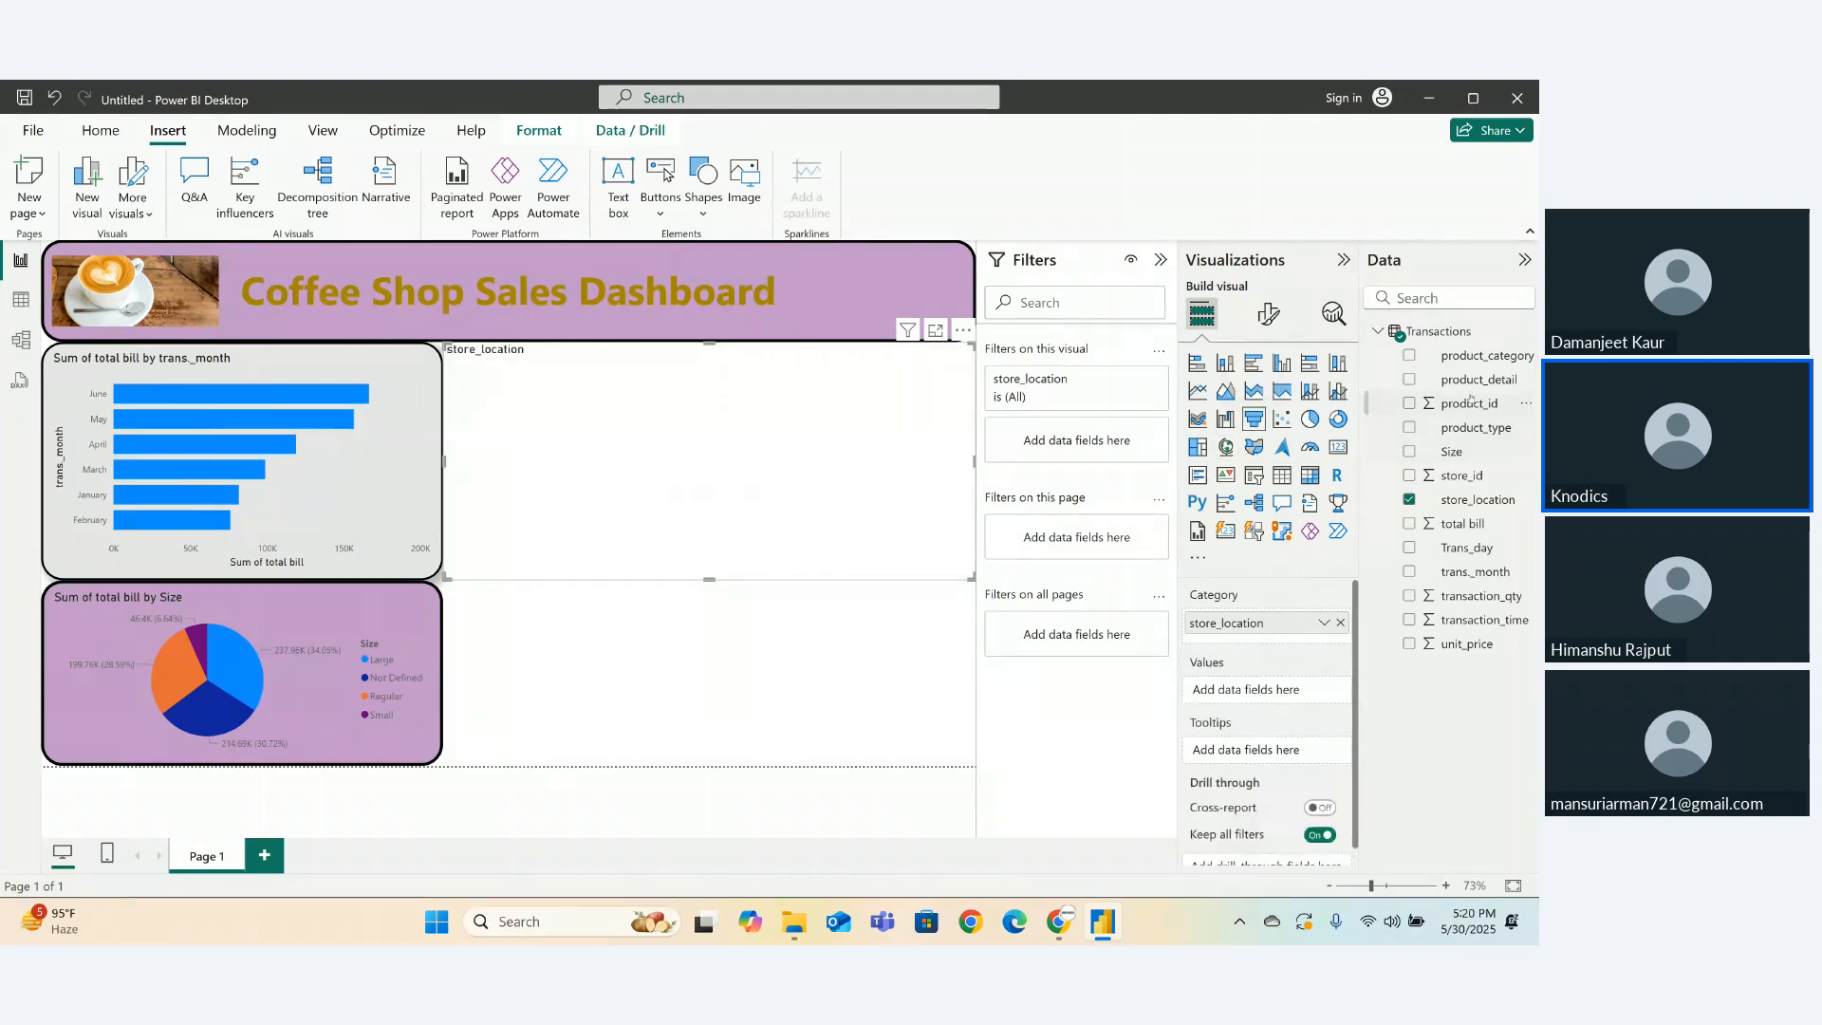
click(1409, 356)
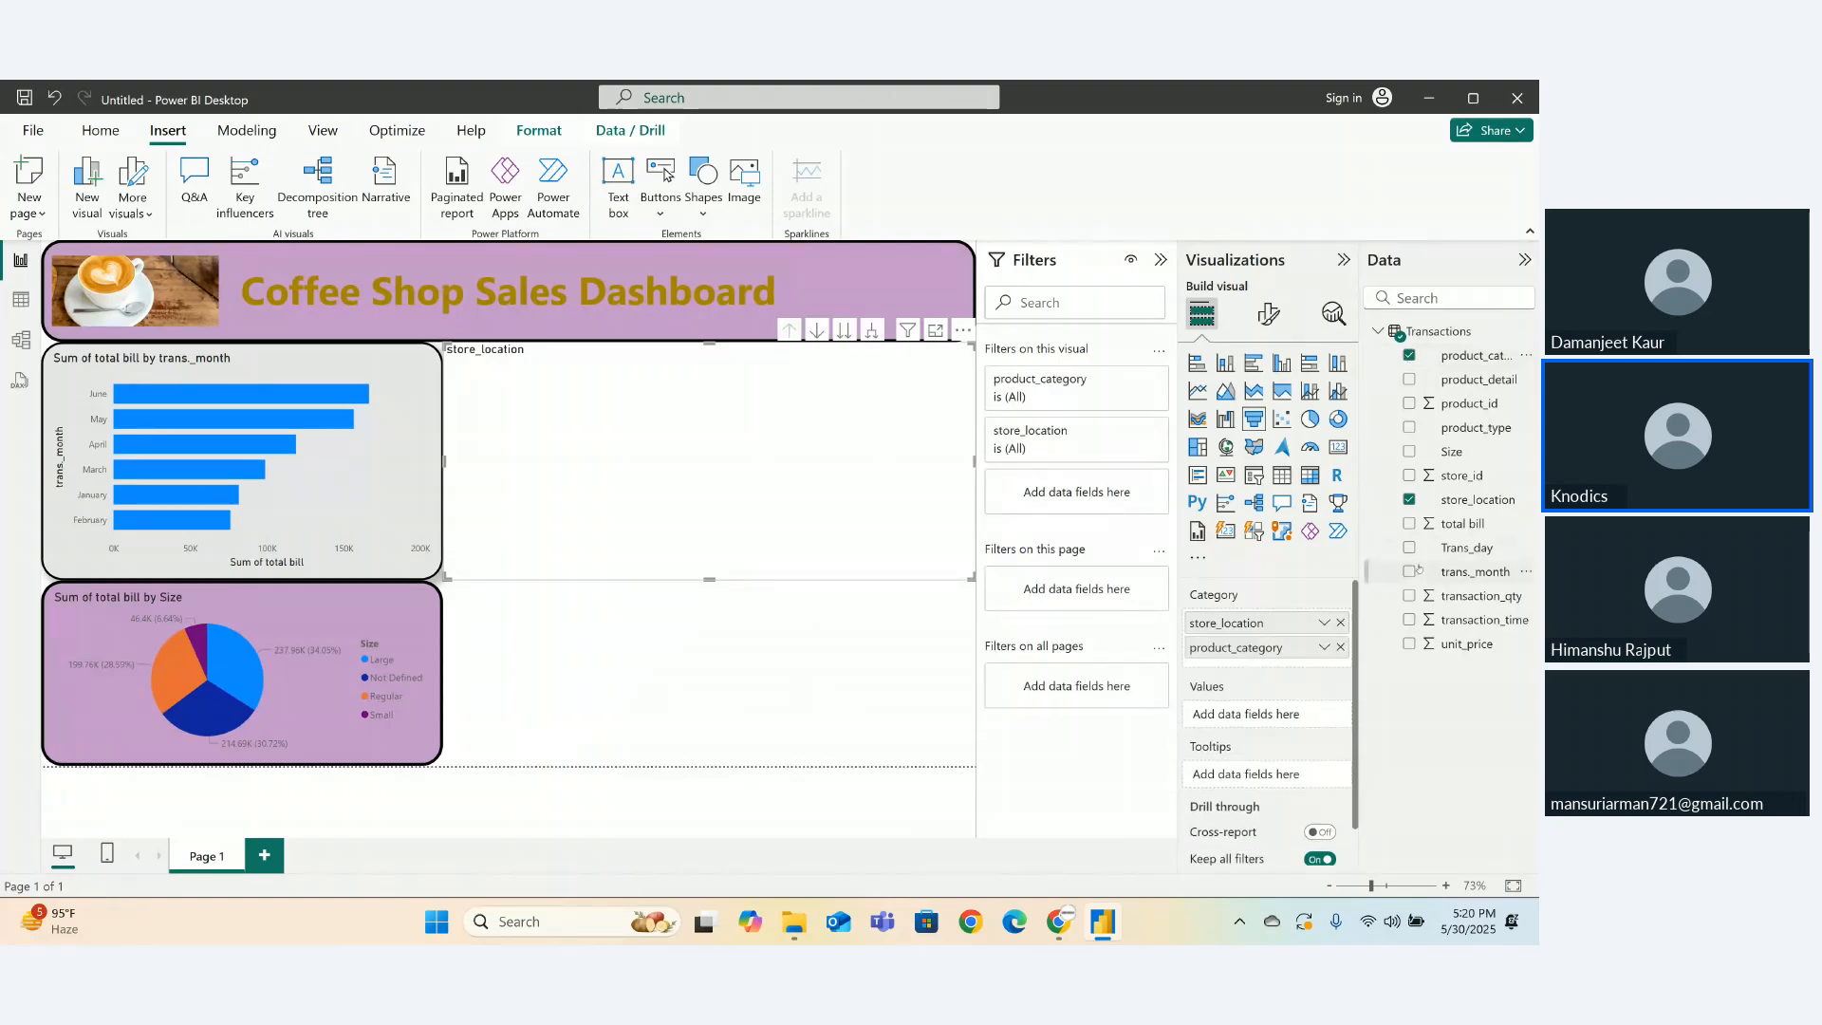
click(1339, 622)
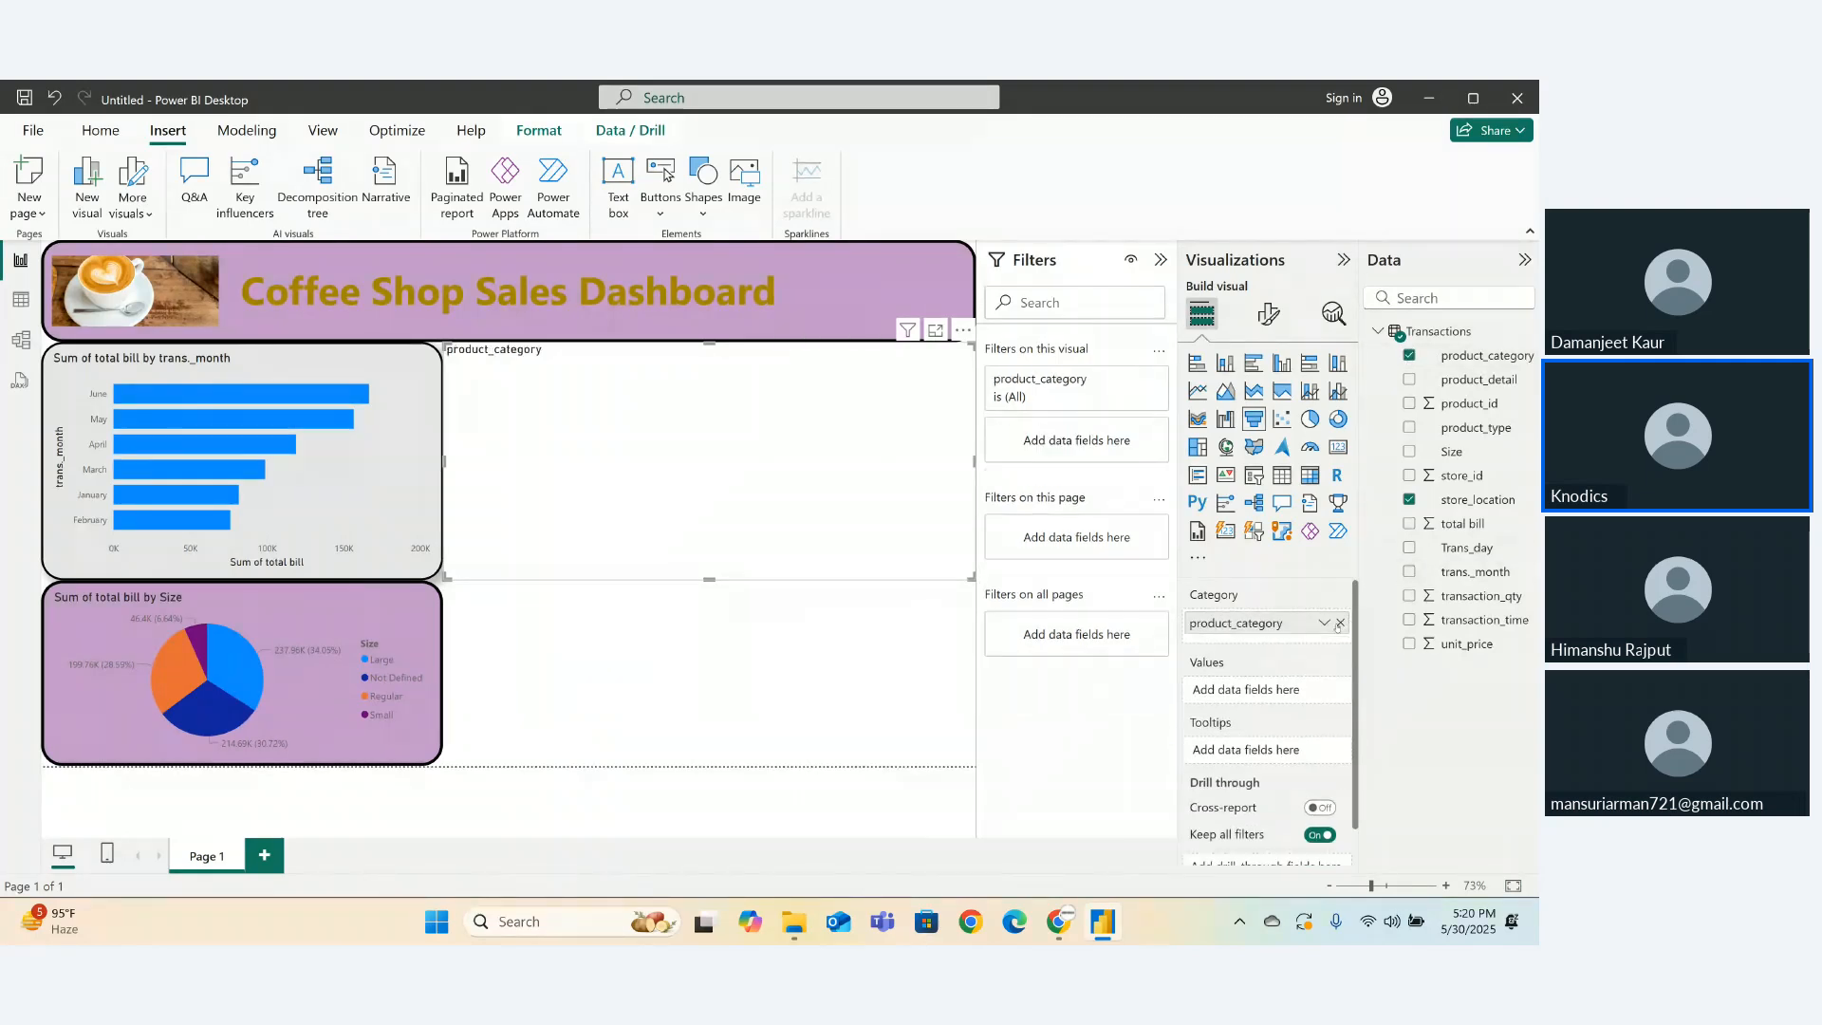
click(1409, 524)
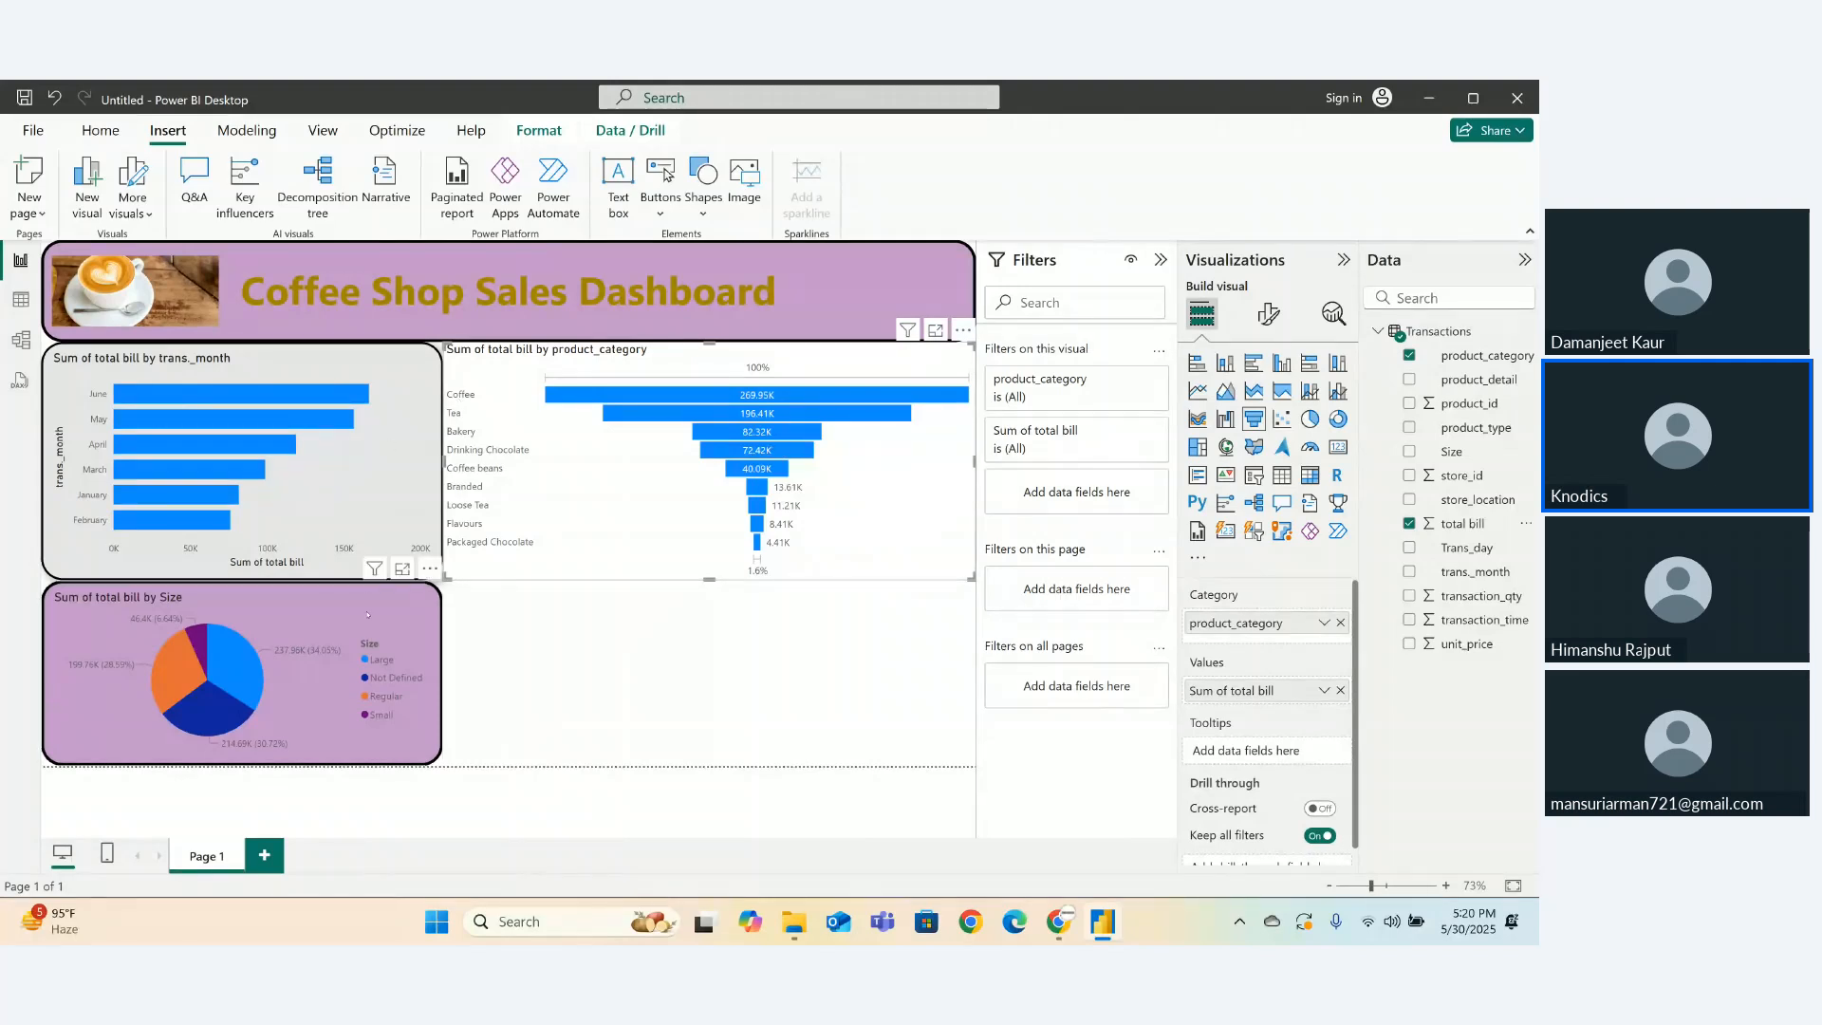
- Copy the monthly bar chart's grey background and rounded border onto the funnel with Format painter
click(368, 510)
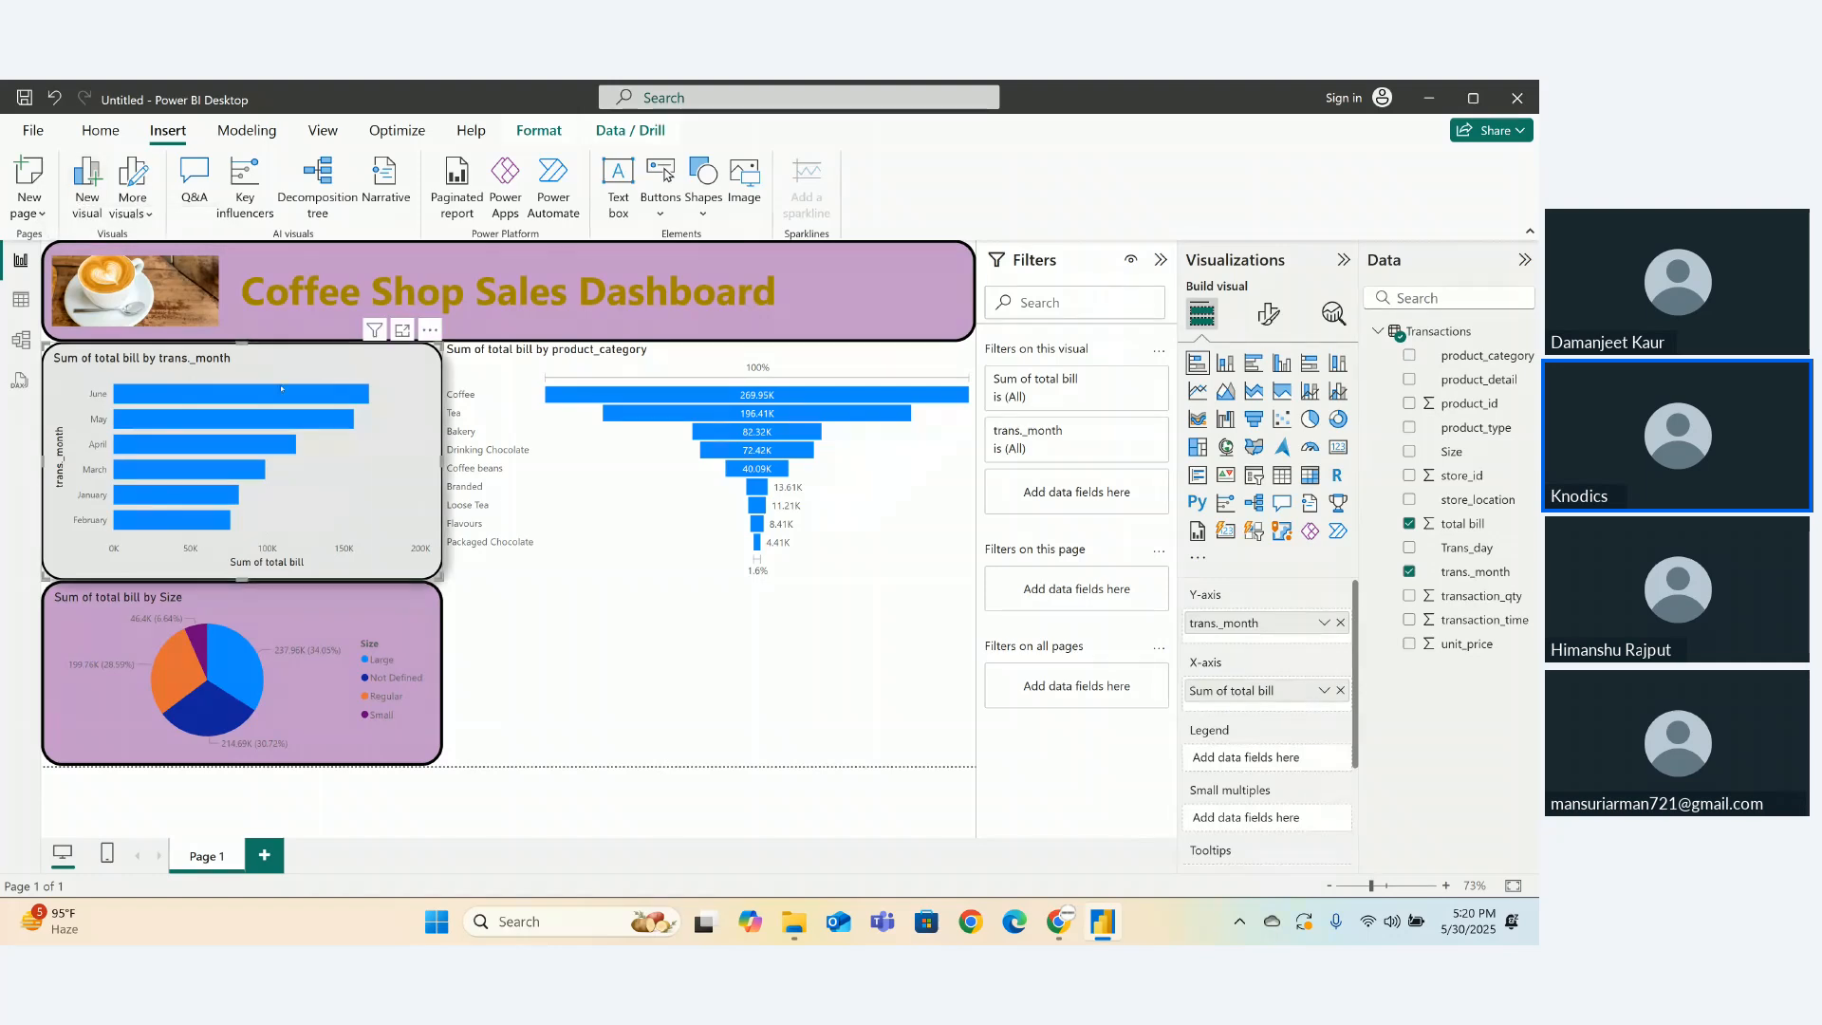
click(101, 133)
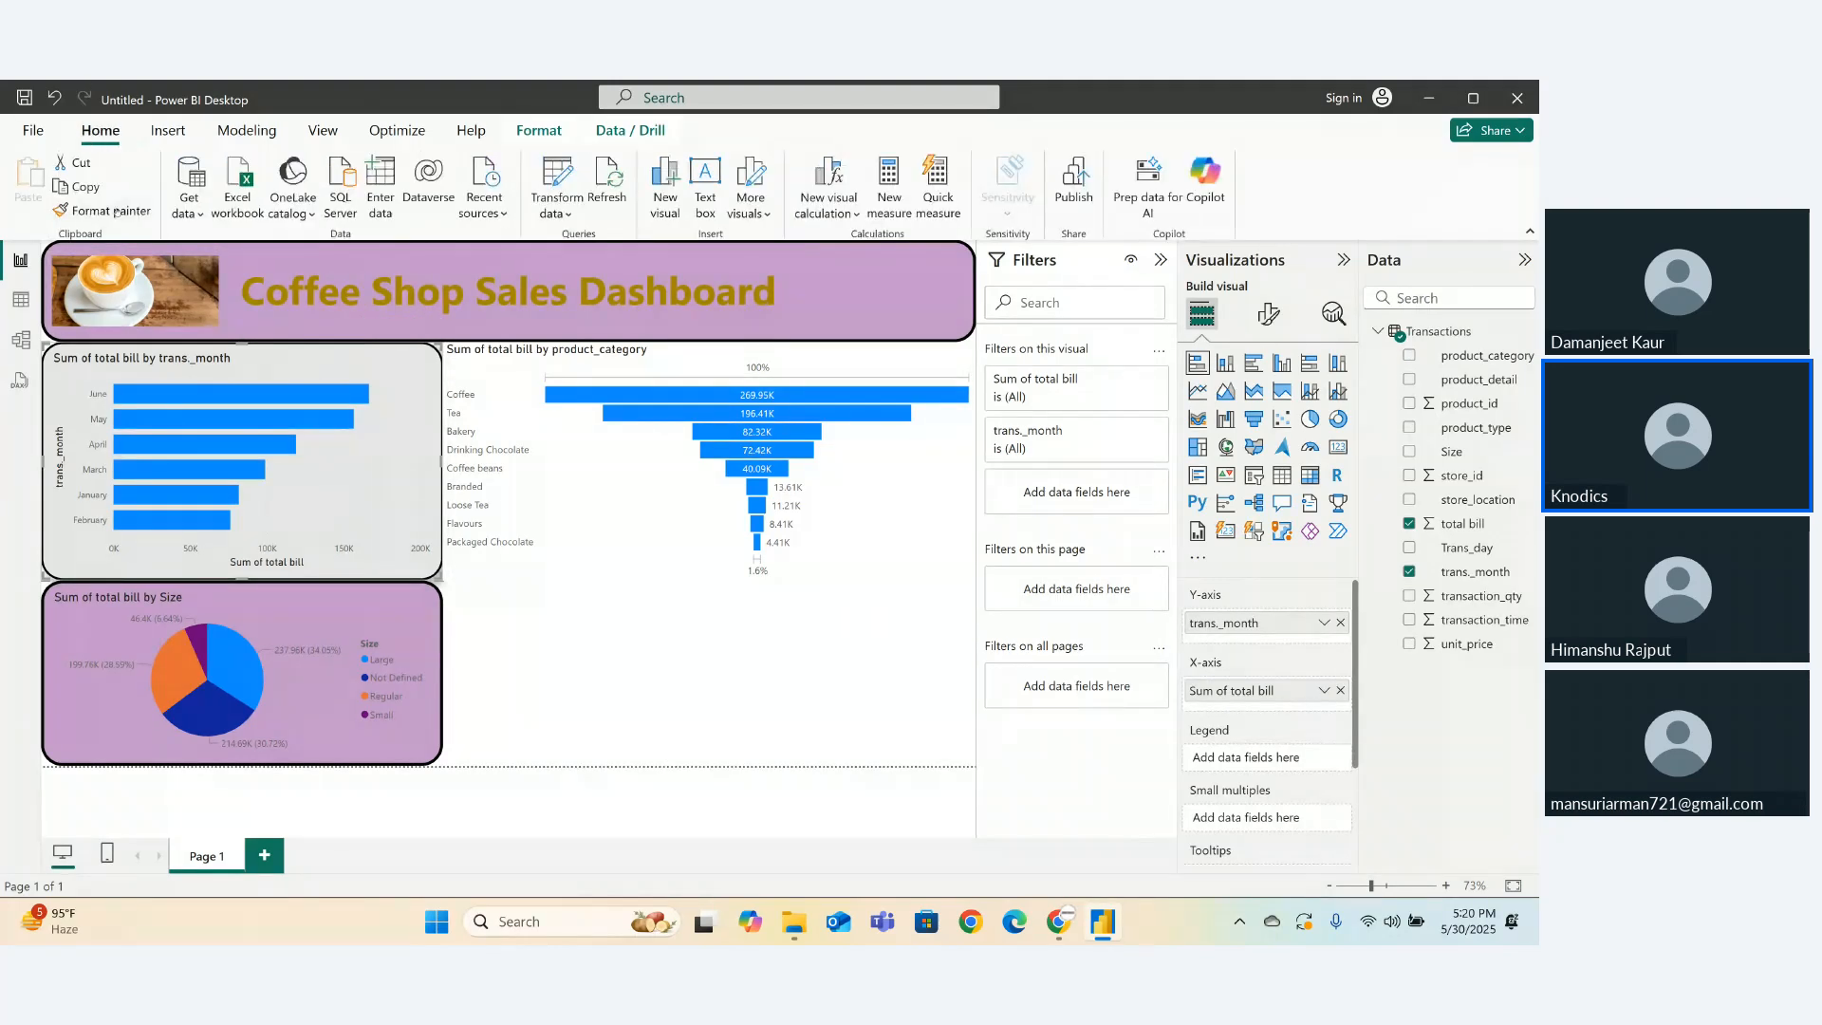
click(102, 210)
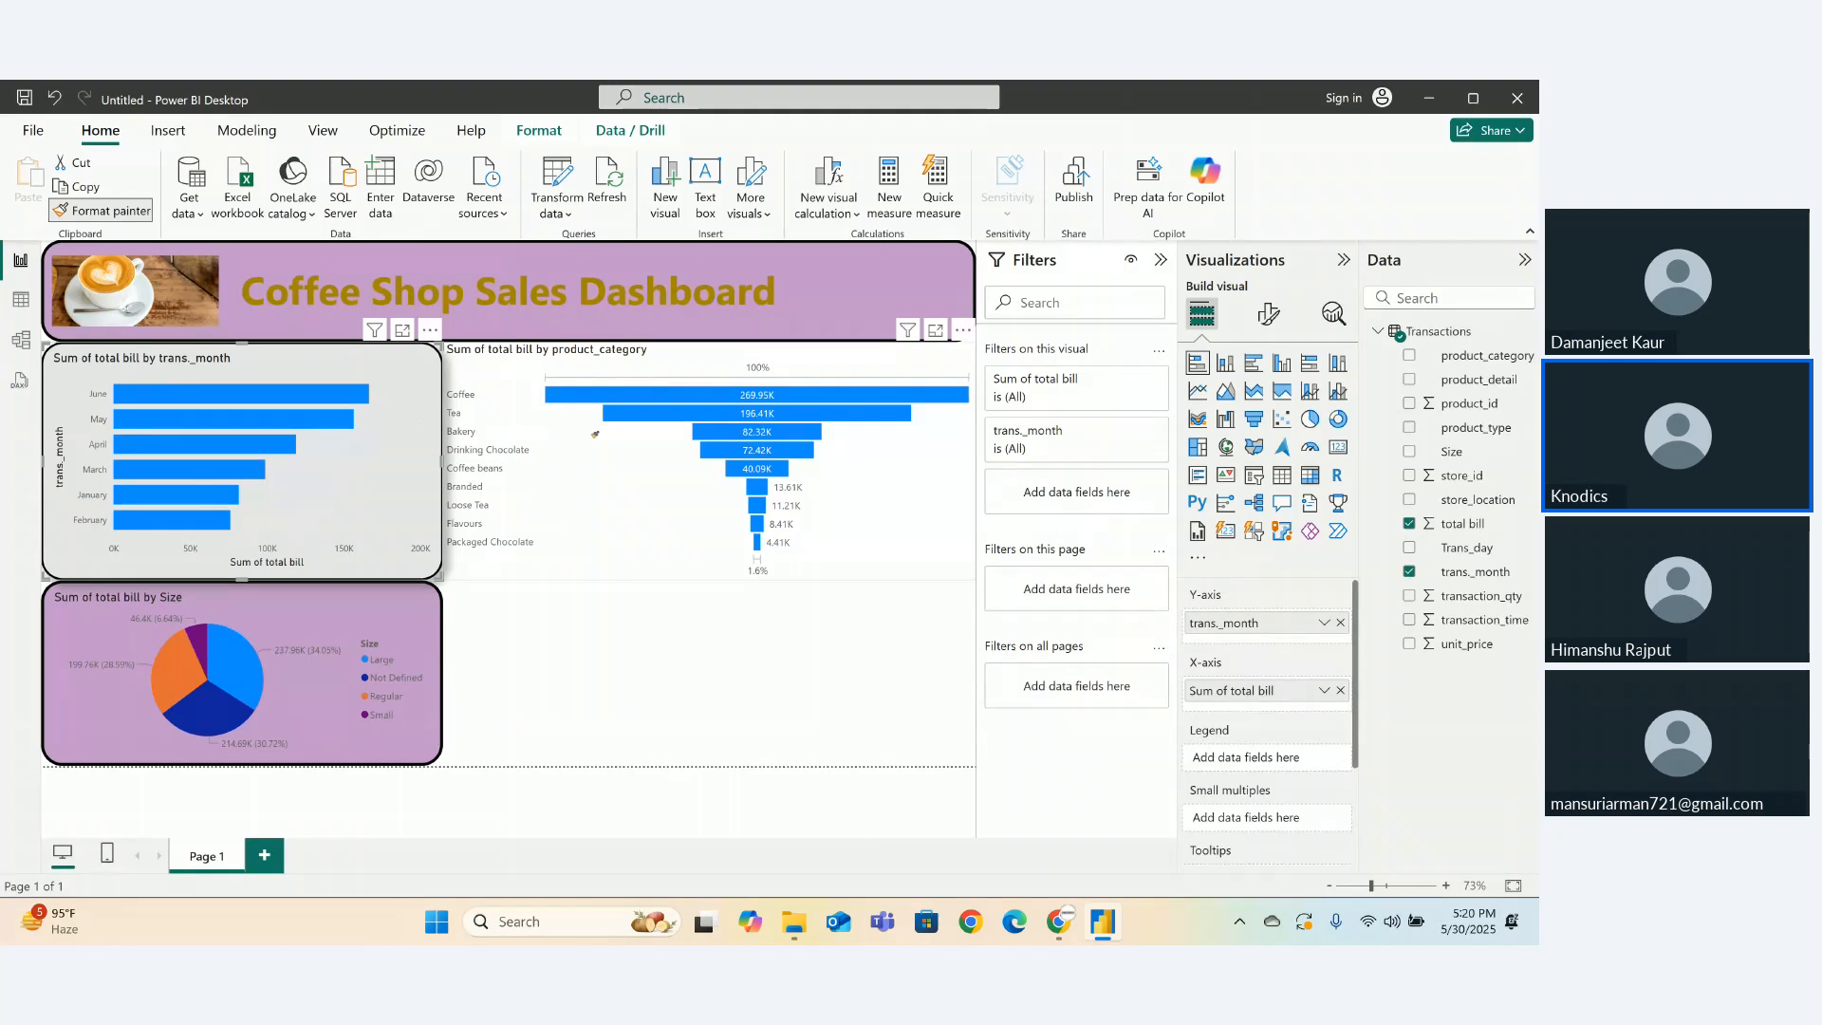
click(570, 566)
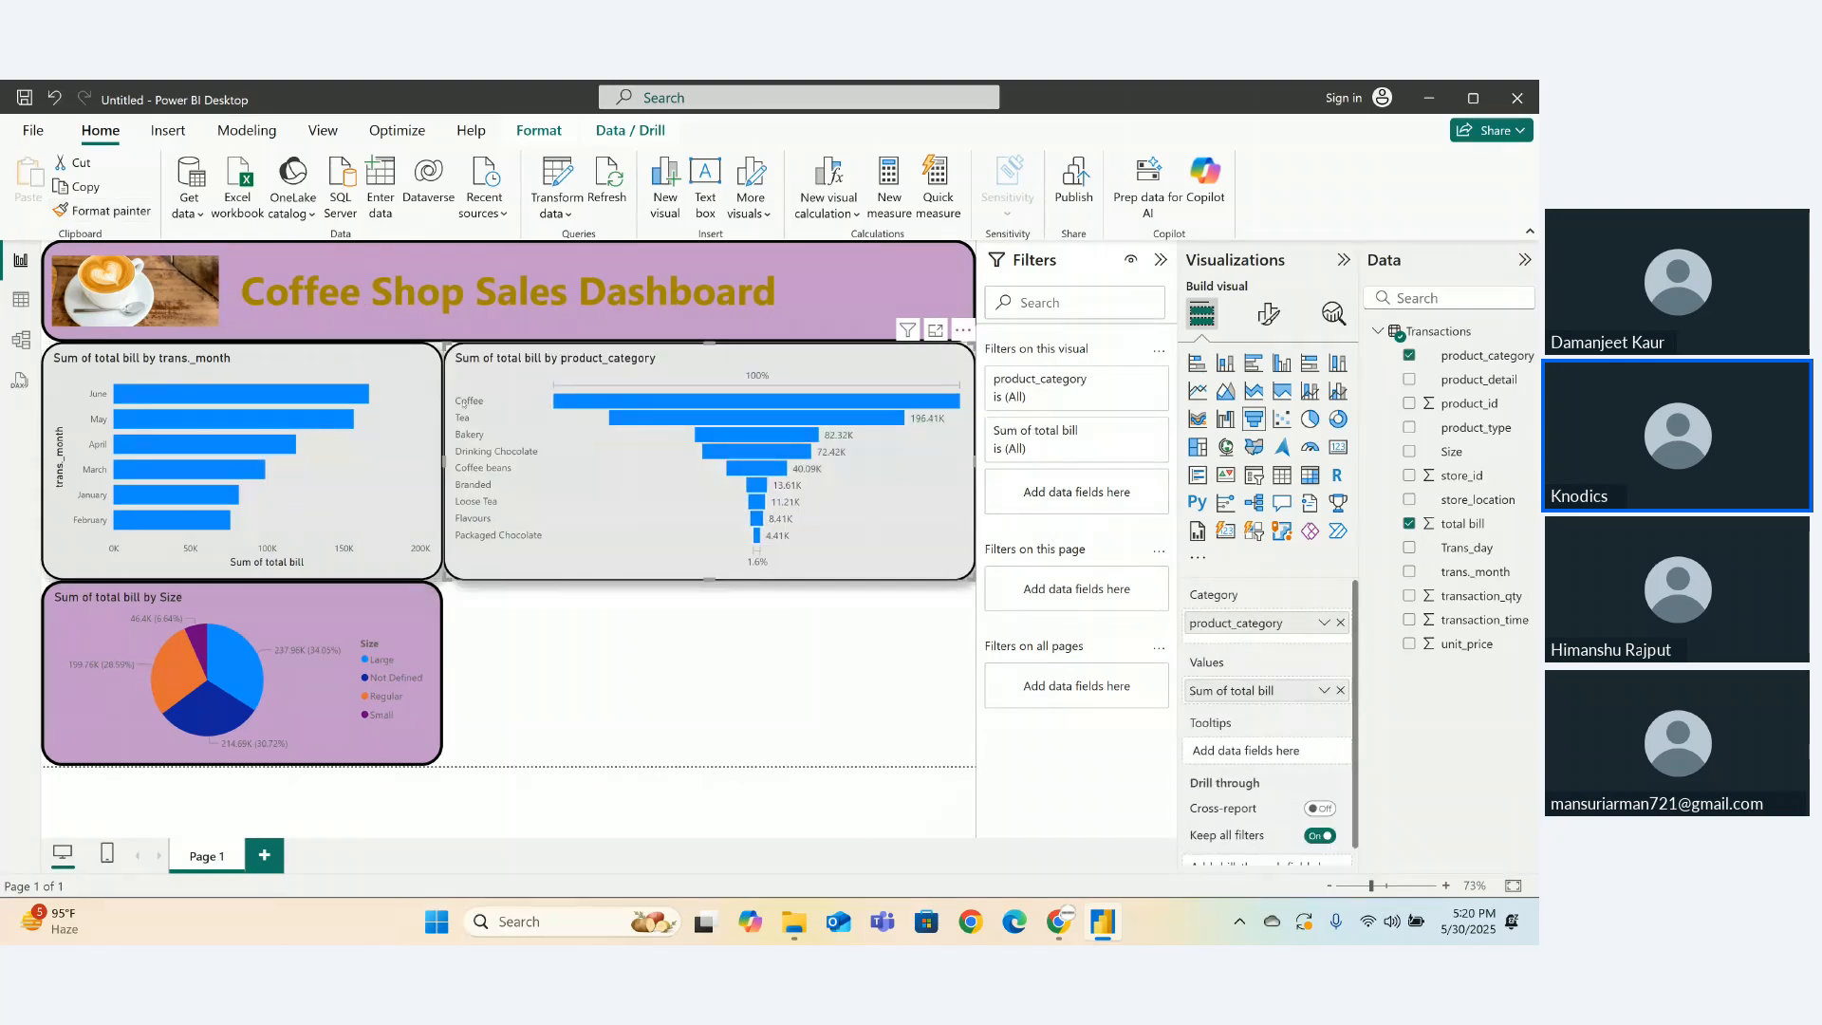
click(622, 629)
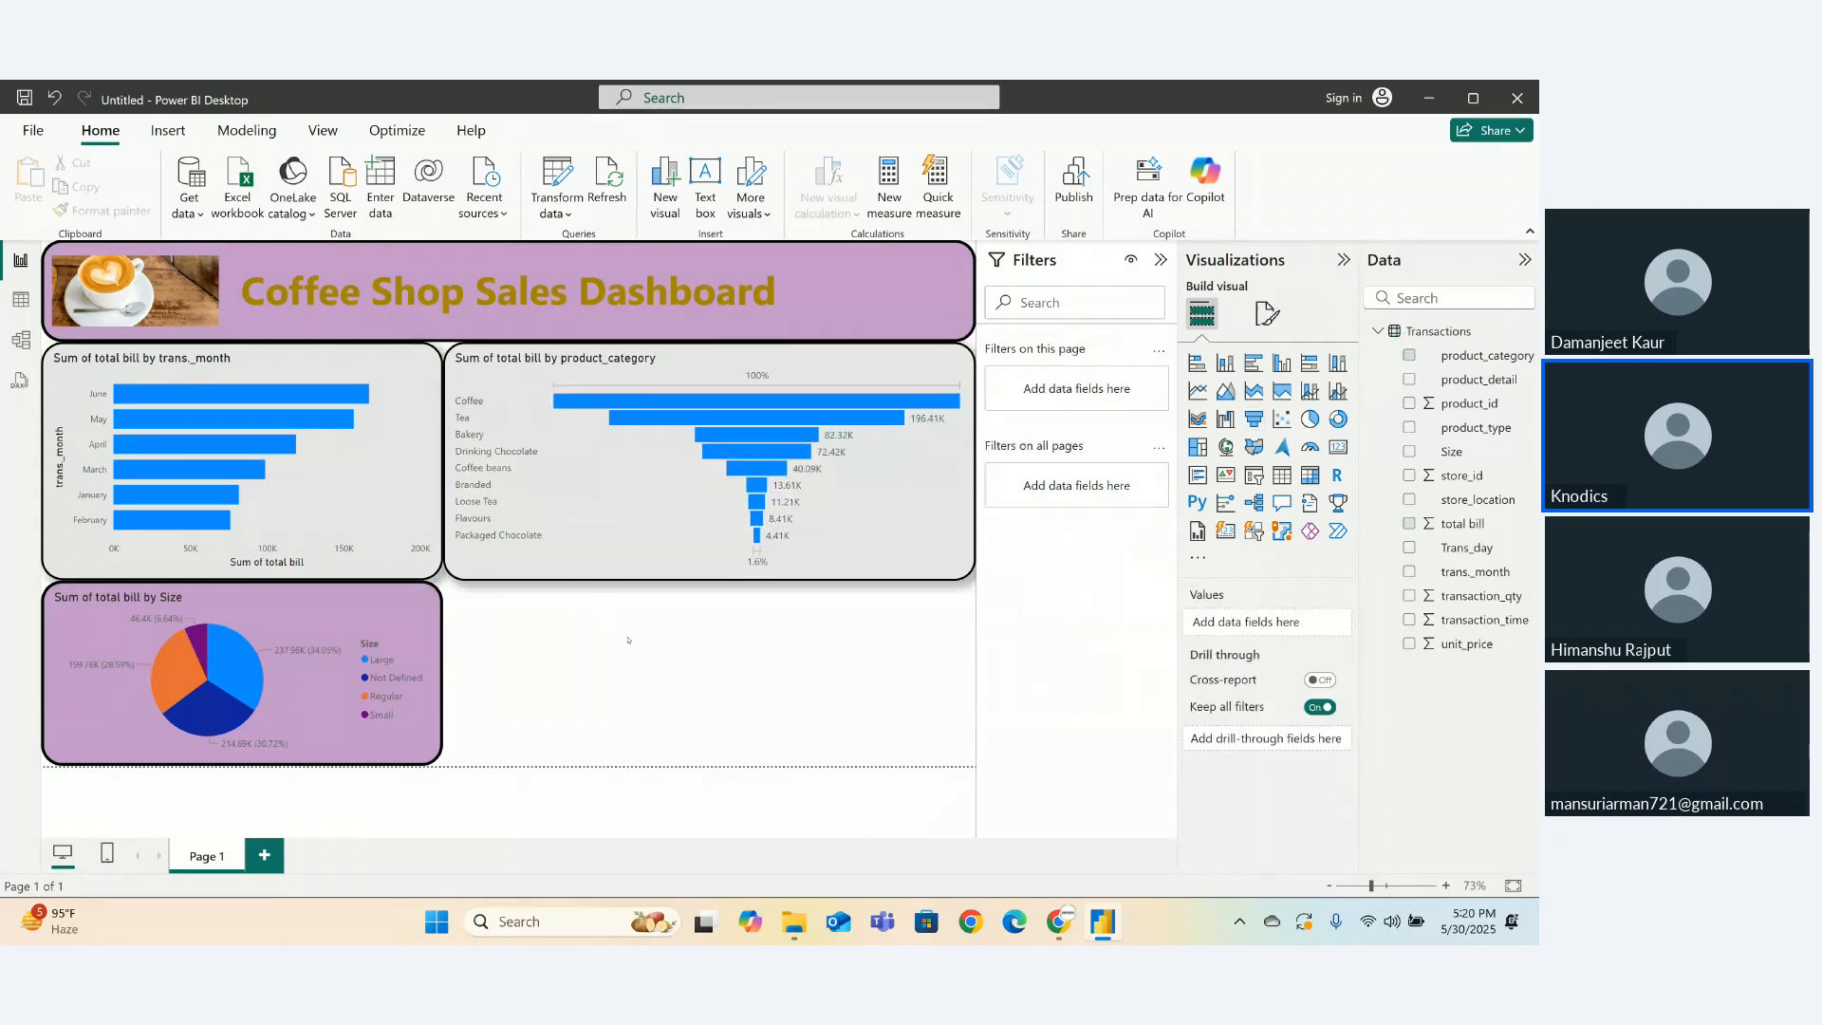
- Start a line and stacked column chart with total bill as columns and transaction_qty as the line
click(1308, 392)
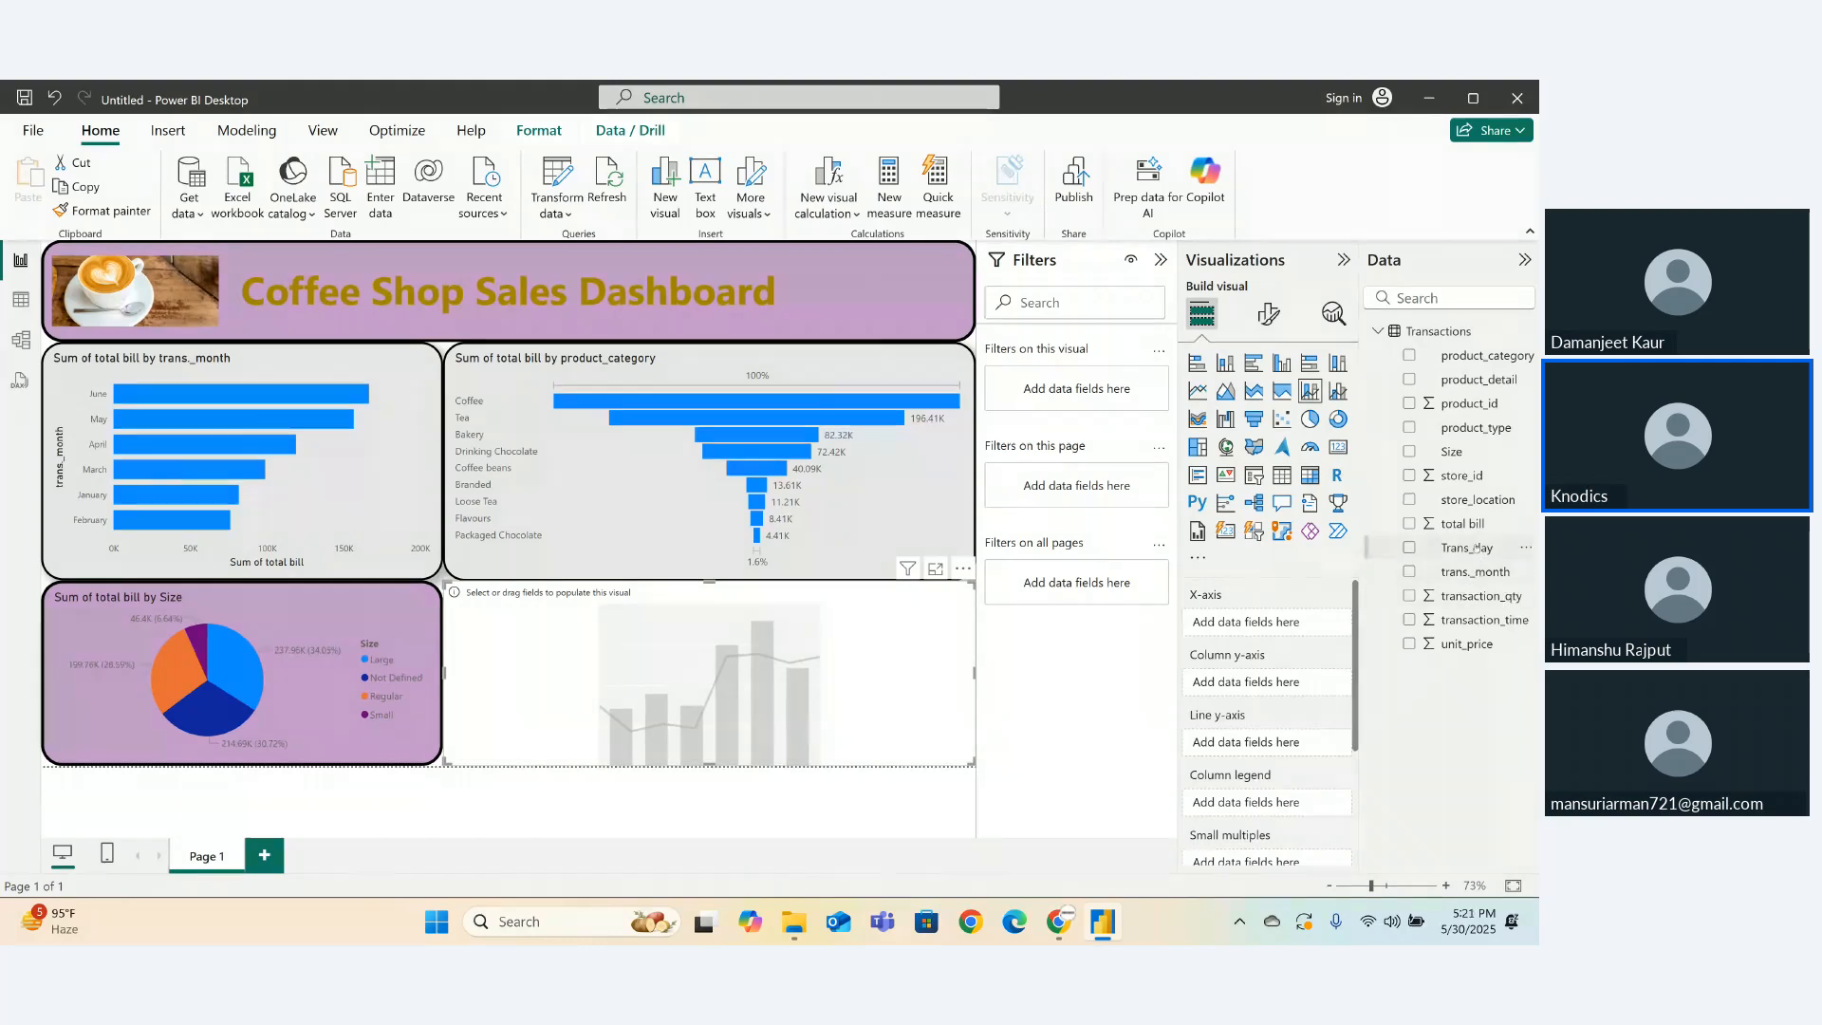
drag(1468, 547, 1238, 618)
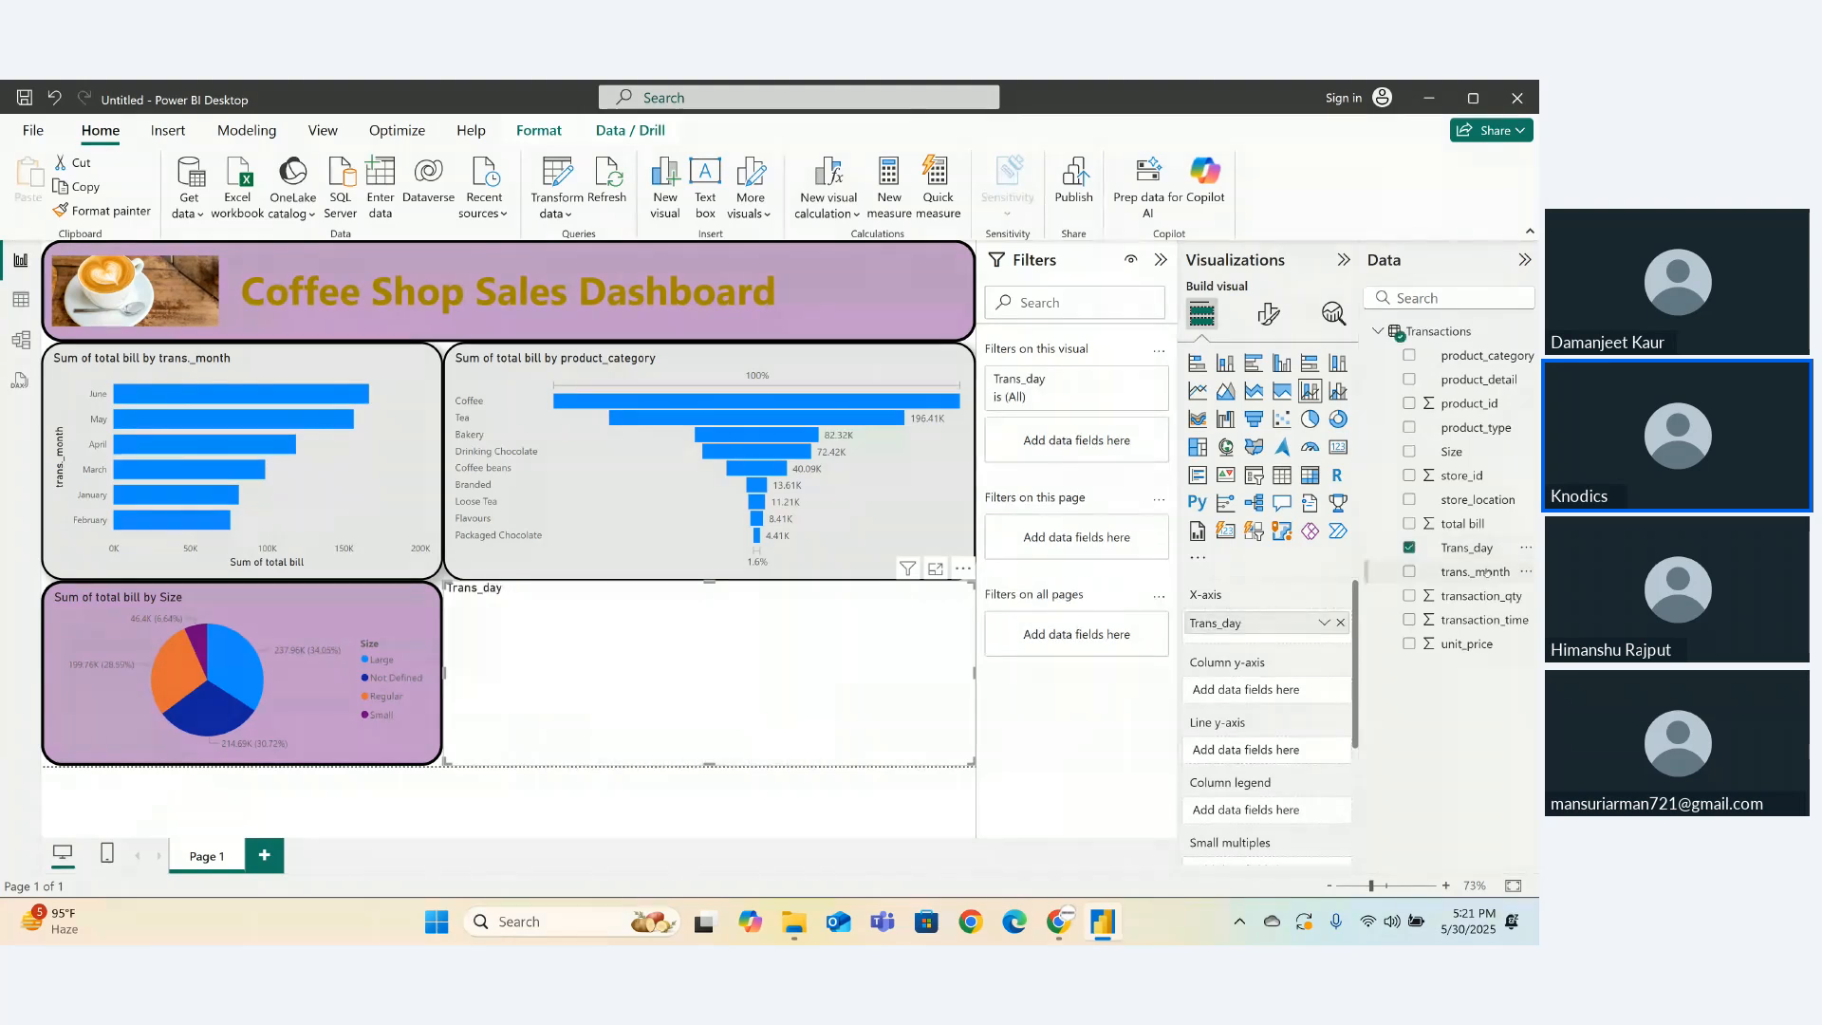
drag(1461, 524, 1274, 700)
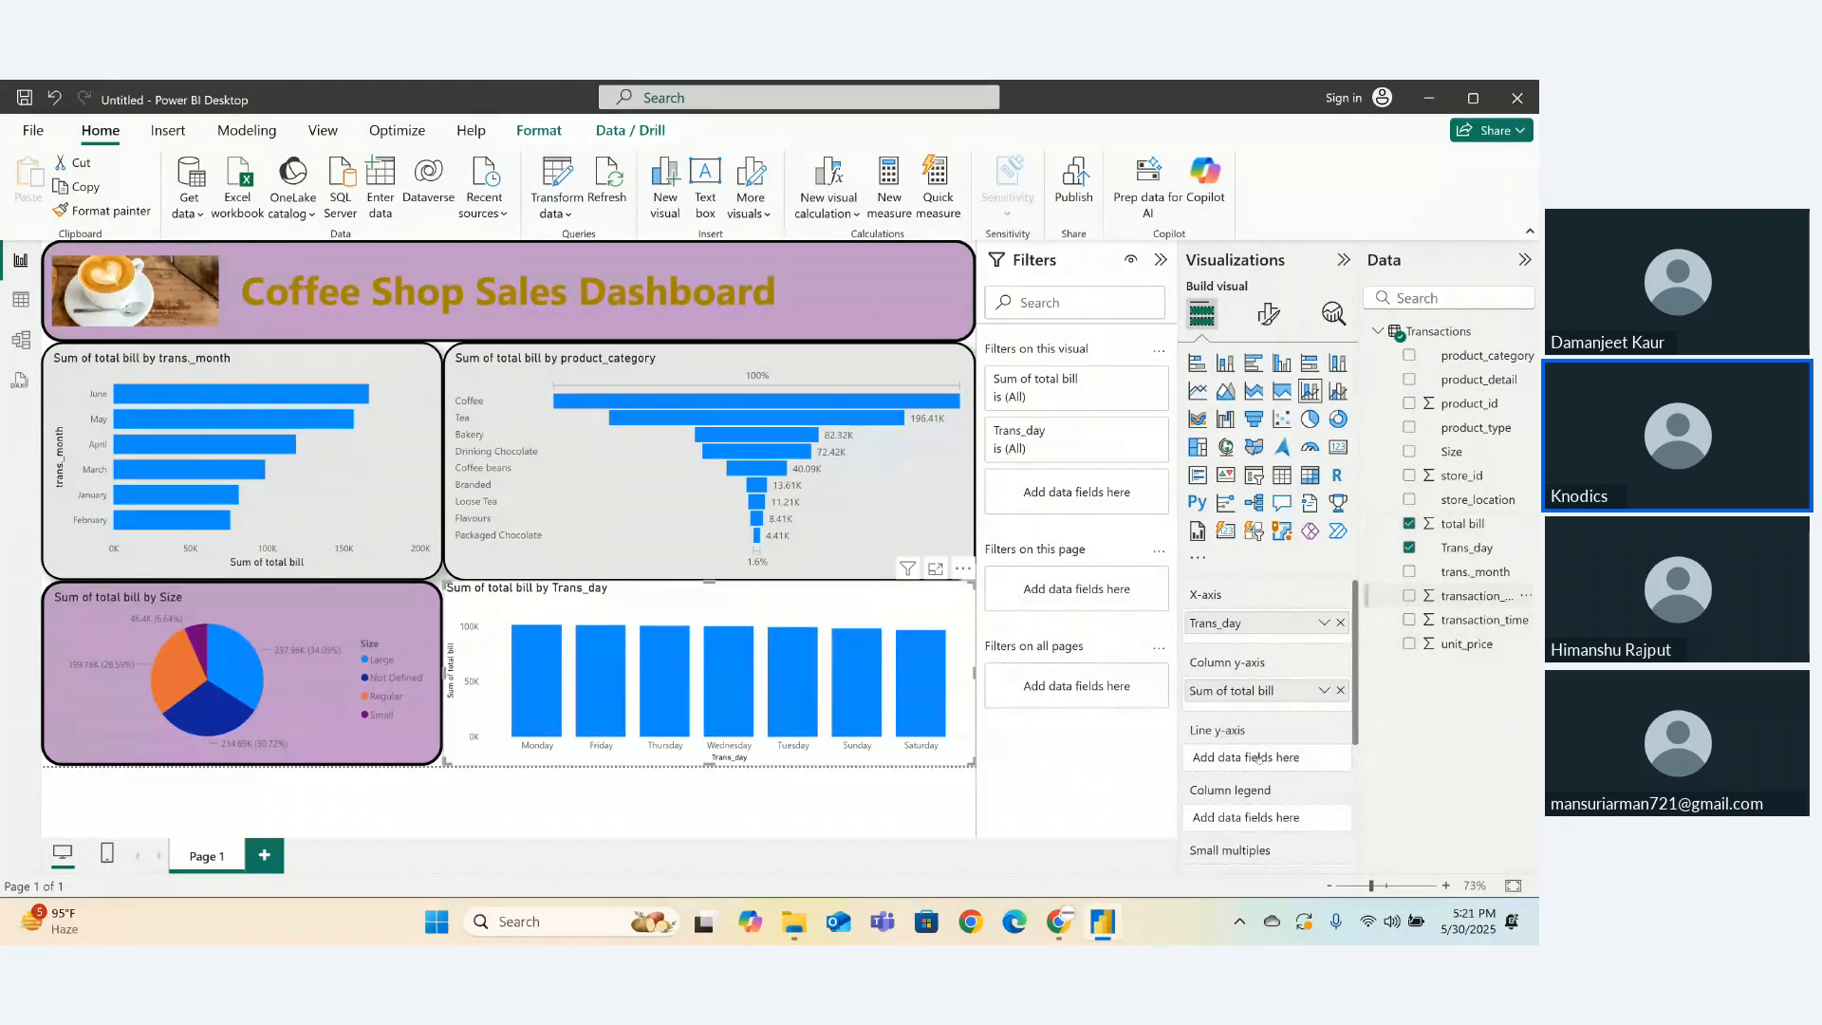
drag(1258, 758, 1258, 760)
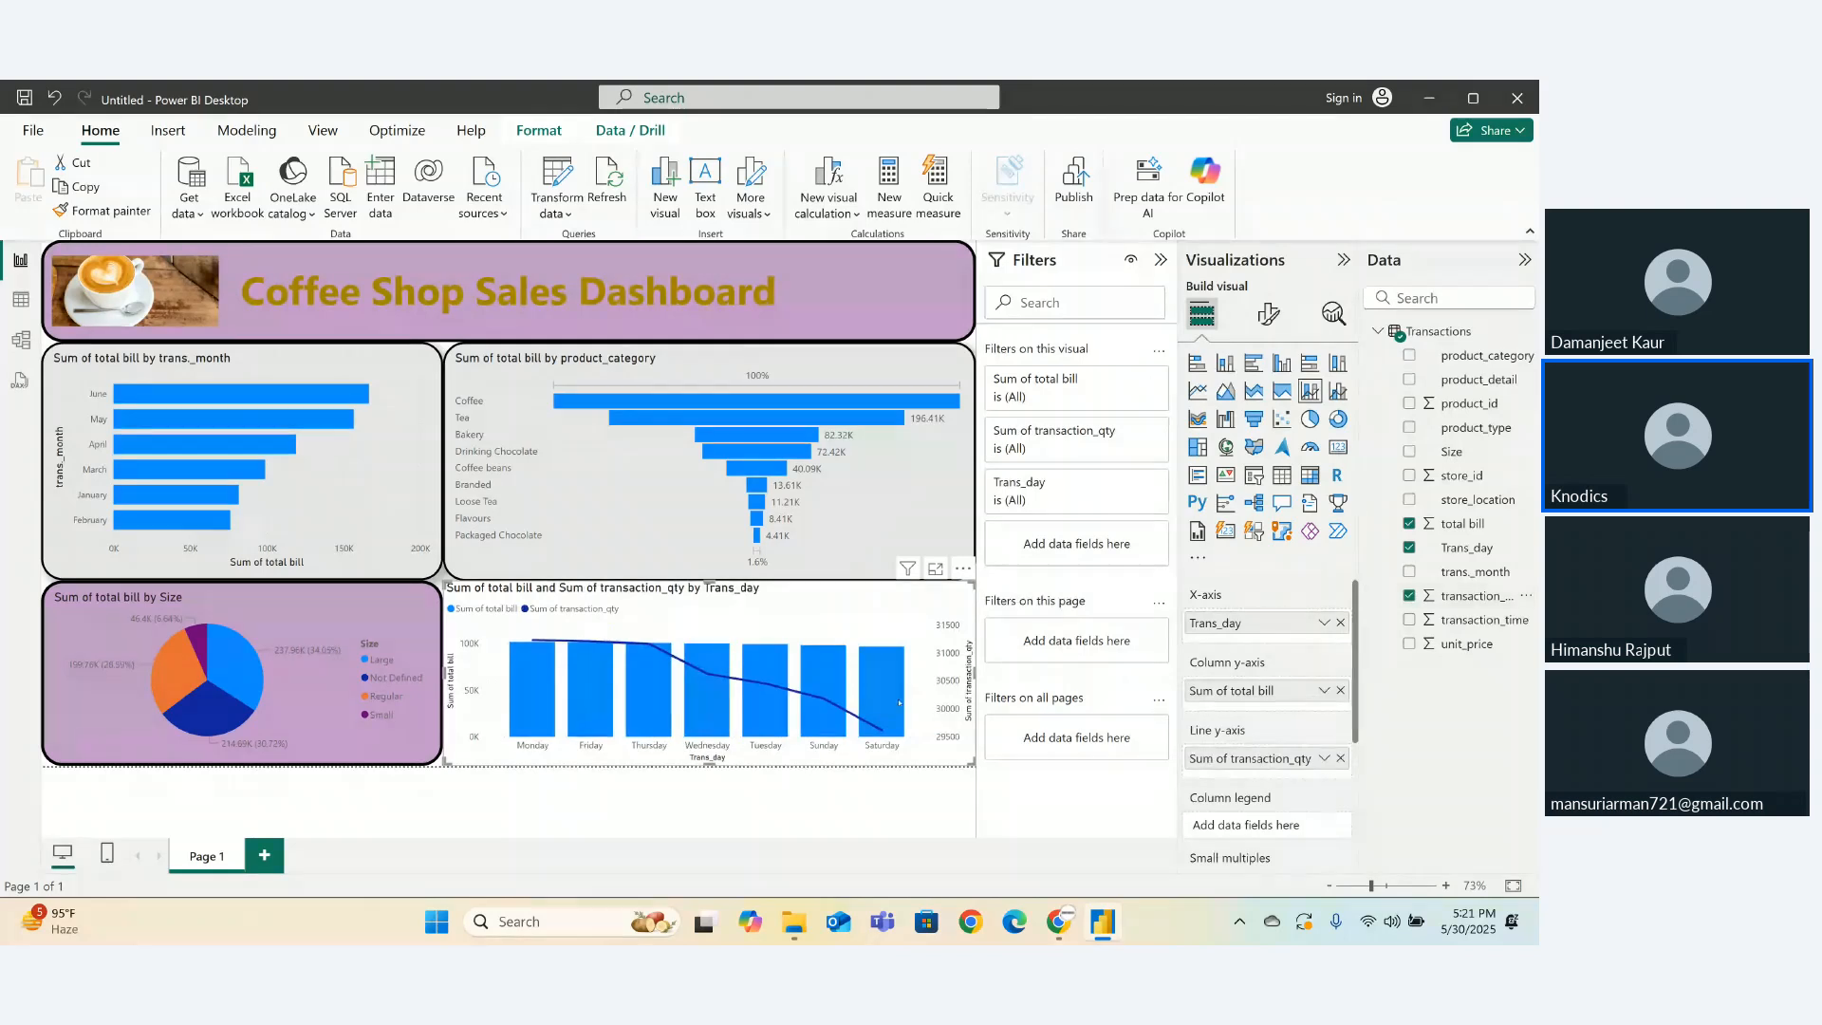
- Swap the x-axis from Trans_day to trans._month, and finally to store_location
mouse_move(904, 731)
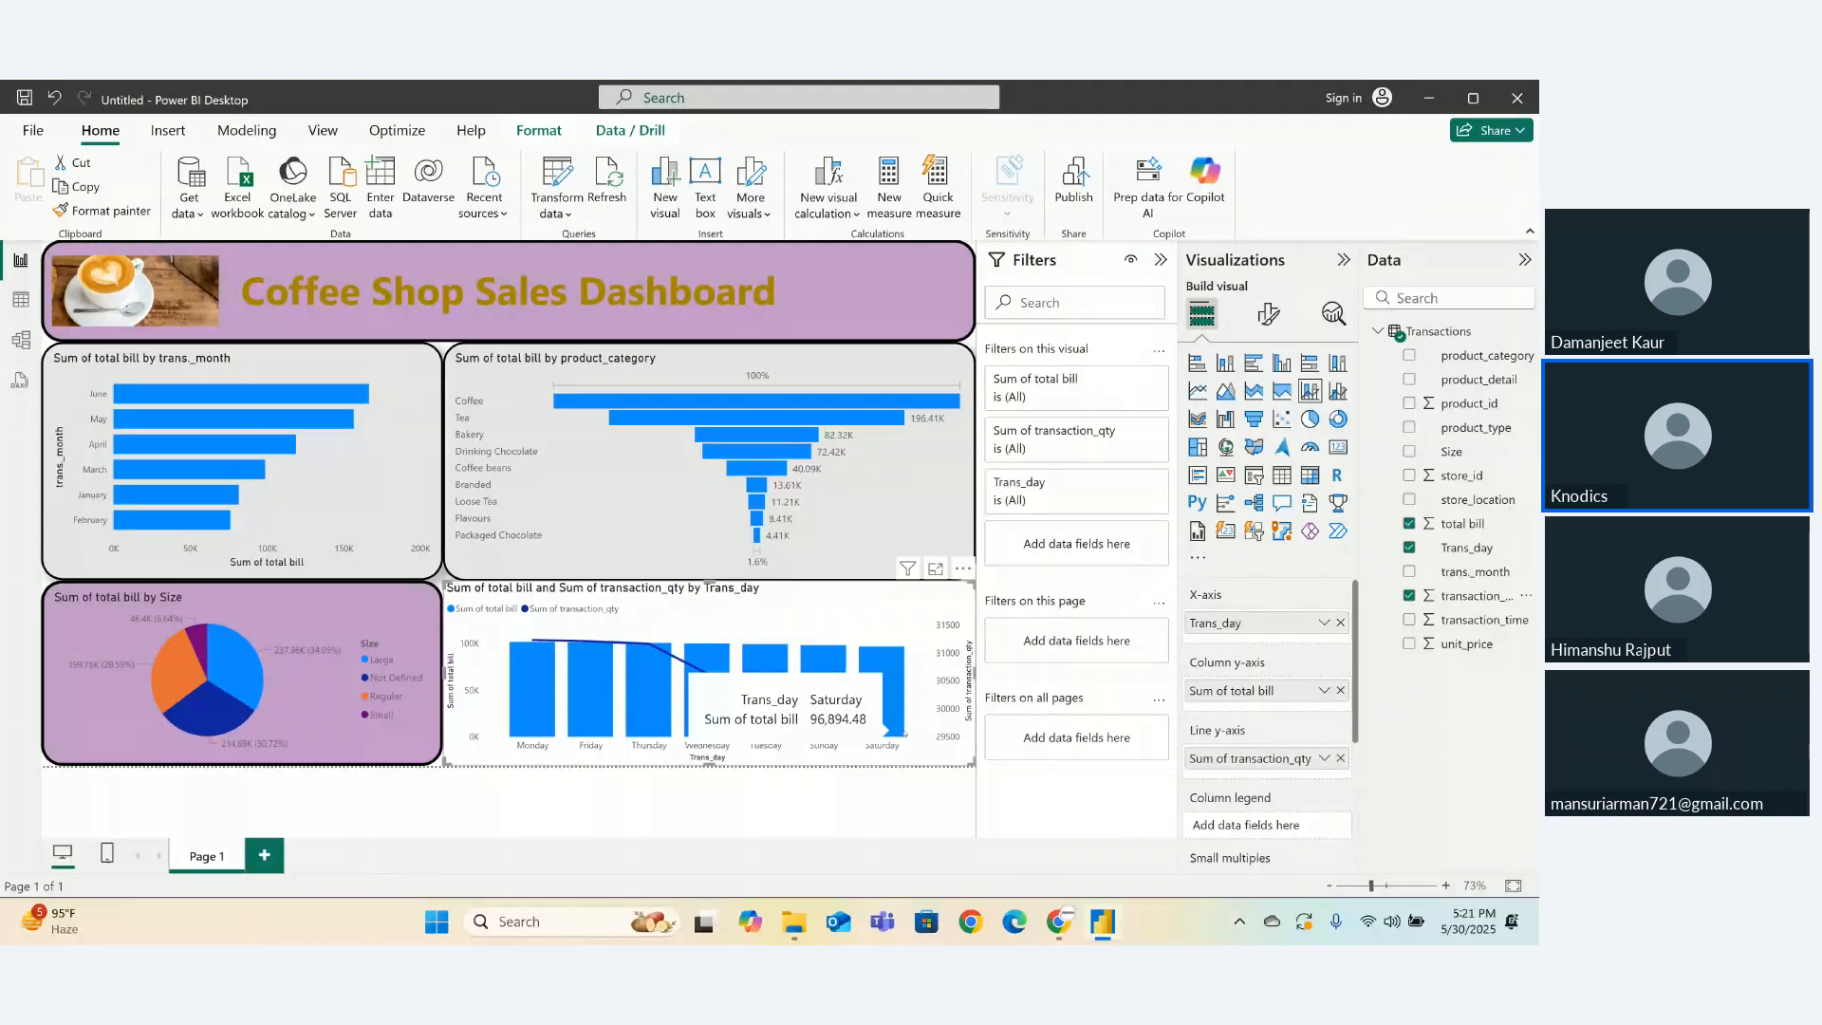
mouse_move(802, 718)
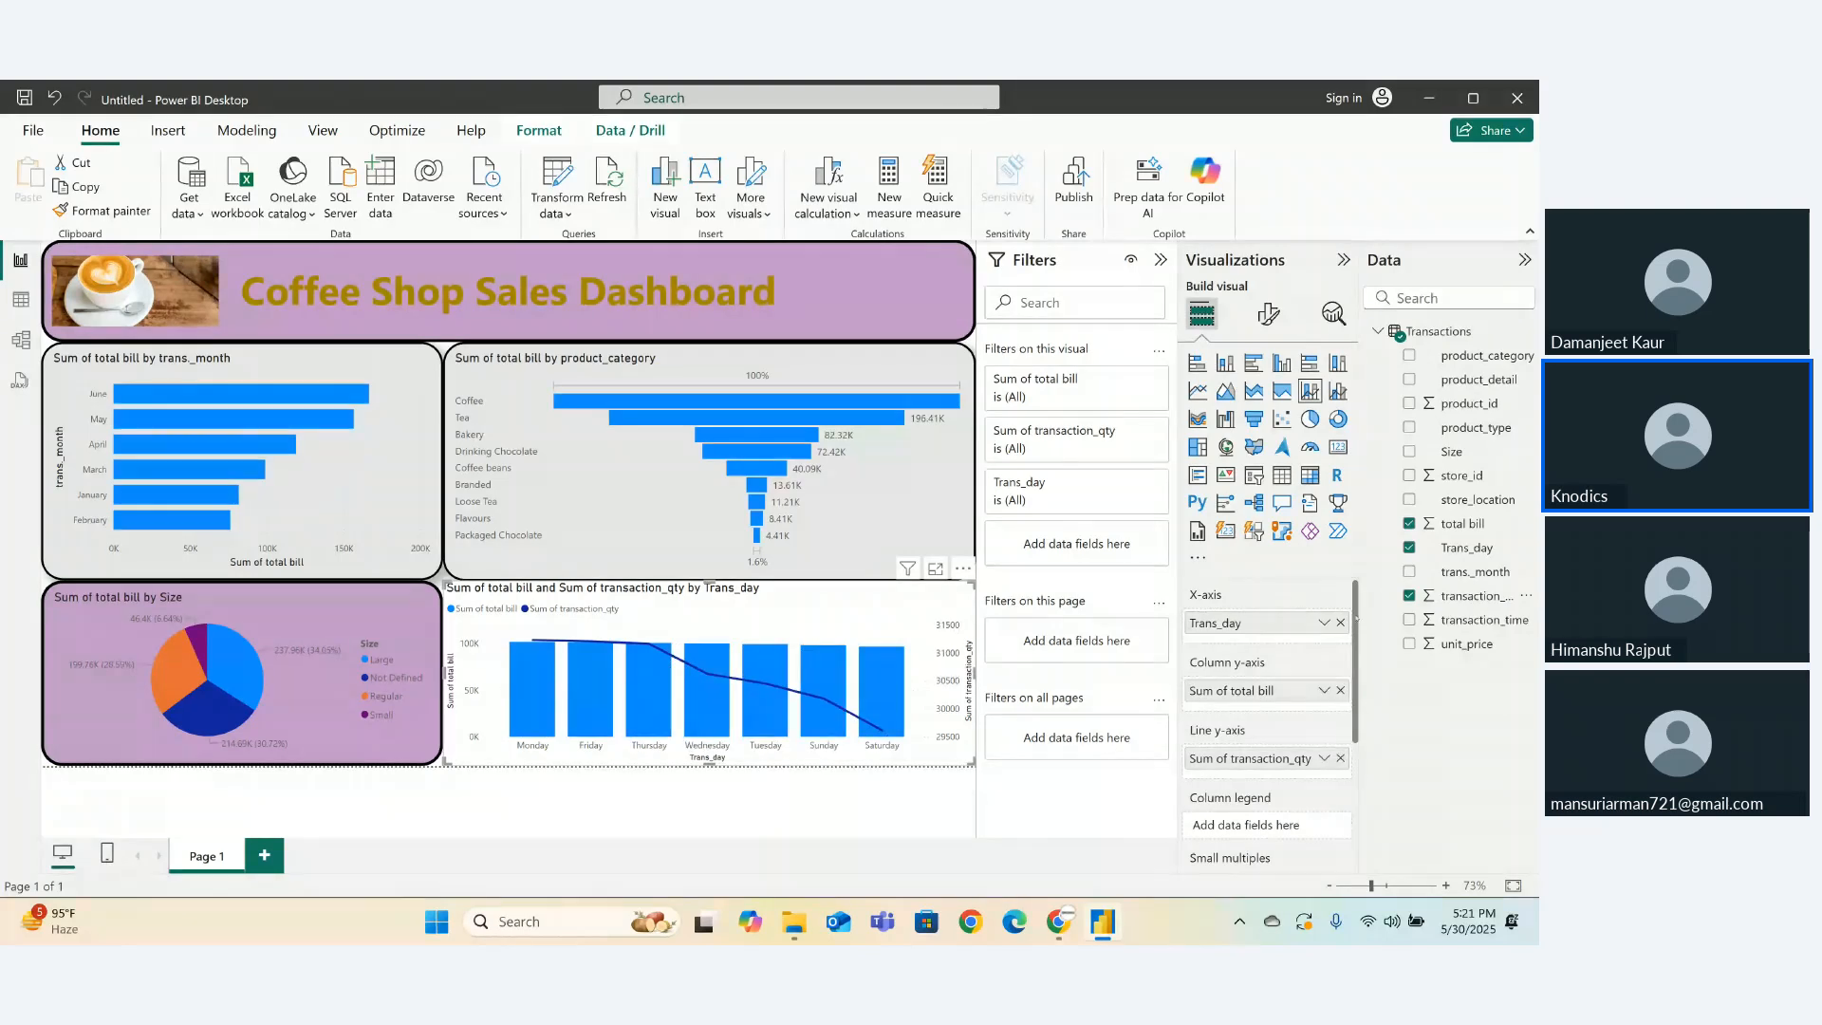
click(1409, 547)
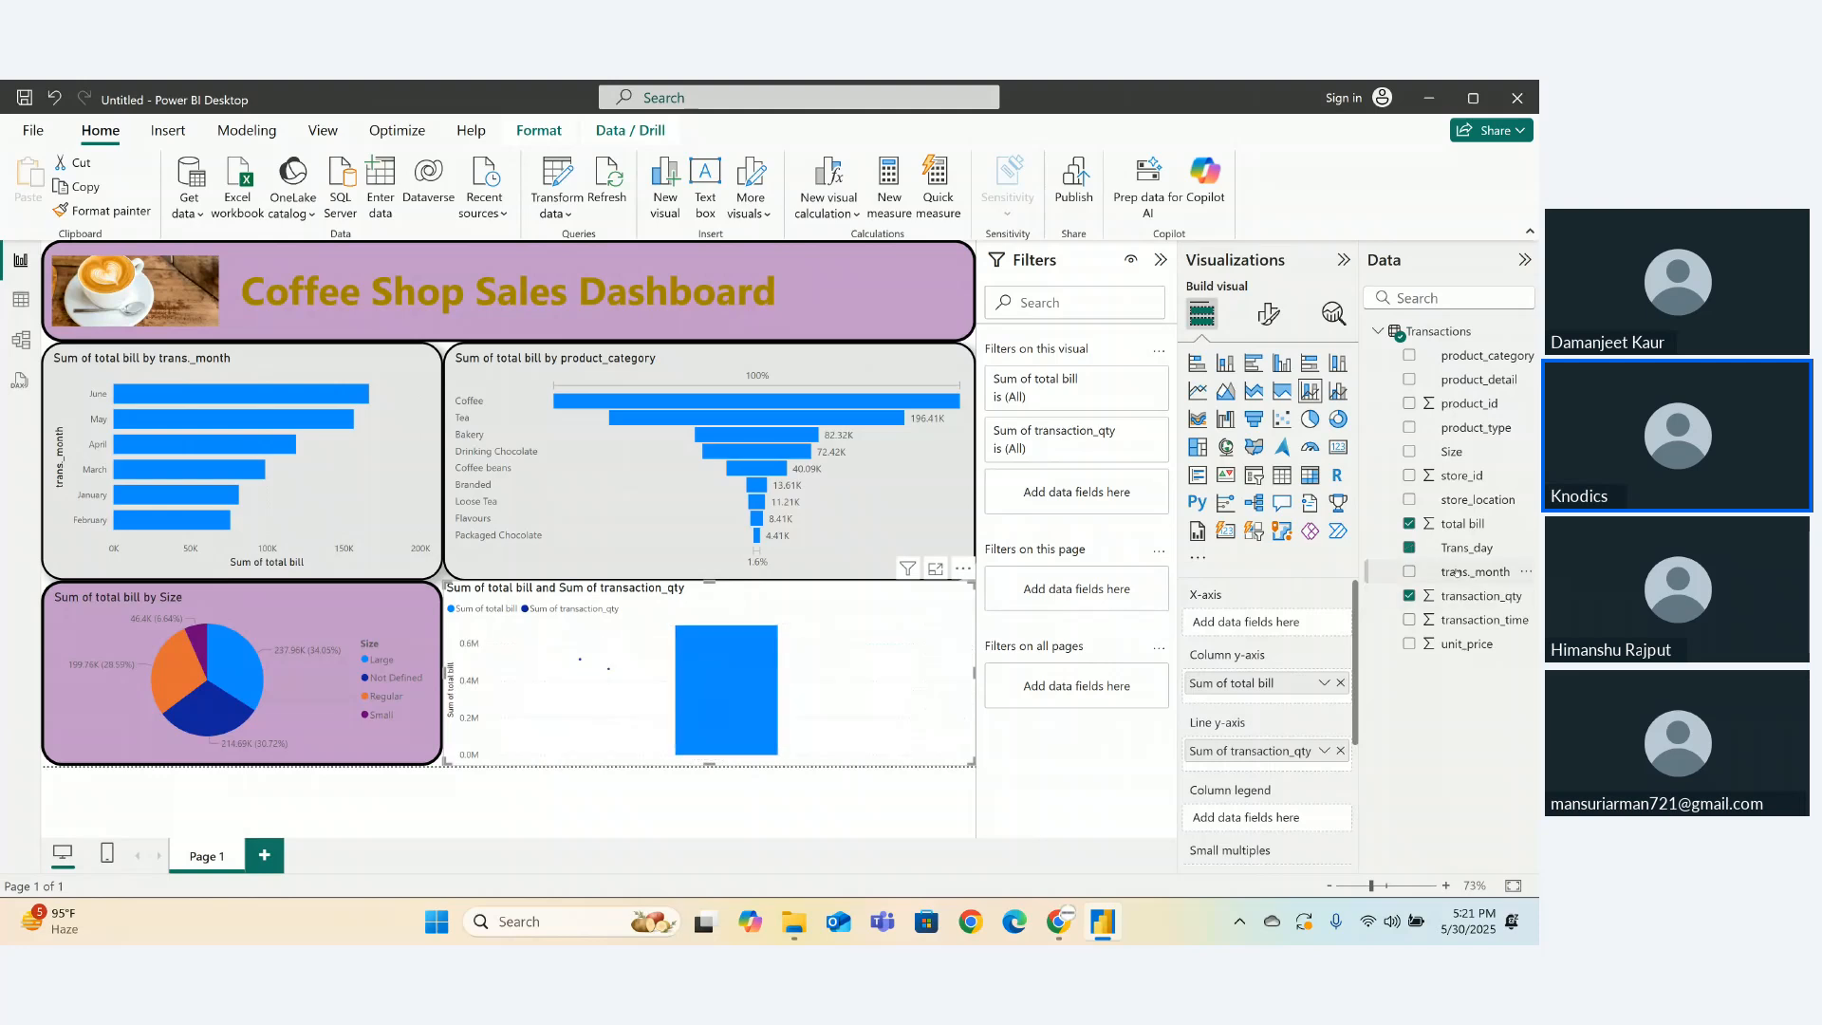
drag(1454, 571, 1245, 618)
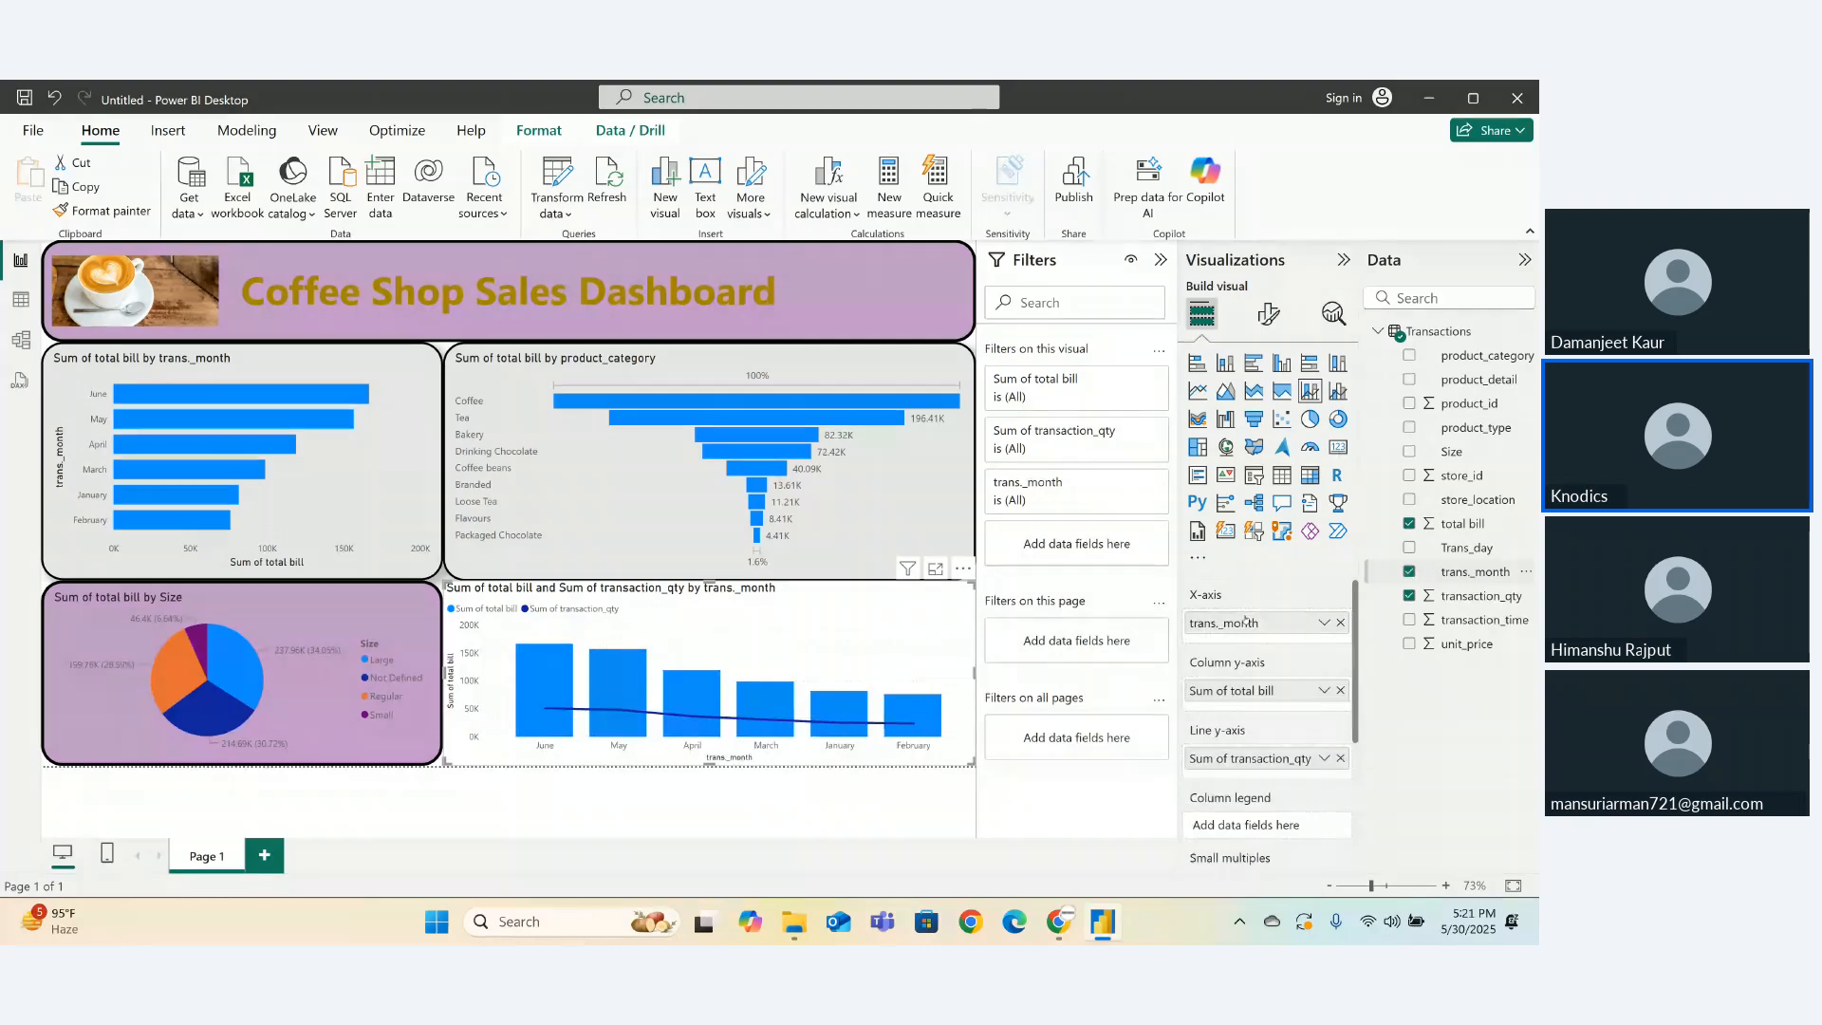
click(1340, 624)
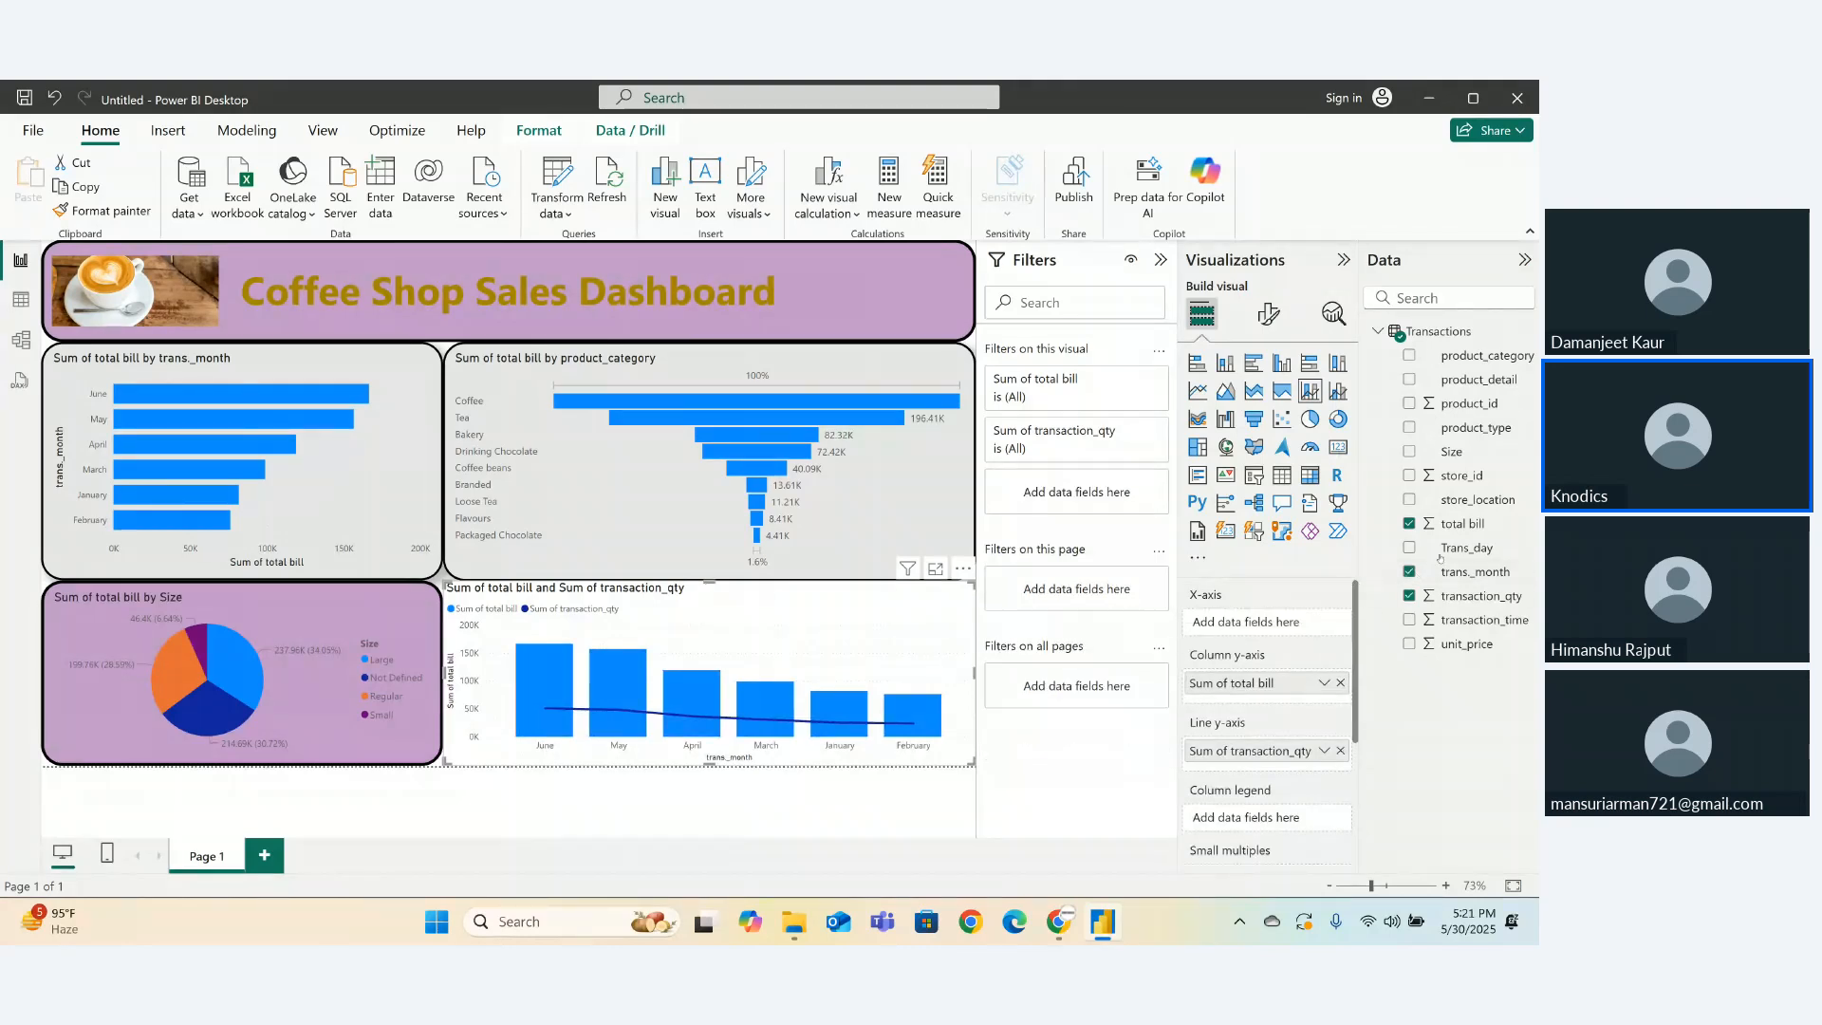
drag(1477, 499, 1271, 622)
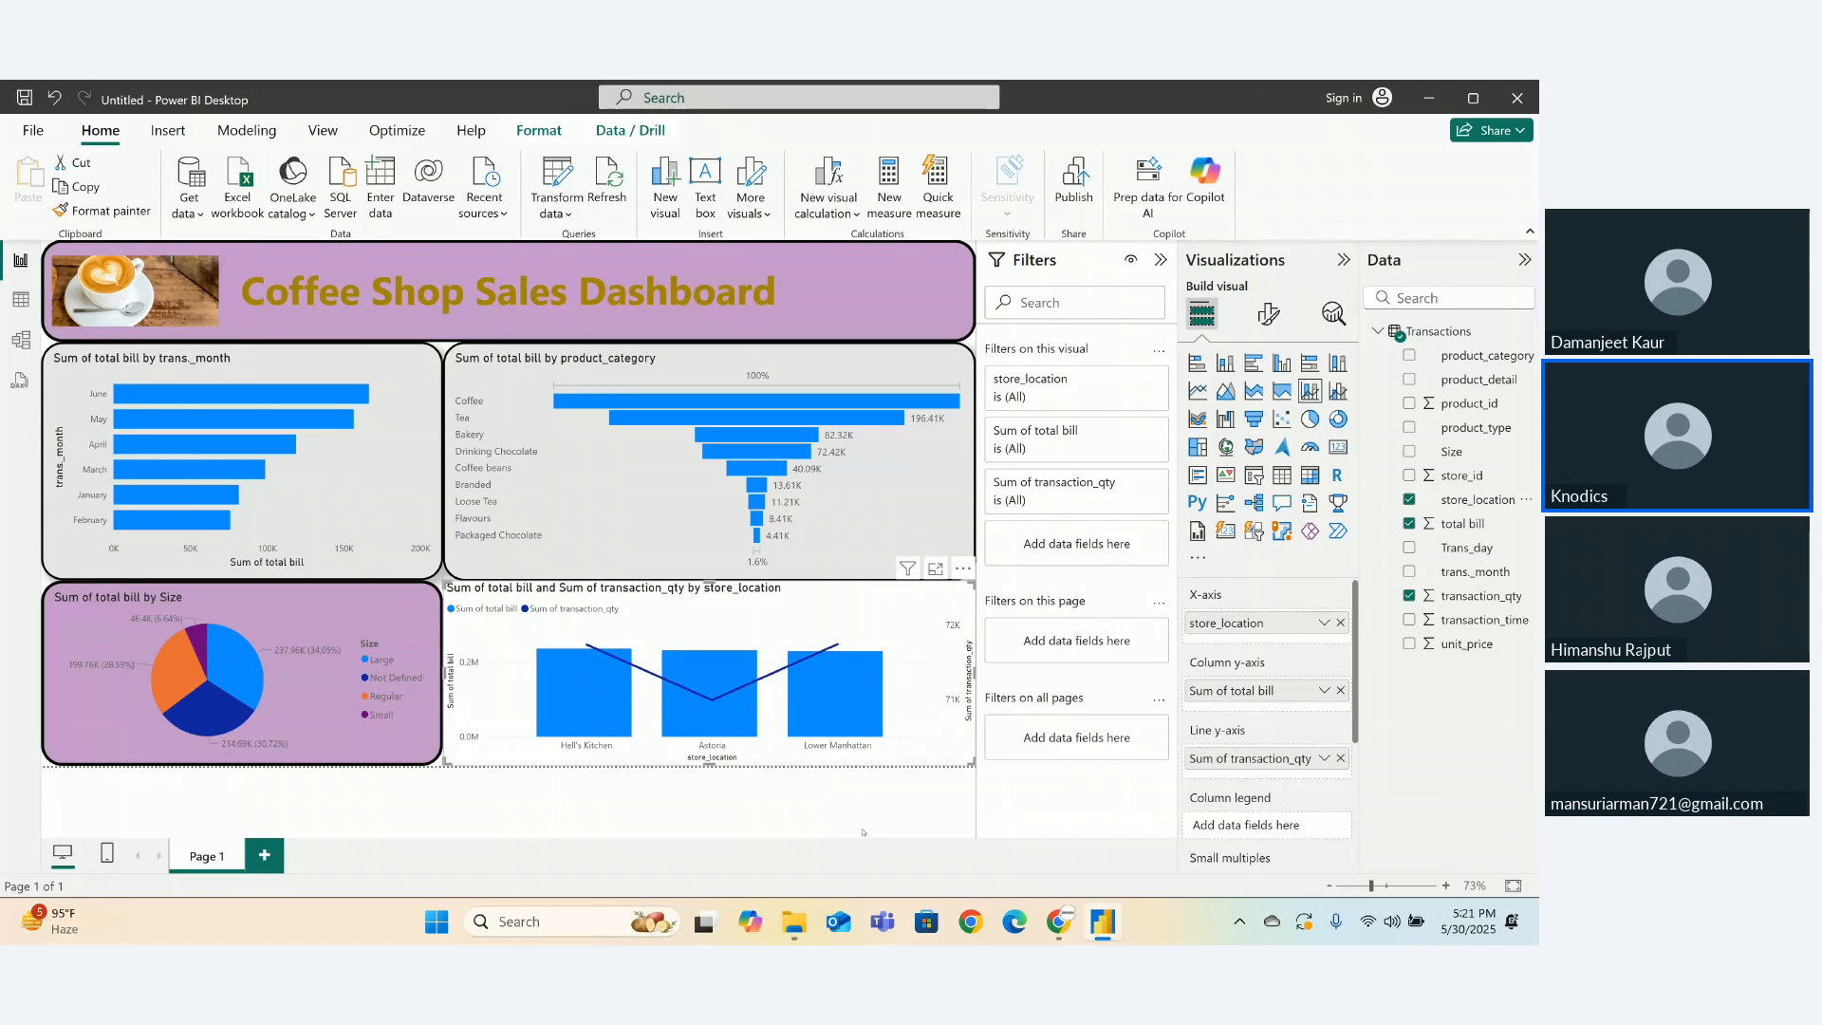
- Add Page 2, set its canvas type to Tooltip, and insert an empty pie chart
click(268, 856)
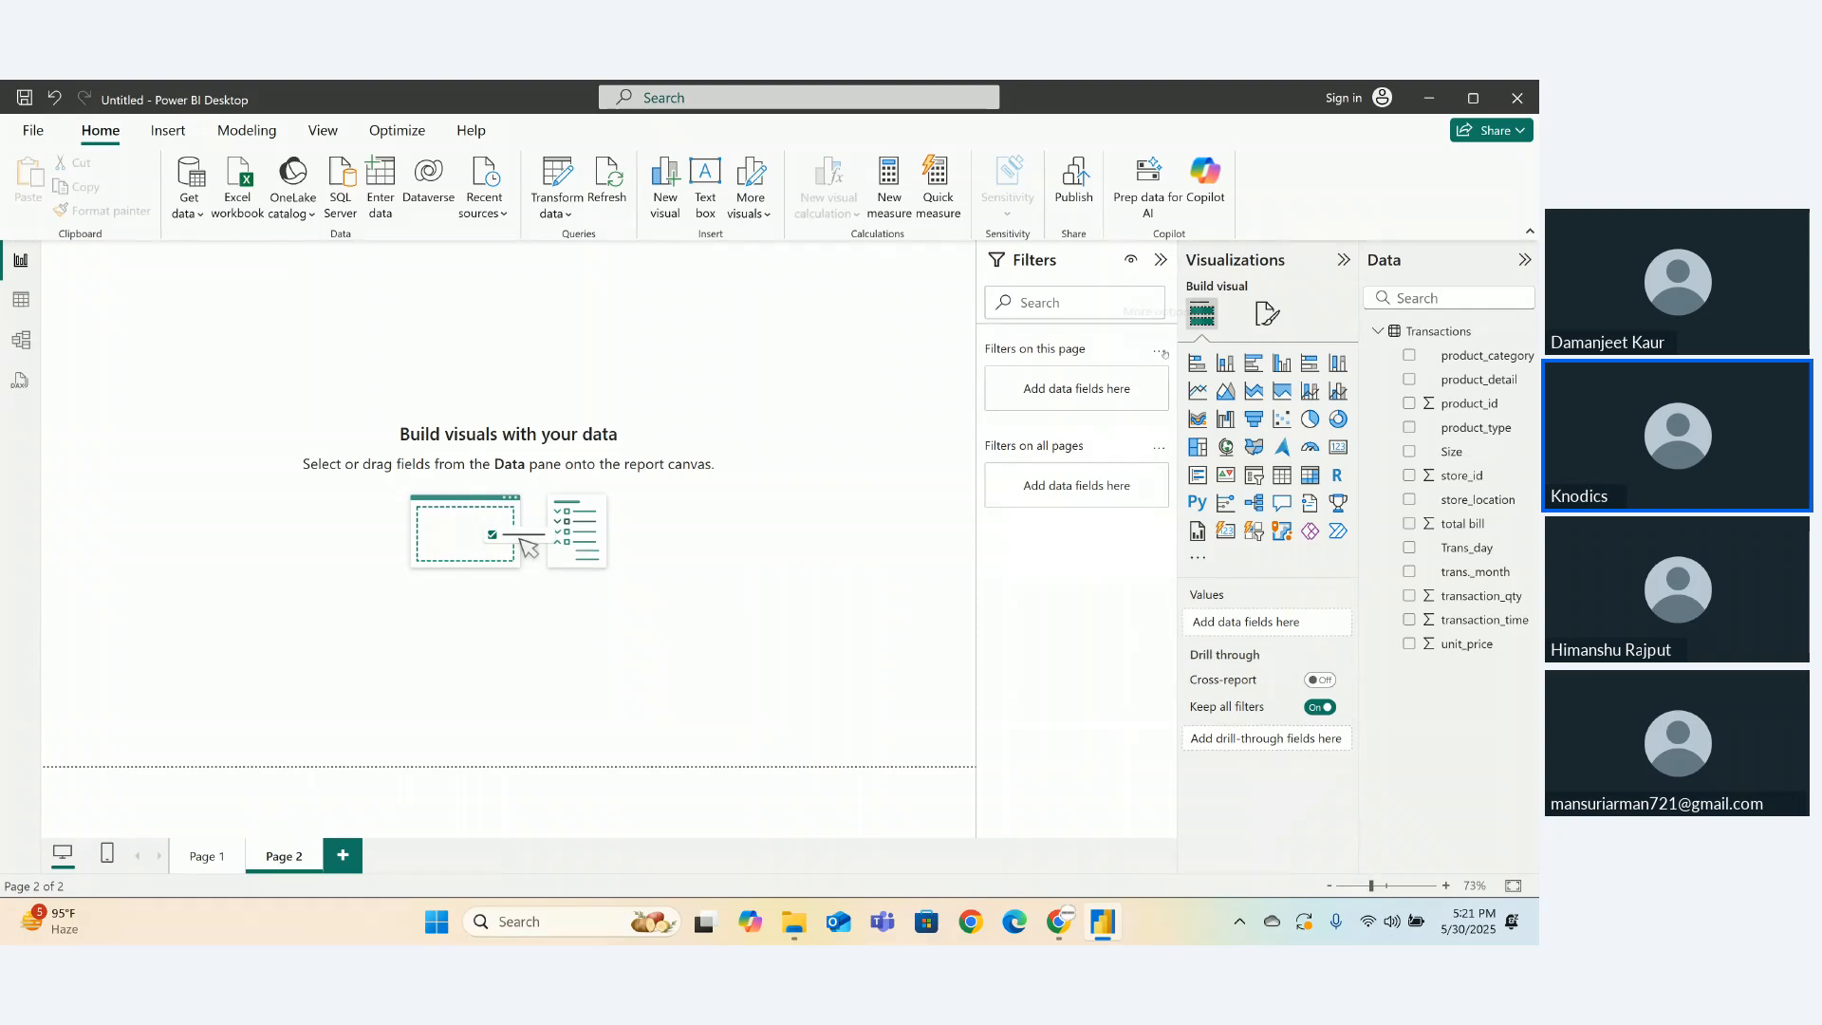
click(1268, 313)
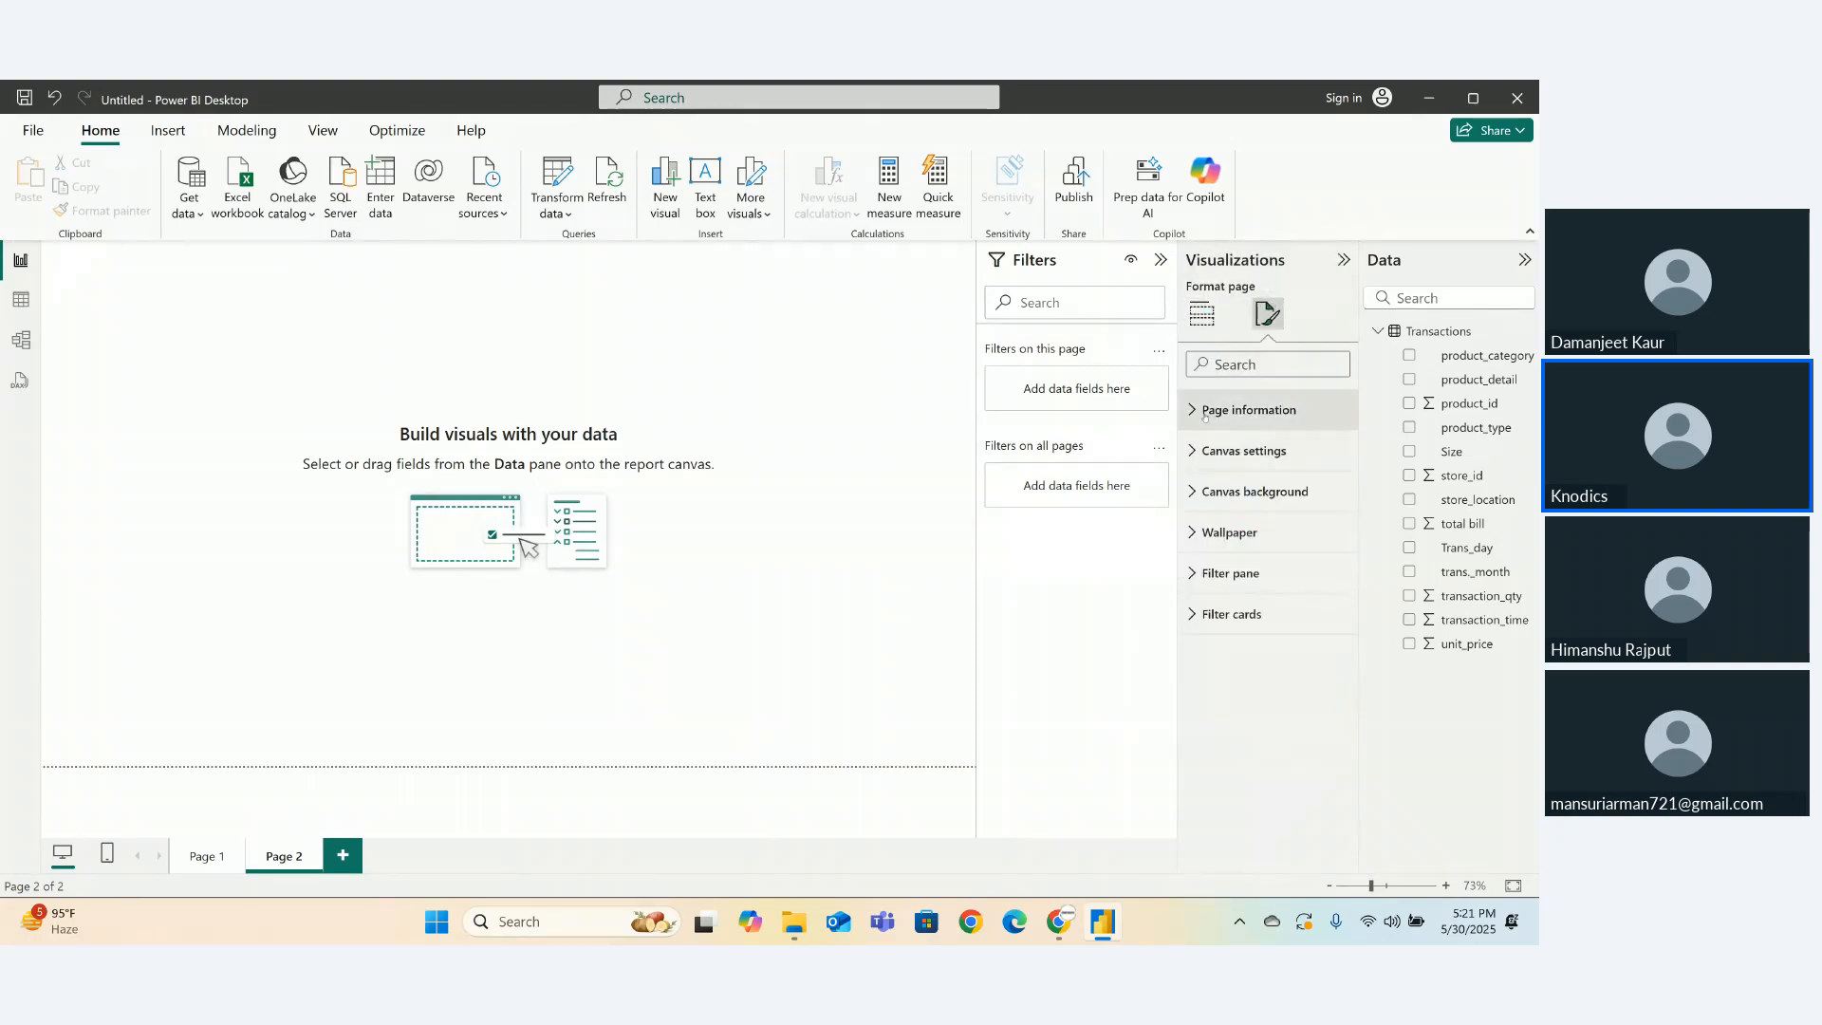
click(1193, 451)
click(1224, 518)
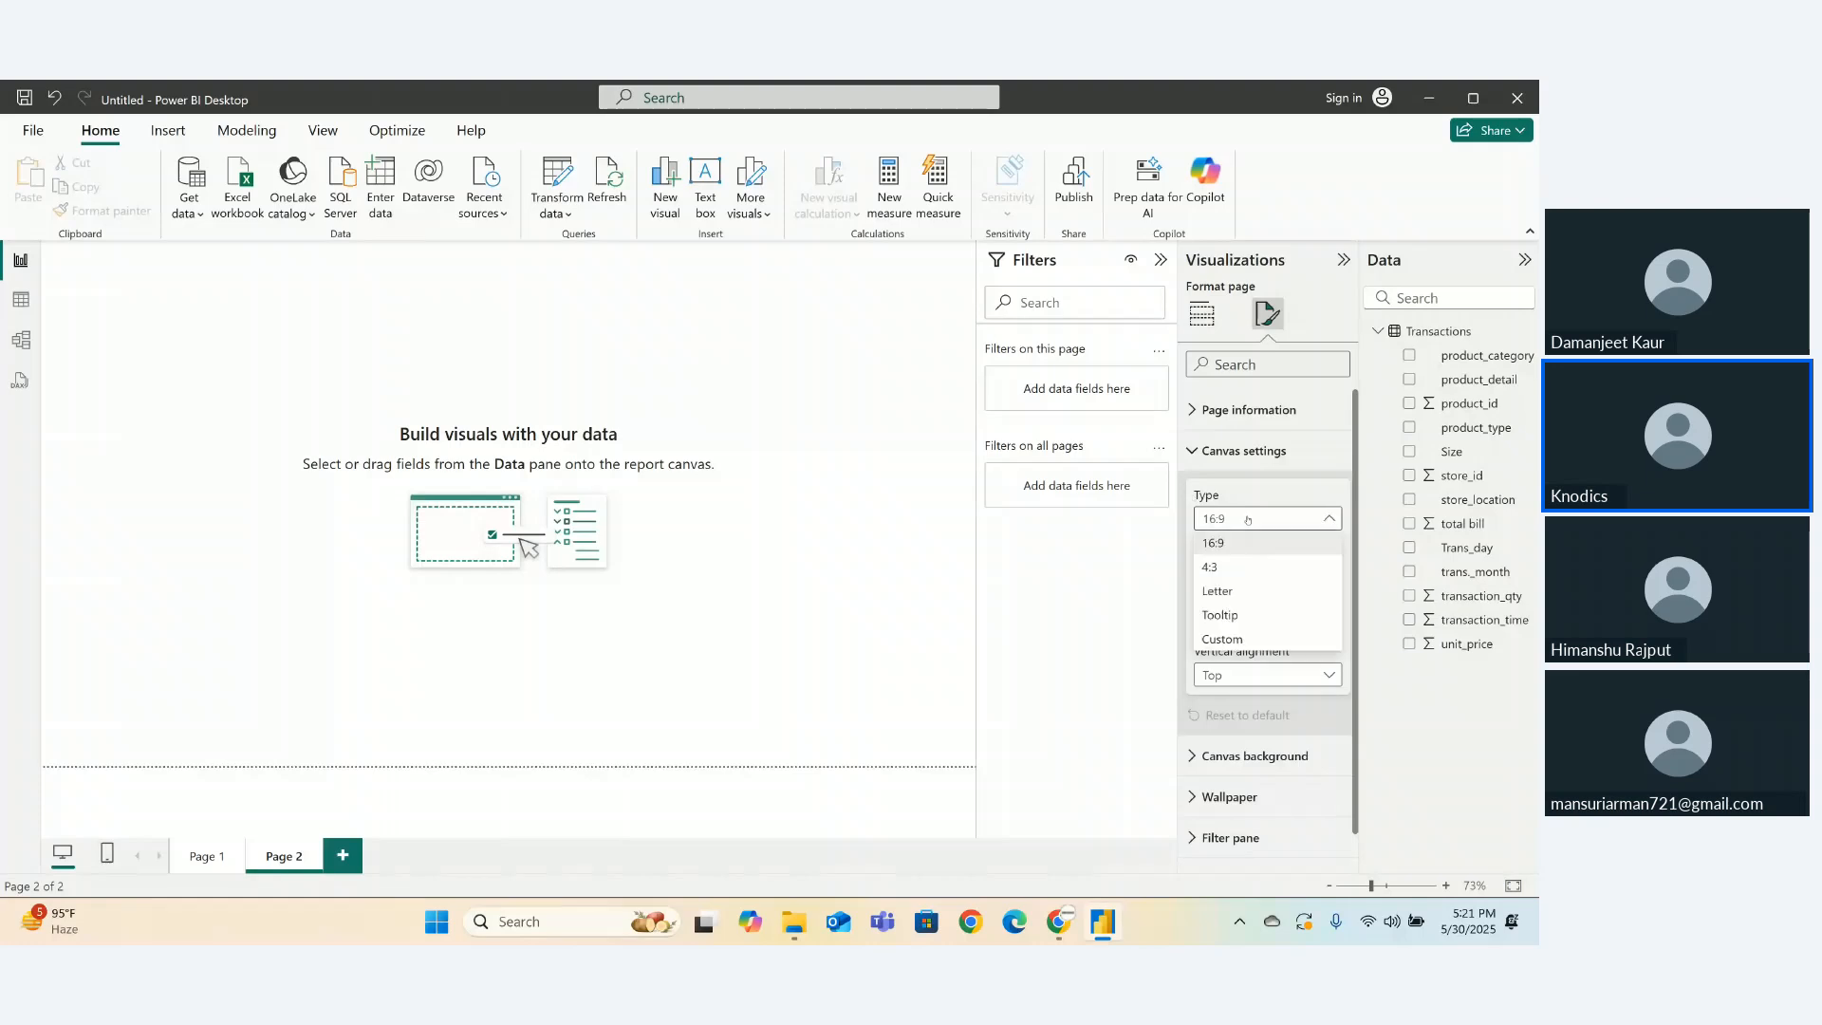
click(1222, 616)
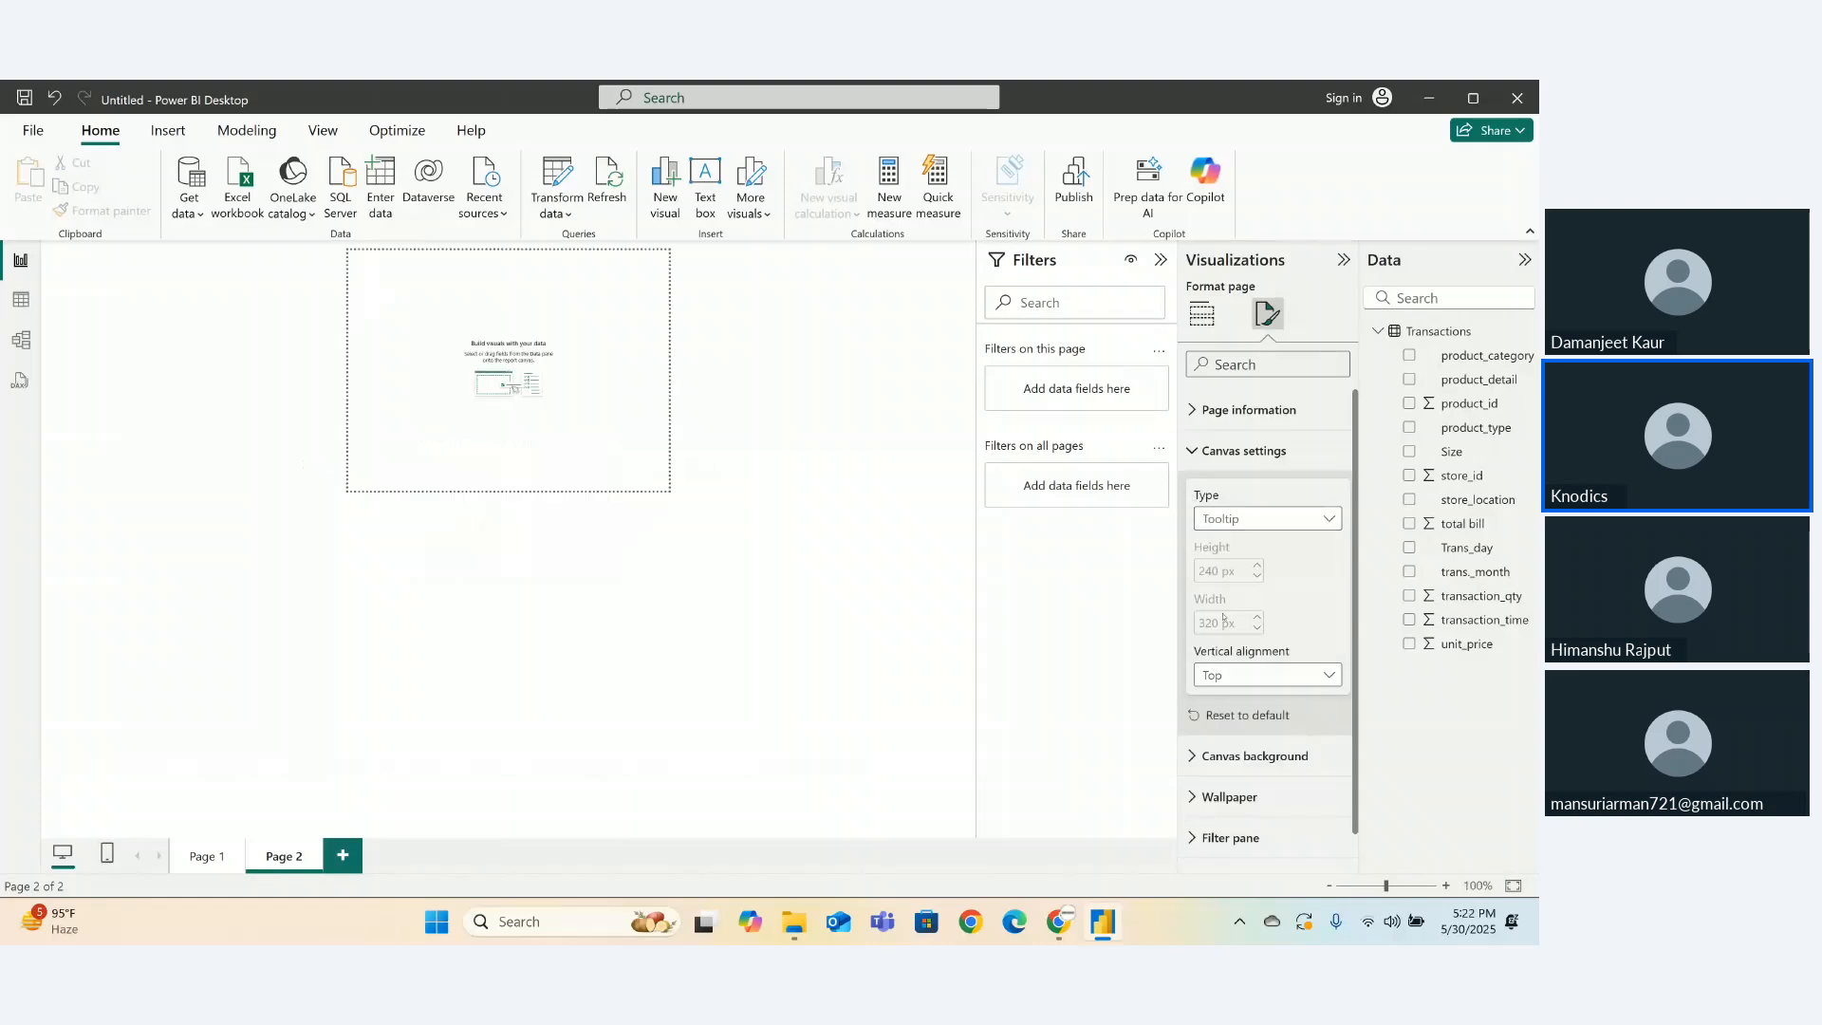
click(593, 390)
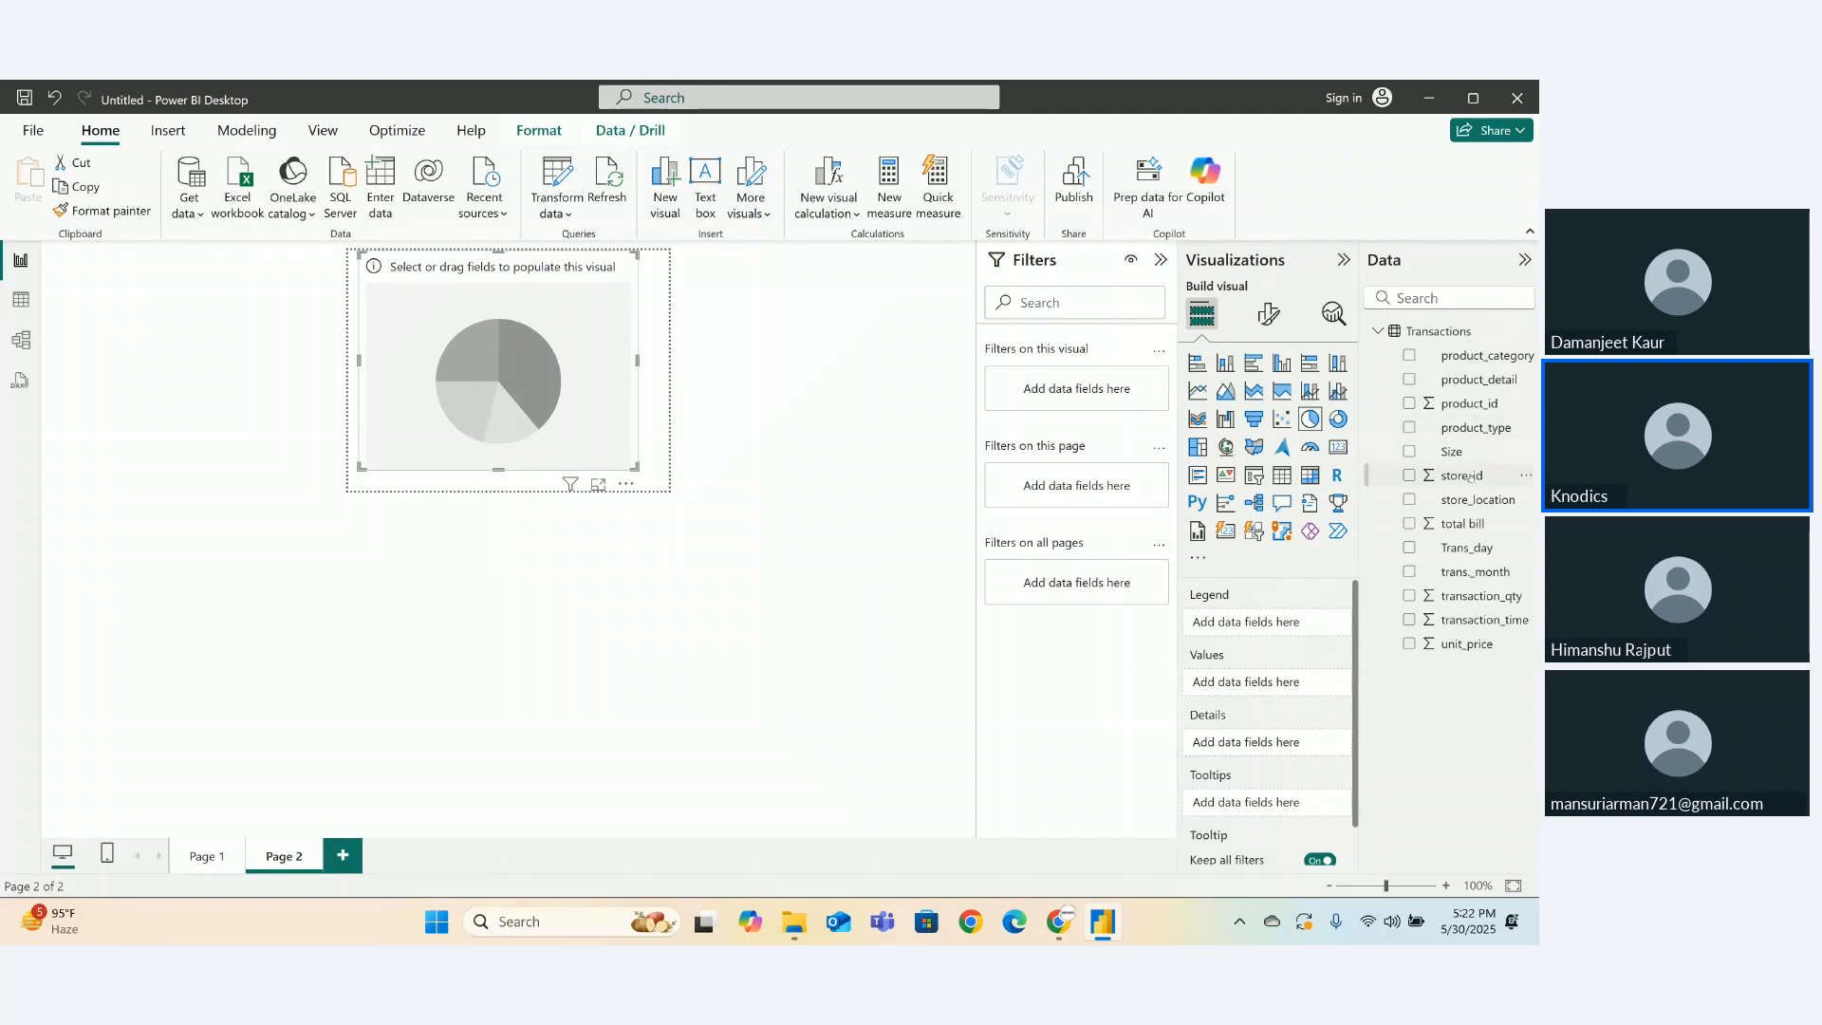
- Plot total bill by Size in the pie, hide its legend, data labels and title, then shrink it
drag(1452, 452, 1244, 627)
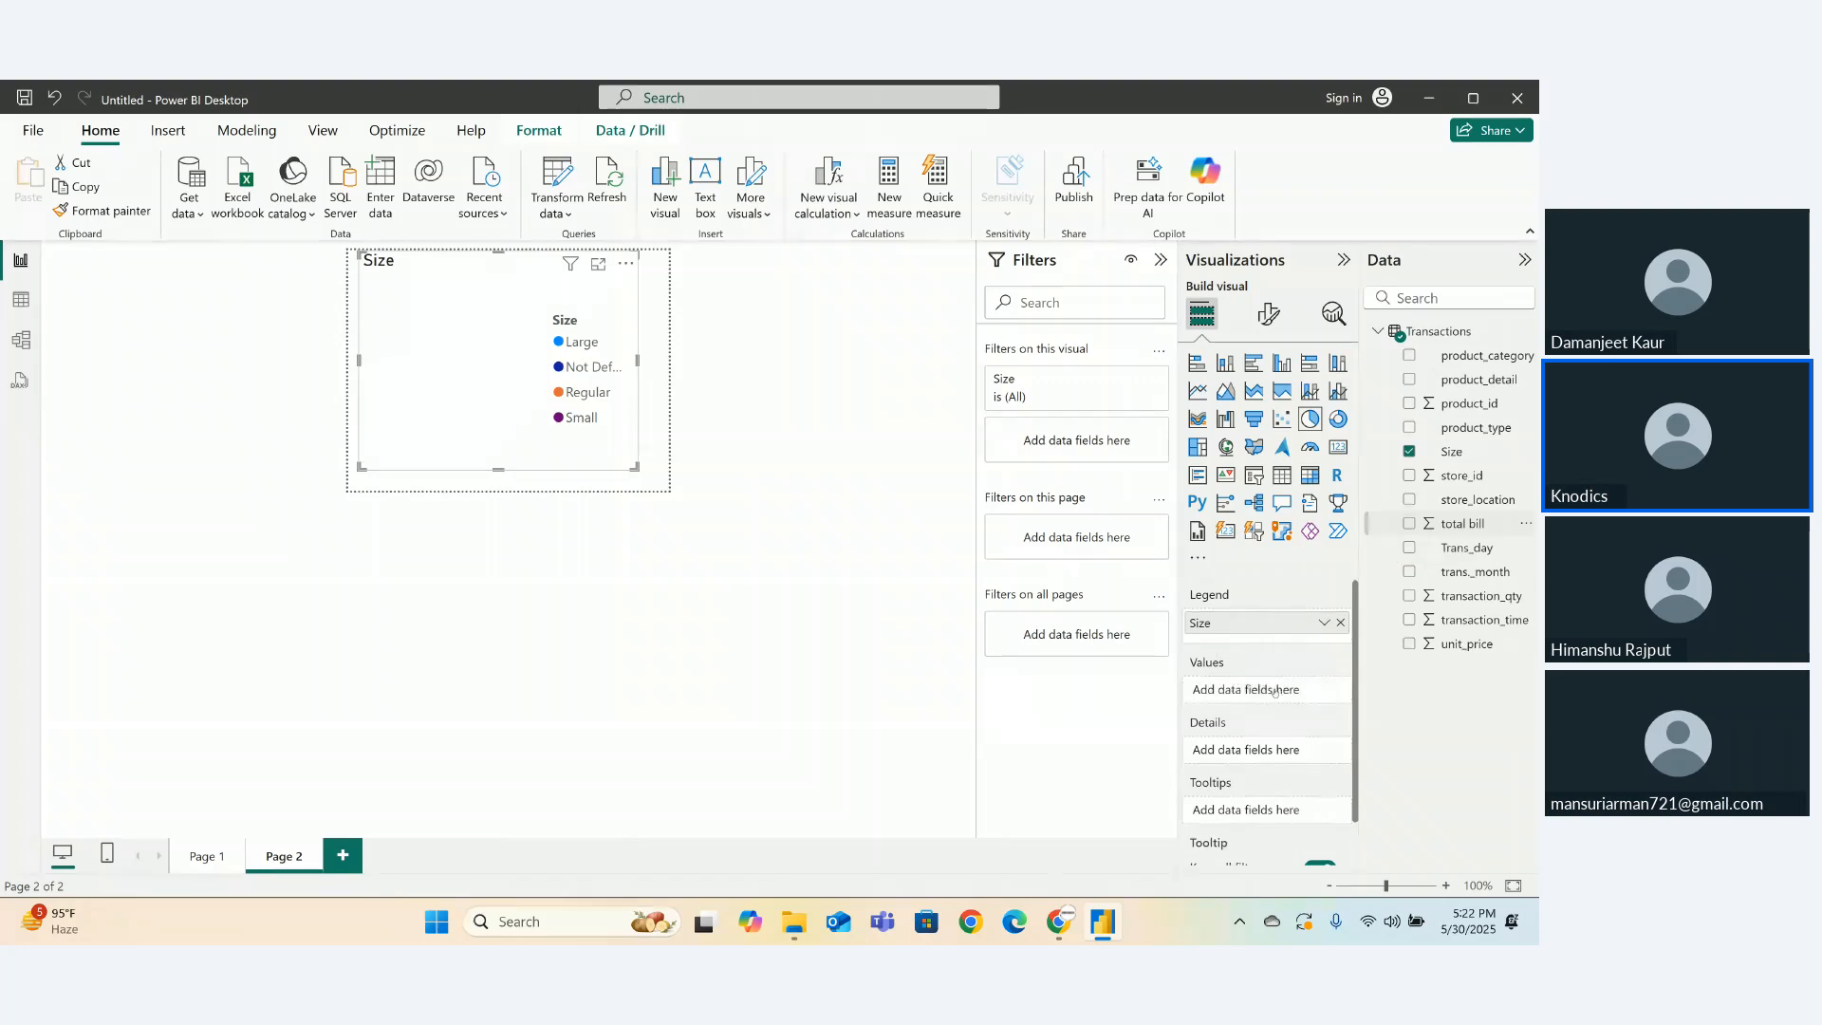
drag(1274, 692, 1272, 692)
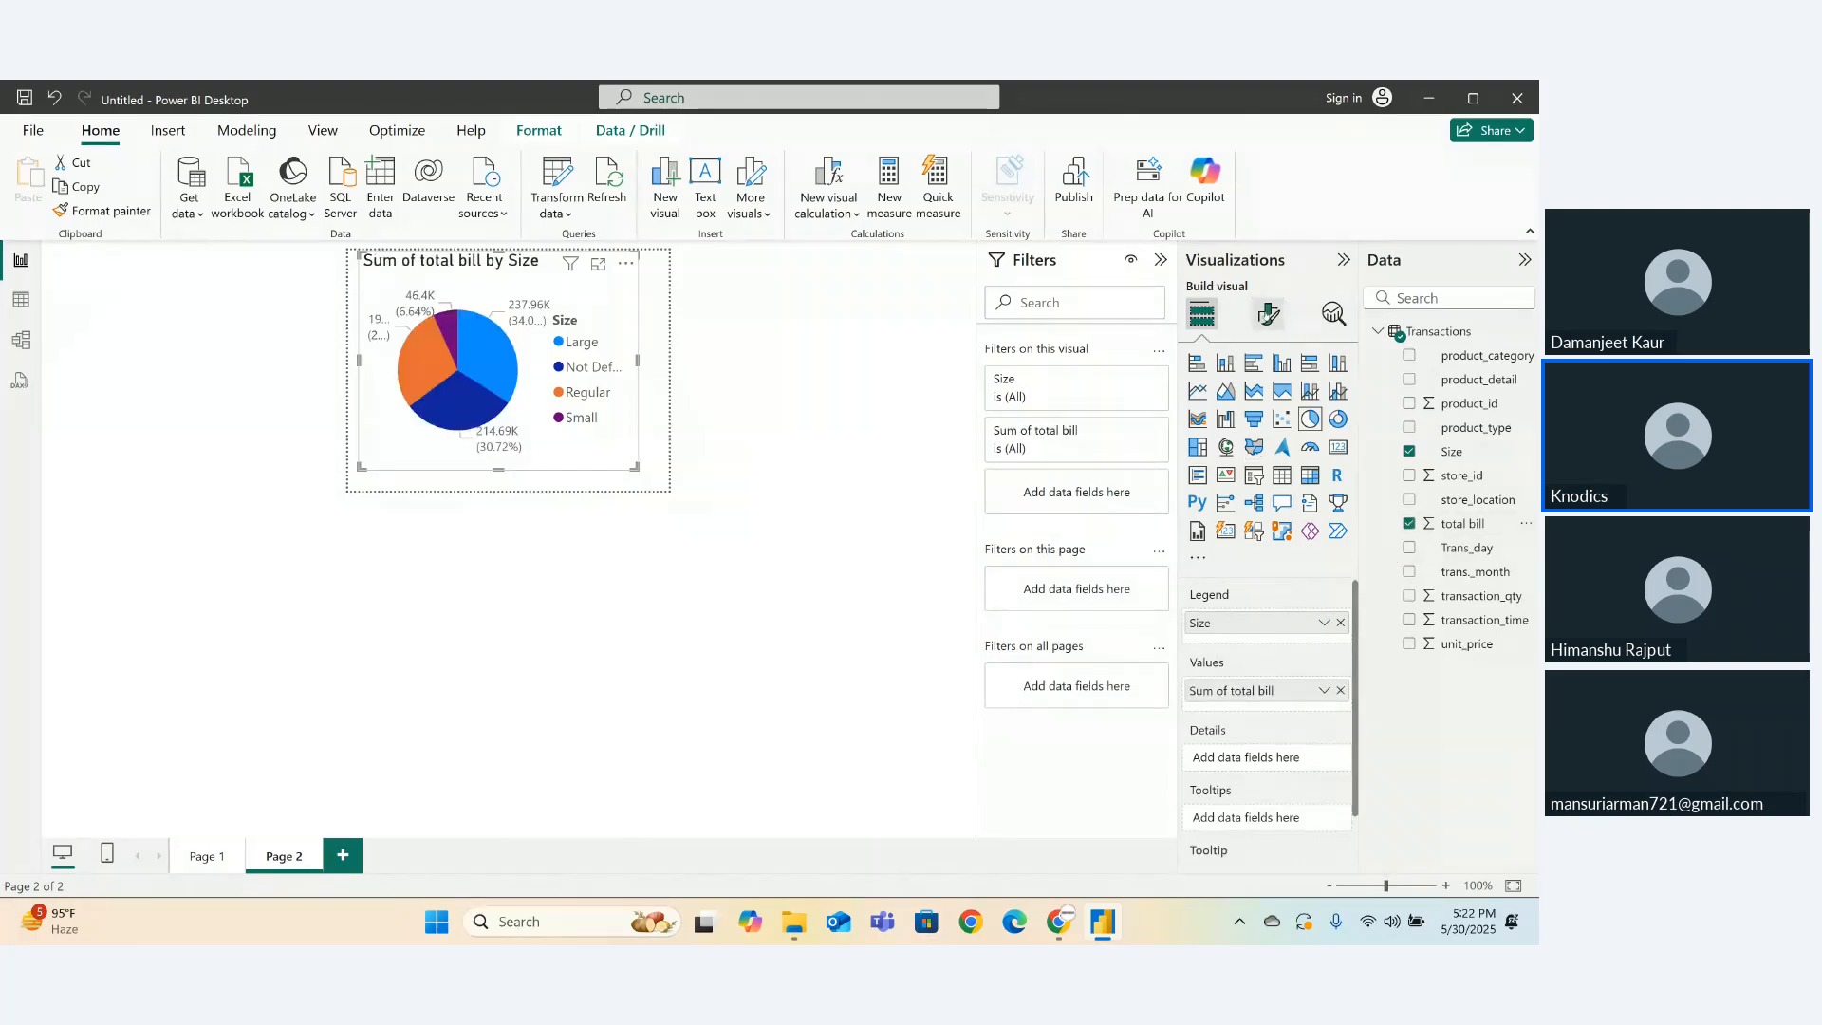
click(1268, 313)
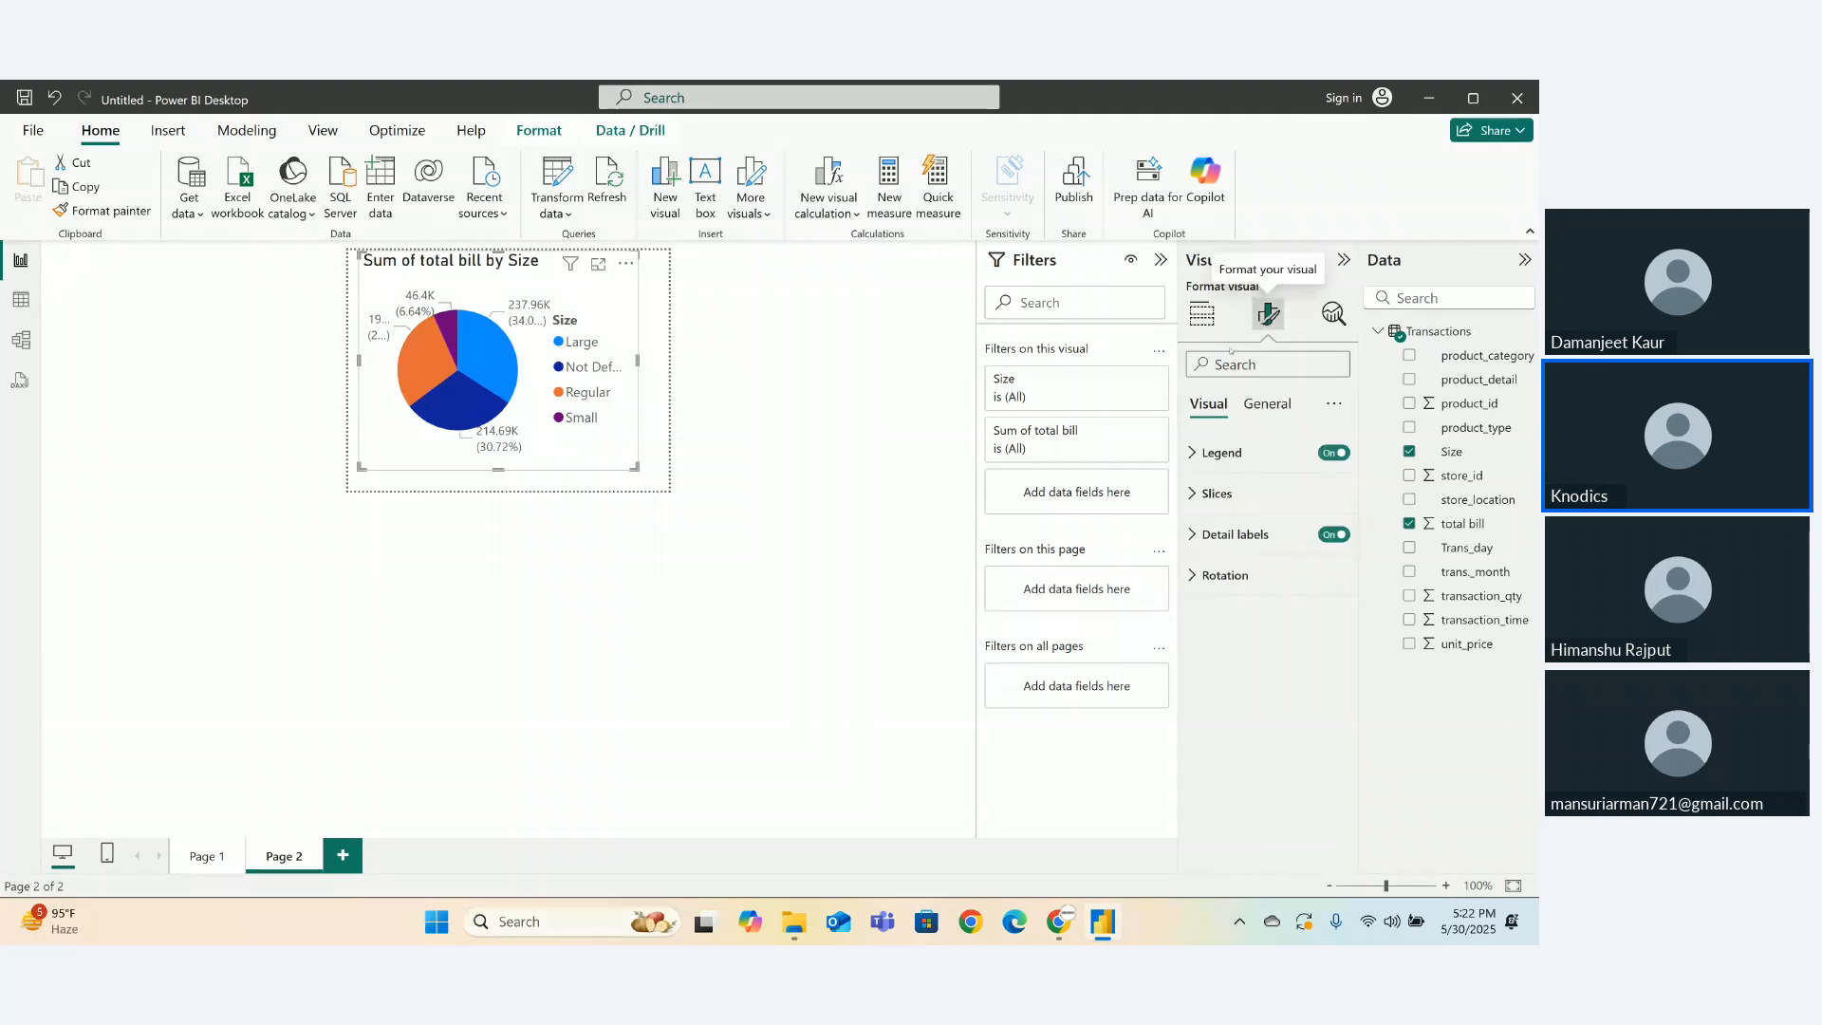
click(1233, 452)
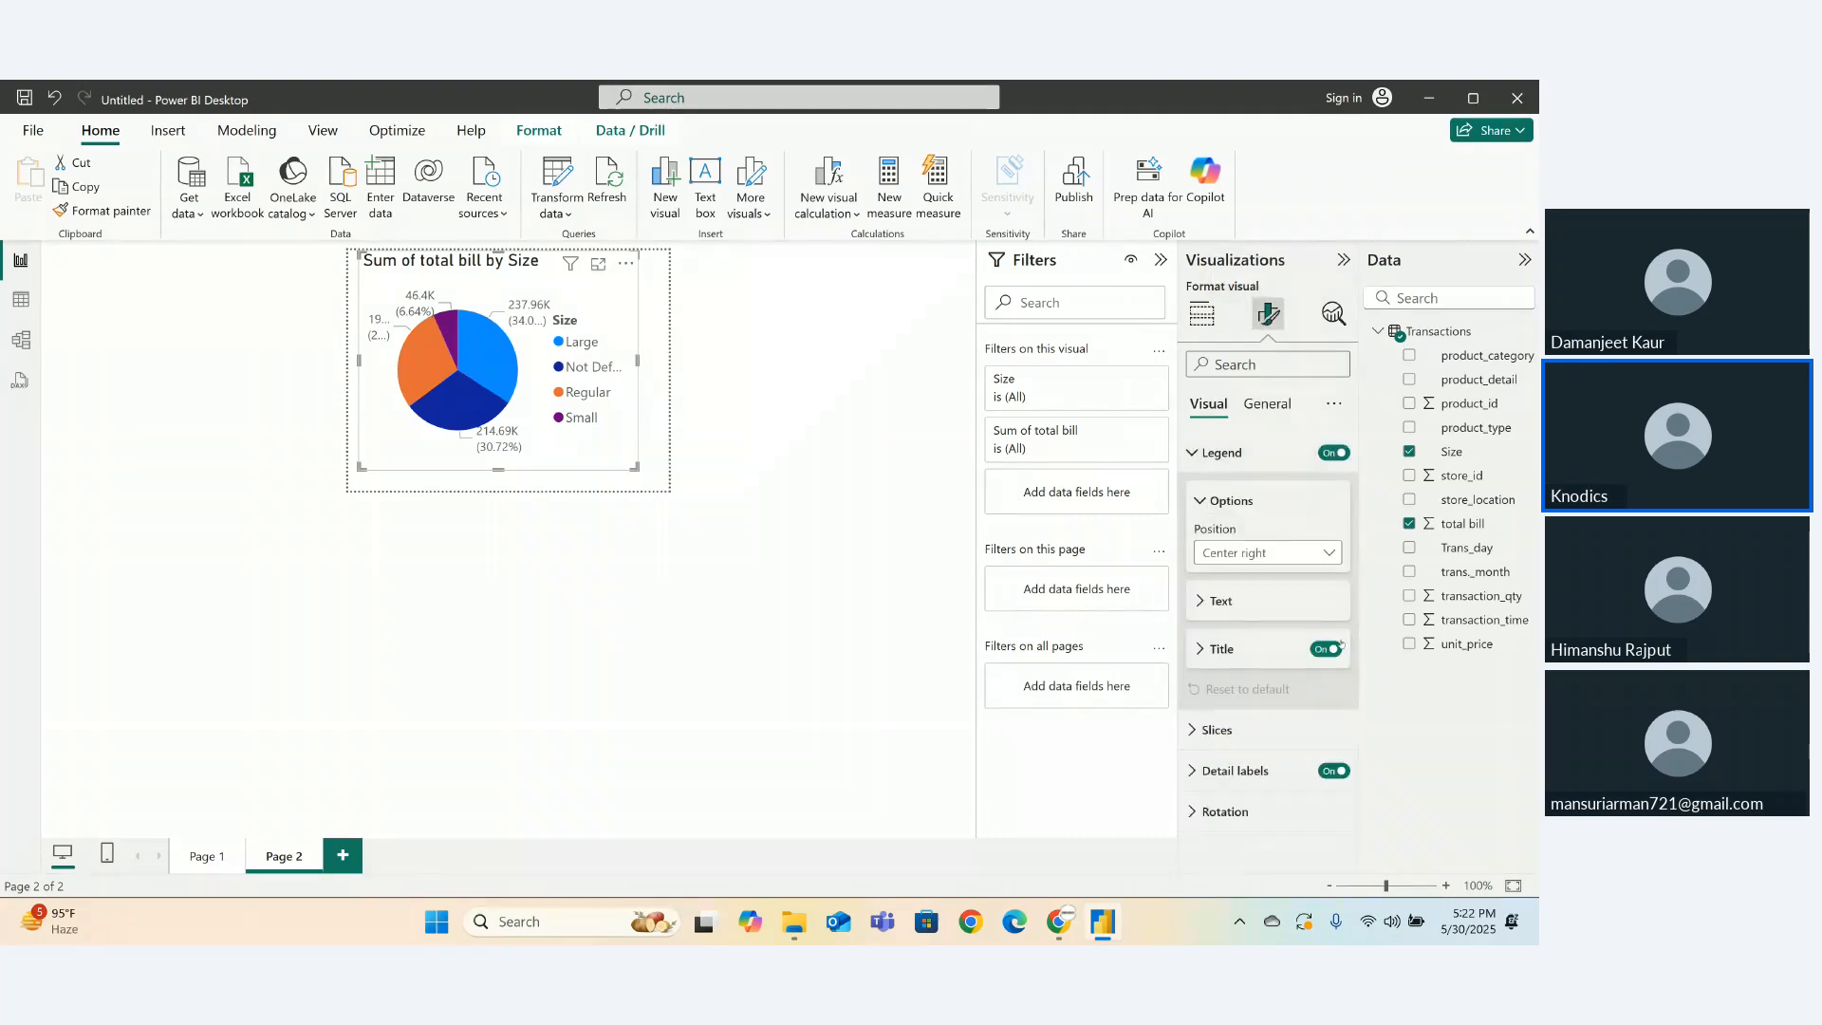
click(1333, 452)
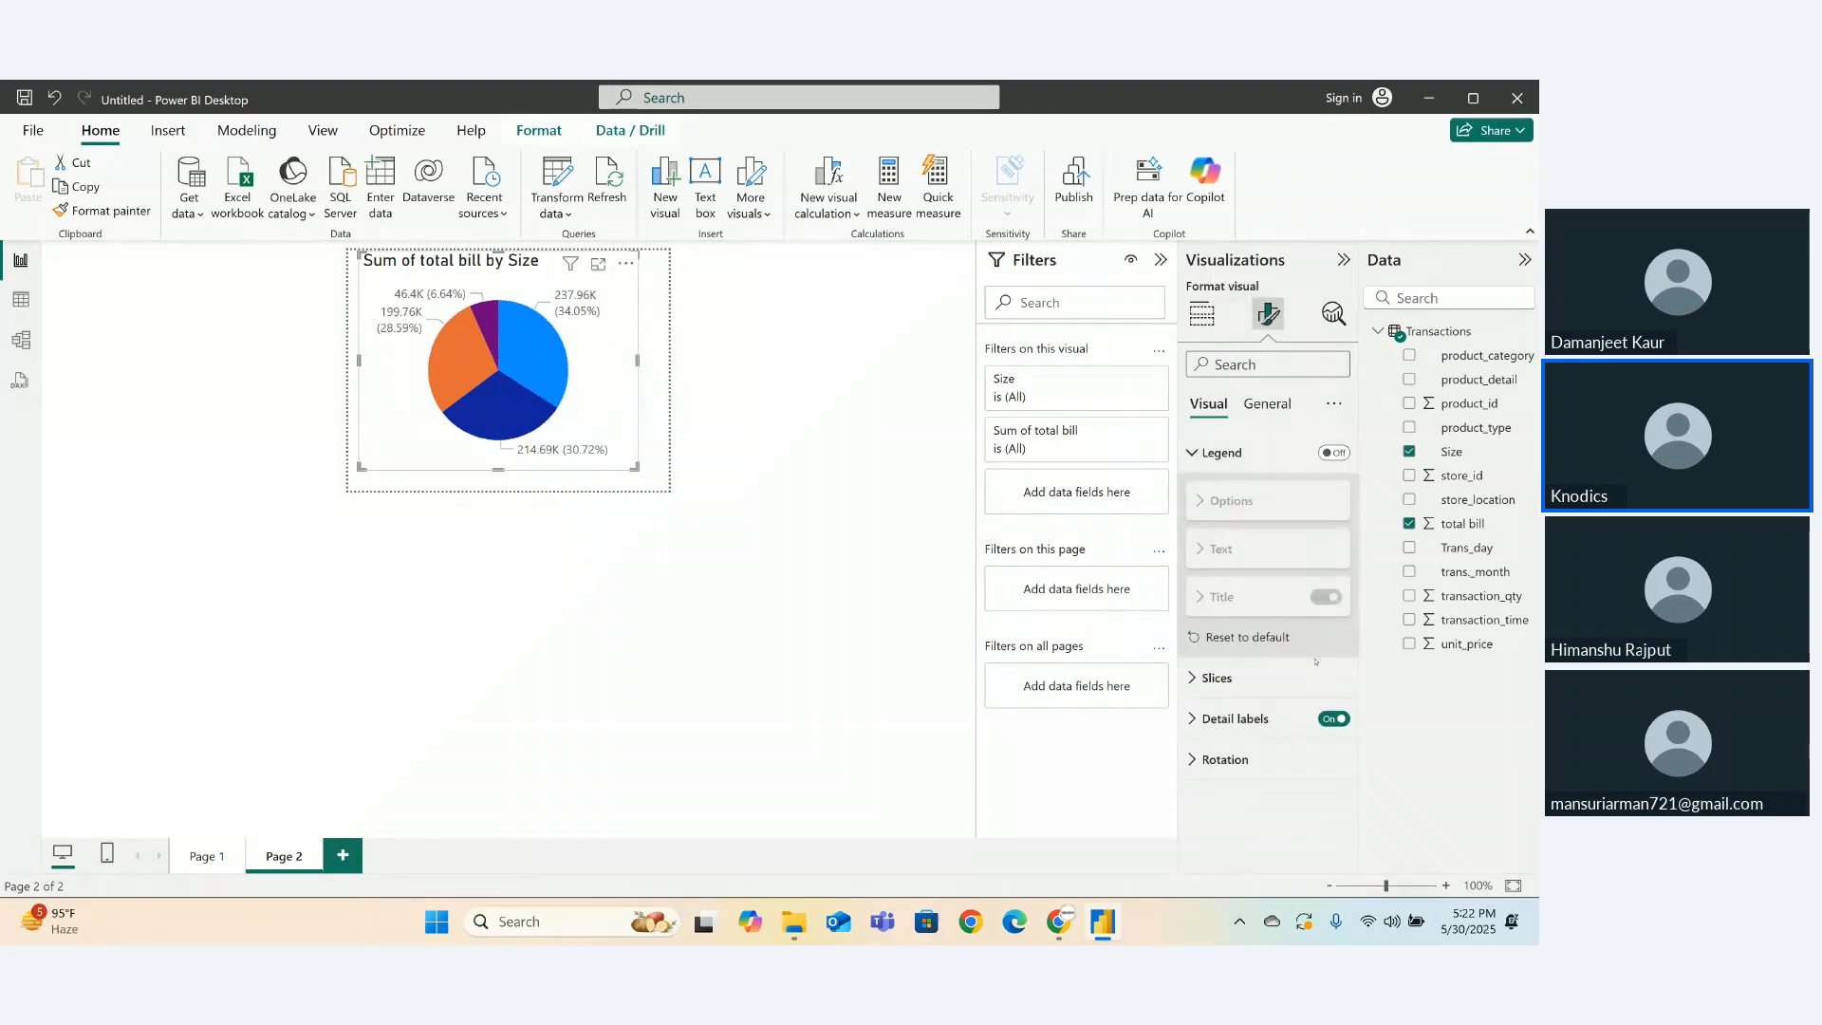
click(1333, 719)
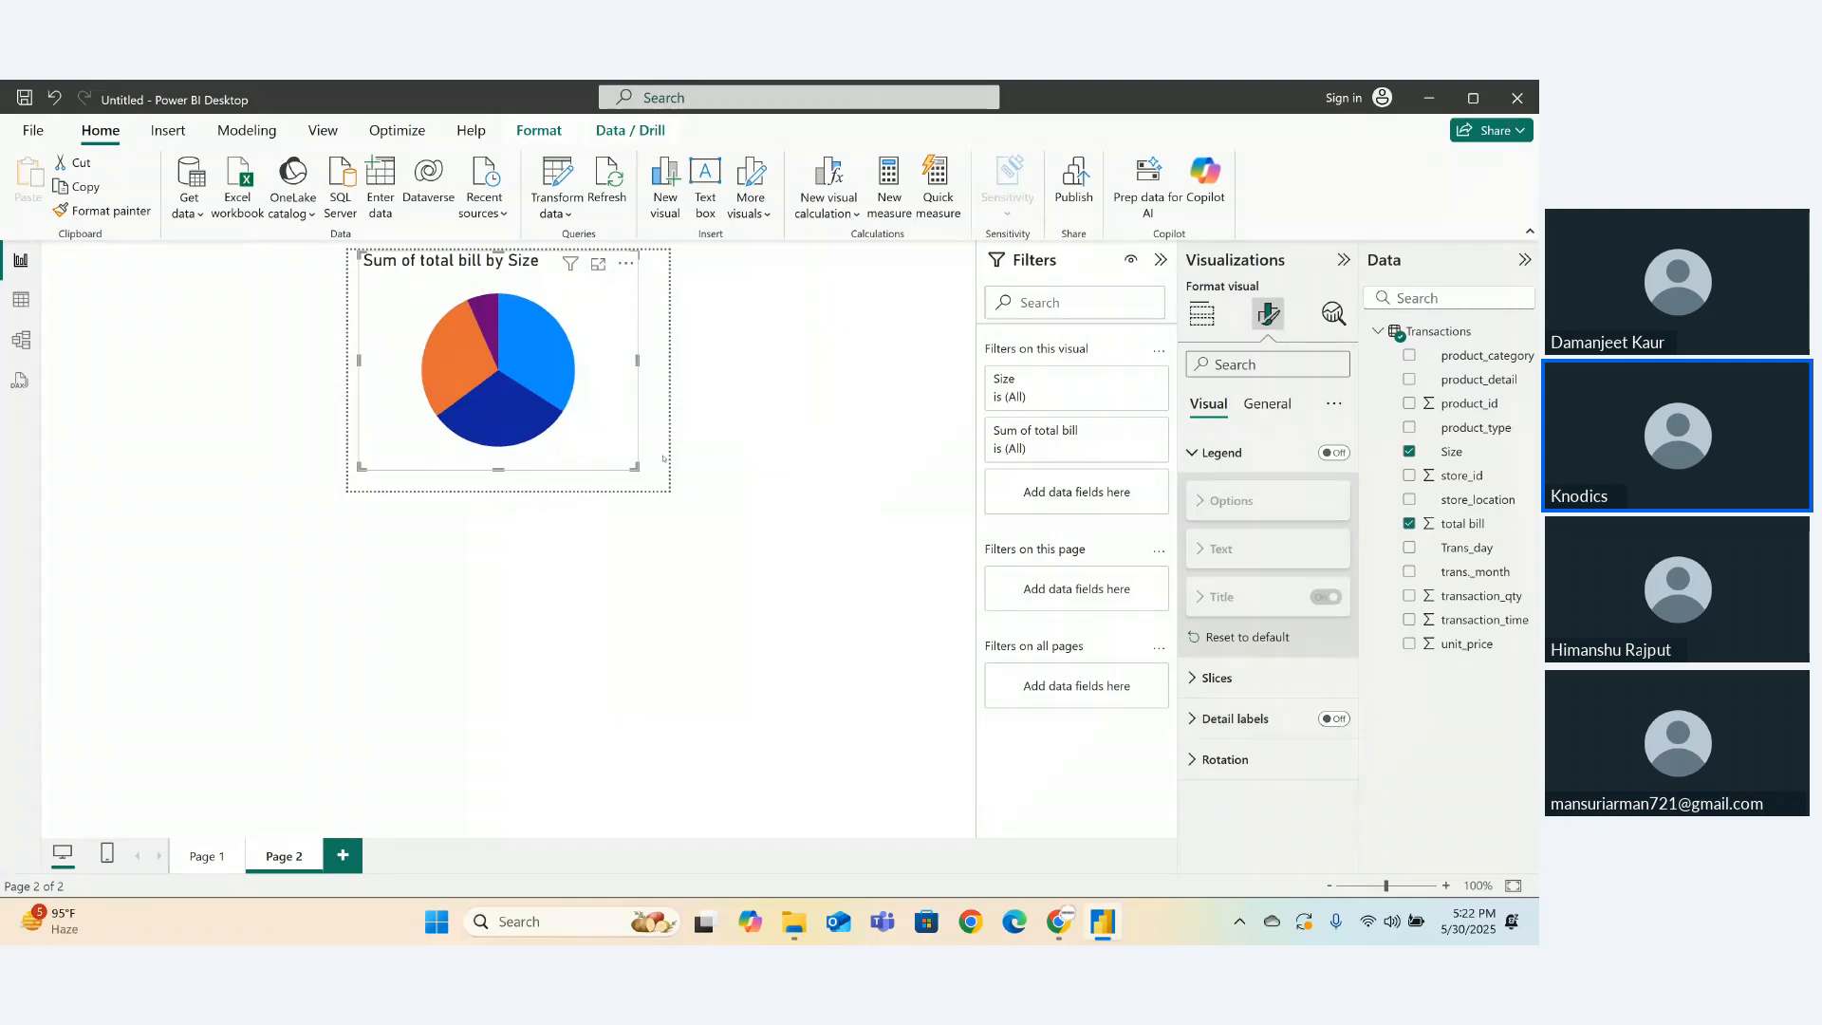
click(1267, 404)
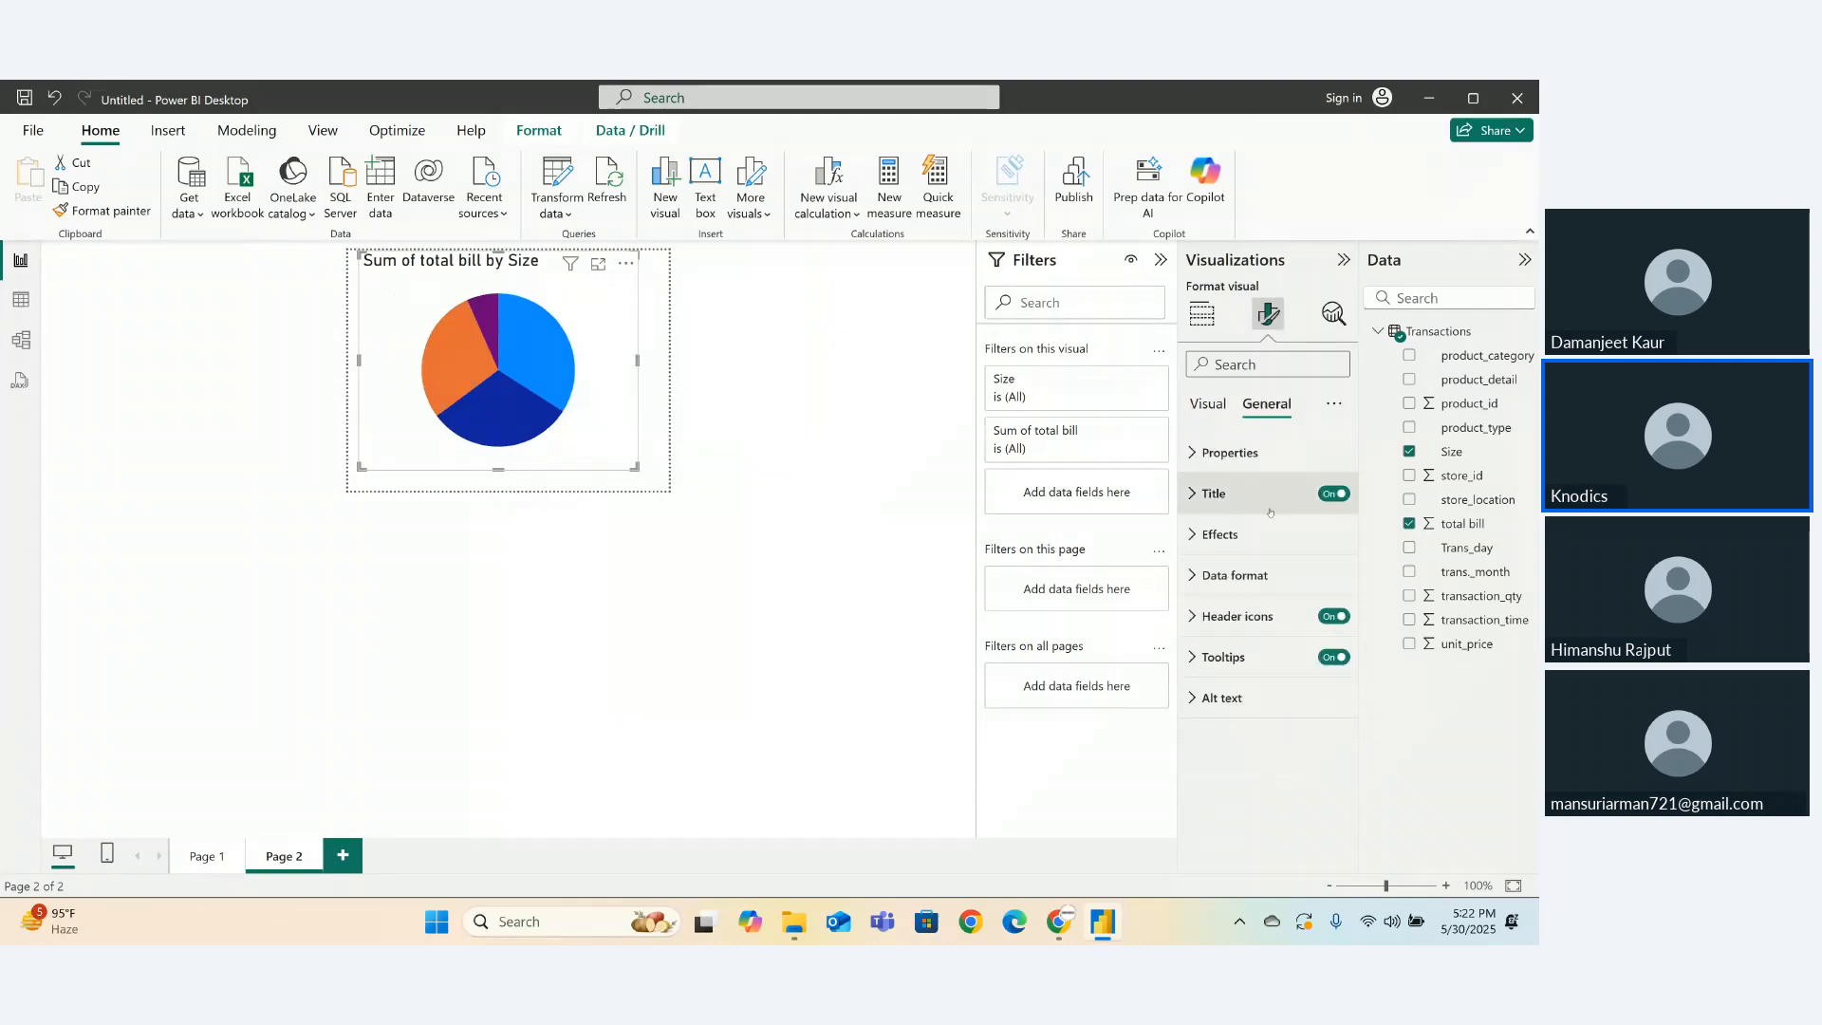
click(1333, 493)
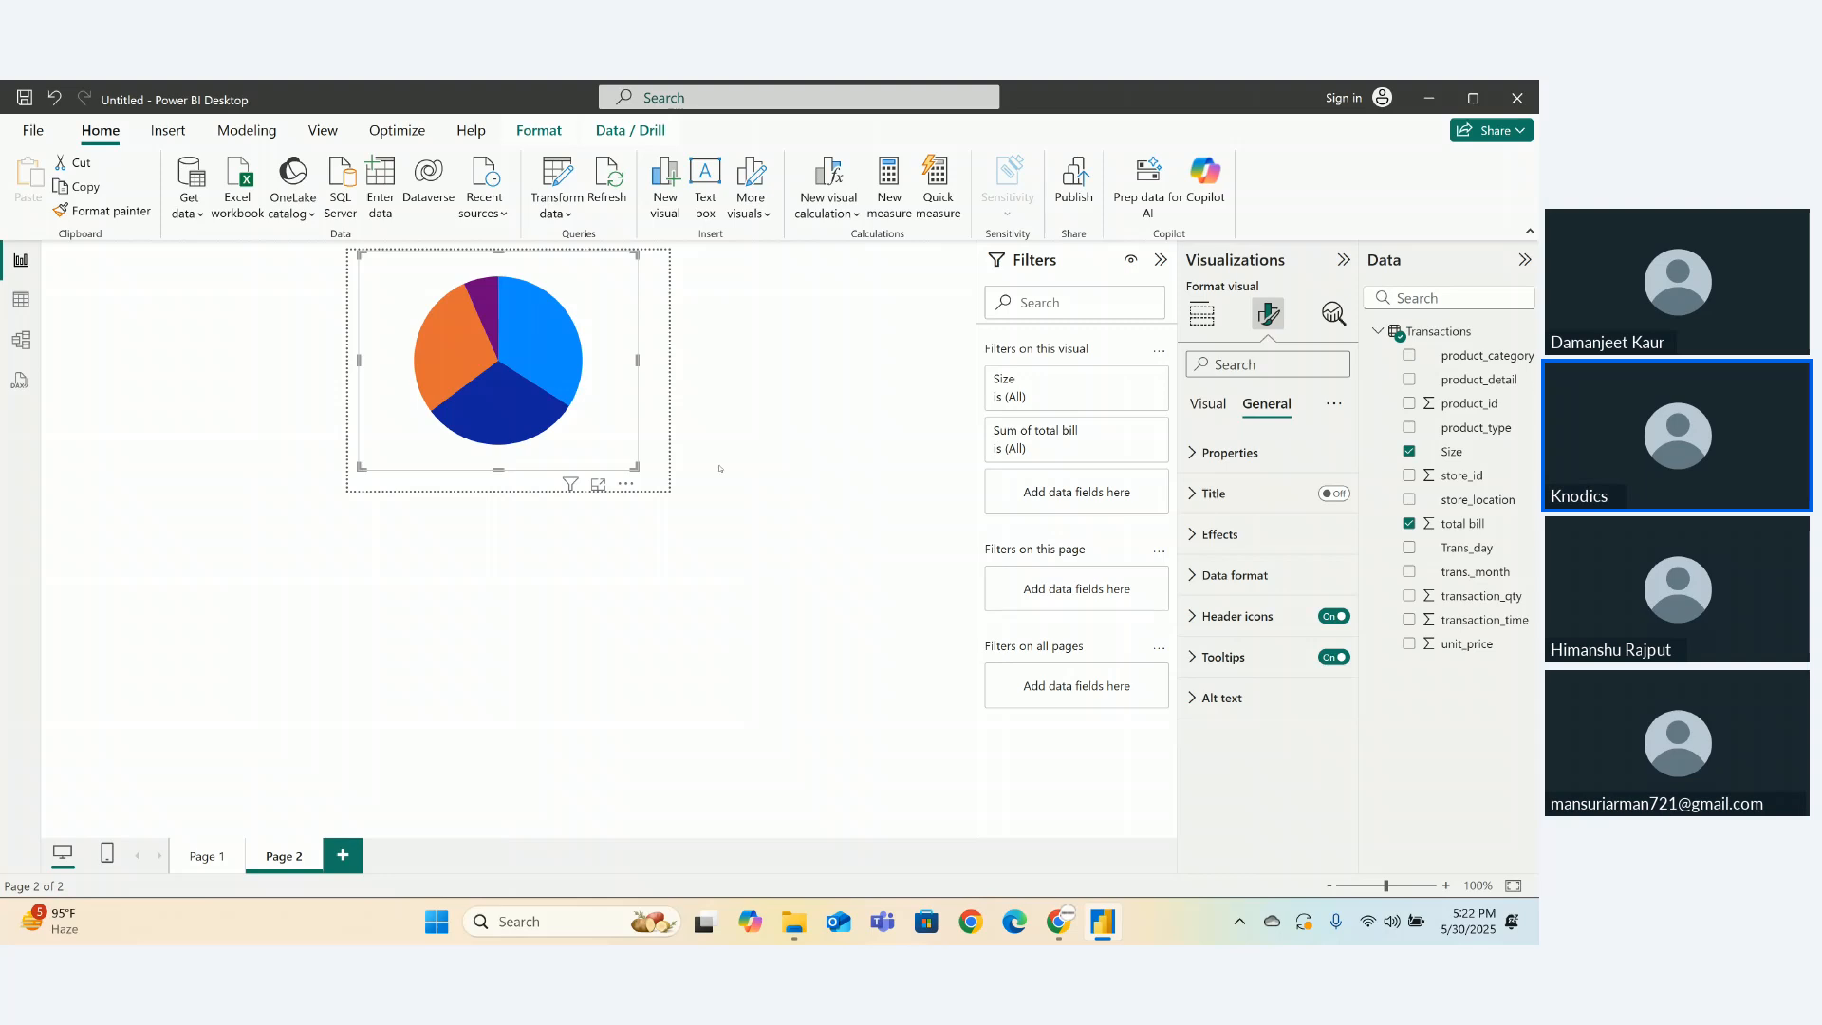
drag(634, 467, 456, 381)
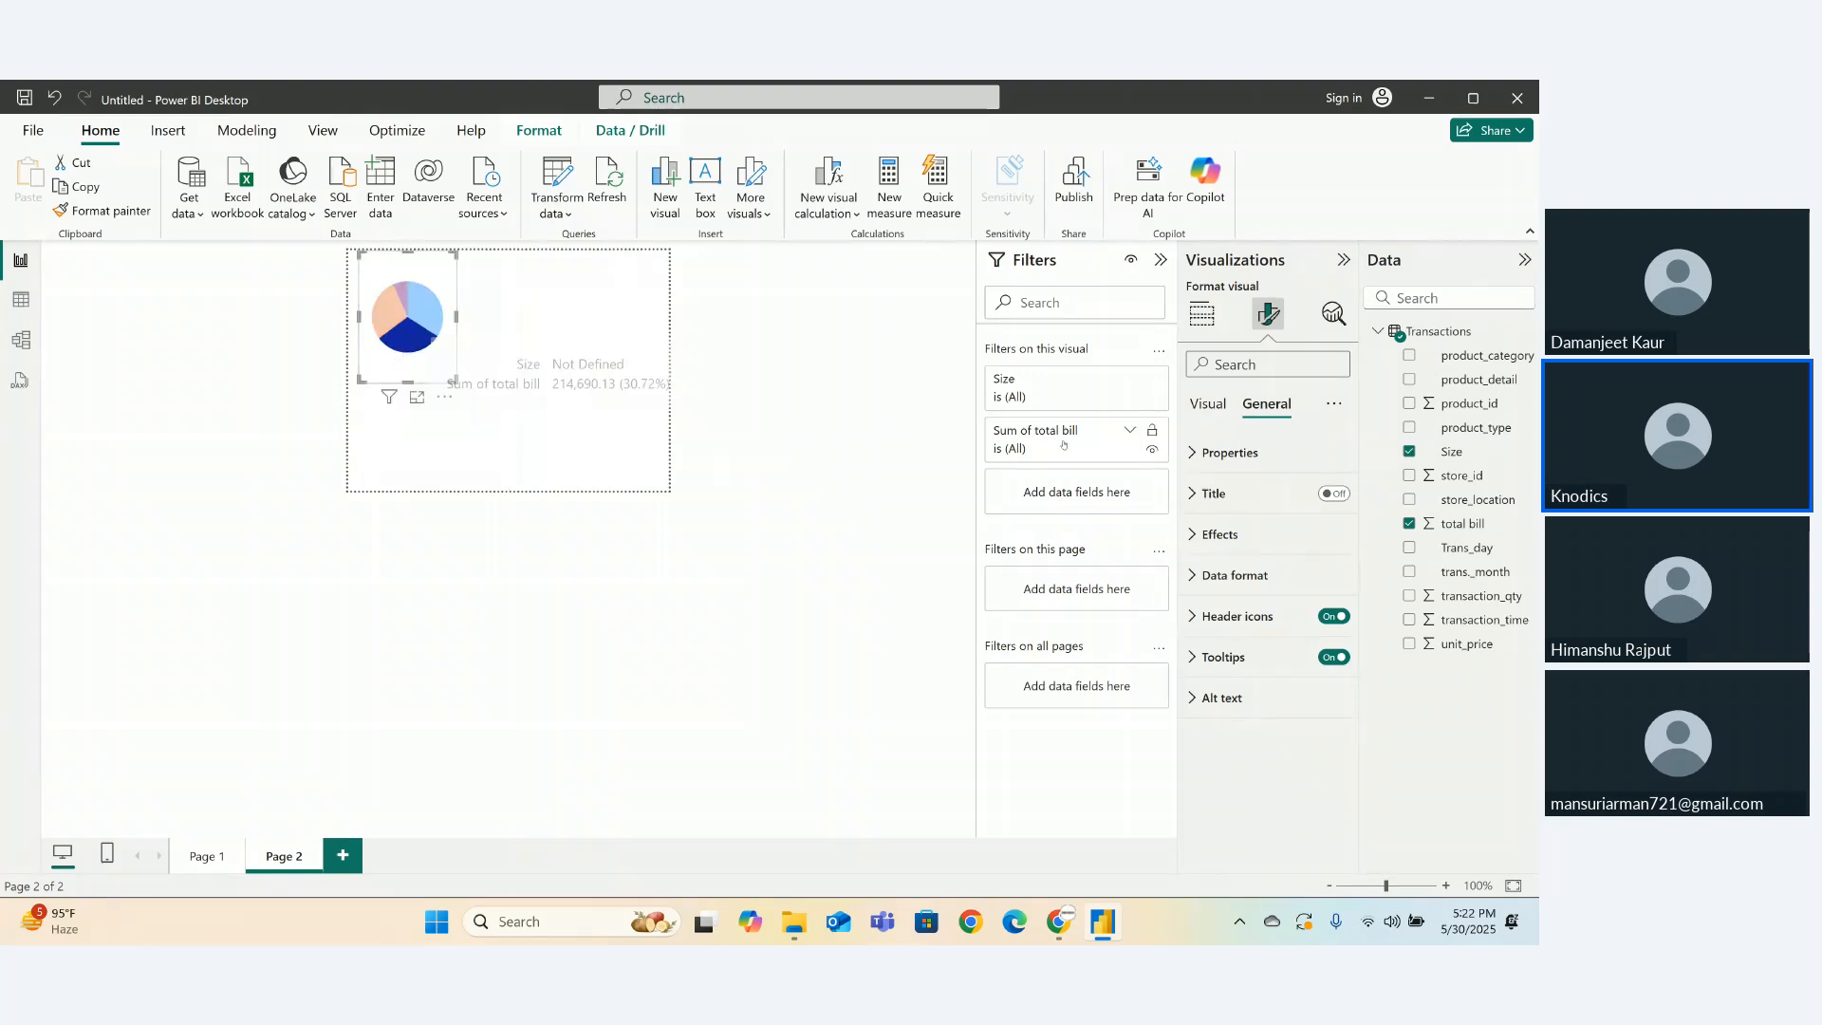
- Give the pie chart a light pink background, widen it, and add an empty bar chart beside it
click(1219, 534)
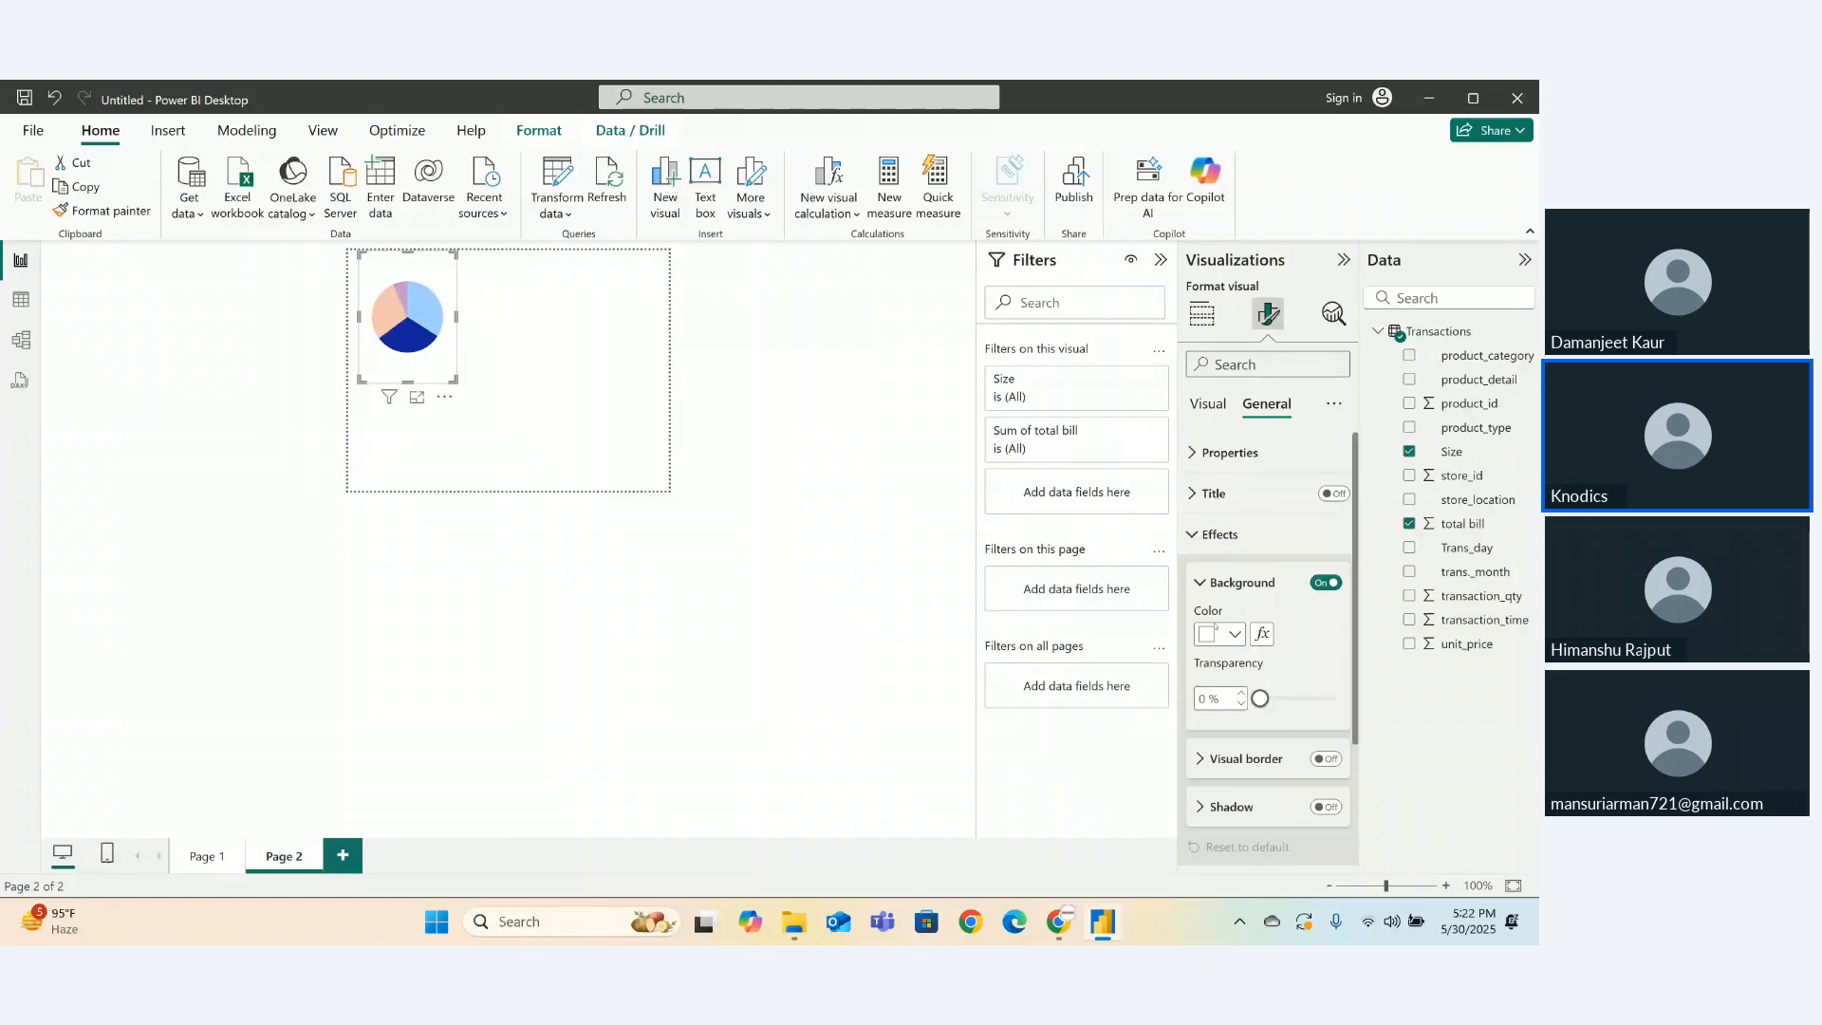
click(1233, 634)
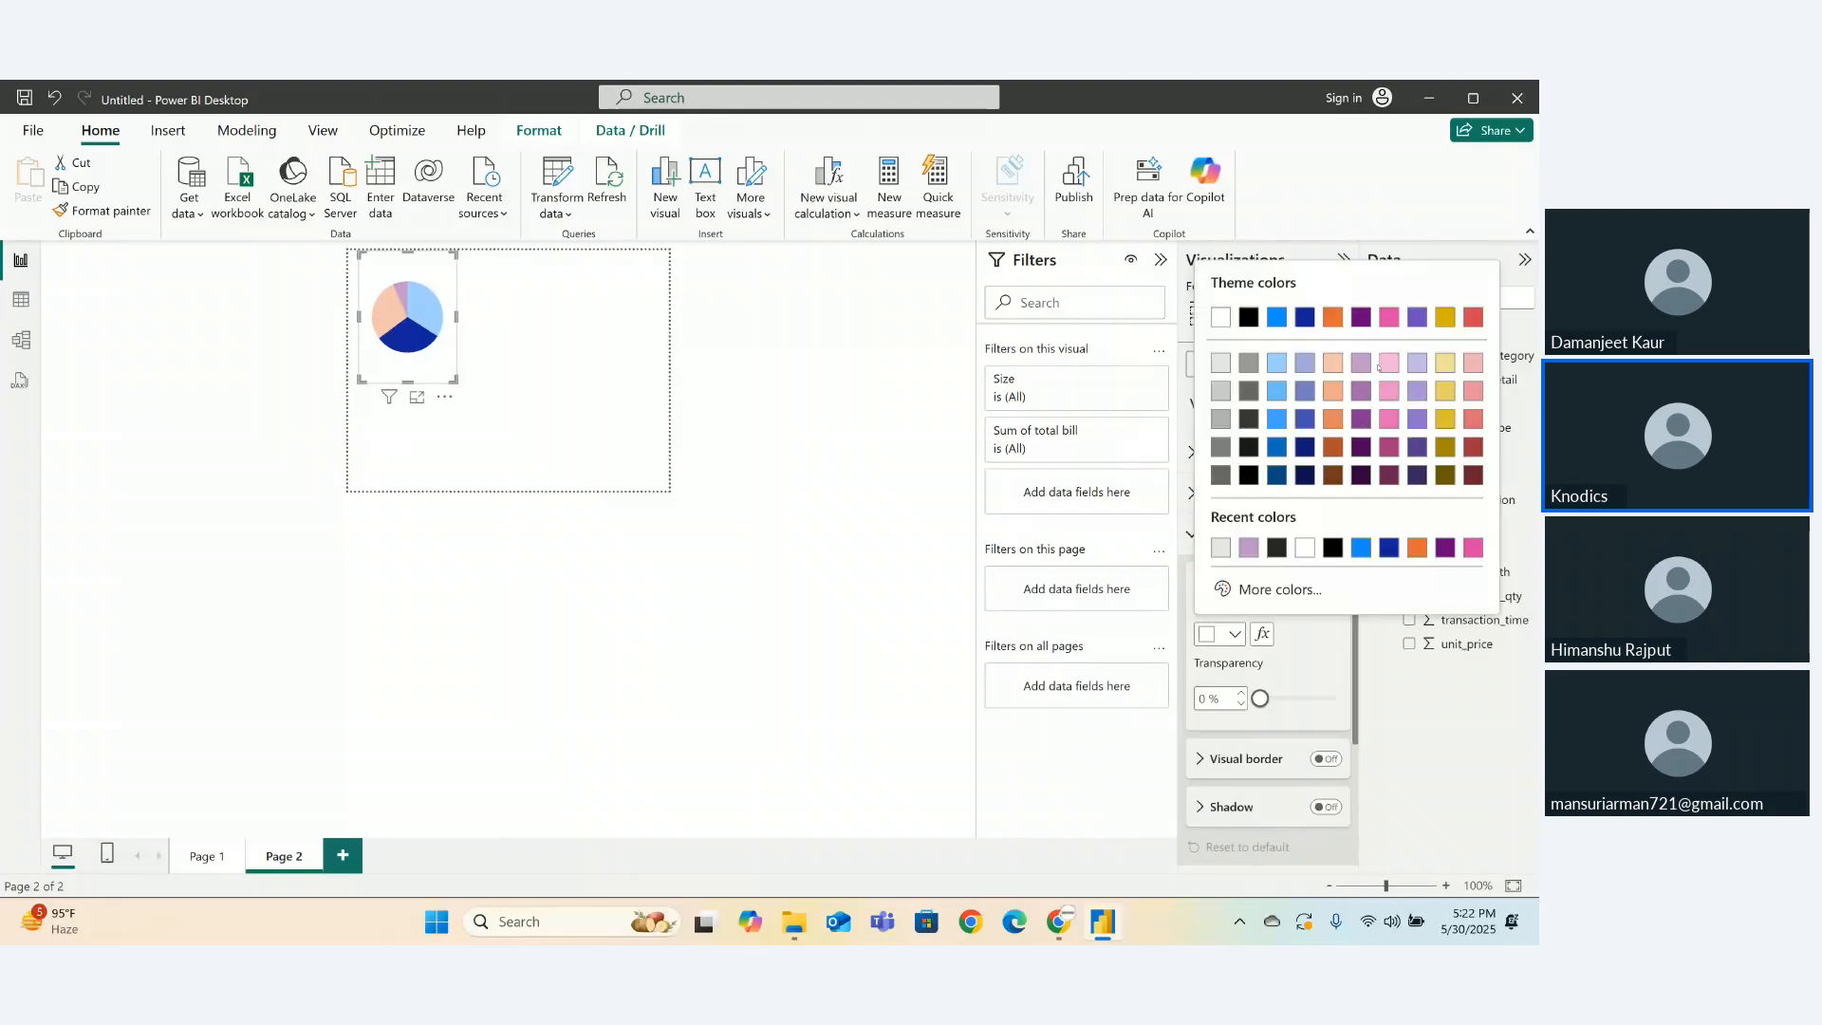
click(1387, 364)
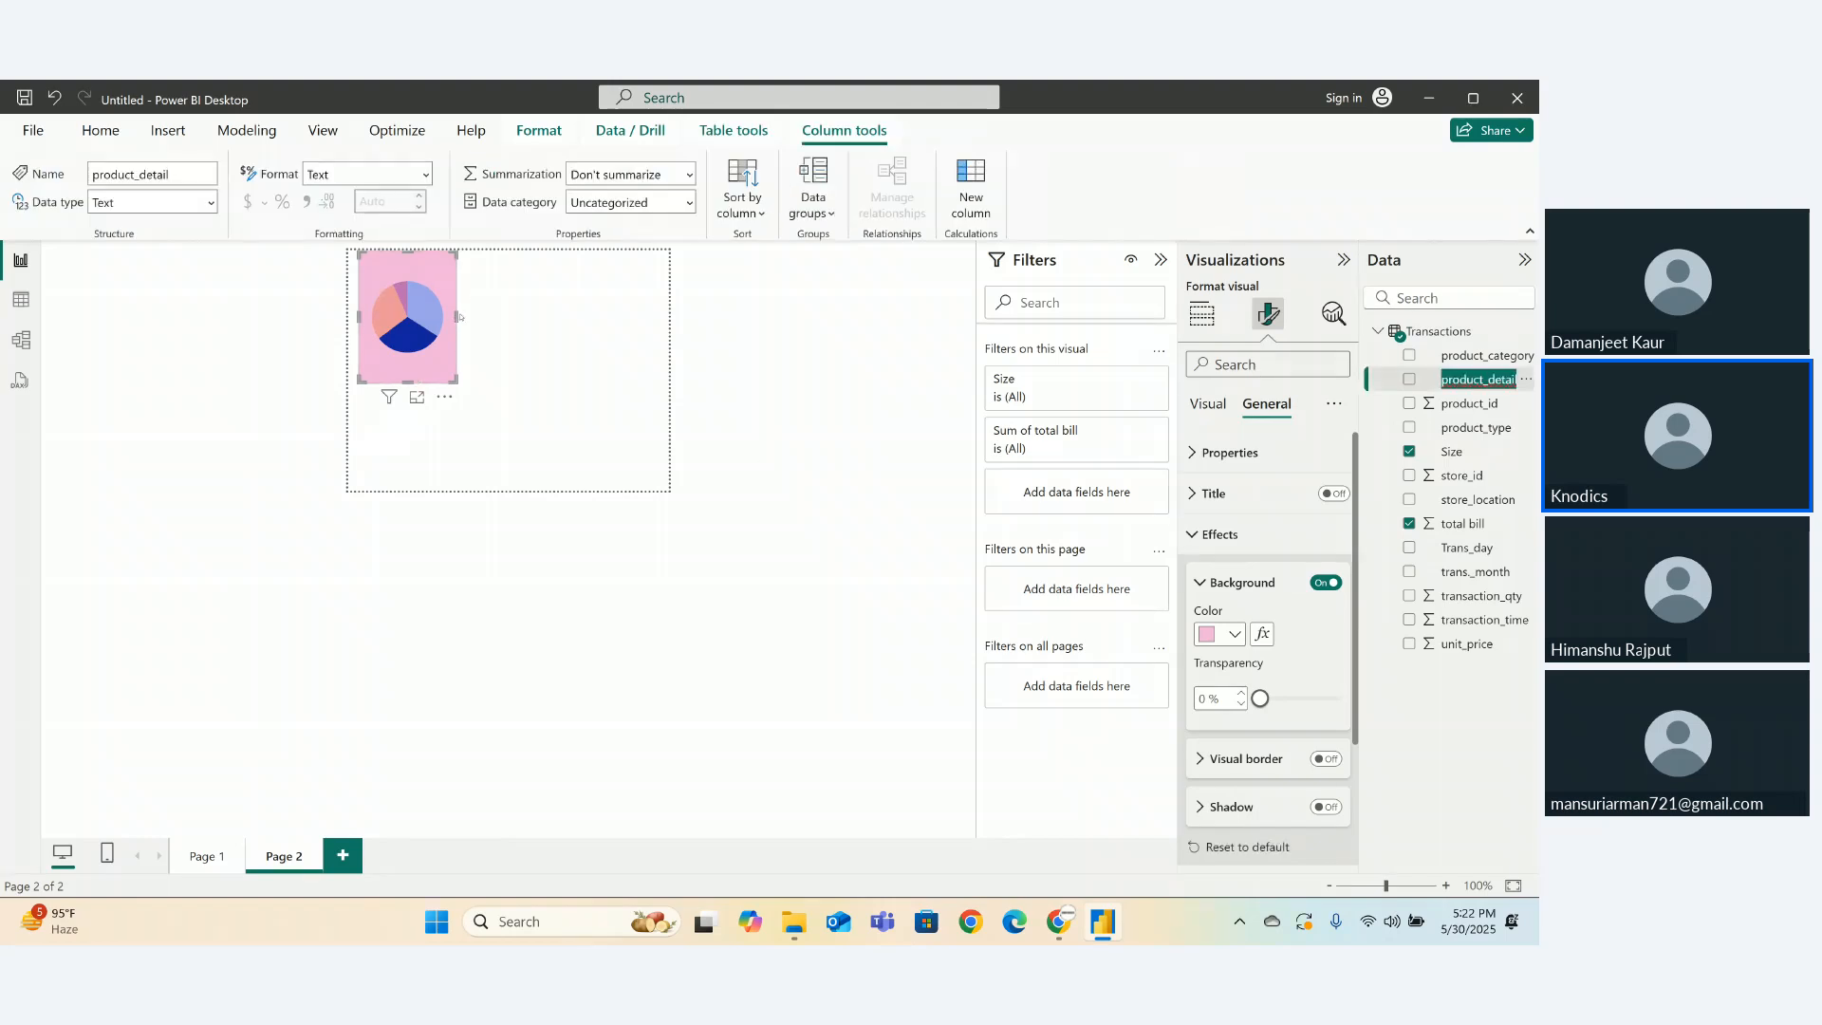
drag(457, 315, 384, 304)
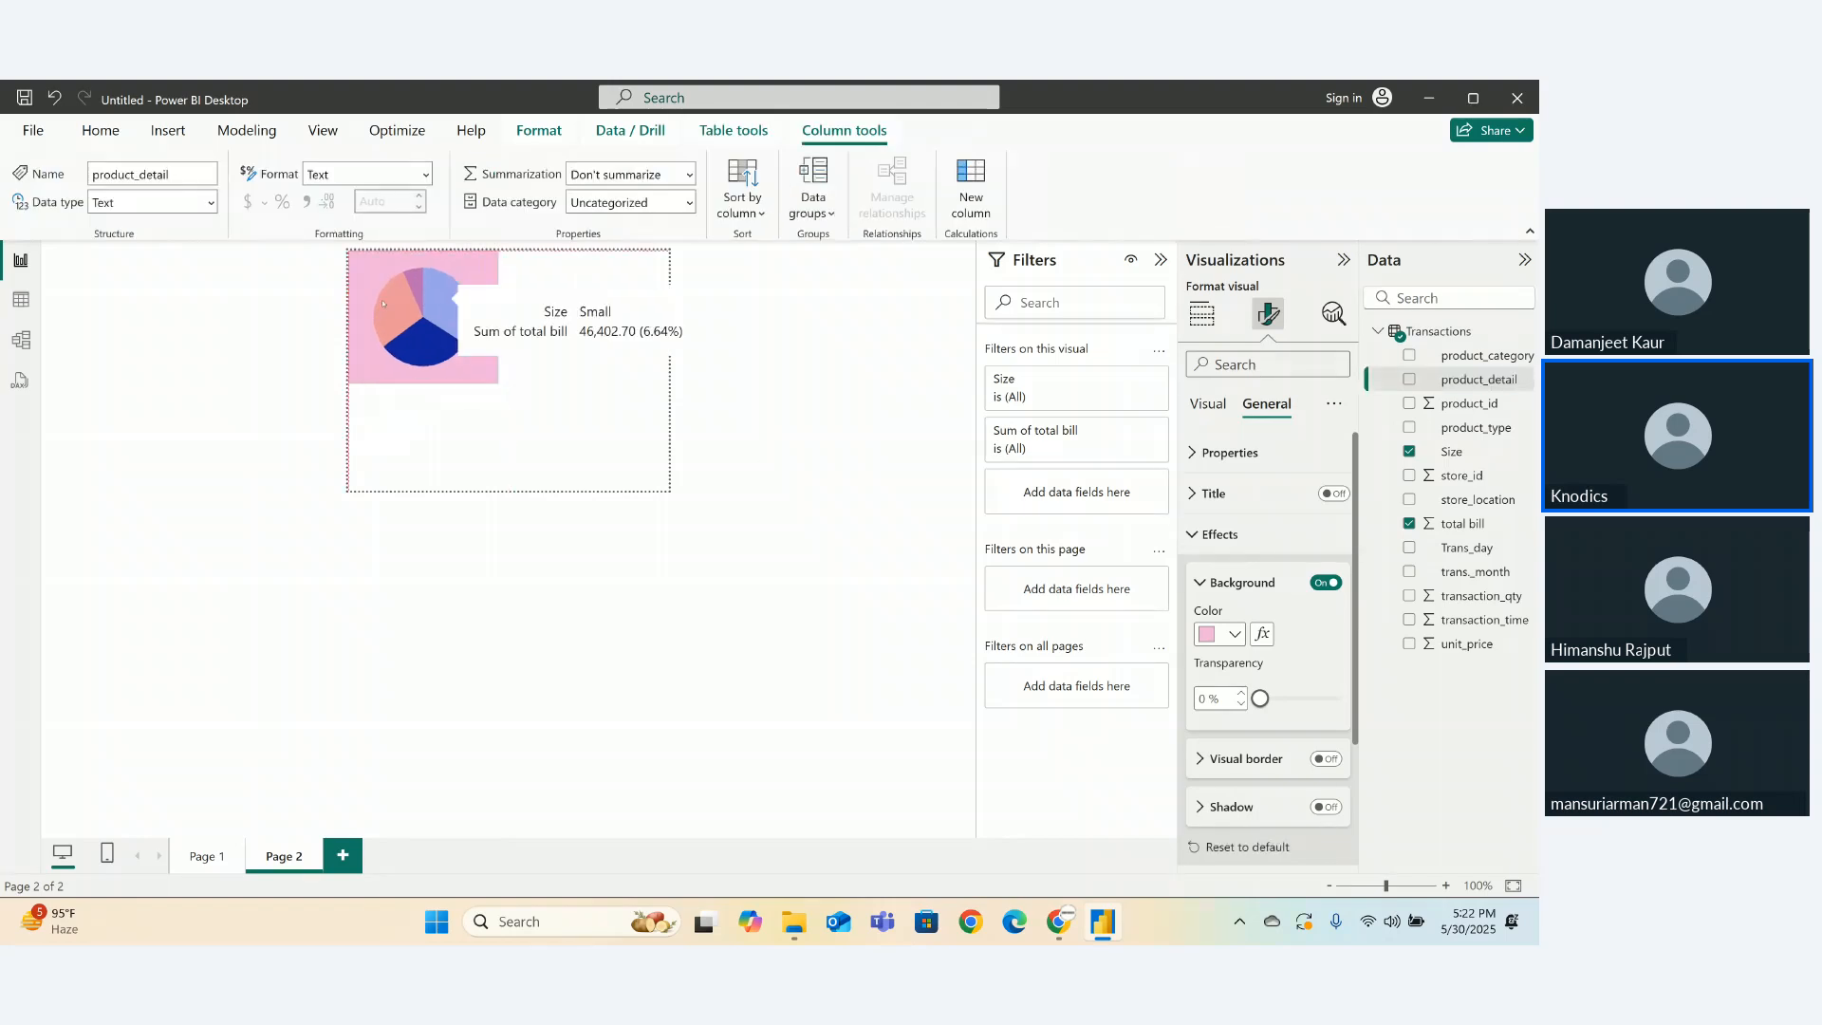
click(442, 414)
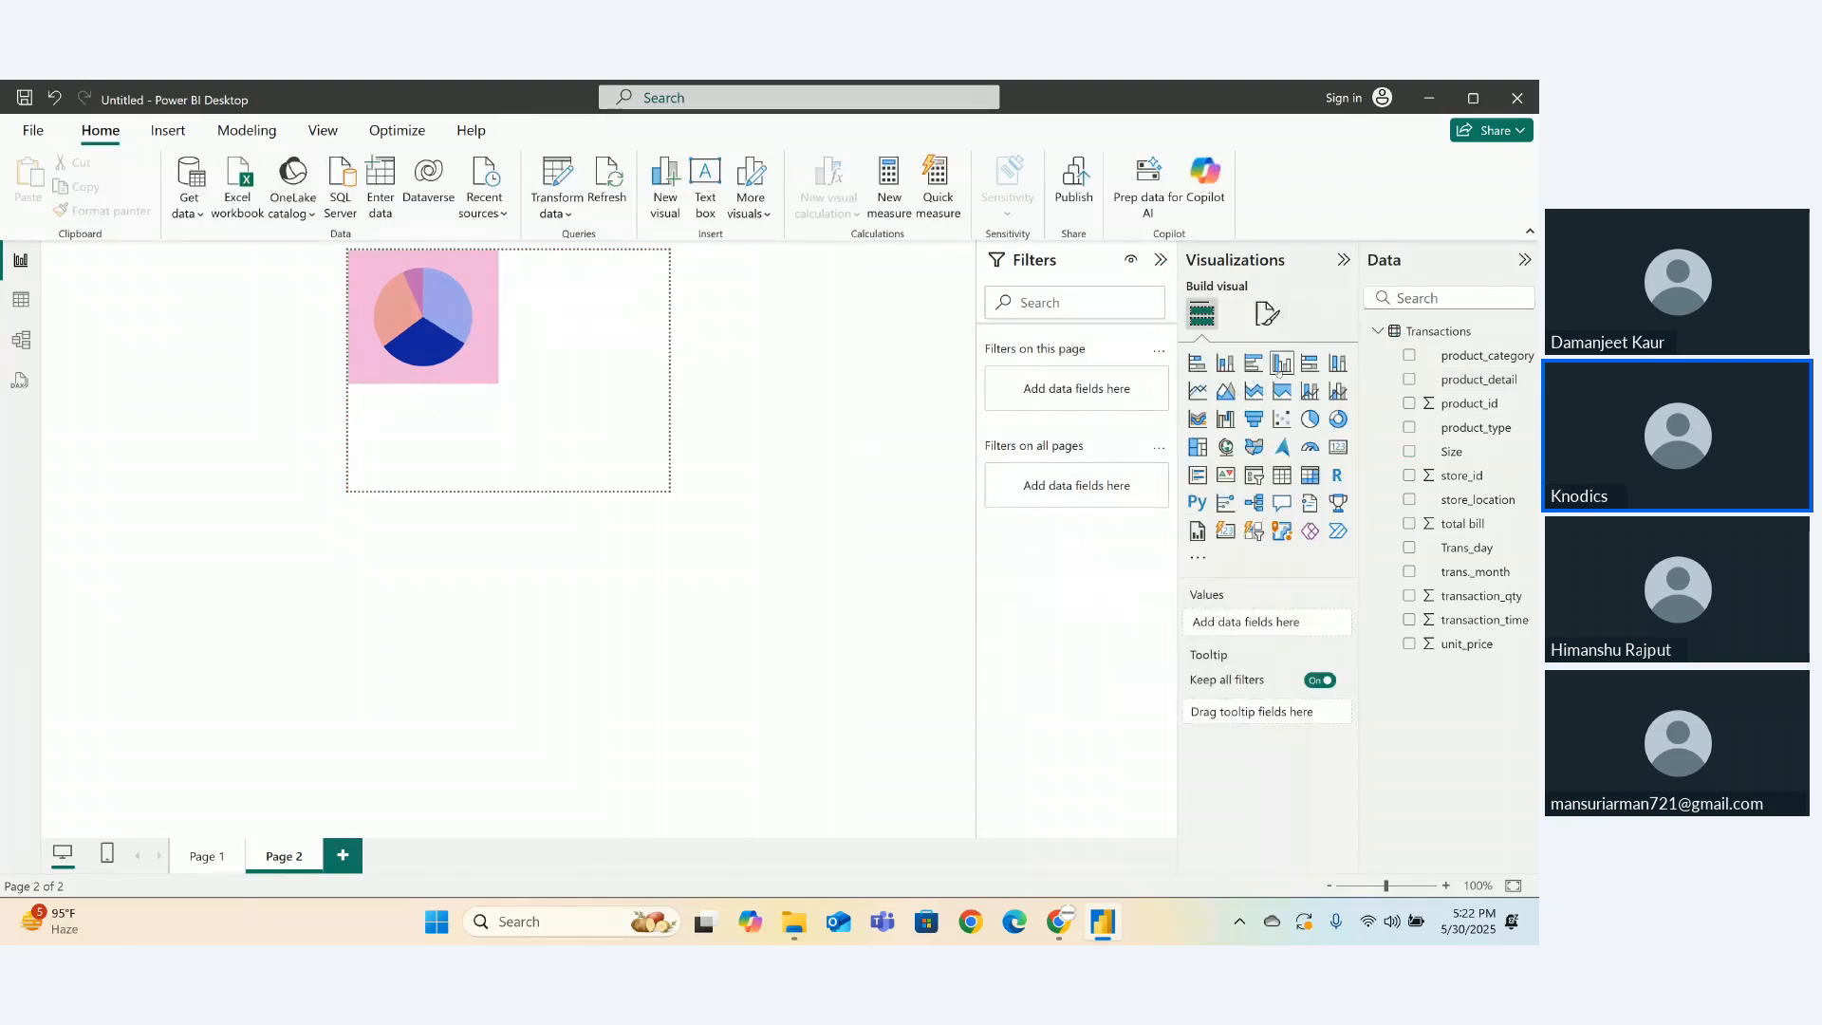
click(1200, 312)
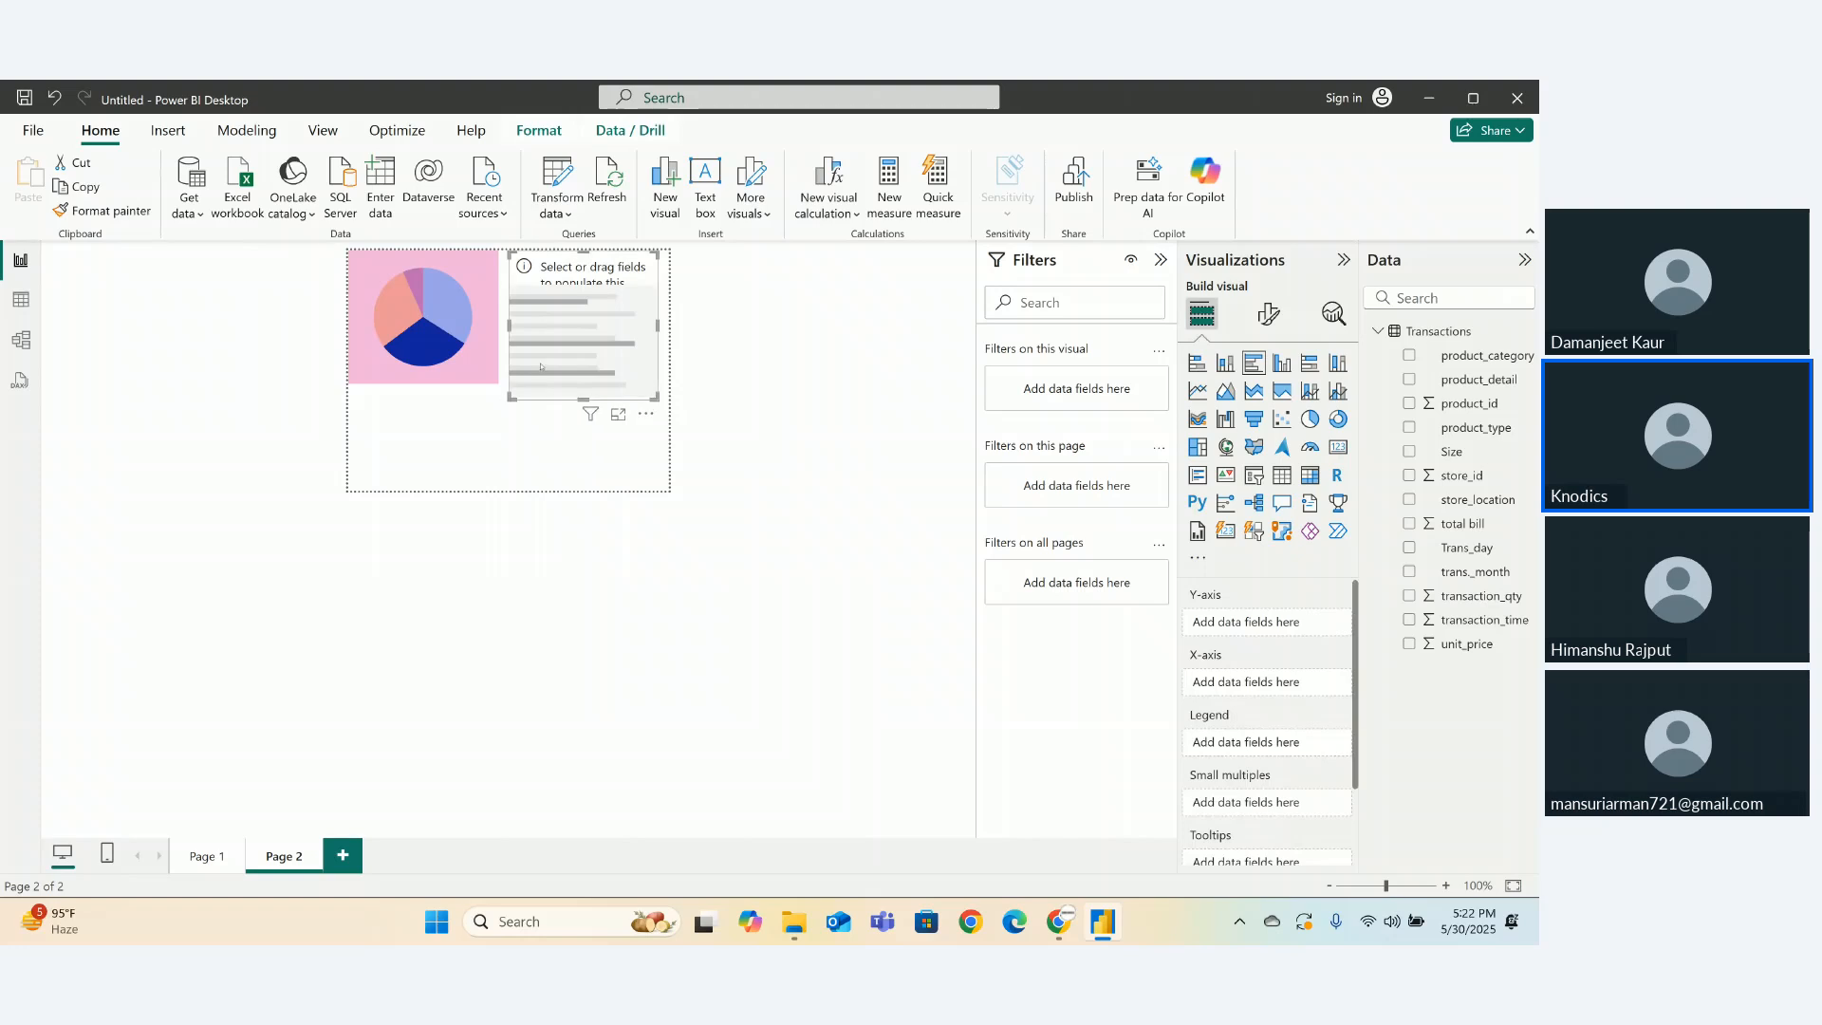
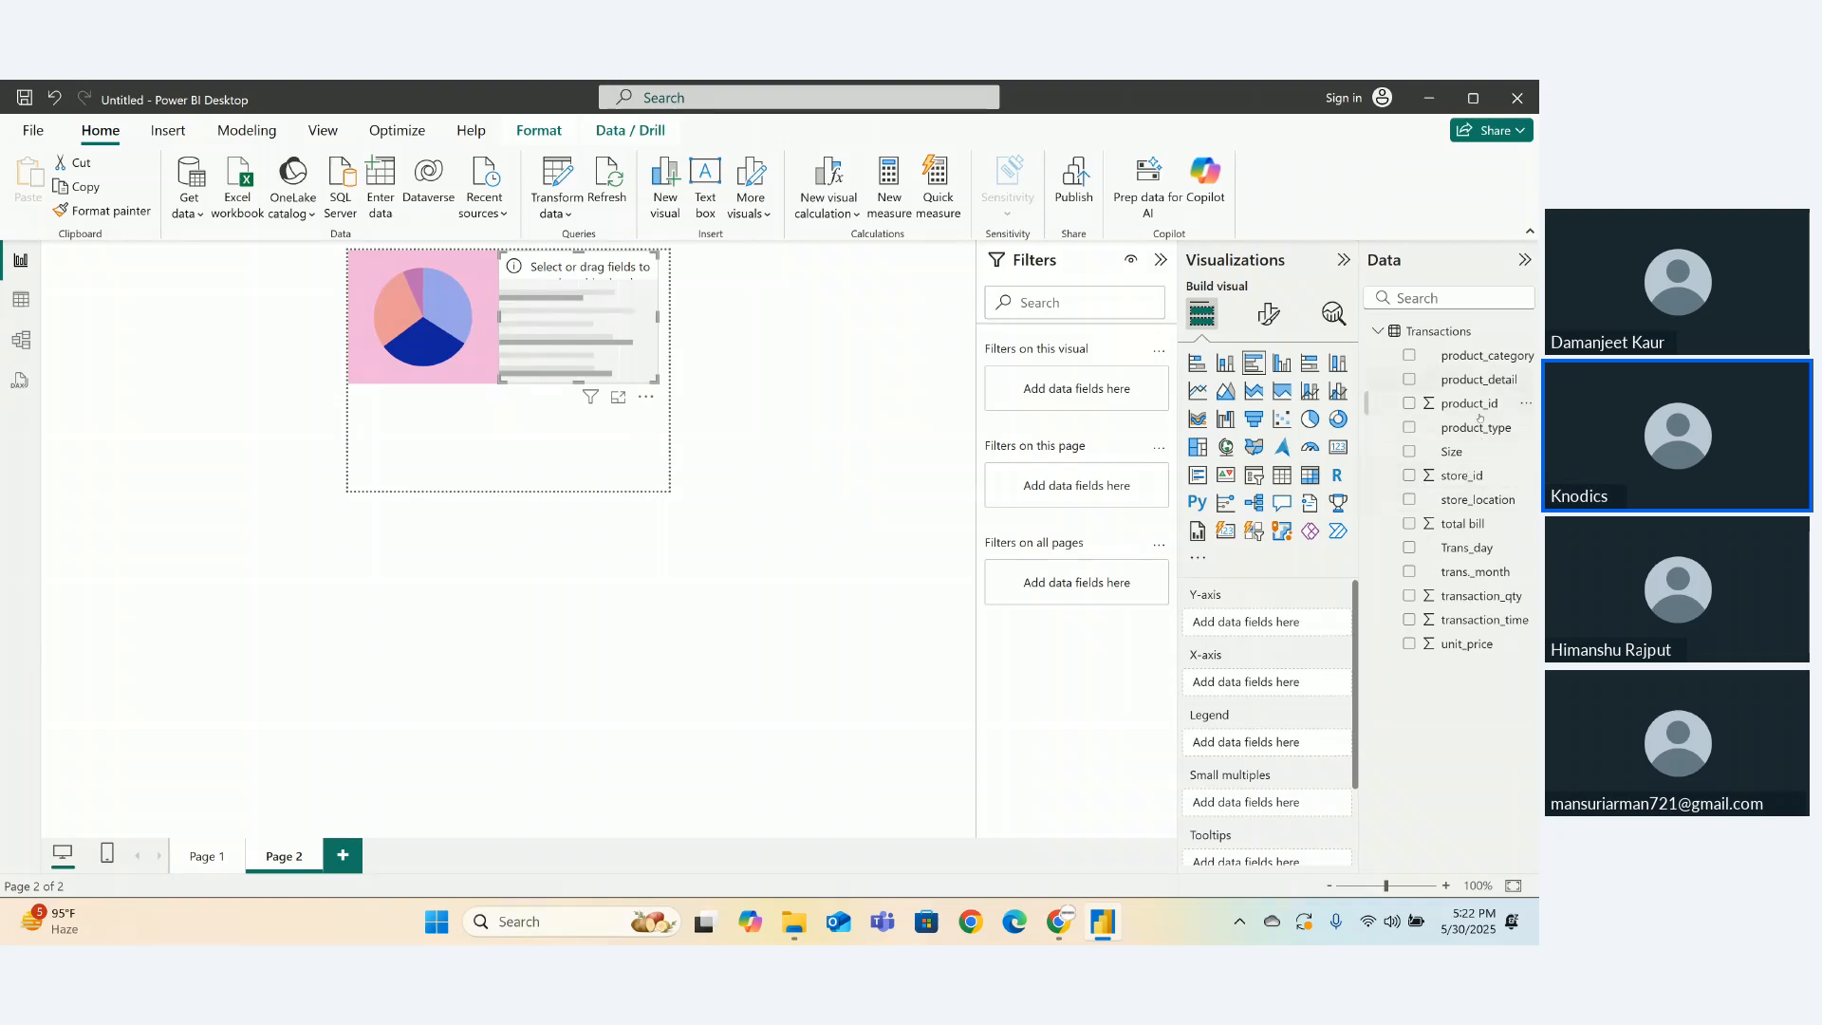
- Plot Sum of total bill by store_location in the bar chart and hide its title and header icons
drag(1480, 500, 1252, 621)
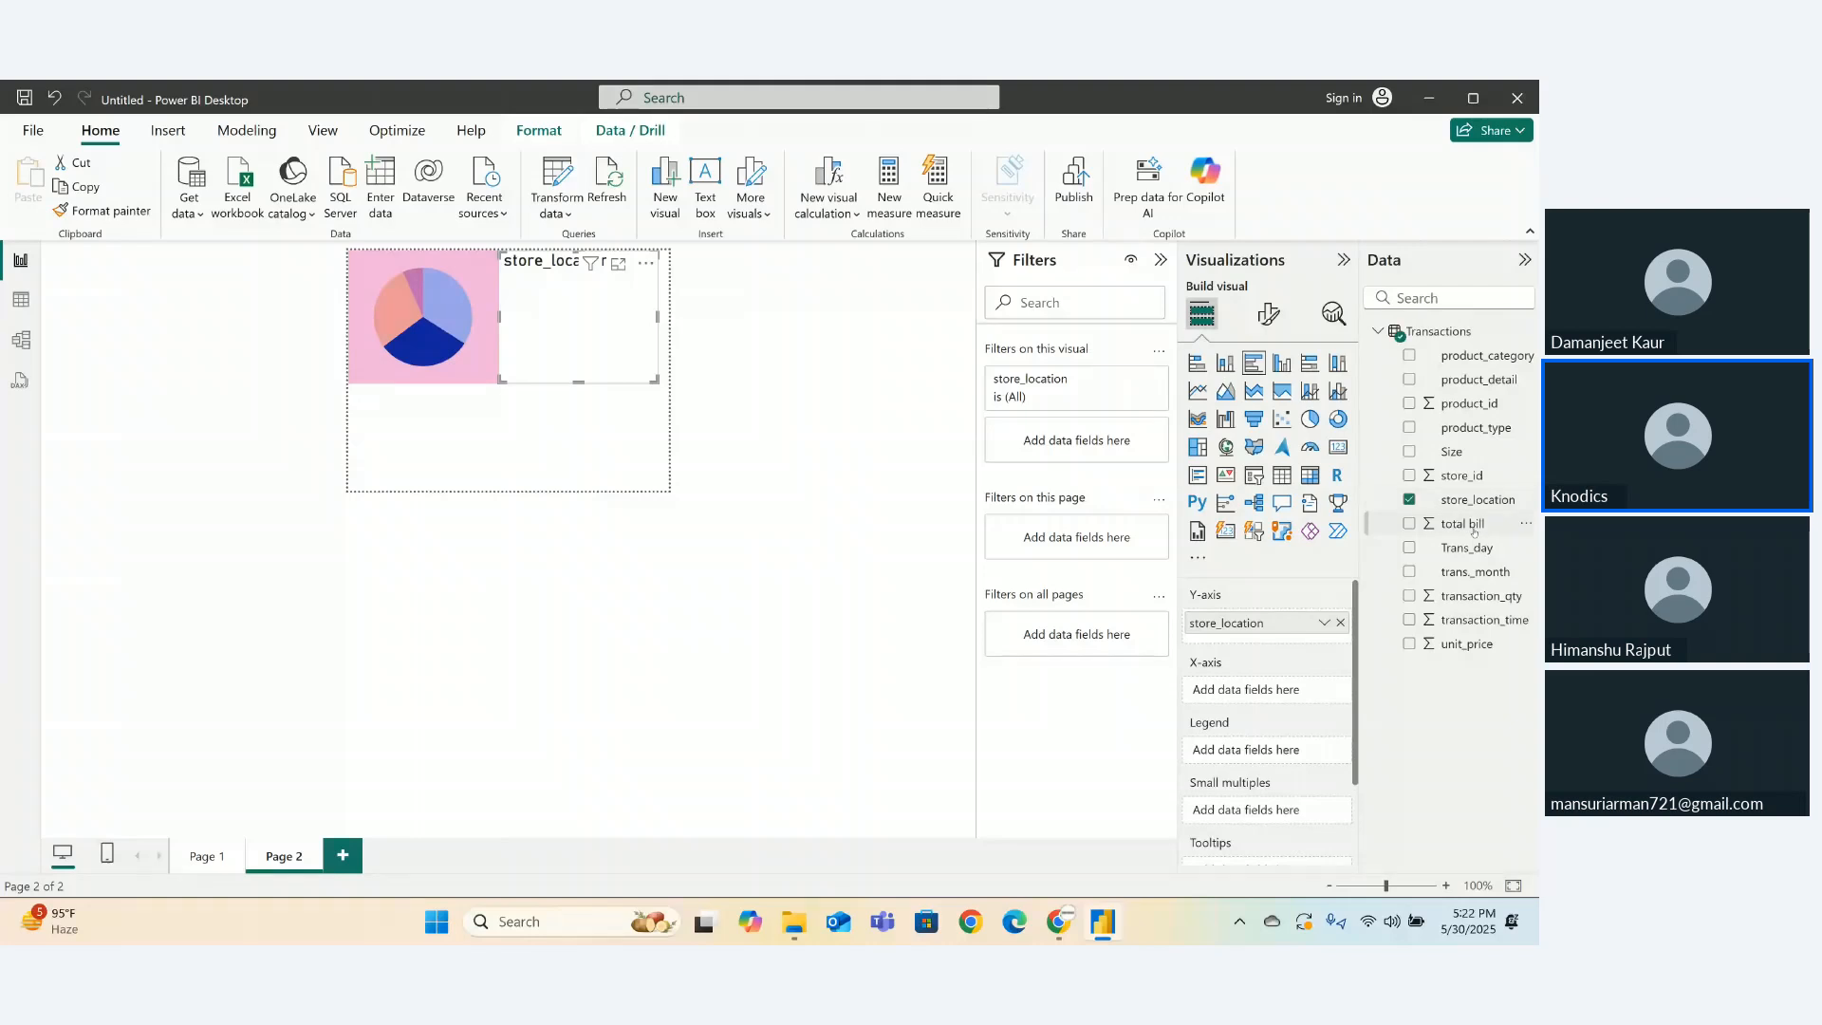
drag(1462, 524, 1238, 690)
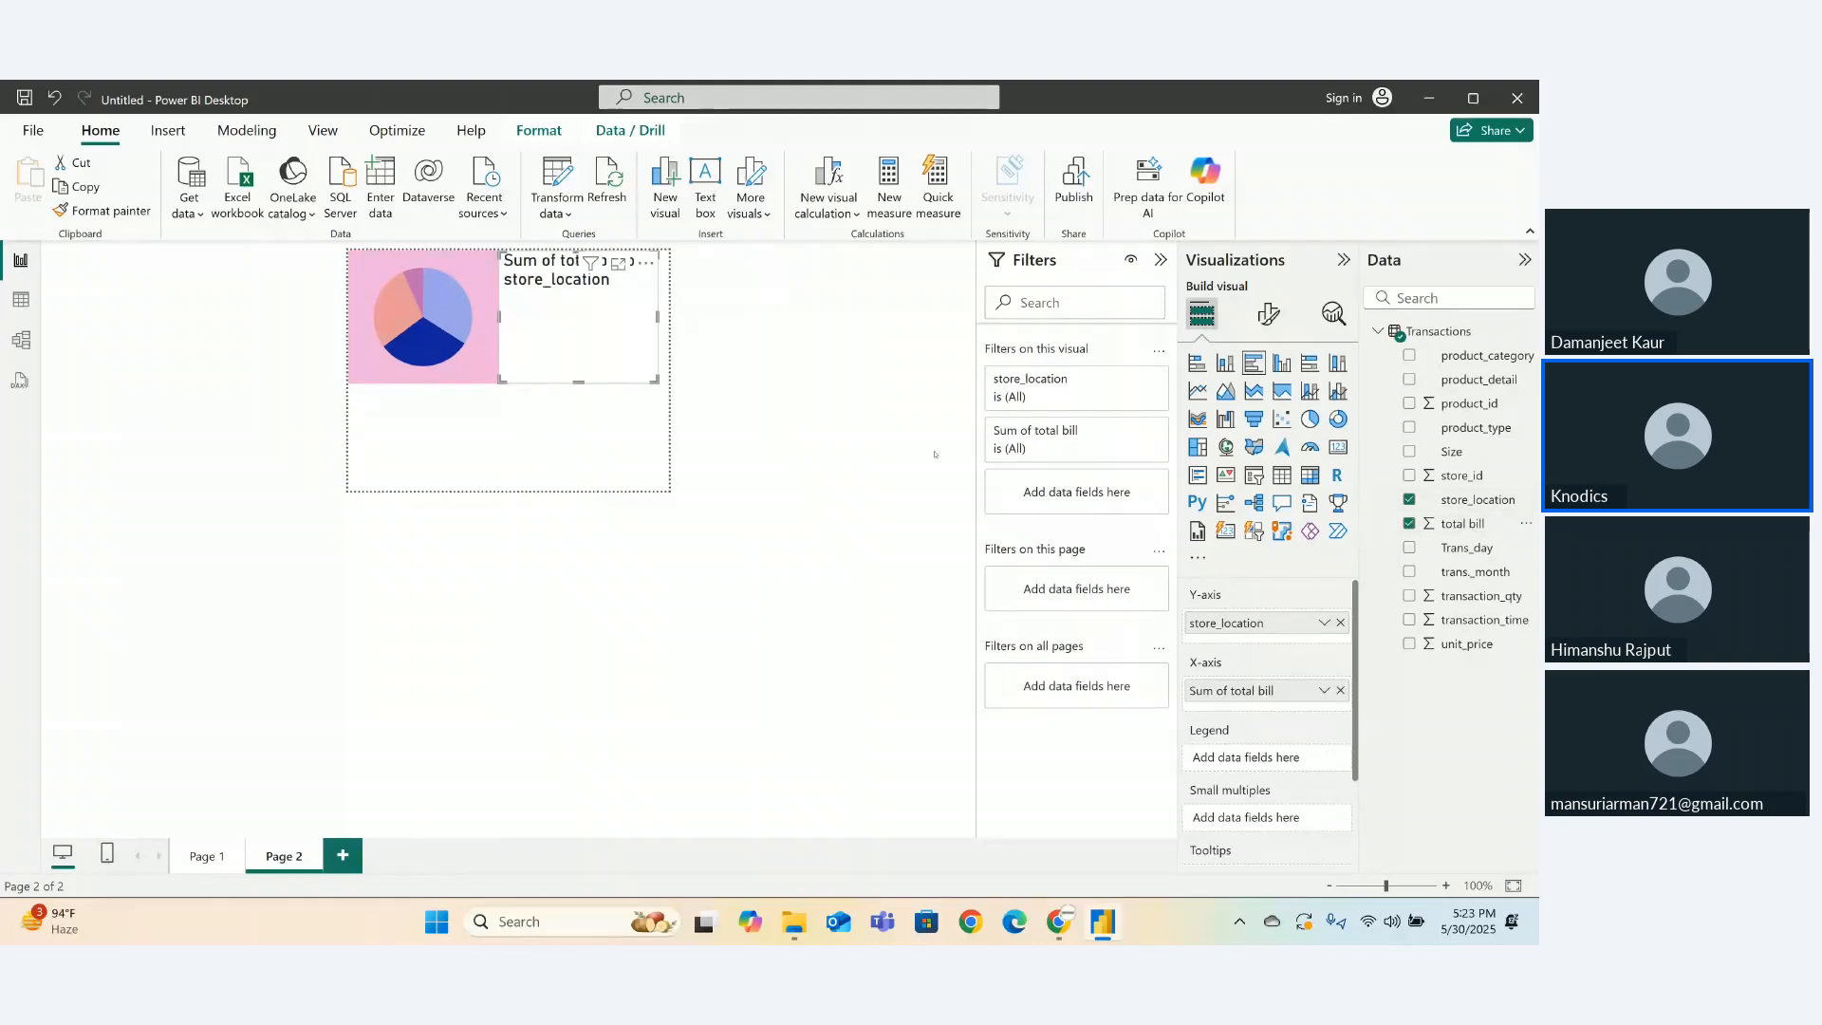
click(1267, 313)
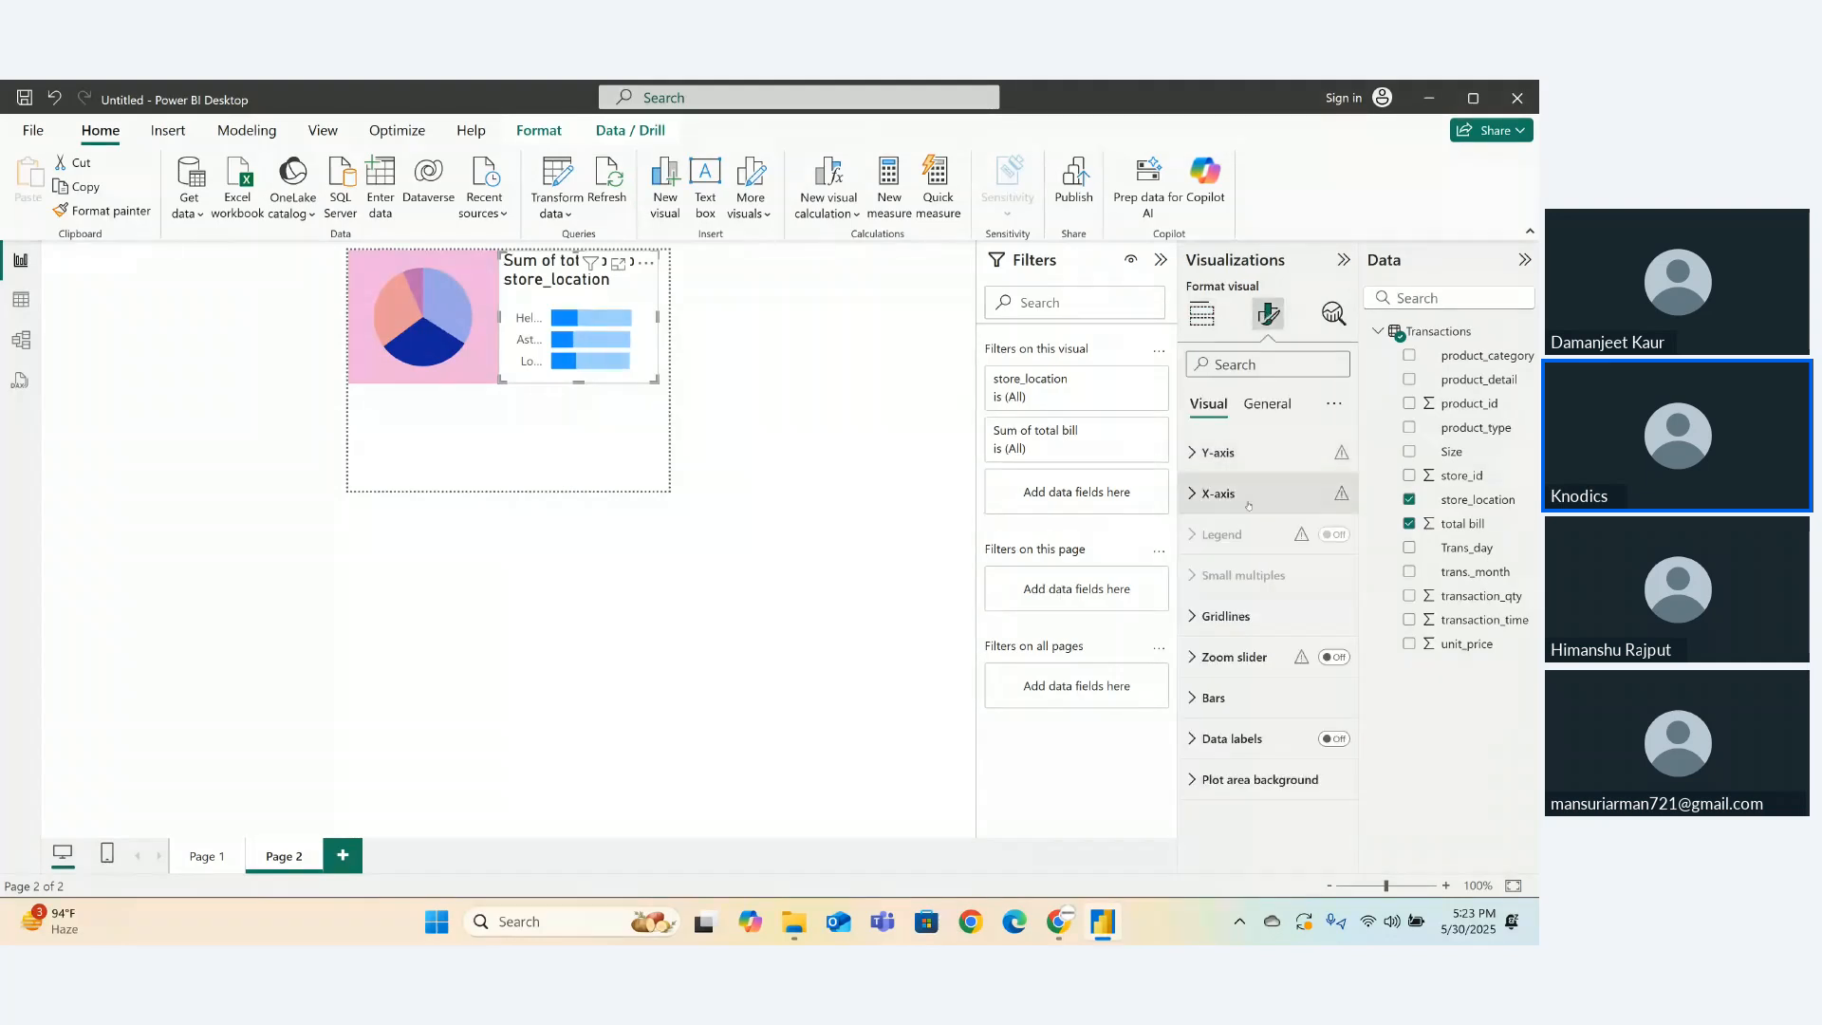
click(1267, 404)
click(1333, 493)
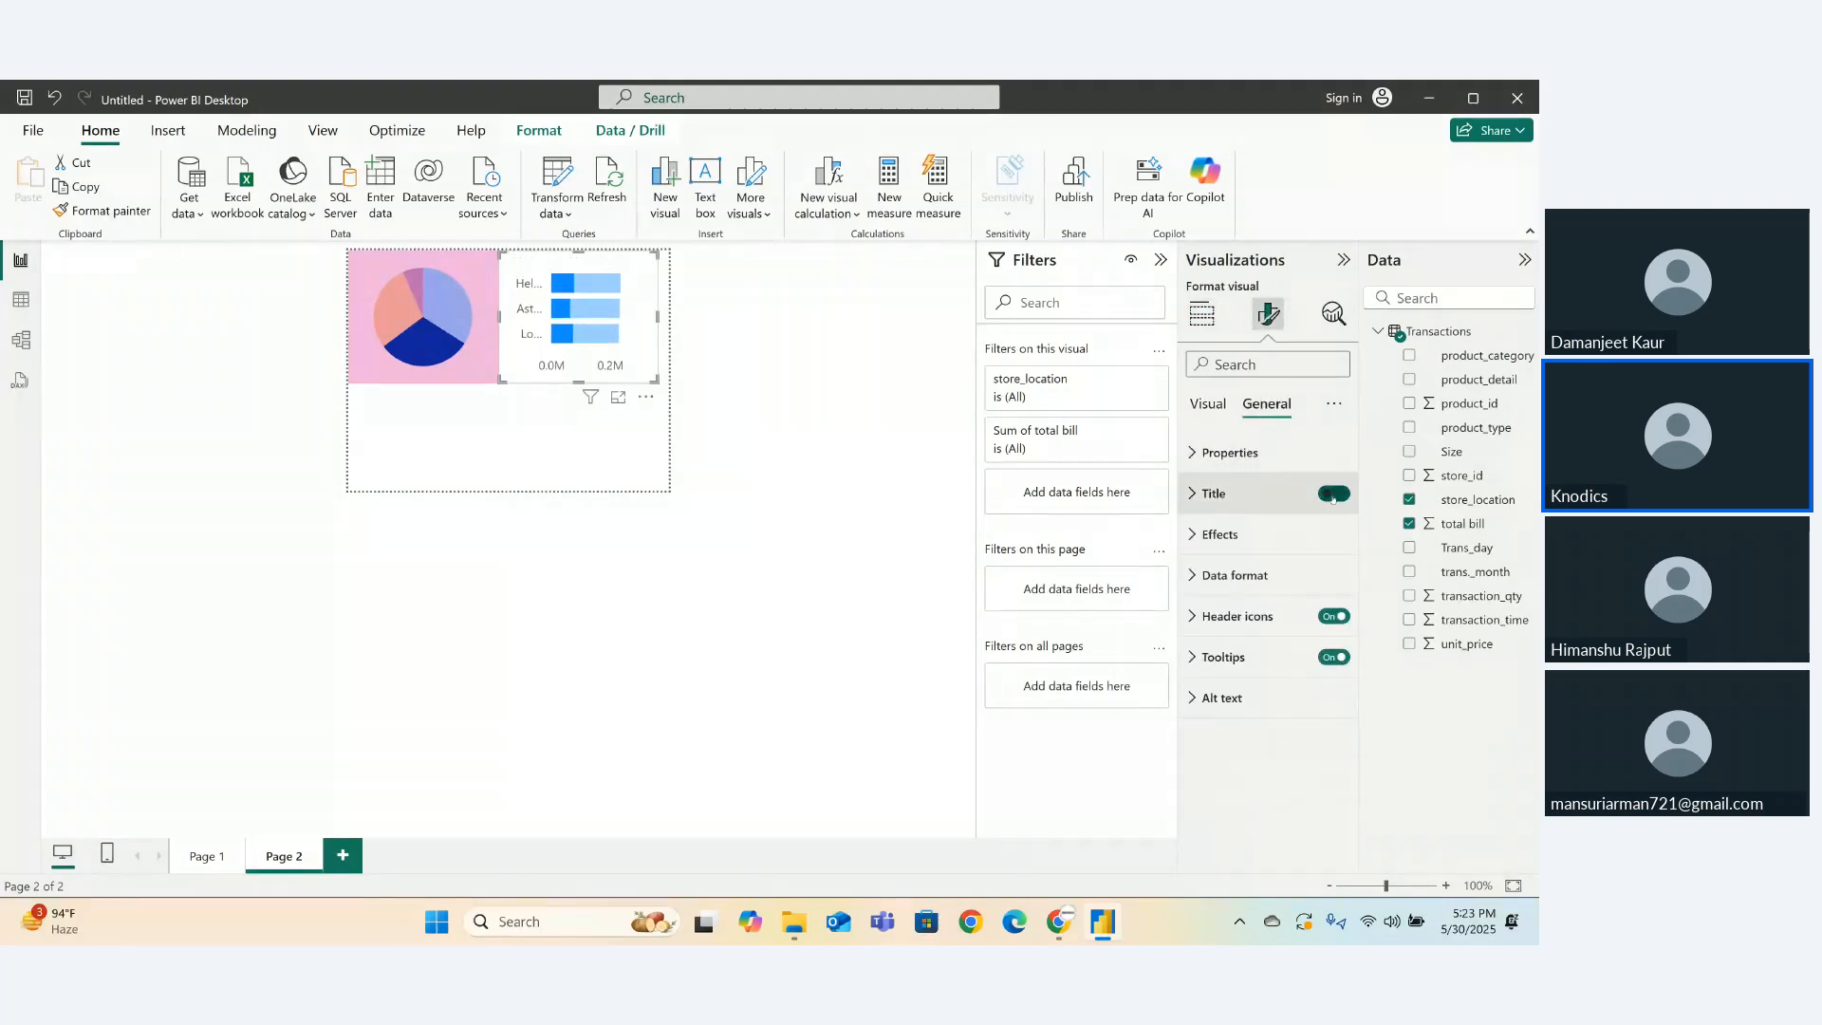
click(1333, 616)
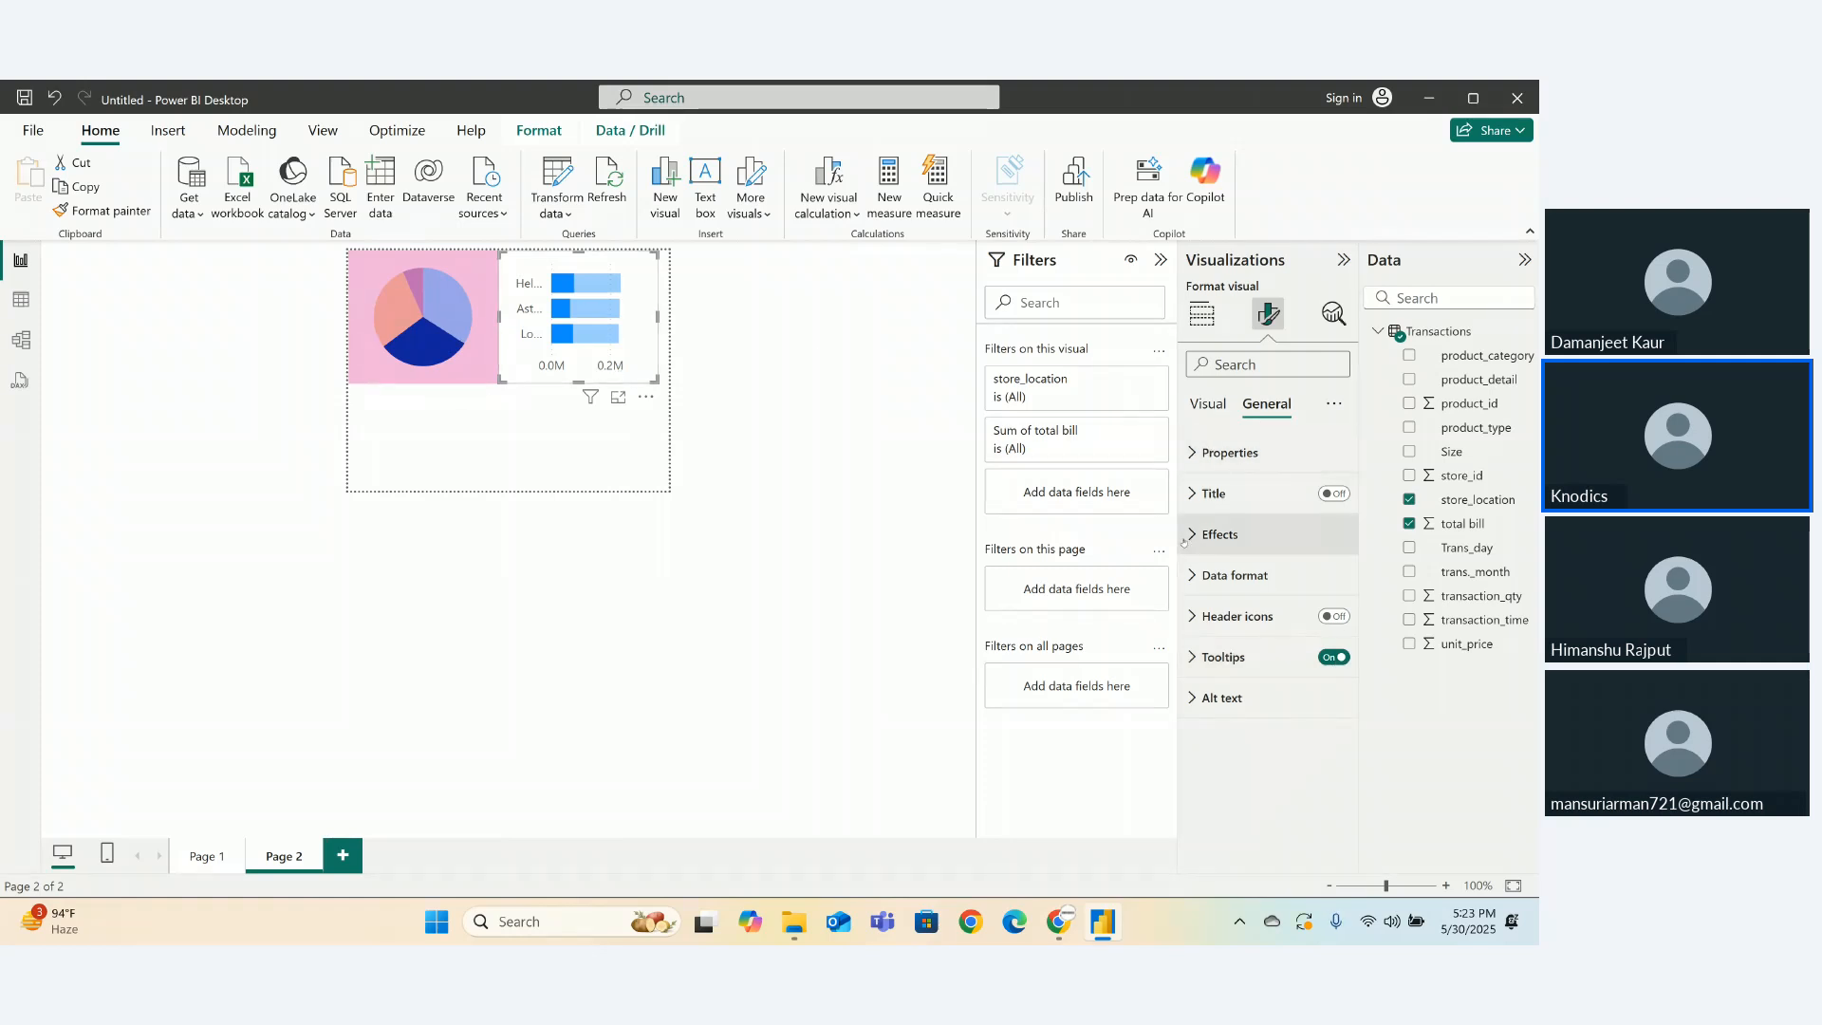
- Give the bar chart a light yellow background instead of light blue
click(1219, 534)
click(1234, 635)
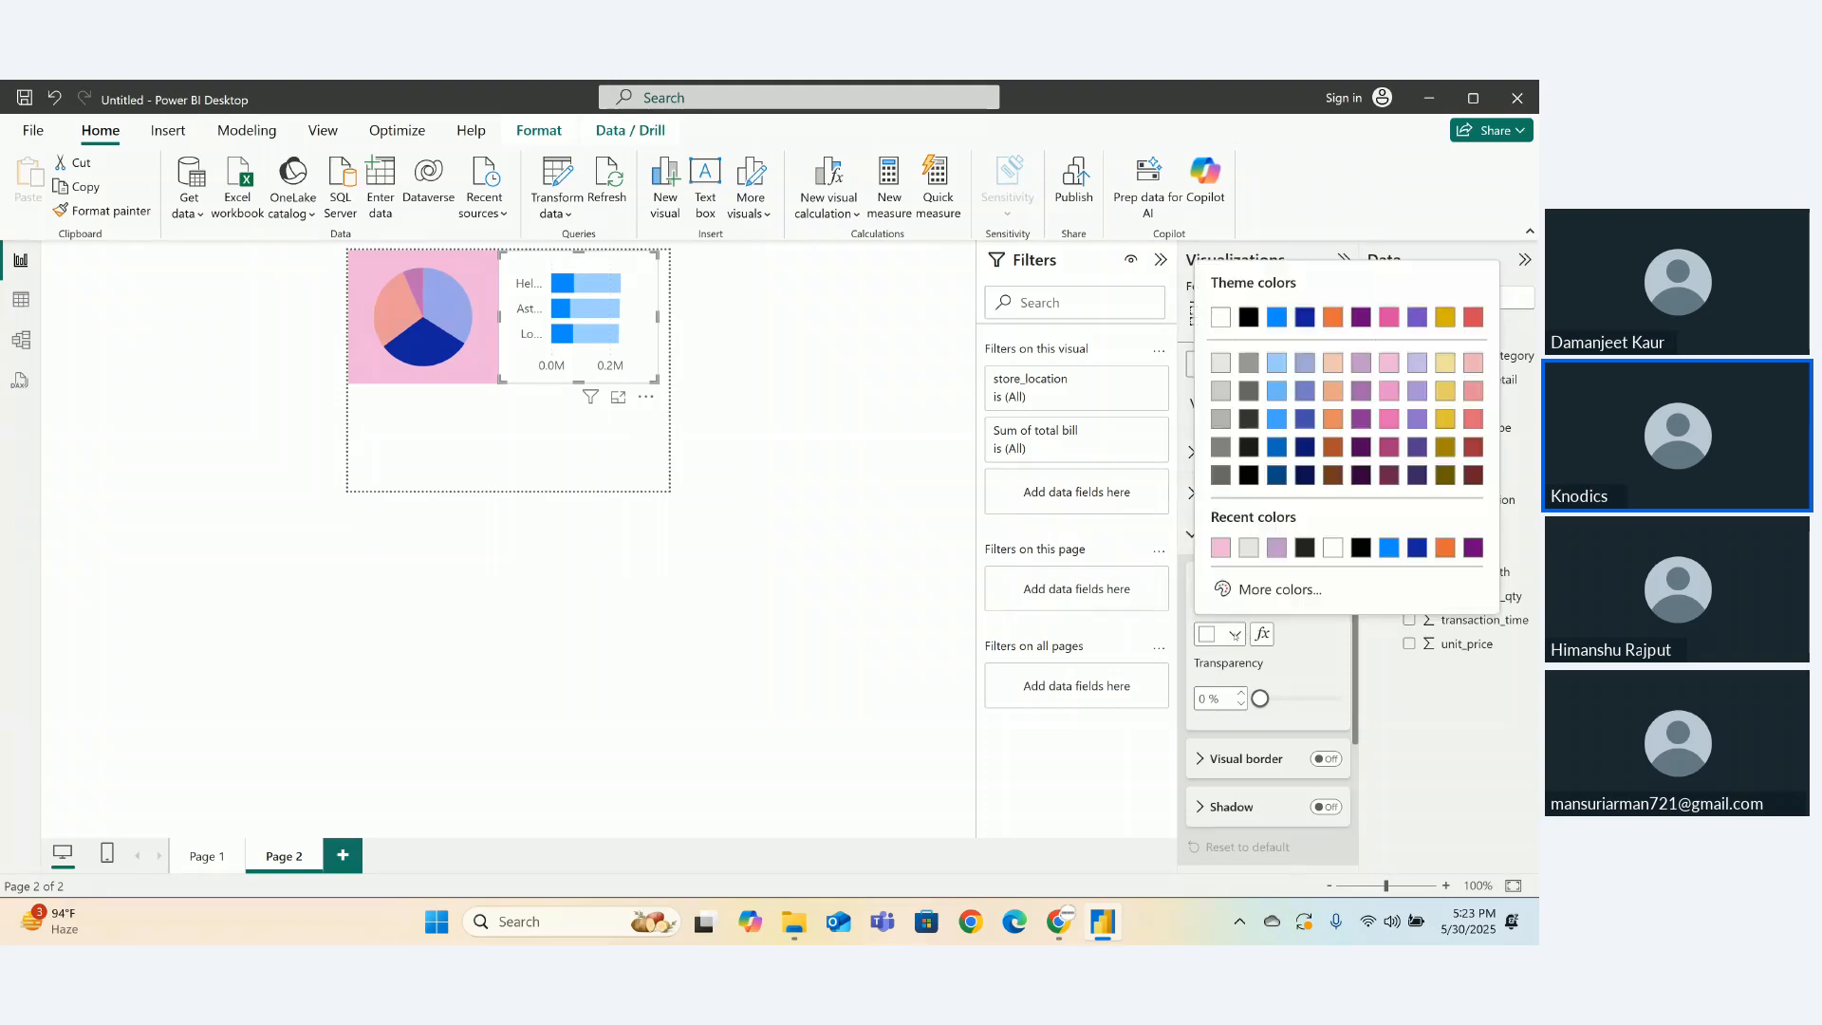
click(1274, 393)
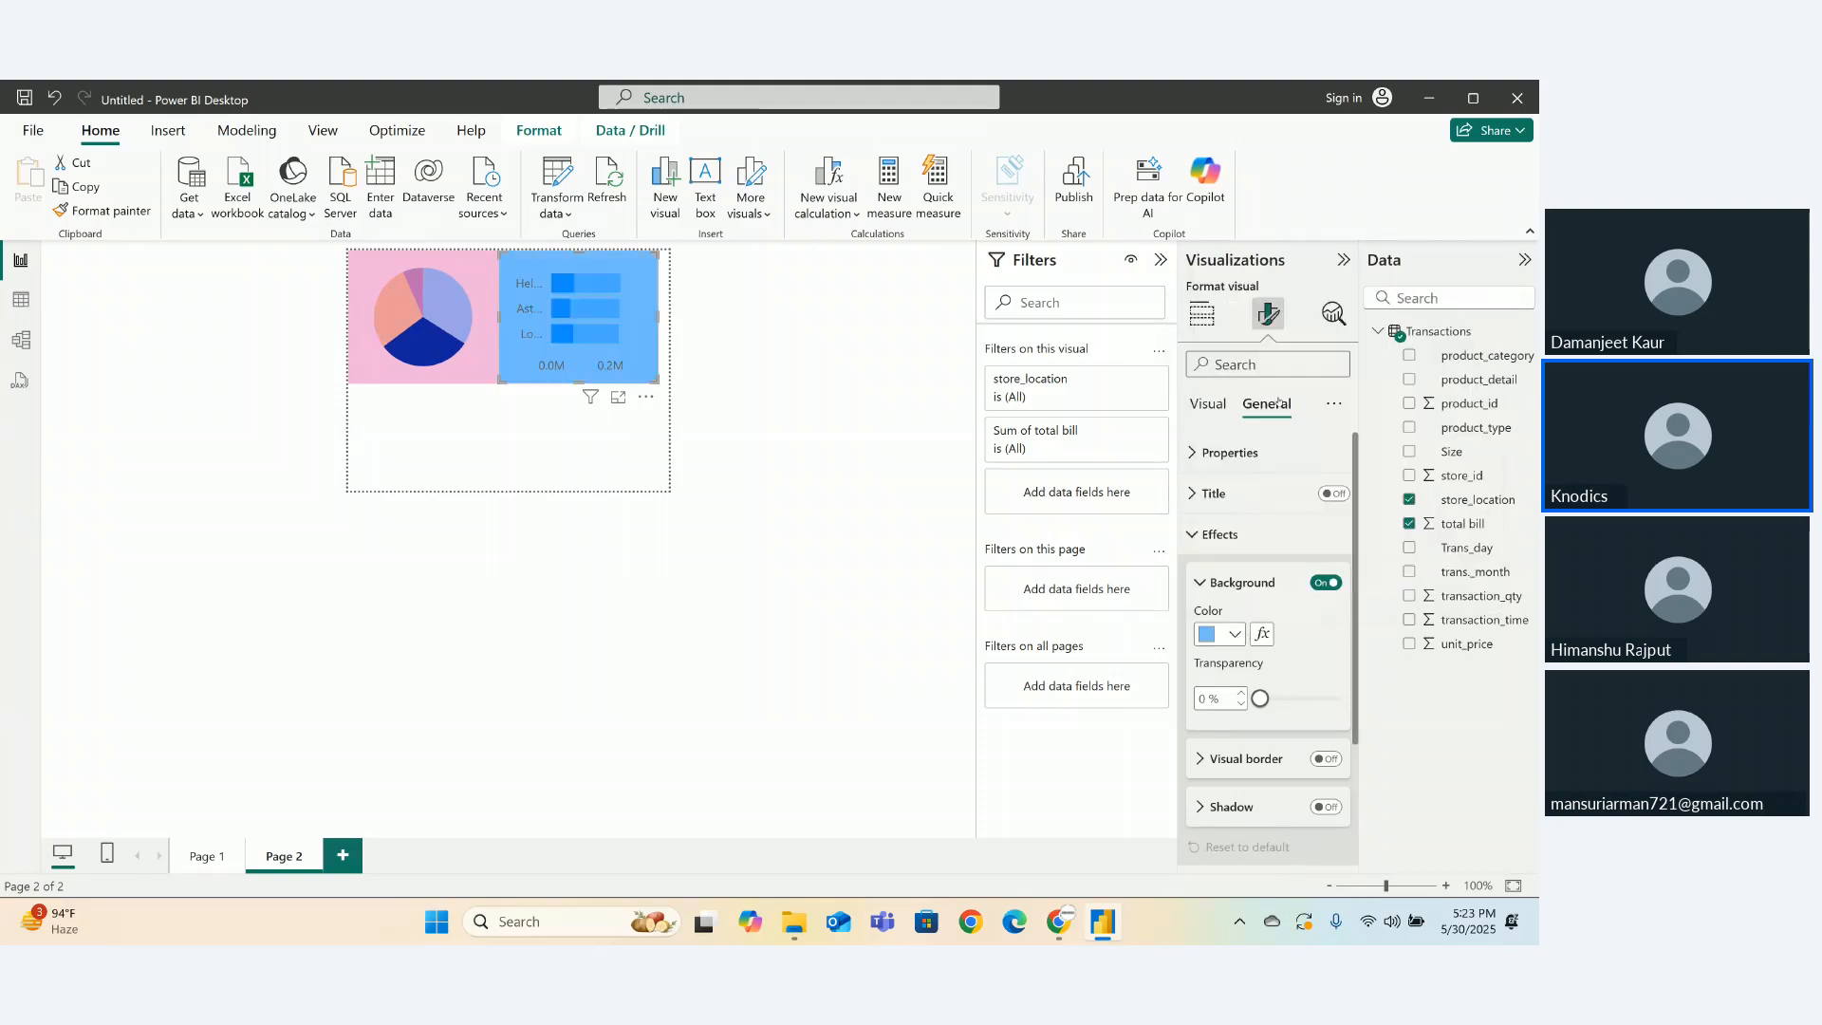
click(1233, 634)
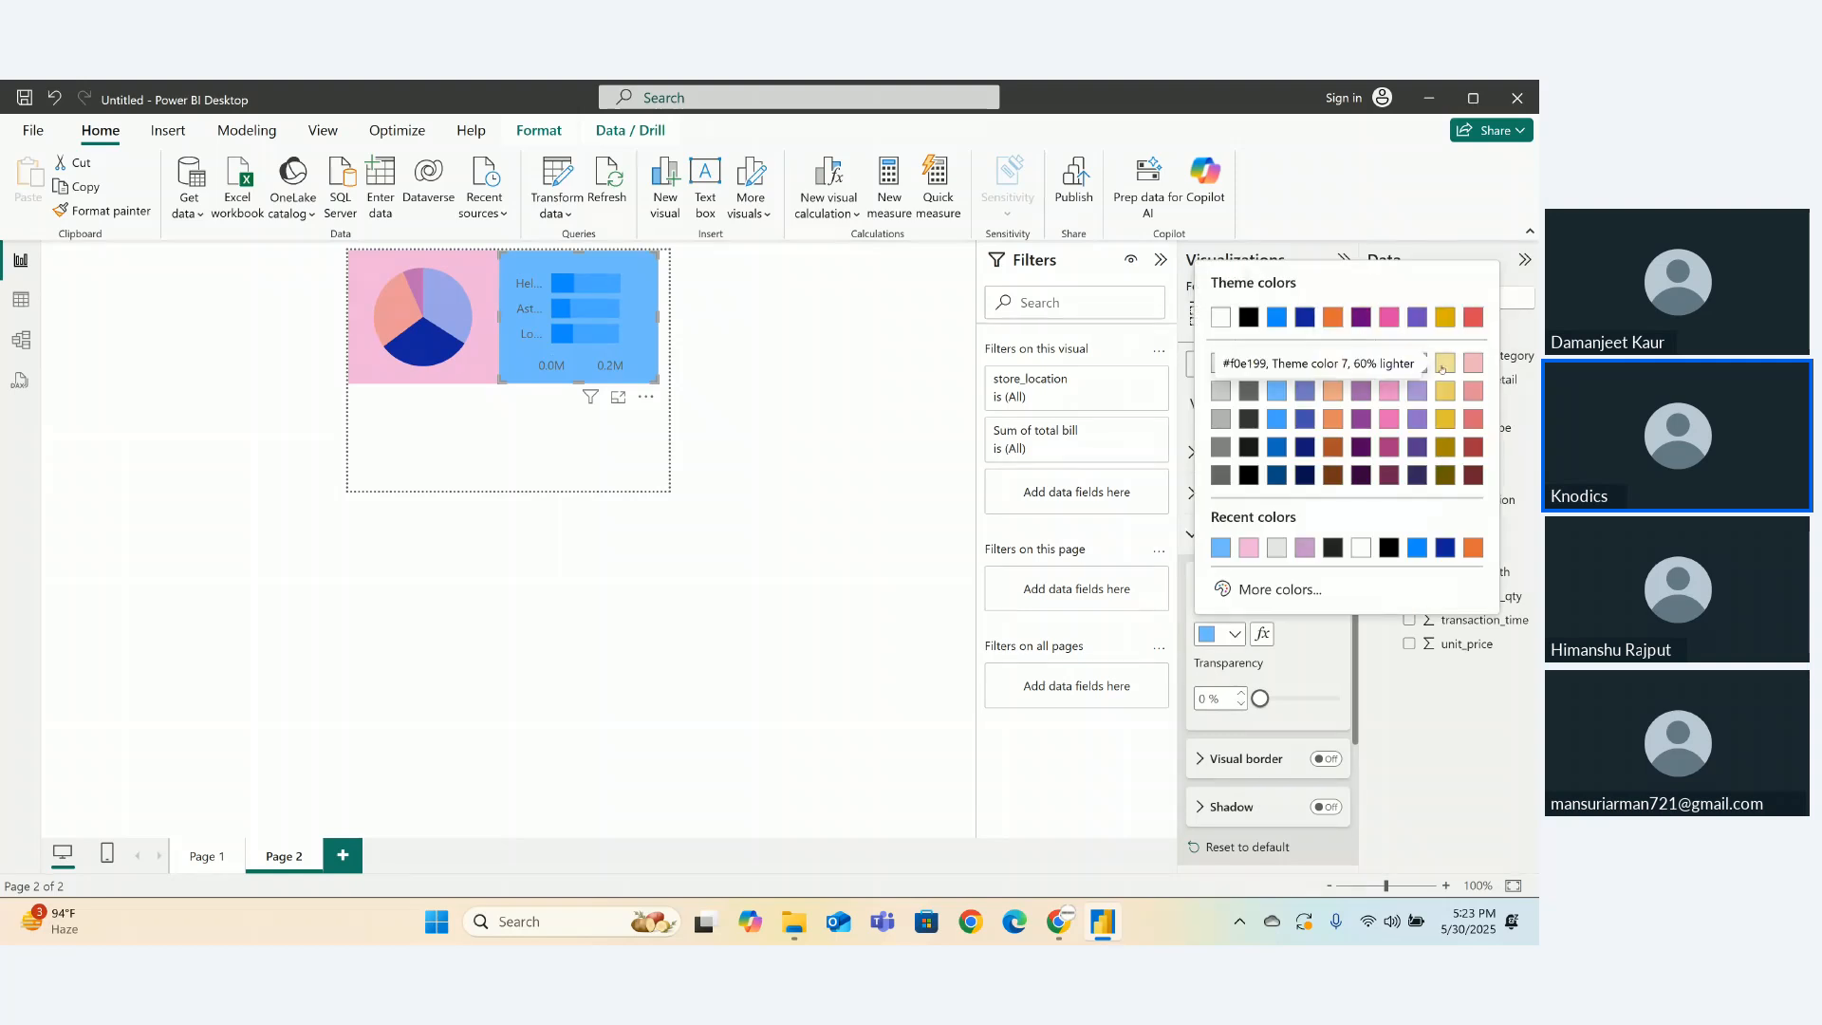
click(1442, 364)
click(580, 462)
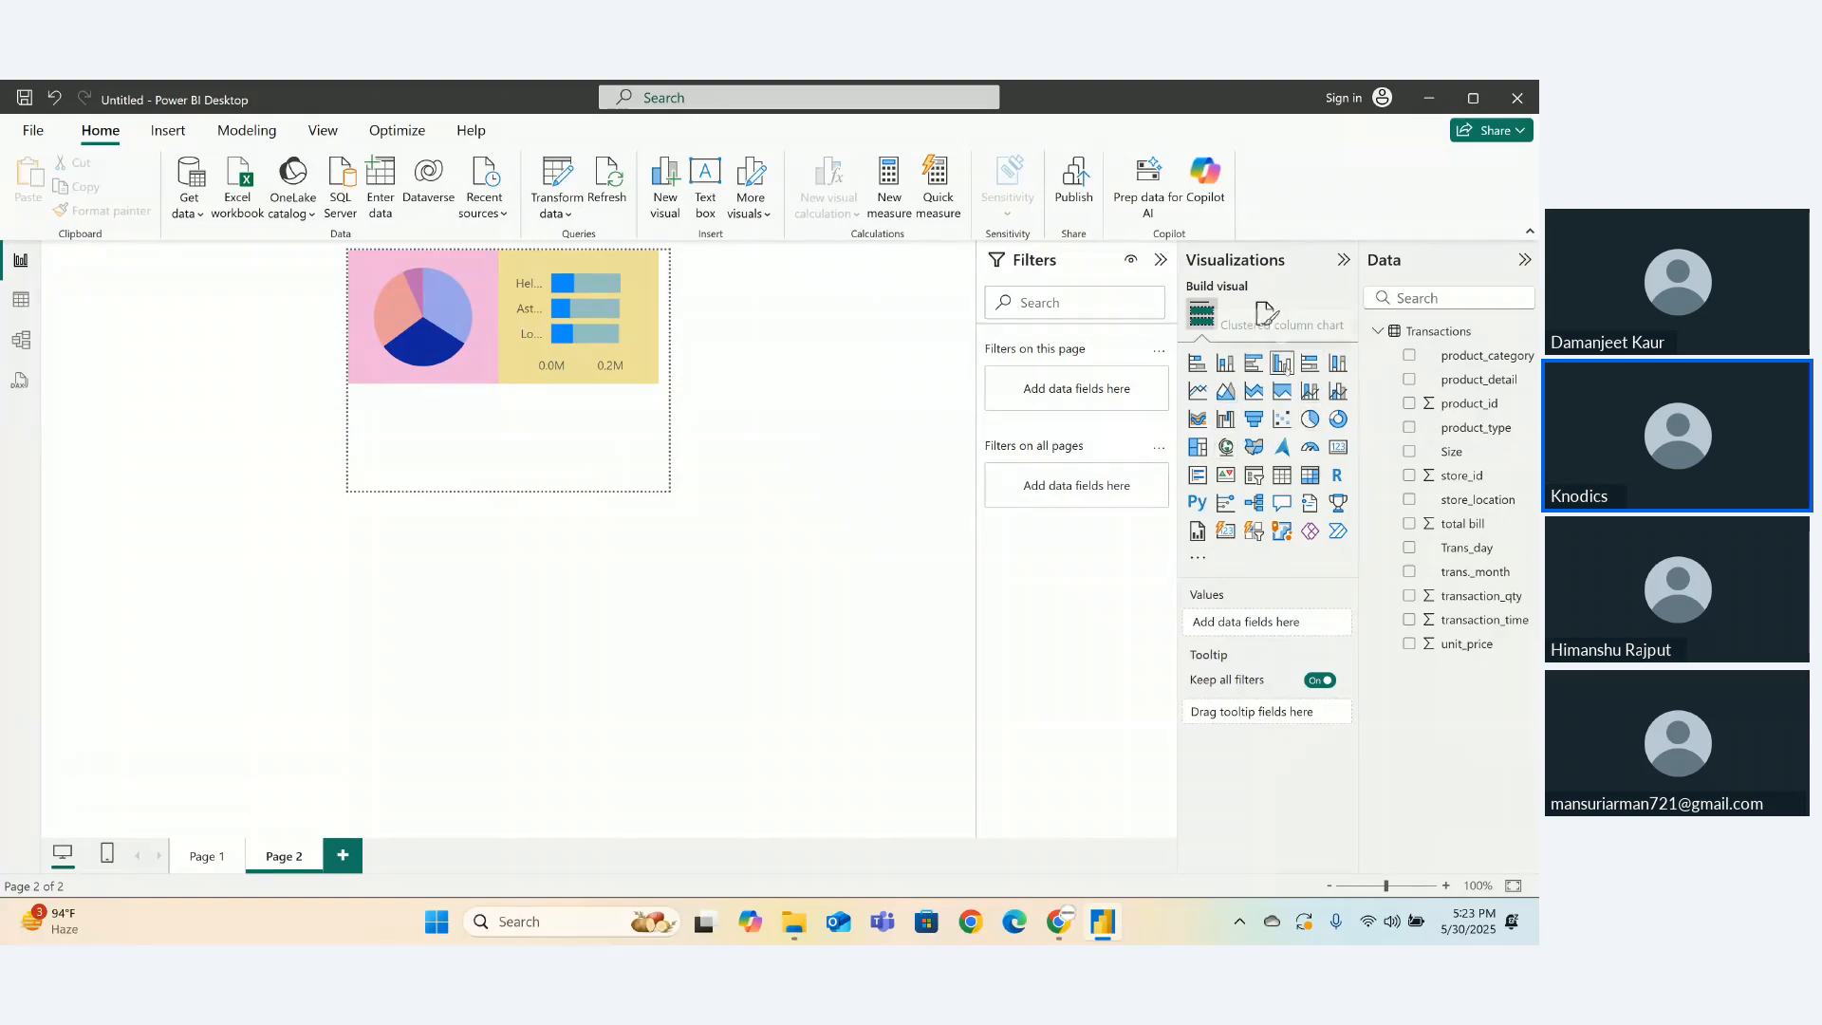
- Add a column chart of Sum of total bill by product_detail, with trans._month small multiples and Trans_day removed
click(1280, 363)
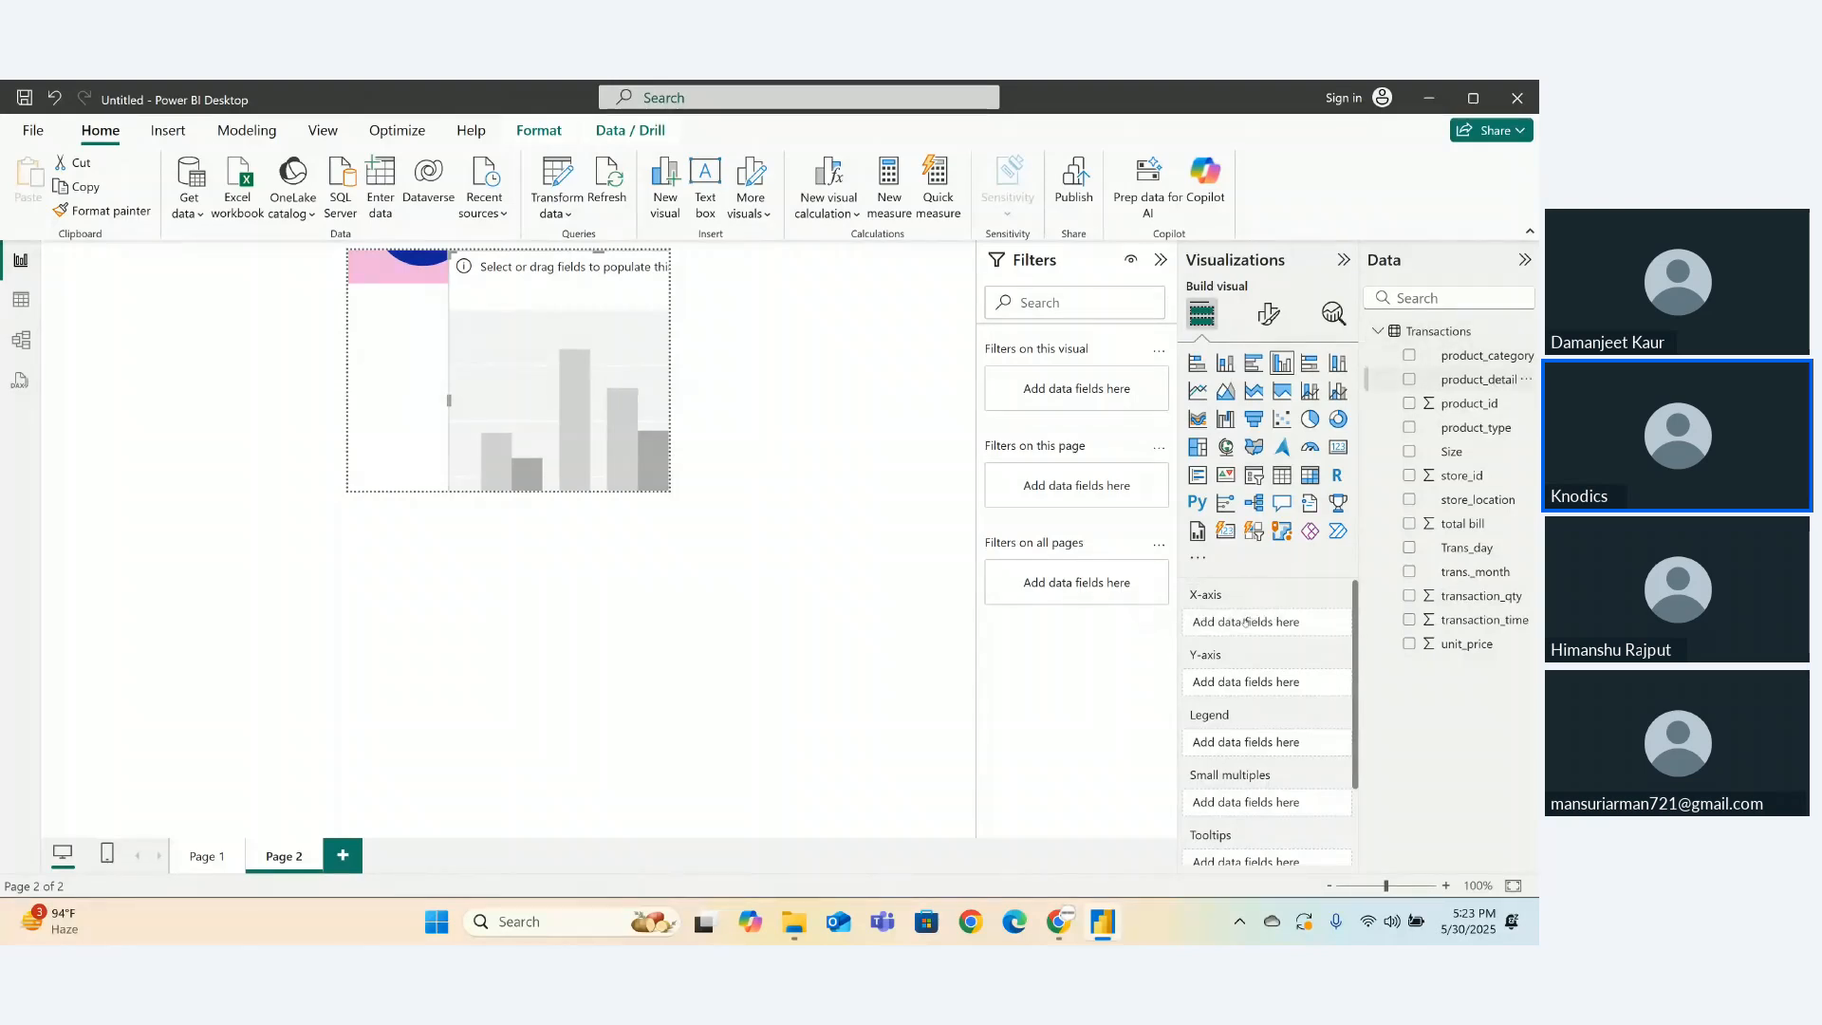
drag(1245, 620, 1245, 621)
drag(1474, 549, 1253, 691)
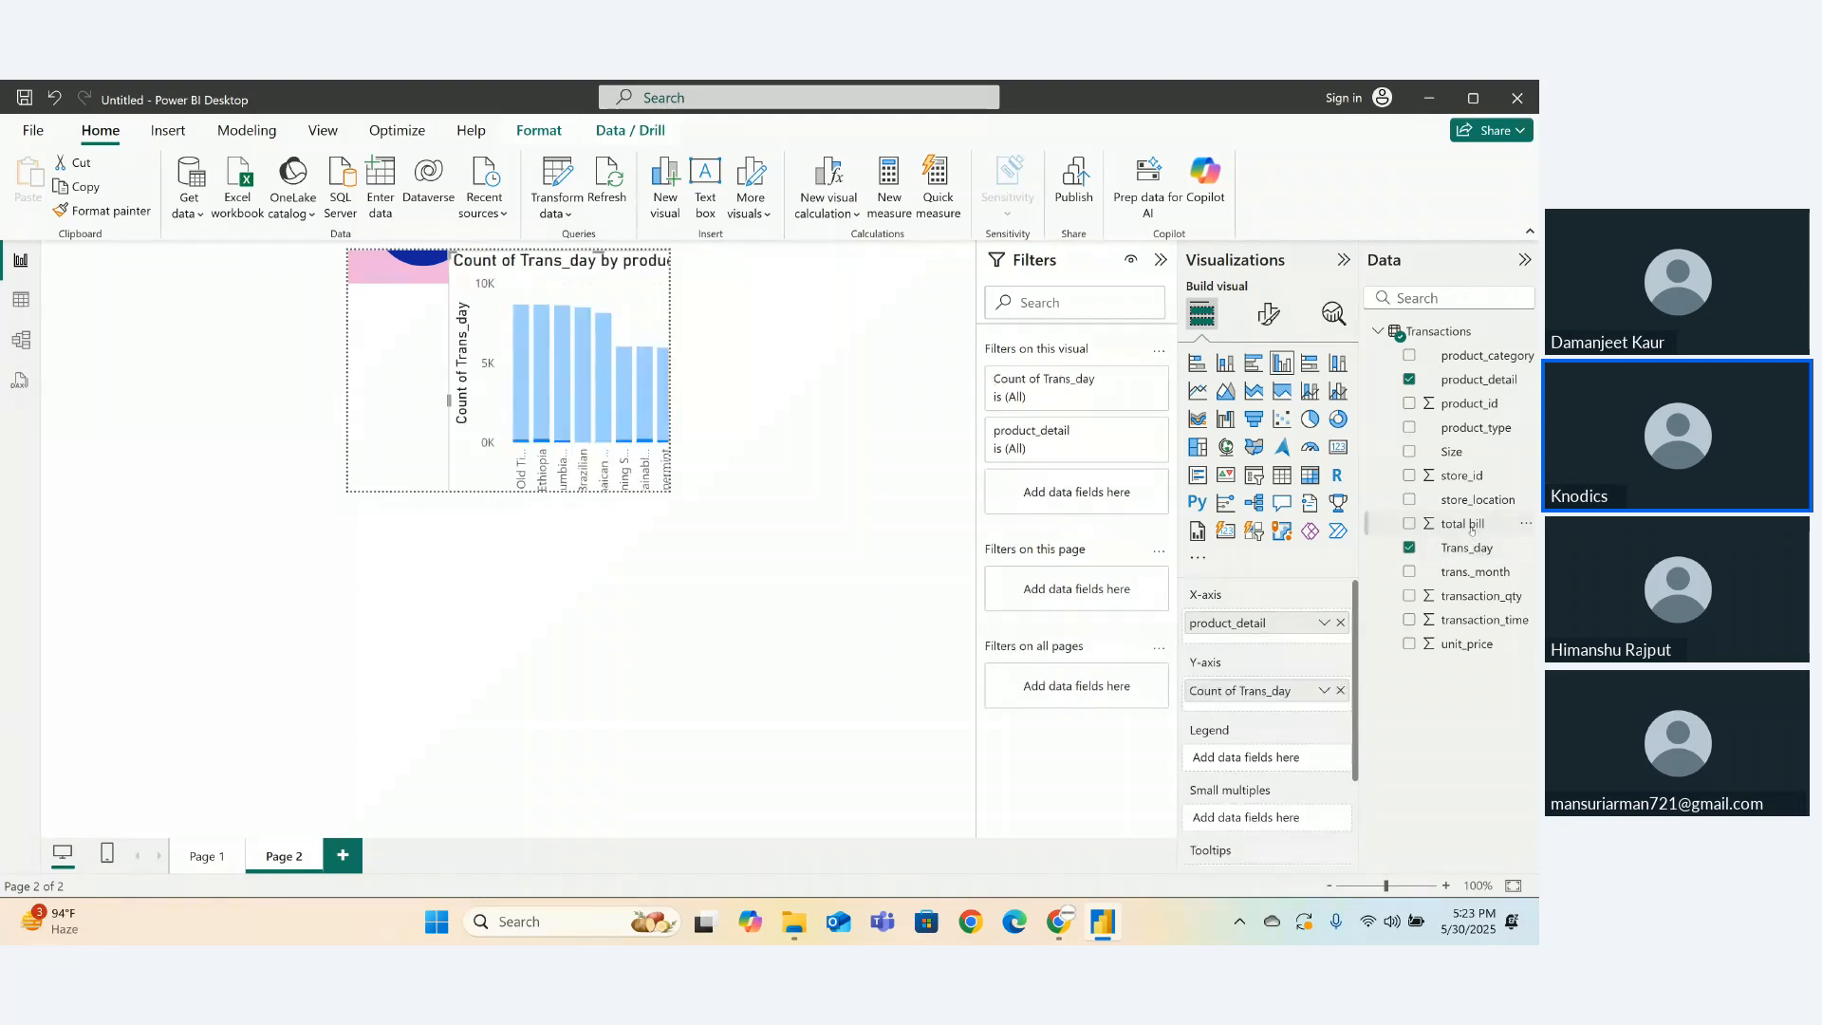
drag(1462, 523, 1258, 776)
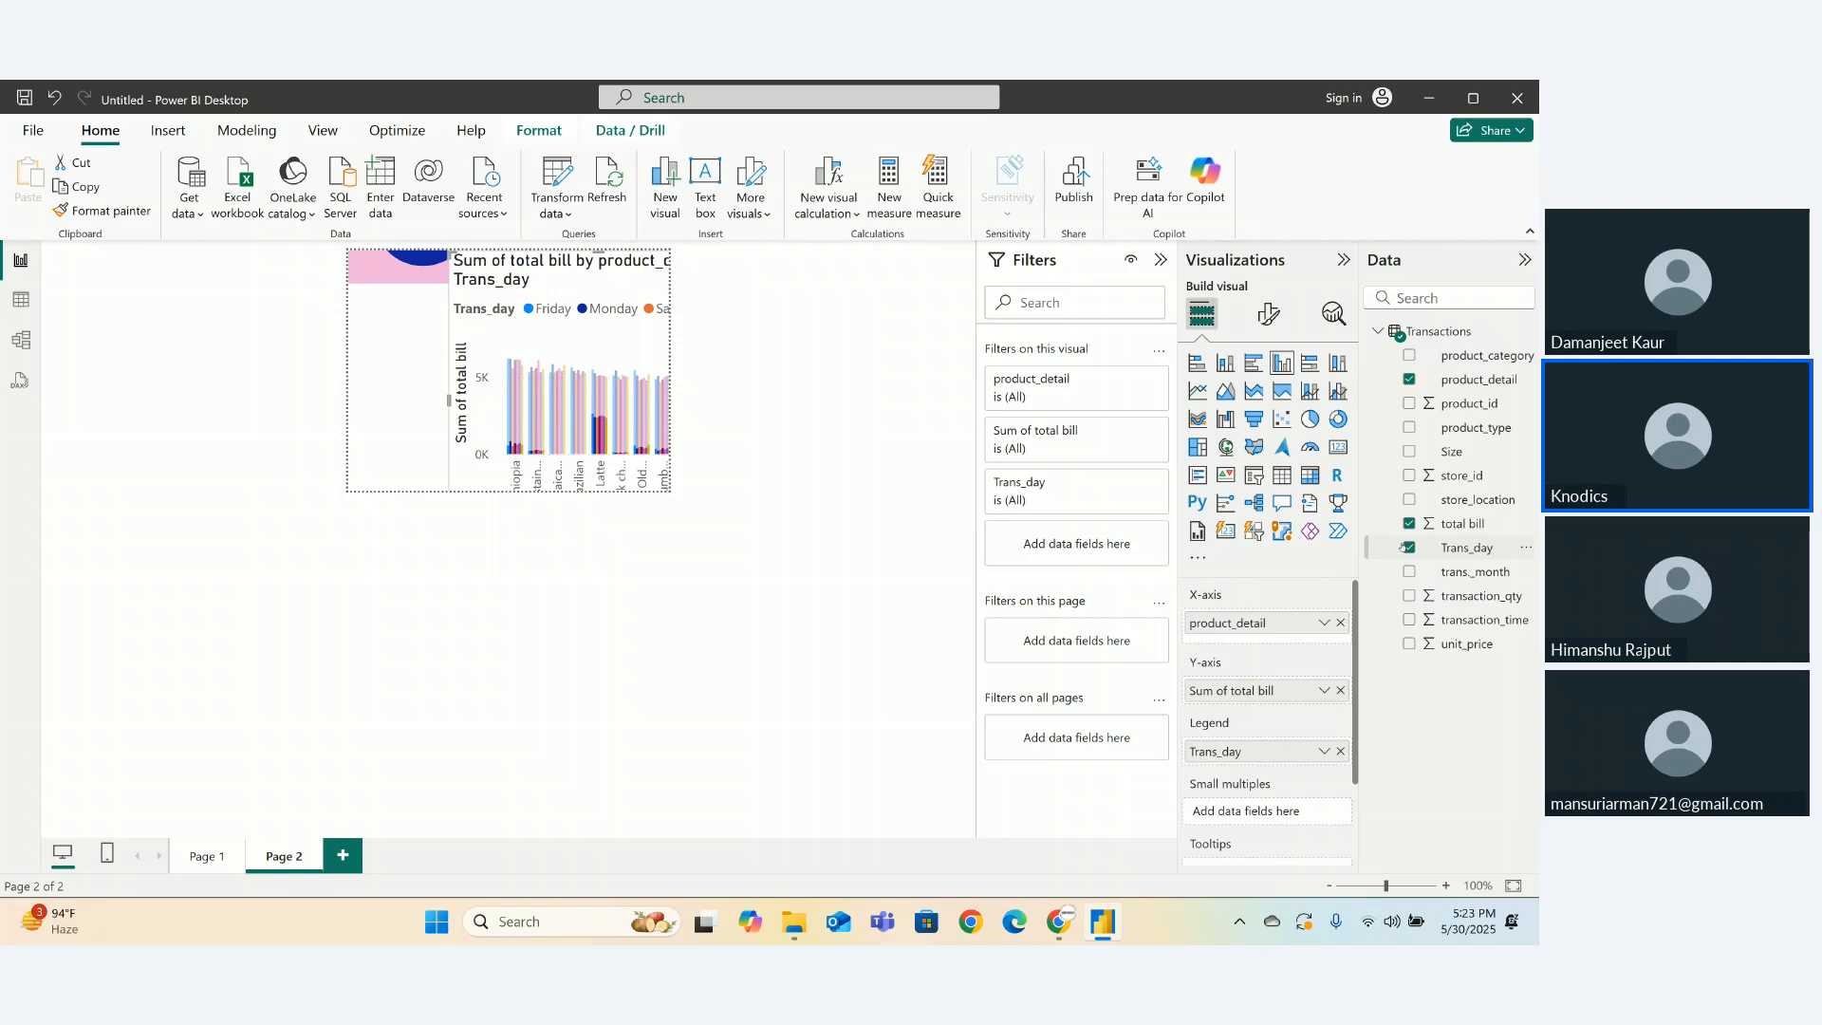
click(1410, 572)
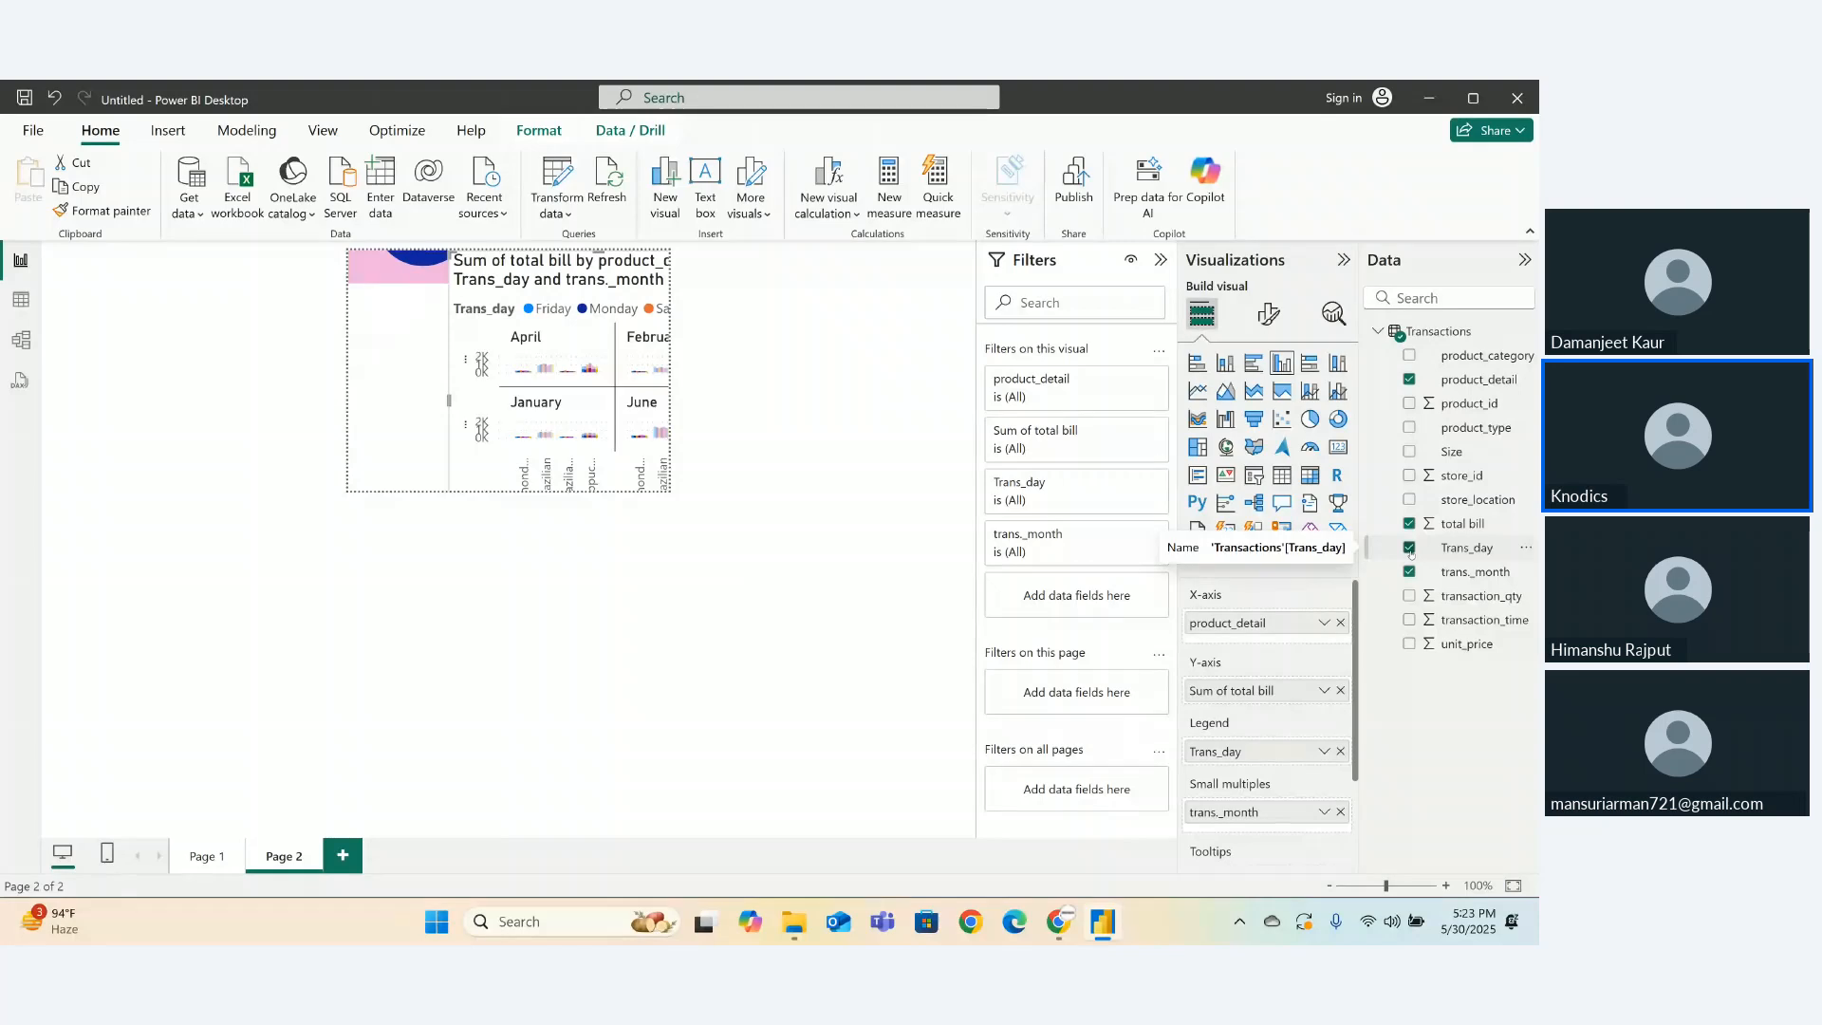
click(1410, 548)
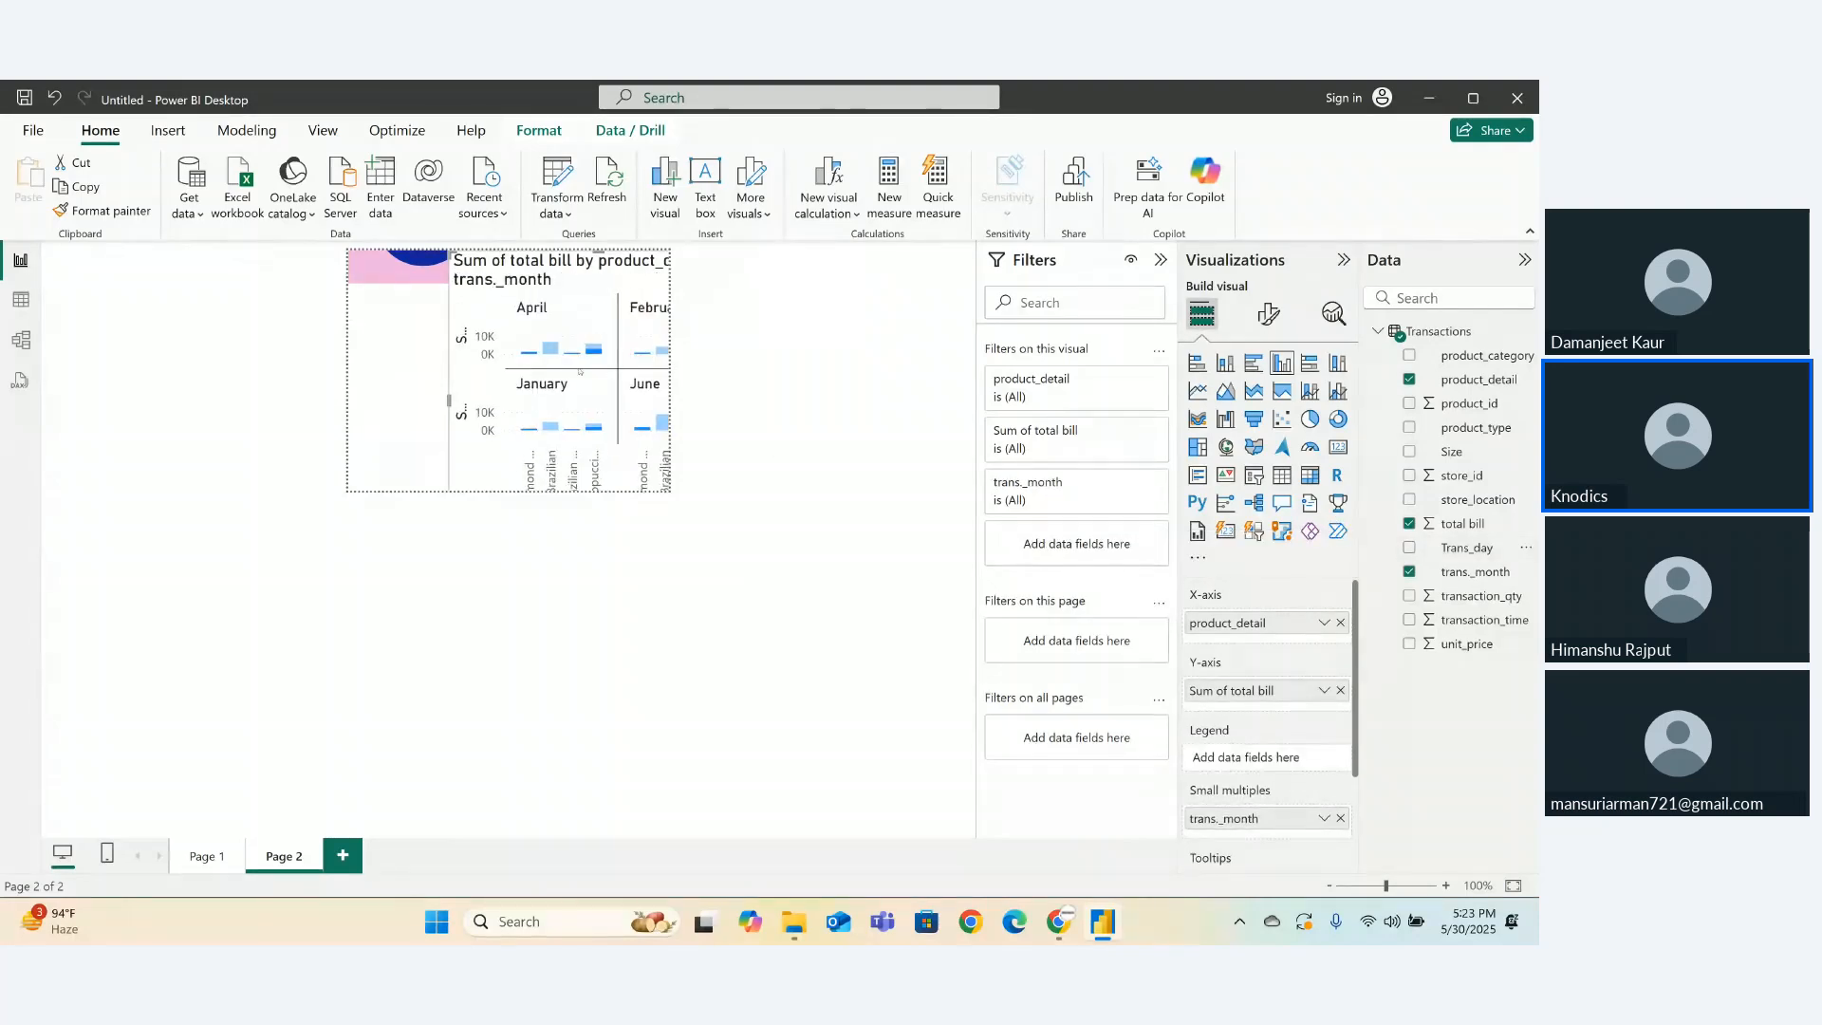
- Hide the small-multiples column chart's title and header icons
click(1276, 320)
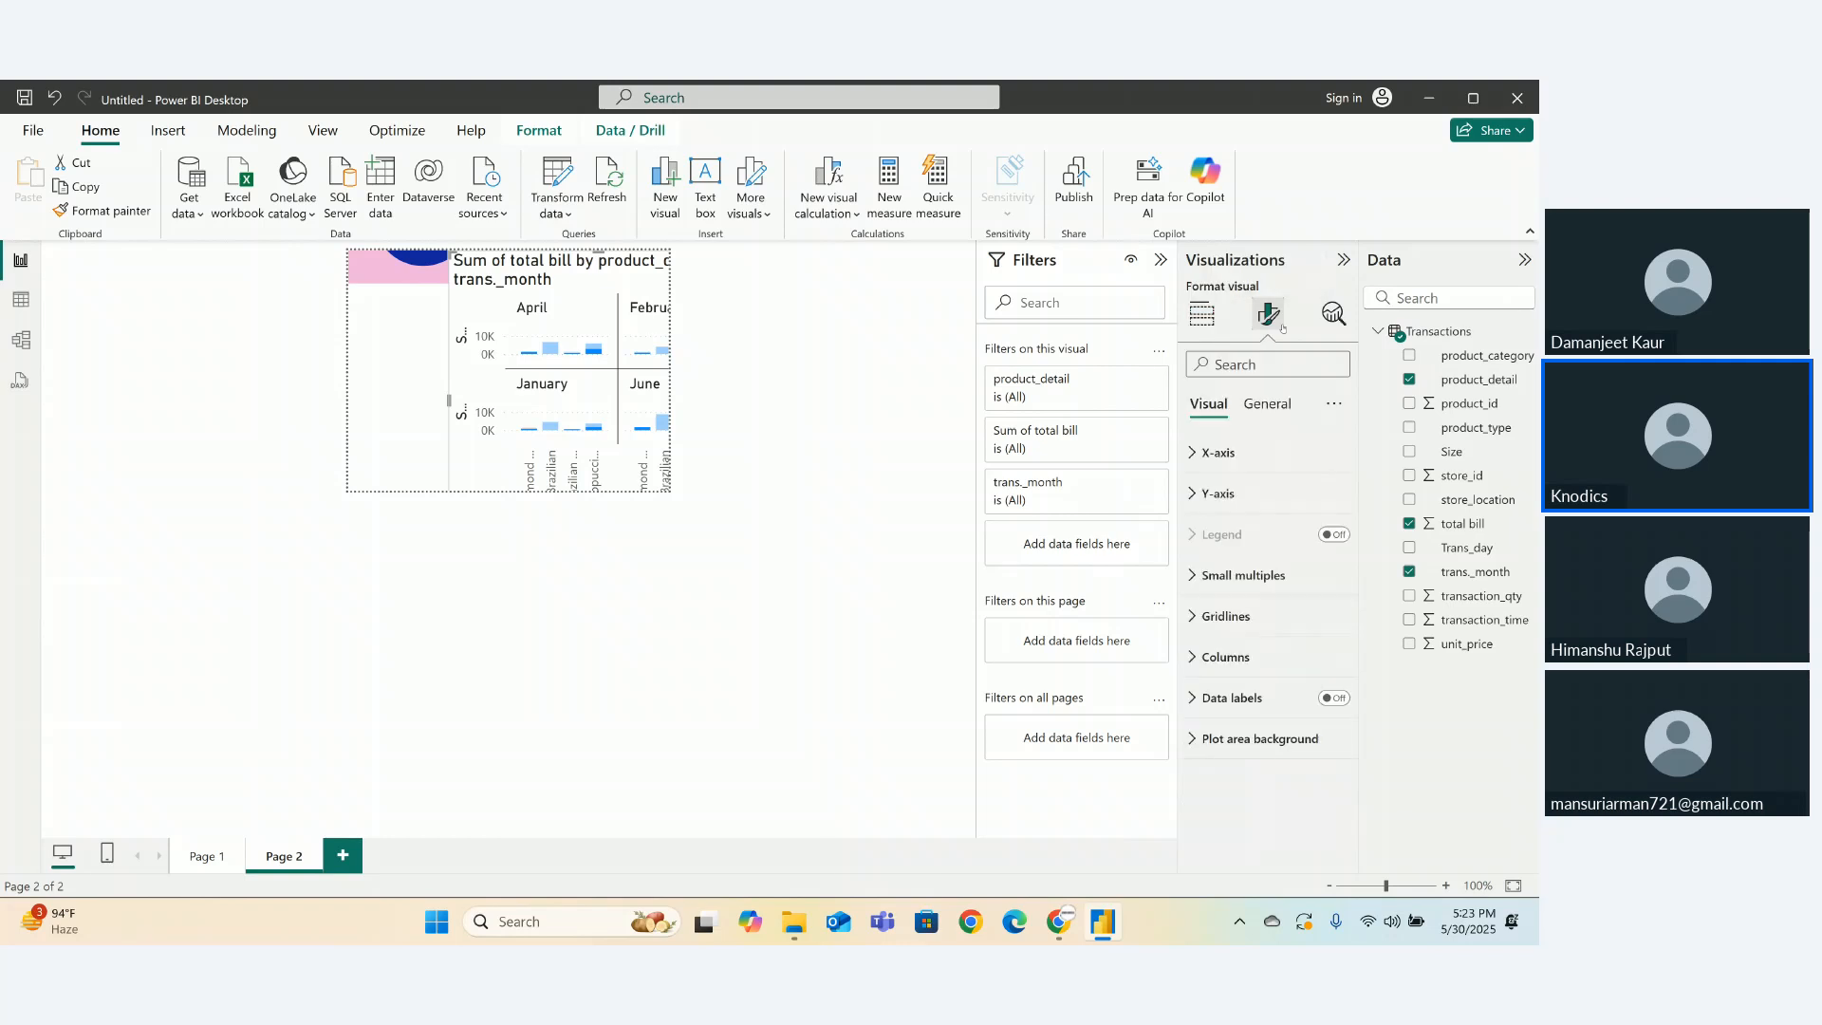
click(1267, 403)
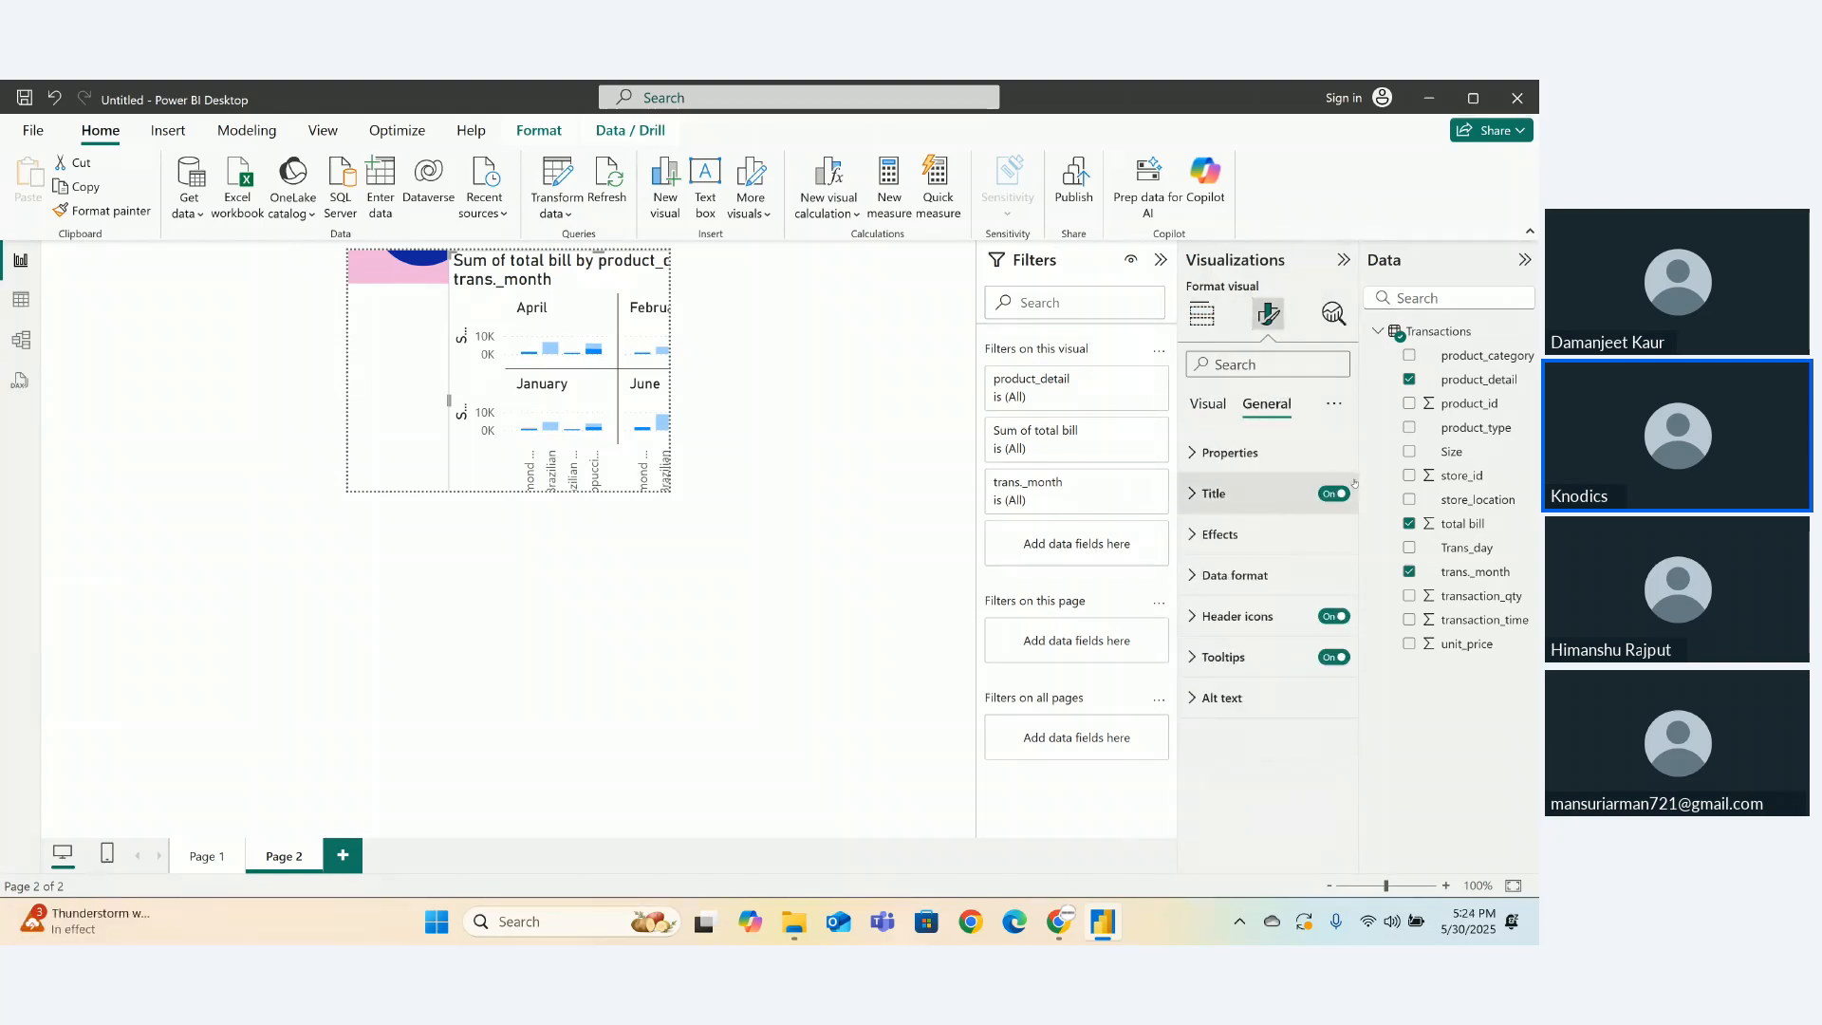
click(1335, 494)
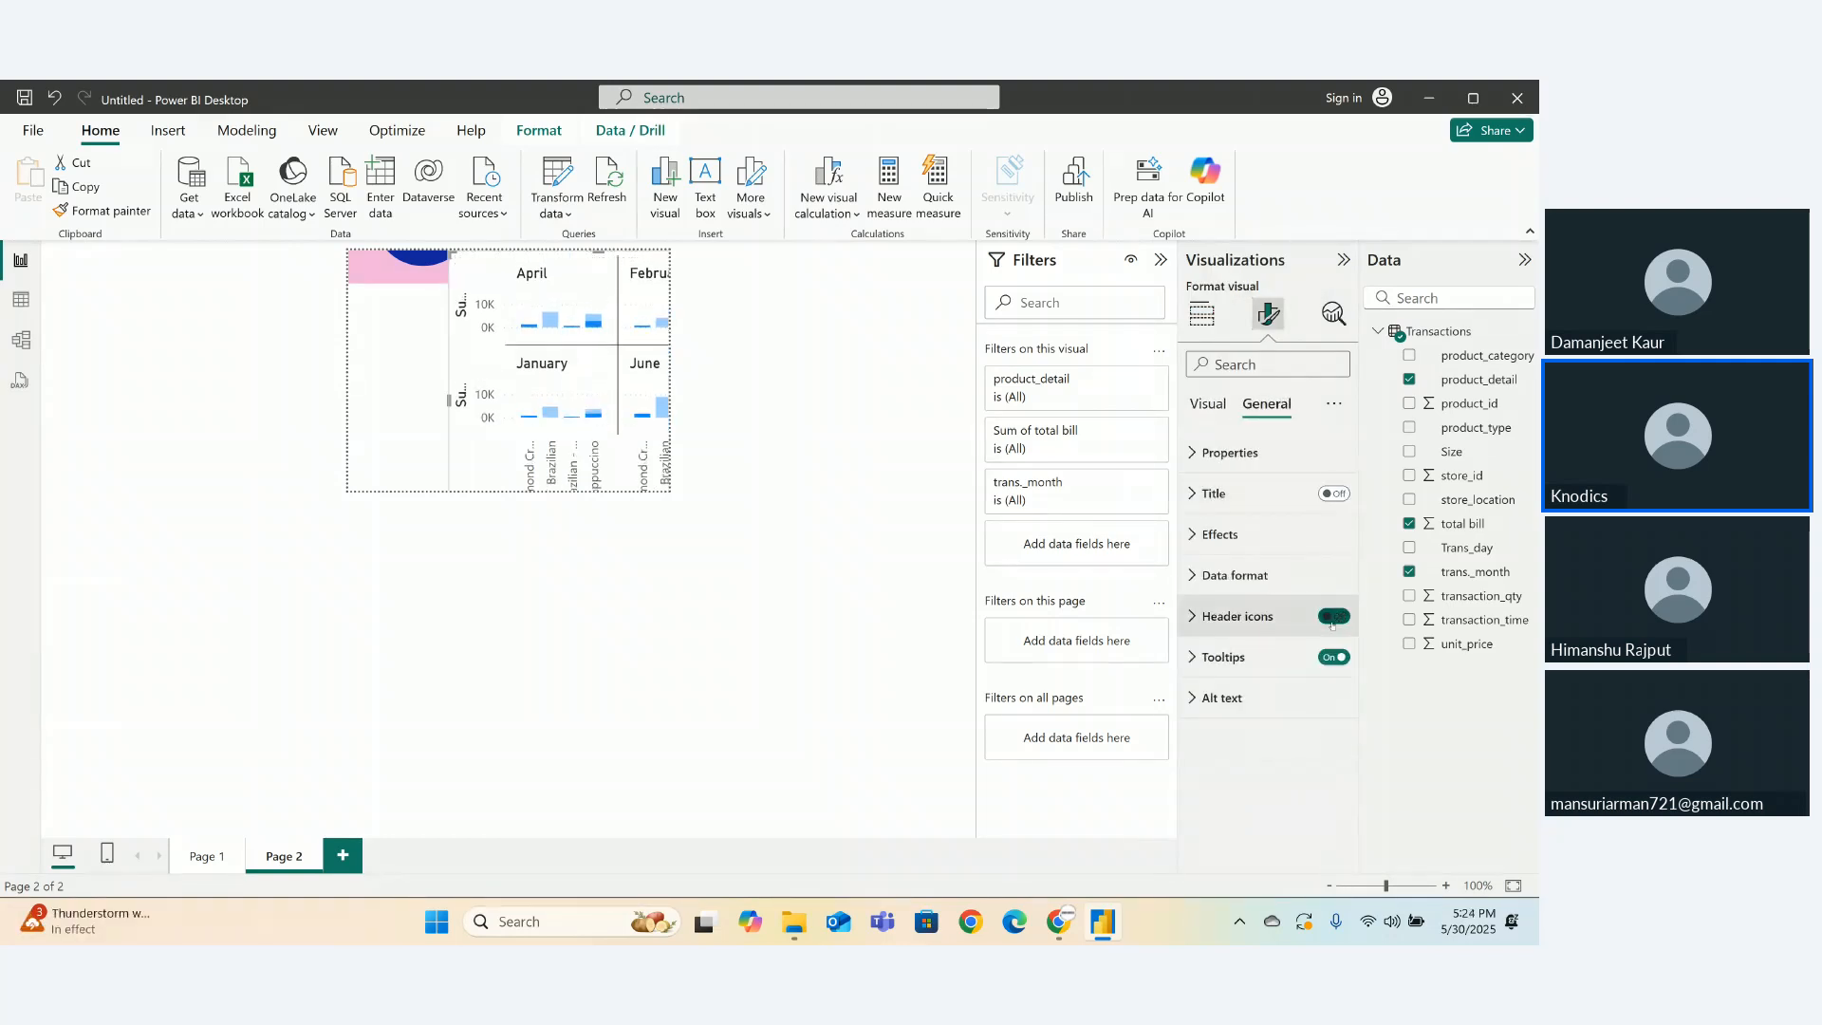
click(1333, 657)
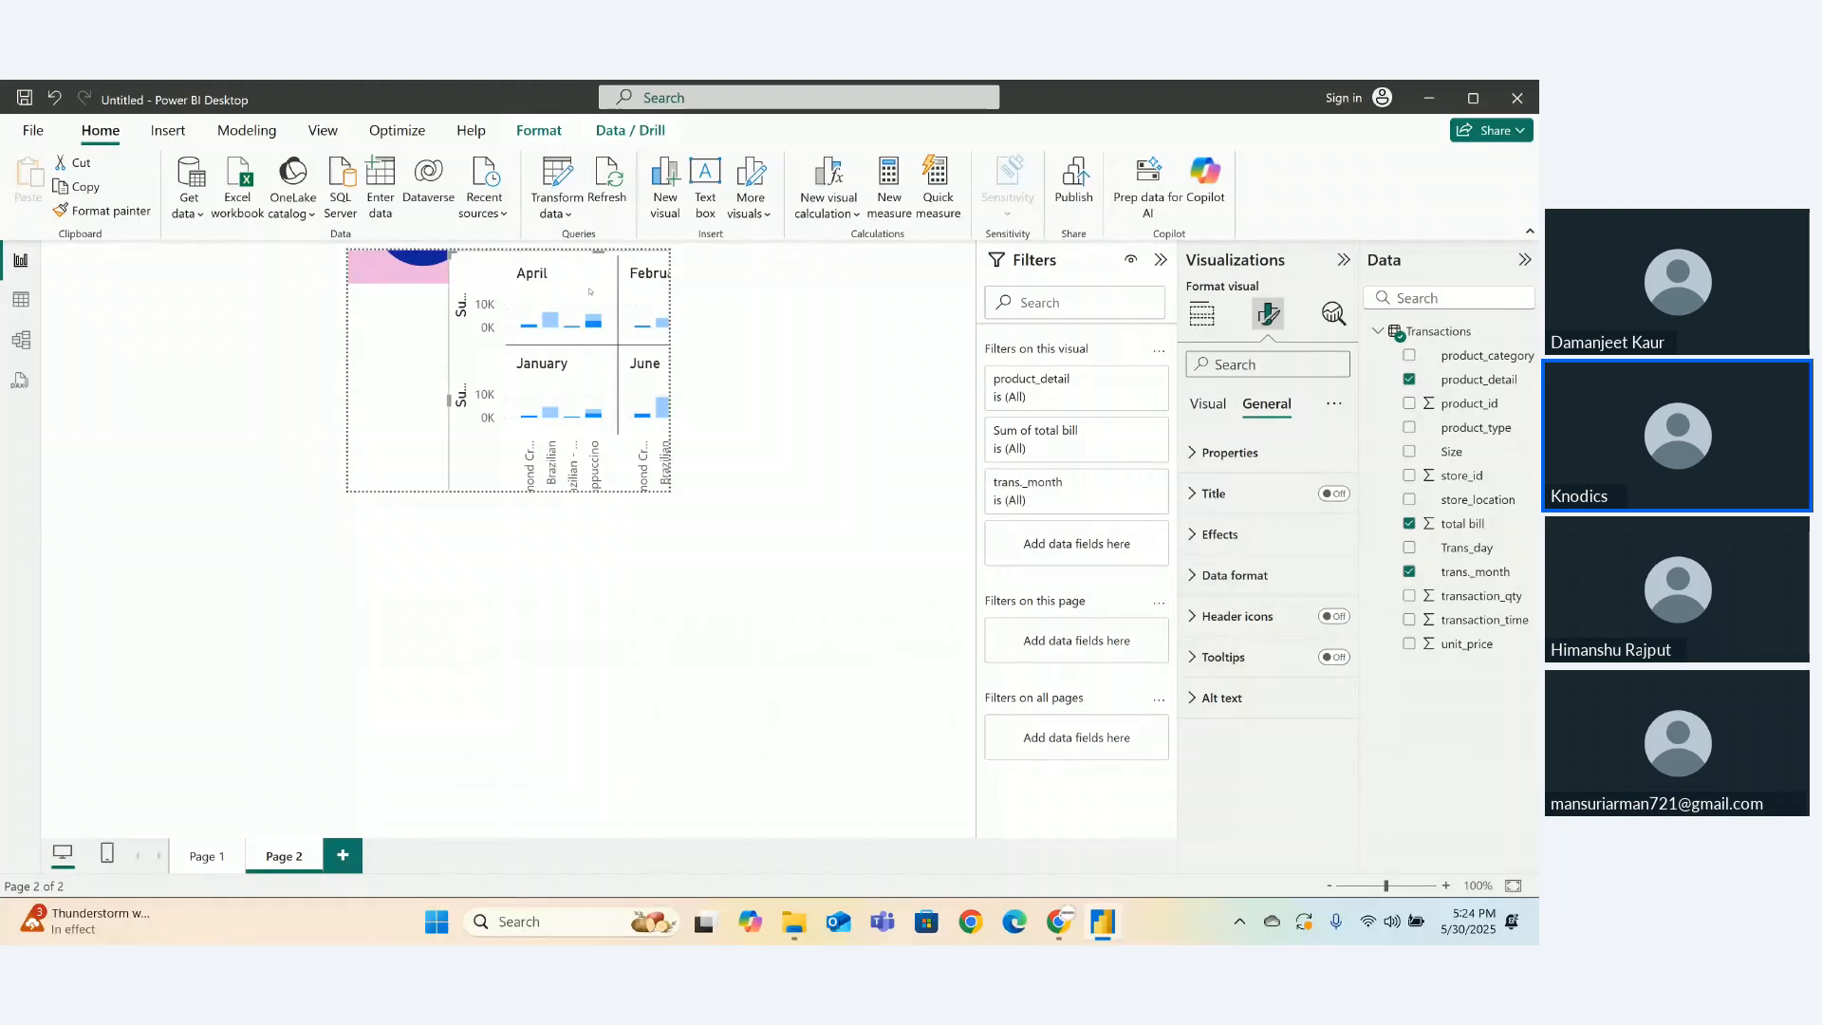
- Resize the small-multiples chart to page width and place it below the pie and bar charts
drag(590, 291, 511, 230)
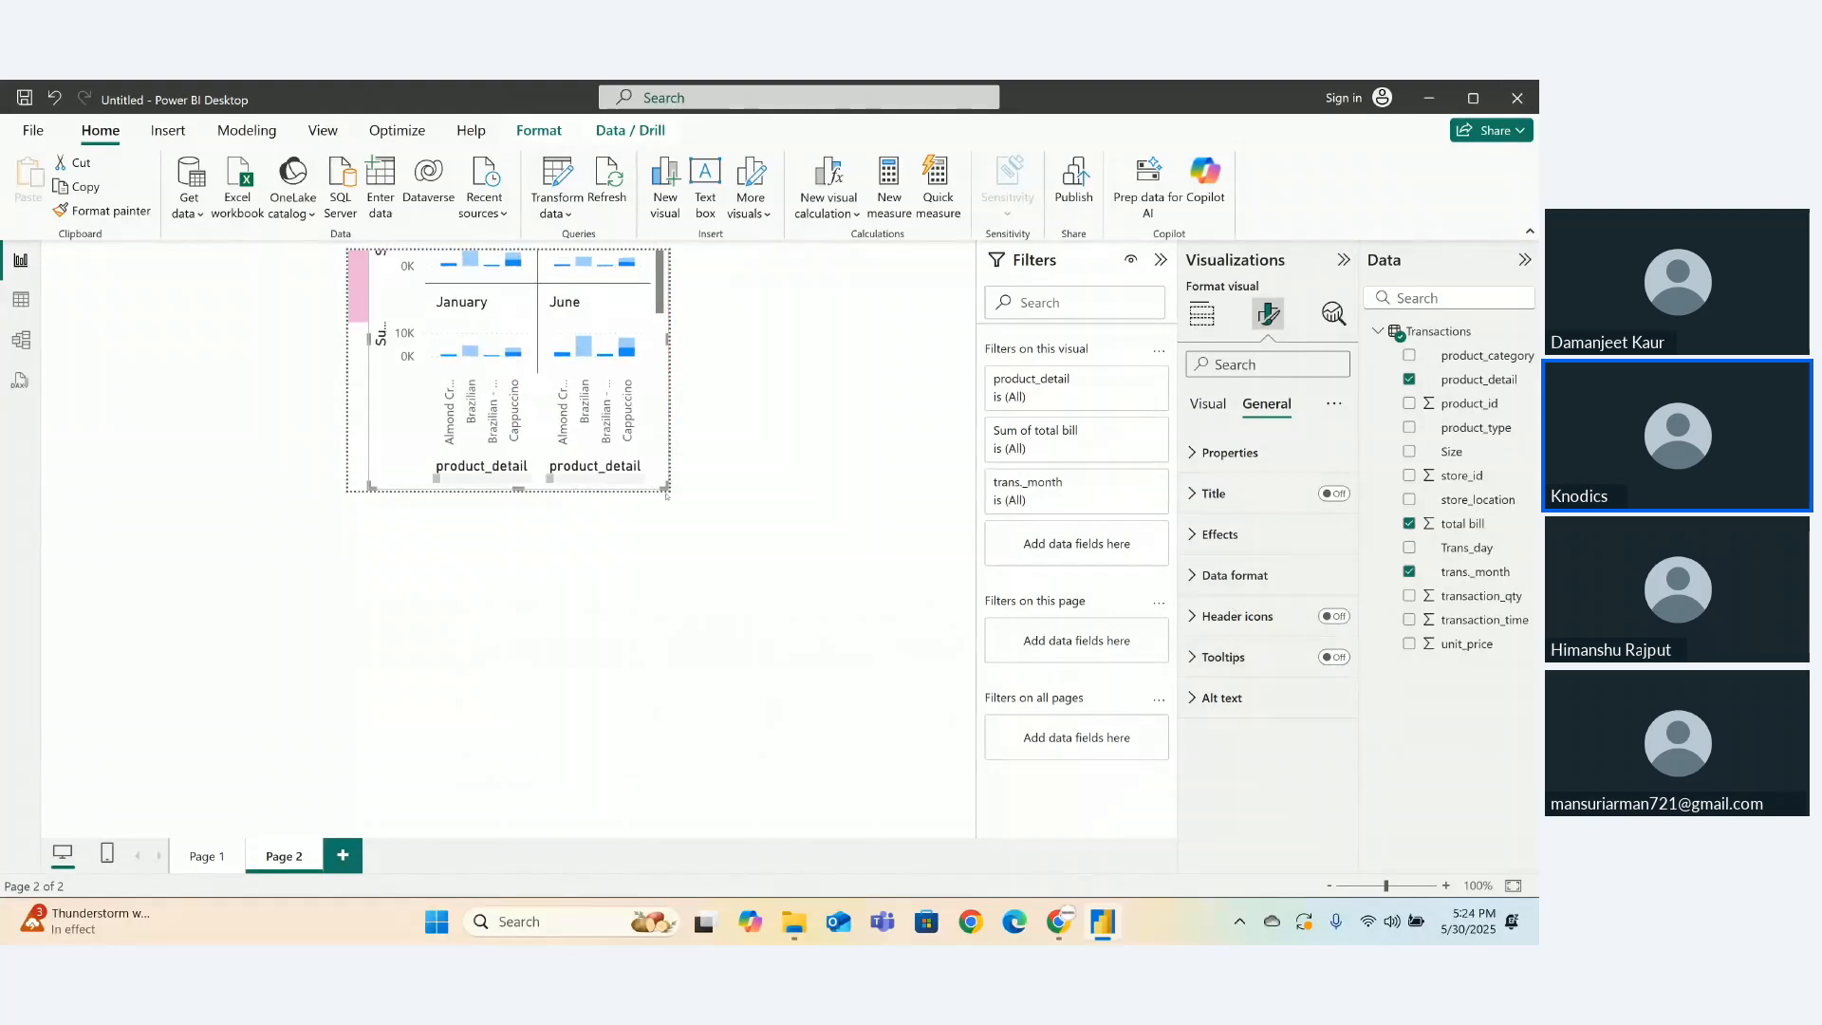
drag(667, 488, 558, 452)
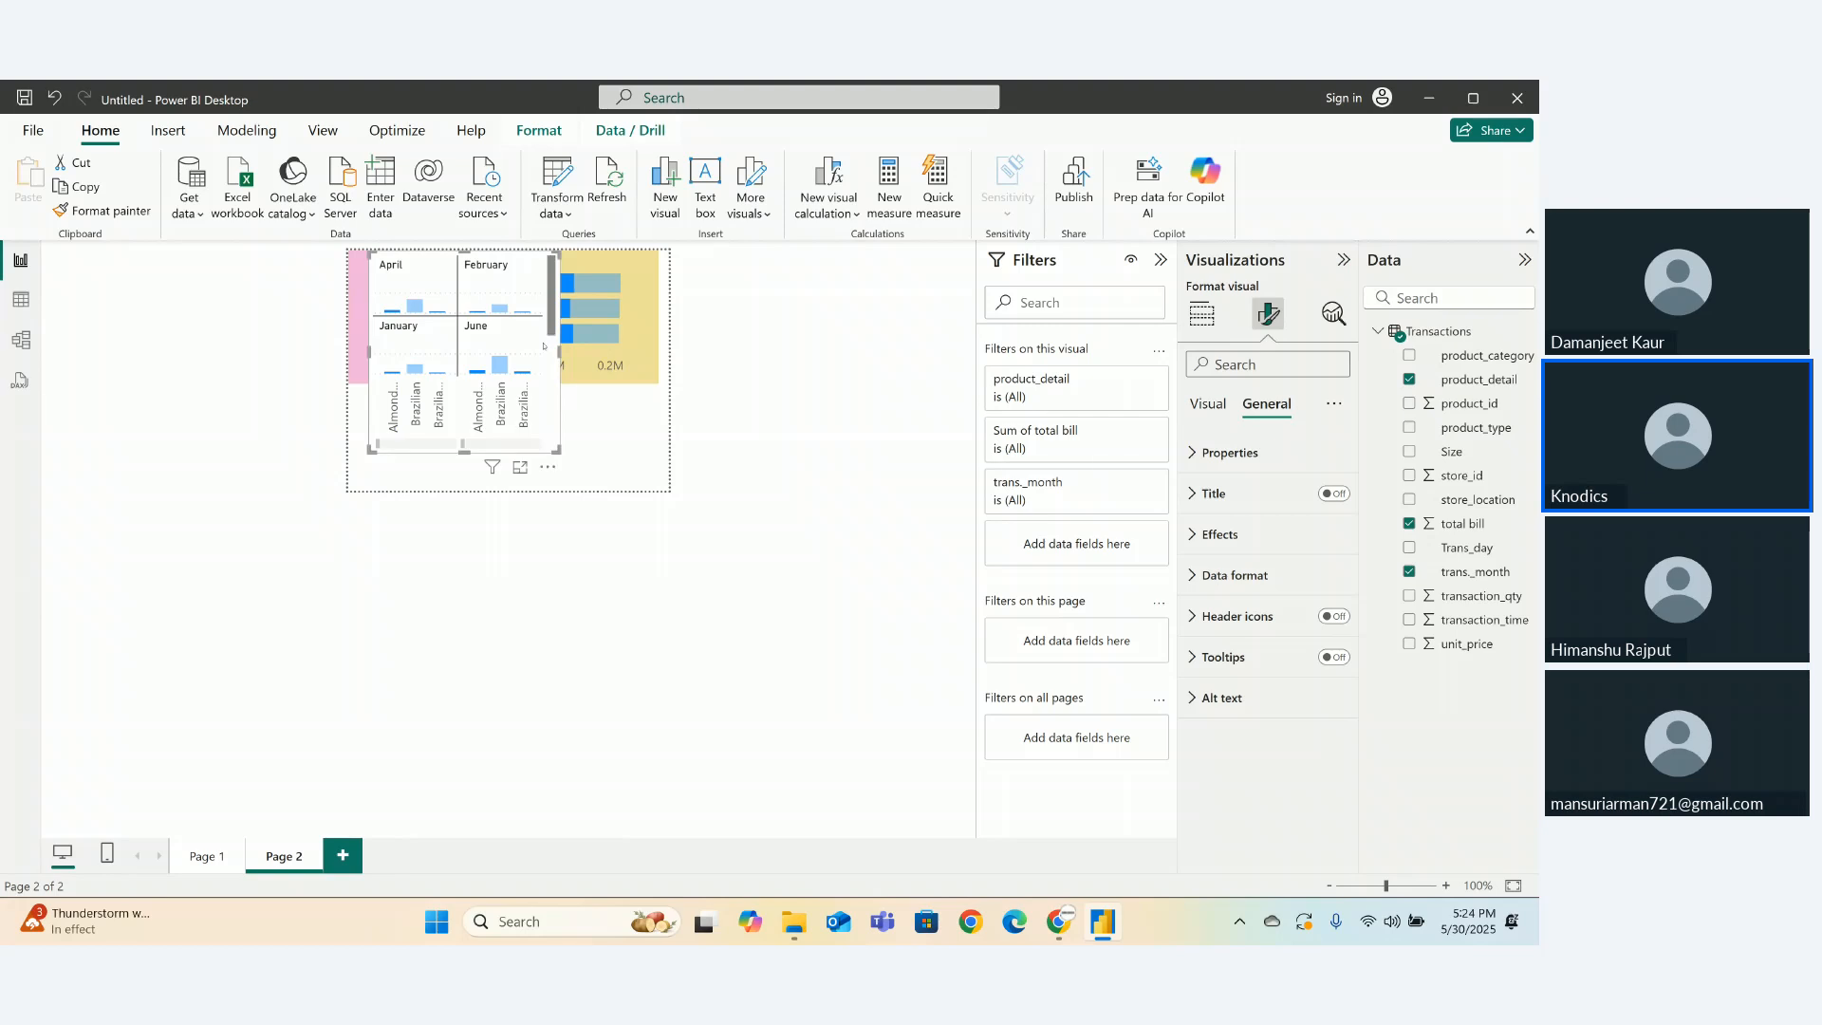
drag(504, 296, 484, 333)
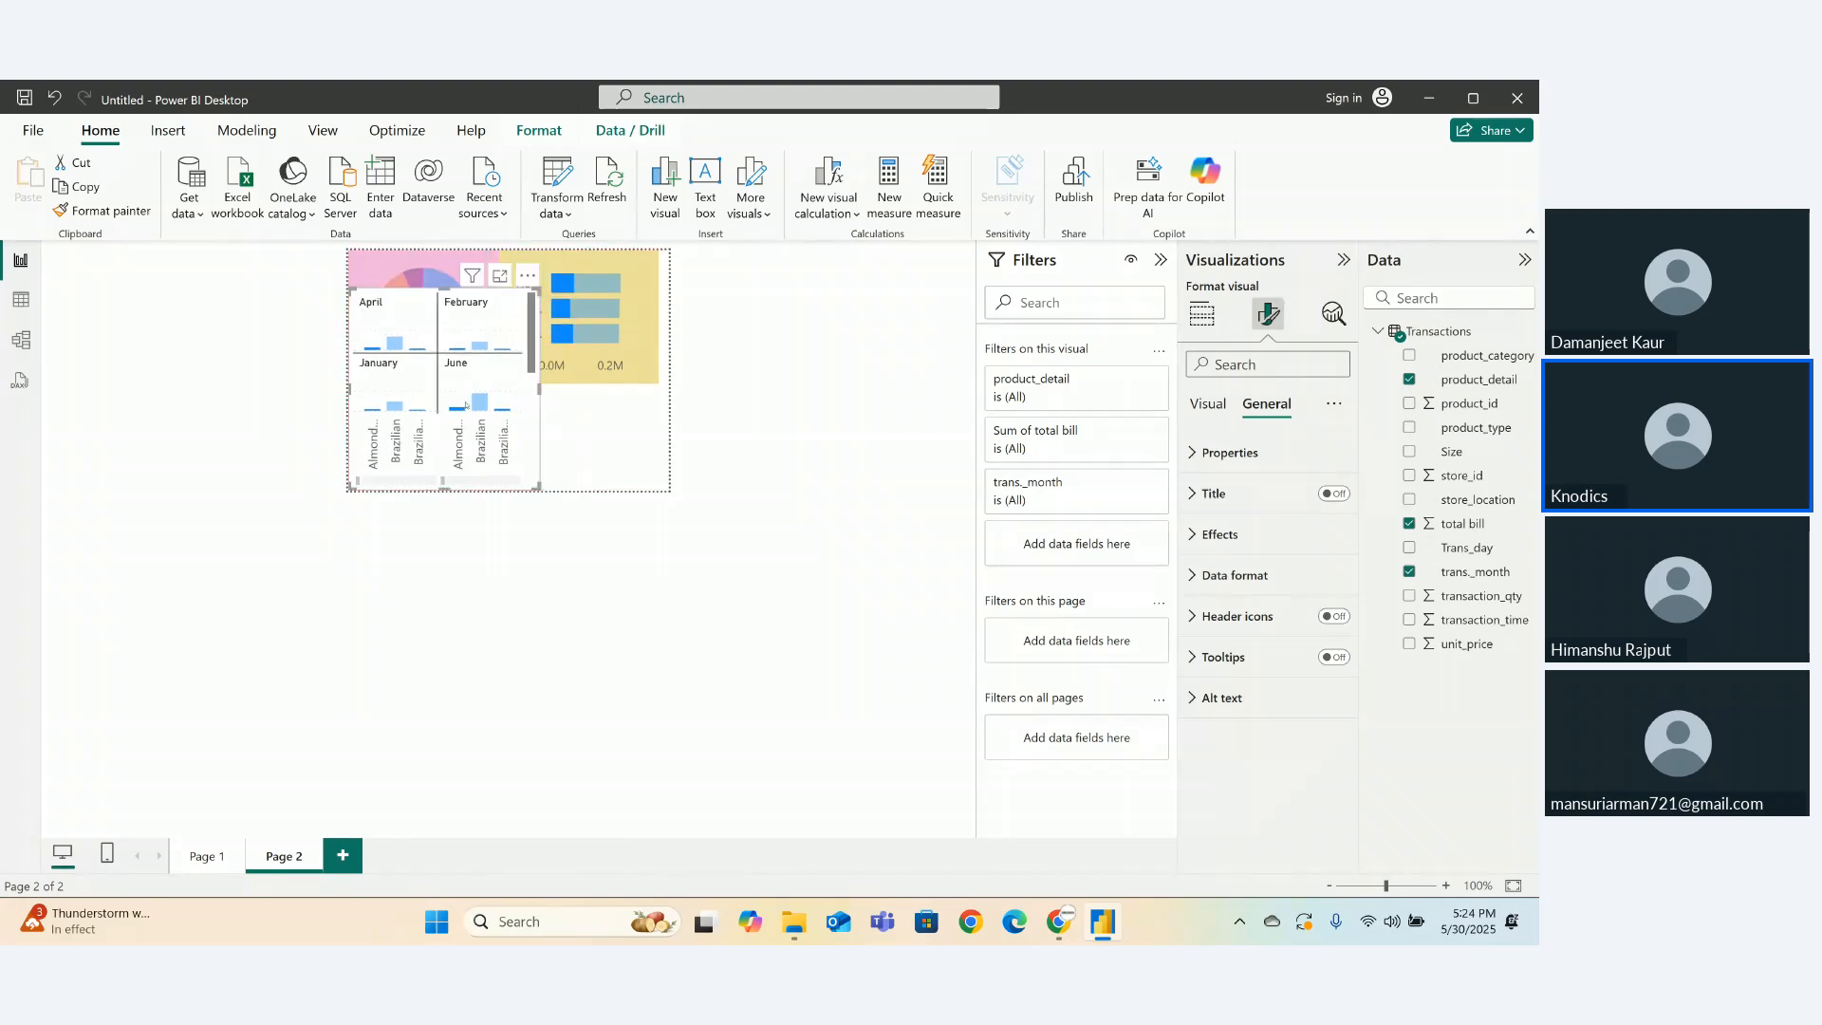
drag(538, 484, 668, 487)
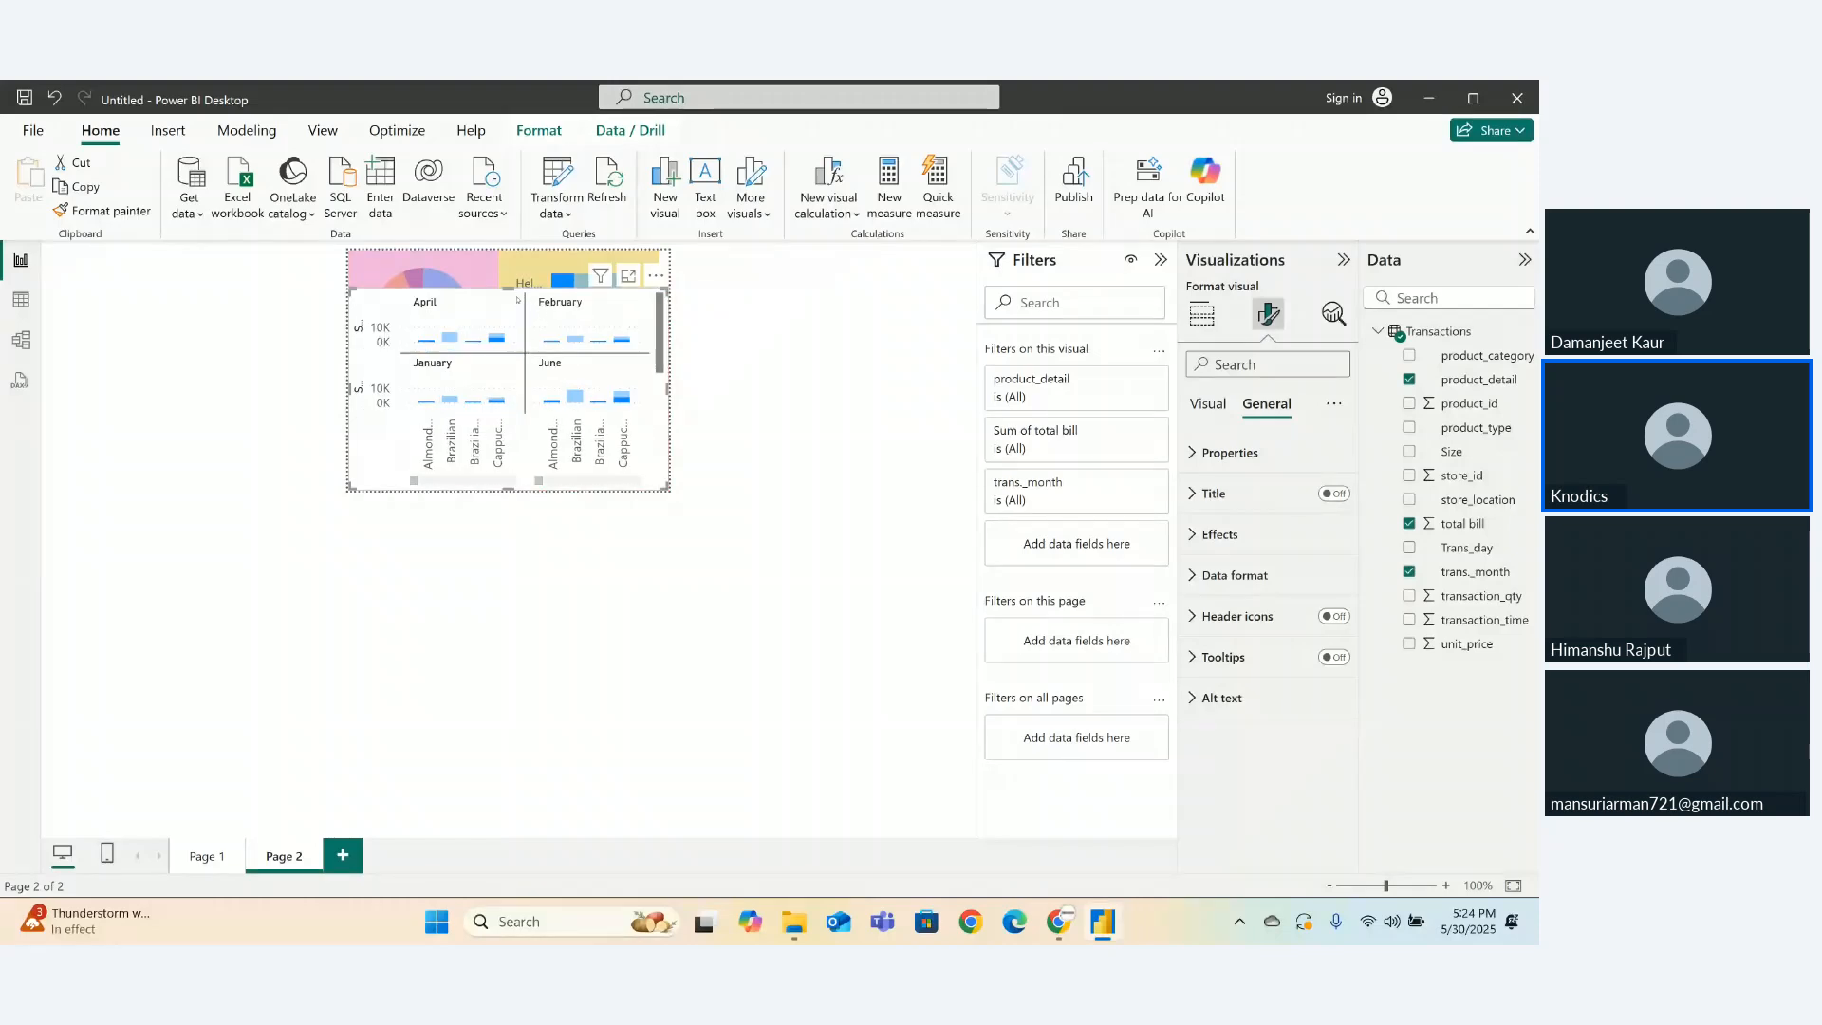
drag(510, 291, 509, 361)
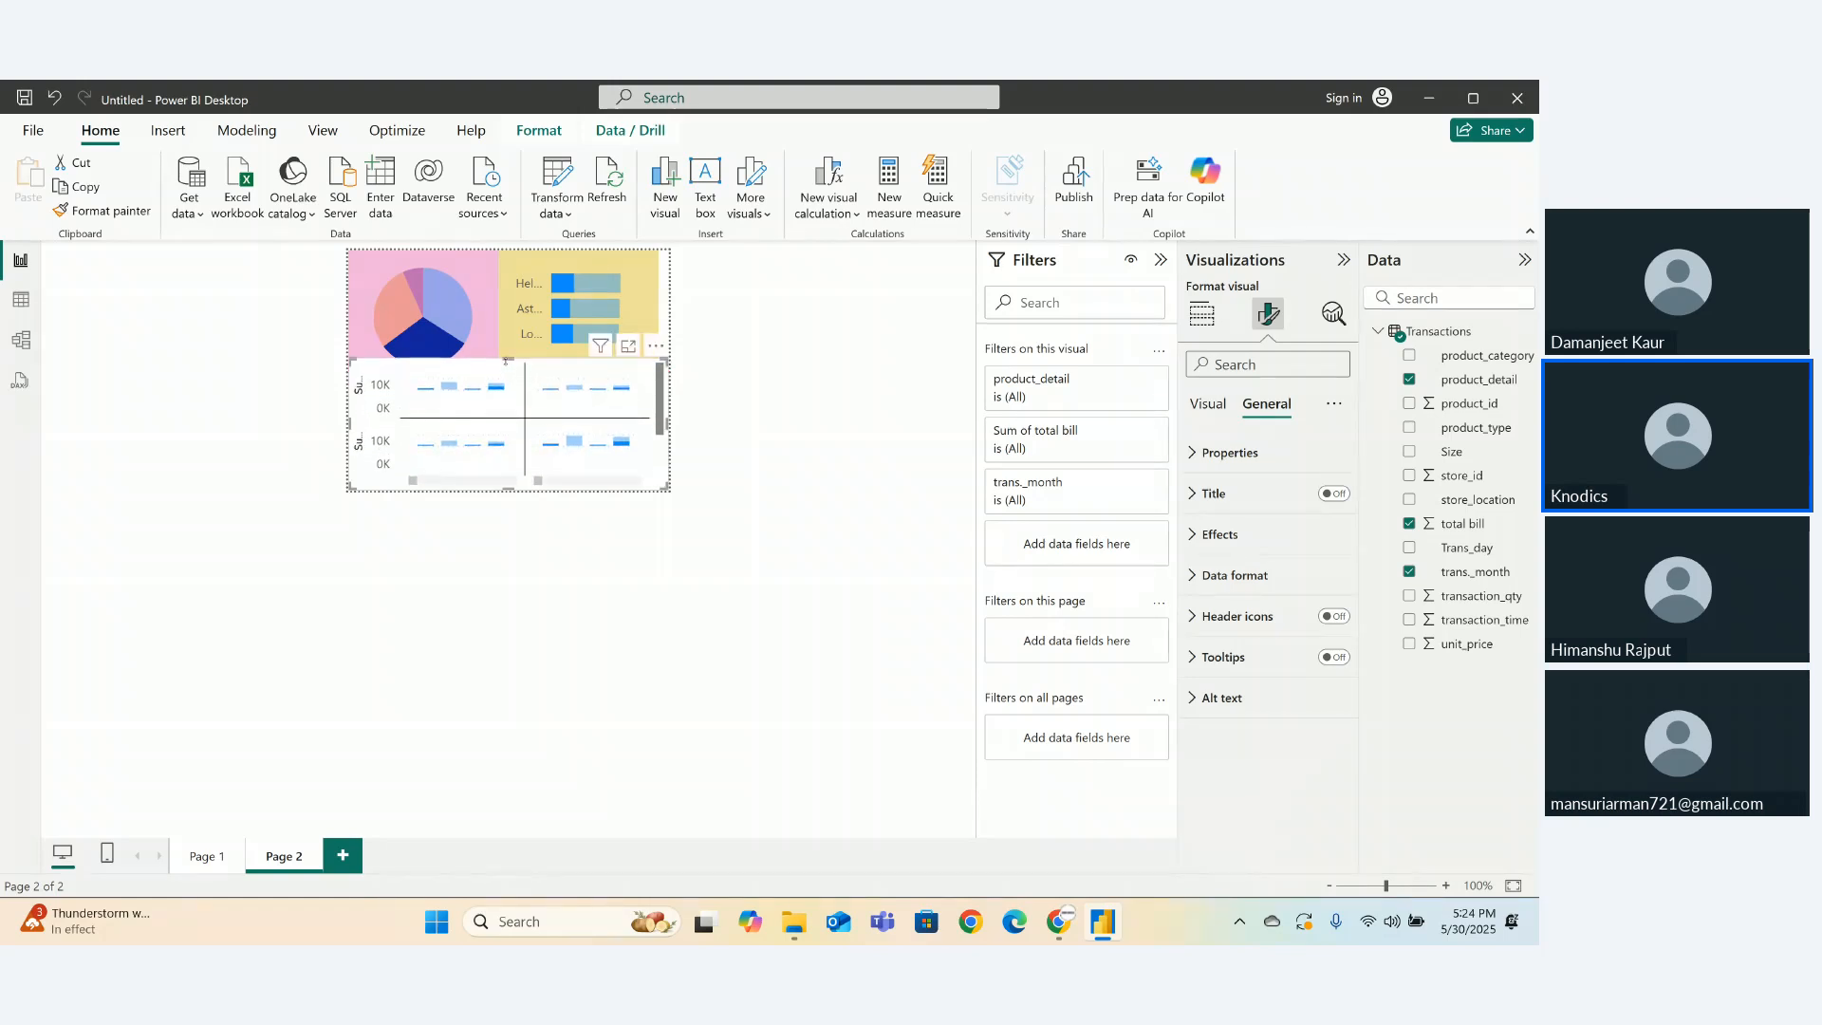
- Lengthen the bar chart to show all three store locations and match the pie's height to it
click(627, 299)
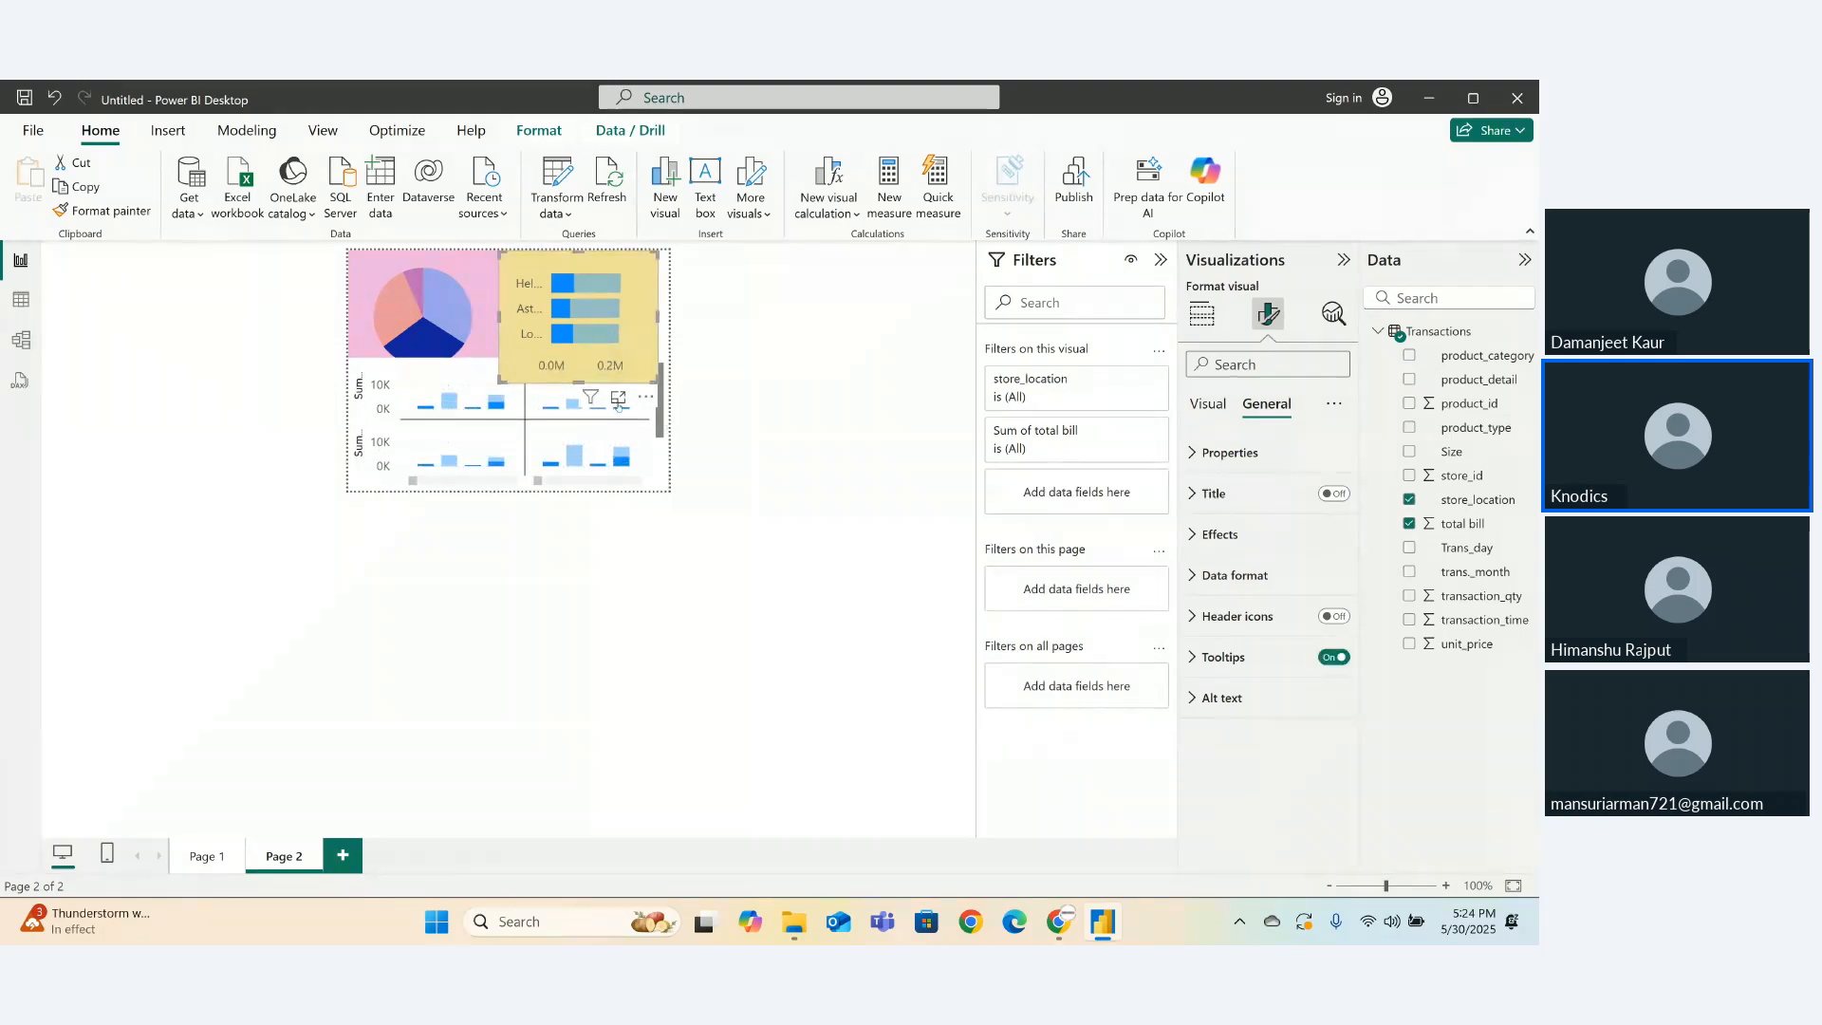
drag(580, 380, 642, 259)
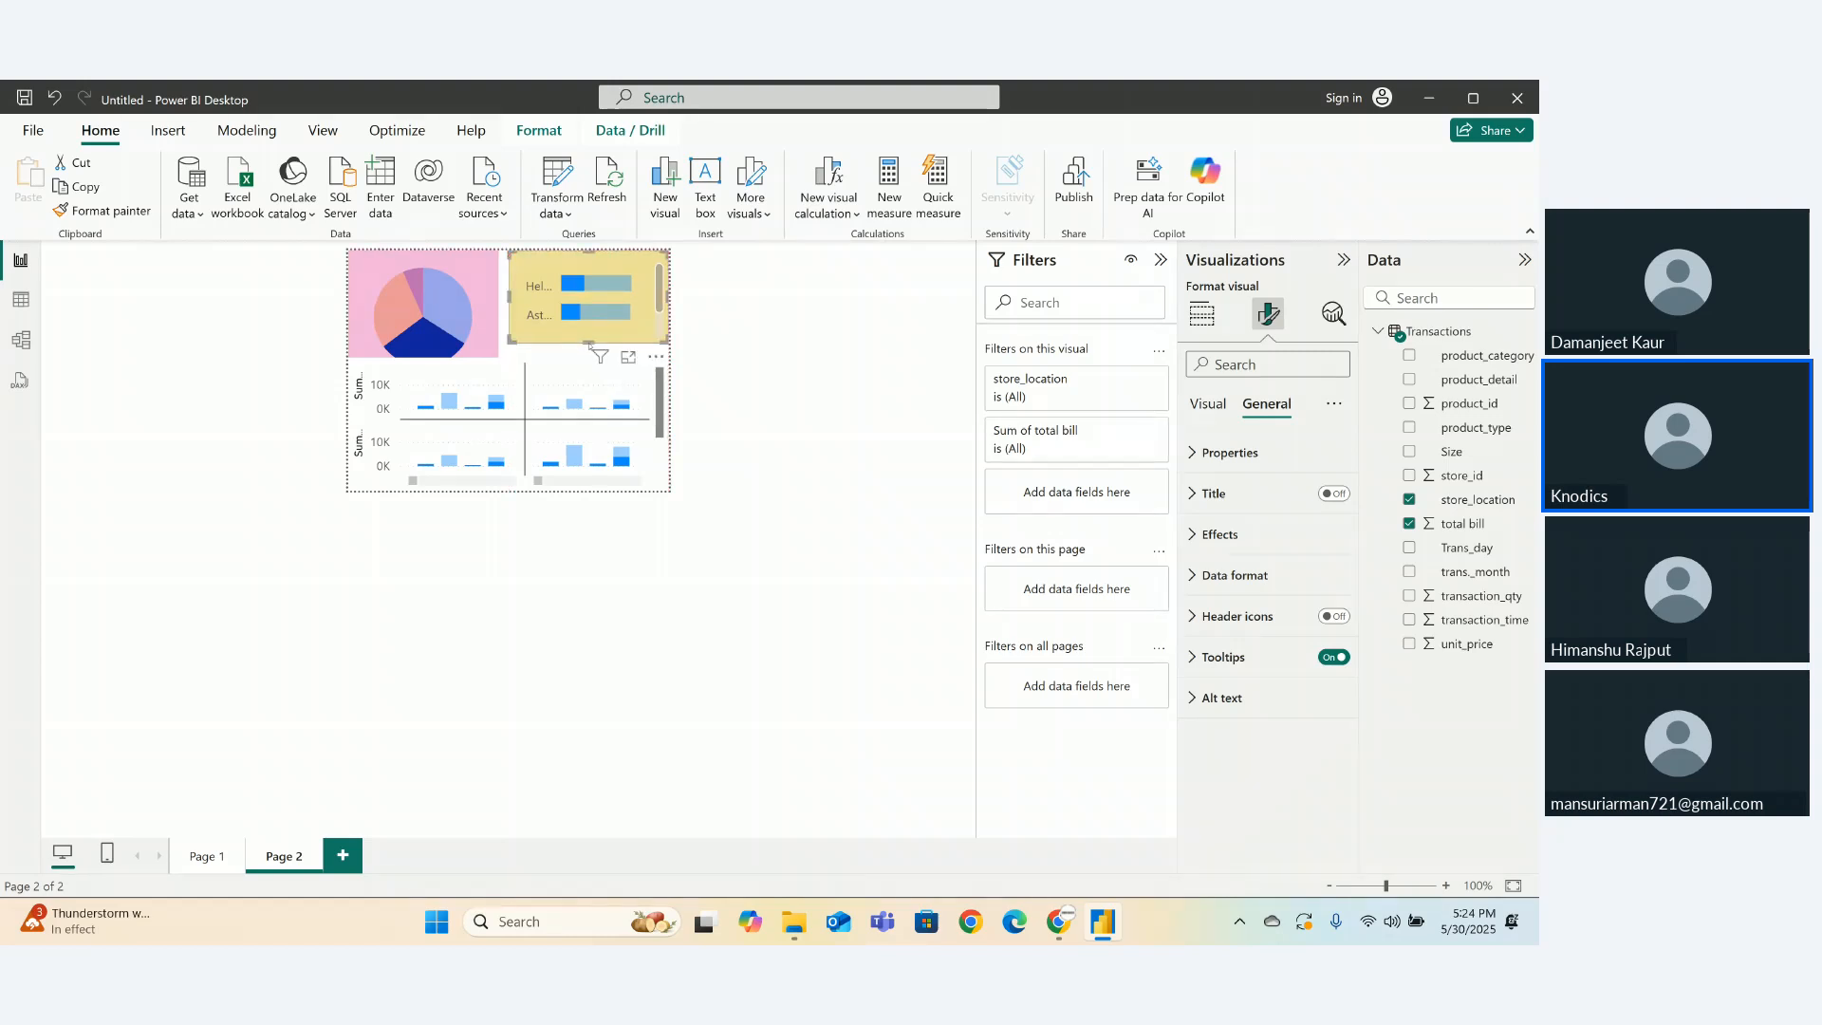
drag(588, 343, 589, 354)
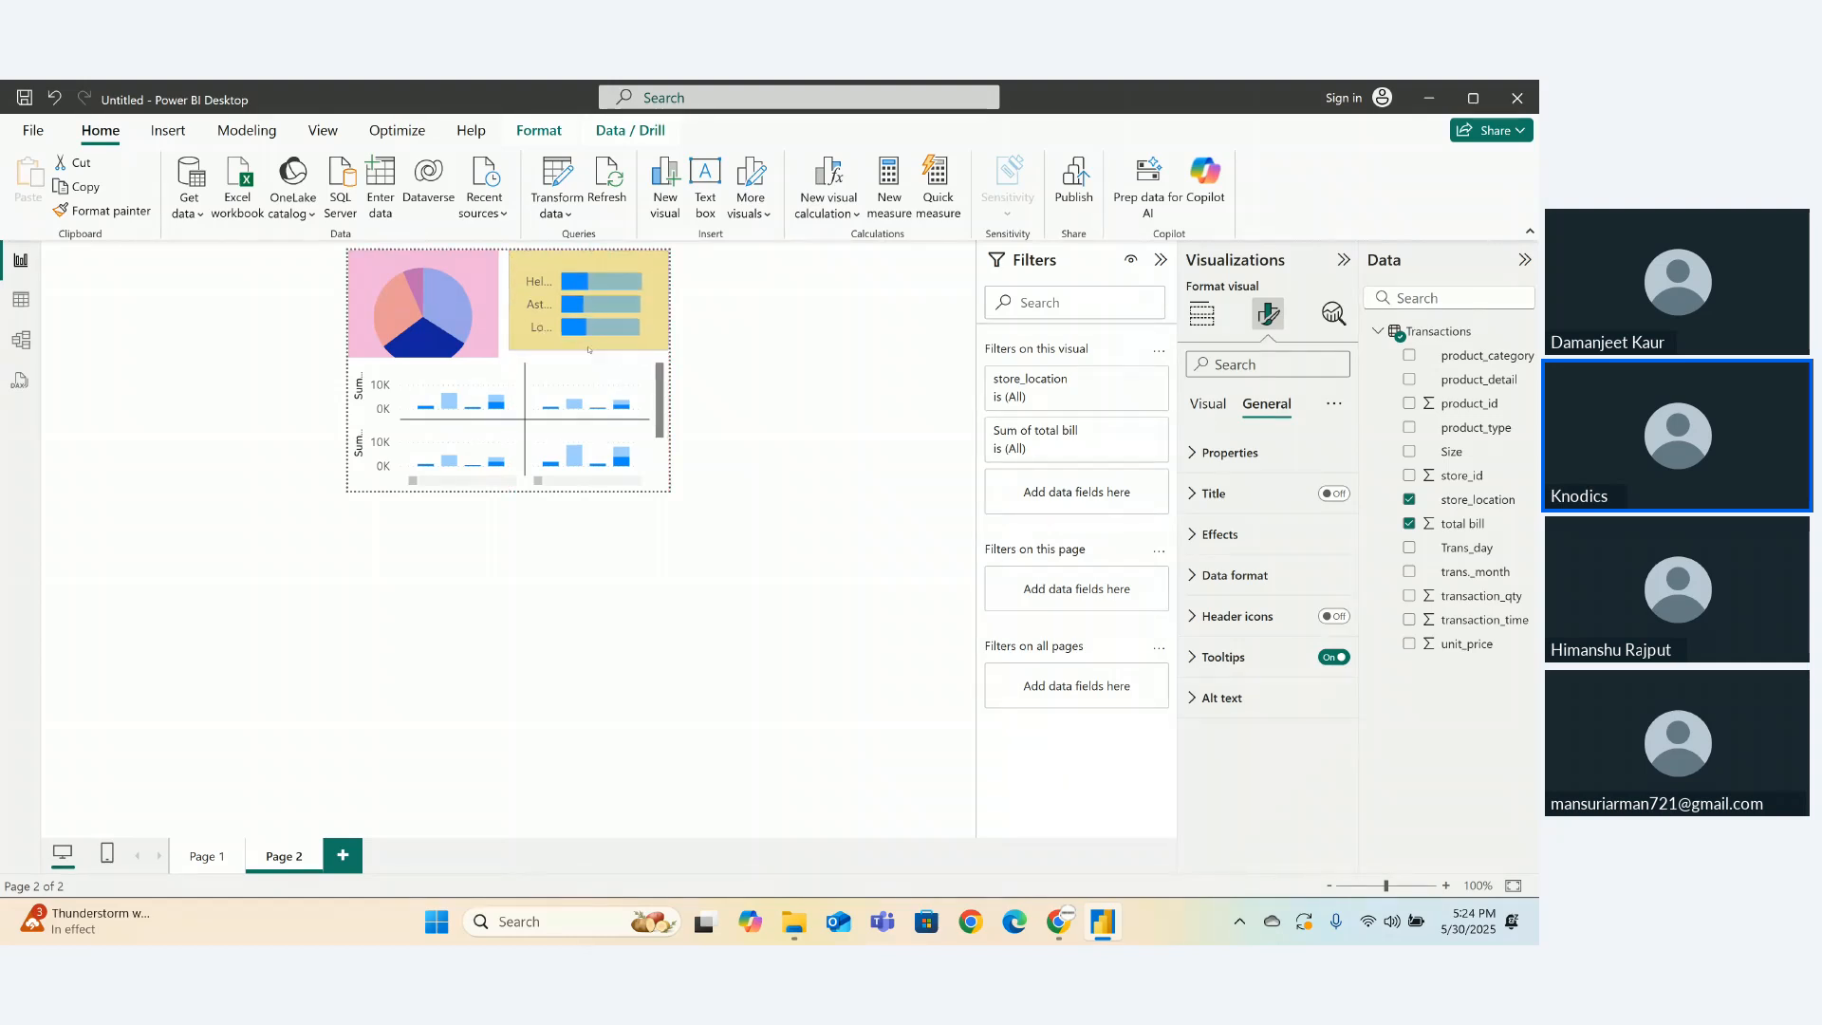
click(419, 372)
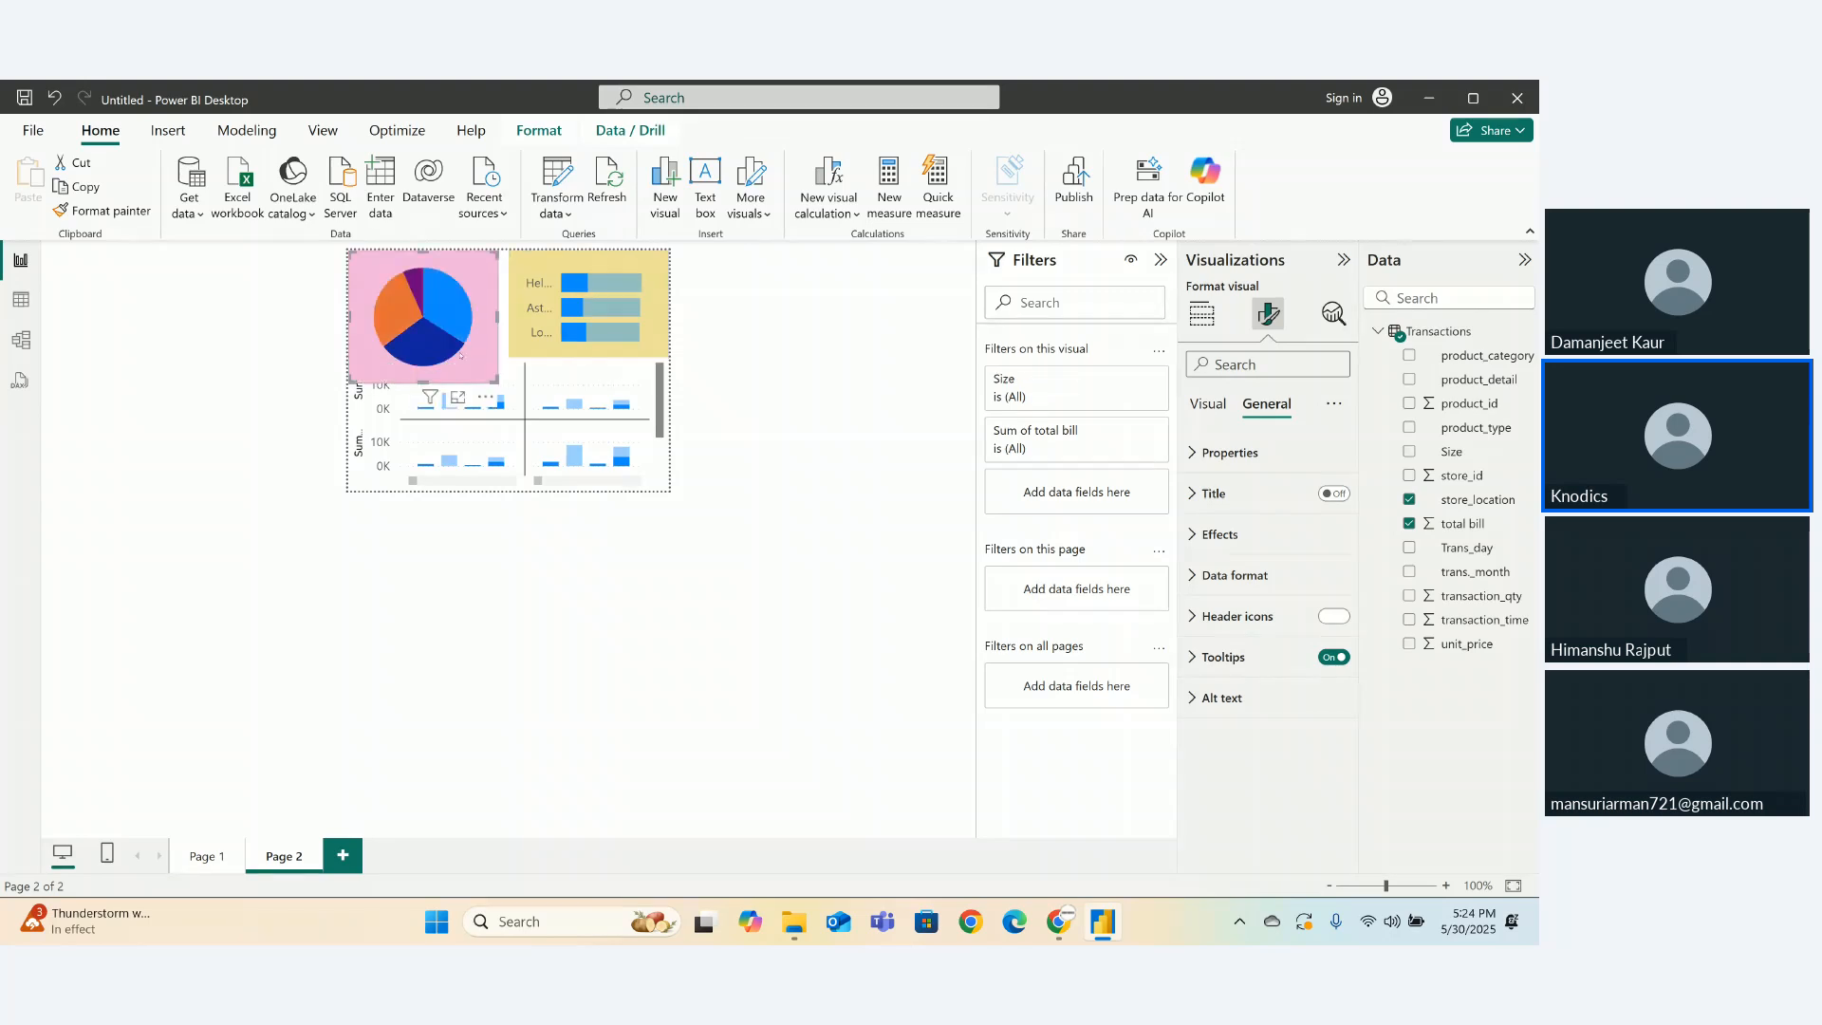
drag(418, 377, 508, 305)
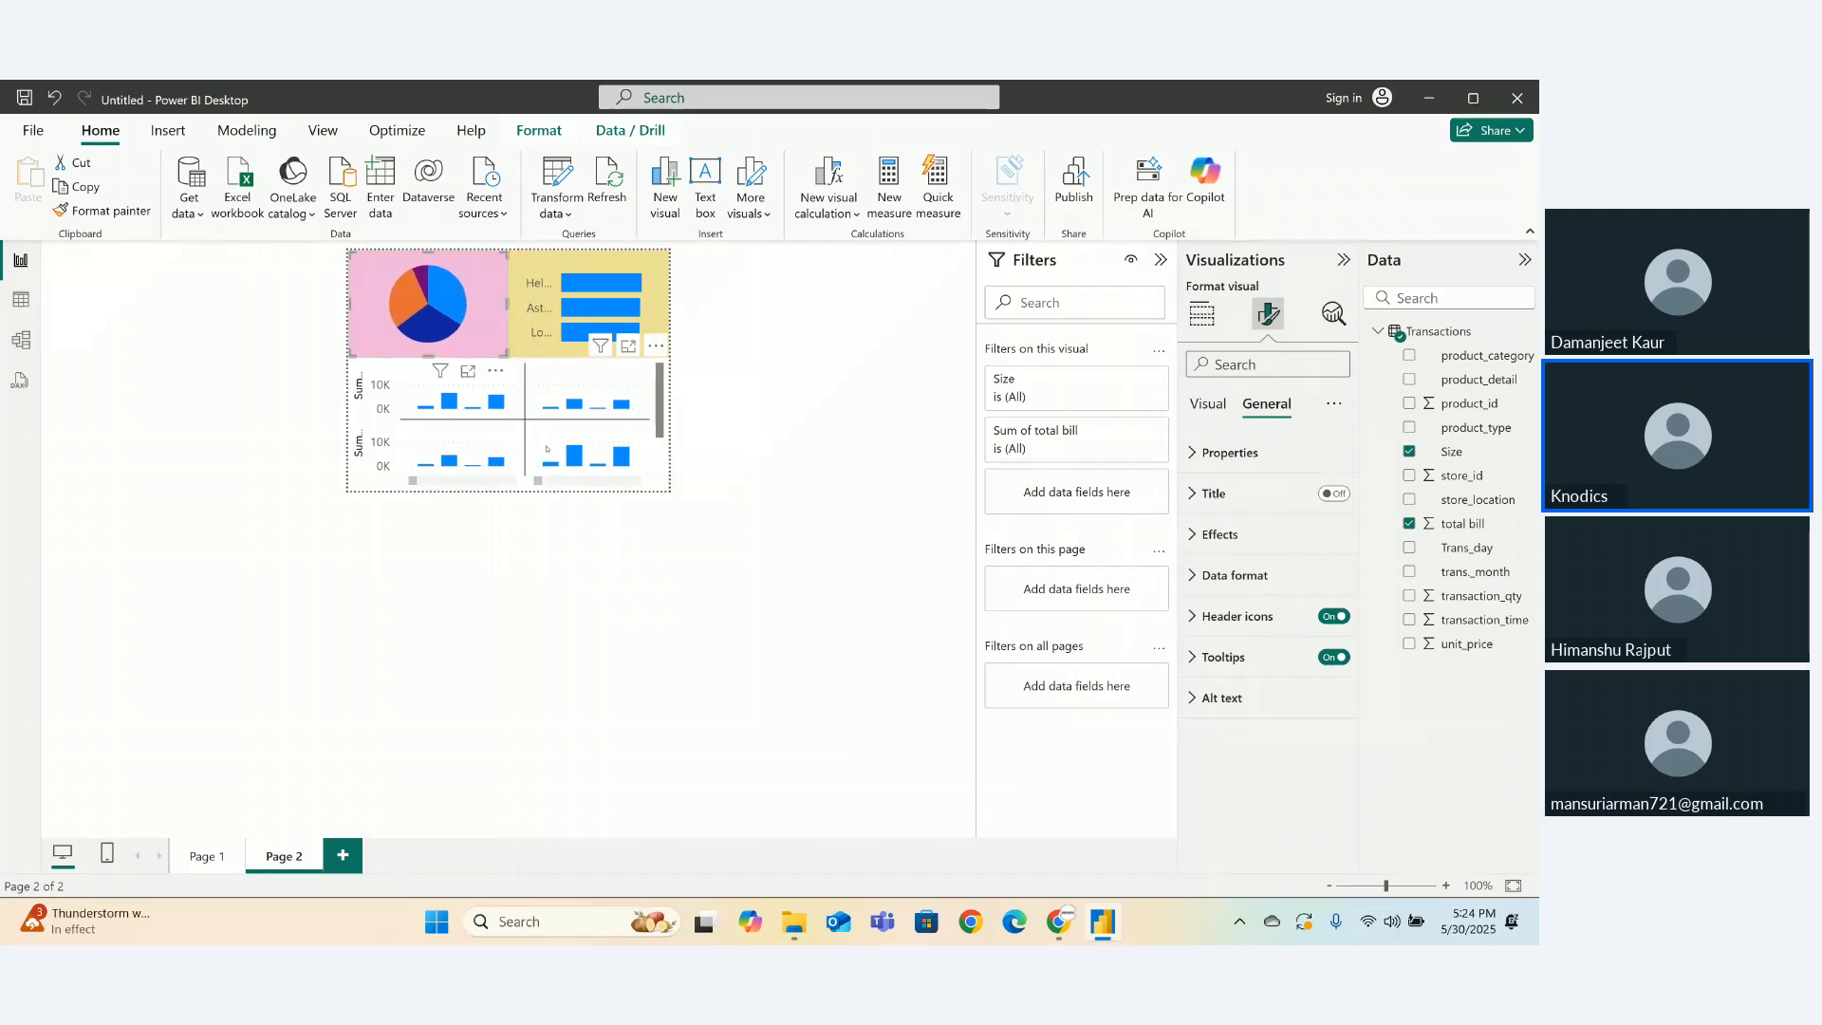
- Change the small-multiples chart background from dark purple to light lavender, then go back to Page 1
click(546, 448)
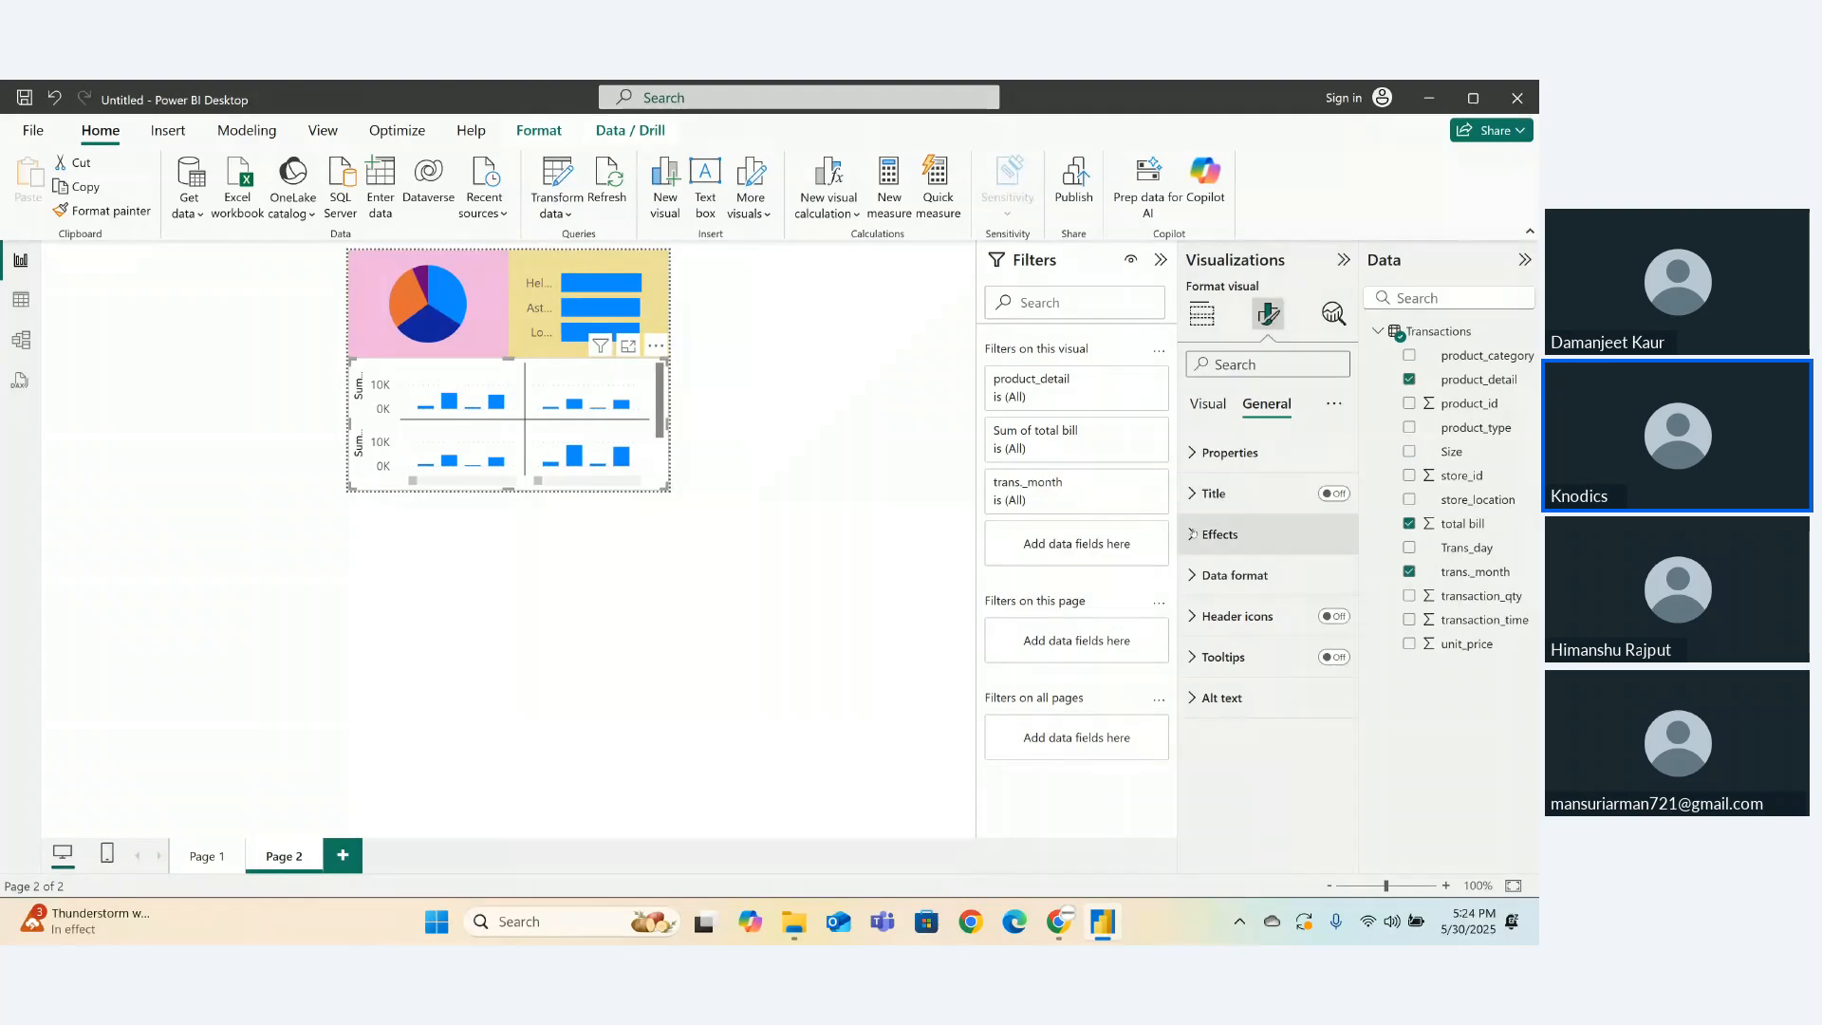
click(1192, 534)
click(1235, 636)
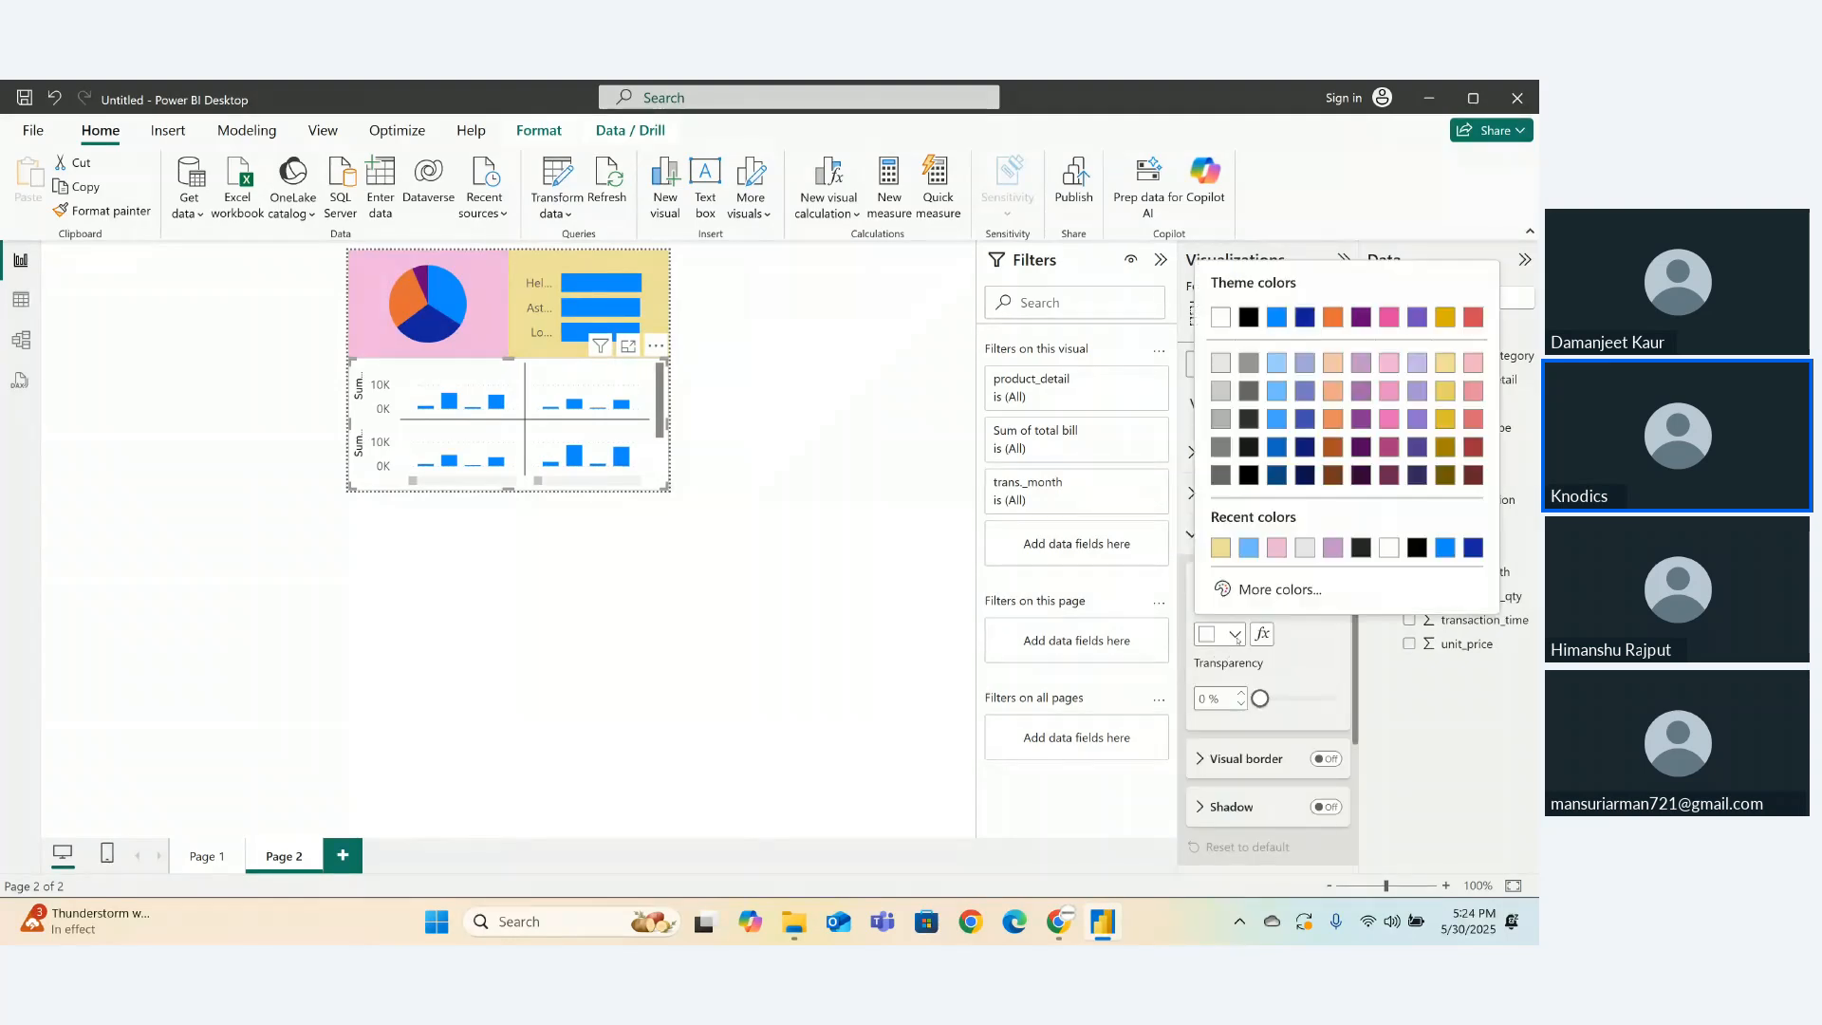
click(1360, 446)
click(927, 584)
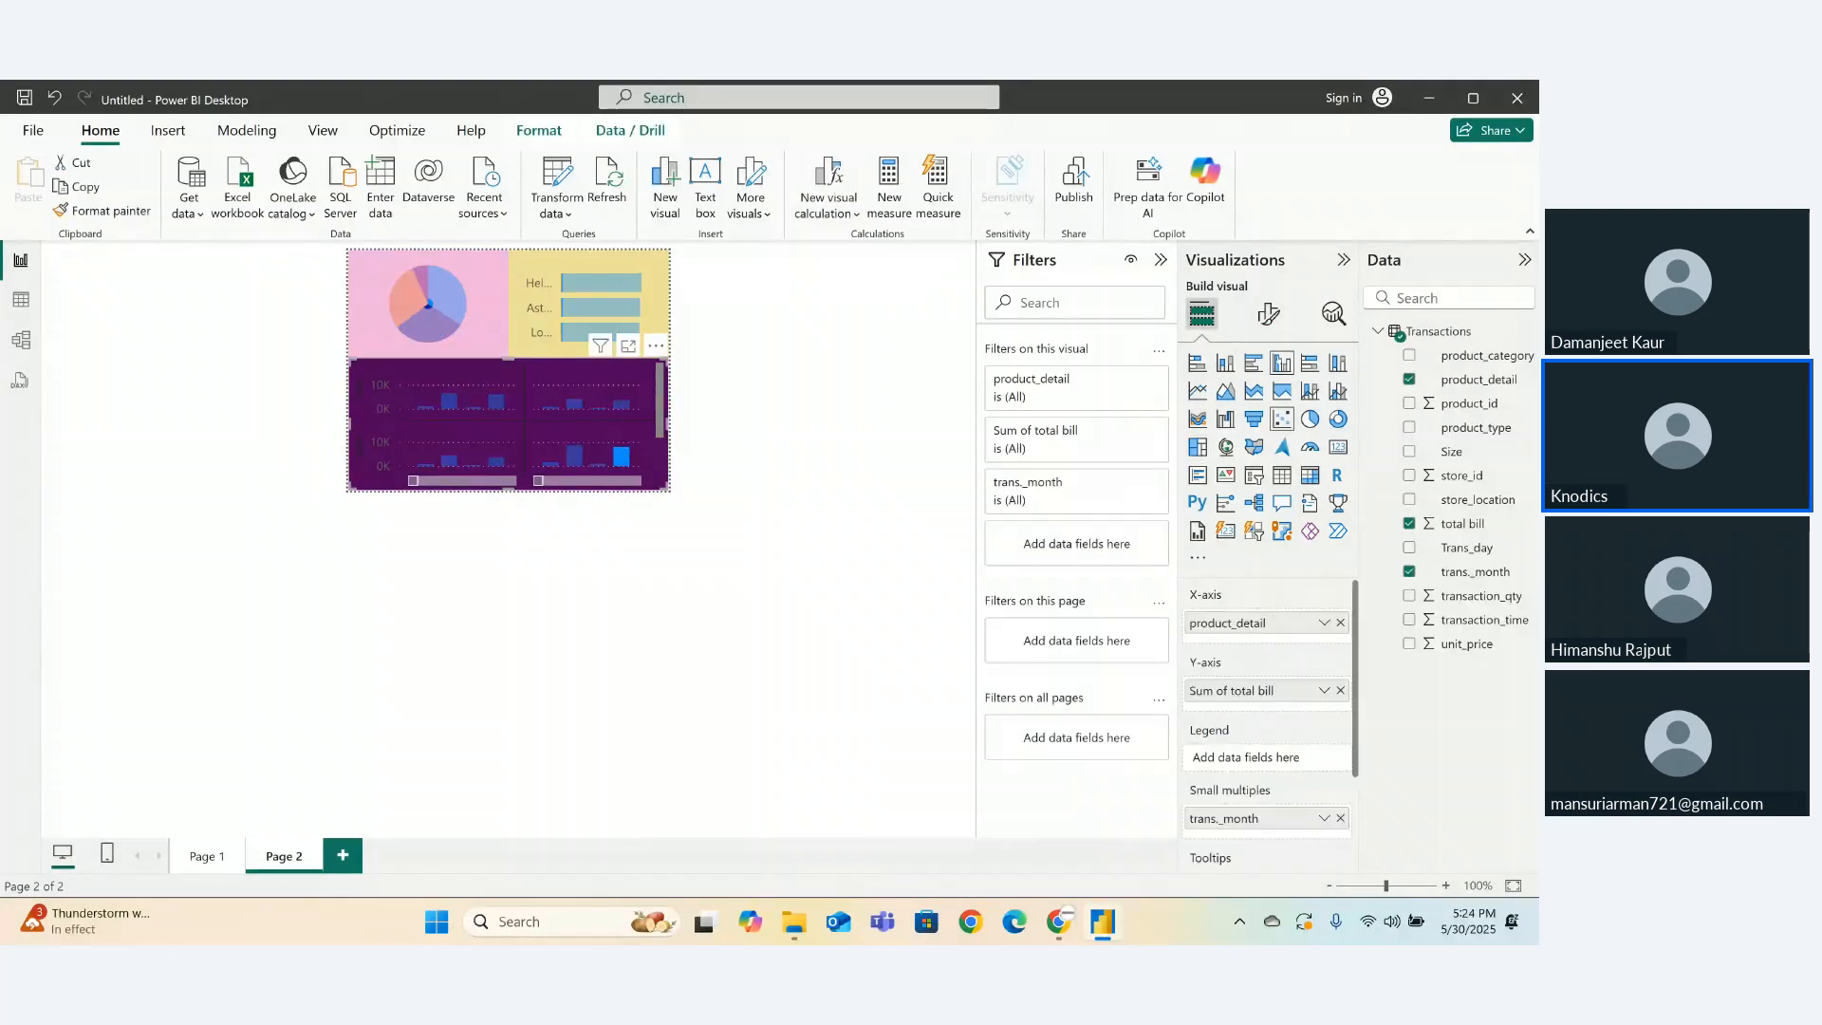
click(1268, 313)
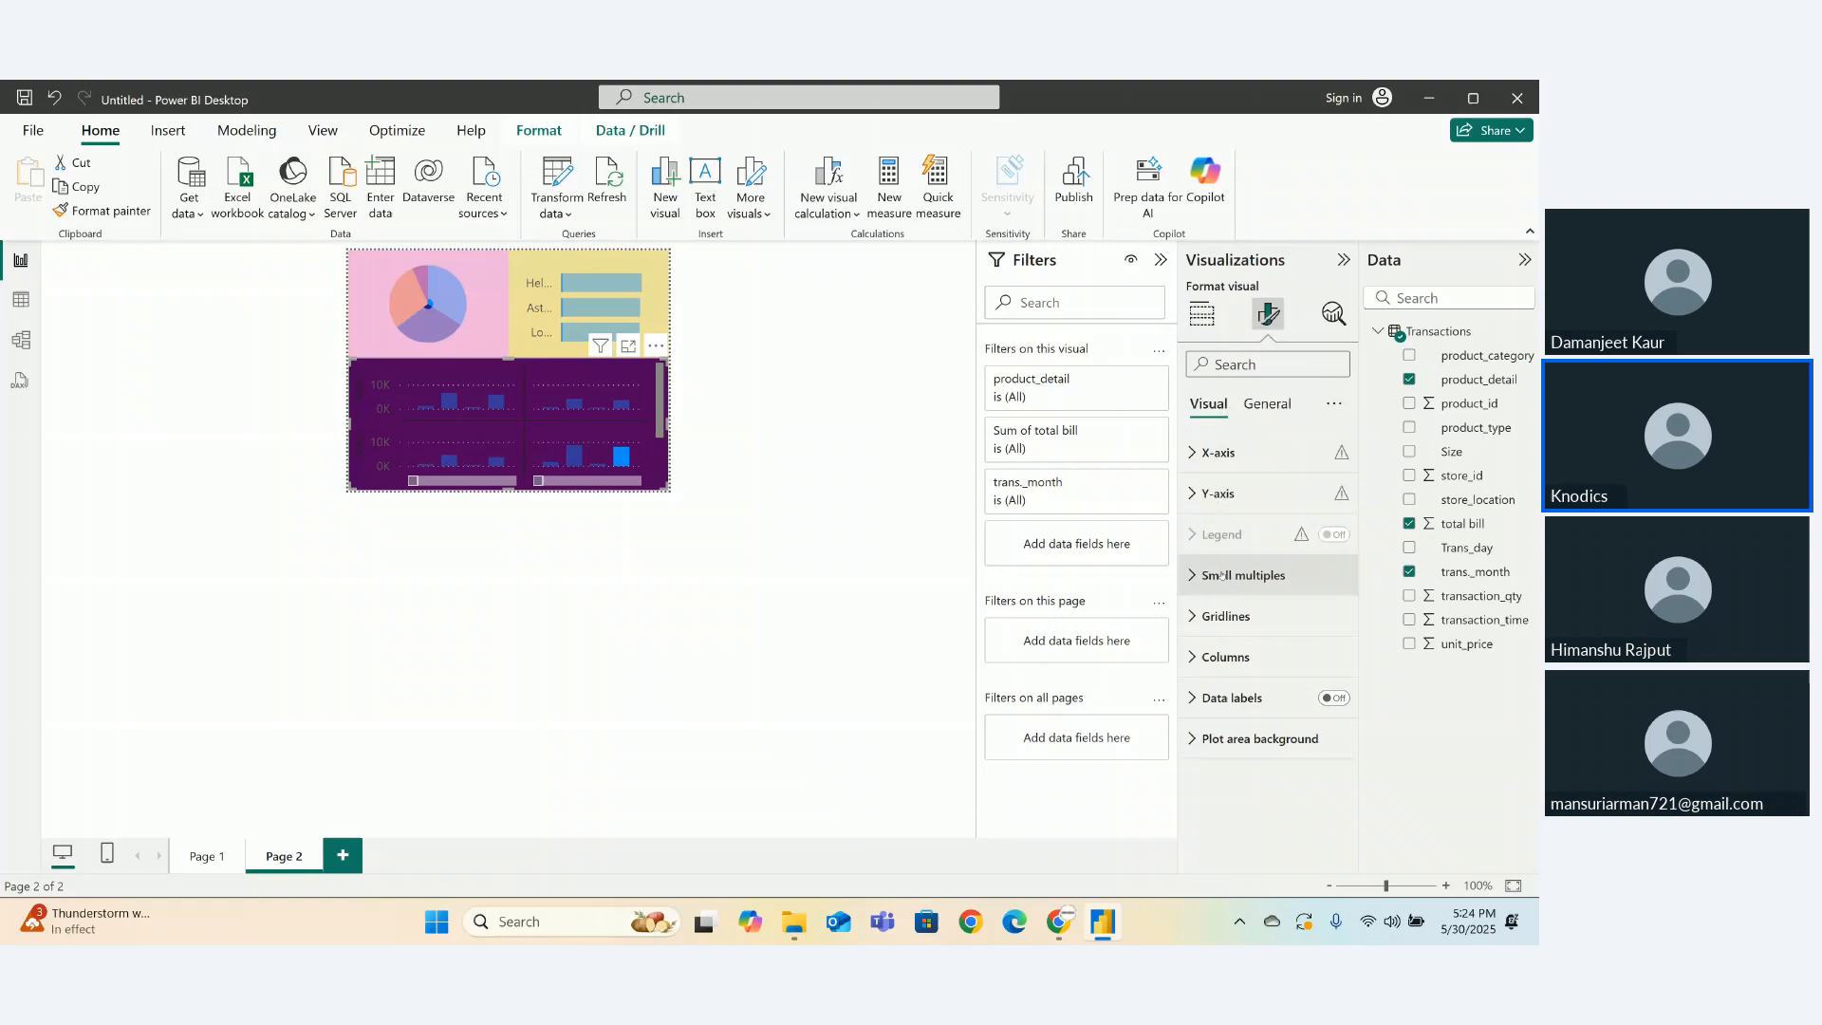
click(1264, 406)
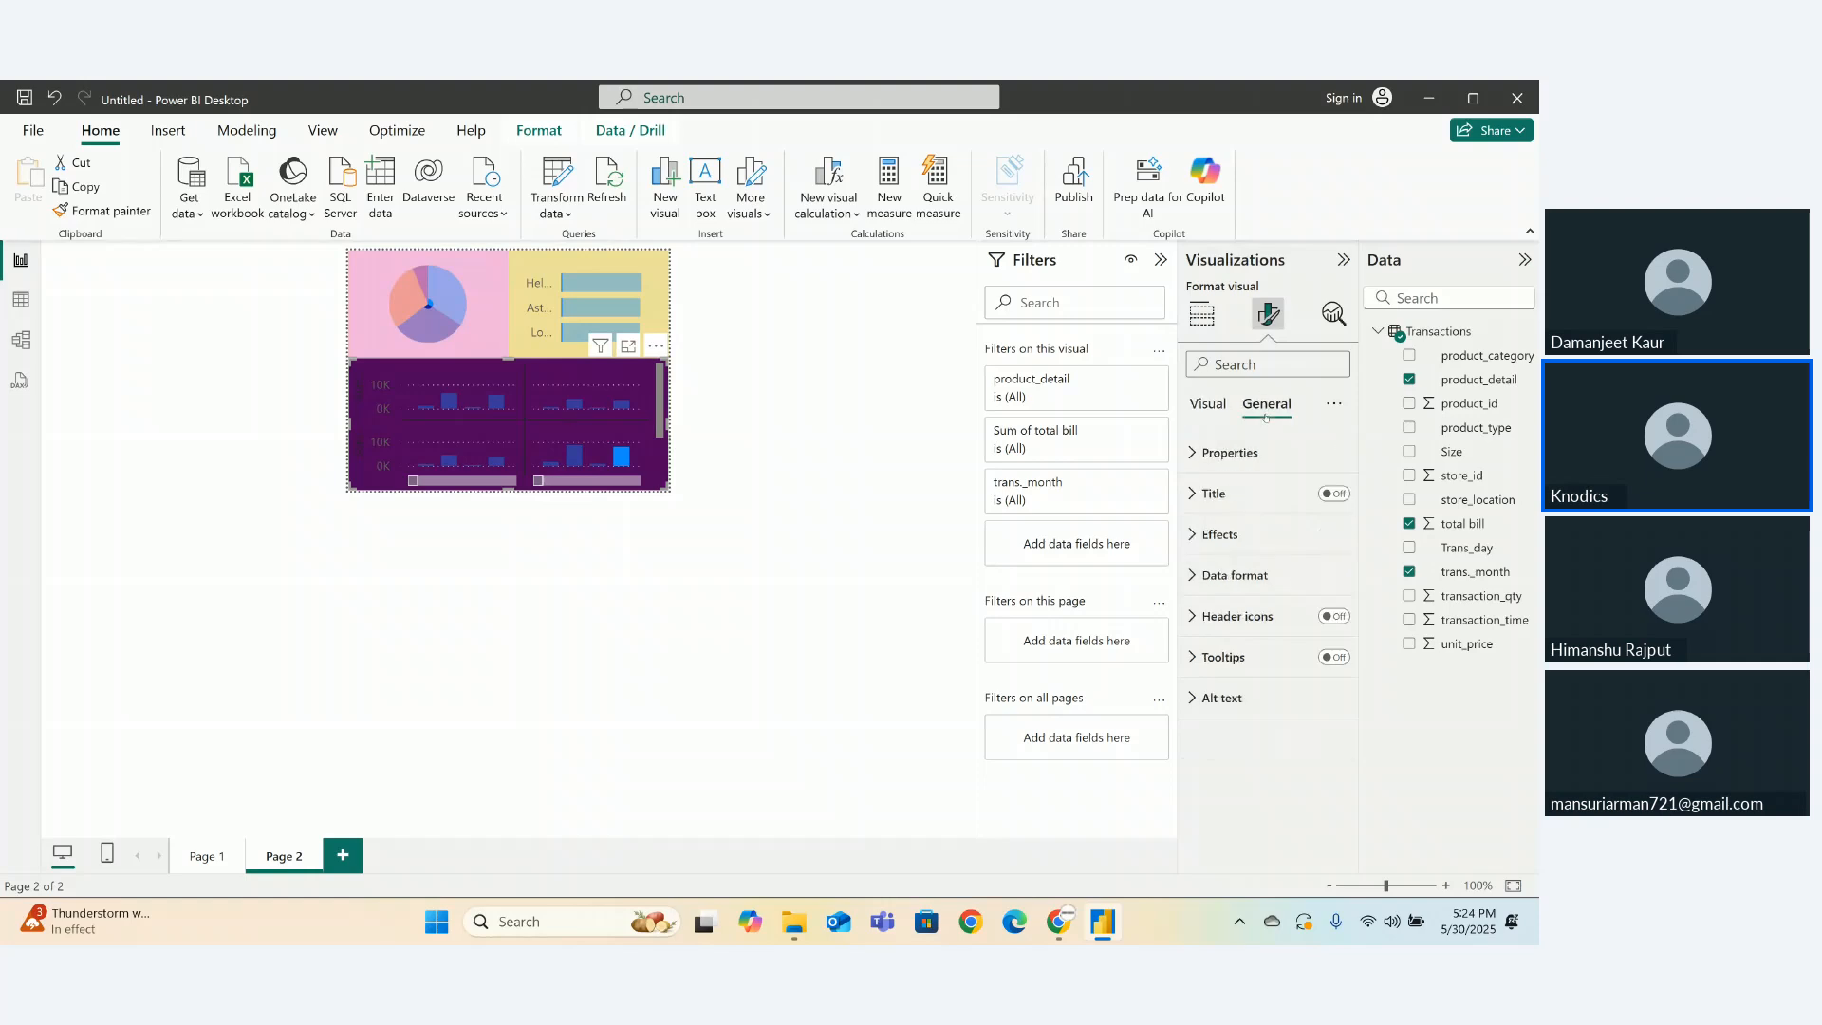
click(1191, 536)
click(1224, 633)
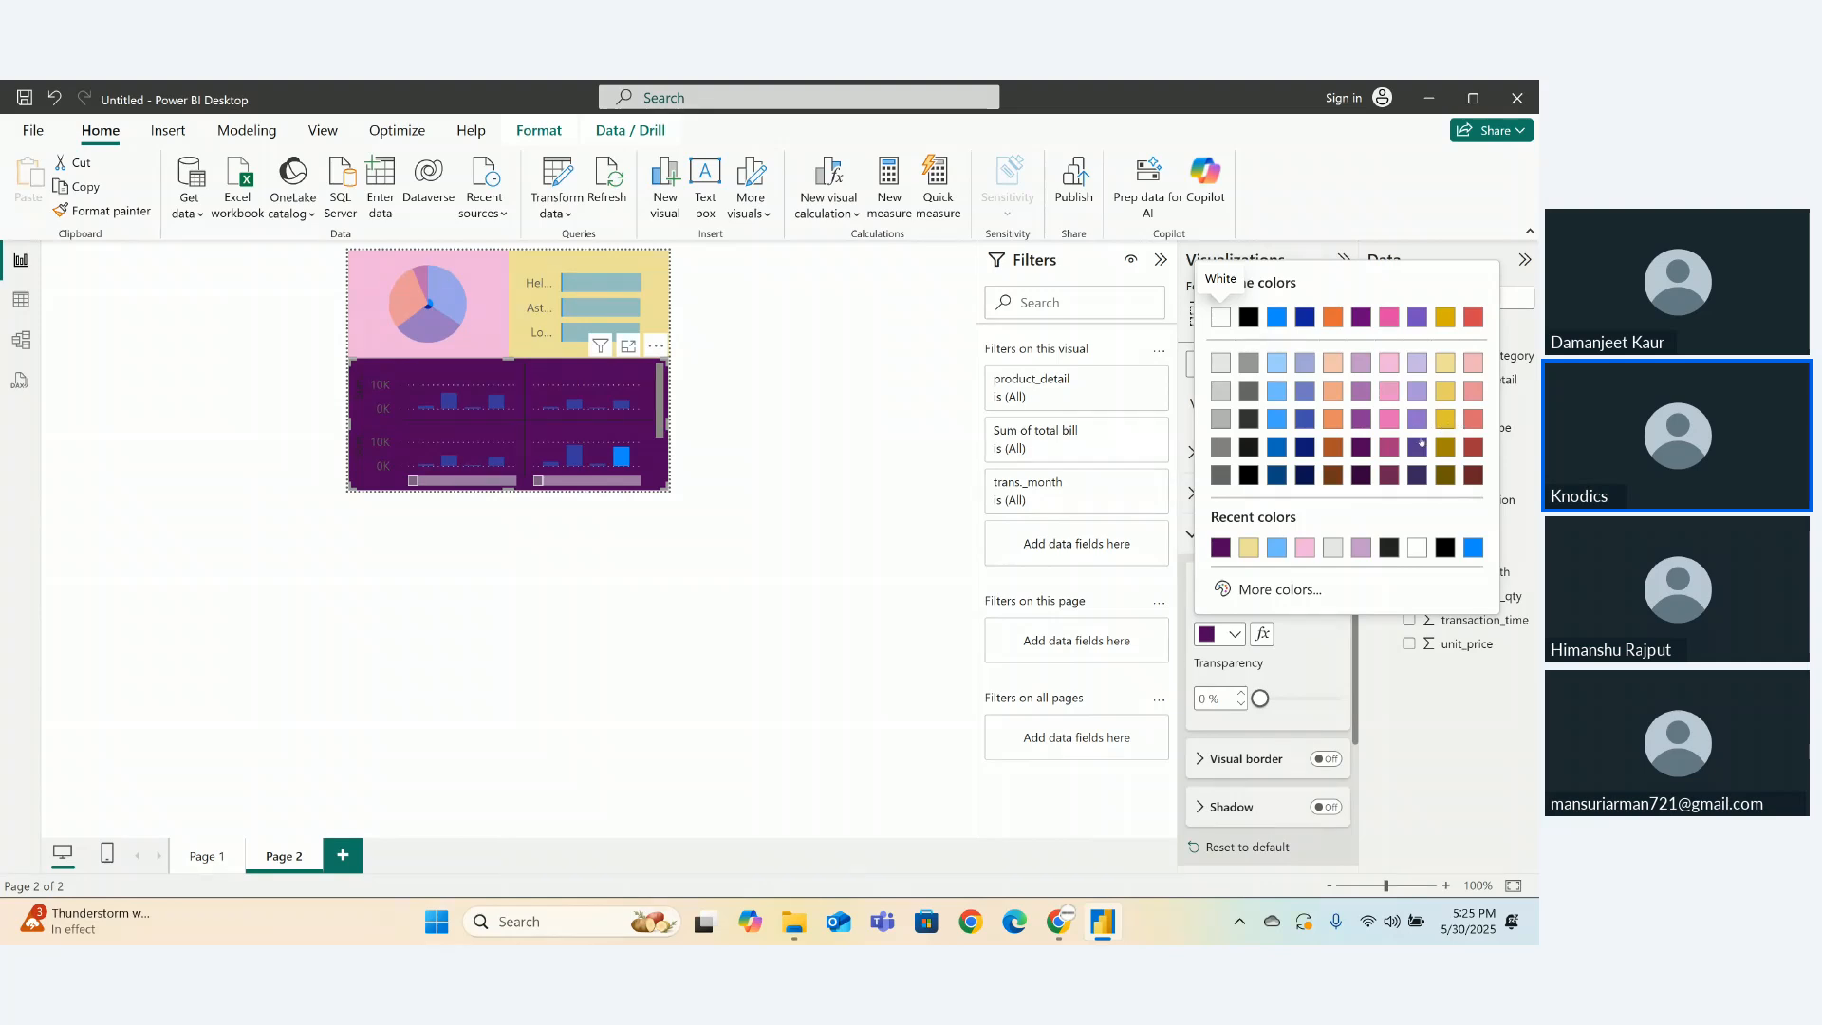
click(1413, 395)
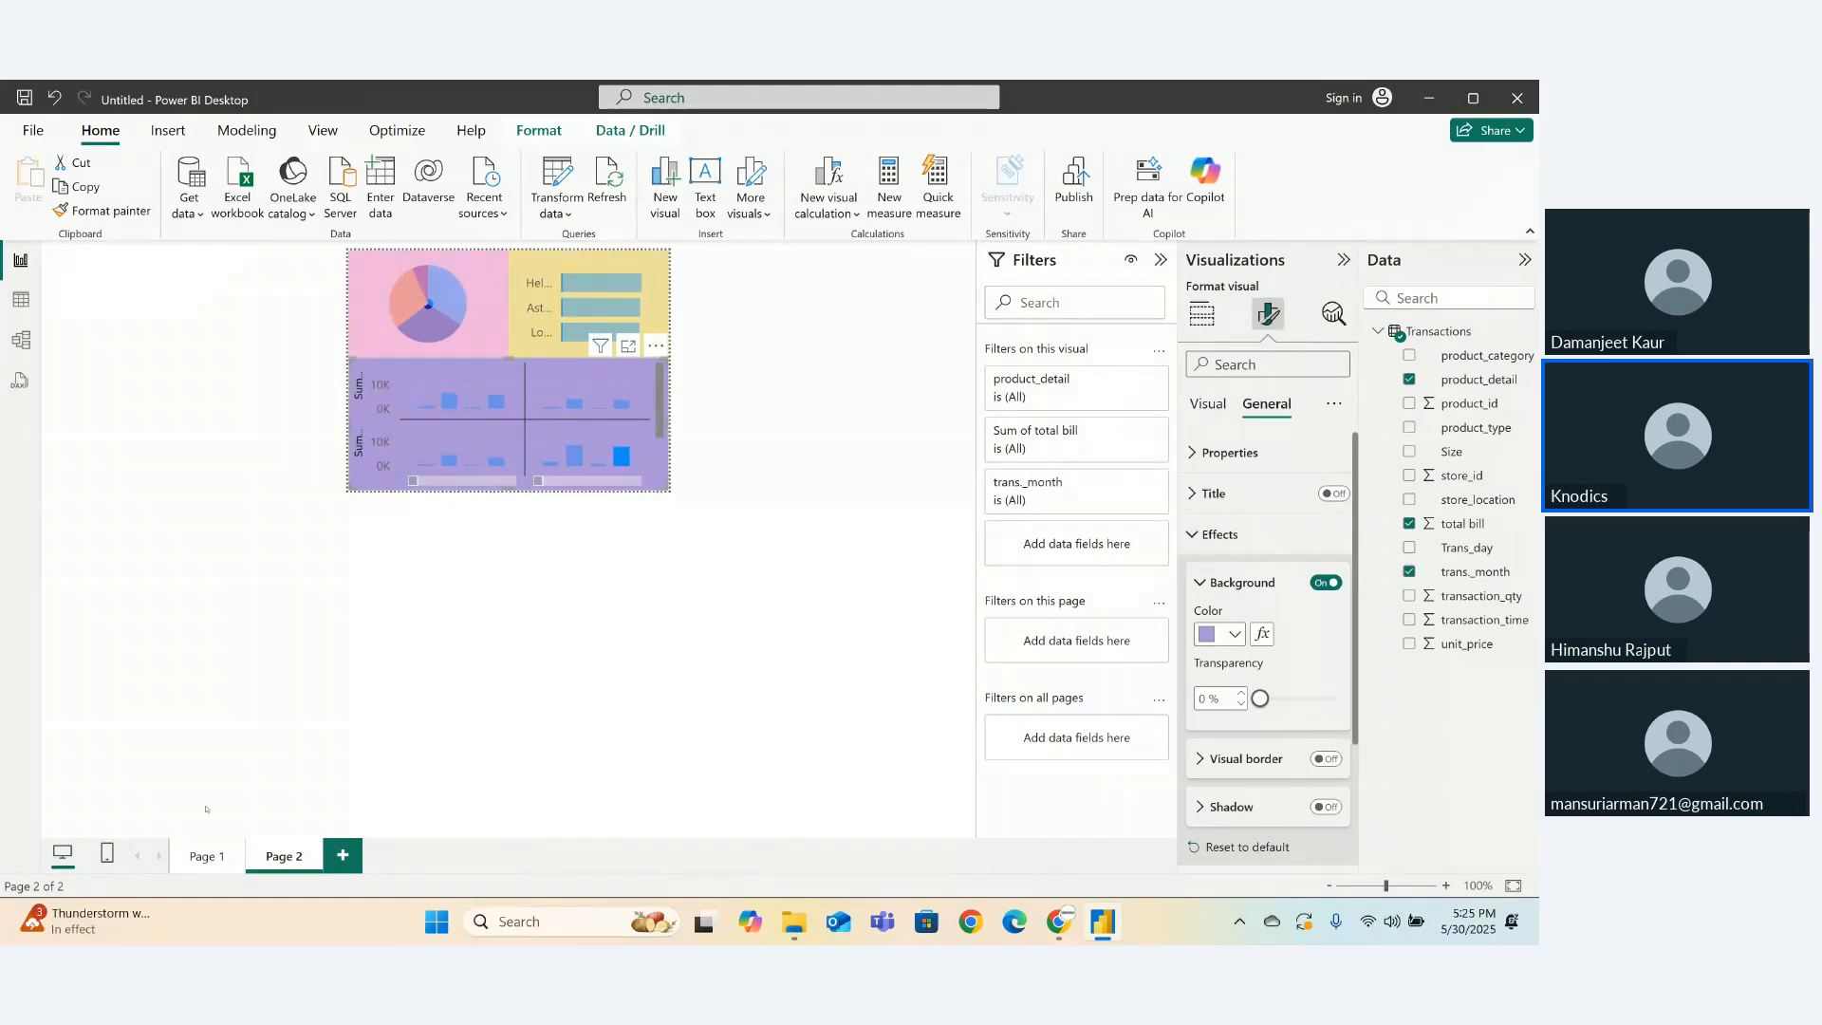
click(206, 855)
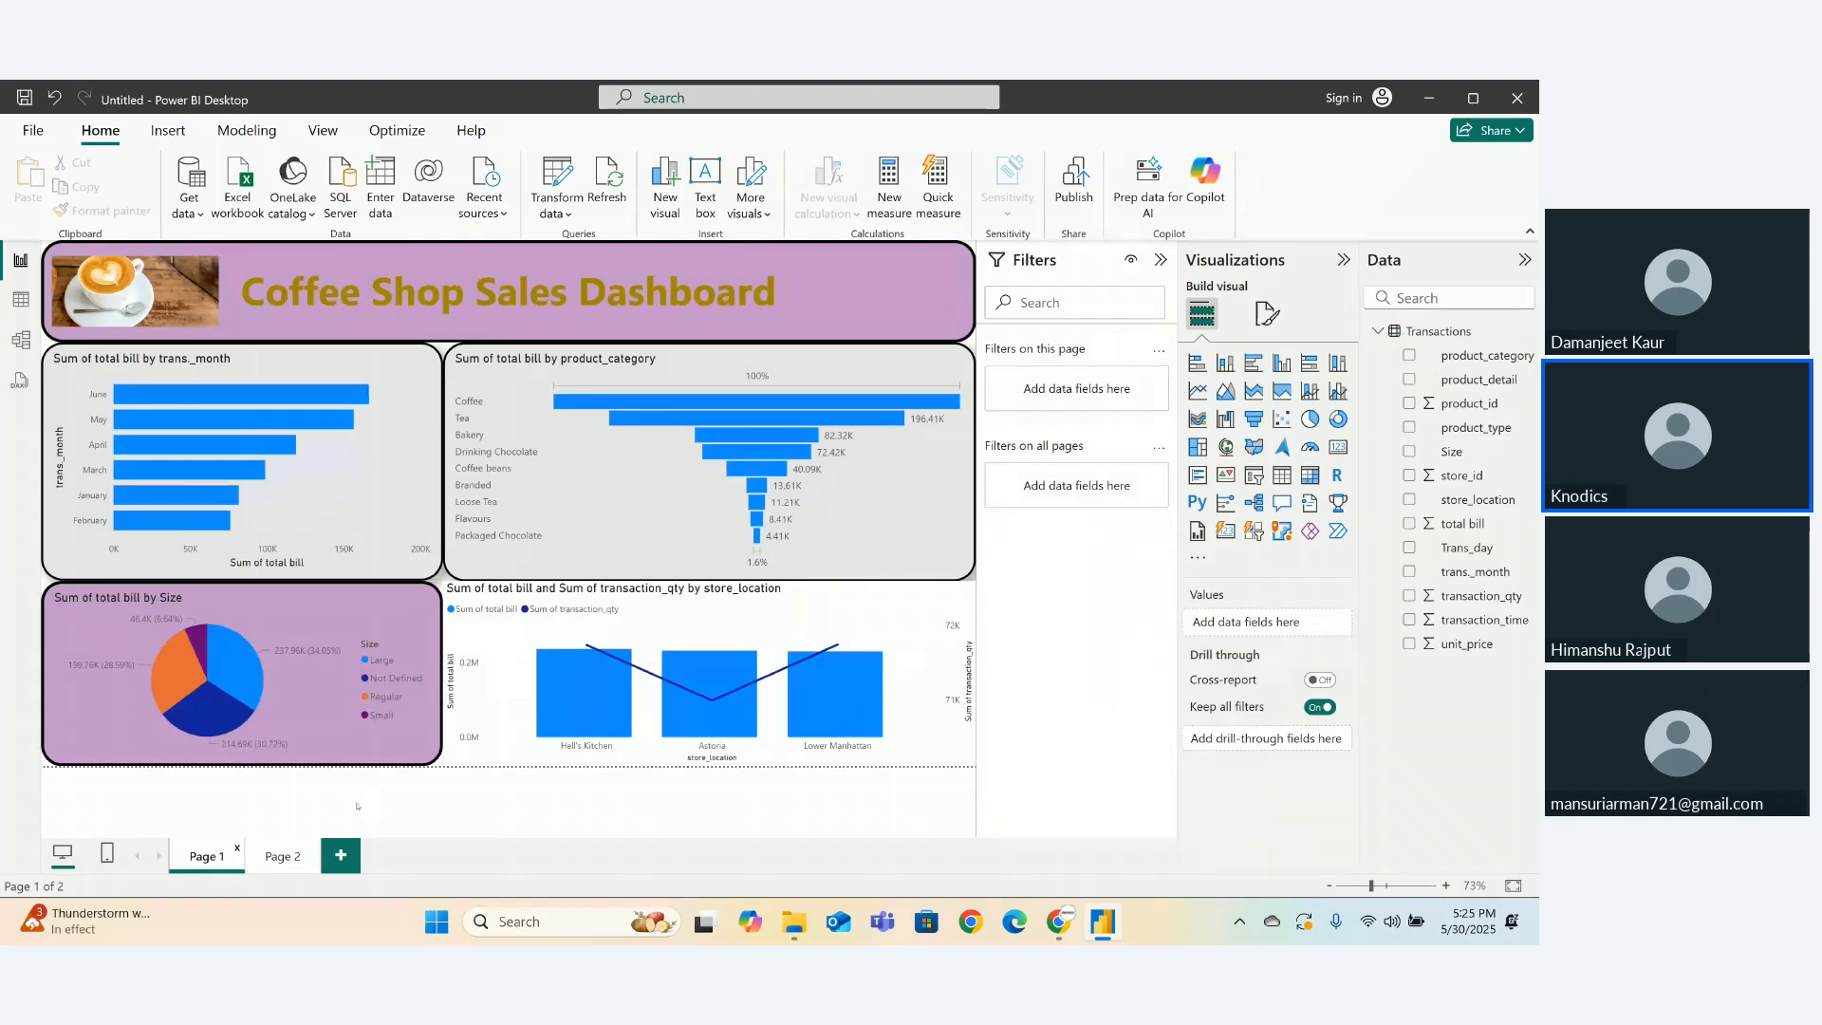
mouse_move(231, 716)
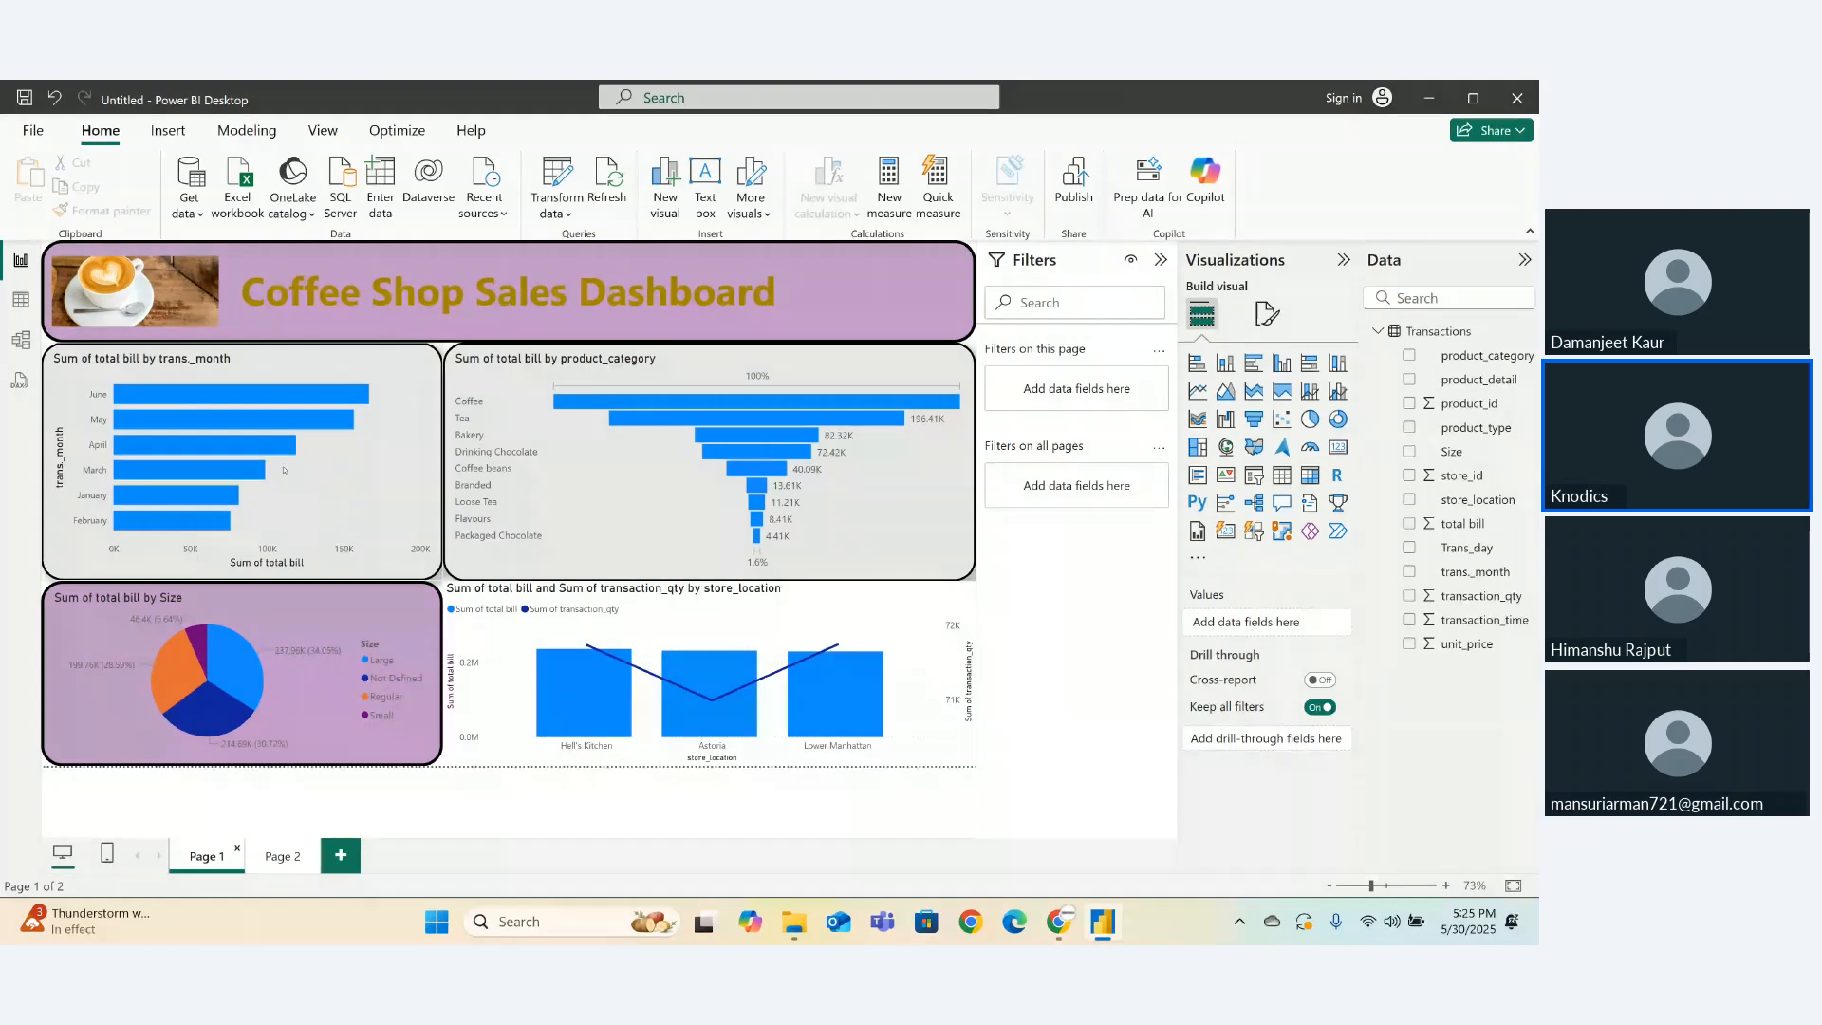
click(282, 856)
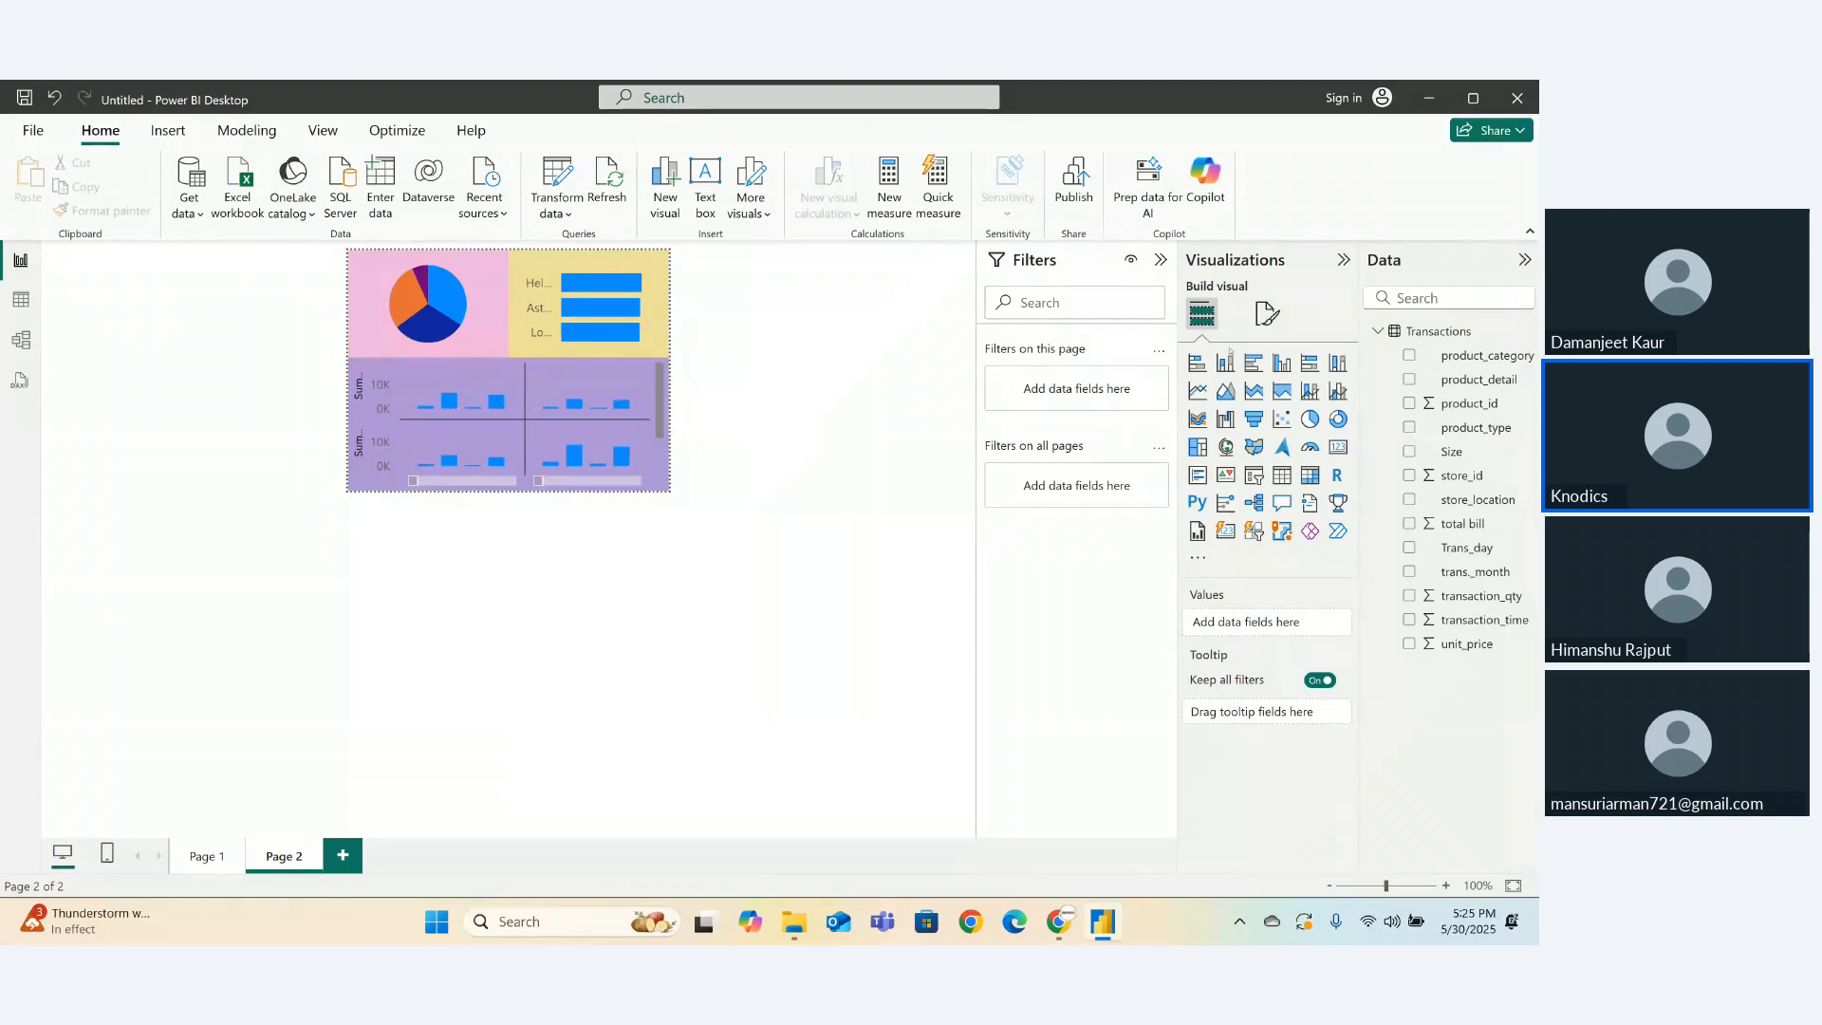
click(1267, 313)
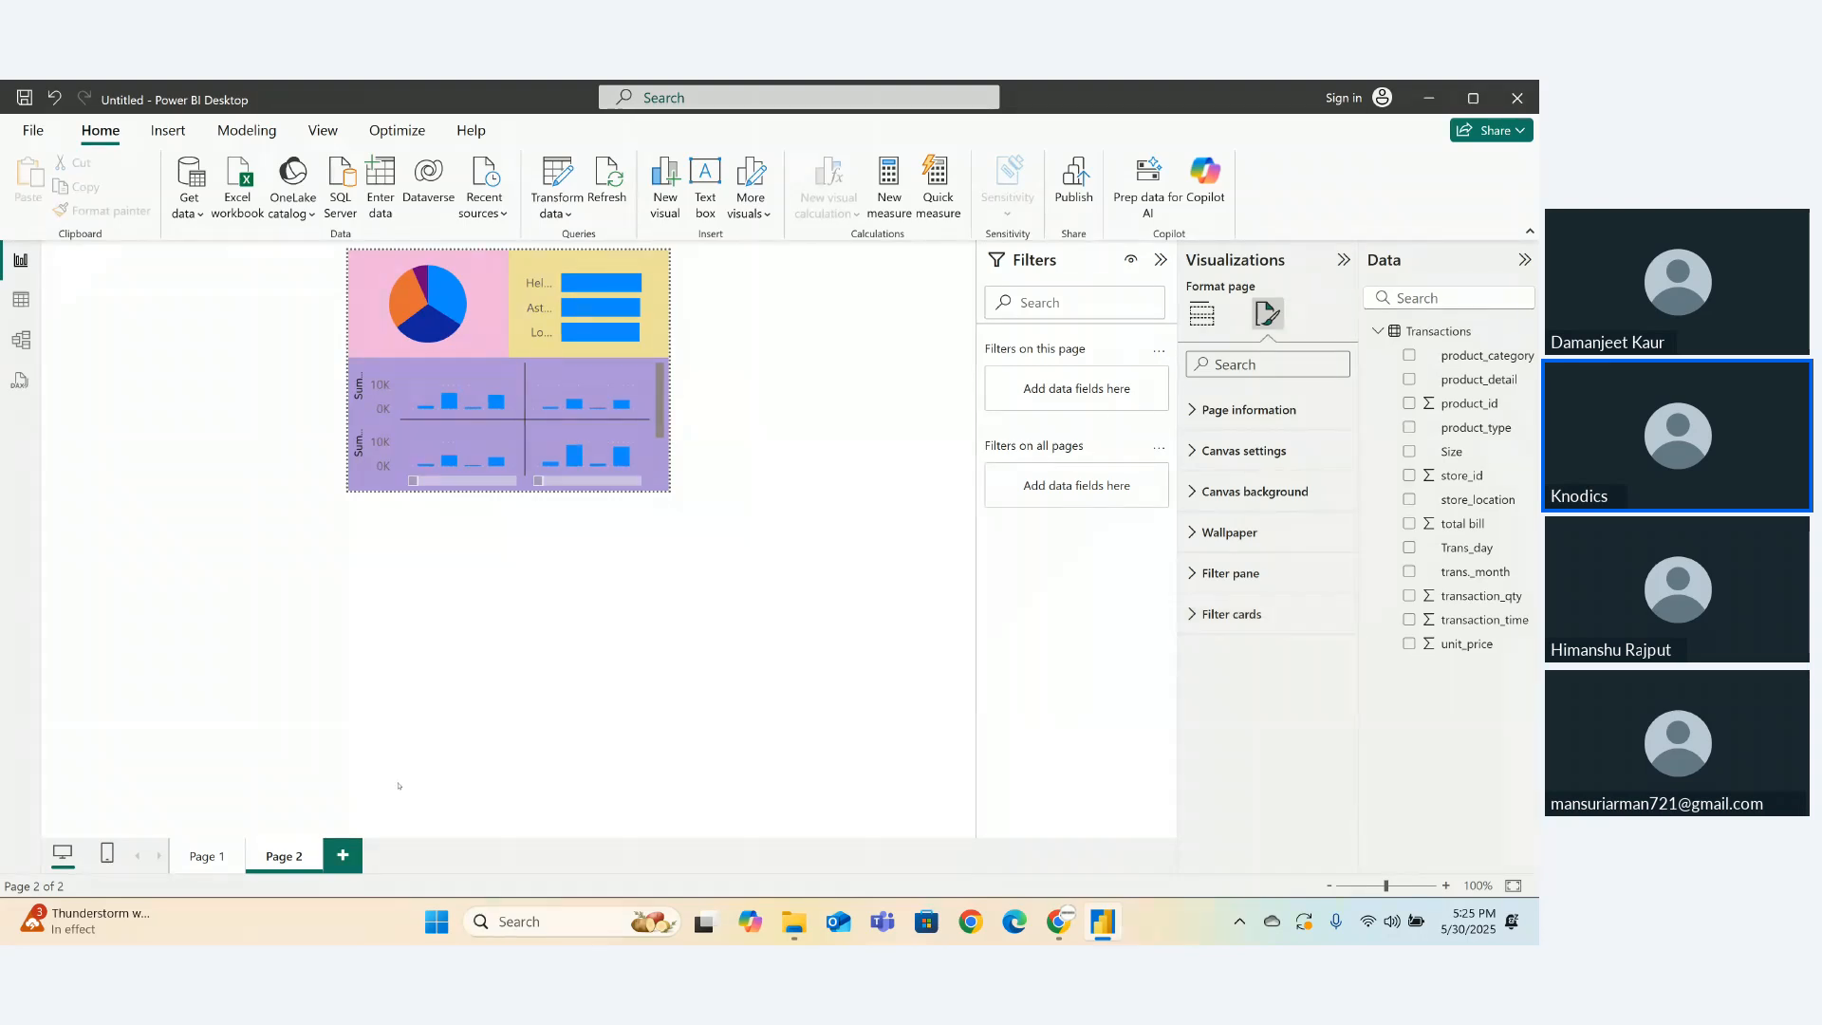
- On Page 1, set the trans._month bar chart's tooltip to the Report page Page 2
click(207, 856)
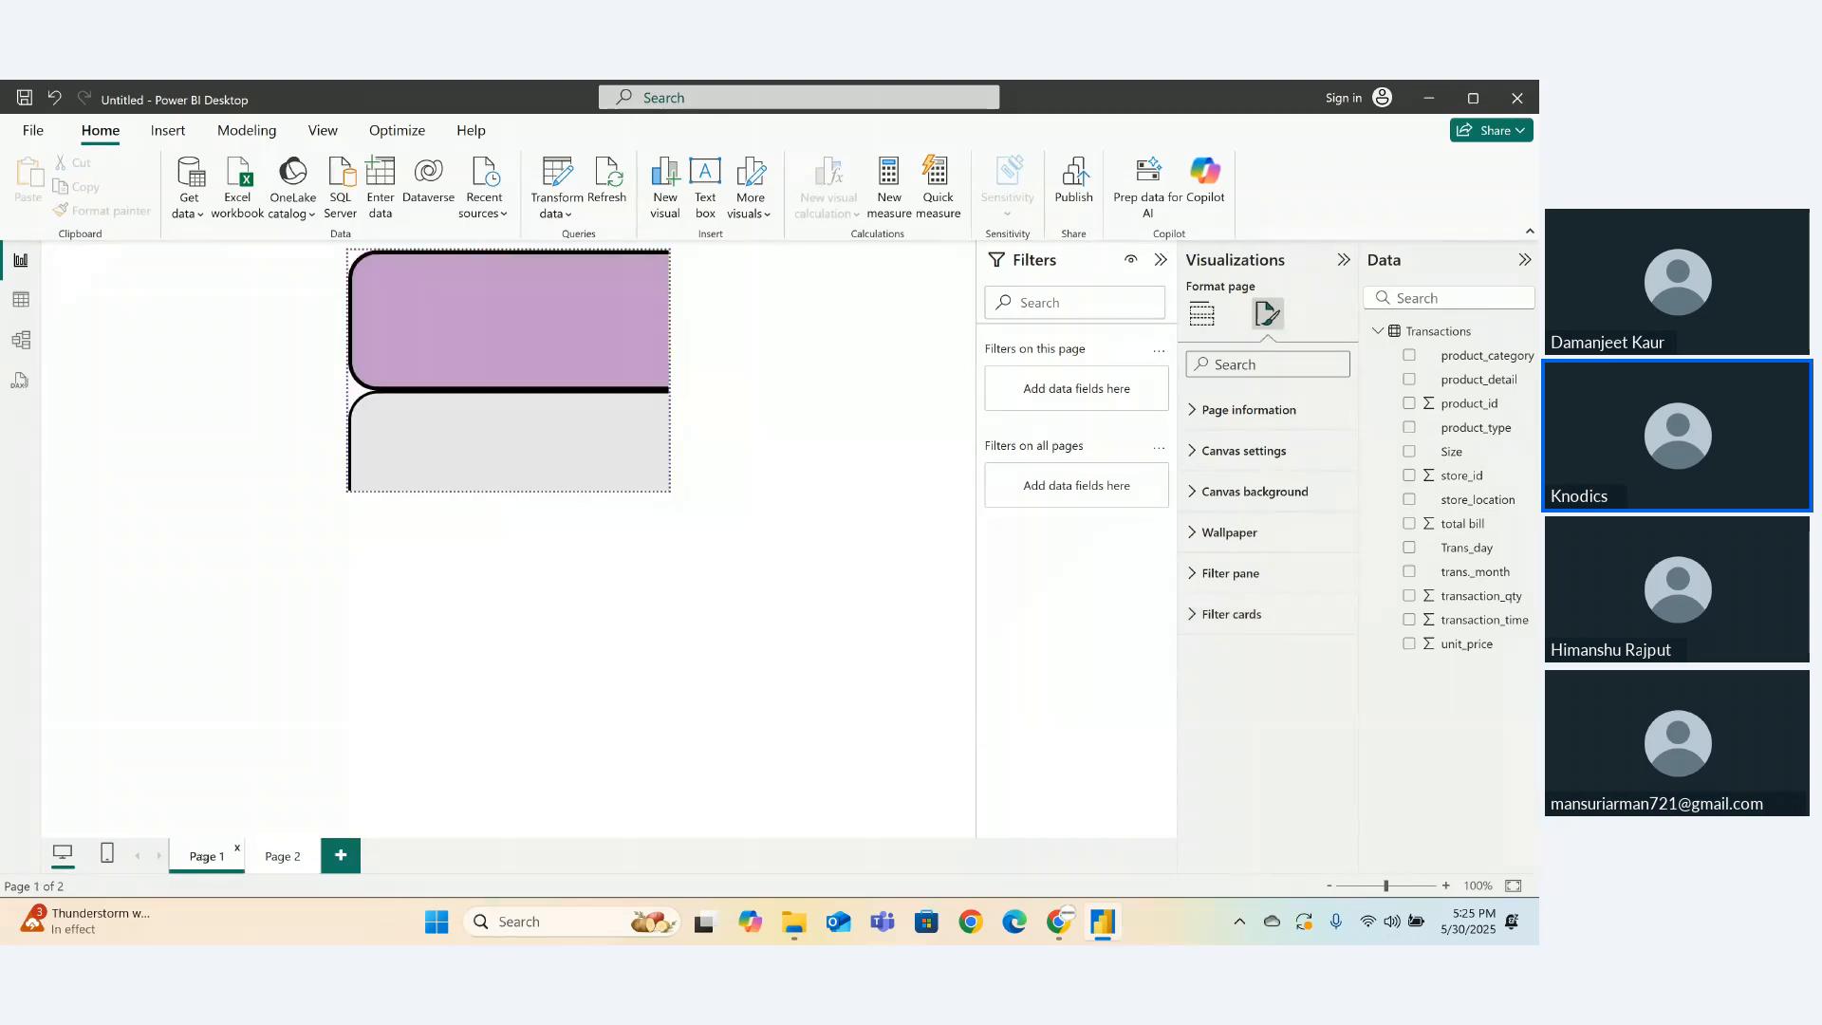
click(379, 494)
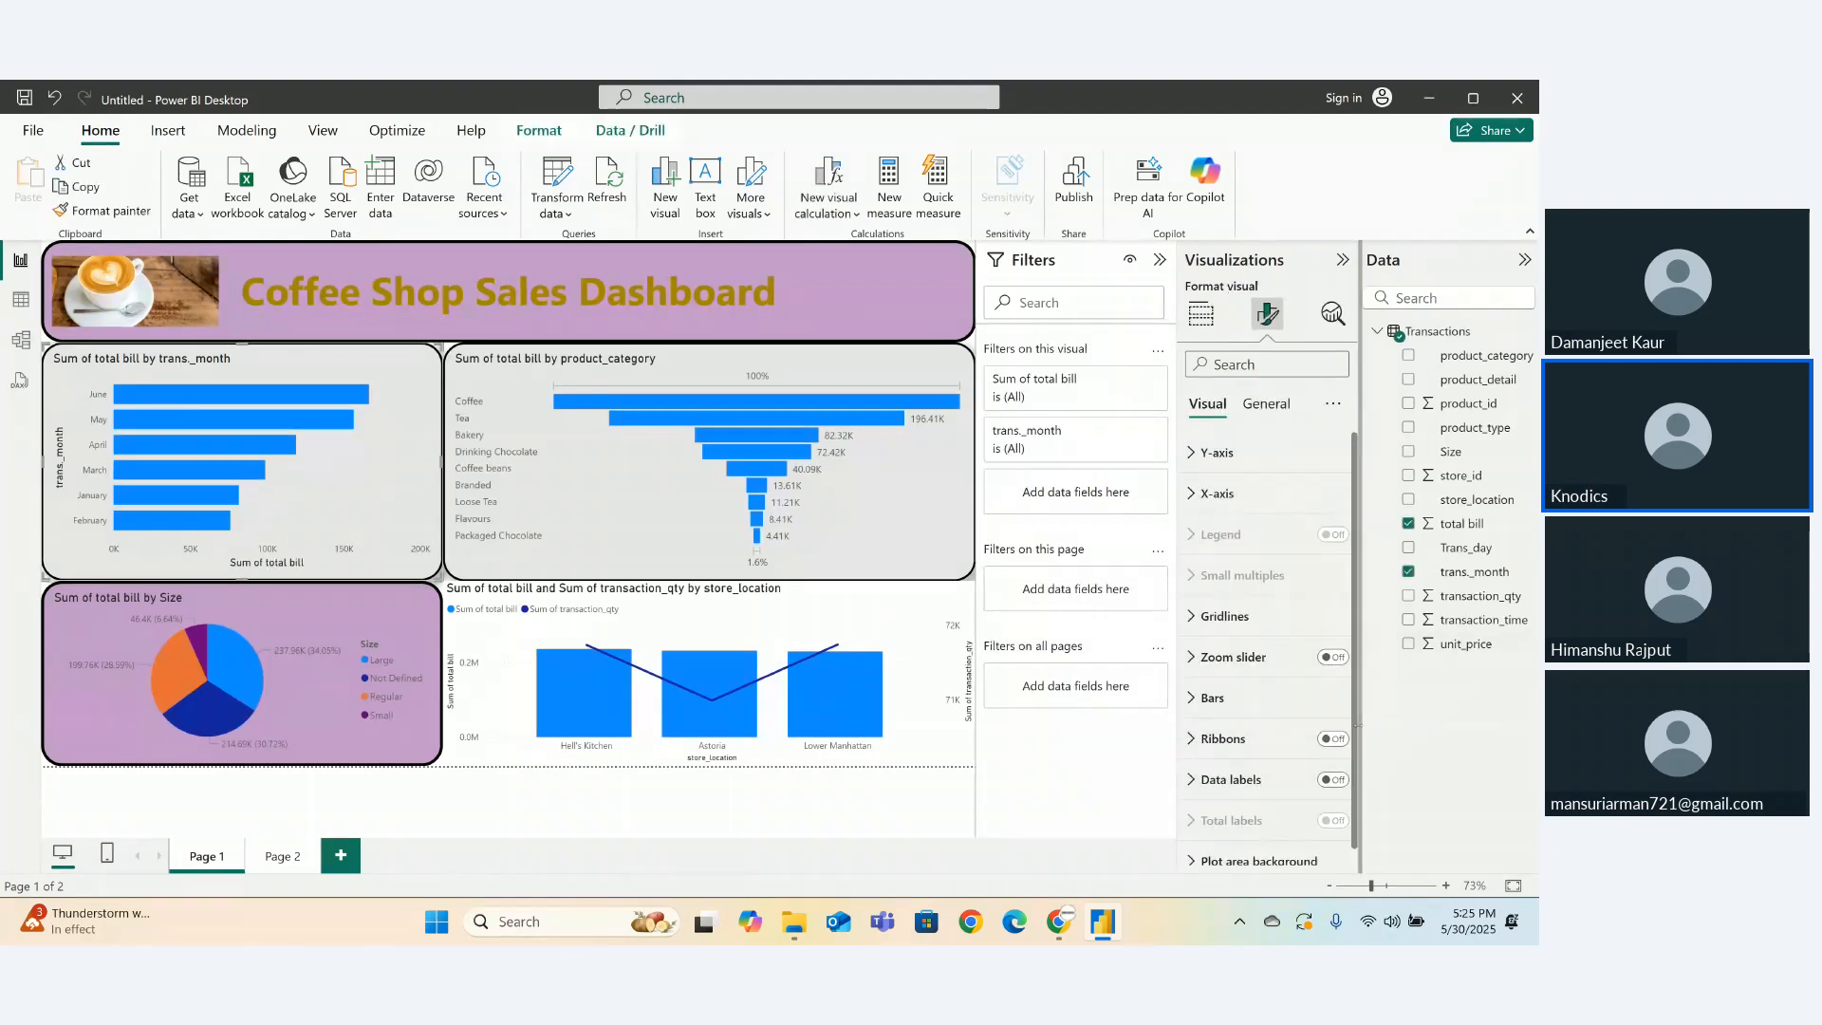
scroll(1355, 800, down, 1)
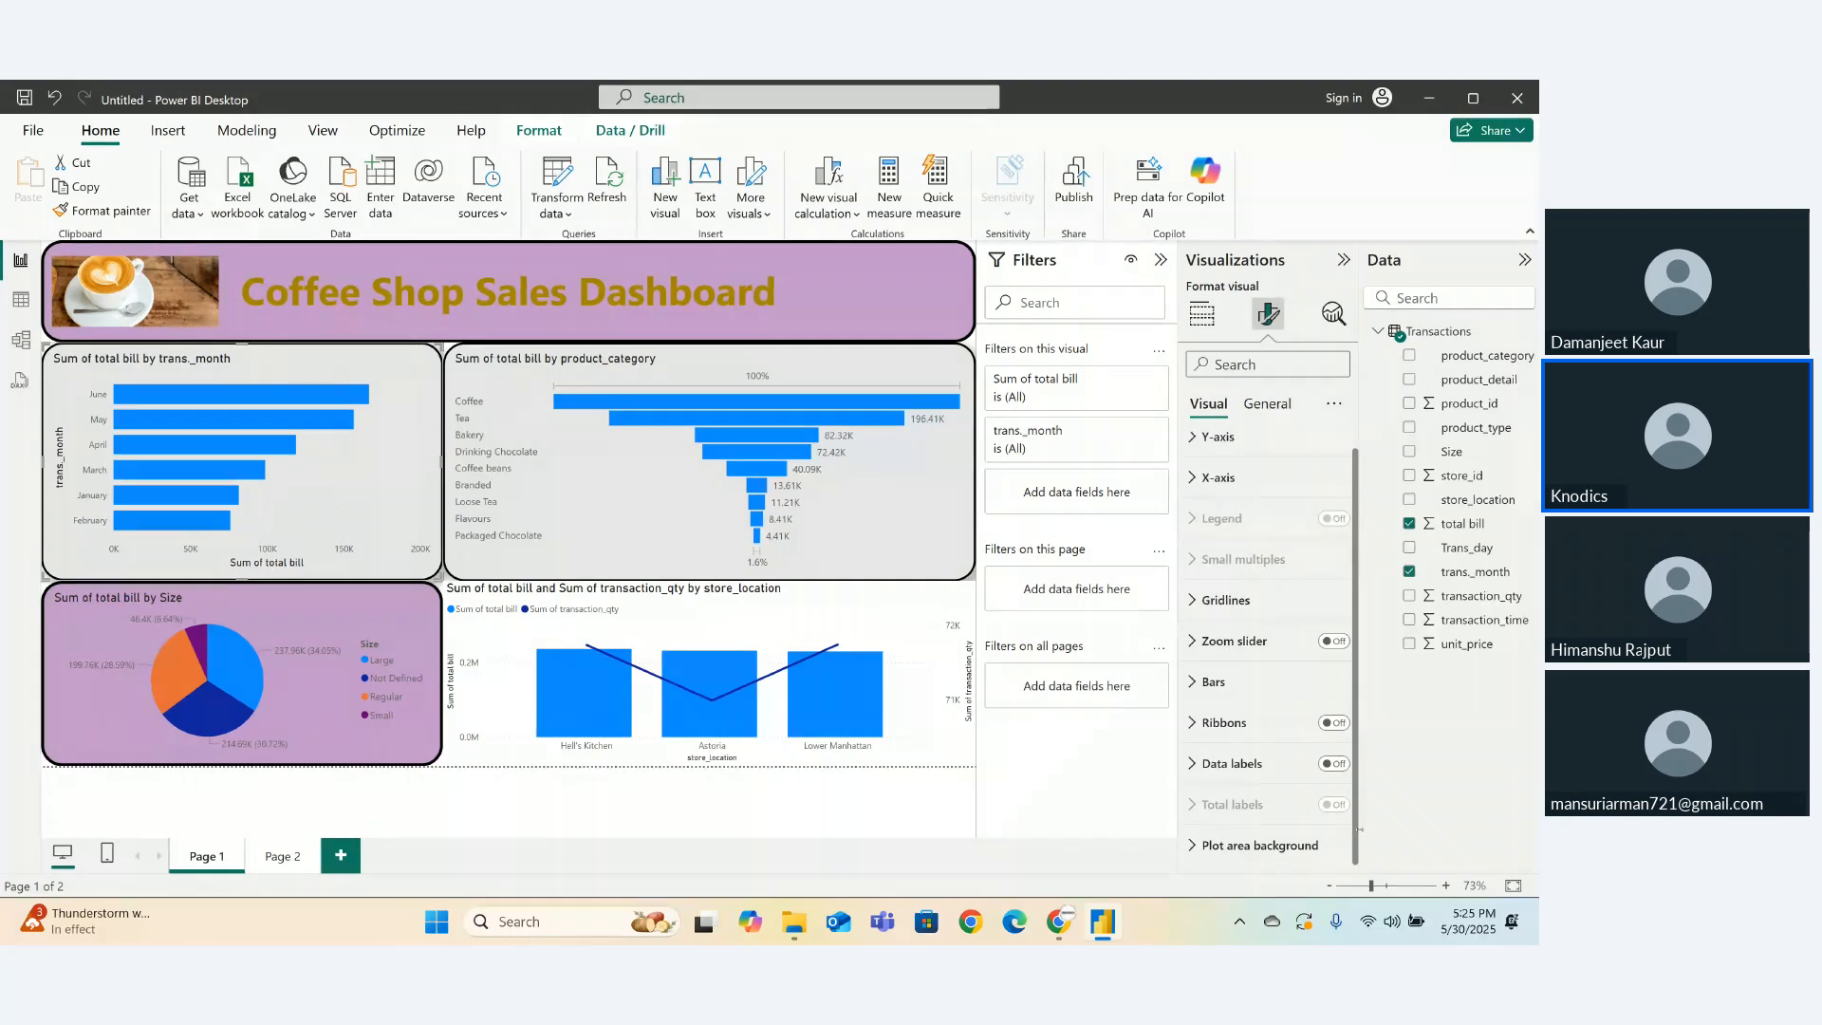
click(1267, 402)
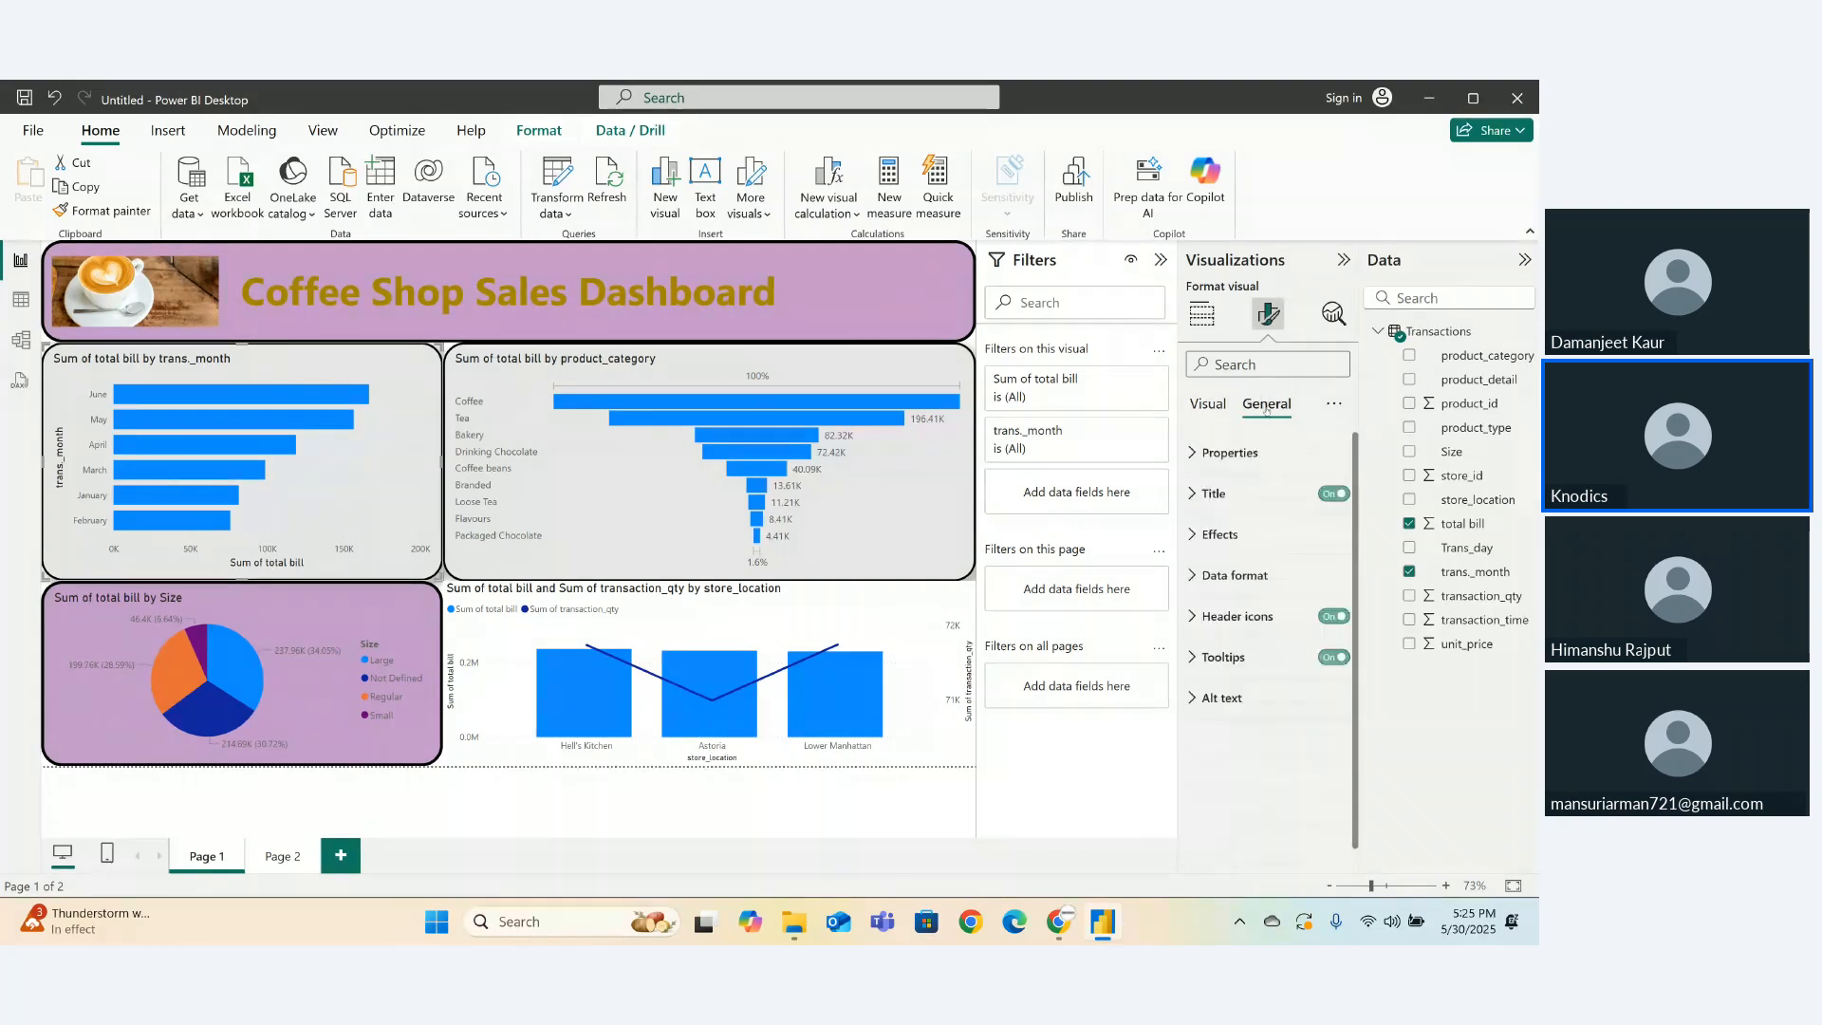
click(1190, 664)
click(1192, 666)
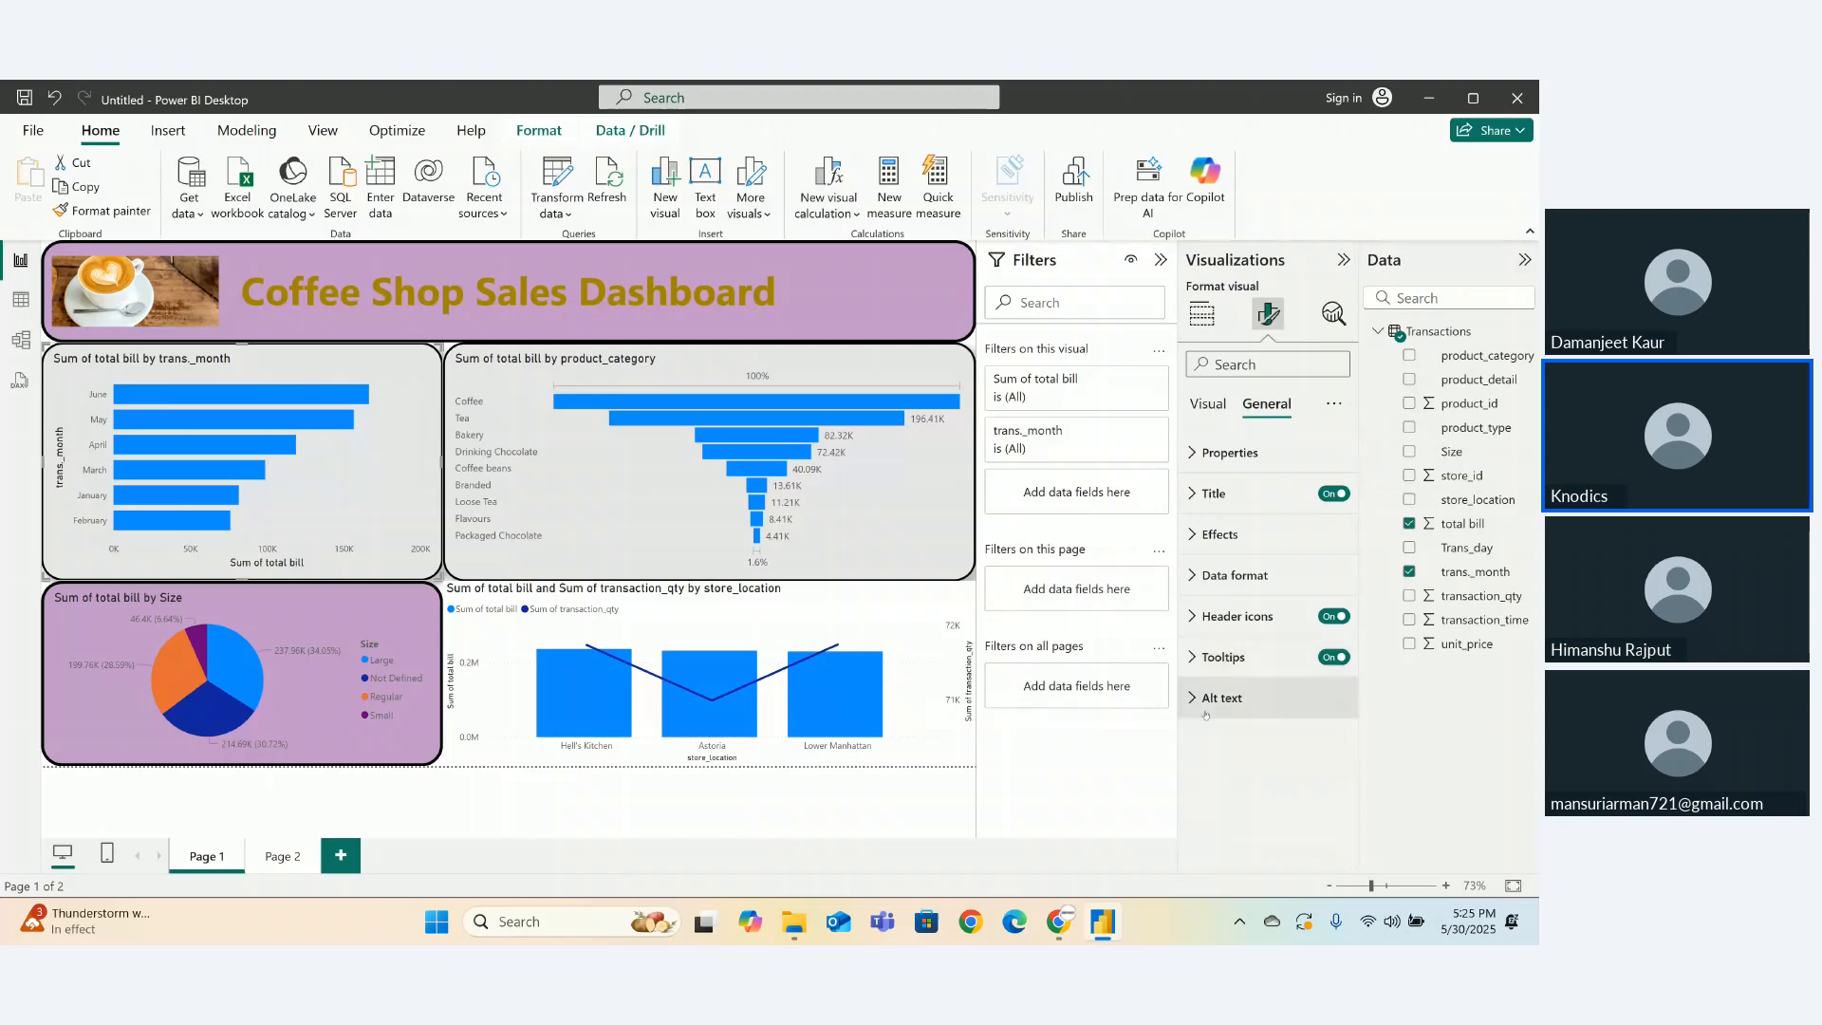
click(1194, 664)
click(1235, 755)
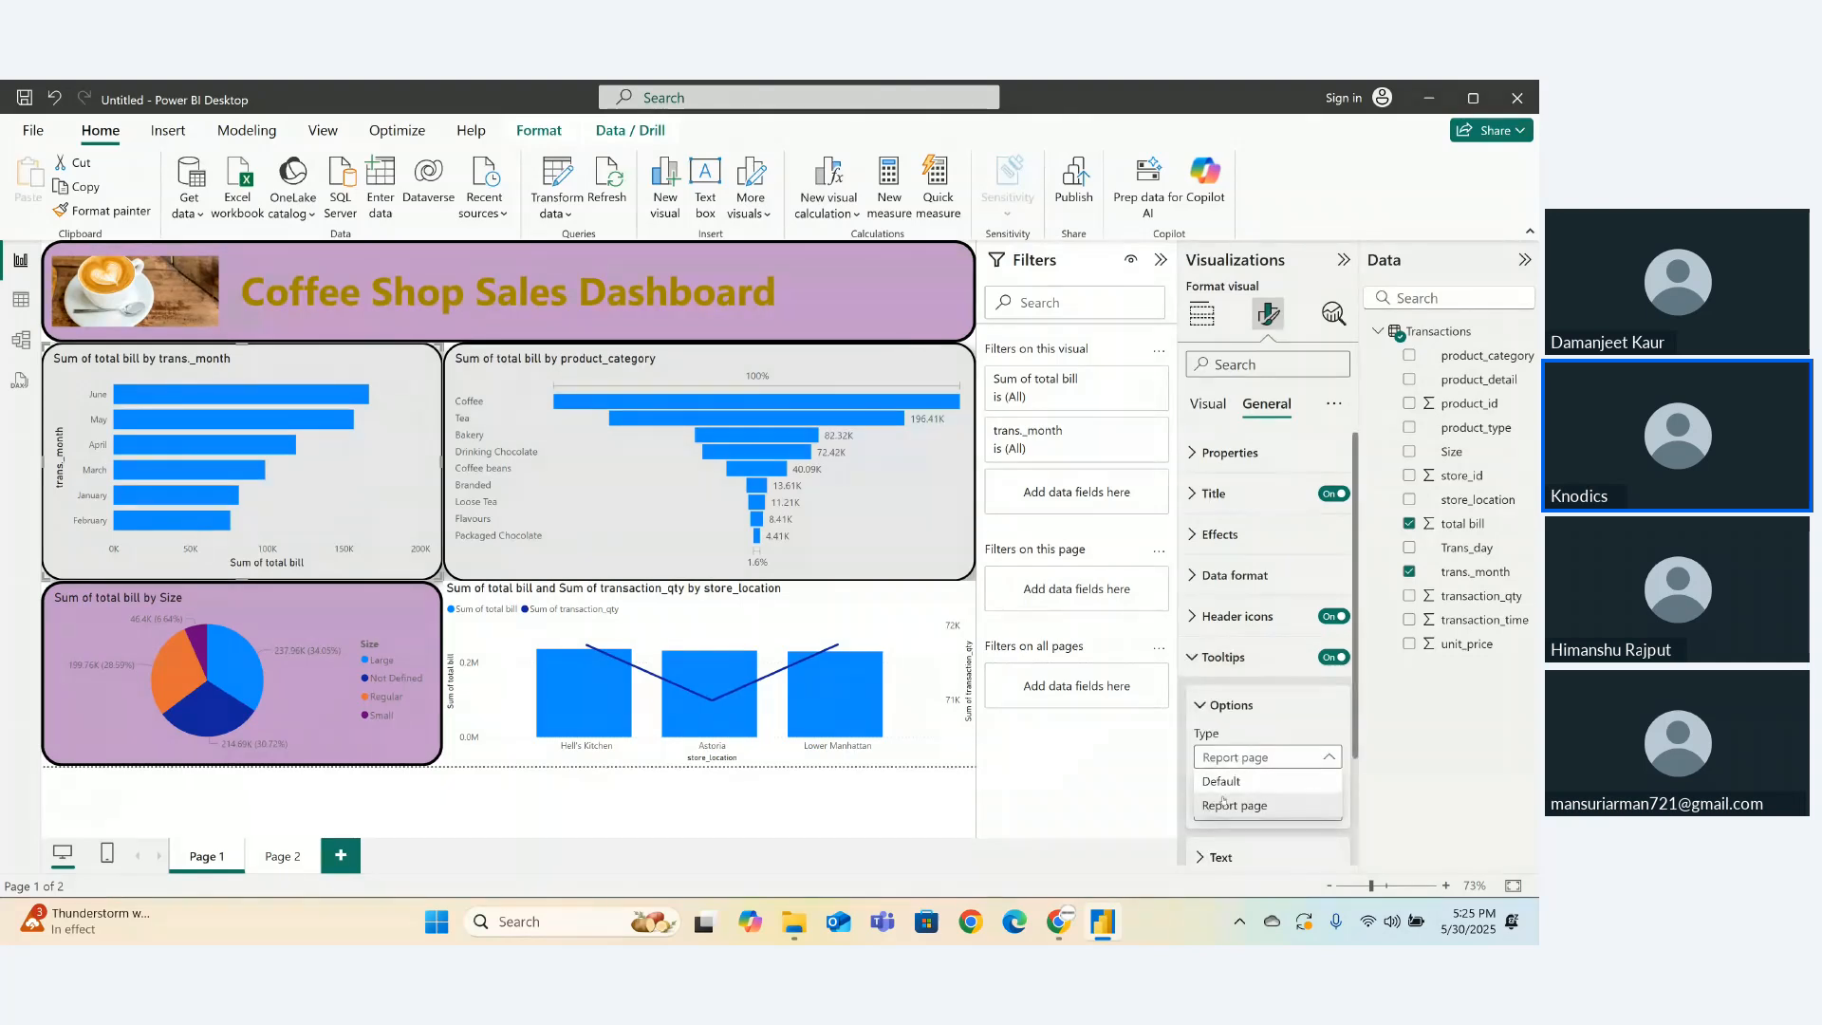
click(1221, 781)
click(1230, 756)
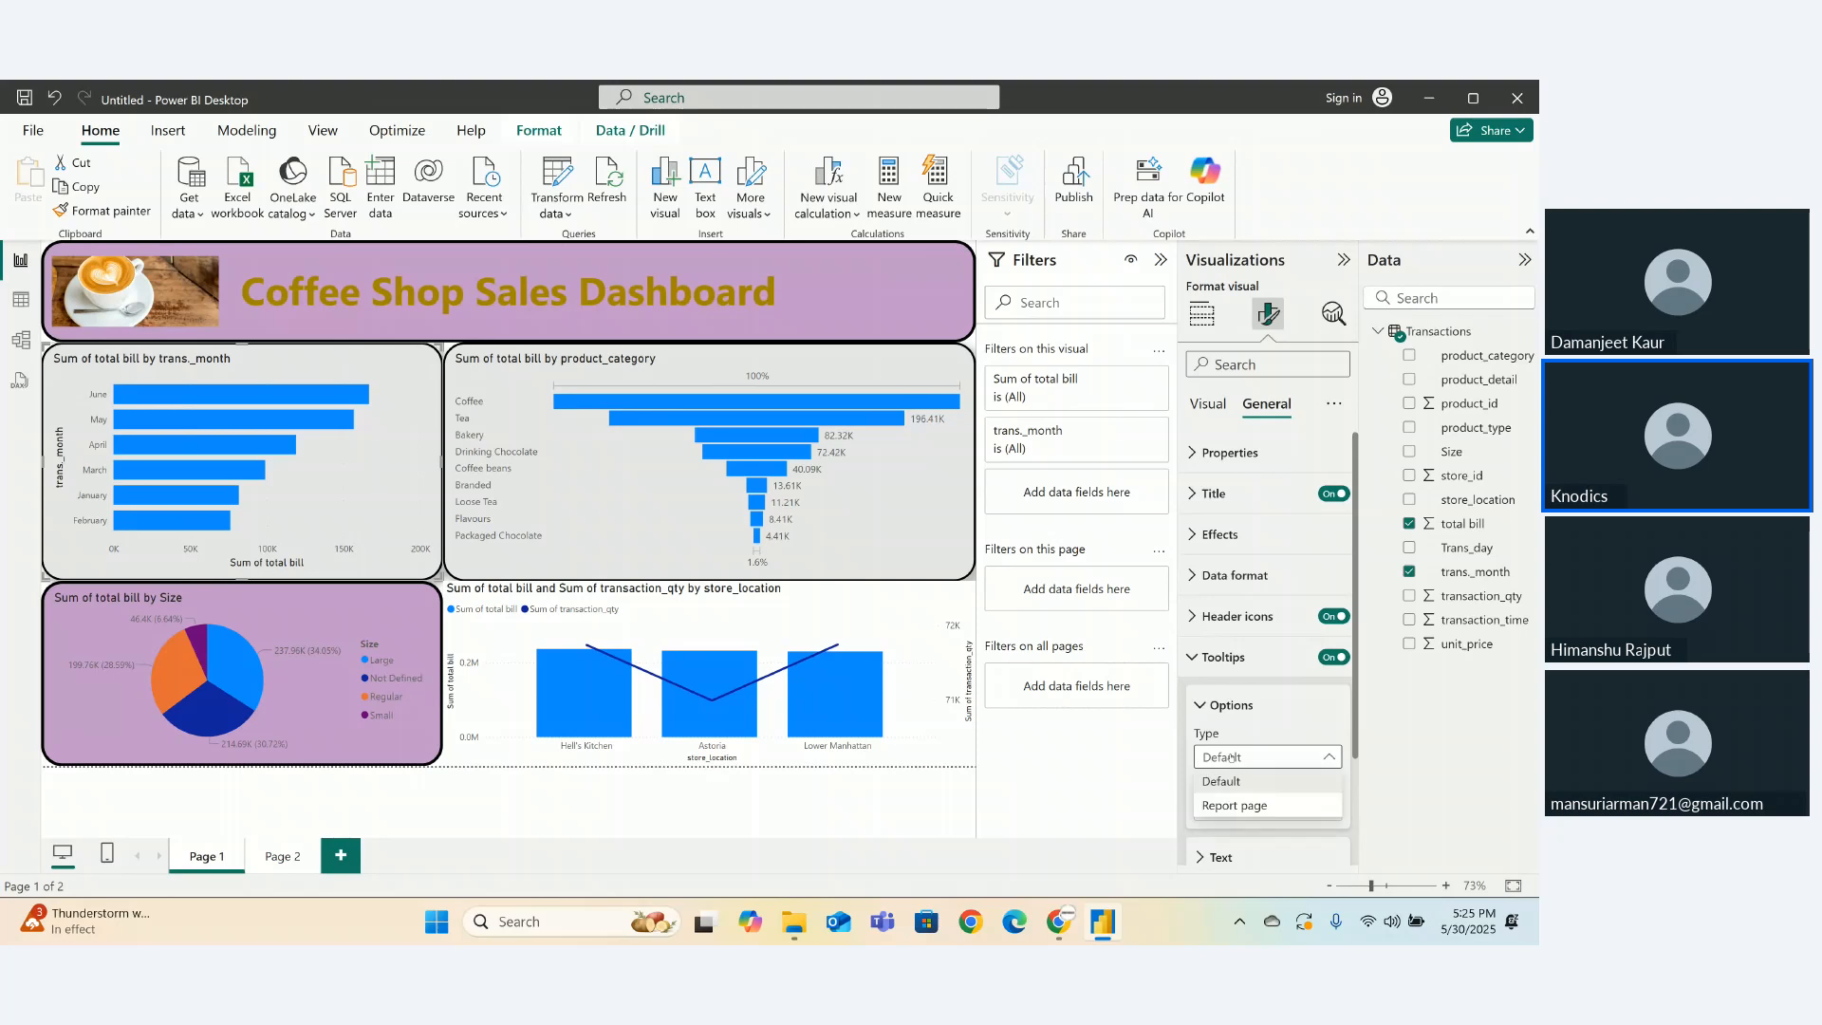
click(1233, 804)
click(1219, 812)
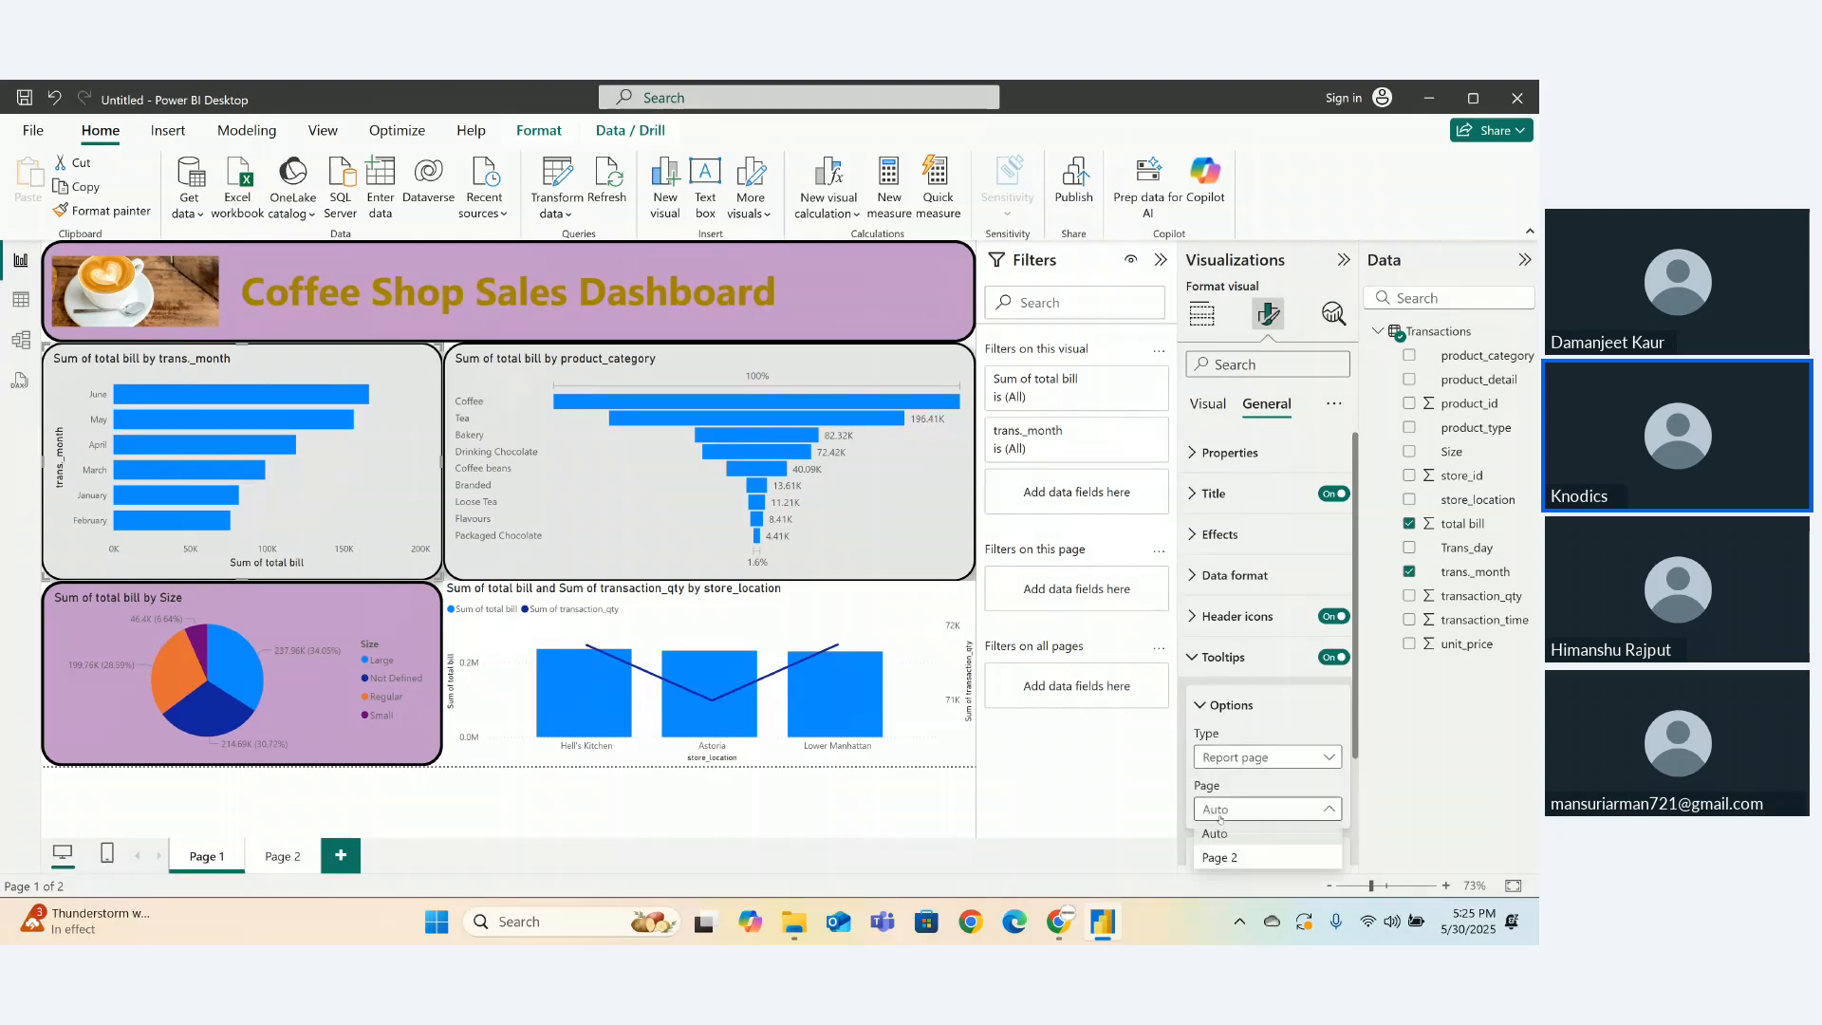
click(1222, 857)
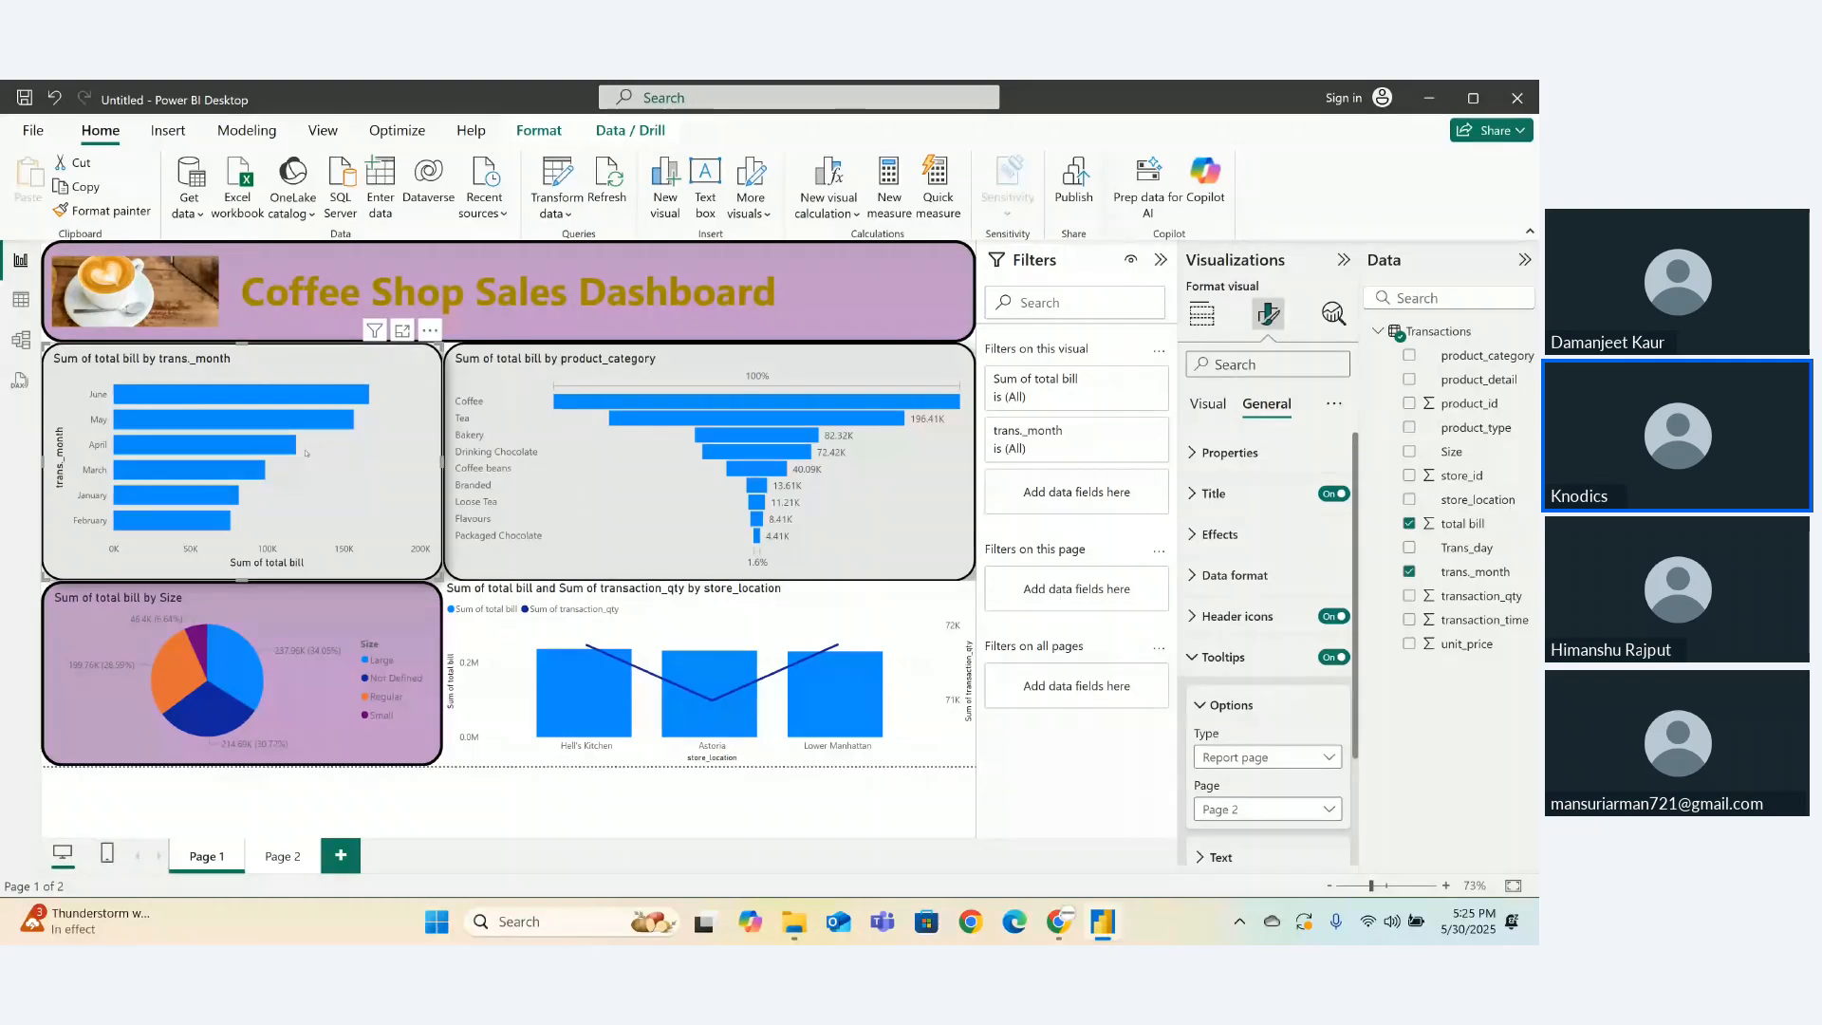
- Use Page 2 as the tooltip for the Size pie, funnel and store_location combo charts, then hide the formatting pane
mouse_move(296, 453)
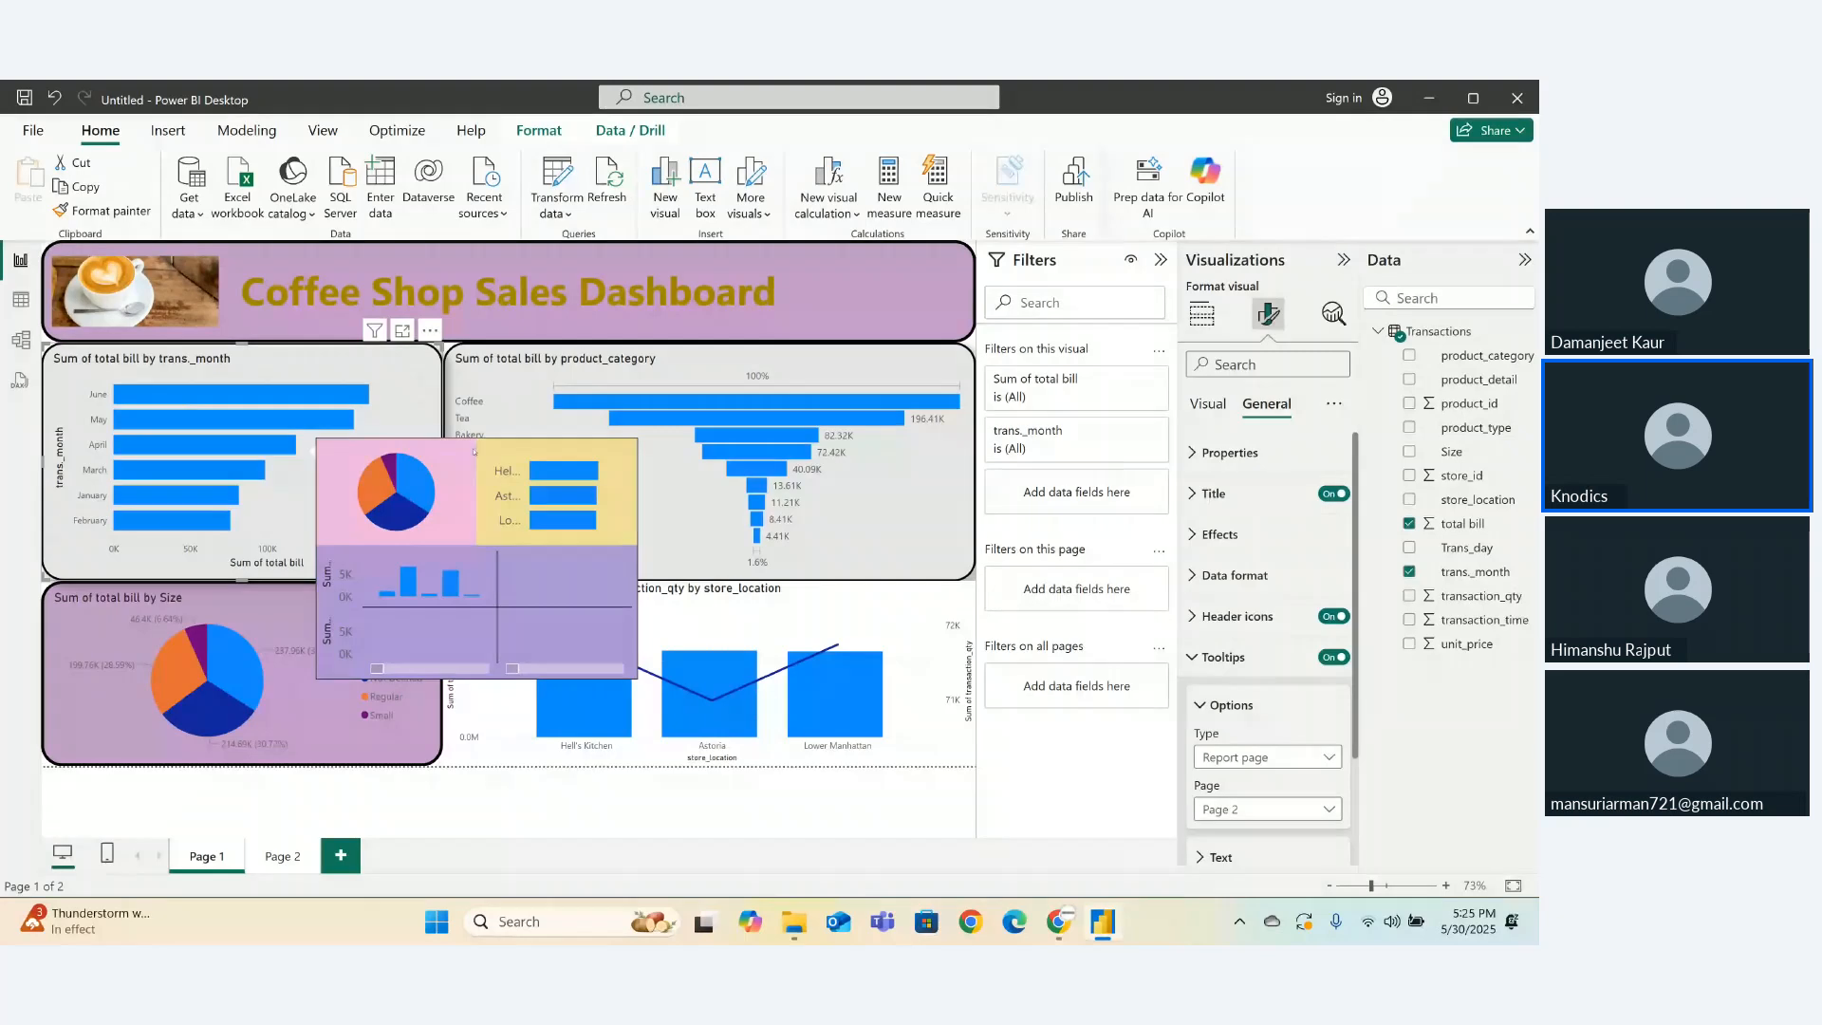
click(326, 760)
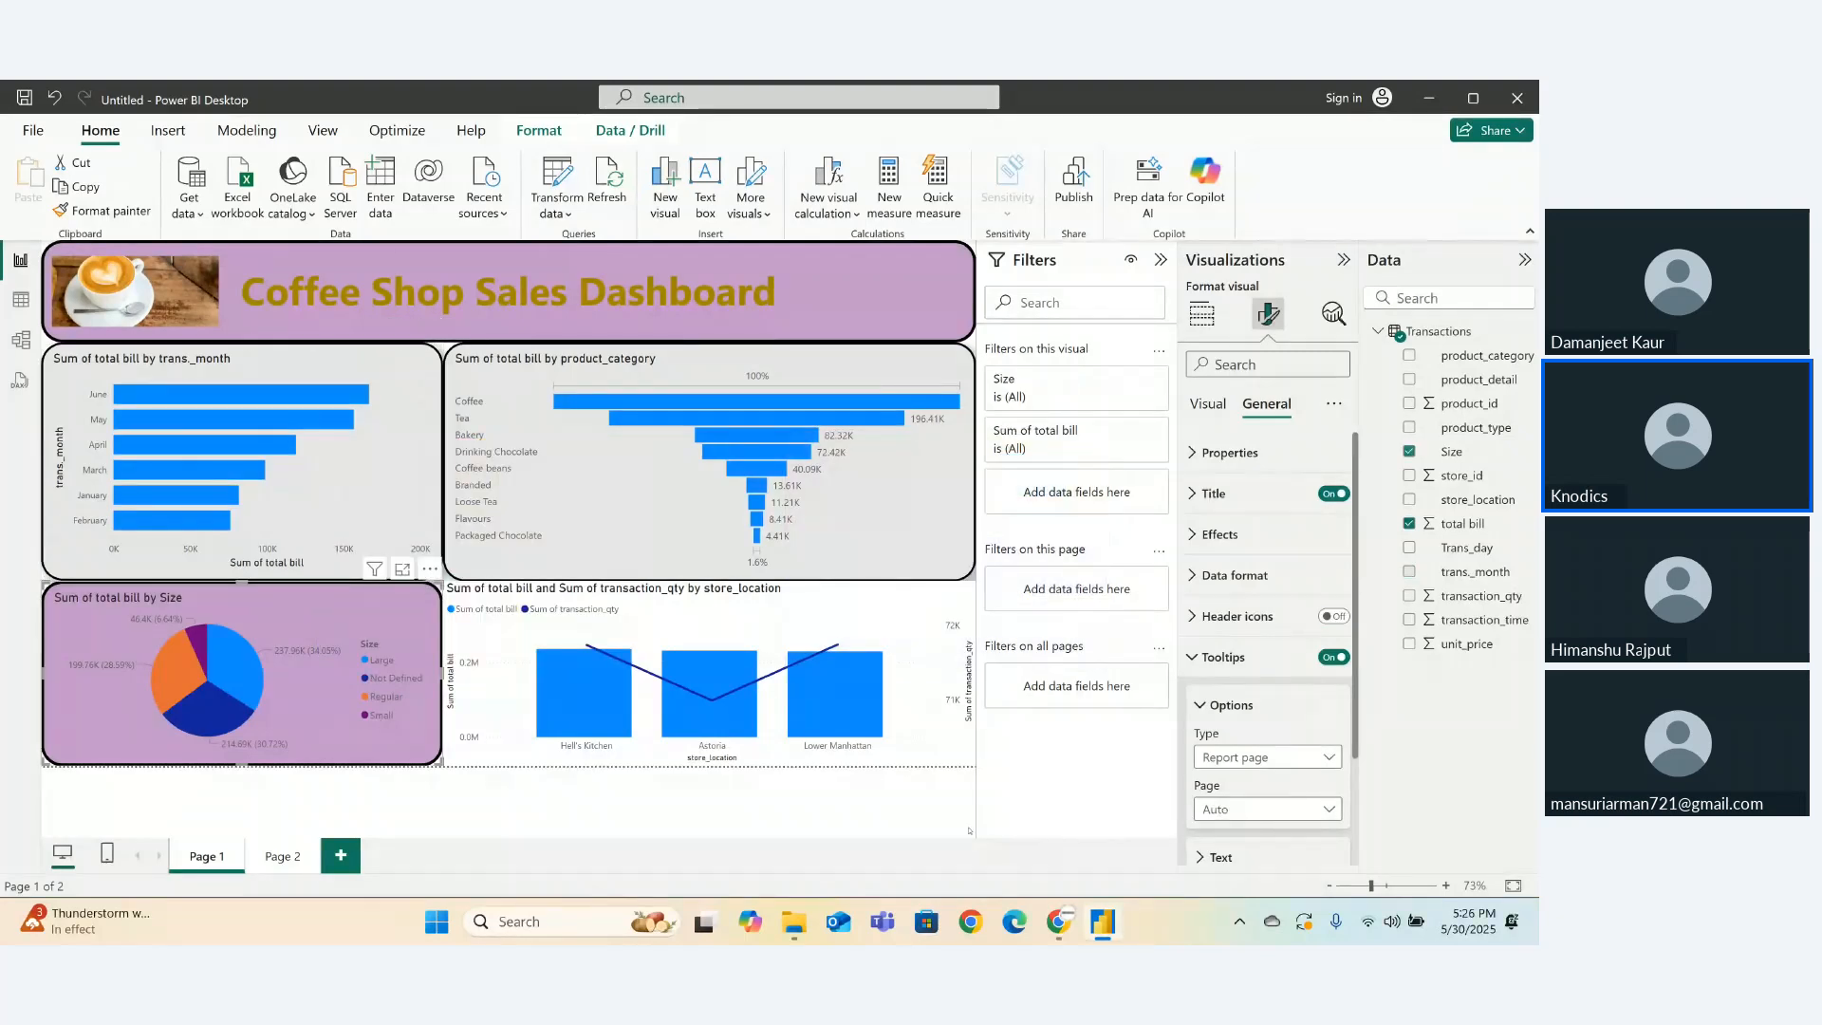
click(1207, 809)
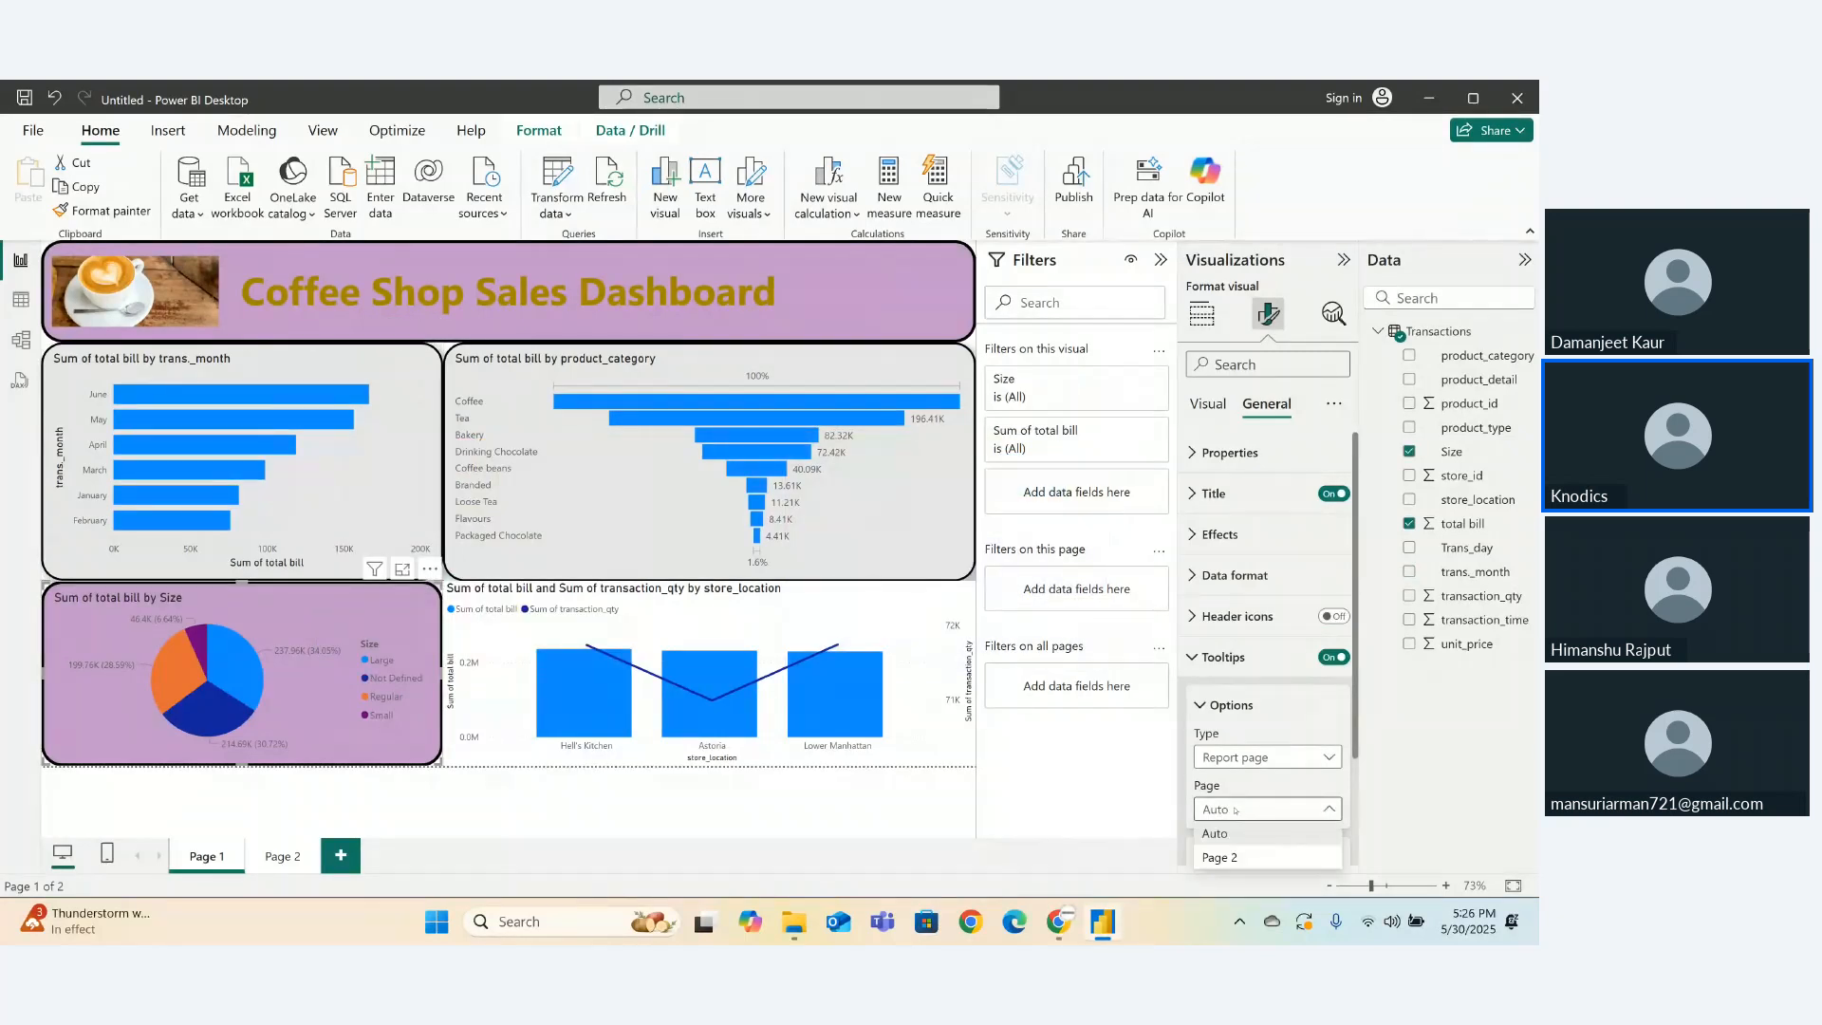
click(1214, 858)
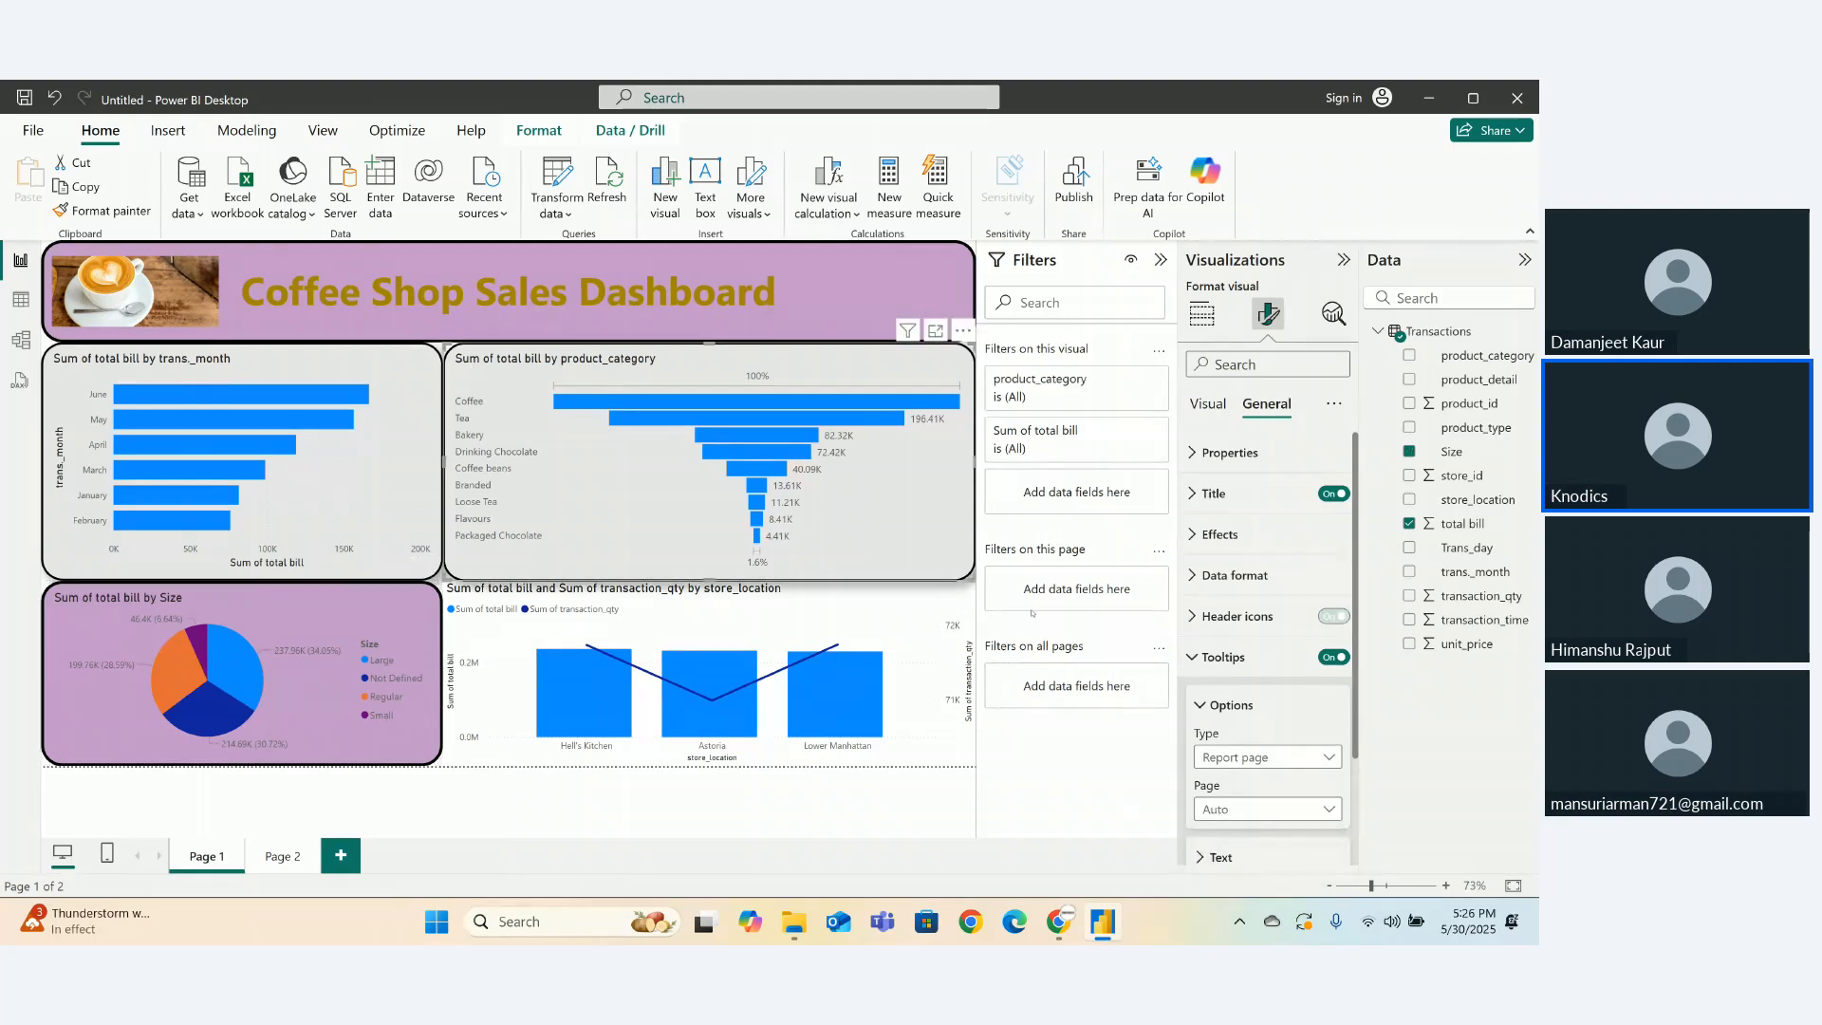
click(1240, 807)
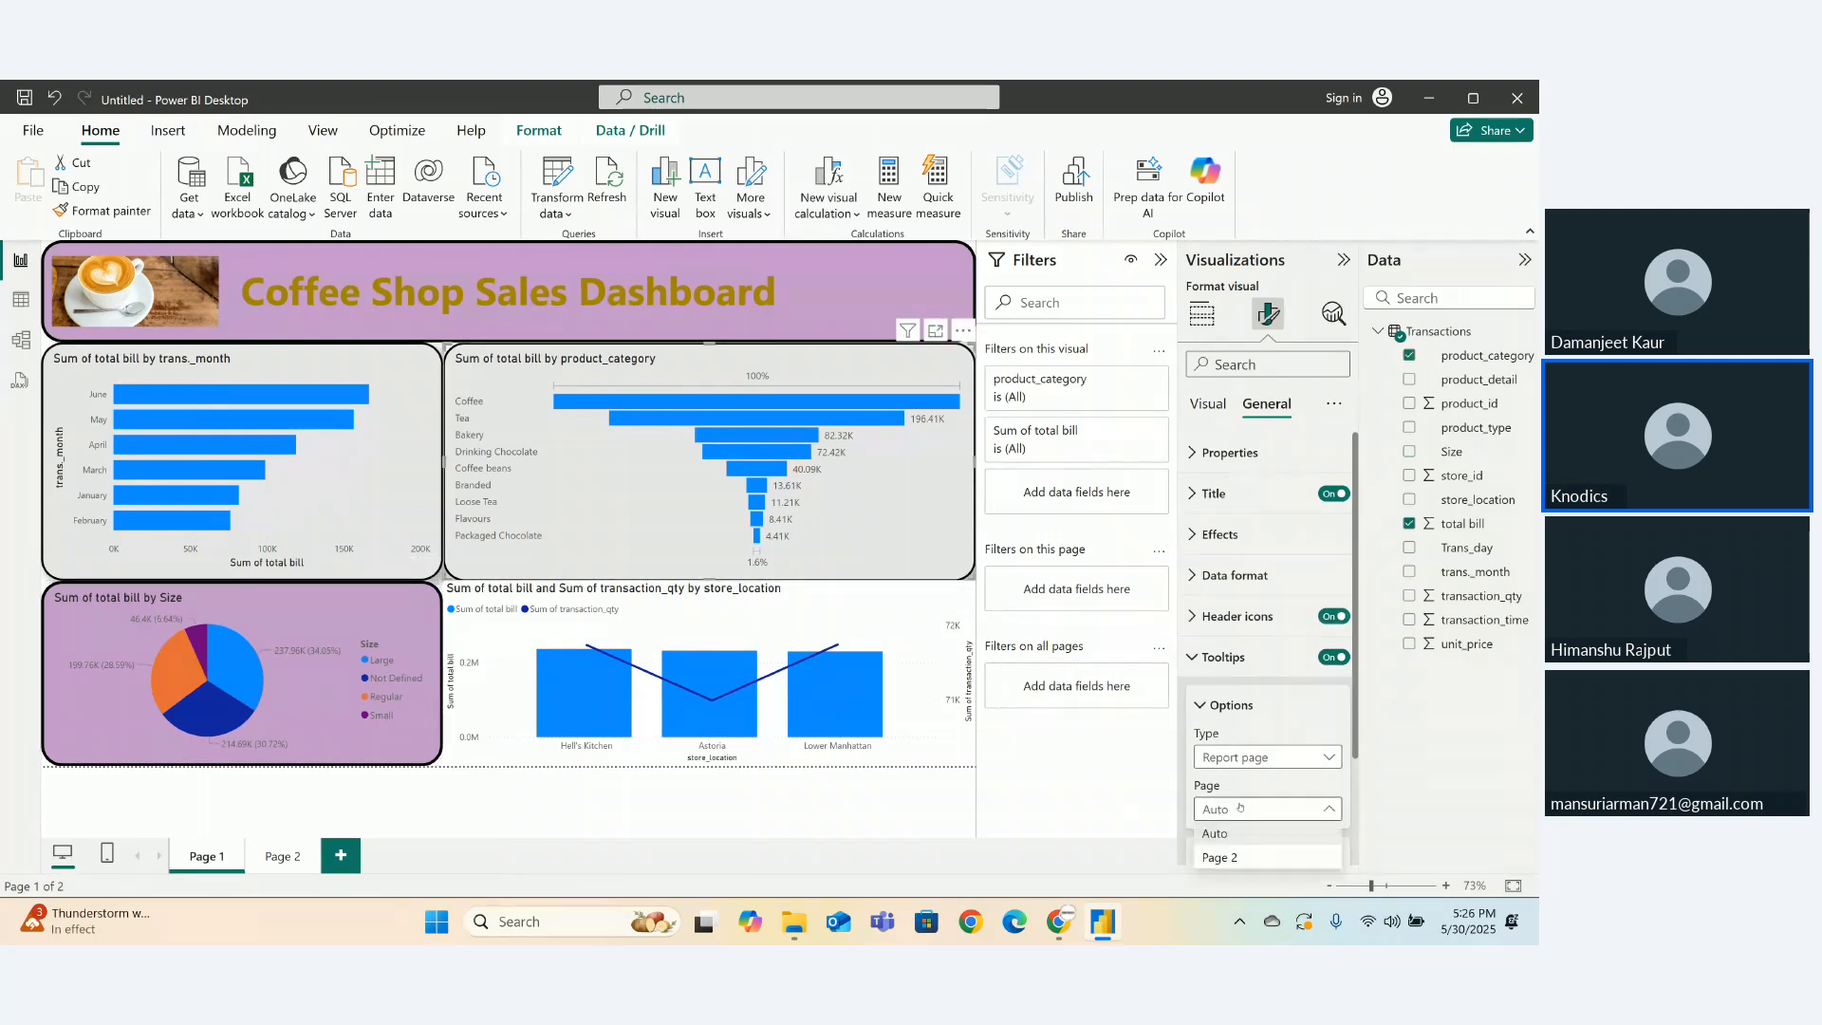
click(1219, 857)
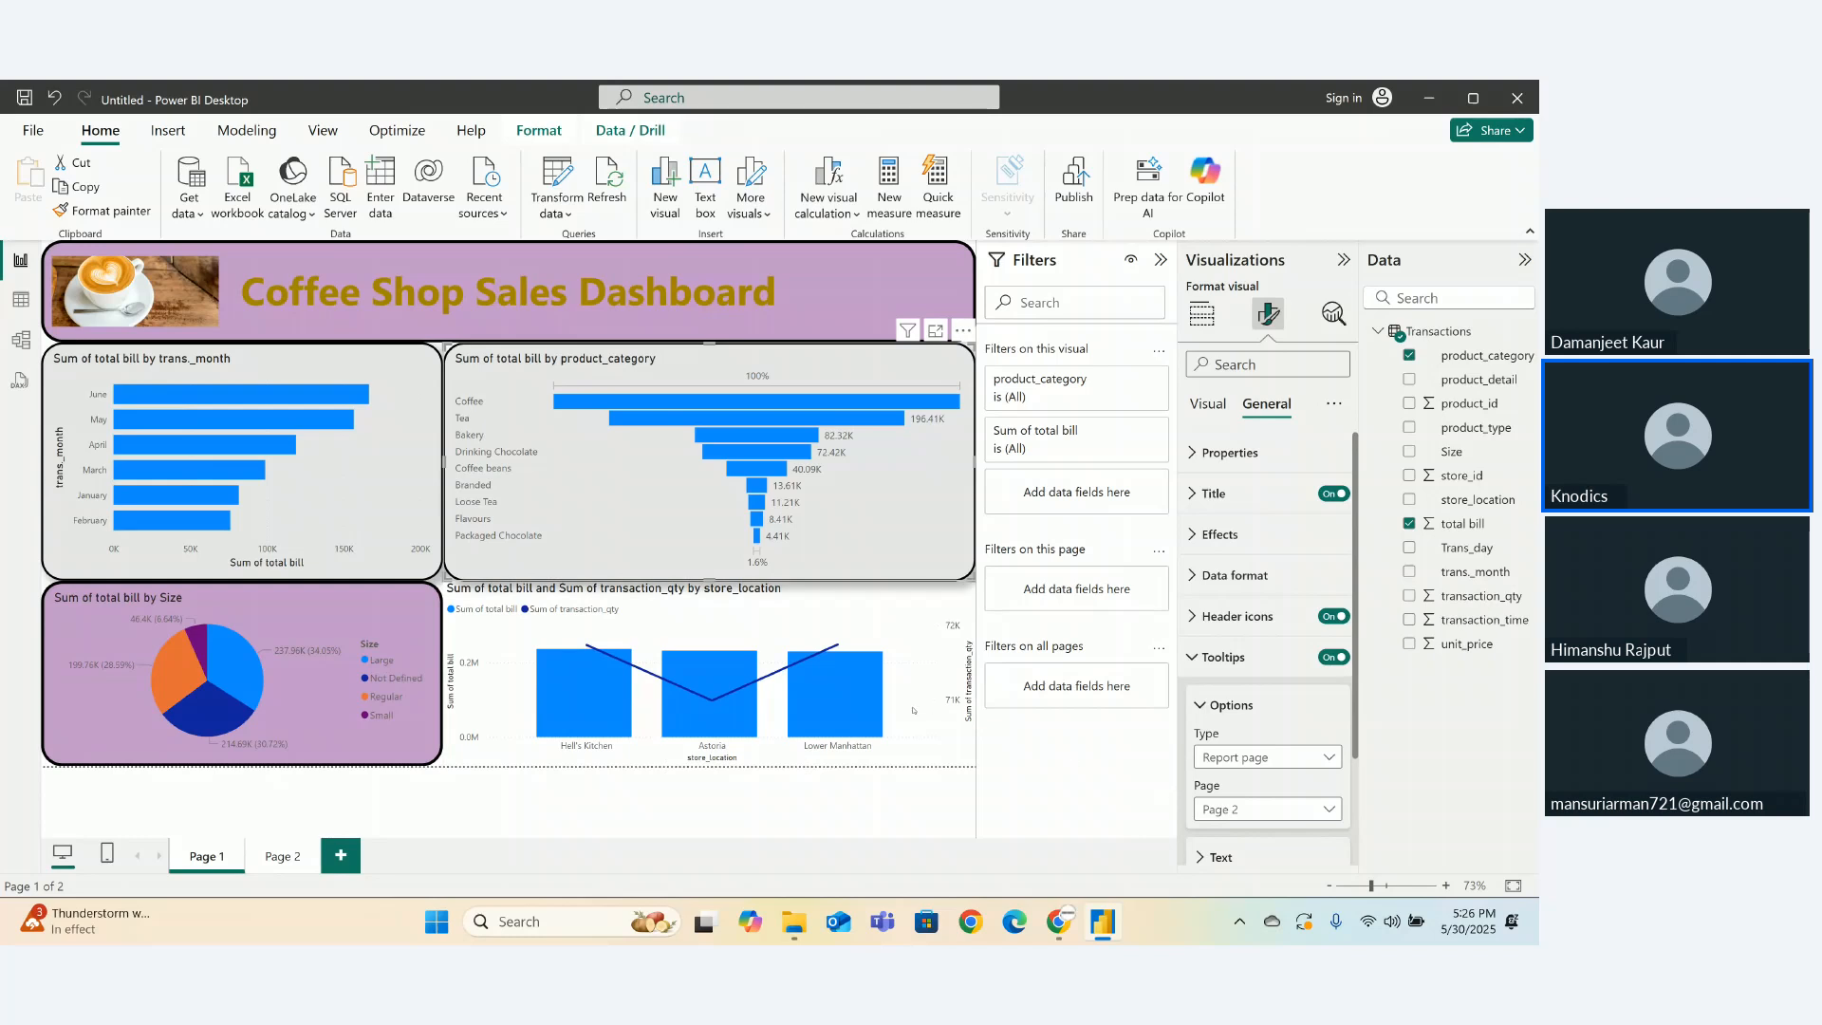
click(712, 674)
click(1243, 809)
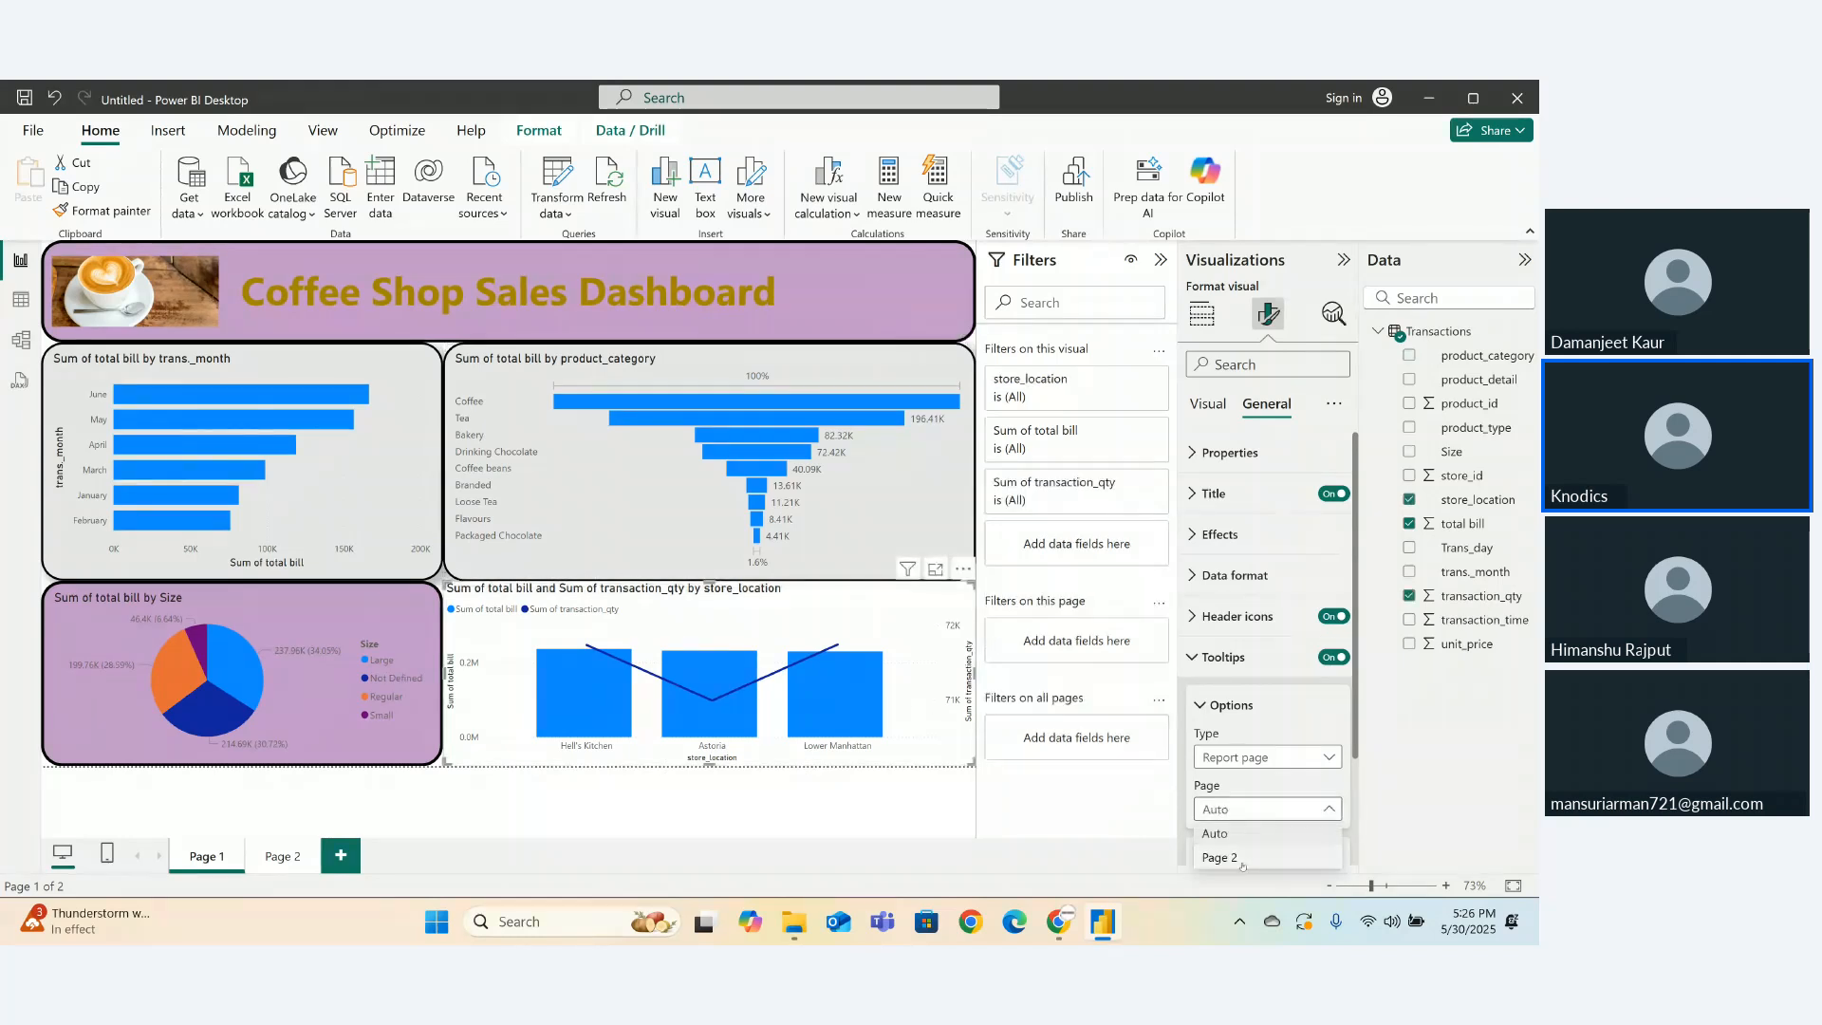
click(1224, 858)
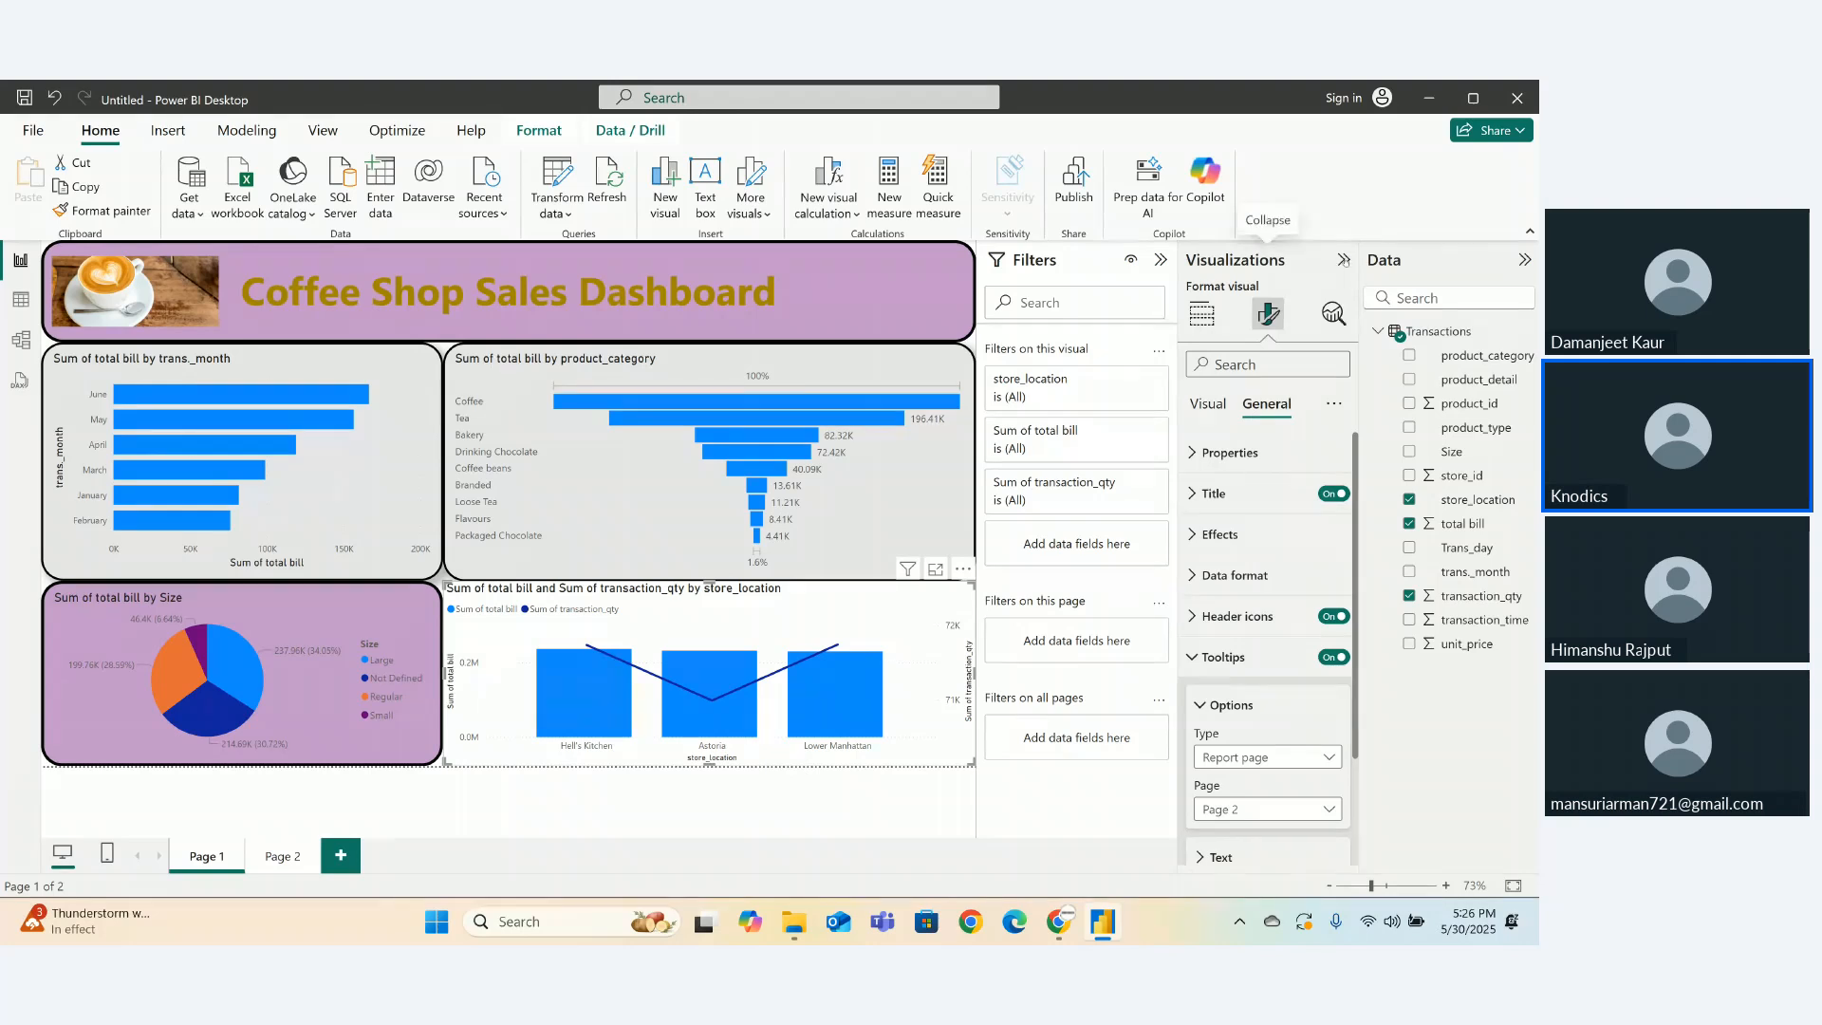
click(1342, 260)
- Collapse the Filters and Data panes and check the Page 2 tooltip on the bars and pie slices
click(1308, 260)
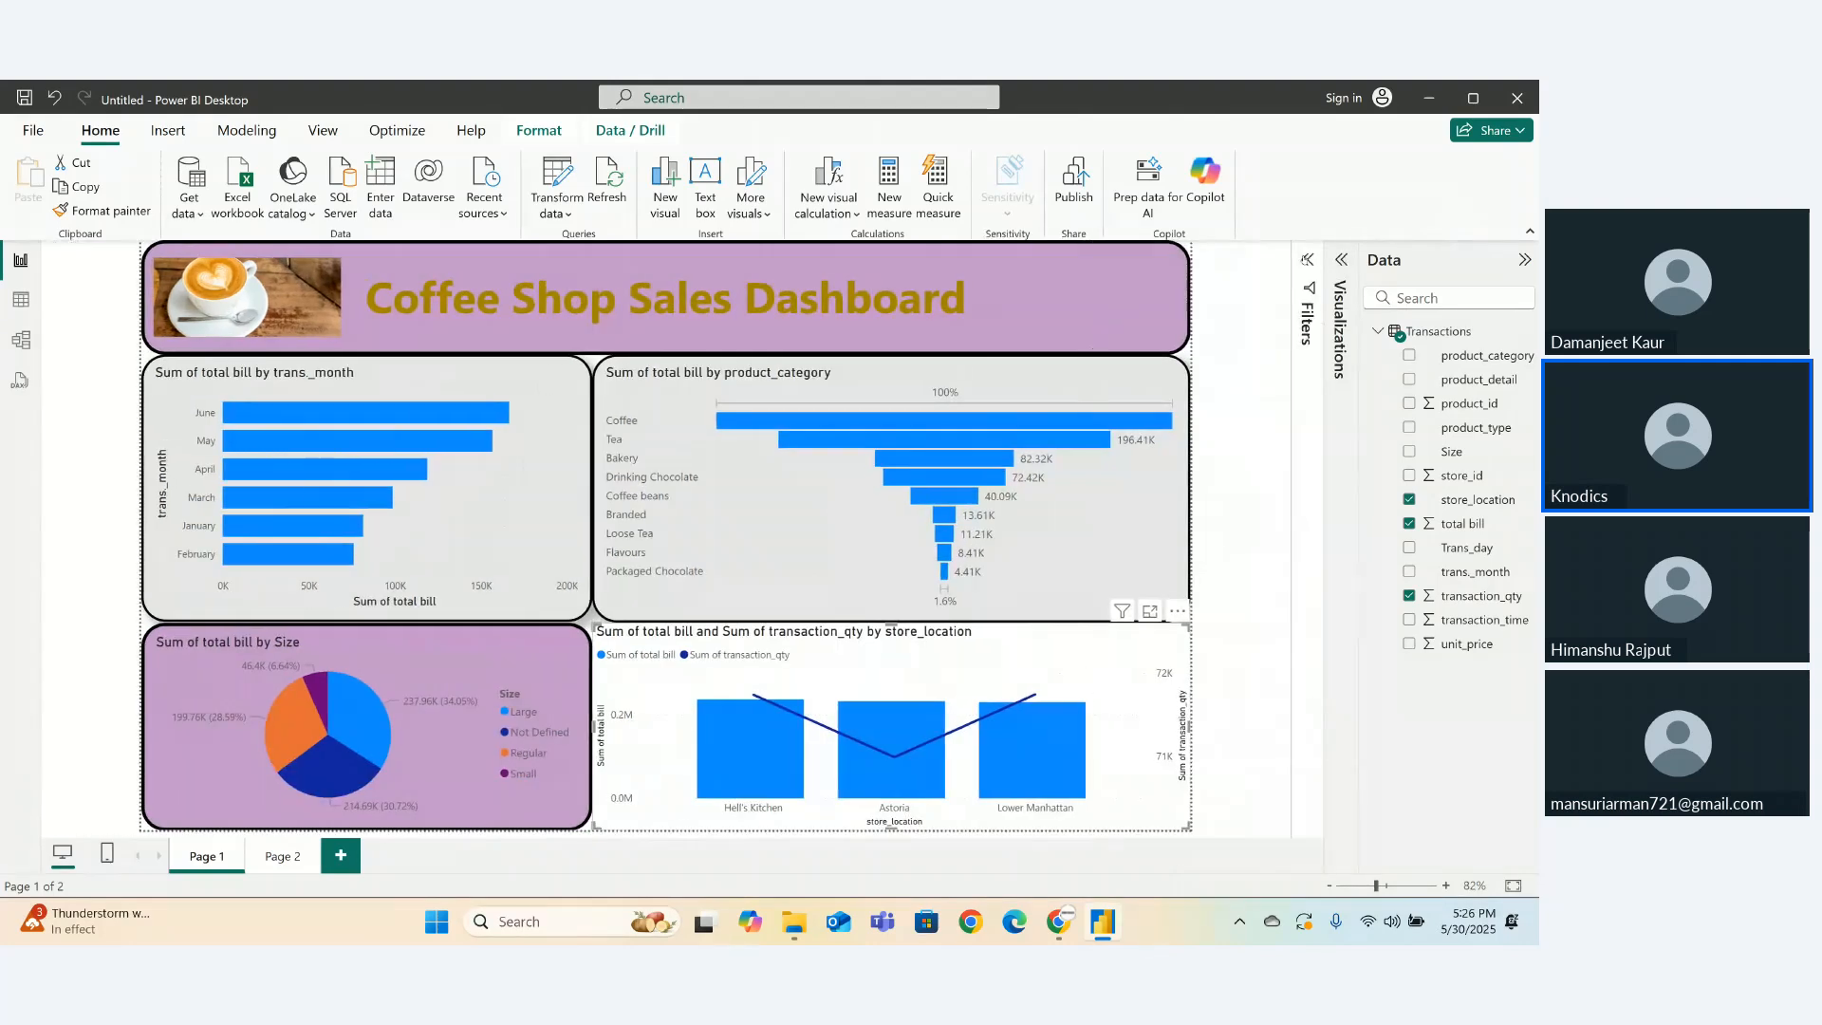
click(1524, 260)
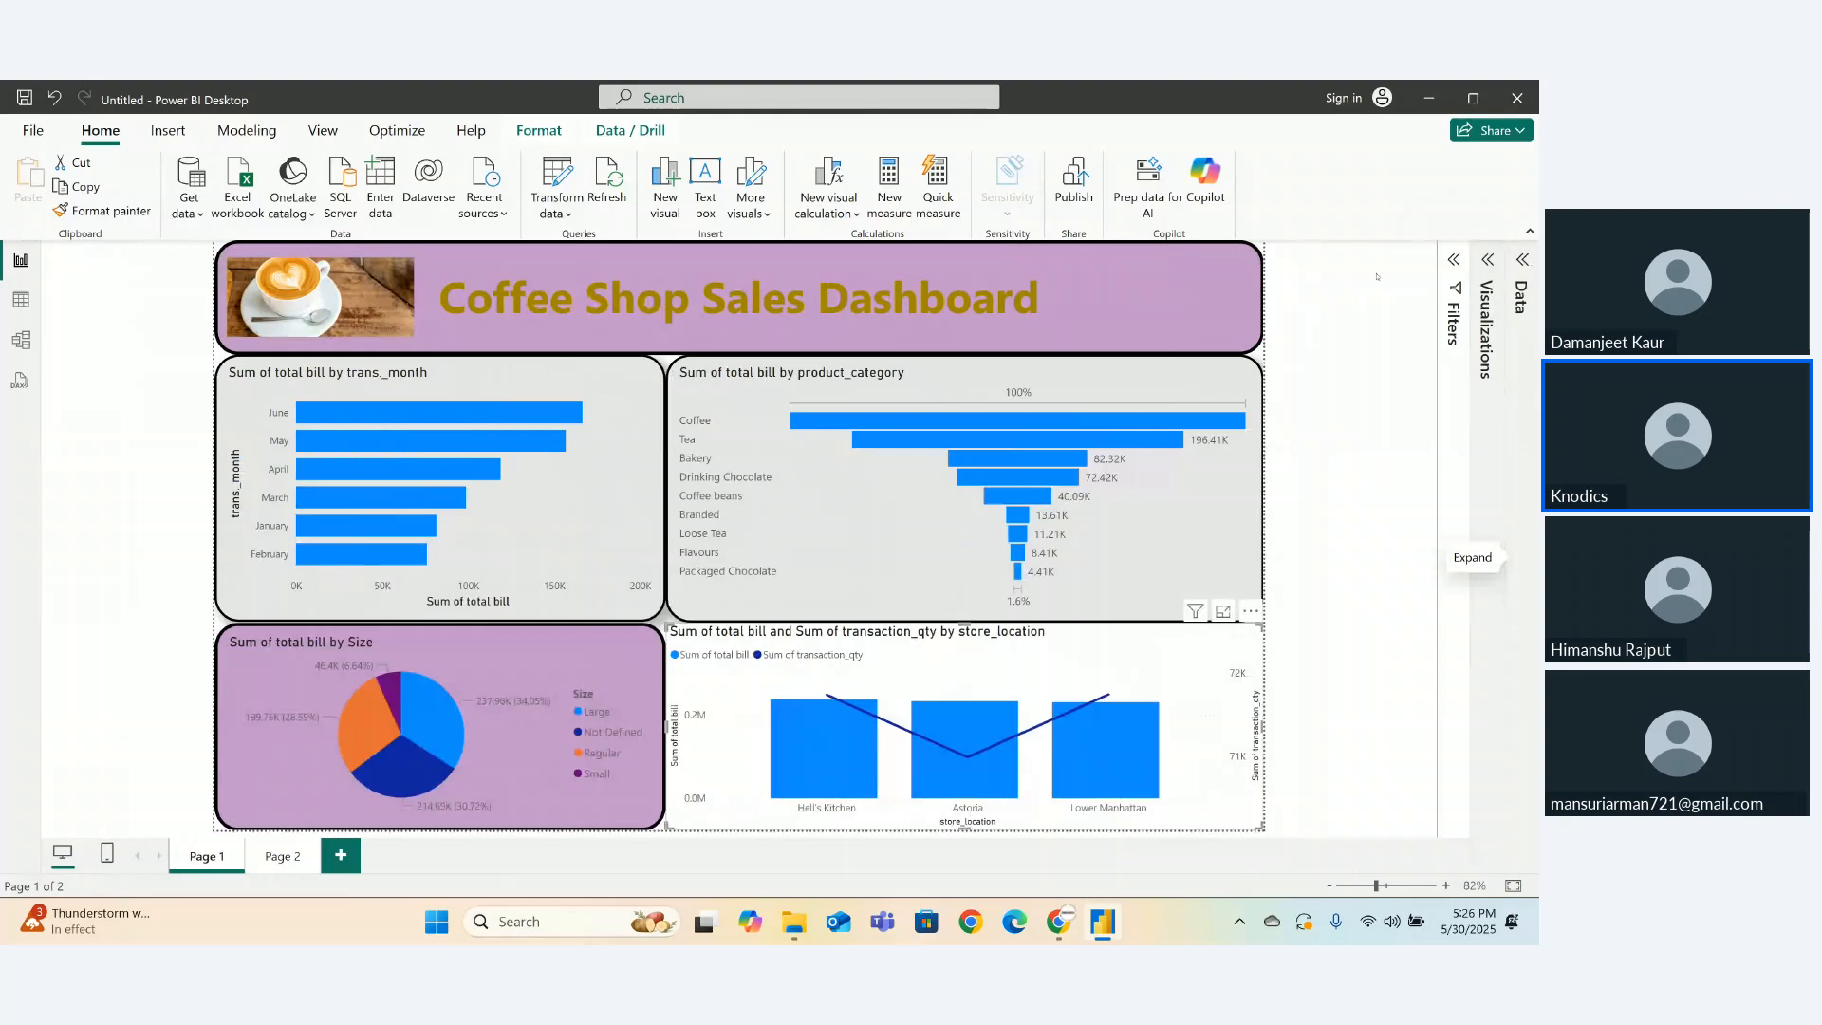
mouse_move(522, 442)
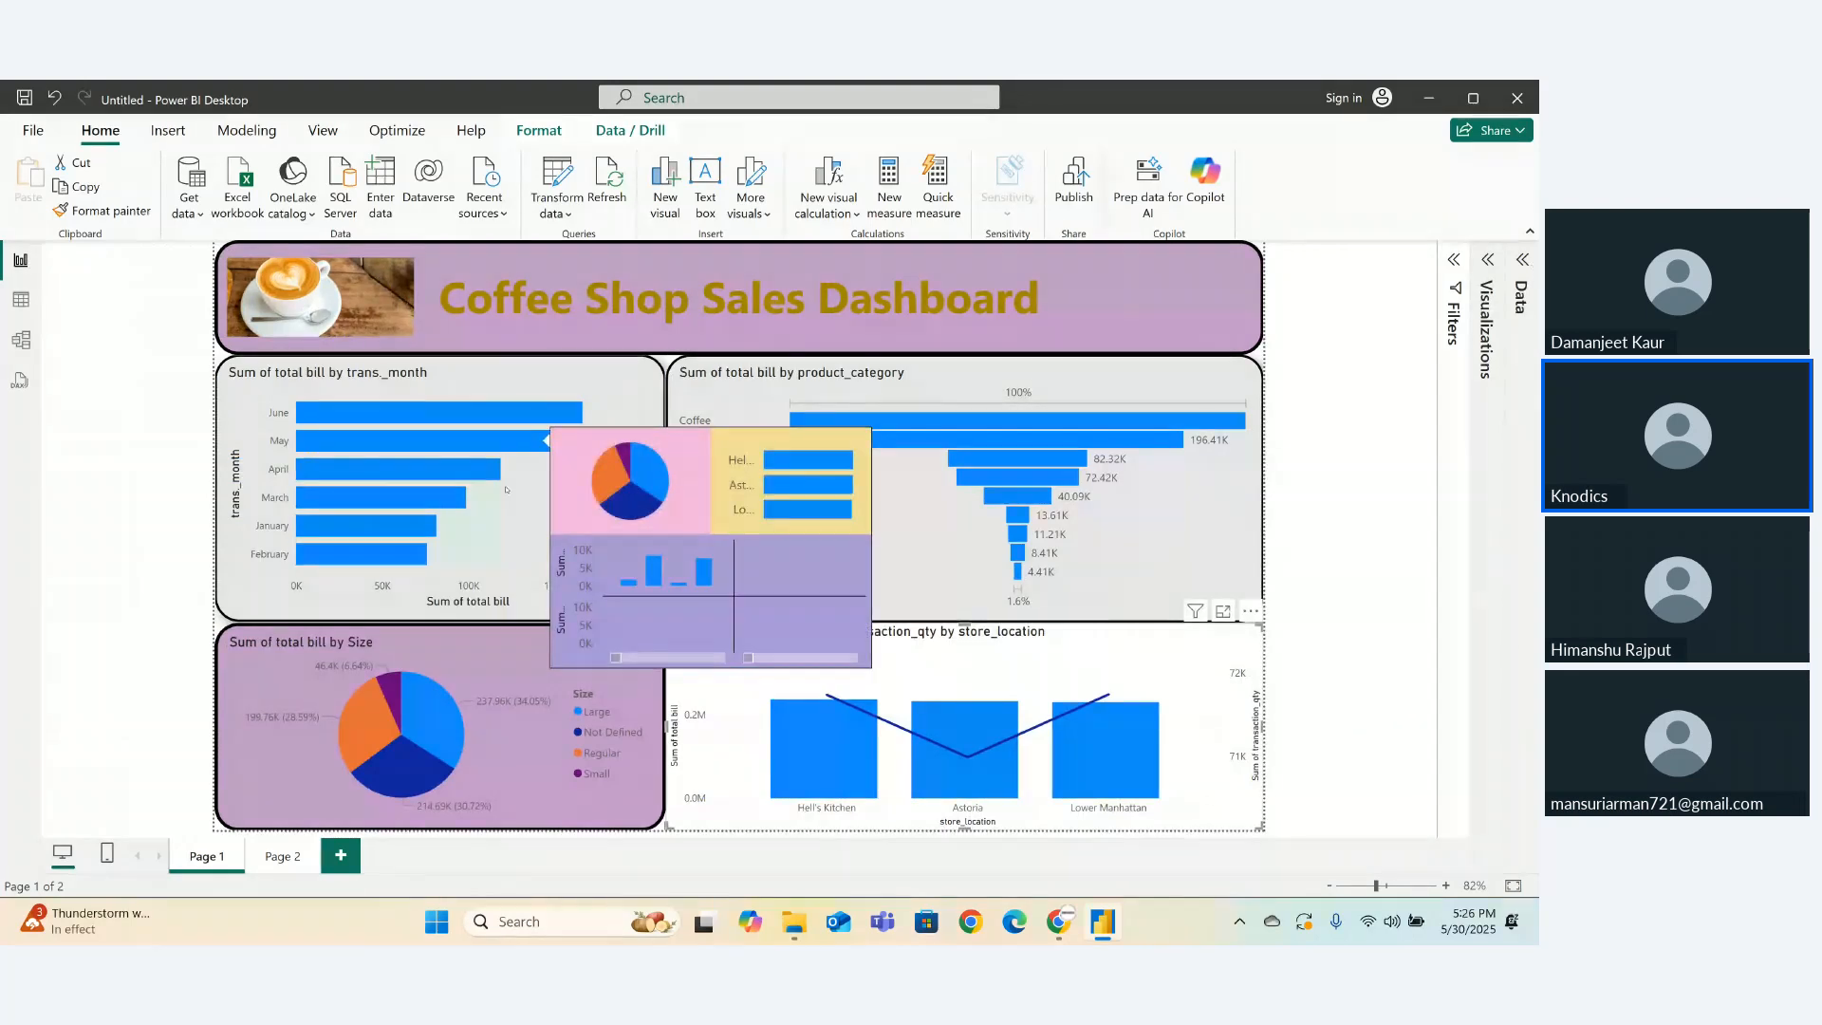
mouse_move(402, 553)
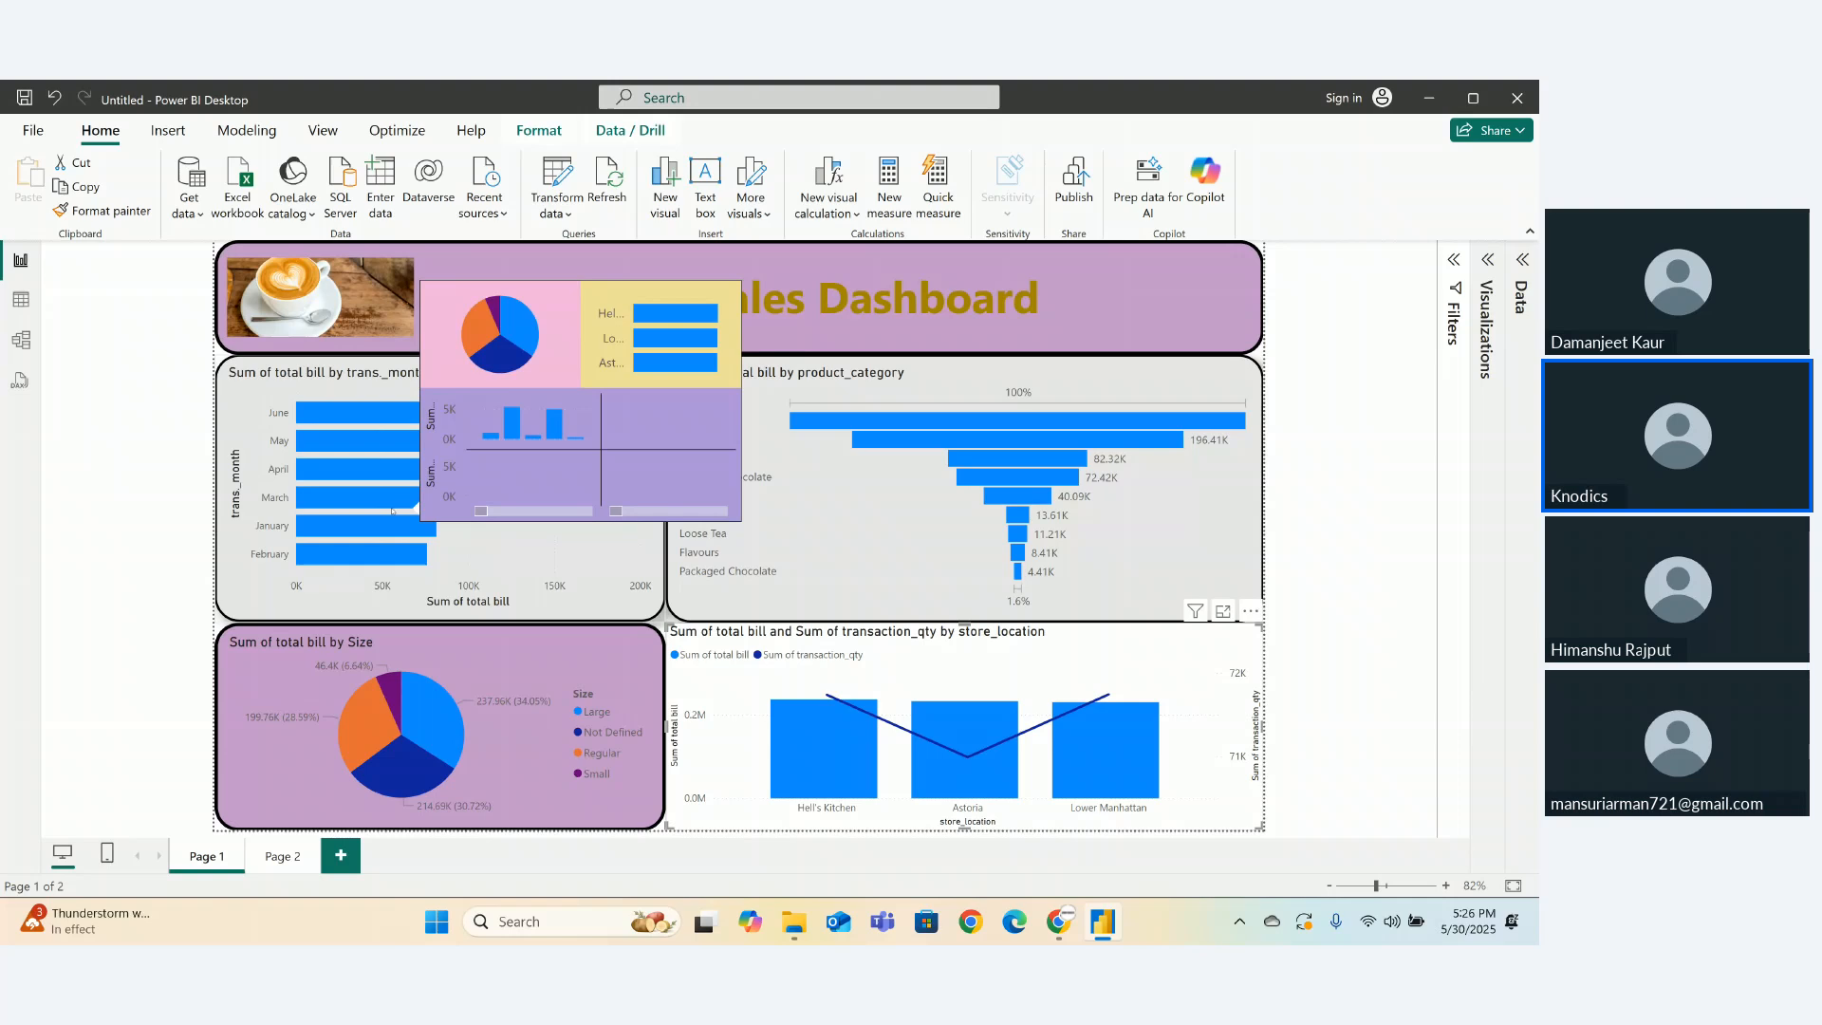
mouse_move(427, 726)
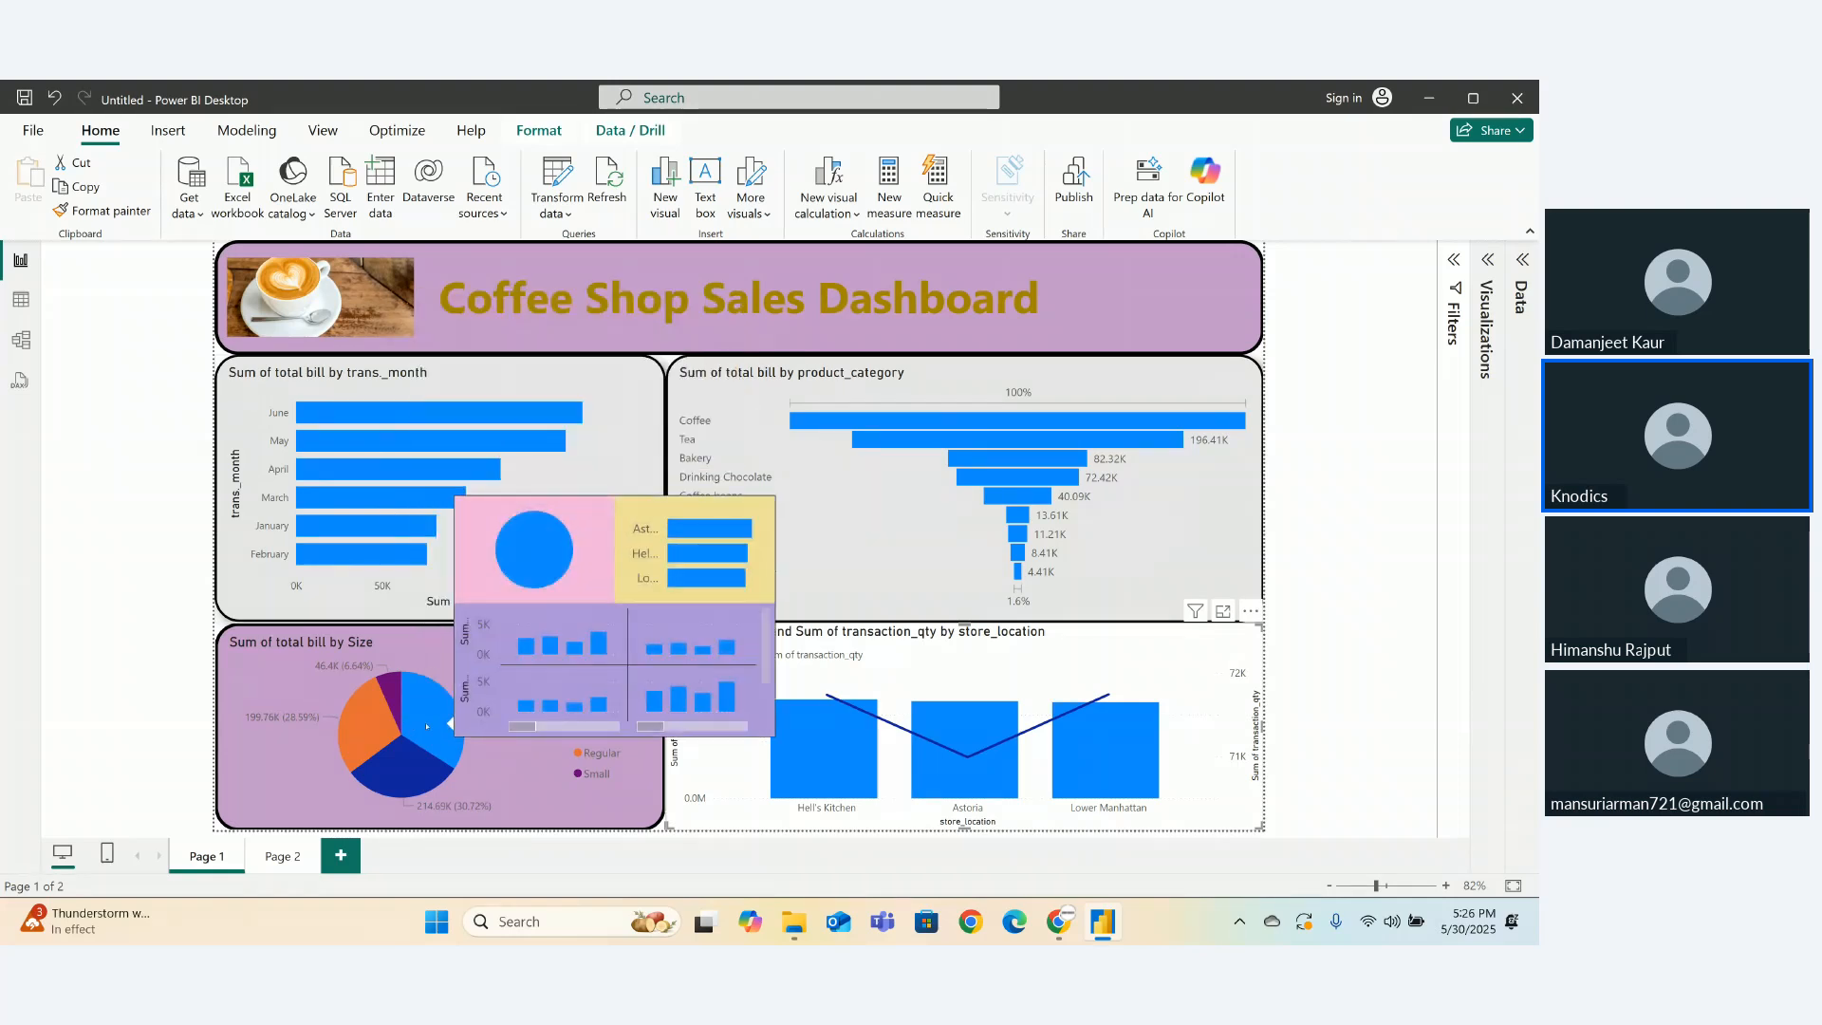
mouse_move(378, 758)
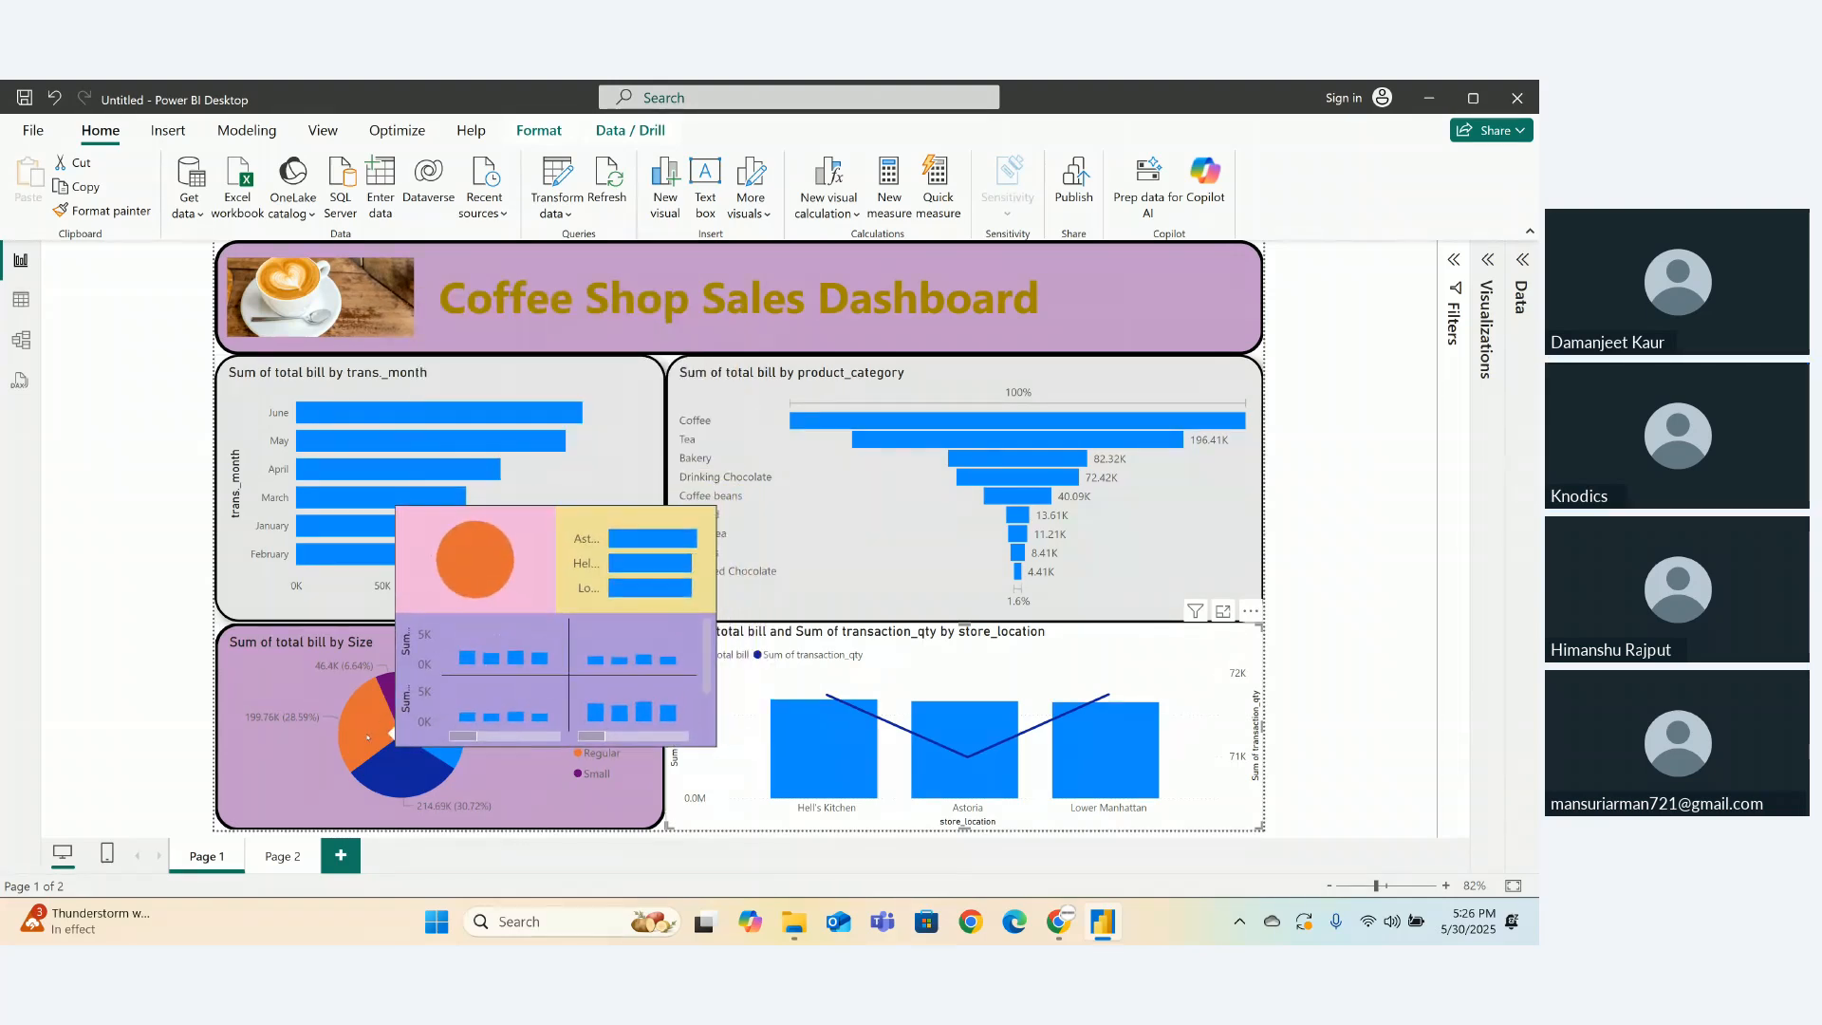
mouse_move(818, 770)
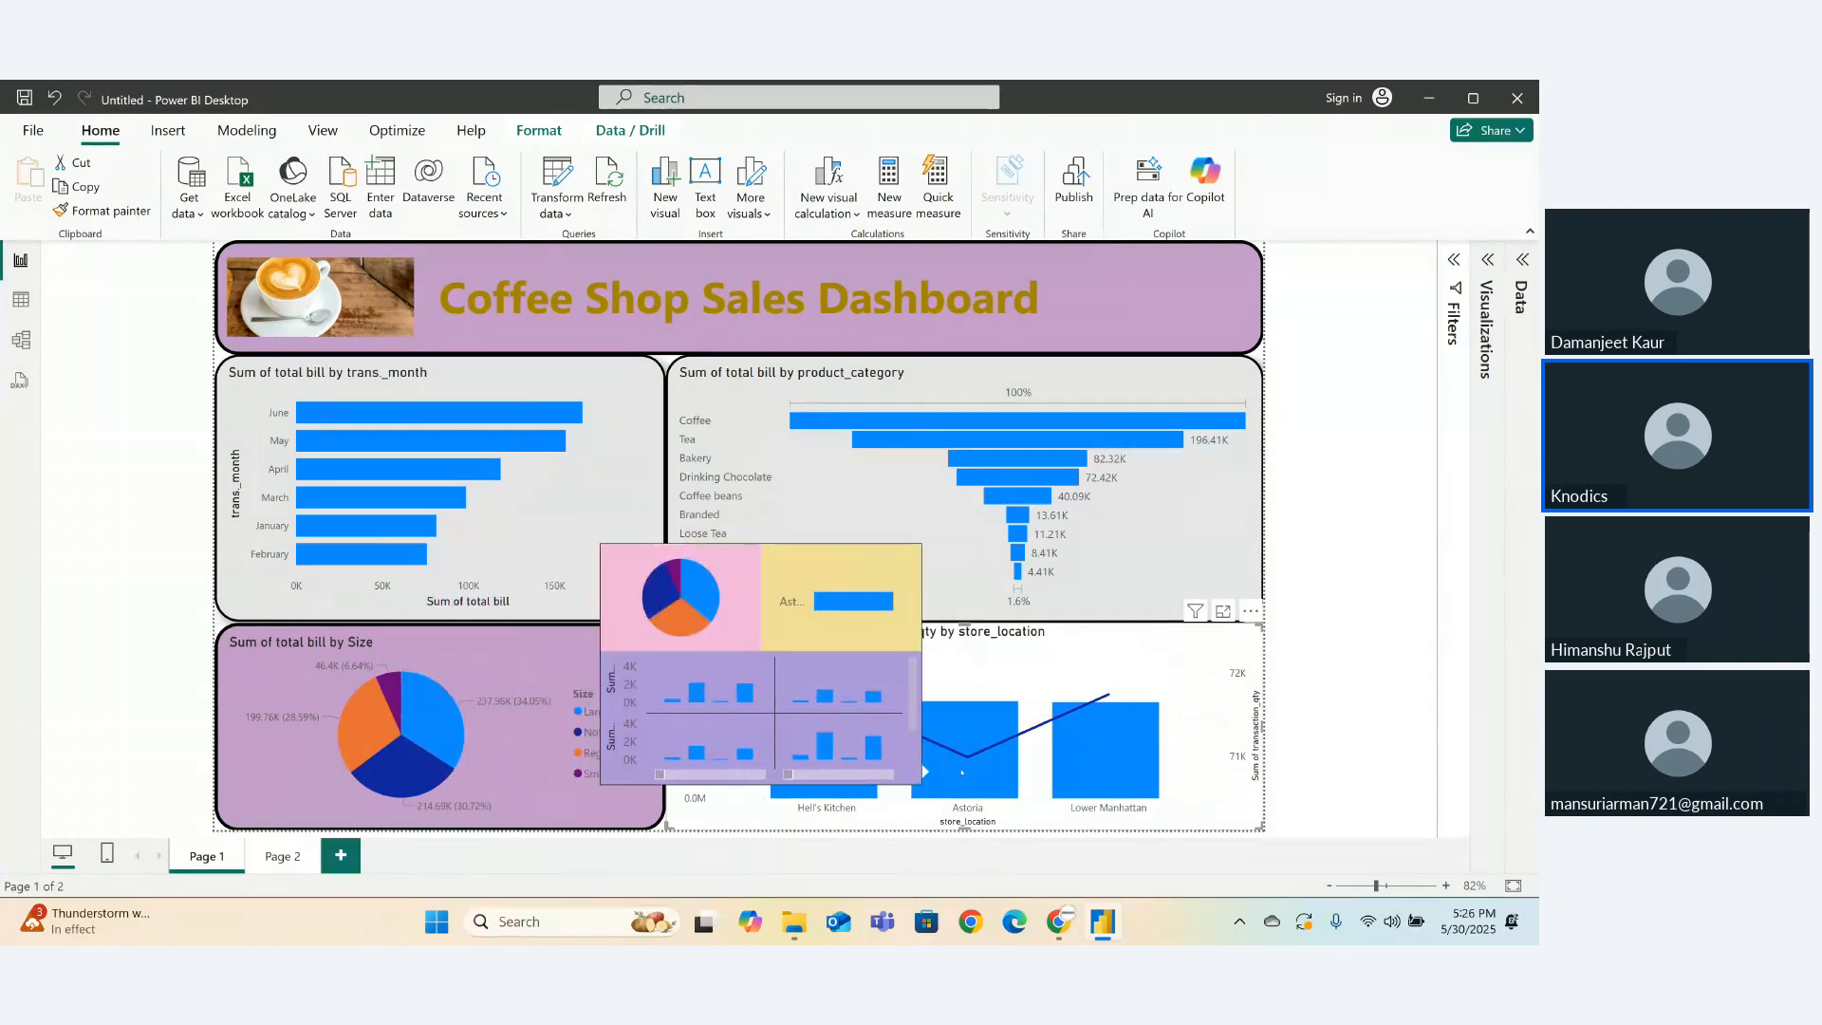
mouse_move(1081, 775)
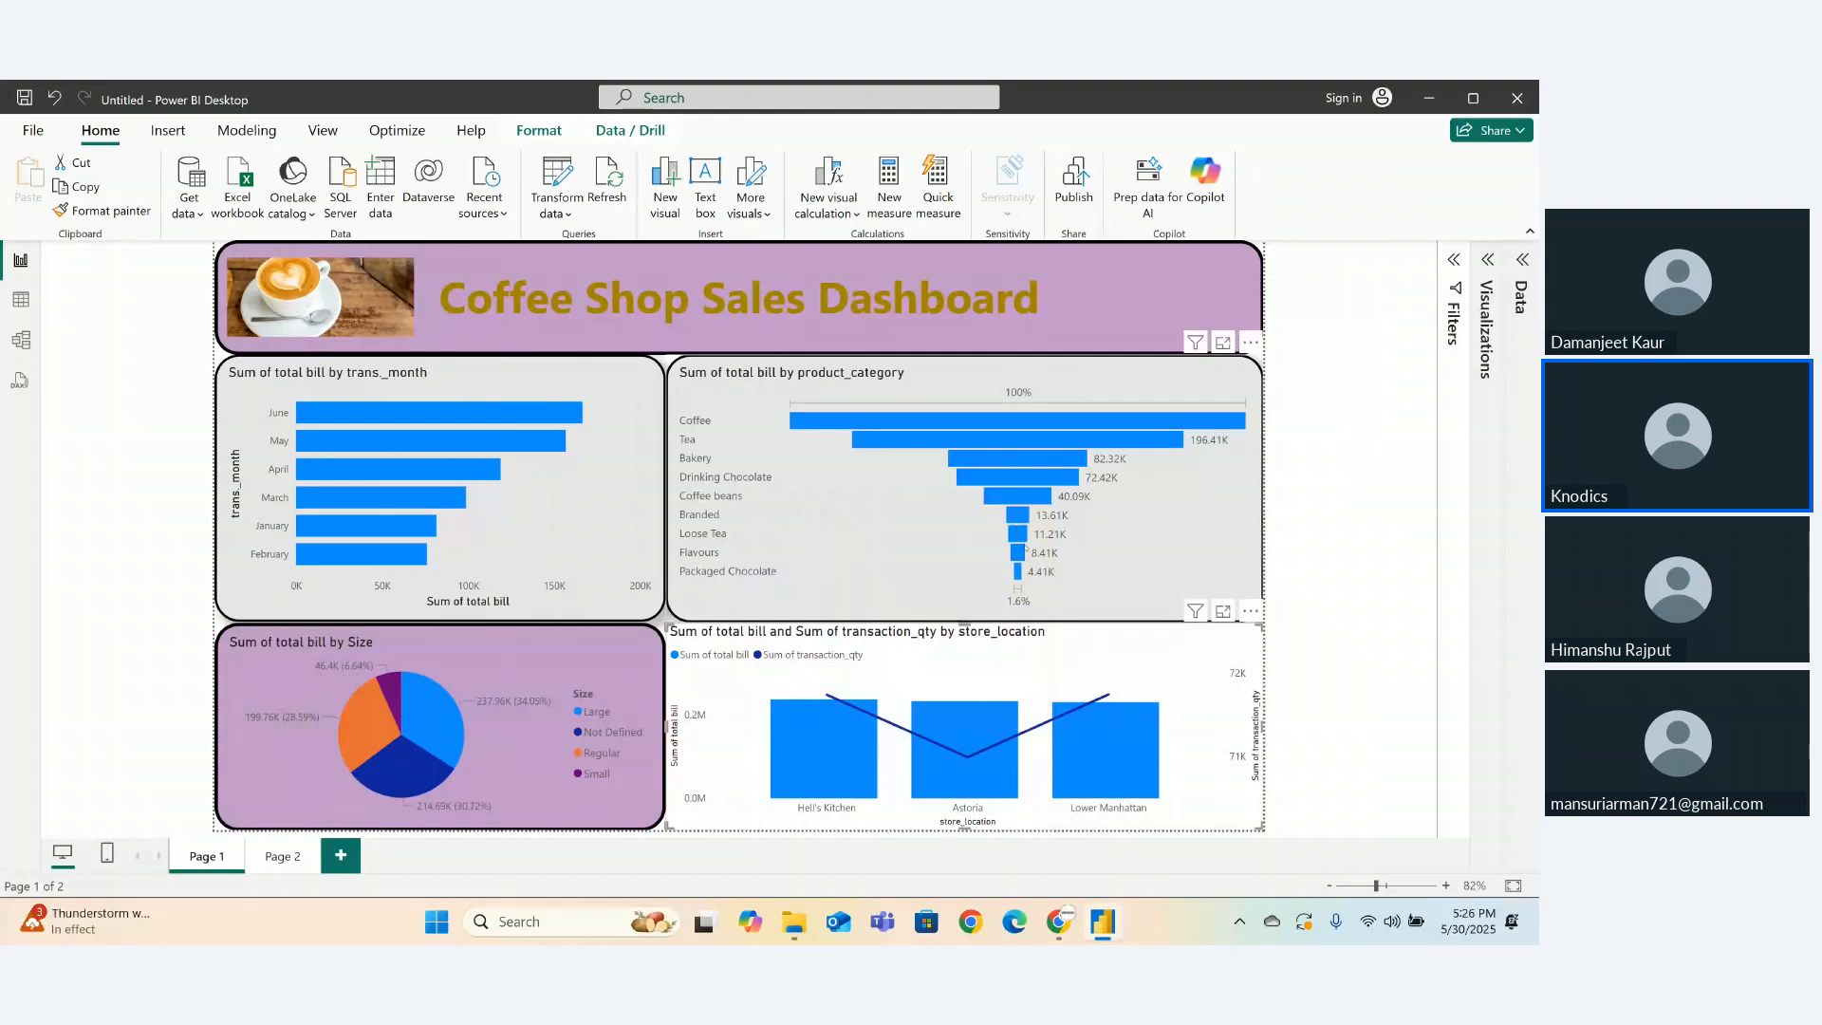
mouse_move(1017, 571)
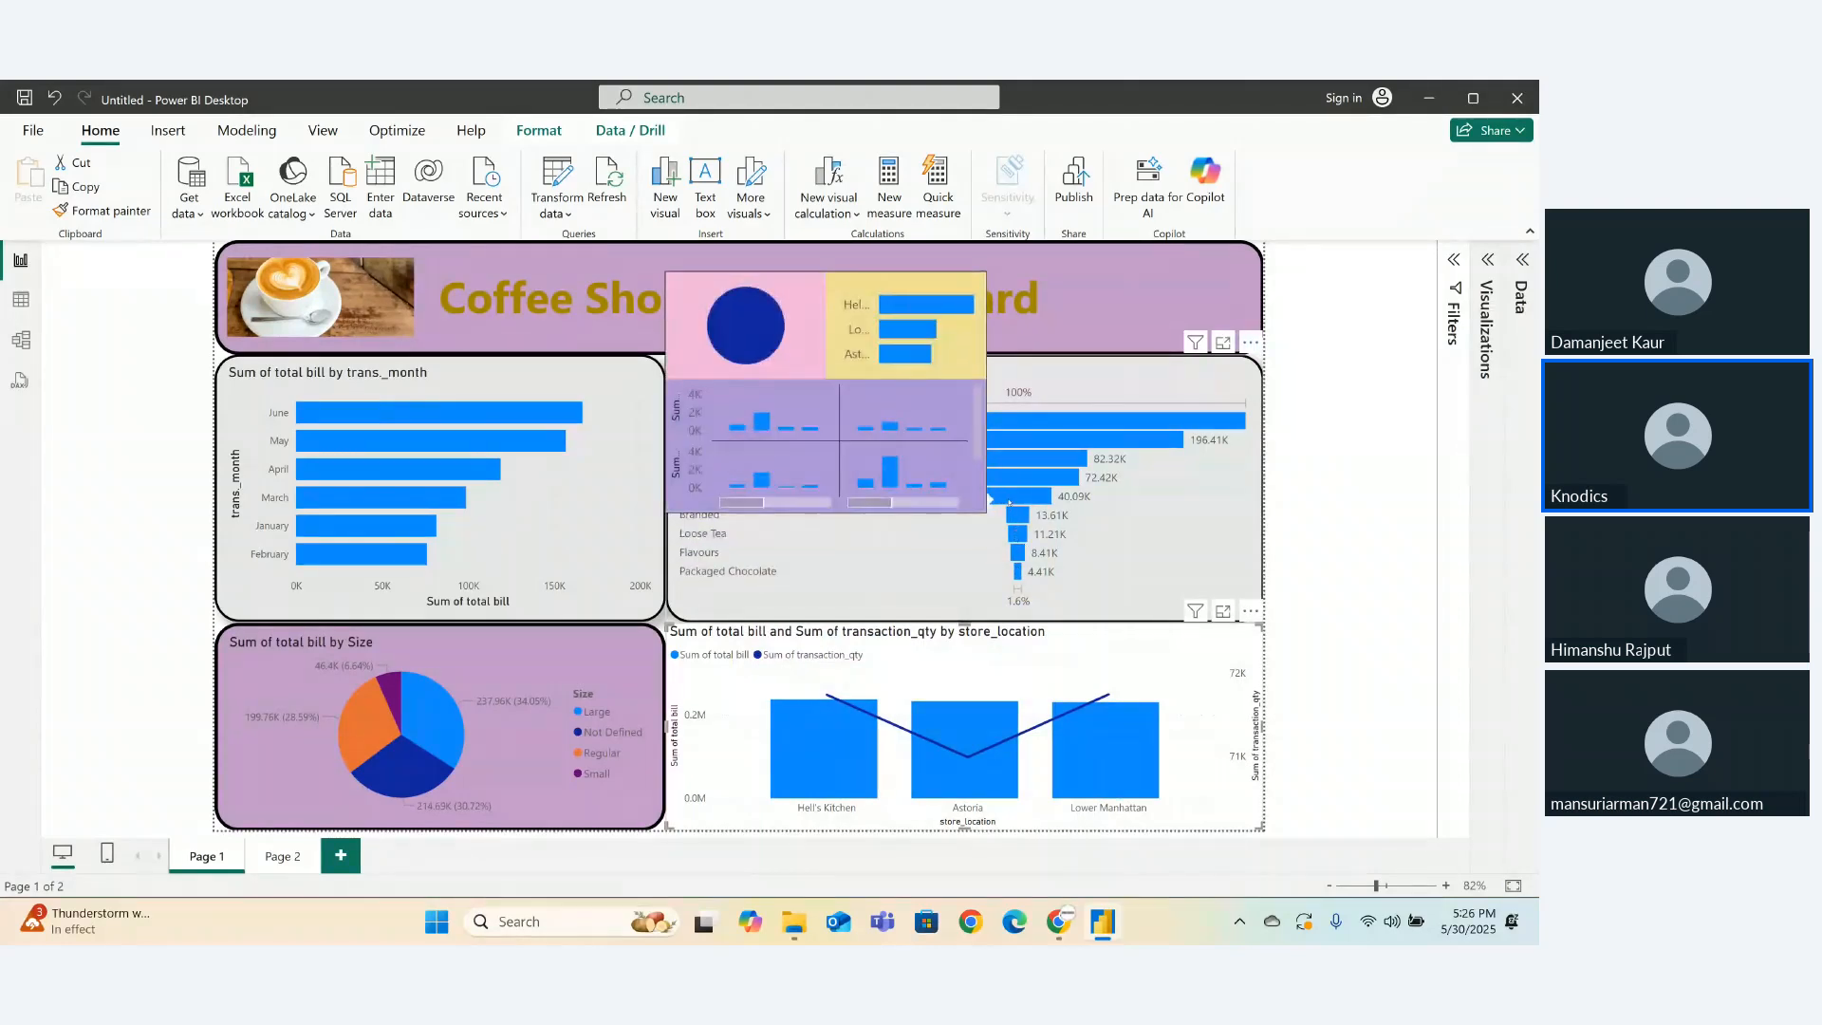
- Cross-filter the dashboard by the Bakery, Tea, then Coffee funnel bars
click(1014, 460)
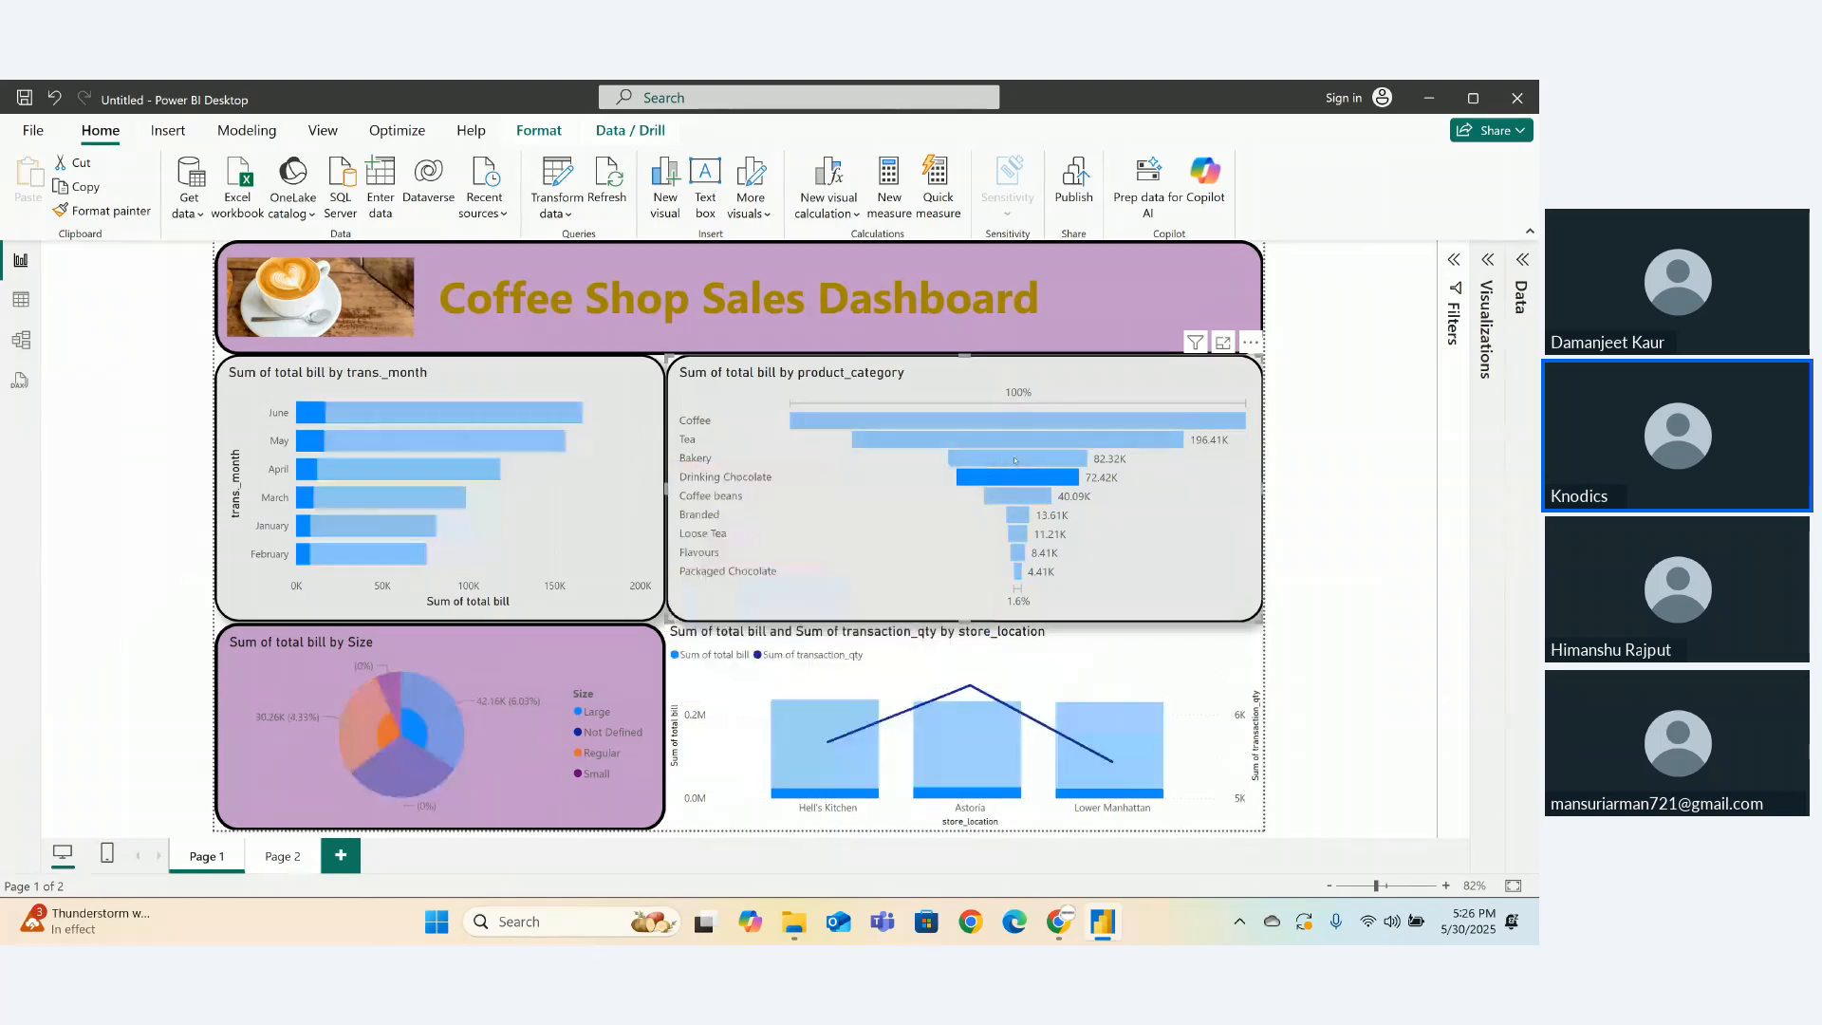
click(987, 435)
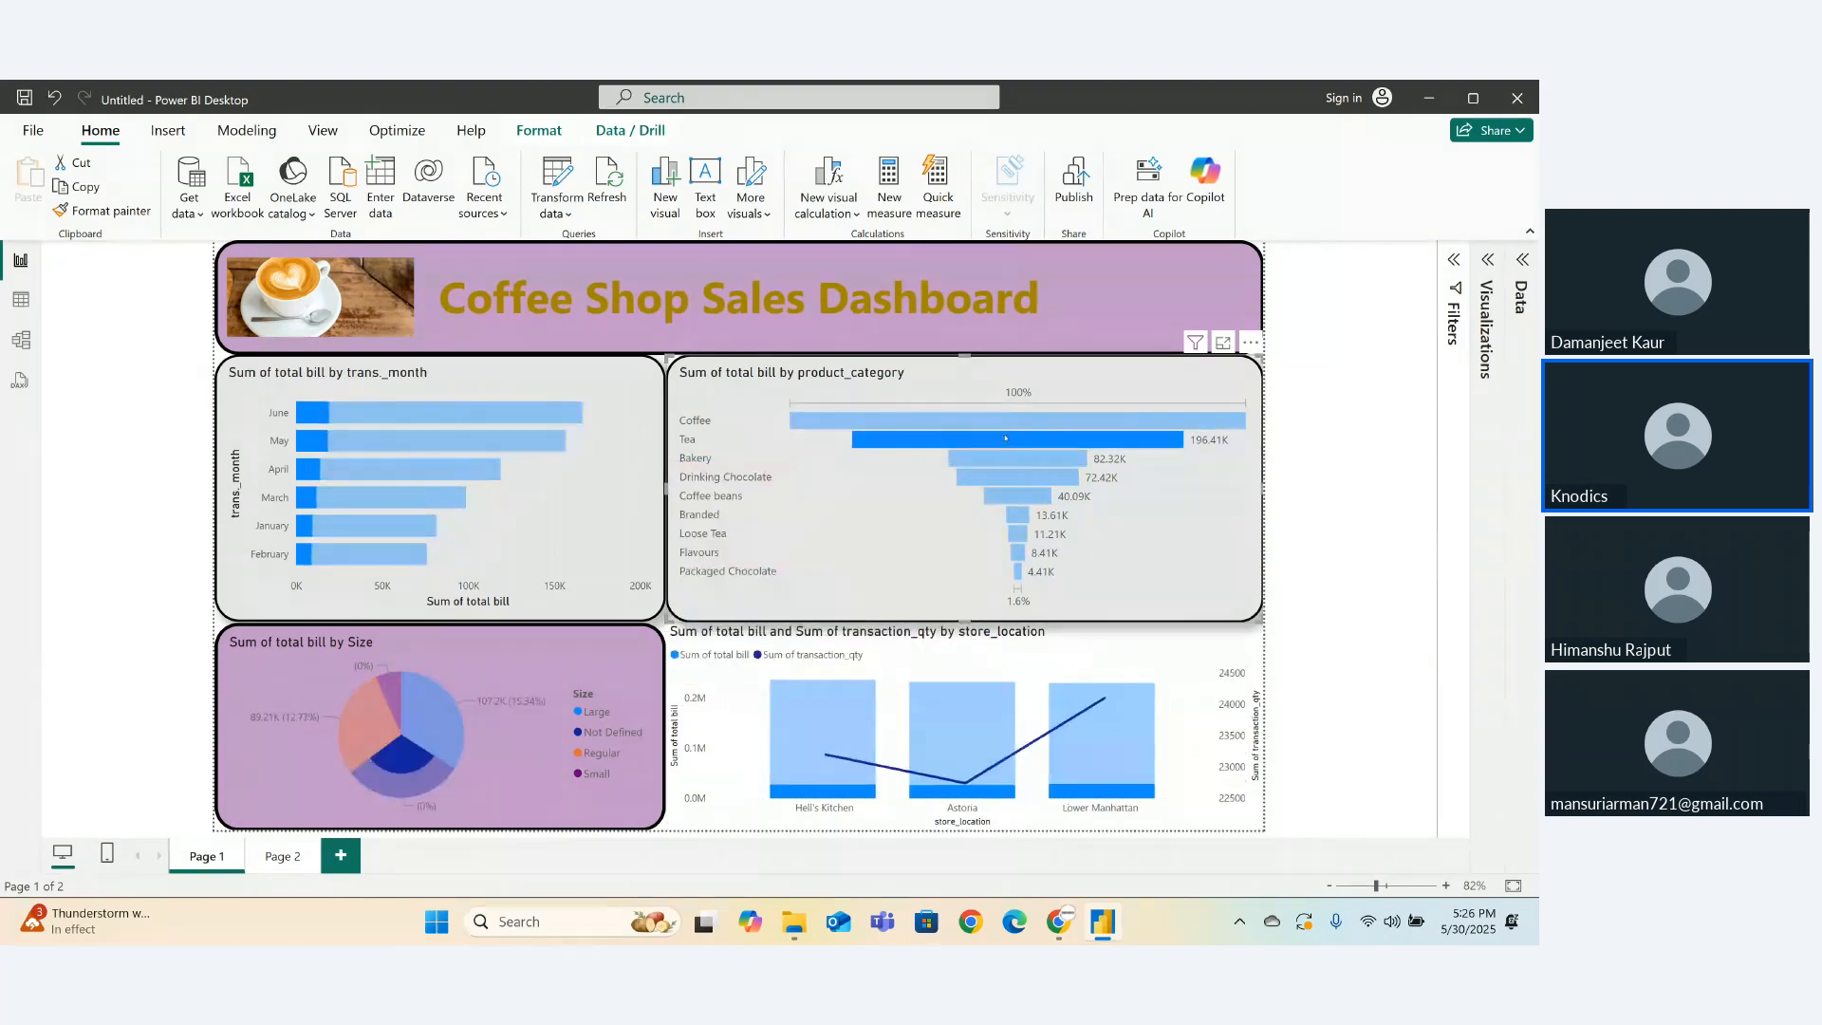
click(988, 426)
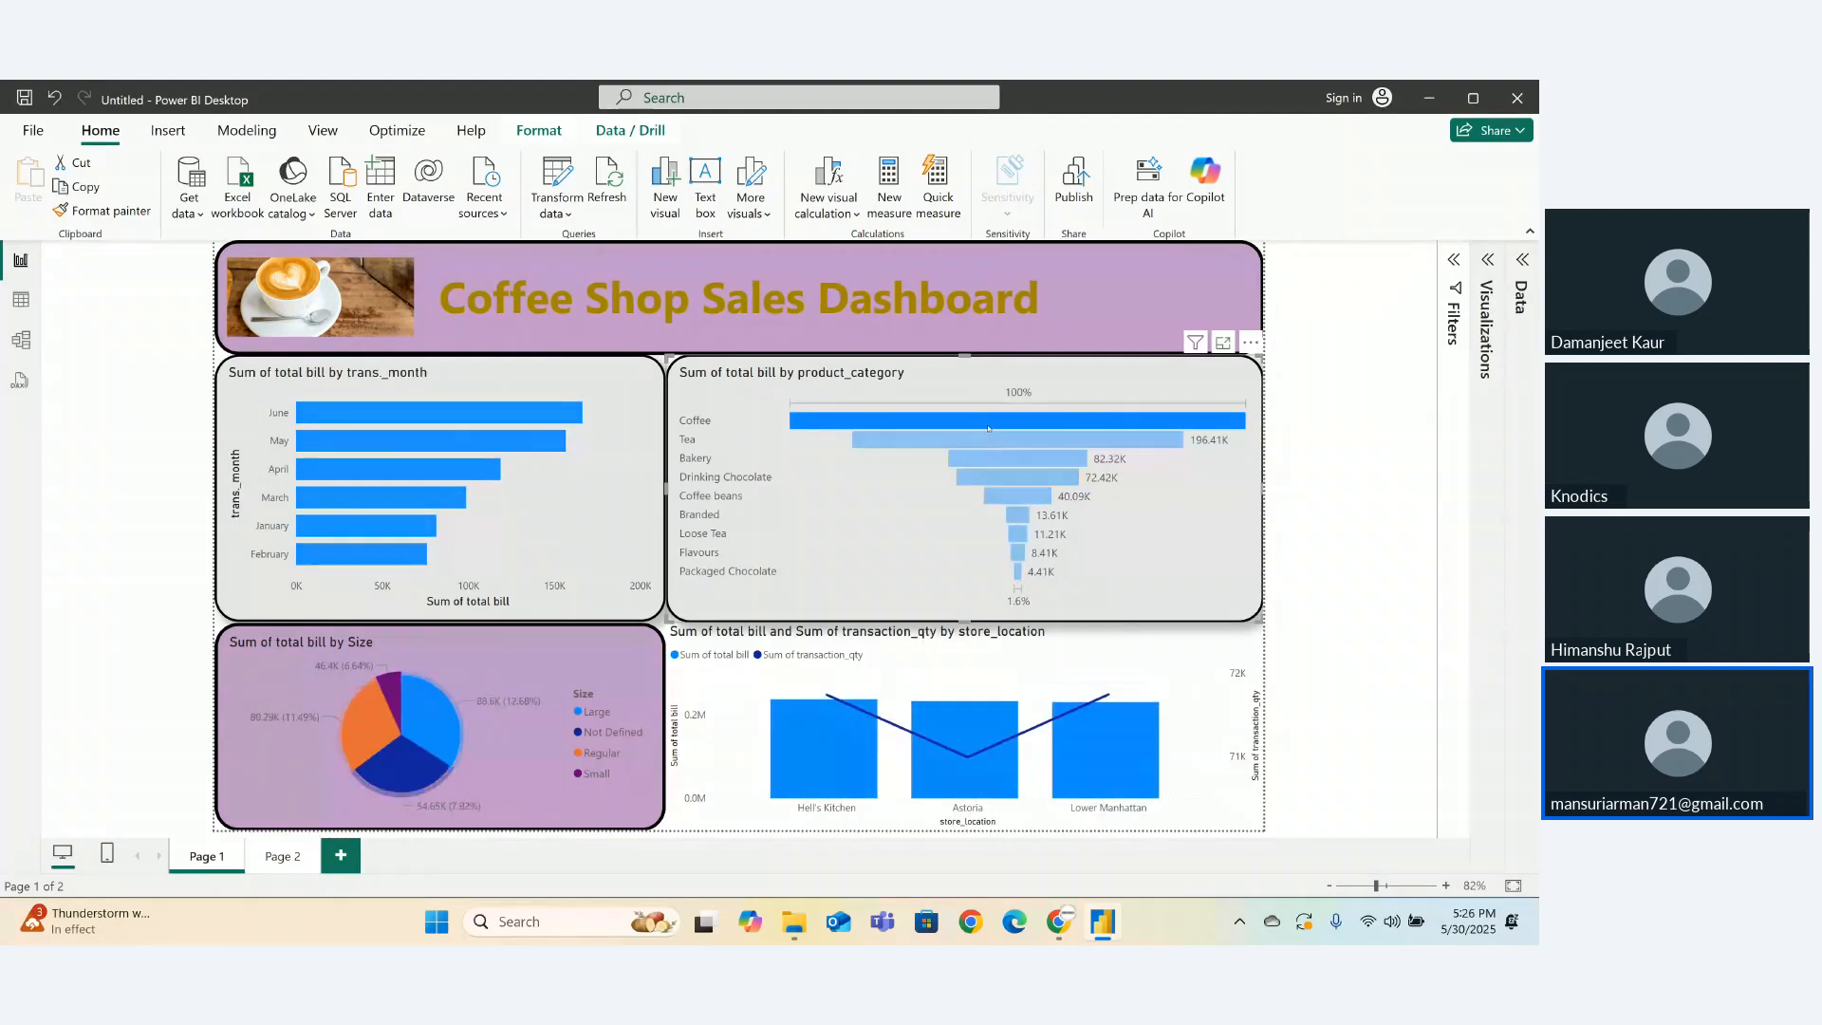
- Deselect the Coffee funnel bar so all visuals show unfiltered totals
click(988, 426)
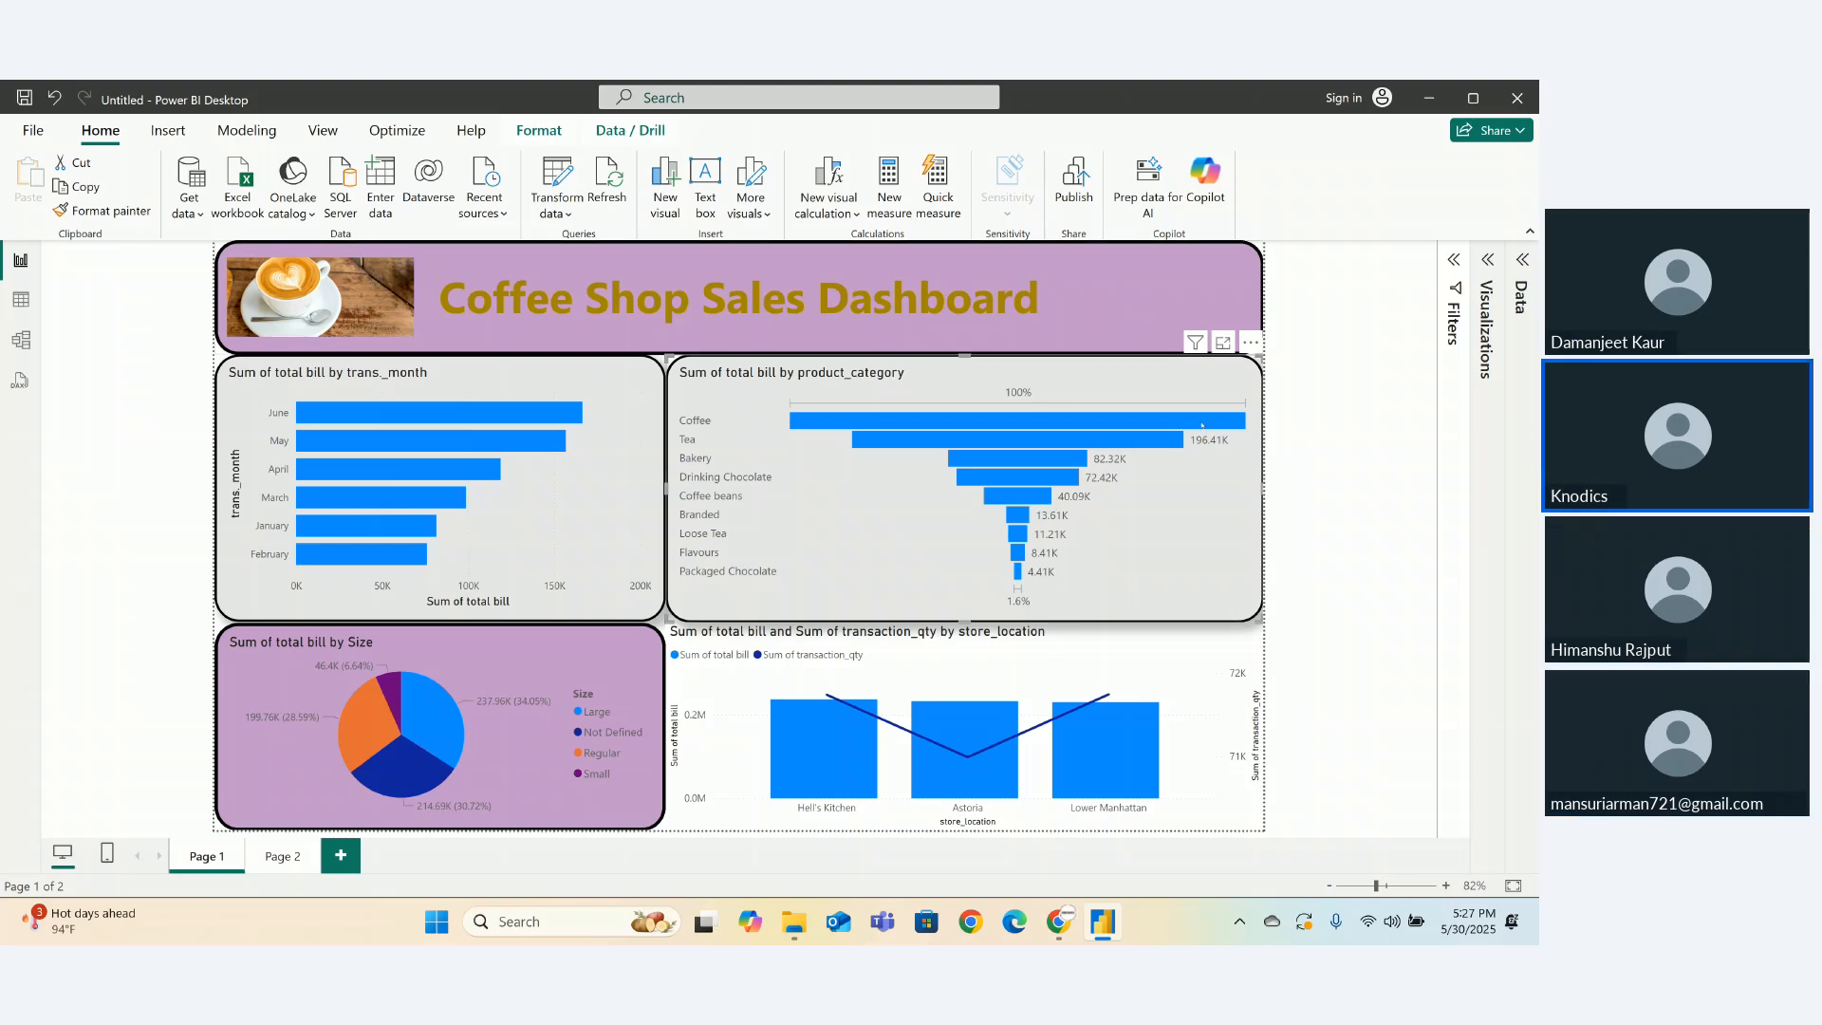
- Switch to the DA25 PowerBI Session meeting, close its chat, then bring the Power BI dashboard back
mouse_move(1059, 921)
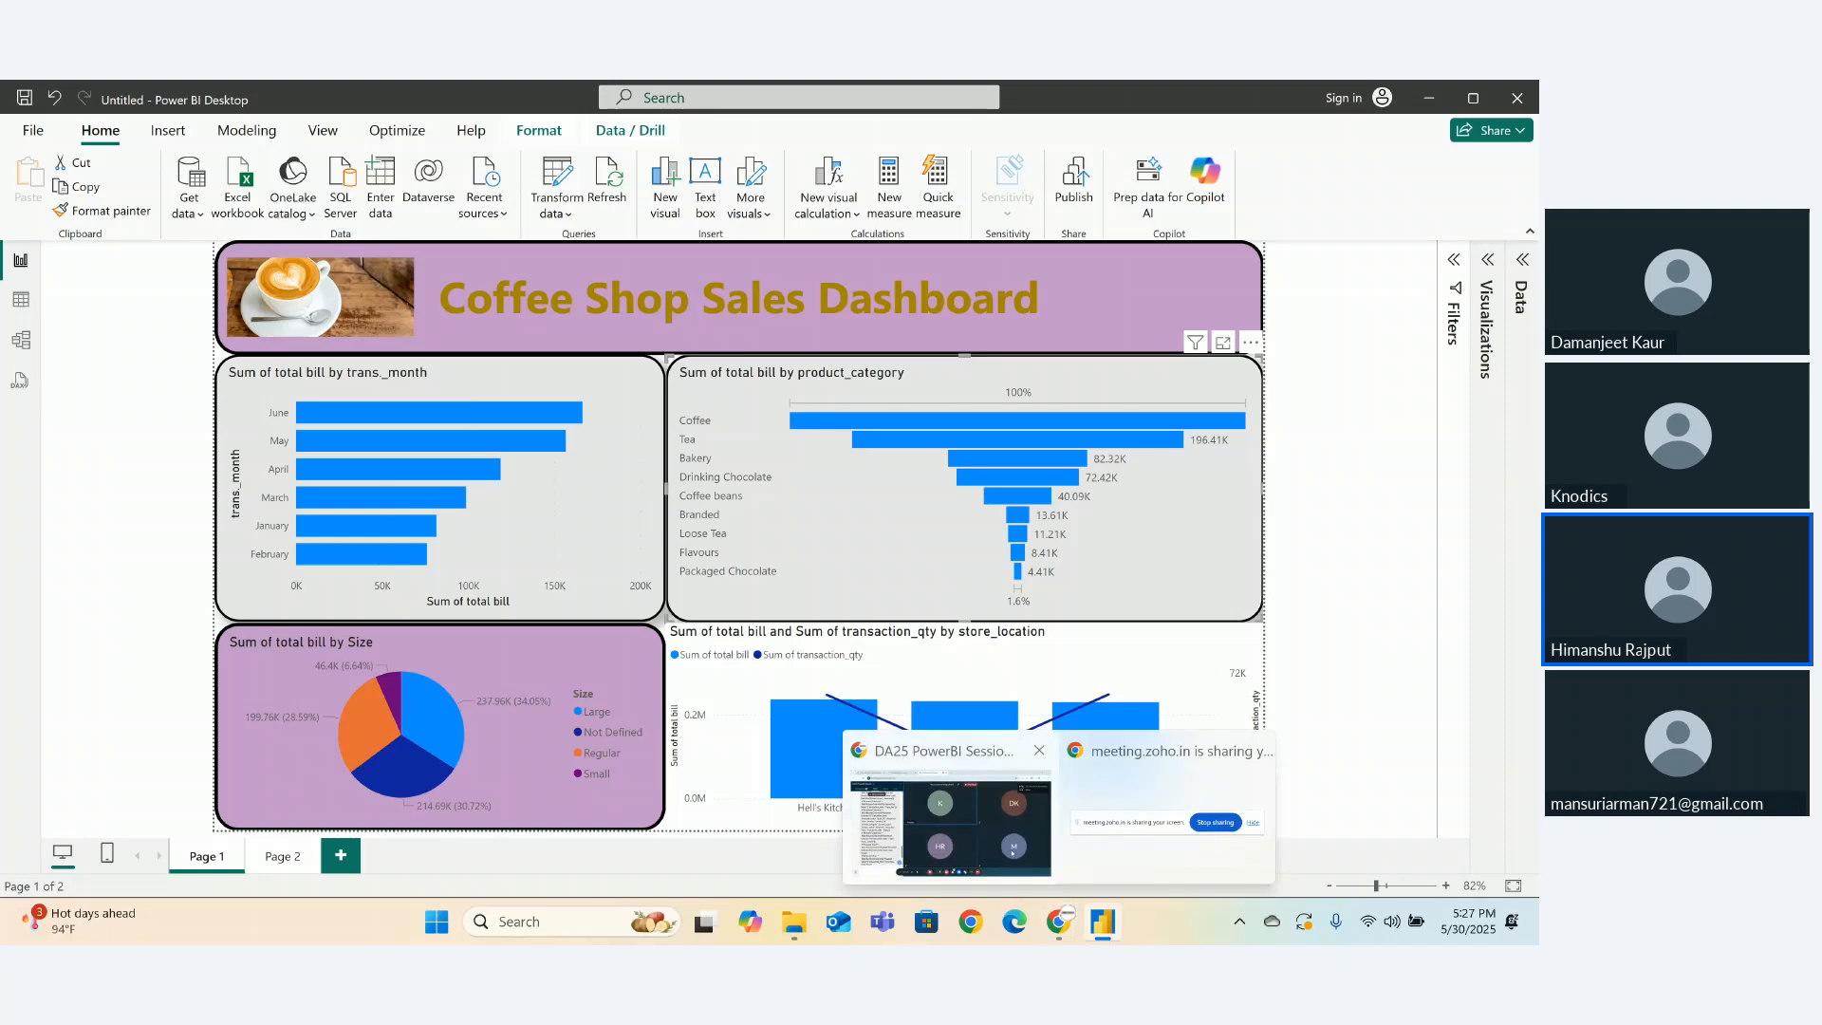
click(939, 792)
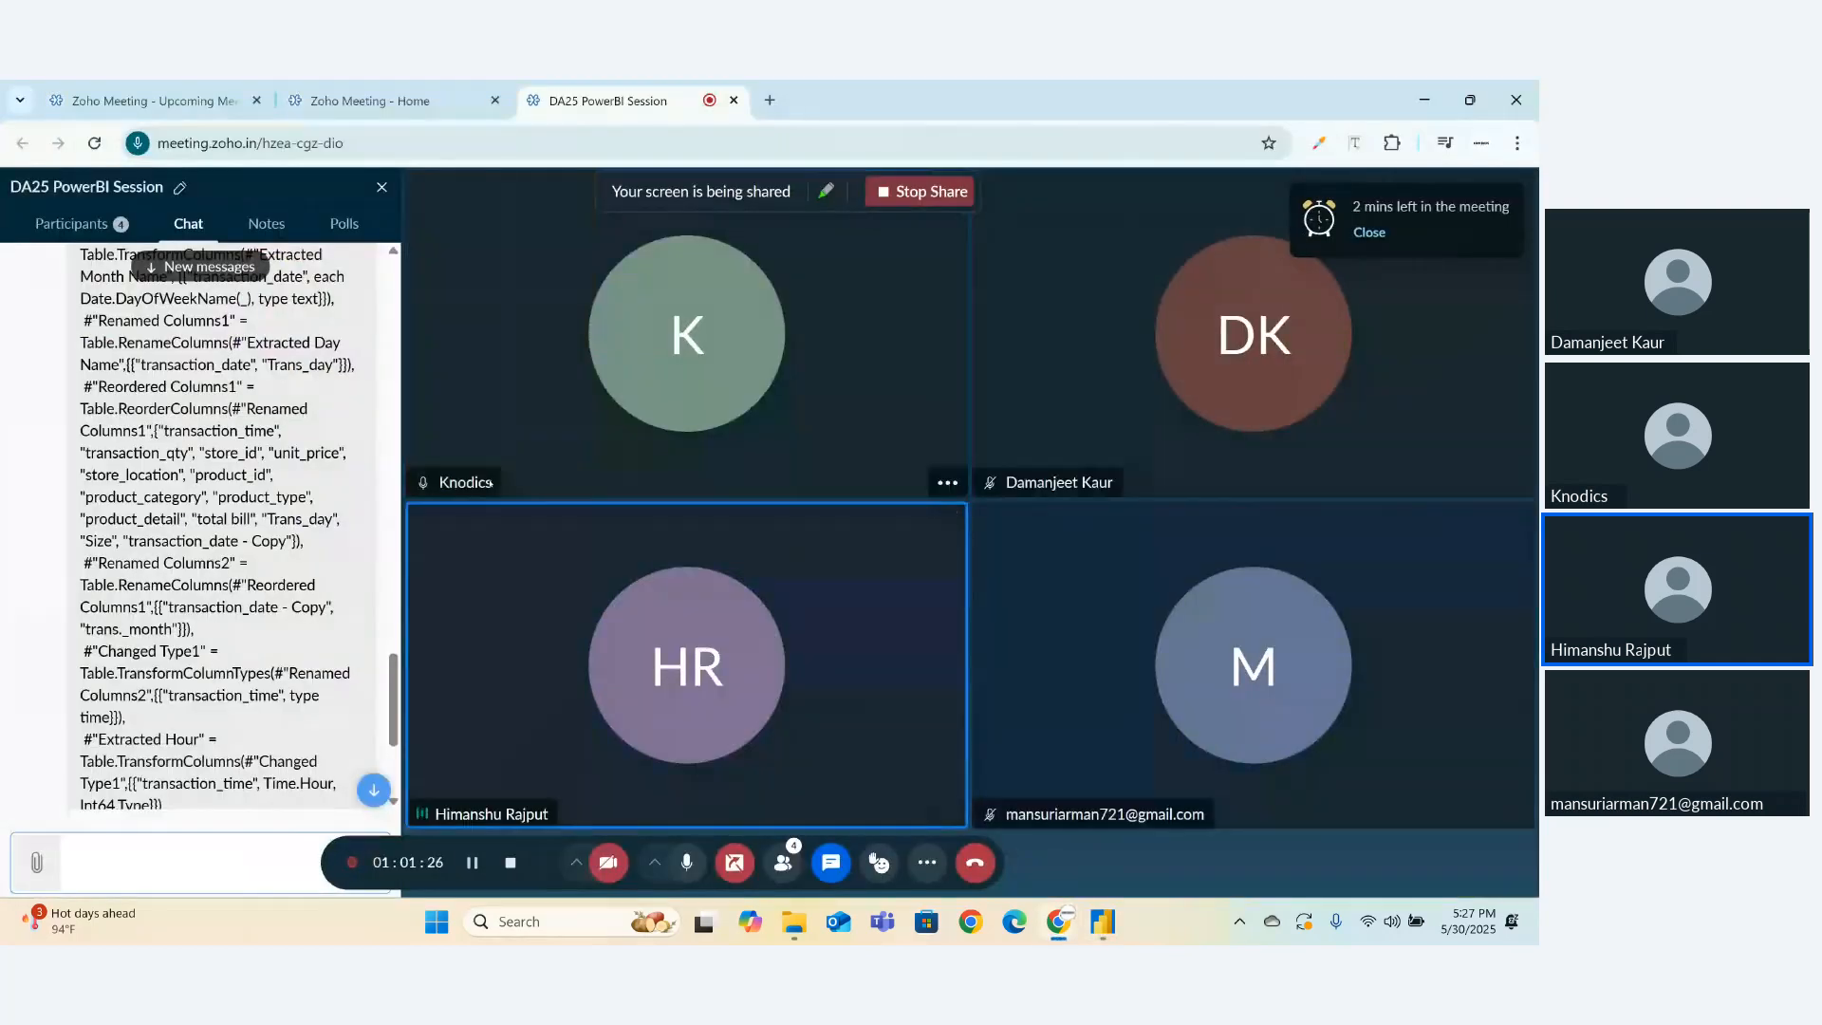
double_click(381, 187)
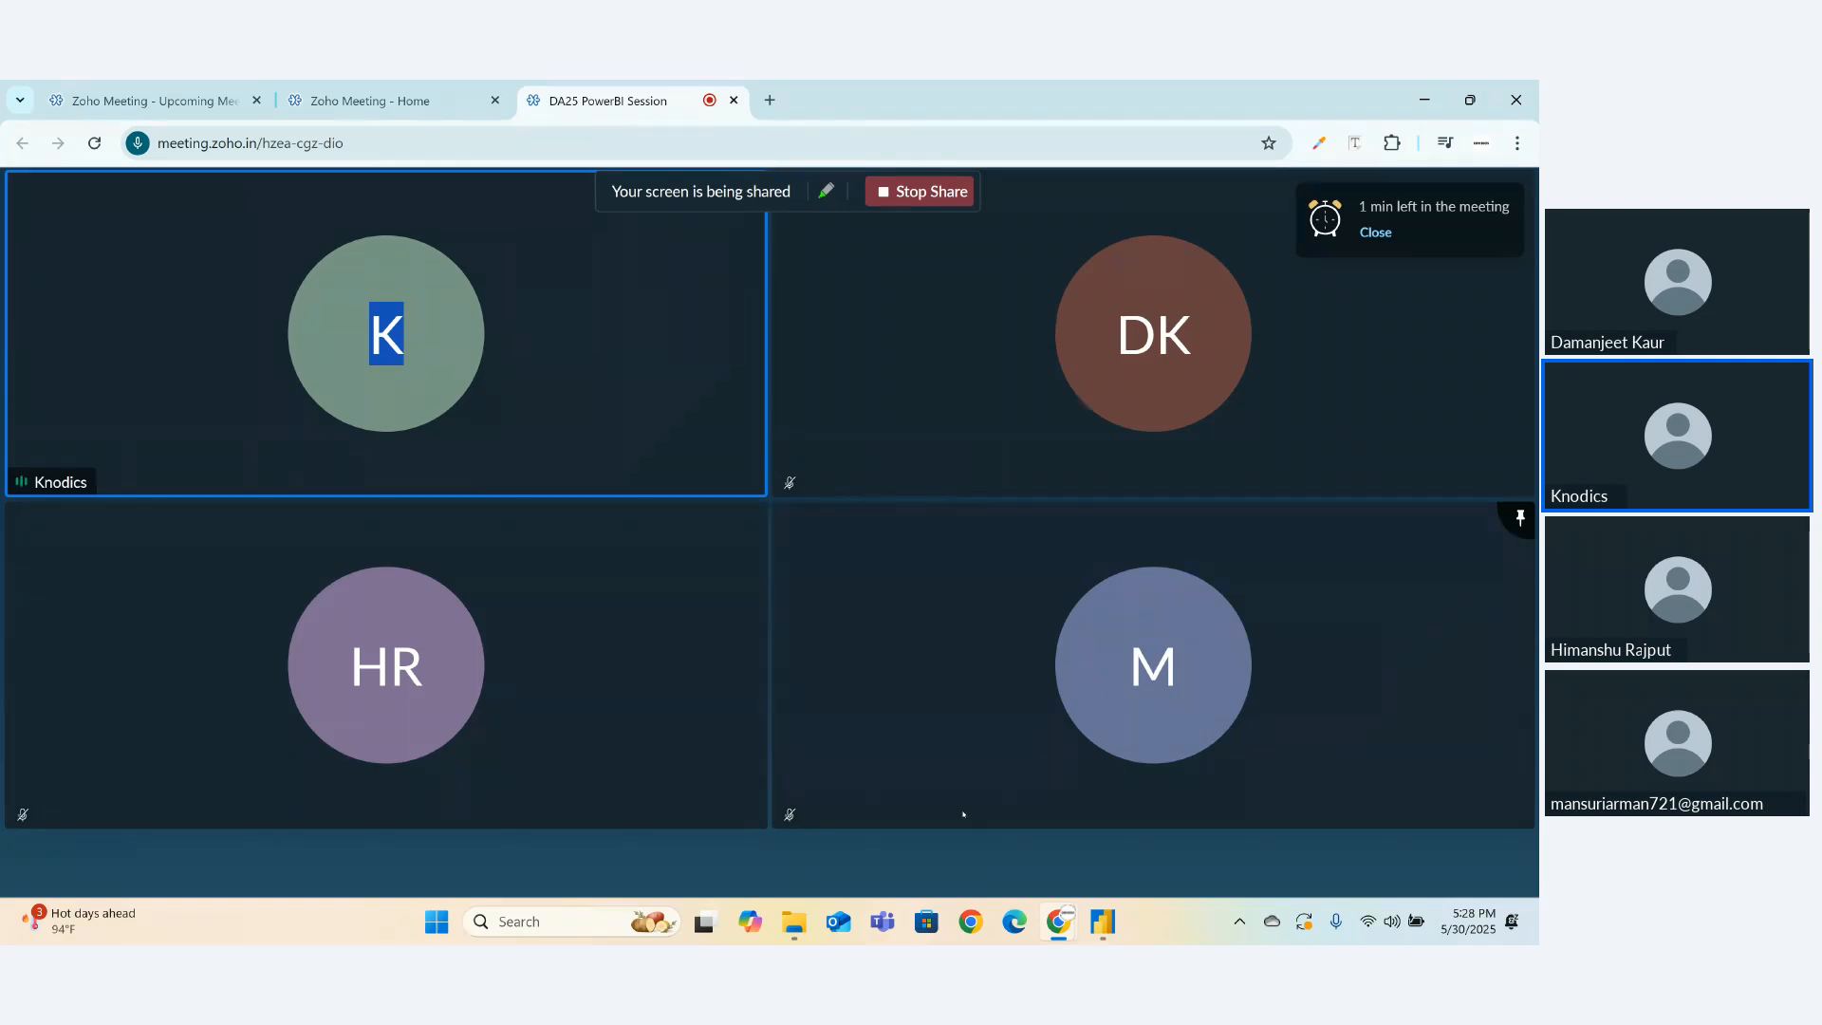
mouse_move(1059, 921)
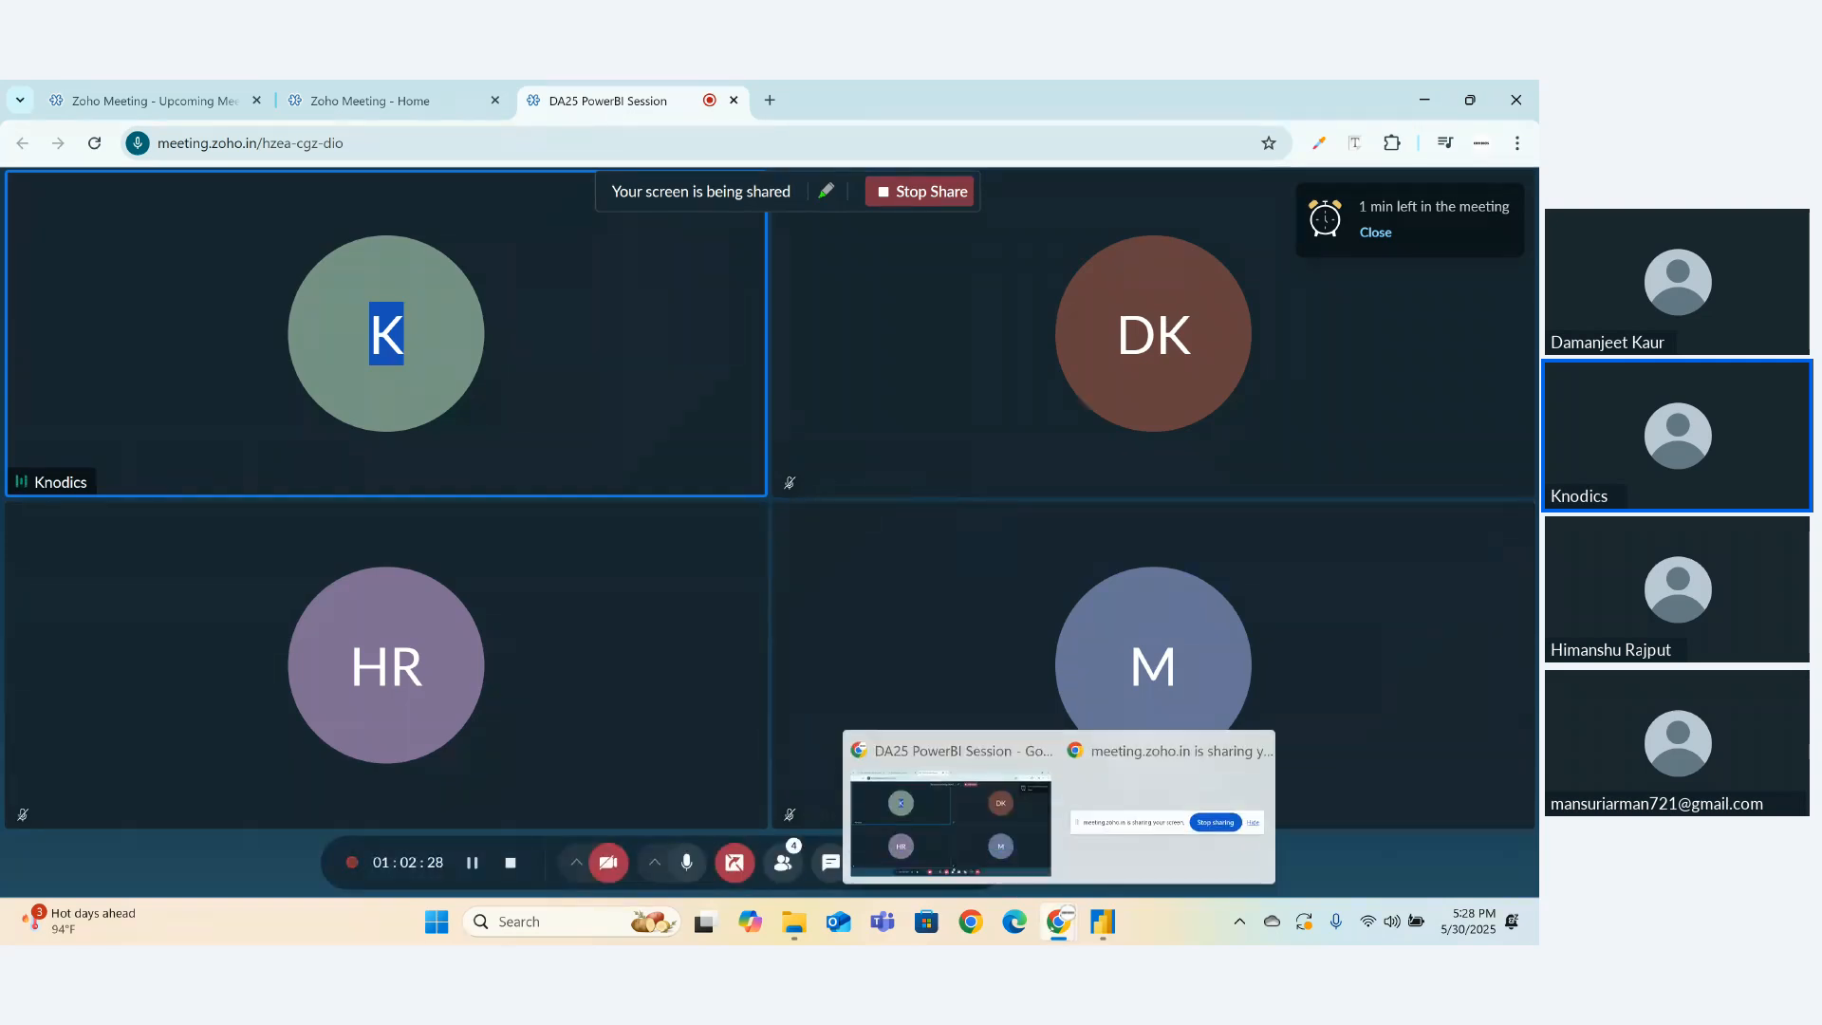
click(1101, 921)
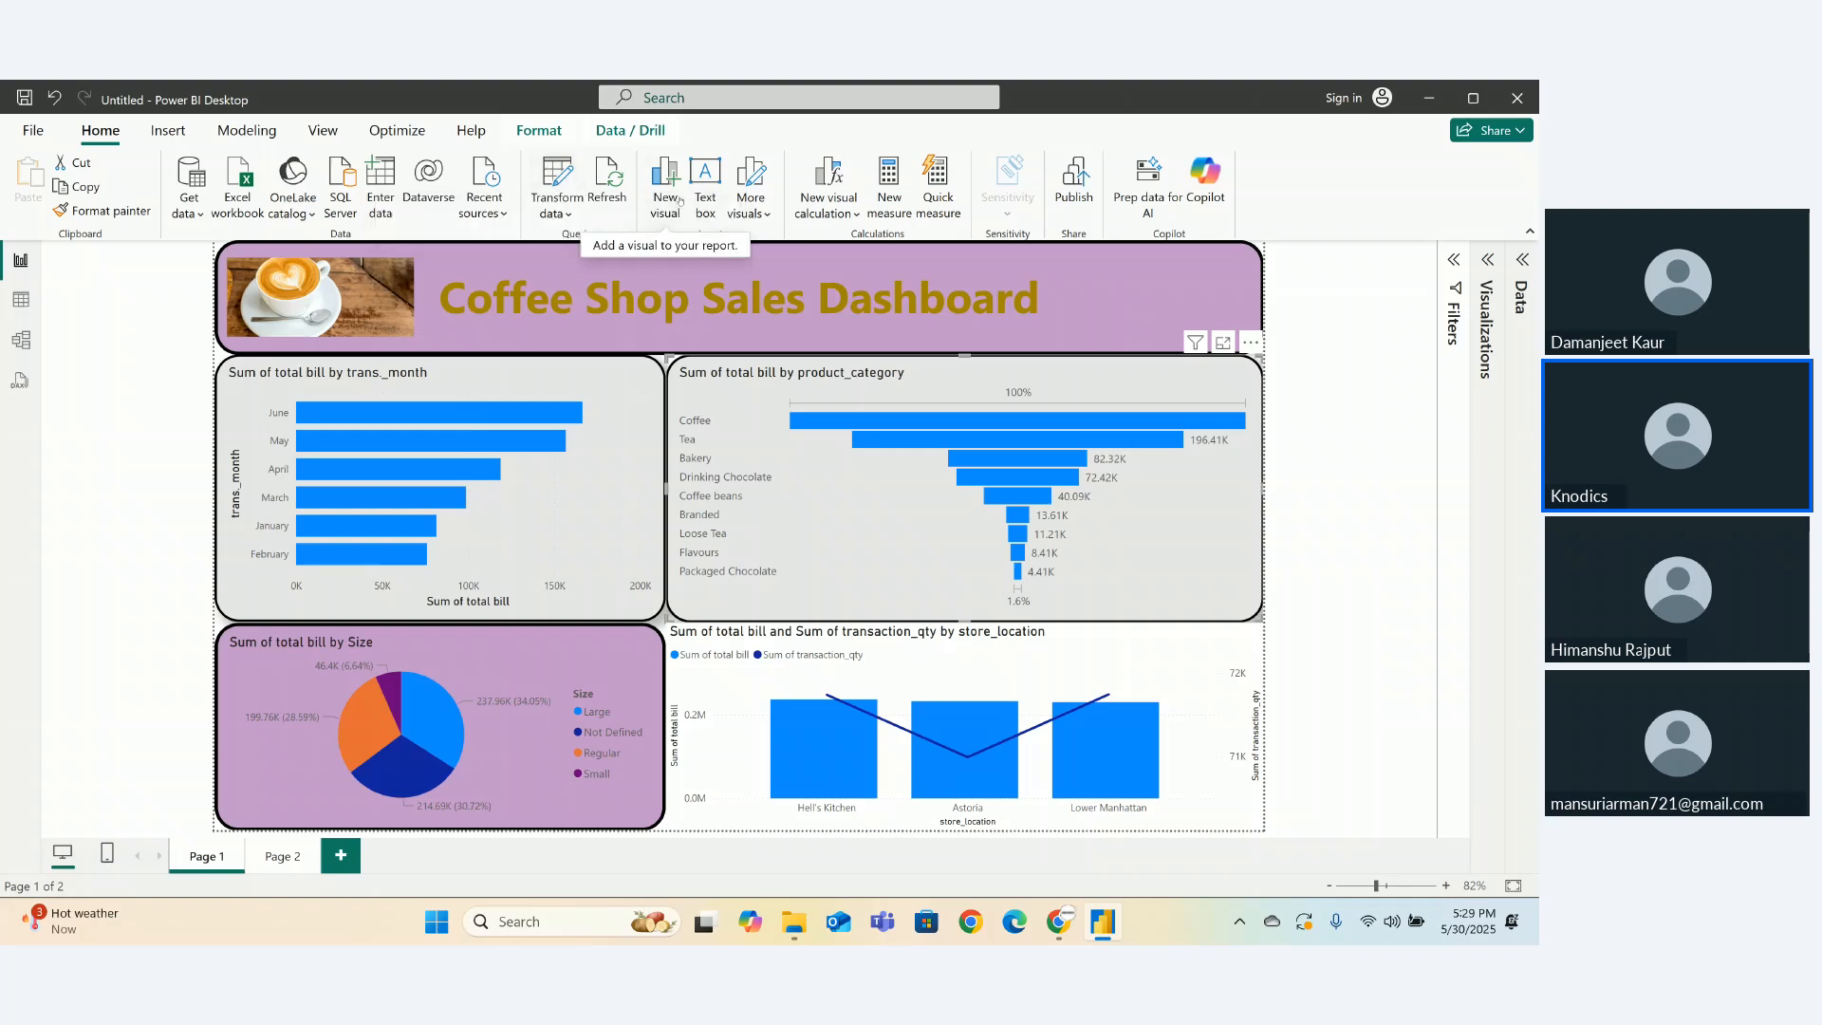
- Open Power Query Editor via Transform data and browse its Transform and Add Column tabs
click(565, 182)
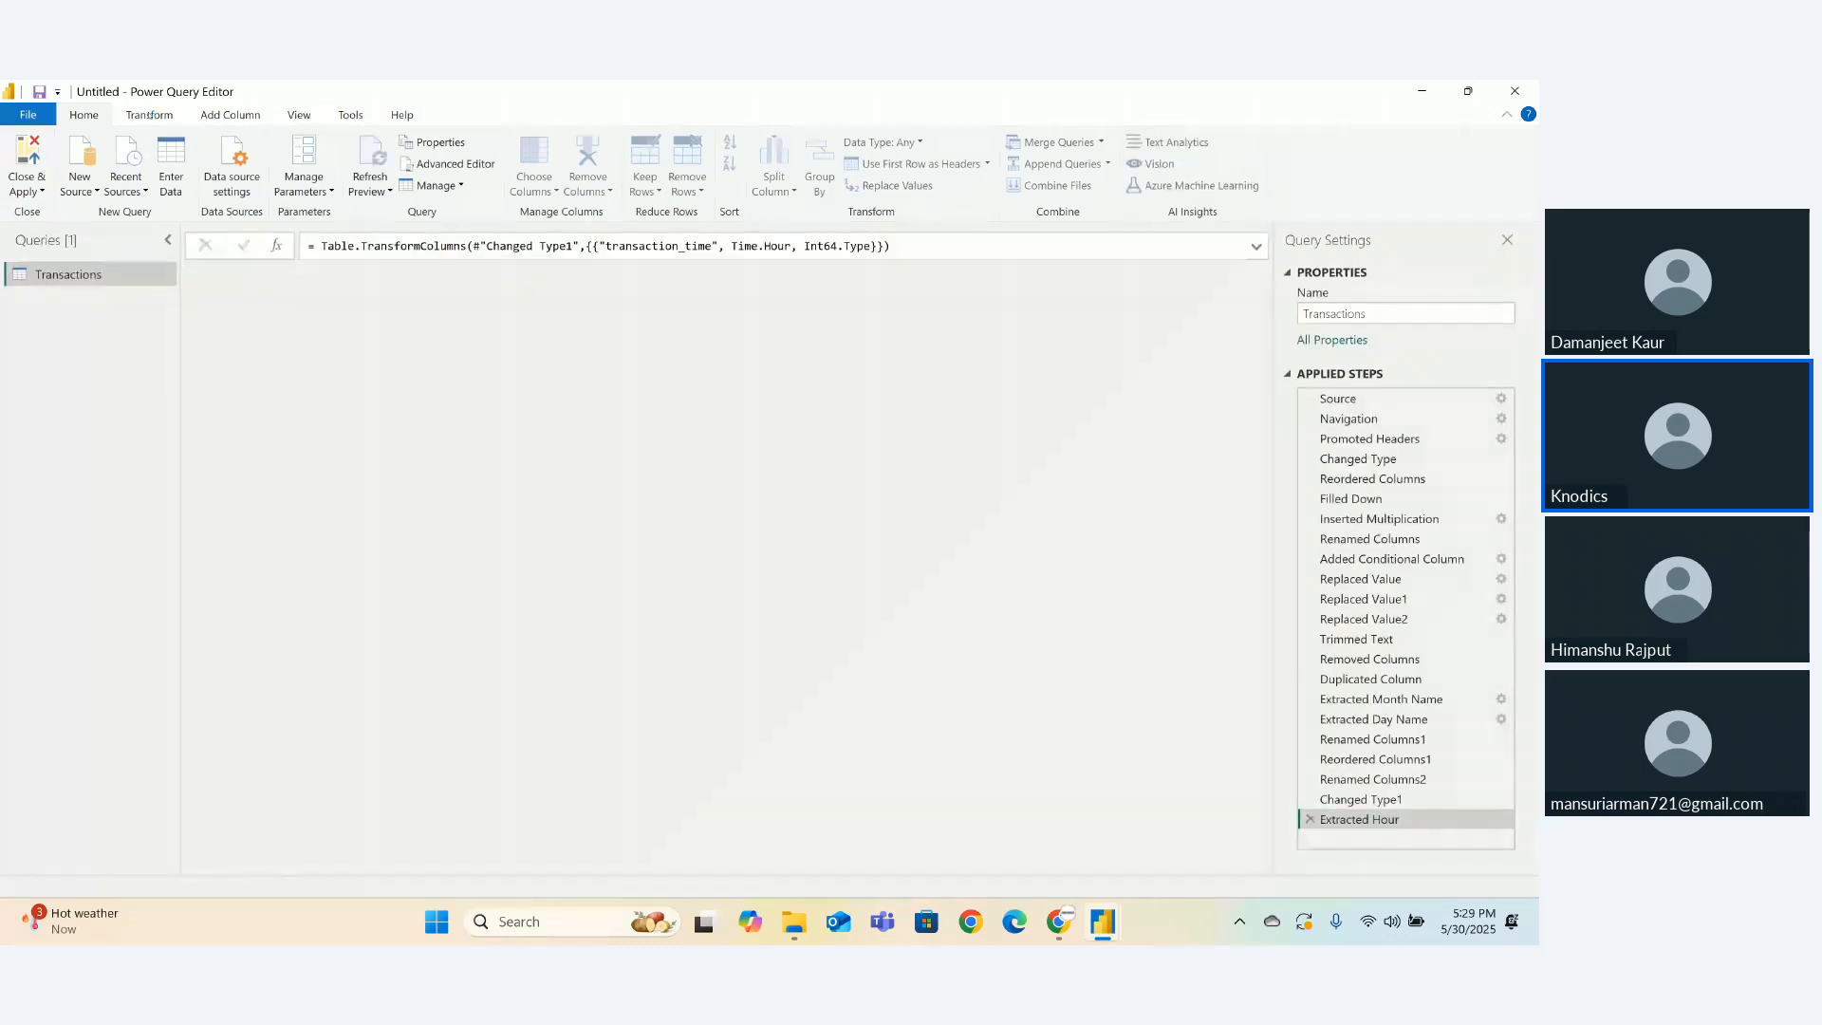
click(149, 115)
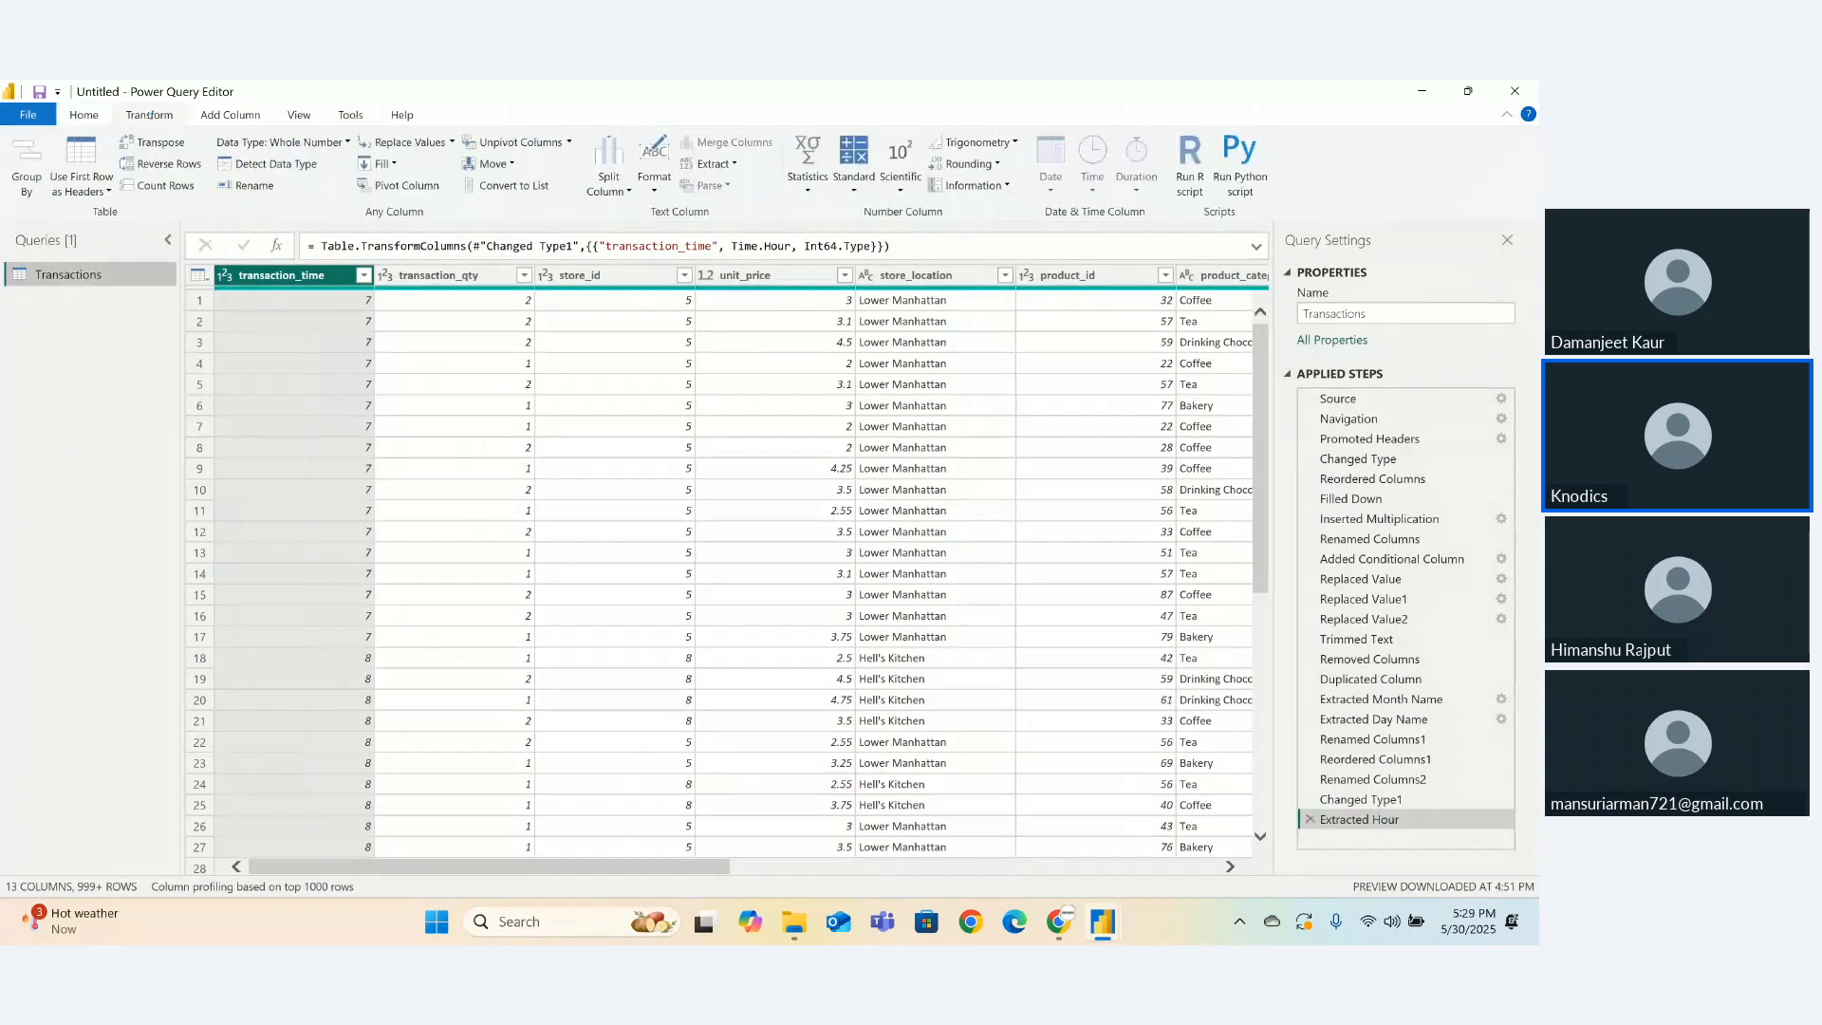
click(209, 117)
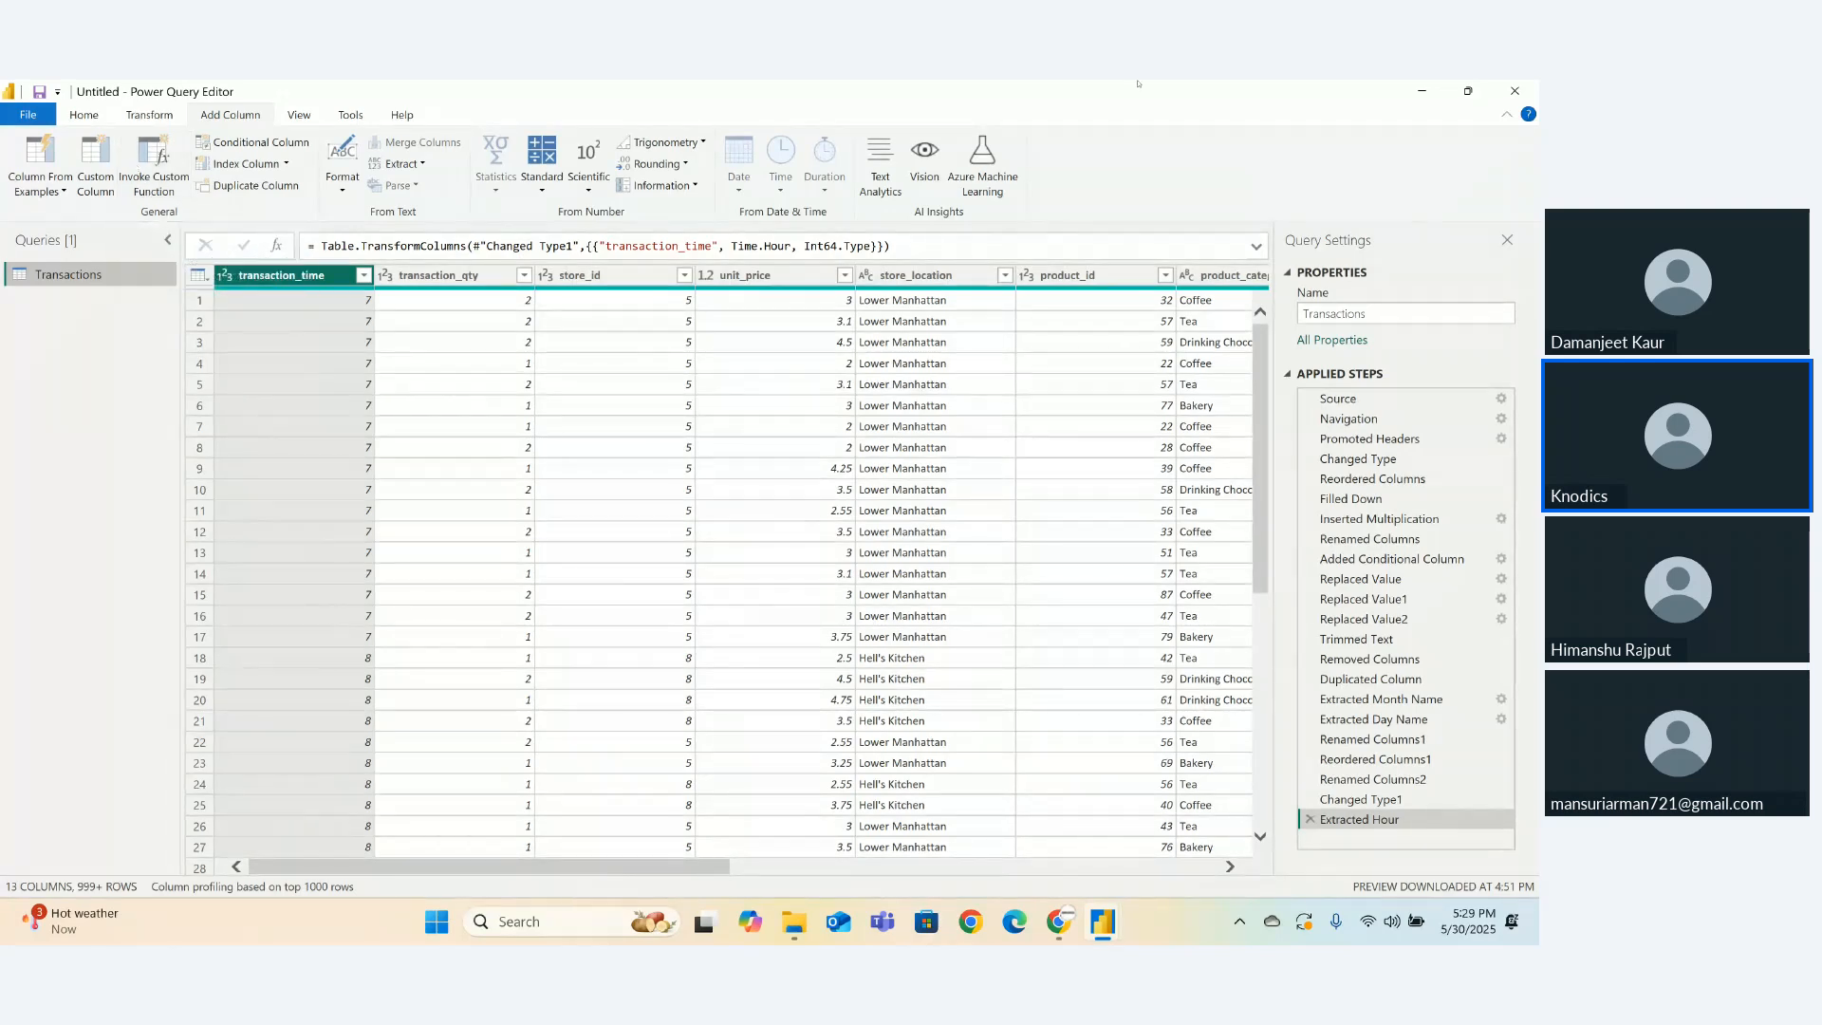
click(76, 118)
- Choose Close & Apply to exit Power Query Editor and return to the report
click(41, 190)
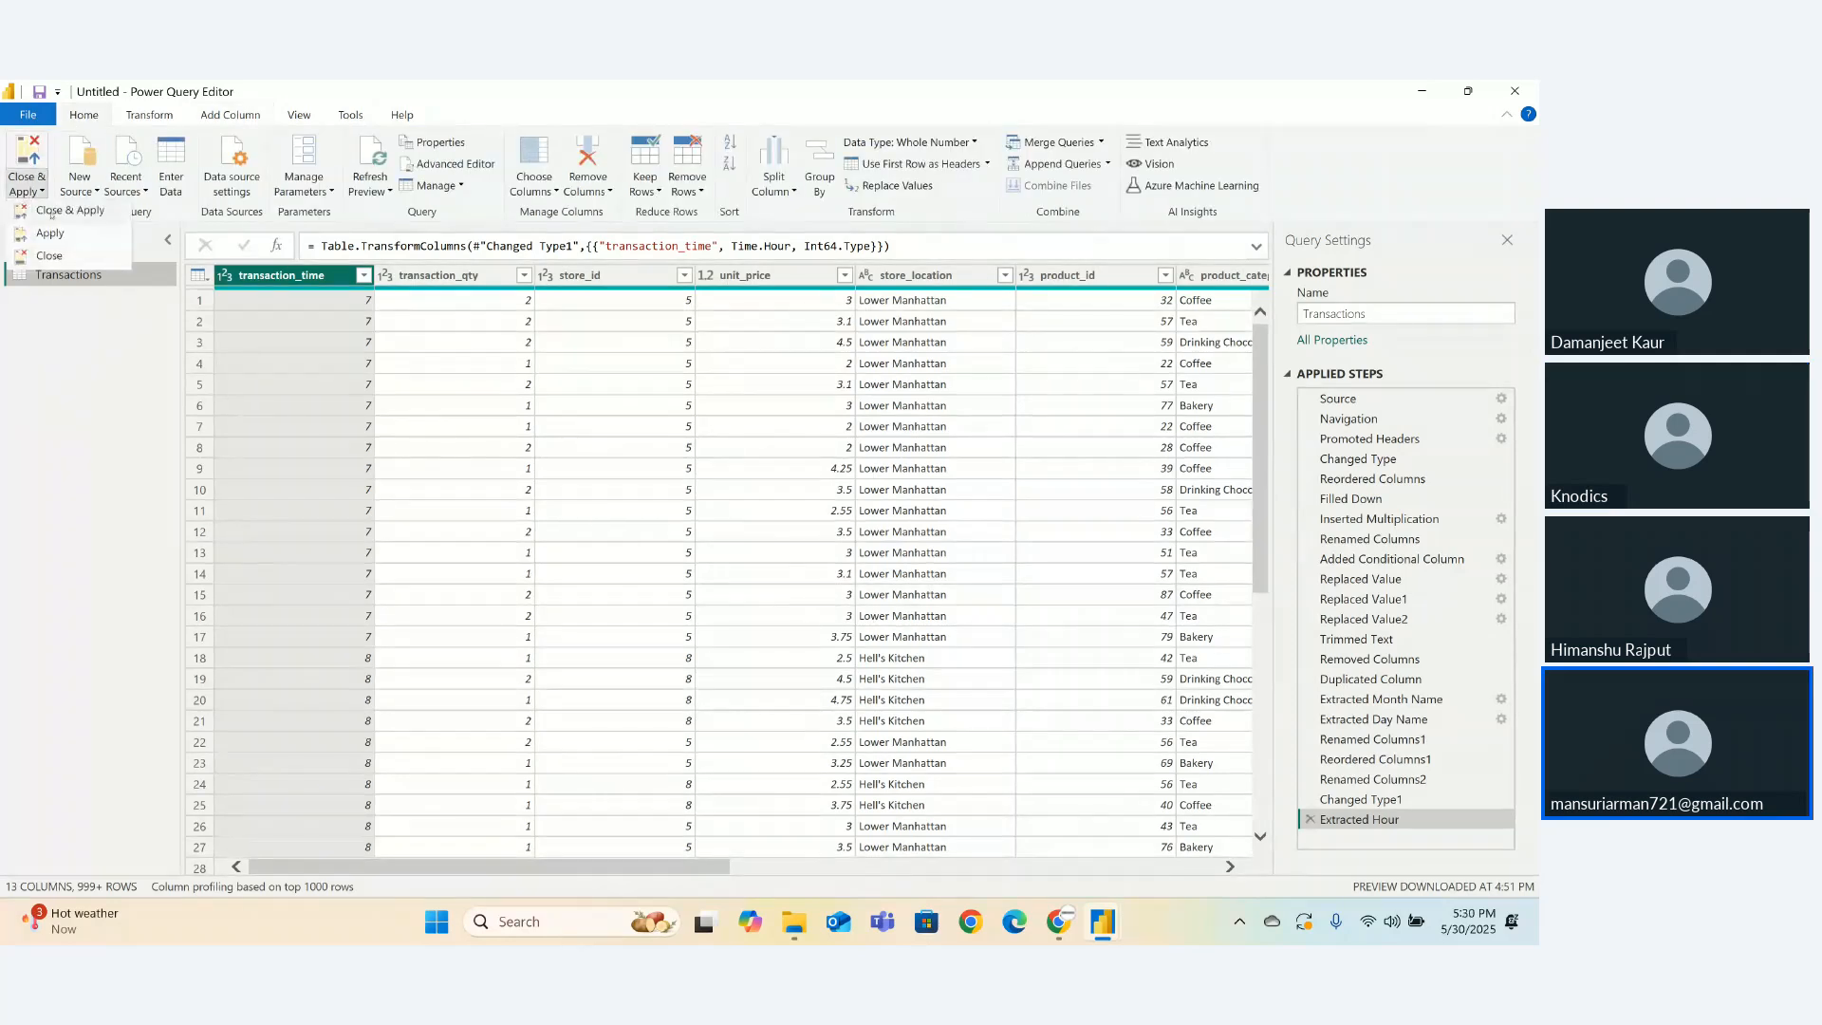
click(52, 212)
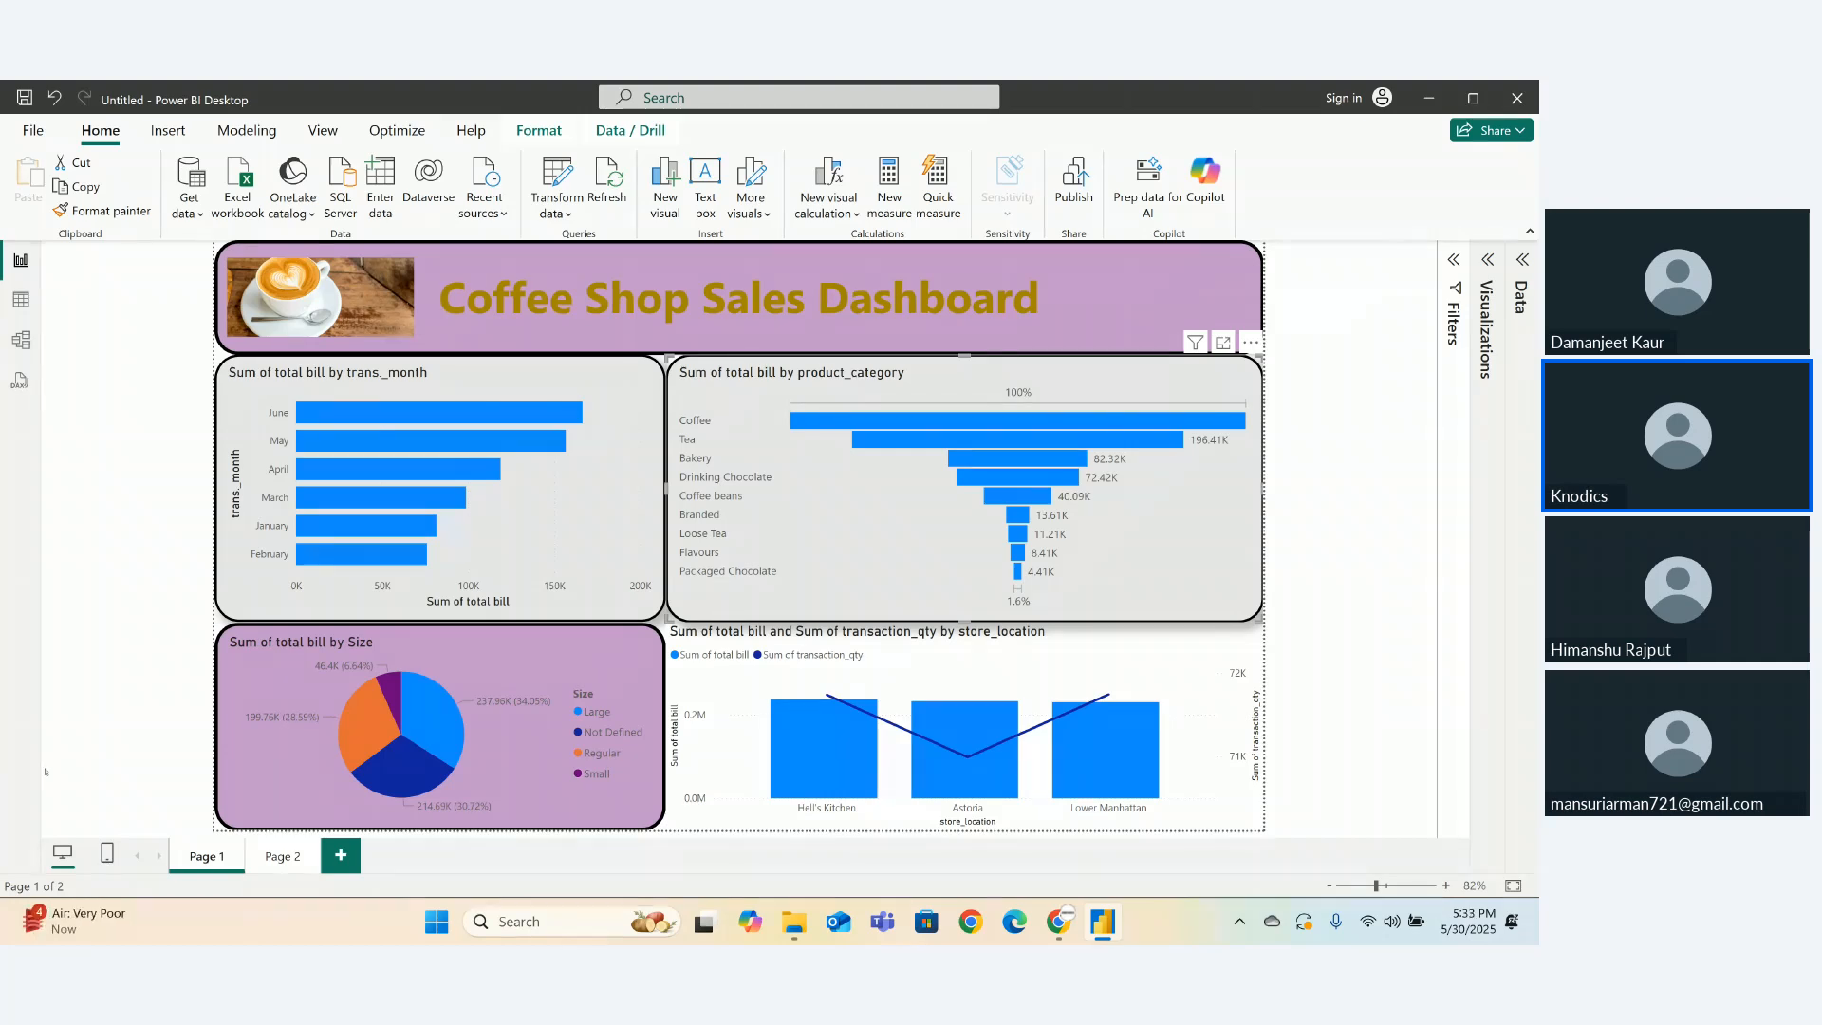
- Launch Google Chrome and choose a browser profile
mouse_move(83, 921)
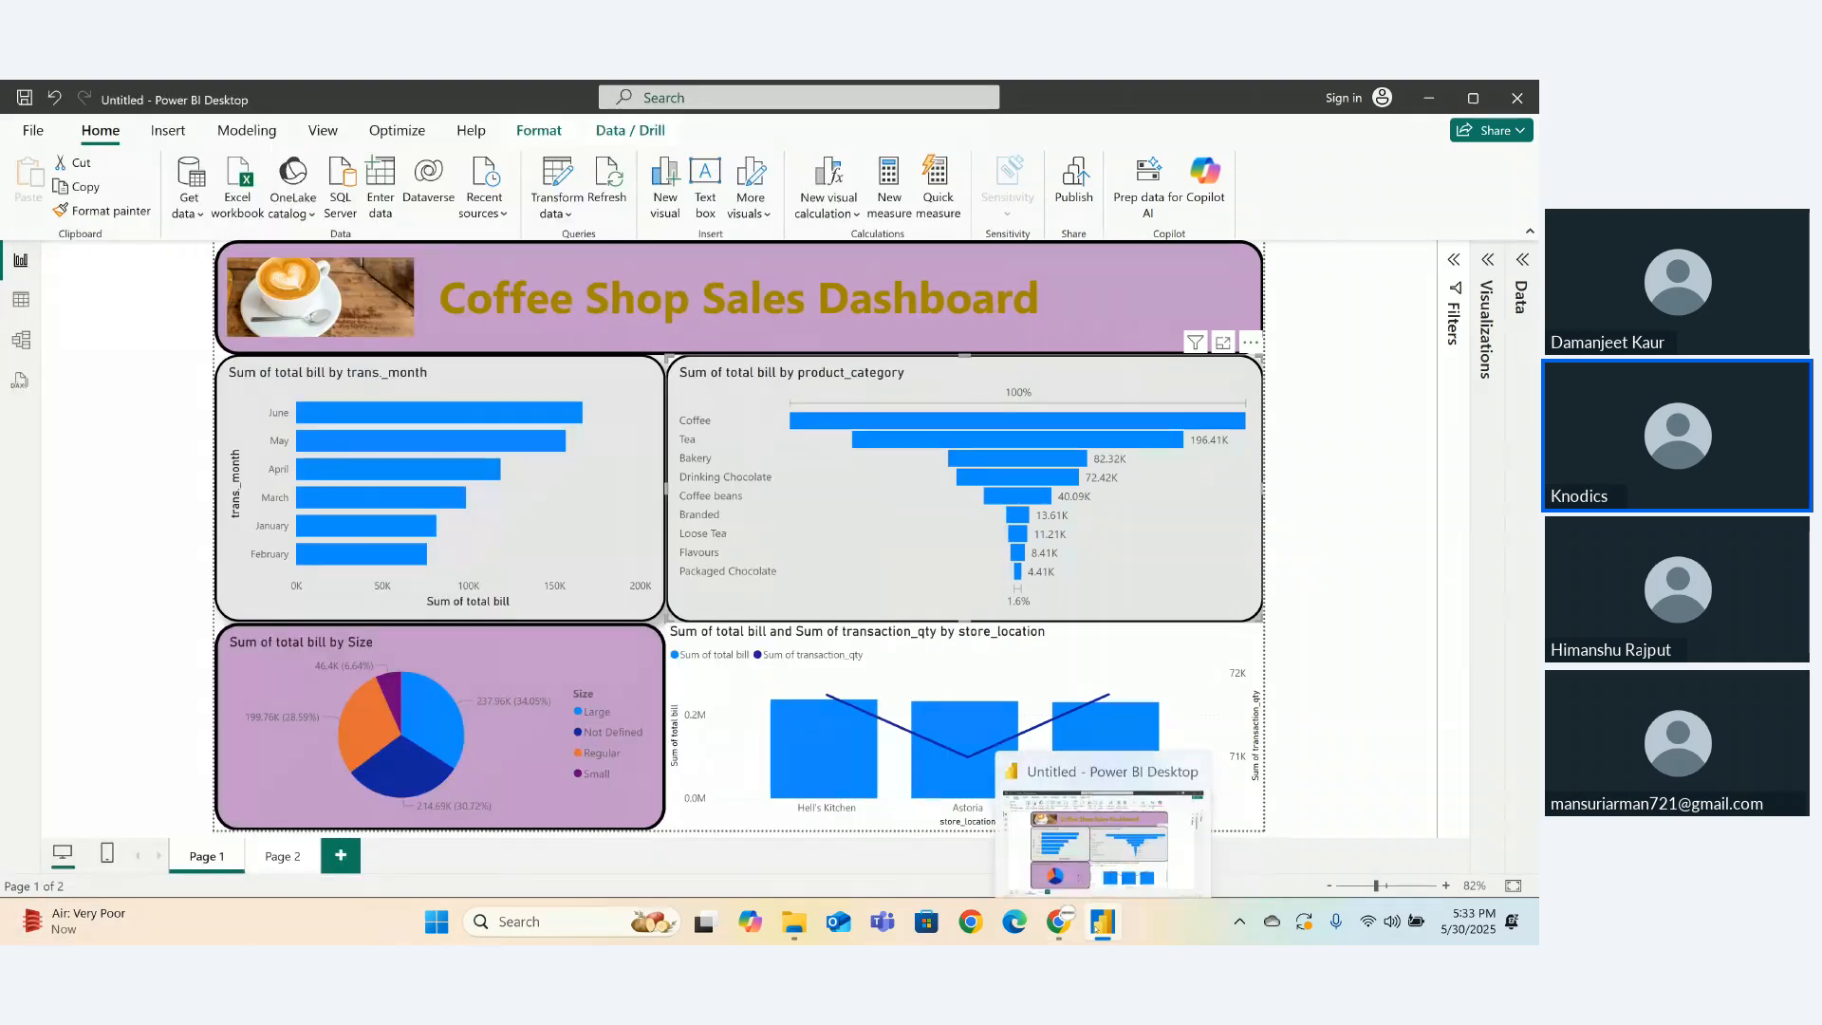
click(969, 923)
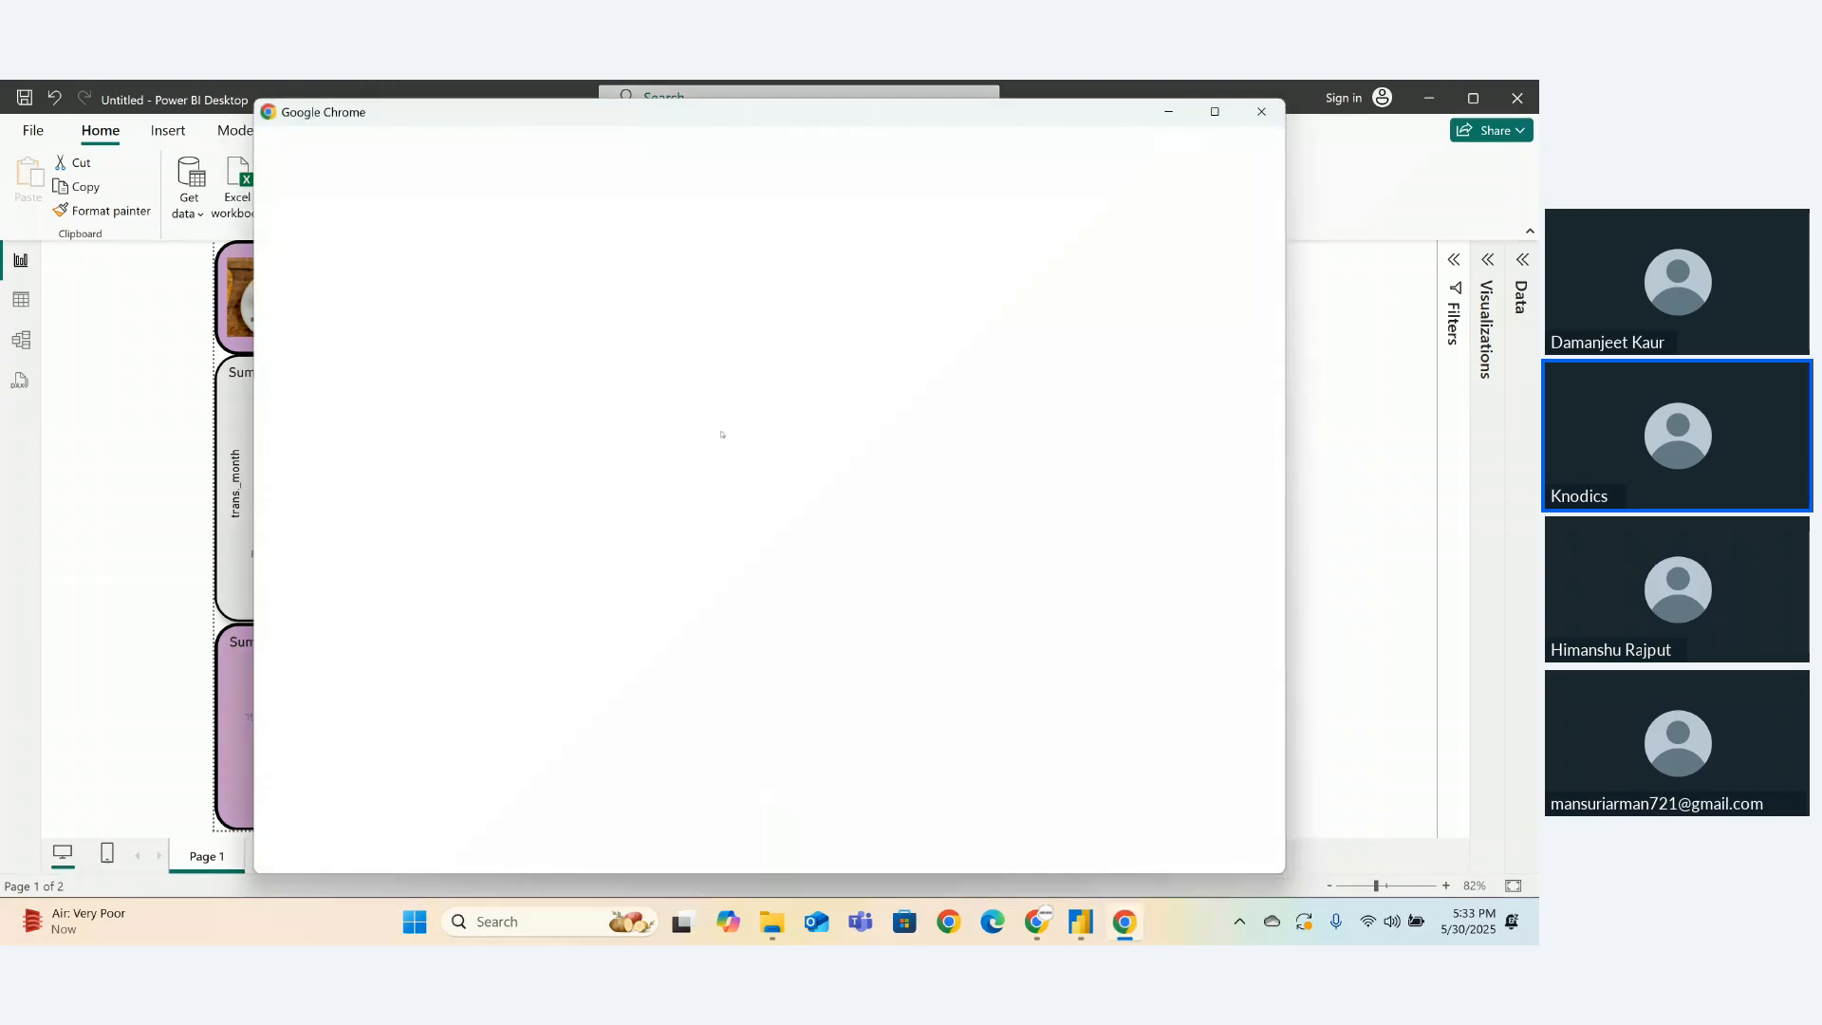
click(501, 448)
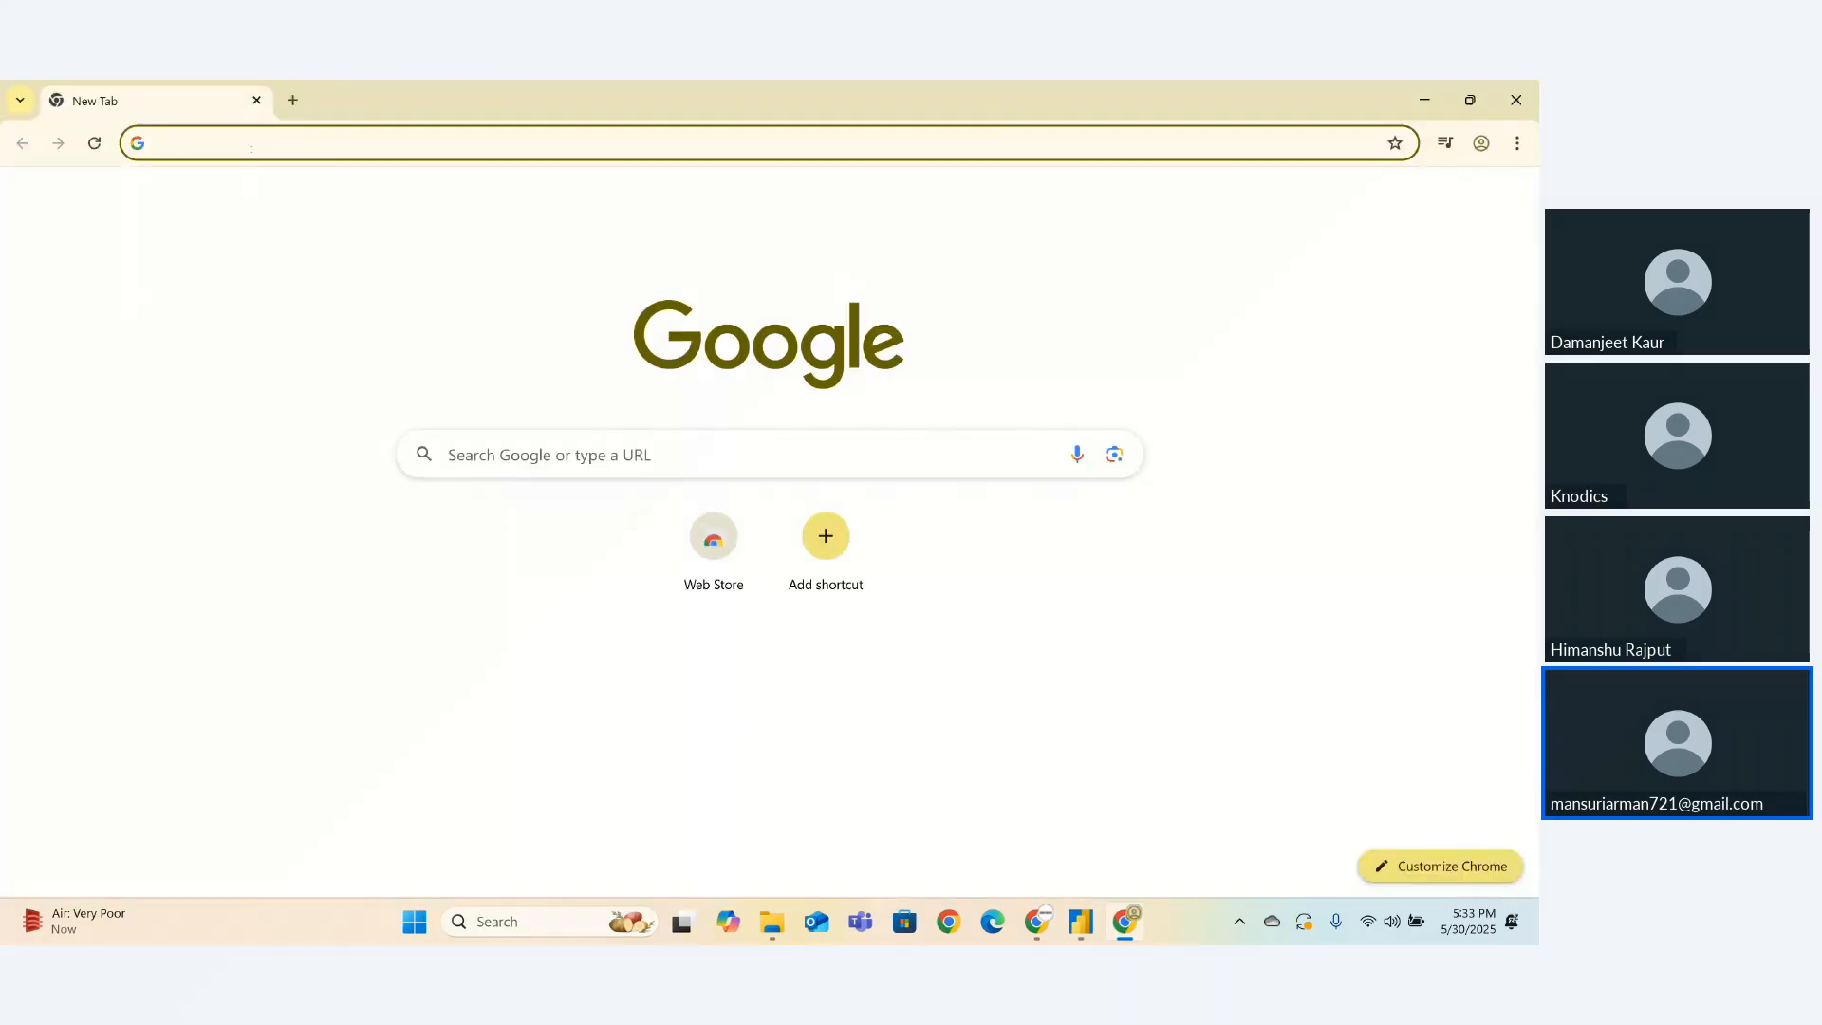
- Search Google for 'STOCKS MARKET' from the address bar
click(250, 149)
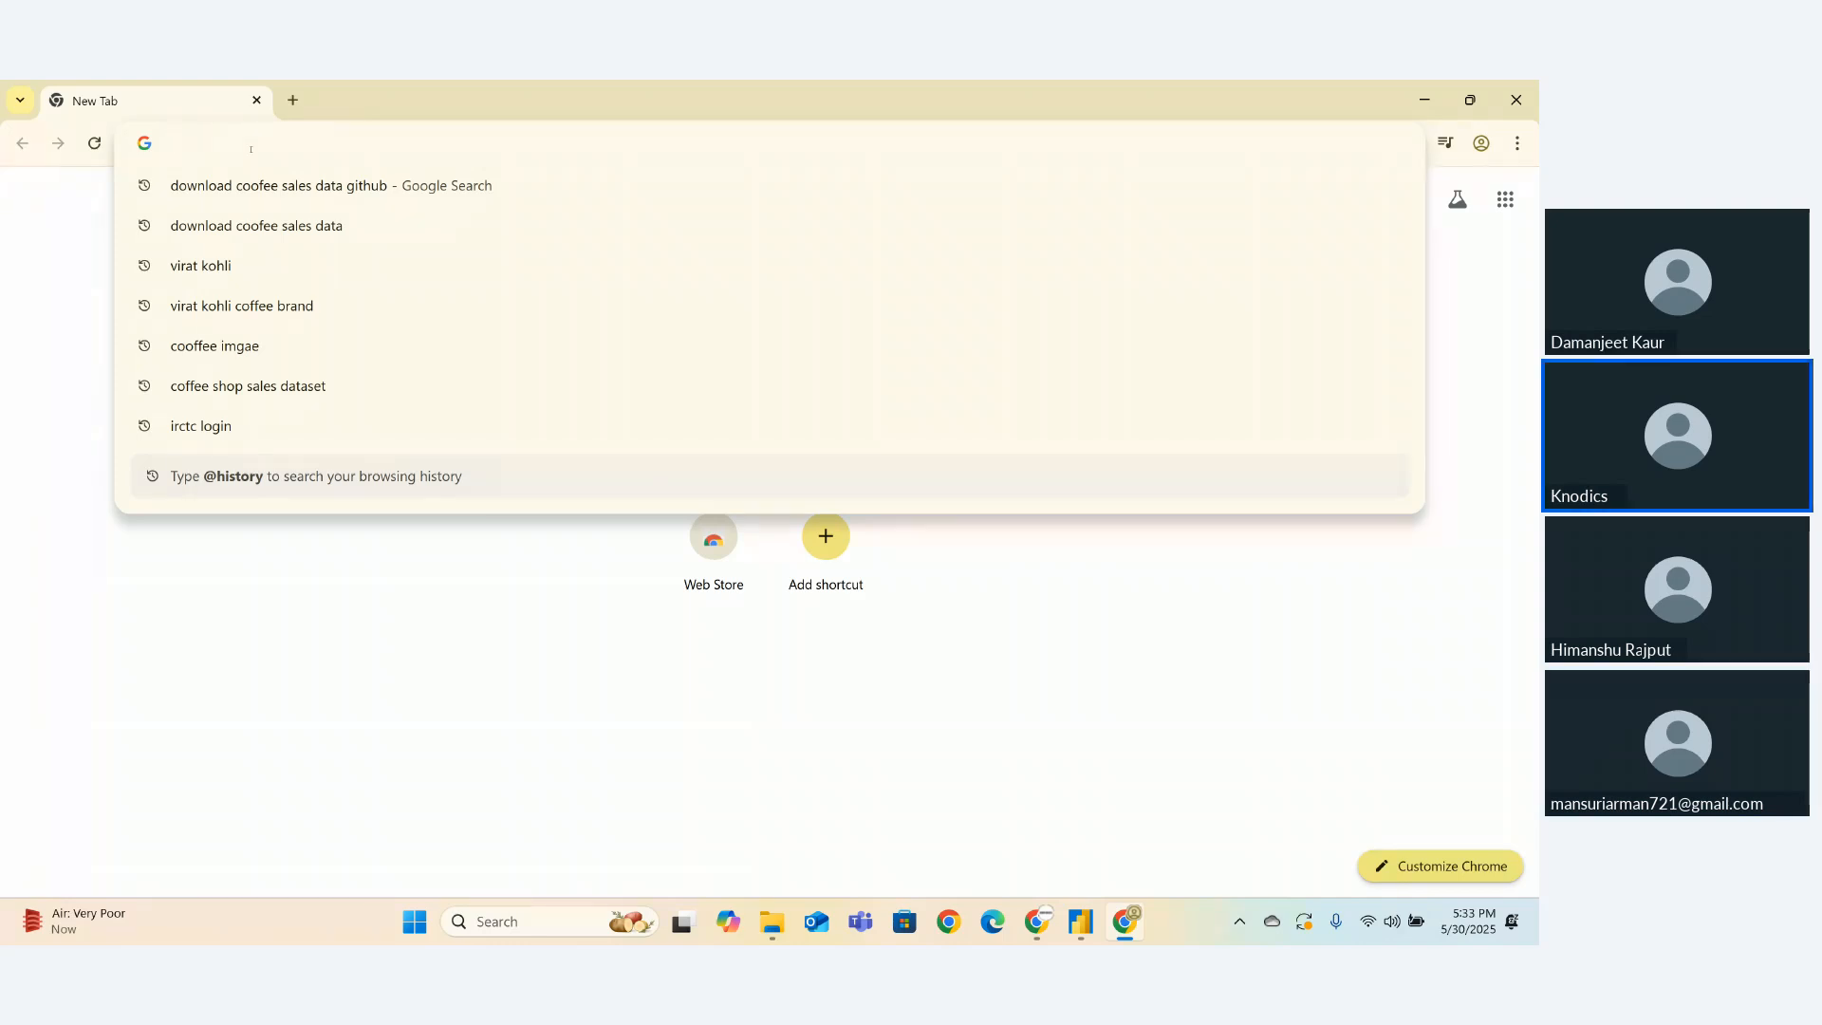
text(mRJK)
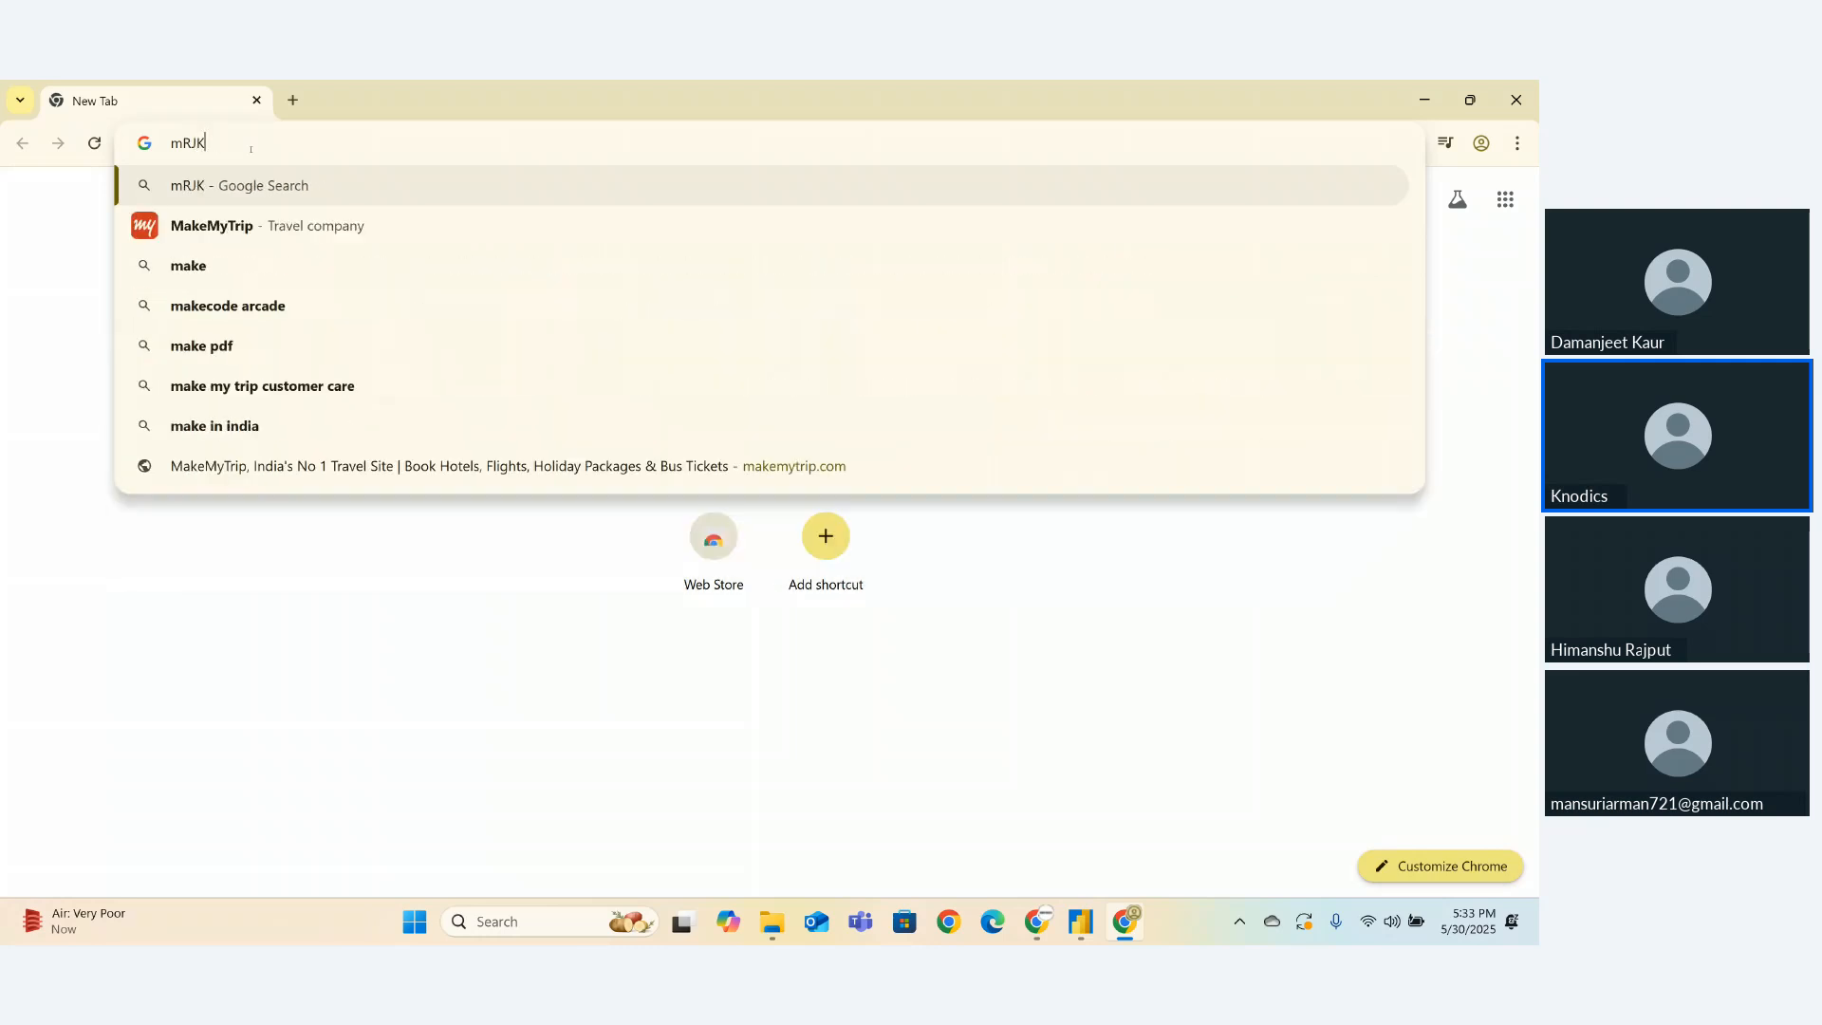
key(BackSpace)
key(BackSpace)
key(BackSpace)
text(STOCK)
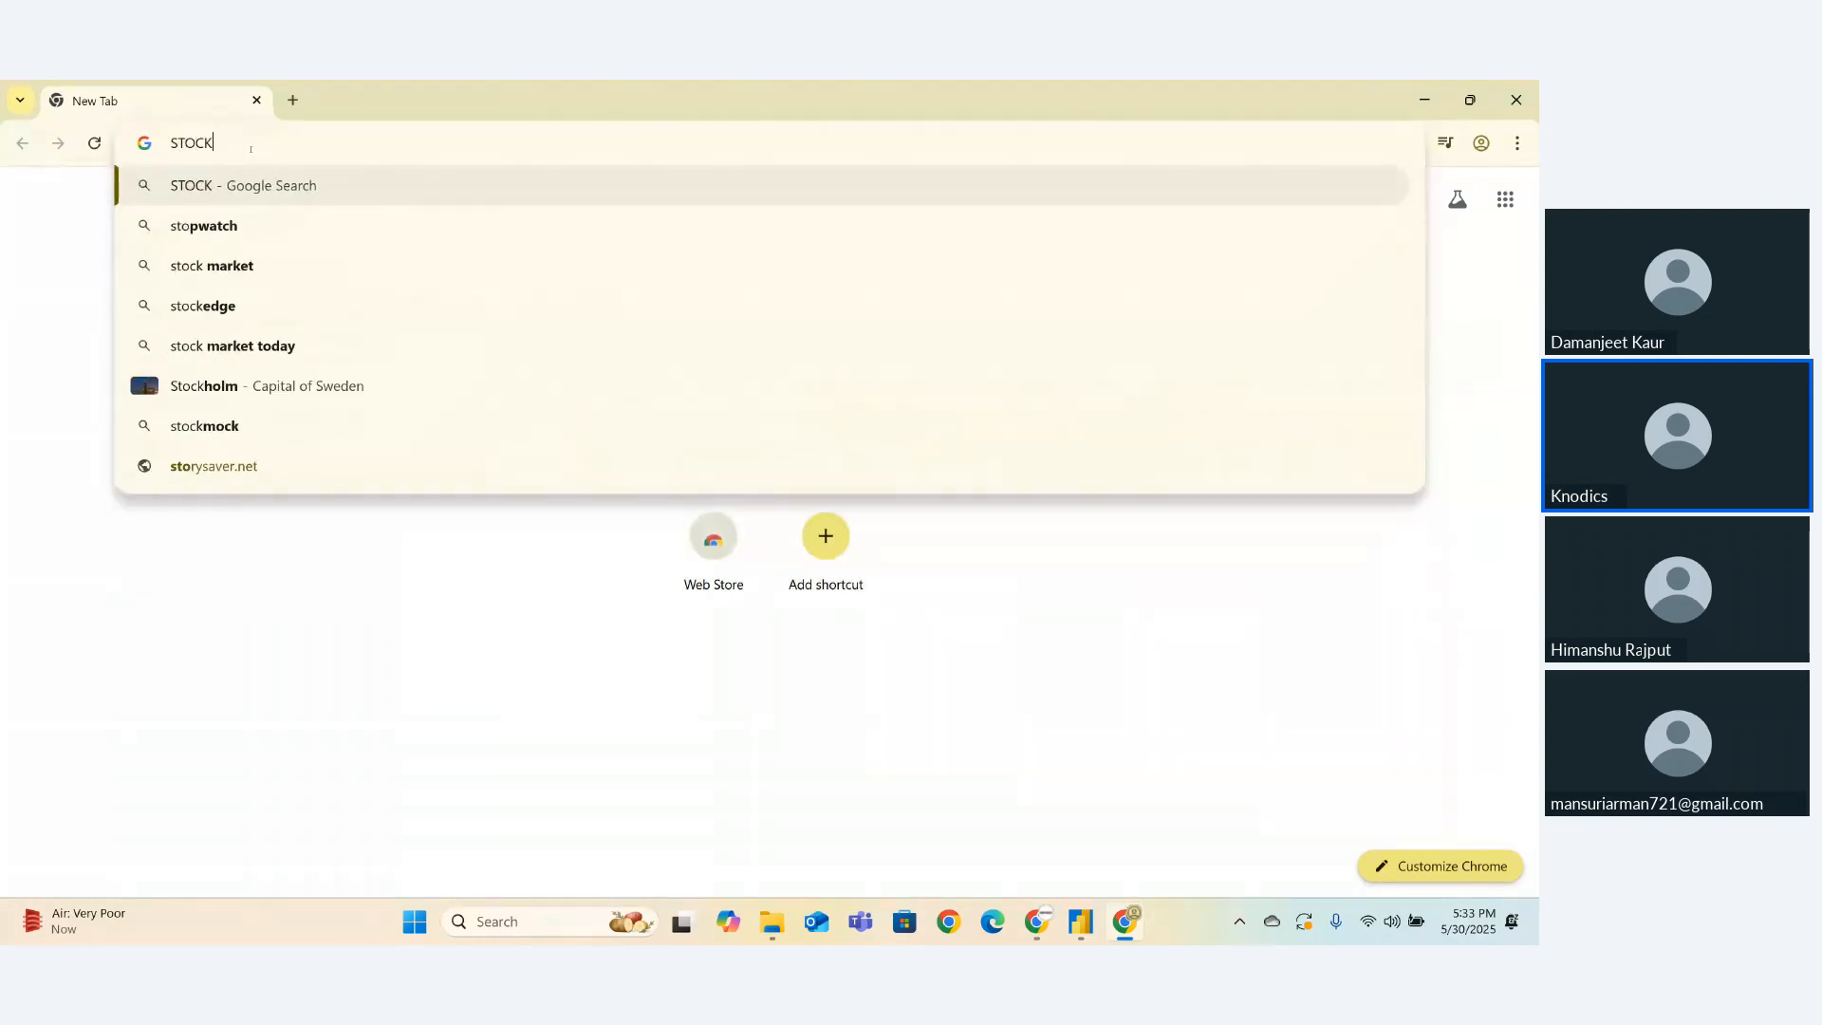
text(S MARKET)
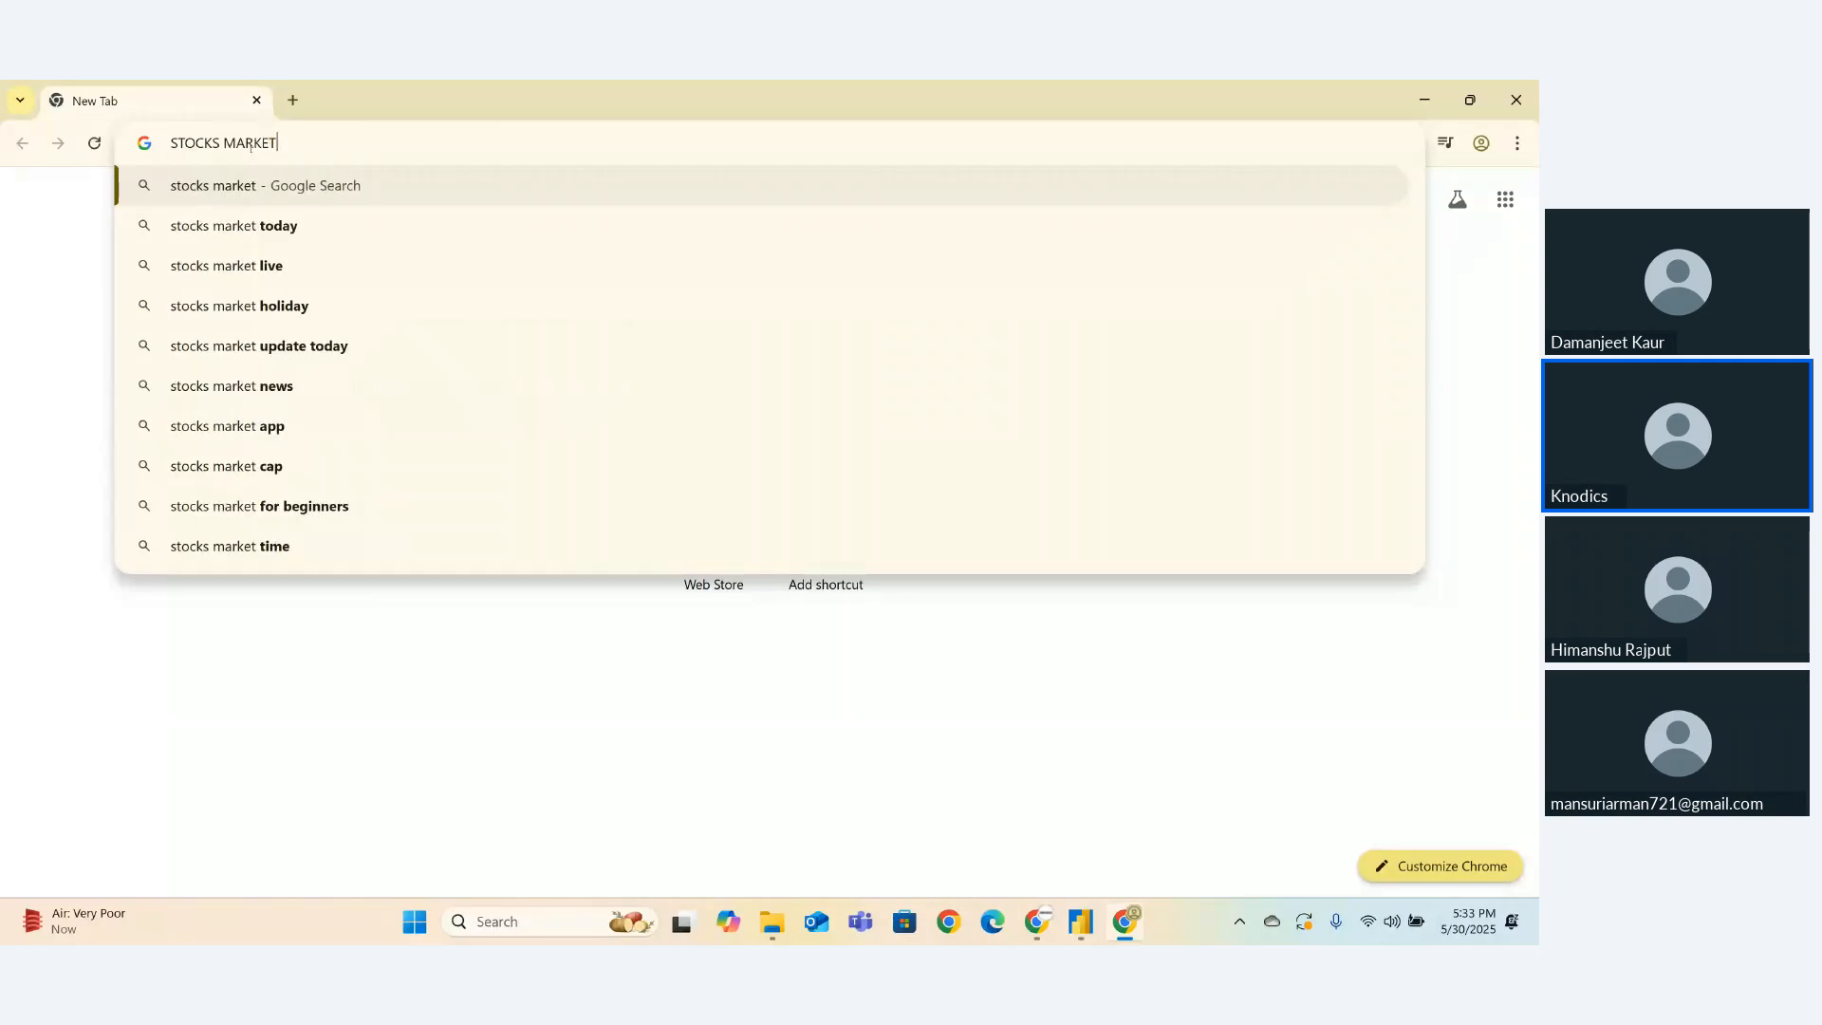
key(Return)
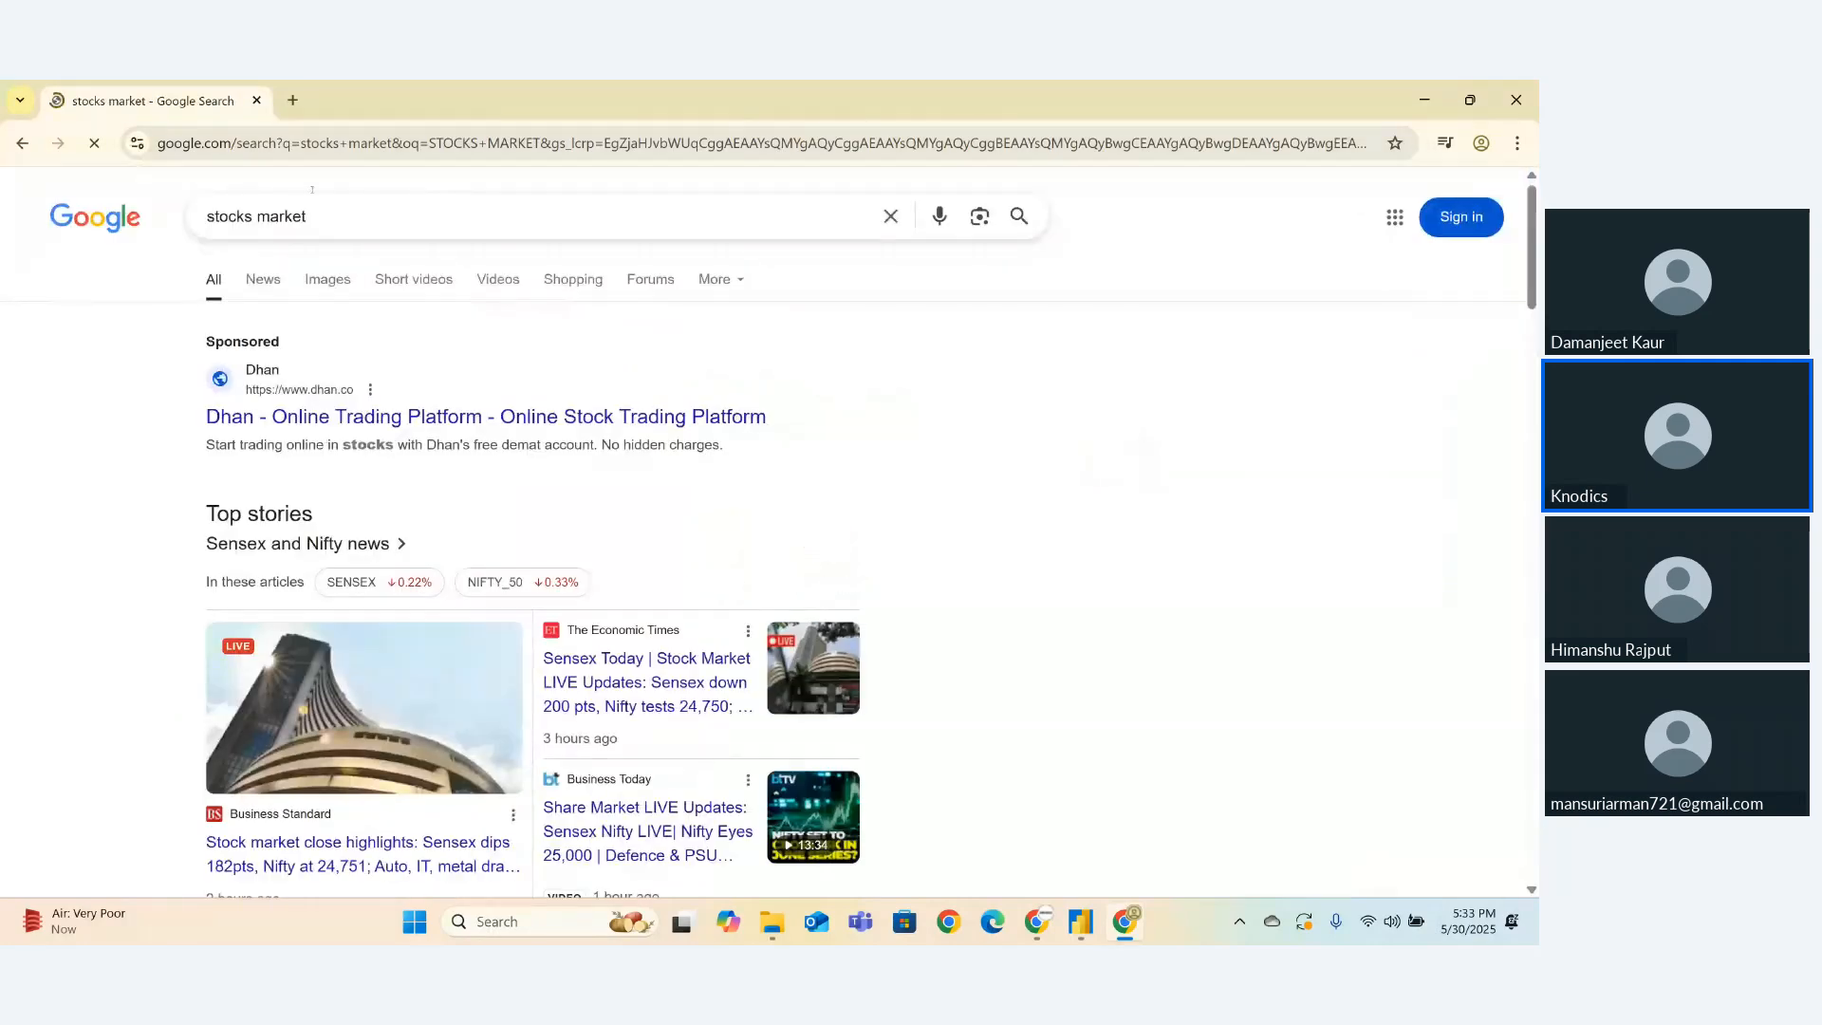
- Switch the 'stocks market' results to Images and scroll down through the thumbnails
click(320, 281)
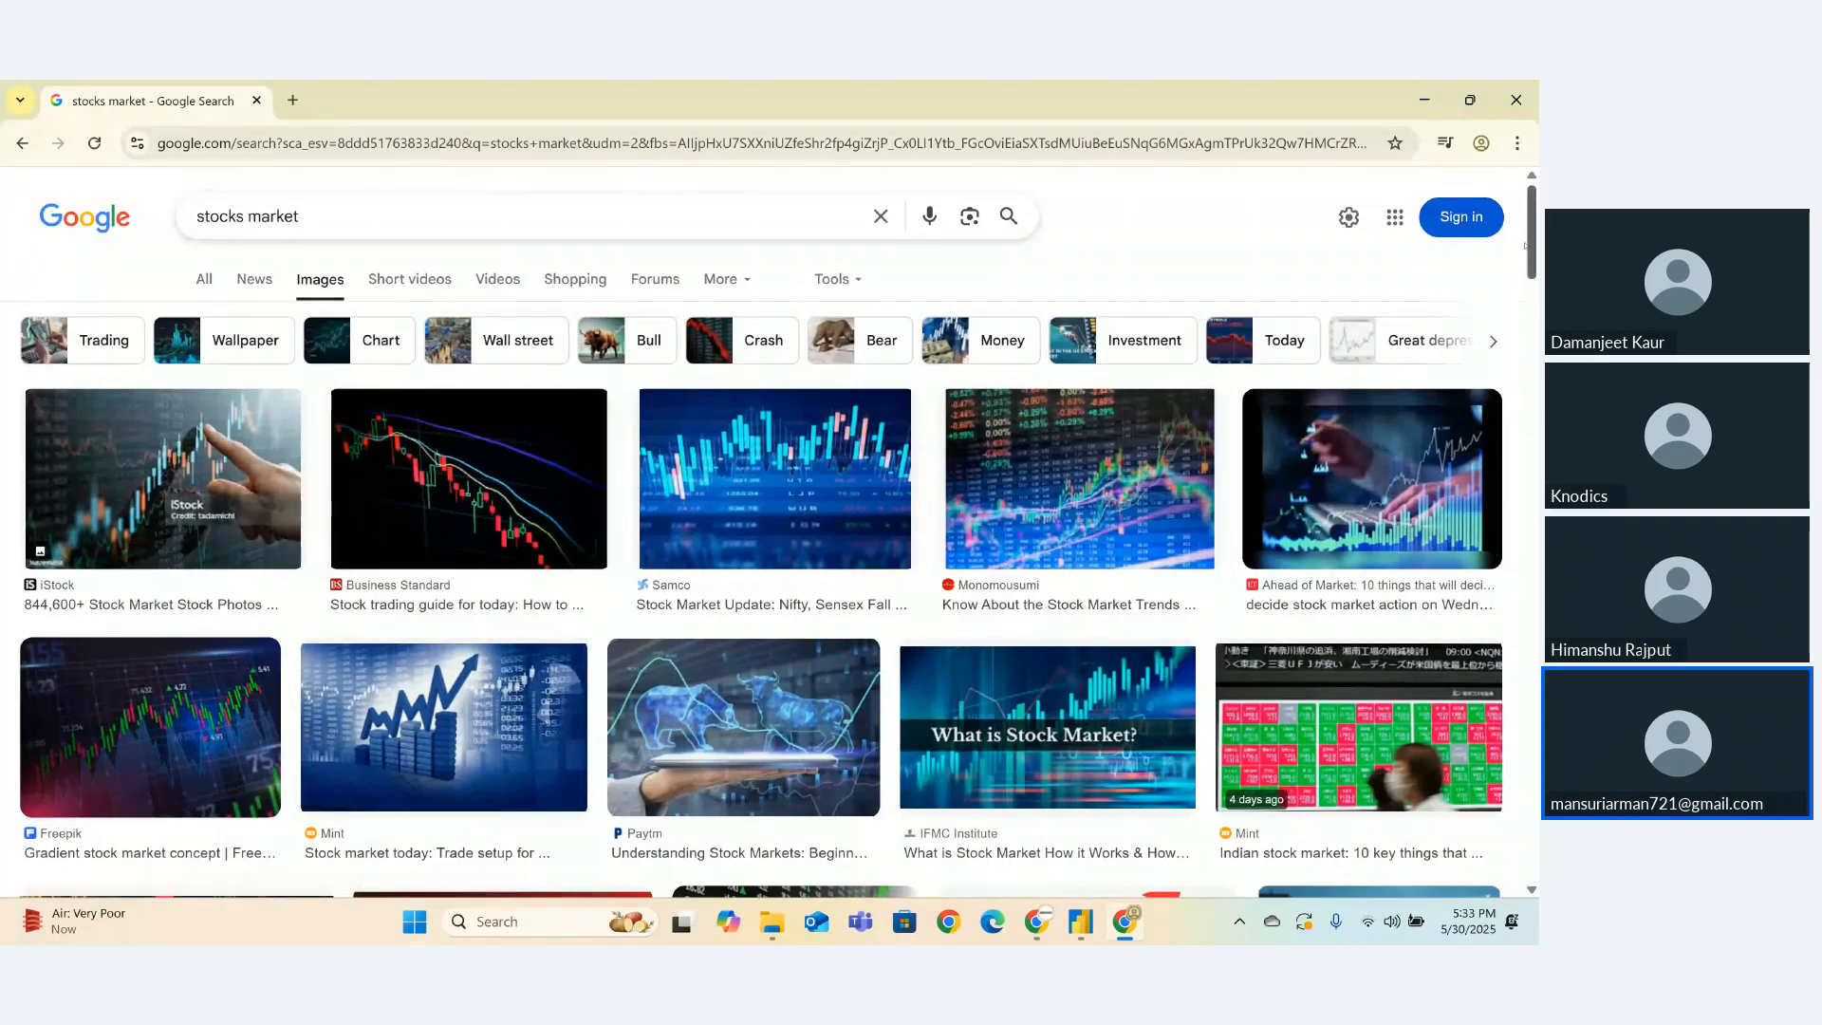
scroll(1530, 275, down, 1)
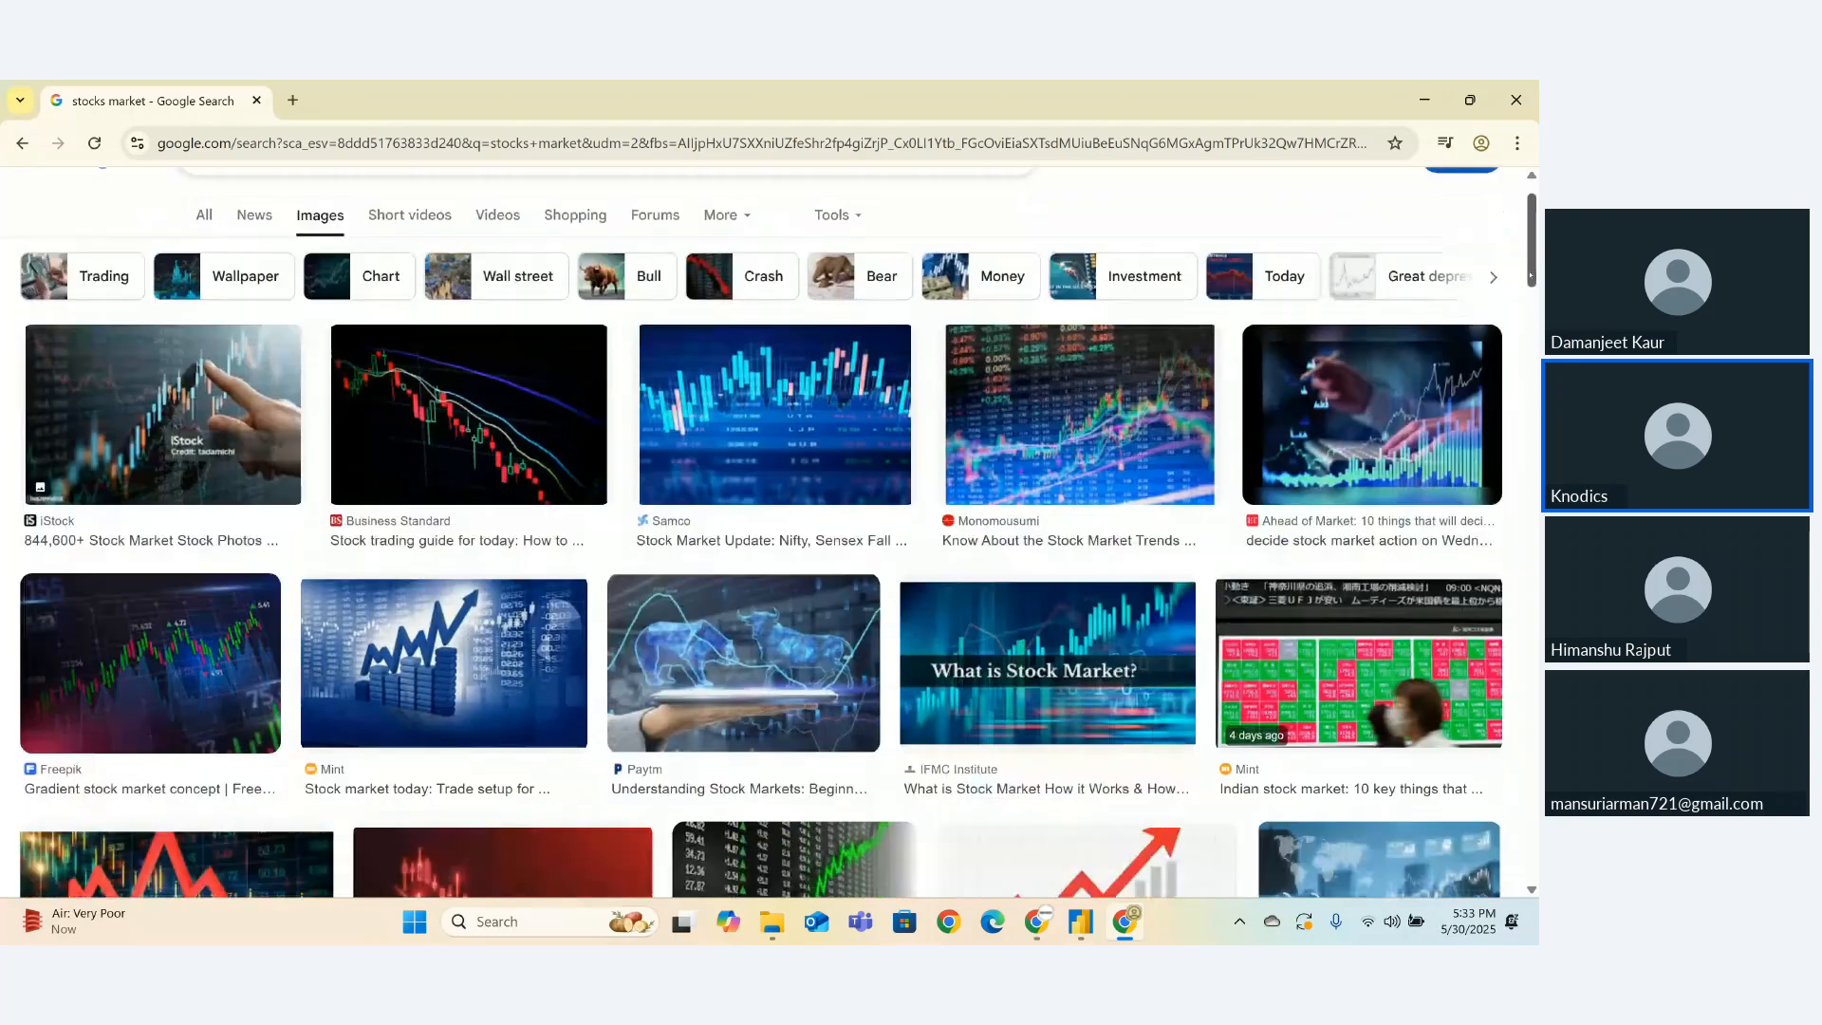
drag(1529, 275, 1529, 337)
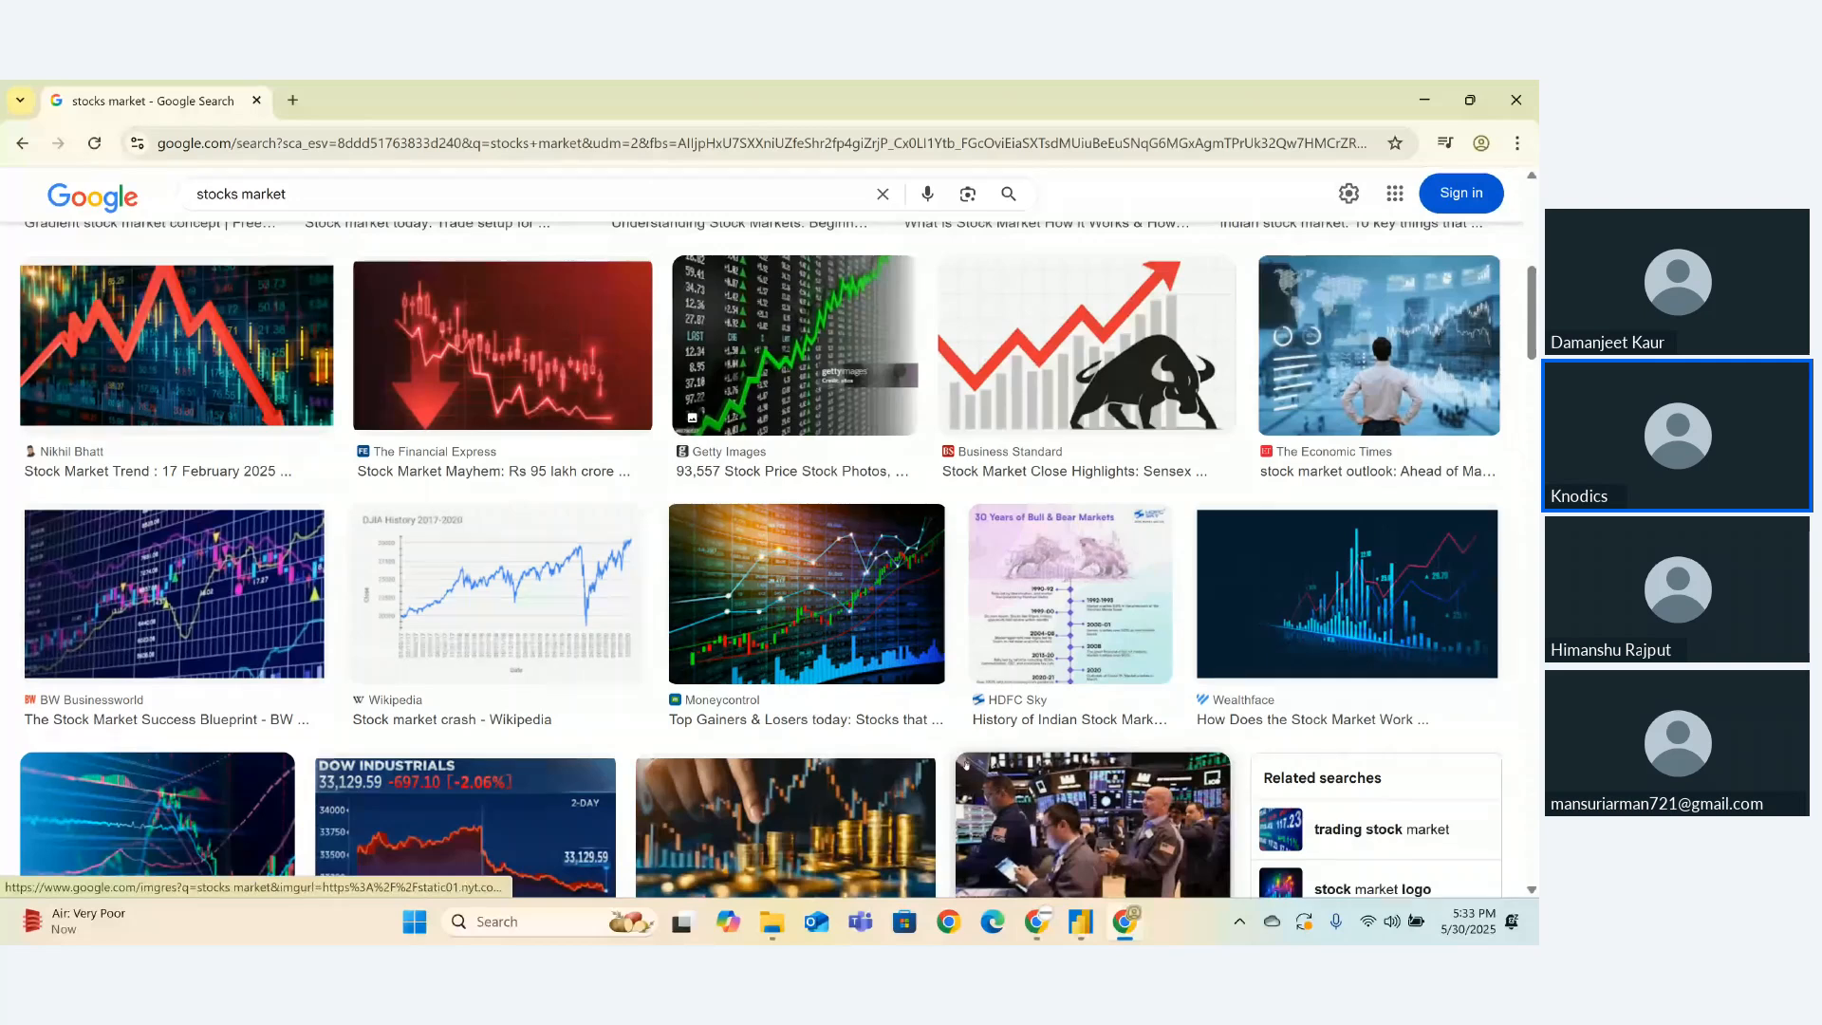
drag(1533, 359, 1532, 460)
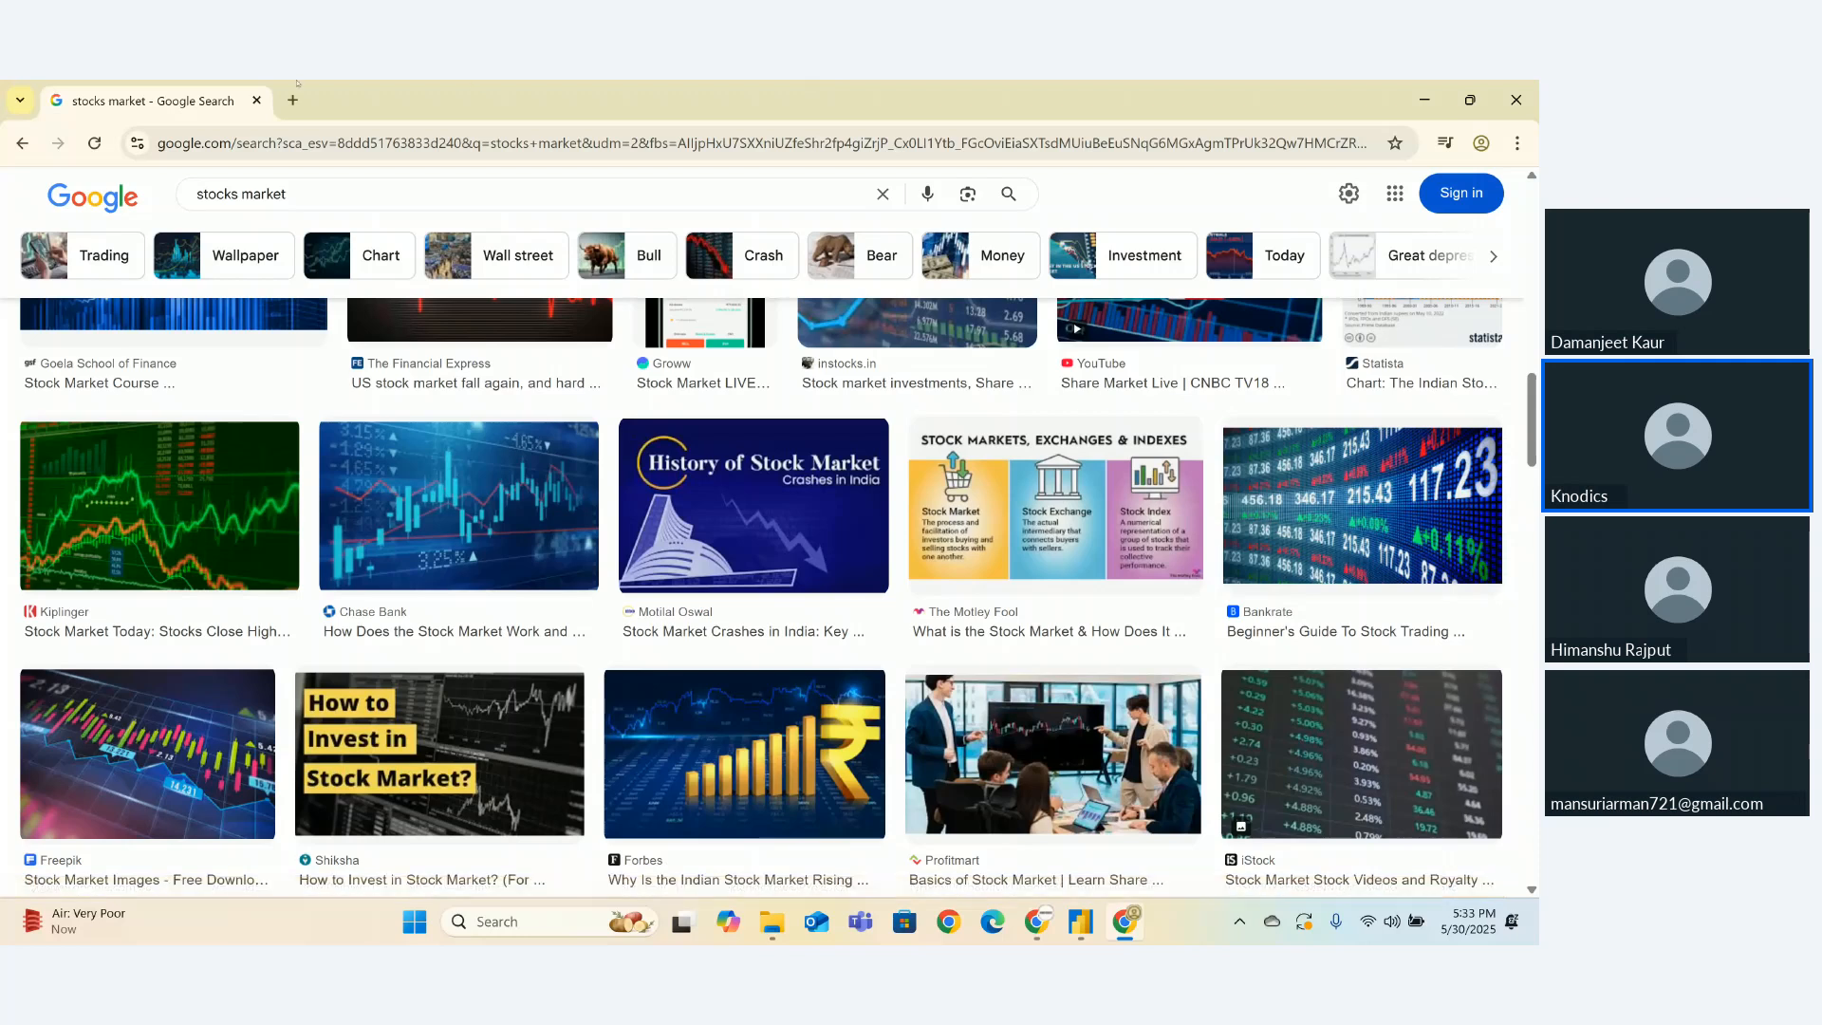
- In a new tab, search Google for 'WICH PROGRming lNG IS BEST'
click(293, 101)
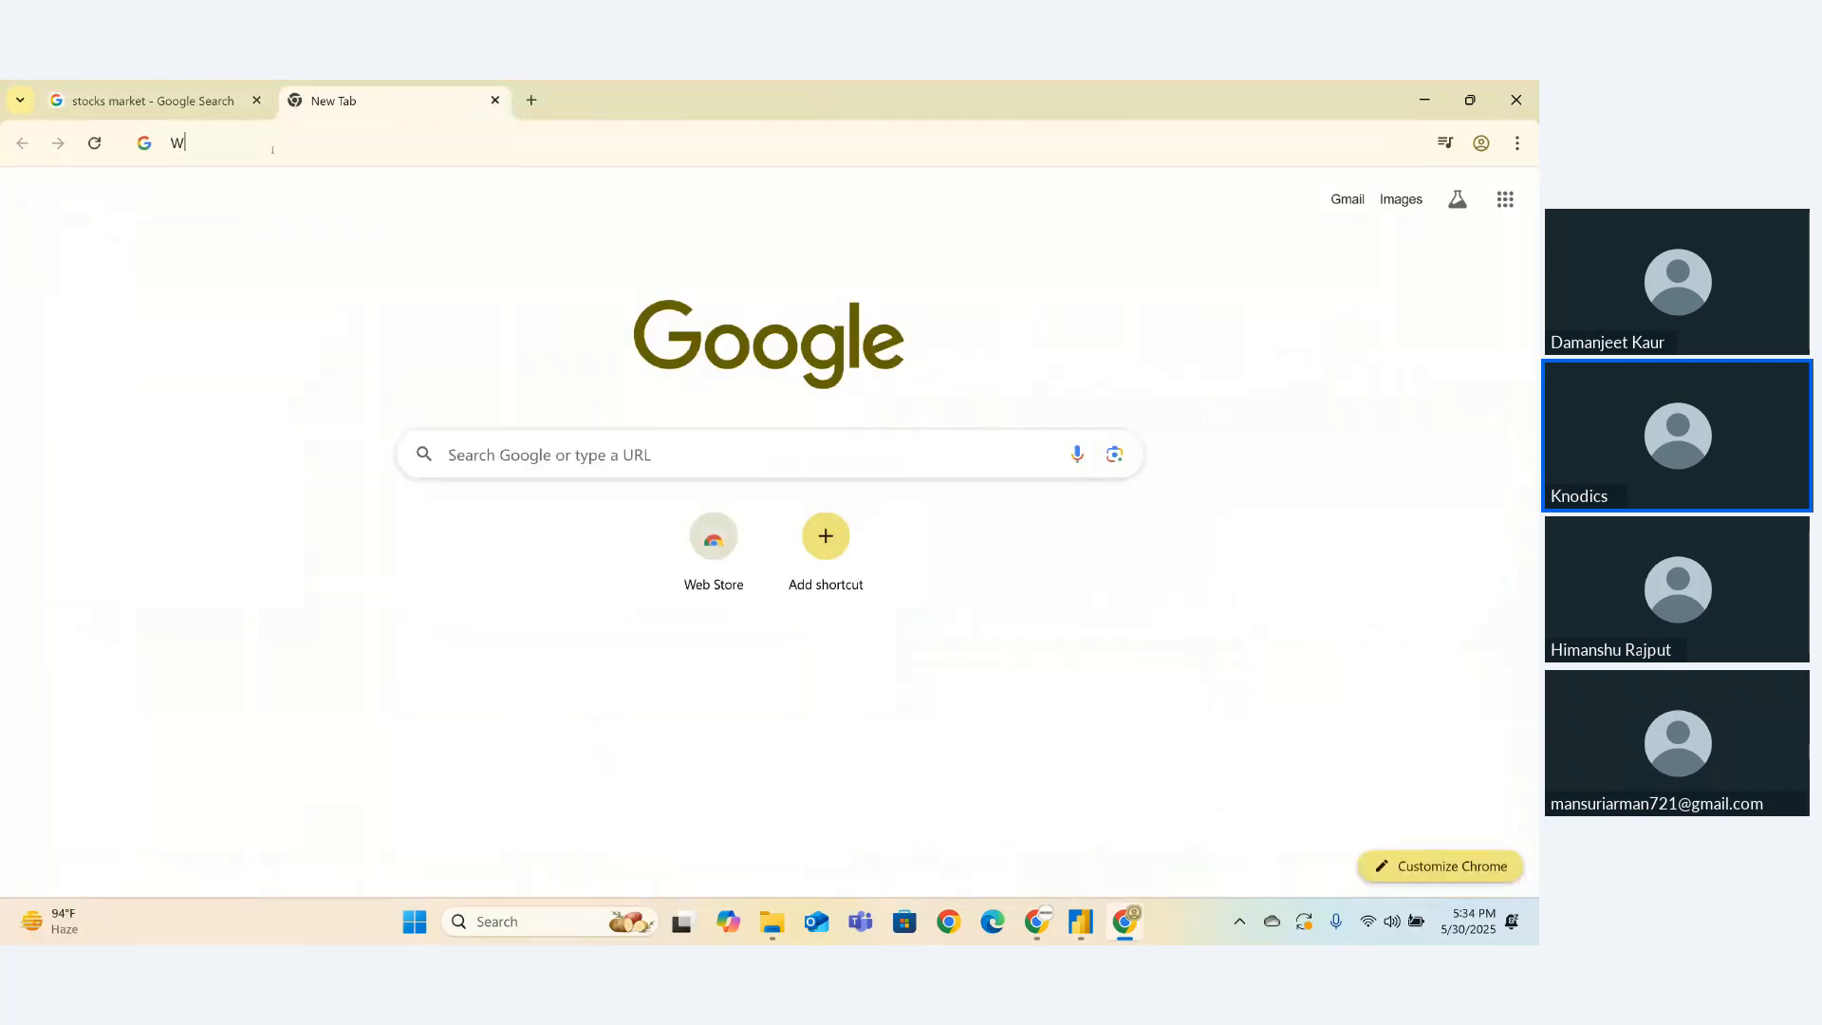
text(WICH P)
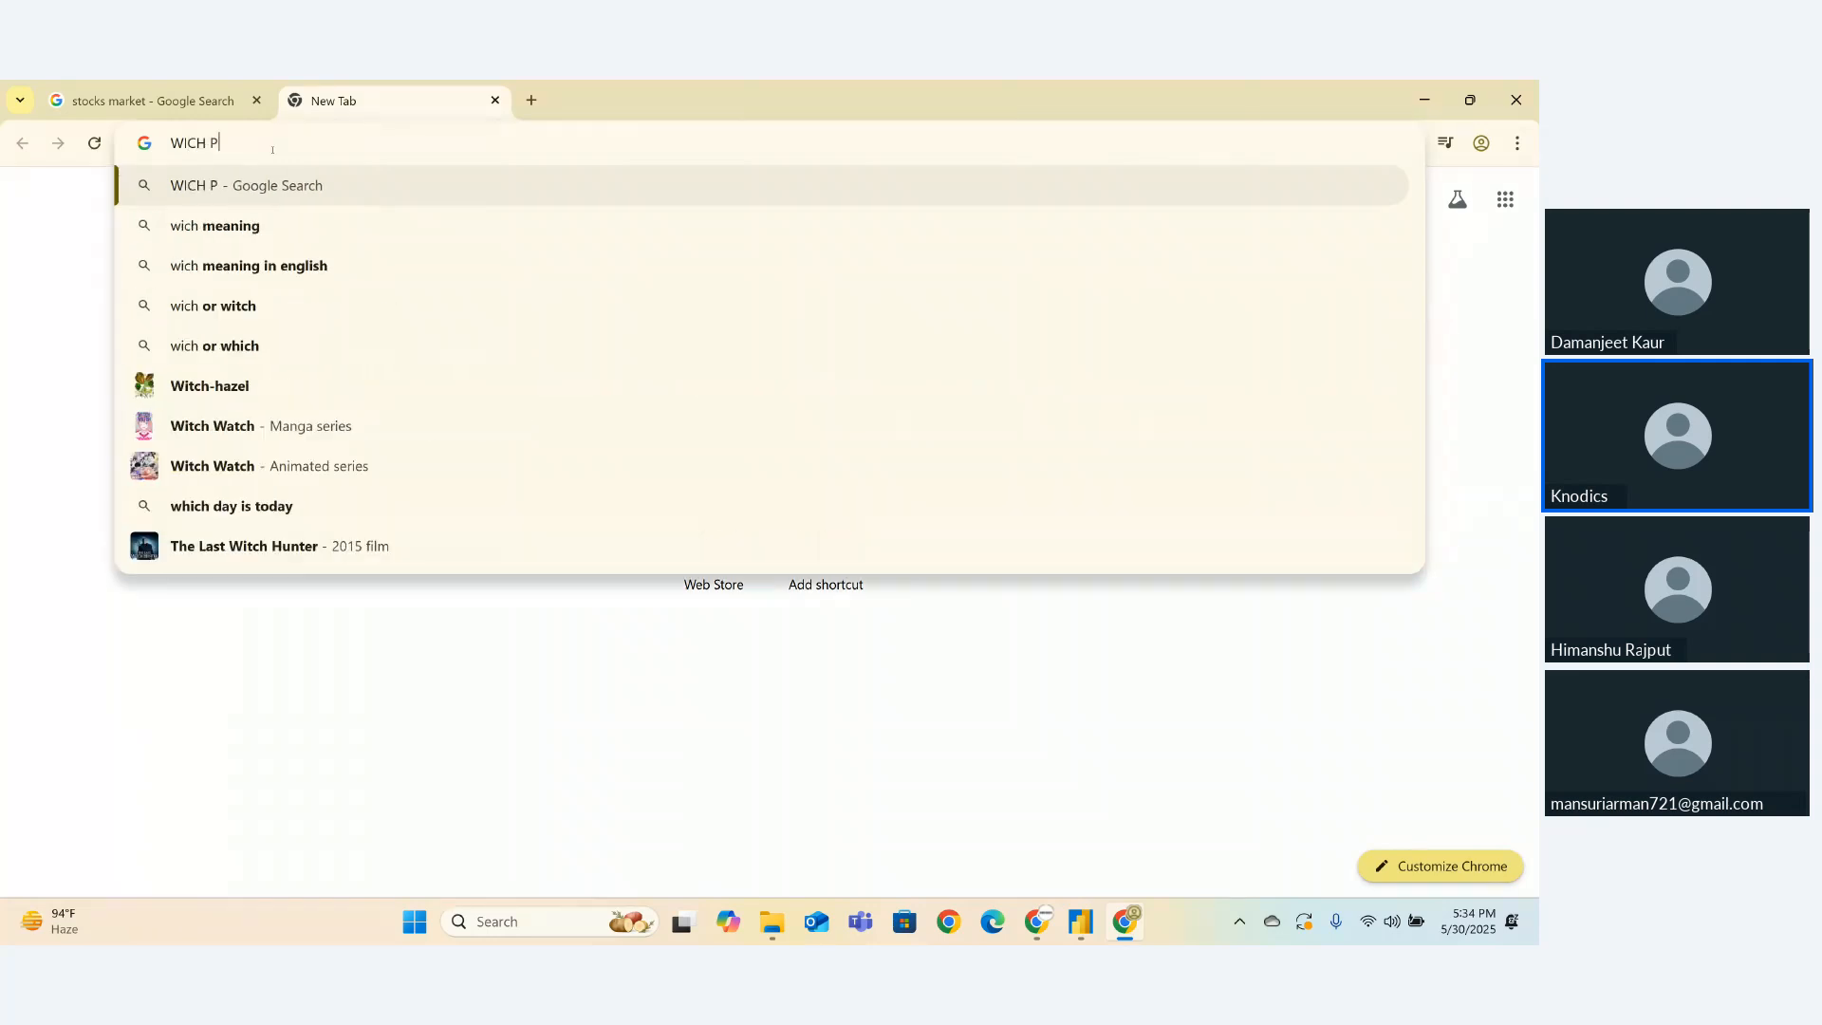
text(ROGRming)
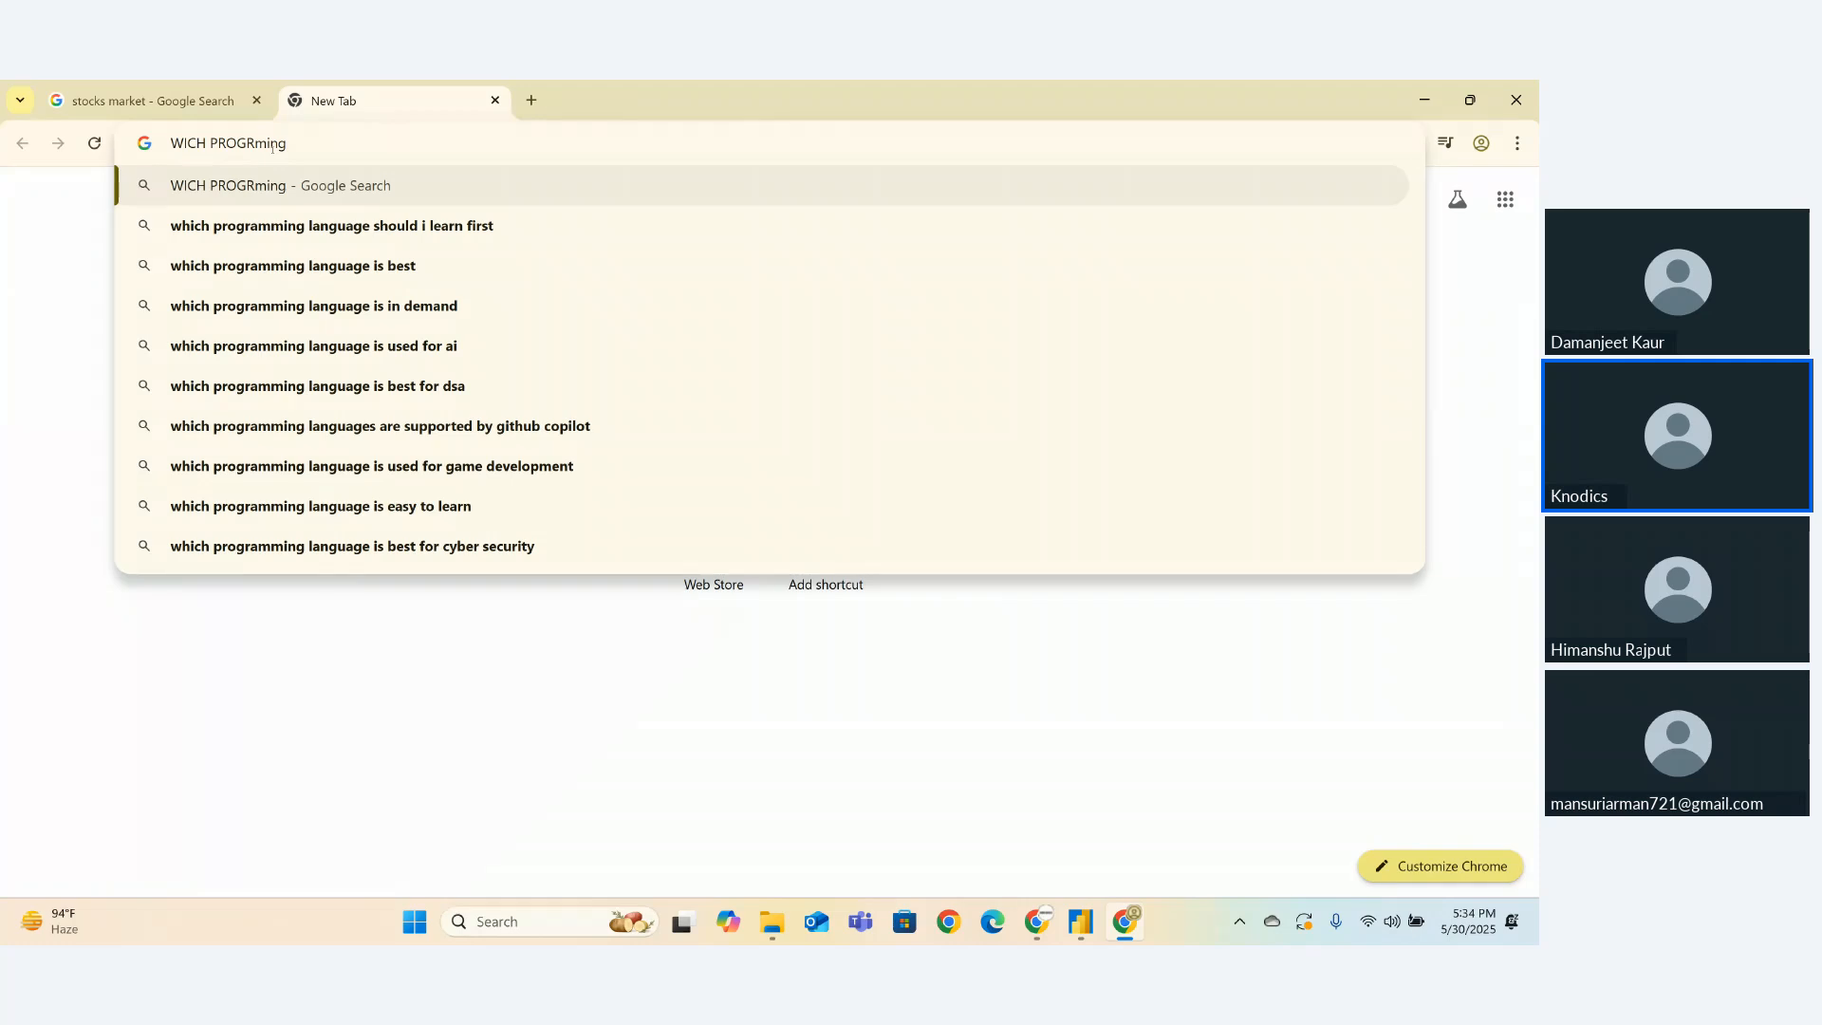
text( lNG )
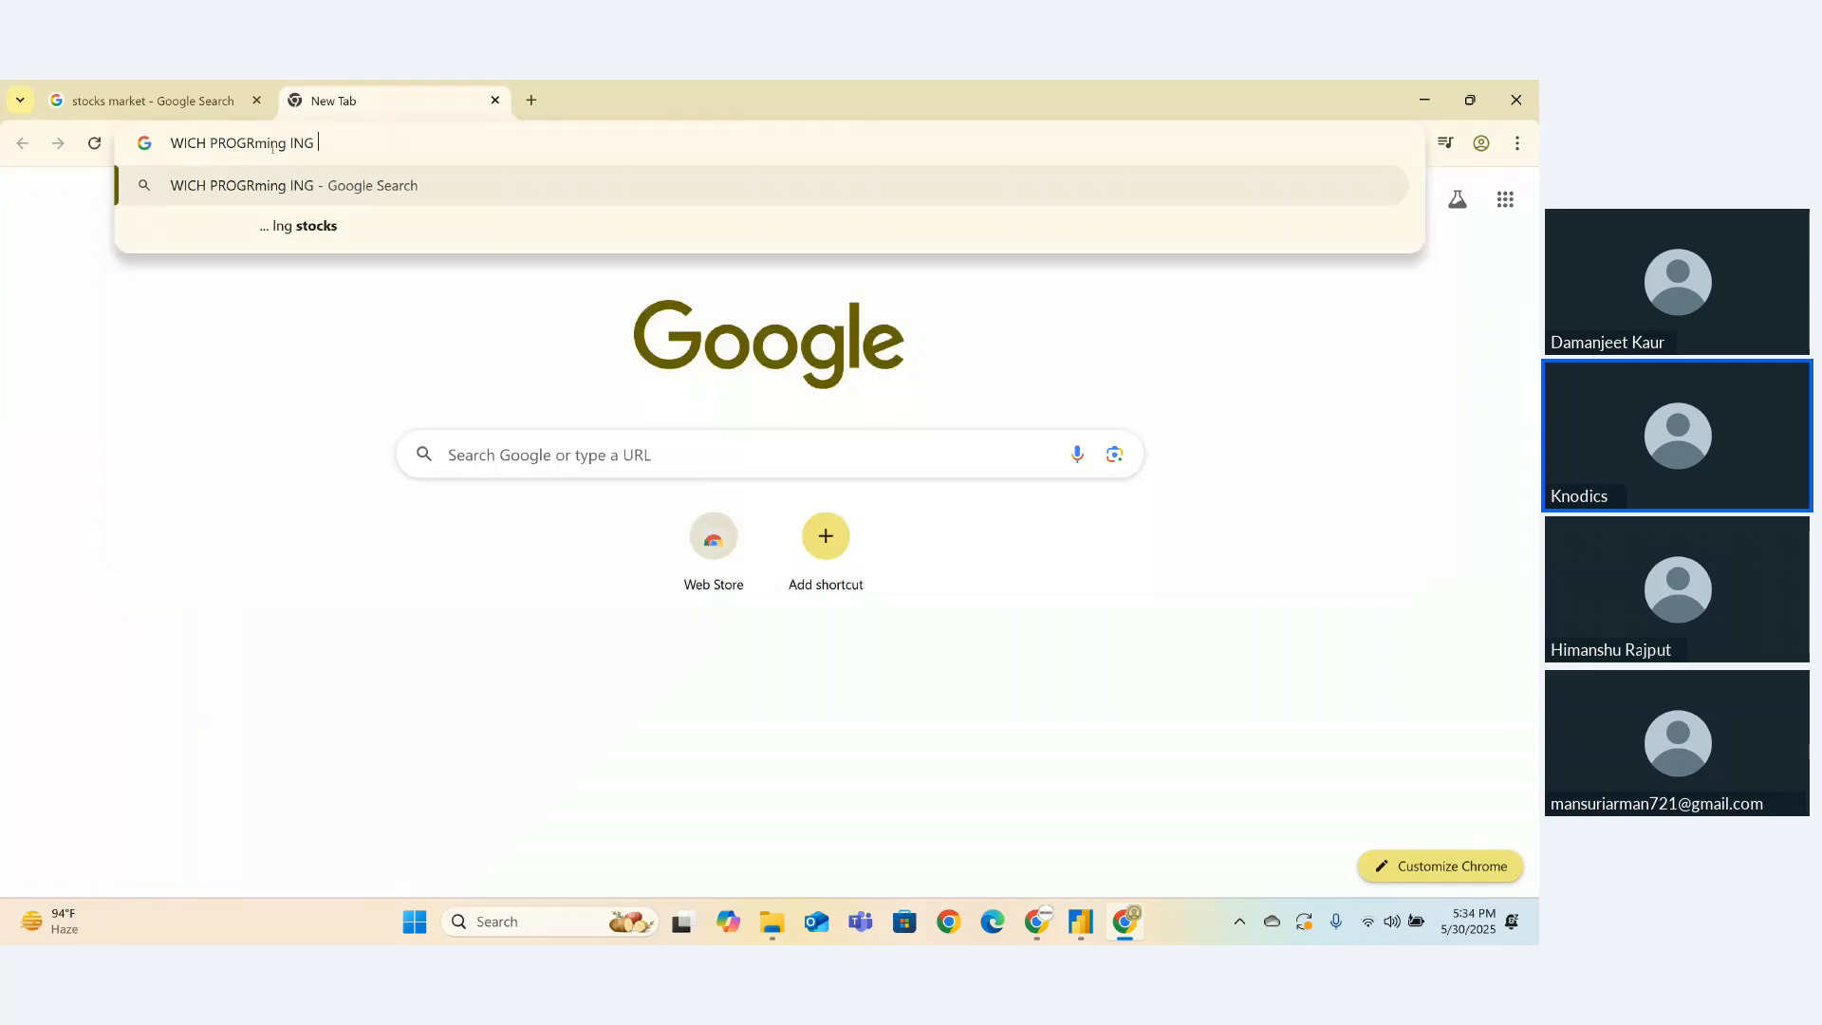
text(IS )
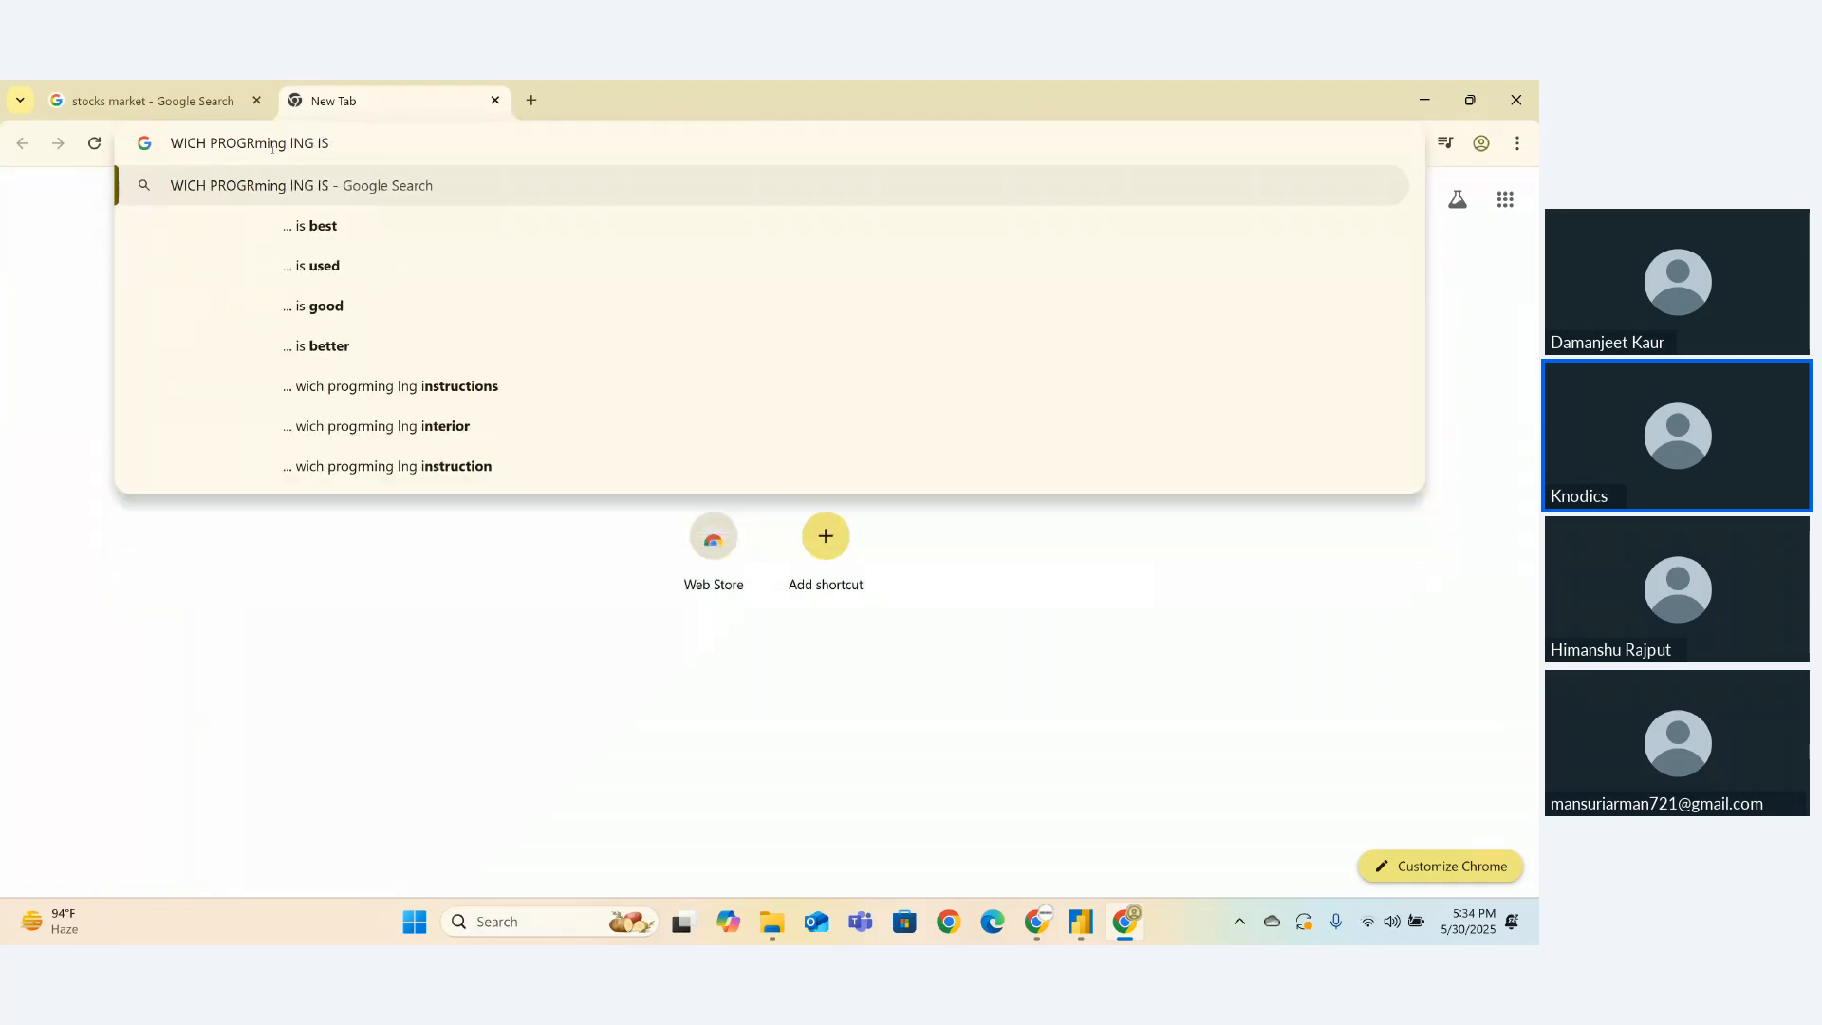
text(BEST)
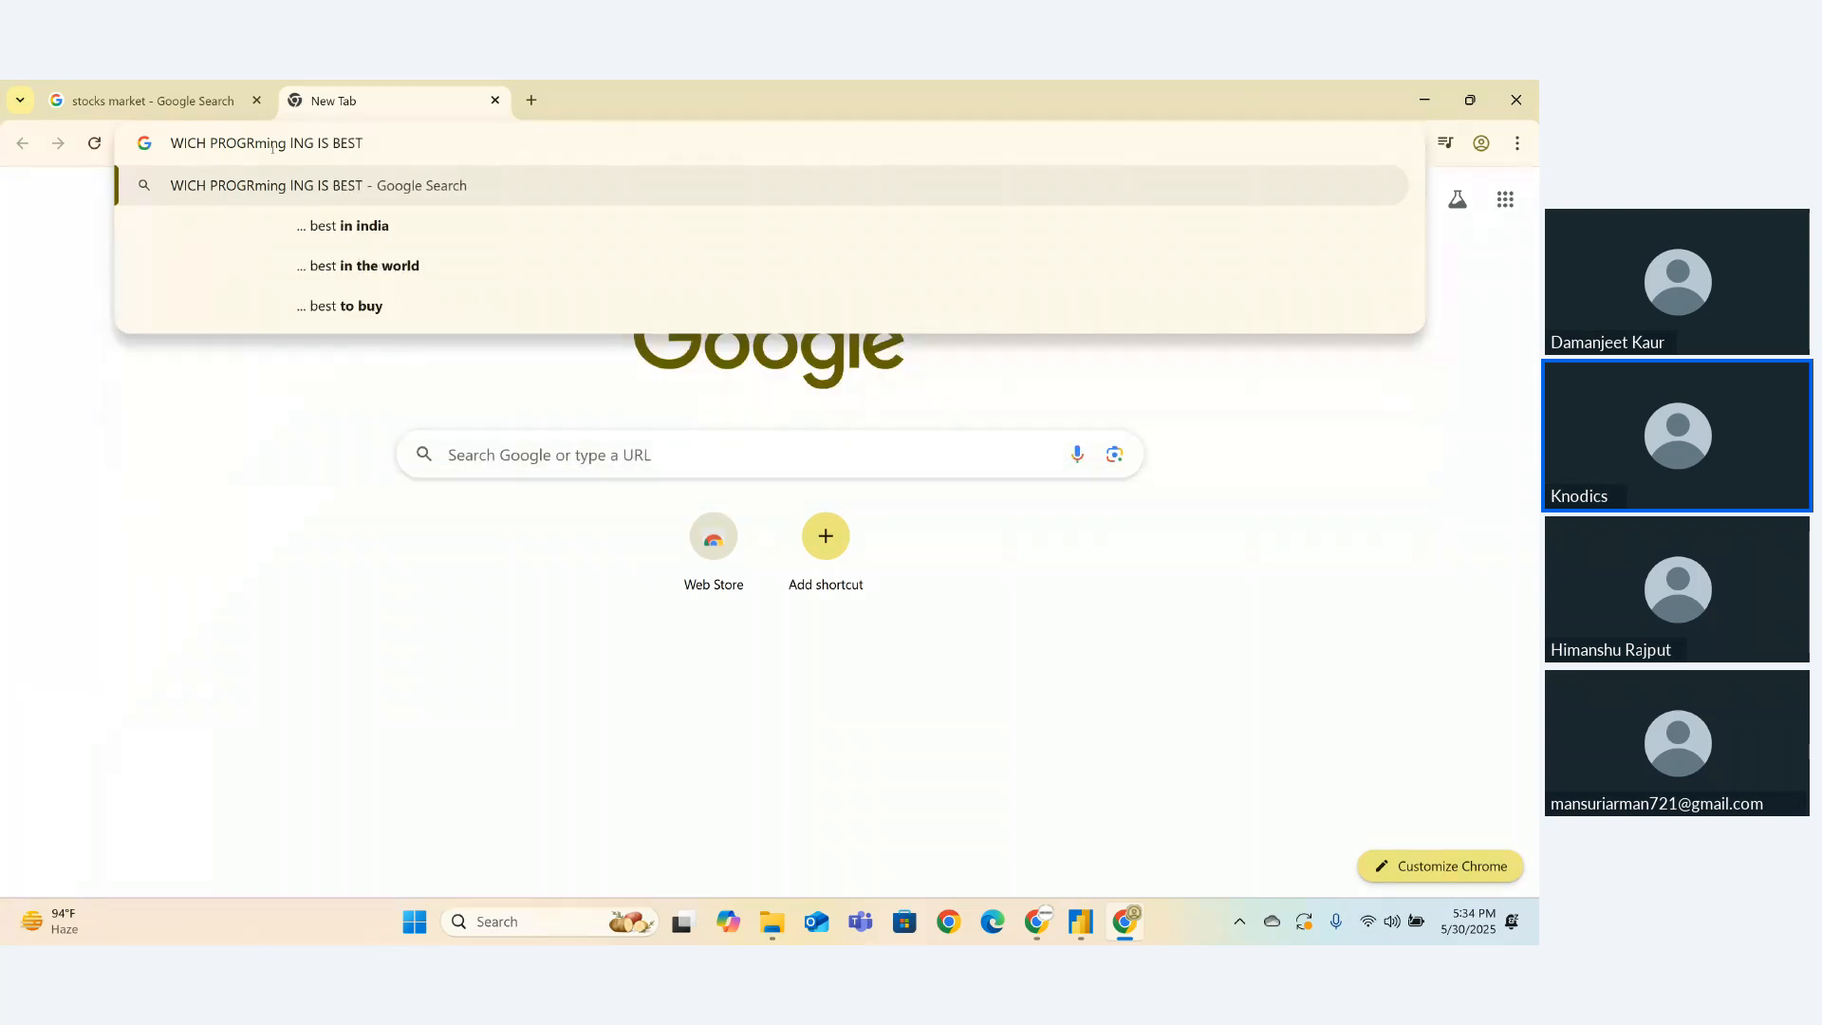
key(Return)
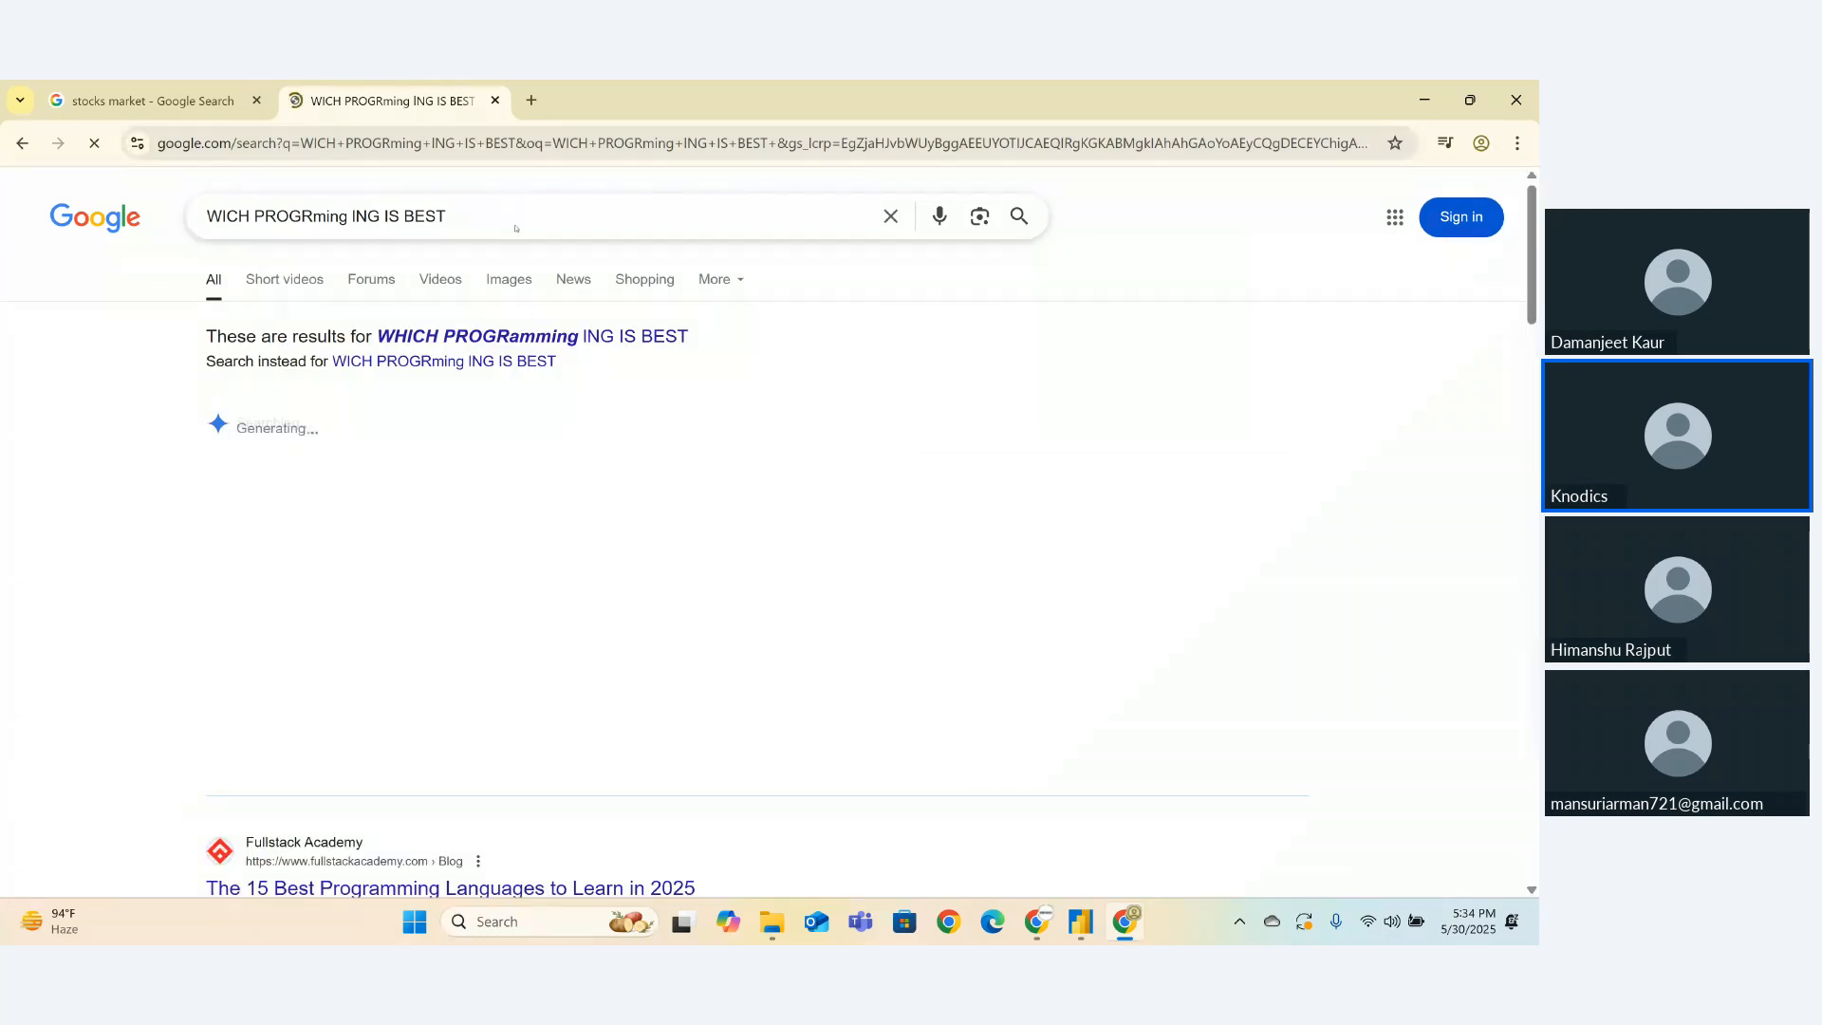
- Refine the query by appending '1990 TO 2025' and then 'ANIMATION'
text(1)
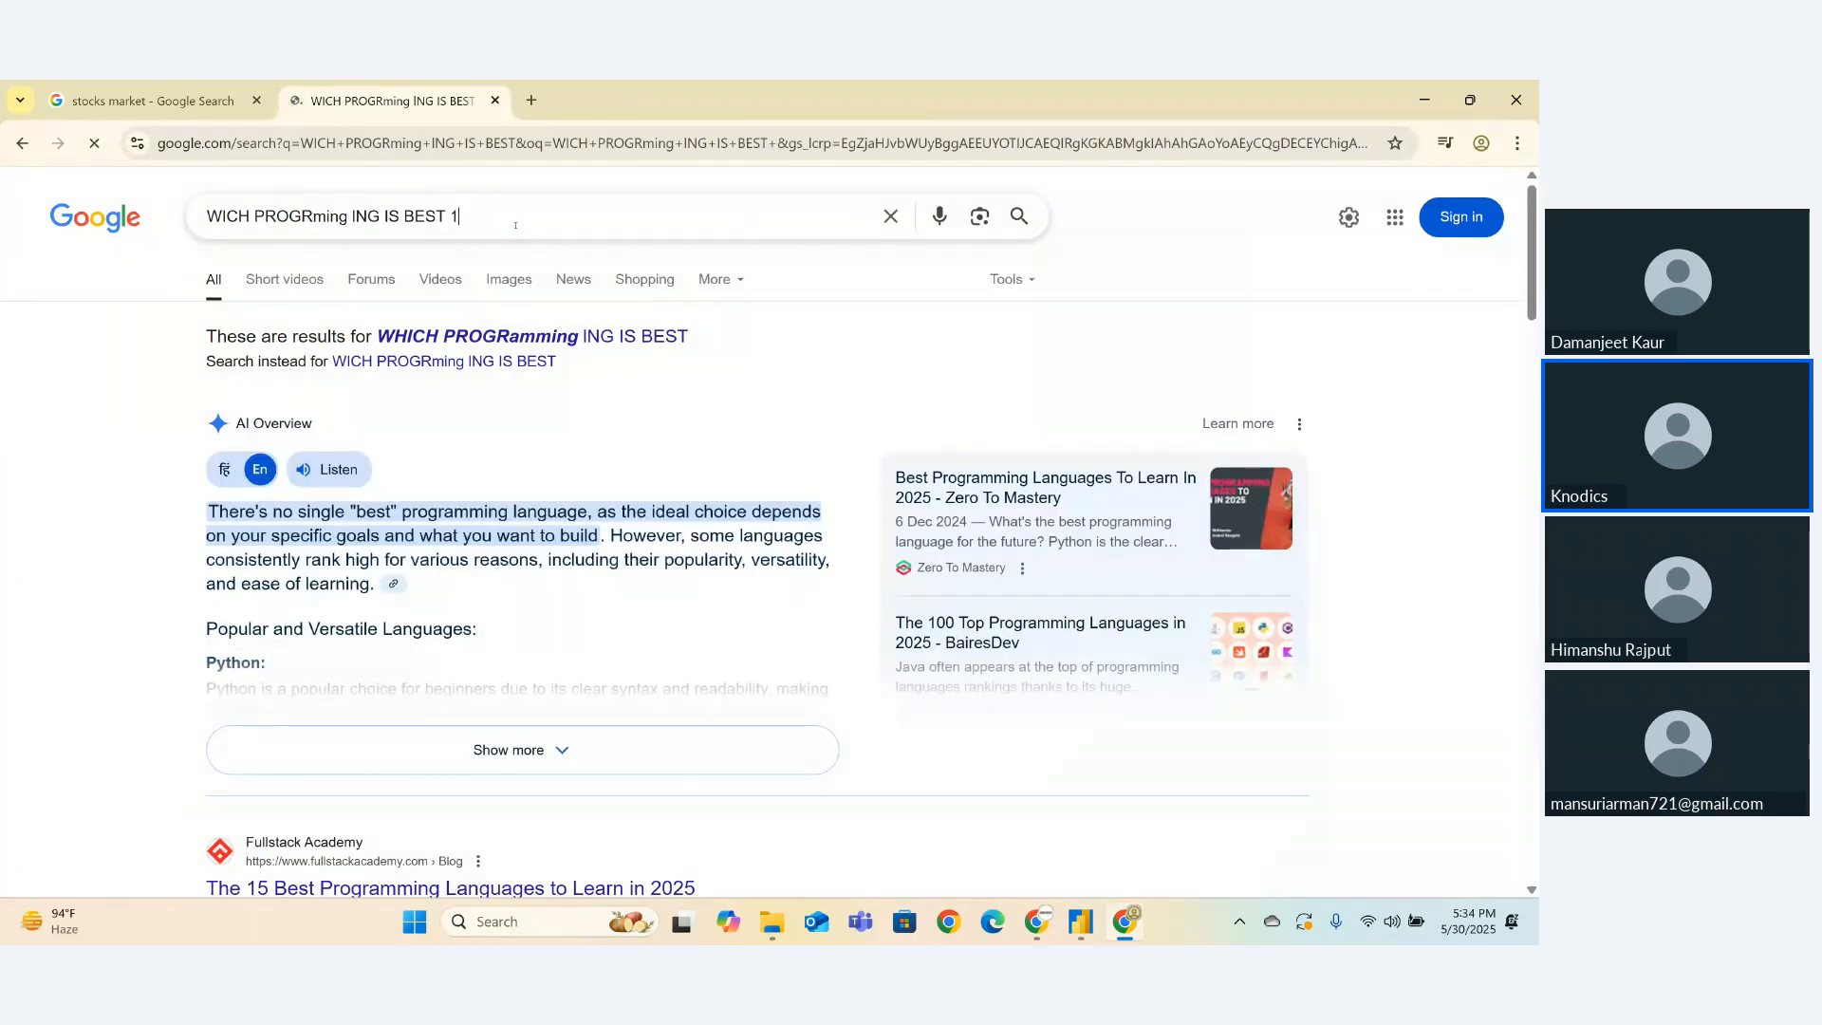
text(990 T)
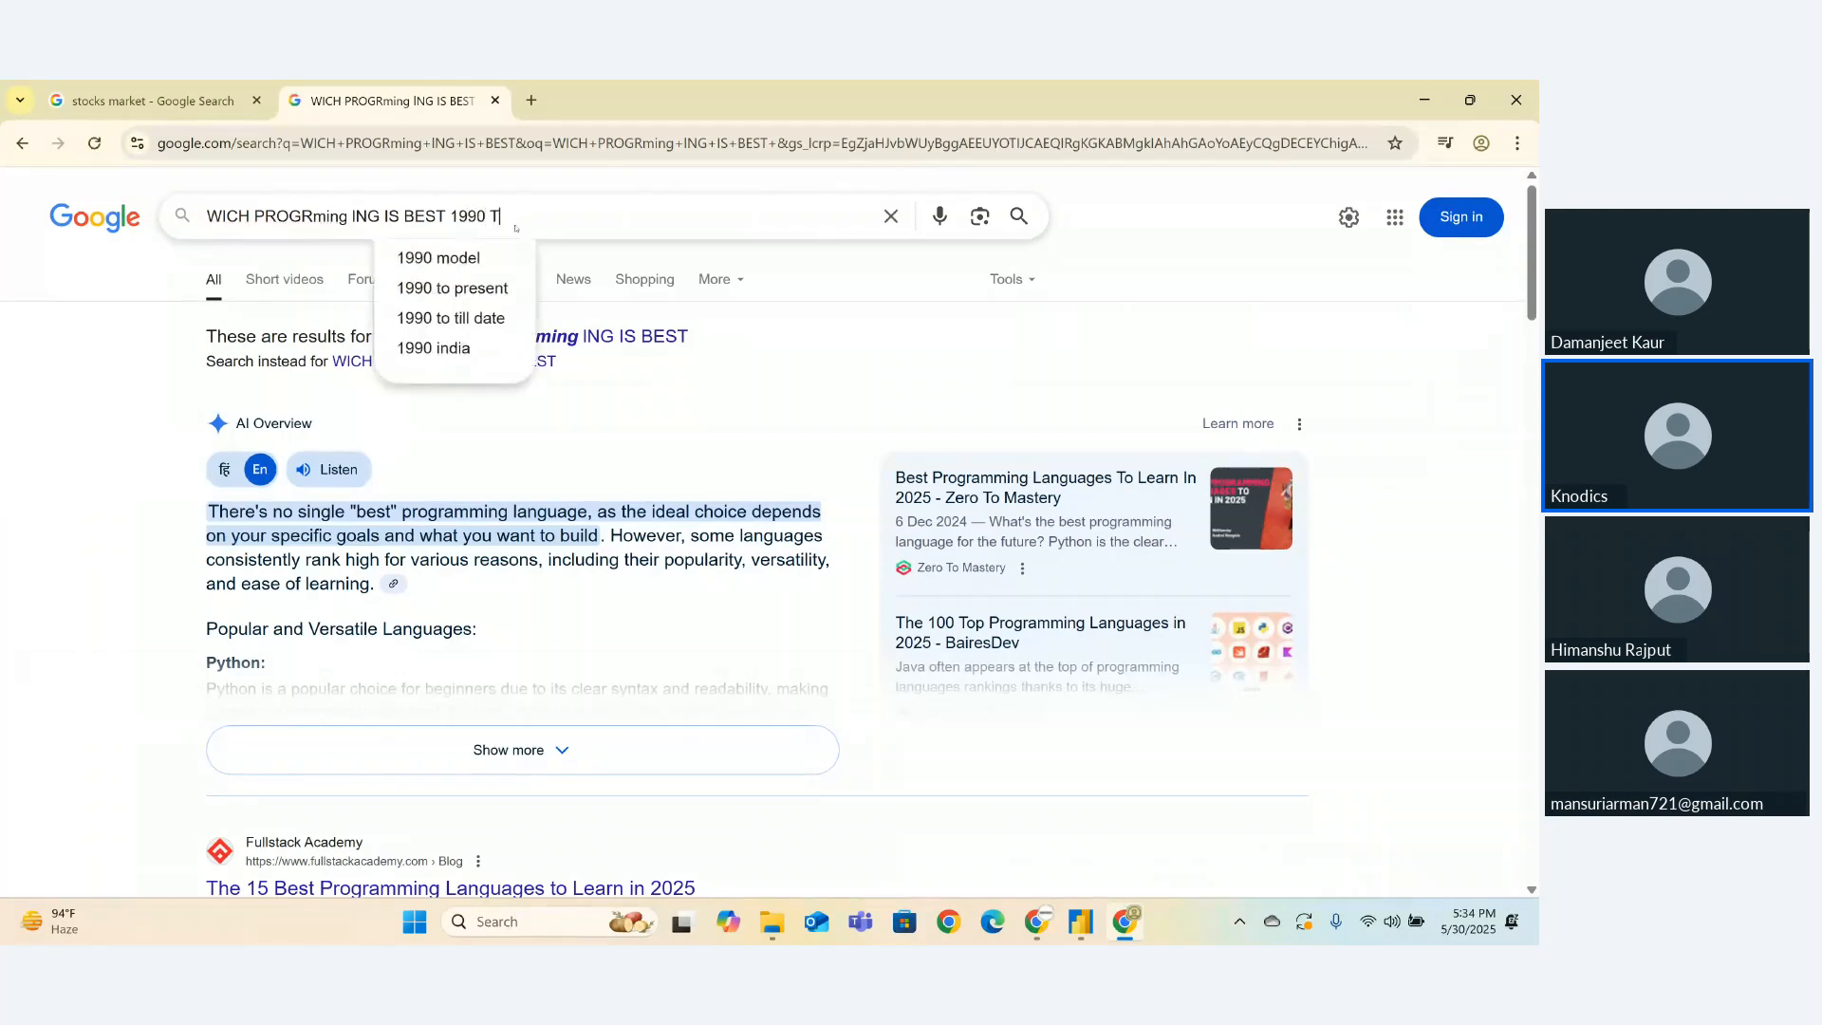
text(O 2025)
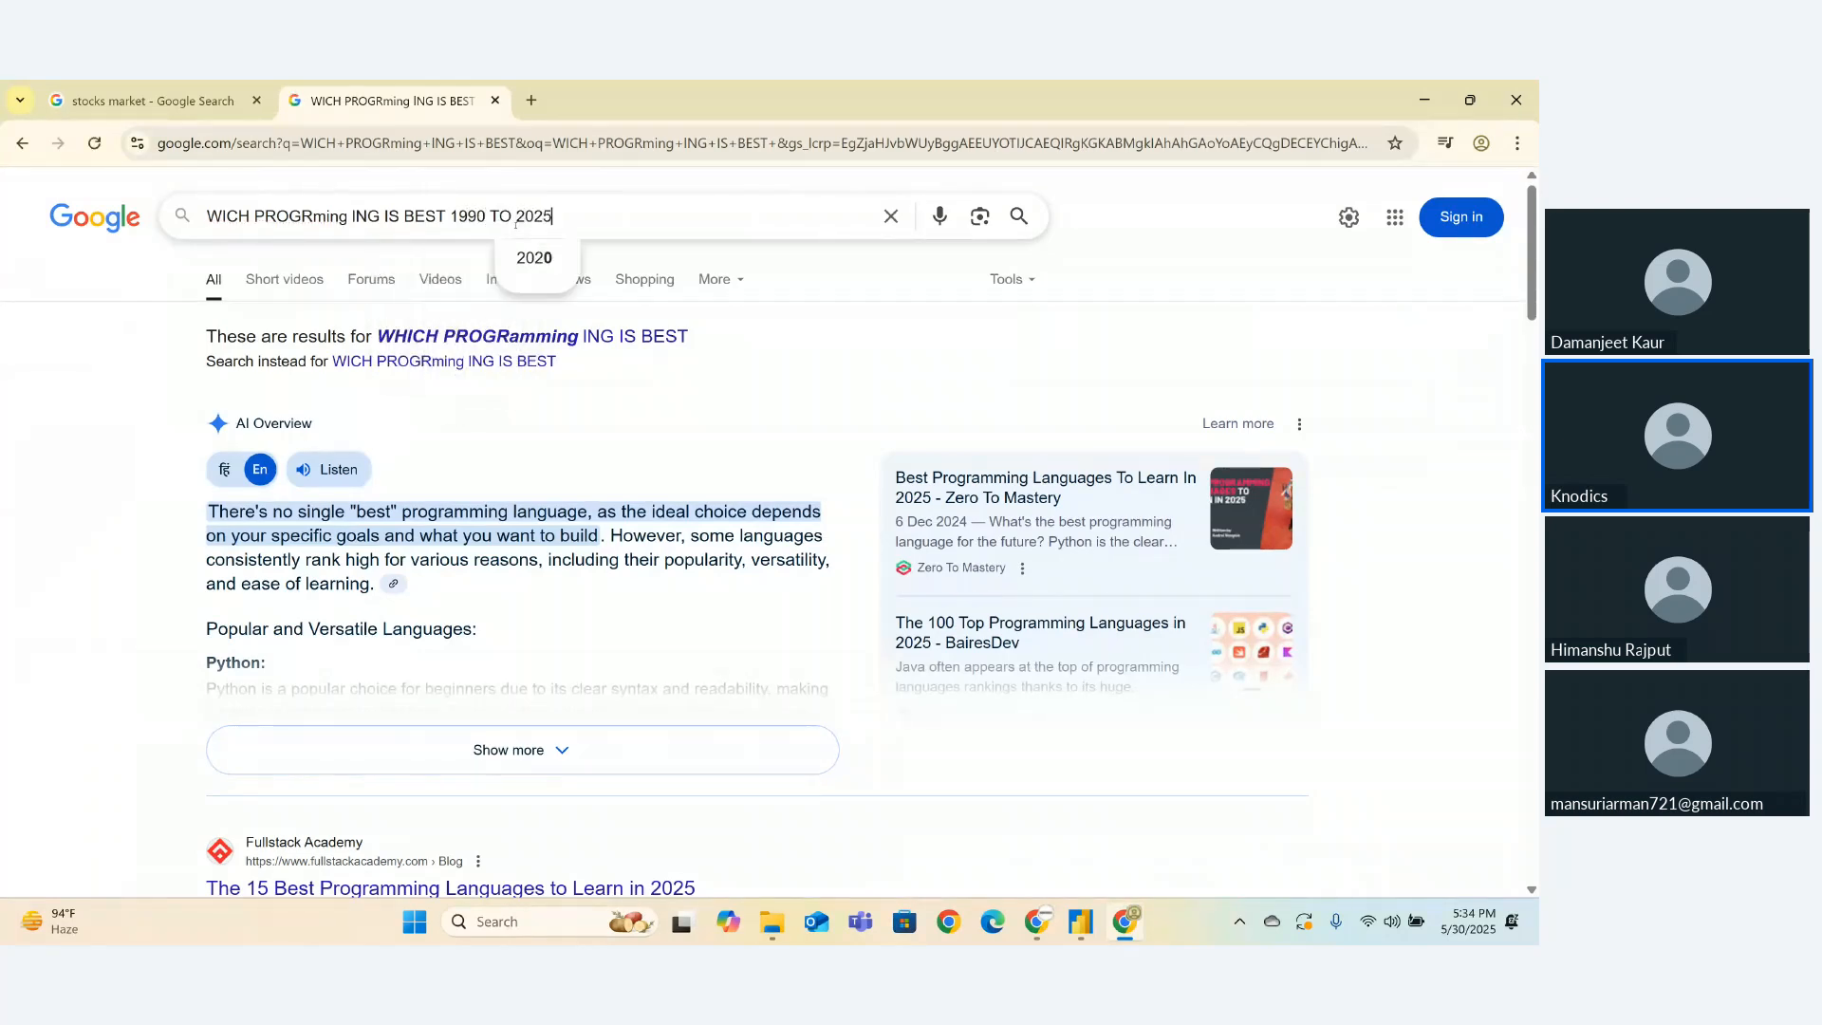
key(Return)
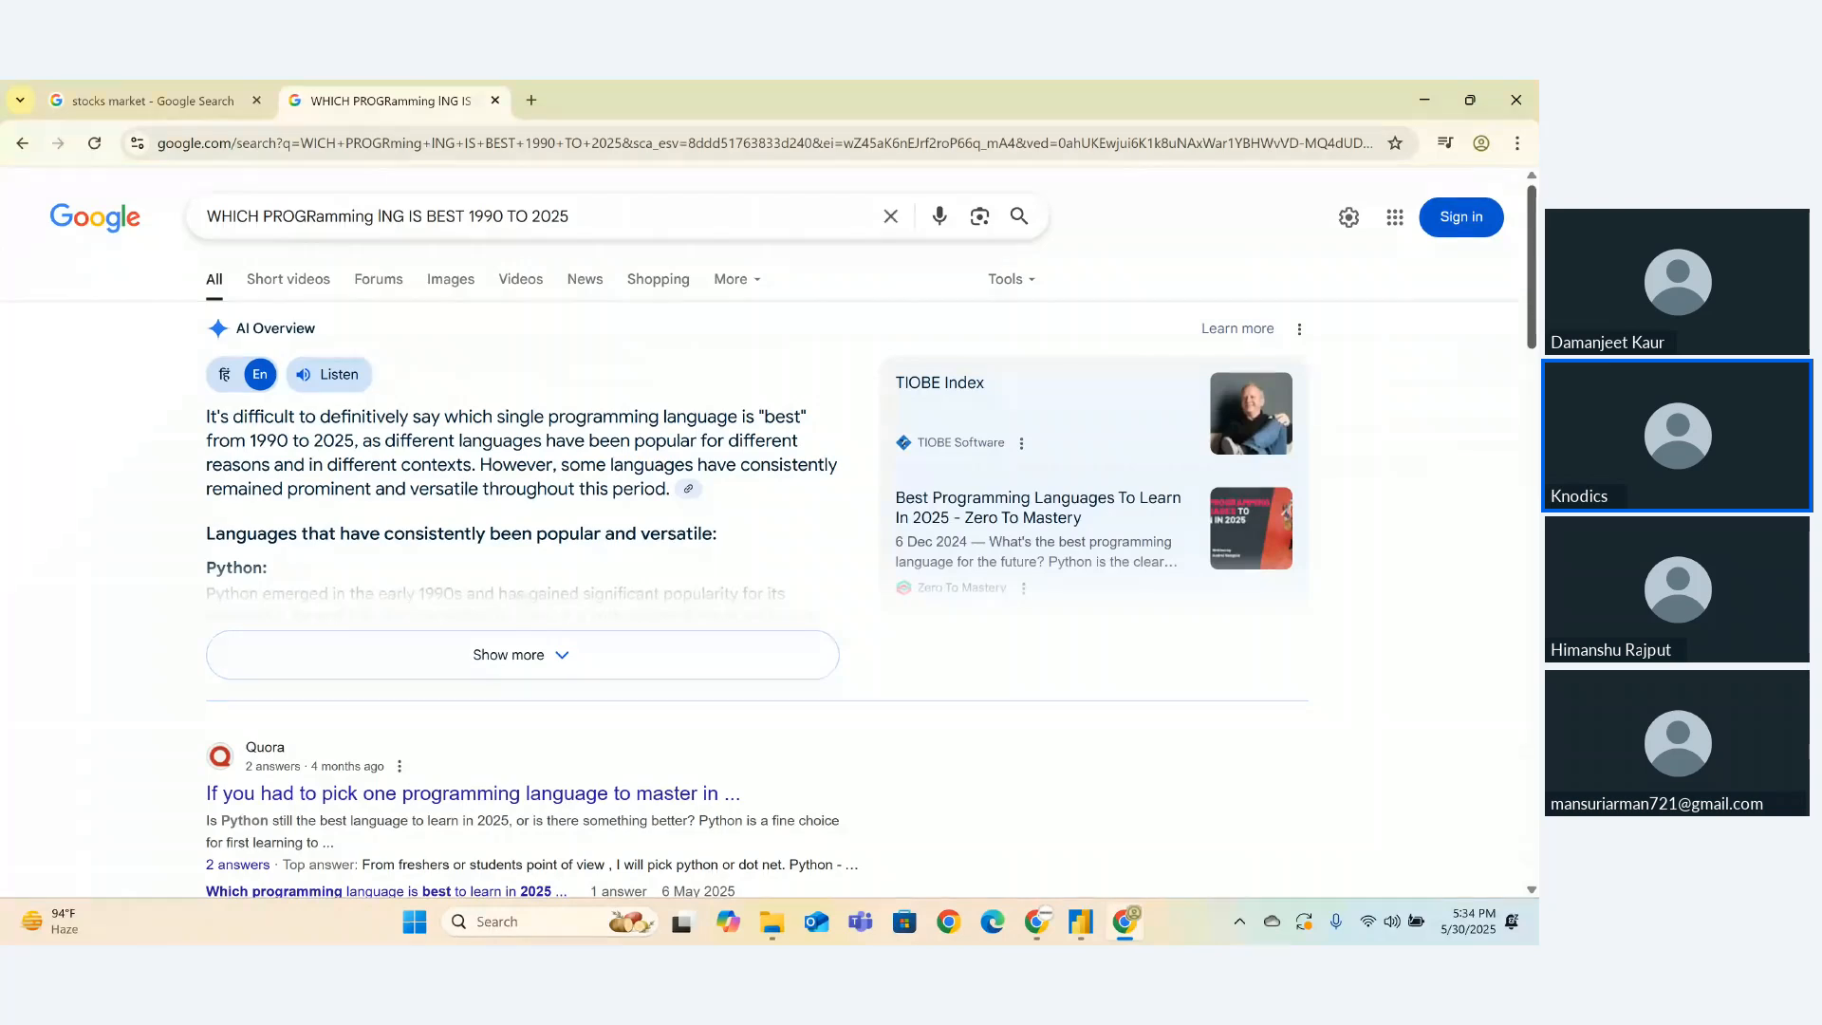
scroll(1520, 551, down, 8)
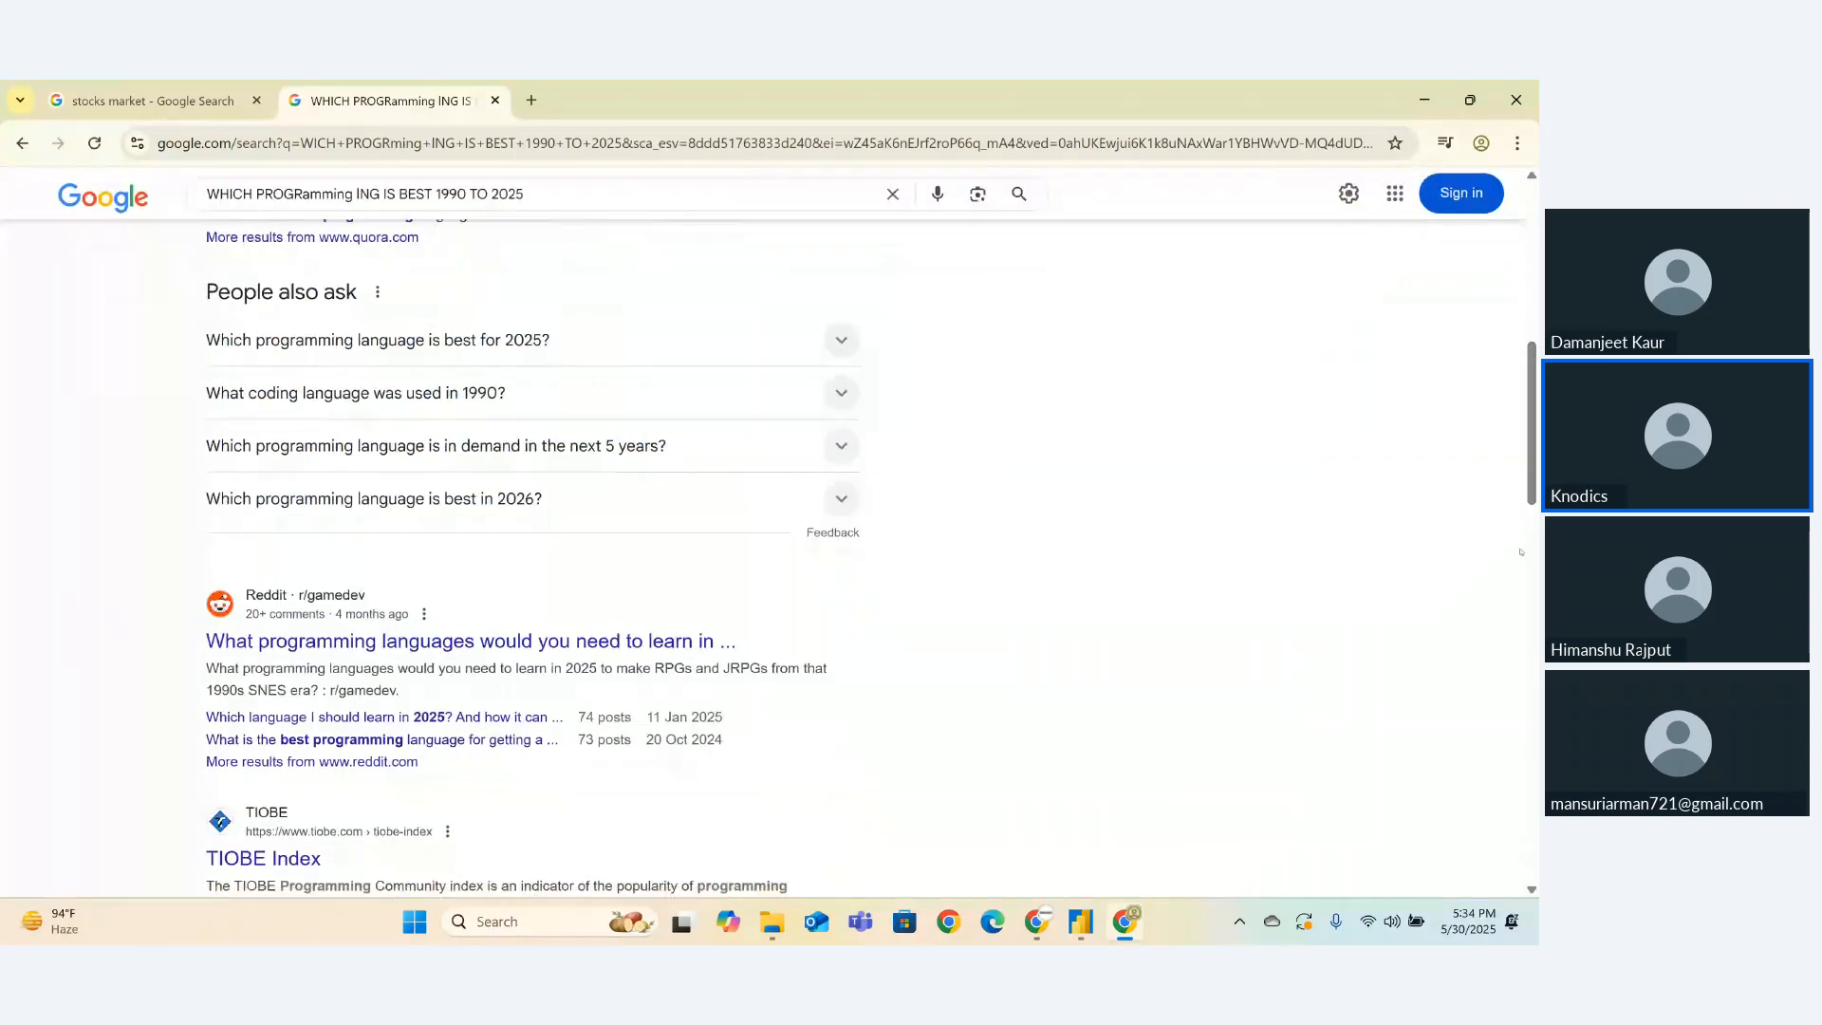
click(565, 203)
text(ANI)
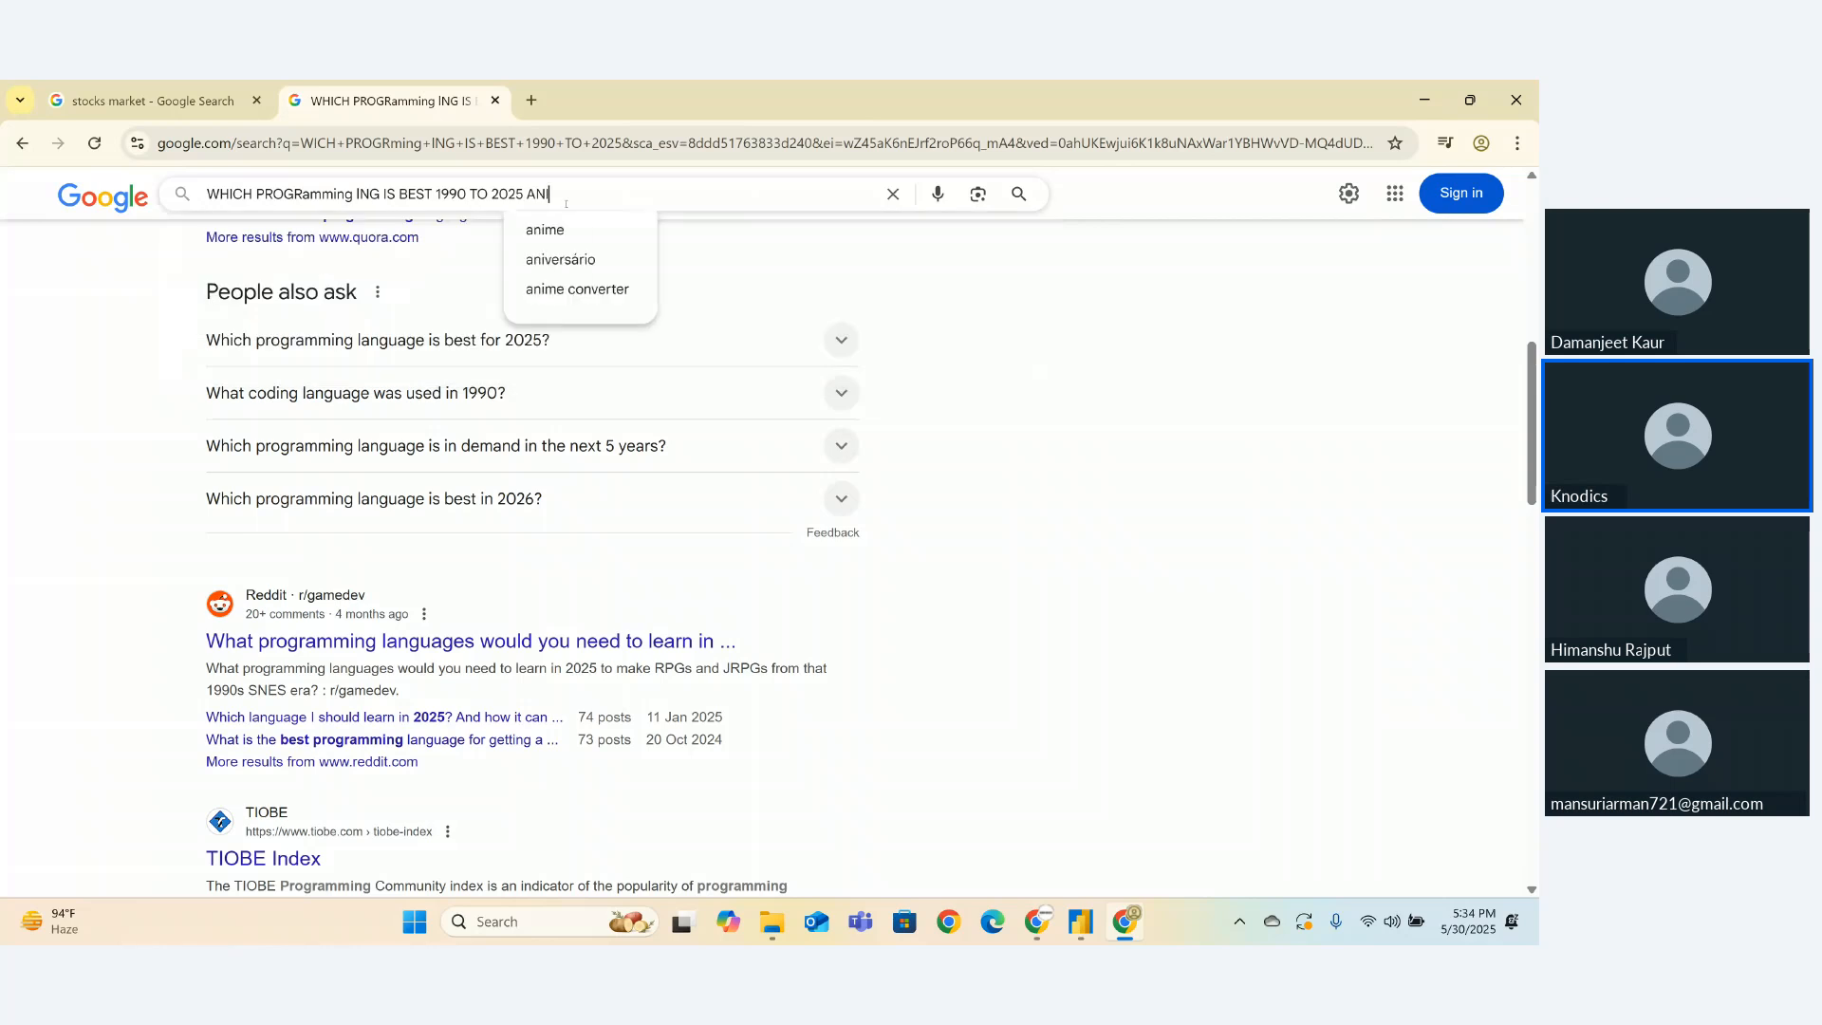
text(MATION)
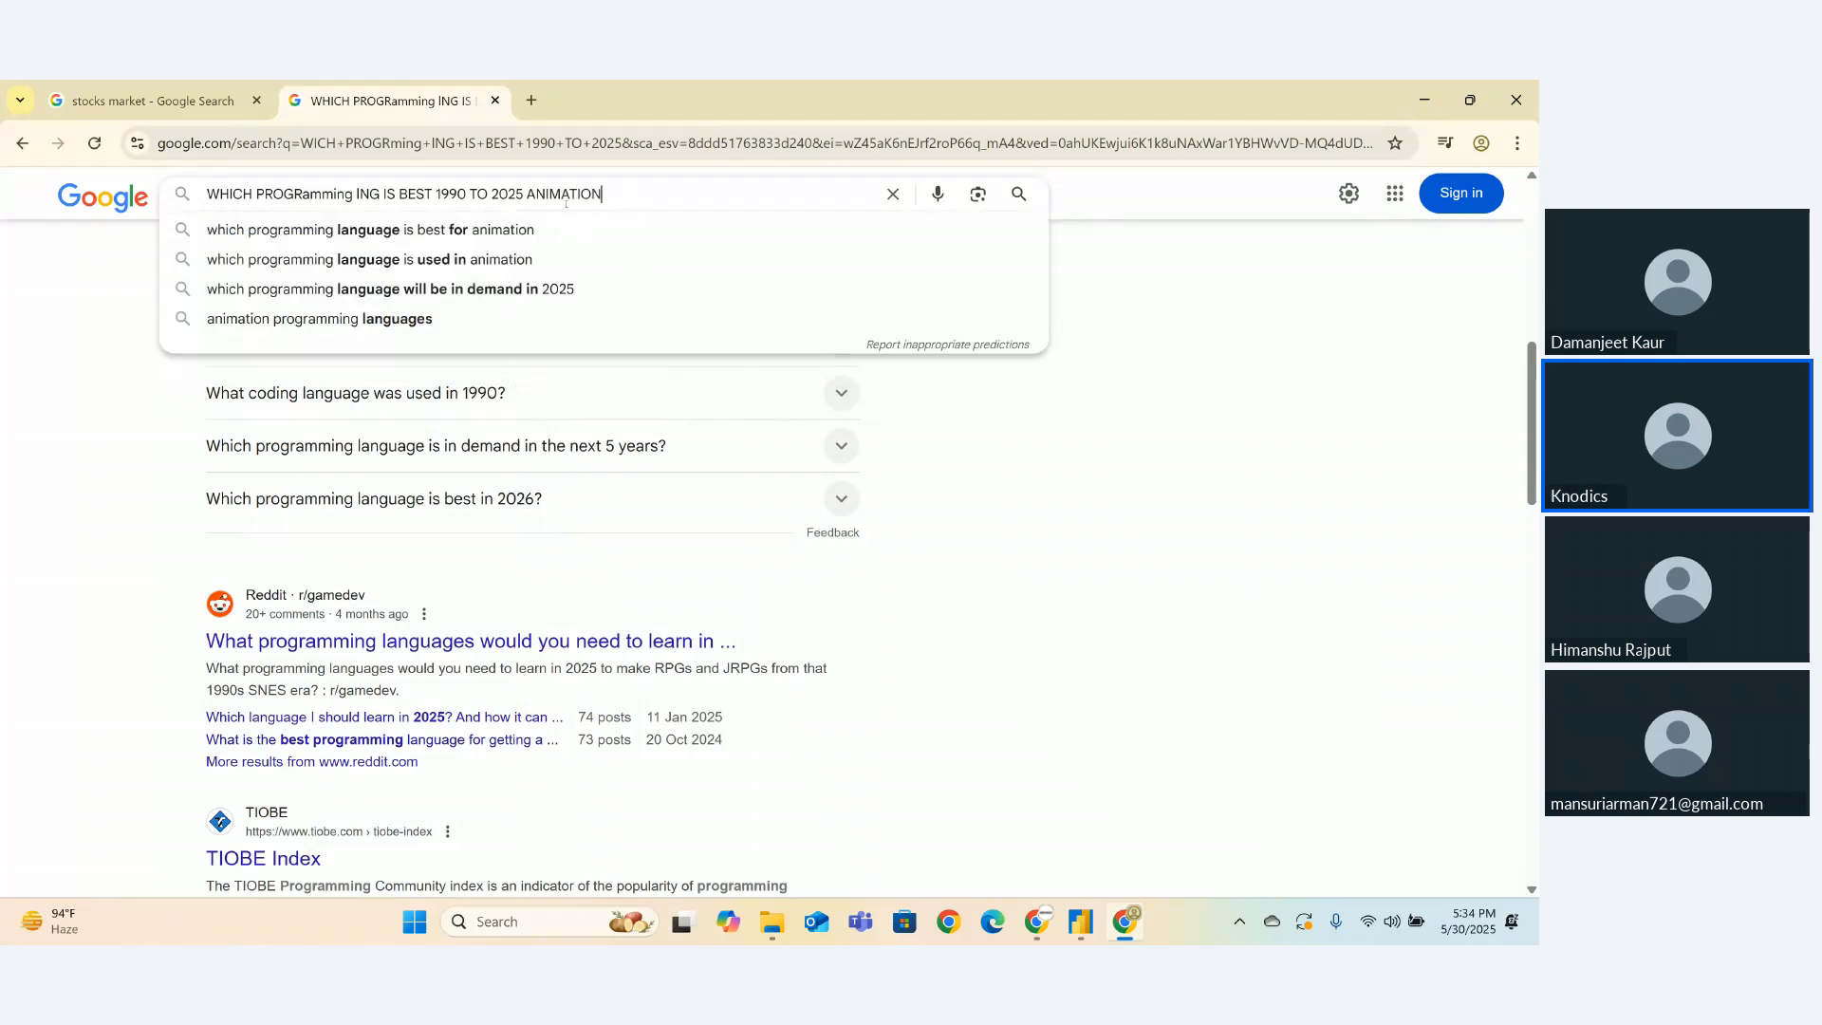
key(Return)
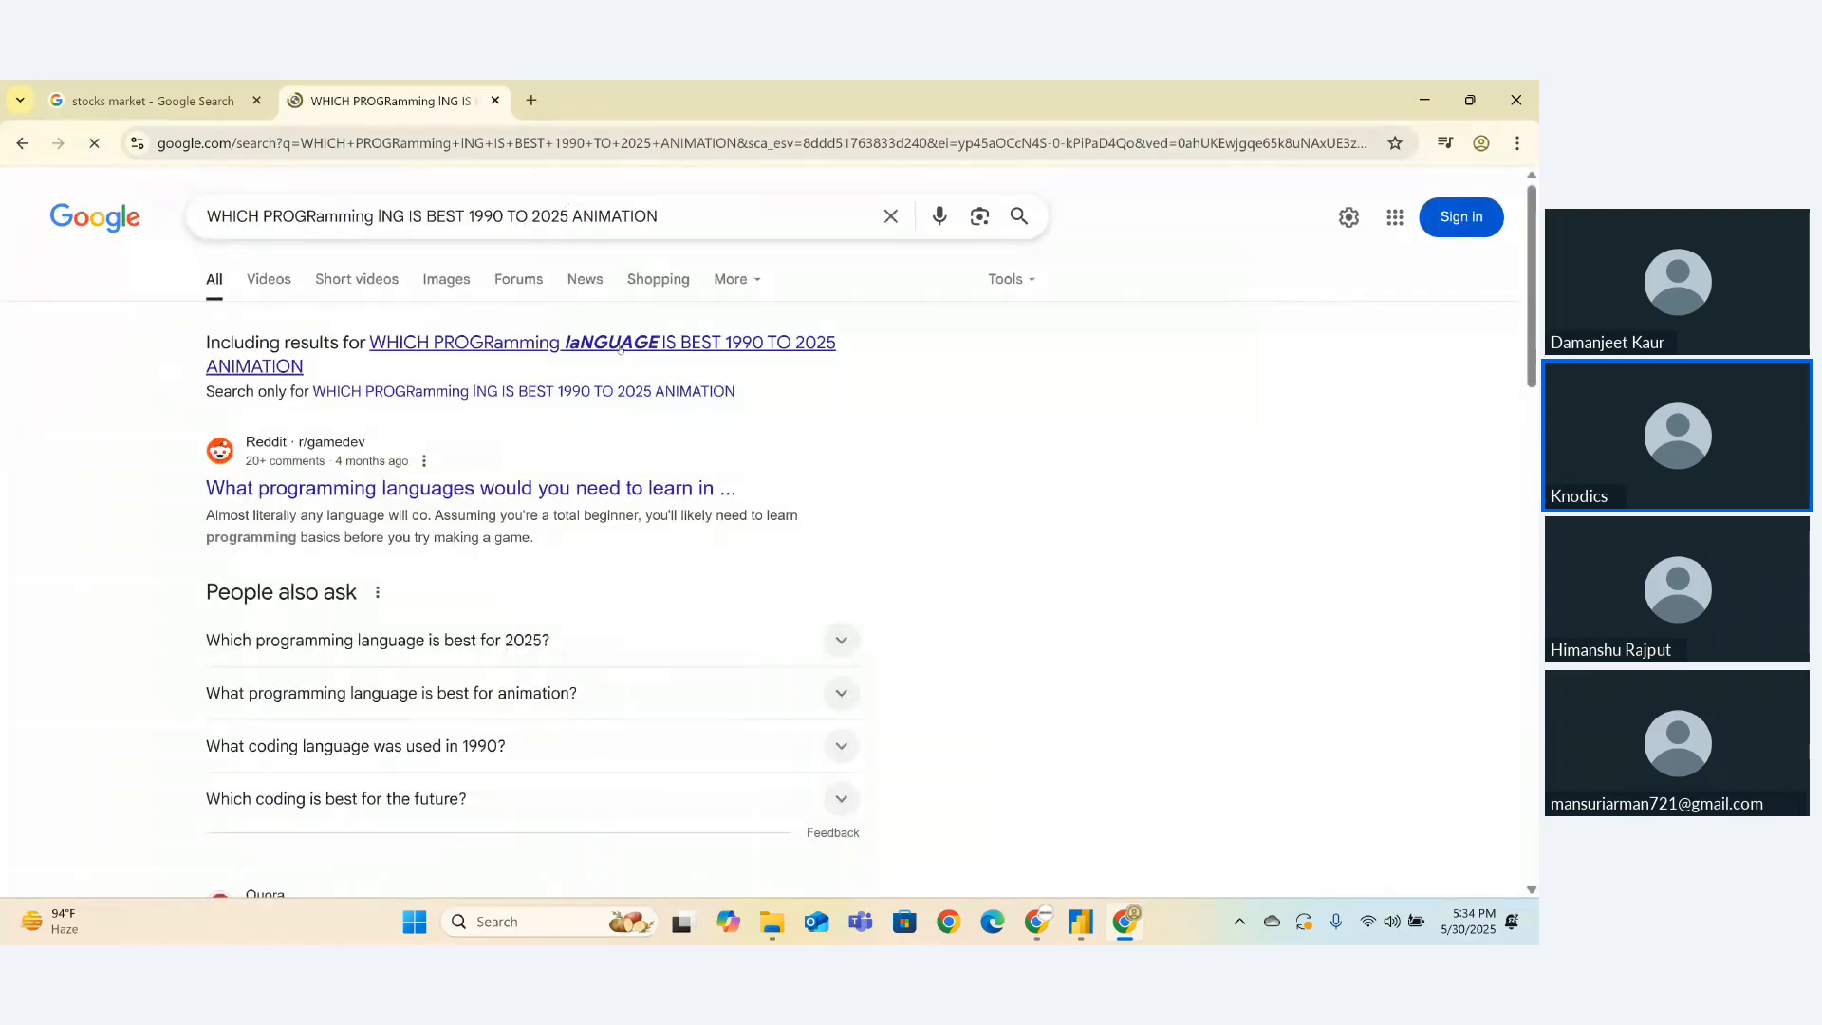
- Watch the programming-languages Instagram reel from the Short videos results, muted, then close its tab
click(618, 345)
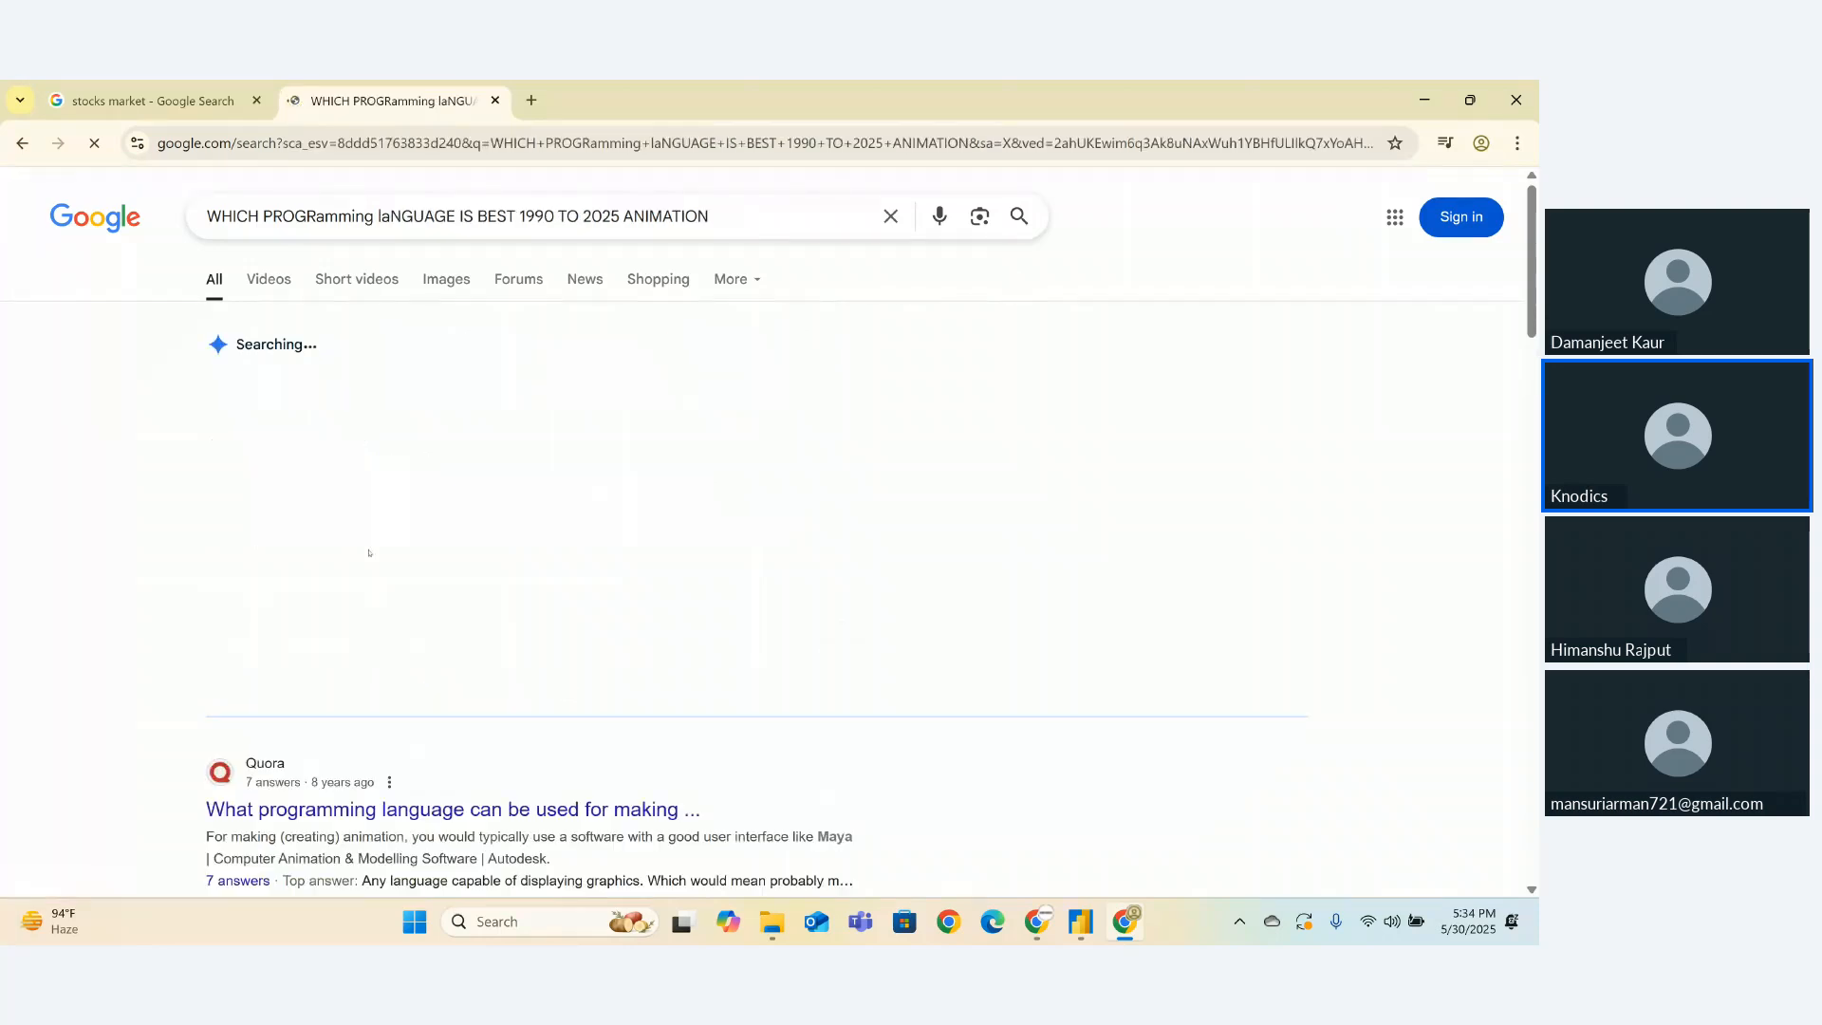
click(374, 281)
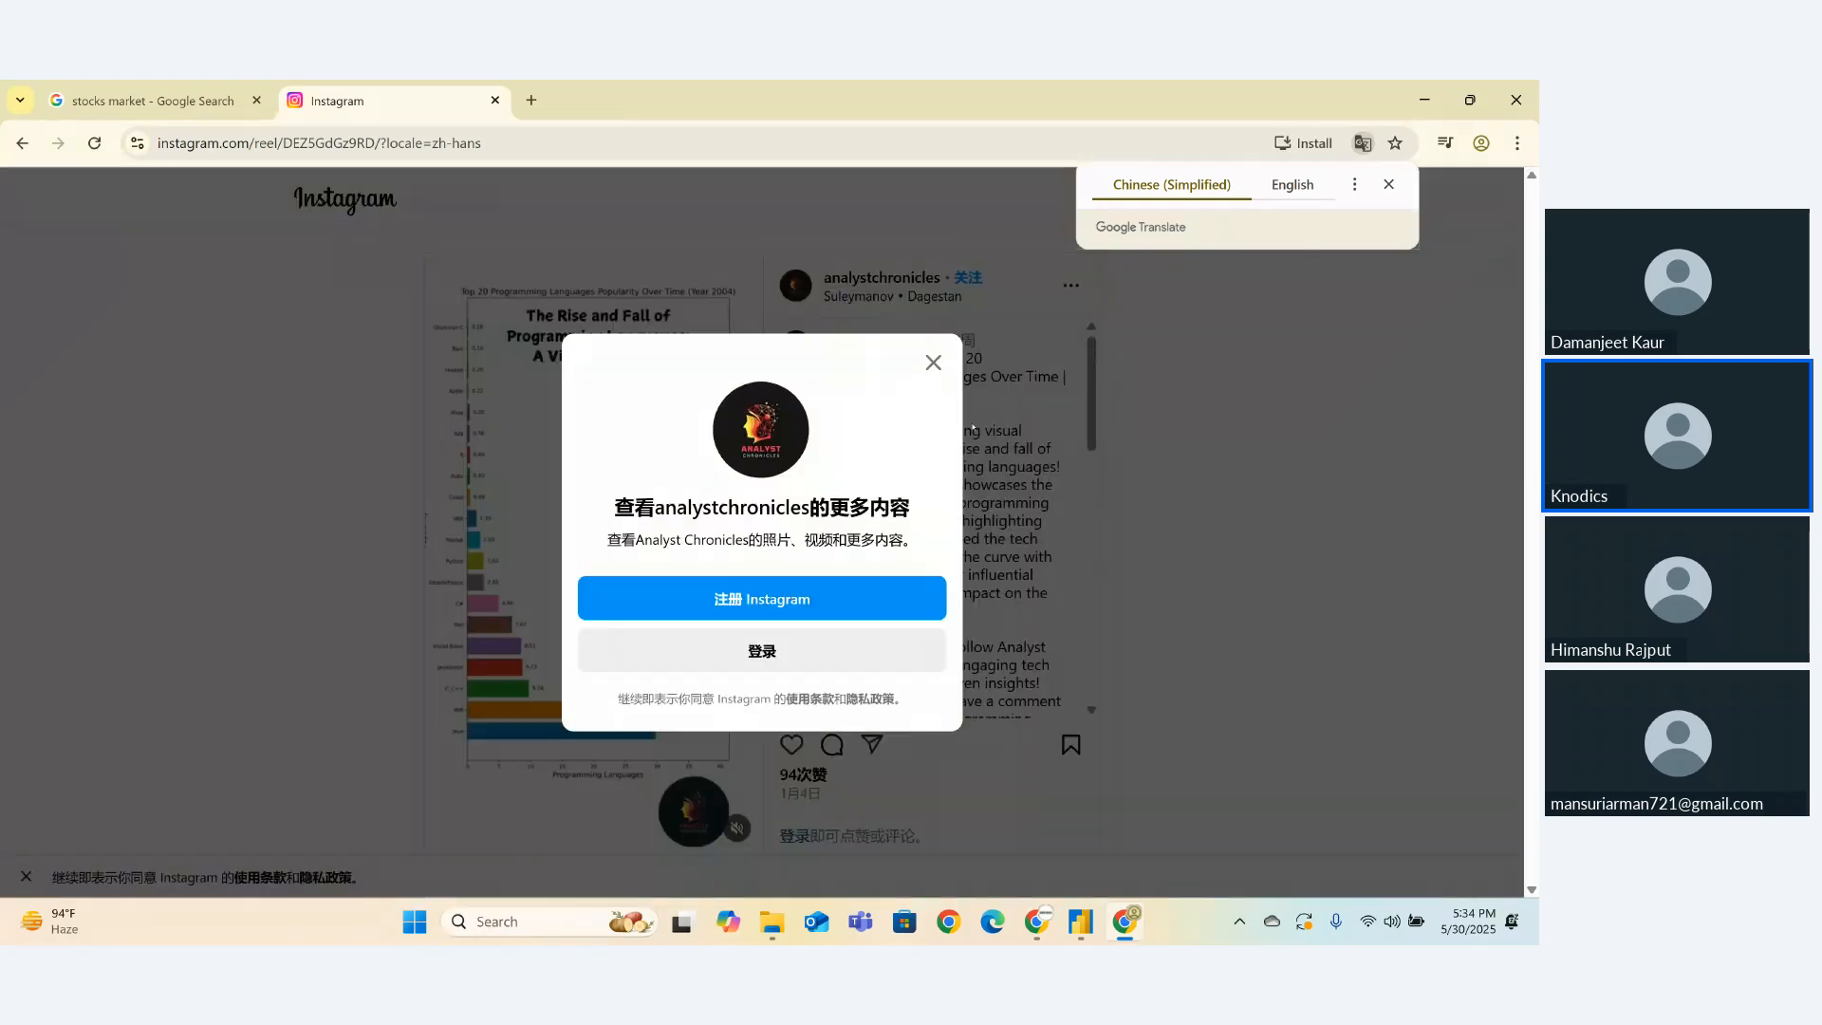
click(935, 364)
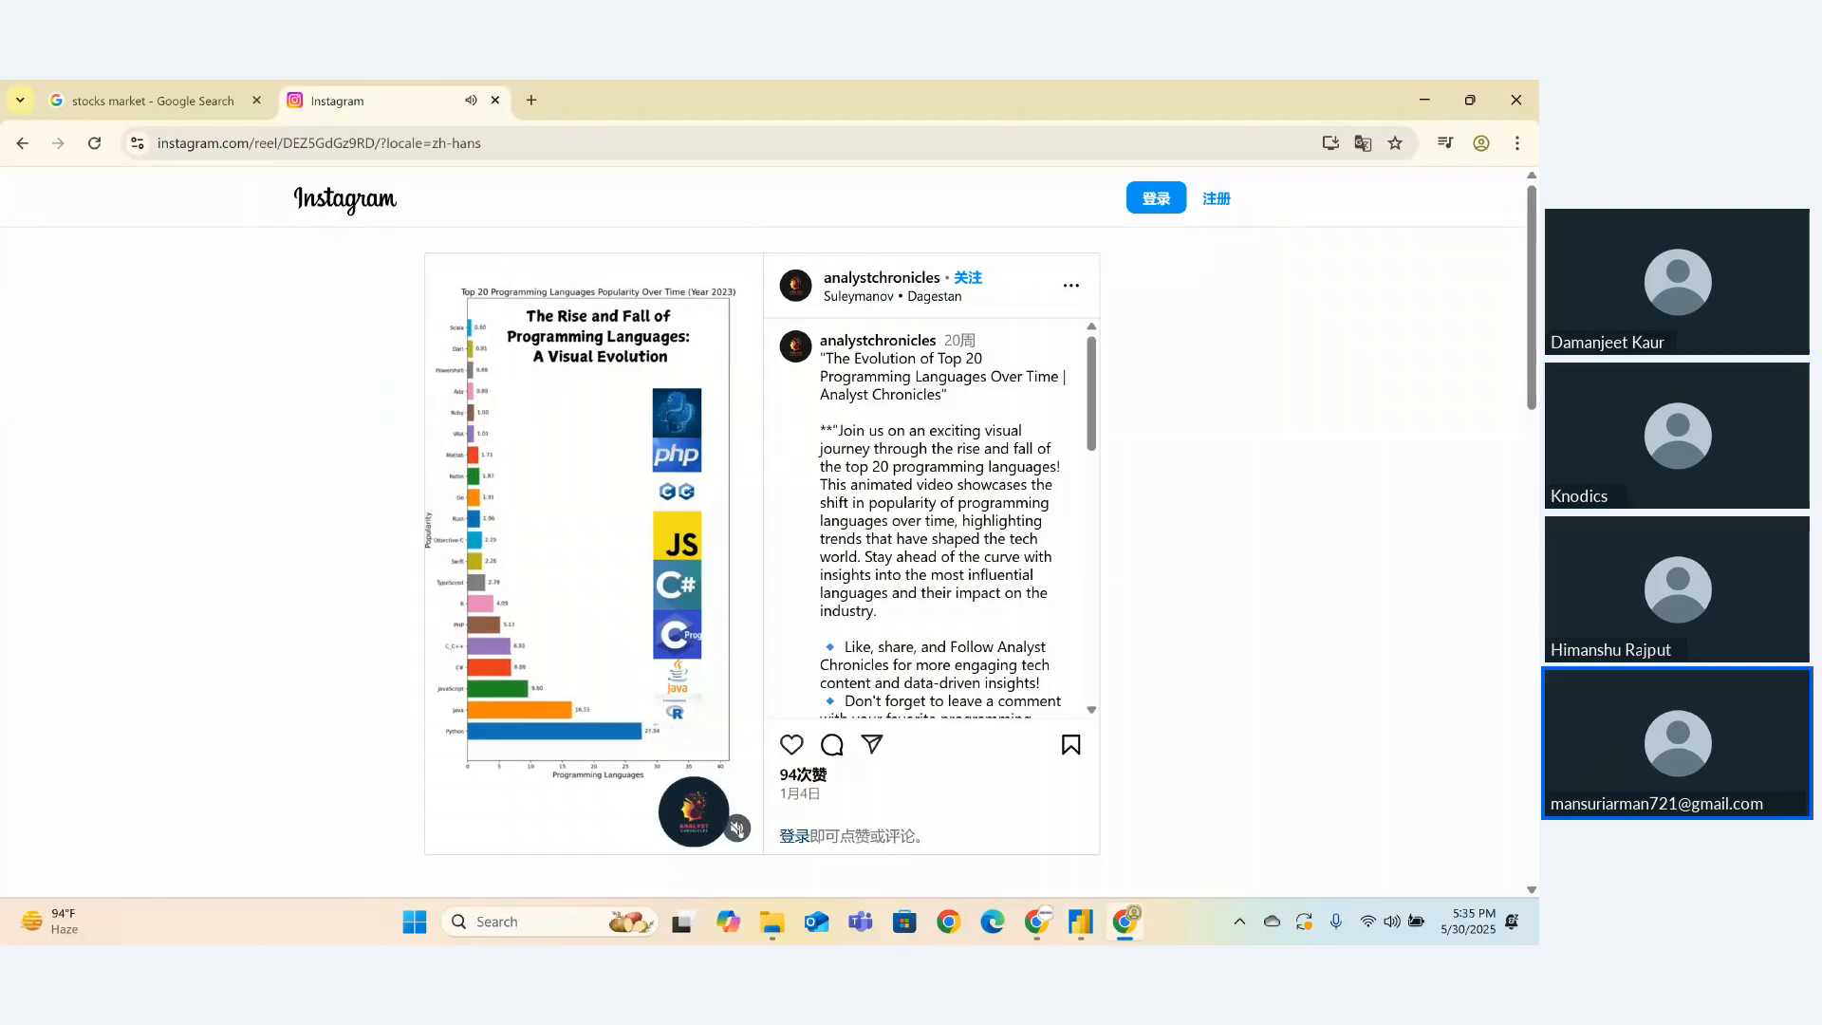
click(738, 828)
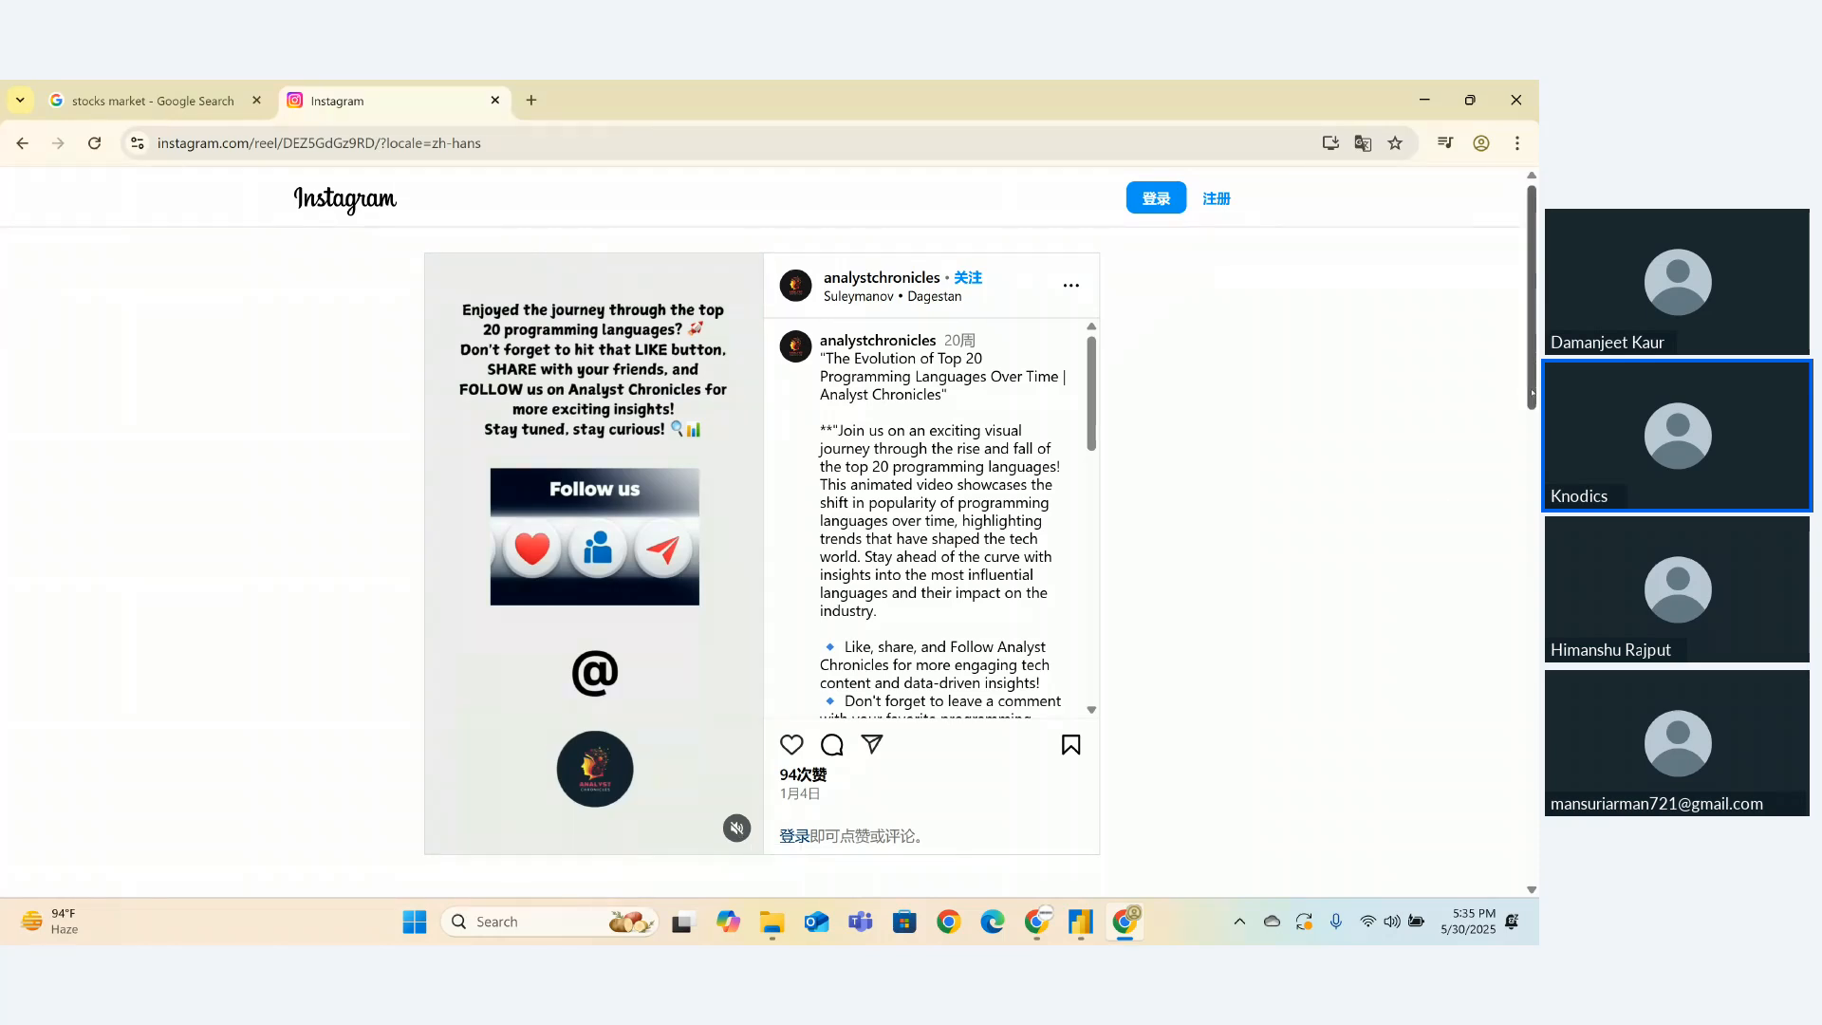
scroll(1461, 614, down, 6)
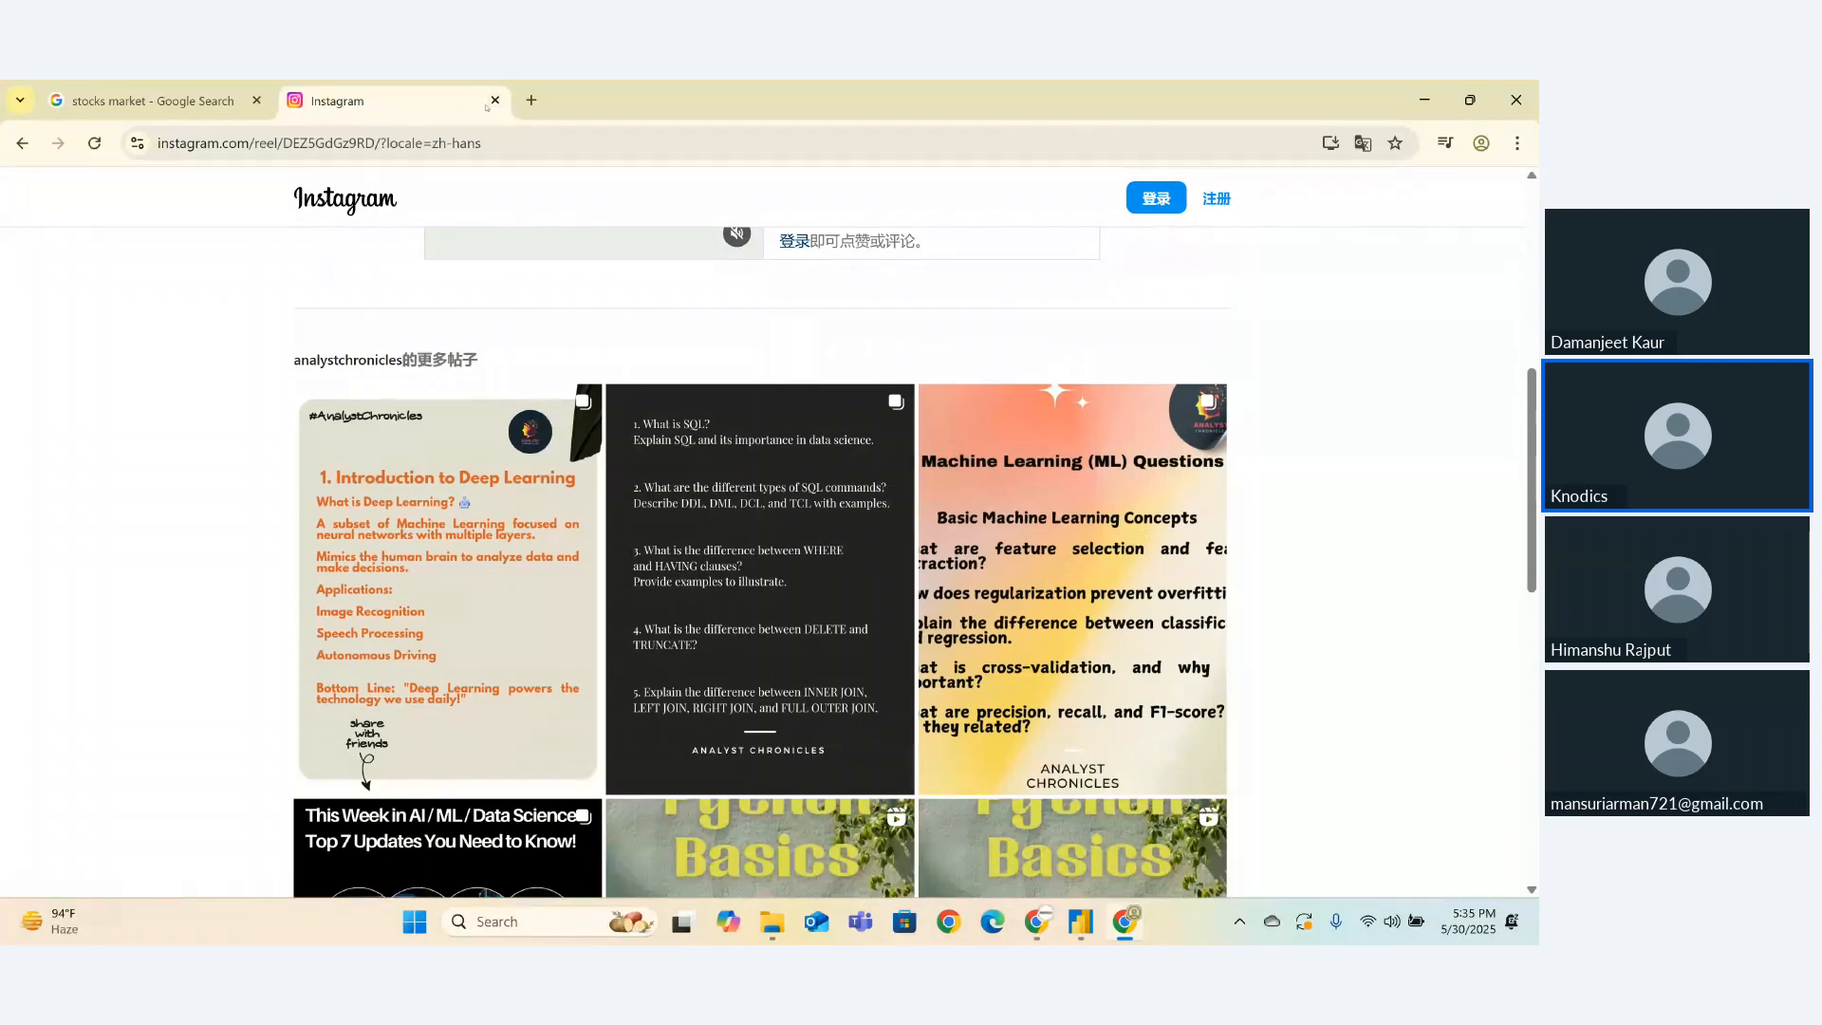
click(493, 103)
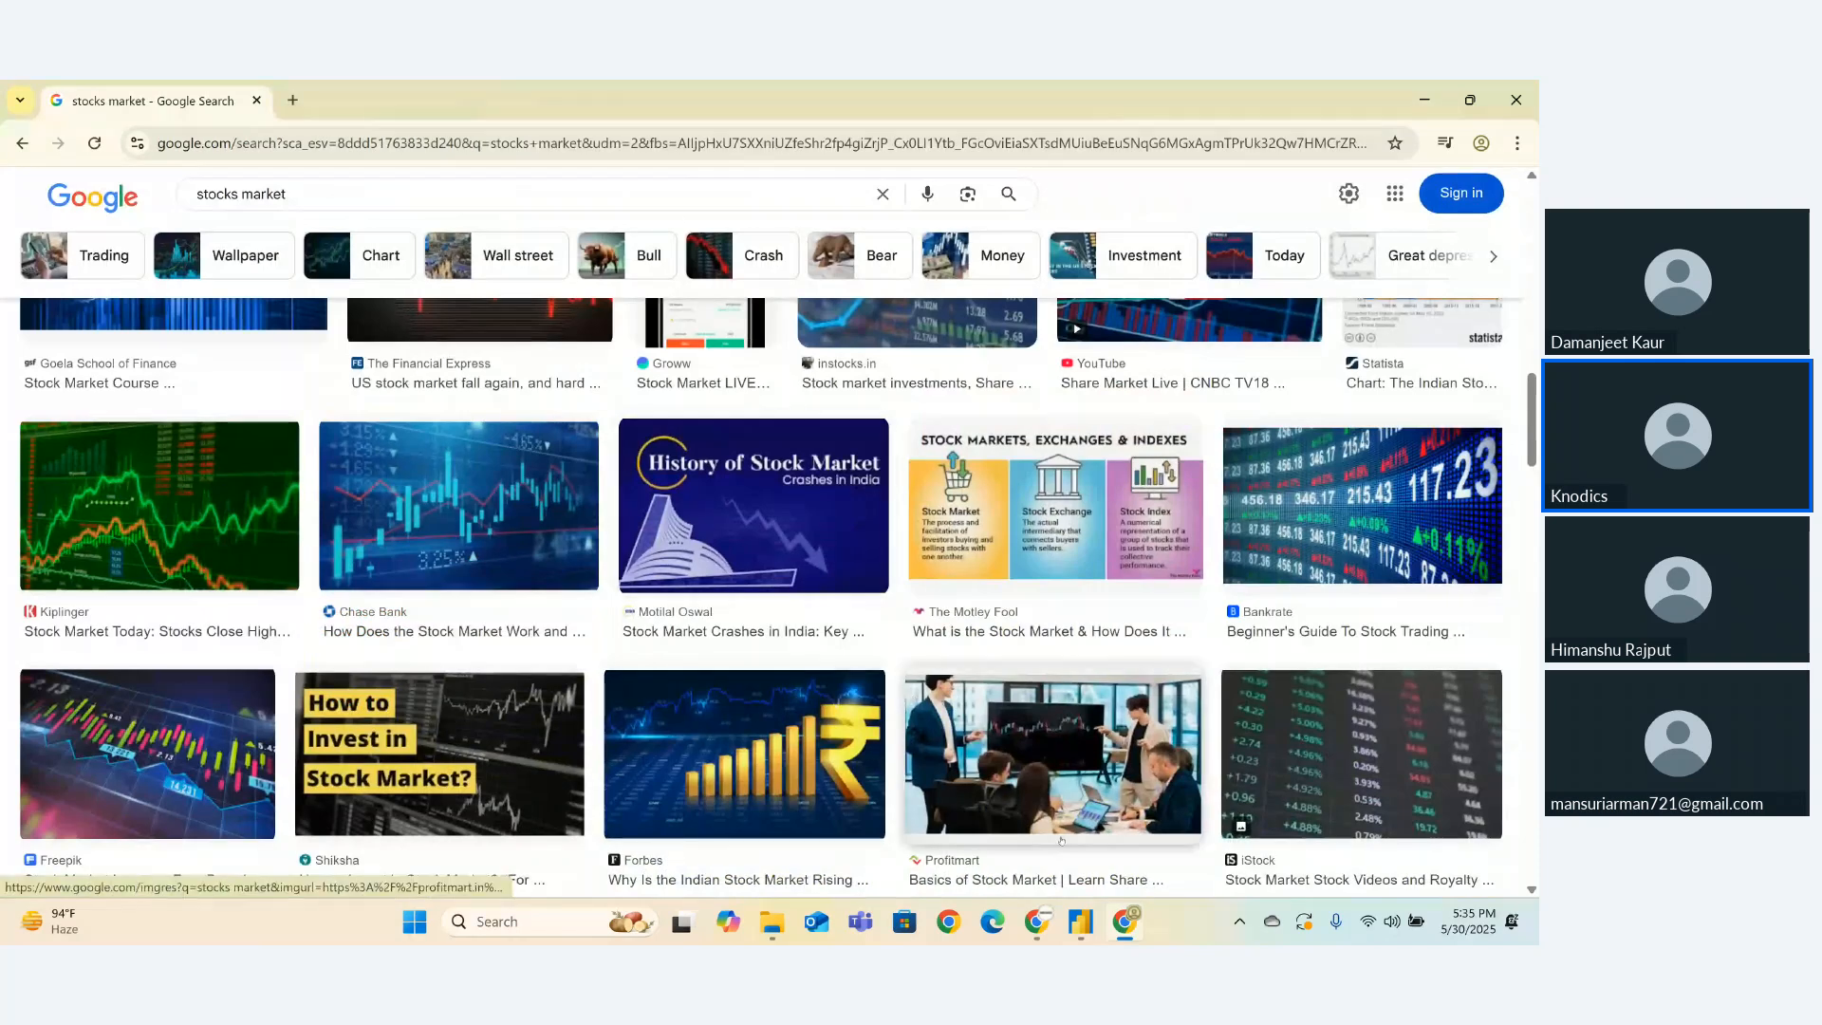
- Bring the DA25 PowerBI Session Zoho Meeting window to the front from Chrome's taskbar preview
mouse_move(1036, 925)
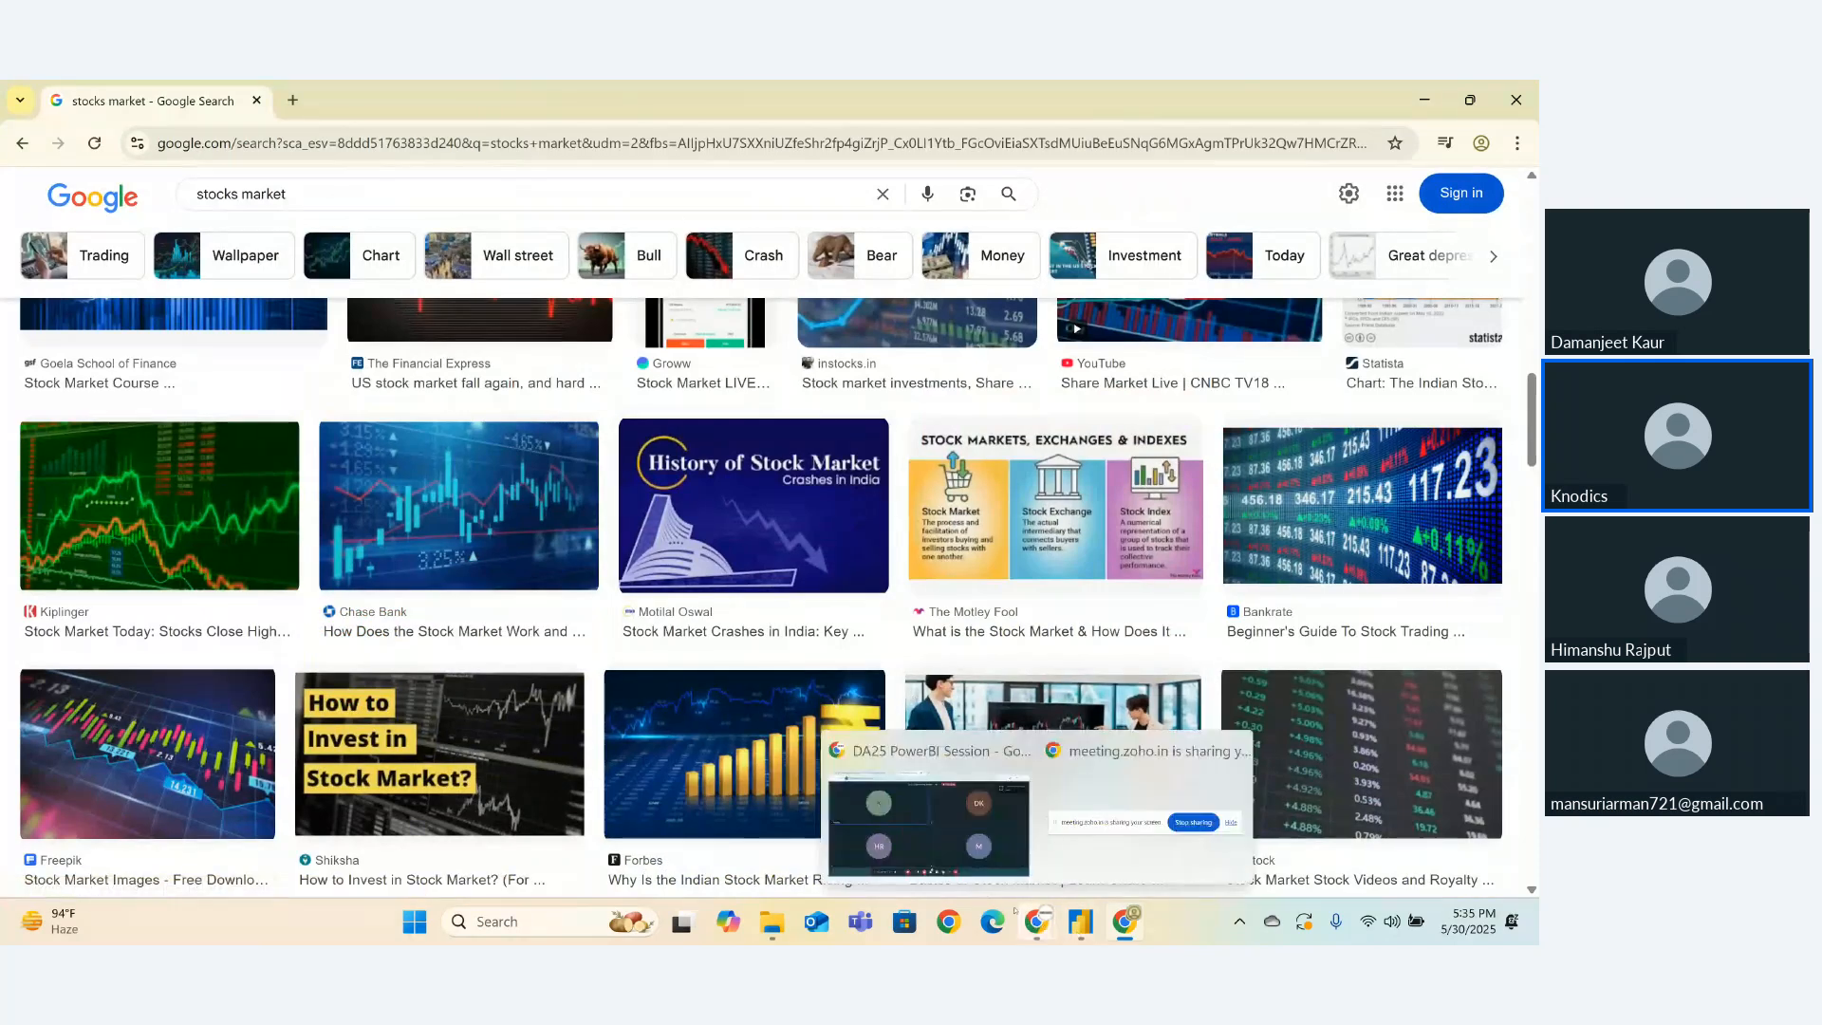
click(928, 821)
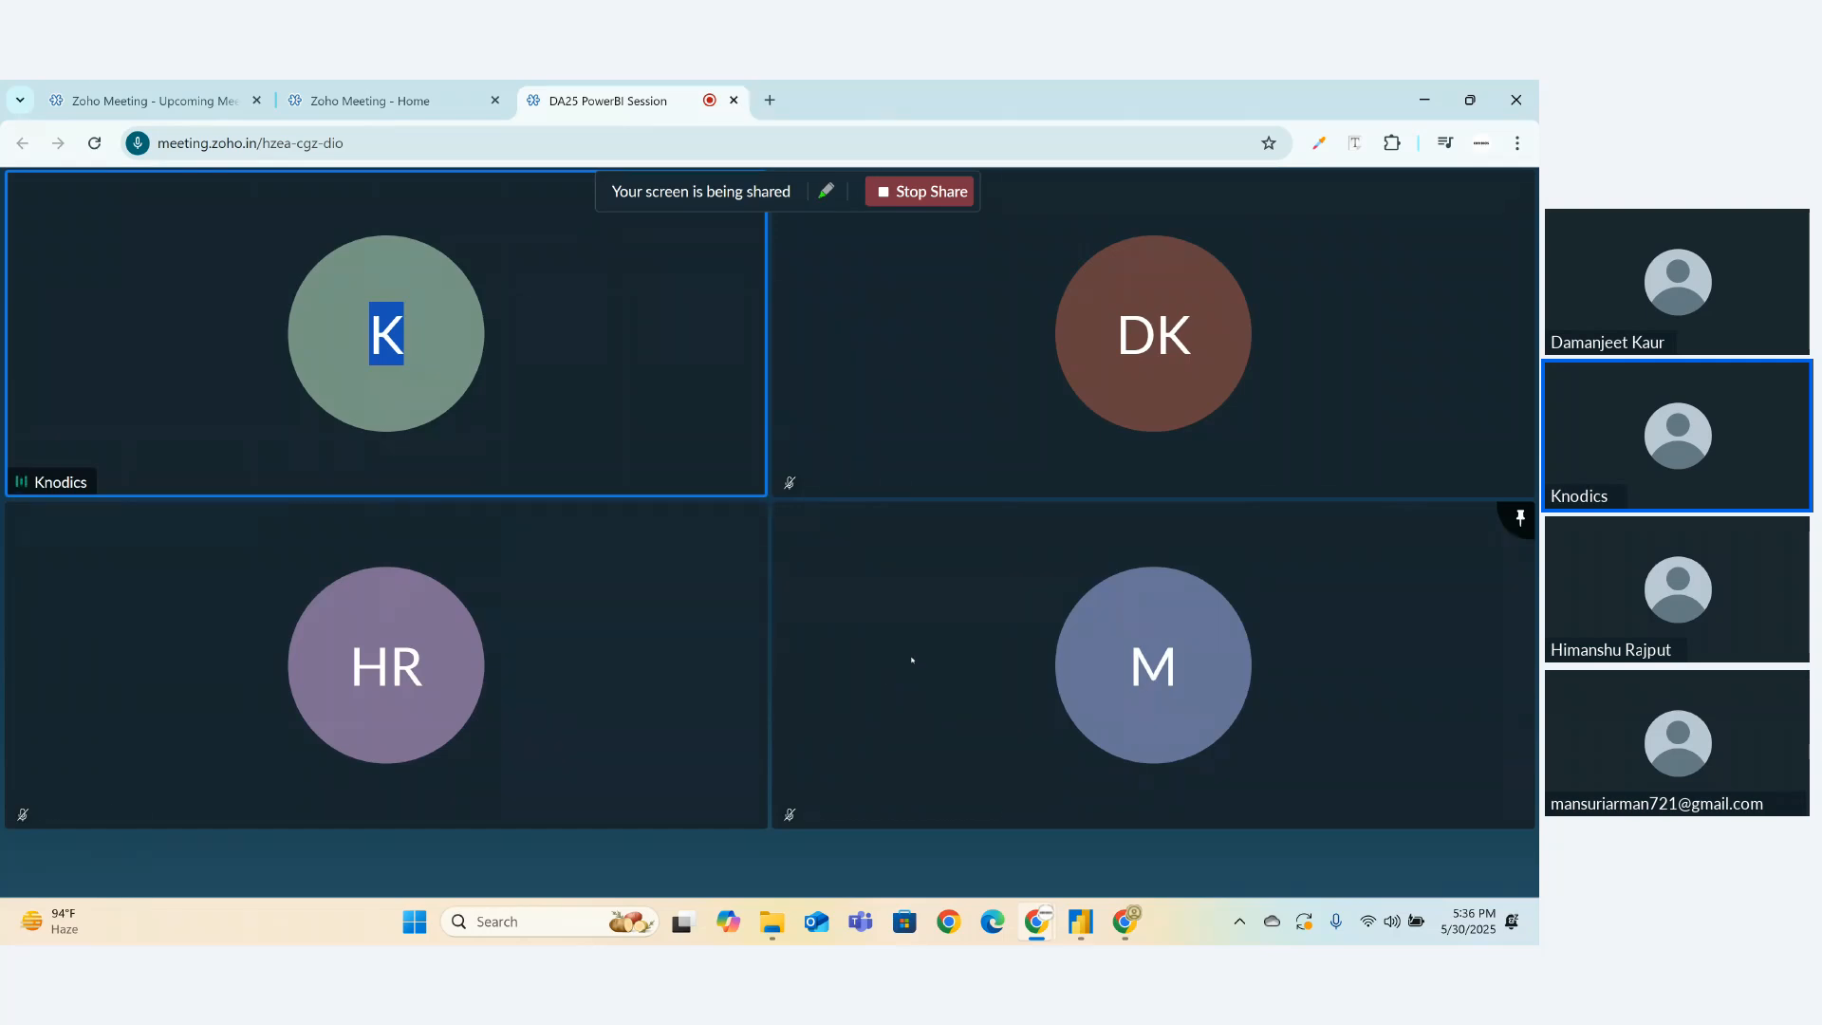
mouse_move(1094, 534)
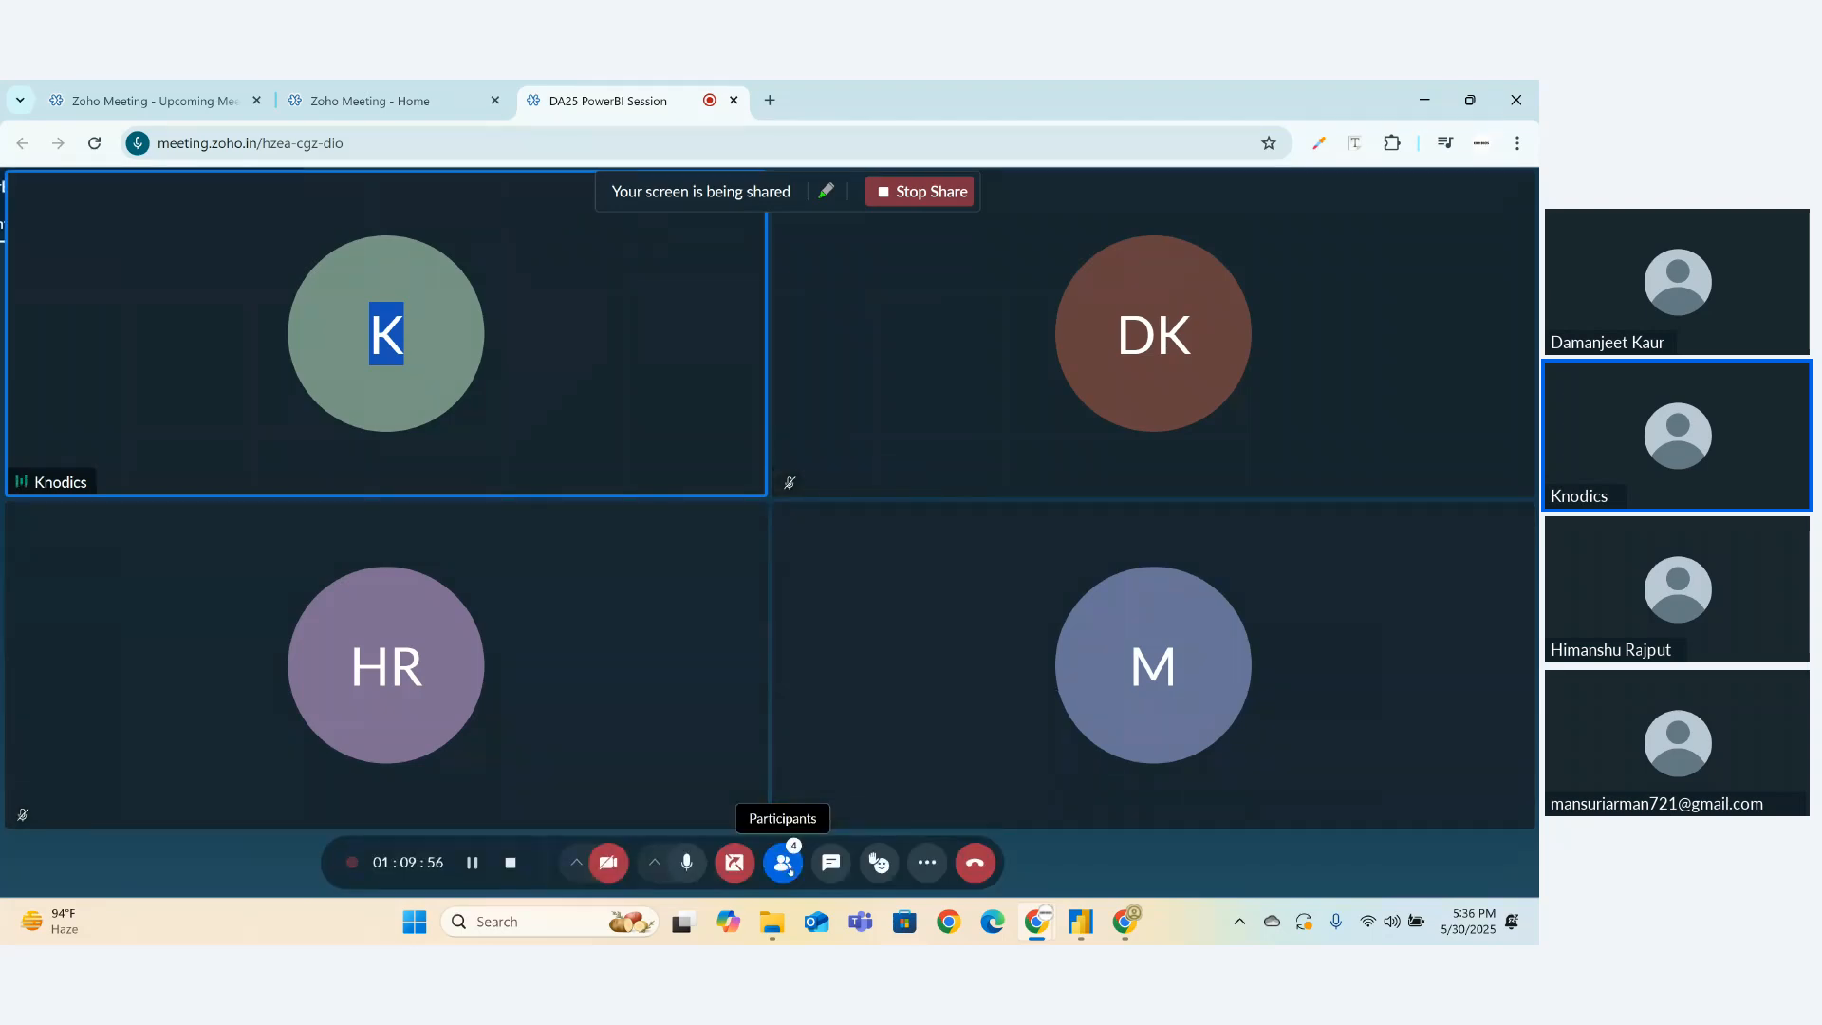
click(784, 863)
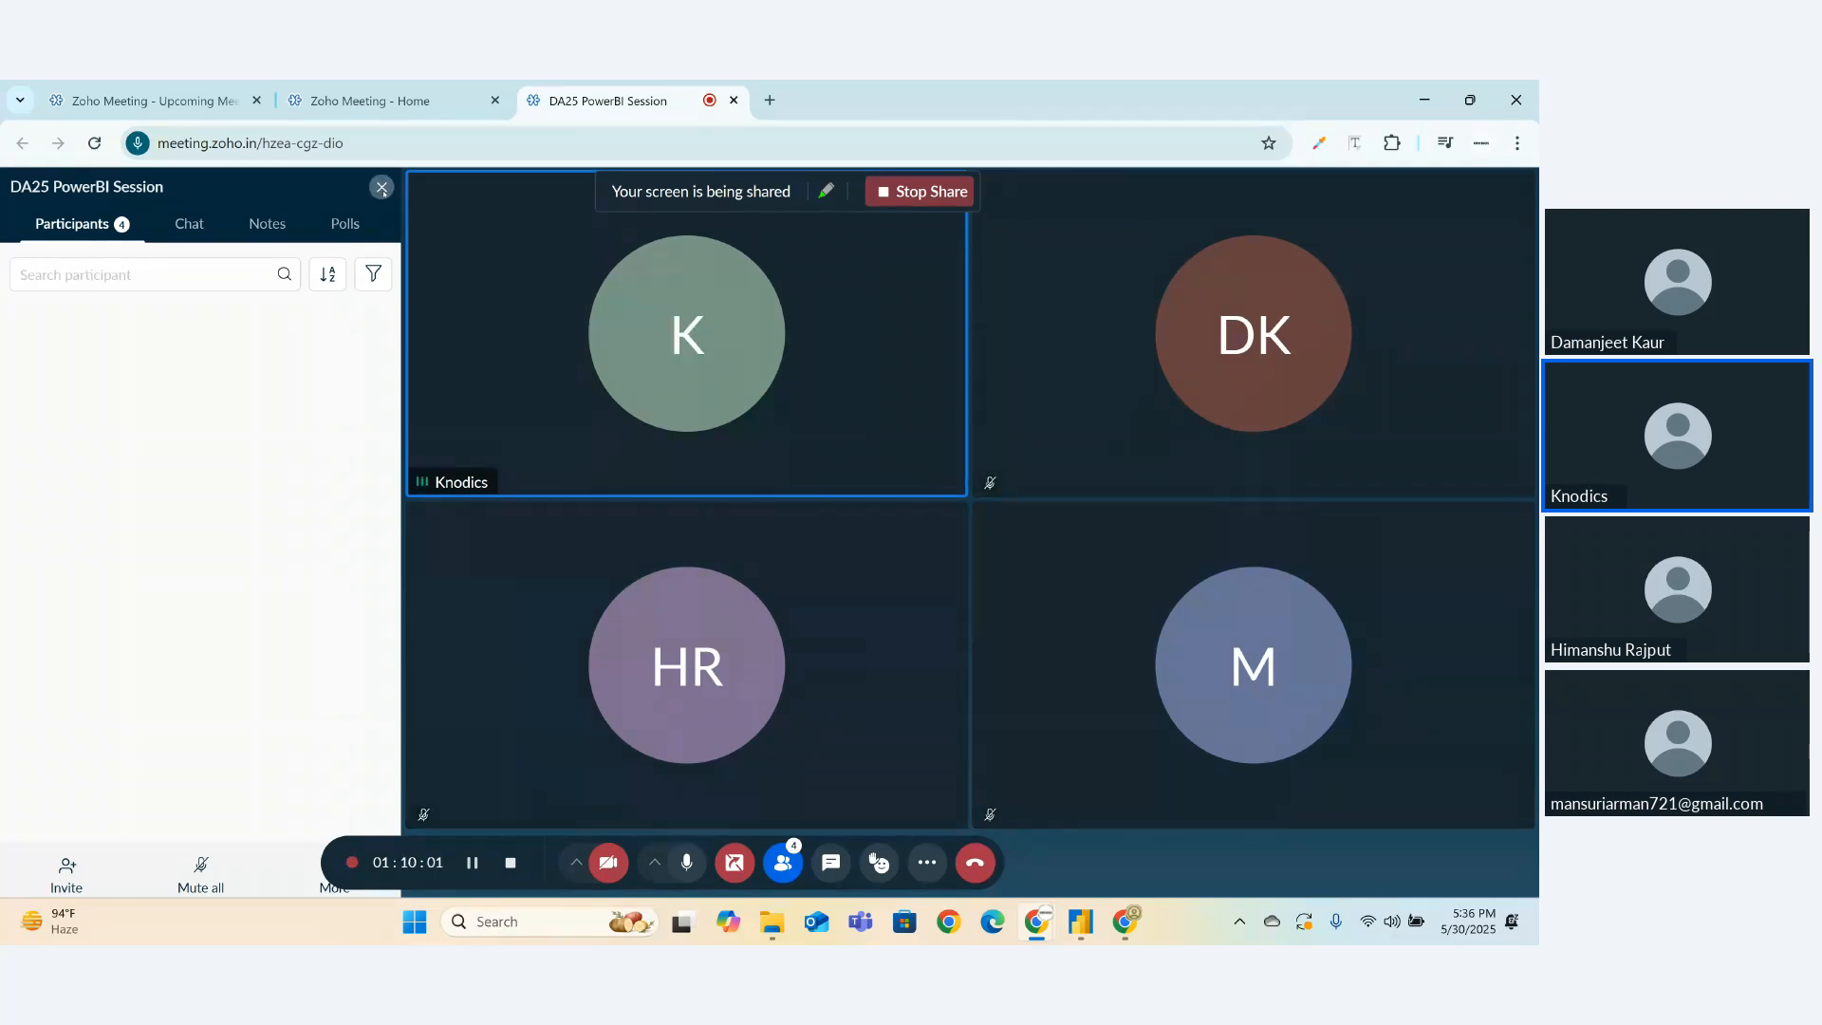
click(381, 188)
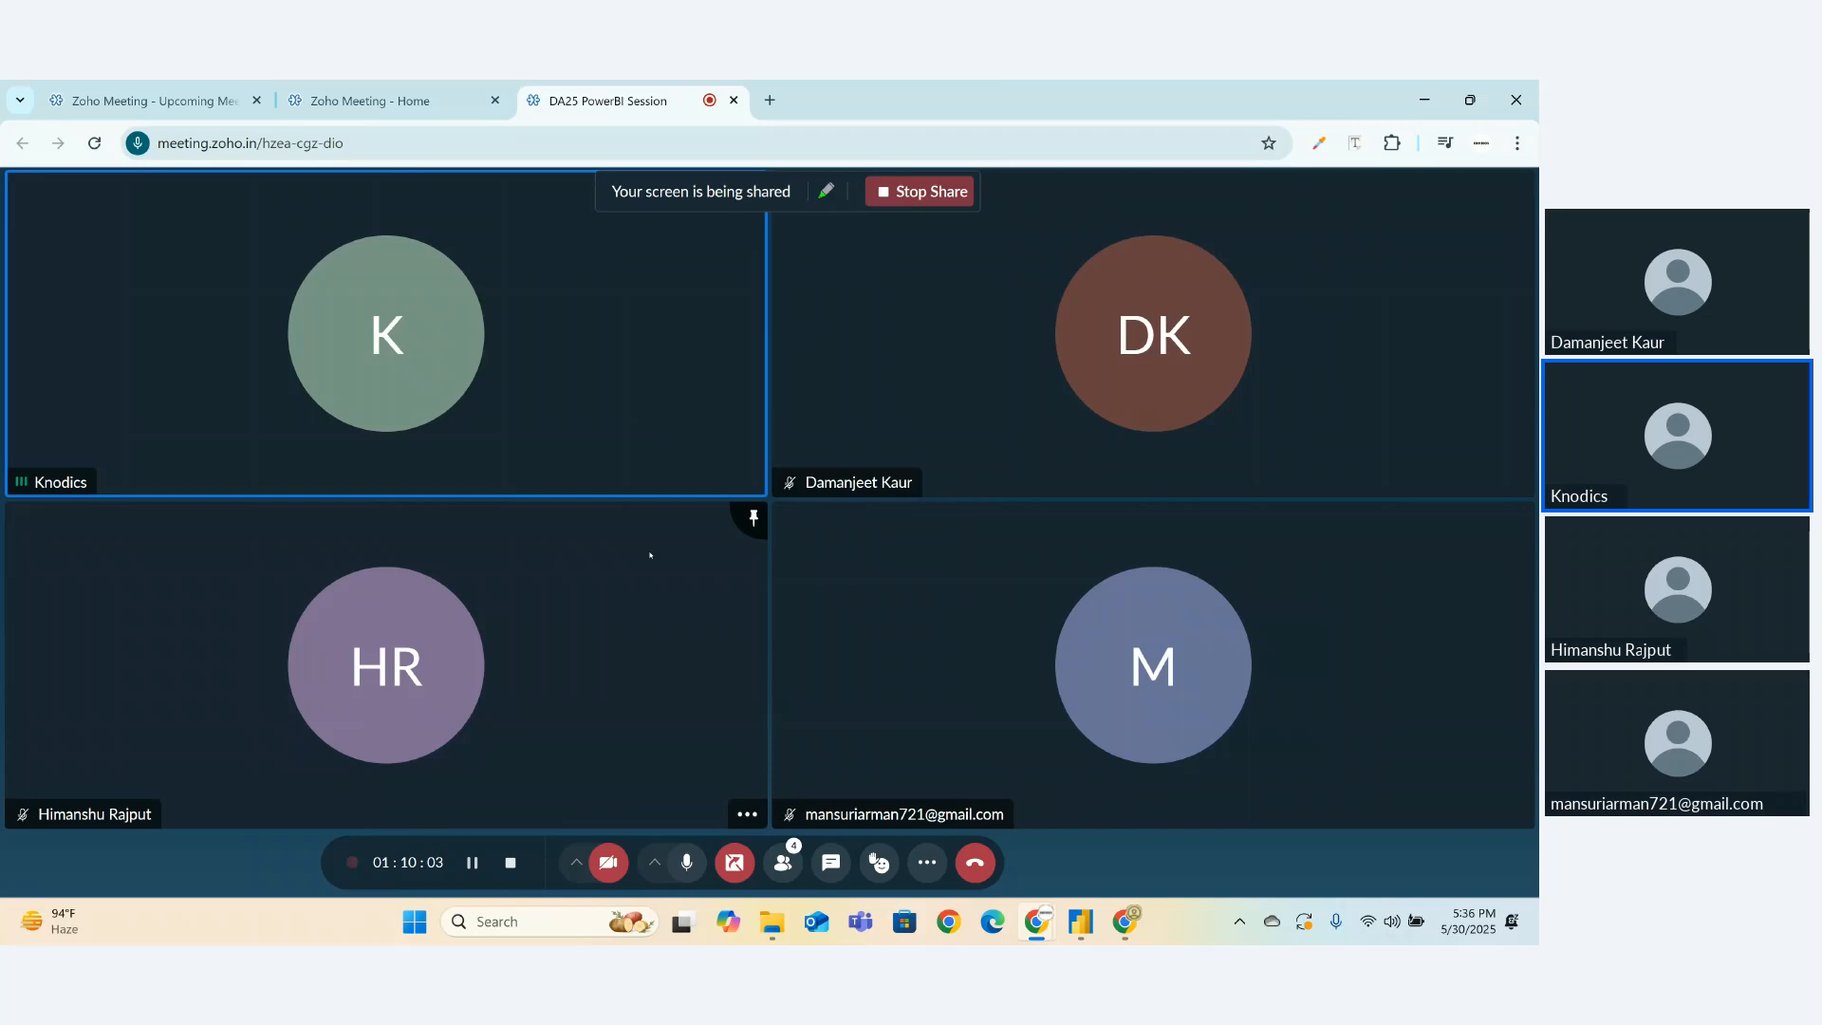